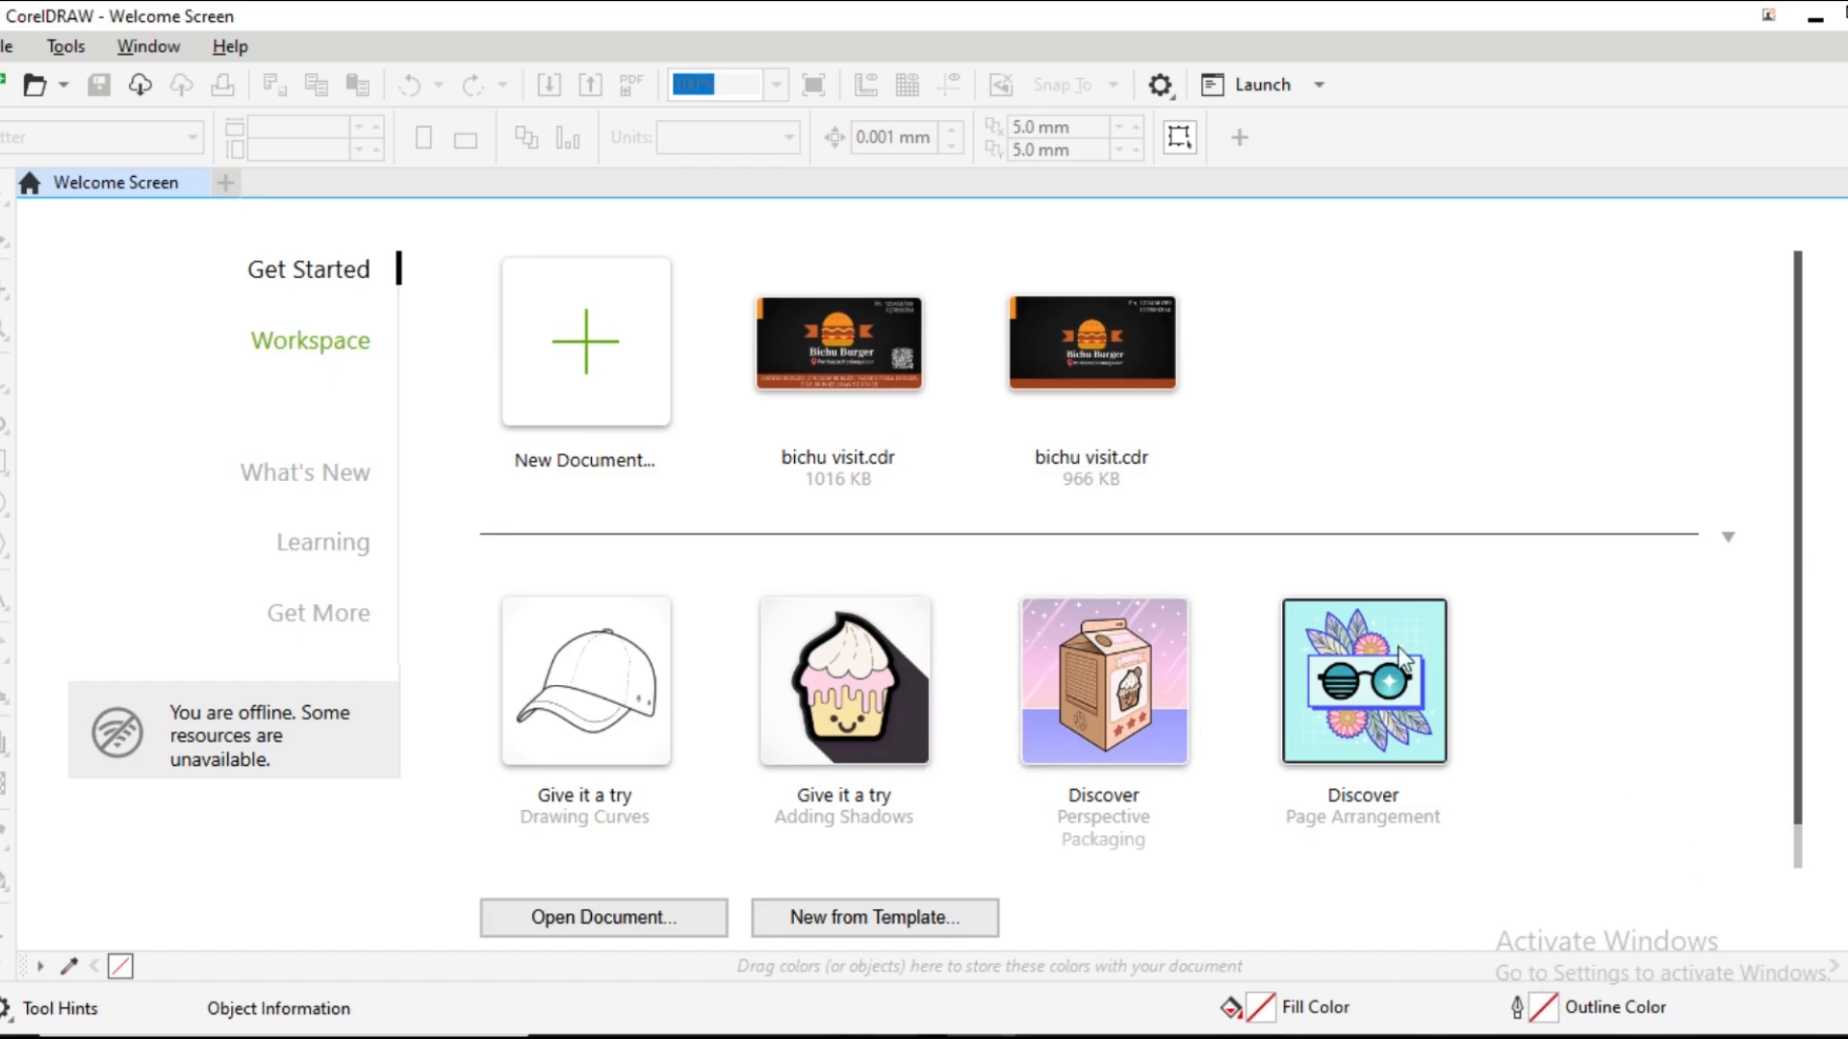
Start a new document measured in inches, 8 wide by 6 high, in landscape orientation
left_click(594, 366)
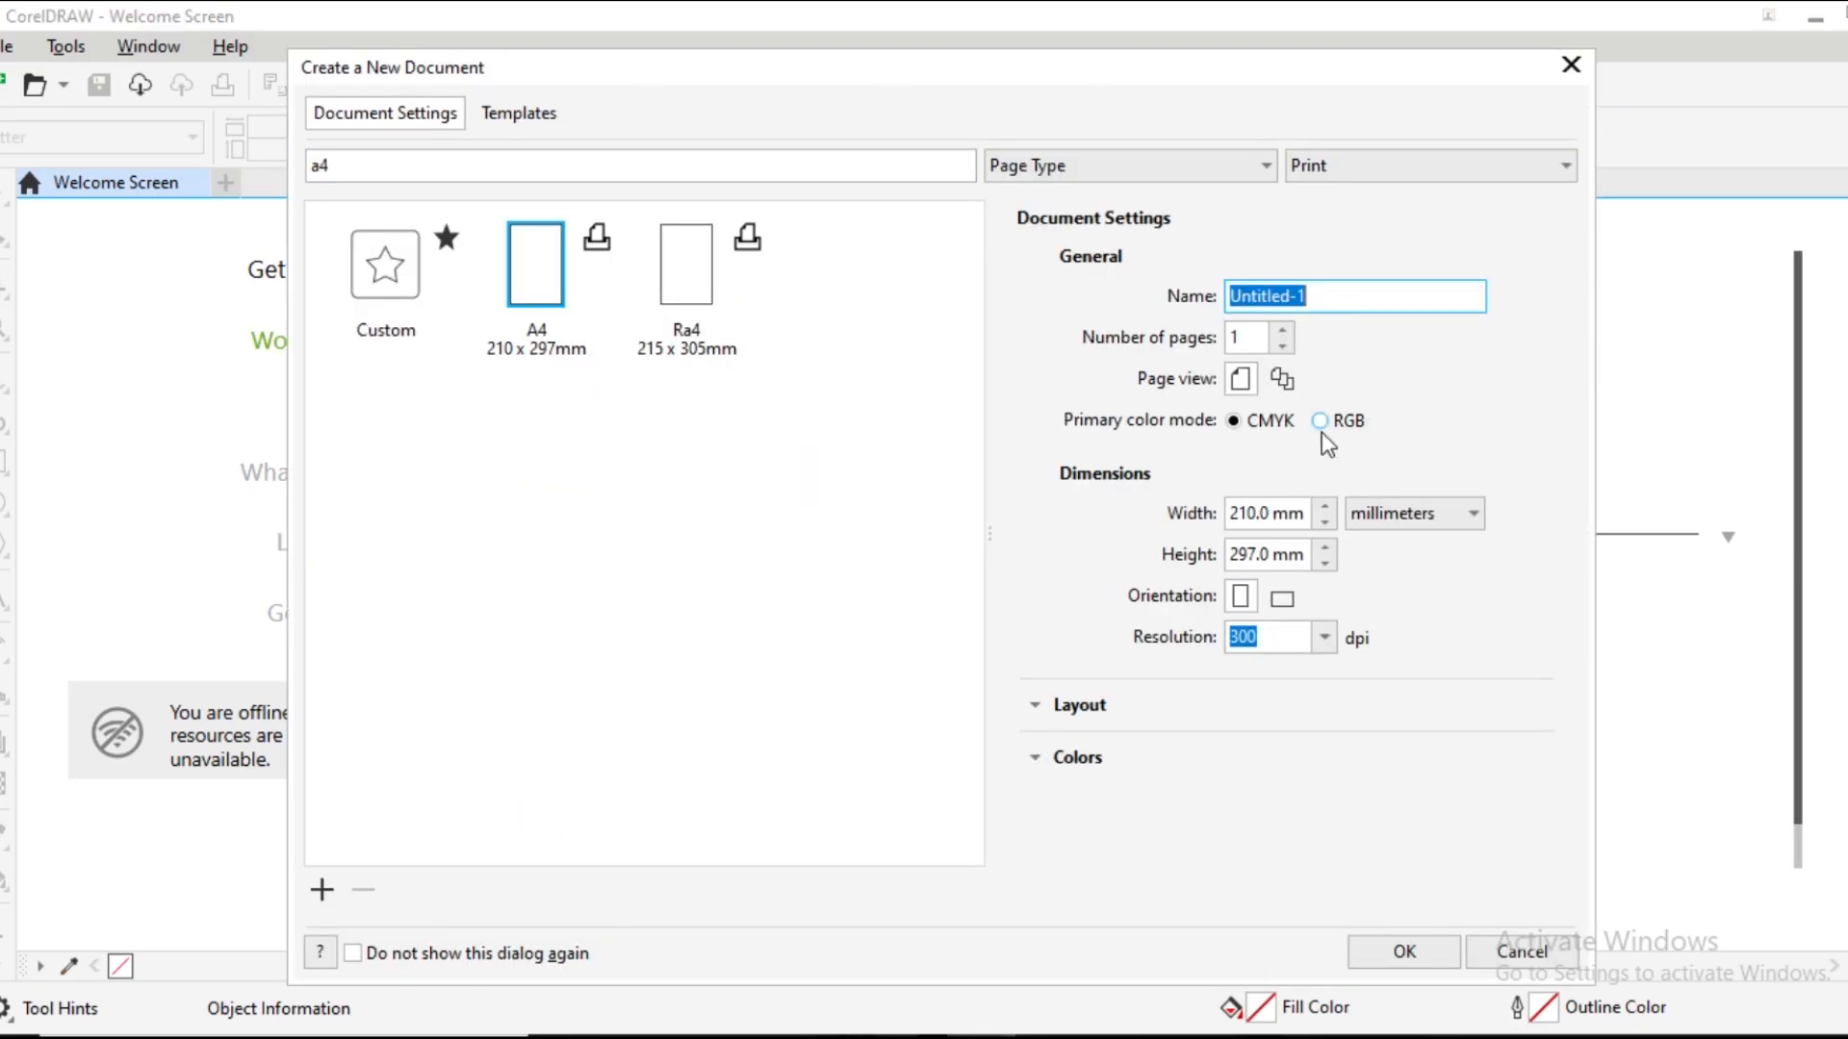
left_click(1439, 517)
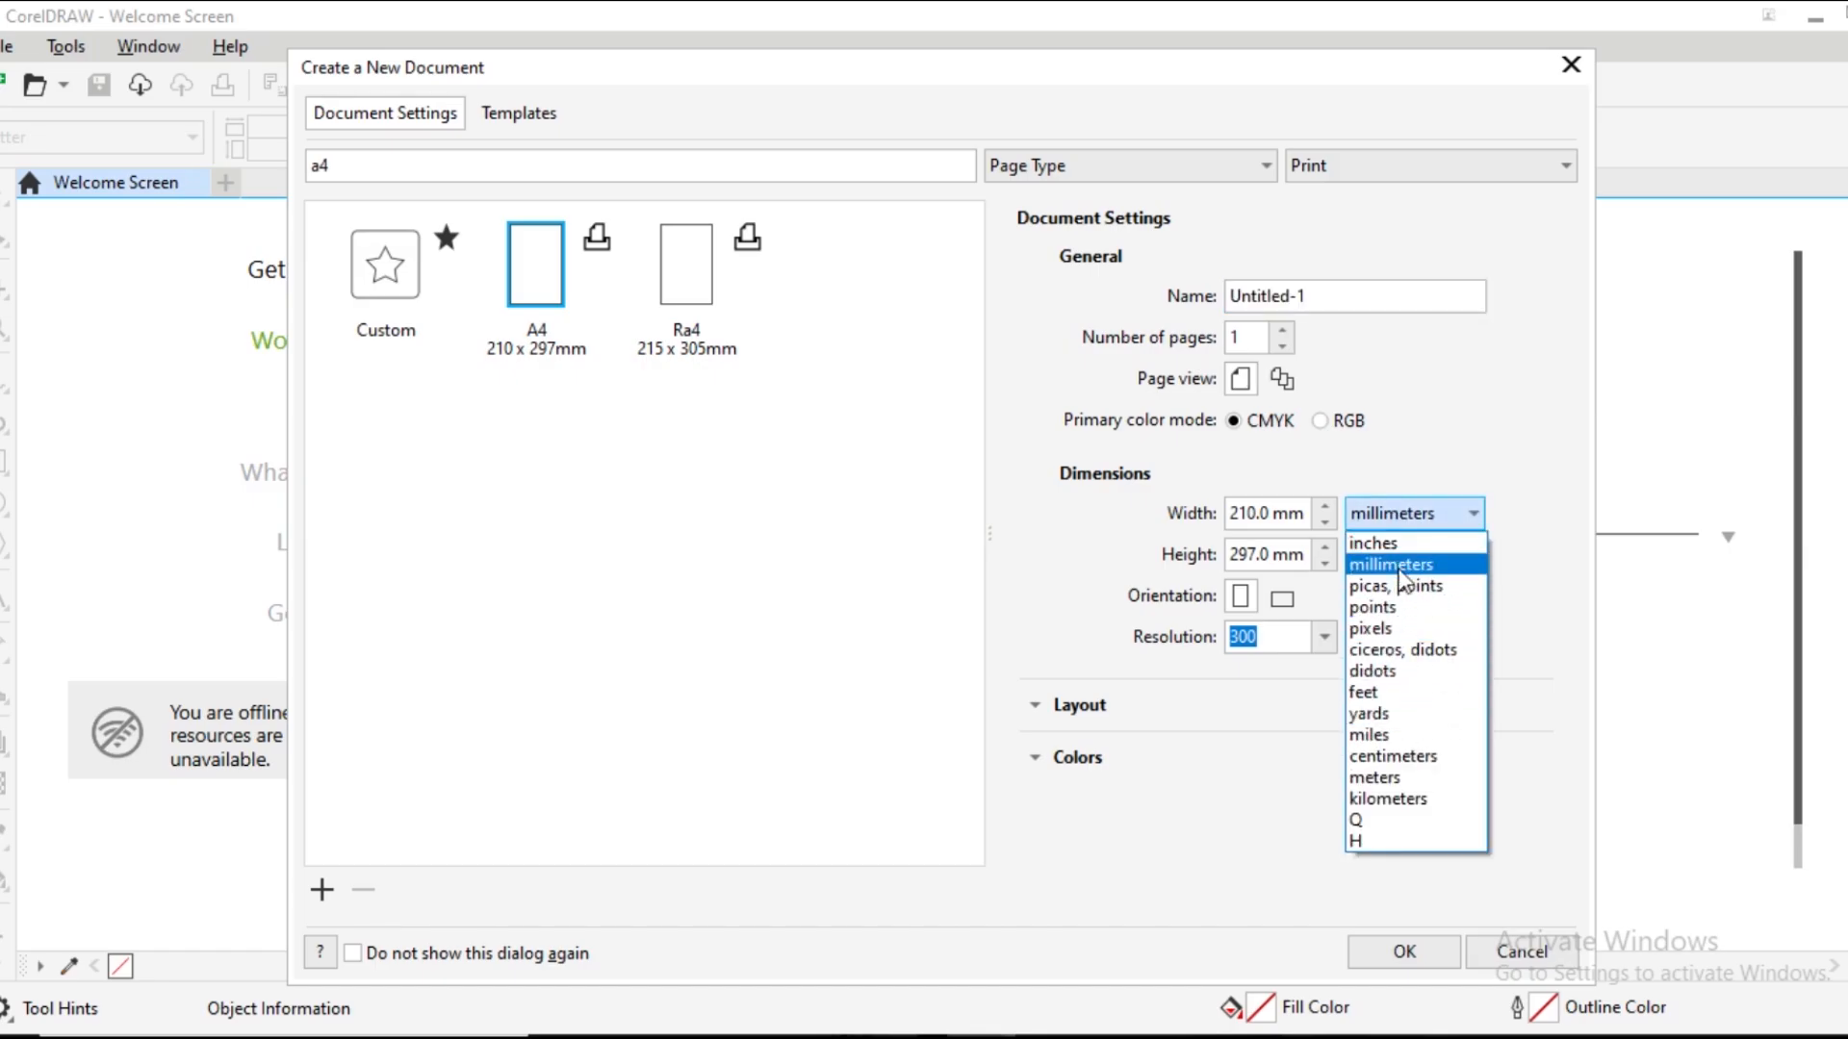
left_click(1374, 543)
left_click_drag(1293, 515, 1200, 517)
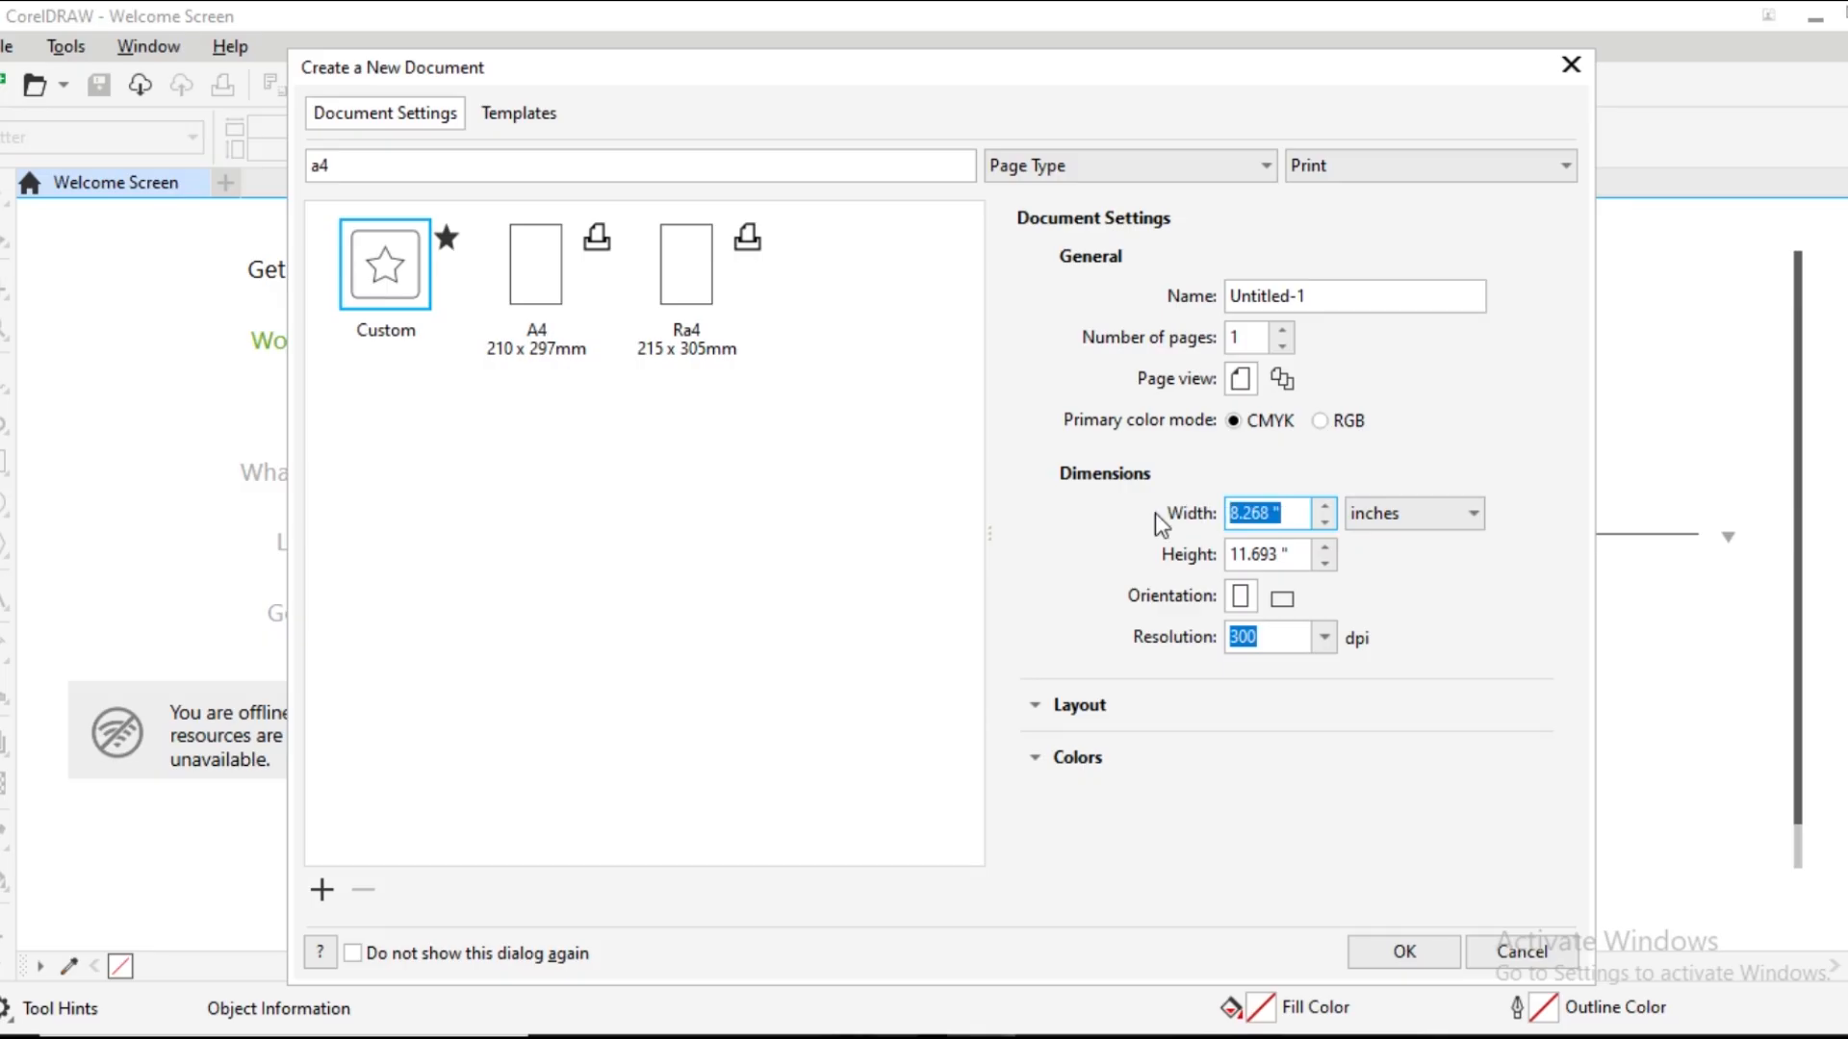
type("8")
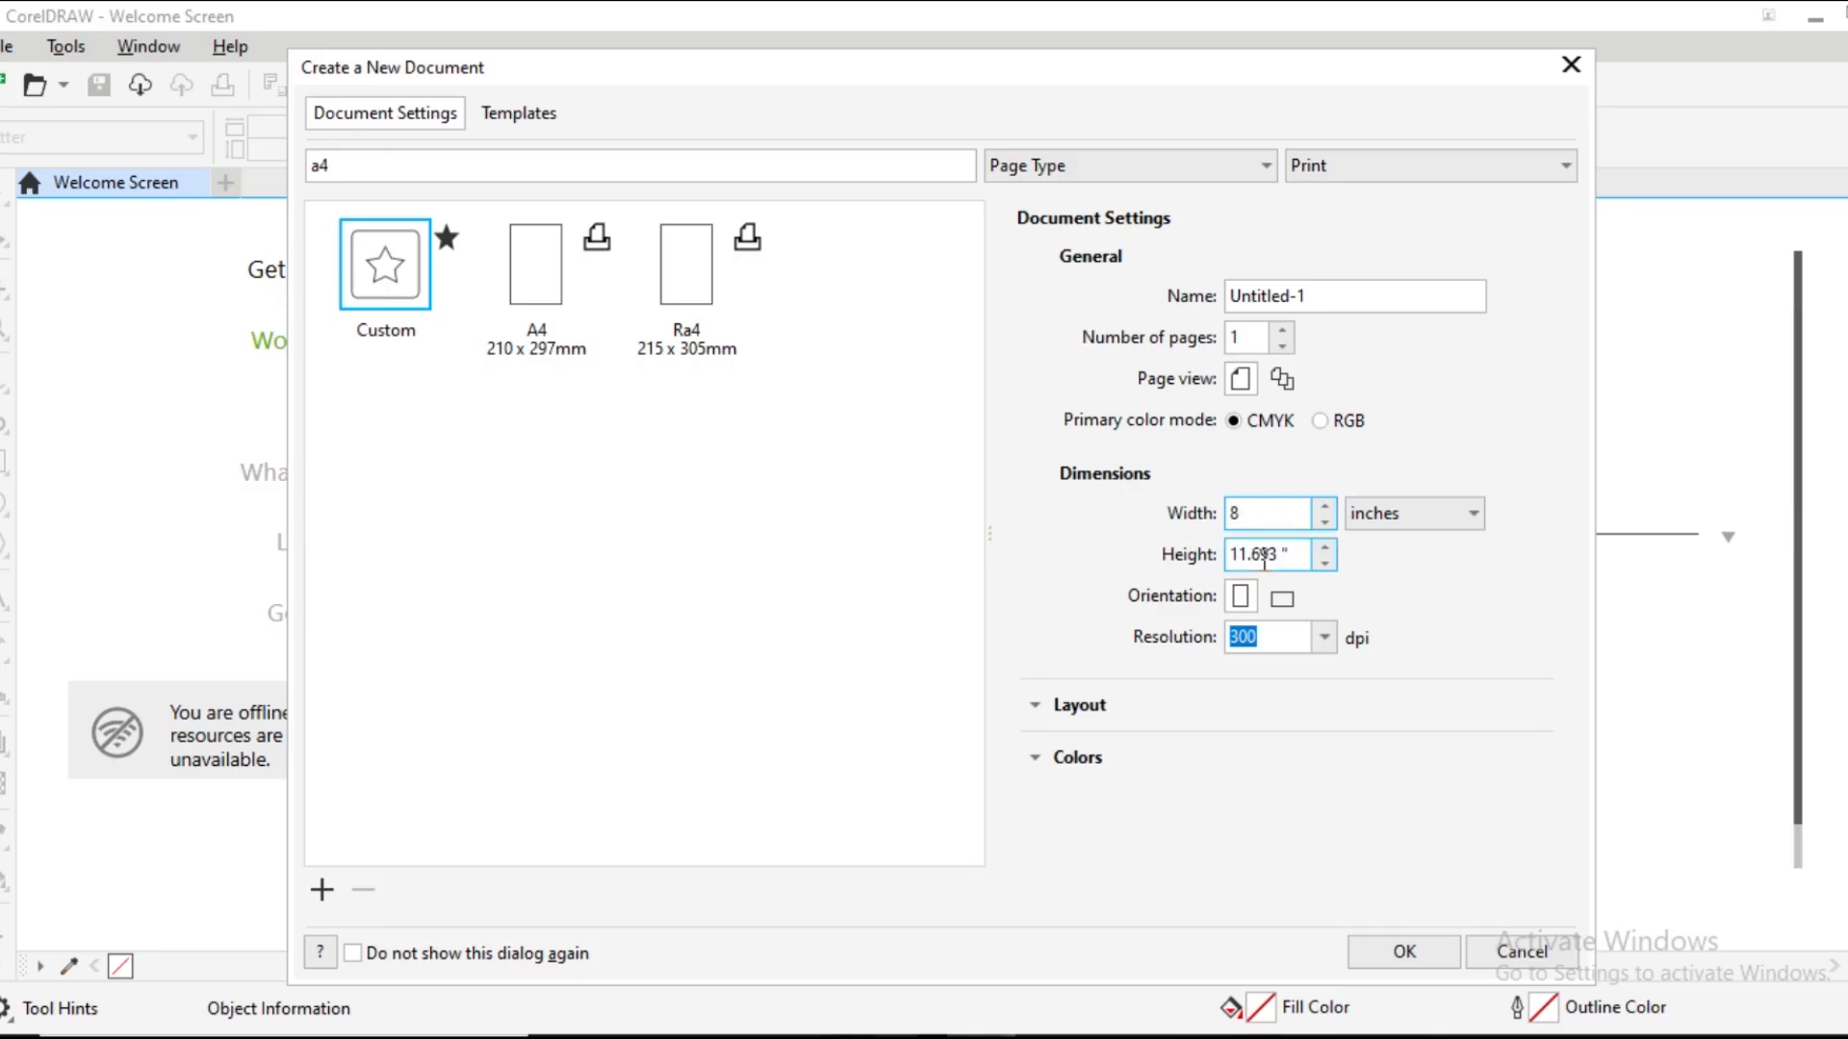
left_click_drag(1293, 557, 1194, 568)
type("6")
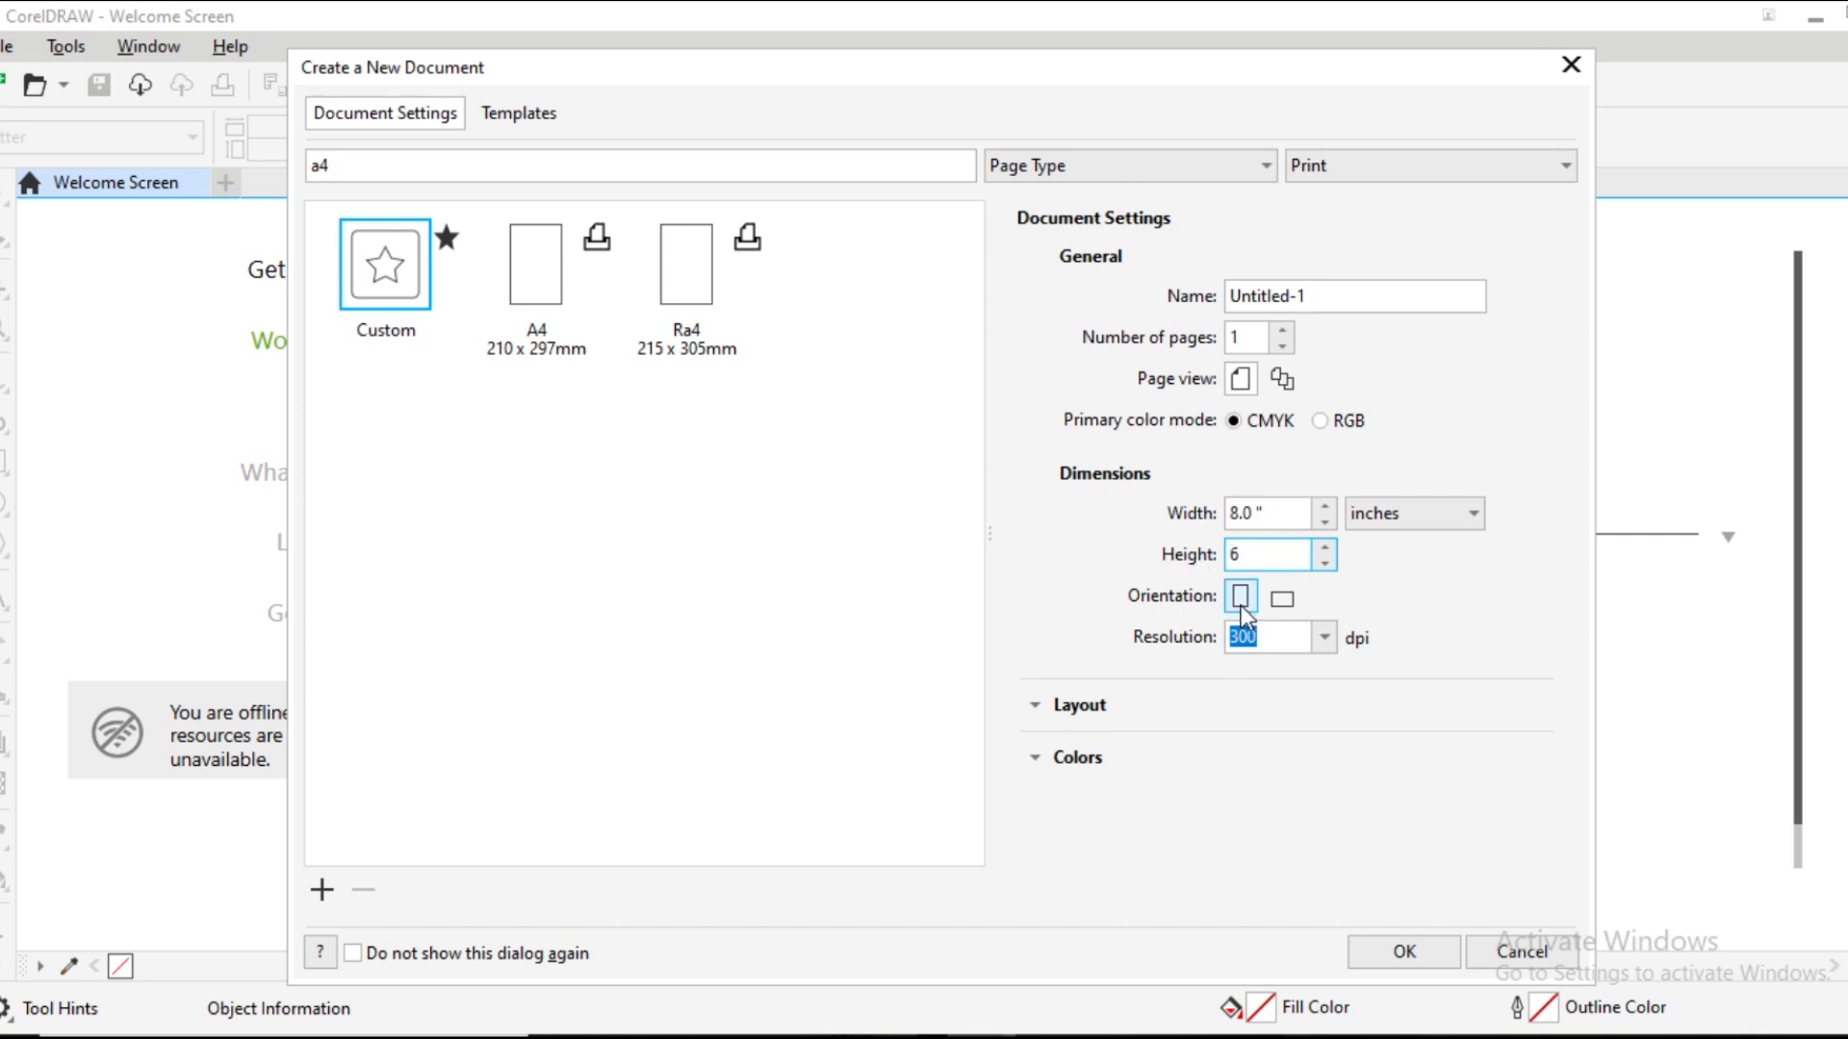
left_click(1280, 601)
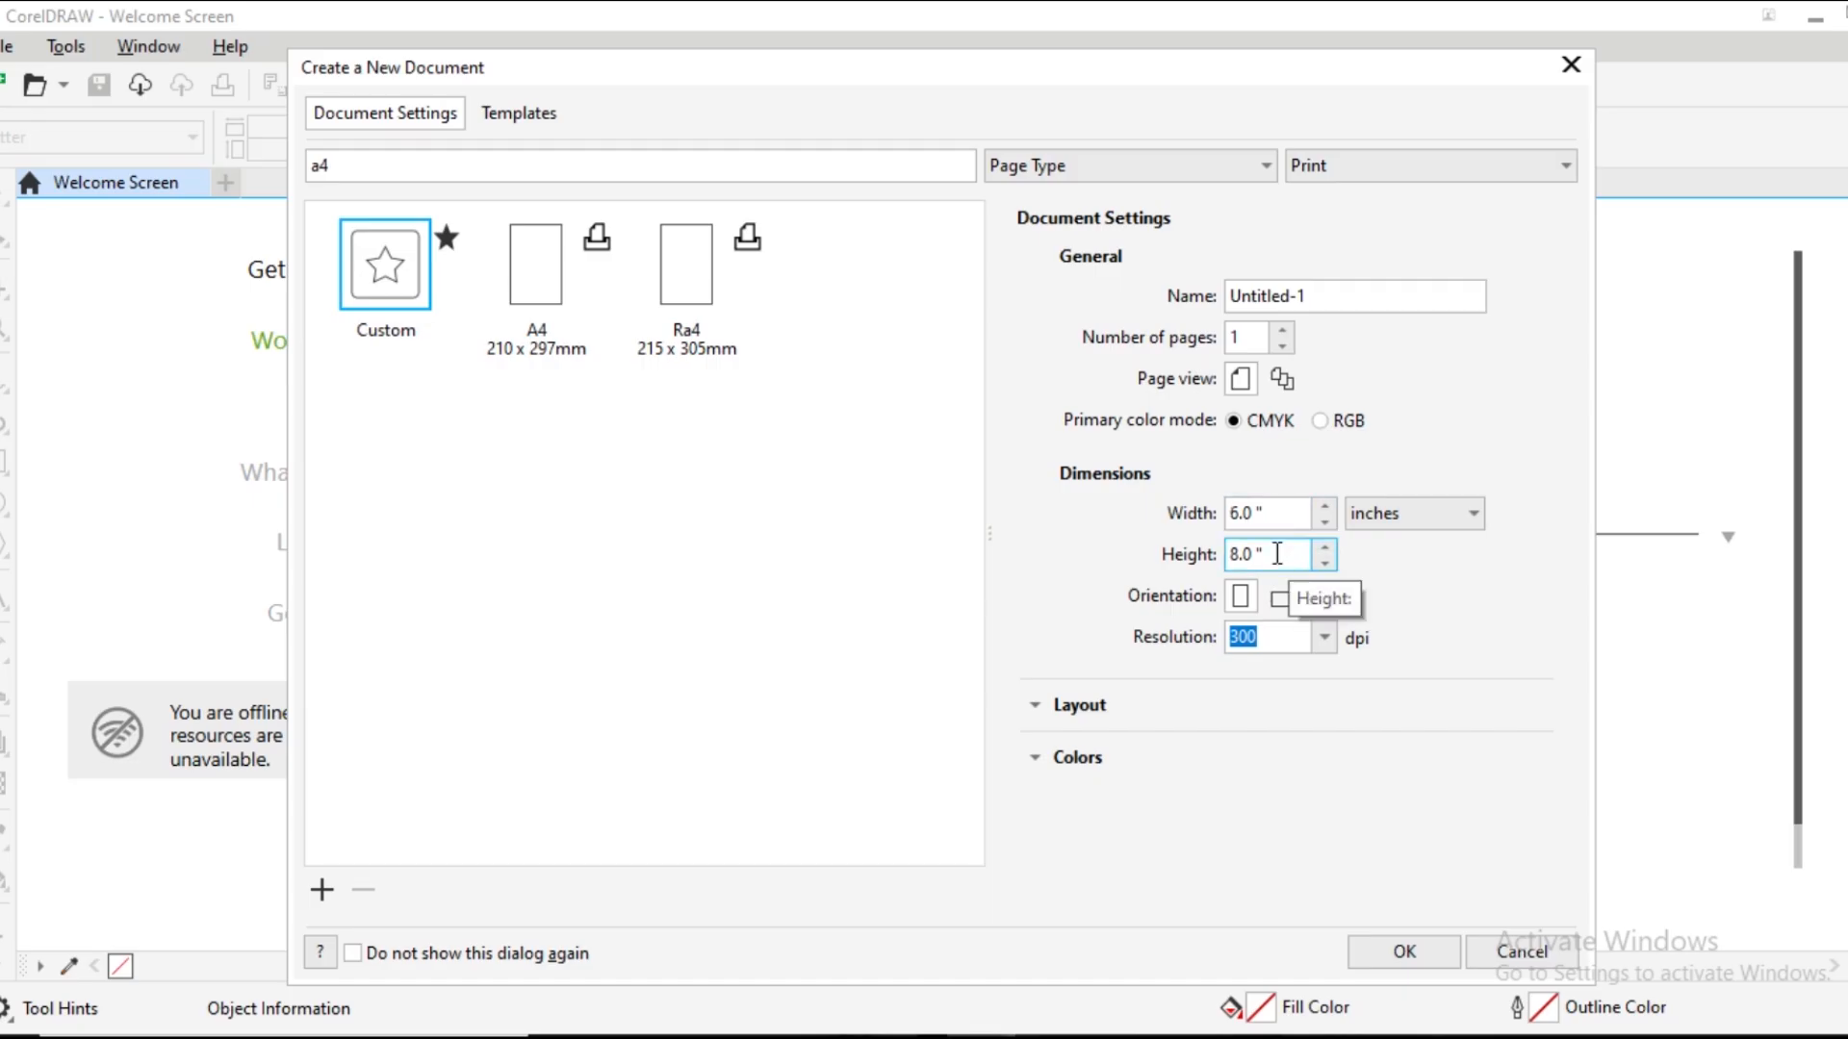
left_click(1281, 598)
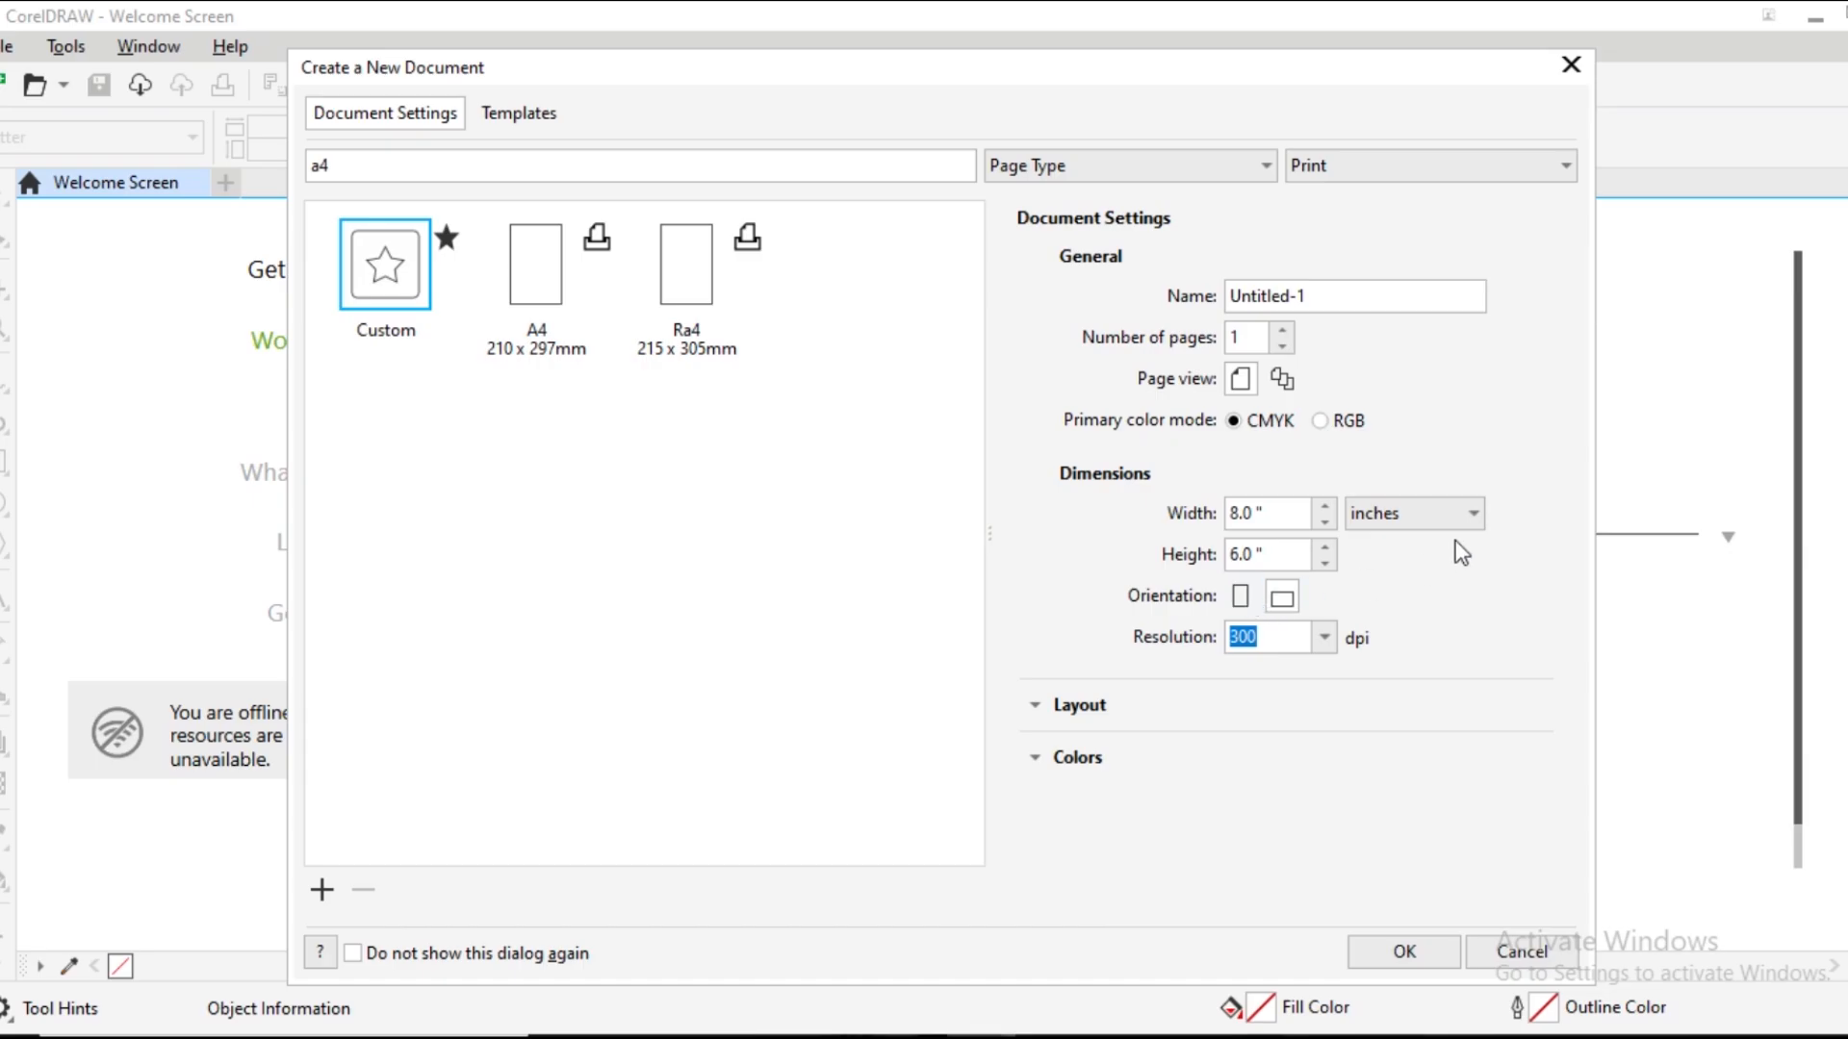
Set the color mode to RGB with 12 pages, name the document "CLANDER 2026" and create it
left_click(1320, 422)
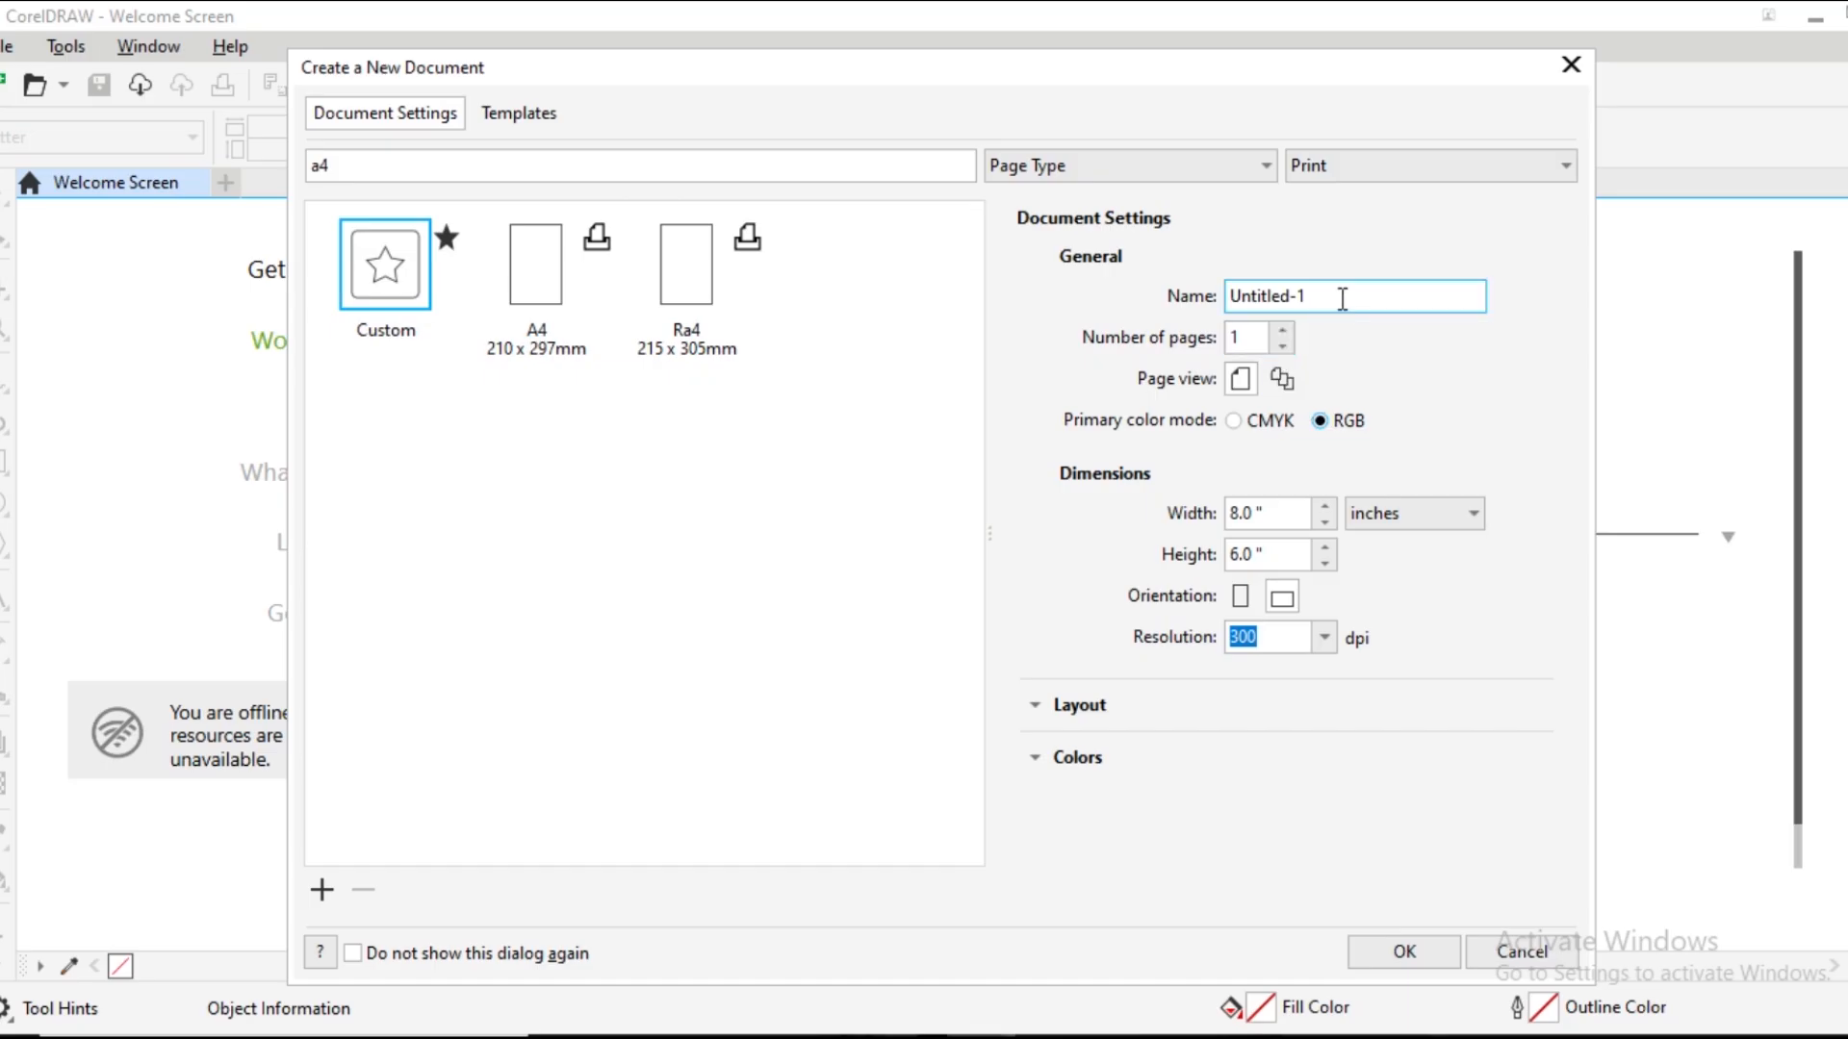
left_click(1343, 299)
left_click(1245, 341)
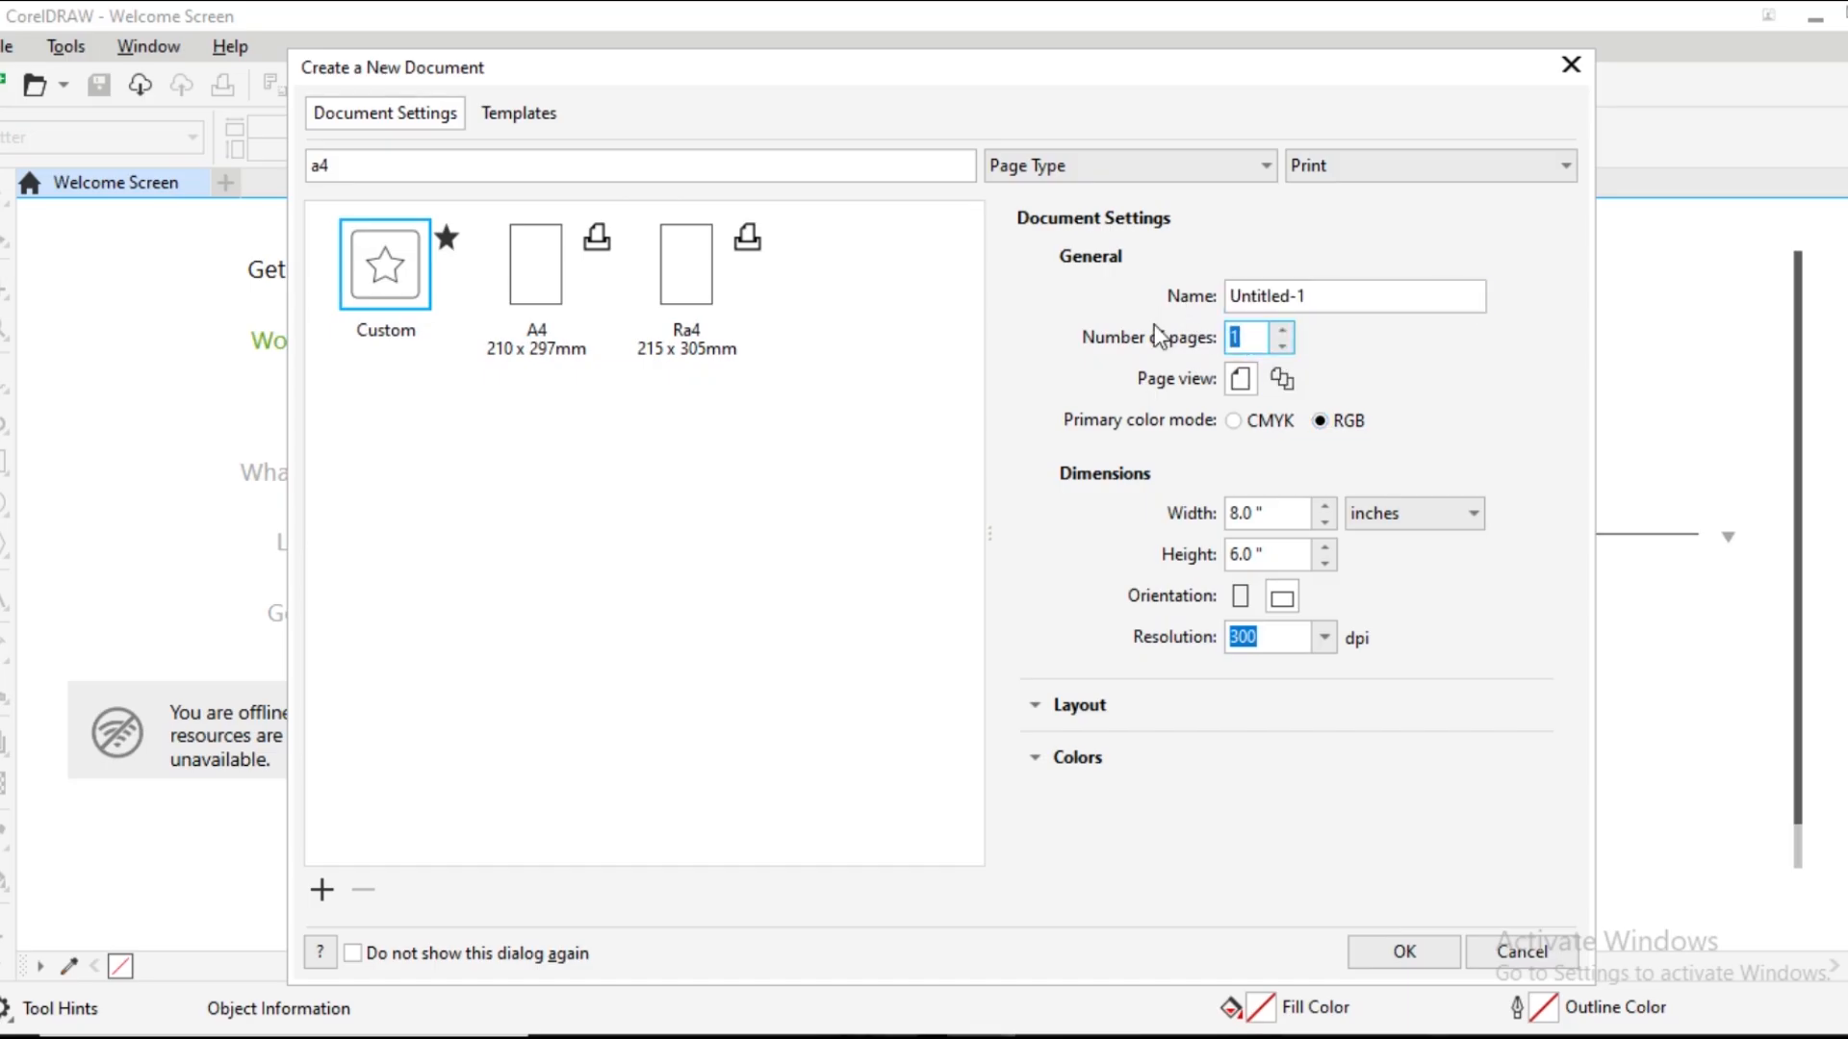
type("12")
mouse_move(982, 1036)
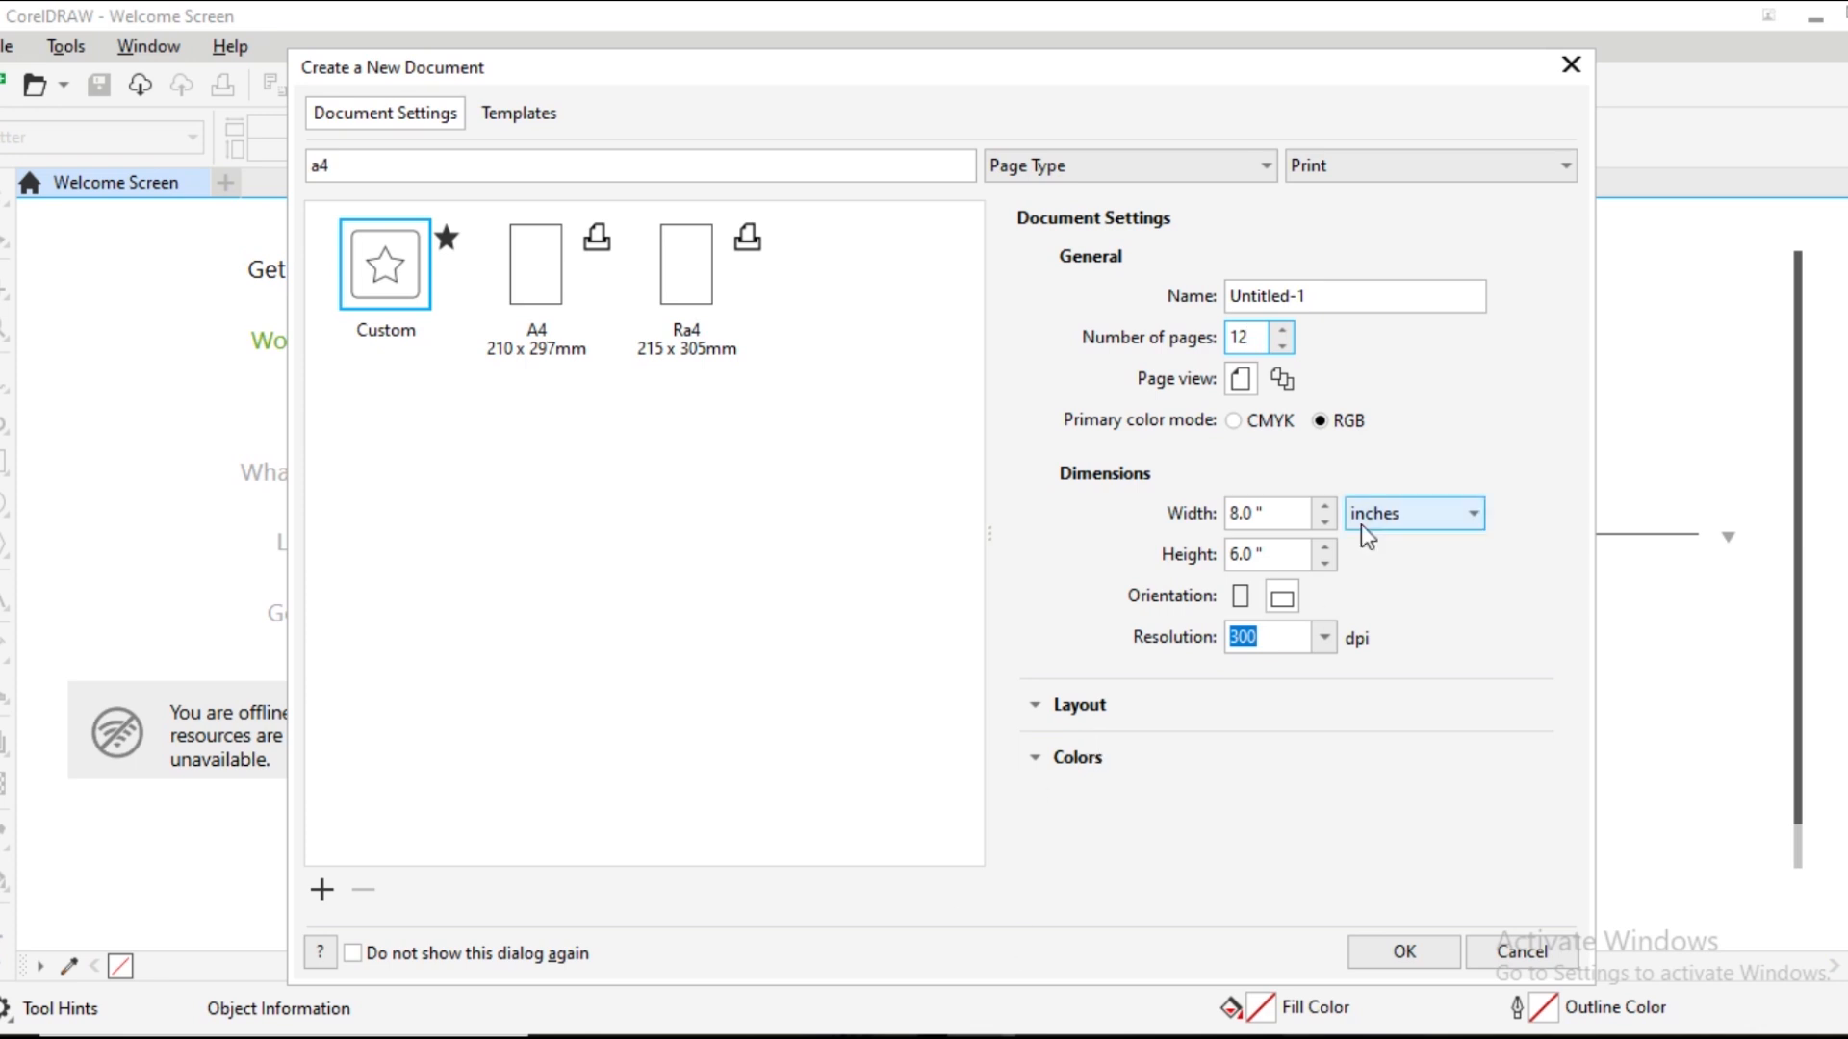
left_click(1410, 306)
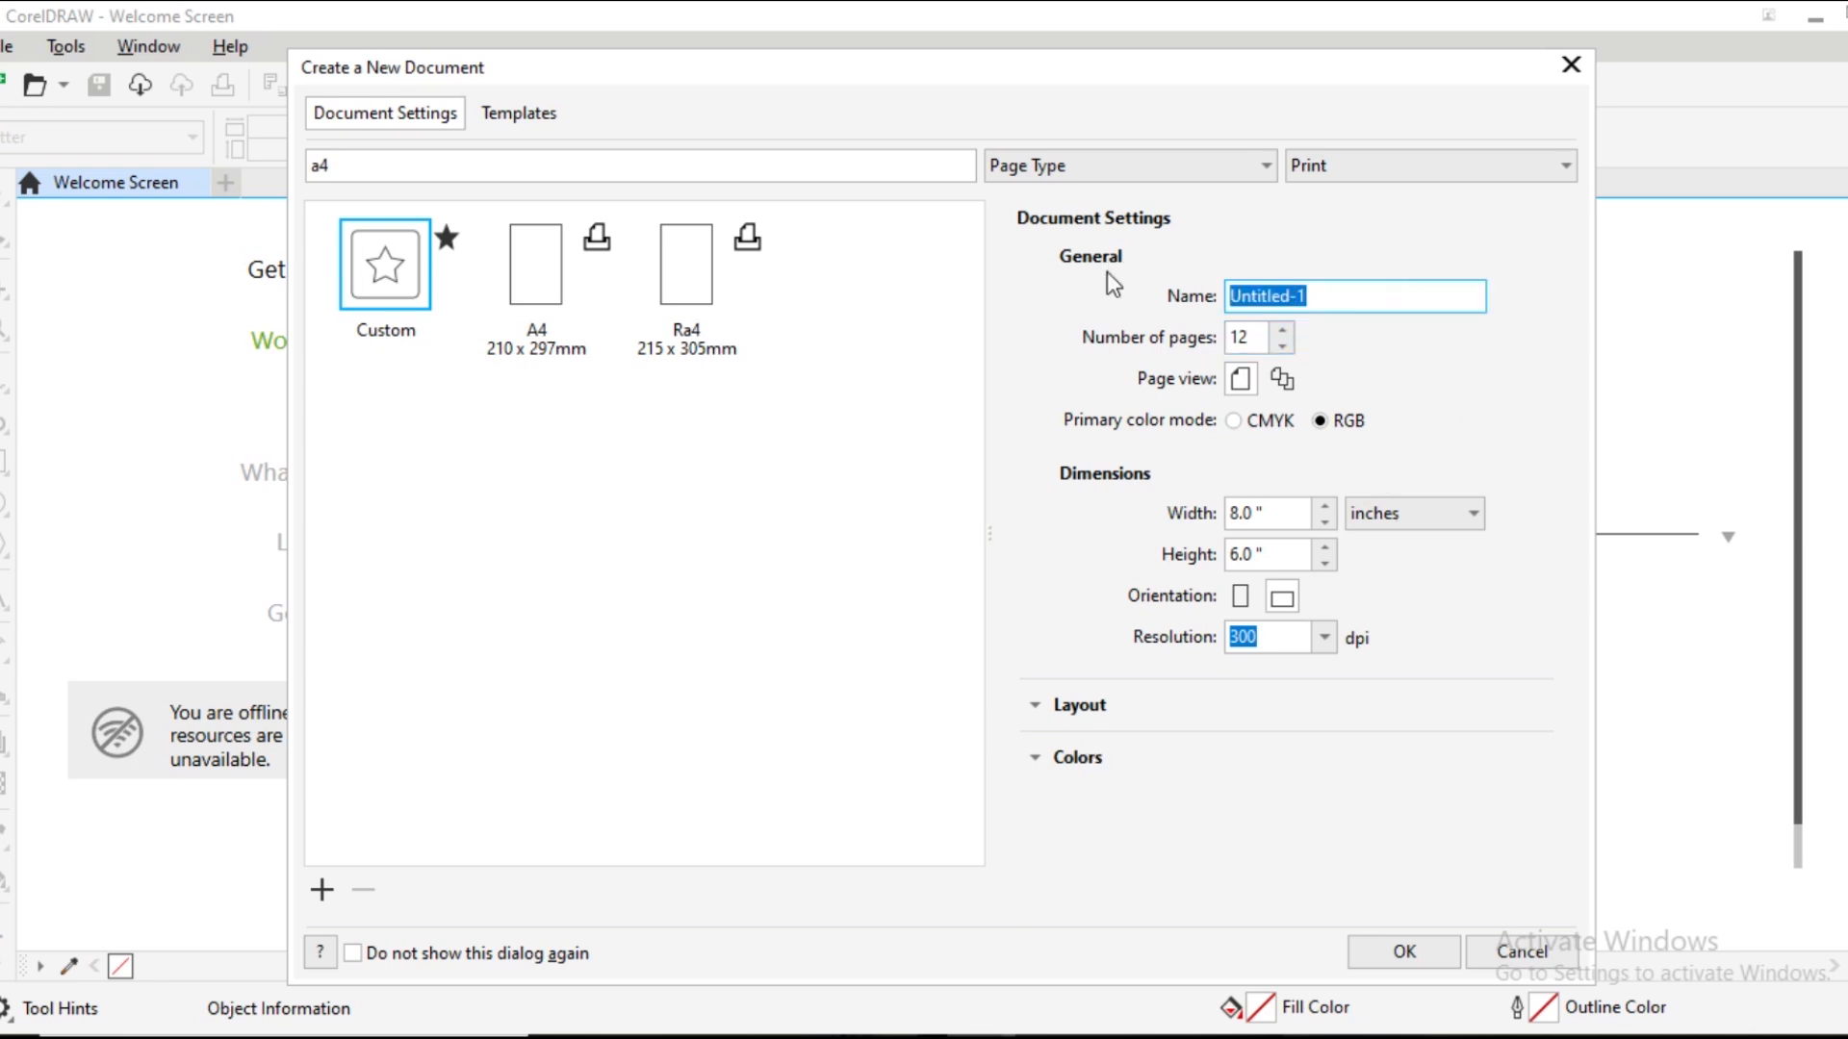
type("CLA")
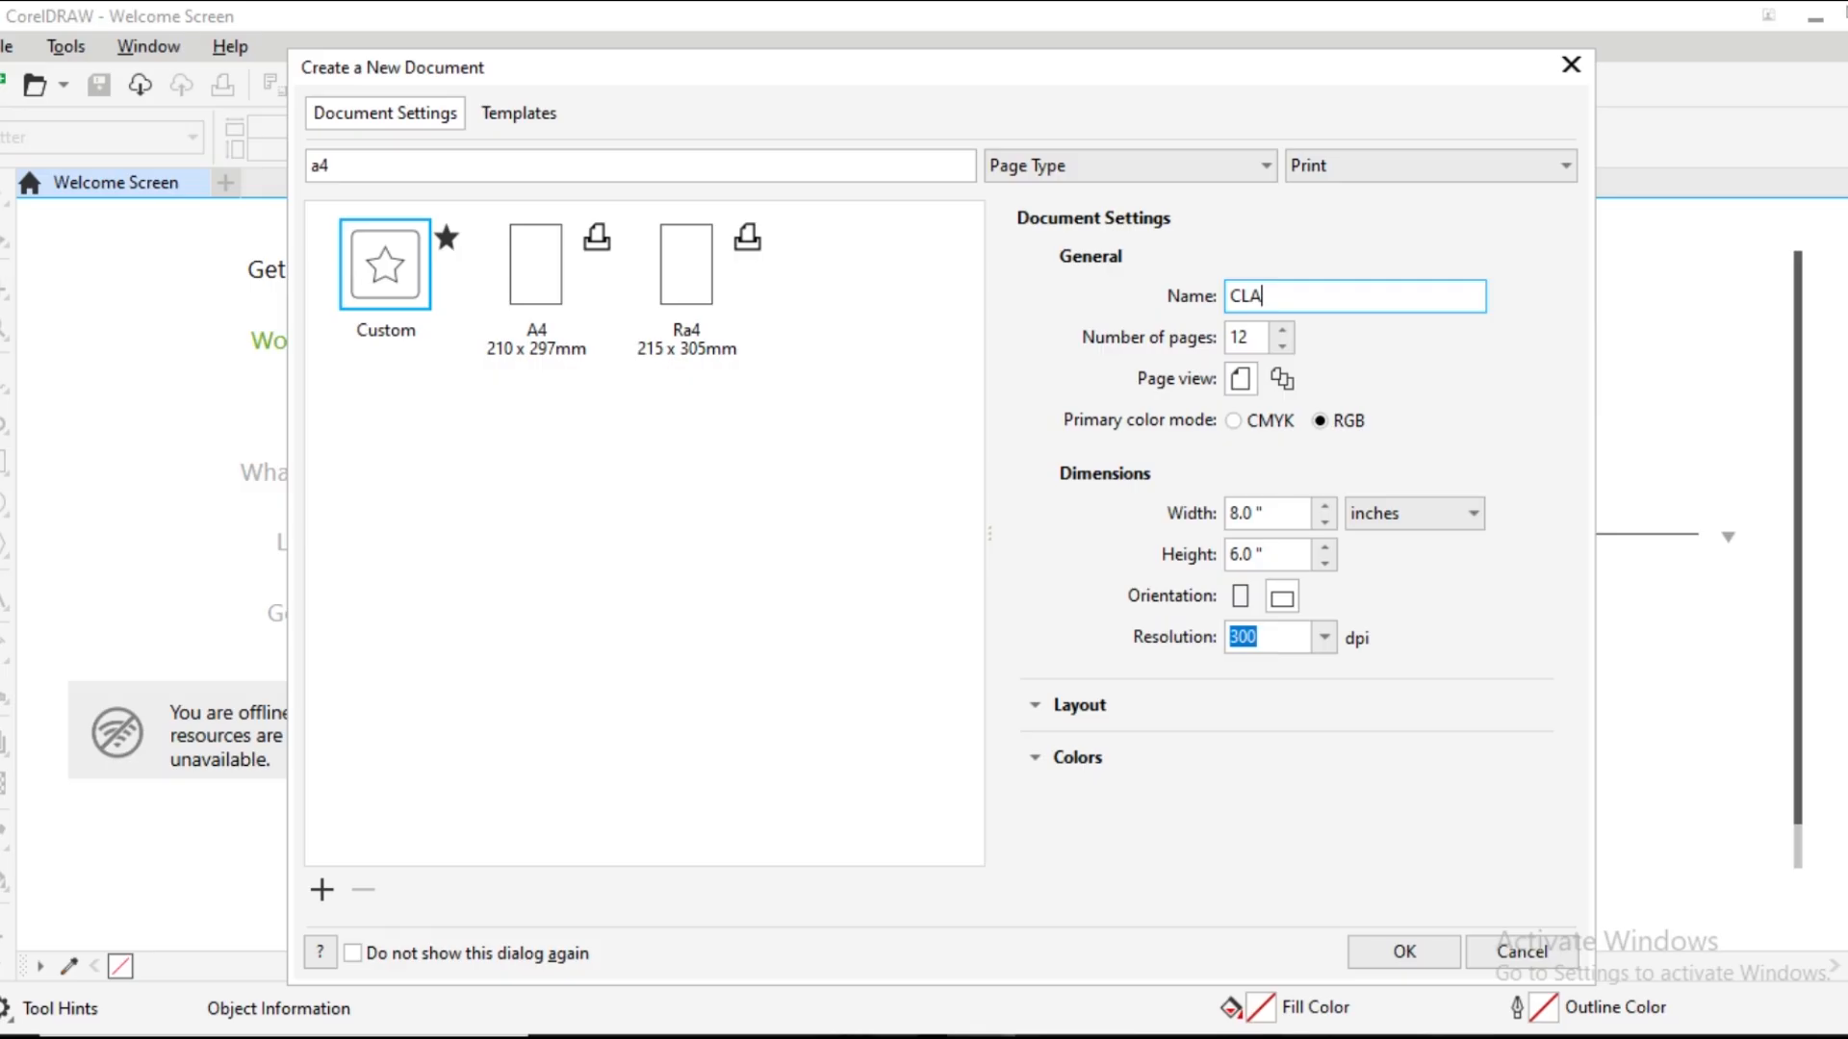
type("NDER 2026")
left_click(1421, 945)
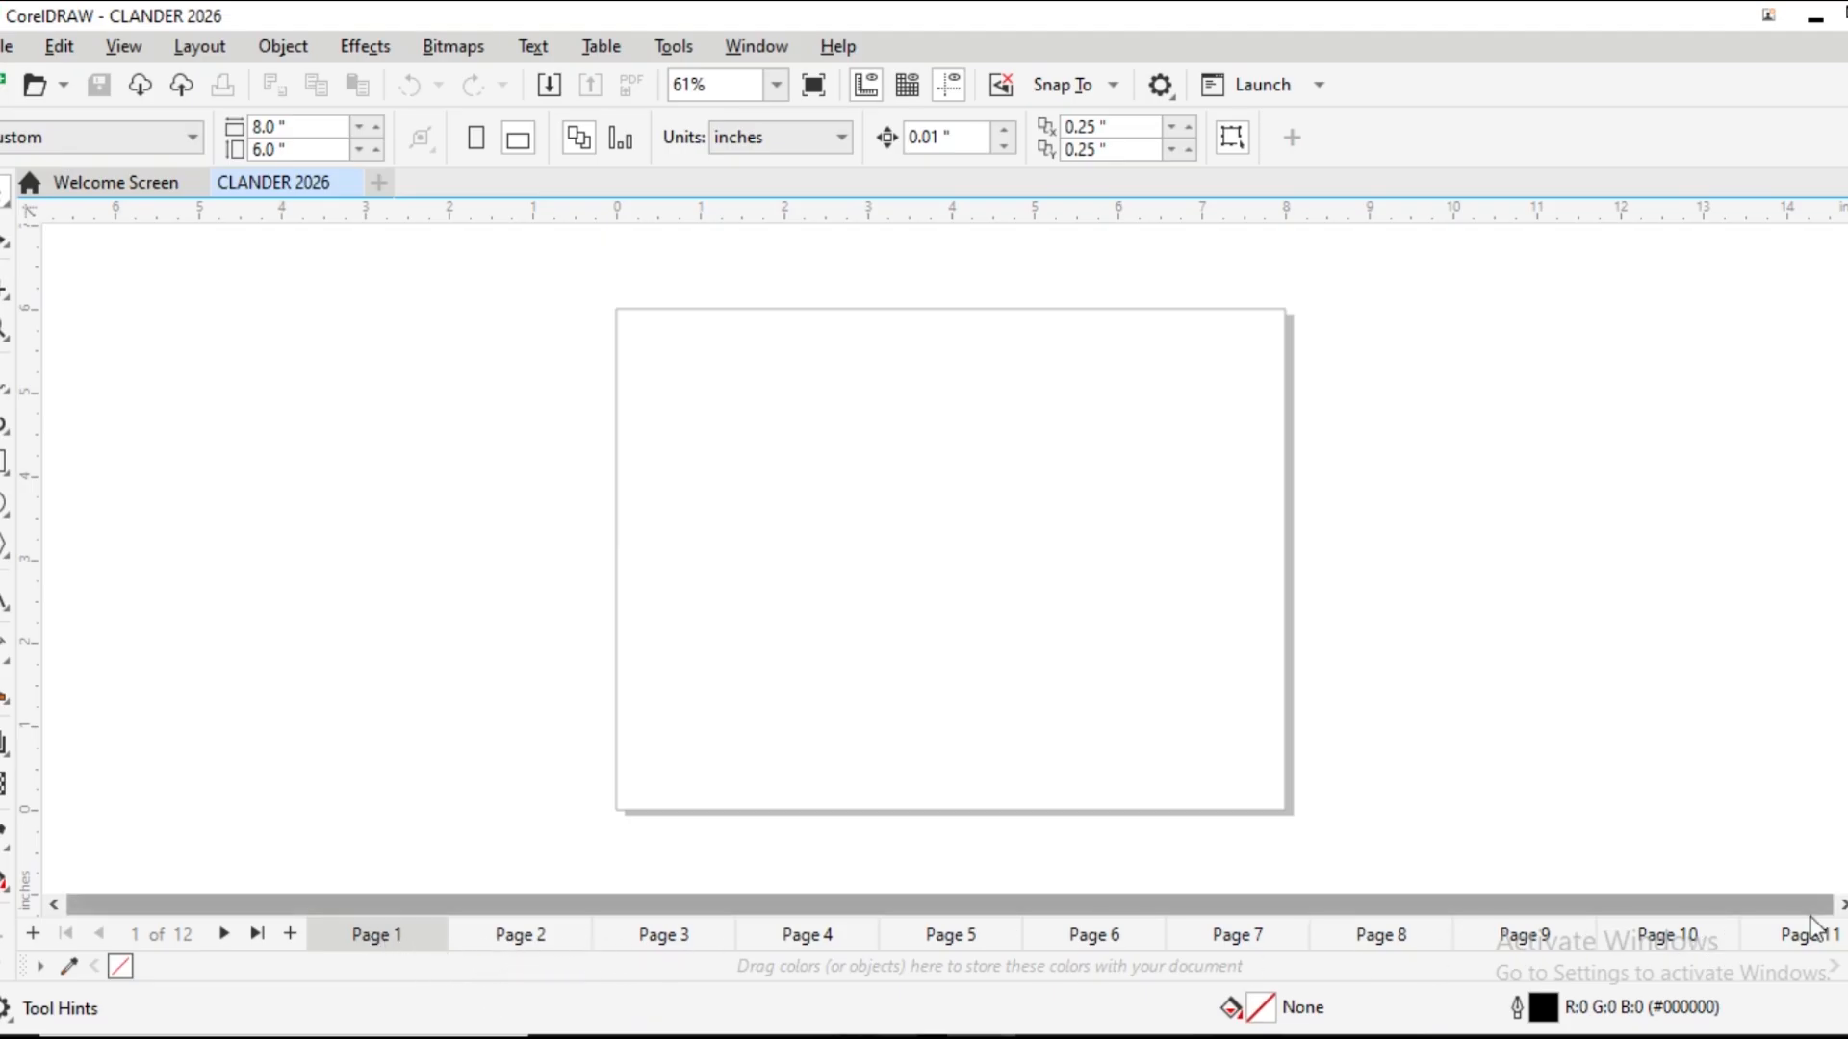
Check the document's page set by visiting the last page and page 2, returning to page 1
left_click(1838, 906)
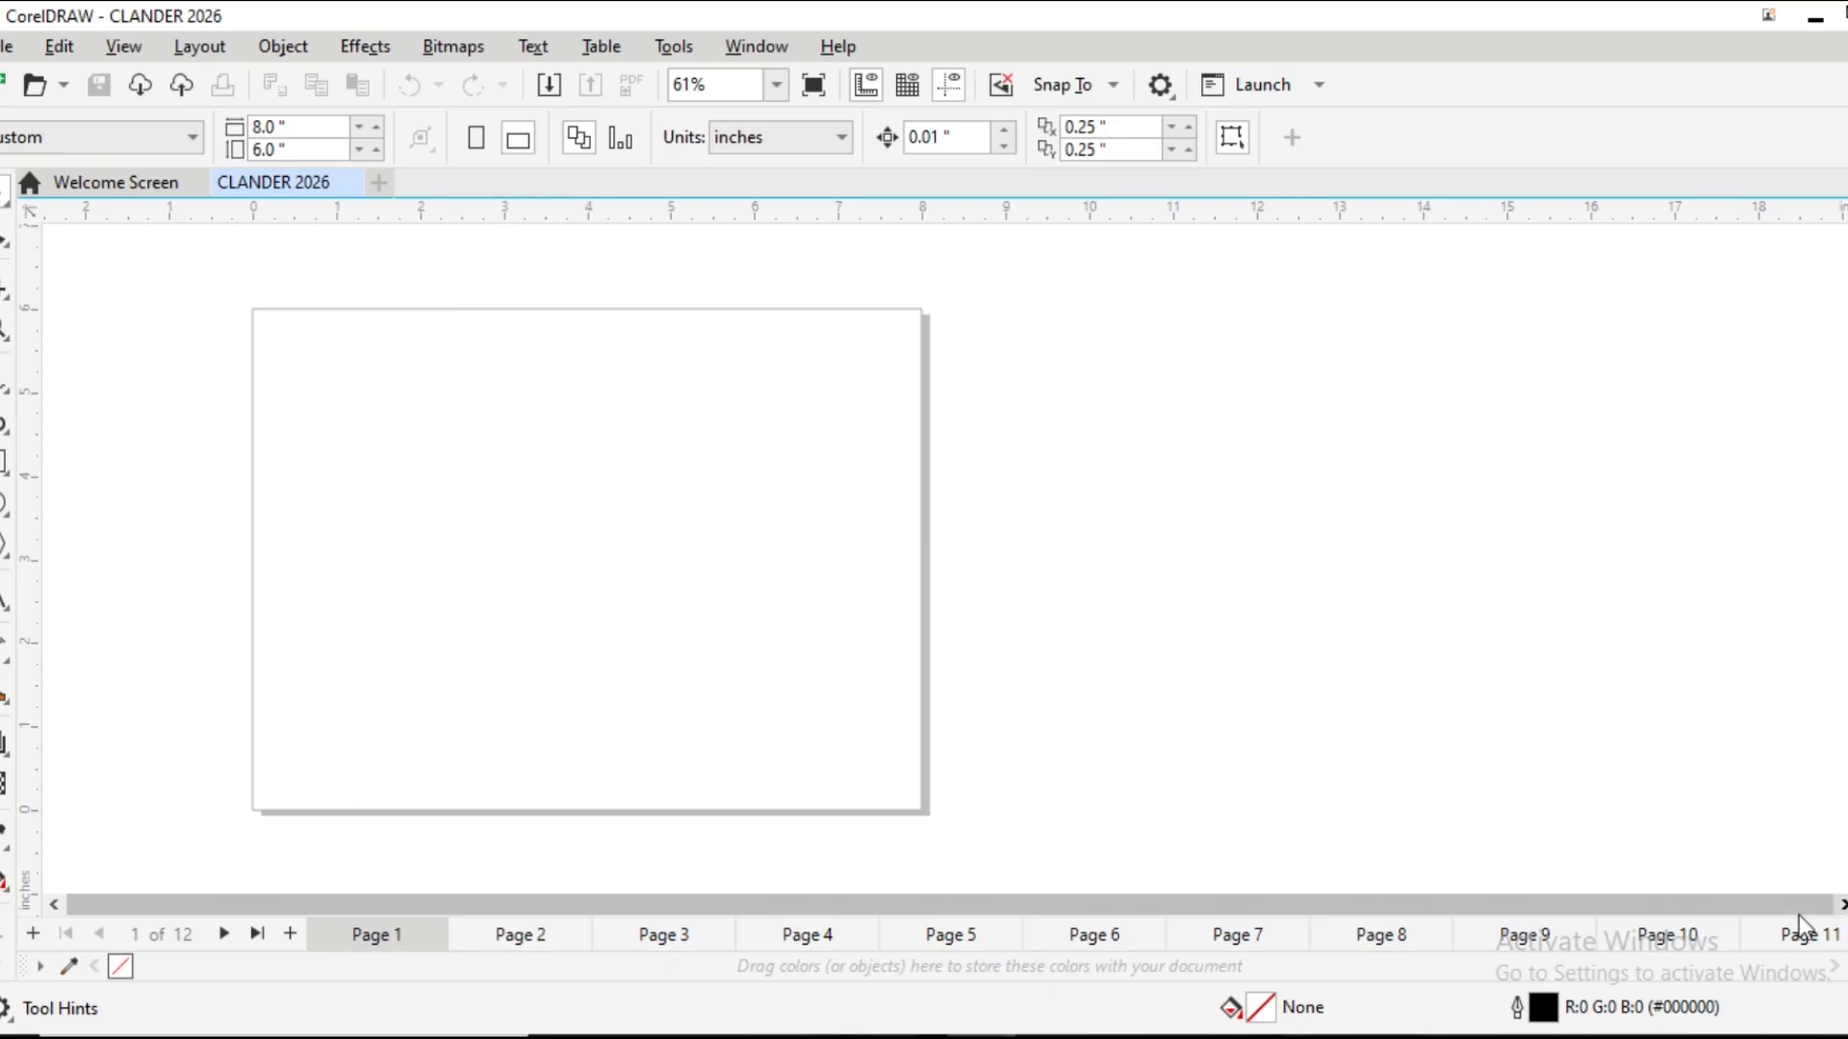
left_click(257, 934)
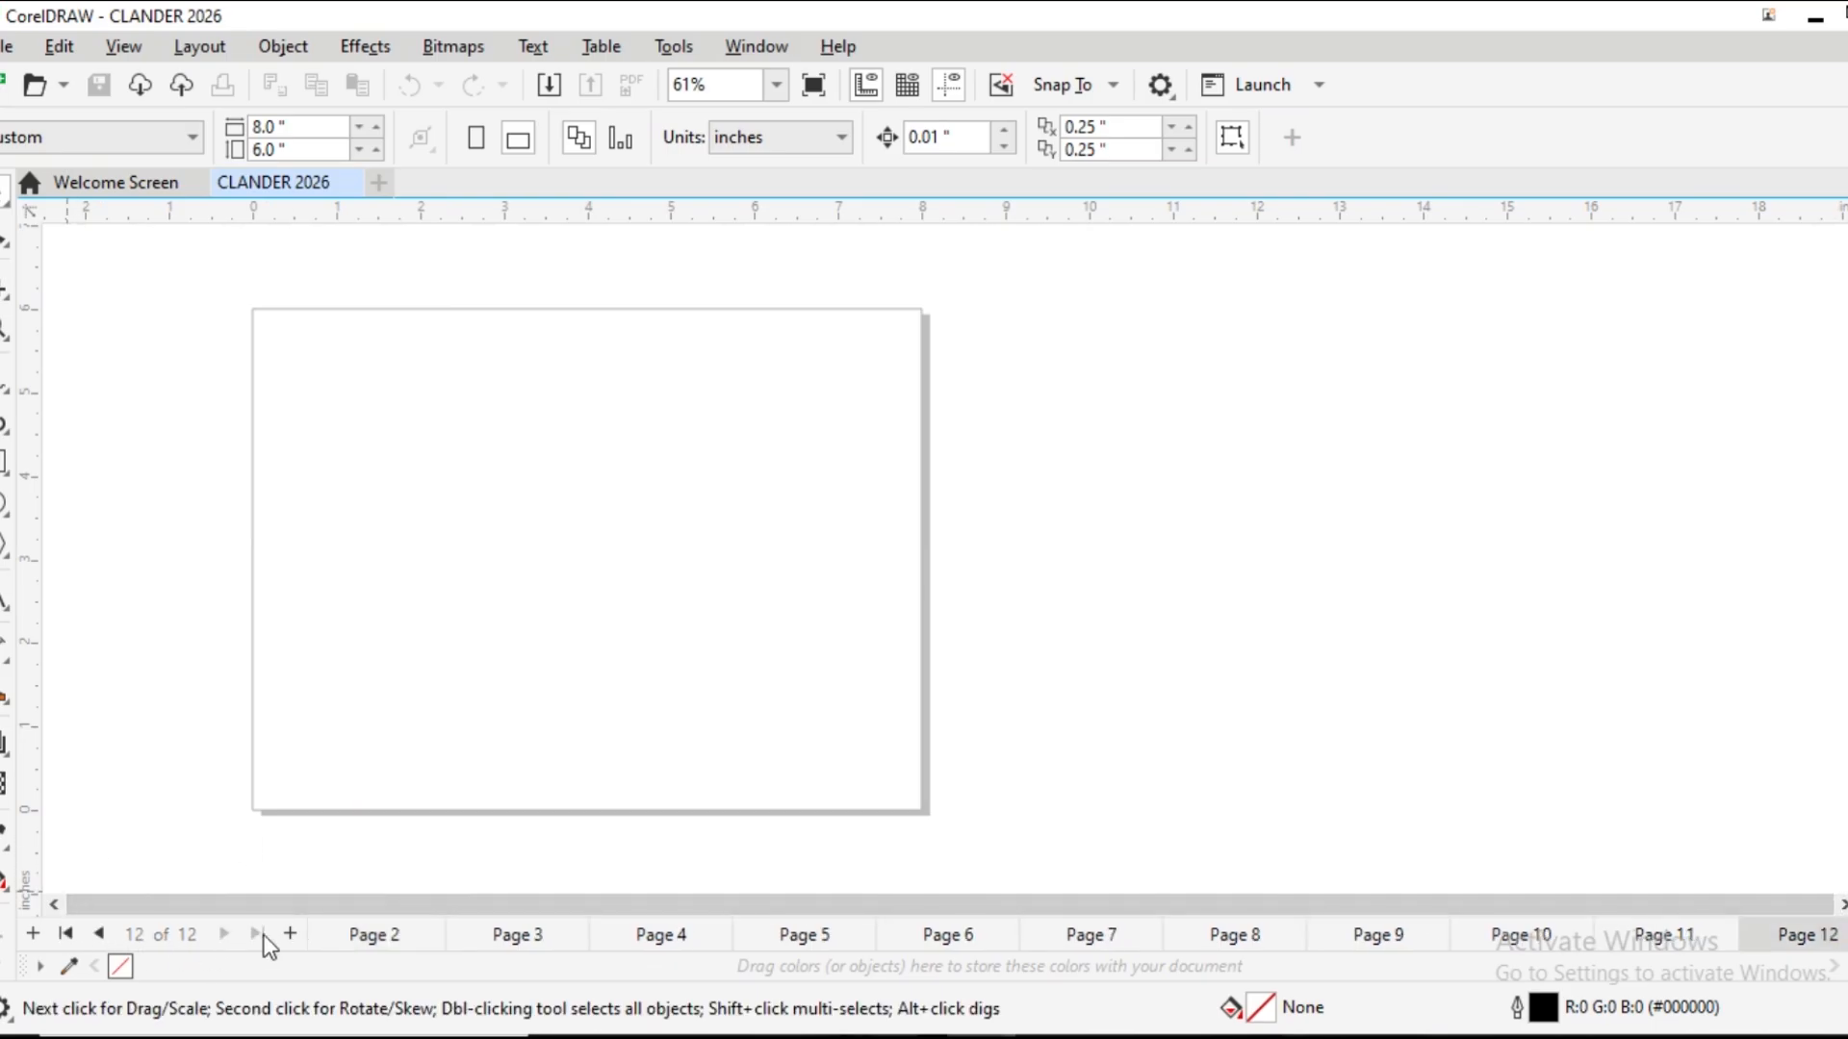
left_click(364, 938)
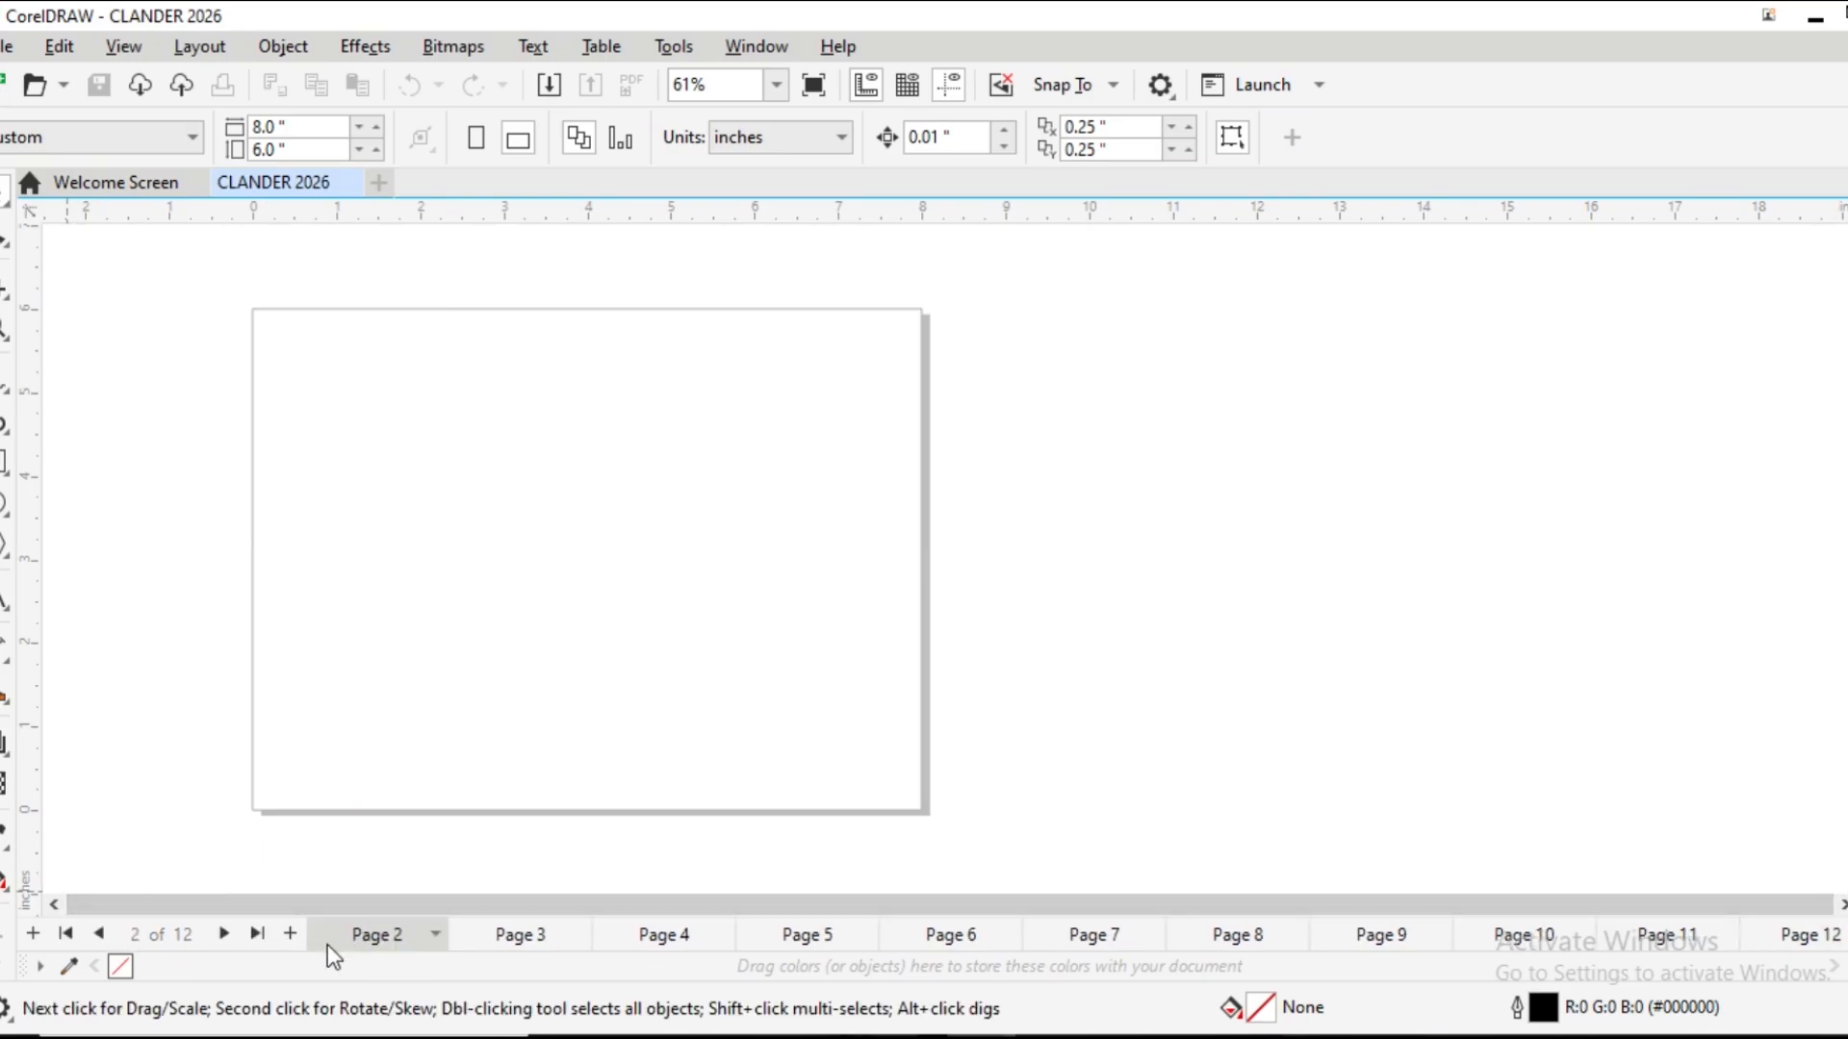
left_click(66, 934)
left_click_drag(464, 483, 866, 479)
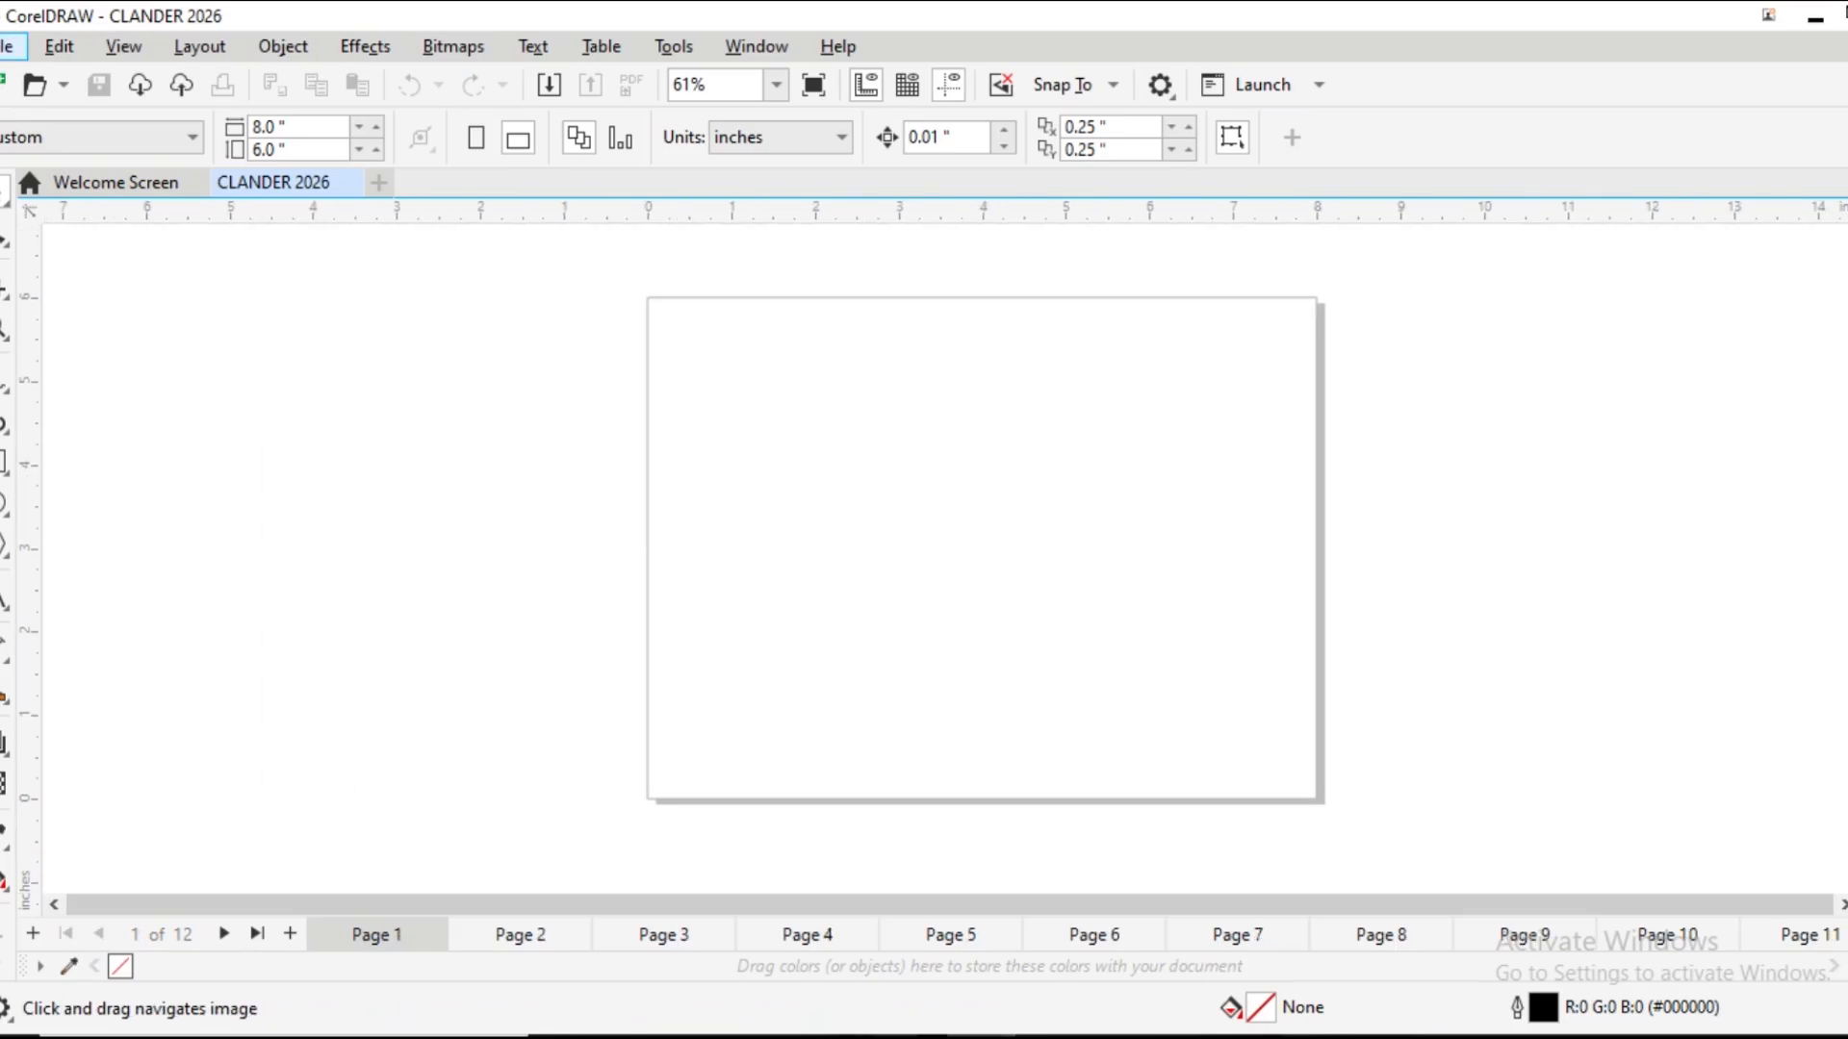
Start an import from the months folder and look through the twelve monthly calendar images
left_click(7, 46)
left_click(50, 519)
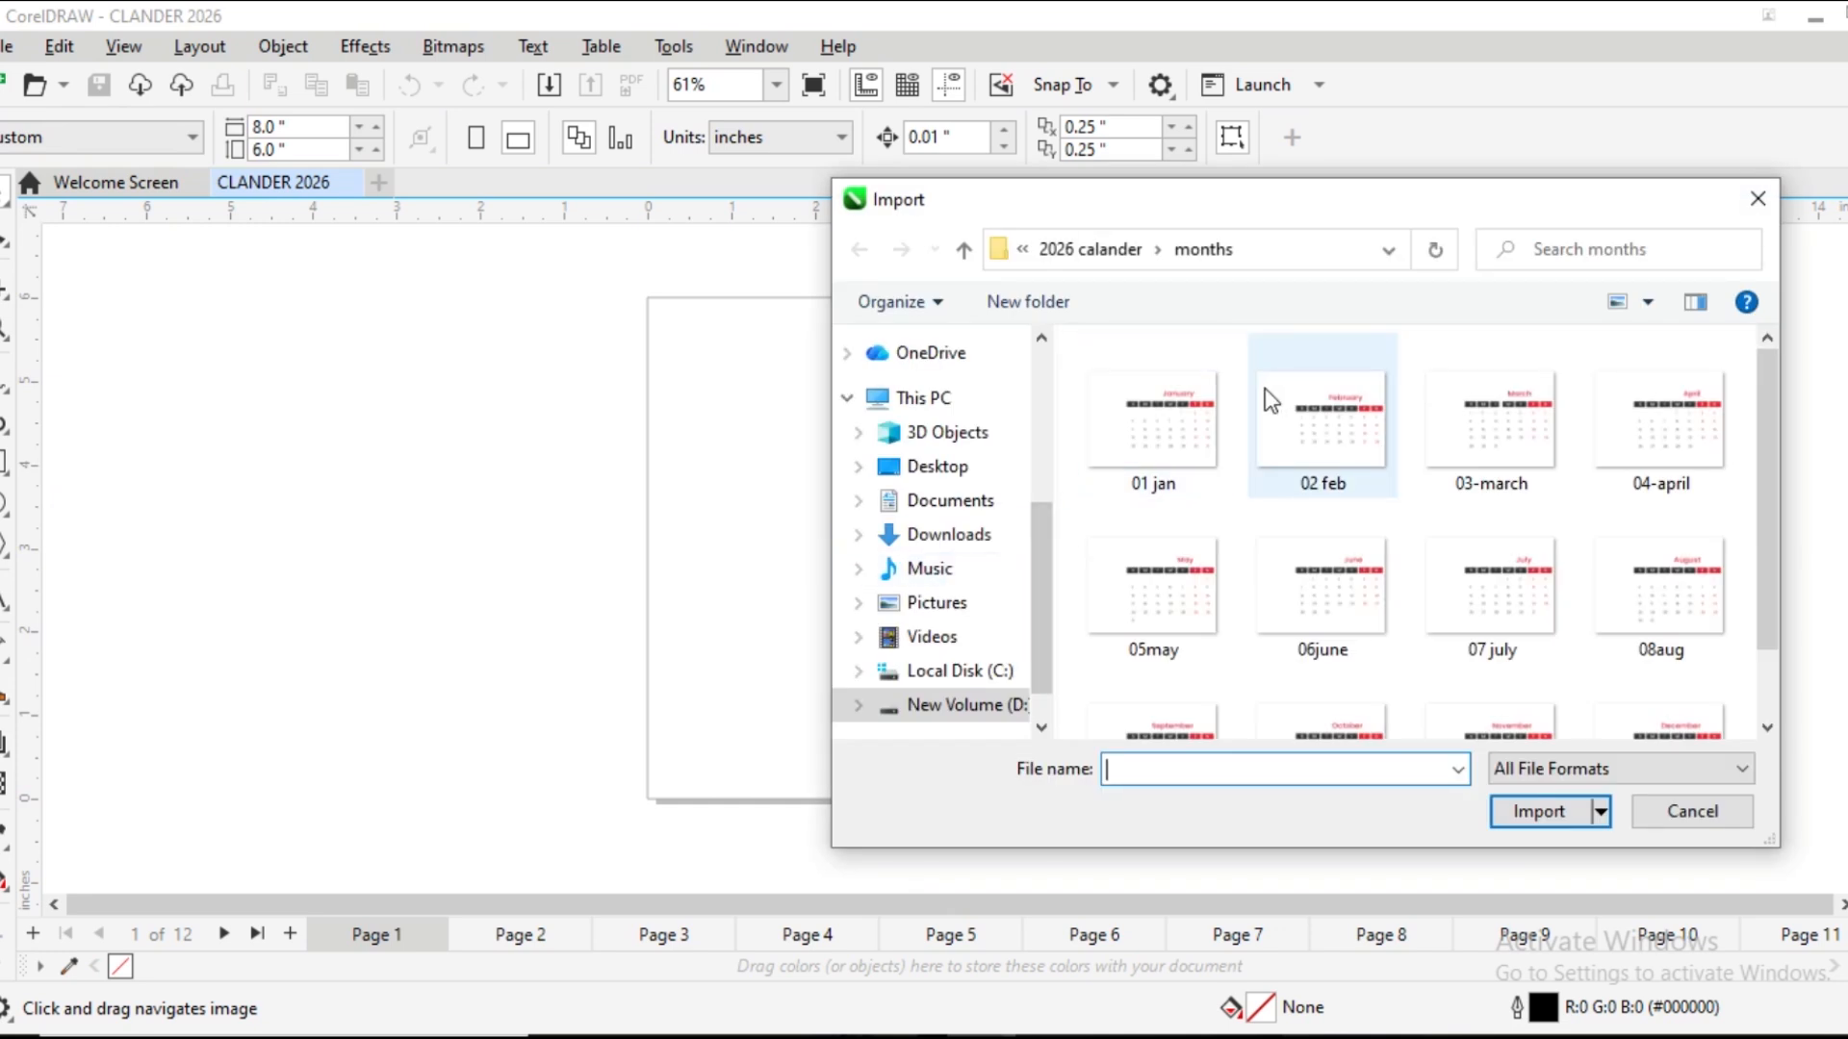
left_click_drag(1225, 206, 951, 217)
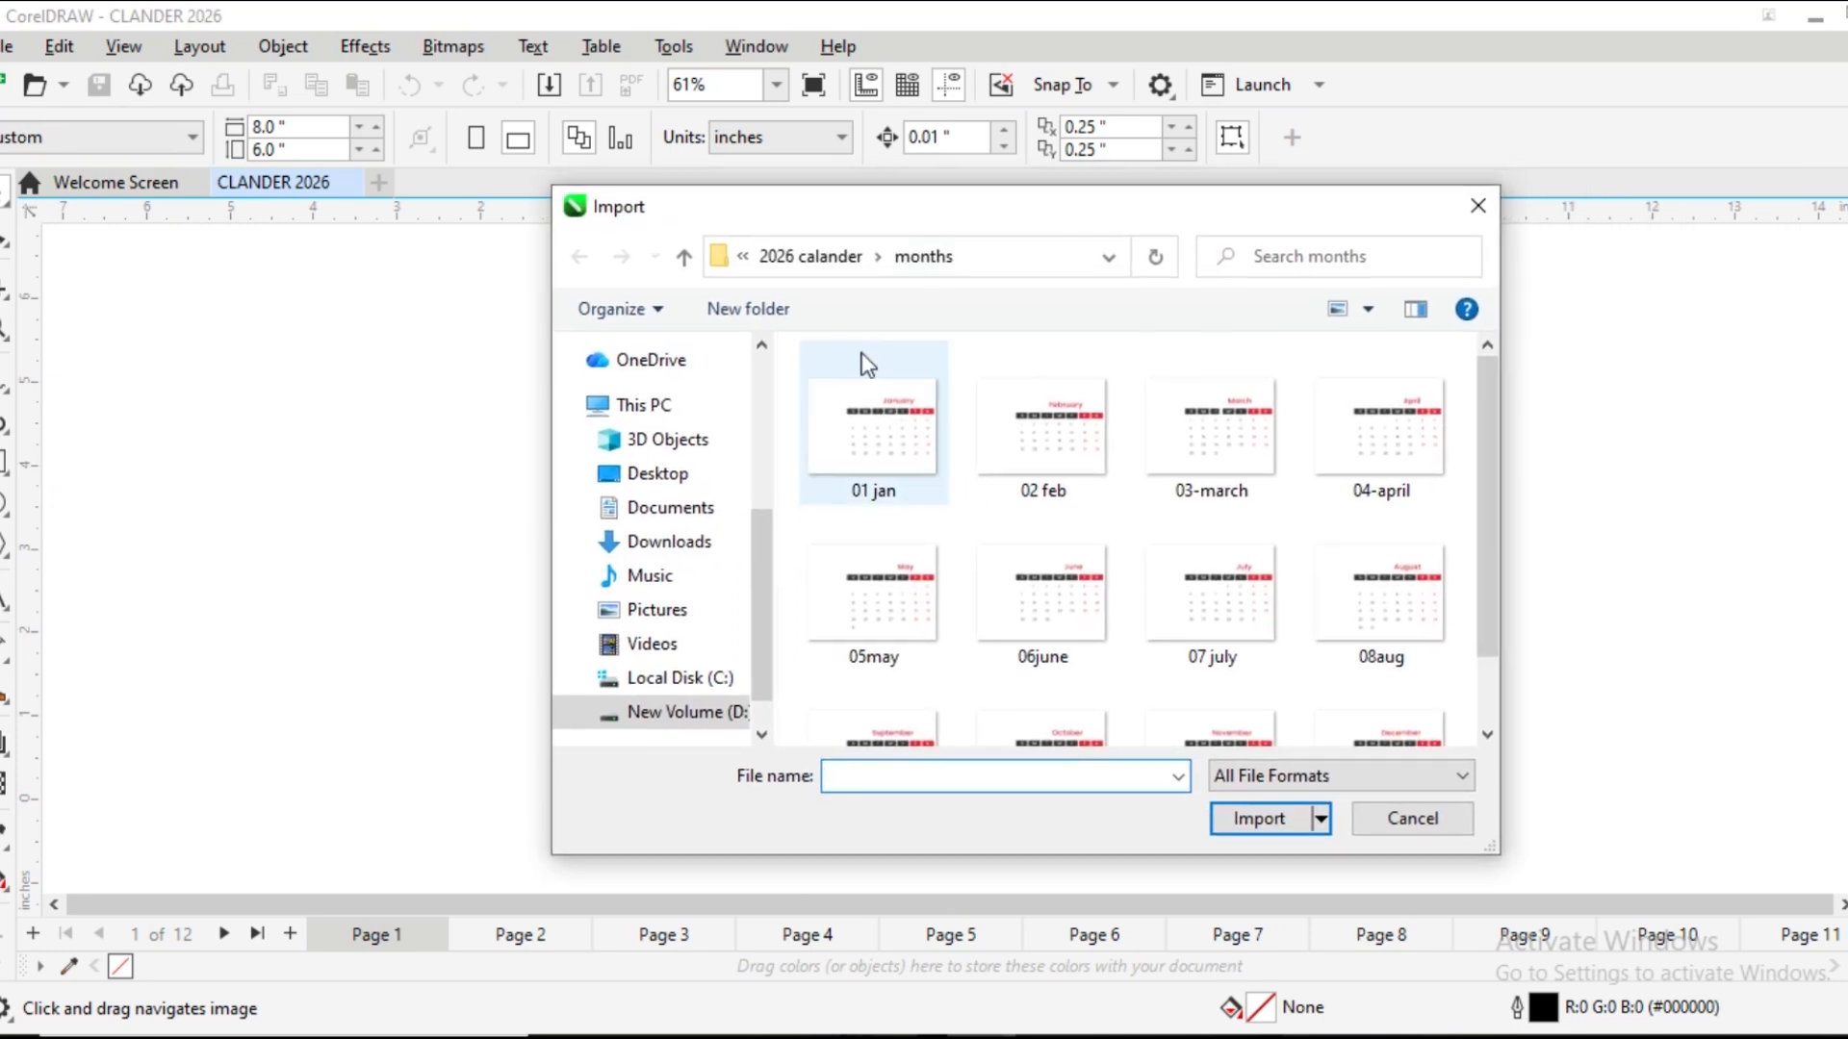
left_click(850, 464)
left_click(1041, 458)
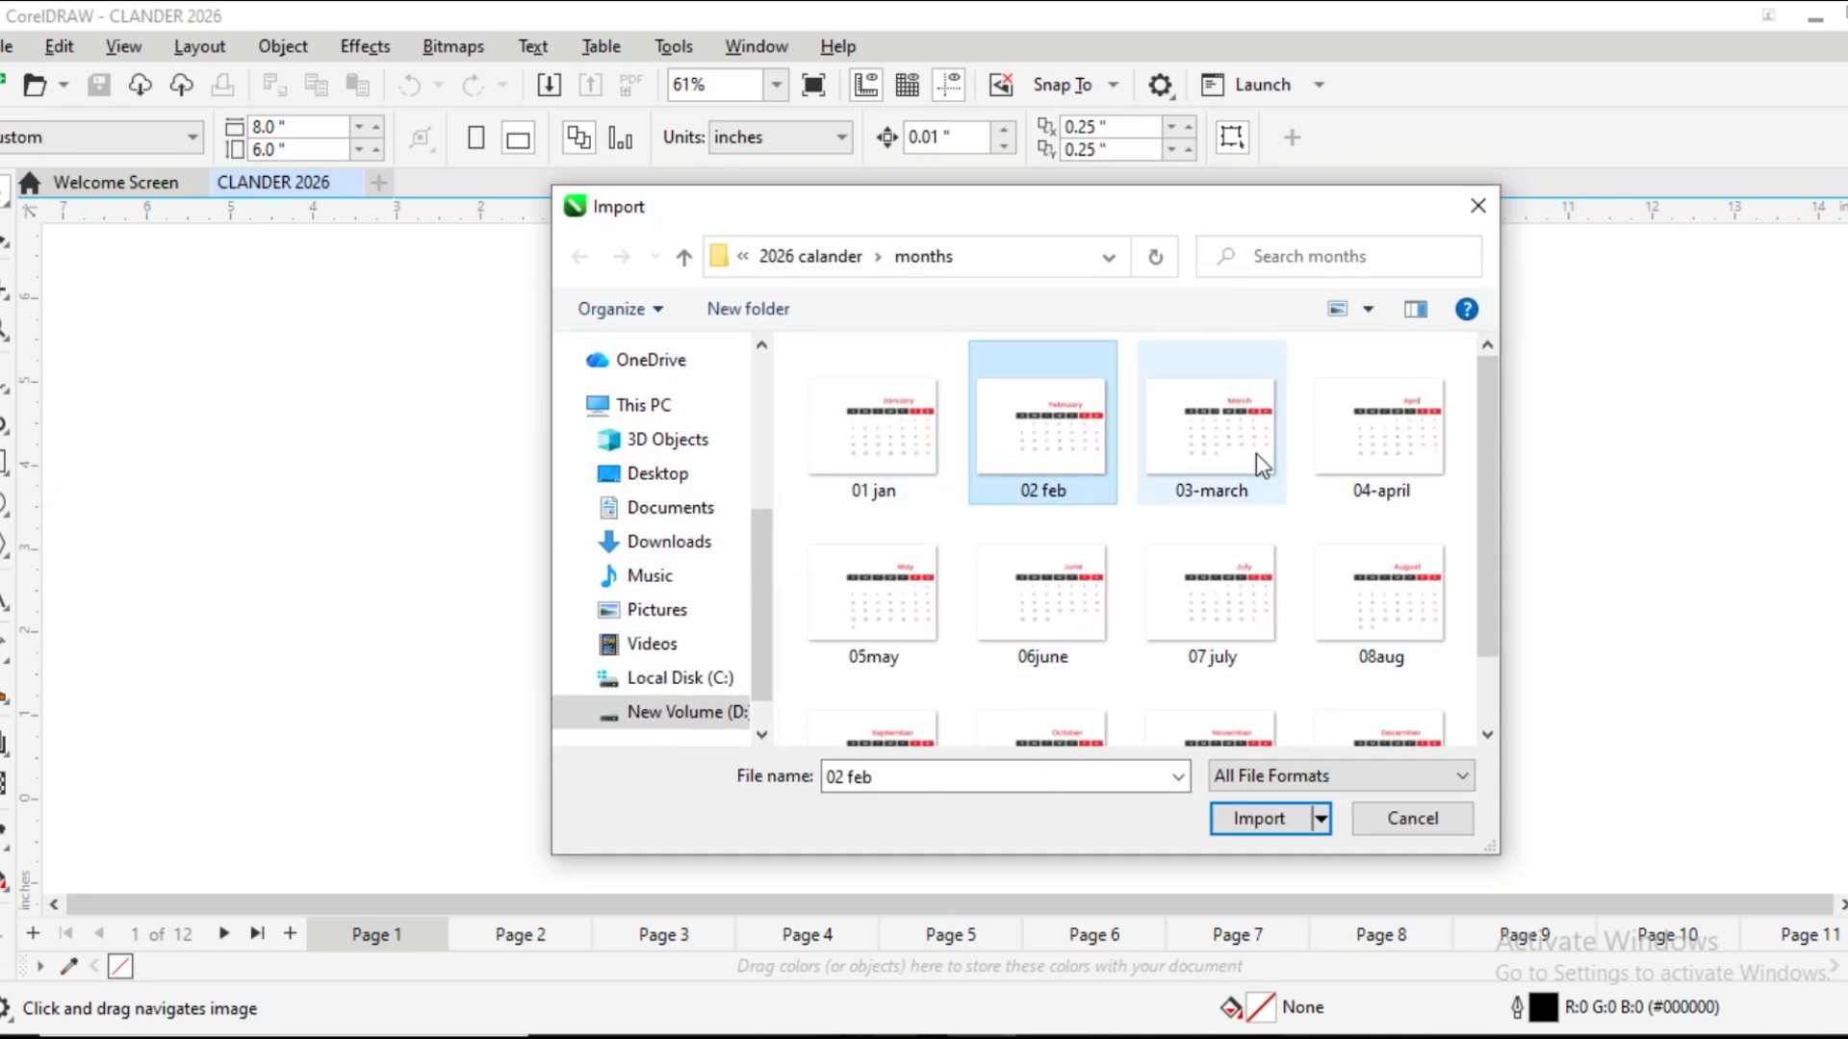
left_click(1256, 453)
left_click(1353, 450)
left_click(1391, 585)
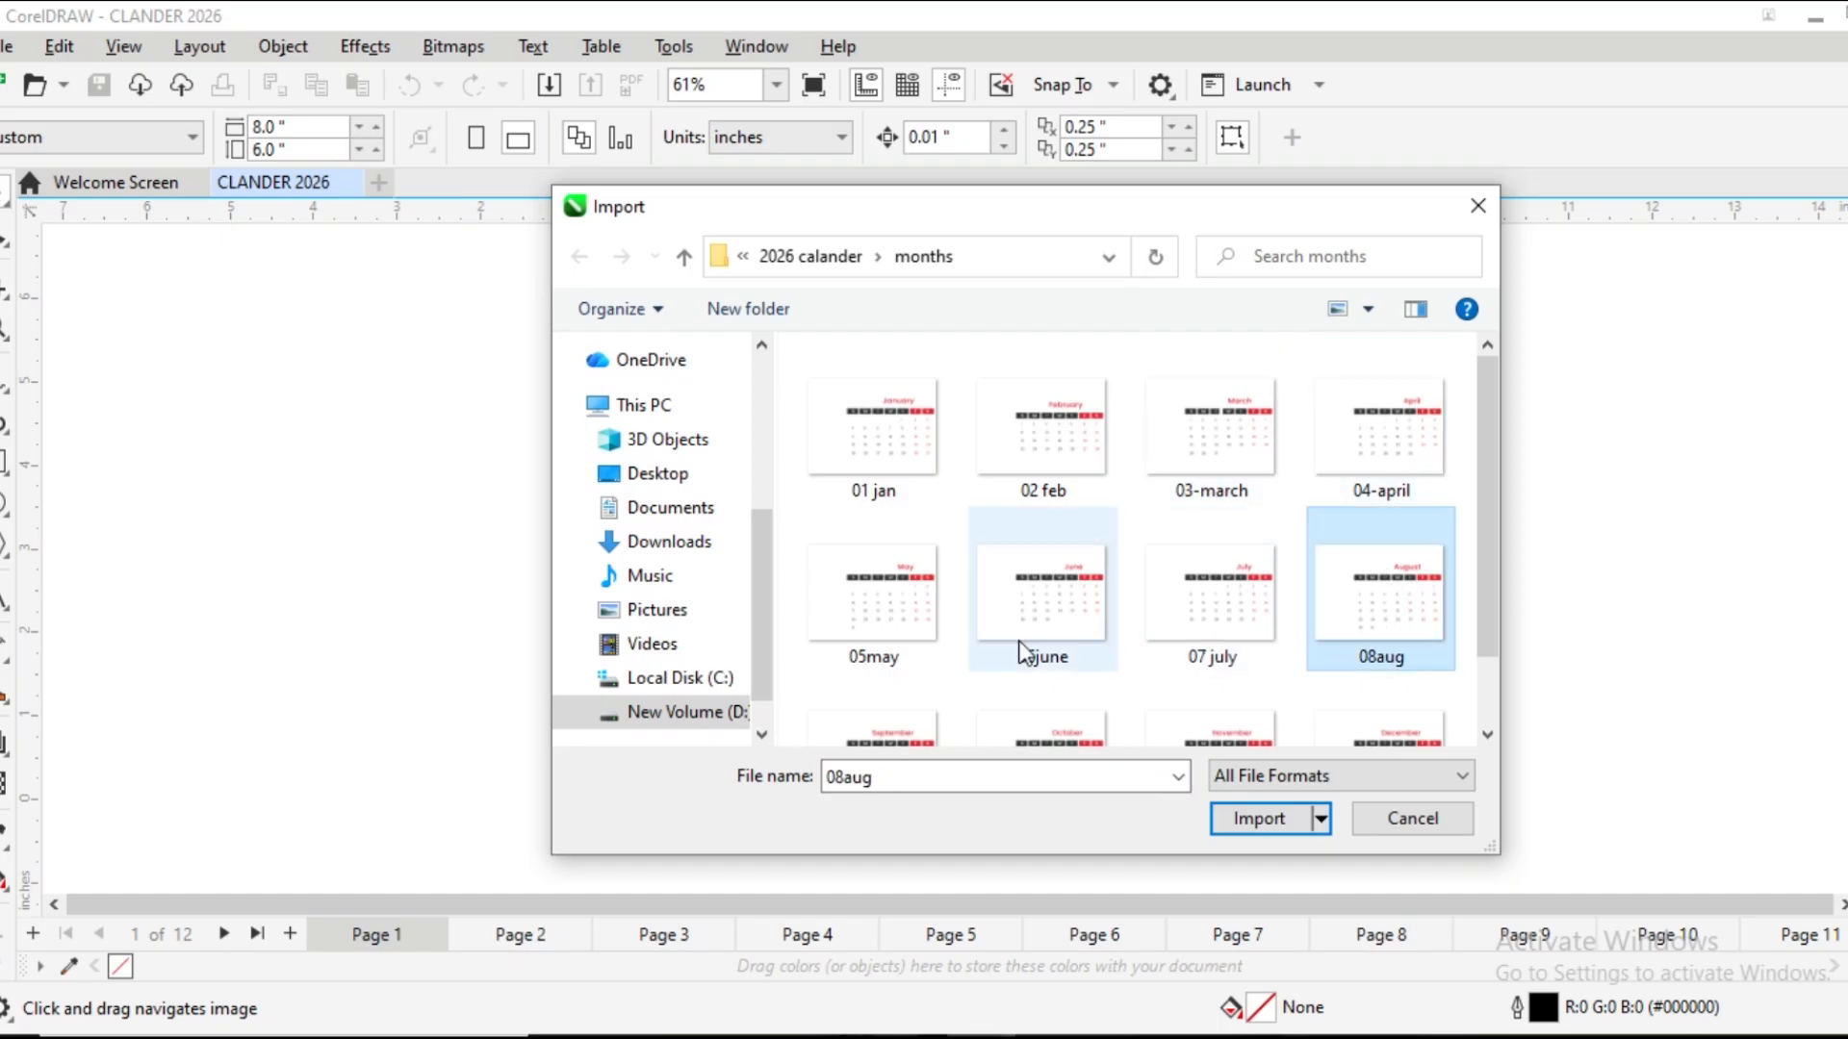
scroll(1023, 652, "down", 1)
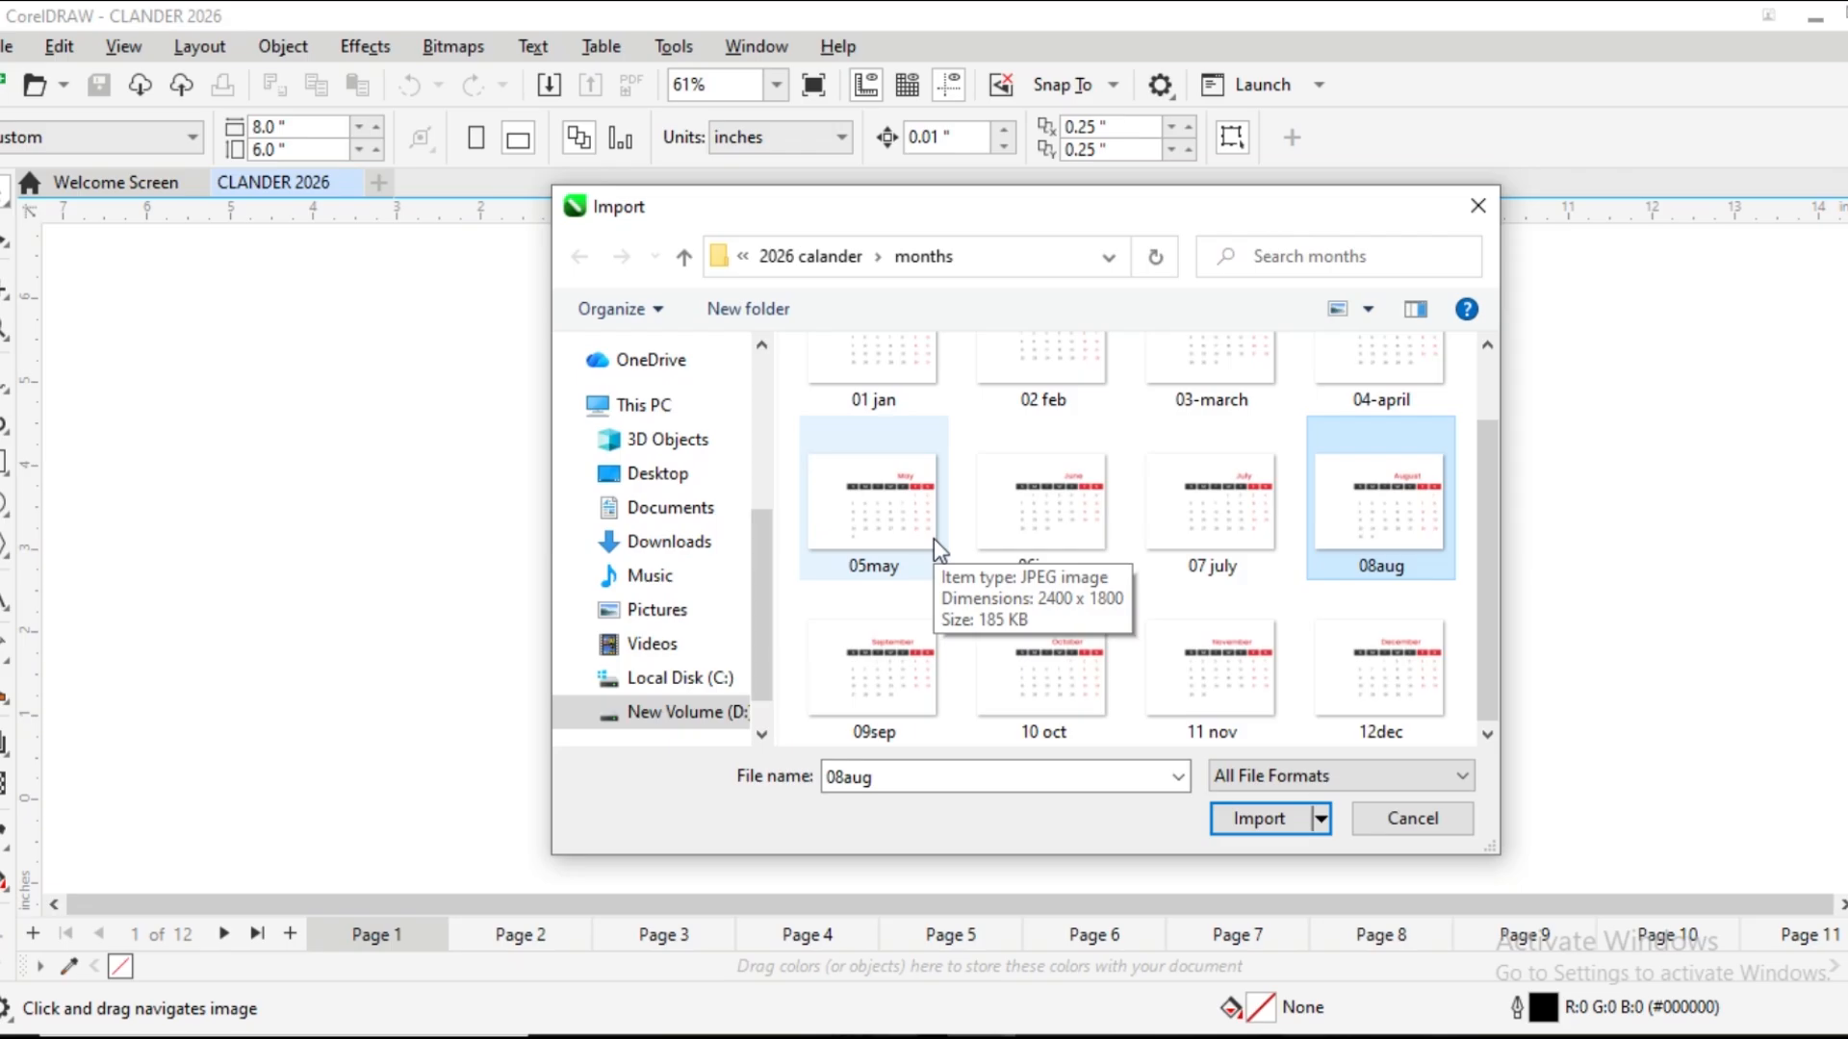
scroll(934, 539, "up", 1)
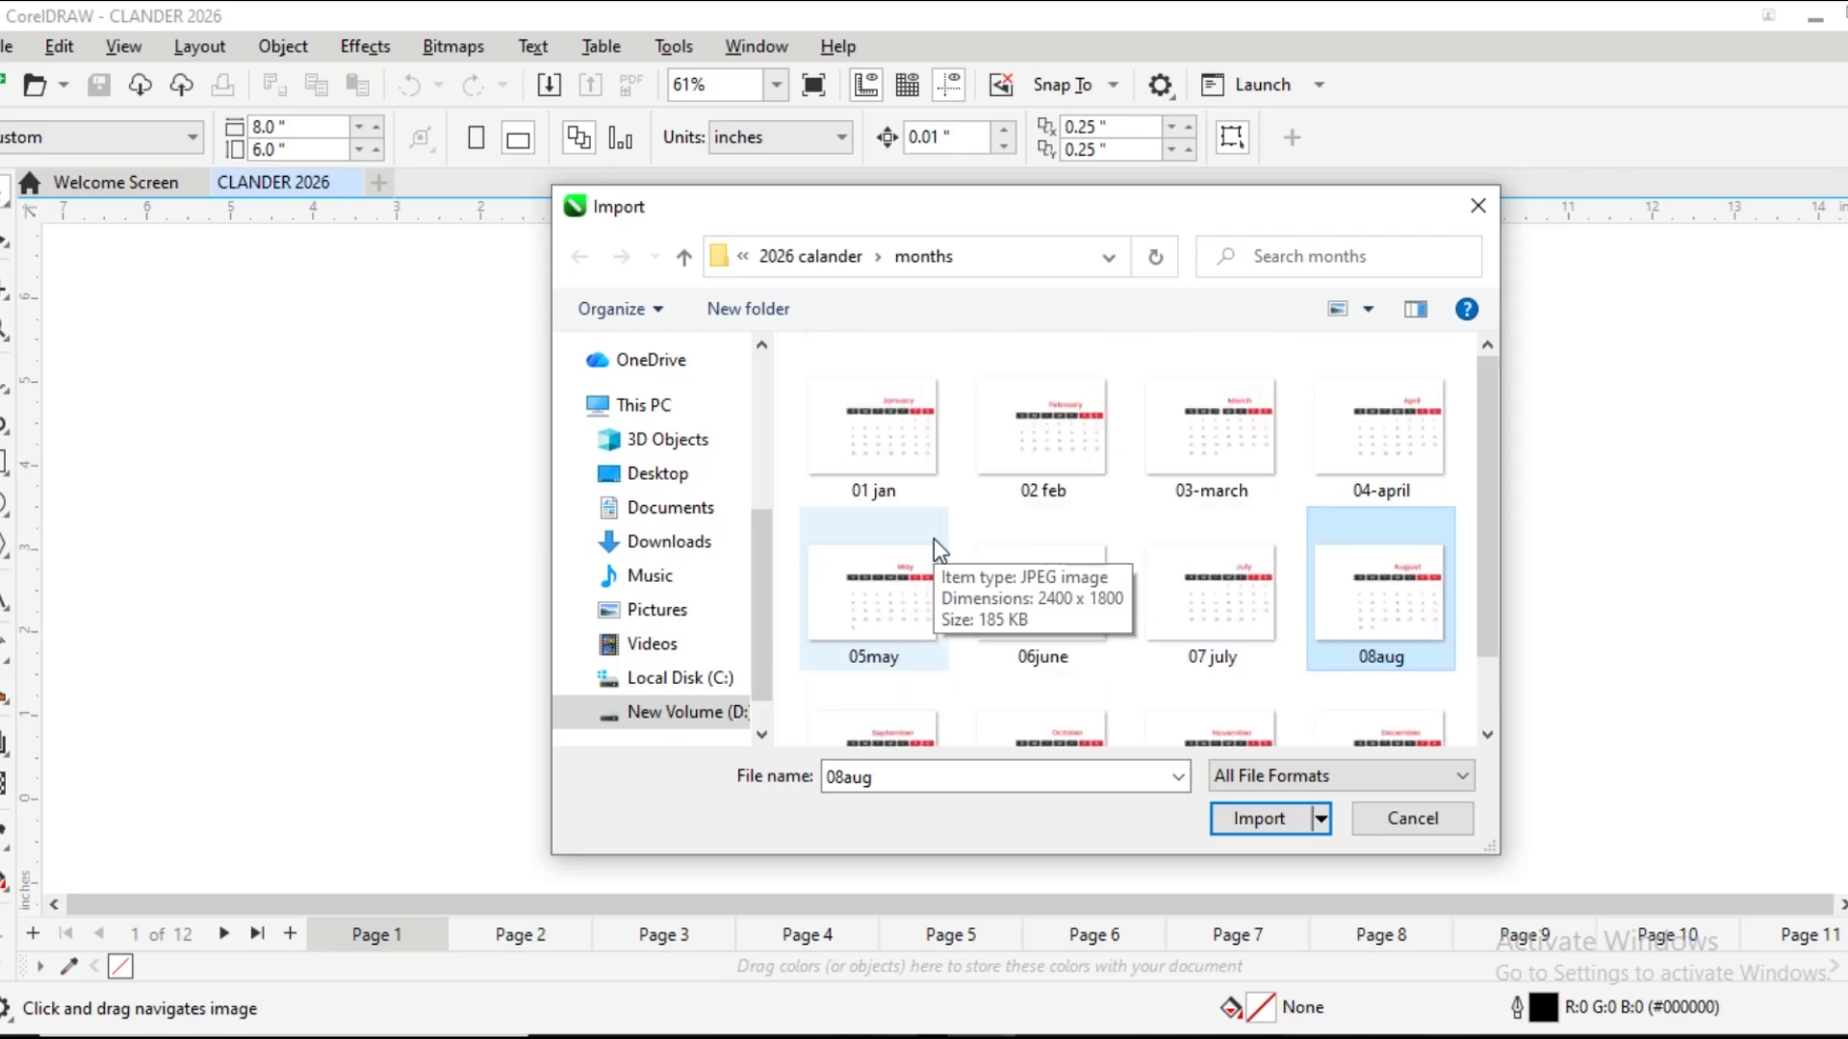
Import 01 jan.jpg onto page 1 scaled to about 7.25 by 5.44 inches, and delete it
left_click(880, 463)
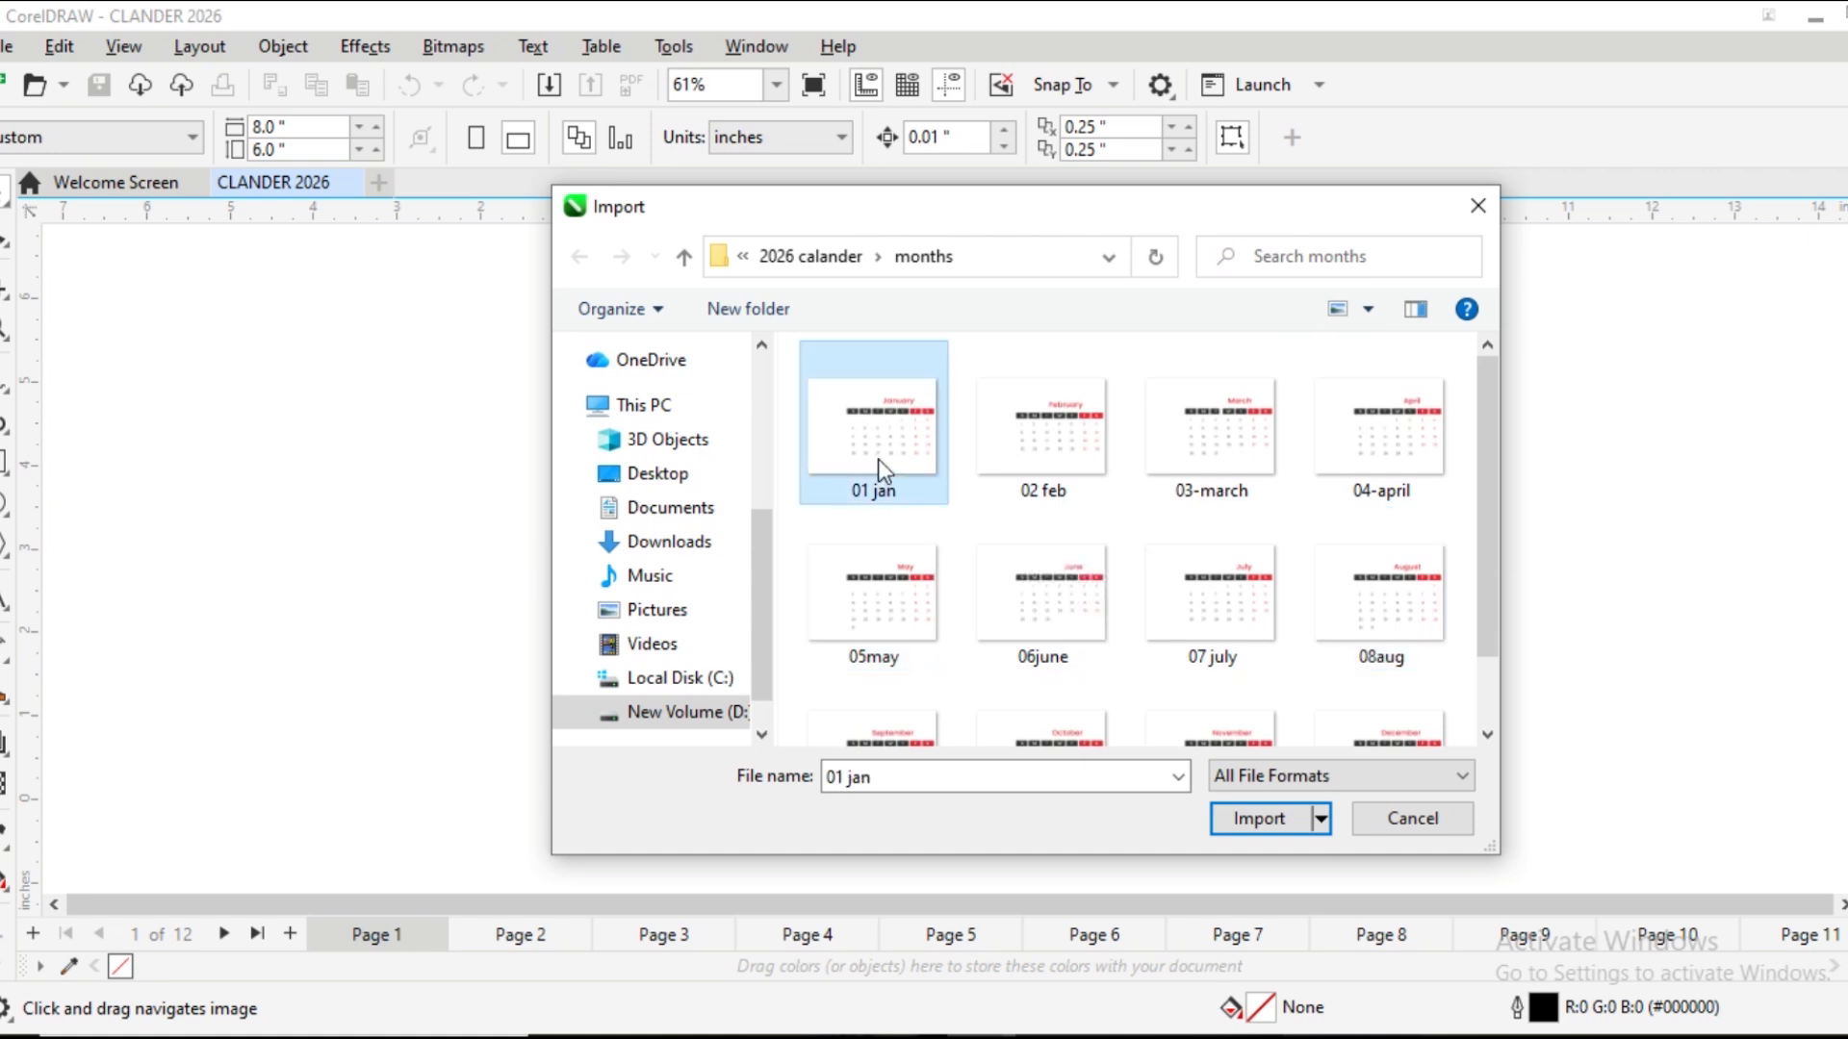
left_click(1253, 827)
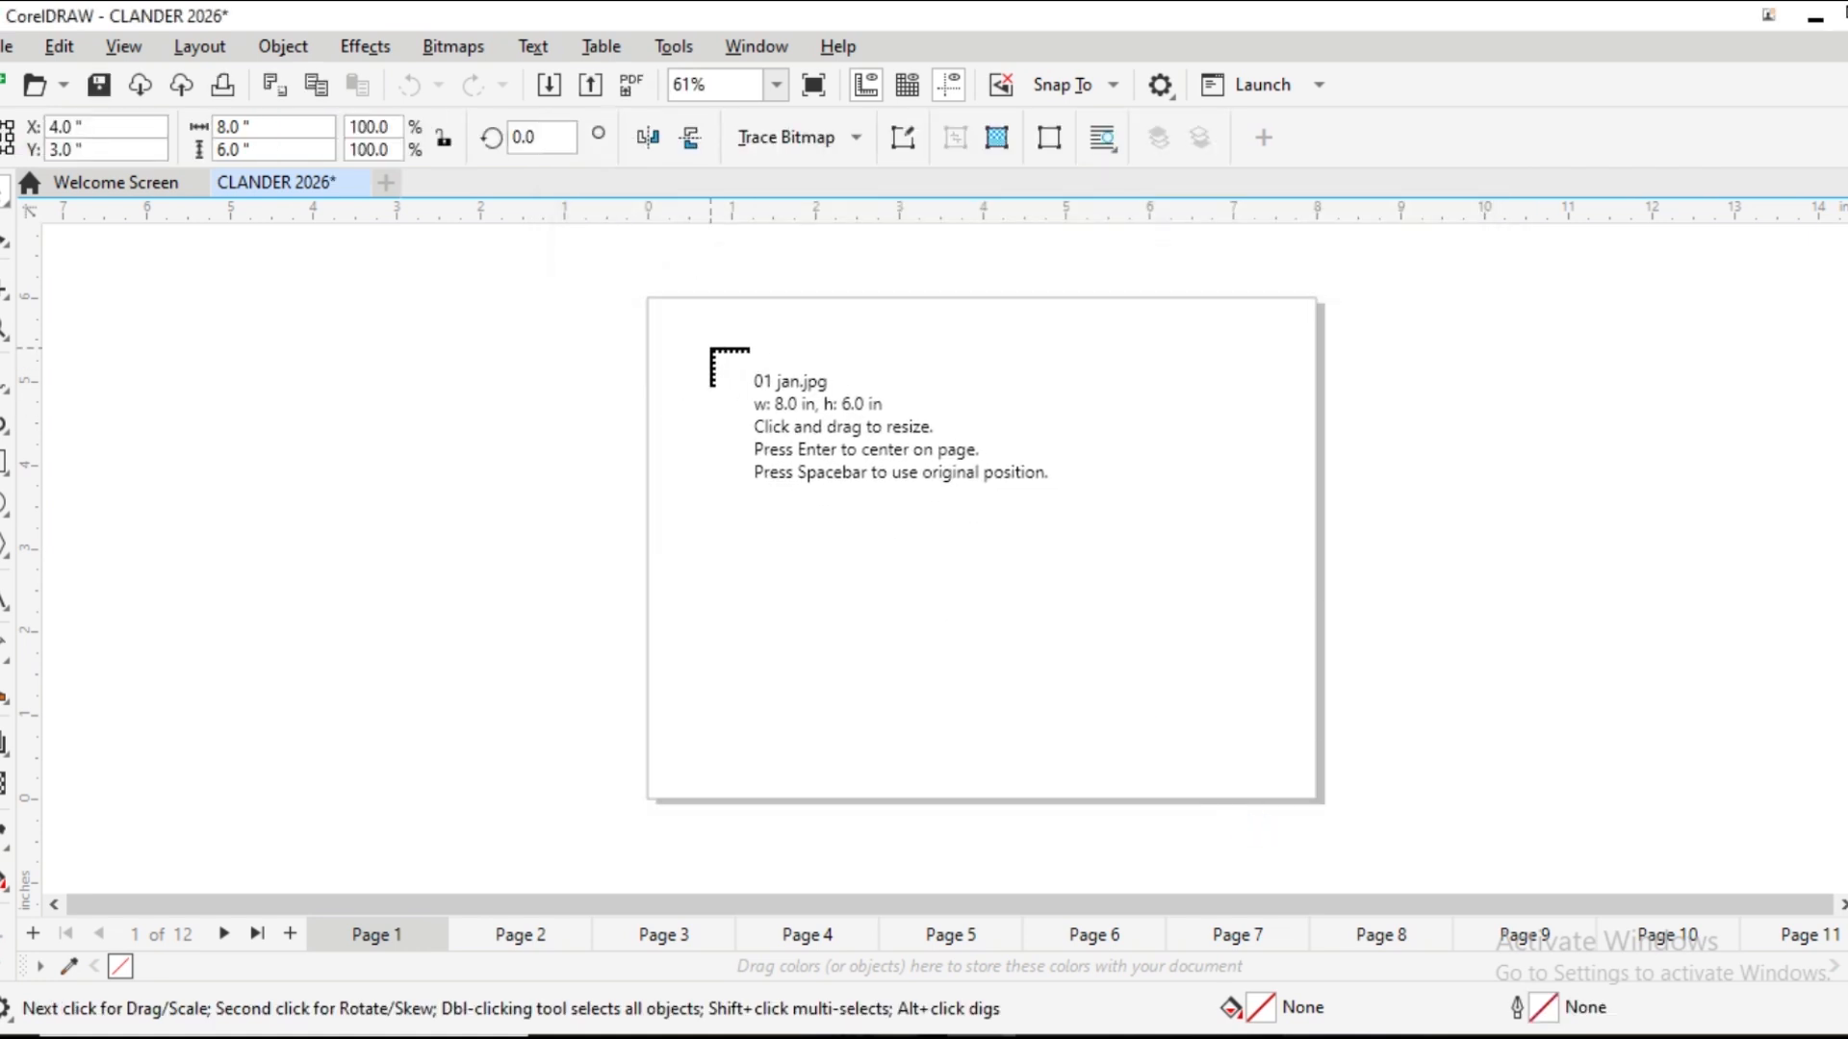
left_click_drag(660, 330, 1335, 798)
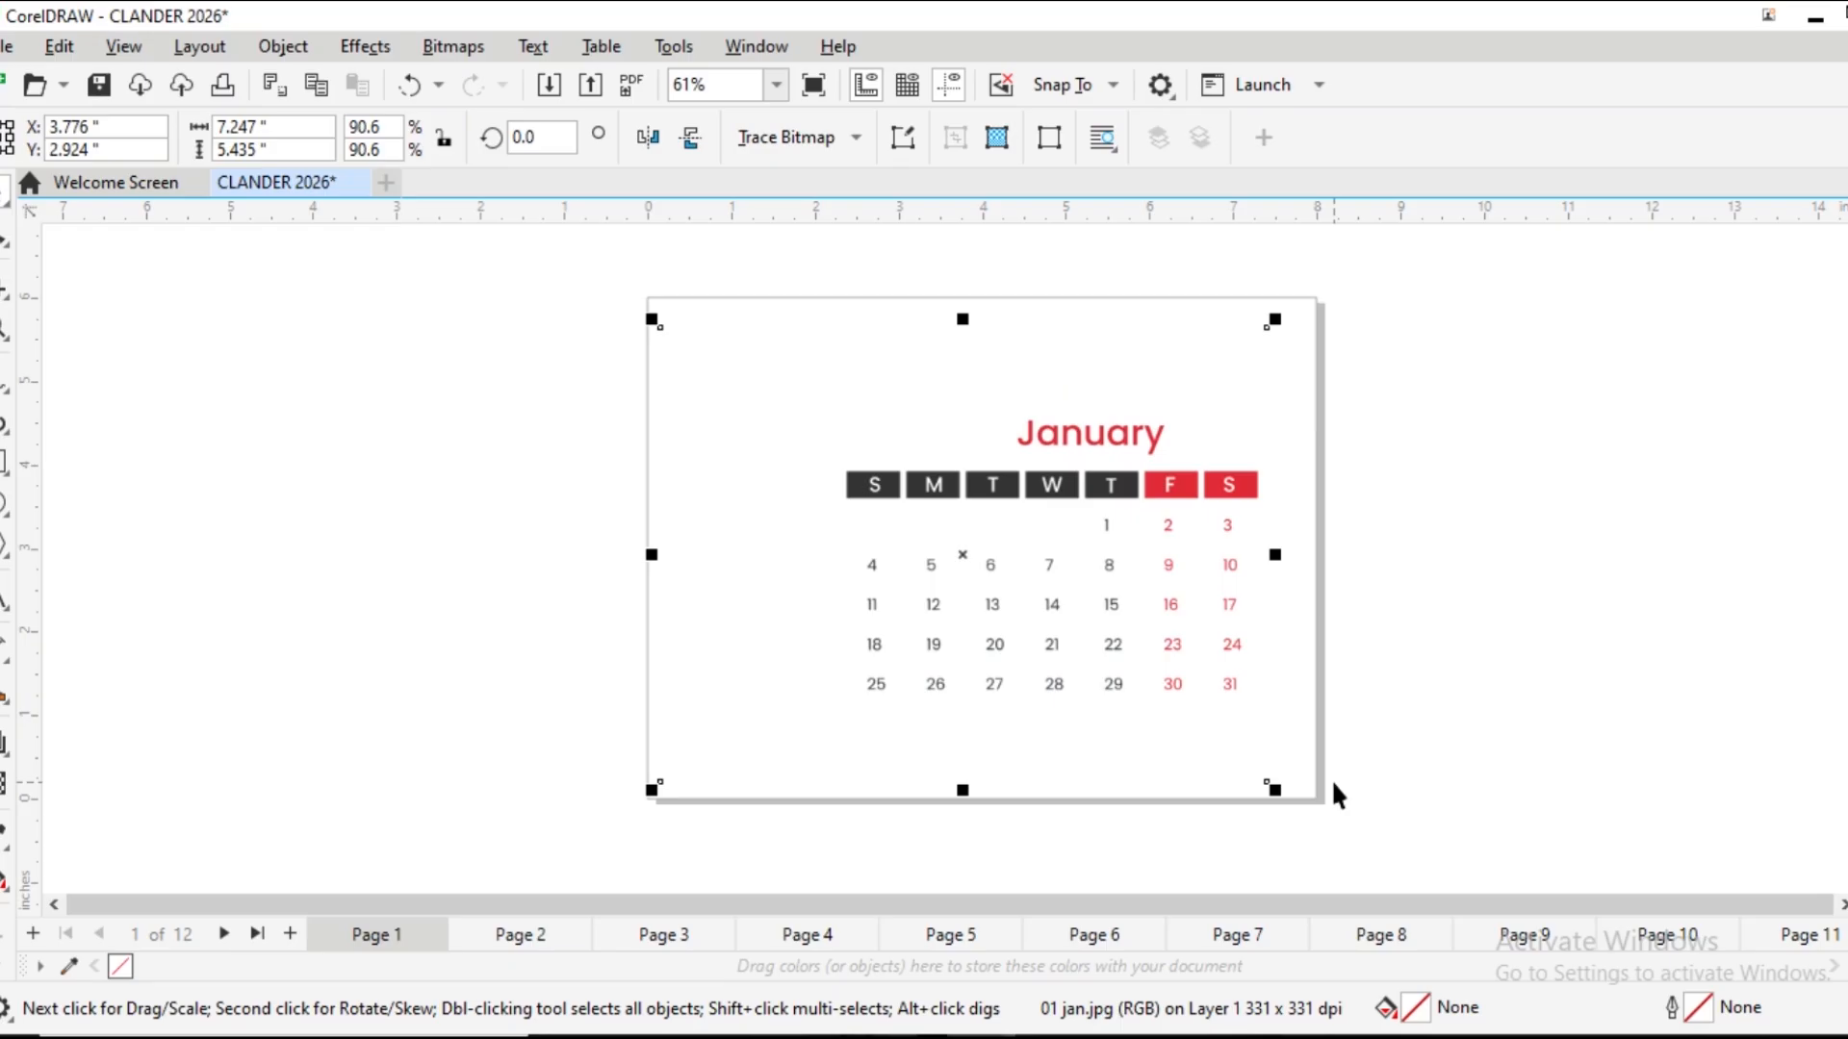
key("Delete")
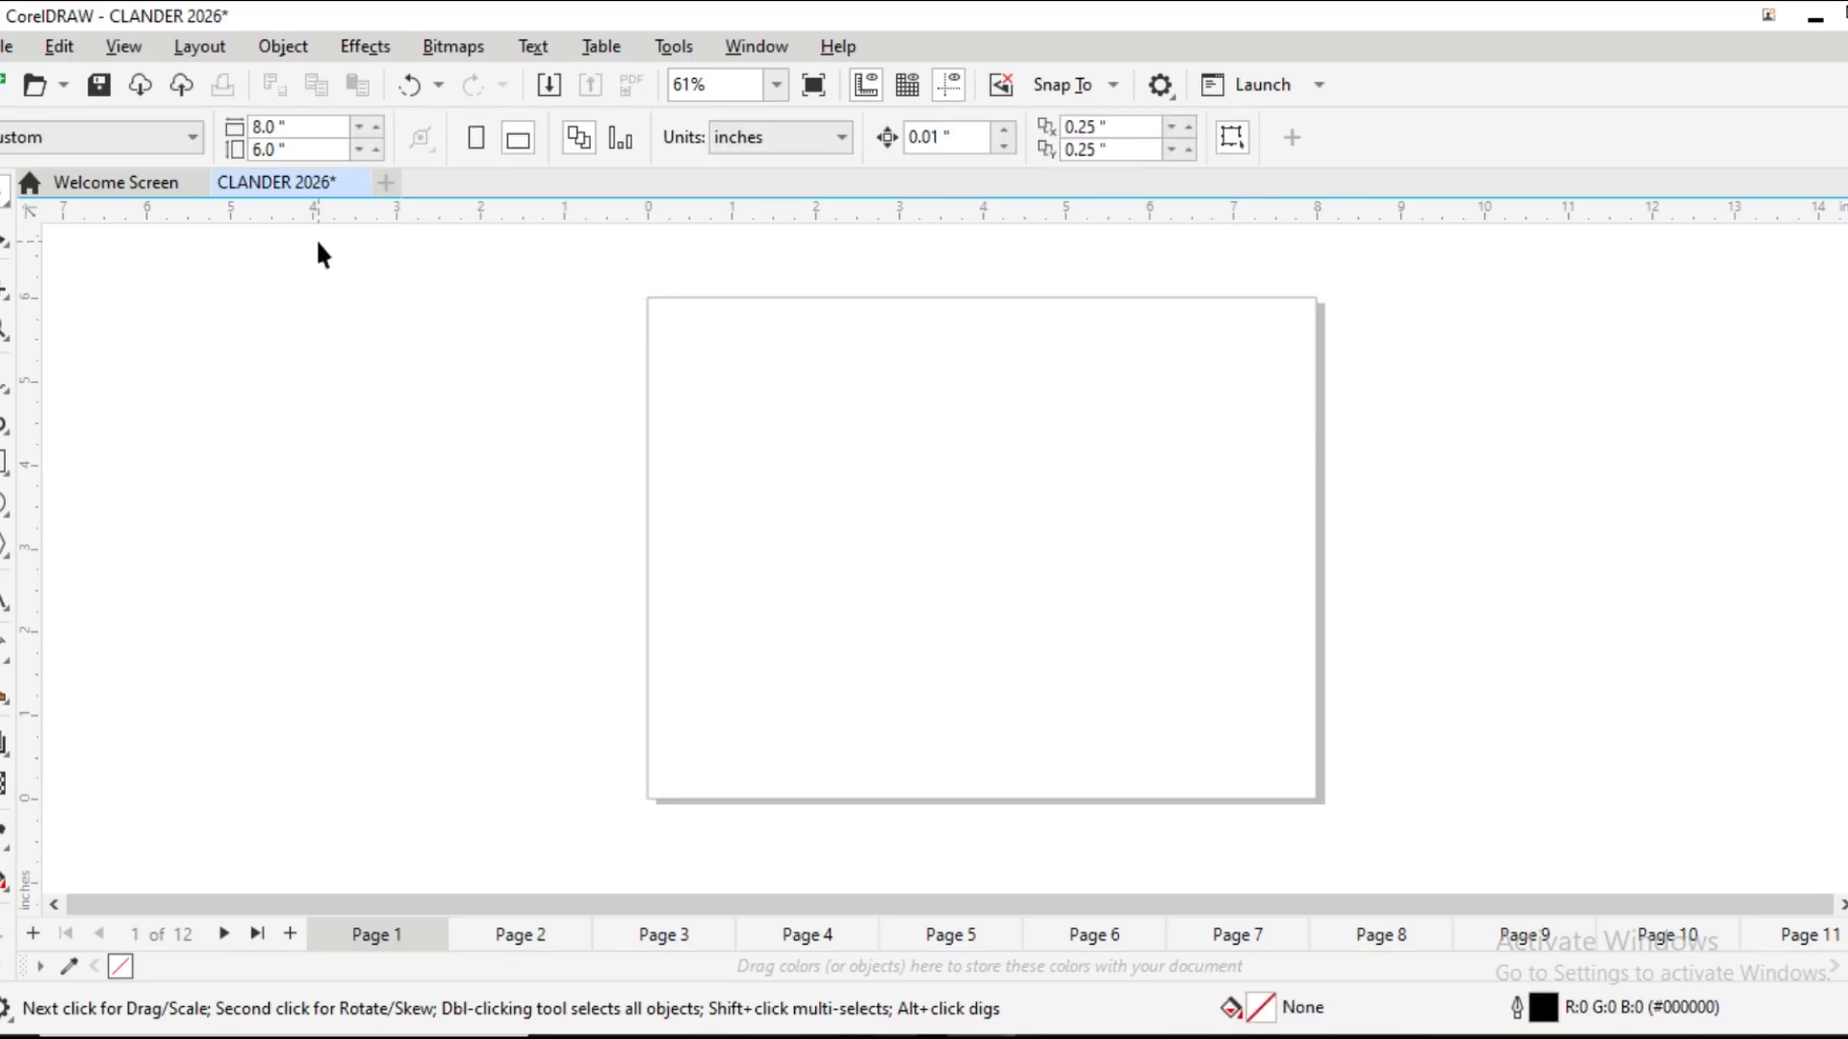
Import 01 jan.jpg onto page 1 at its original 8 by 6 inch size, and delete it
left_click(8, 46)
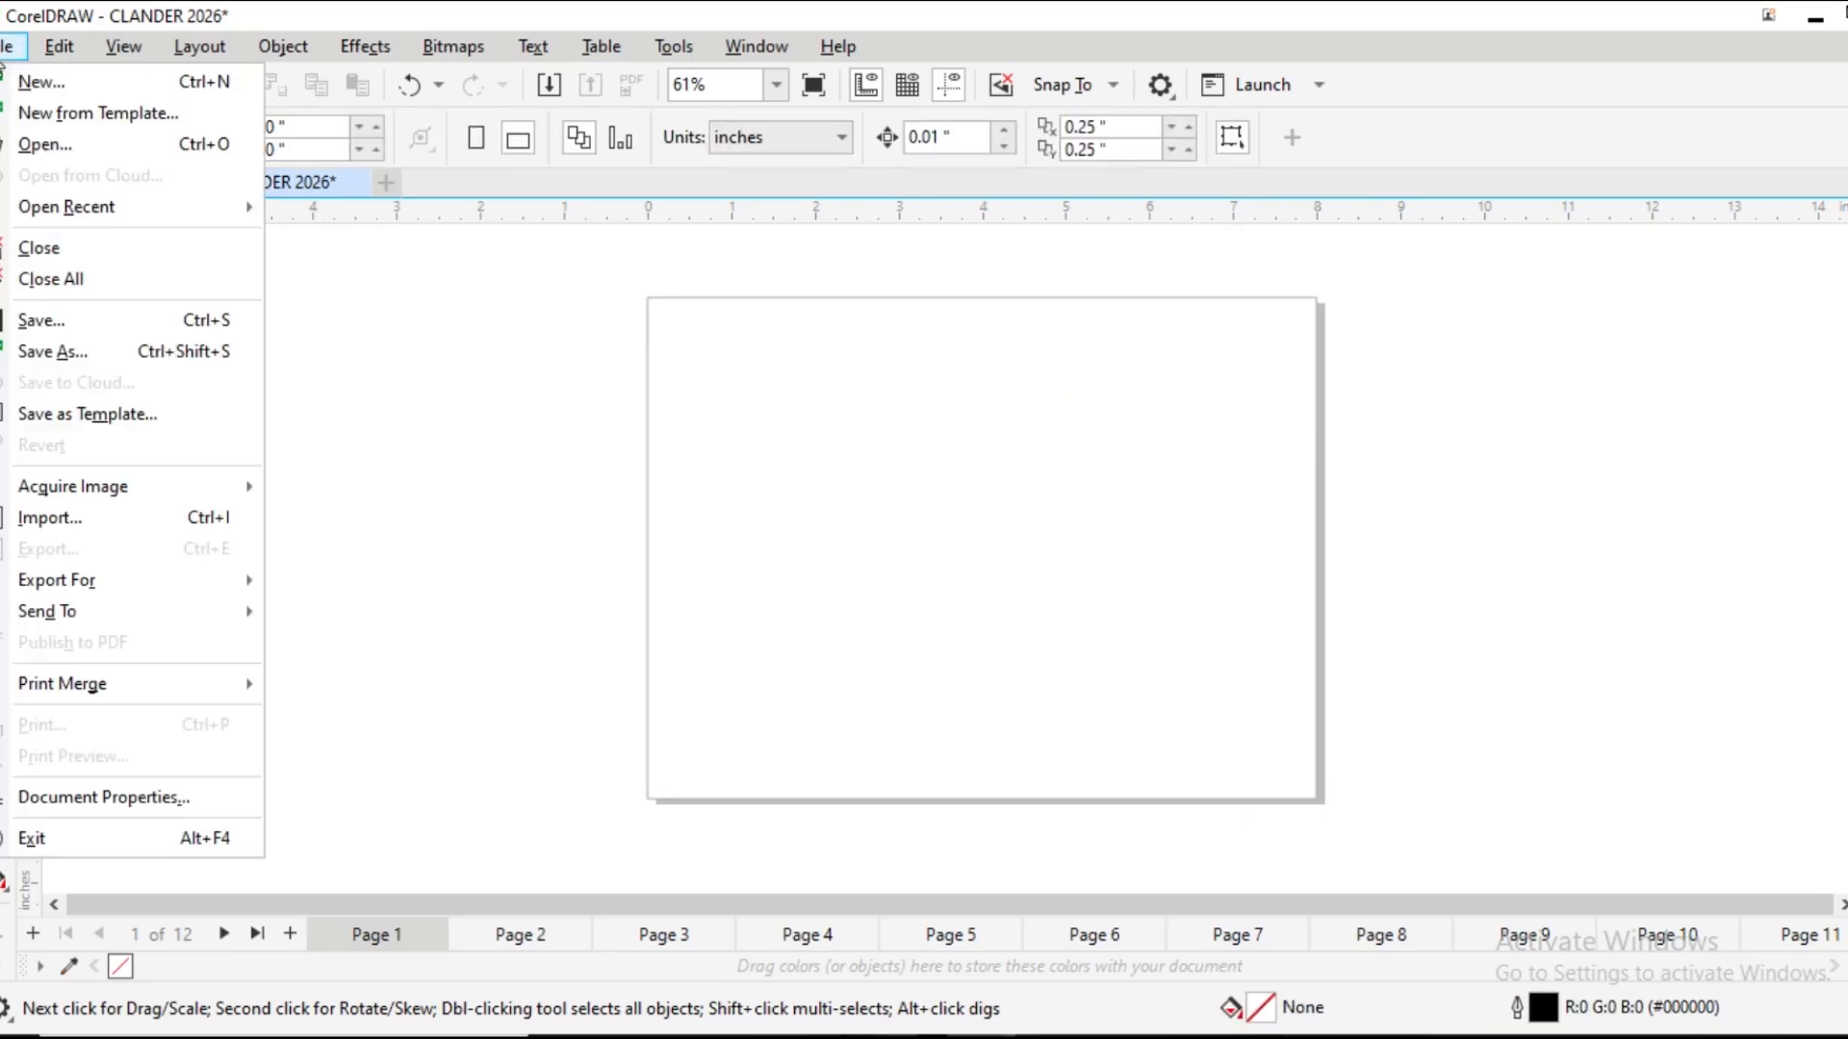
left_click(61, 518)
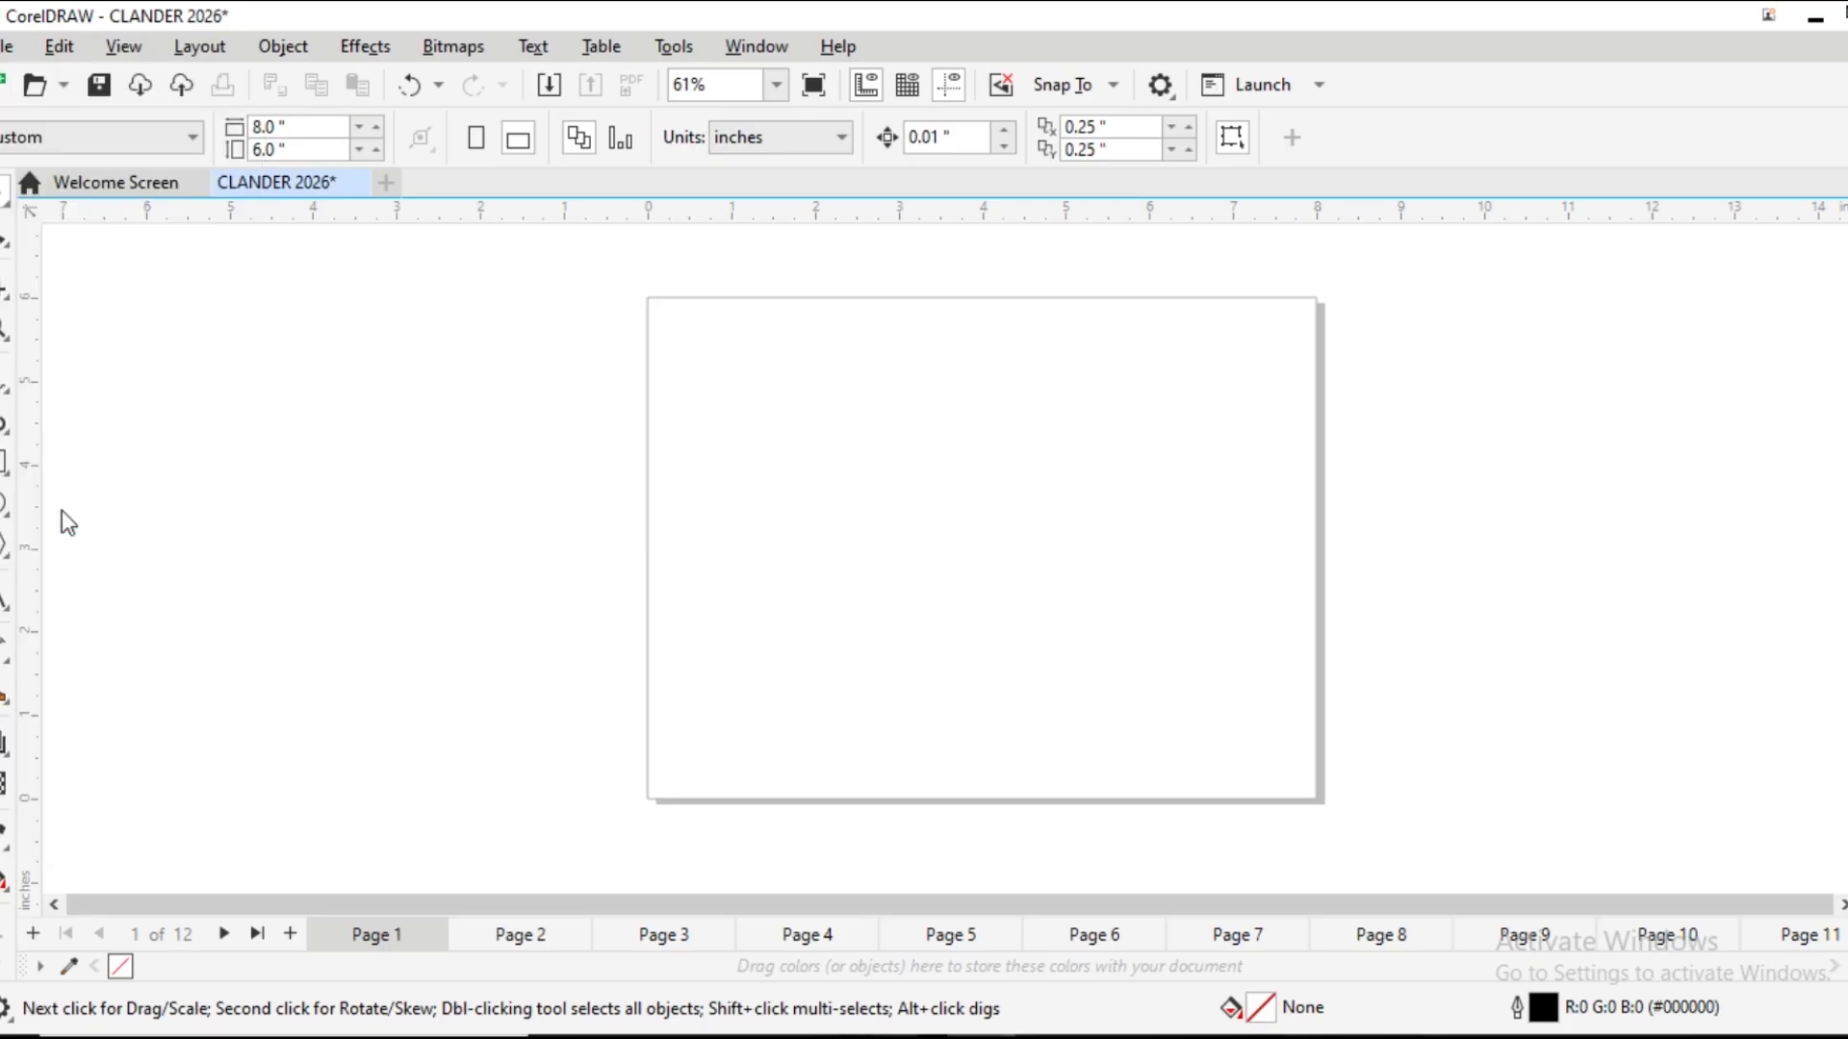
left_click(909, 472)
double_click(909, 472)
left_click(728, 328)
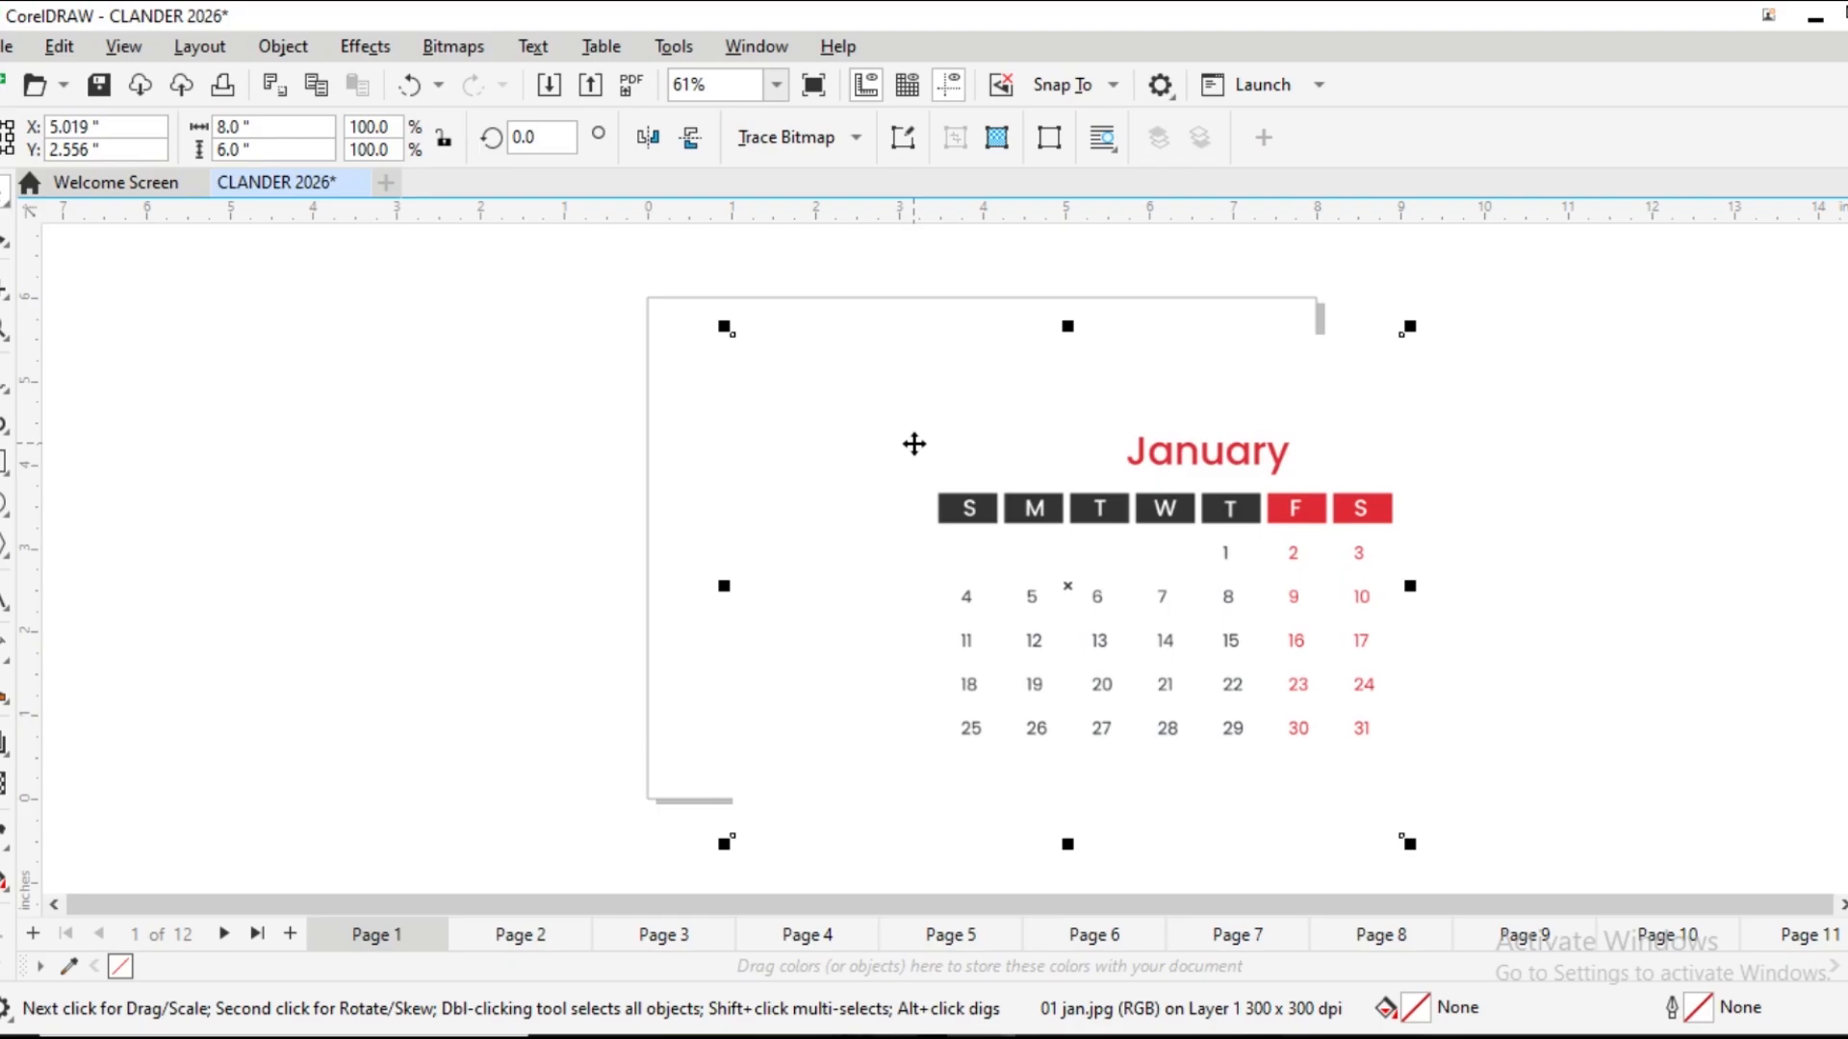
key("Delete")
Create a page-sized rectangle frame on page 1 and import 01 jan.jpg at its original 8 by 6 inch size
left_click(4, 462)
double_click(5, 462)
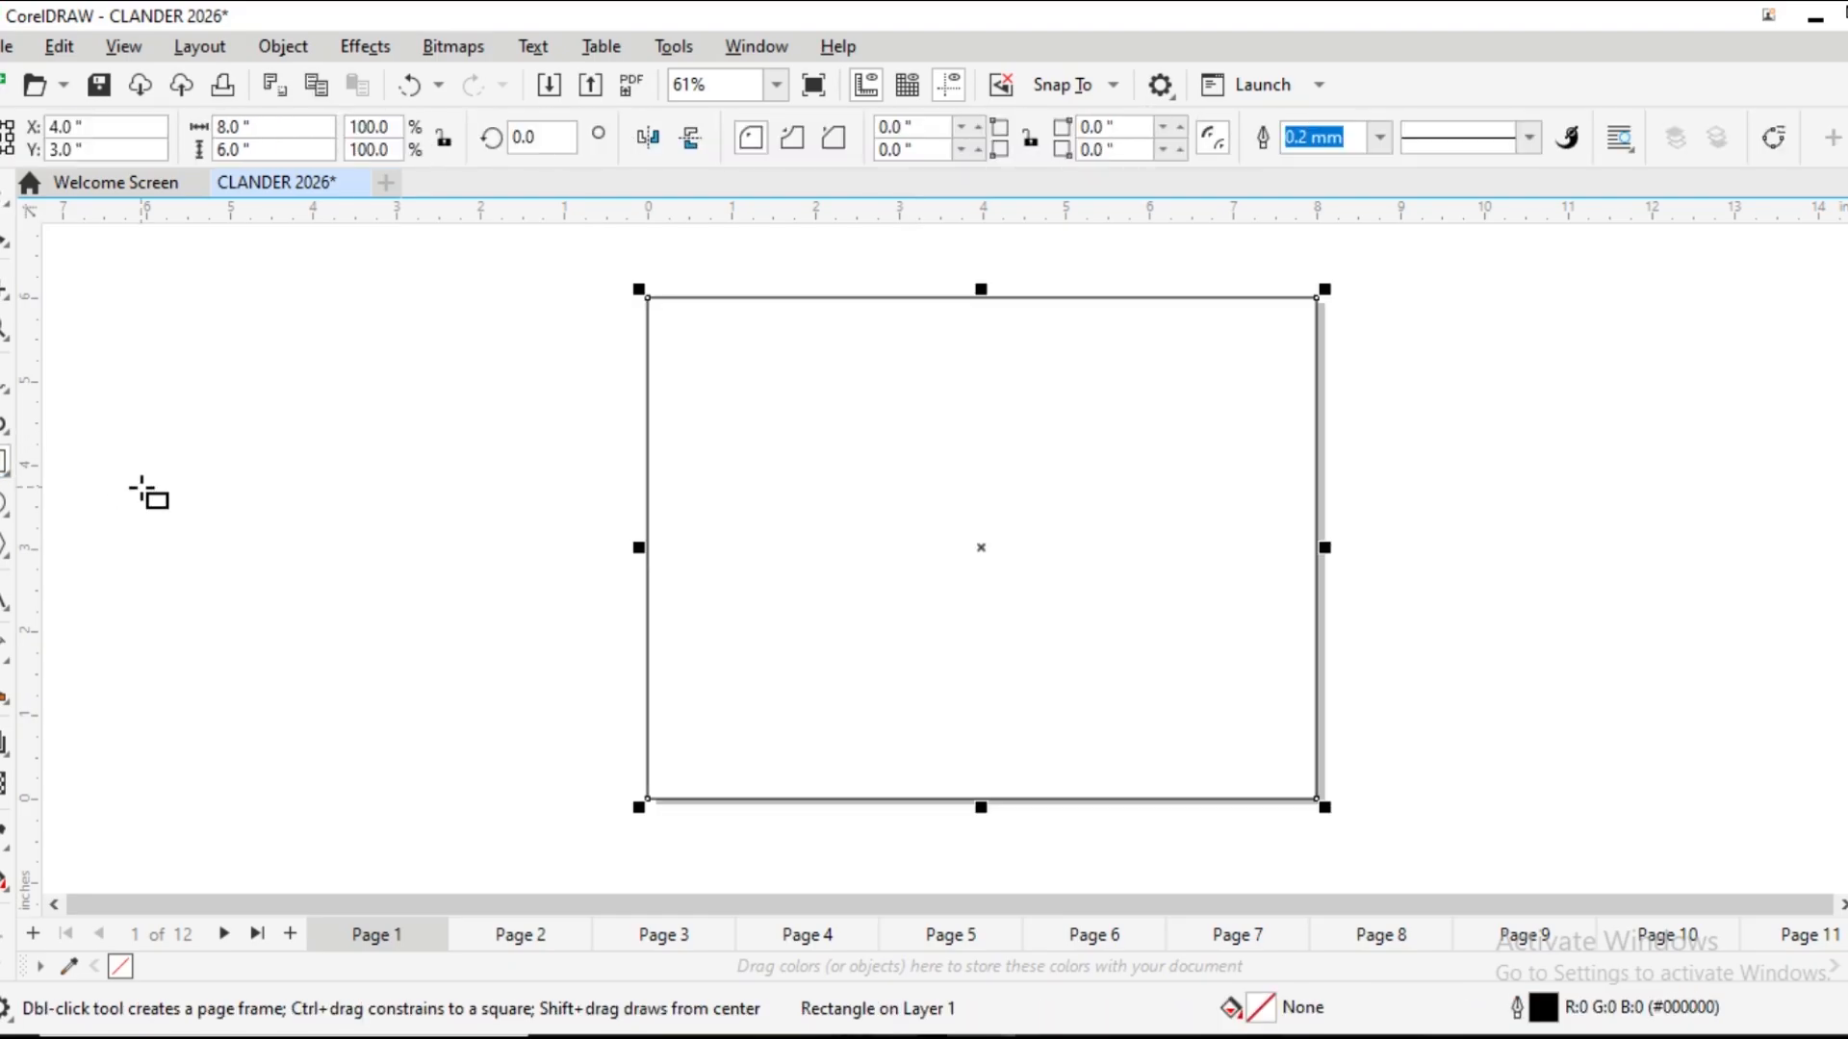
key("ctrl+i")
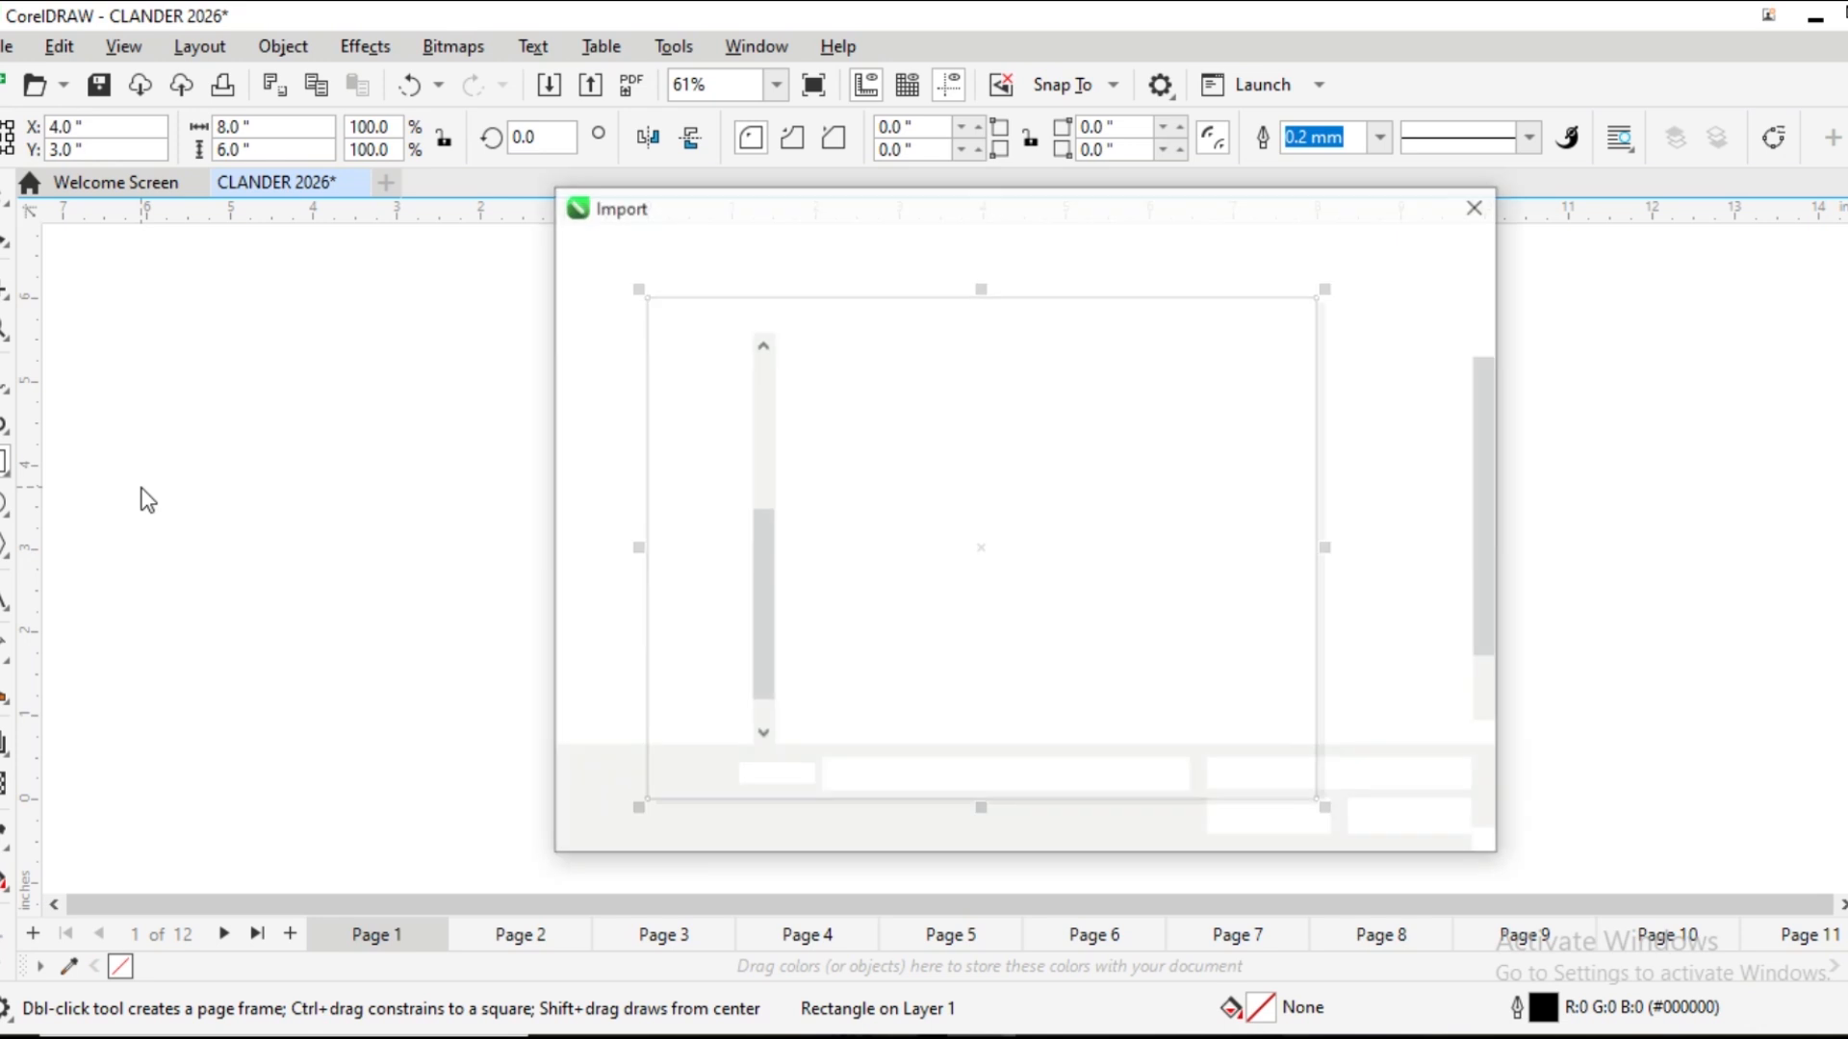
double_click(845, 427)
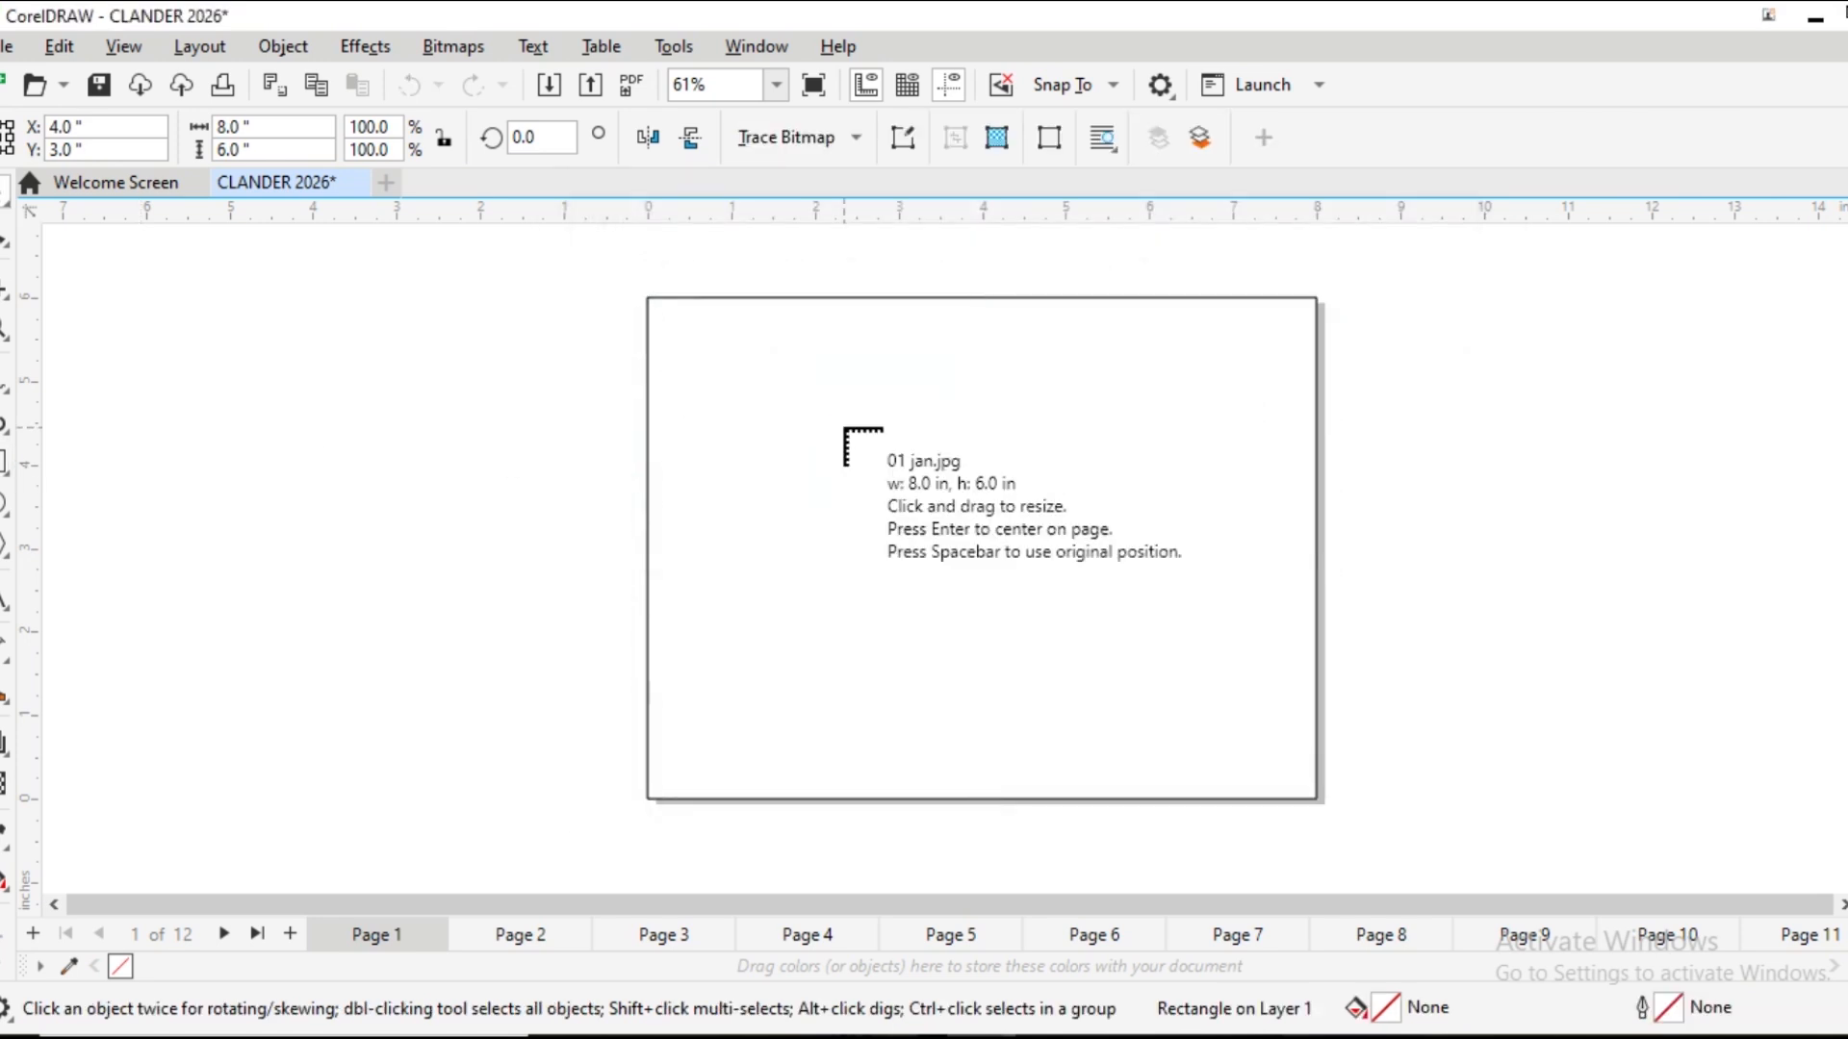
left_click(843, 427)
Align the January calendar image with the page-sized rectangle frame by both their horizontal and vertical centres
left_click(510, 335)
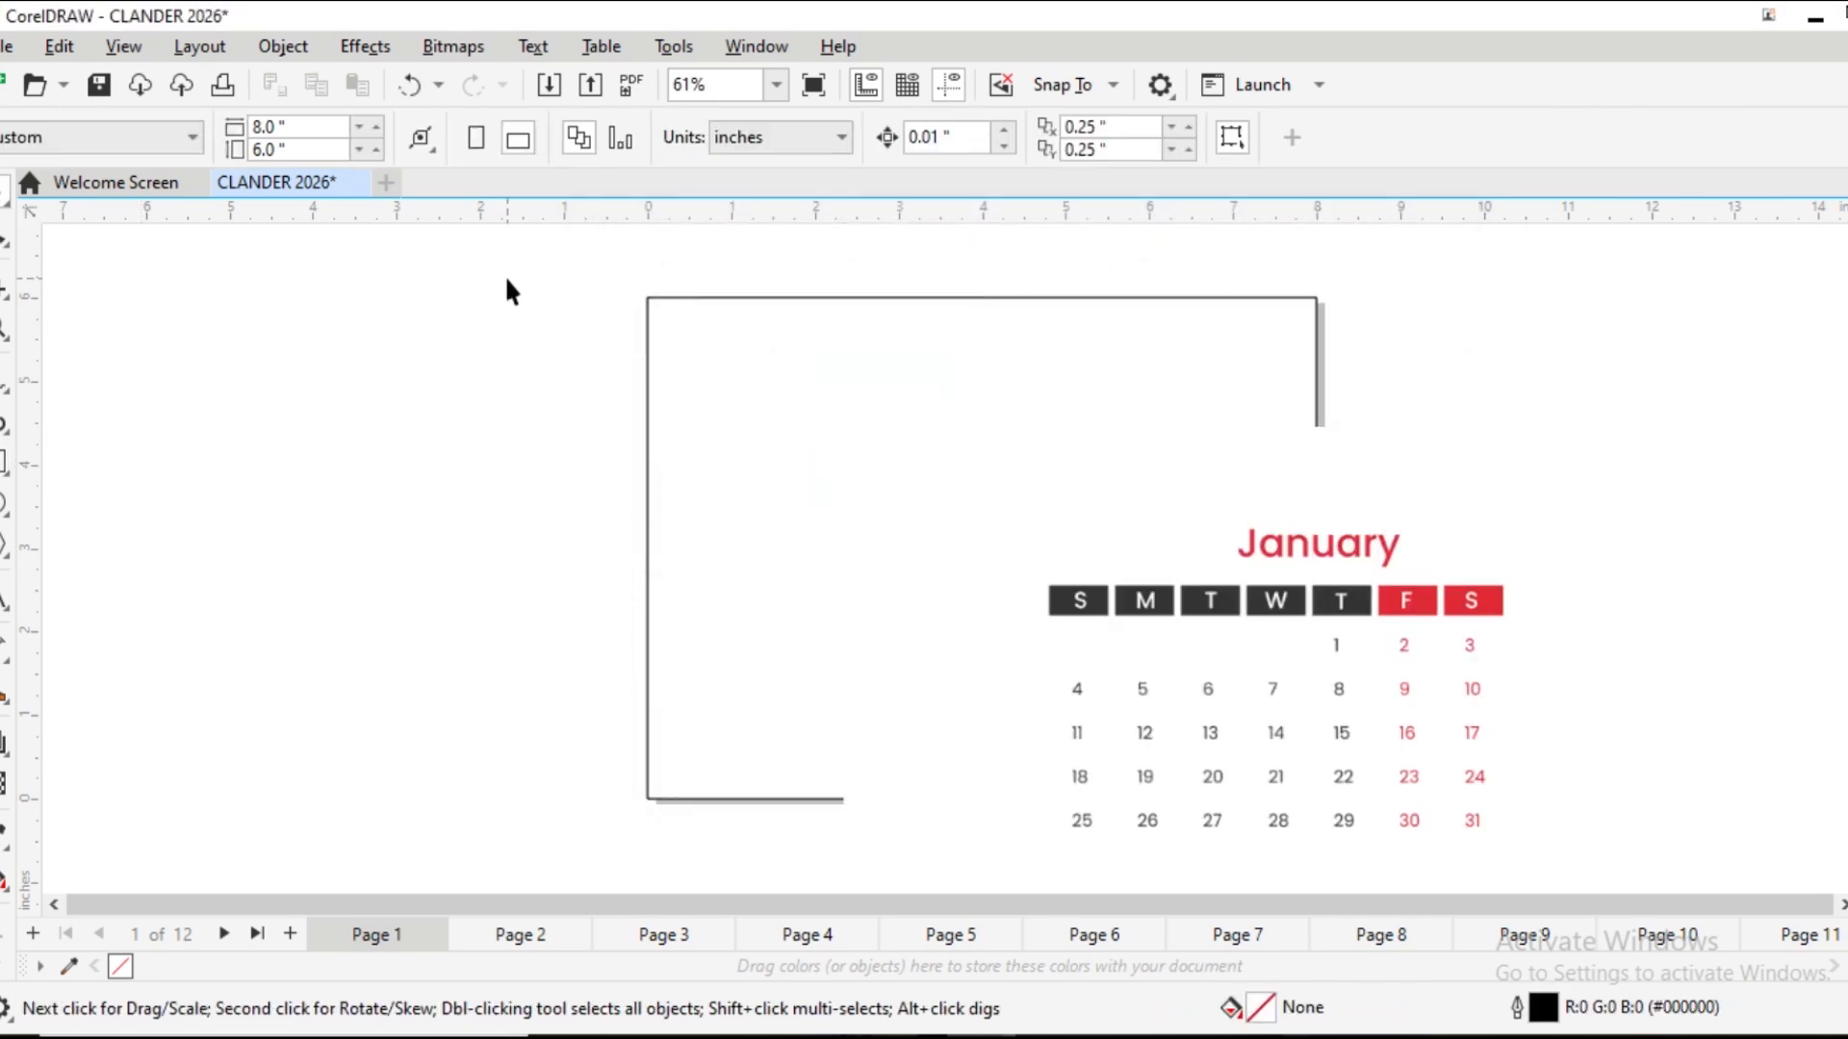
key("ctrl+a")
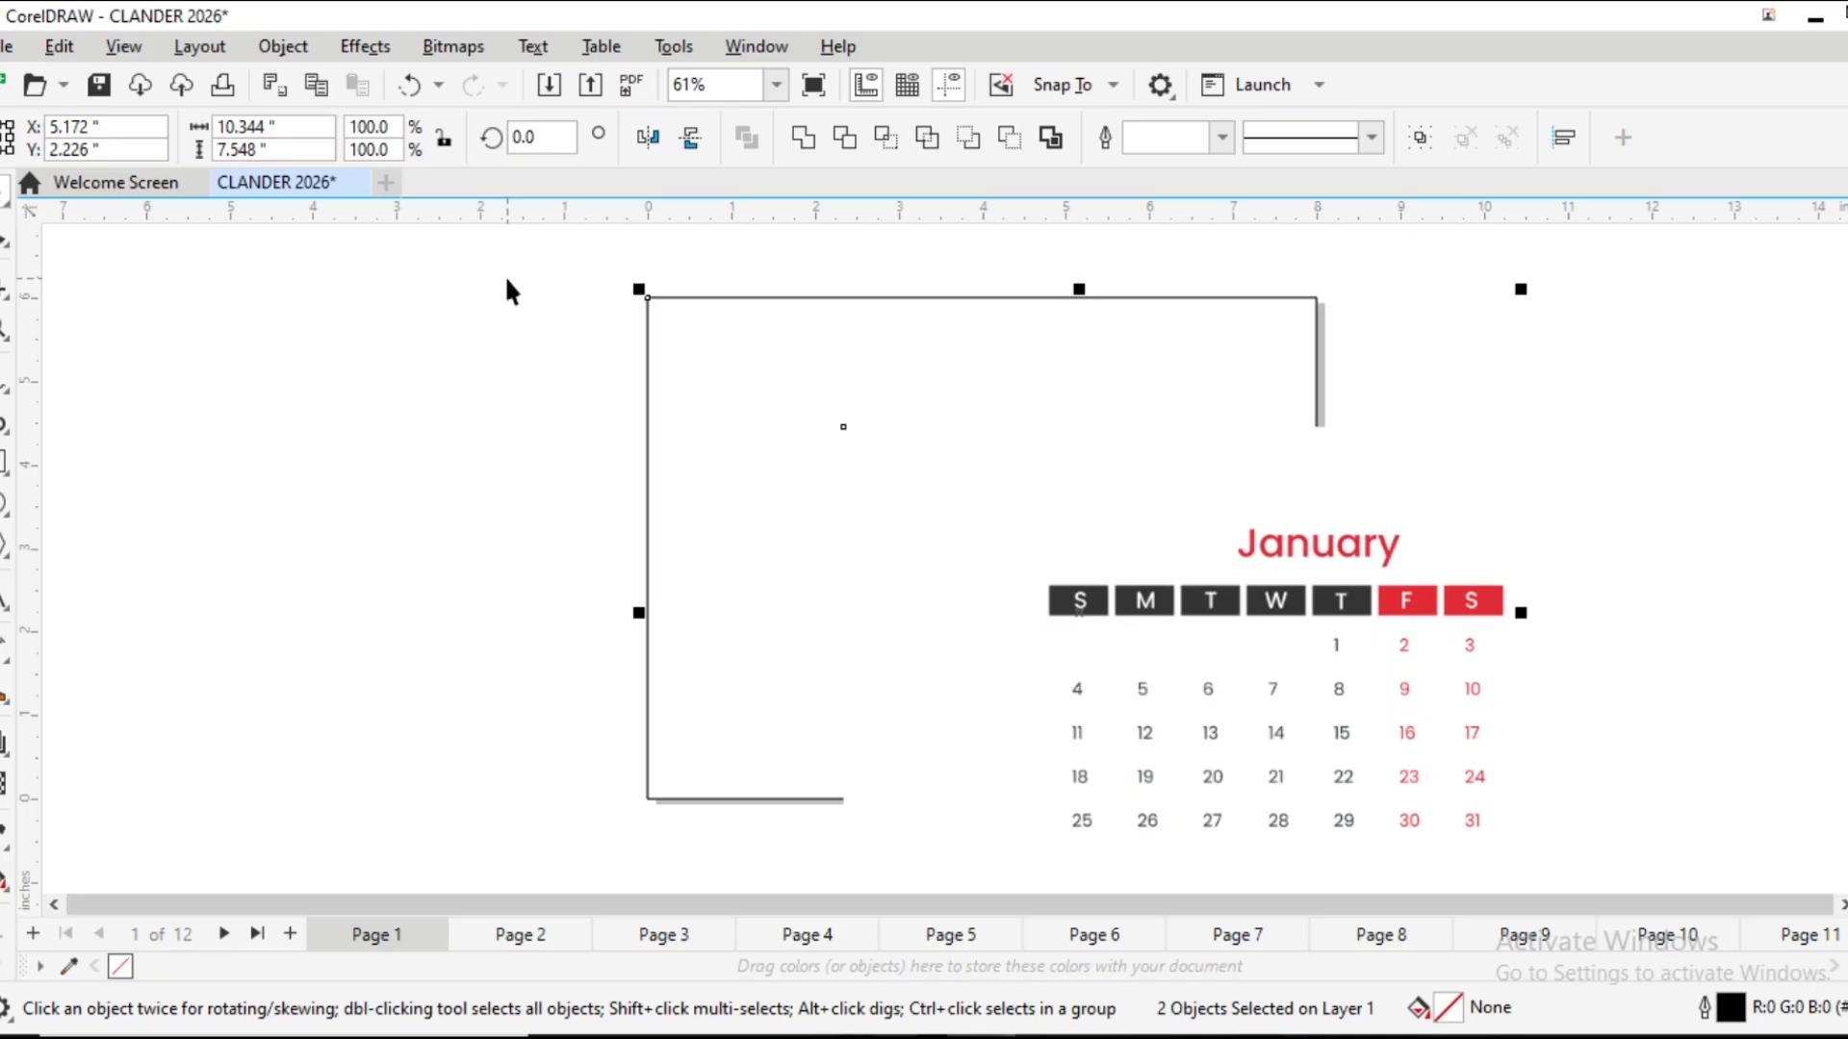
key("c")
key("e")
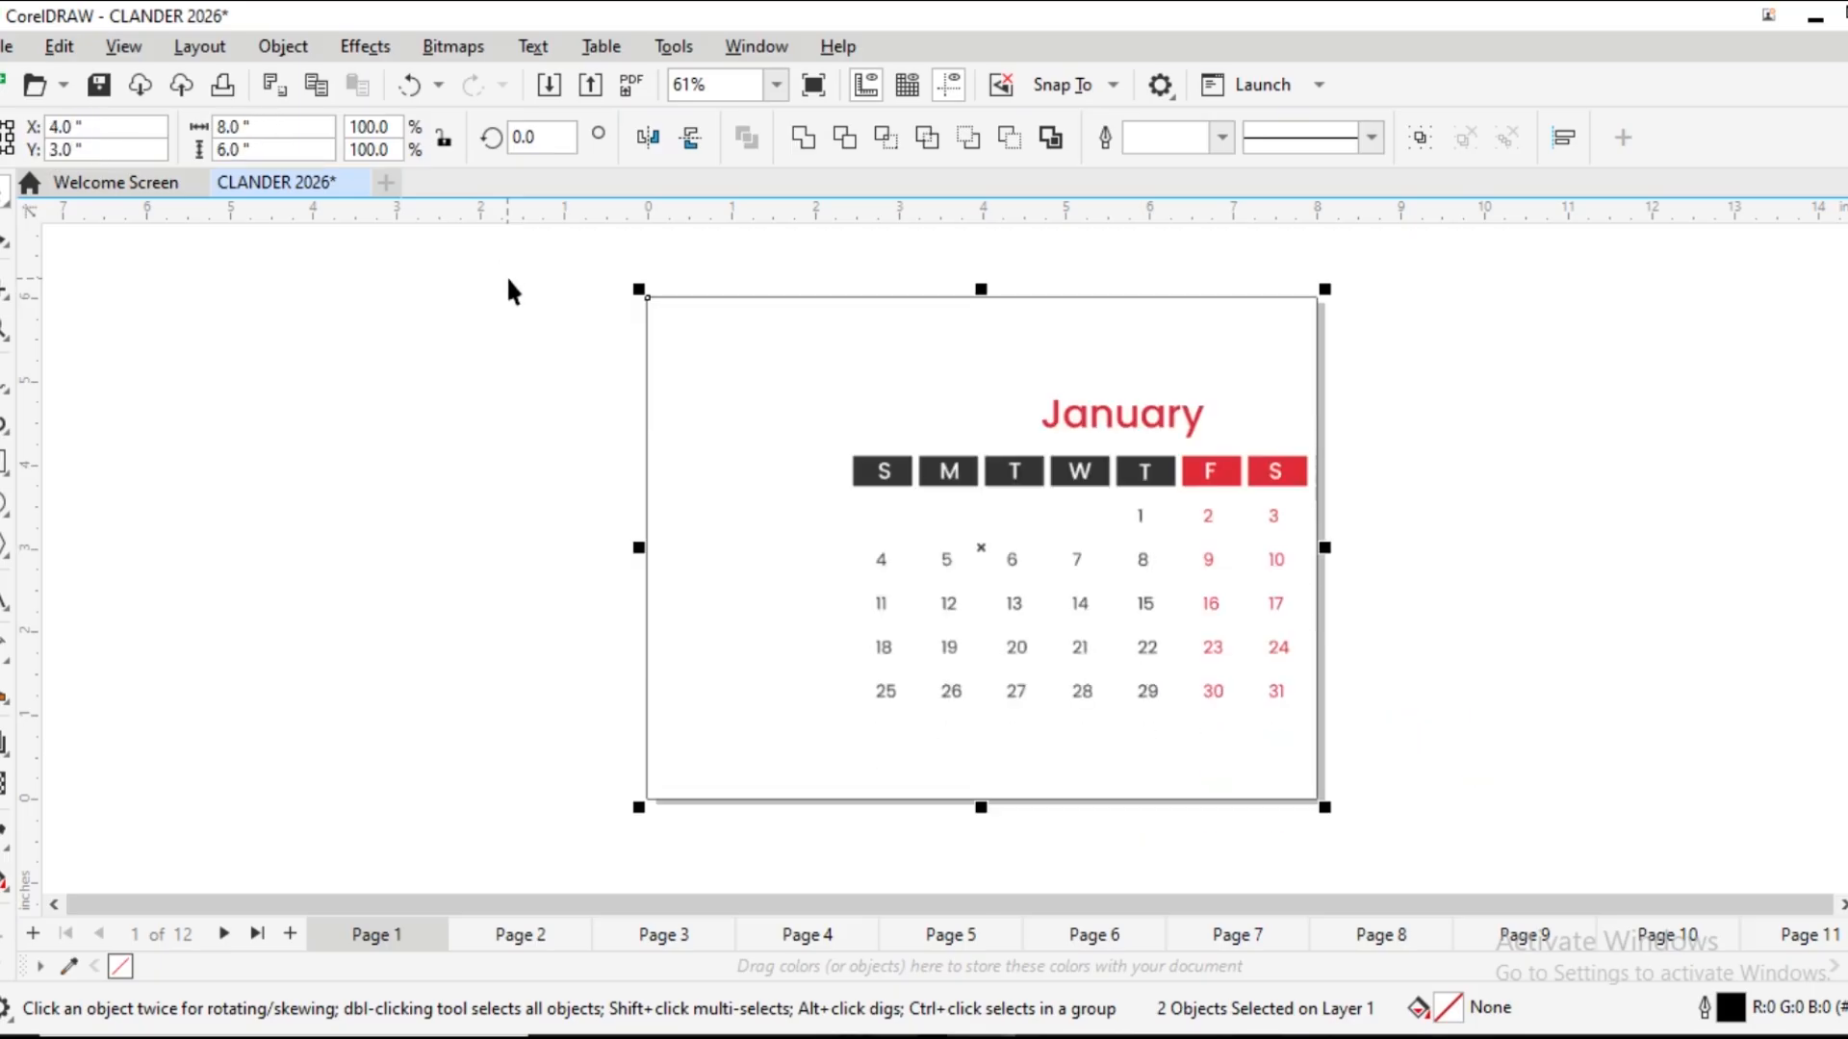
left_click(1757, 633)
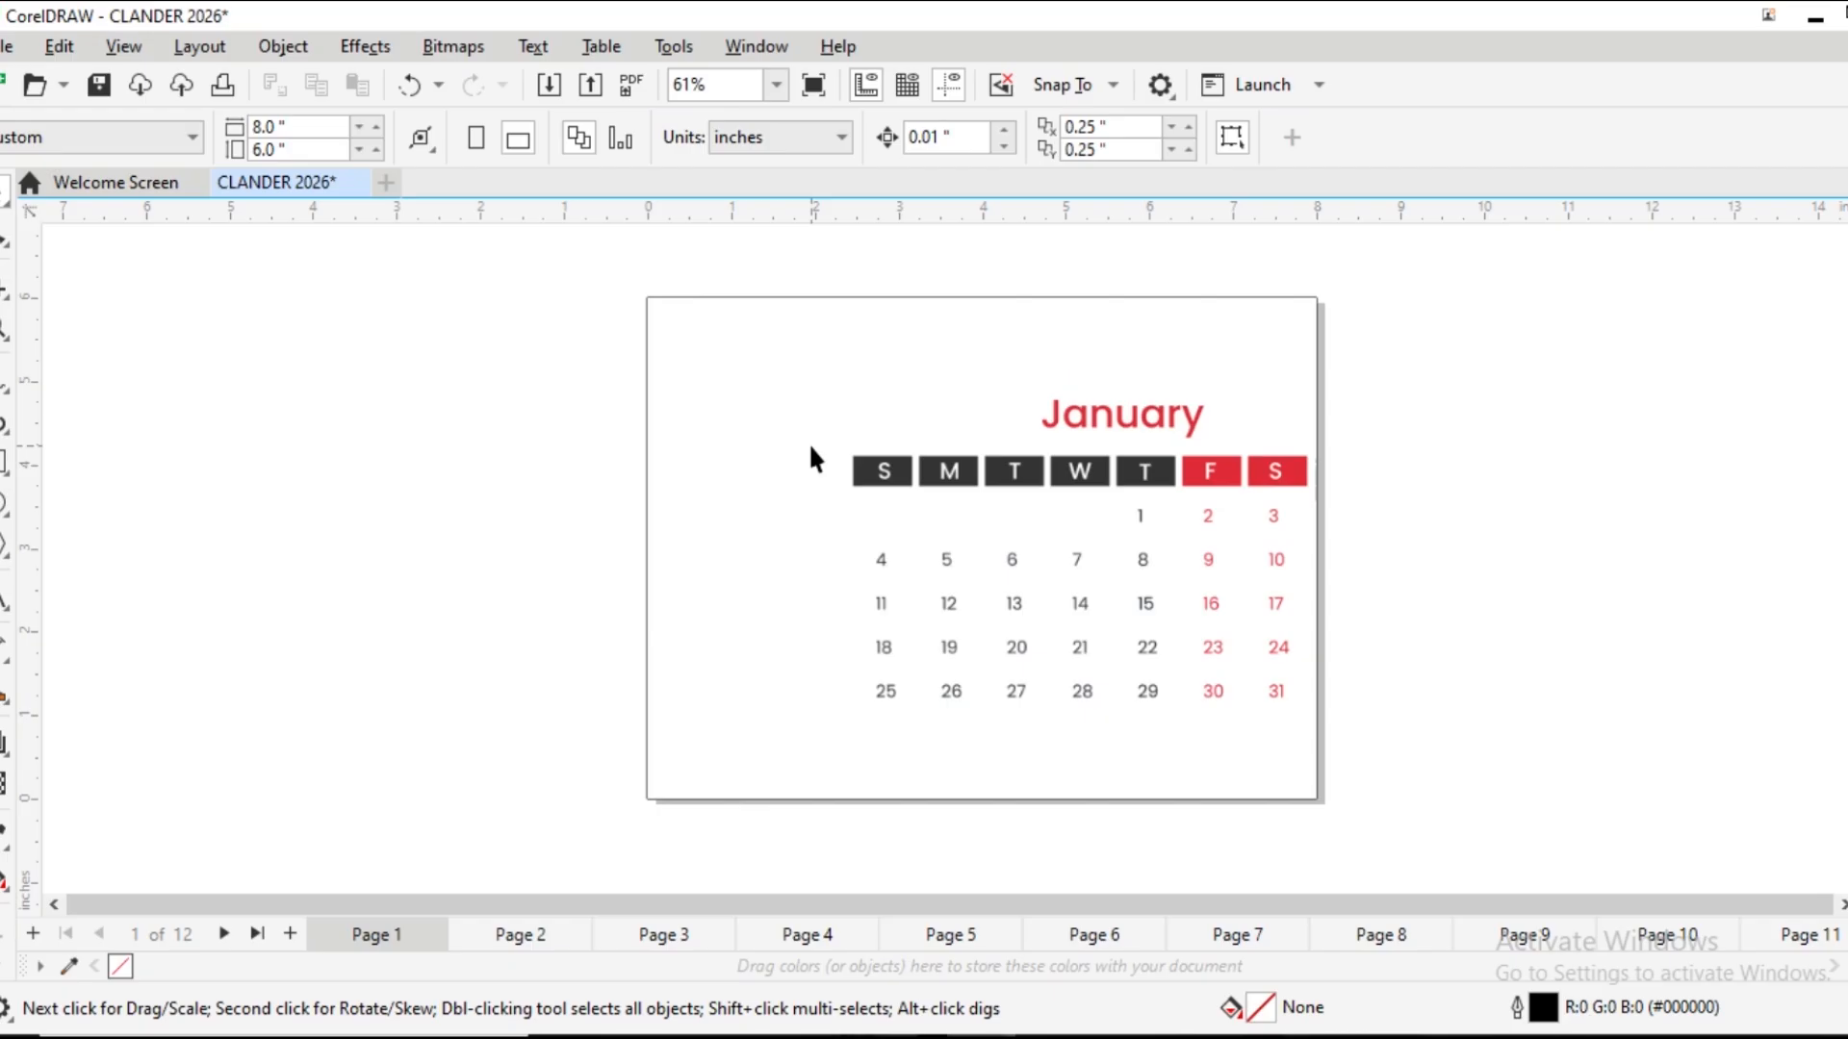
Try moving the January calendar image out of the frame, and undo the move
left_click(864, 468)
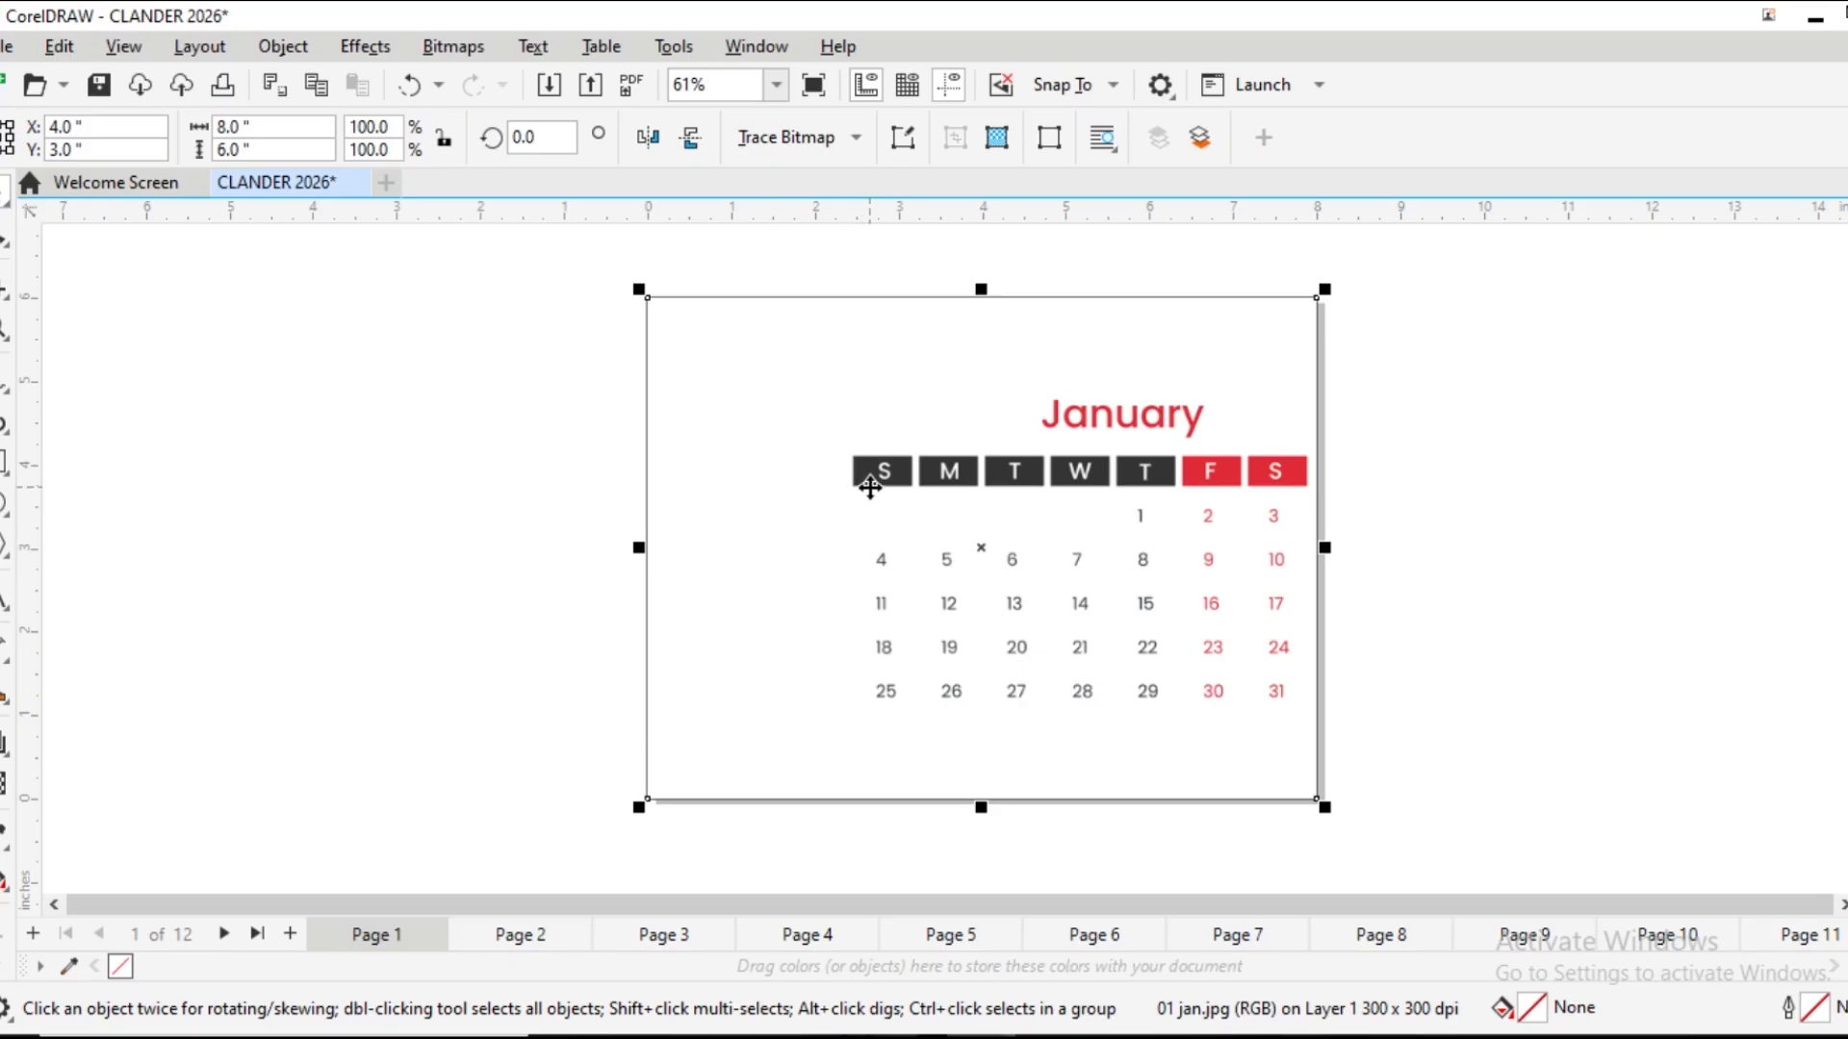
left_click_drag(872, 481, 1085, 505)
key("ctrl+z")
left_click(383, 521)
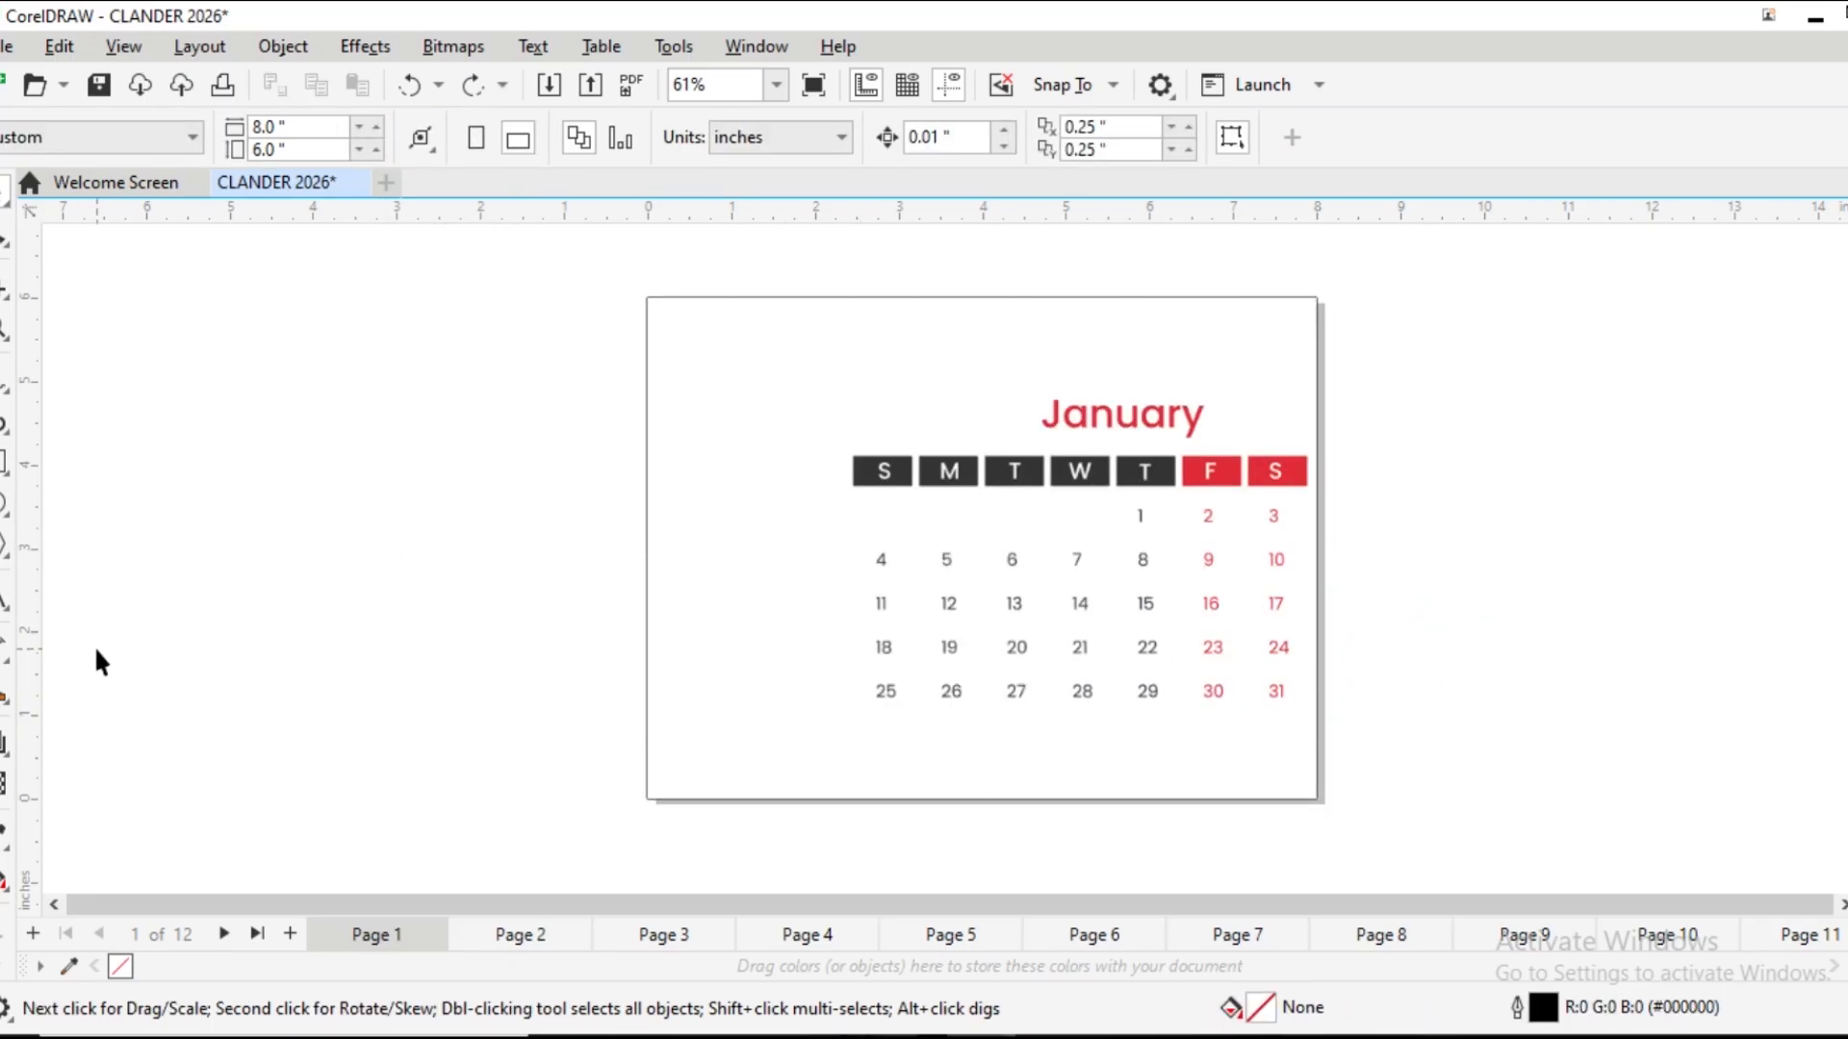
Add the artistic text "2026" just left of the January heading on page 1
left_click(12, 606)
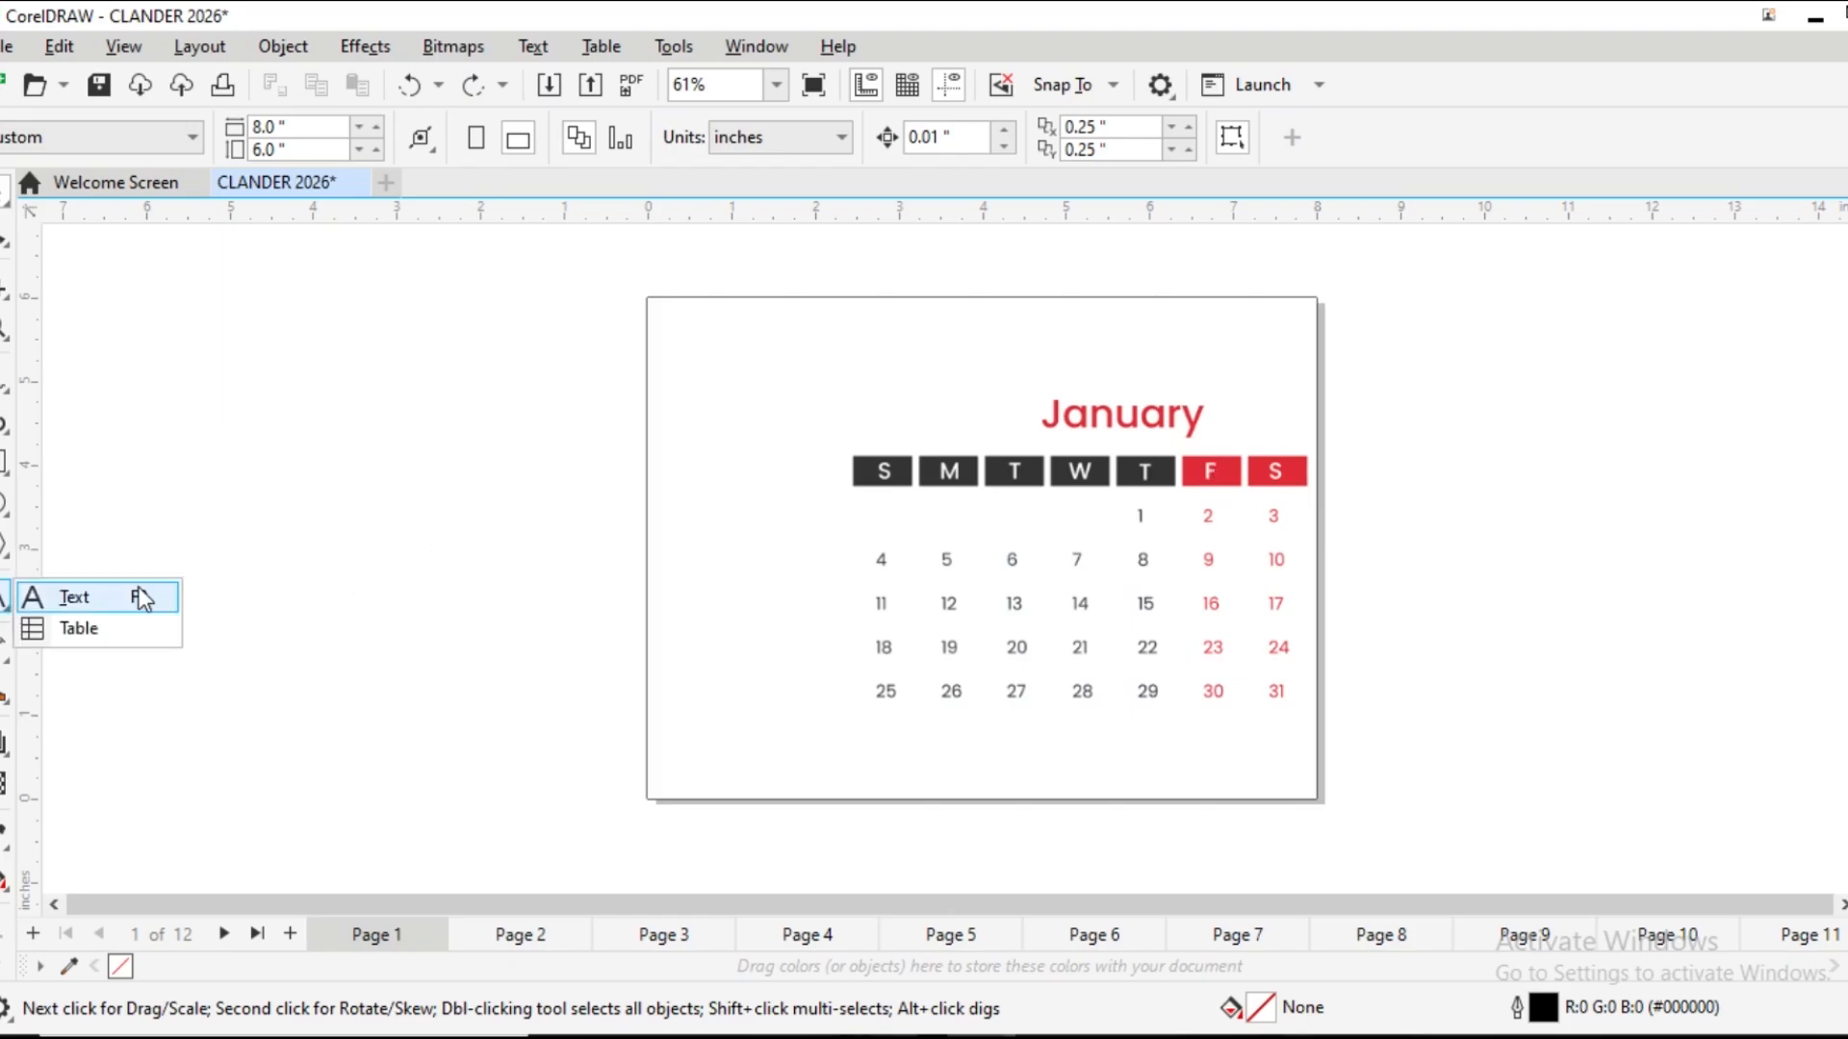
left_click(85, 597)
left_click(897, 419)
type("2026")
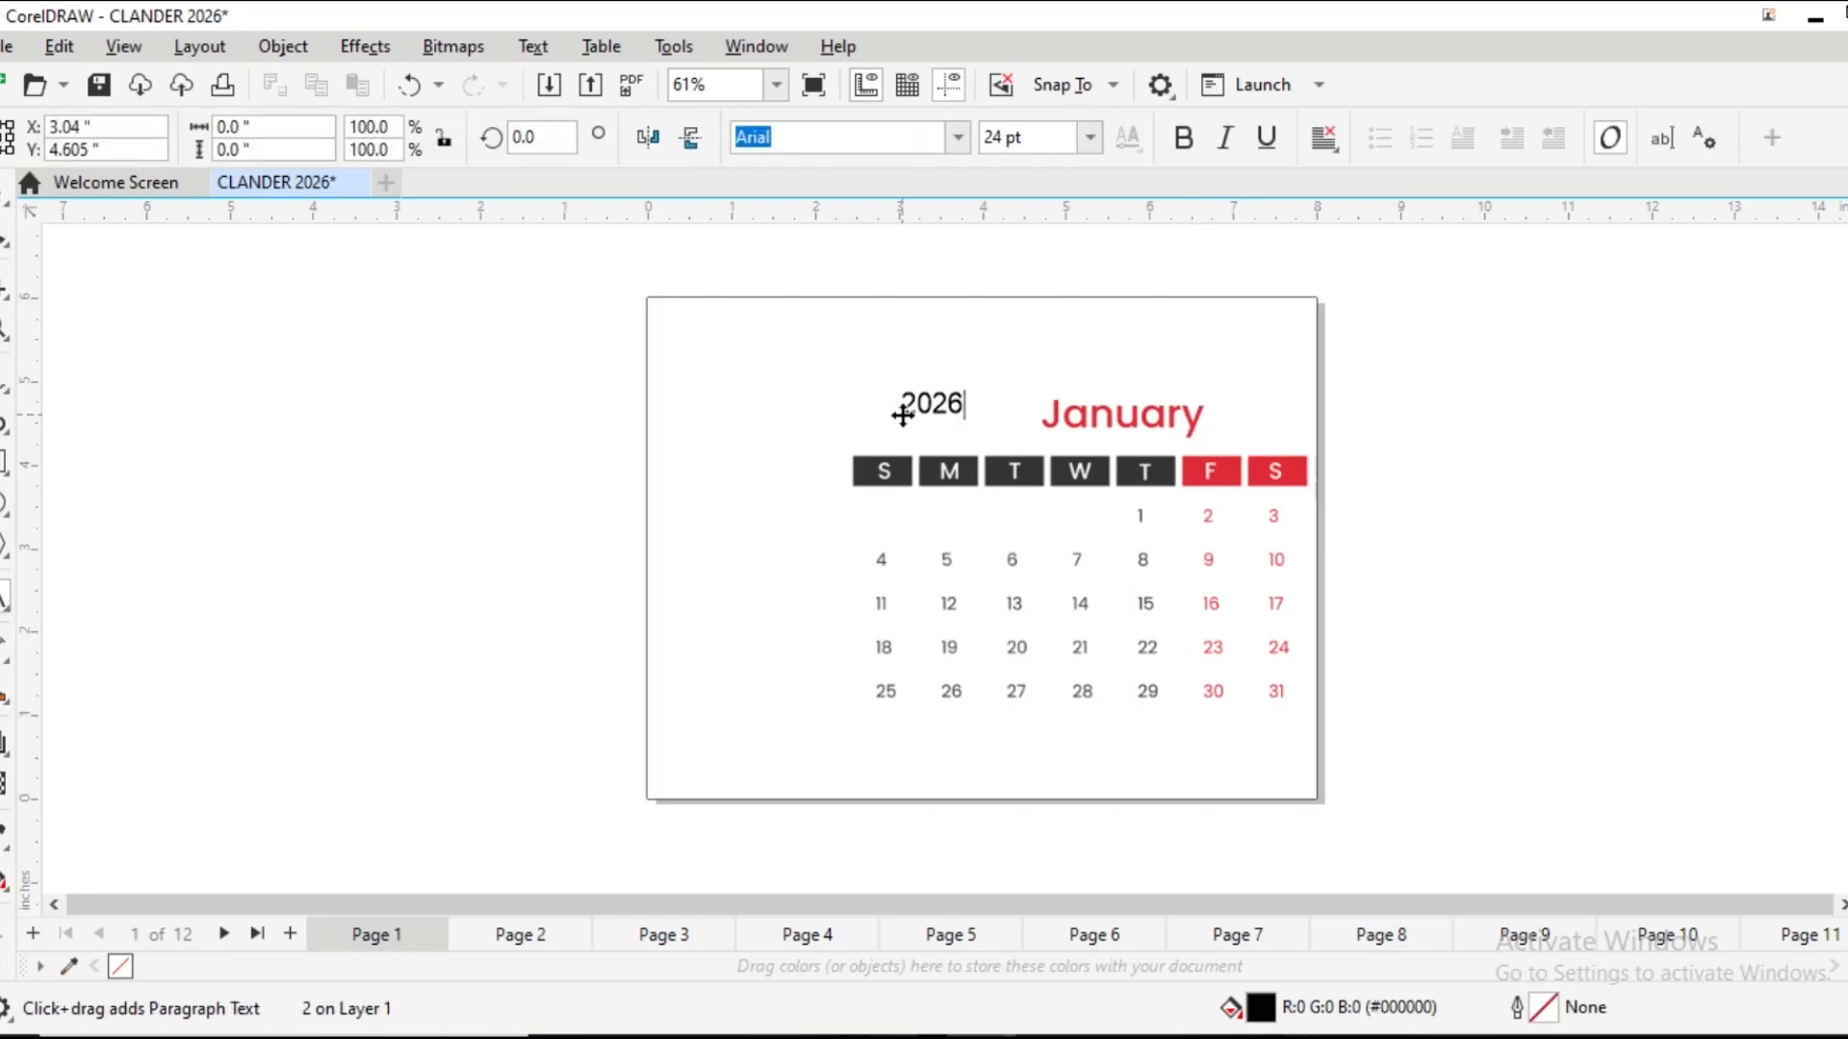
key("ctrl+space")
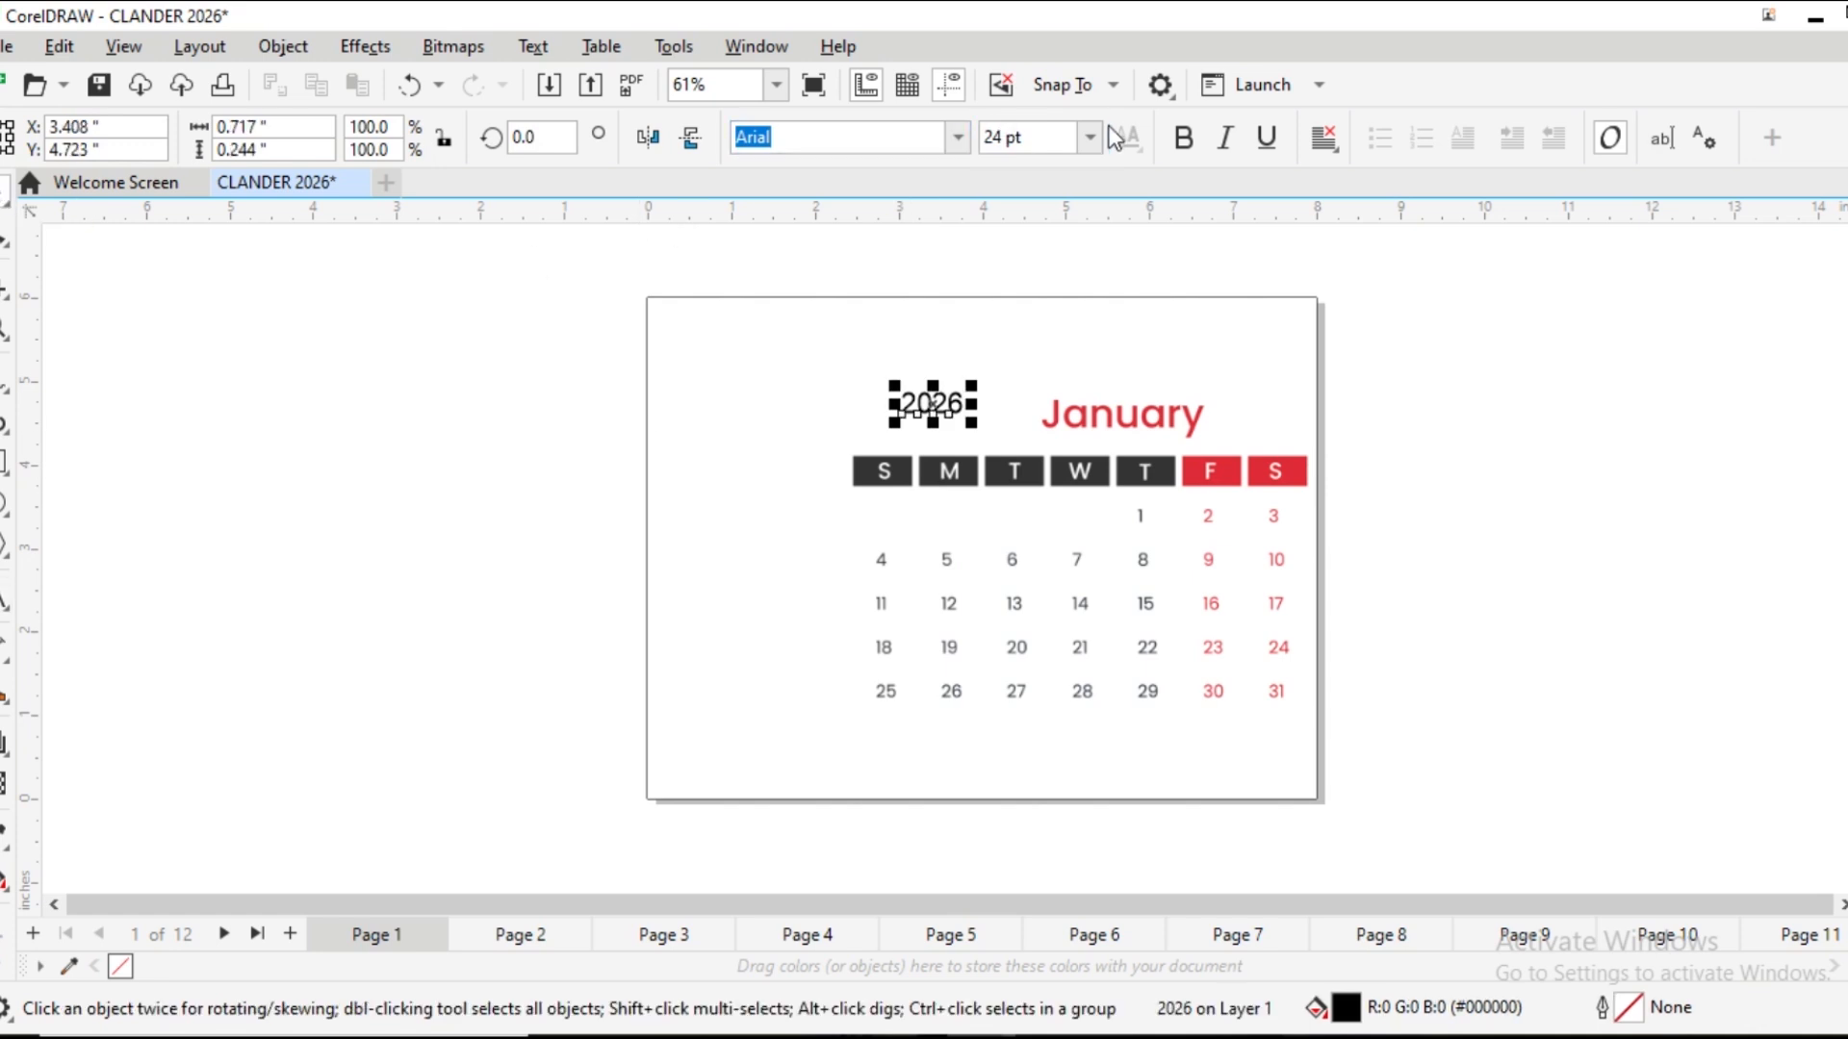
Format the 2026 text as 48 pt Bahnschrift Bold and shift it slightly down beside the January heading
left_click(1089, 137)
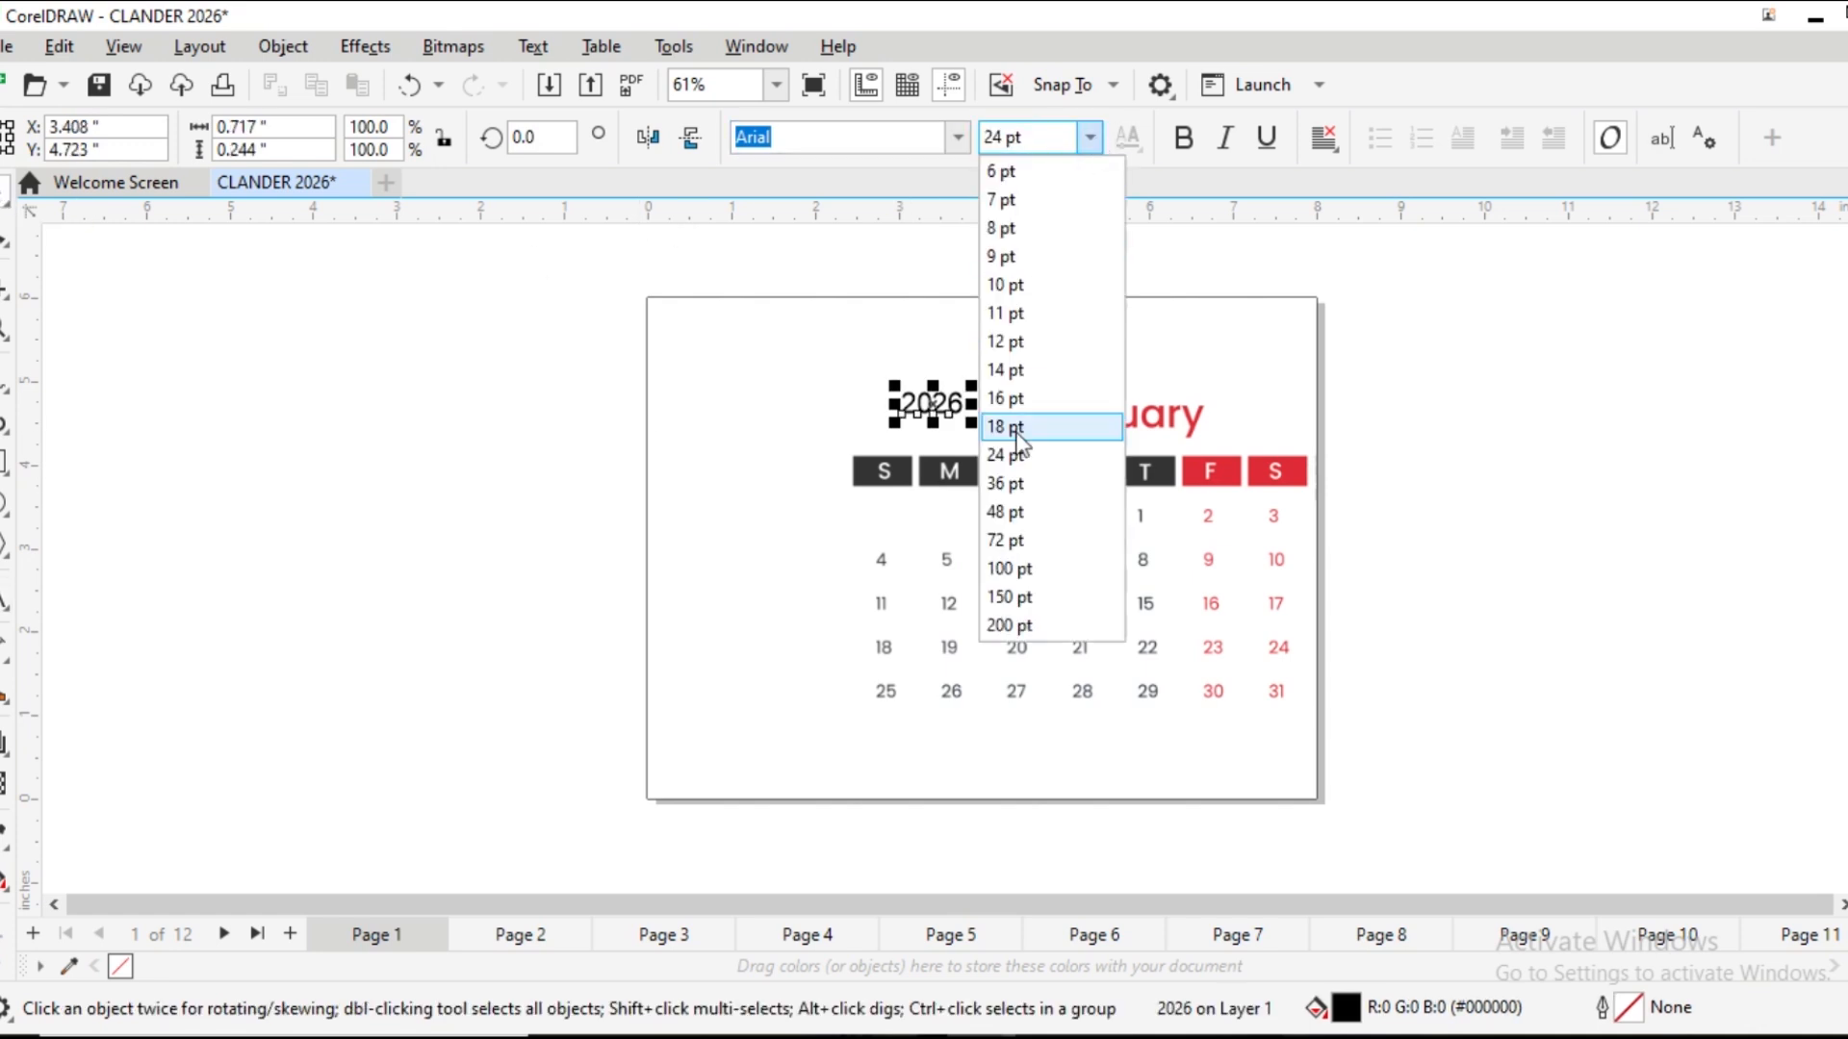
left_click(1008, 511)
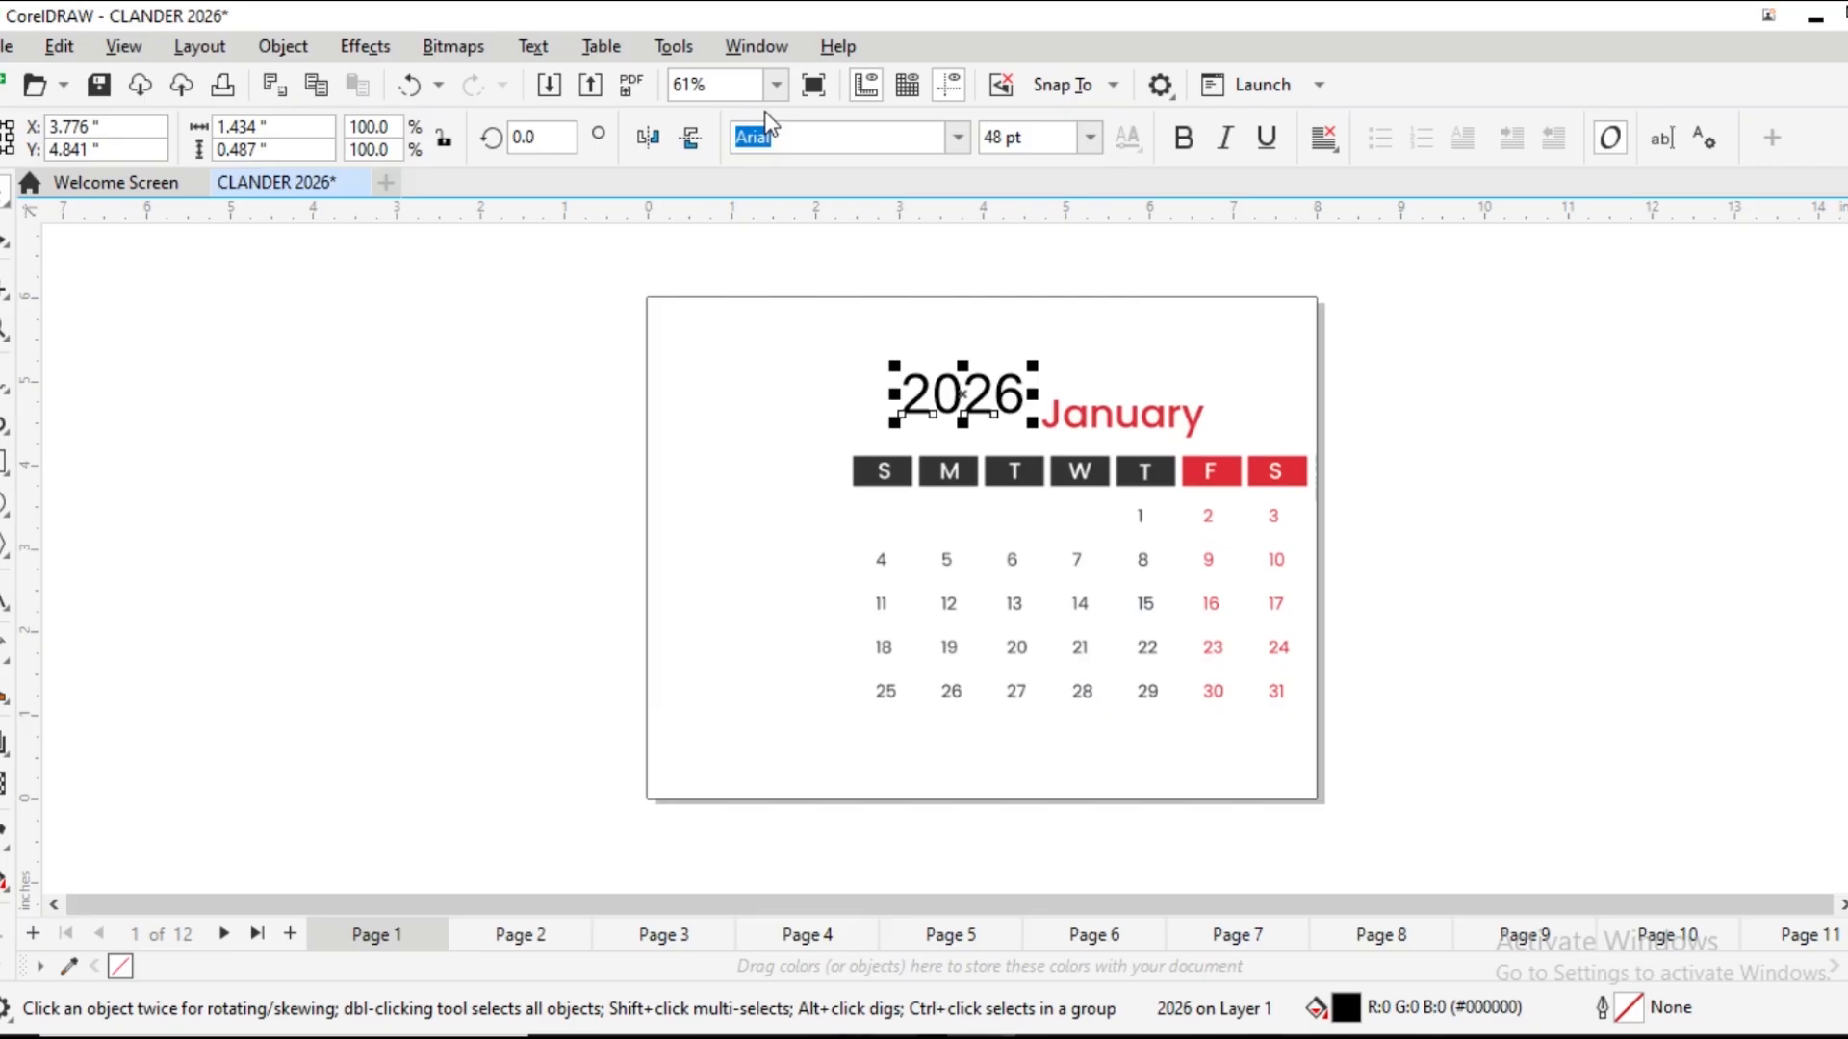
left_click(957, 137)
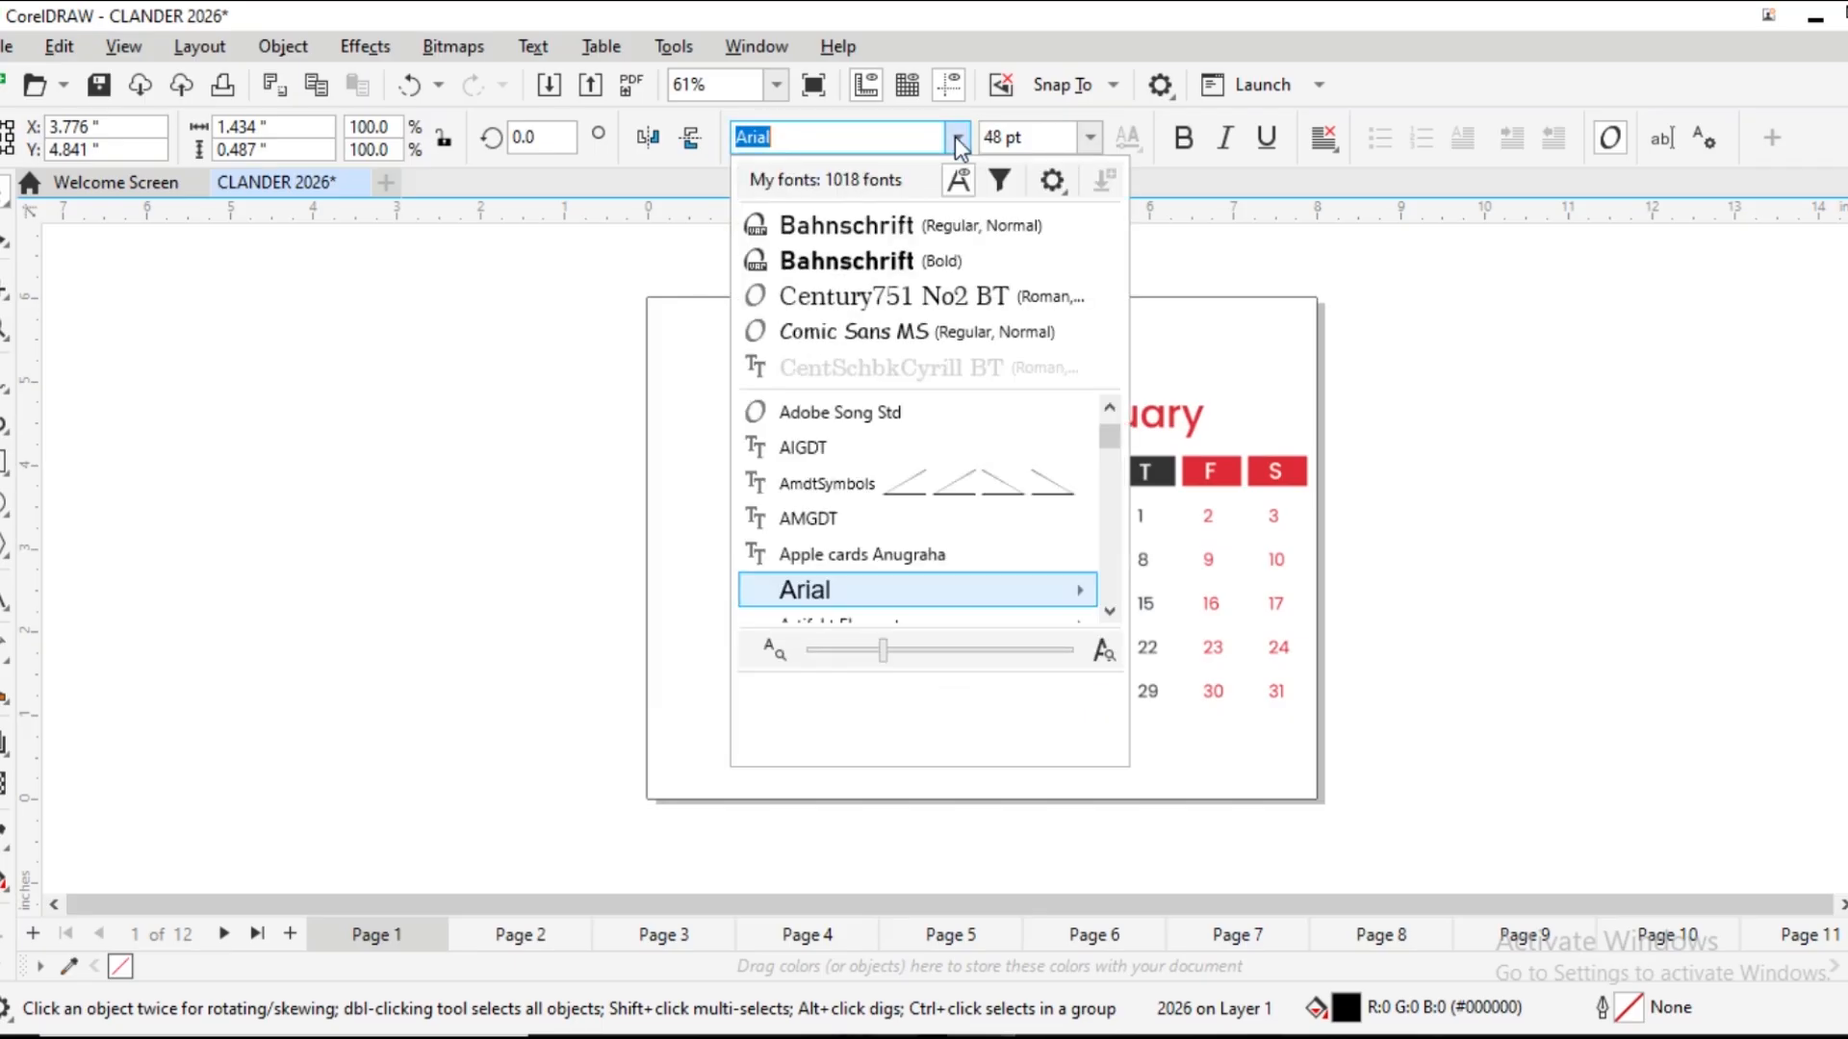
left_click(912, 261)
left_click_drag(980, 397, 980, 410)
Add a horizontal guideline at about 4.47 inches near the base of the 2026 text, and hide and reshow the rulers
left_click_drag(846, 258, 787, 426)
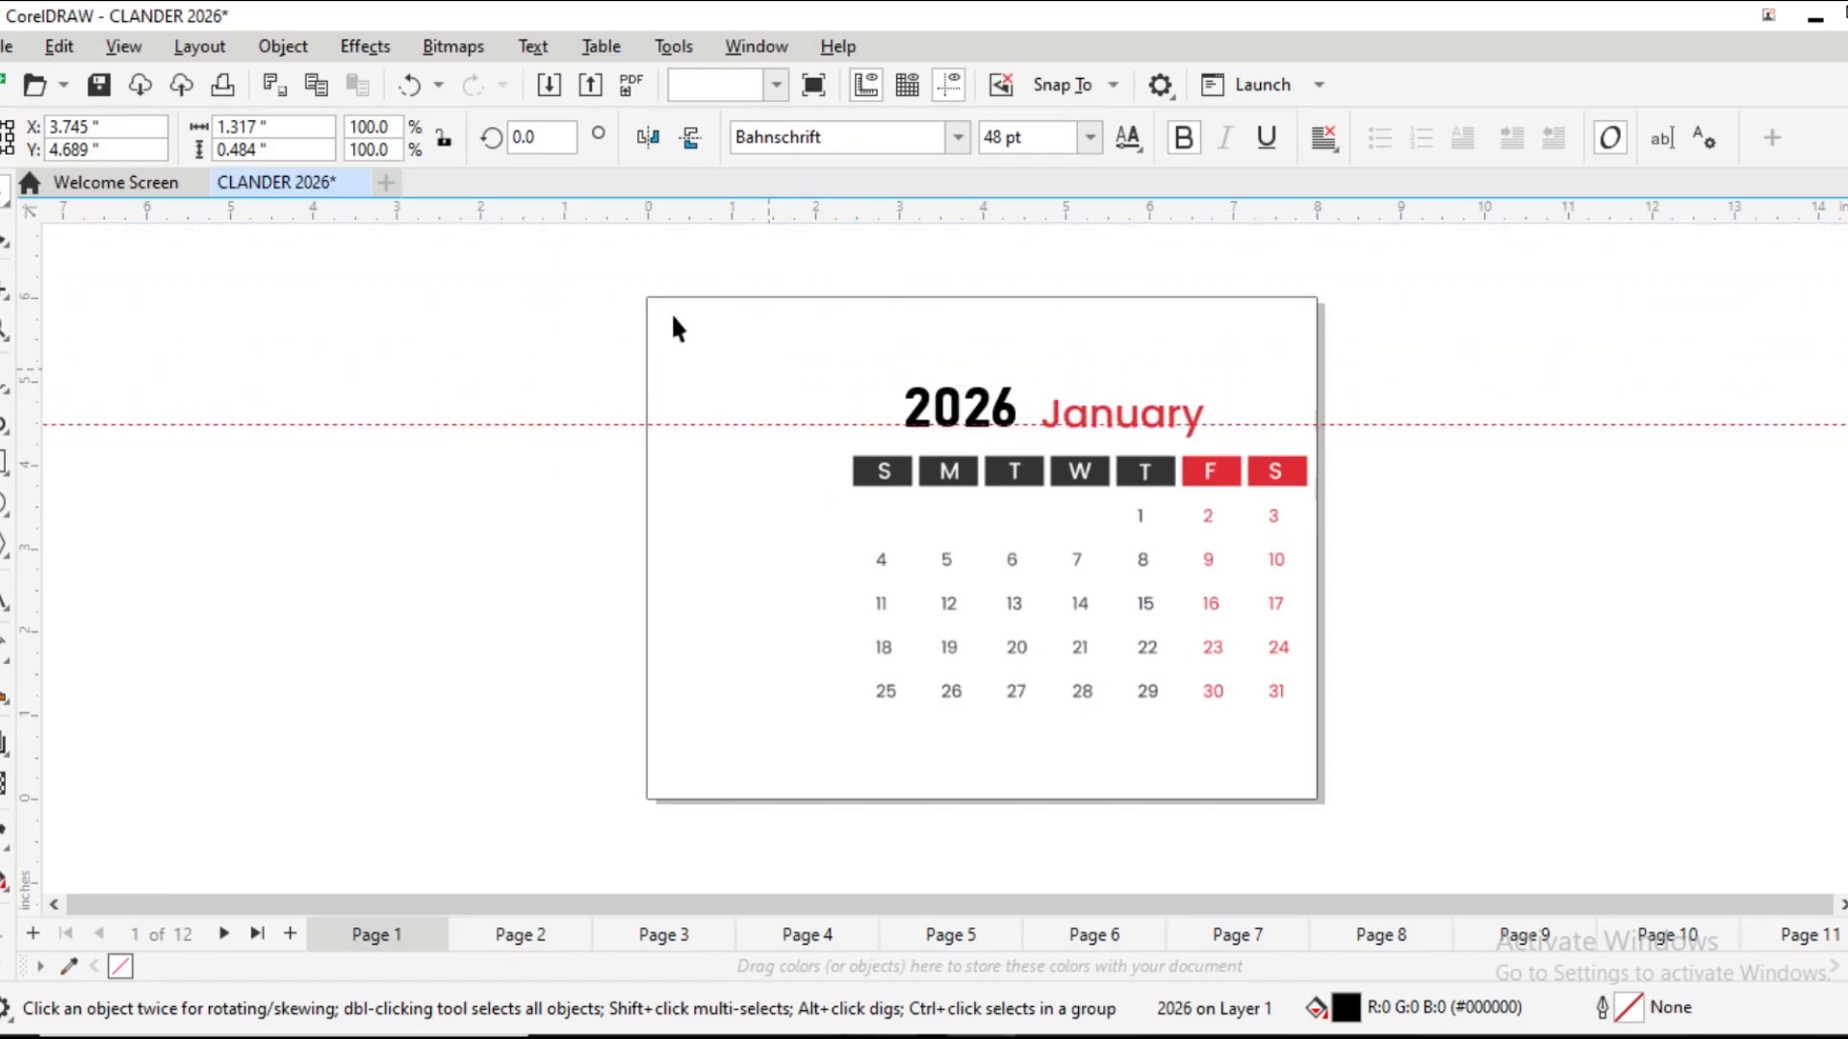
left_click(124, 48)
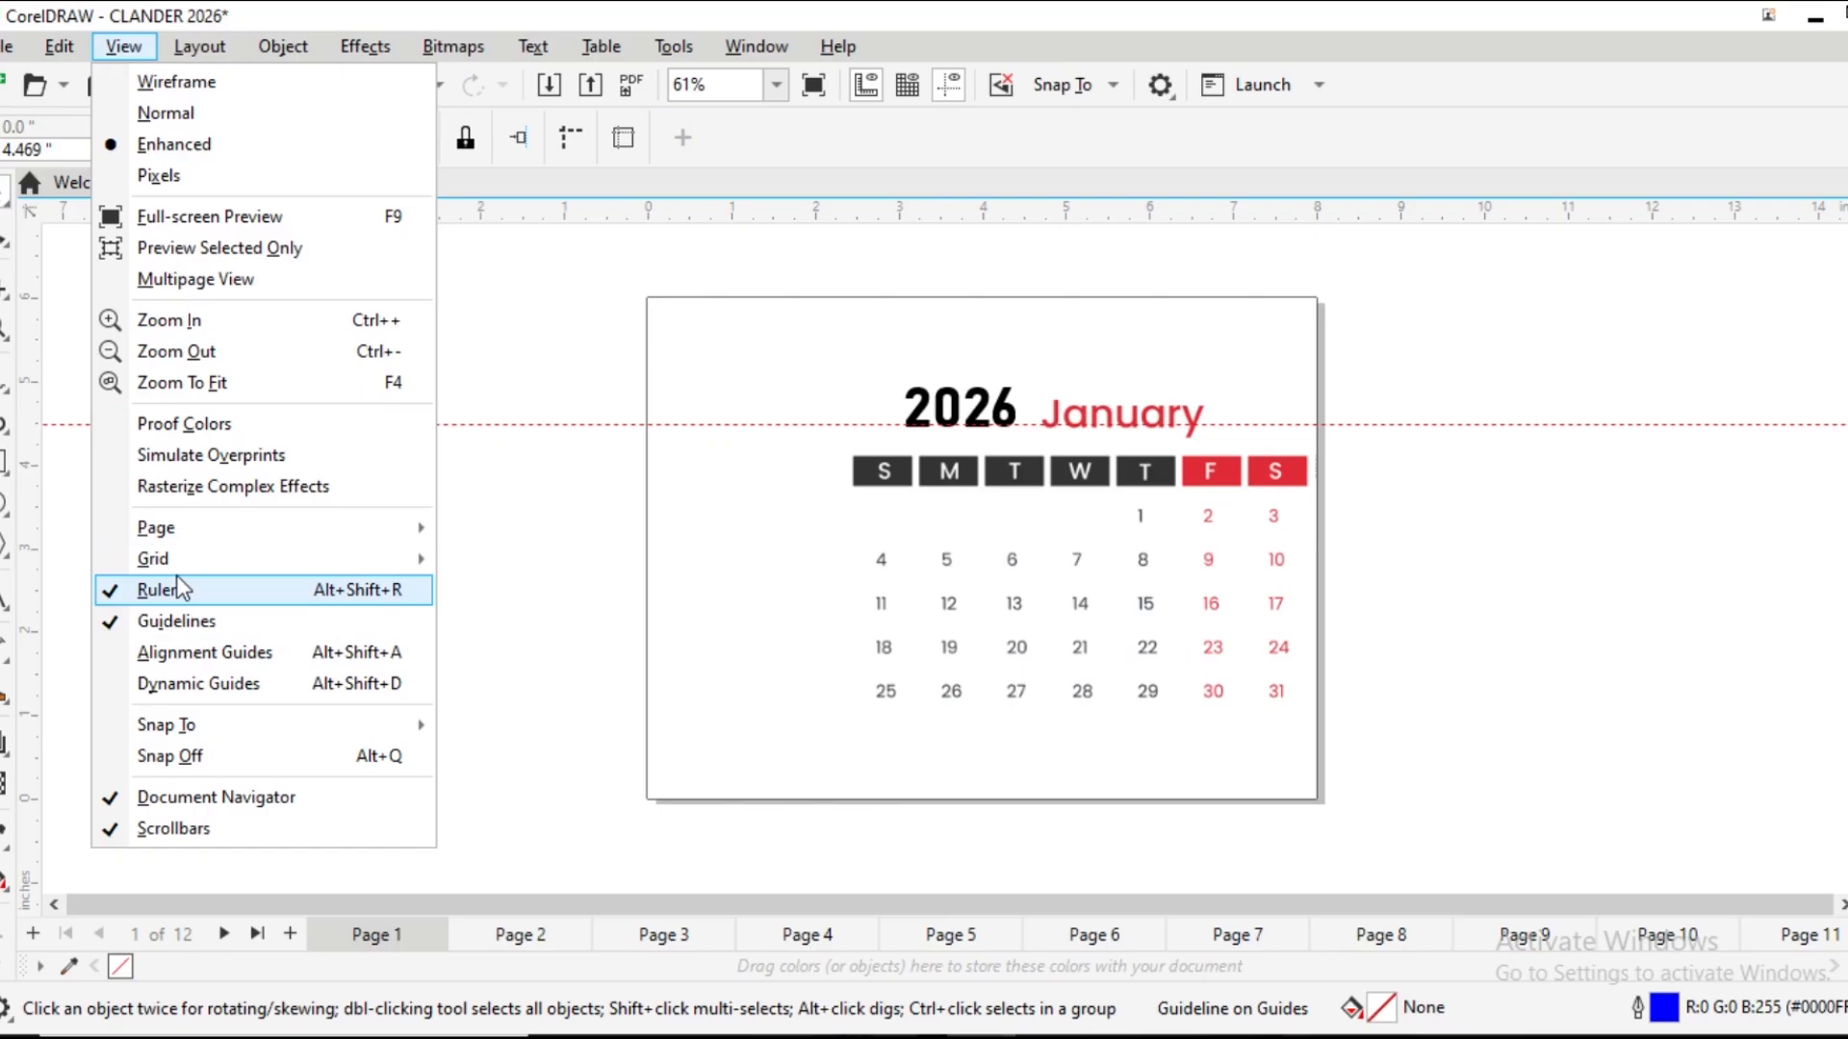
left_click(327, 592)
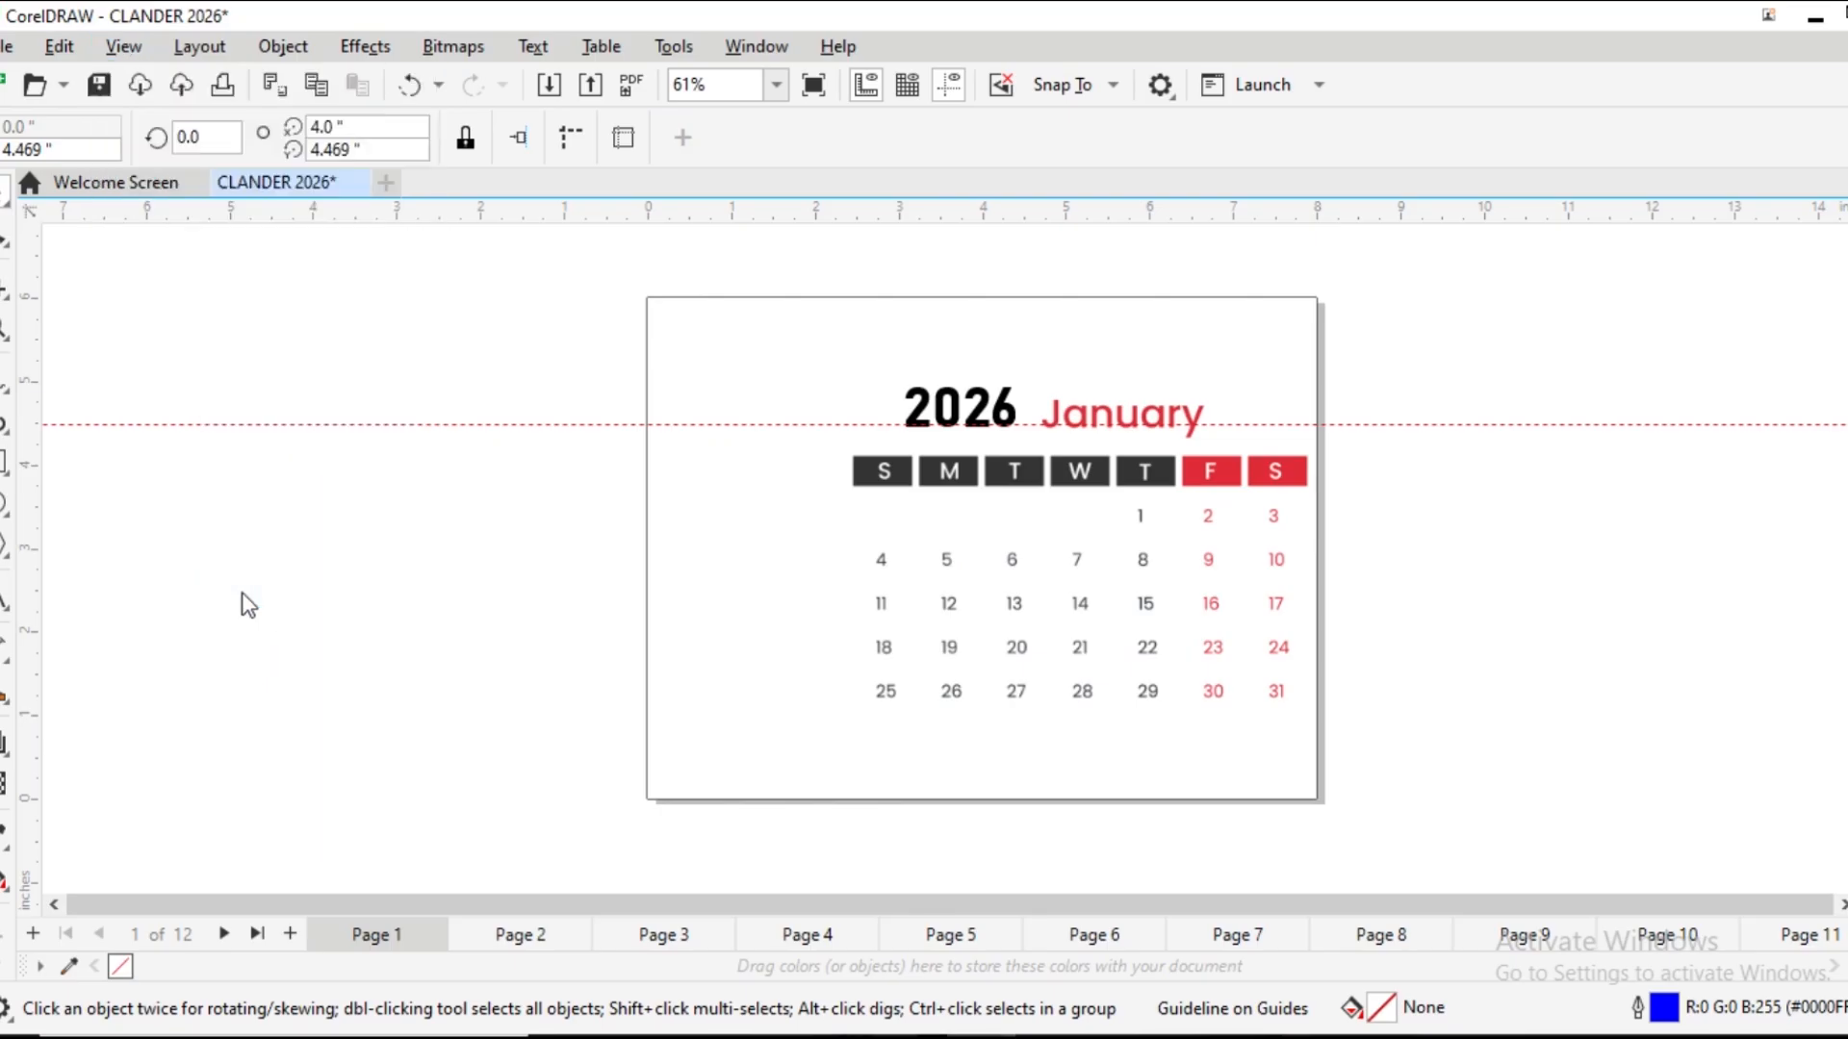
left_click(124, 46)
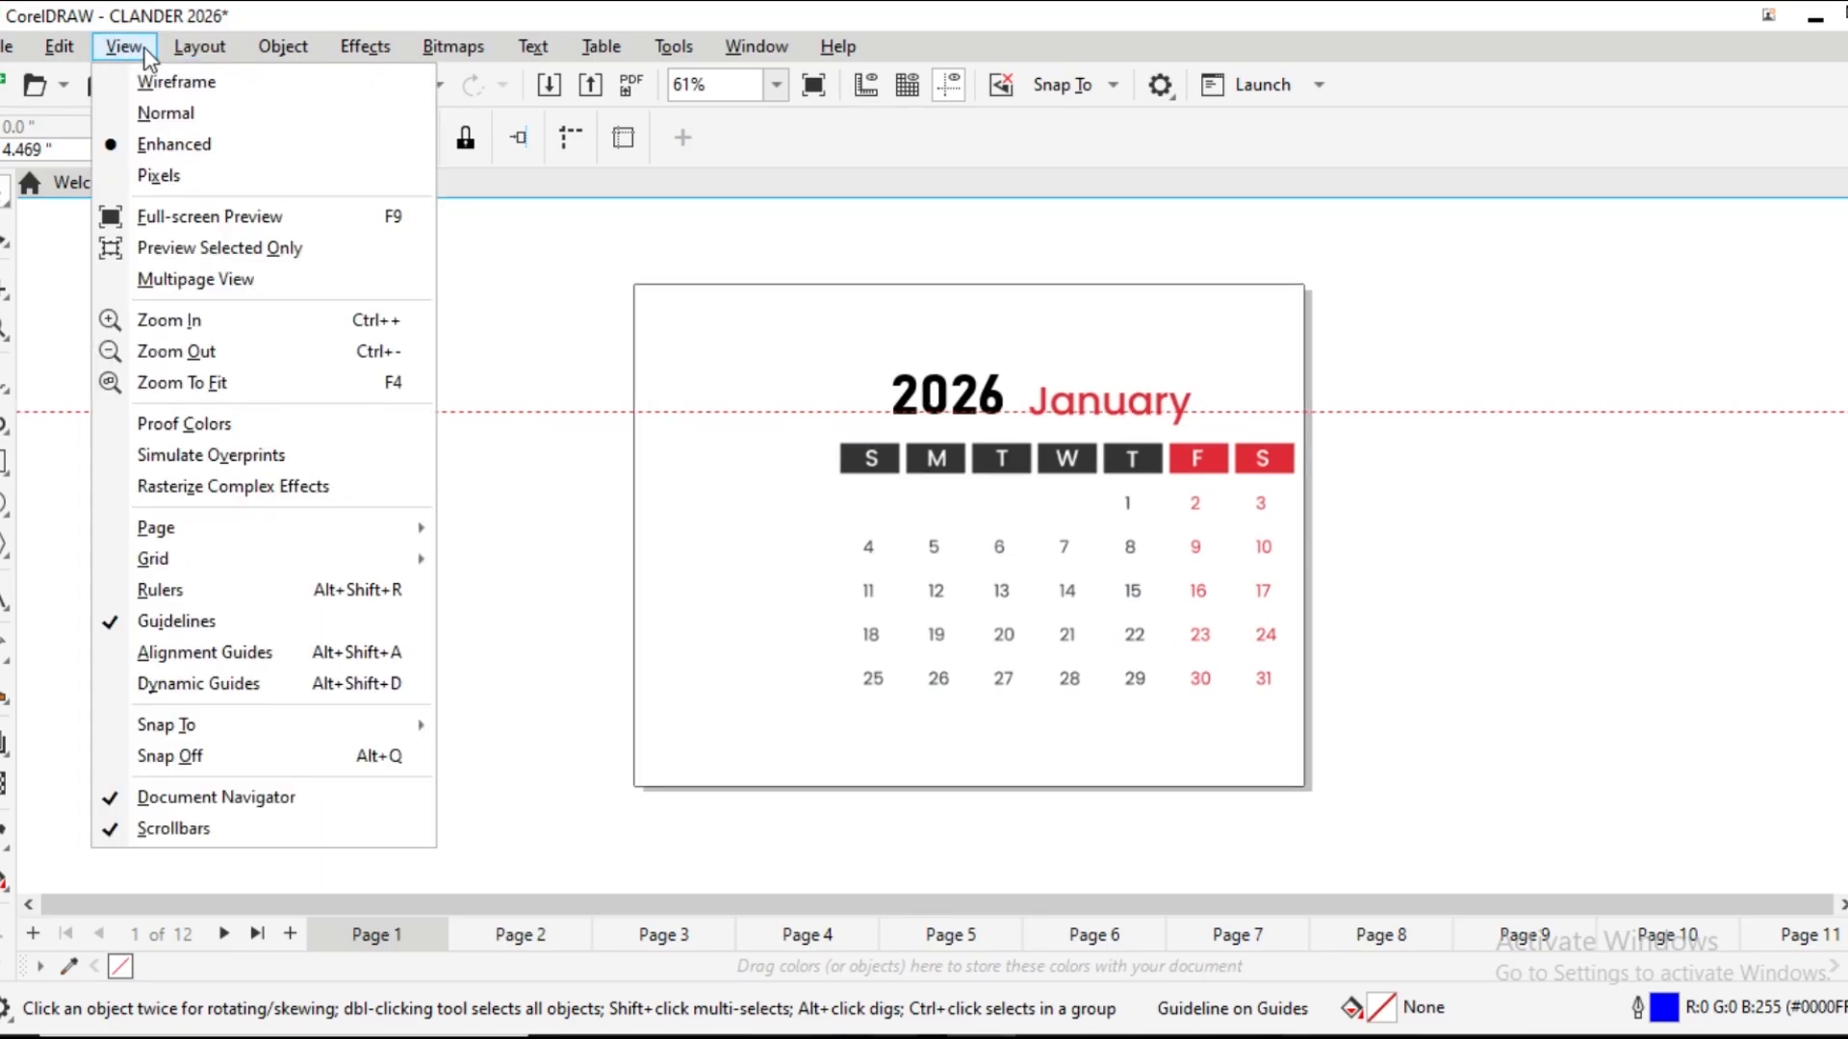
left_click(160, 601)
Lower the horizontal guideline to the baseline of the 2026 and January headings, at about 4.44 inches
scroll(1039, 411, "up", 5)
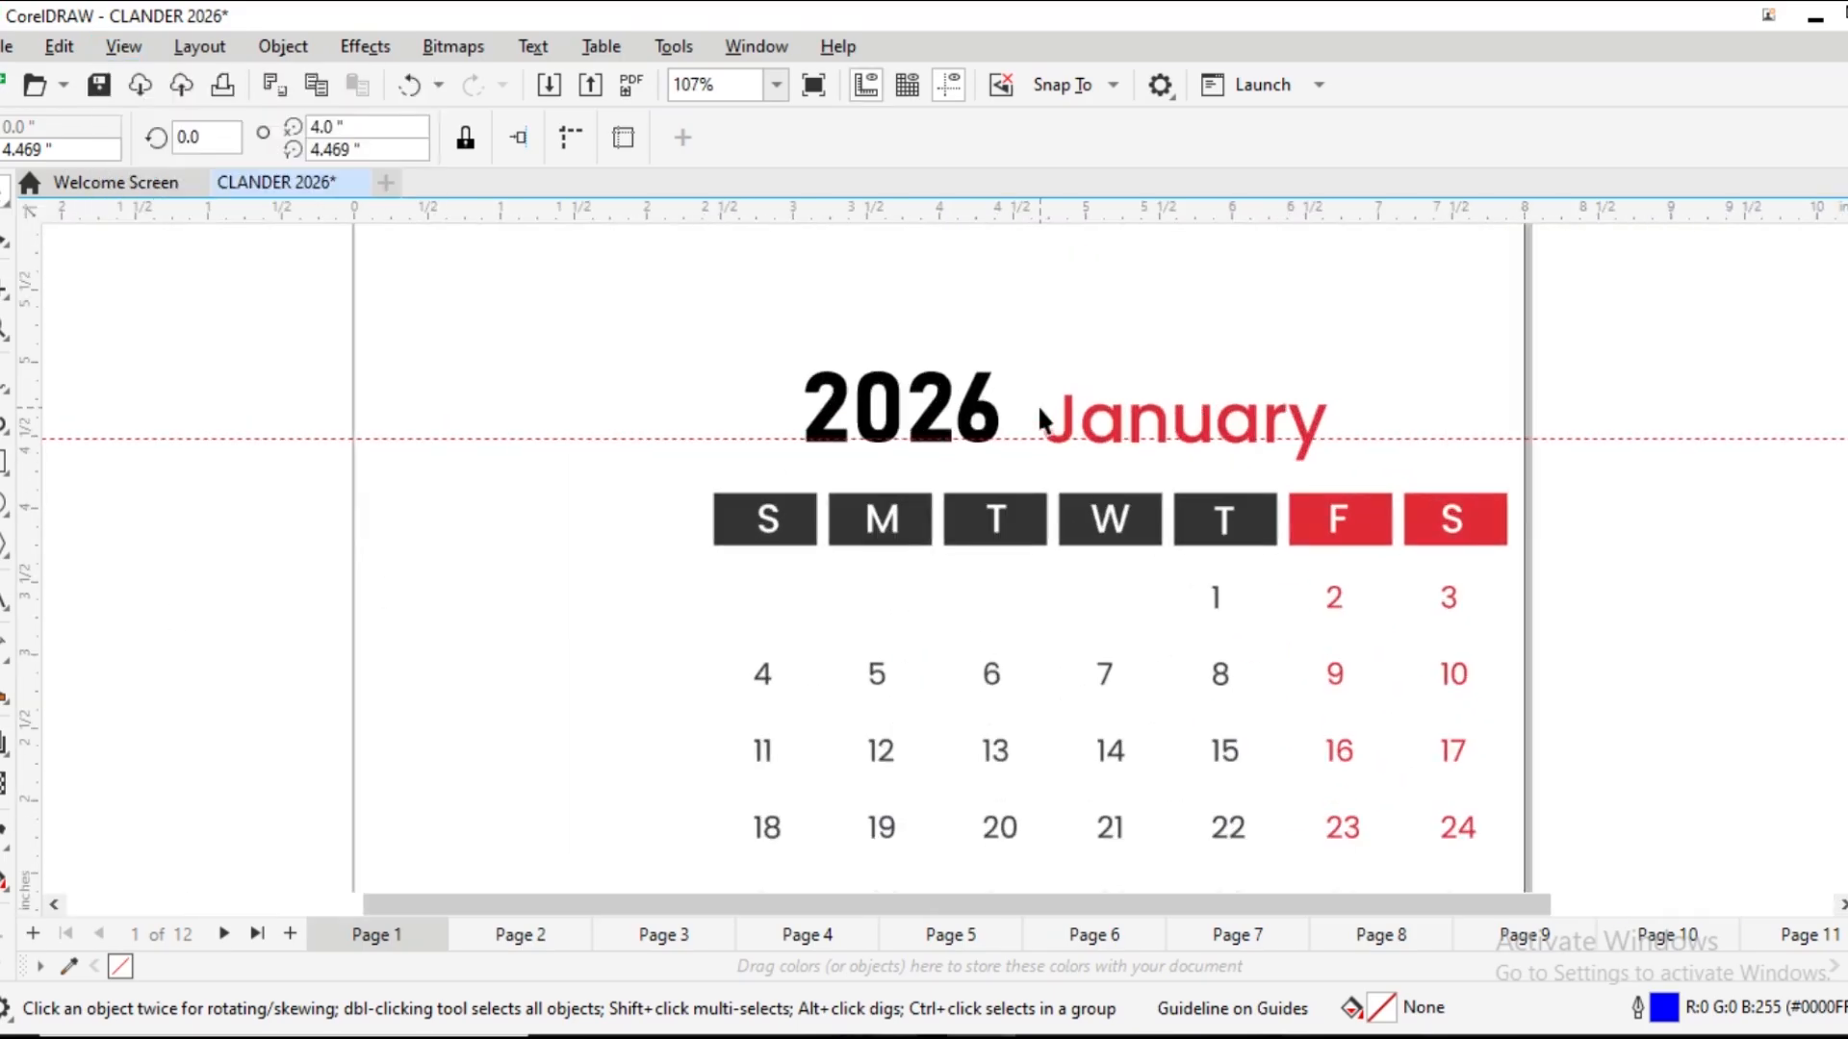
left_click_drag(1005, 460, 1005, 467)
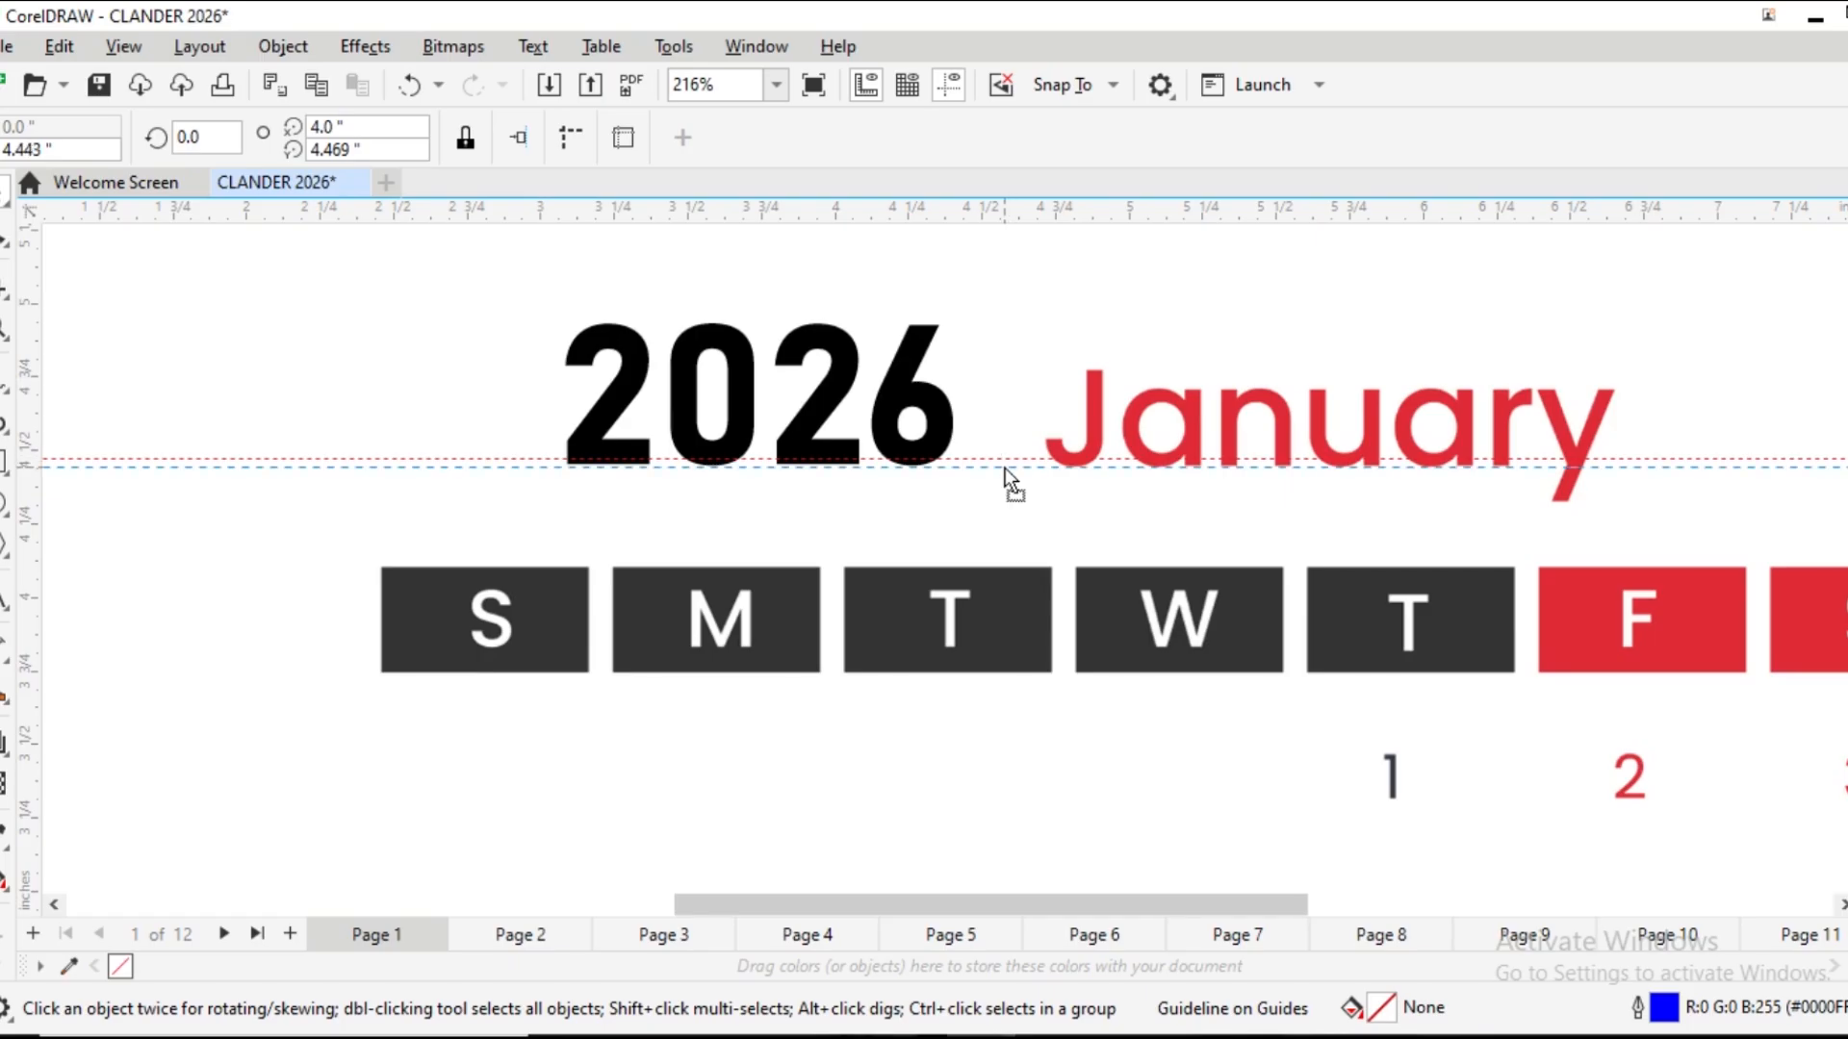
left_click(932, 435)
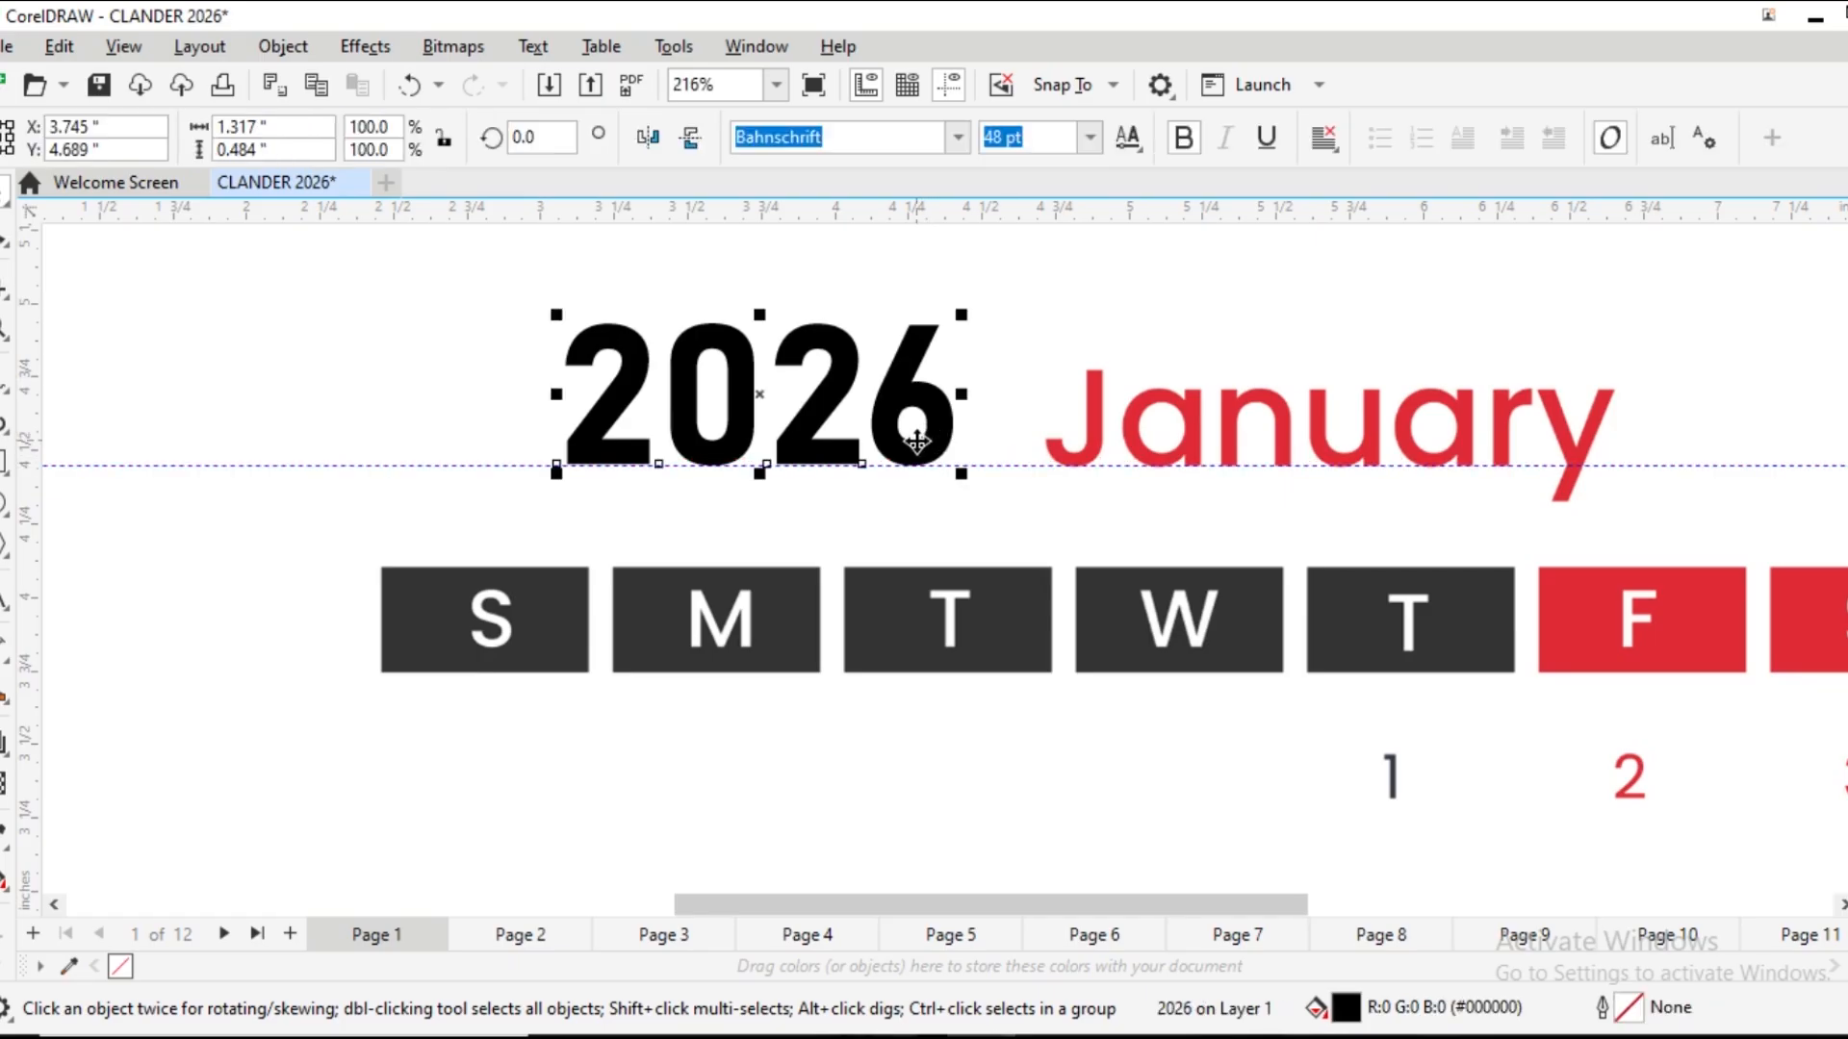
left_click(181, 674)
scroll(494, 359, "down", 5)
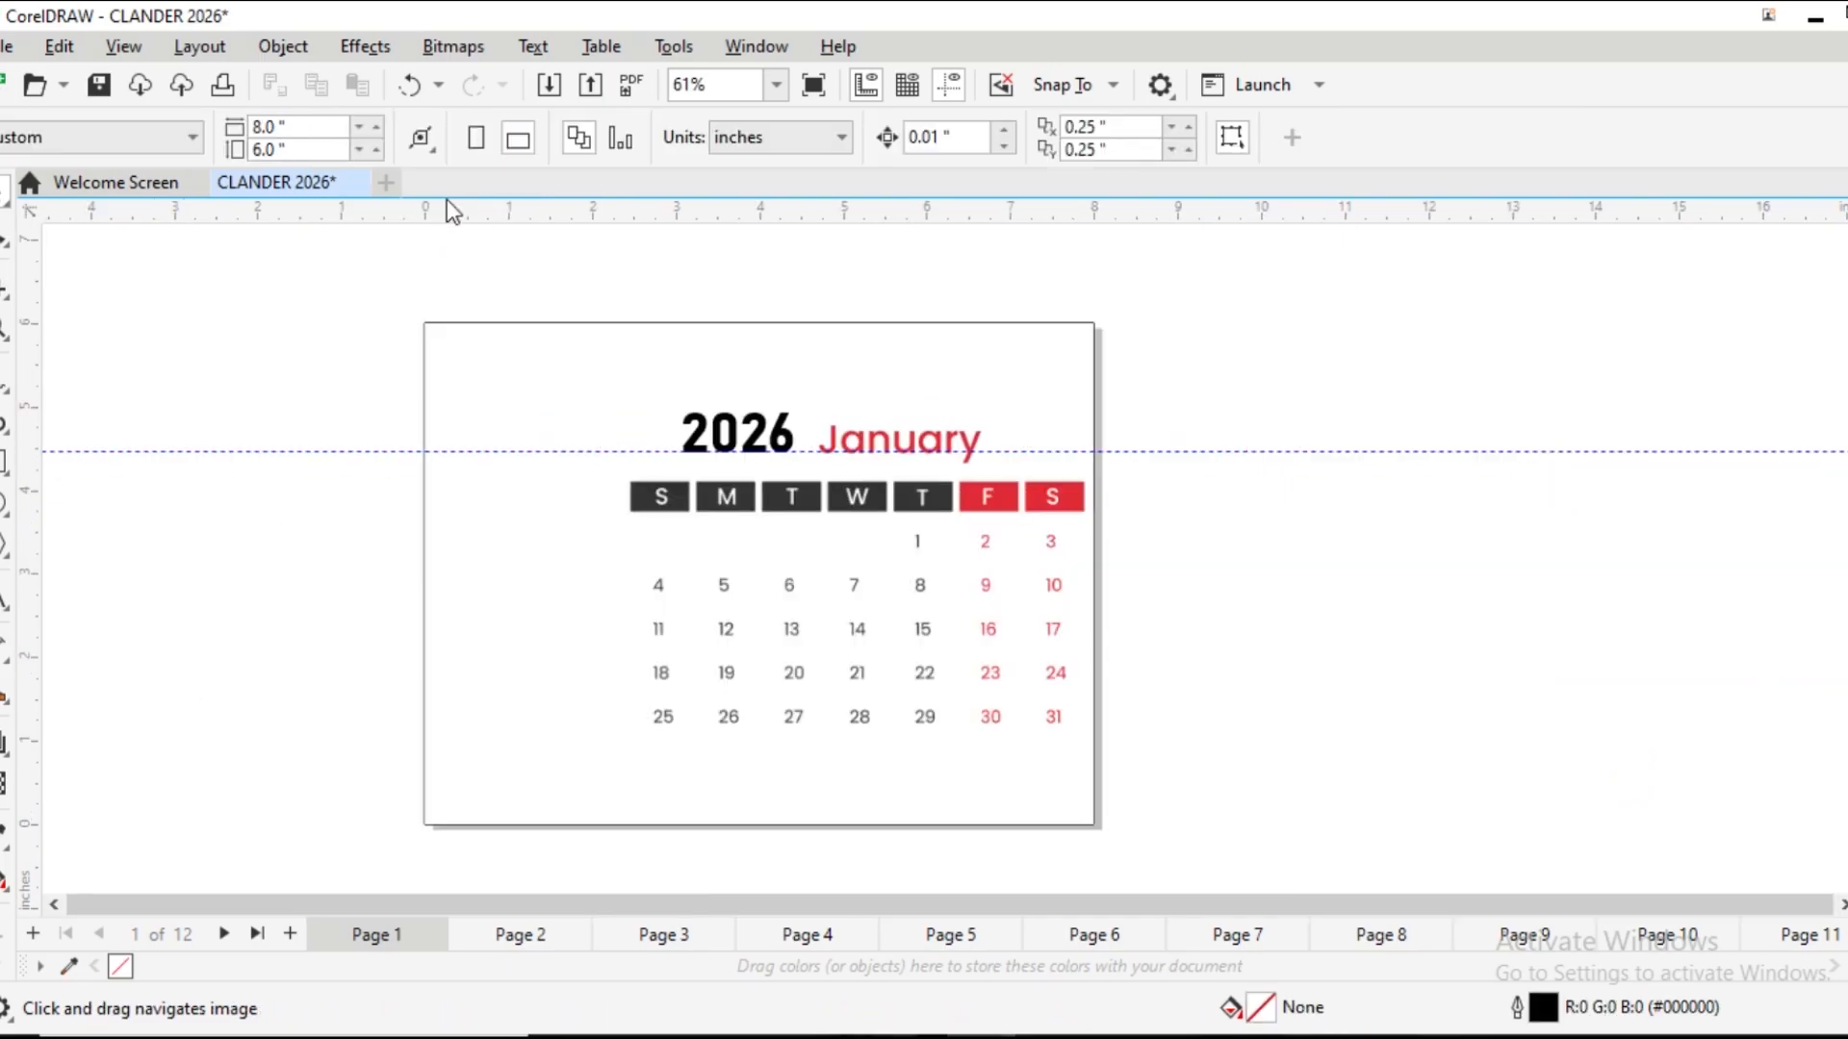
Try moving the 2026 text up towards the page's upper edge, and restore it beside the January heading
left_click(759, 429)
left_click_drag(747, 394, 755, 363)
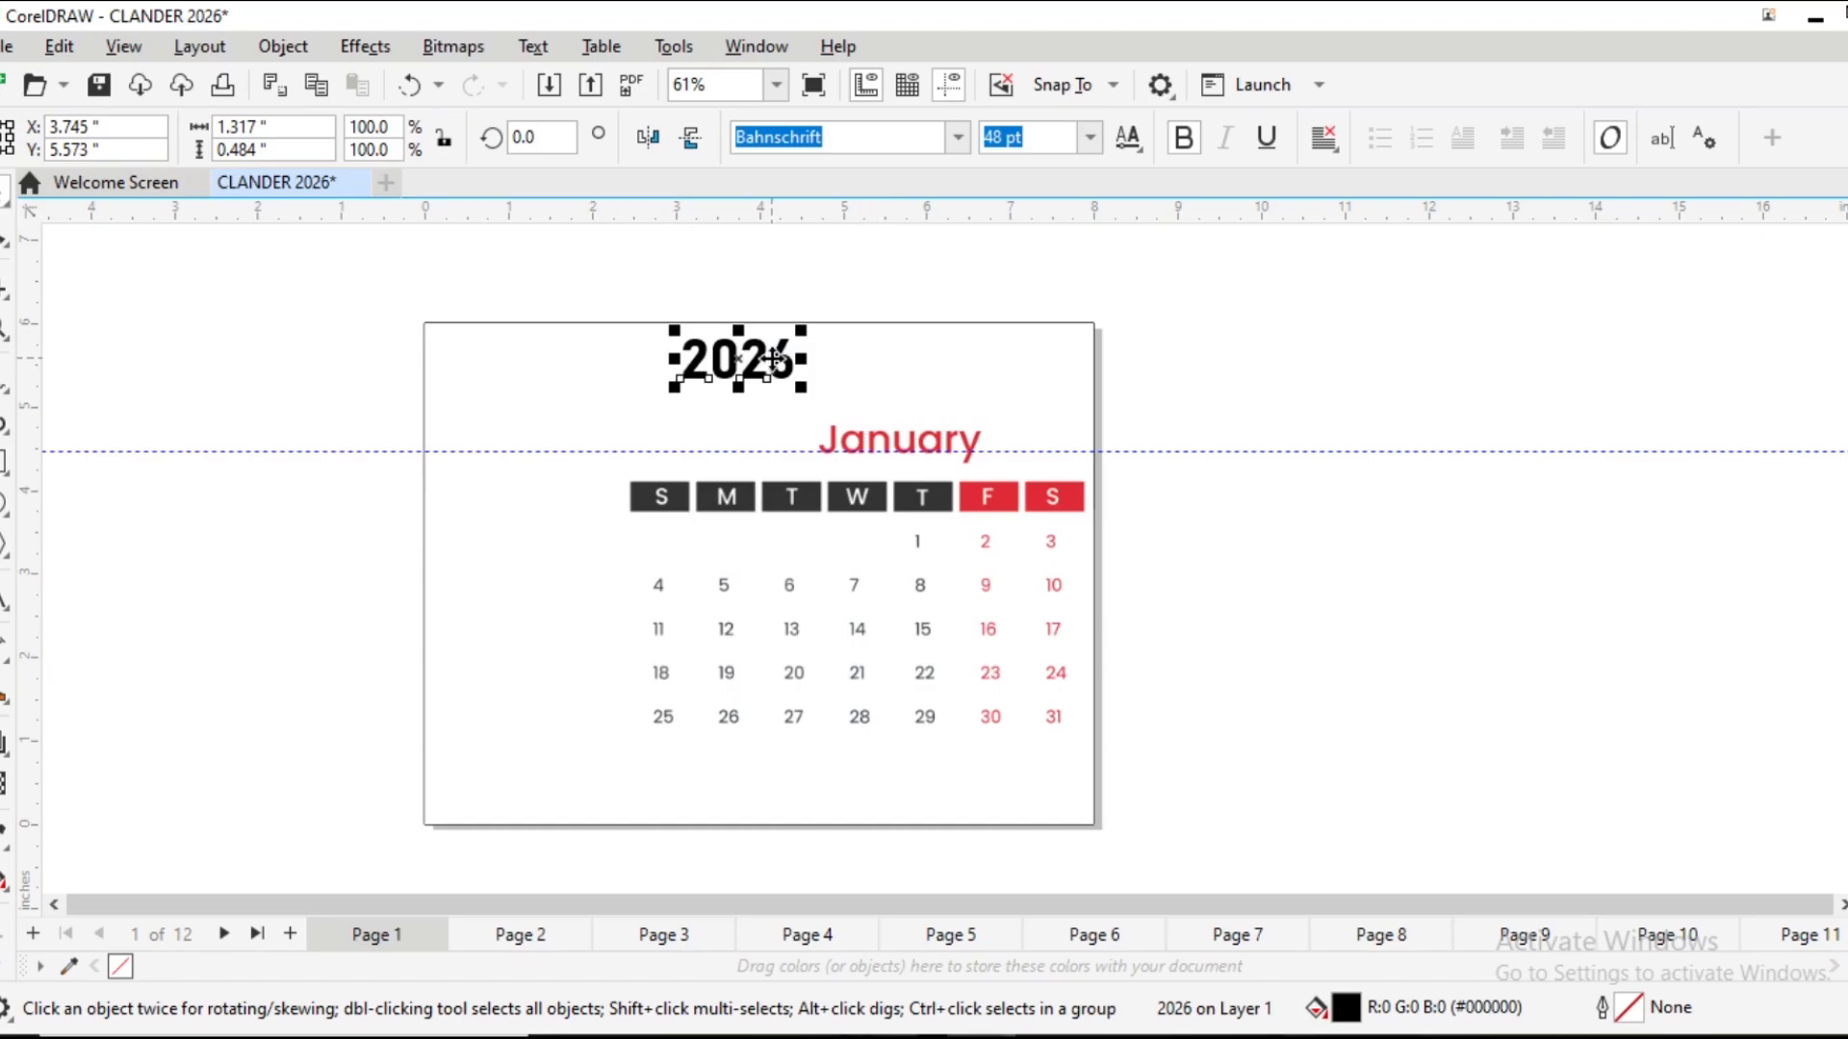
left_click_drag(773, 359, 773, 432)
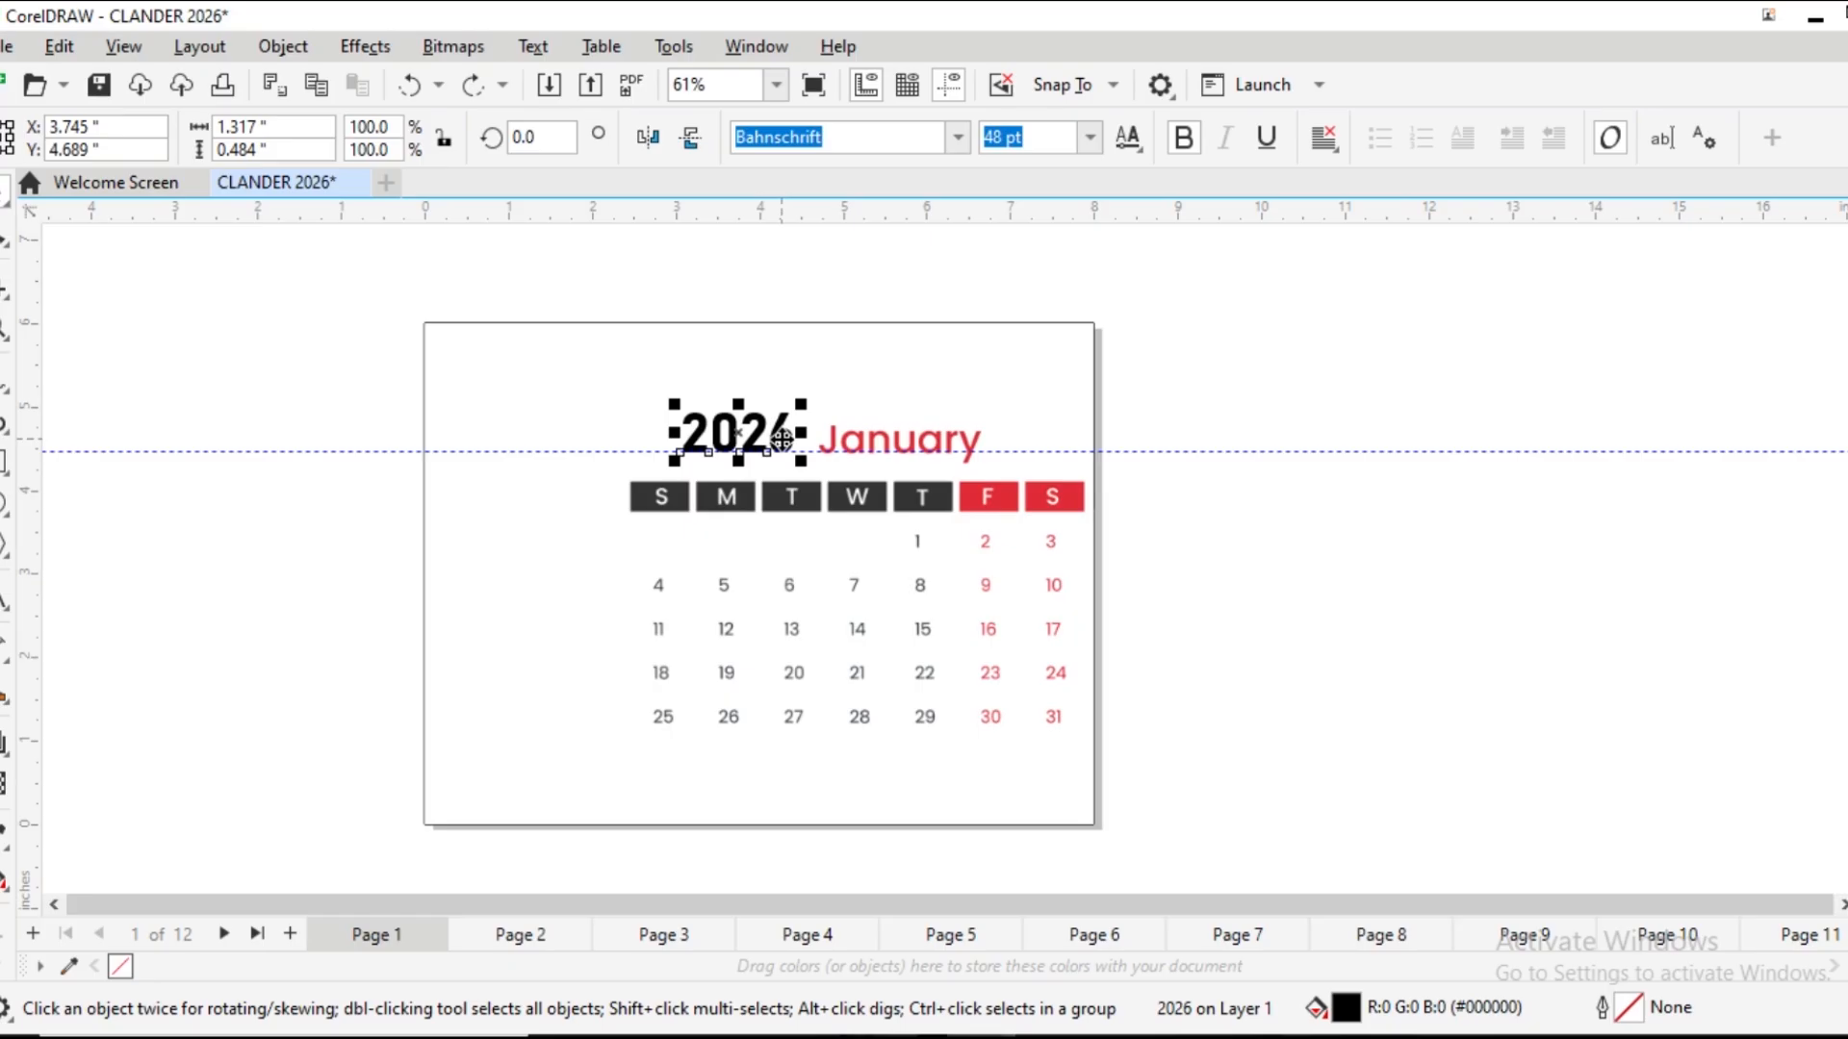
left_click_drag(781, 439, 783, 376)
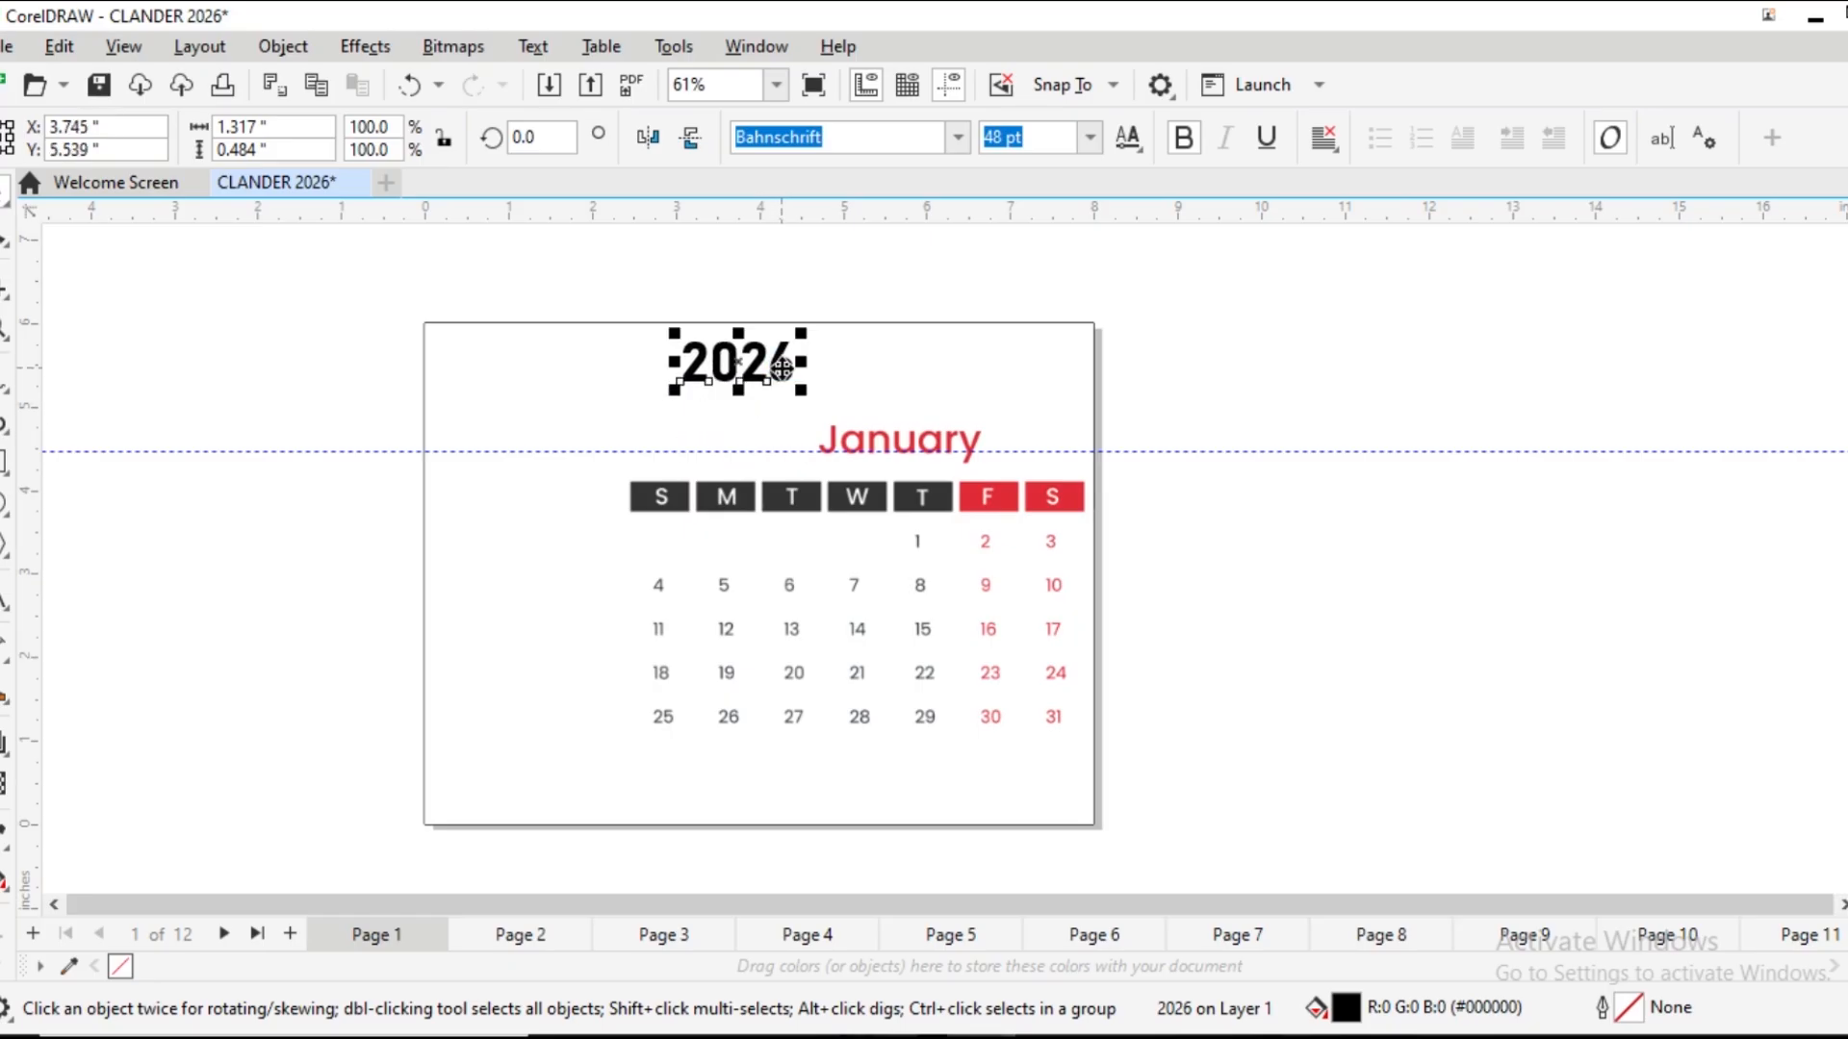
key("ctrl+z")
left_click(695, 284)
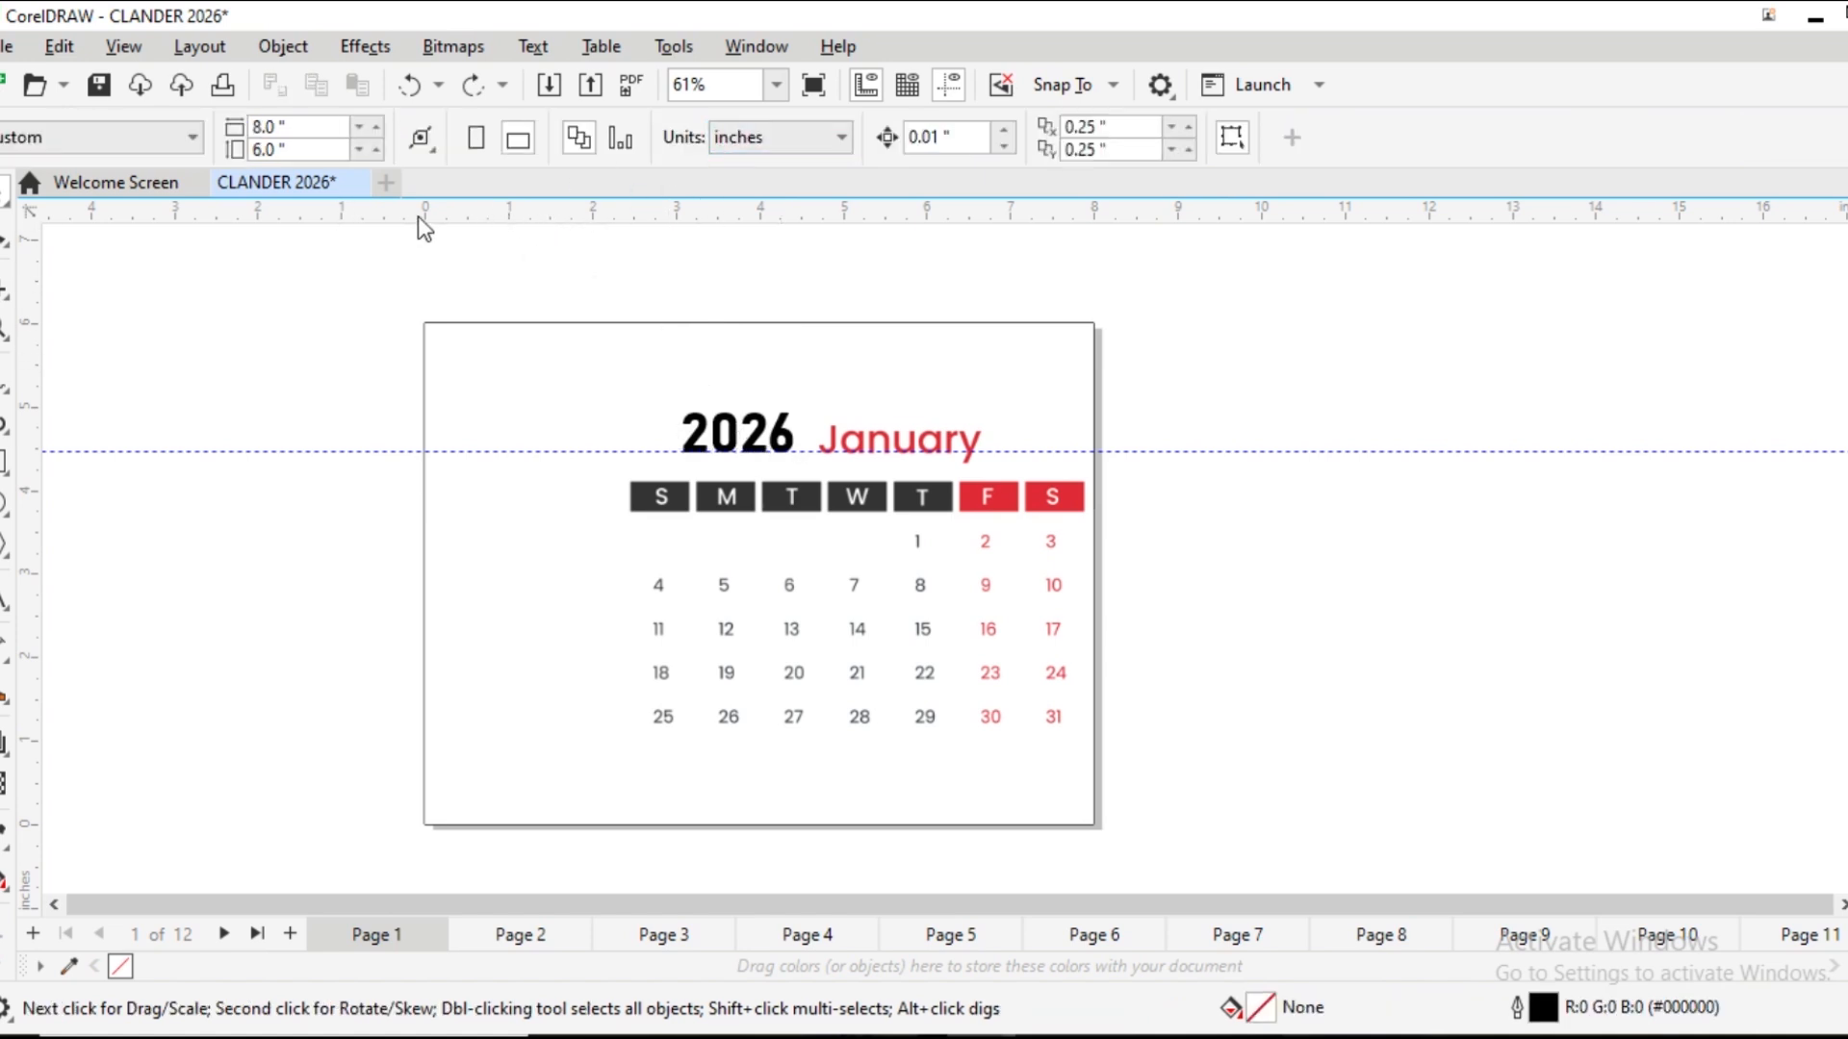
Hide the rulers and show them again
left_click(123, 50)
left_click(178, 588)
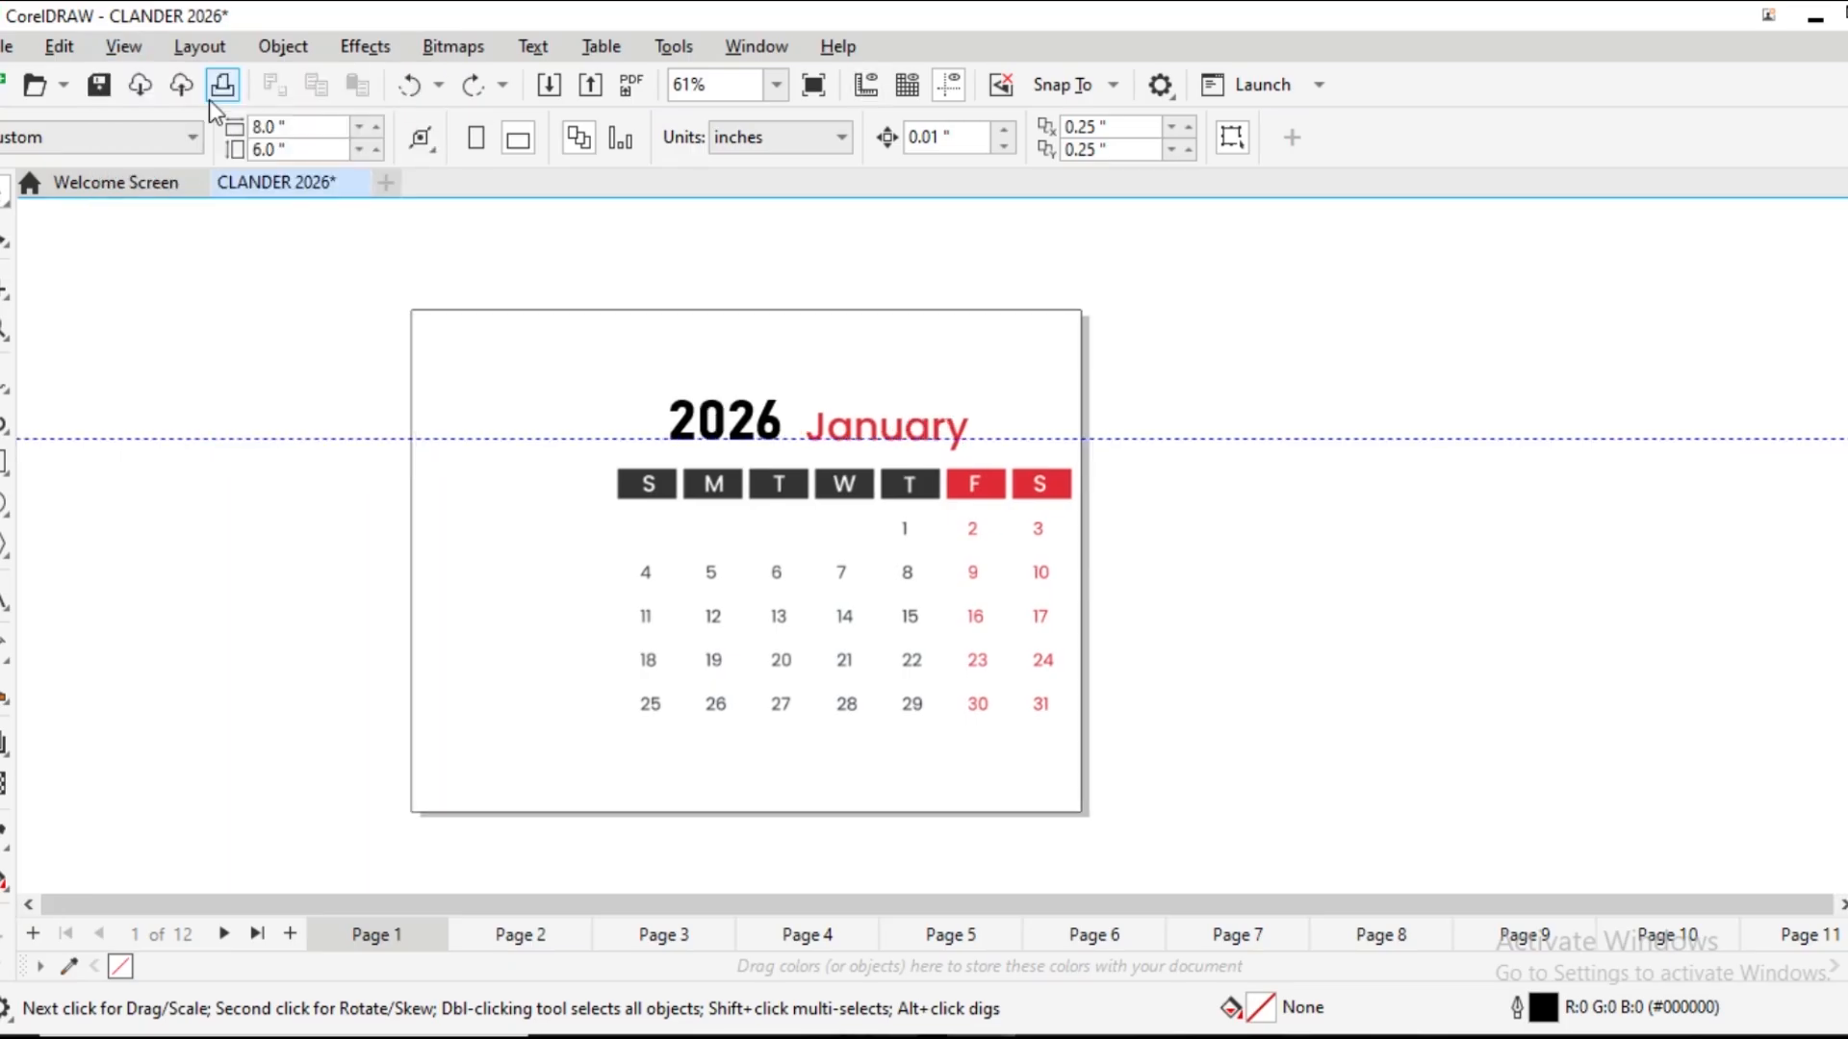
left_click(123, 46)
left_click(160, 590)
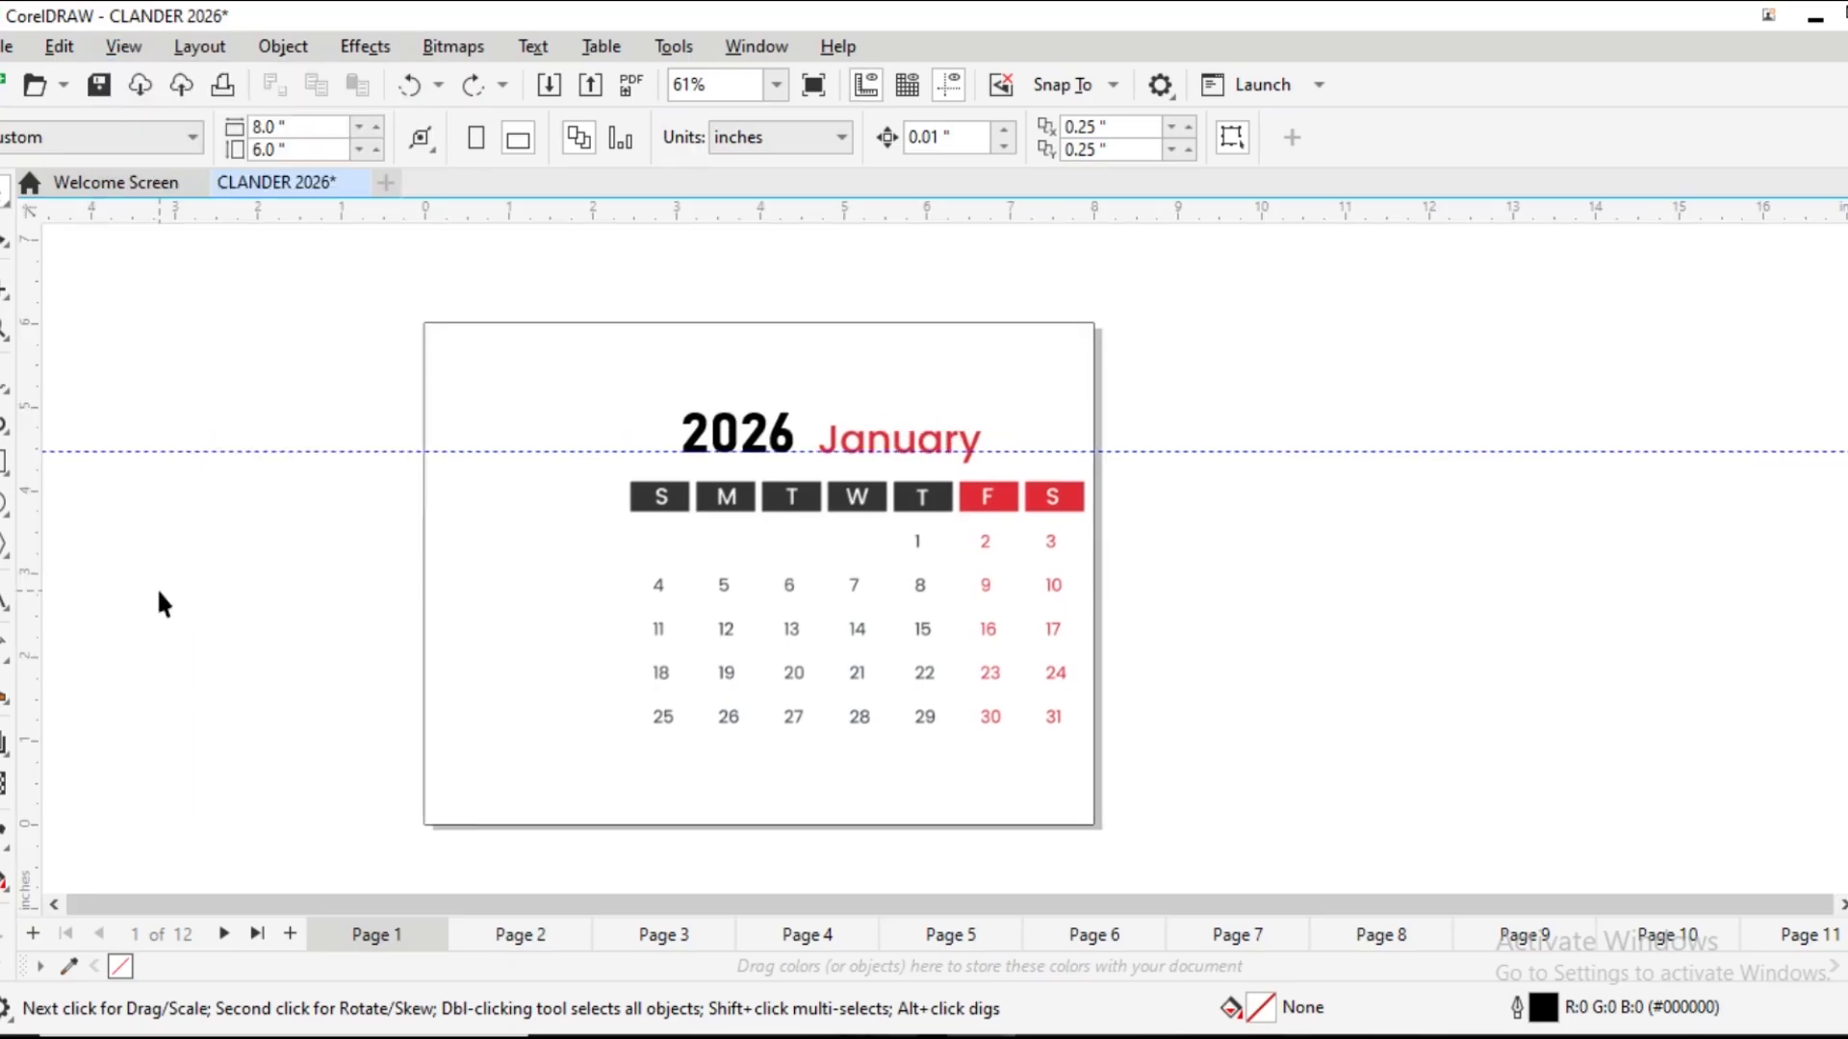
Add a second horizontal guideline above the headings and set its vertical position to 5 inches
left_click_drag(500, 213, 504, 379)
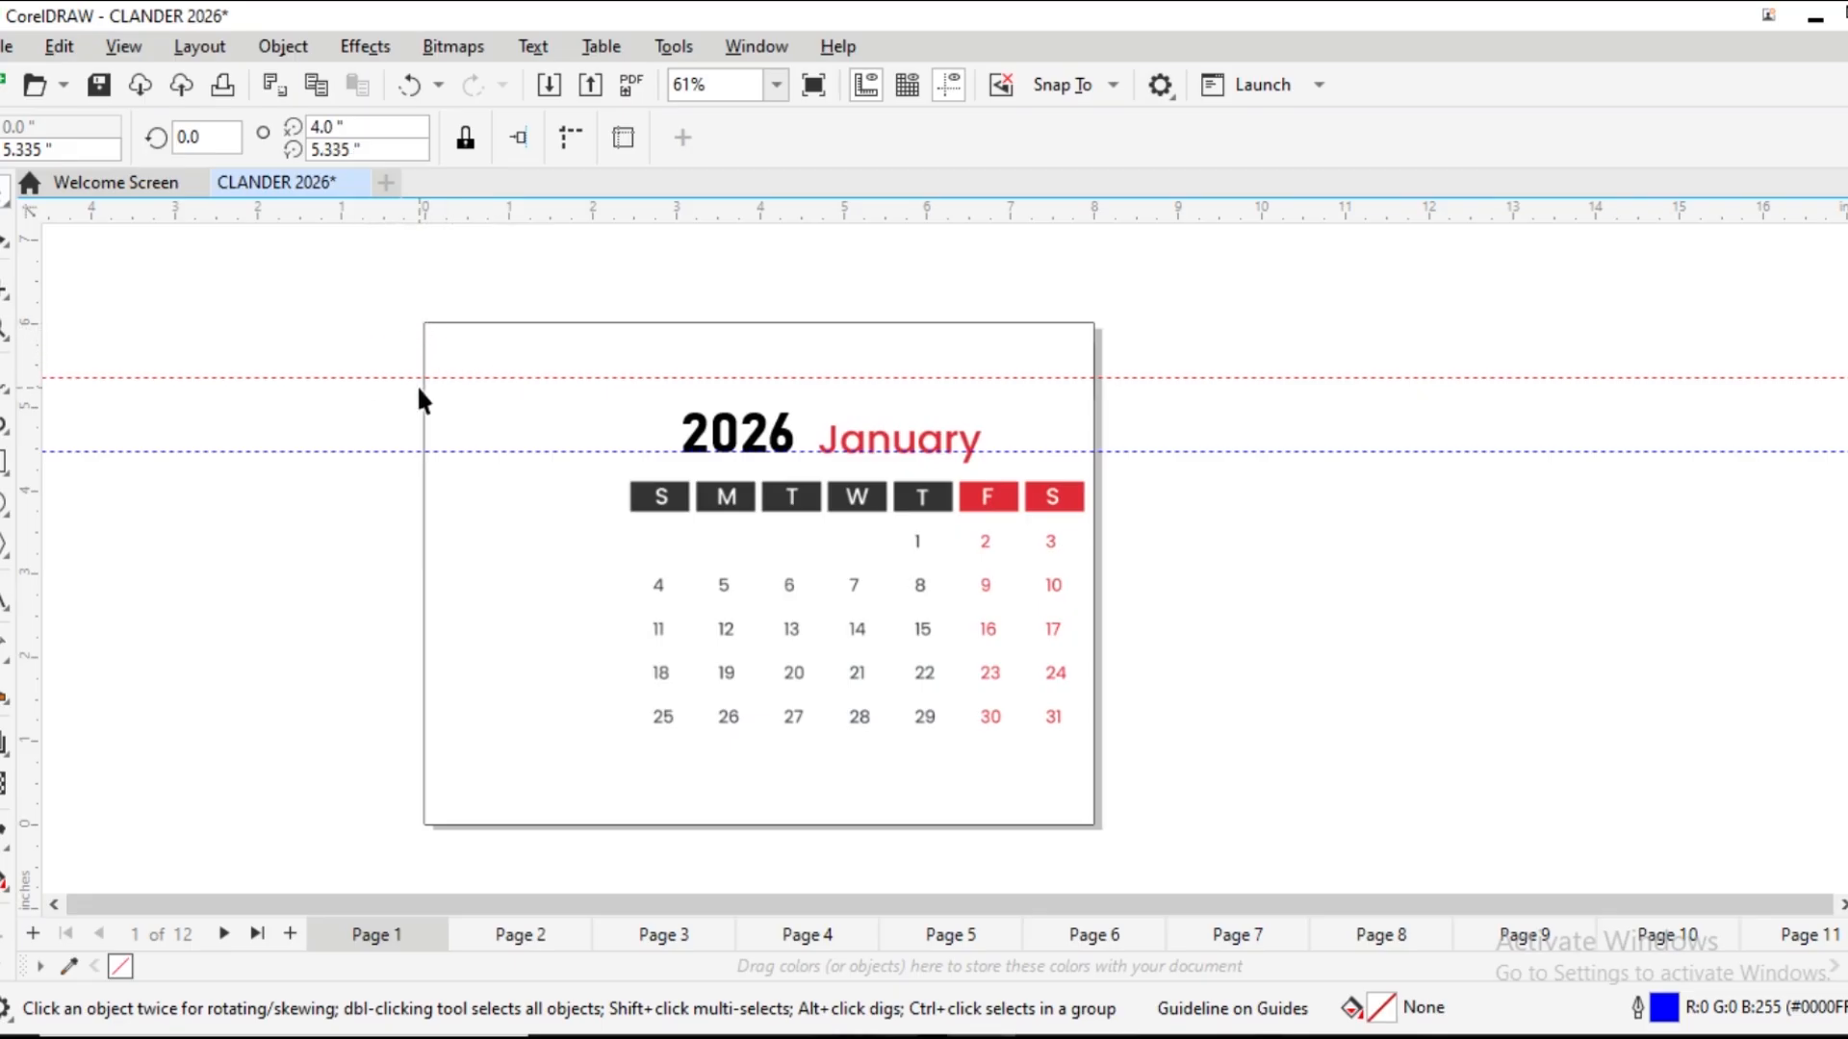
left_click(497, 602)
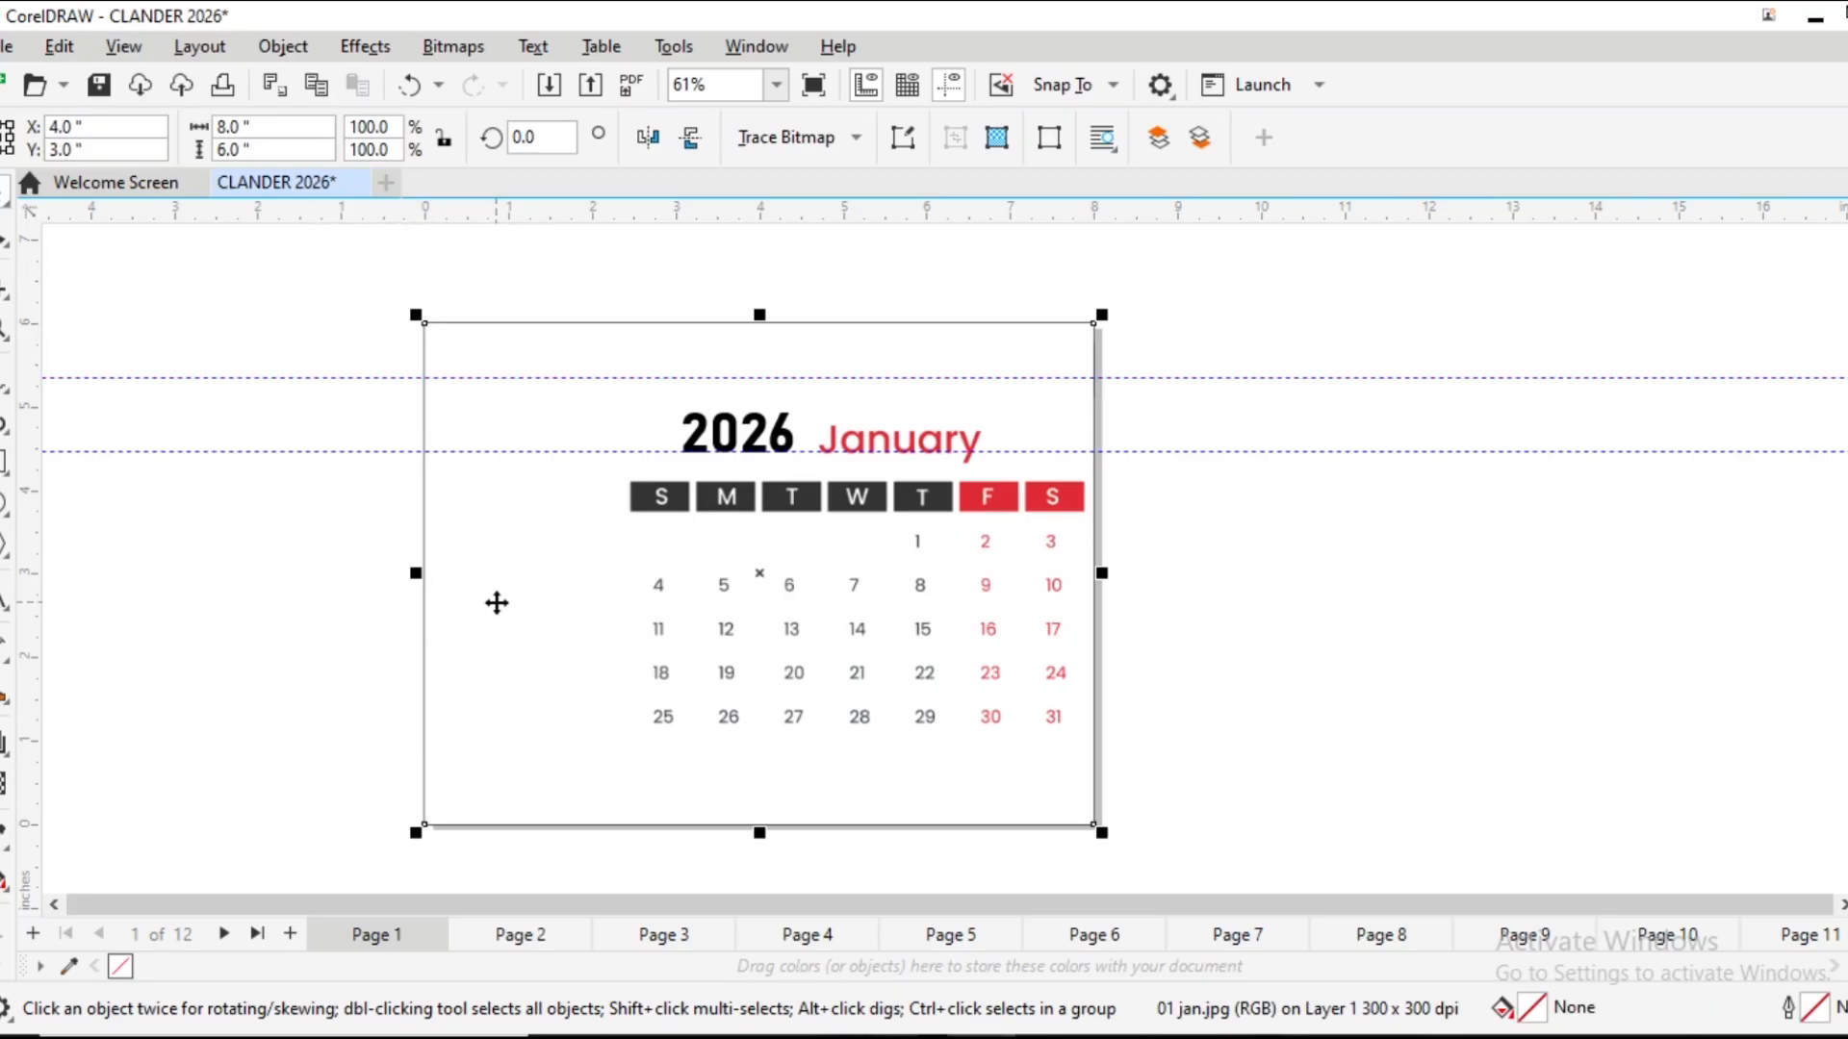
left_click(355, 330)
left_click(387, 378)
left_click_drag(385, 369, 385, 366)
left_click_drag(96, 149, 2, 149)
type("5")
key("Return")
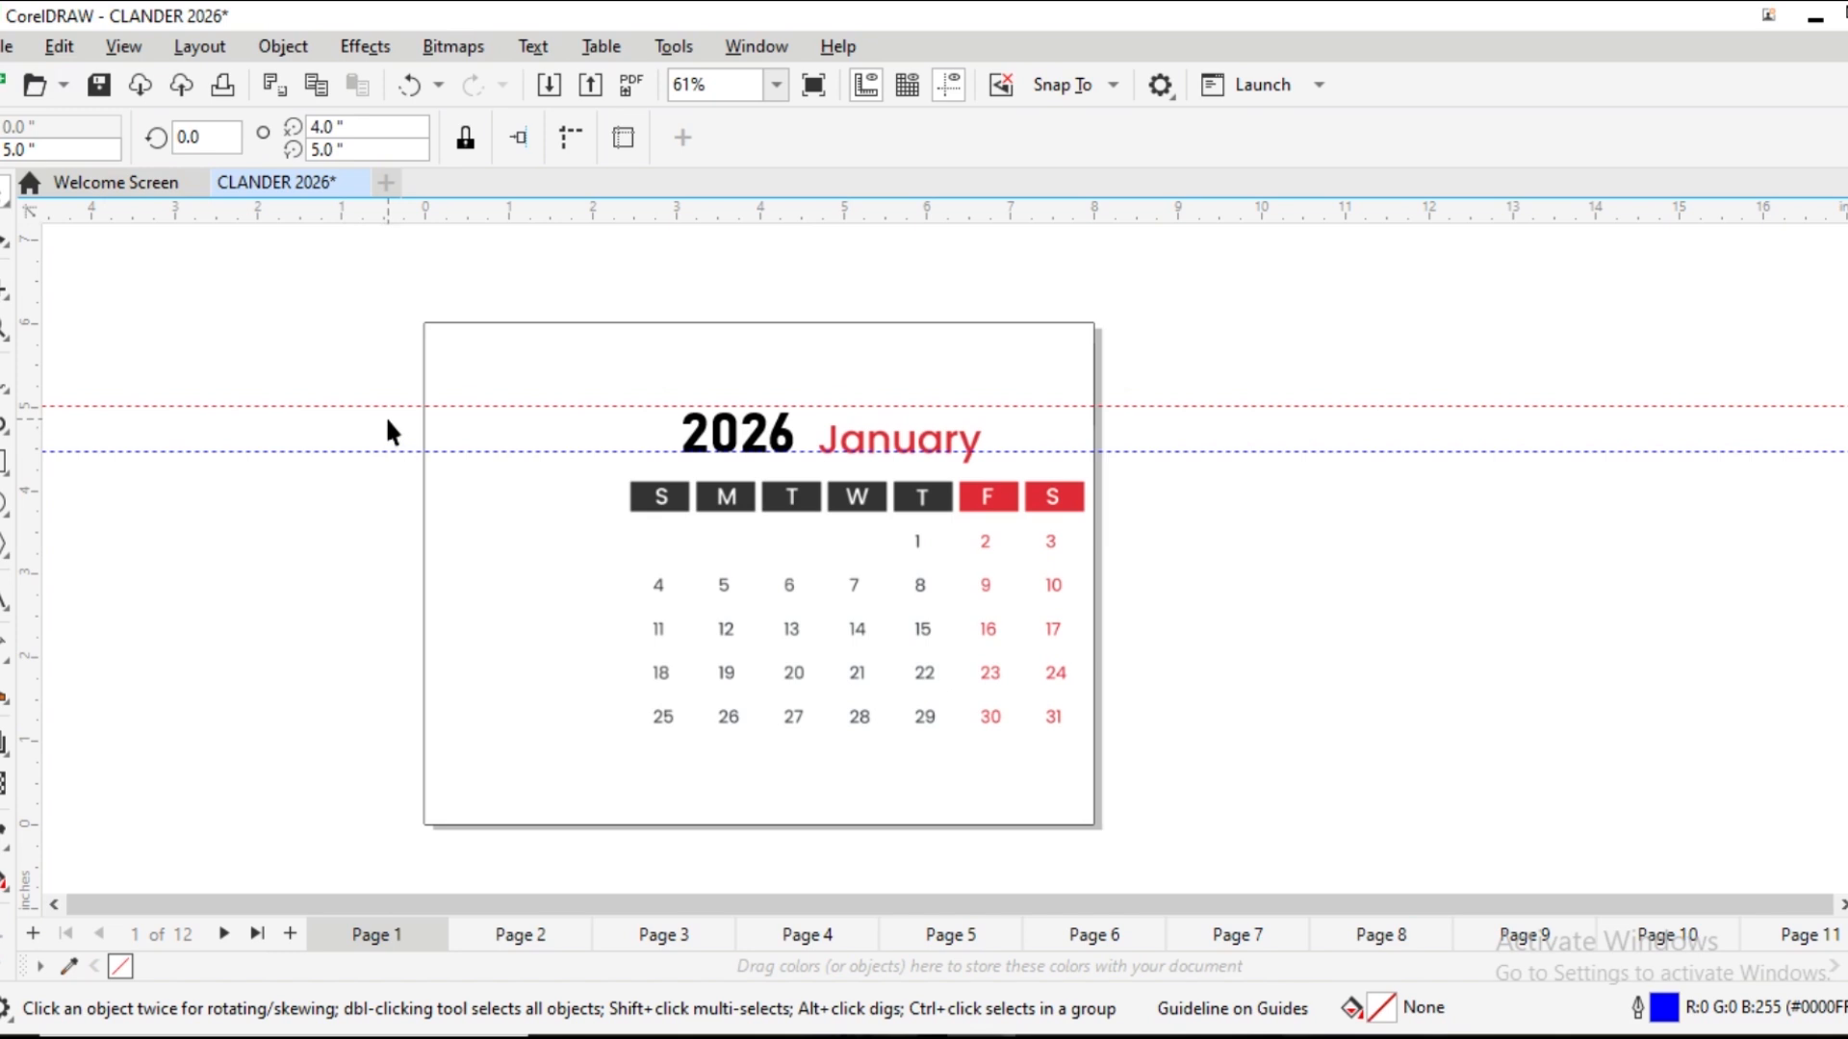
Move the upper guideline higher above the headings and set its vertical position to 5.3 inches
left_click_drag(422, 408, 411, 381)
left_click(70, 149)
left_click_drag(69, 149, 2, 149)
type("5.3")
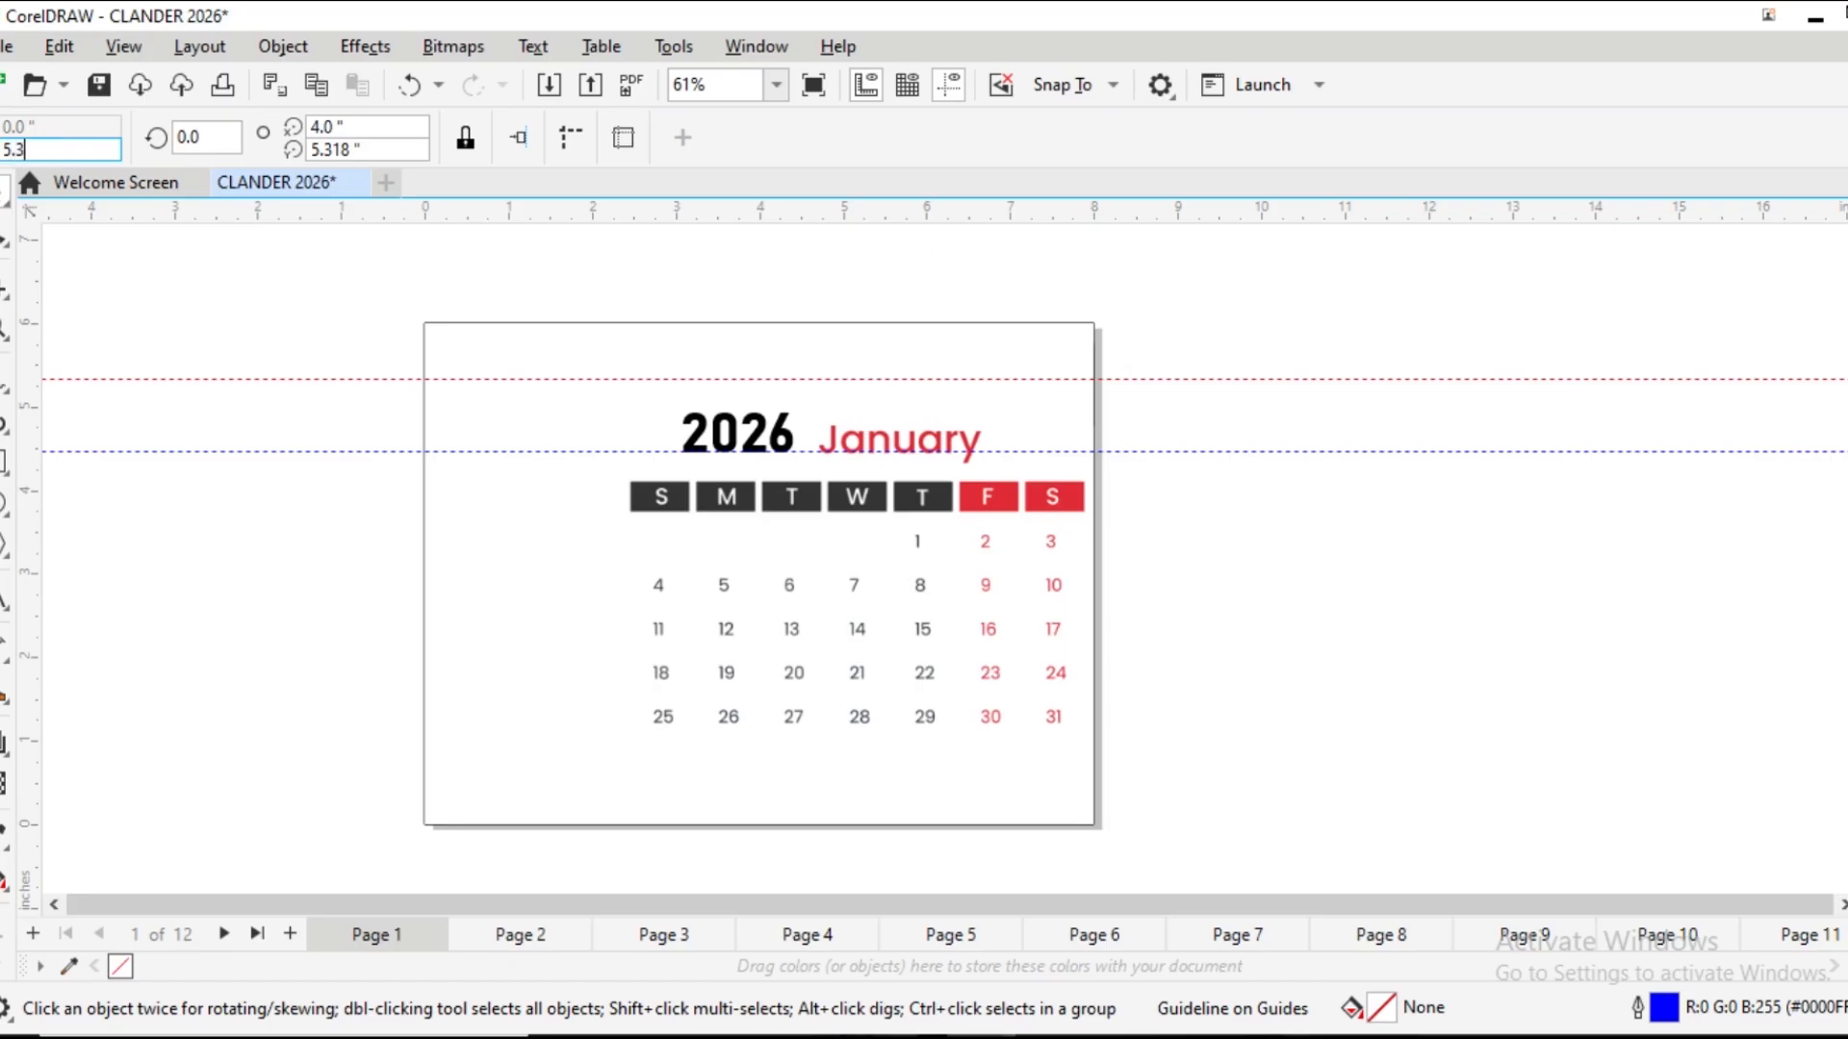
key("Return")
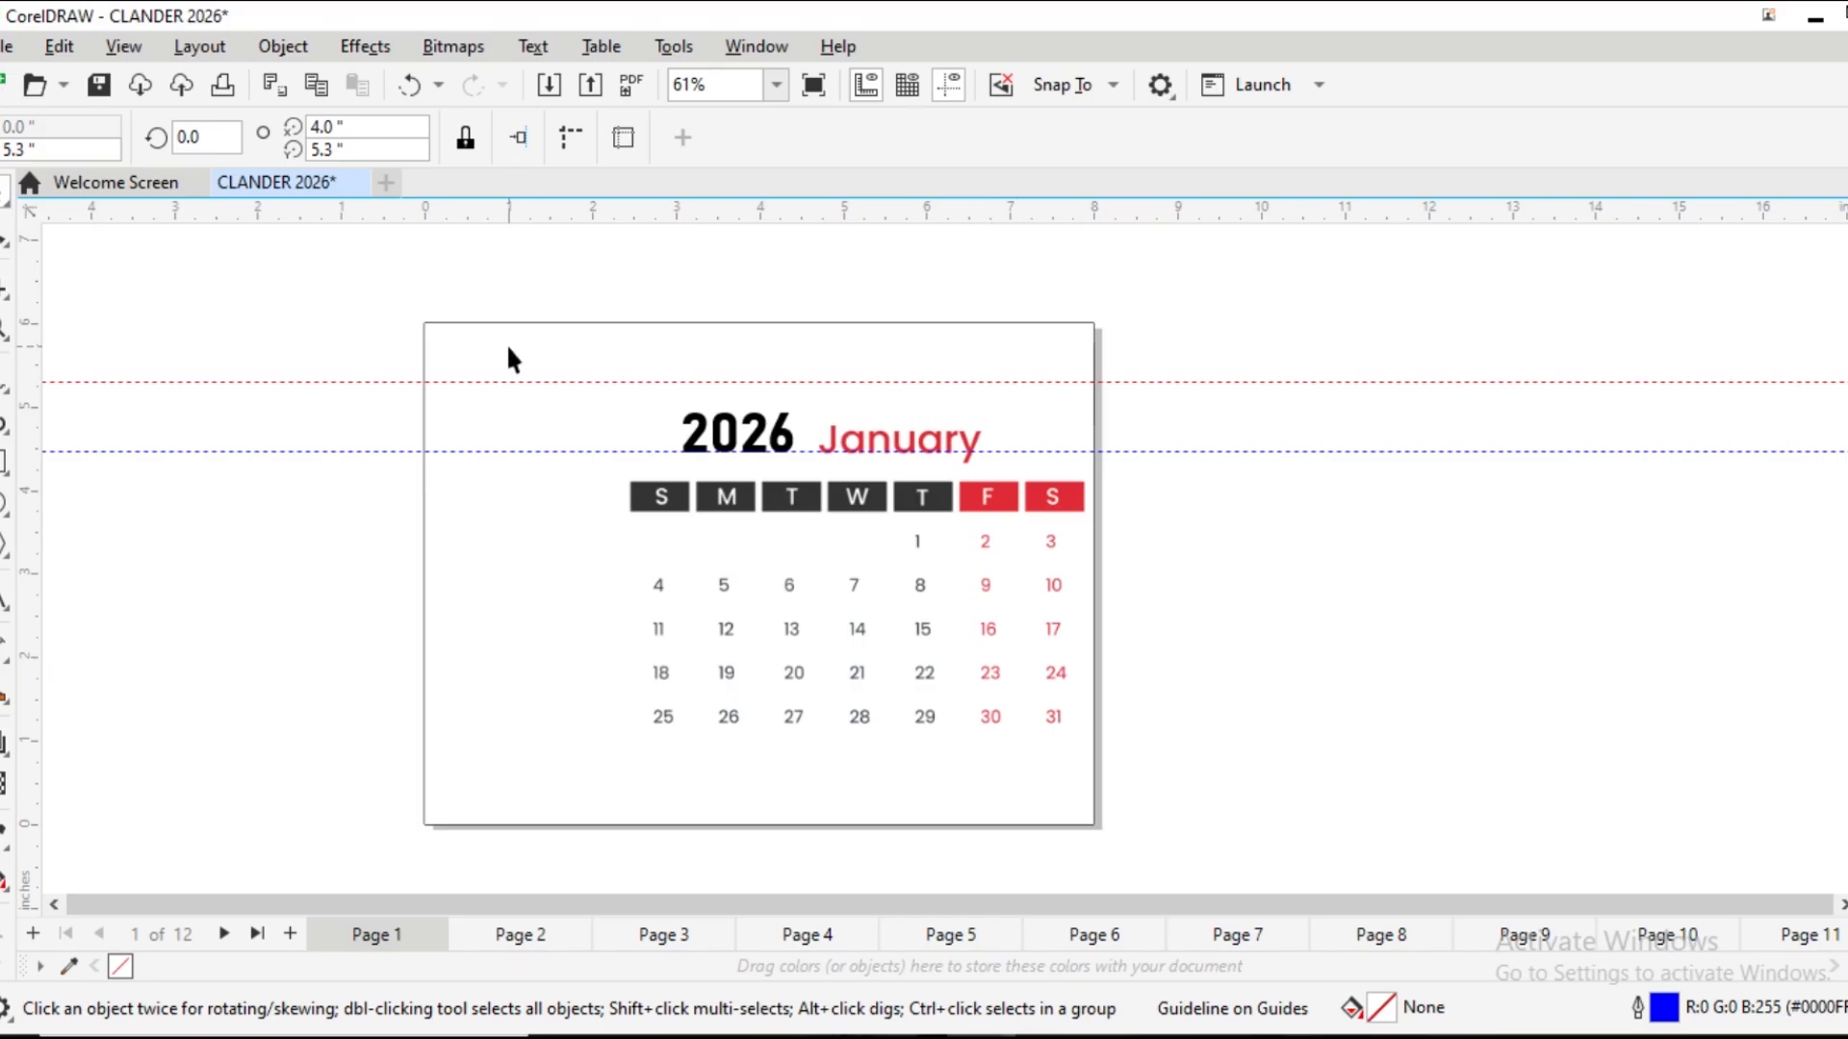
Draw a rectangle about 2.44 by 3.62 inches from the page's left edge at the lower guideline to the calendar grid's left side
key("h")
left_click_drag(529, 372, 610, 363)
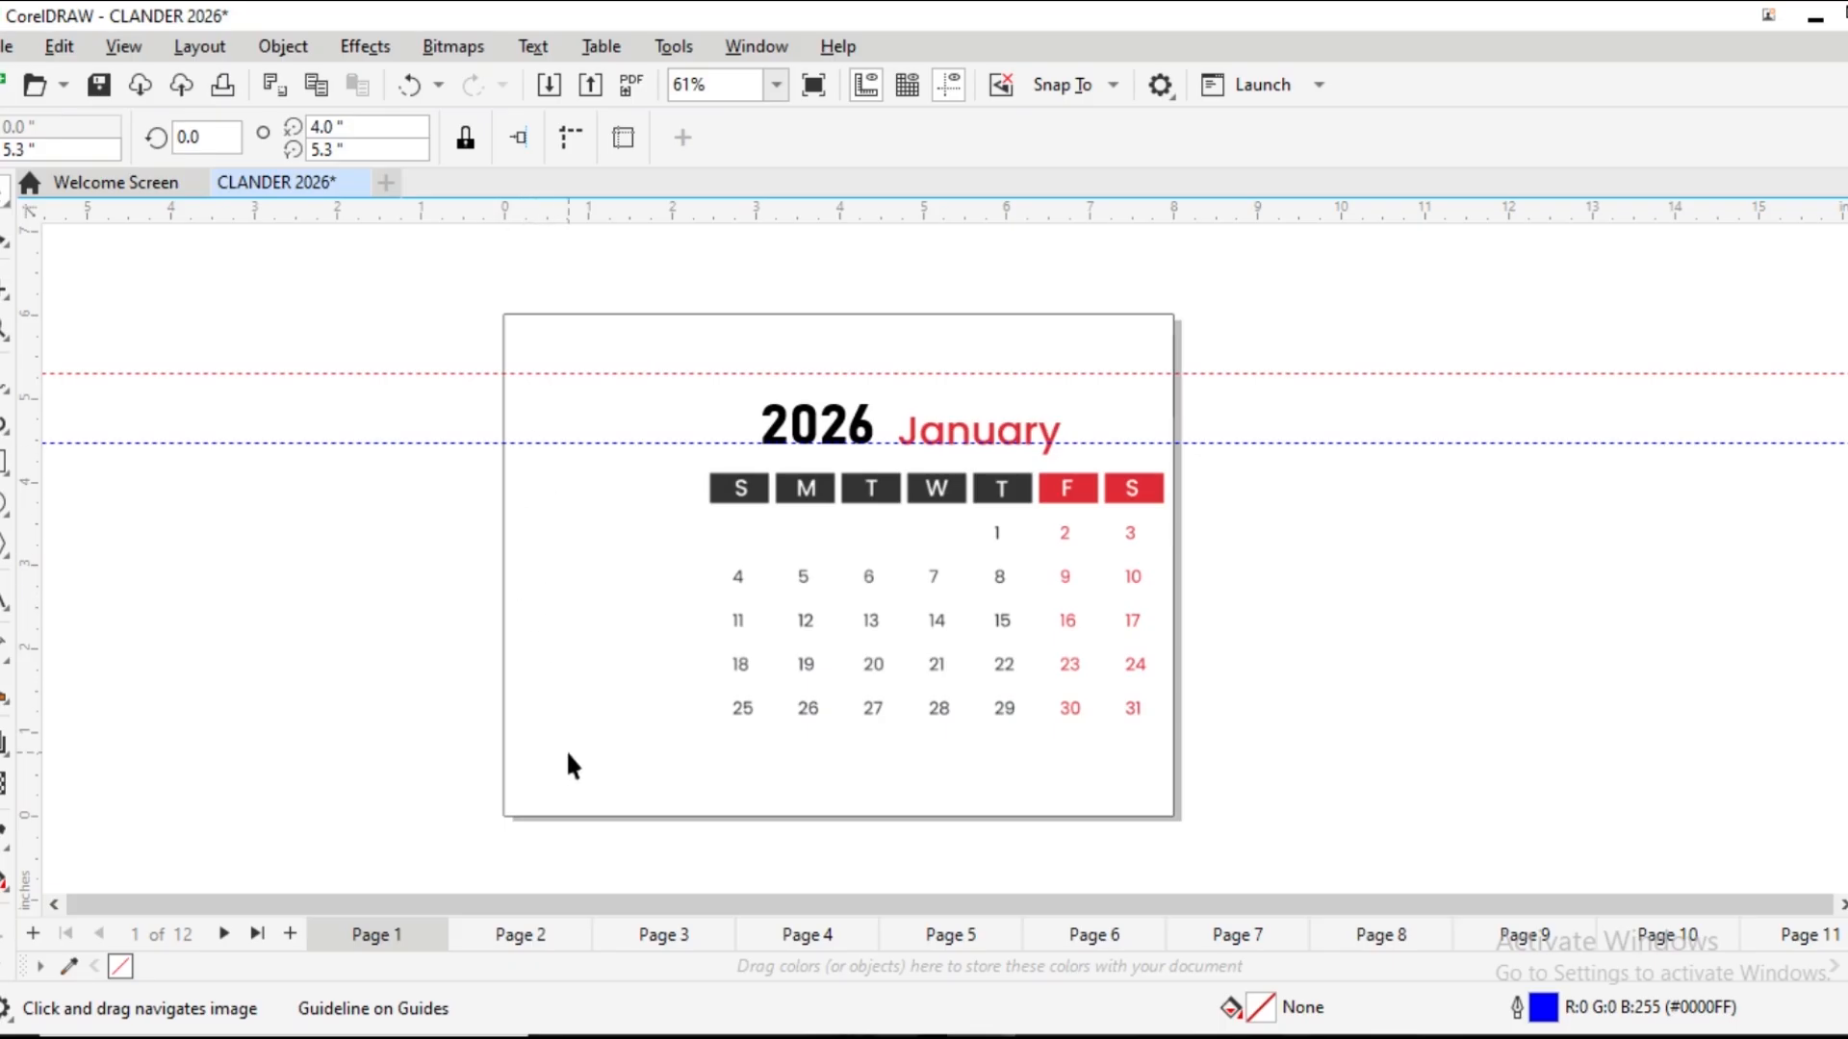
left_click(4, 465)
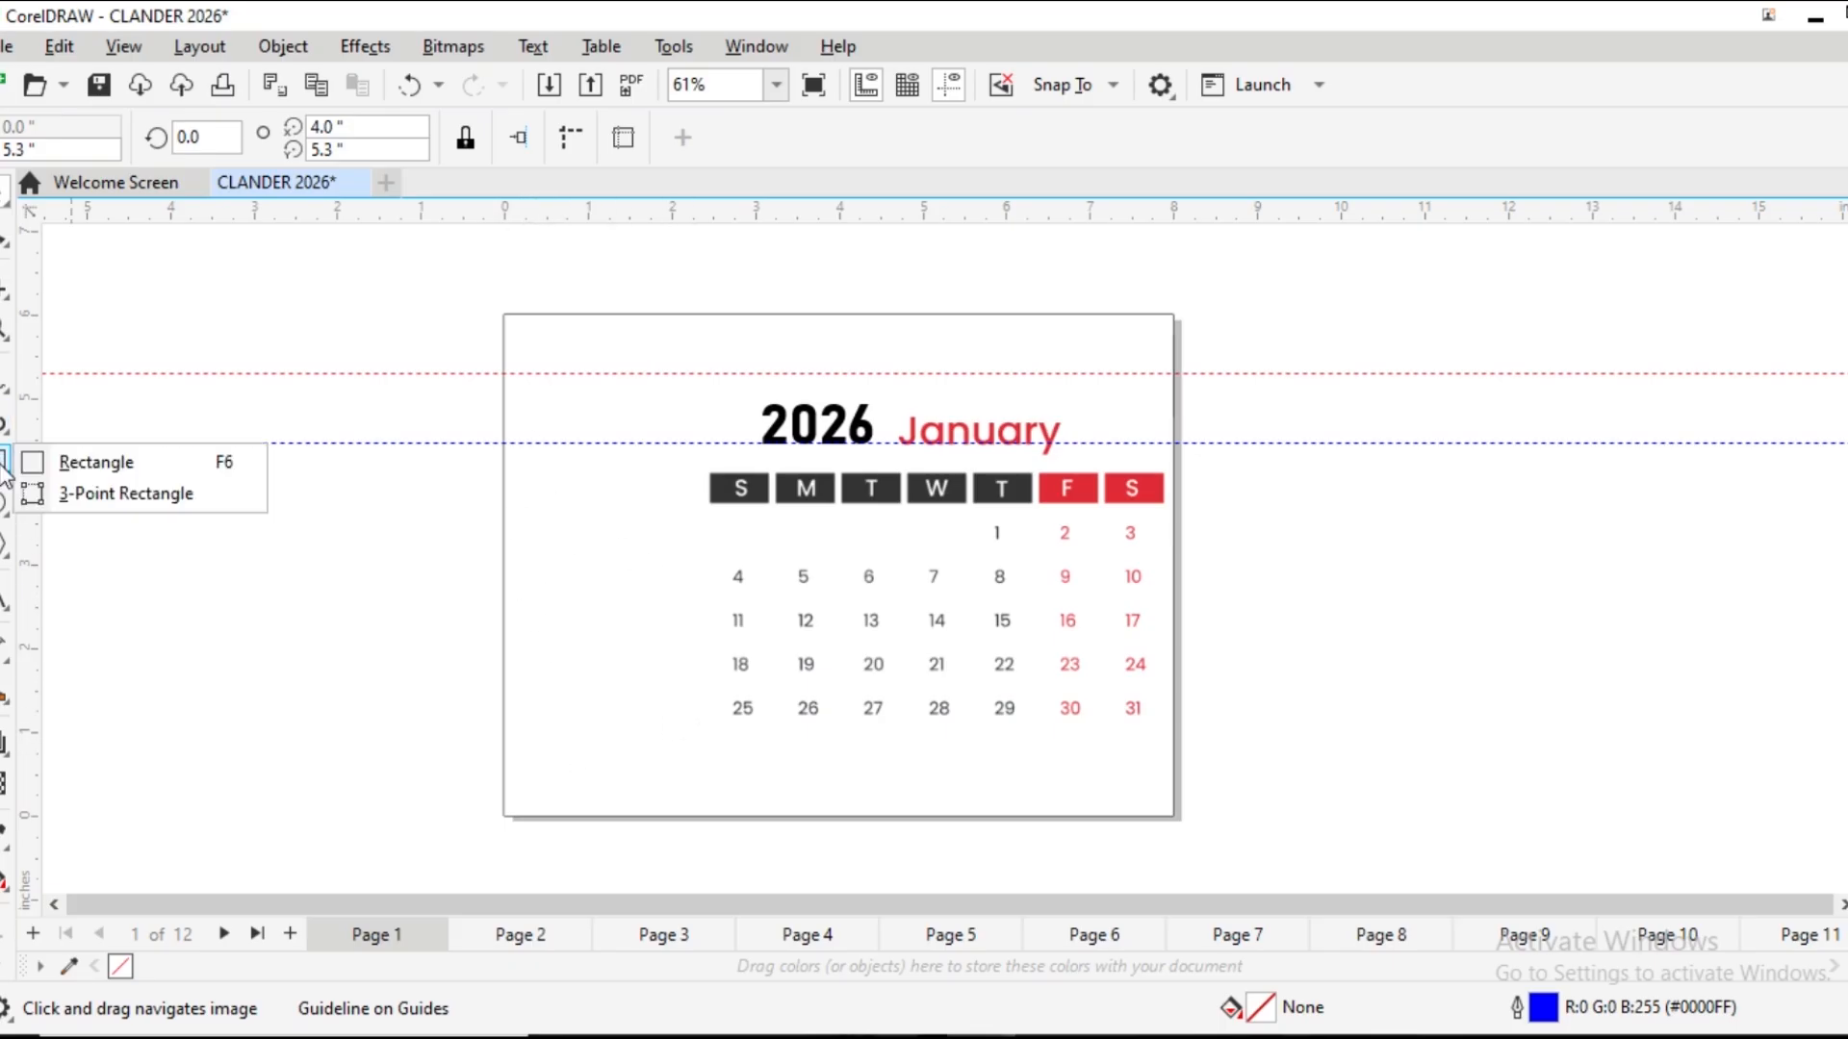
left_click(111, 463)
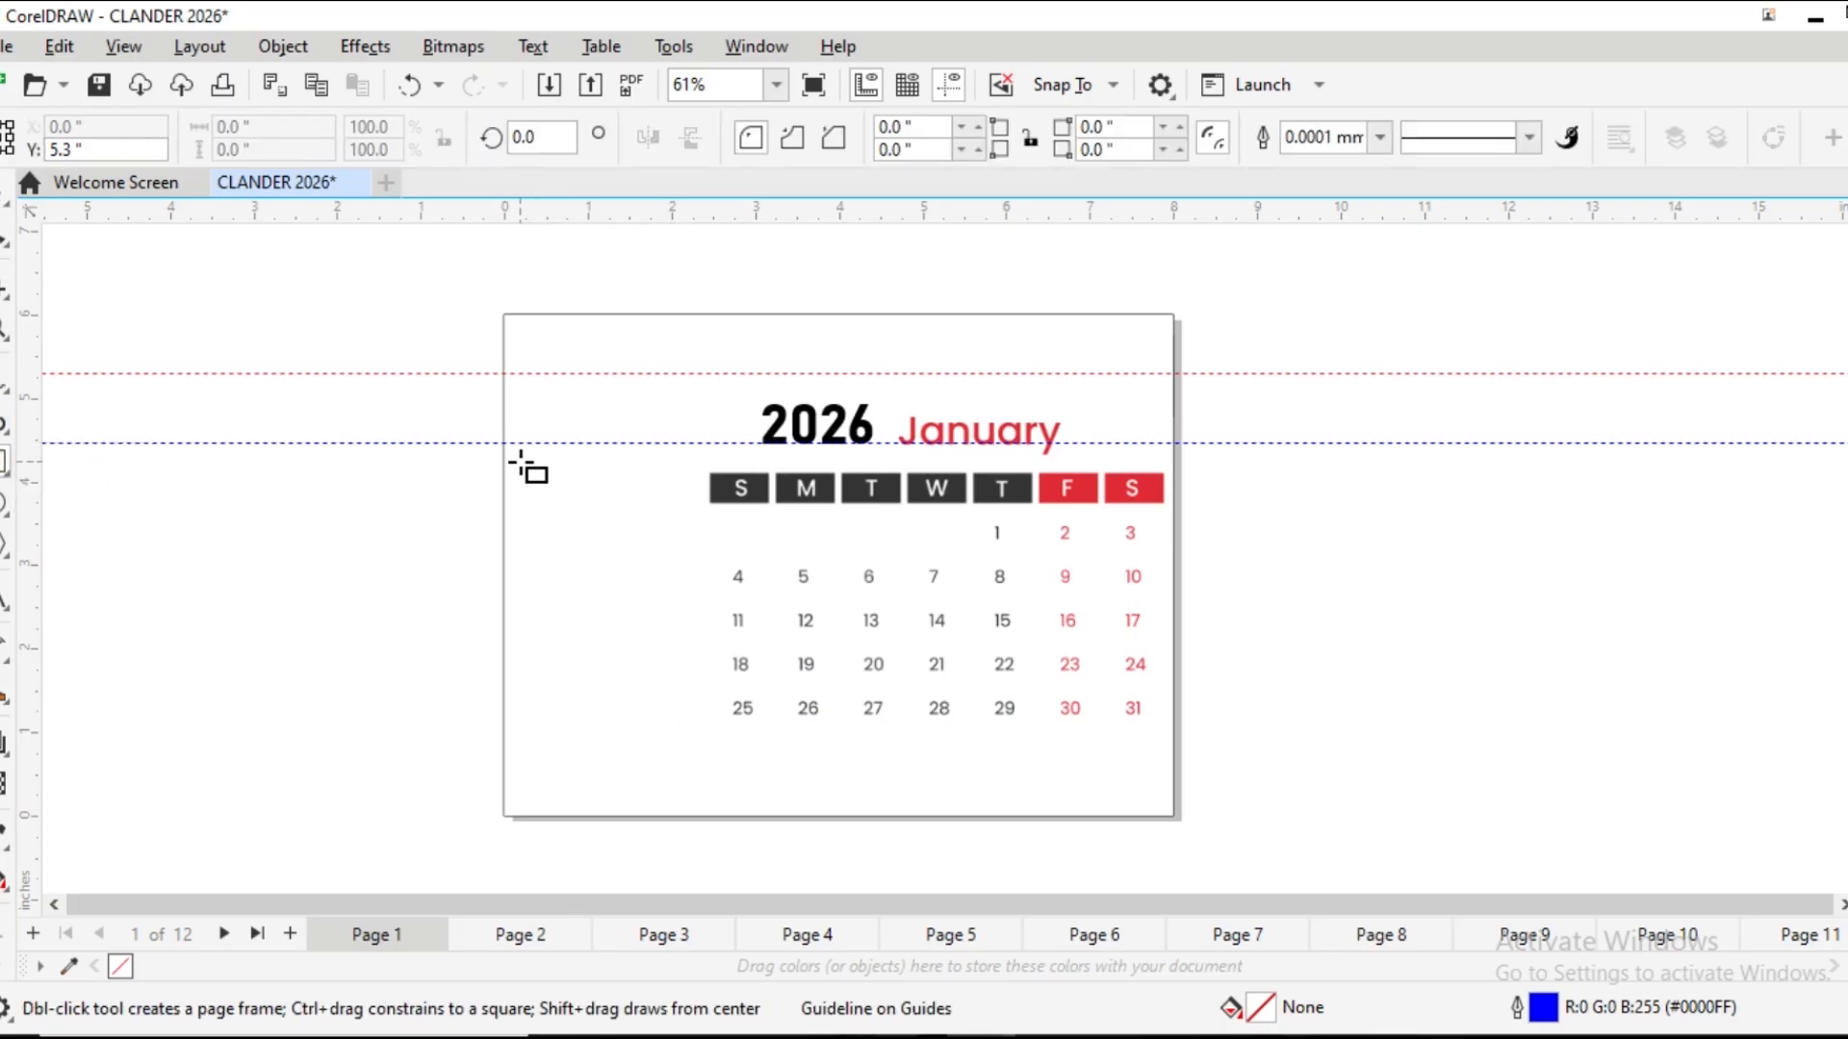
left_click_drag(505, 445, 707, 744)
left_click_drag(709, 744, 709, 747)
Round the rectangle's upper-right corner by about 0.51 inches and its lower-left corner by about 0.35 inches with the Shape tool
left_click(7, 245)
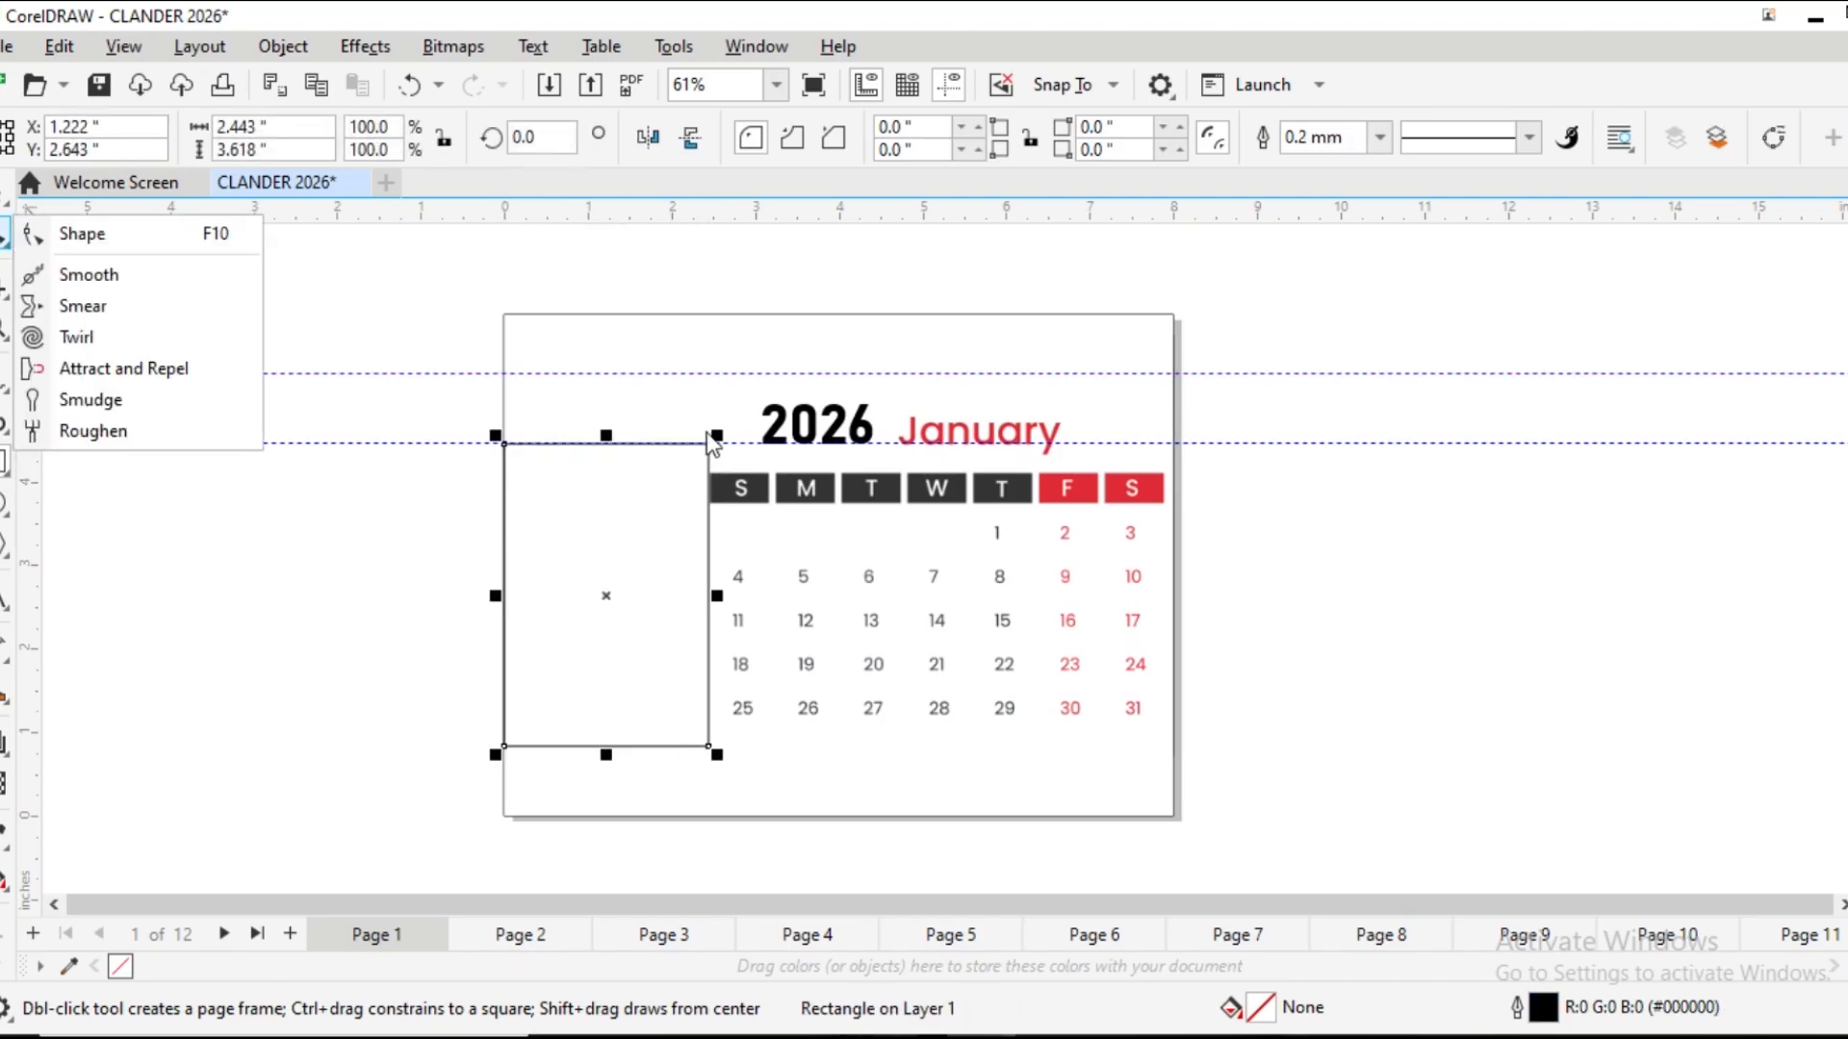
left_click(83, 232)
left_click_drag(708, 449, 666, 474)
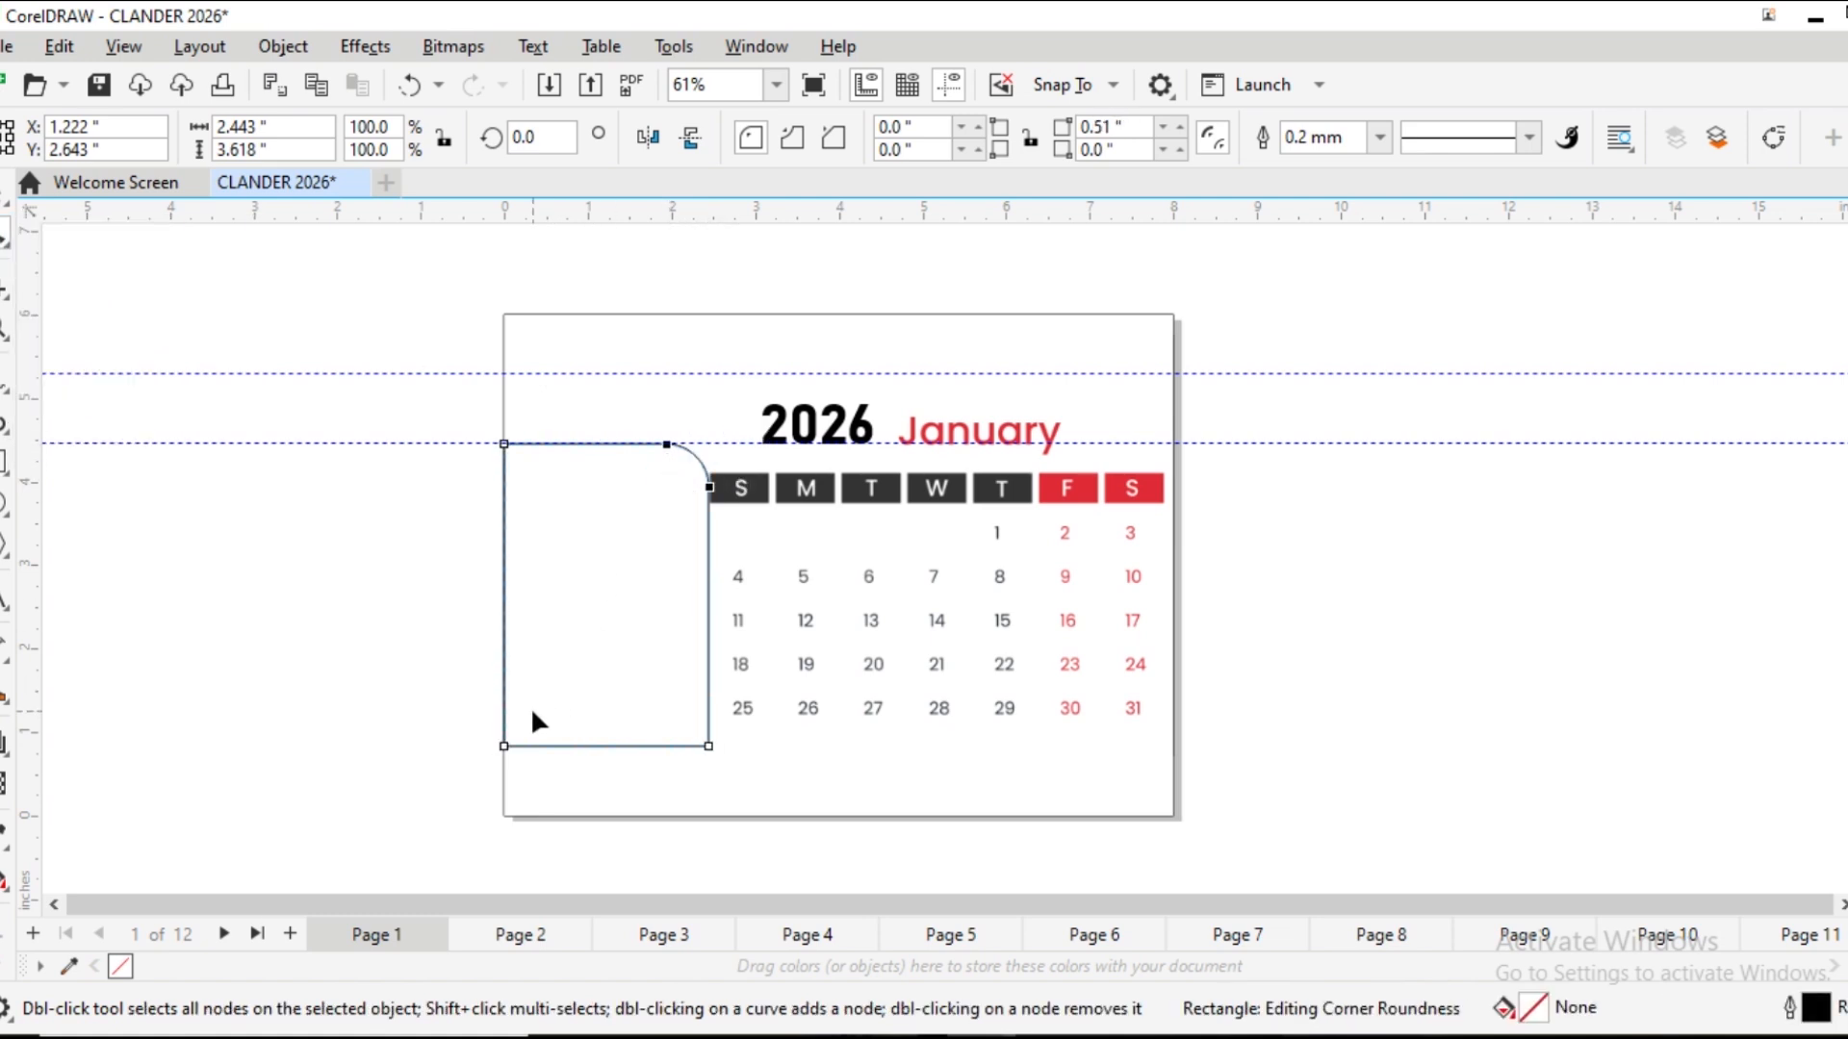
mouse_move(506, 746)
left_mouse_down()
mouse_move(548, 729)
mouse_move(531, 724)
left_mouse_up()
Narrow the rounded rectangle to about 2.28 inches wide, leaving a small gap to the page's left edge and the calendar grid
scroll(645, 529, "up", 3)
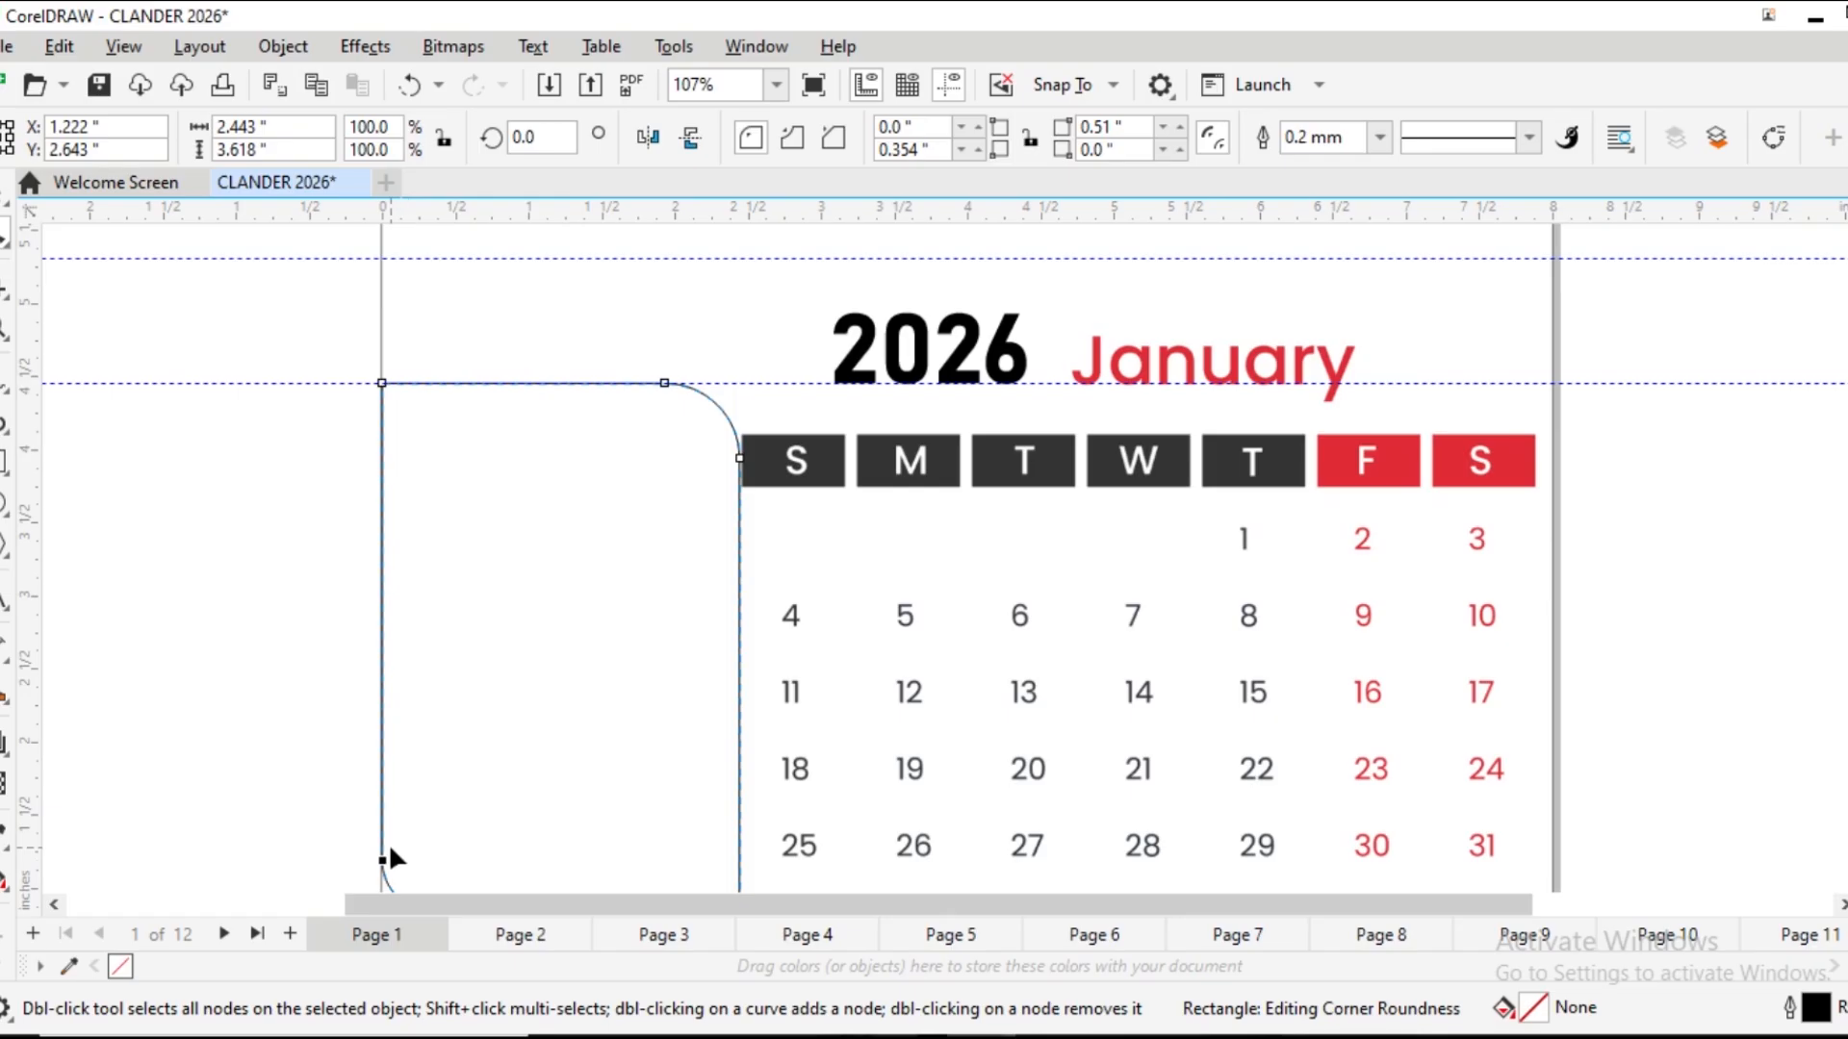
left_click(6, 204)
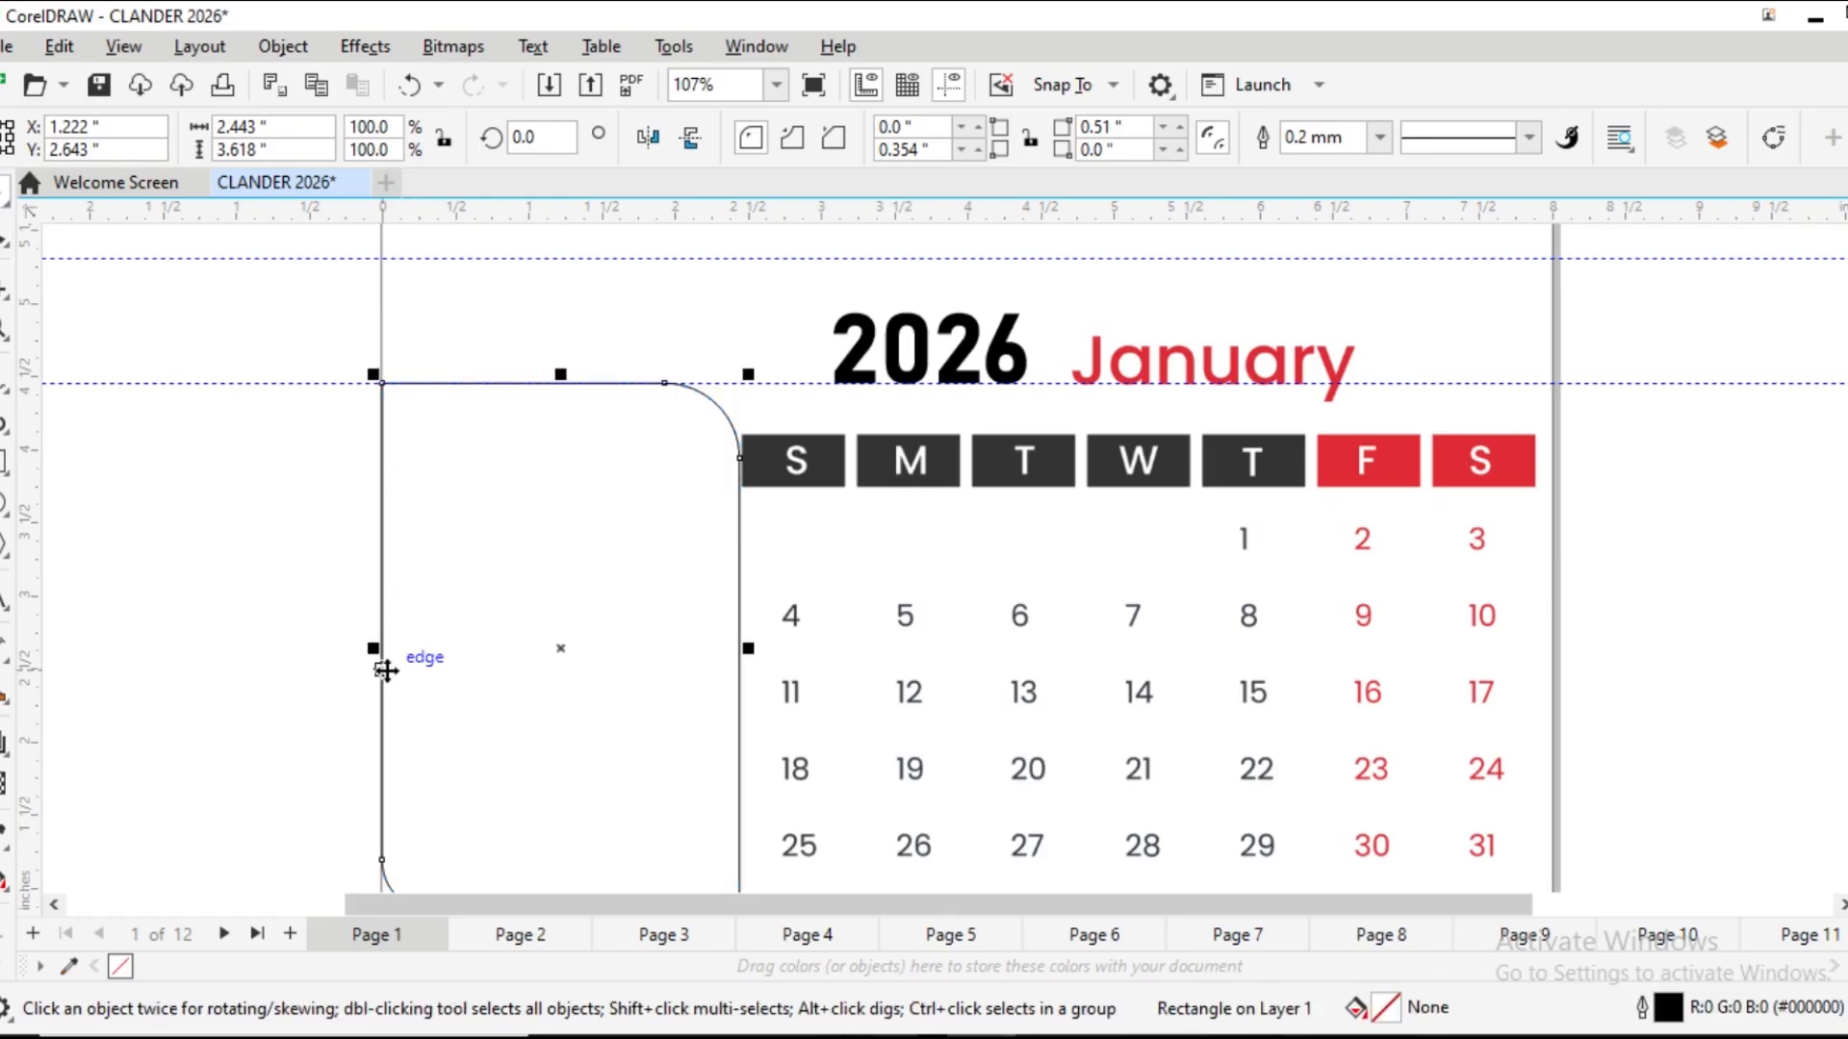
left_click_drag(380, 648, 395, 648)
left_click(347, 626)
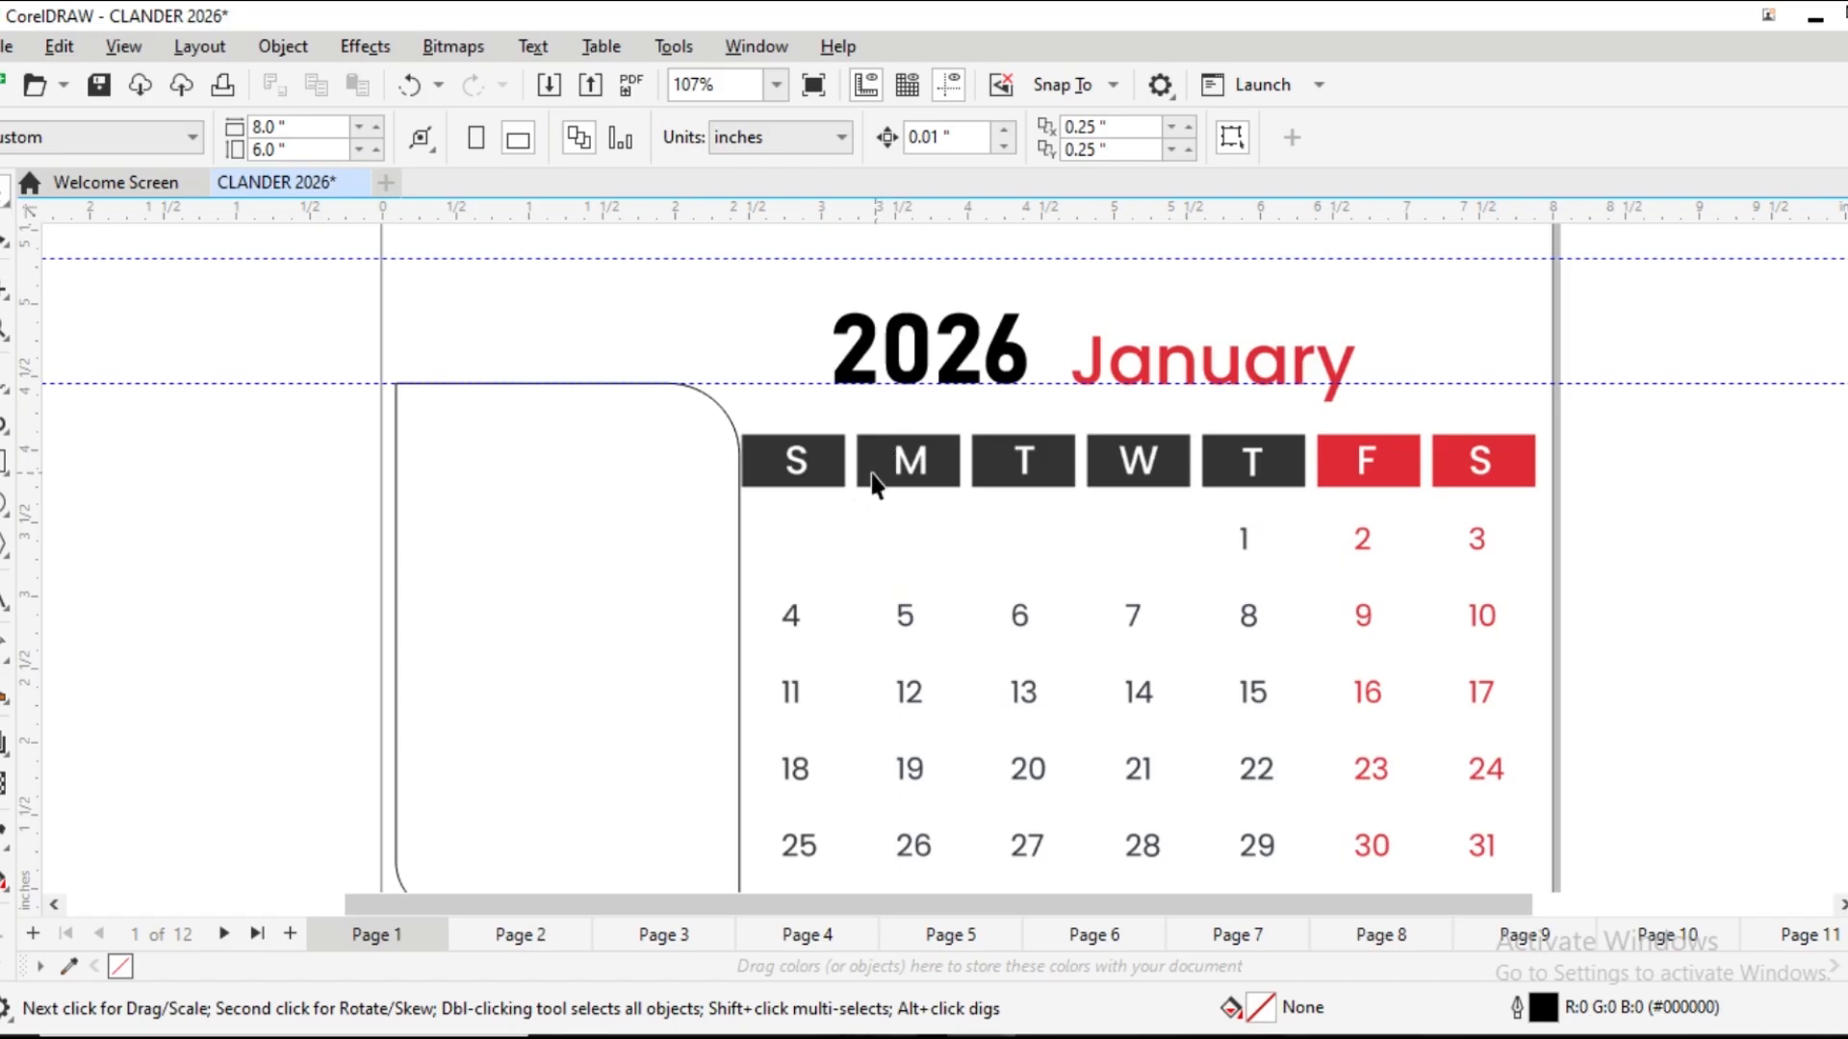
left_click(739, 558)
left_click_drag(747, 647, 733, 651)
left_click(291, 562)
scroll(384, 548, "down", 1)
left_click_drag(1078, 681, 1107, 585)
scroll(1107, 585, "up", 1)
scroll(1103, 587, "down", 1)
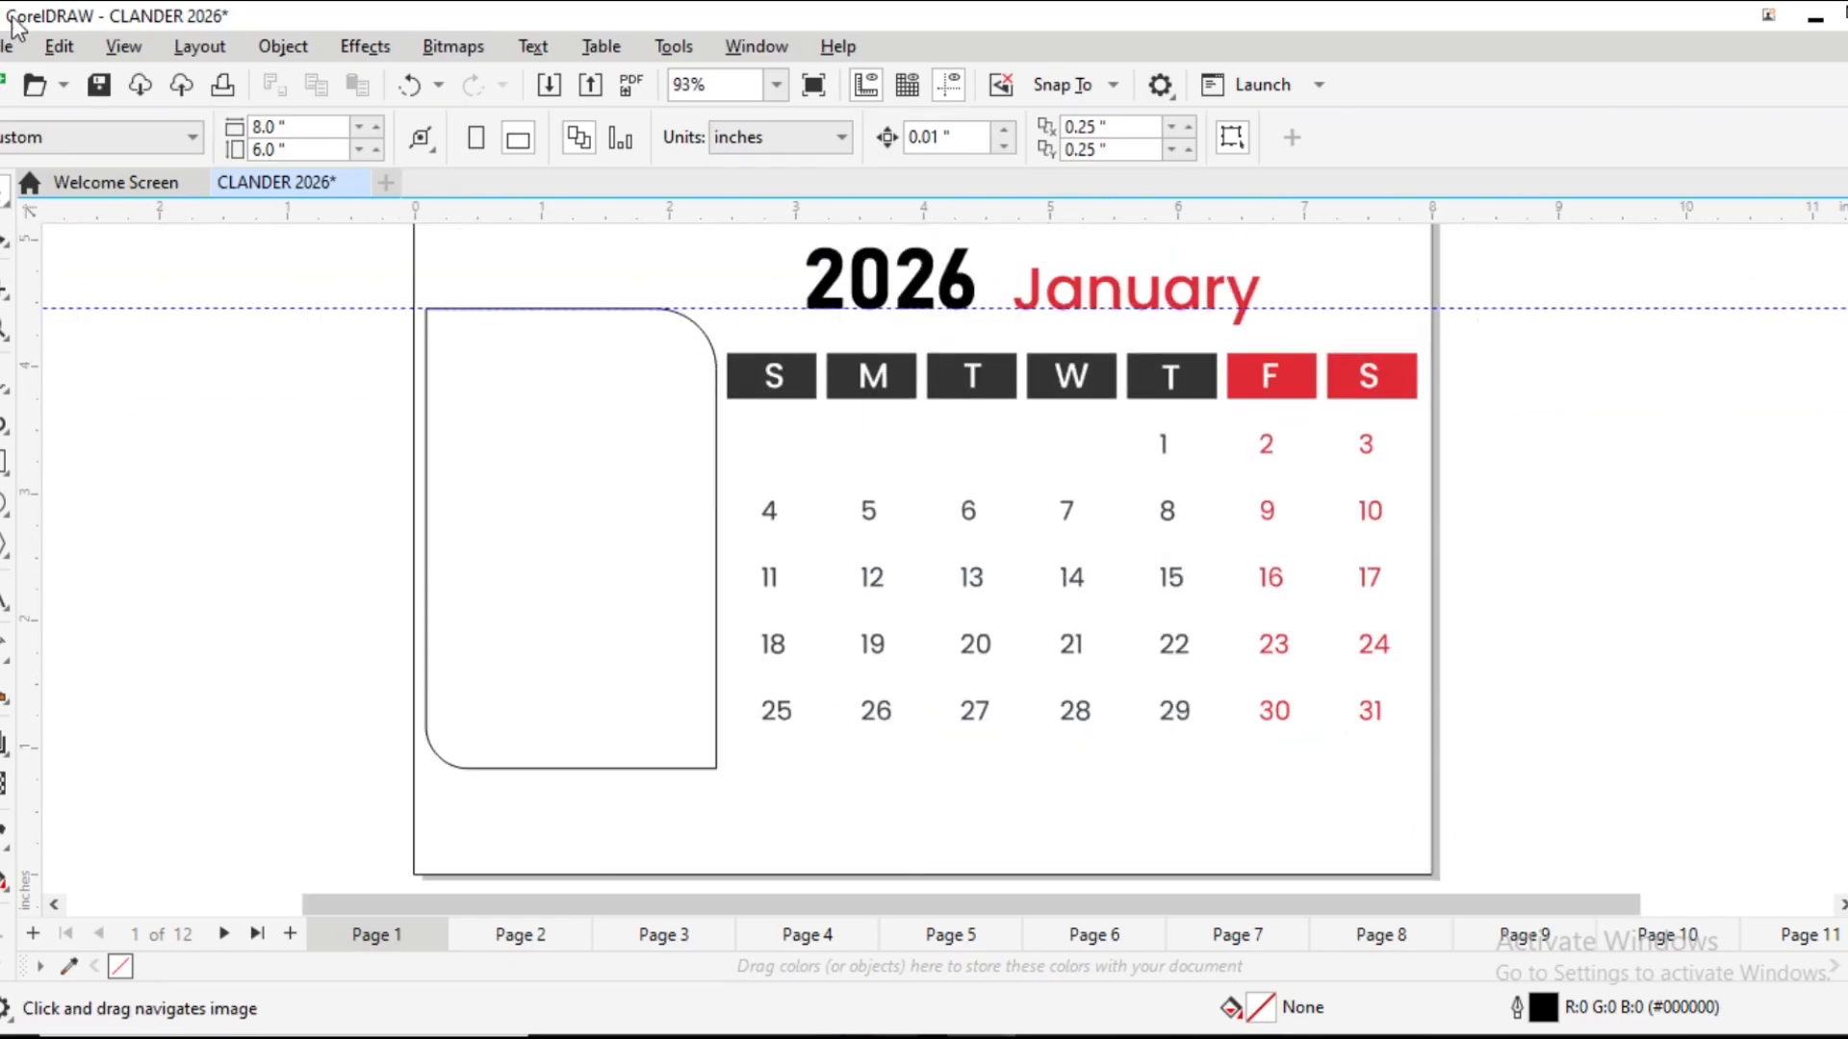
Import 1.jpg from the burger folder in Downloads, place it left of the page and delete it
left_click(12, 48)
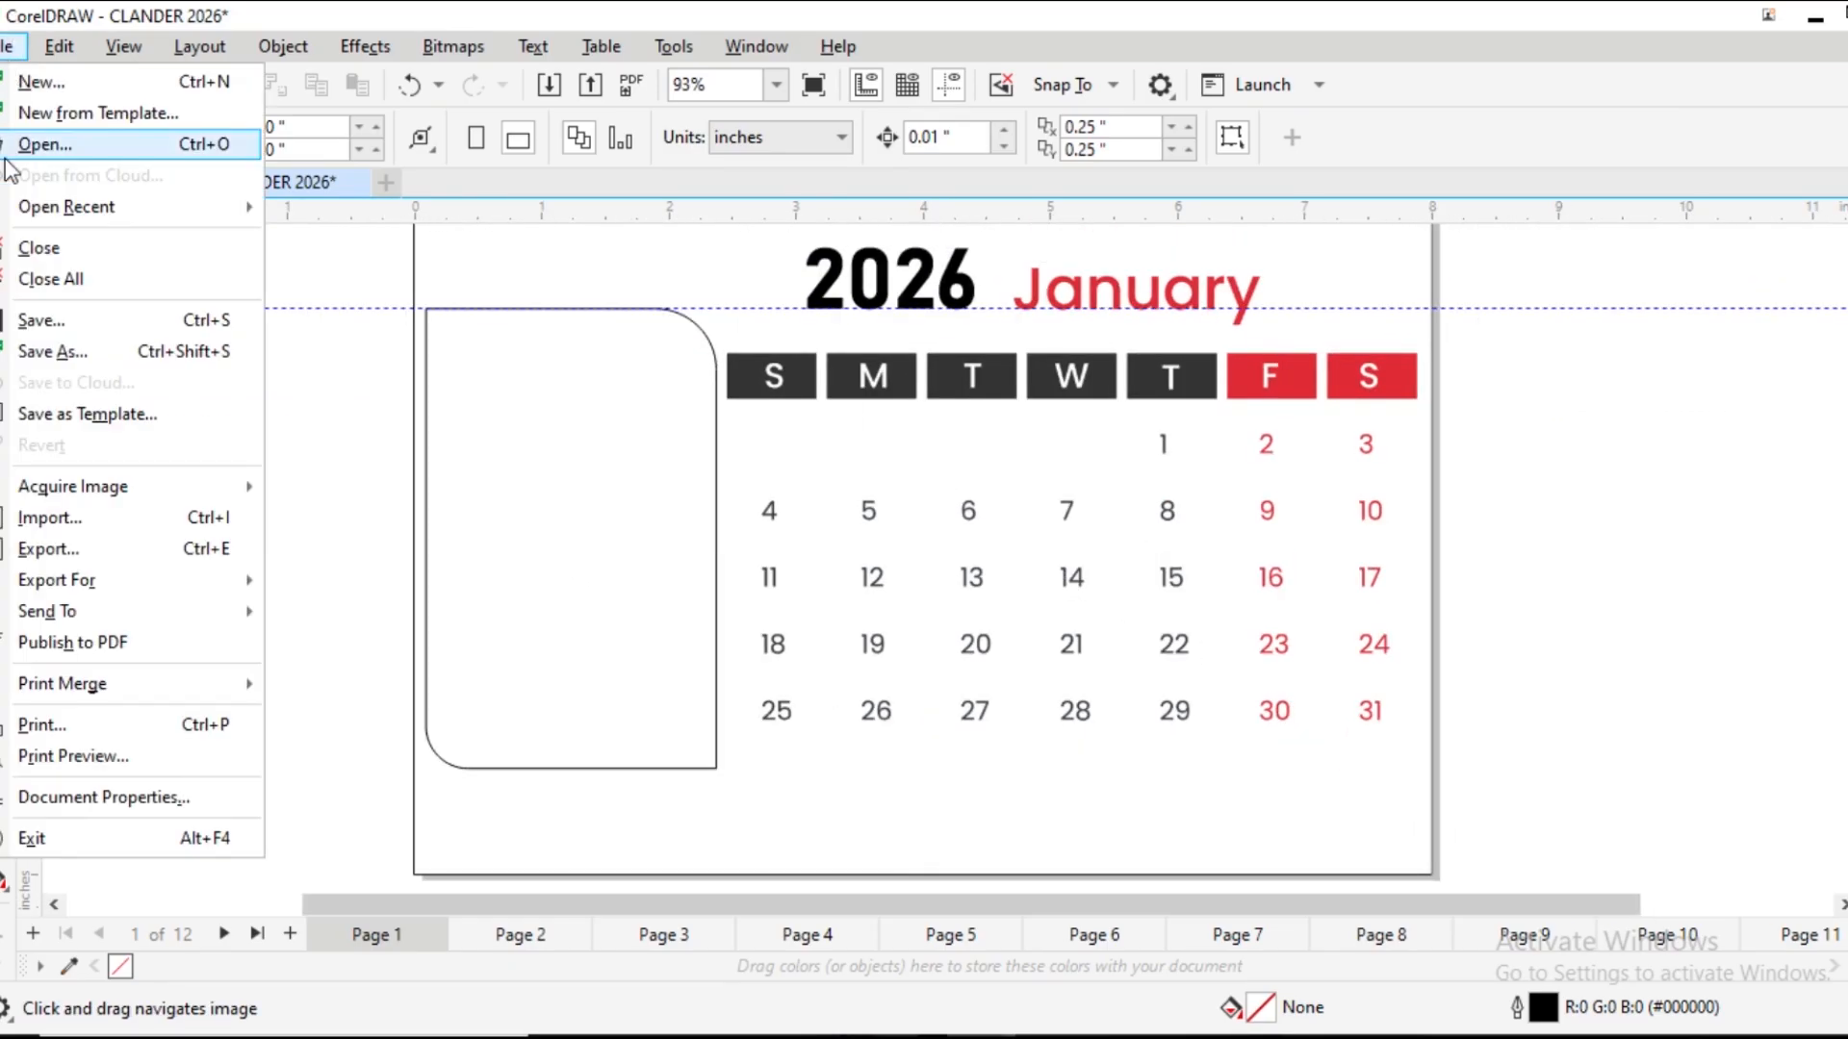
left_click(42, 539)
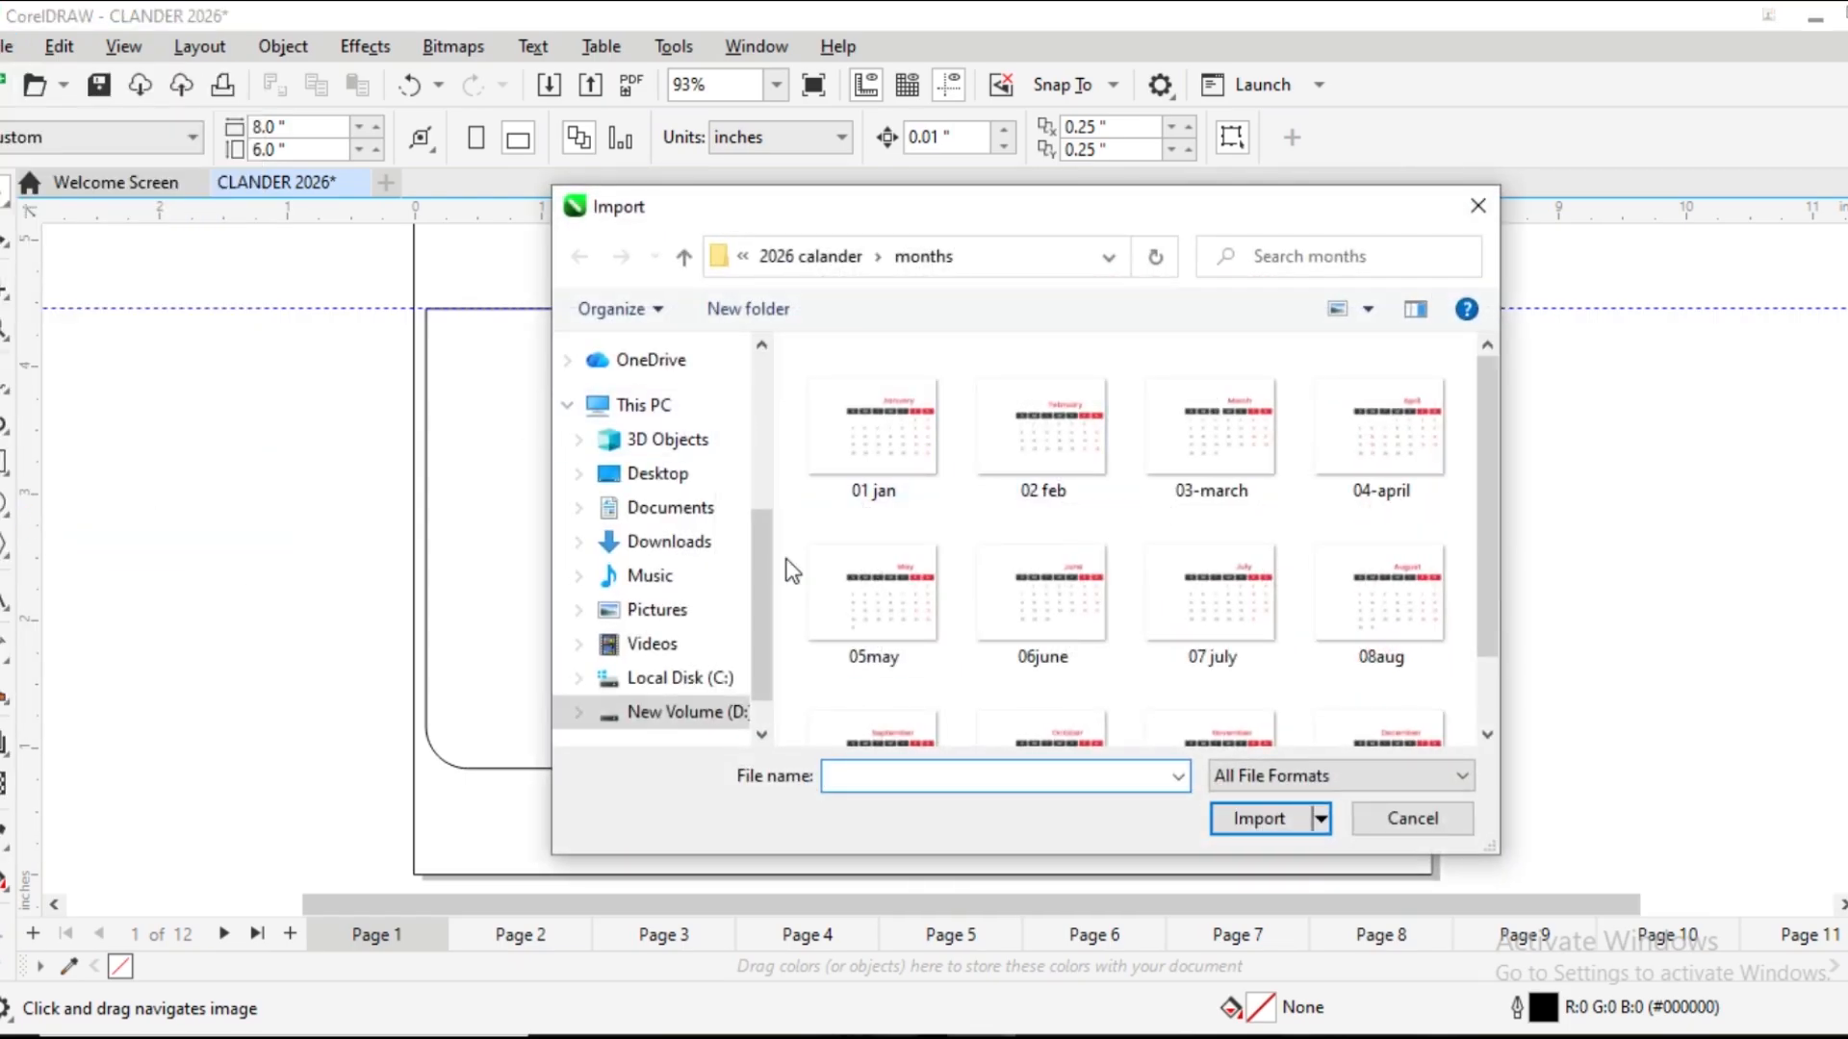
left_click(669, 540)
double_click(1075, 460)
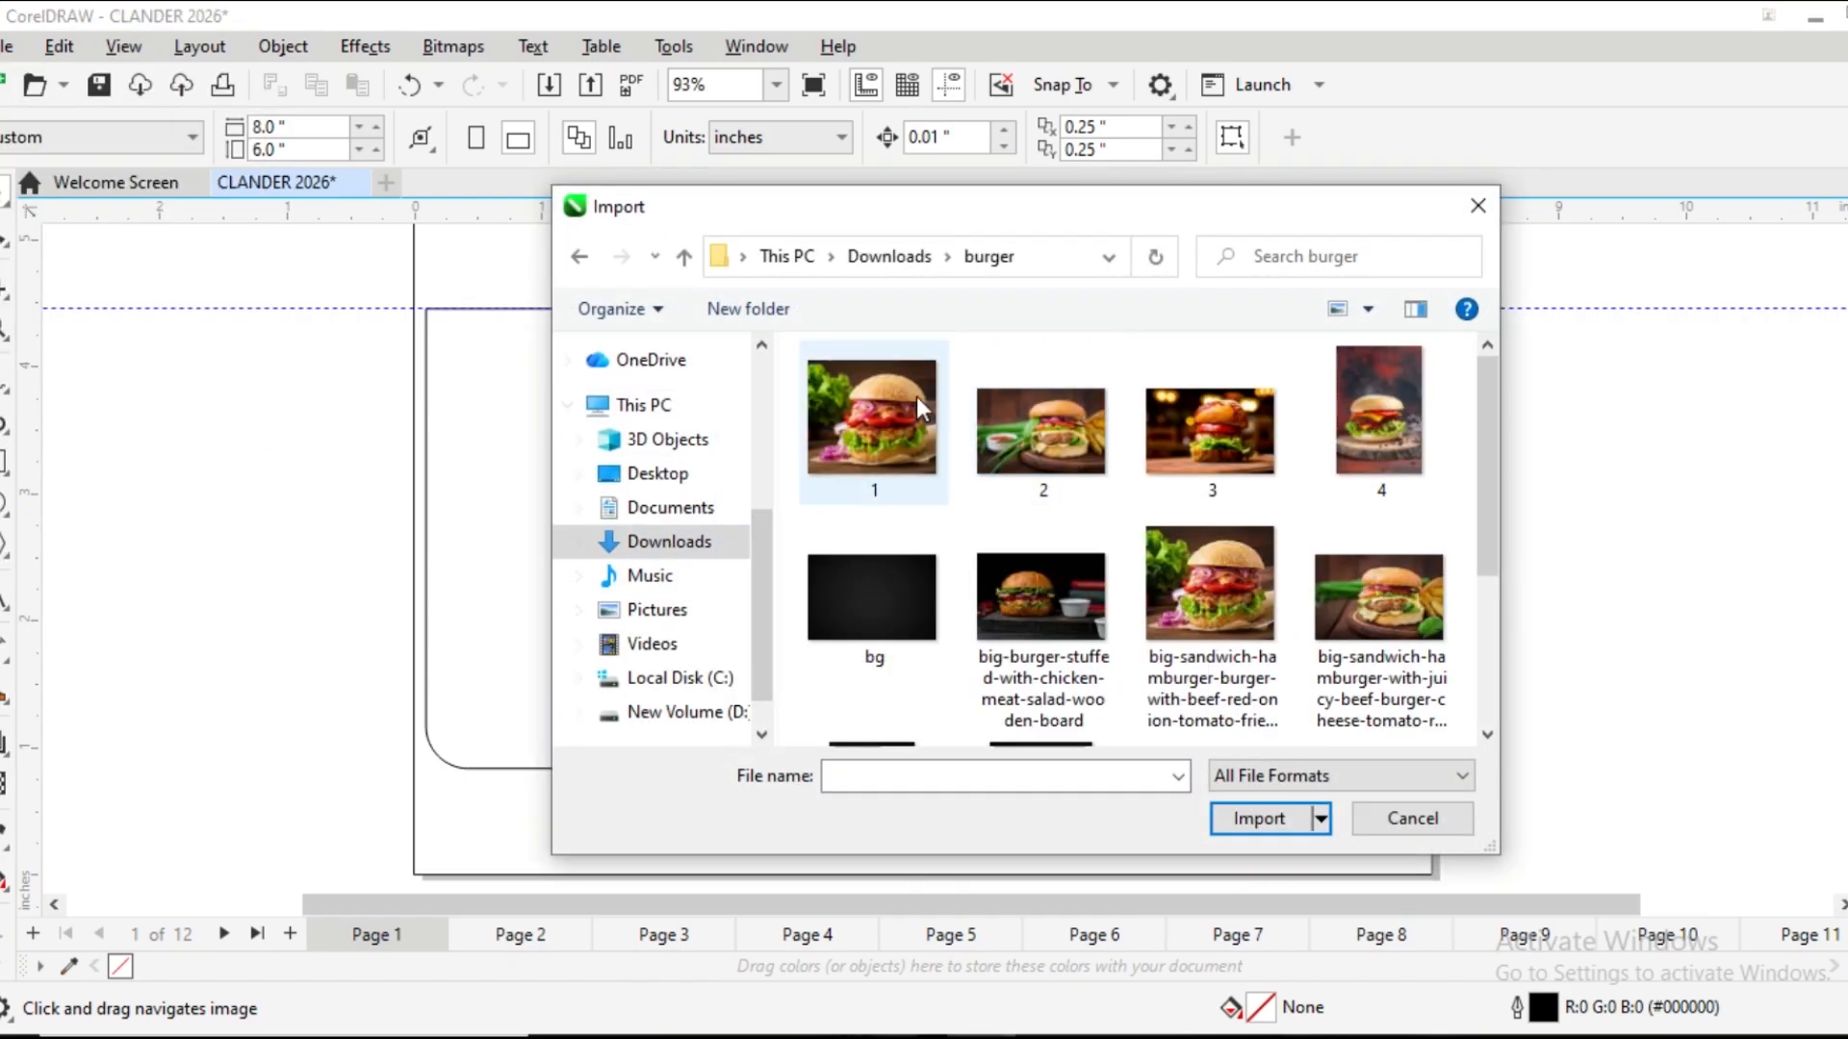
double_click(874, 411)
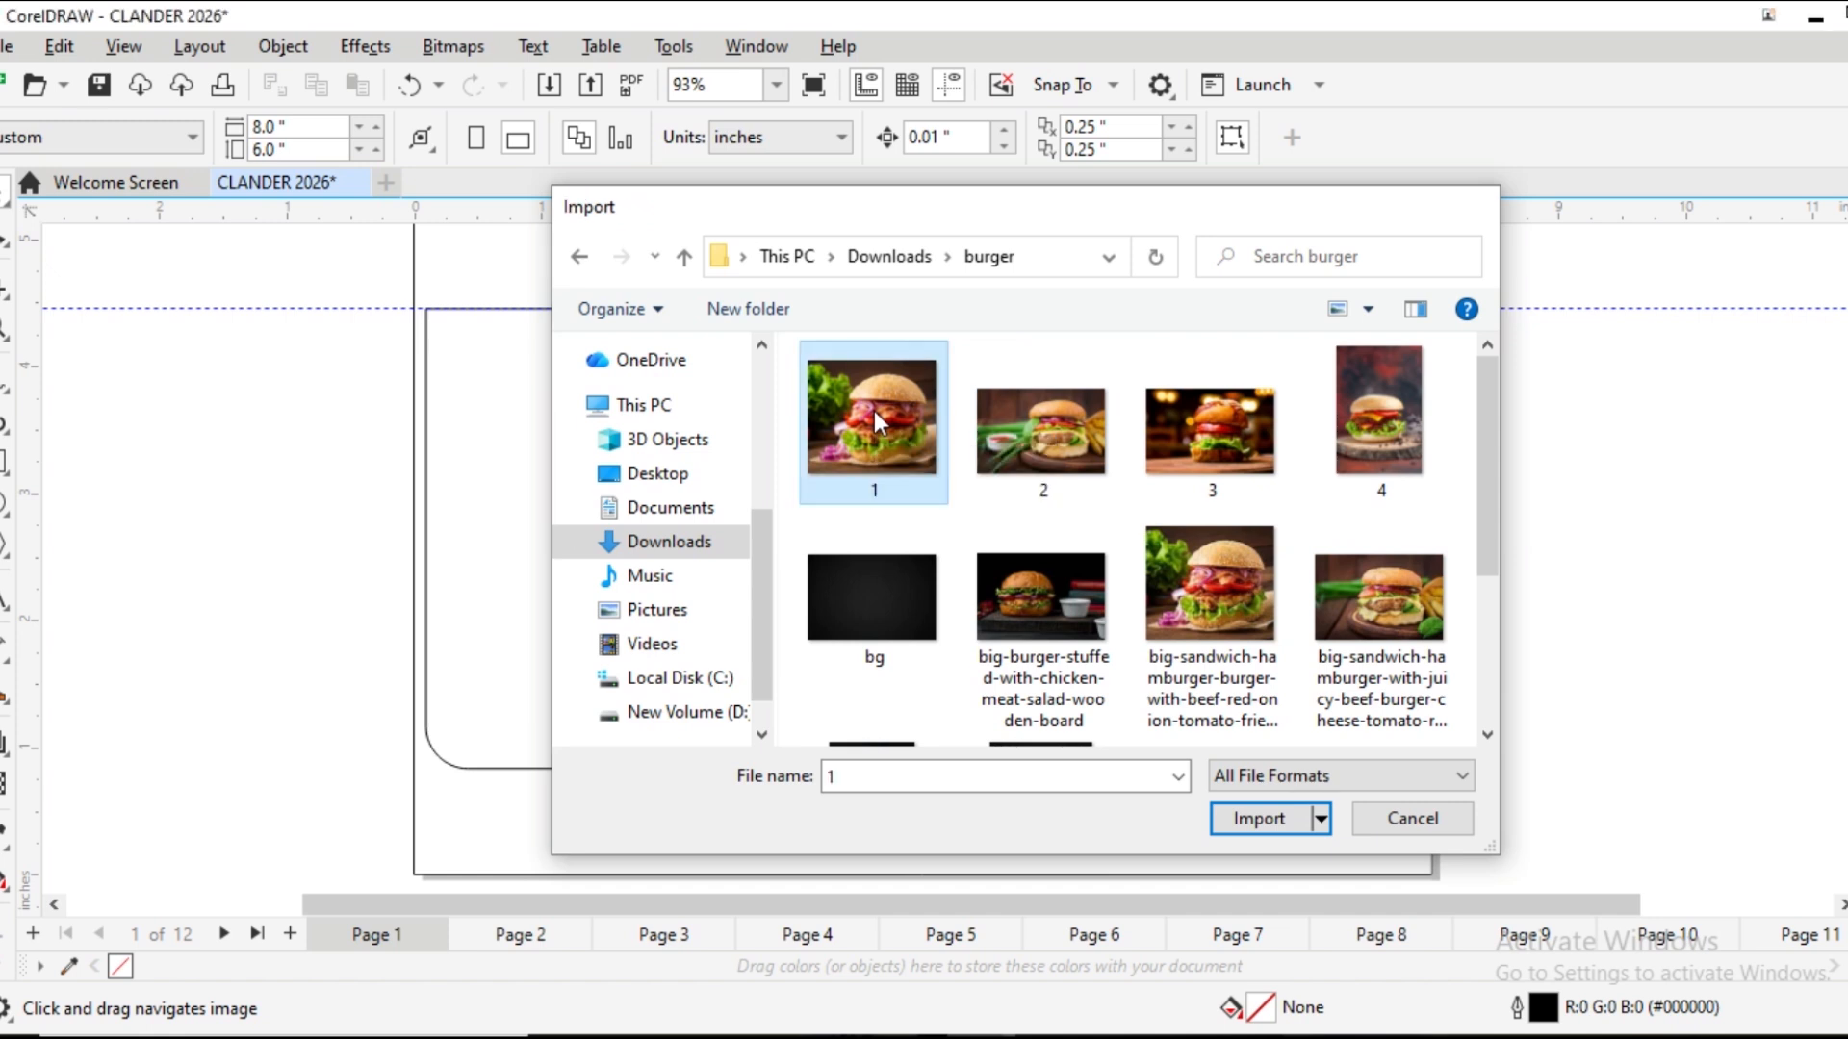
scroll(1362, 520, "down", 2)
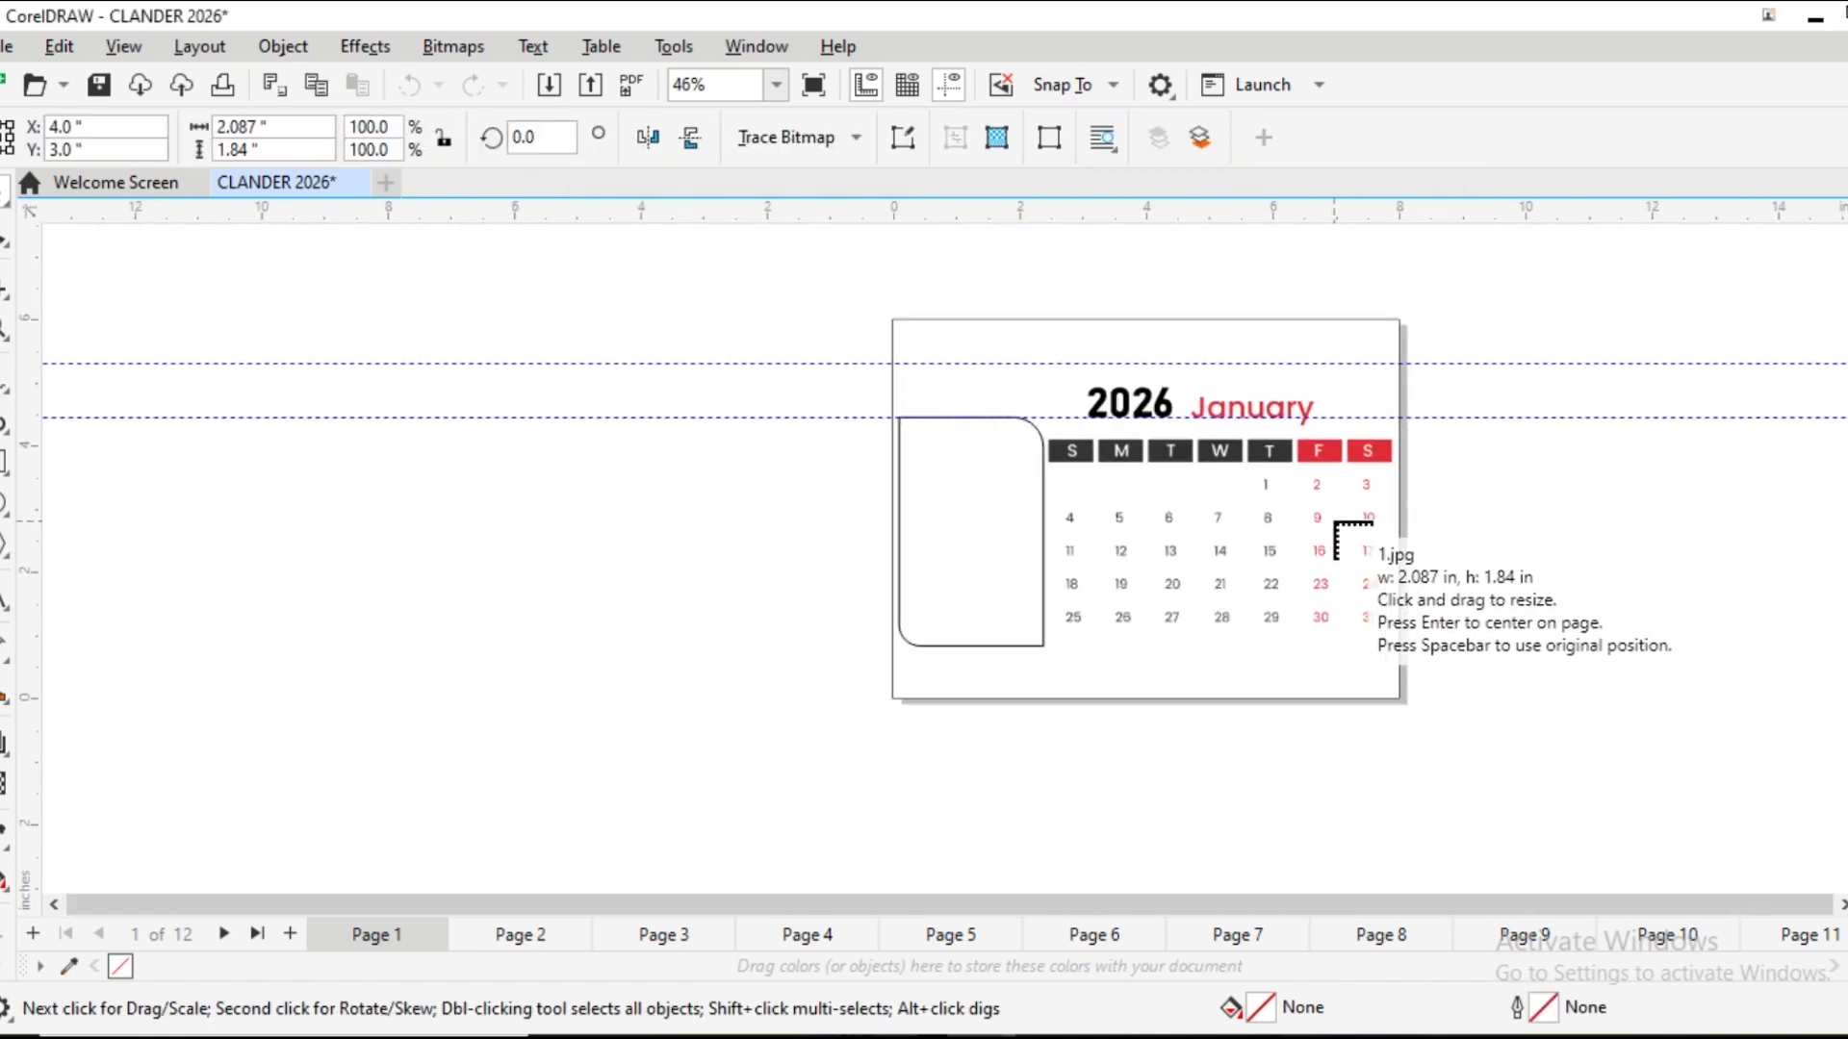
left_click_drag(308, 431, 322, 481)
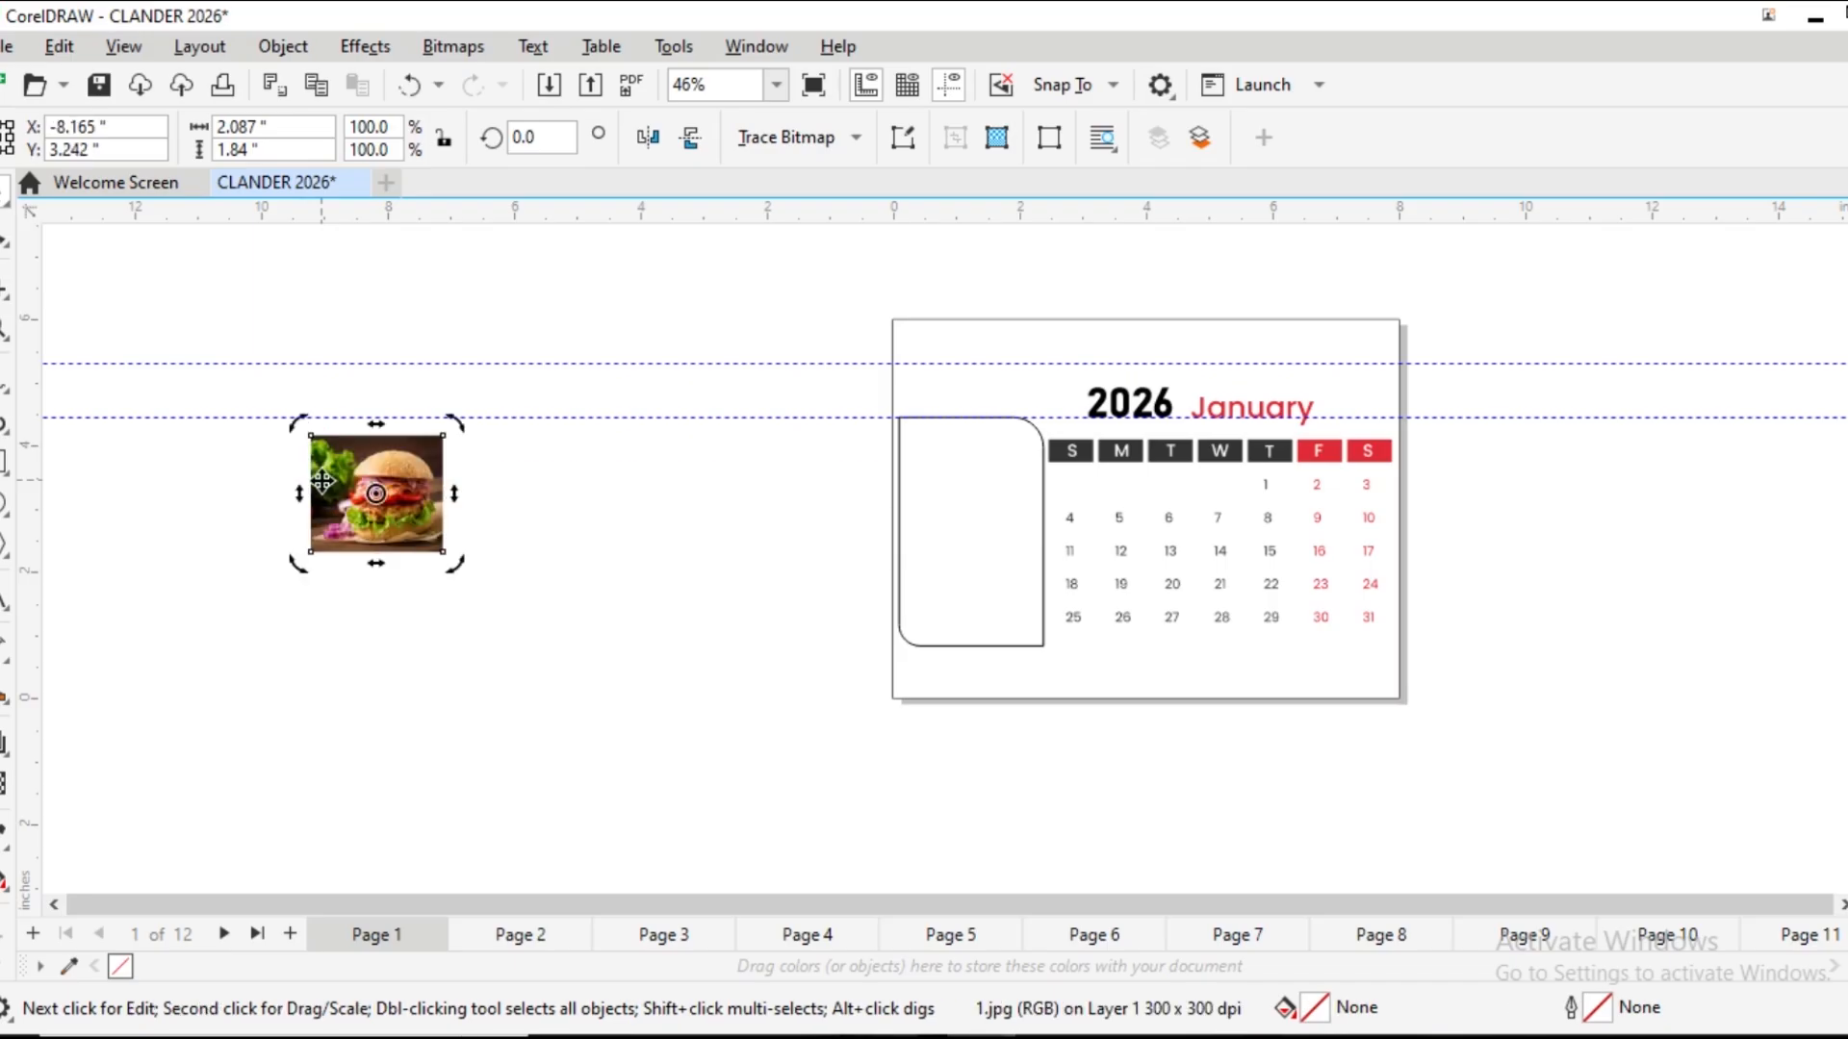
key("Delete")
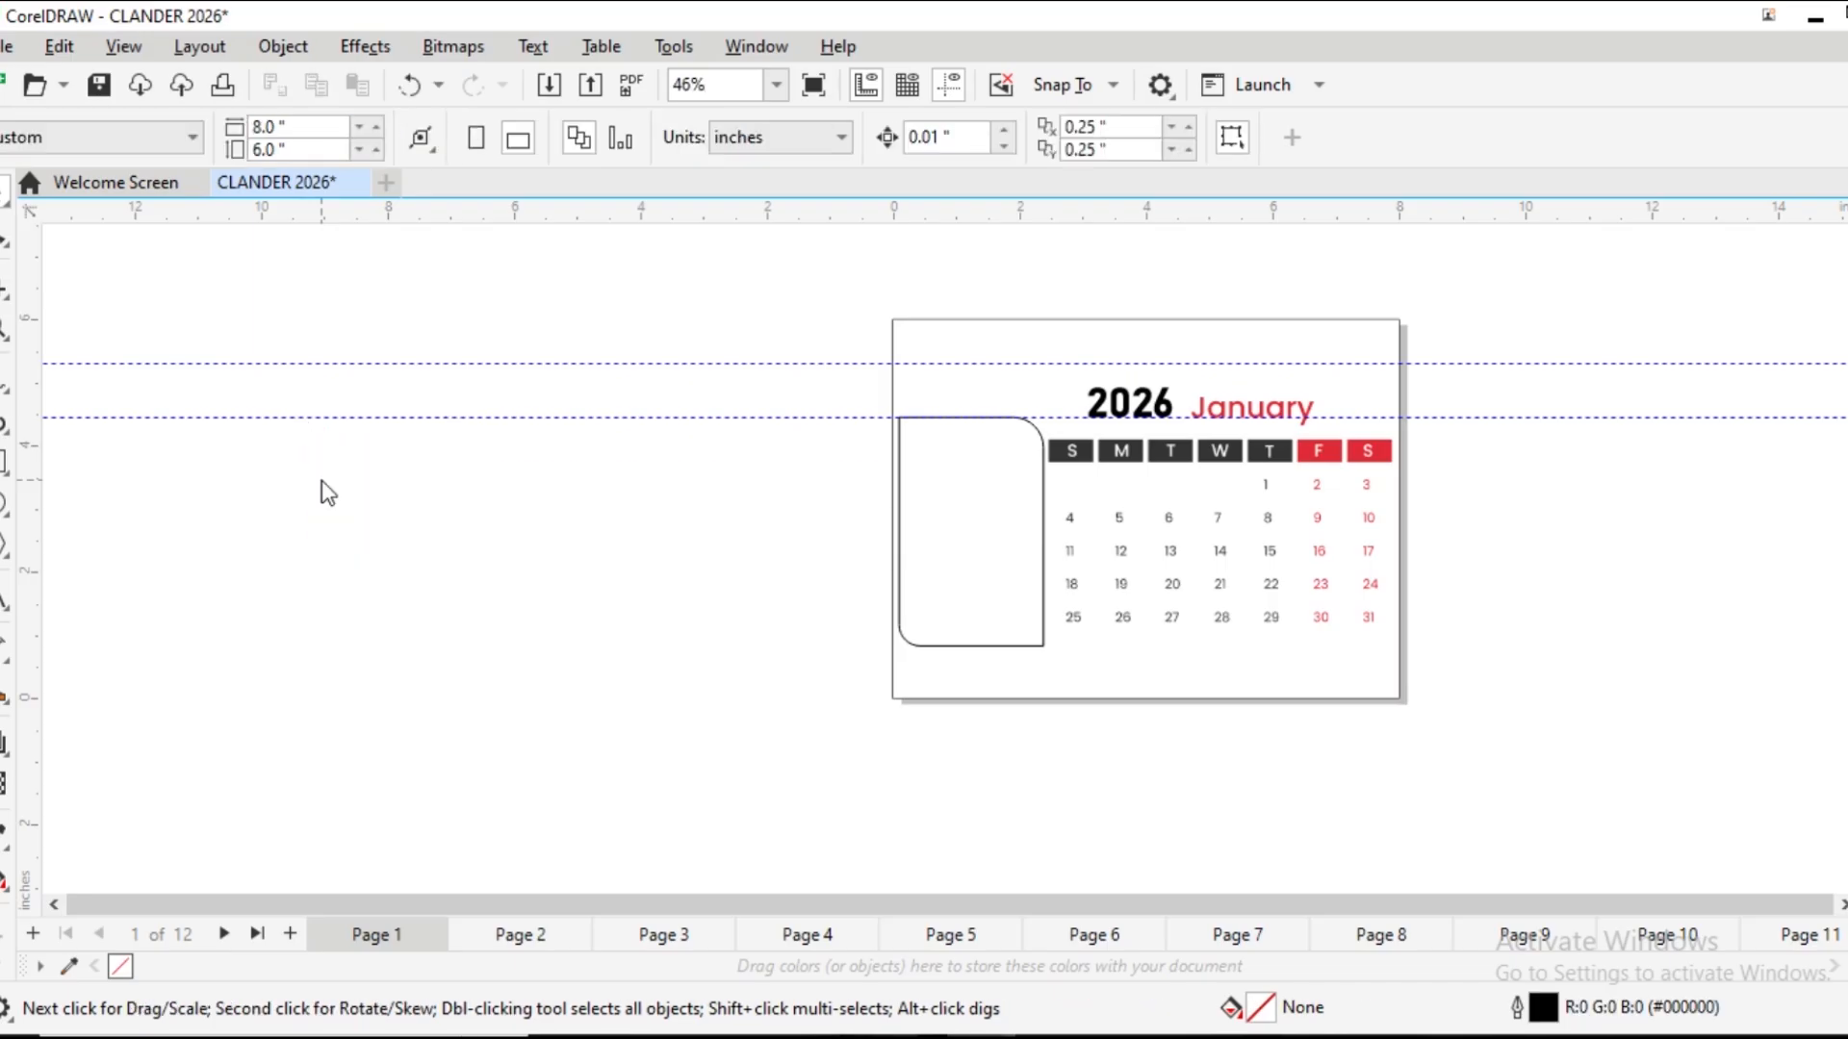
Import burger photo 1.jpg again at its original size and place it beside the page's lower left
key("ctrl+i")
double_click(862, 417)
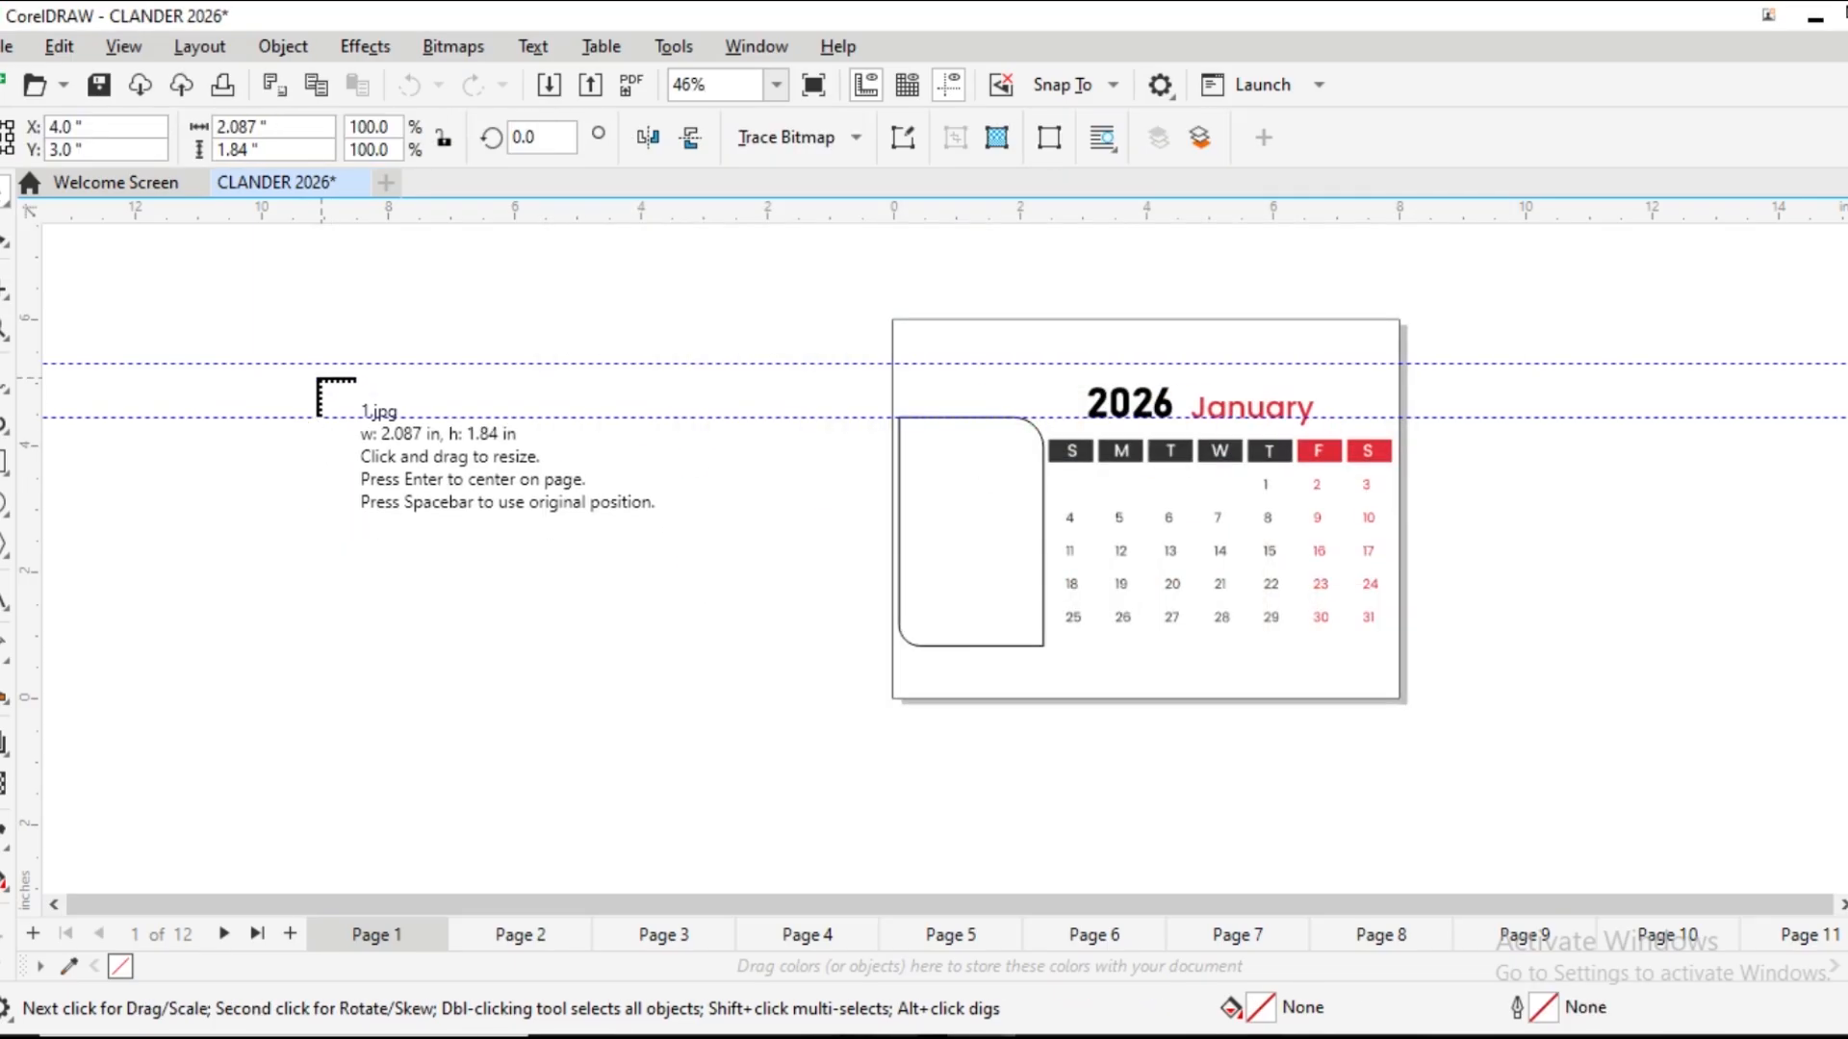
left_click(241, 329)
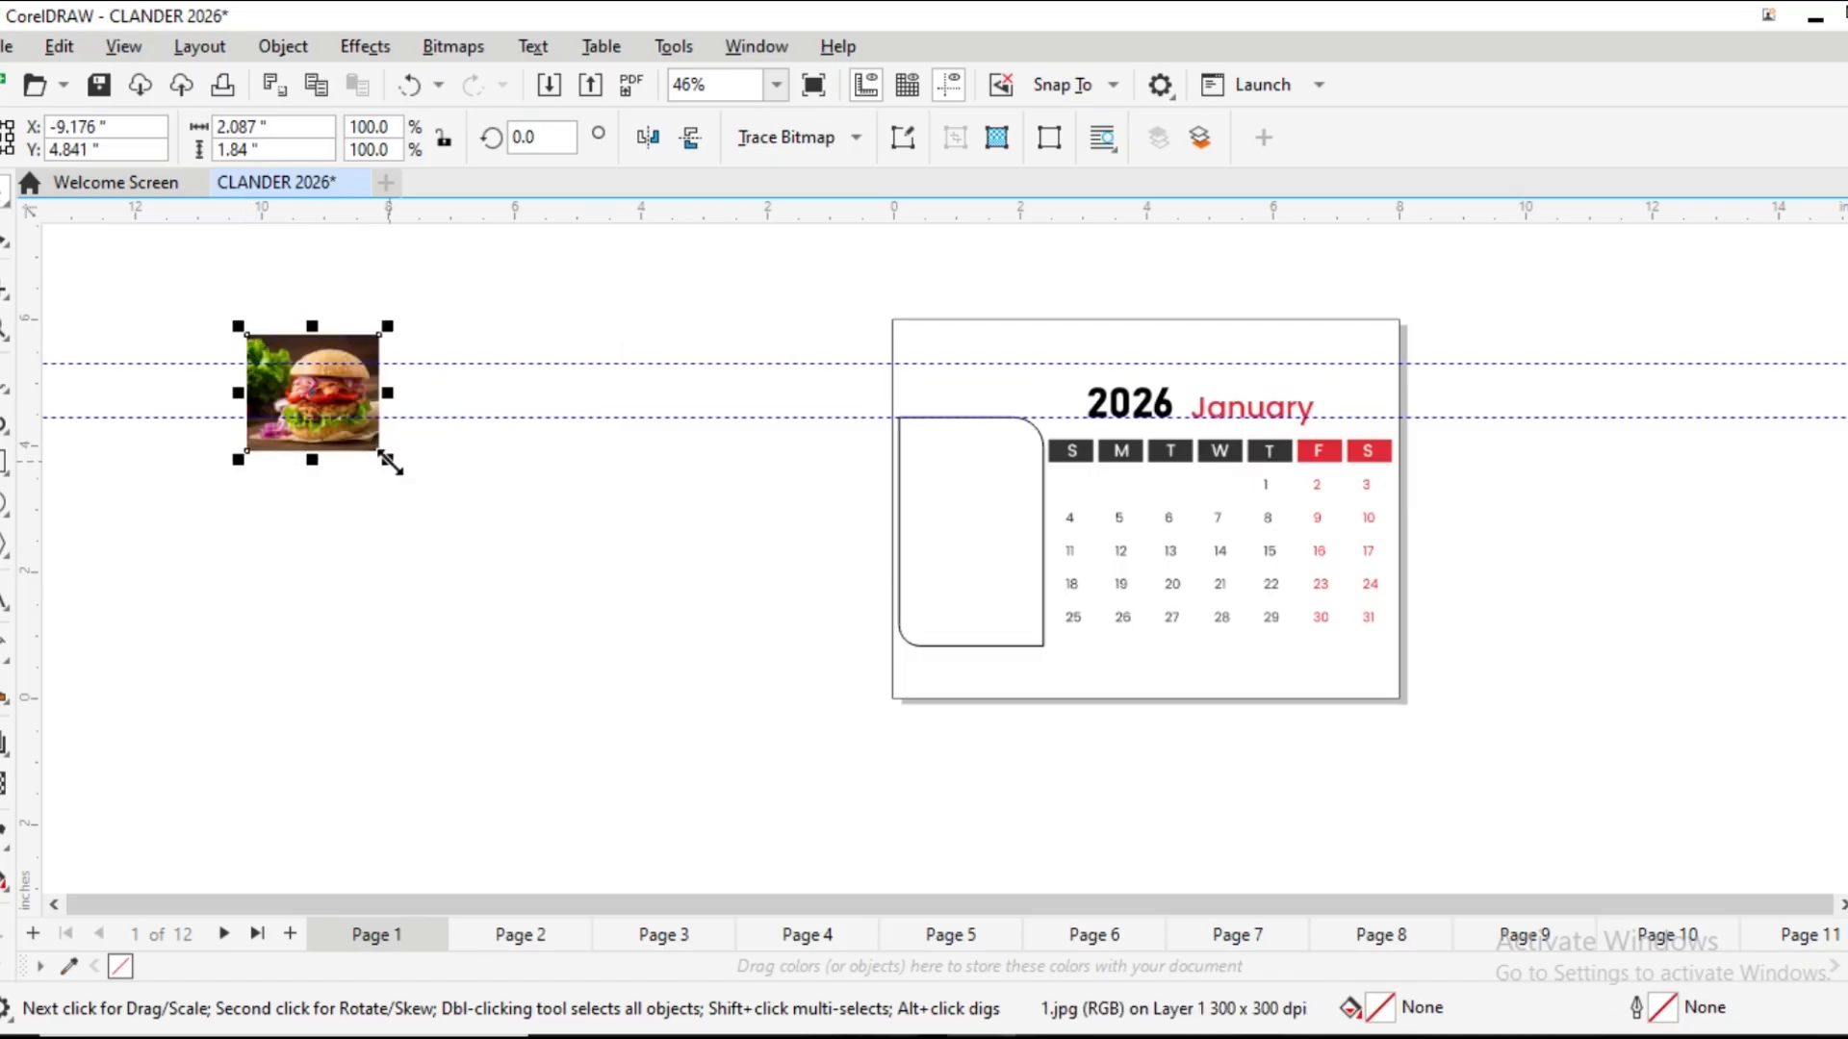
left_click_drag(330, 398, 376, 585)
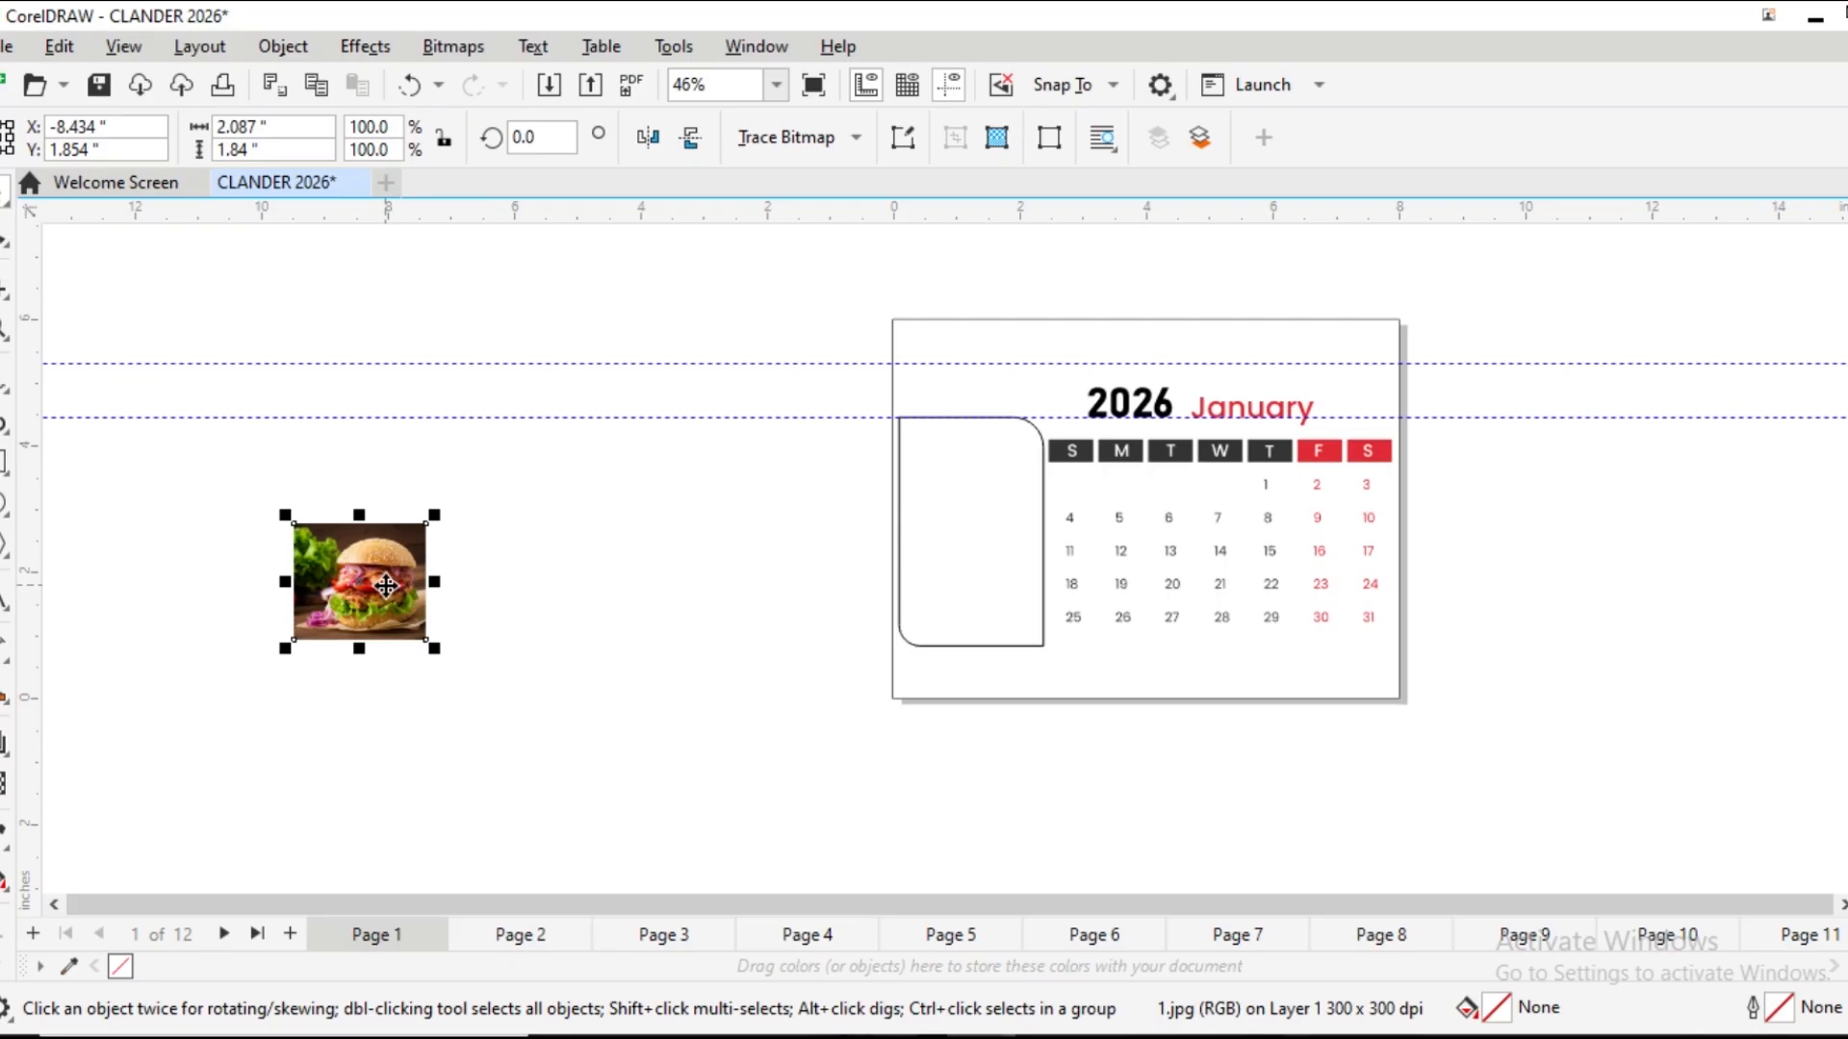
Try to PowerClip the small burger photo inside the rounded rectangle, and undo it
right_click(386, 586)
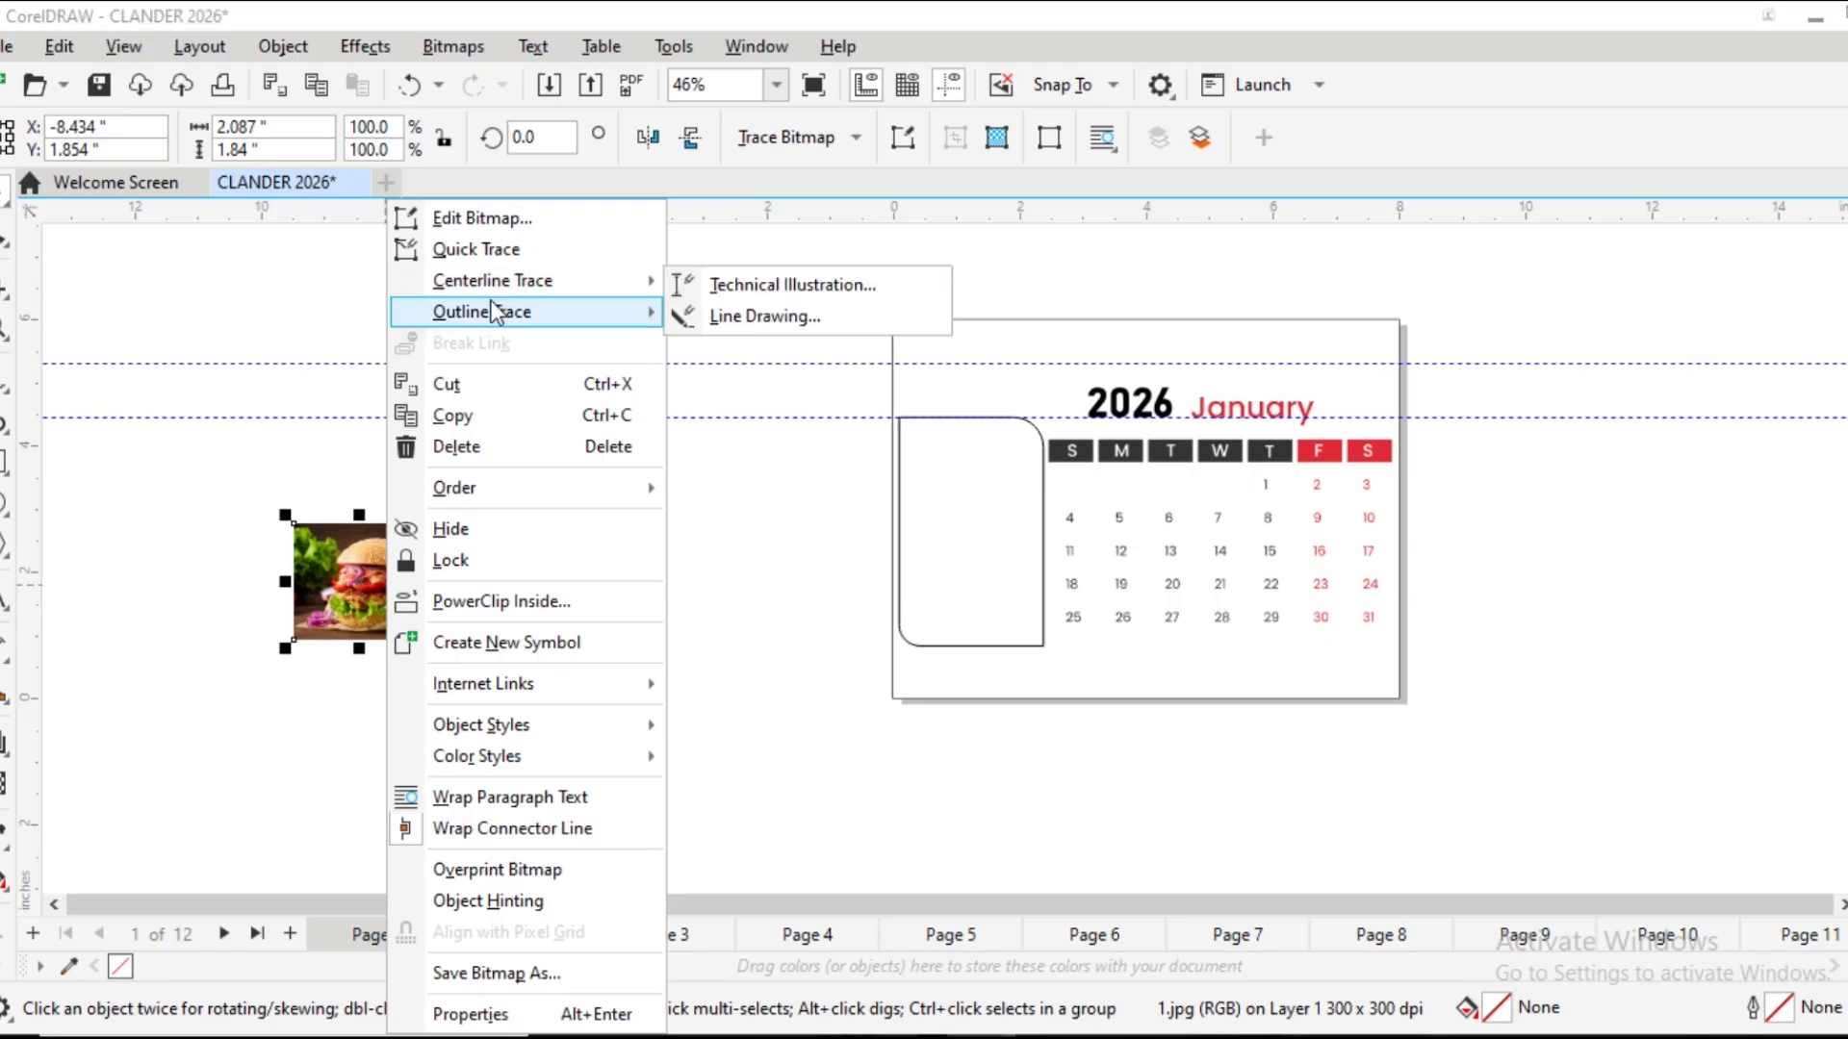
left_click(434, 610)
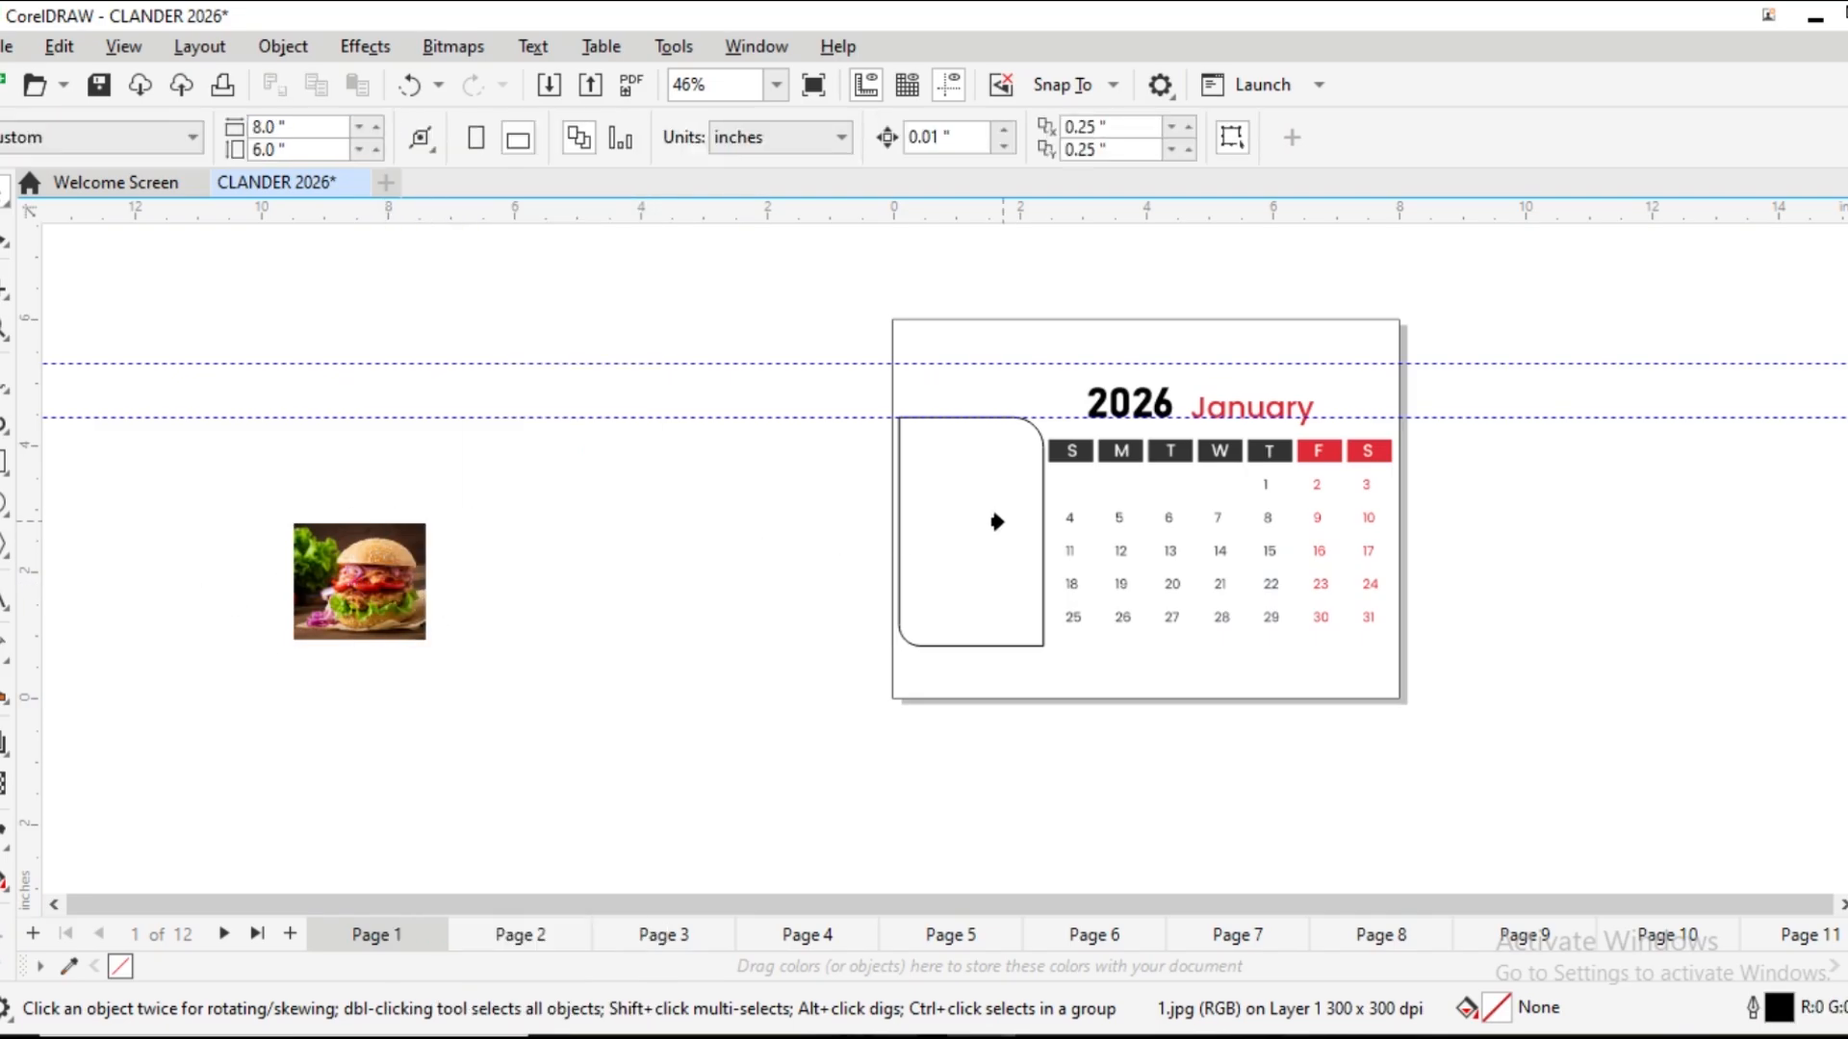
left_click(936, 533)
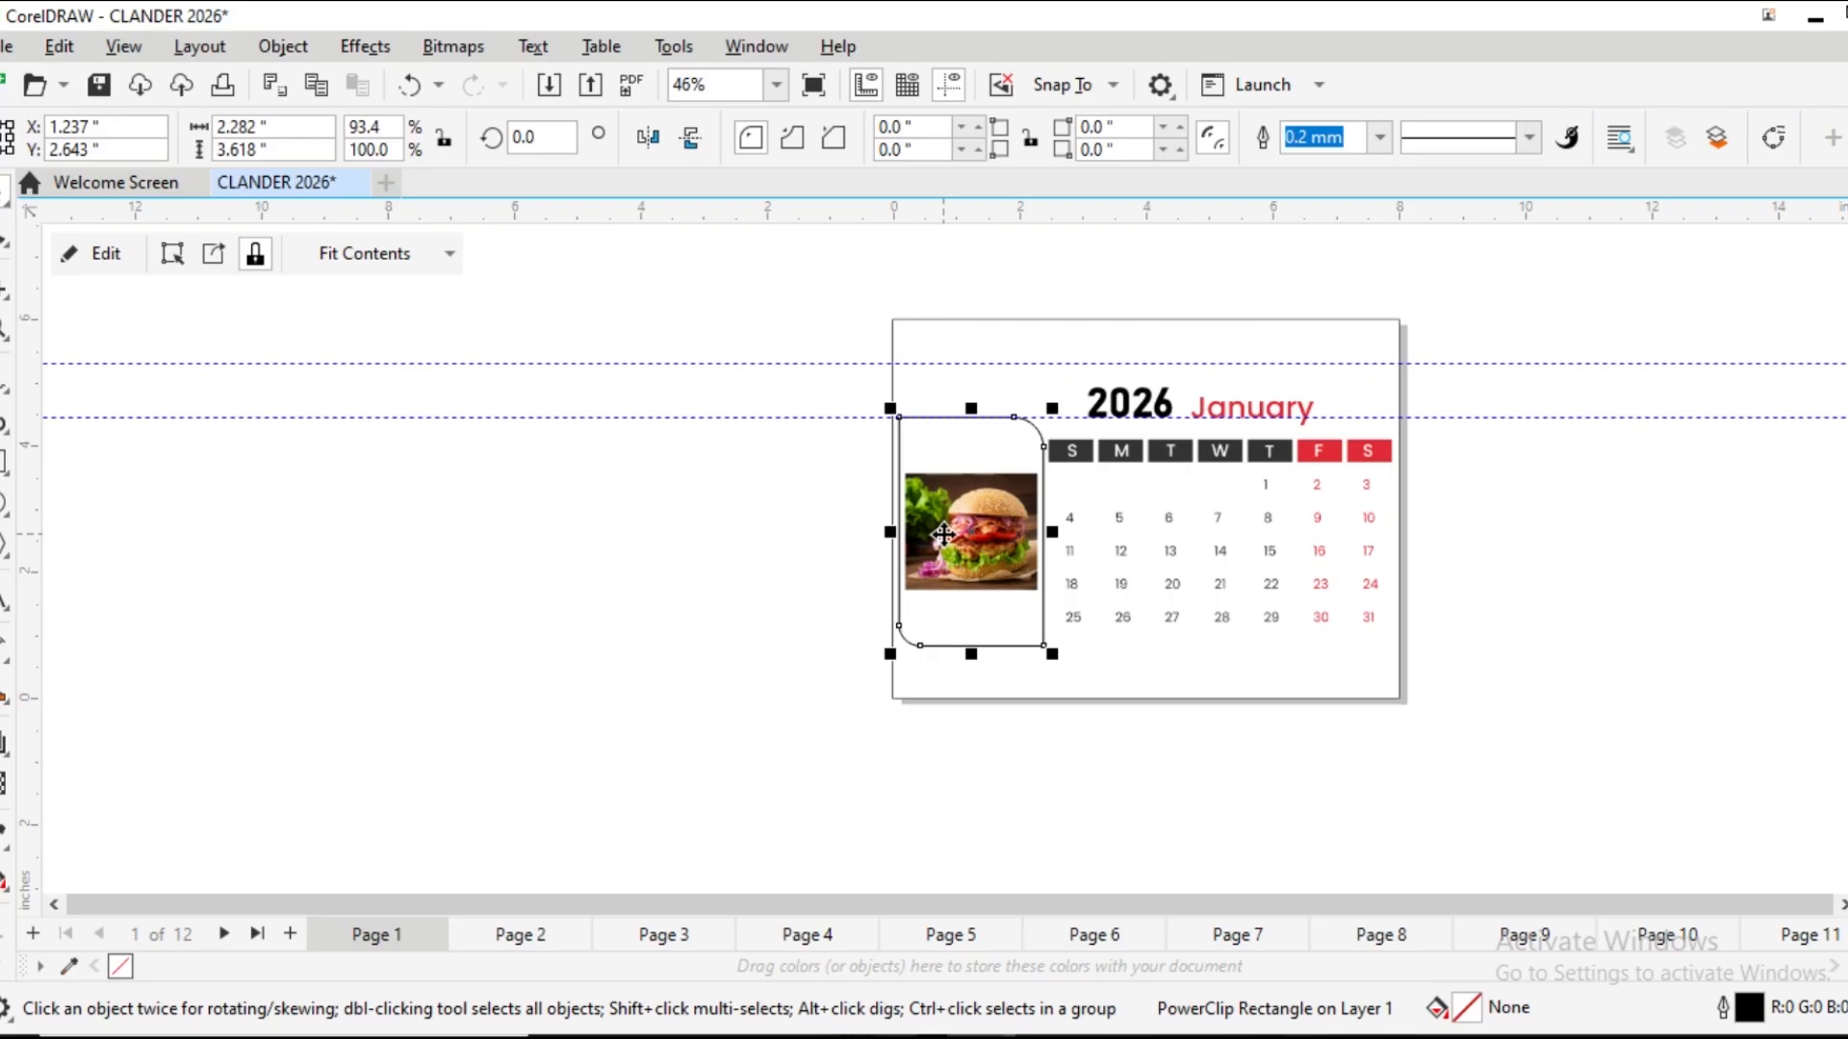
key("ctrl+z")
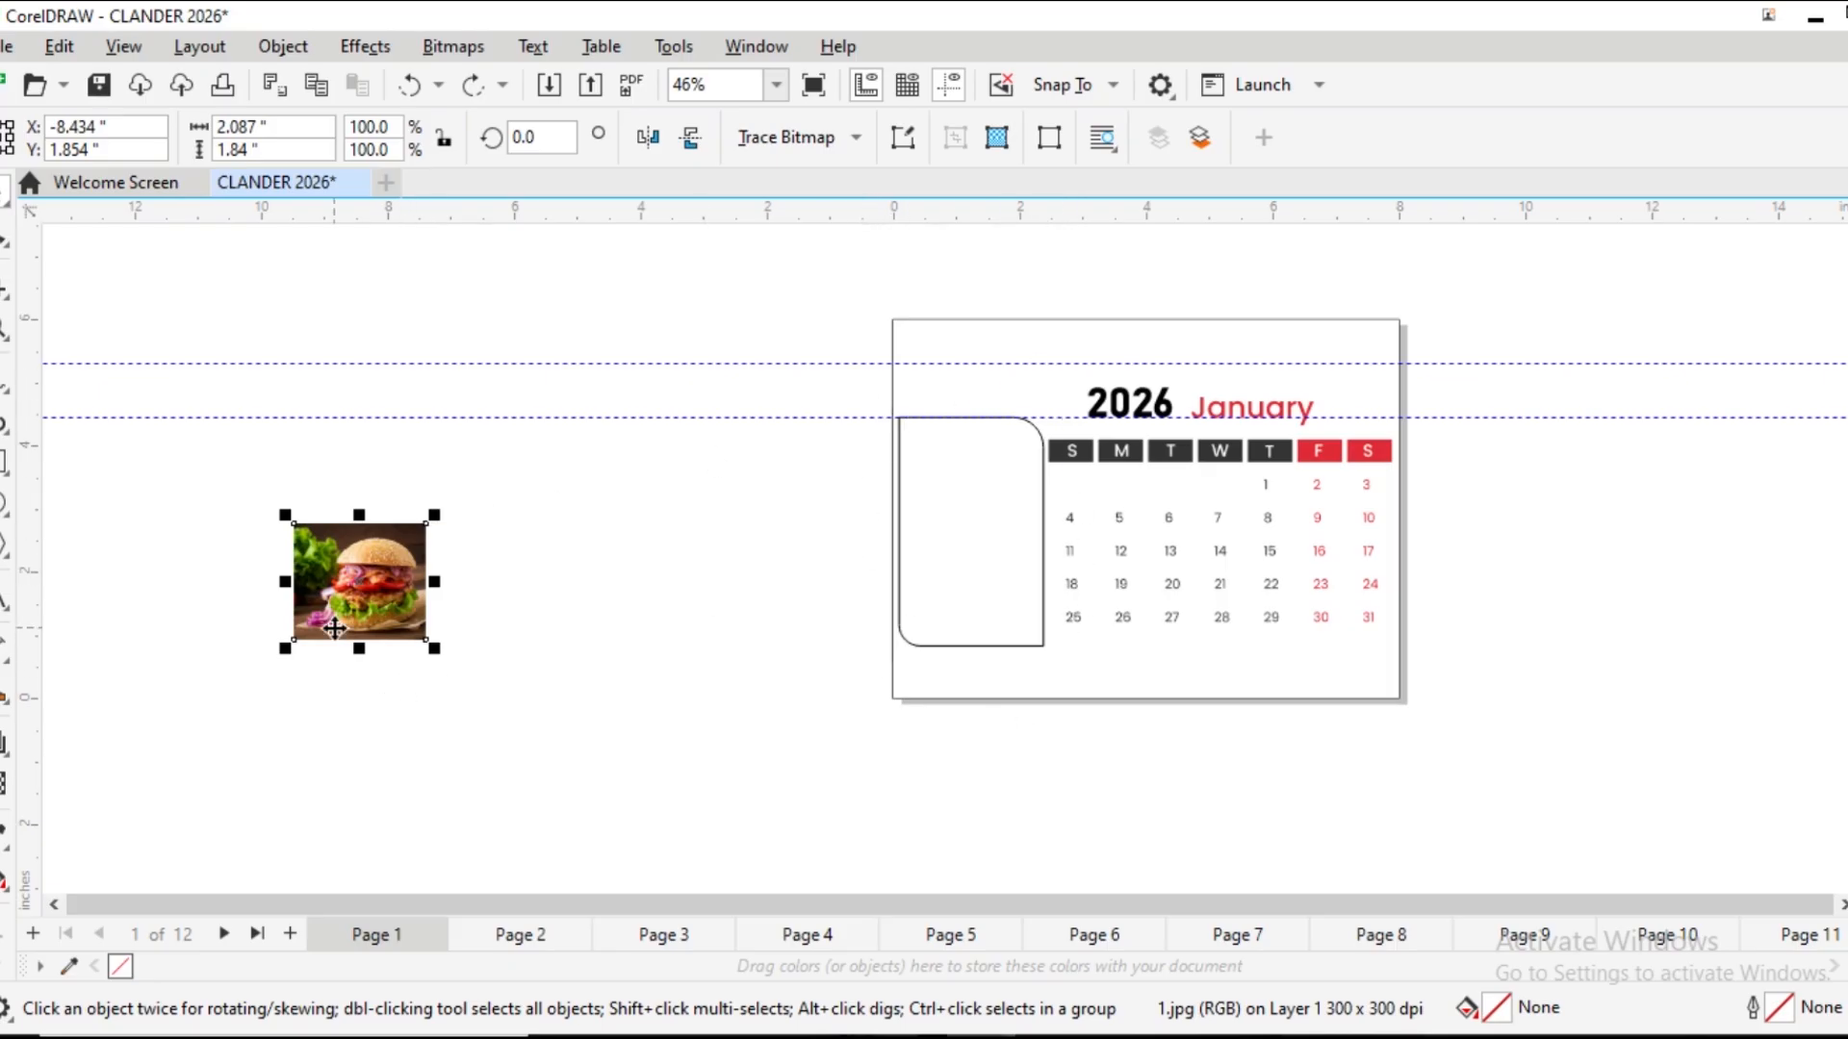
Replace the small burger photo with 1.jpg imported at about 6.63 by 5.84 inches, placed left of the page
key("Delete")
key("ctrl+i")
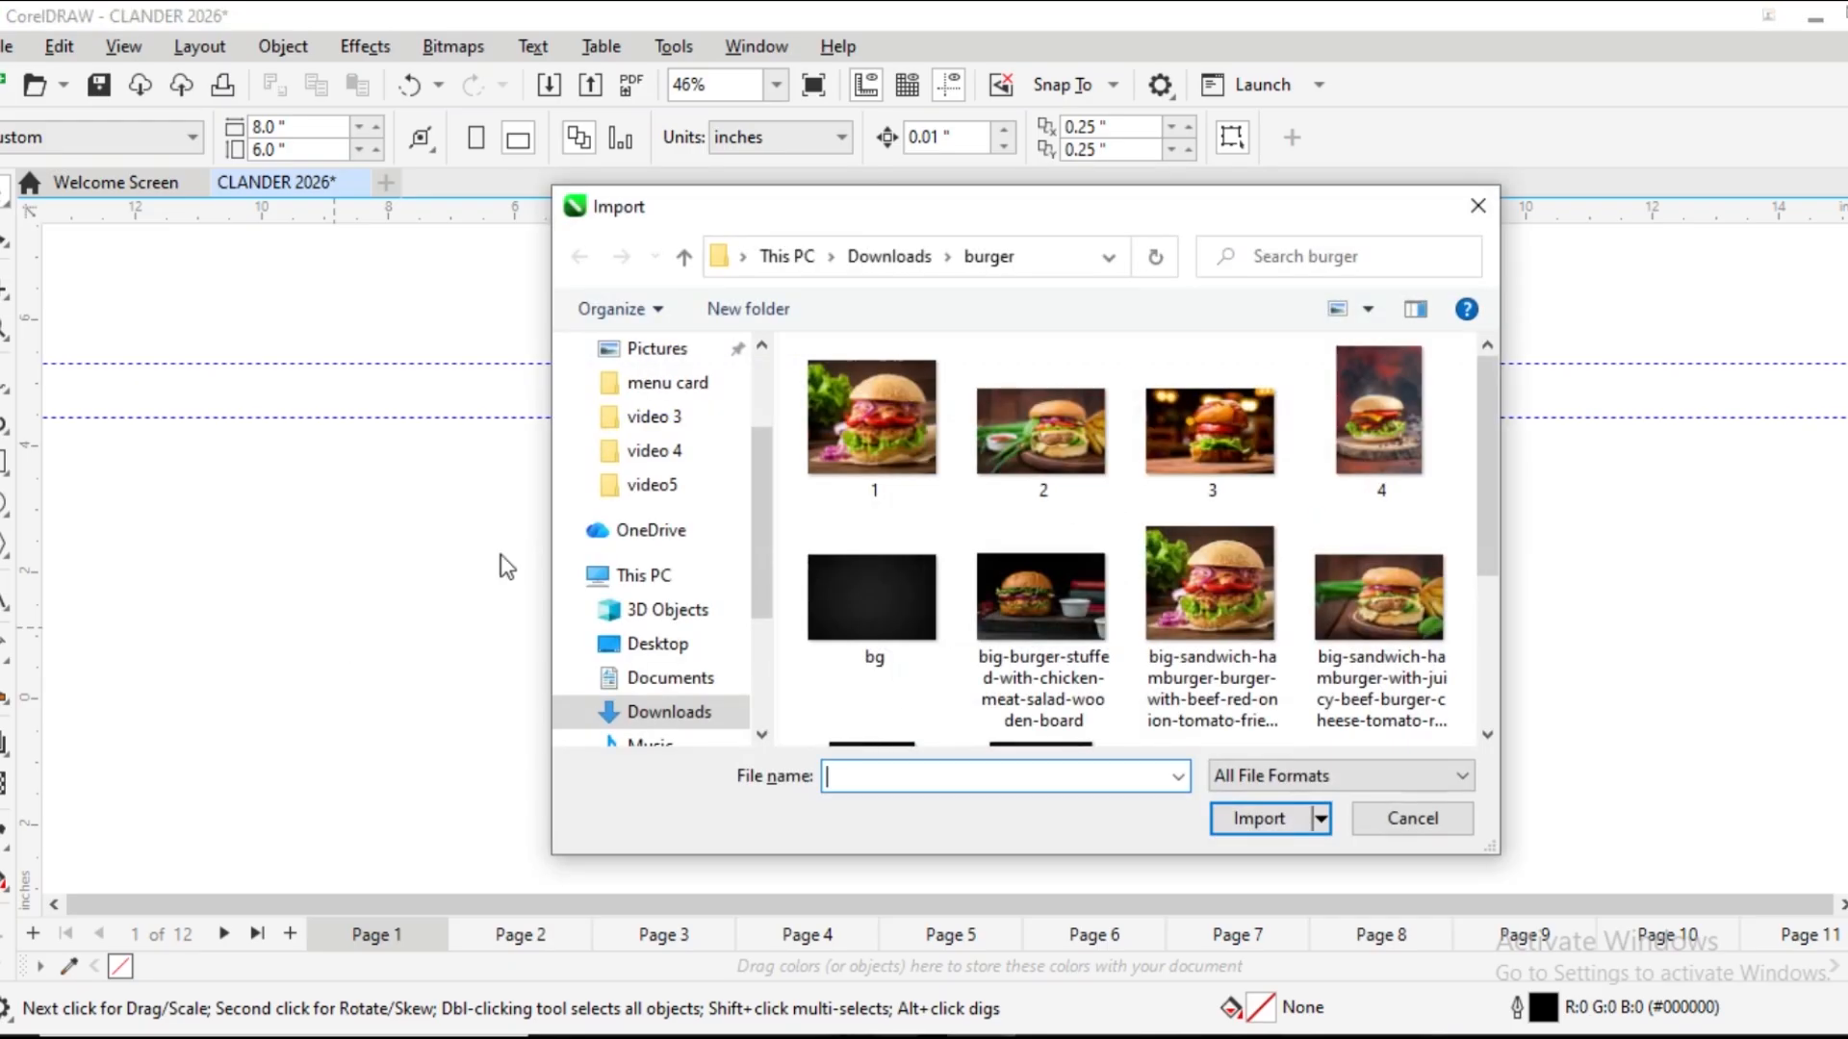
double_click(861, 436)
left_click_drag(161, 380, 577, 809)
left_click_drag(373, 568, 512, 562)
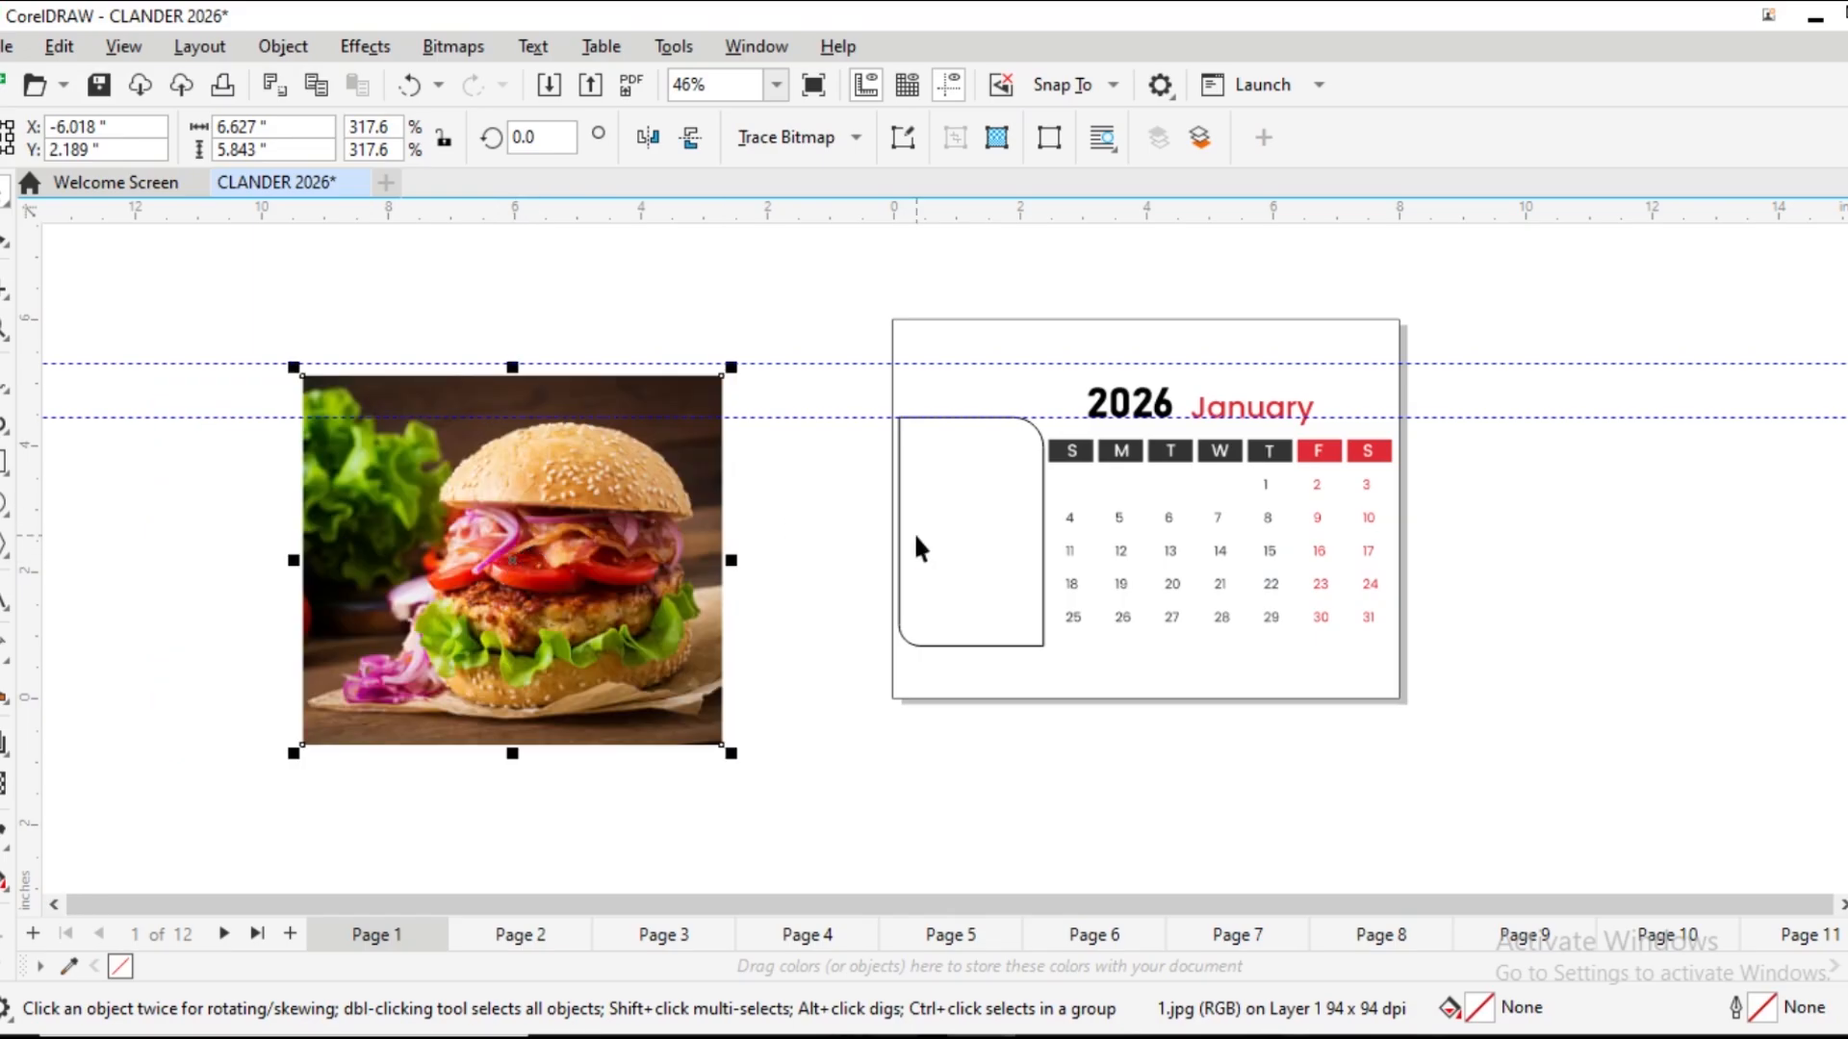
PowerClip the enlarged burger photo inside the rounded rectangle beside the calendar grid
right_click(545, 555)
left_click(673, 601)
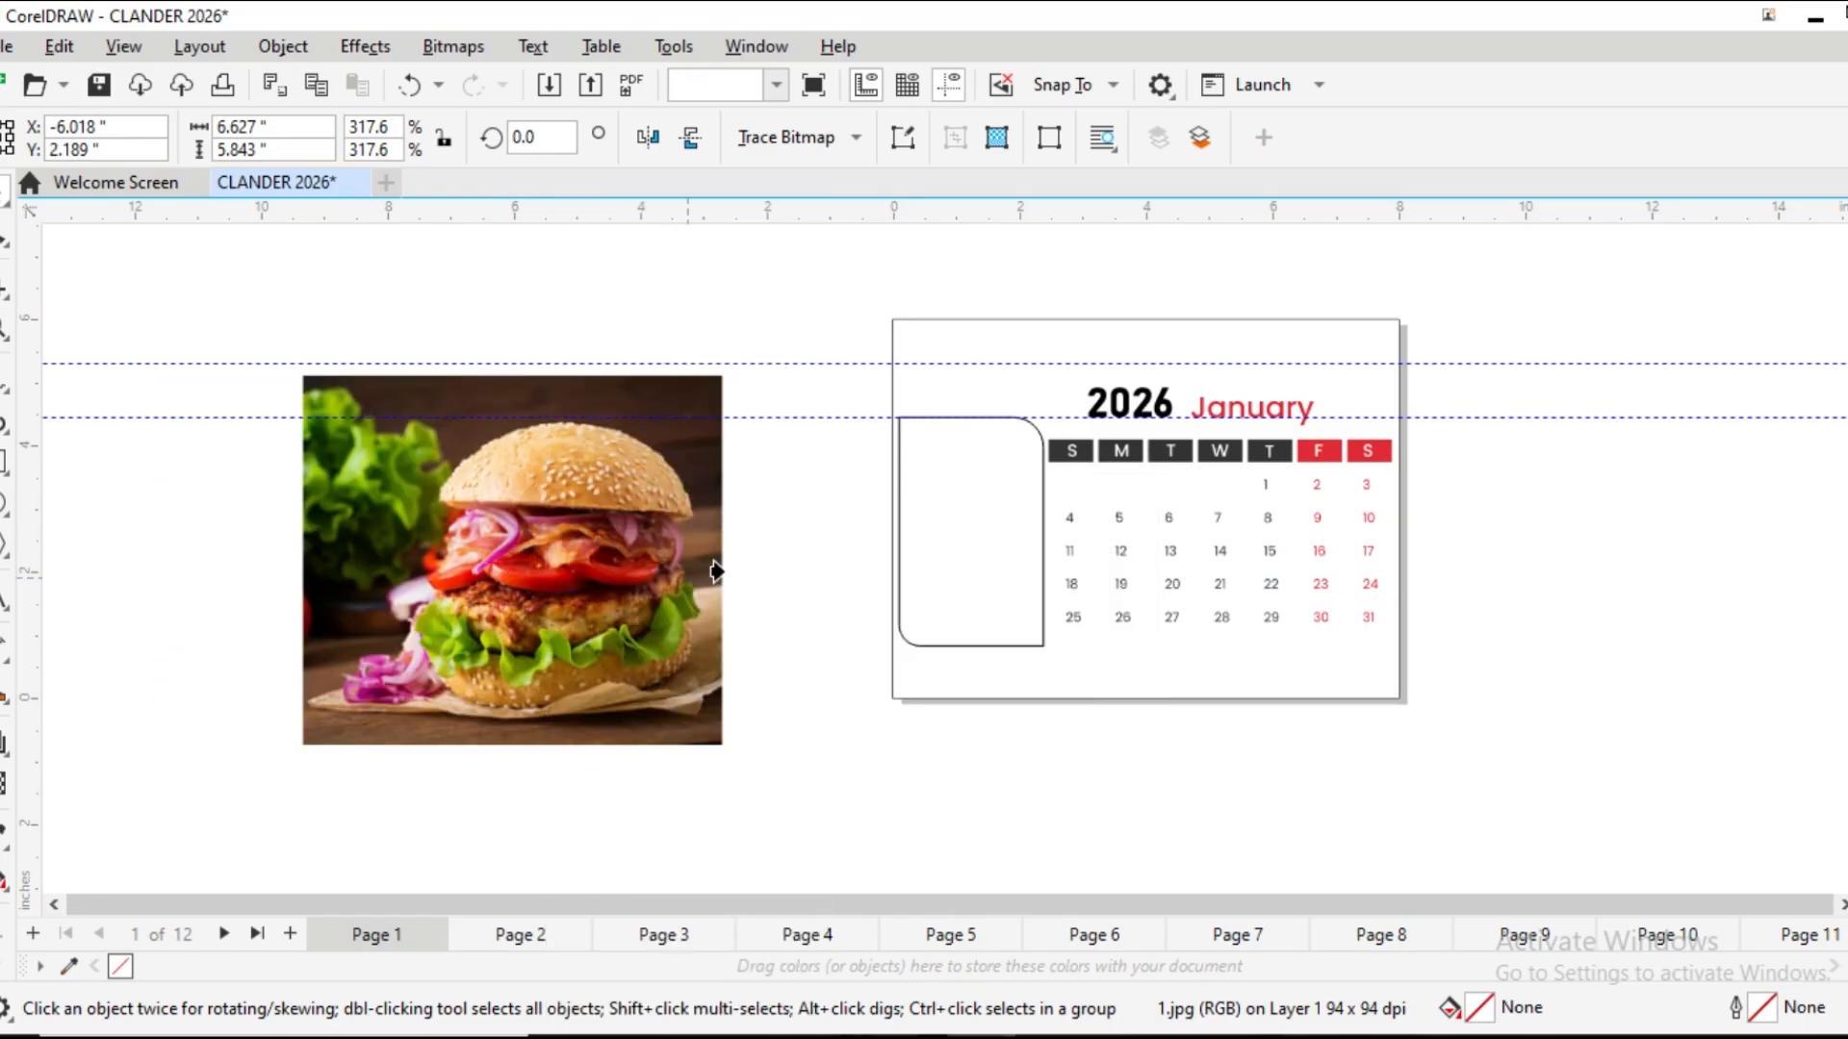
left_click(930, 530)
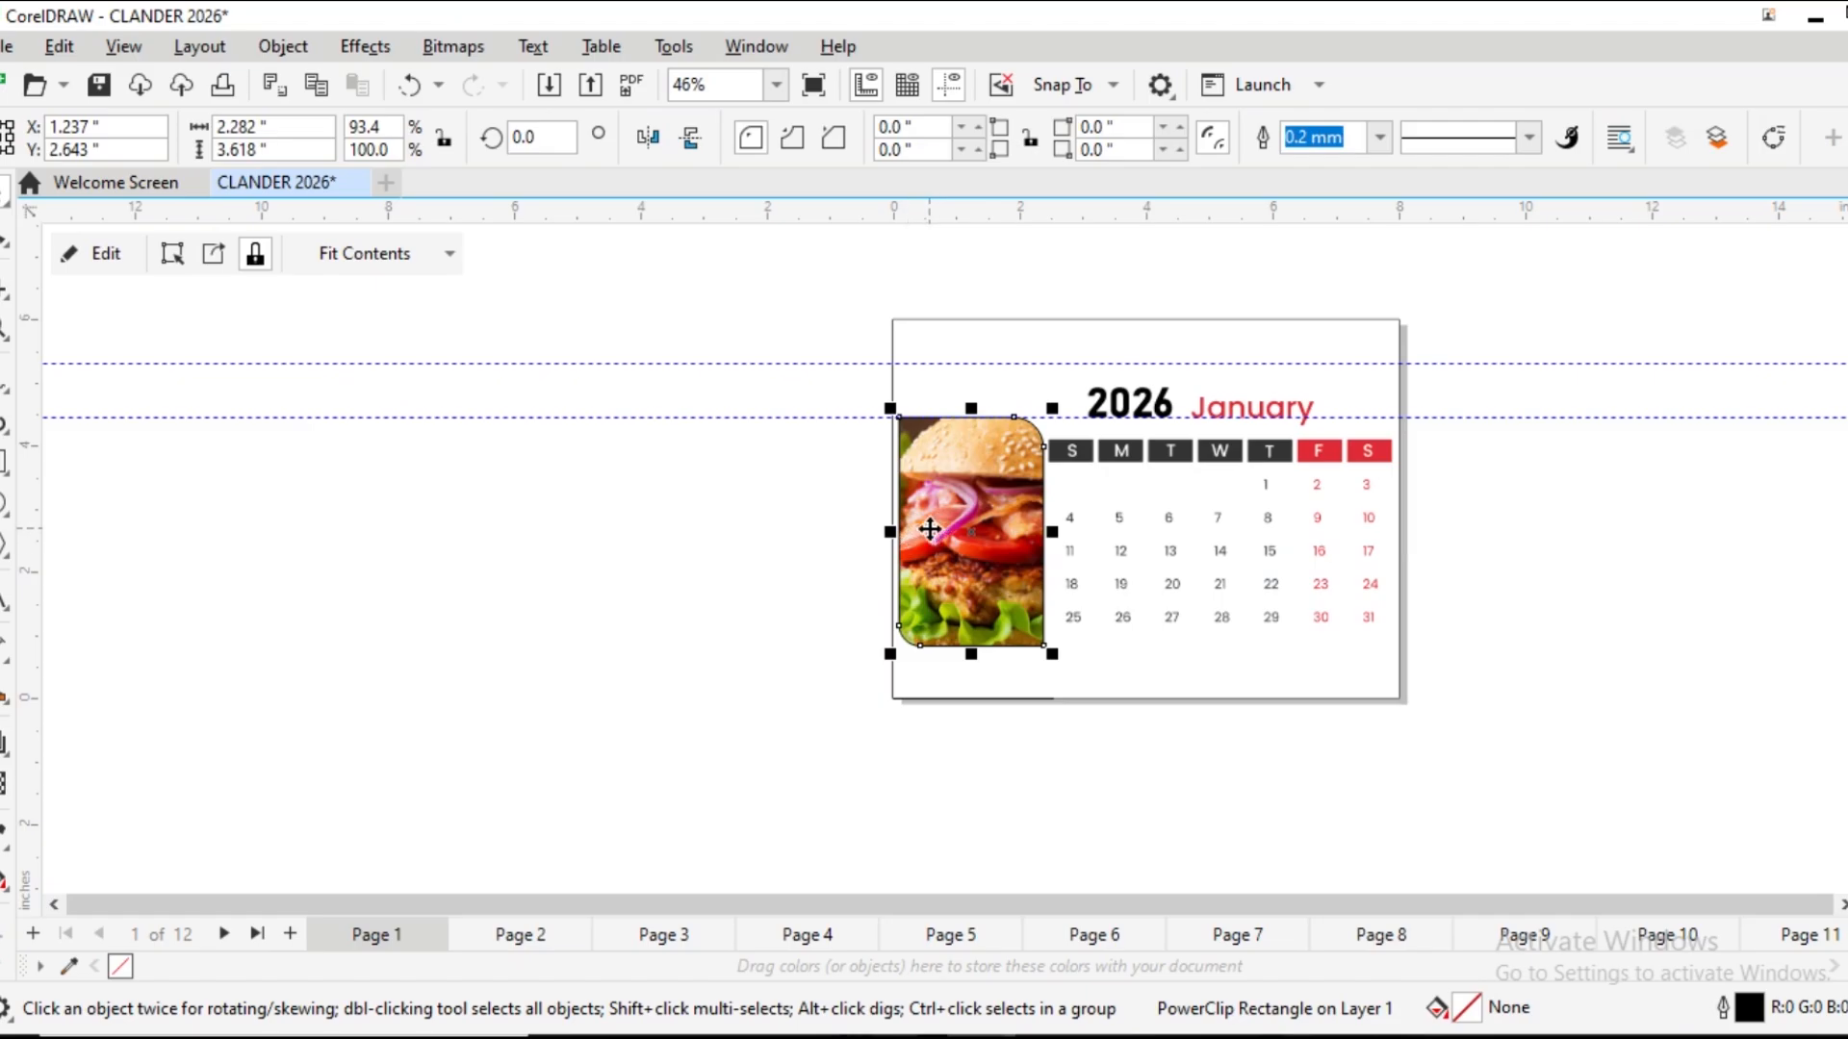
Within the PowerClip, scale the burger photo to about 4.22 by 3.72 inches and shift it left to centre the burger
left_click(105, 255)
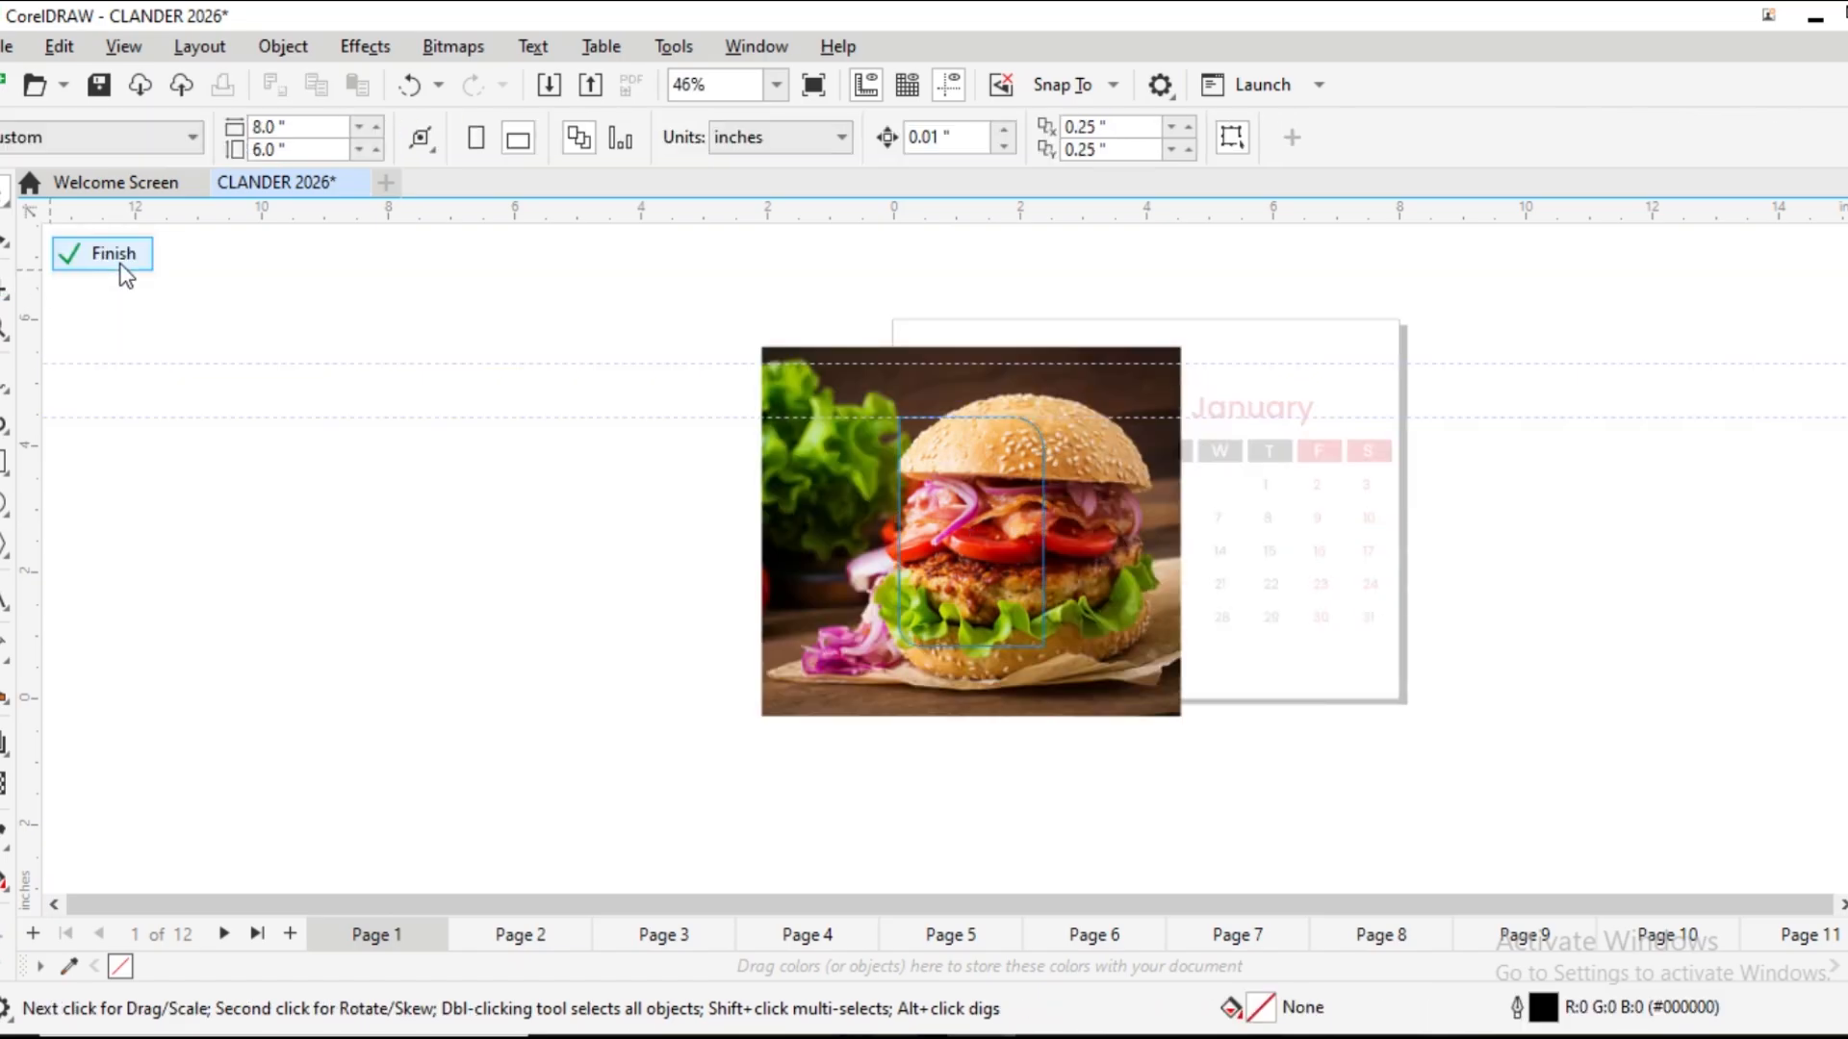
left_click(868, 378)
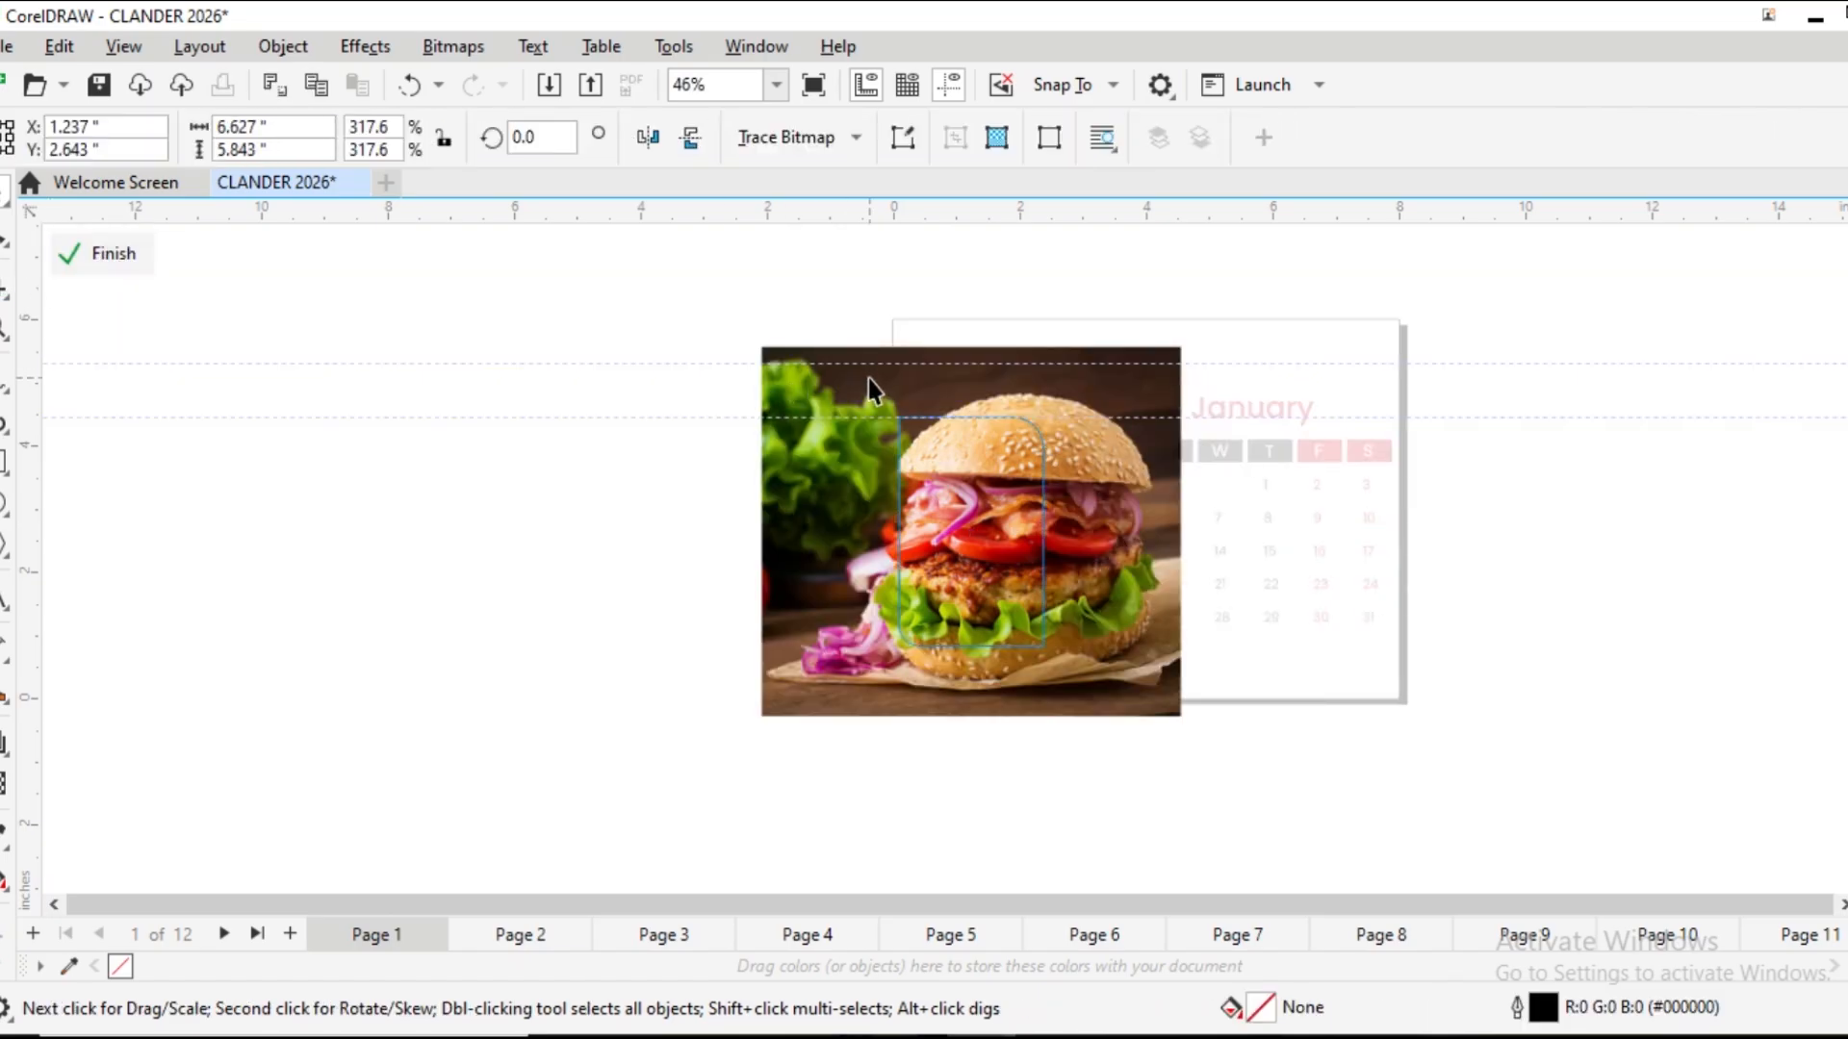
left_click_drag(1190, 337, 1117, 379)
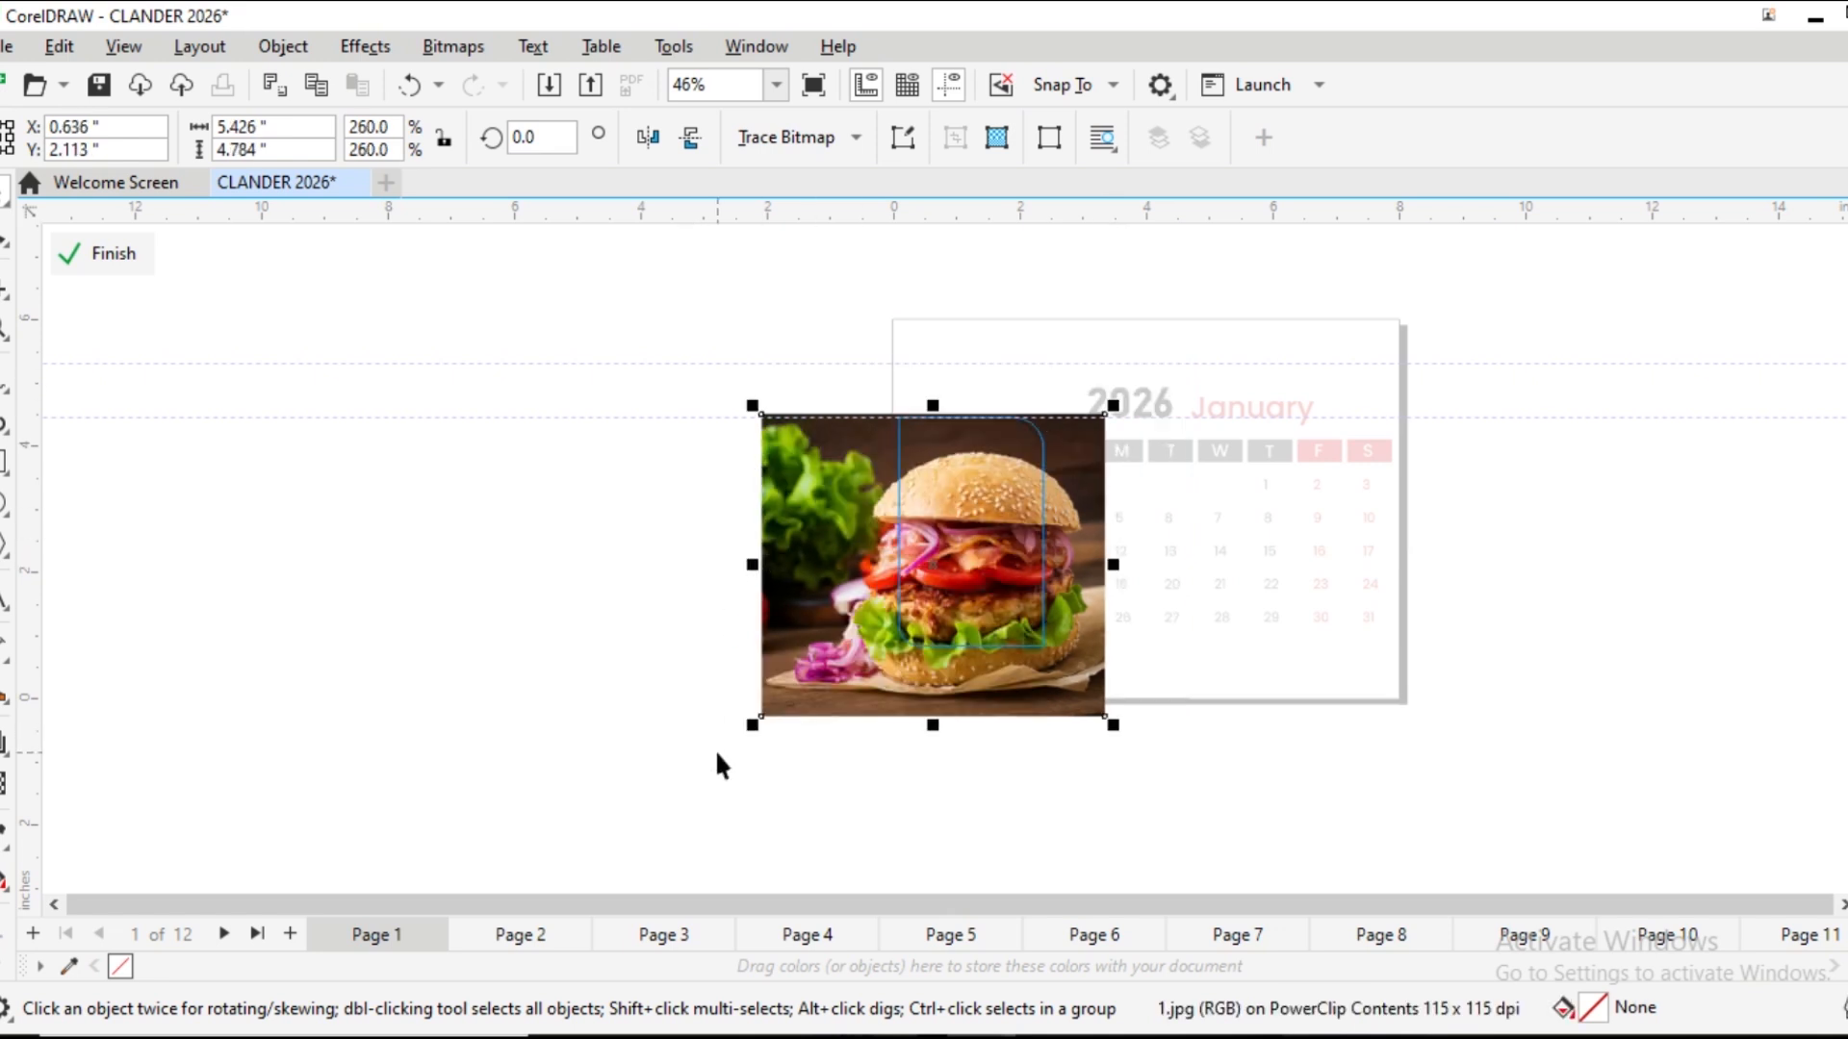
left_click_drag(751, 724, 827, 699)
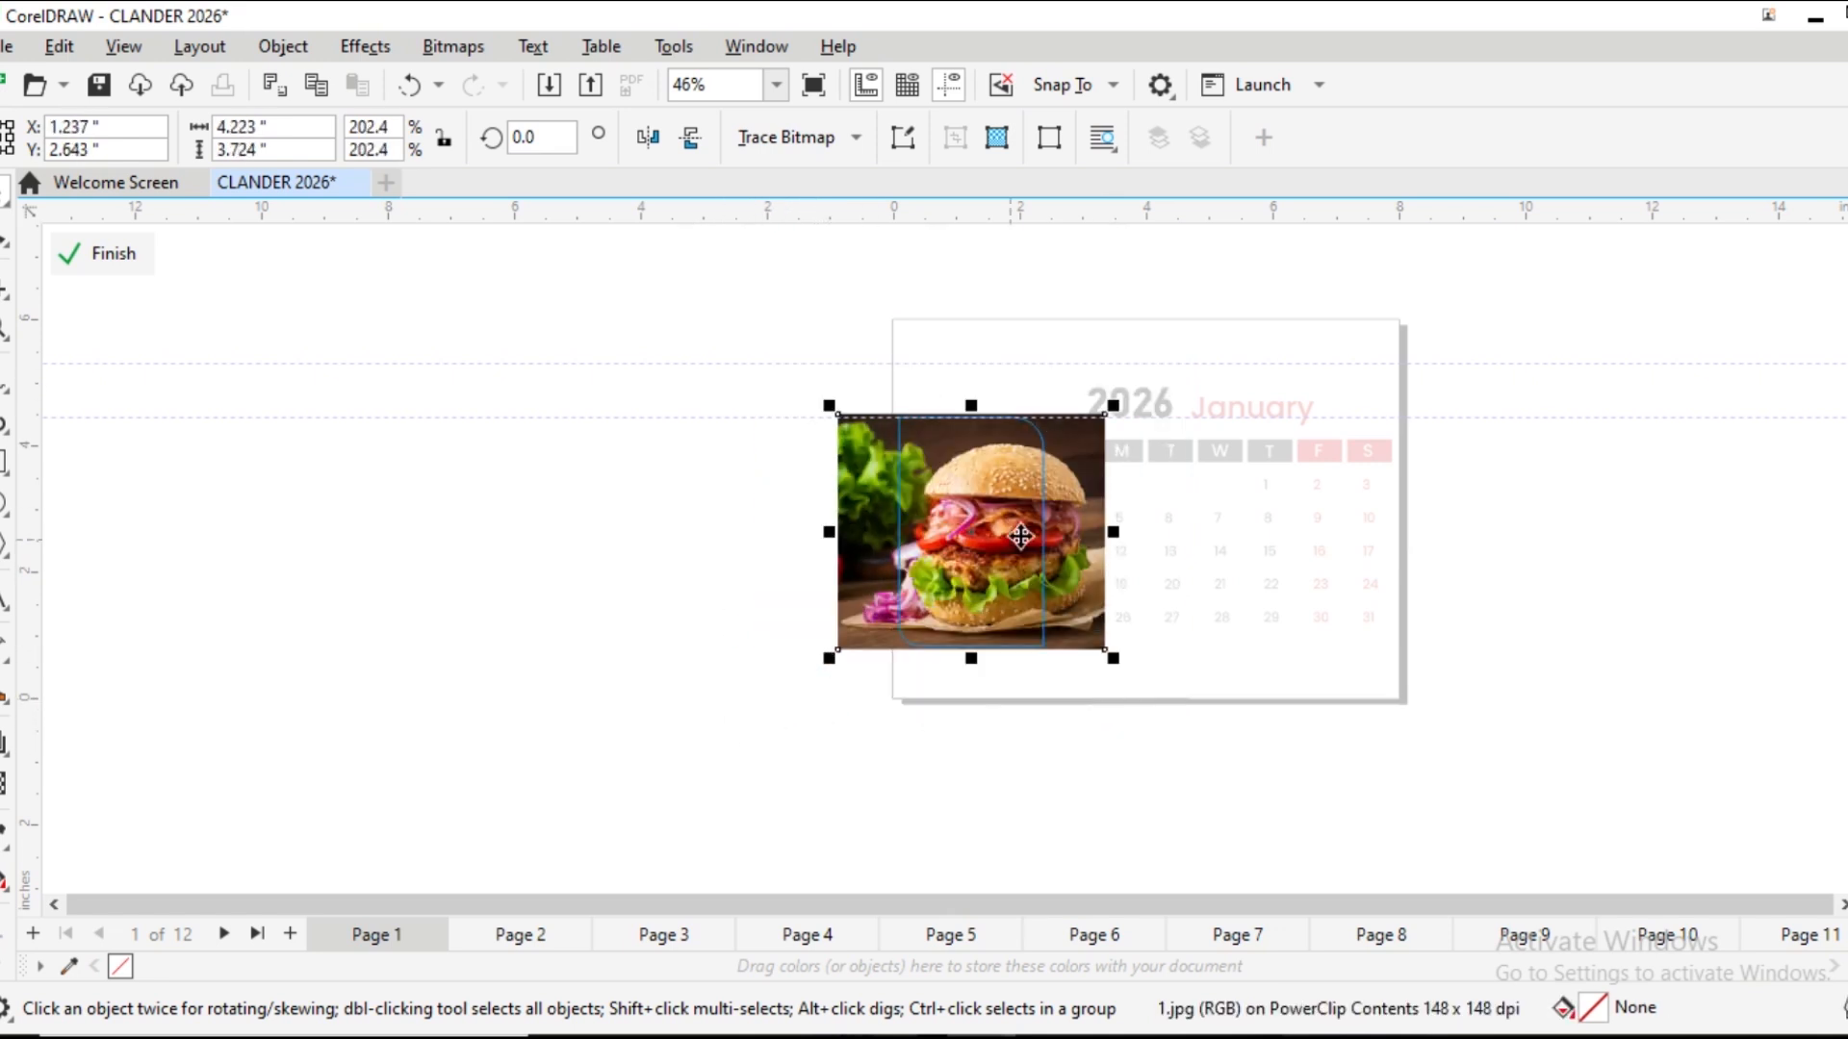
left_click_drag(988, 532, 969, 528)
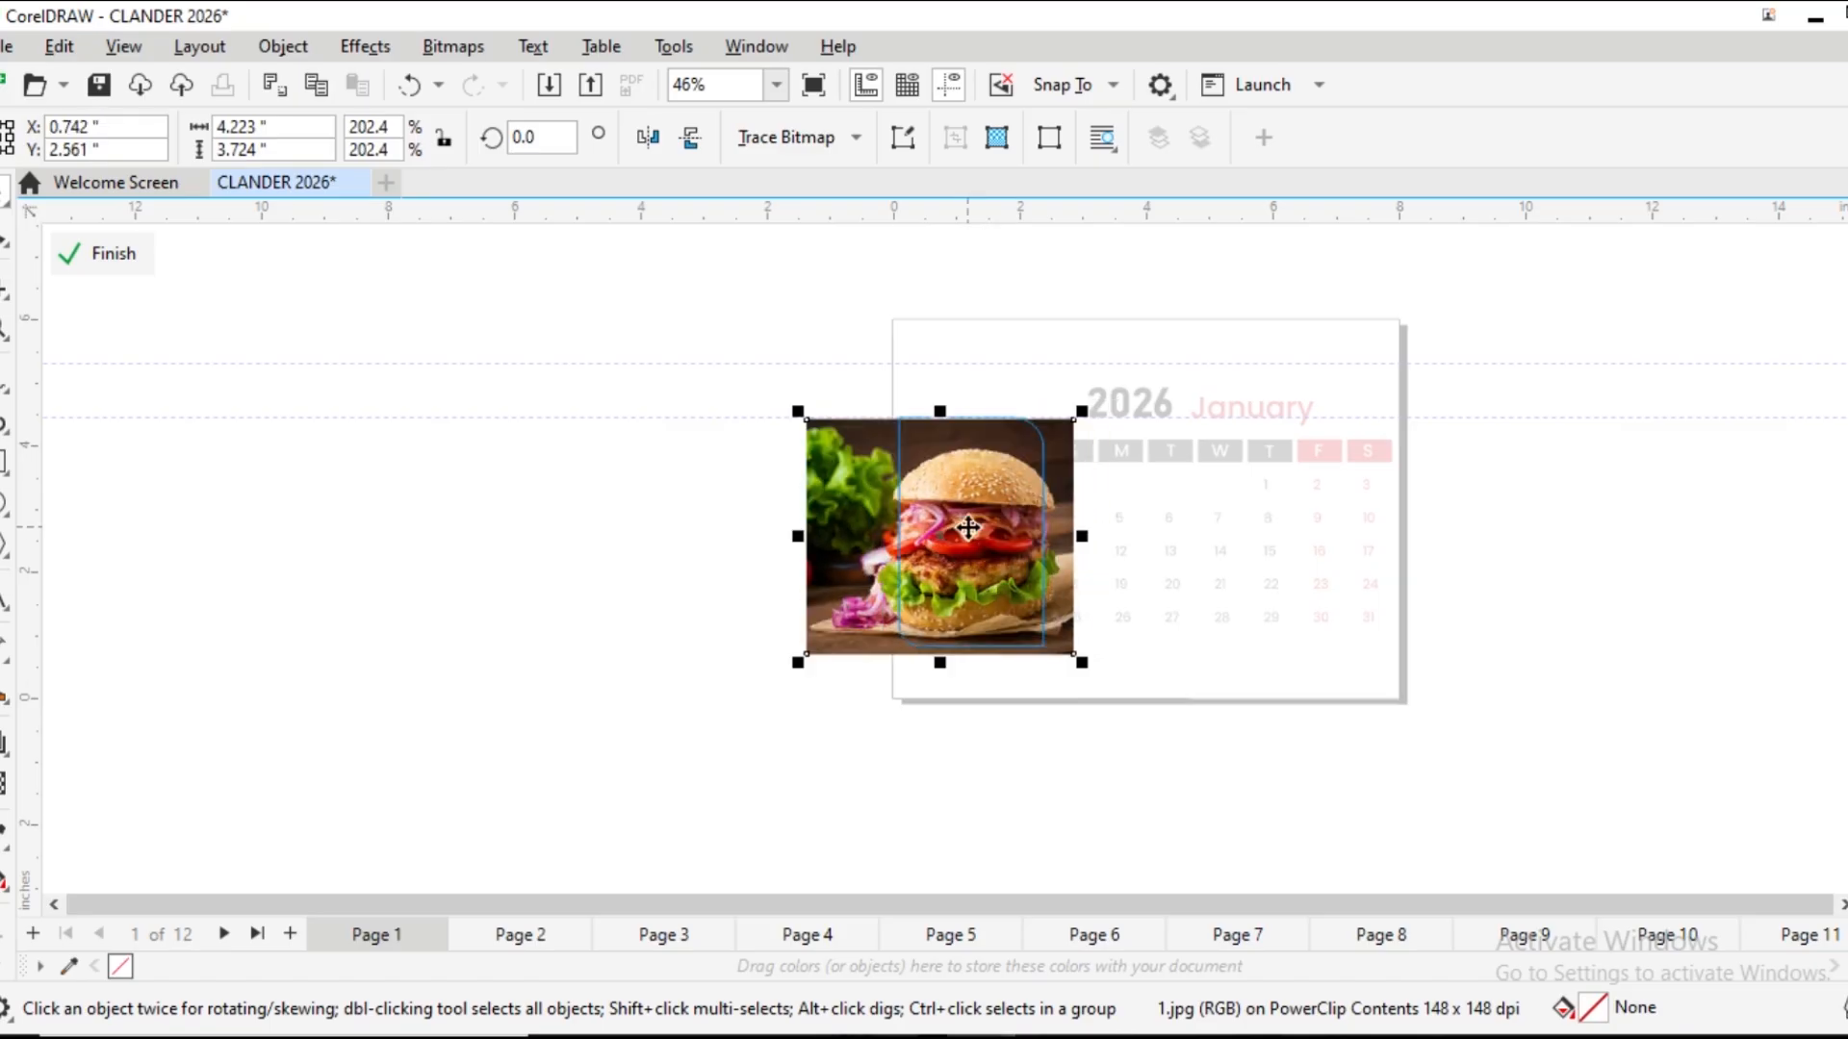
left_click(96, 257)
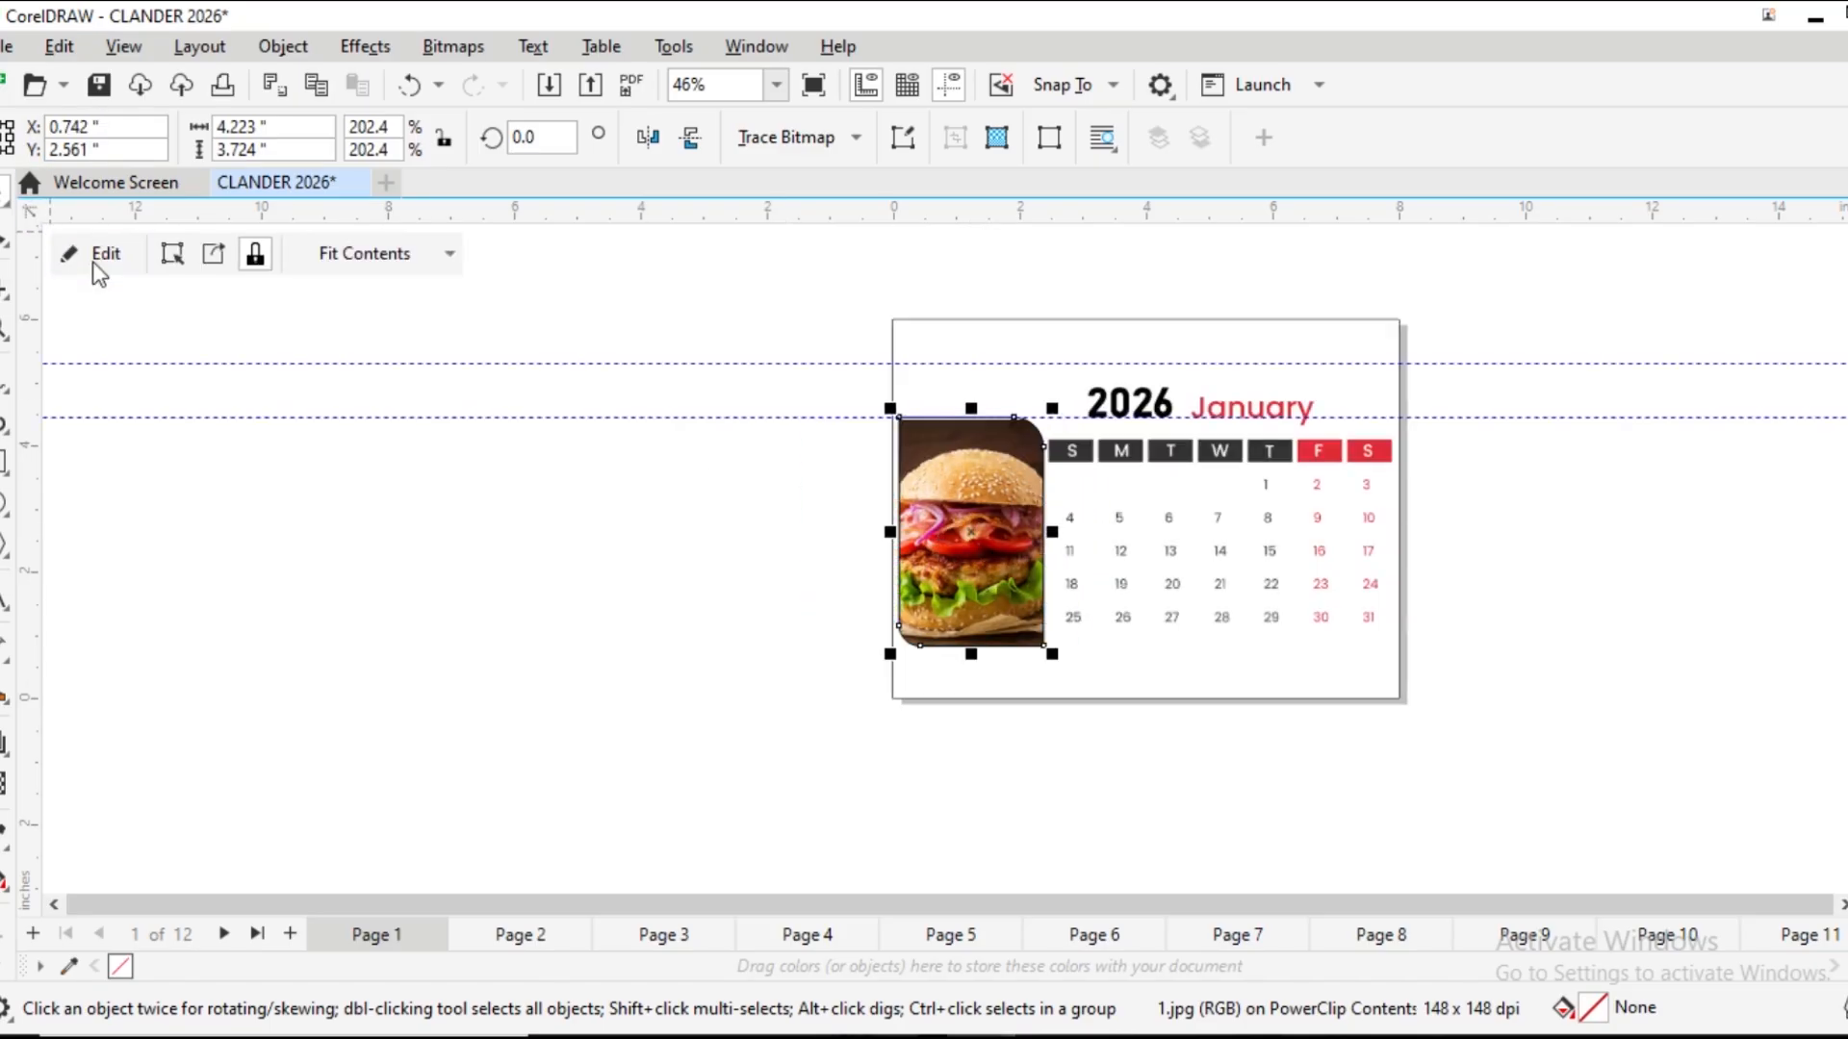
Within the PowerClip, move the burger photo slightly up to cover the gap at the frame's top edge
left_click(631, 623)
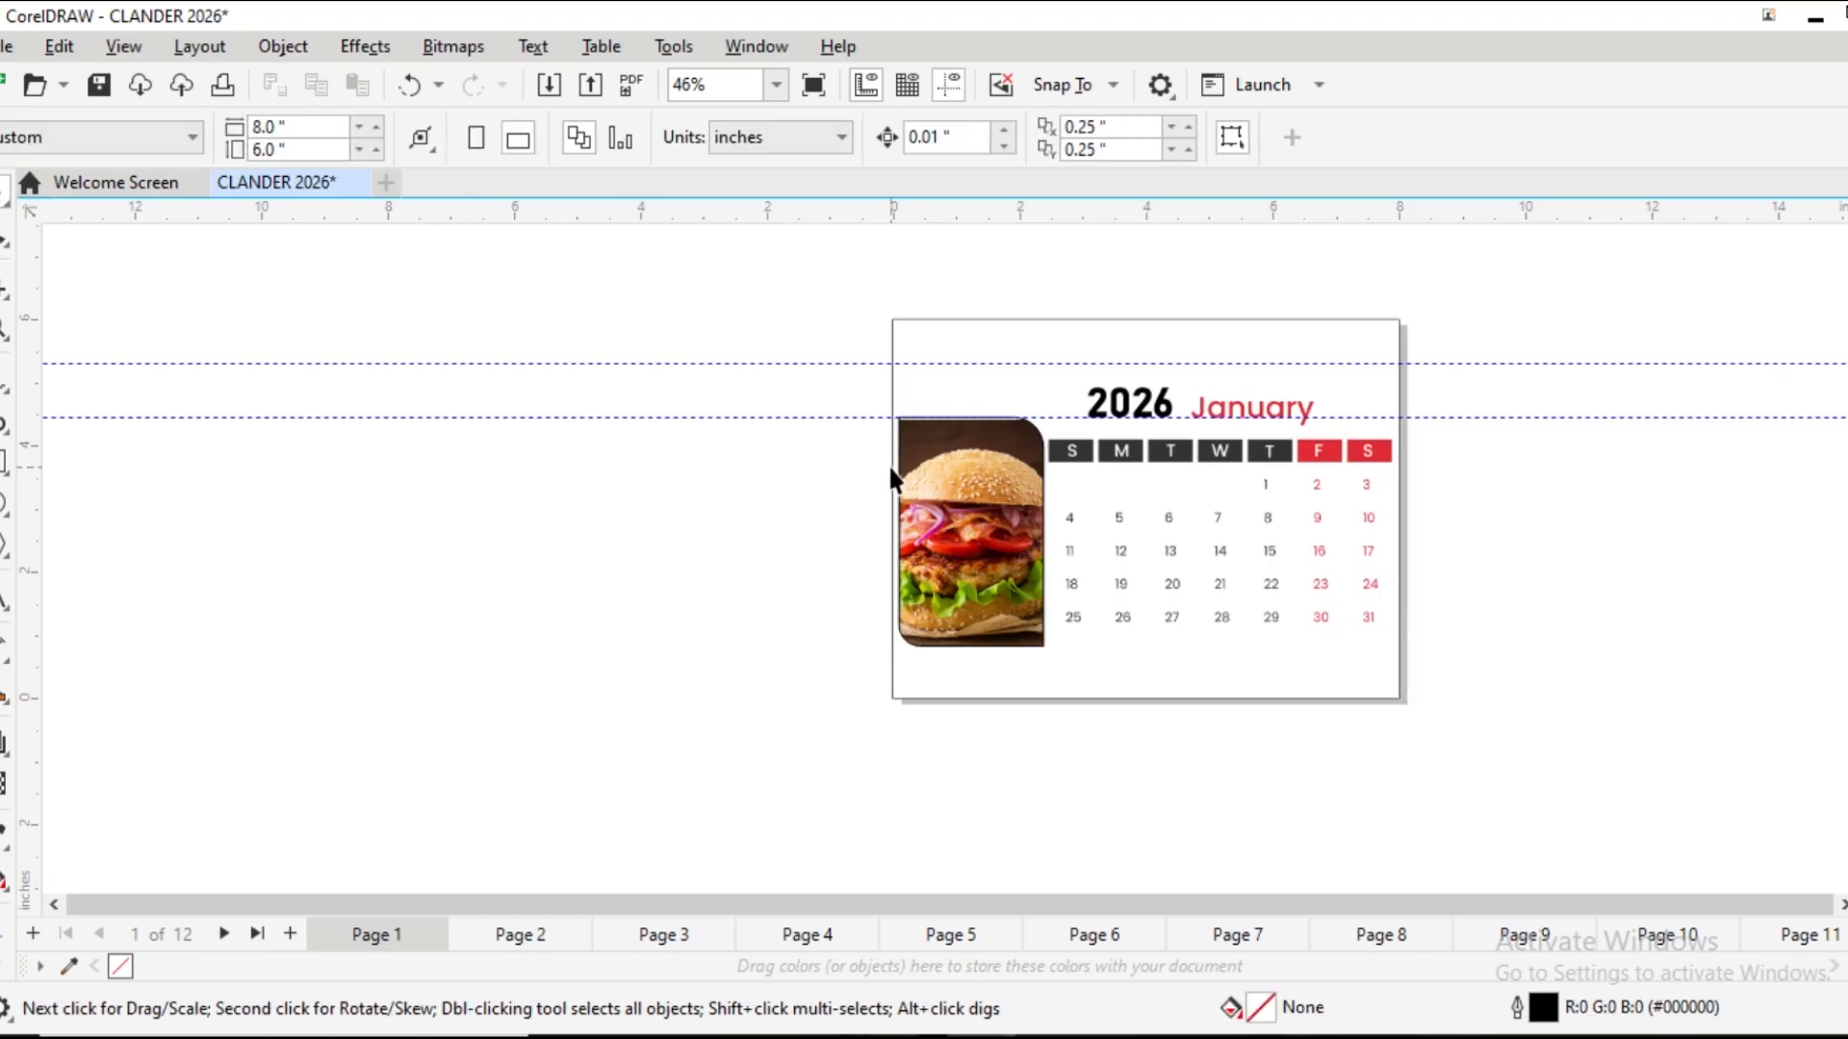
scroll(962, 426, "up", 4)
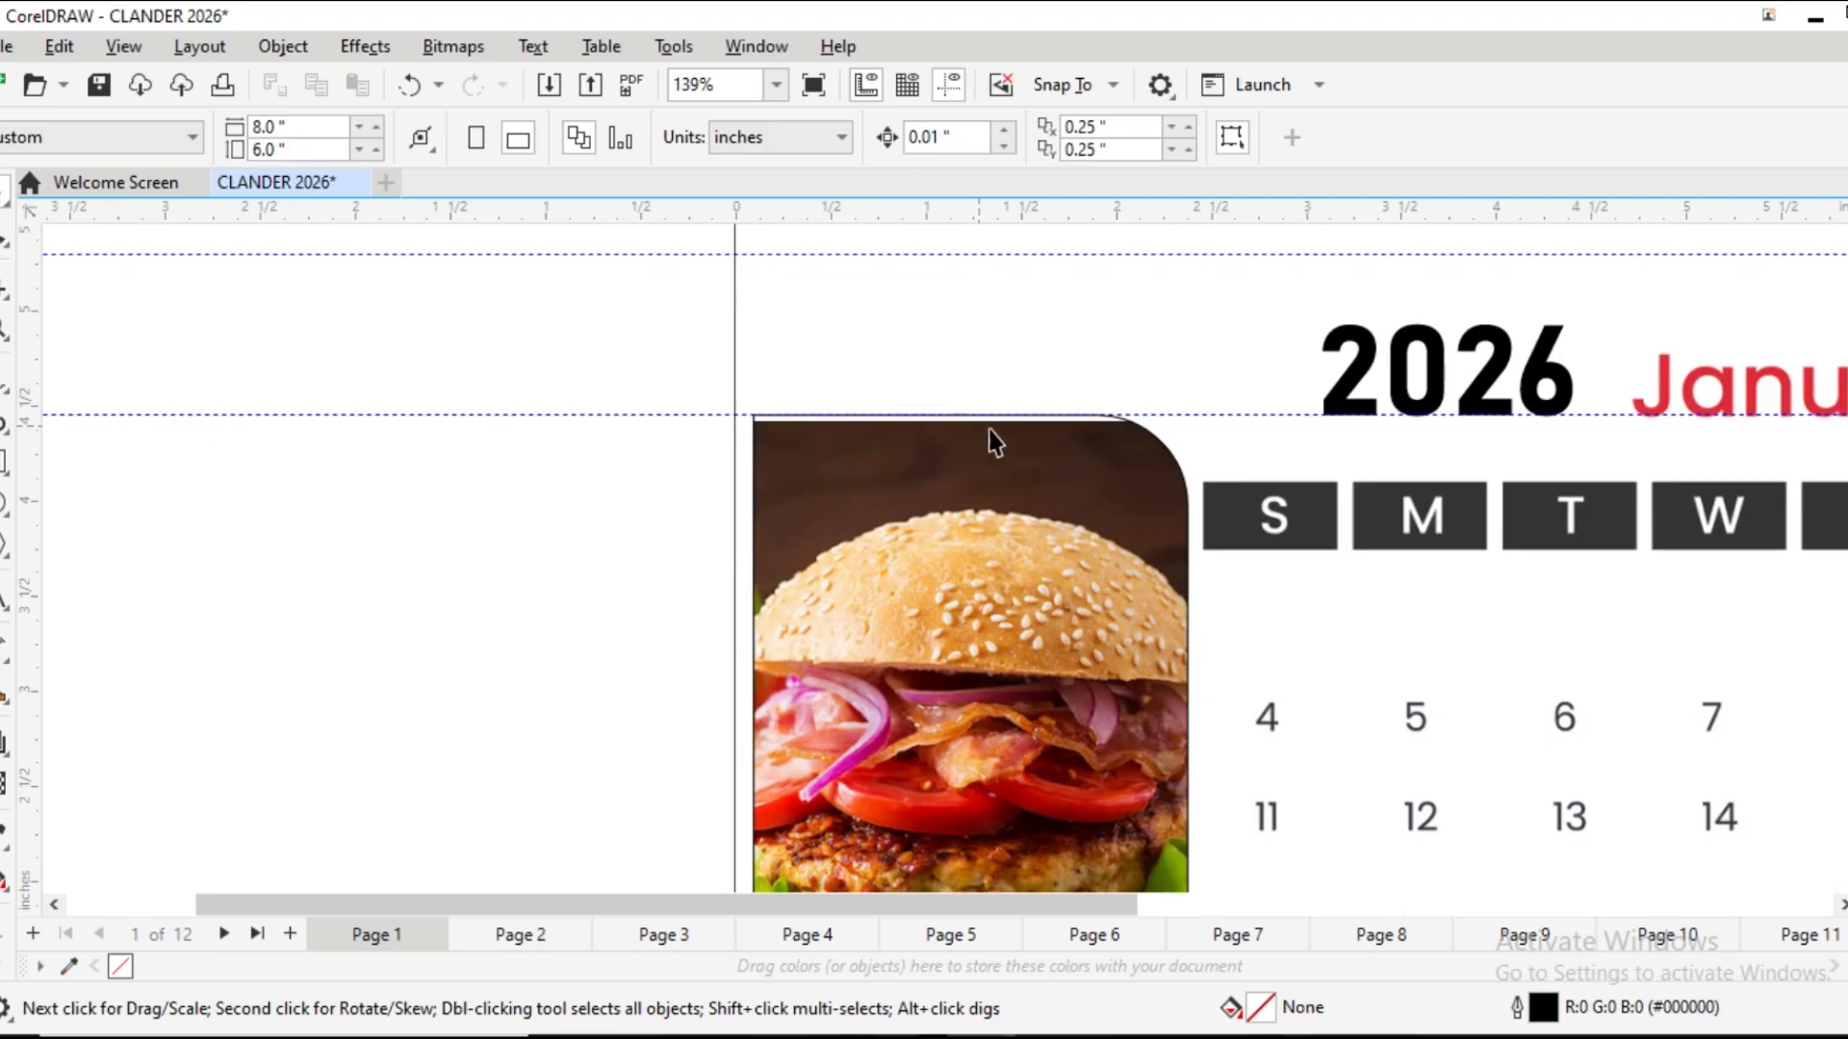
scroll(970, 443, "up", 2)
double_click(900, 480)
left_click_drag(868, 504, 860, 436)
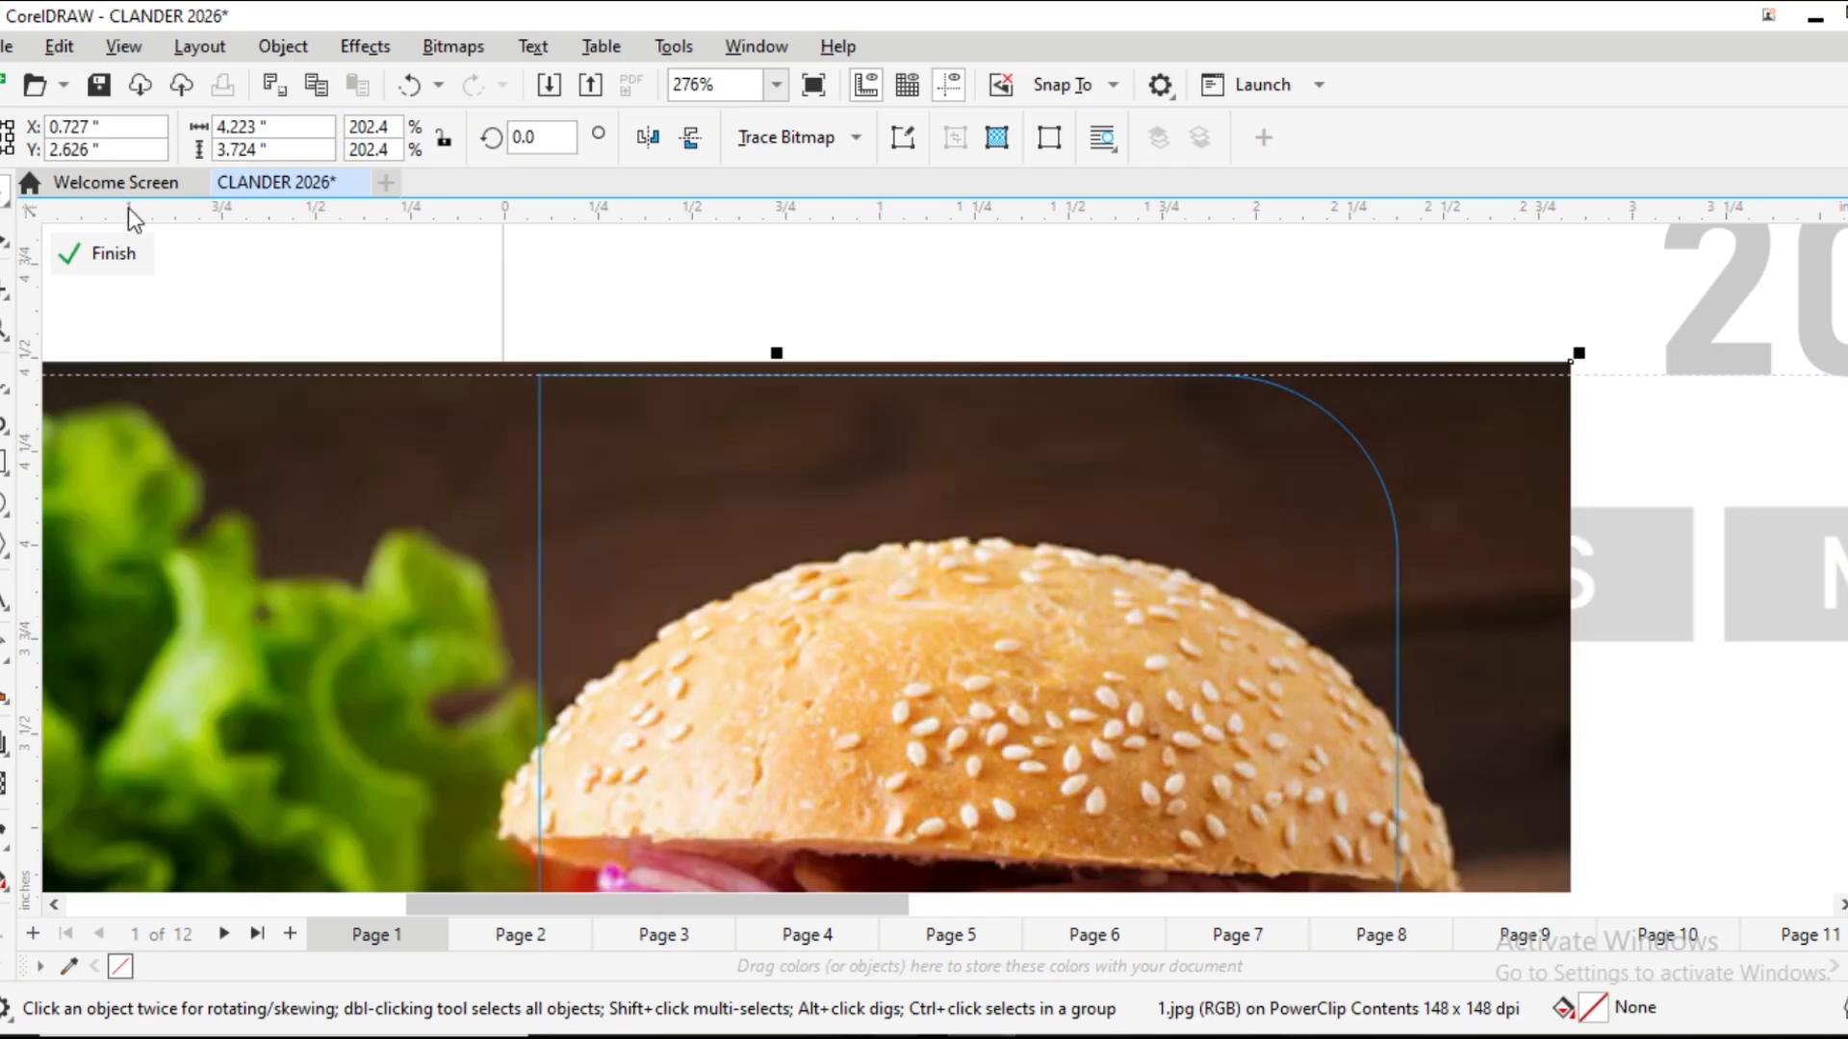
left_click(96, 254)
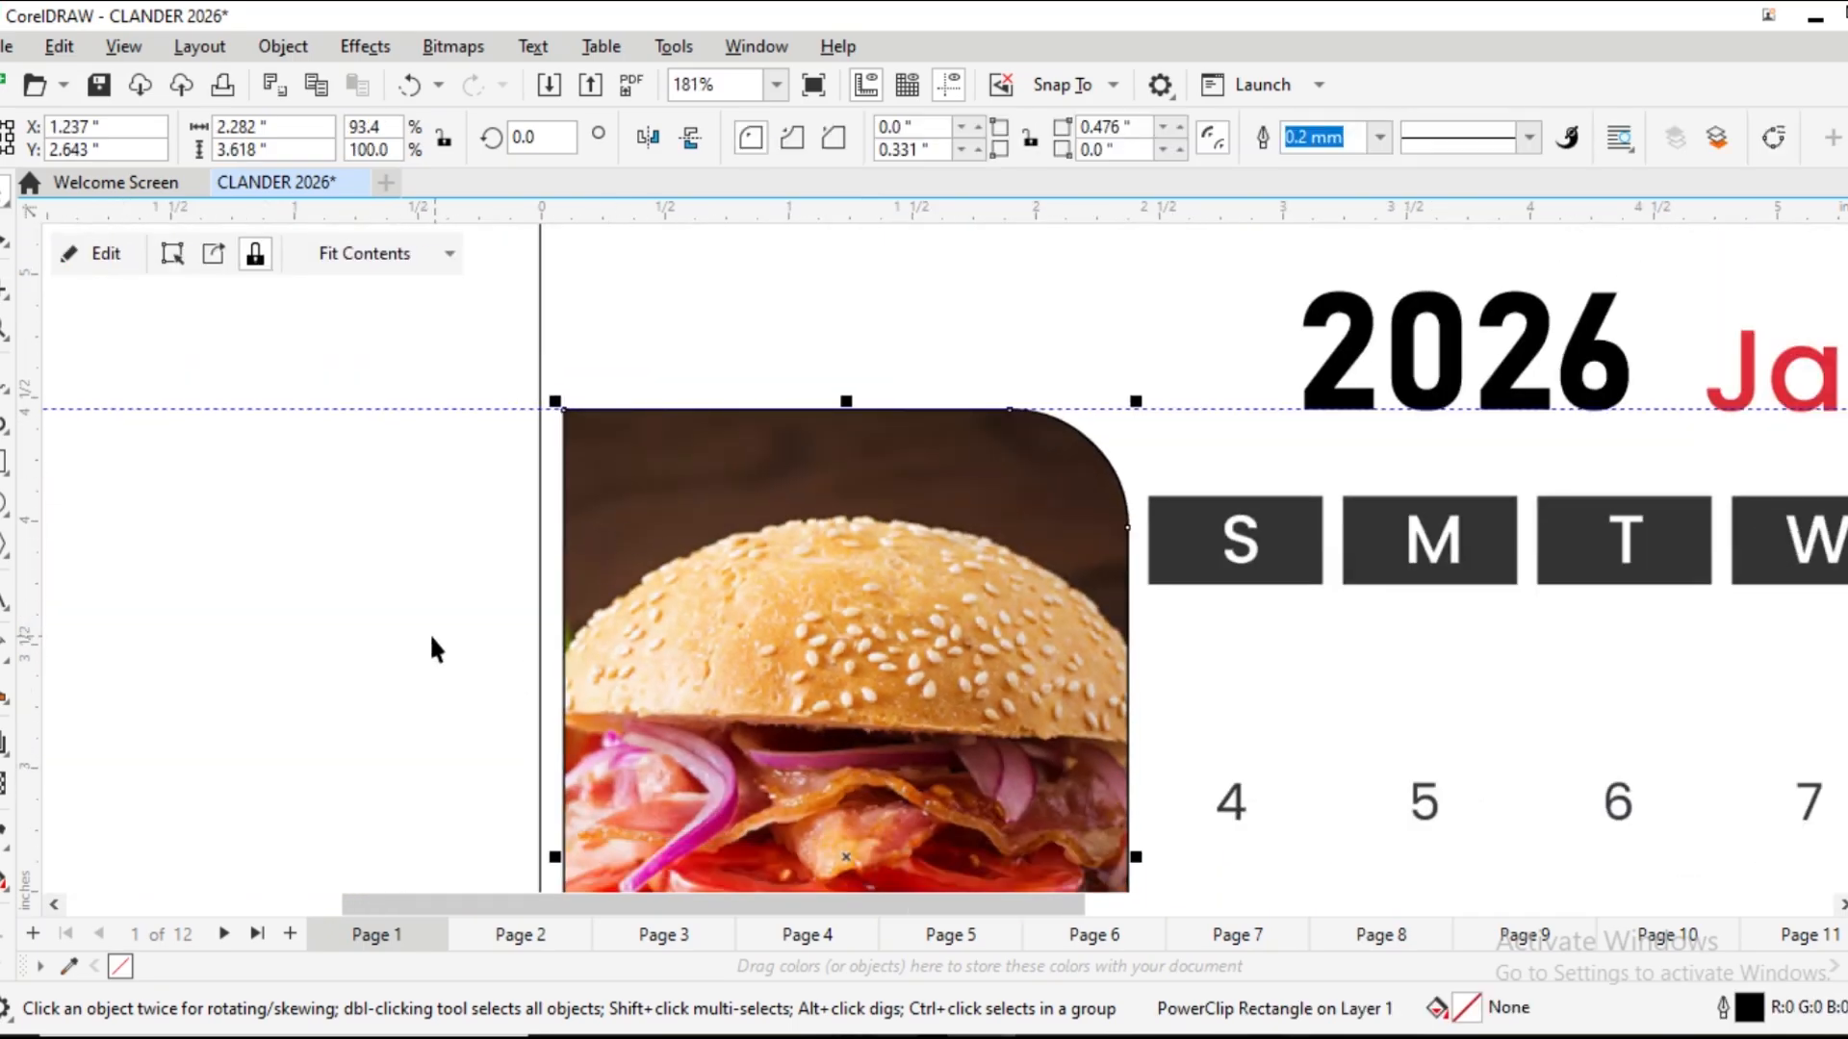
Set the outline of the burger photo's PowerClip frame to None
left_click(1532, 141)
left_click(1532, 141)
left_click(1381, 140)
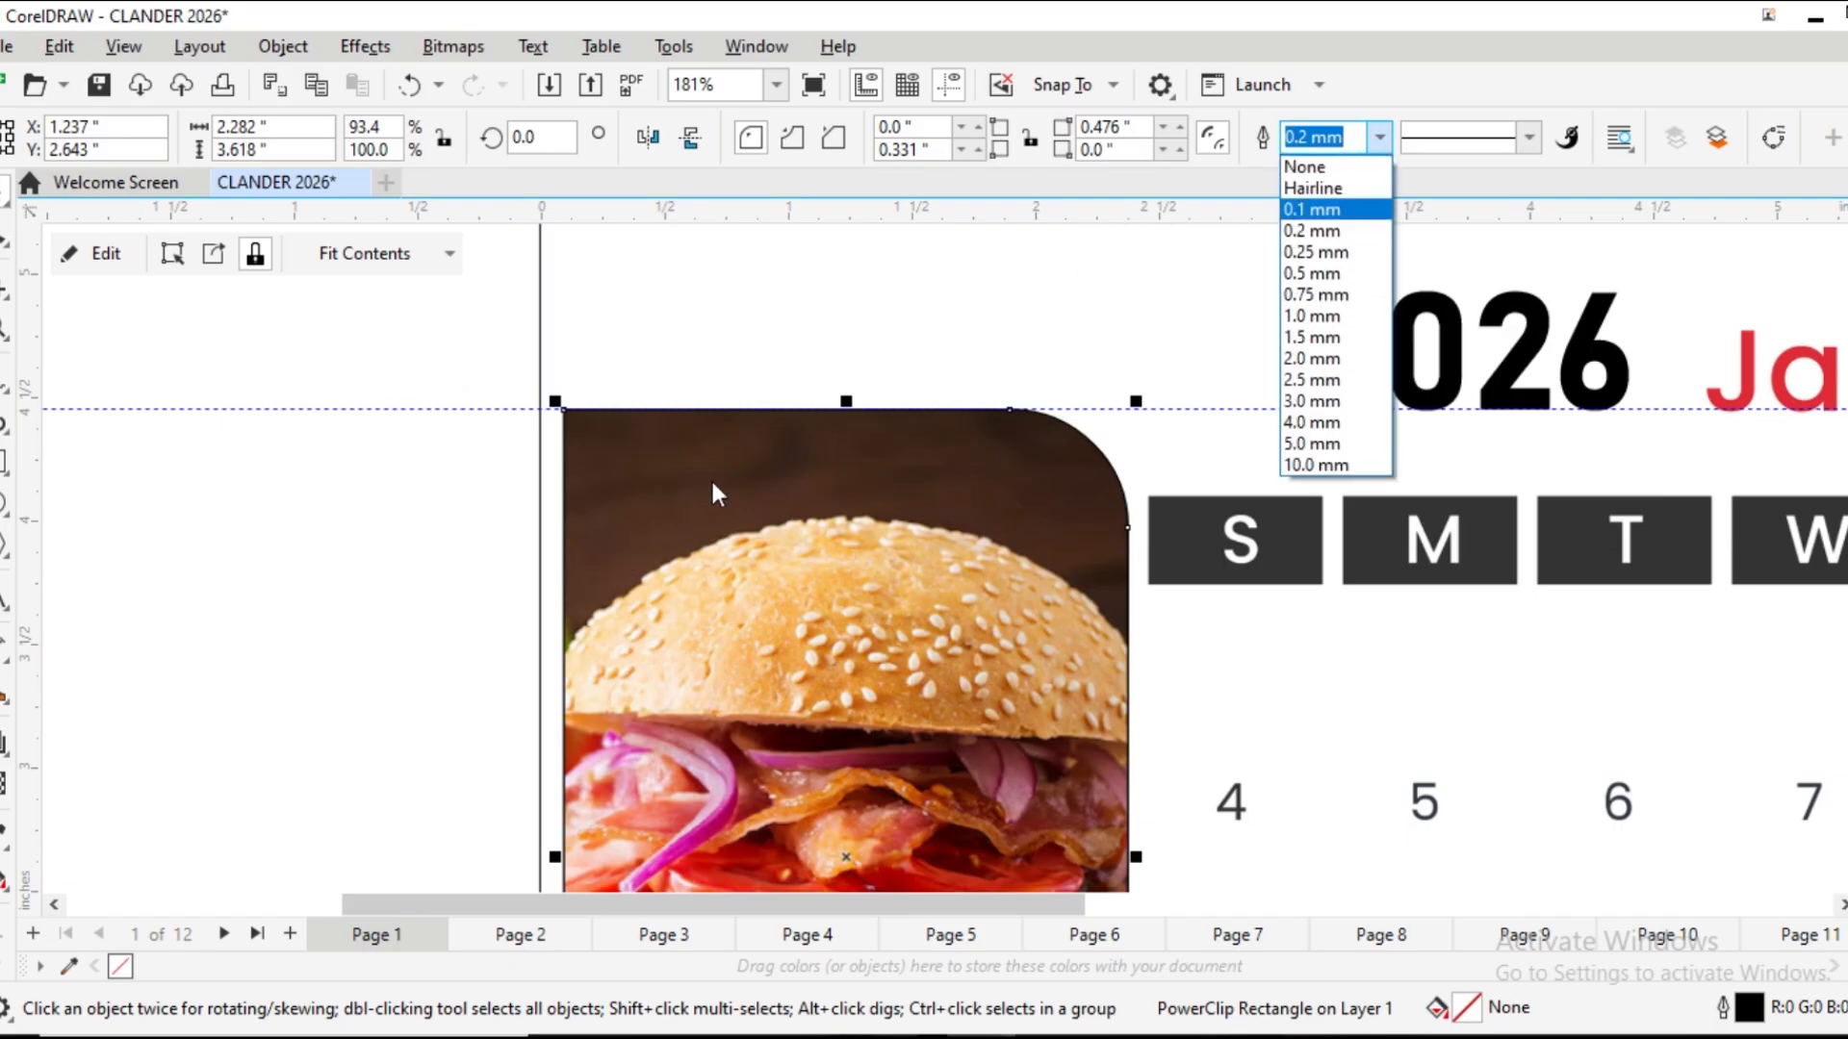
left_click(1323, 168)
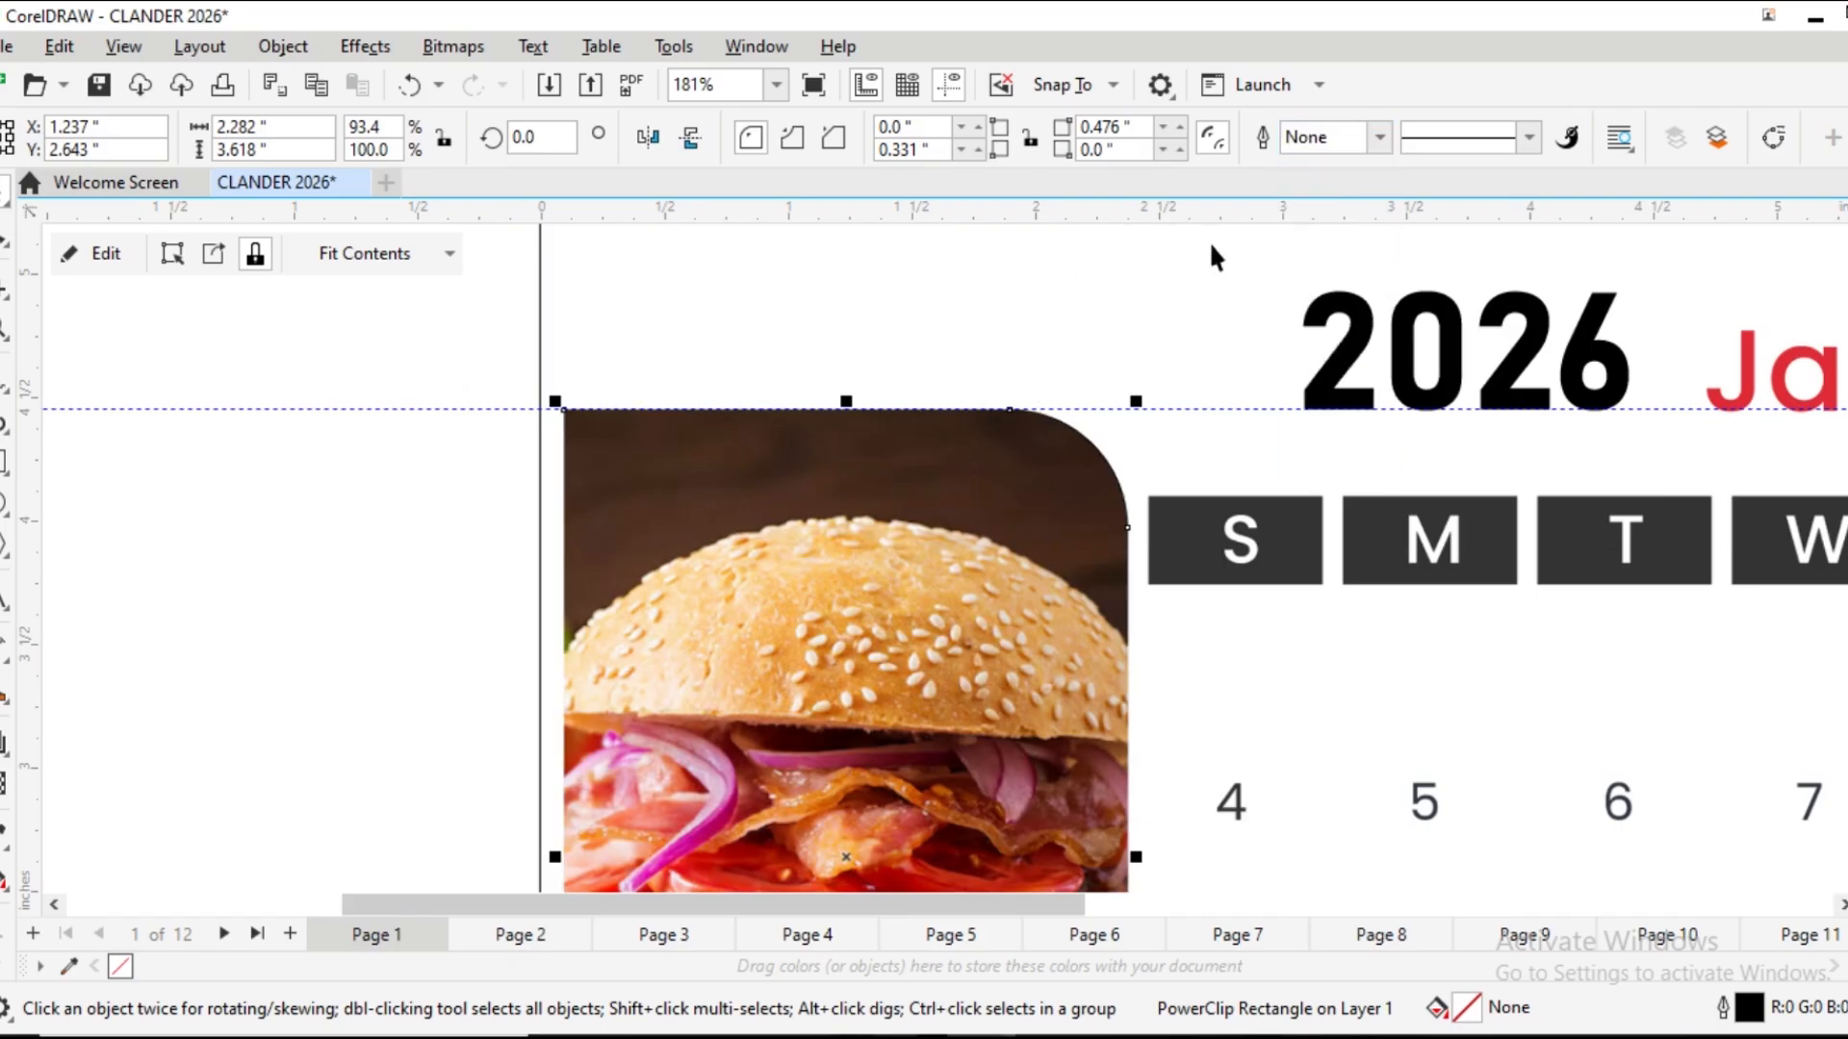
left_click(240, 603)
scroll(846, 583, "down", 2)
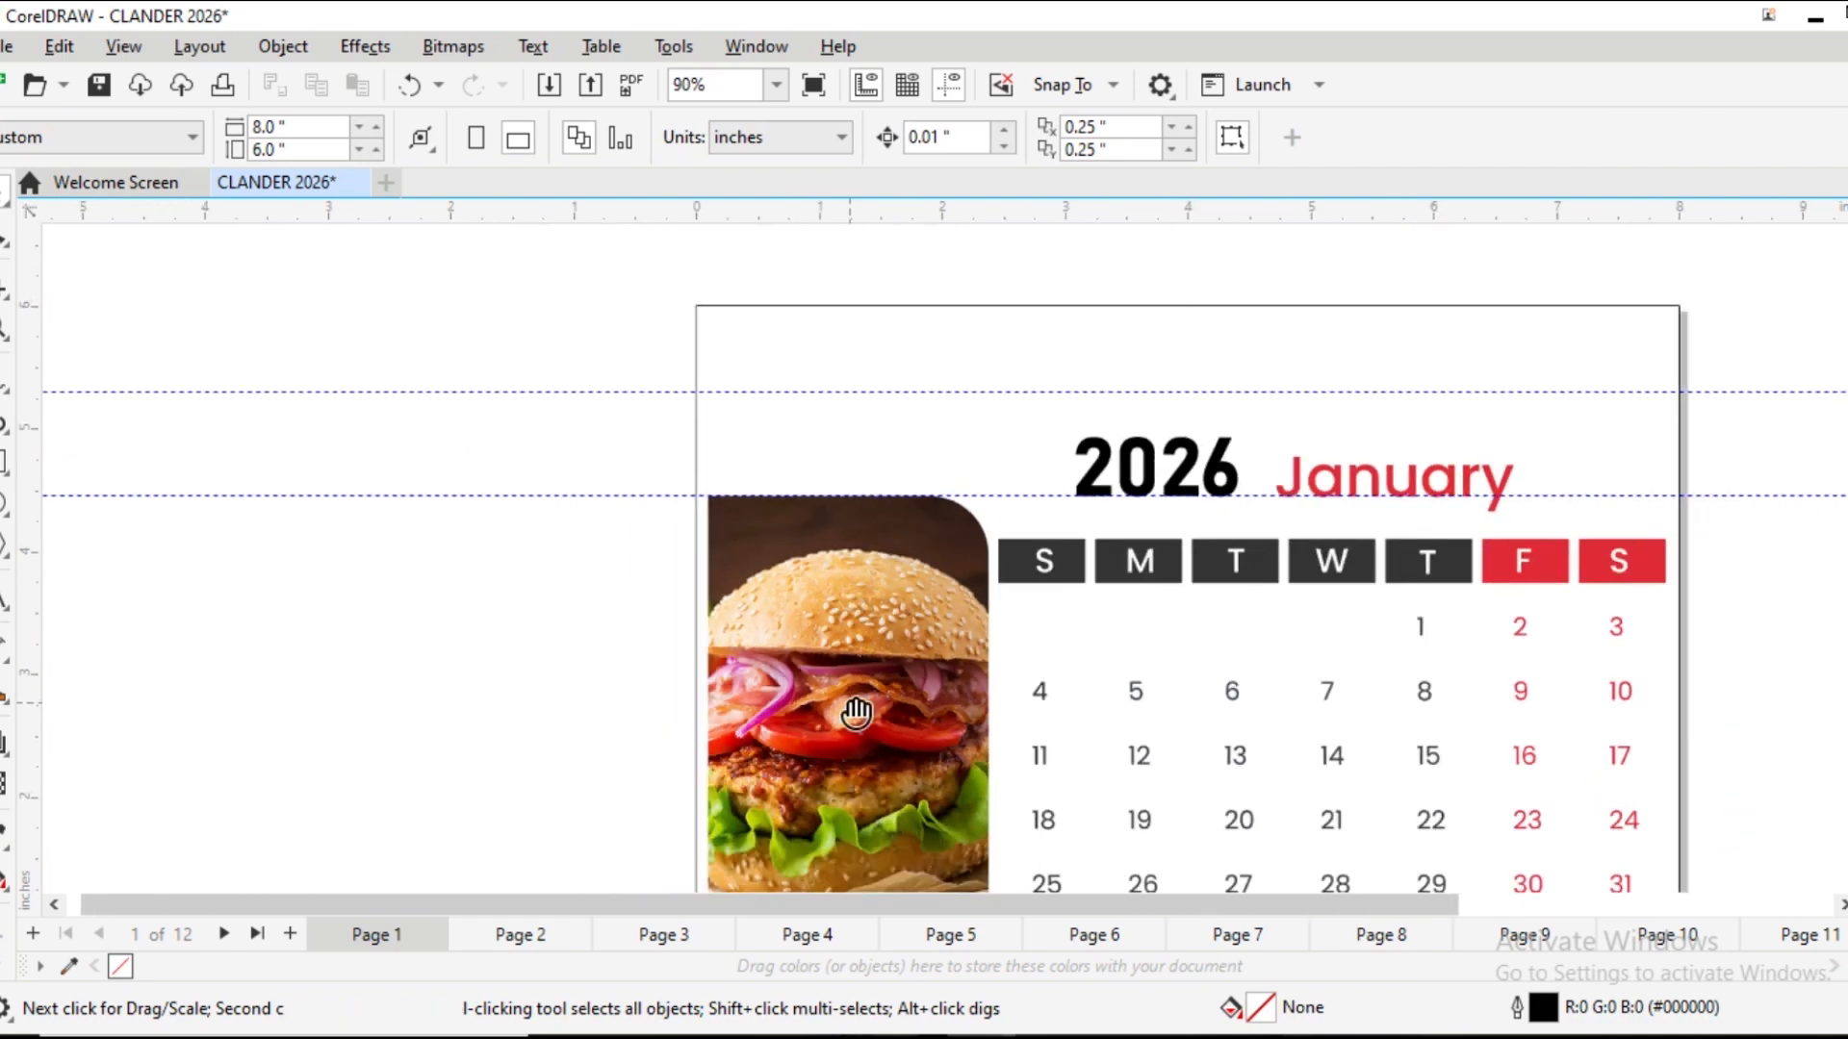
left_click_drag(856, 713, 770, 526)
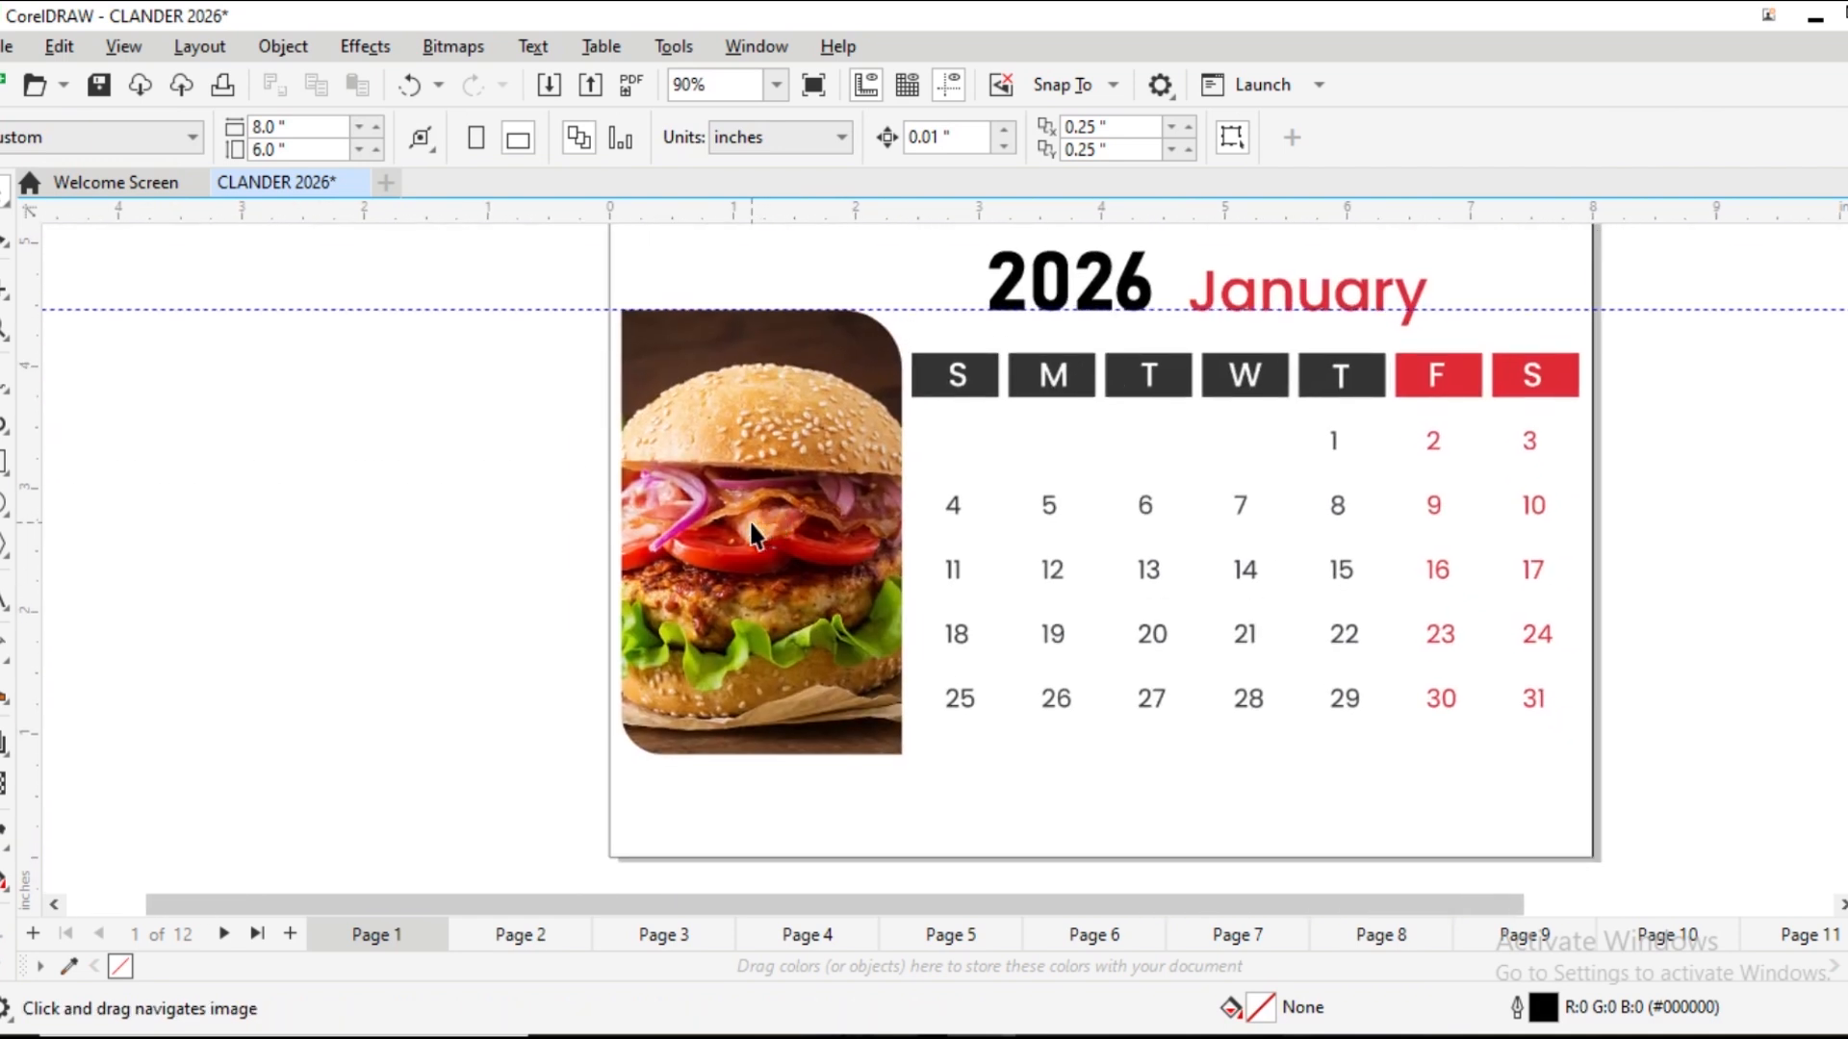
Undo the recent photo edits back through the PowerClip, so the burger photo sits outside the empty rounded frame
left_click(751, 534)
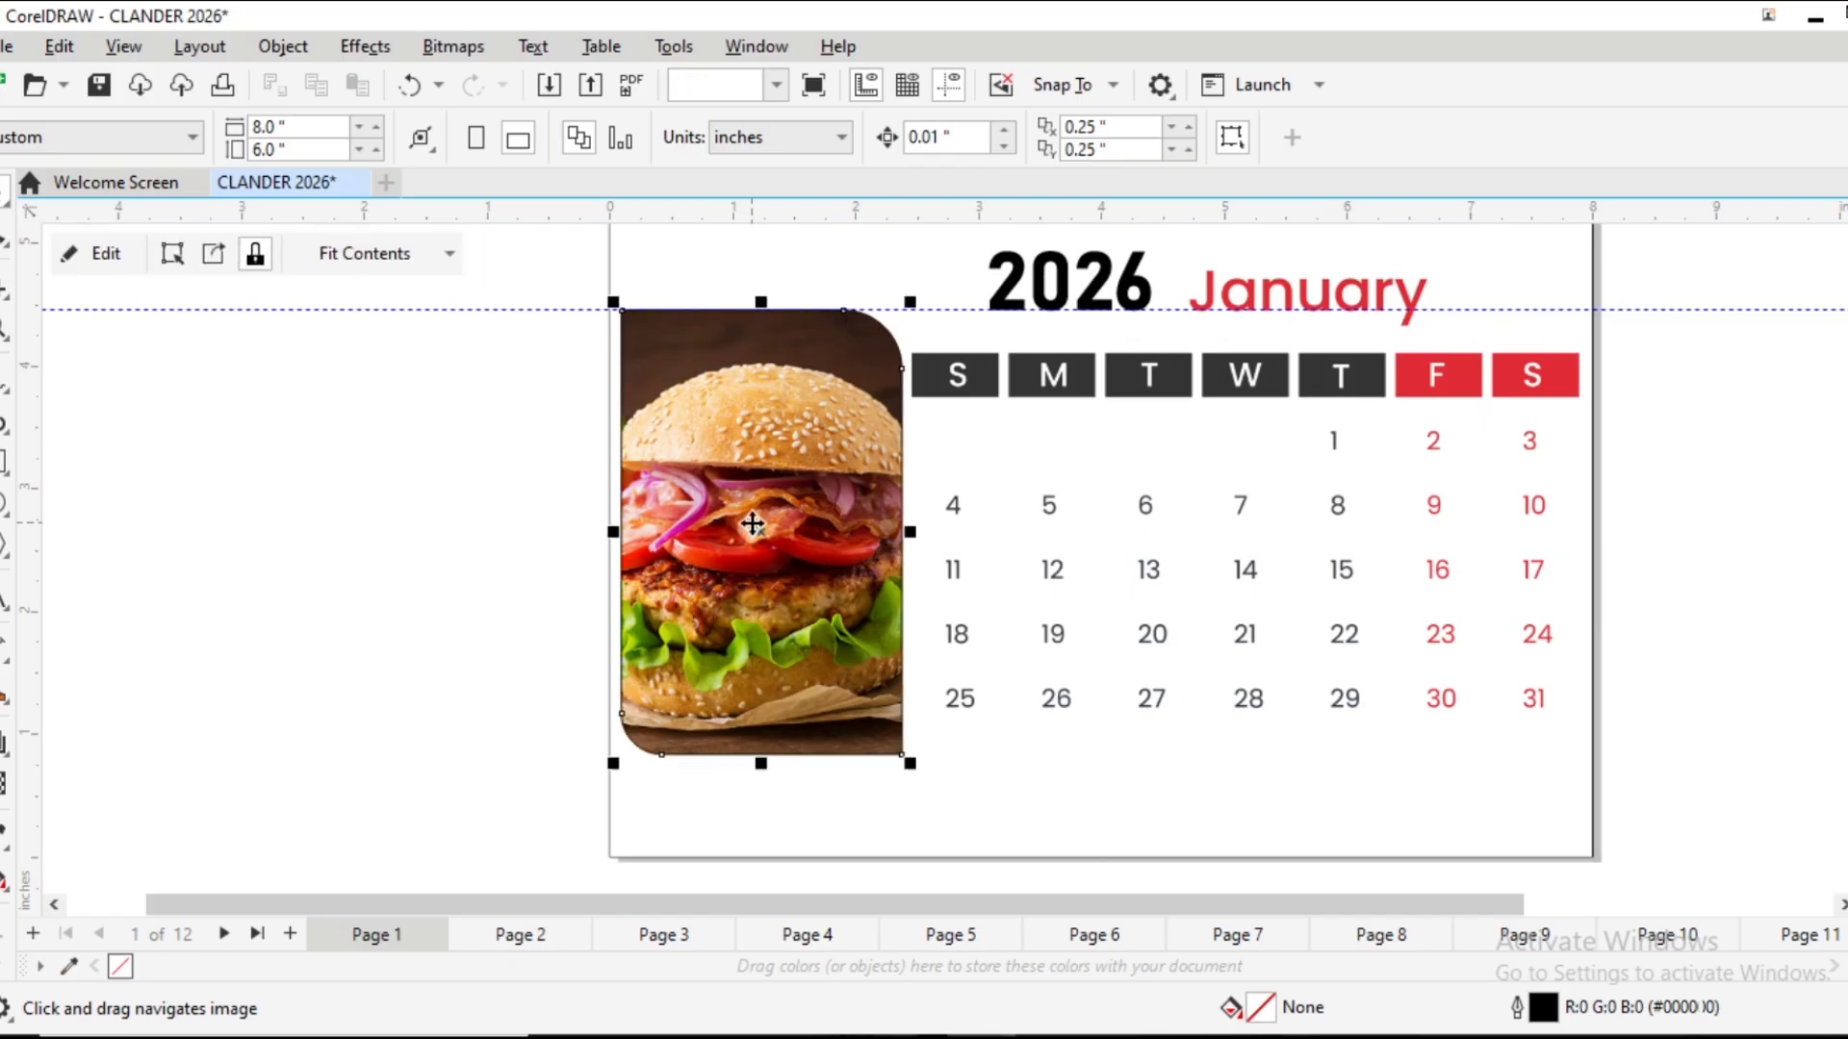
left_click_drag(750, 534, 331, 510)
key("ctrl+z")
key("ctrl+z")
left_click(517, 571)
left_click(517, 570, "ctrl")
key("ctrl+z")
key("ctrl+z")
key("ctrl+z")
key("ctrl+z")
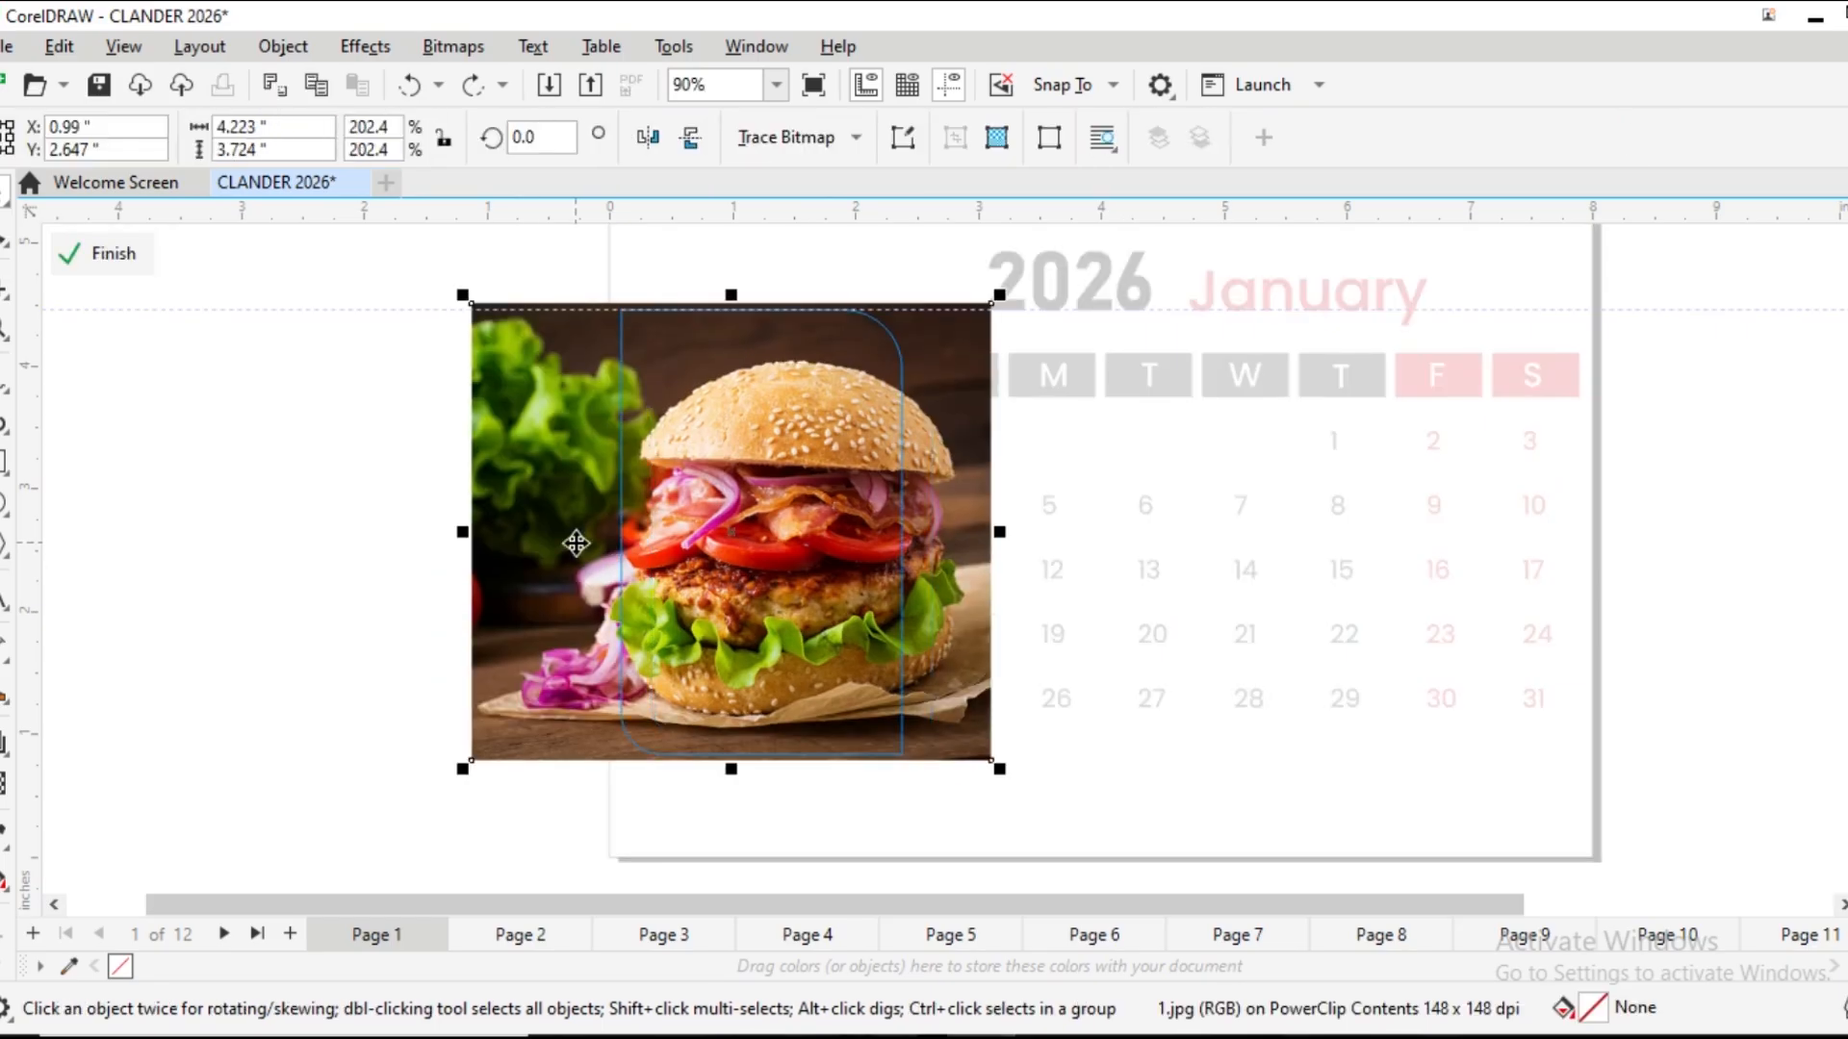
key("ctrl+z")
key("ctrl+z")
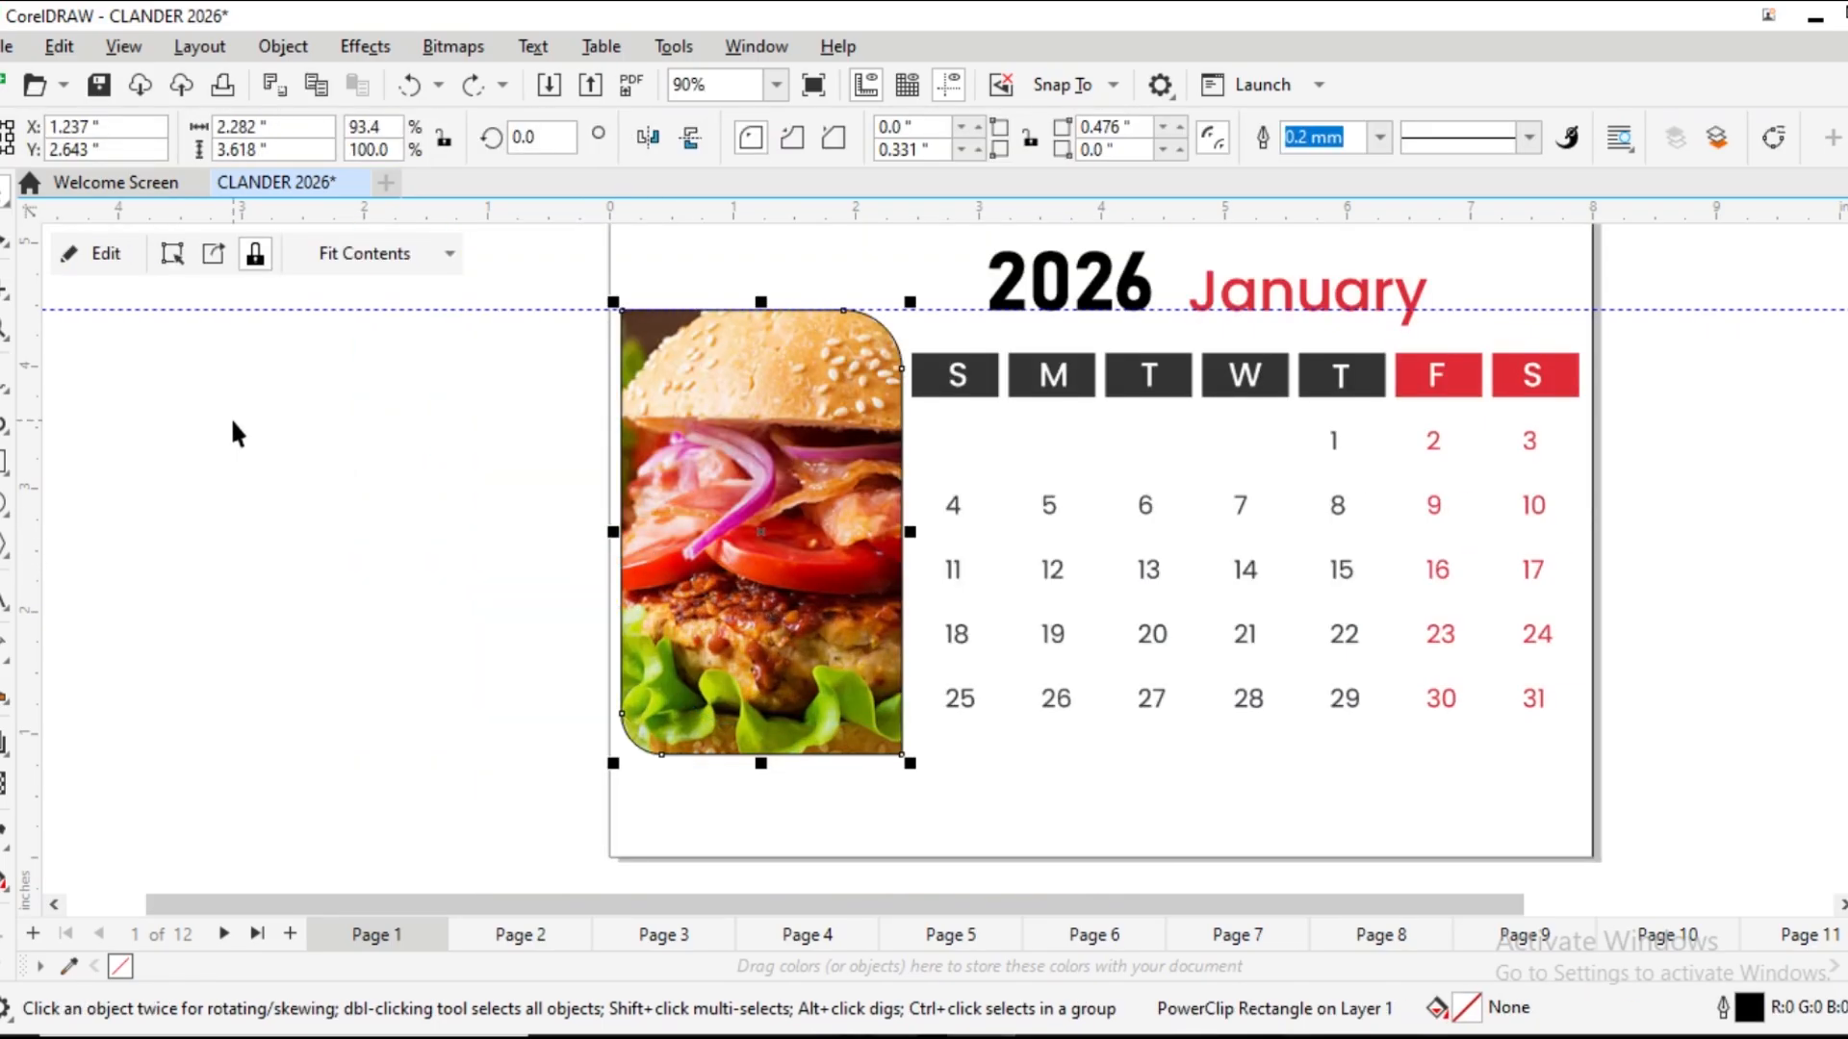
key("ctrl+z")
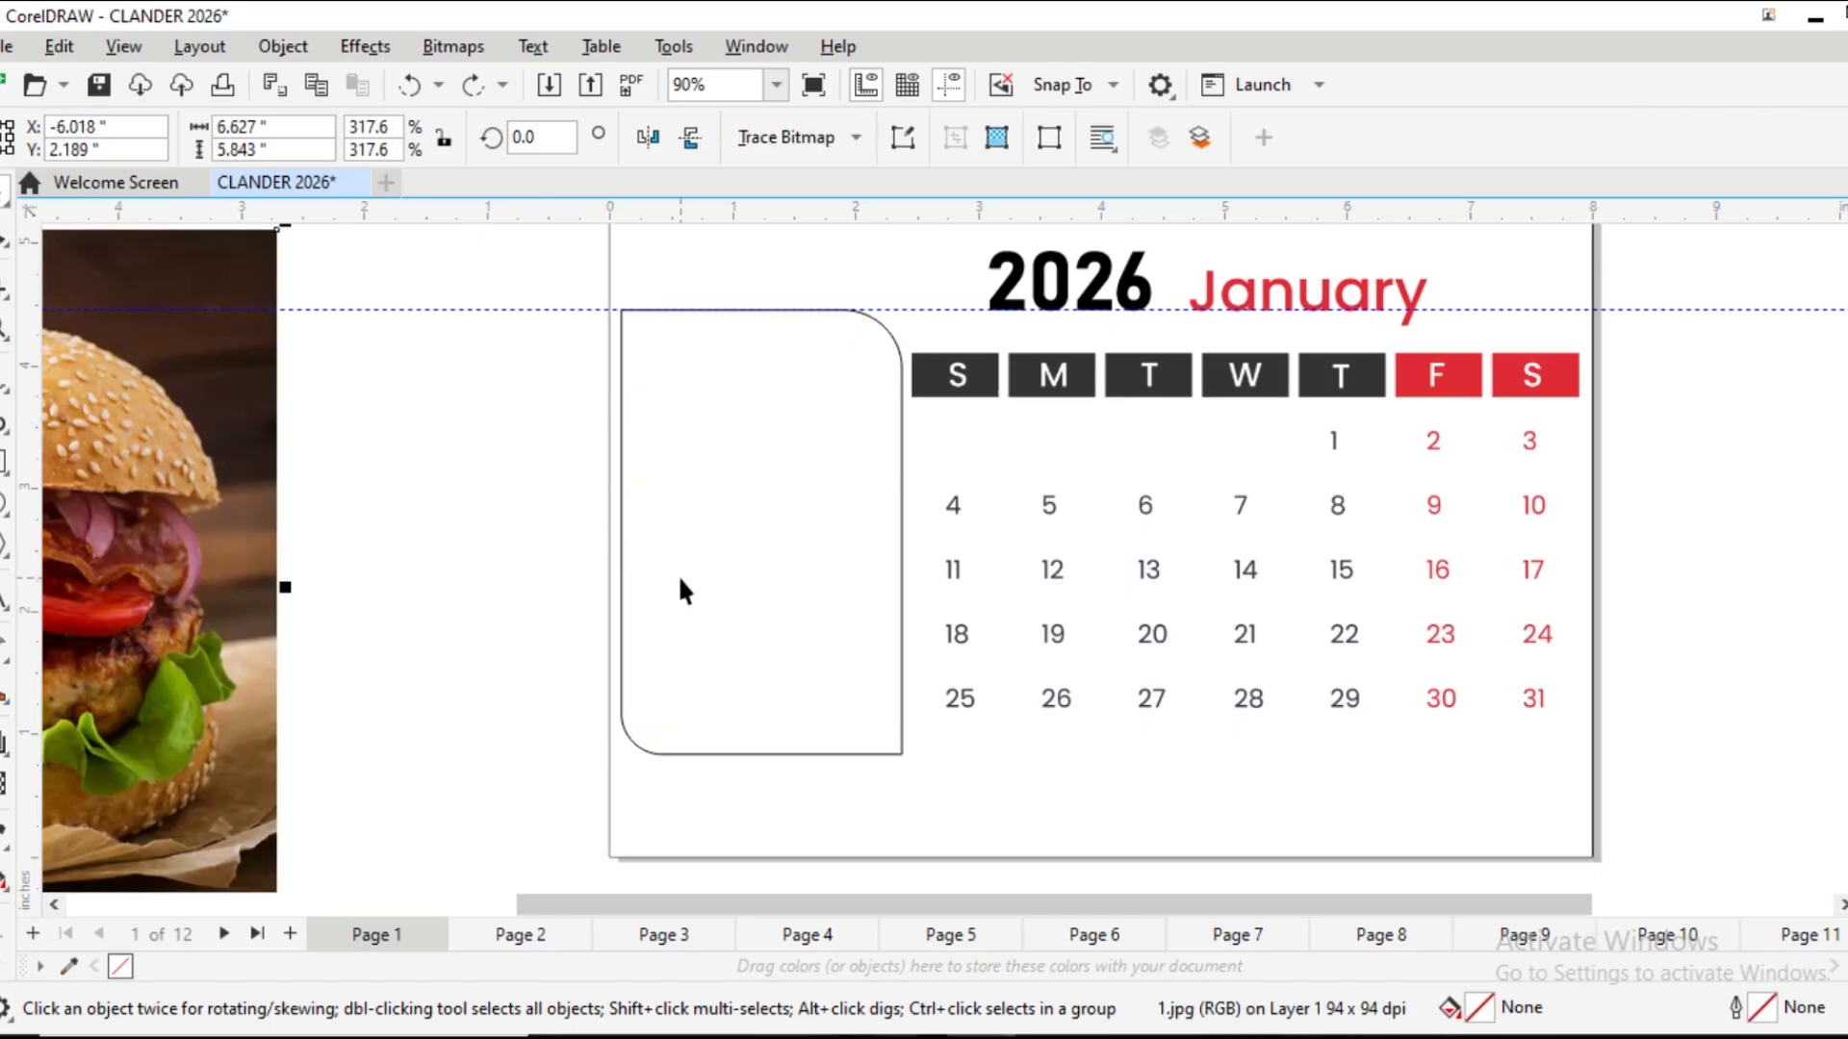
Fill the empty rounded frame with the red #E12B37 sampled from the calendar's weekend header cells
left_click(712, 310)
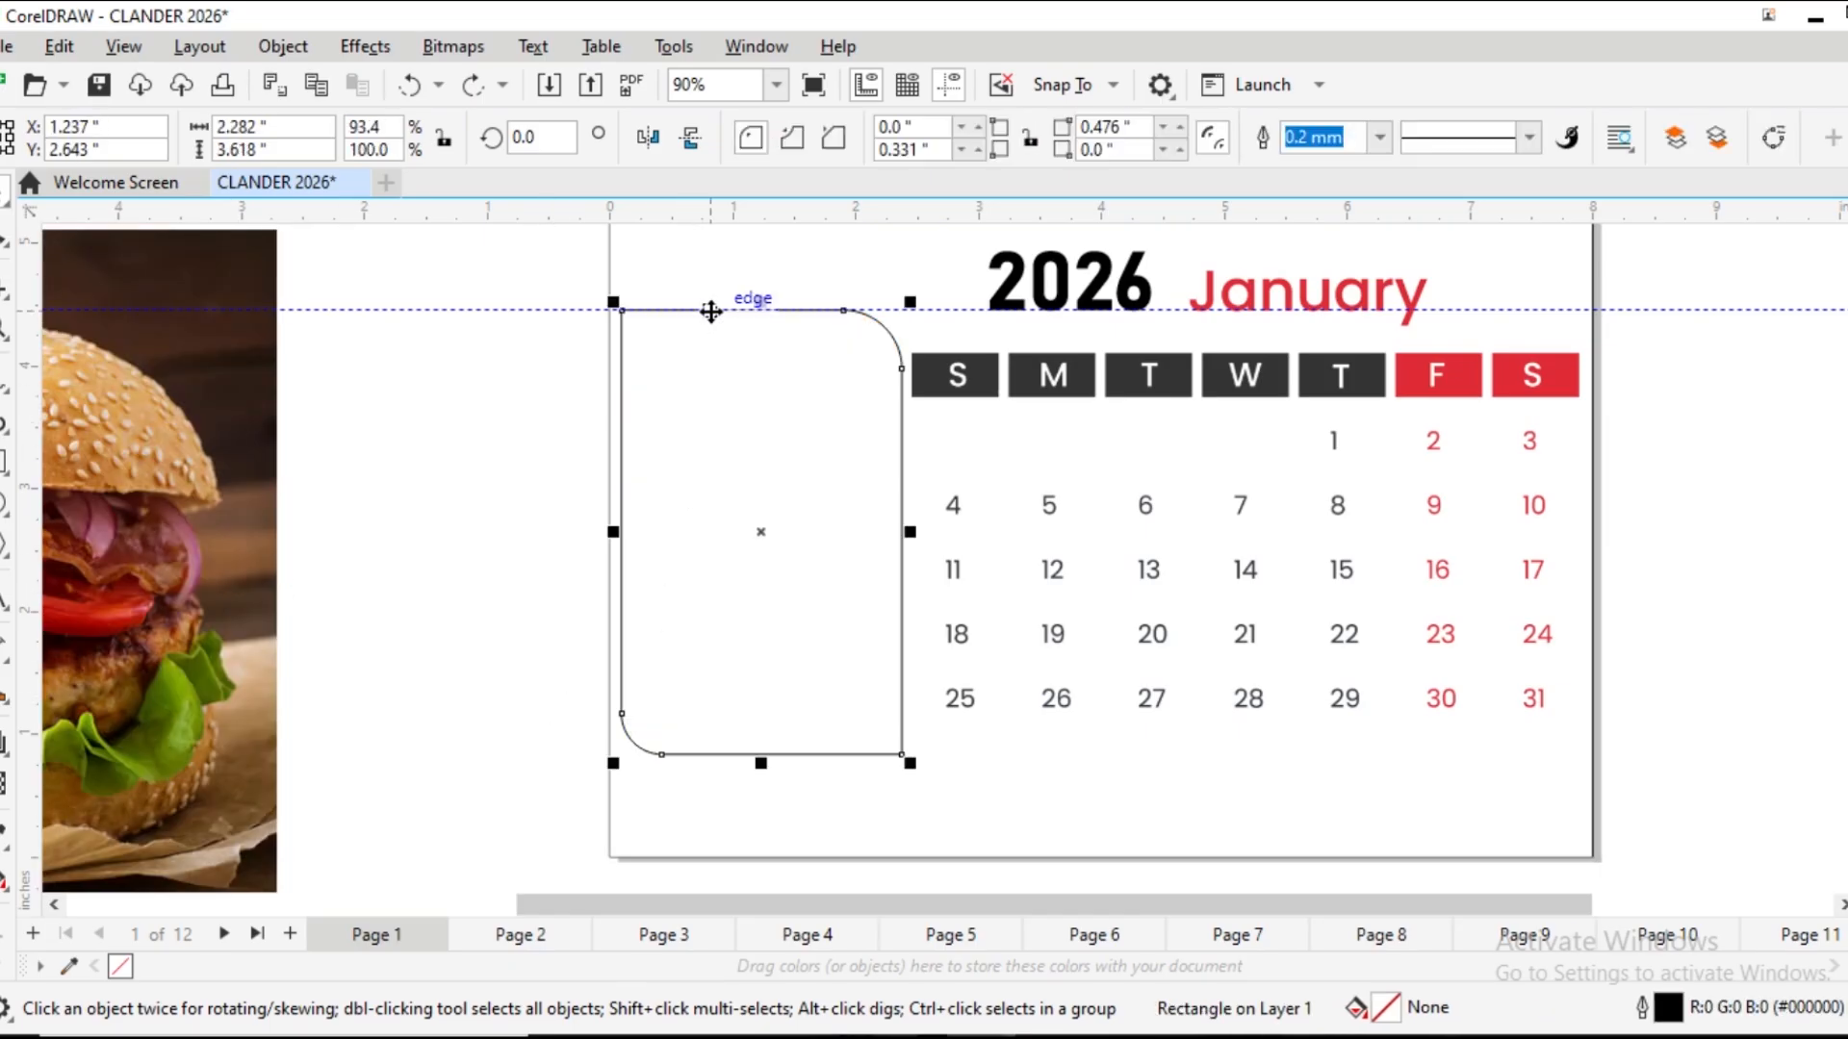
double_click(1386, 1010)
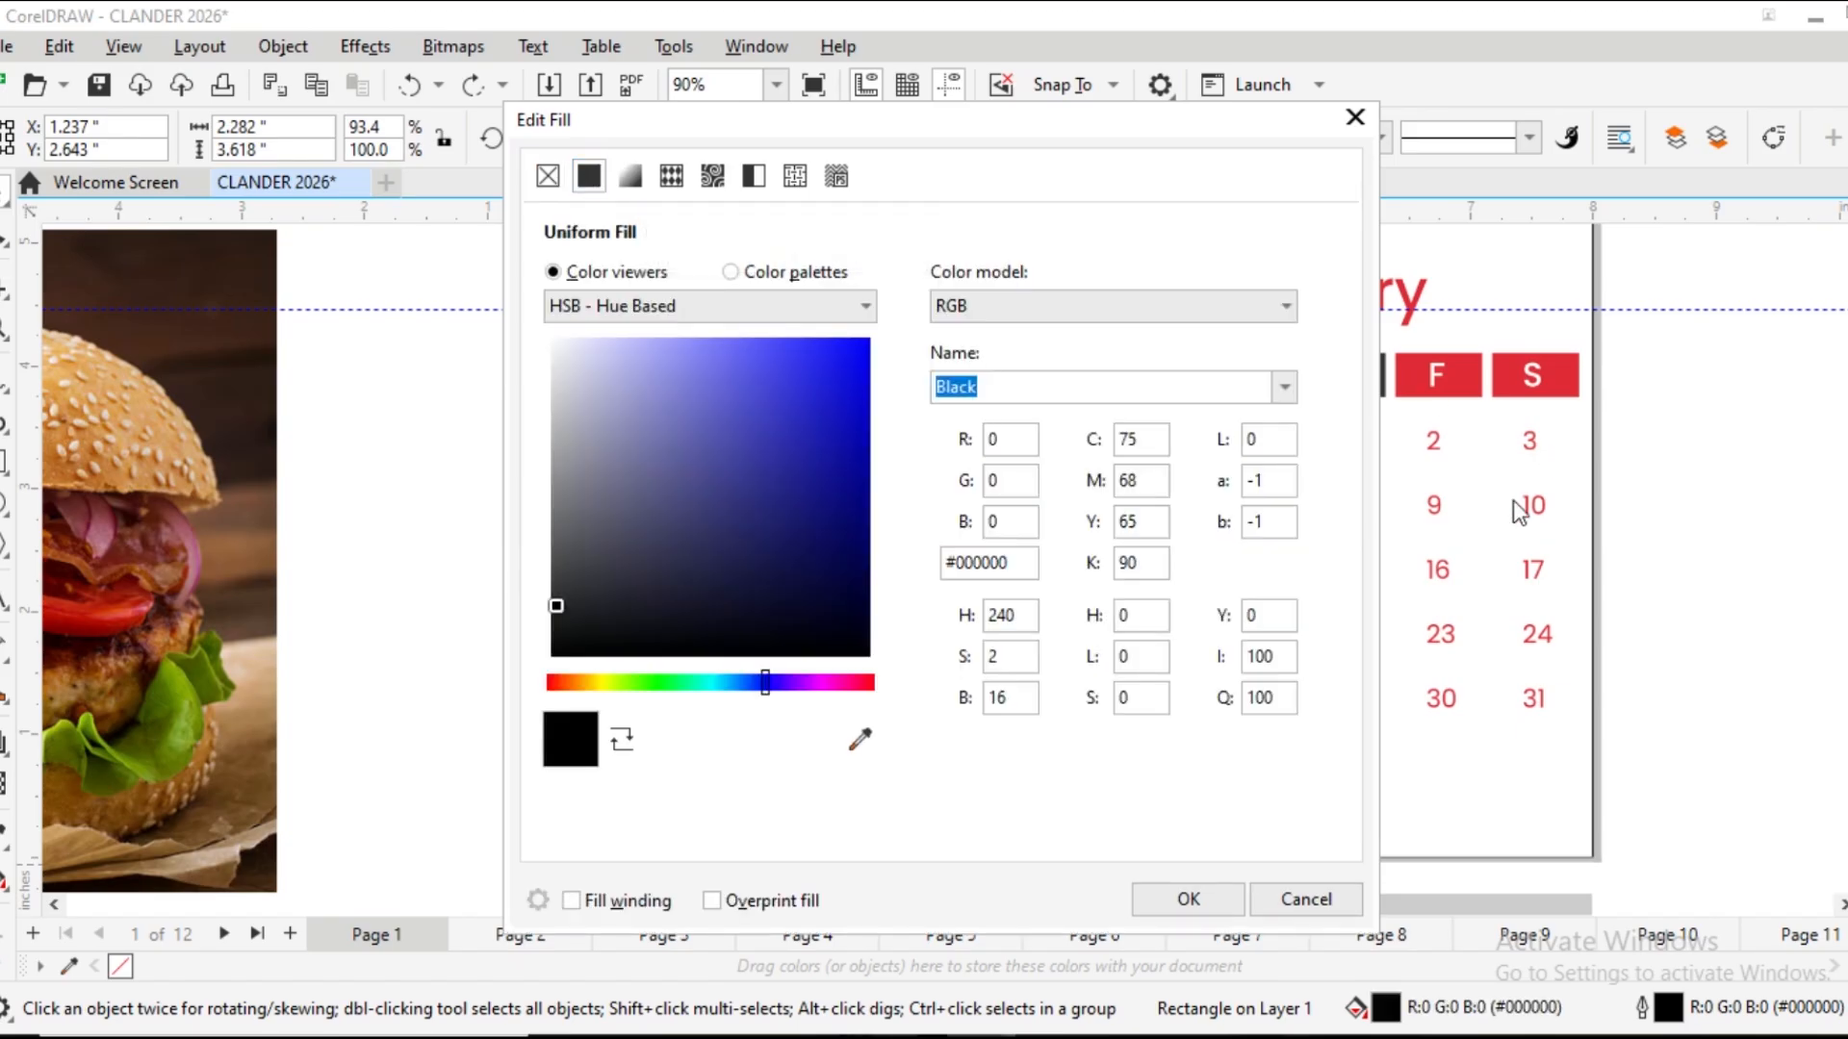
left_click(860, 739)
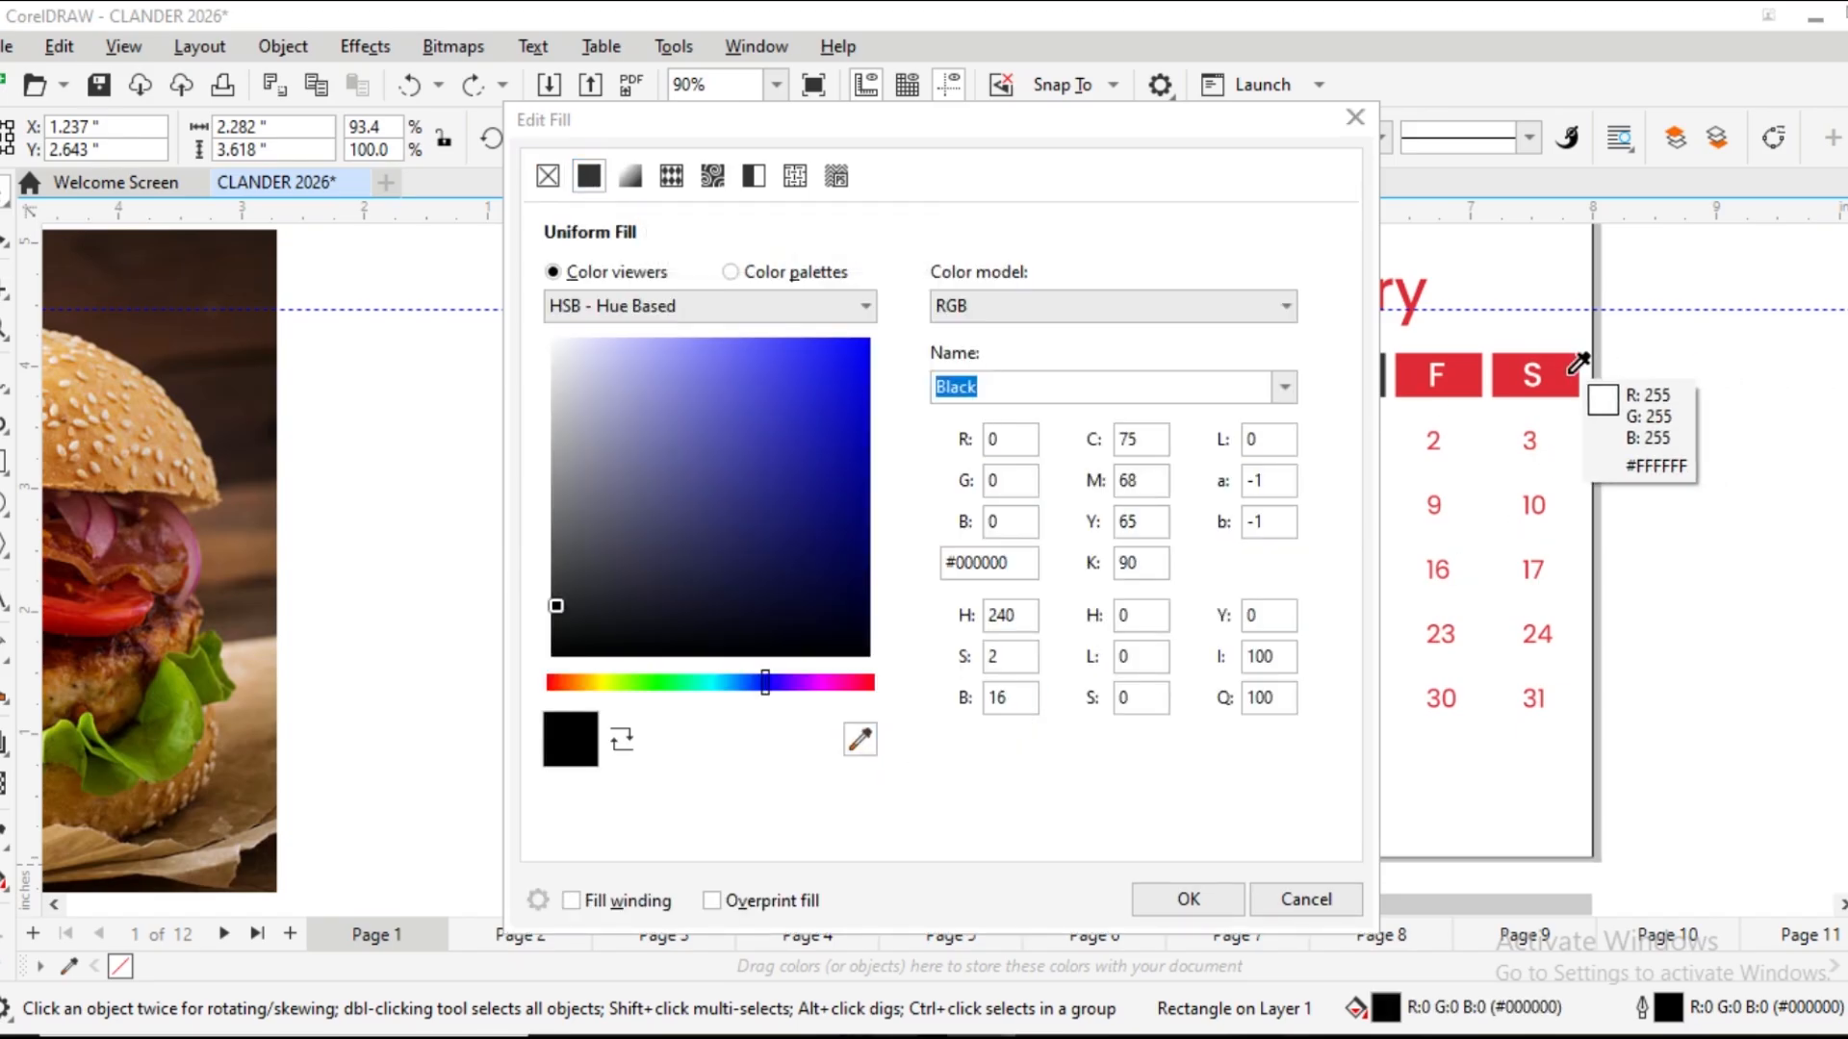
left_click(1490, 366)
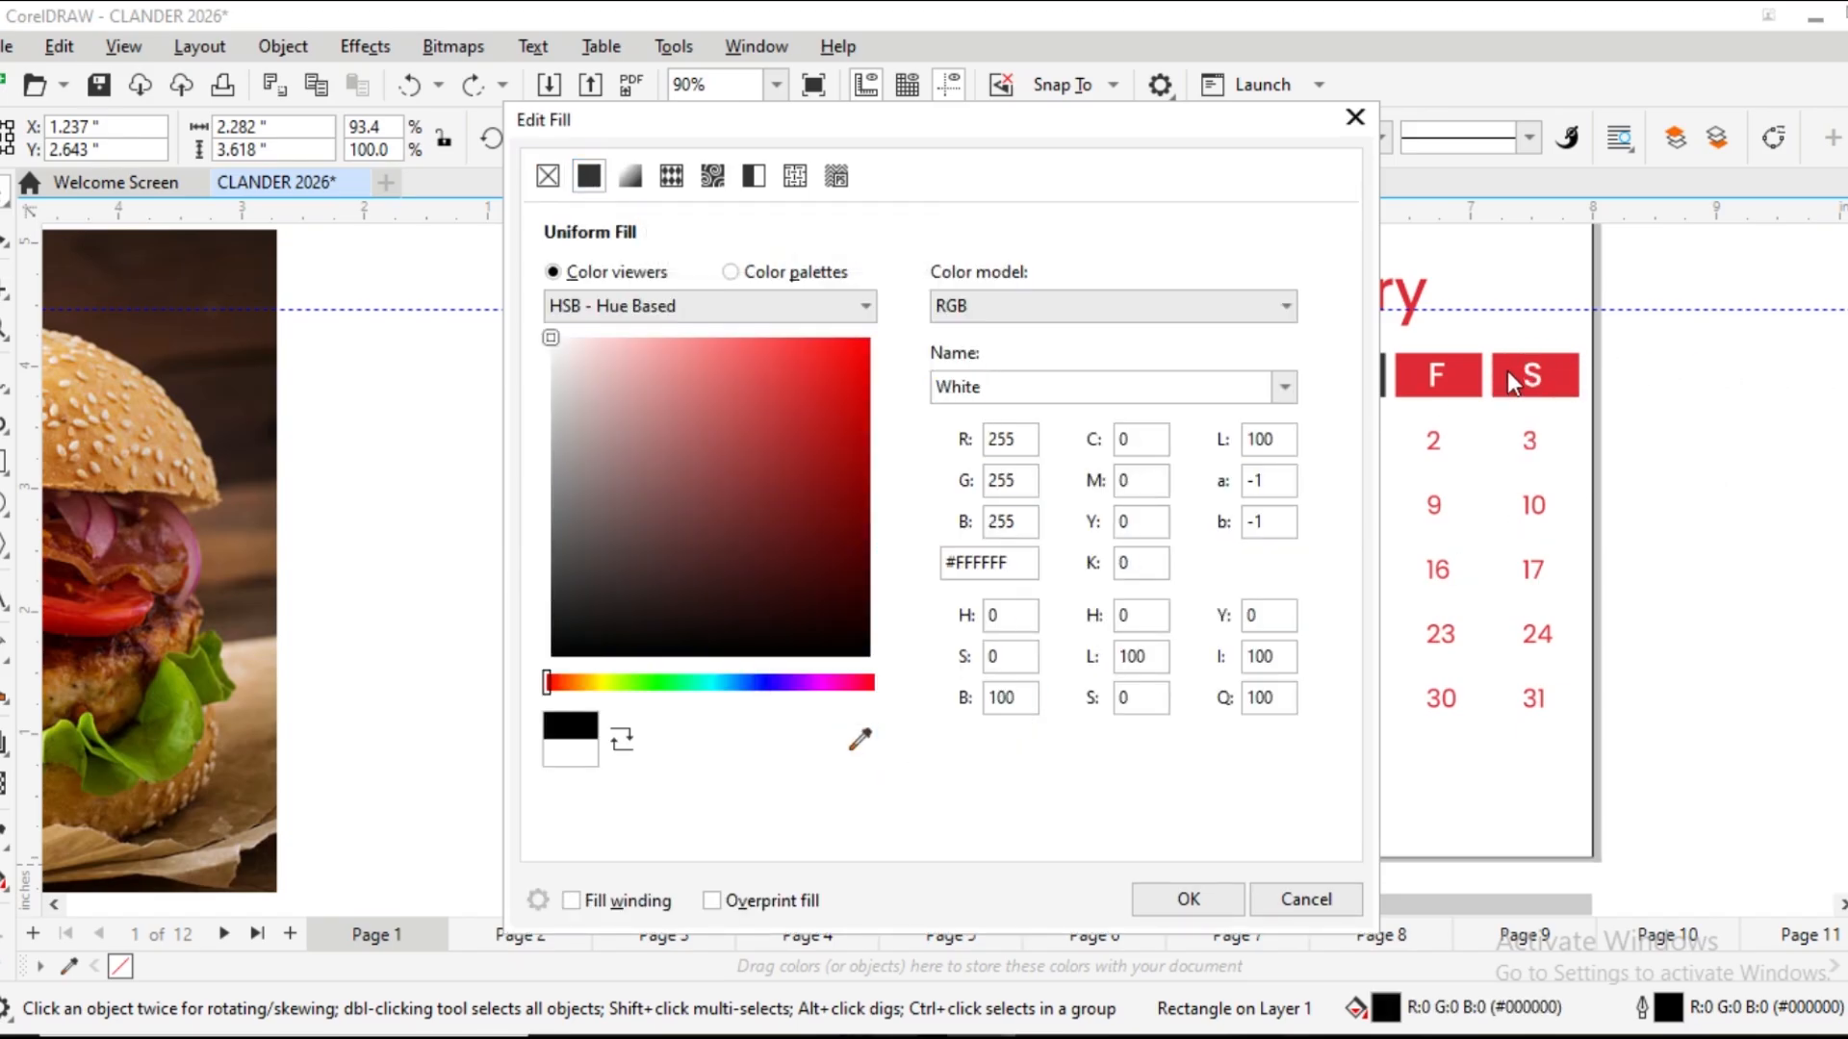
left_click(860, 739)
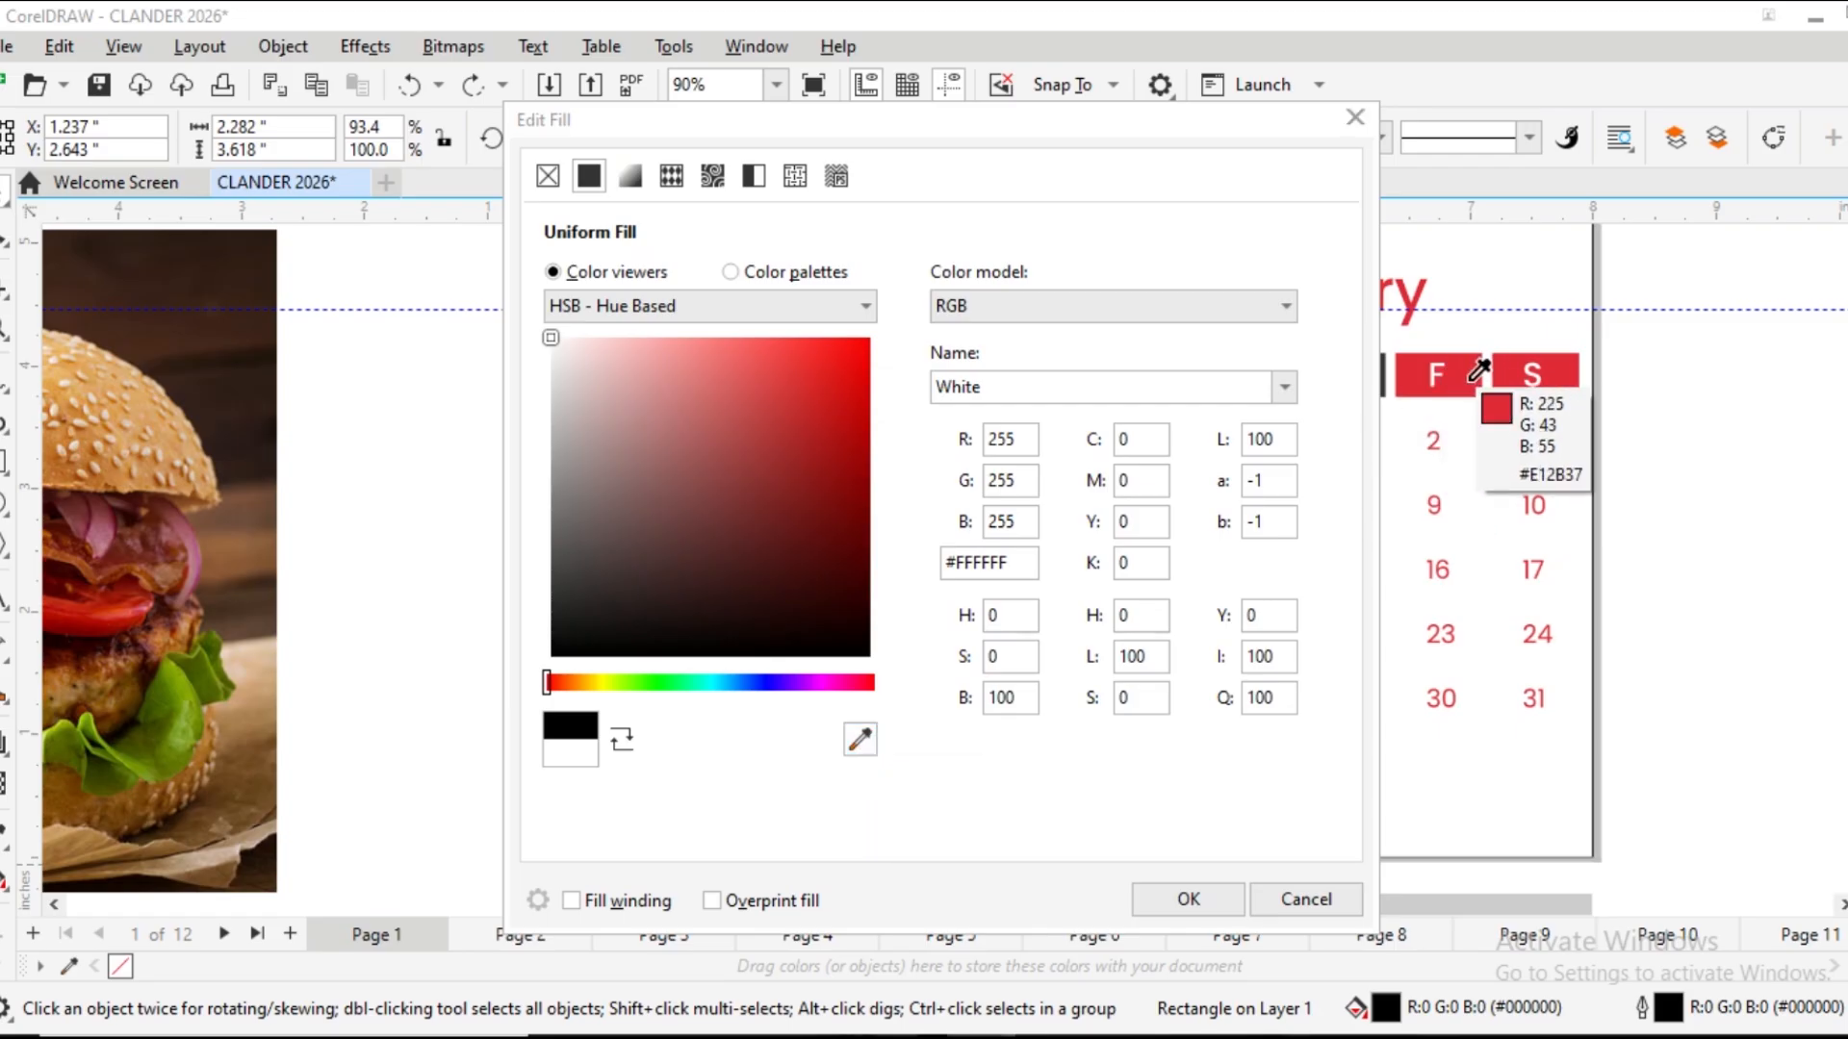
left_click(1415, 370)
left_click(1176, 903)
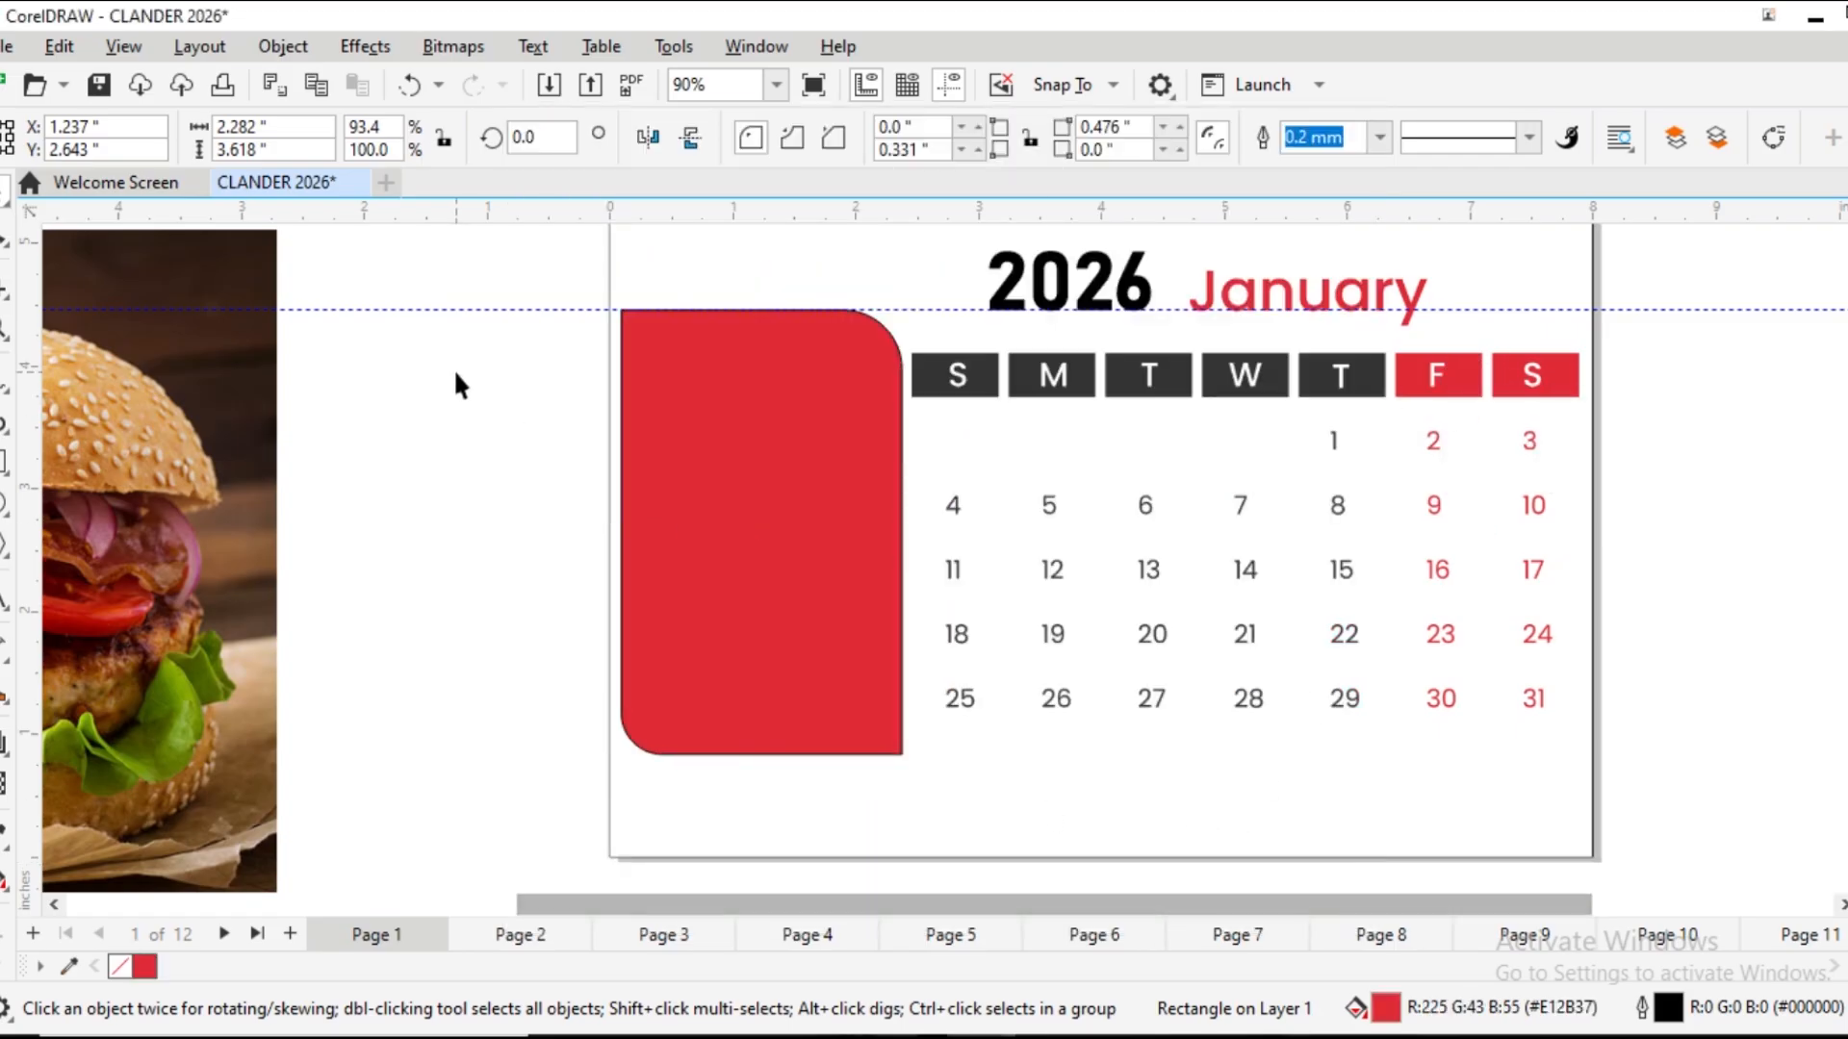
key("Escape")
Set the red rounded frame's outline to None
left_click(814, 469)
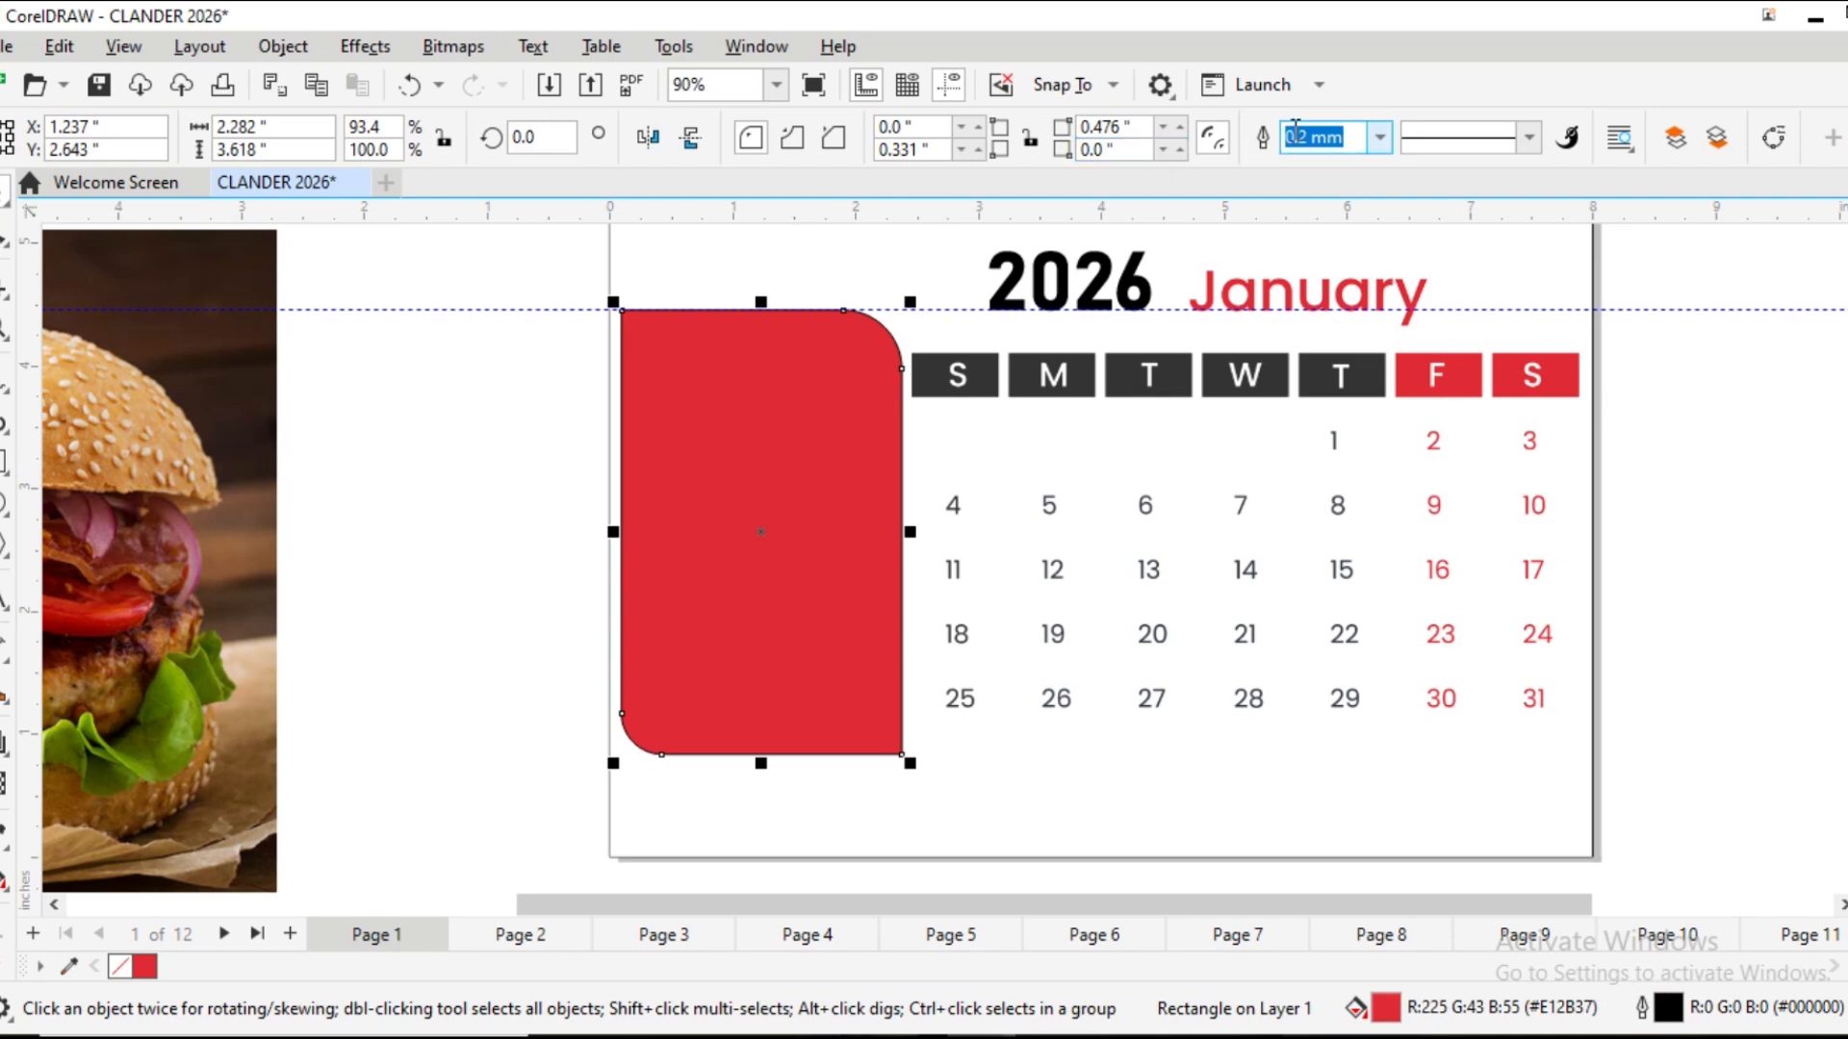
left_click(1382, 140)
left_click(1360, 169)
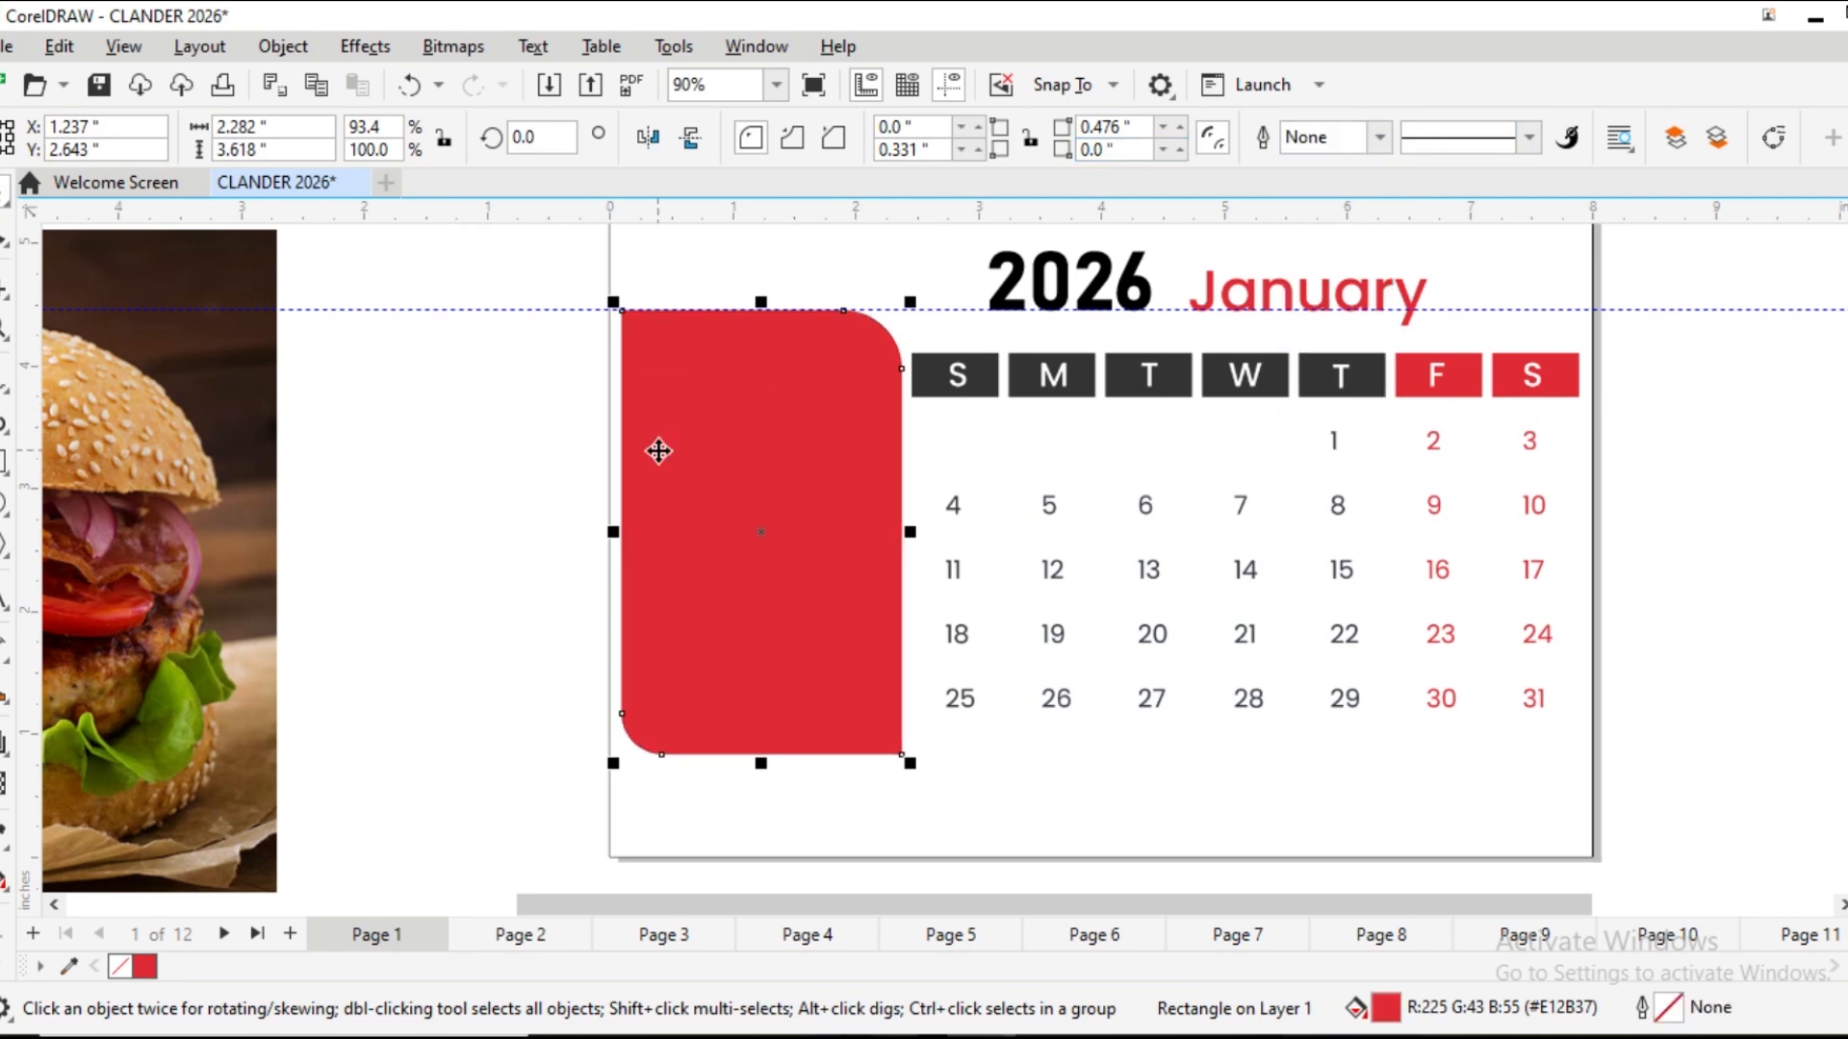
Duplicate the red rounded frame in place, undoing a trial move of the copy
key("ctrl+c")
key("ctrl+v")
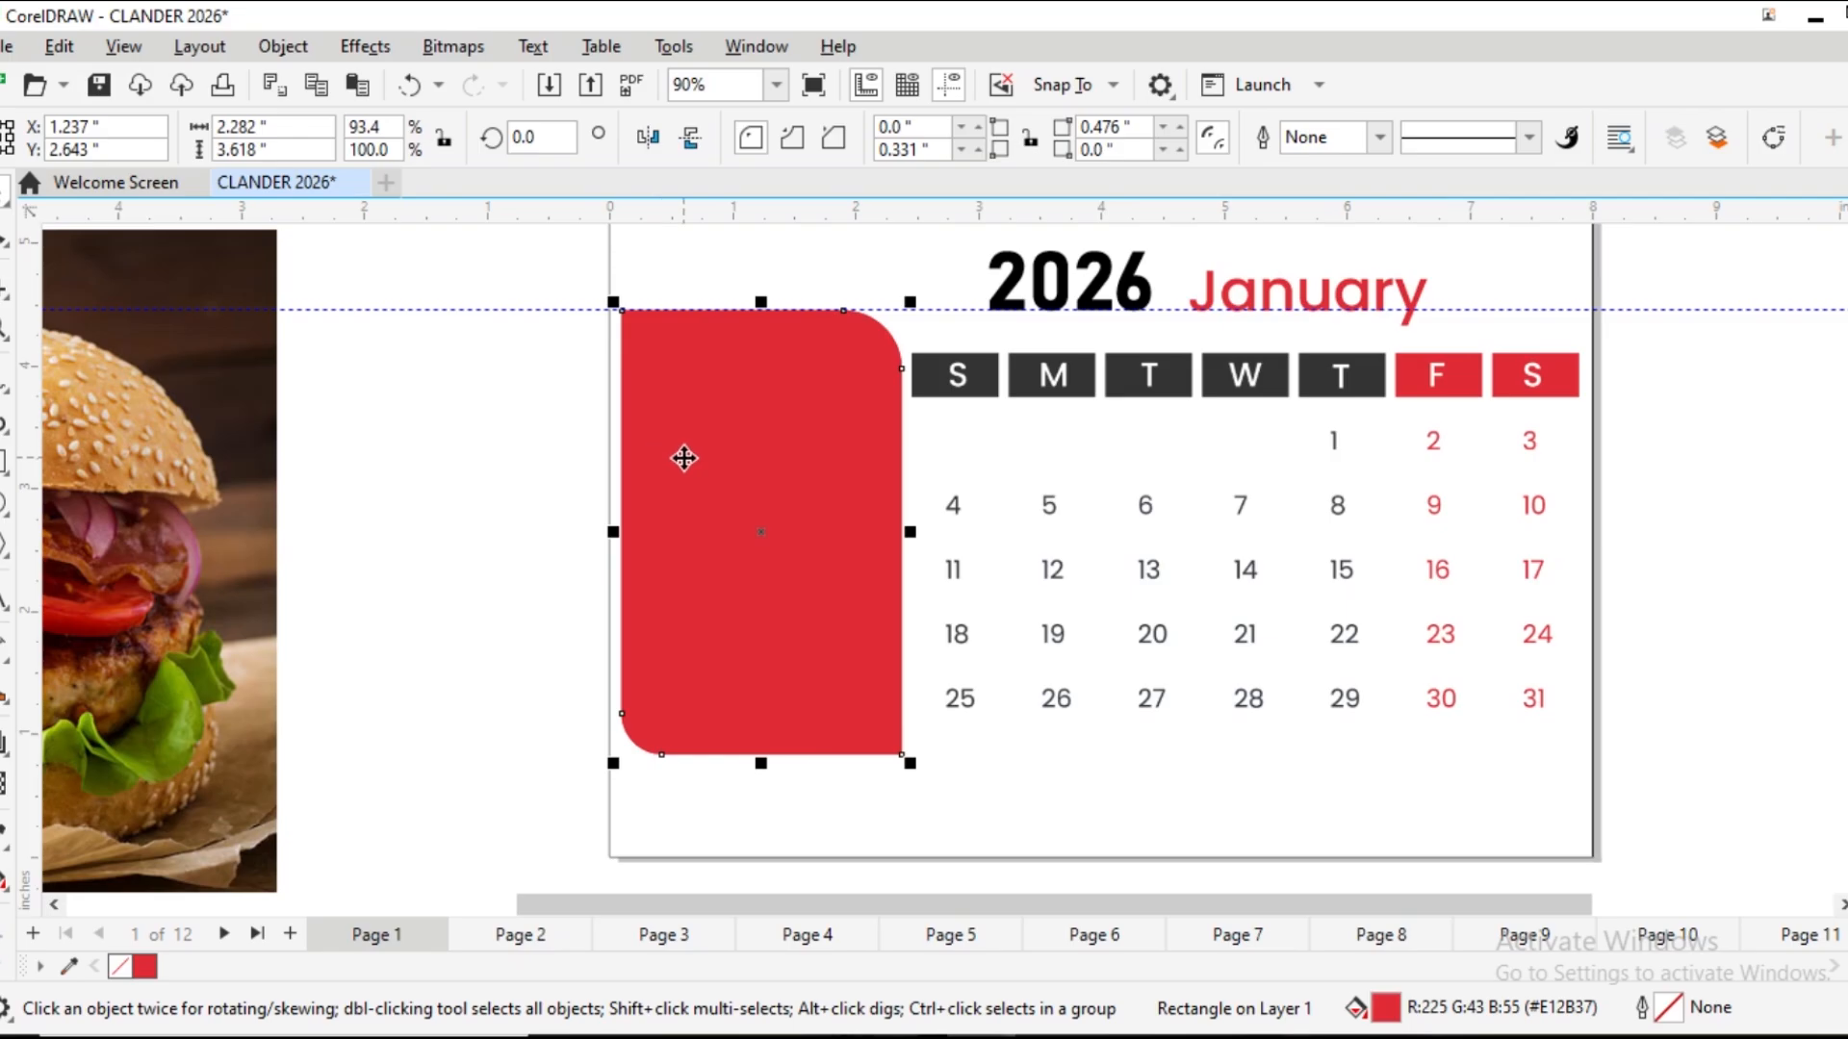
left_click_drag(771, 606, 555, 584)
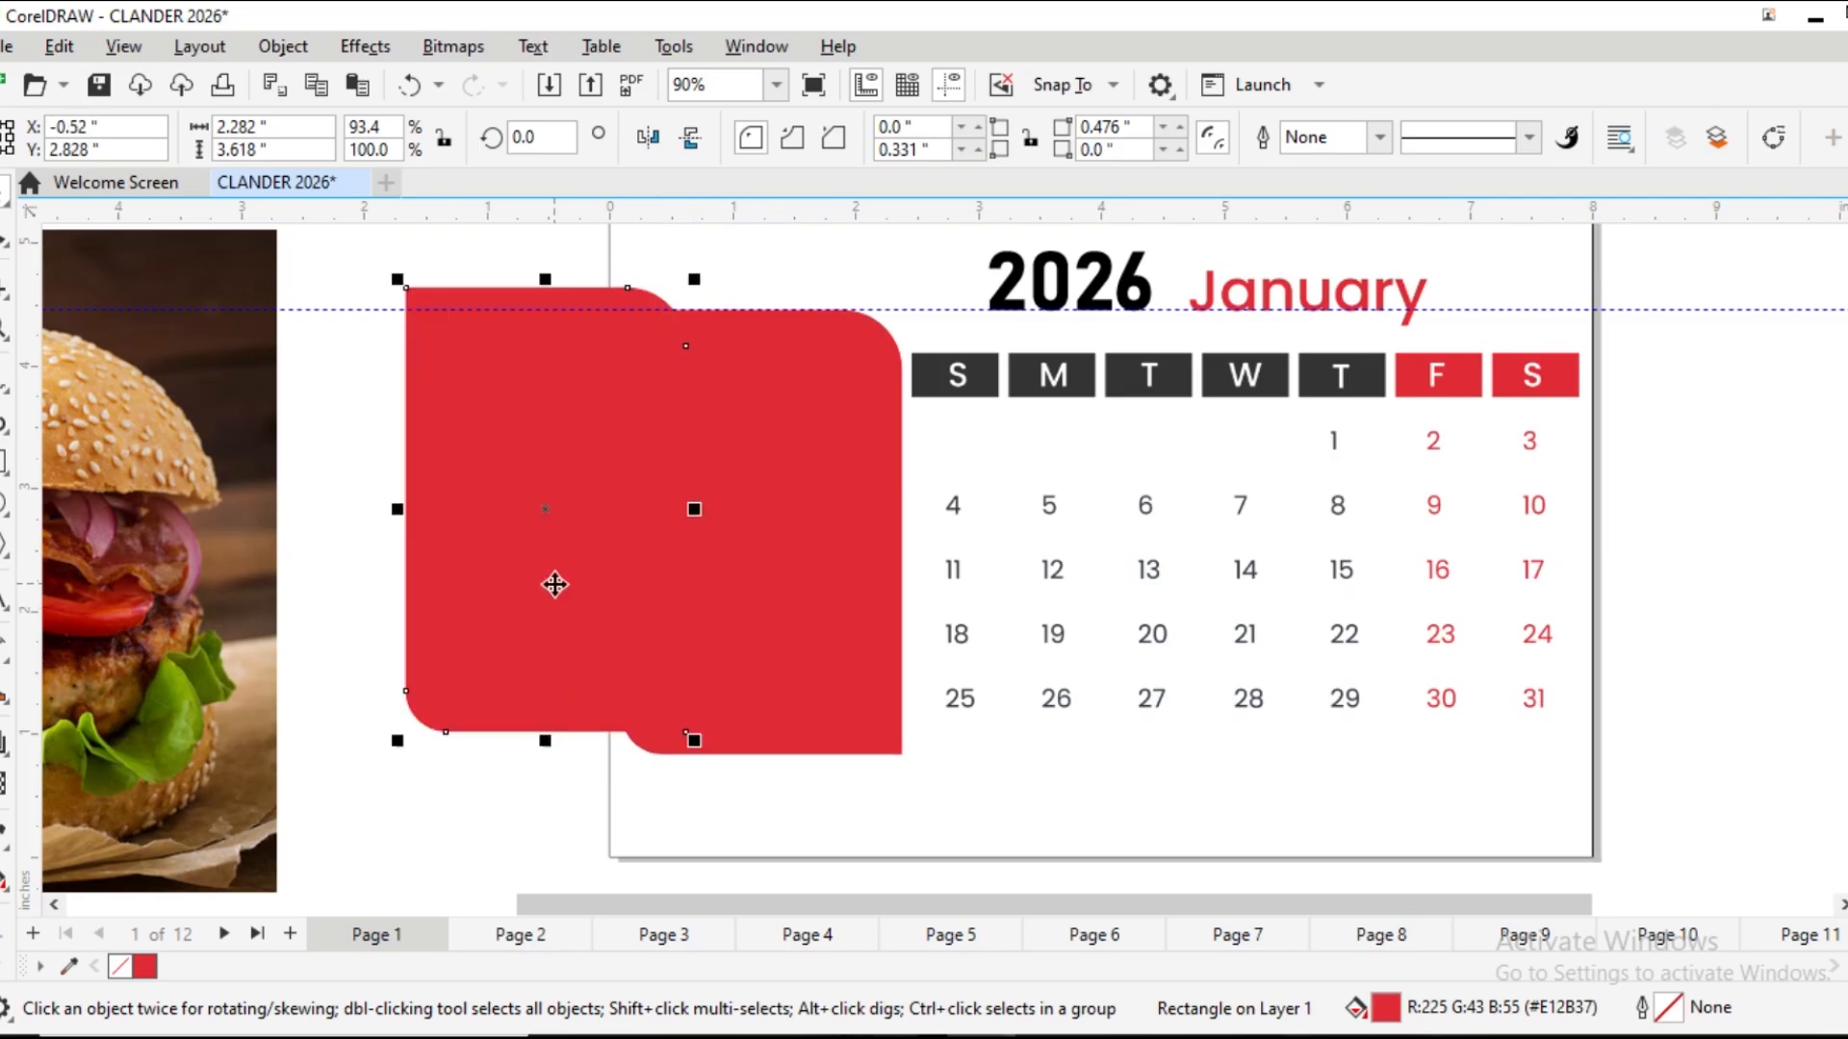
key("ctrl+z")
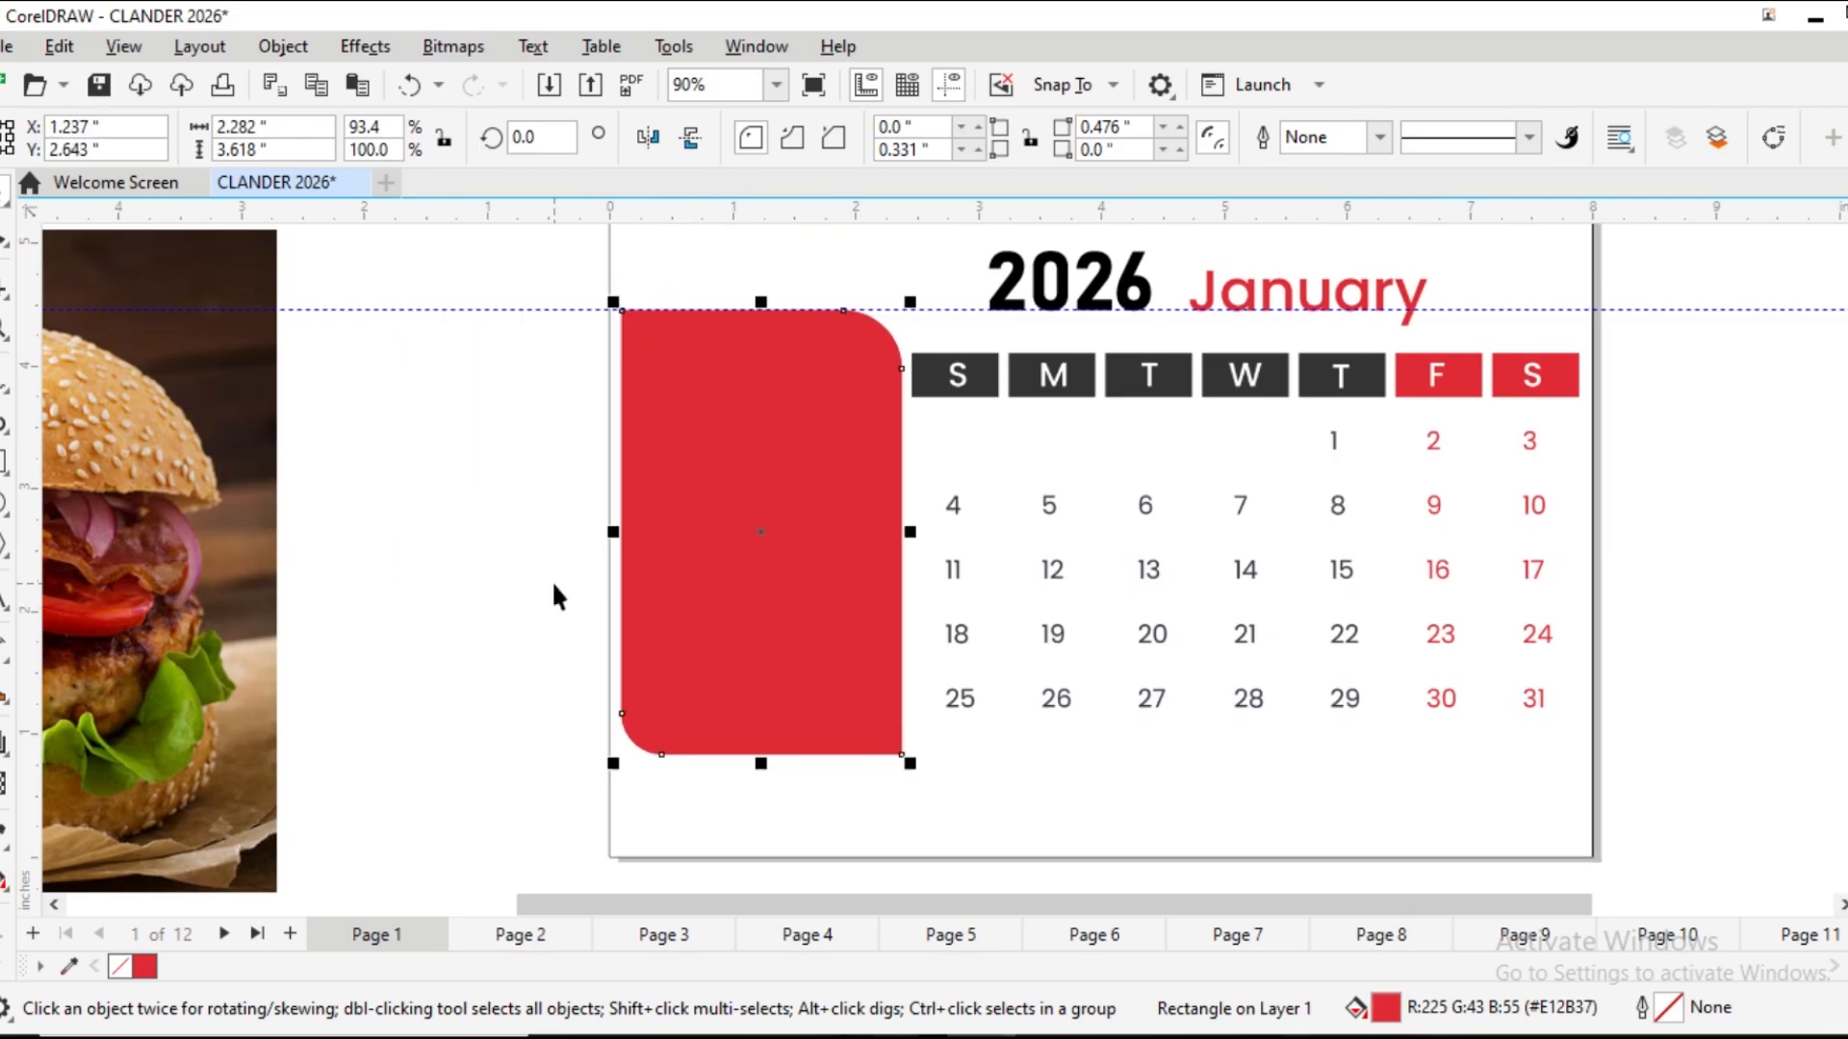
Extend the original red frame slightly downward and lay its duplicate back over it, slightly offset to the left
left_click_drag(823, 687, 578, 672)
left_click(815, 671)
left_click_drag(815, 670, 814, 683)
left_click(535, 616)
left_click_drag(535, 616, 775, 636)
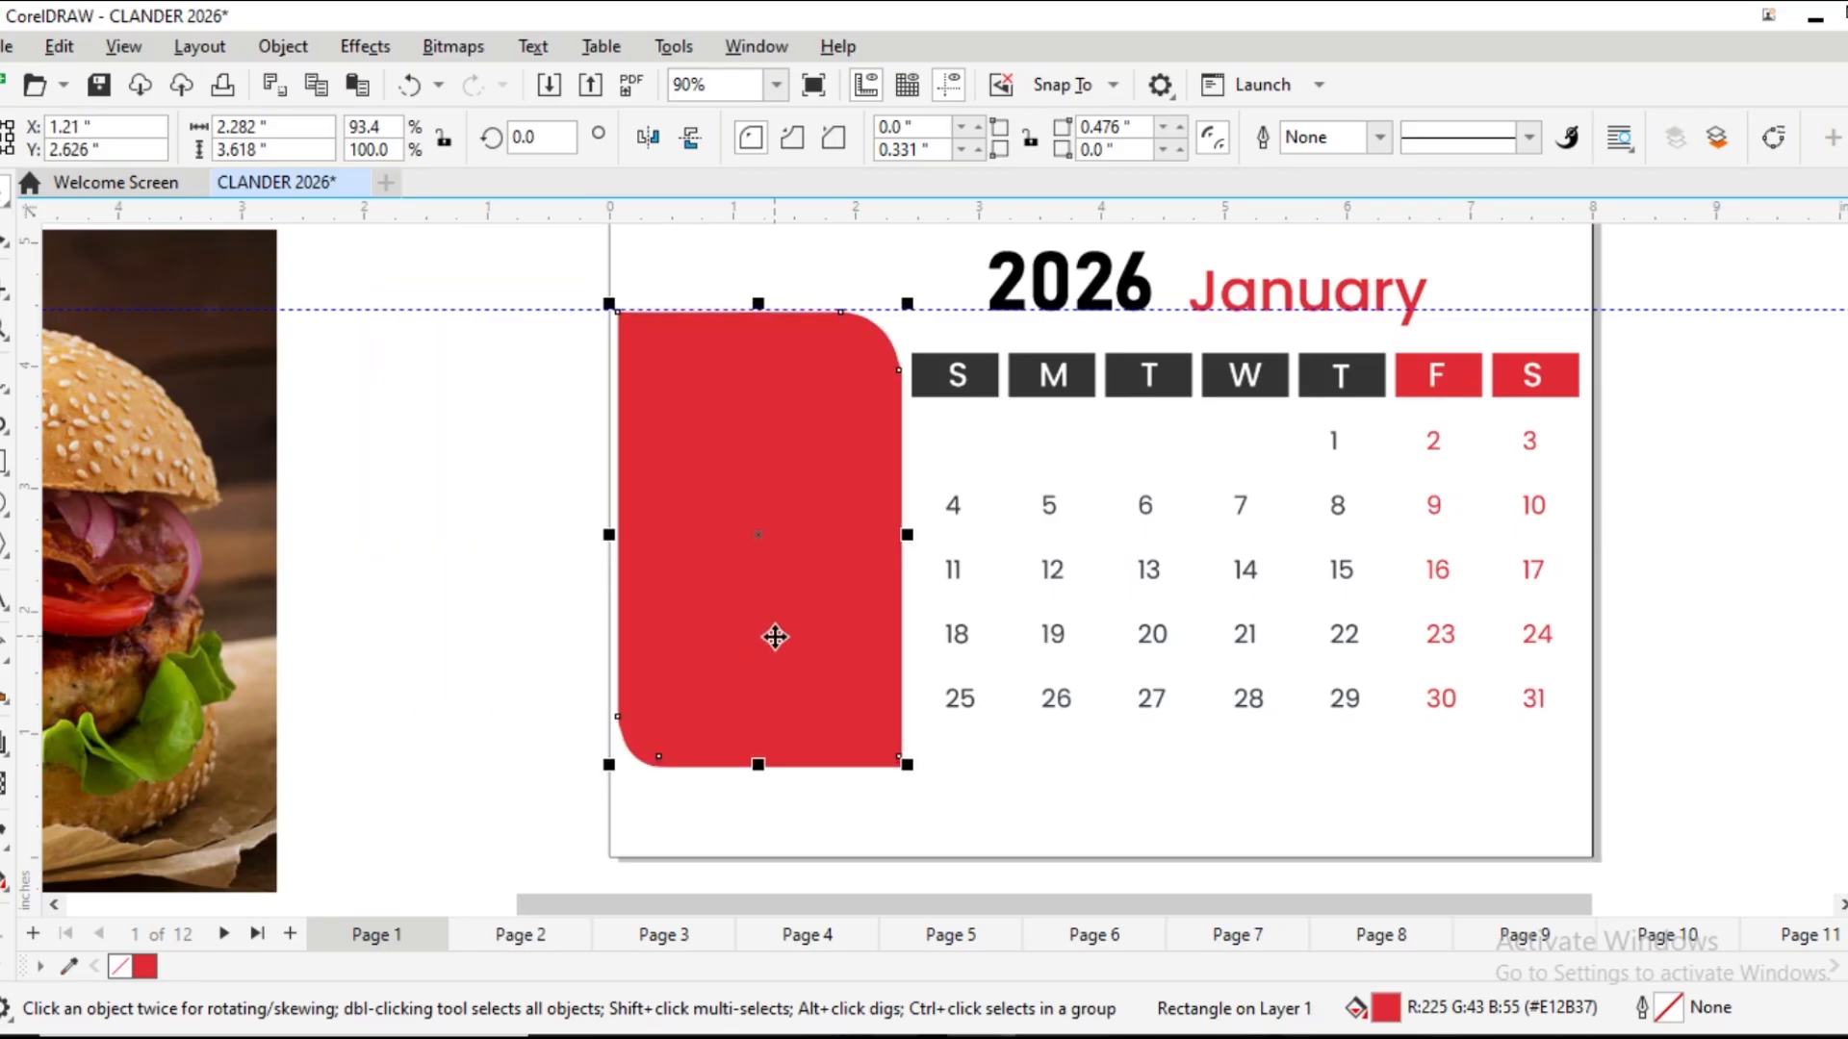
PowerClip the large burger photo inside the duplicate red frame on top
left_click(195, 628)
right_click(195, 627)
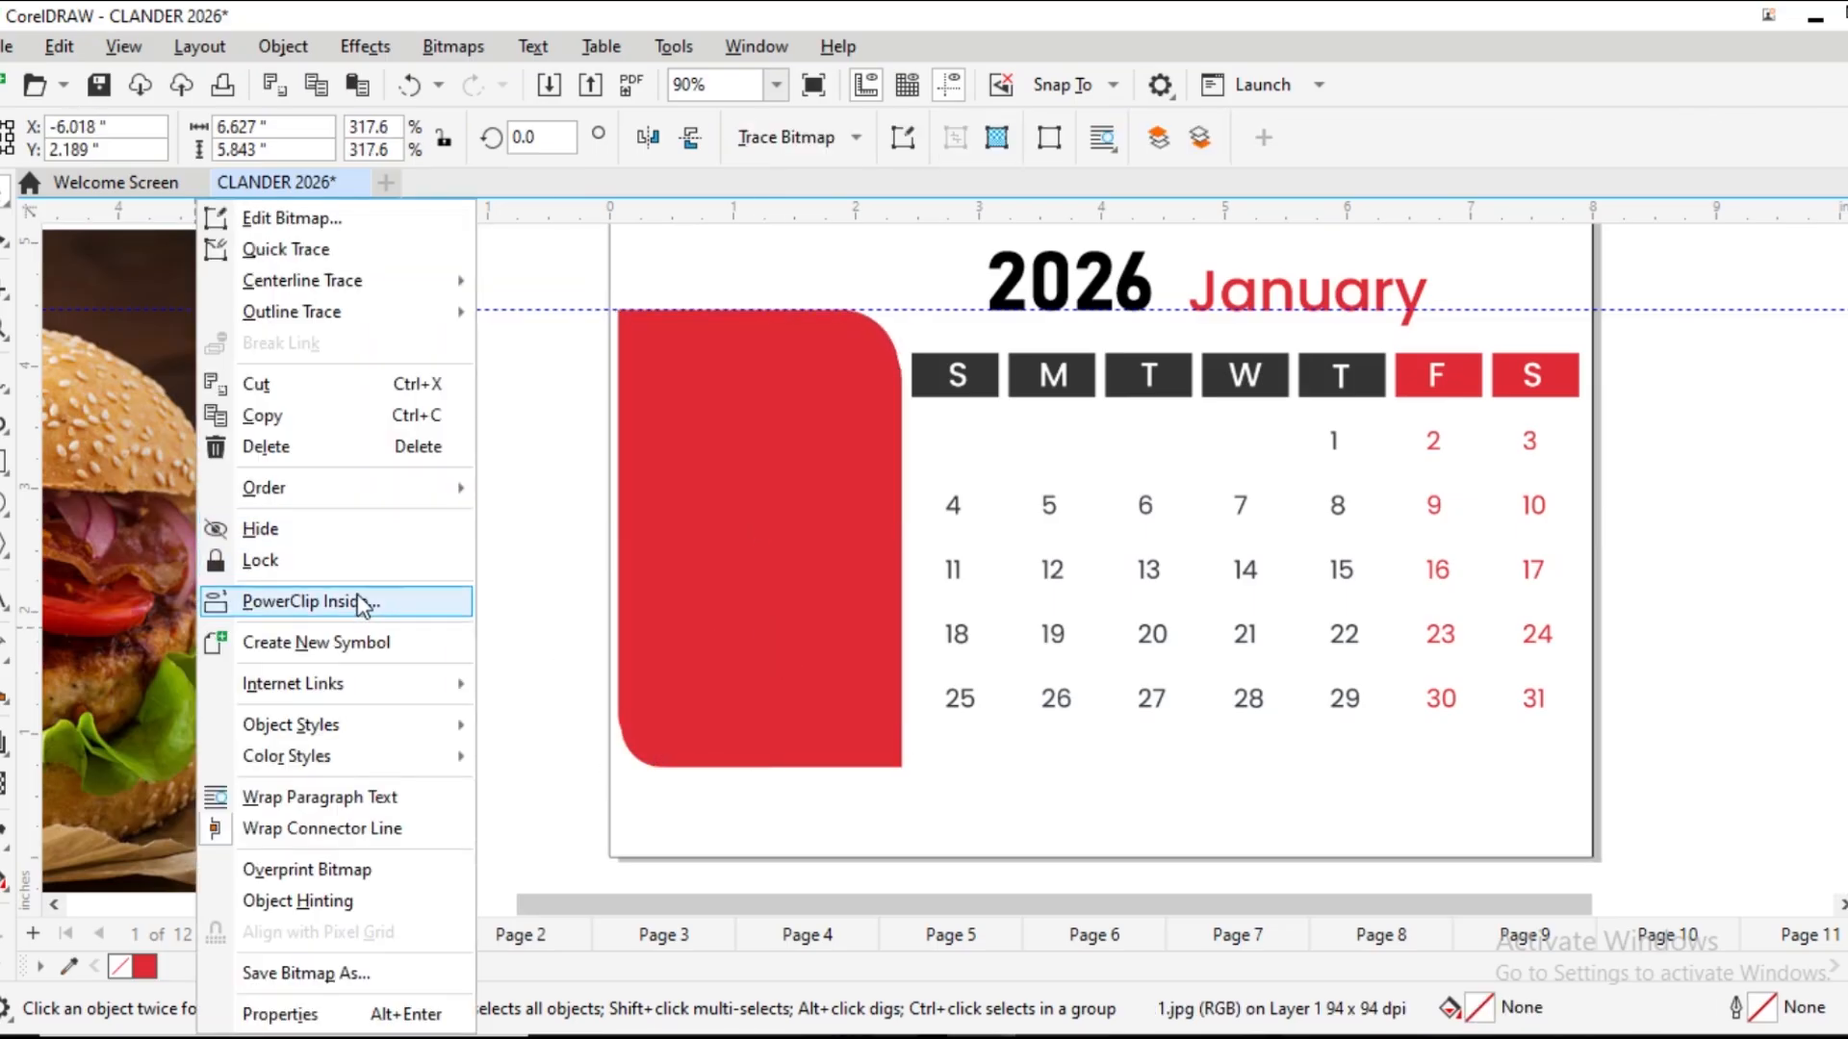
left_click(327, 598)
left_click(729, 577)
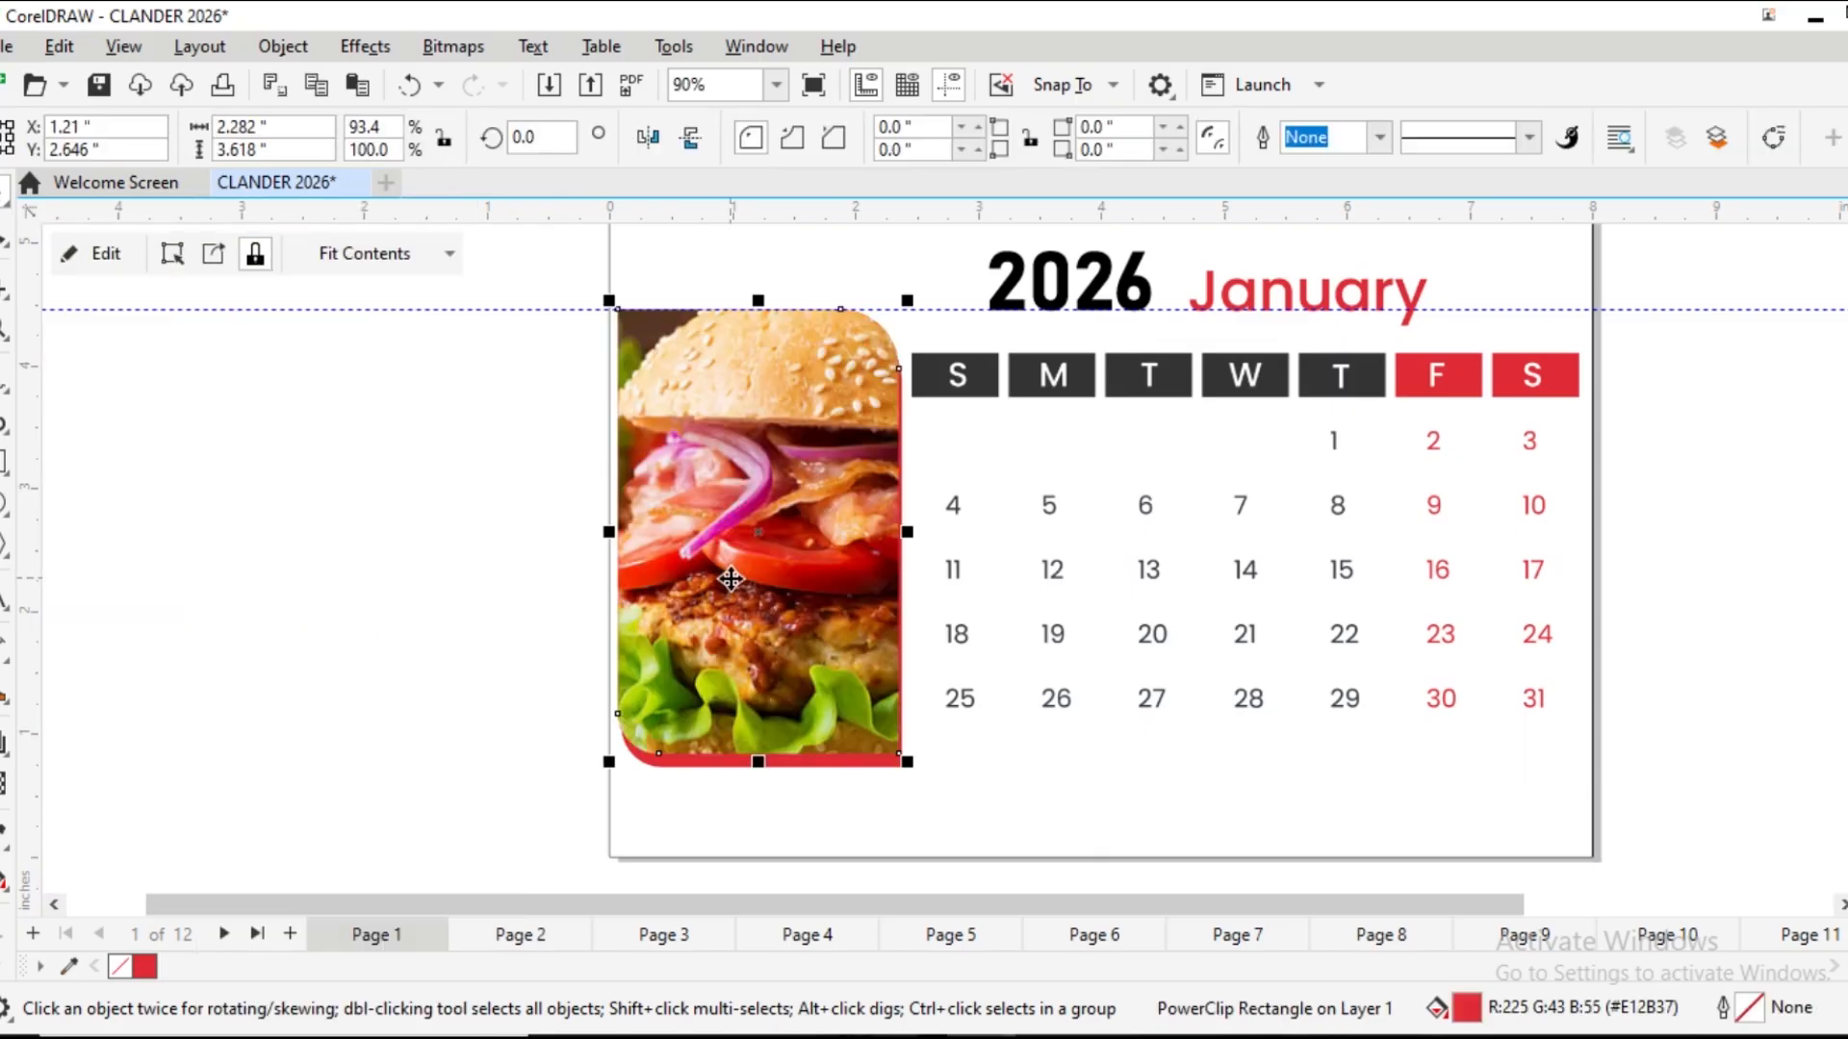
Examine the red edge around the burger photo up close and the overall January page layout
left_click(687, 775)
scroll(850, 587, "down", 3)
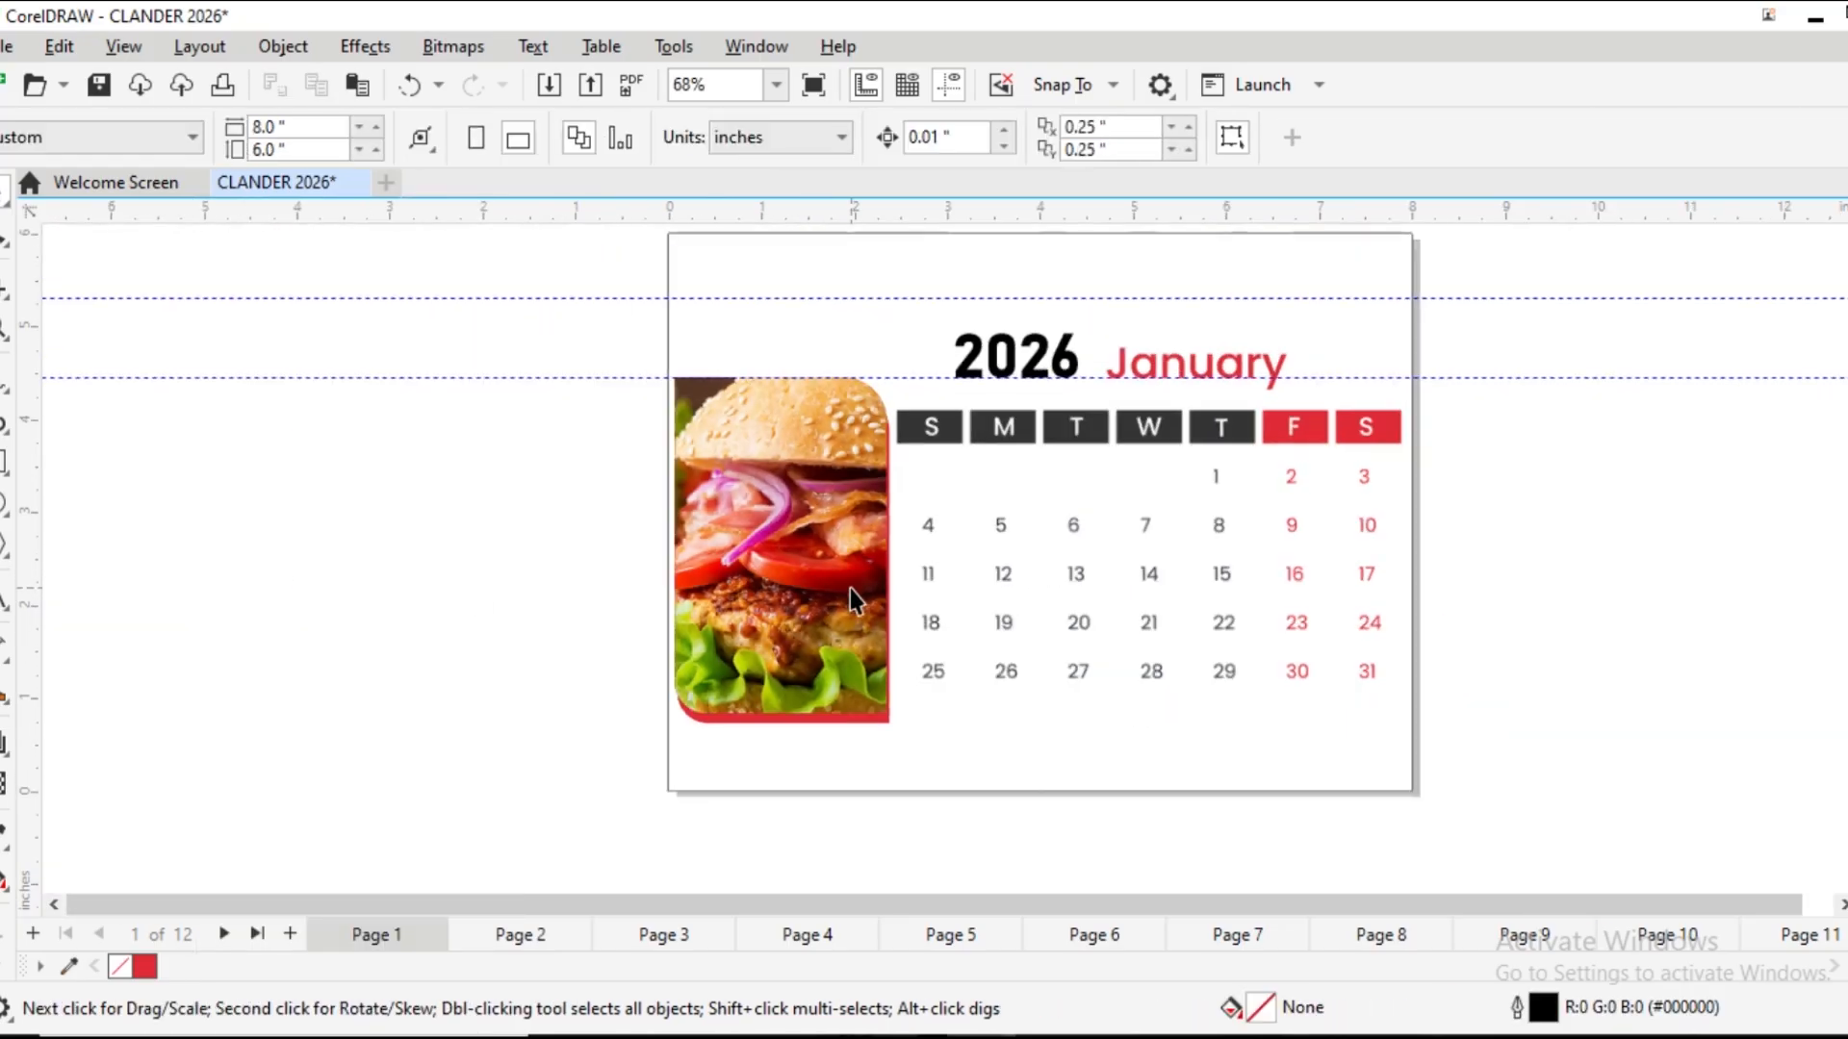
scroll(824, 693, "up", 6)
scroll(823, 702, "up", 2)
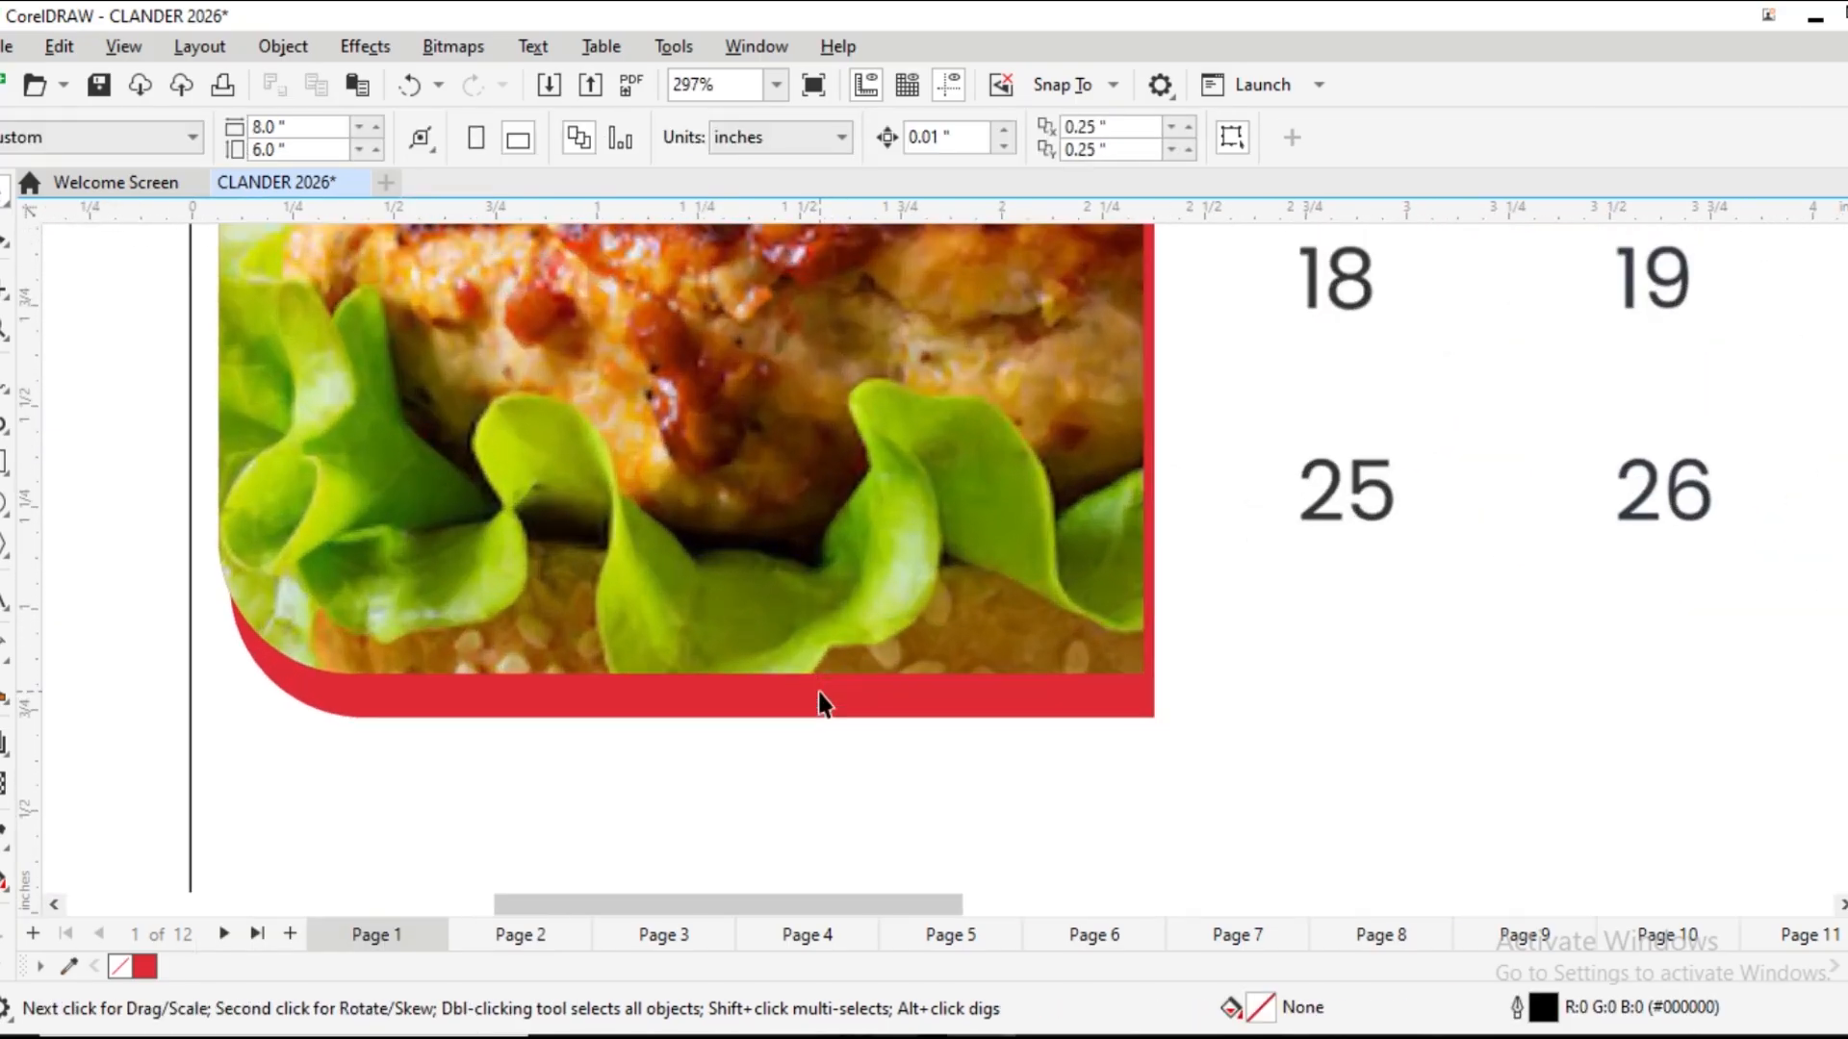
left_click(818, 687)
scroll(829, 619, "down", 5)
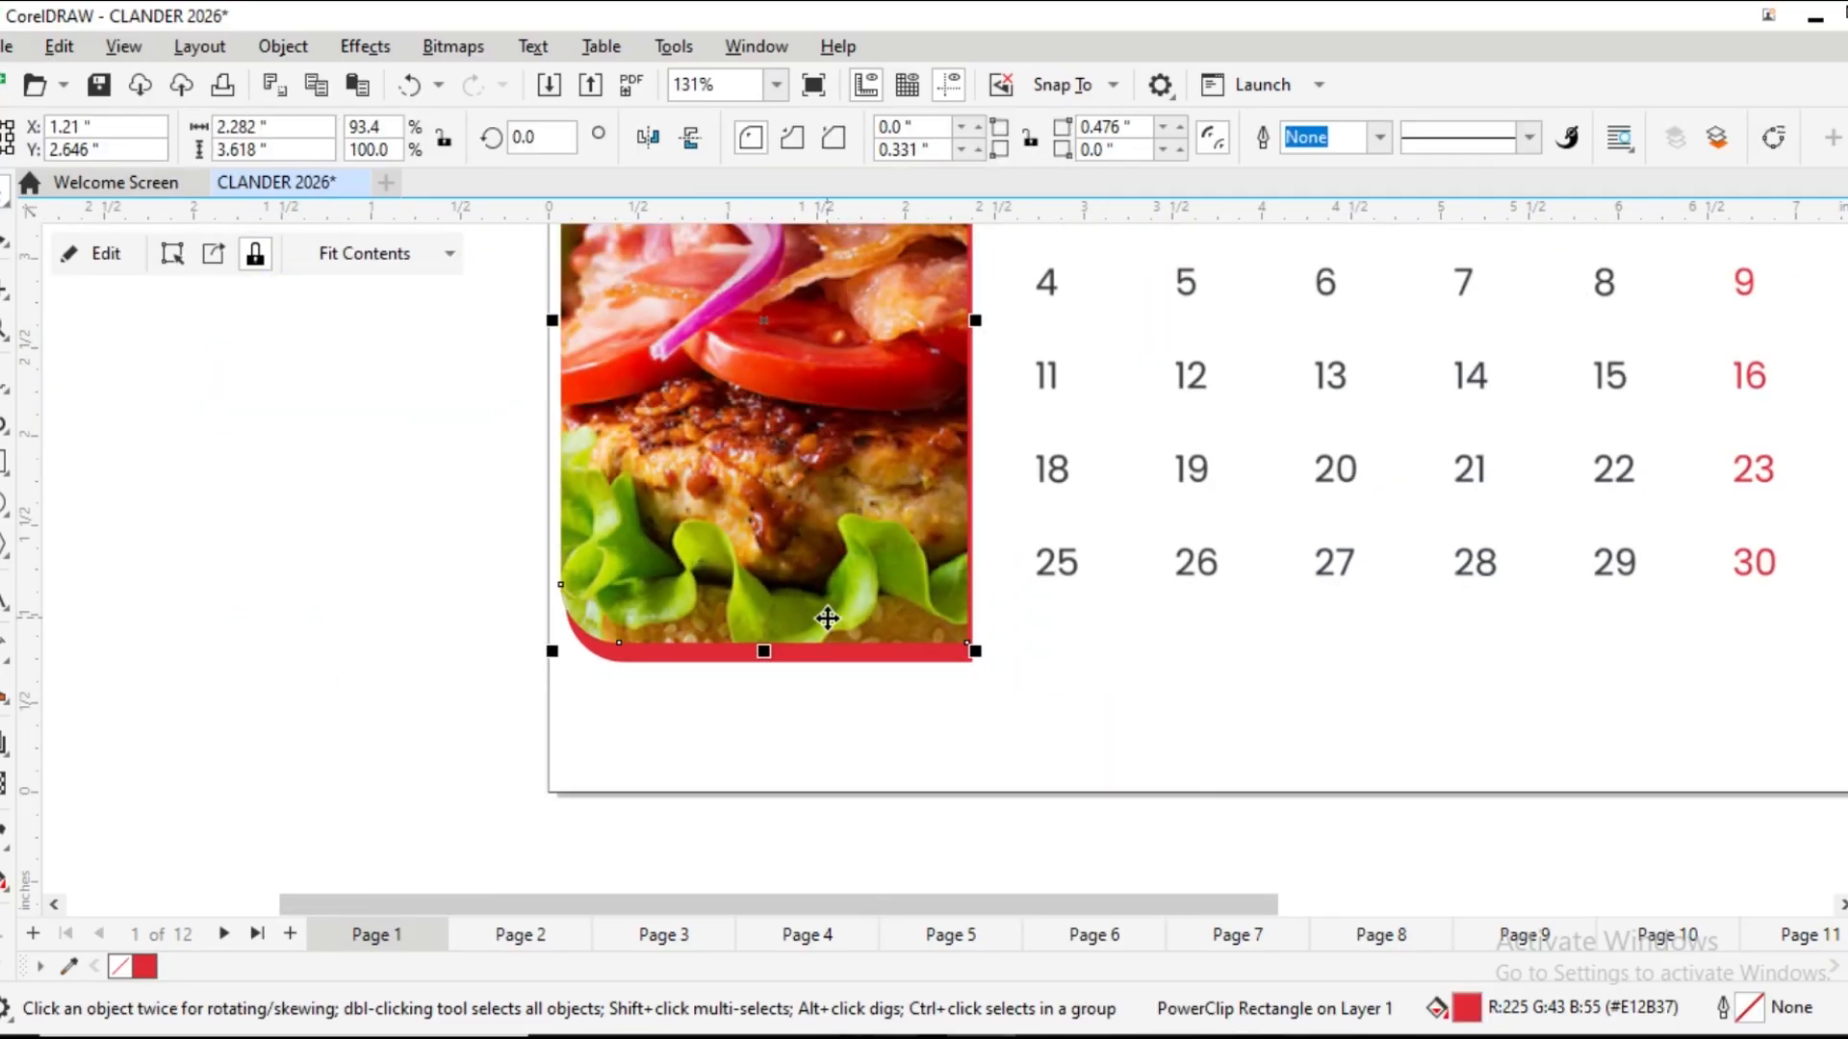
left_click(478, 530)
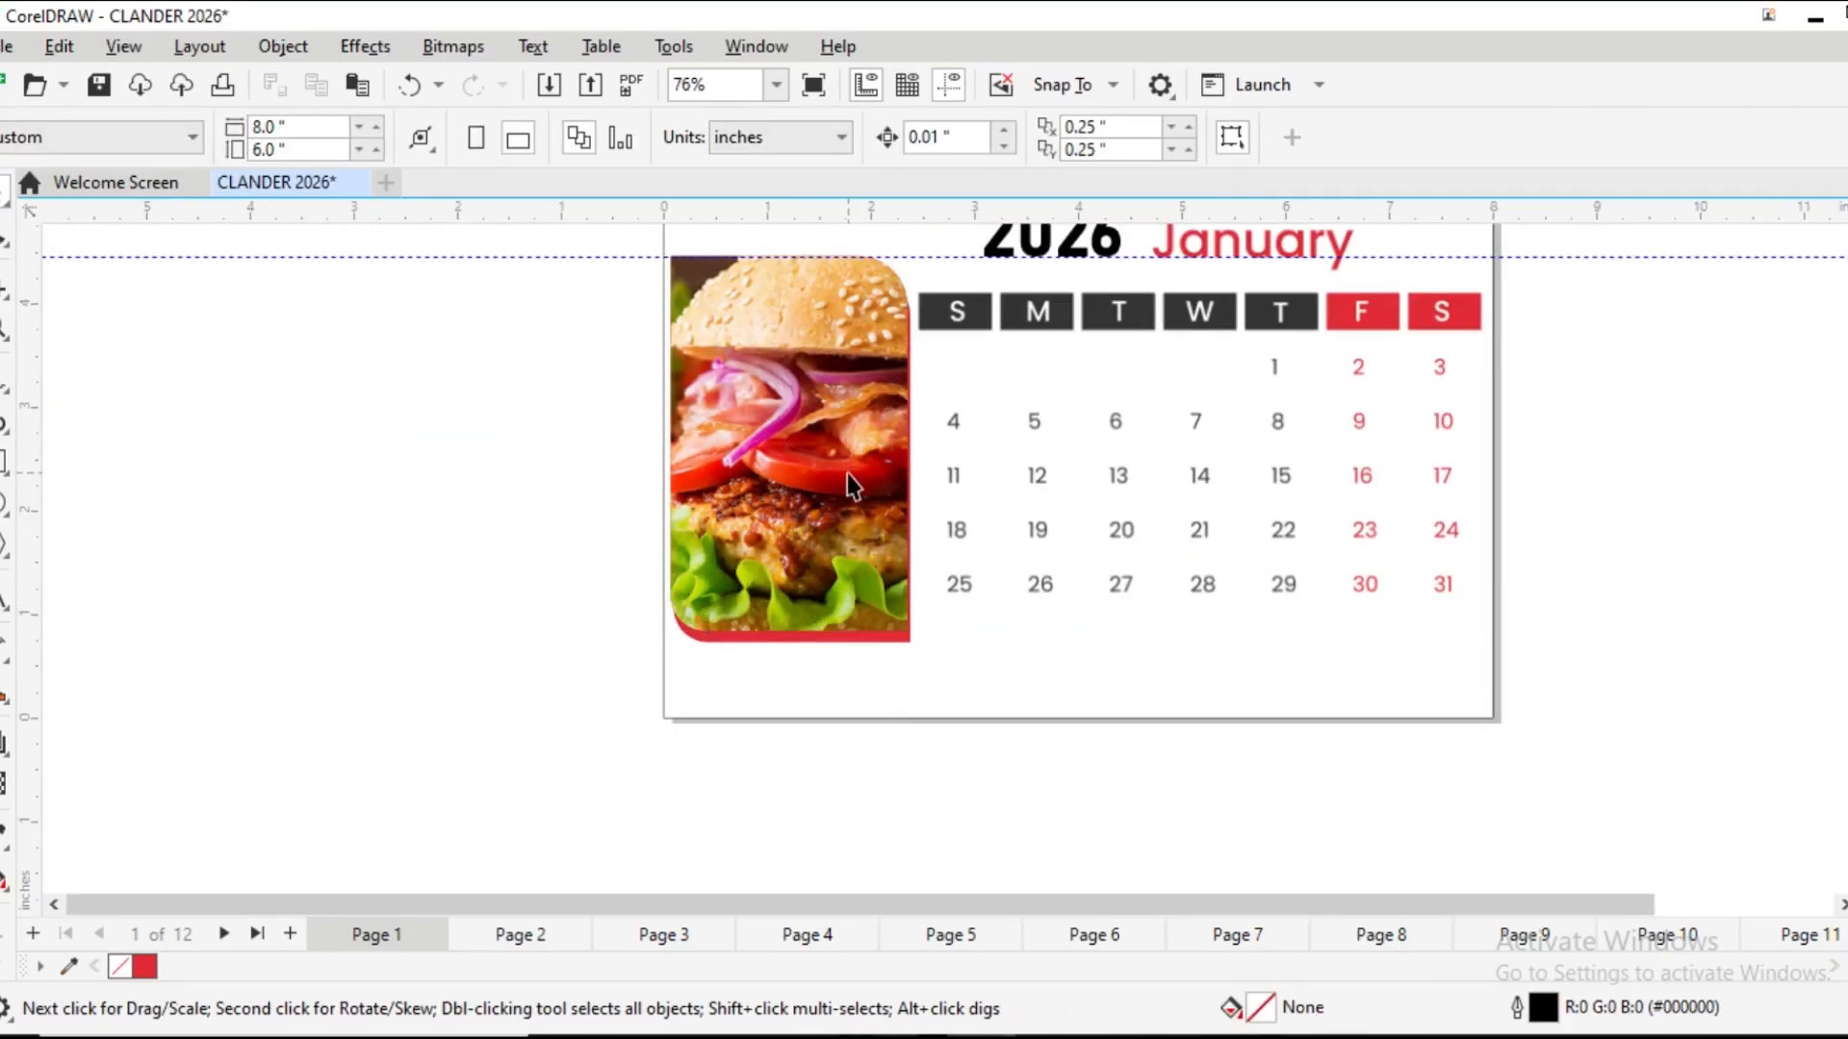
left_click_drag(978, 435, 884, 532)
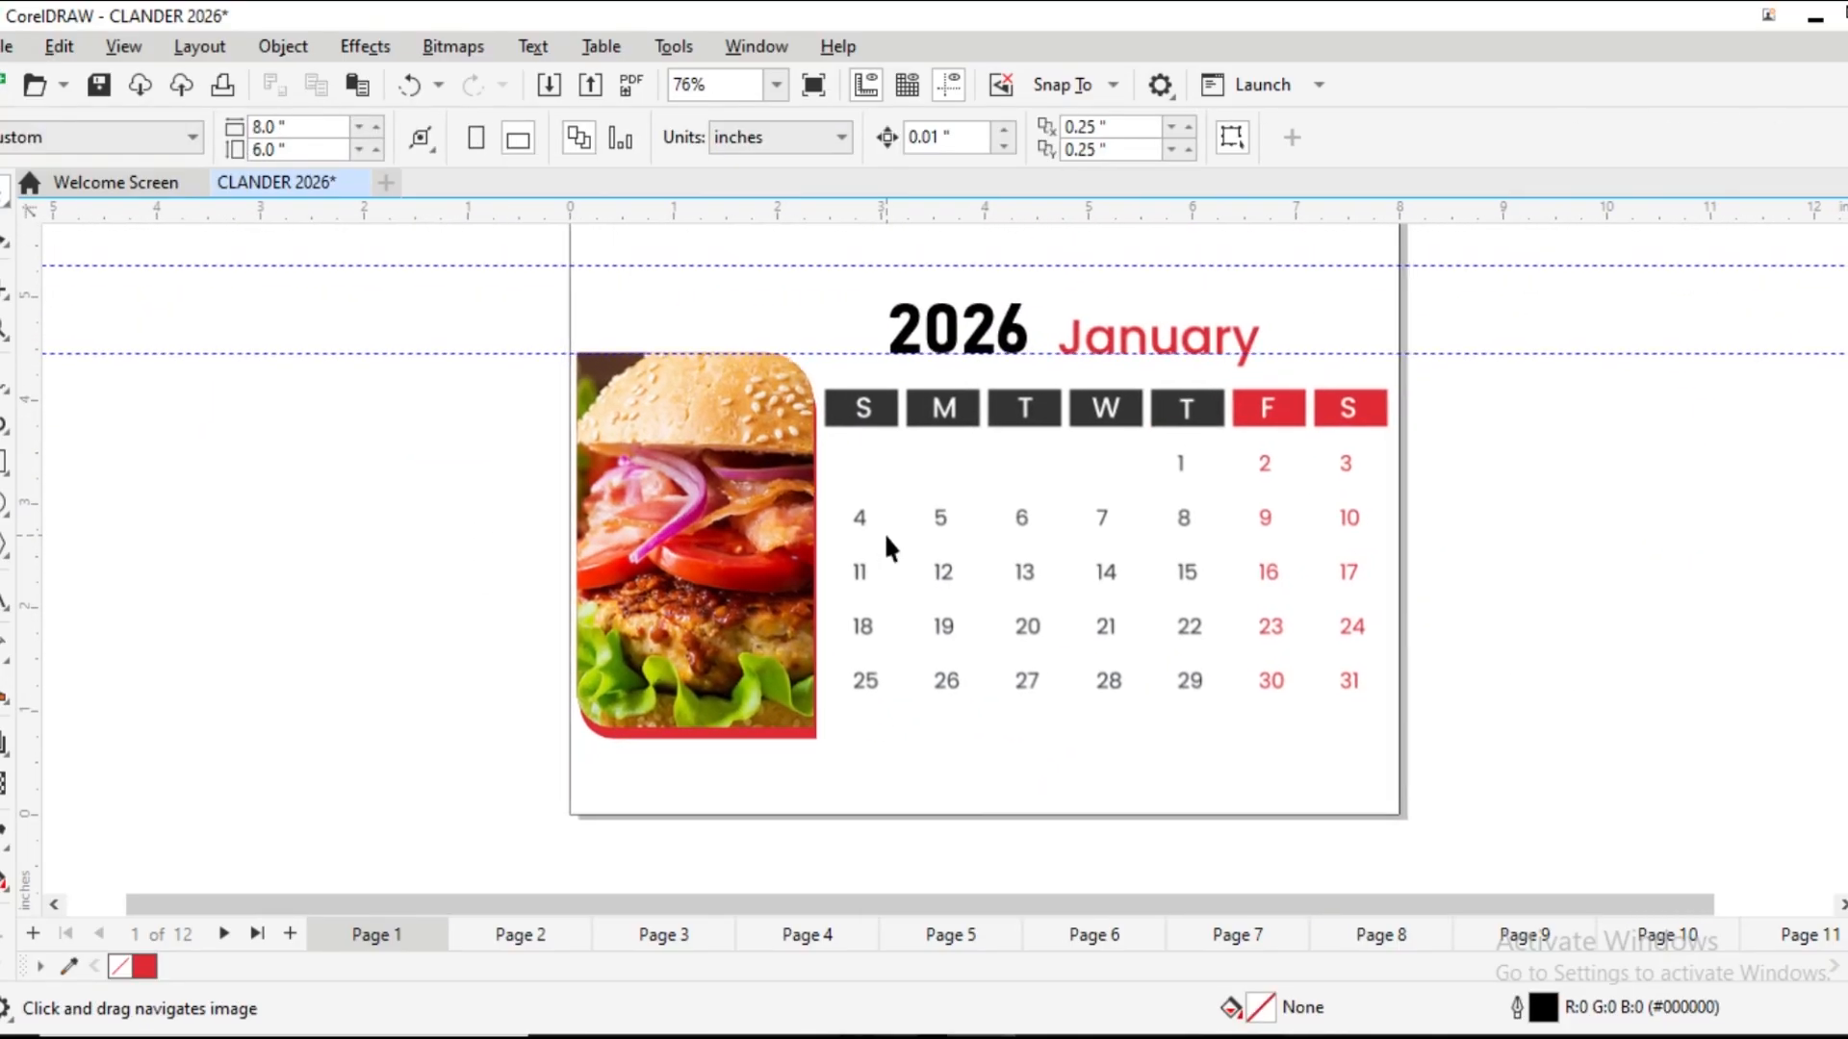
scroll(887, 539, "down", 1)
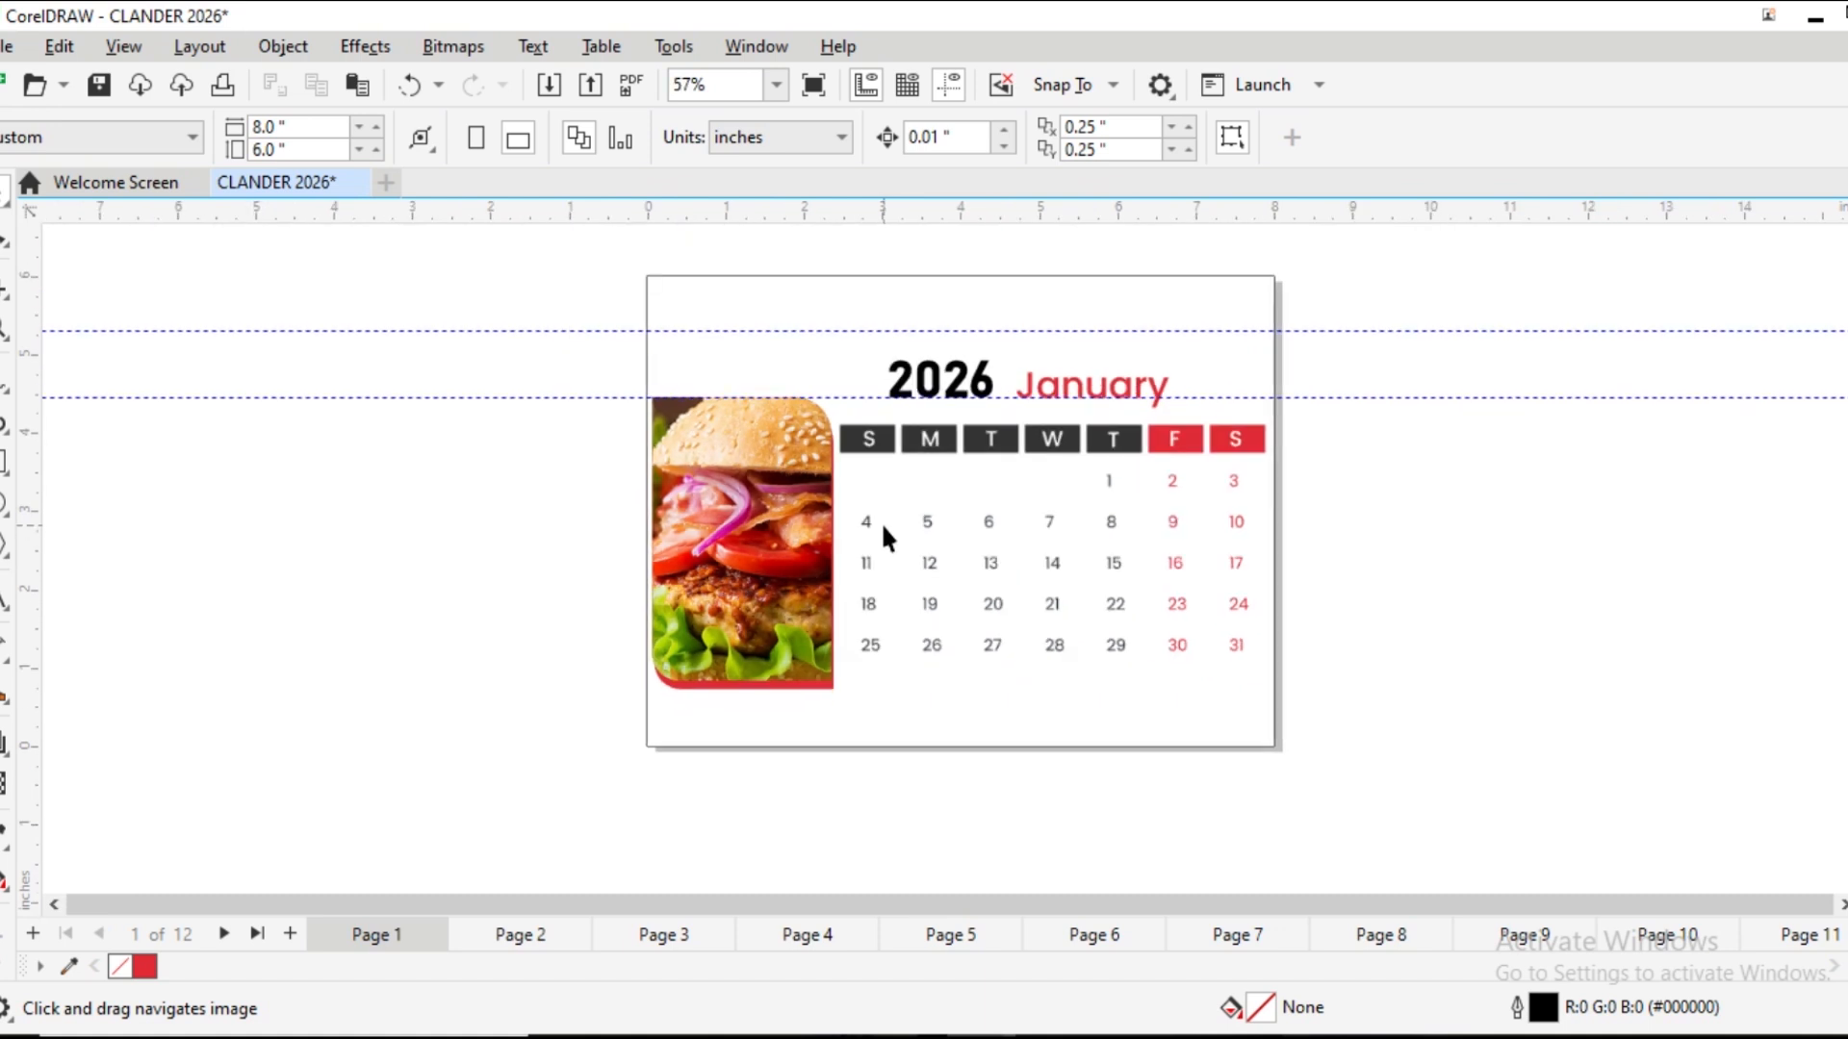
left_click_drag(884, 528, 795, 543)
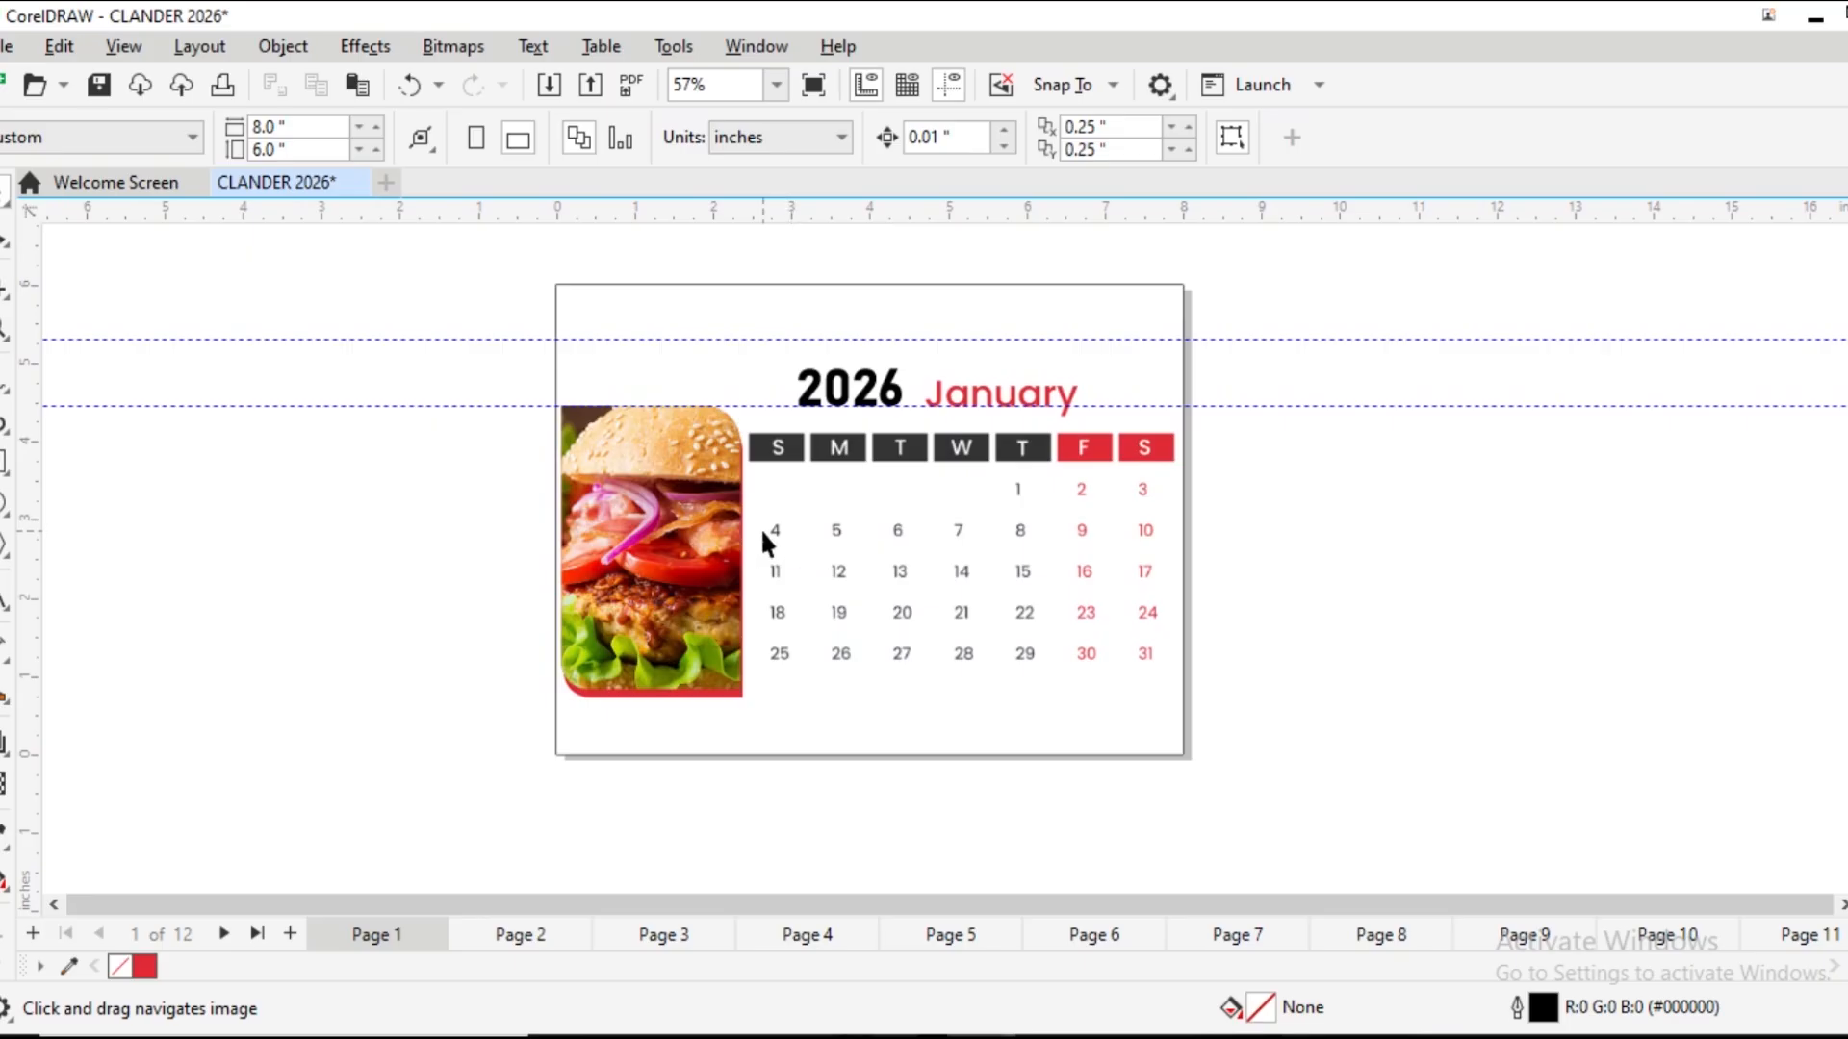
left_click_drag(495, 260, 1301, 840)
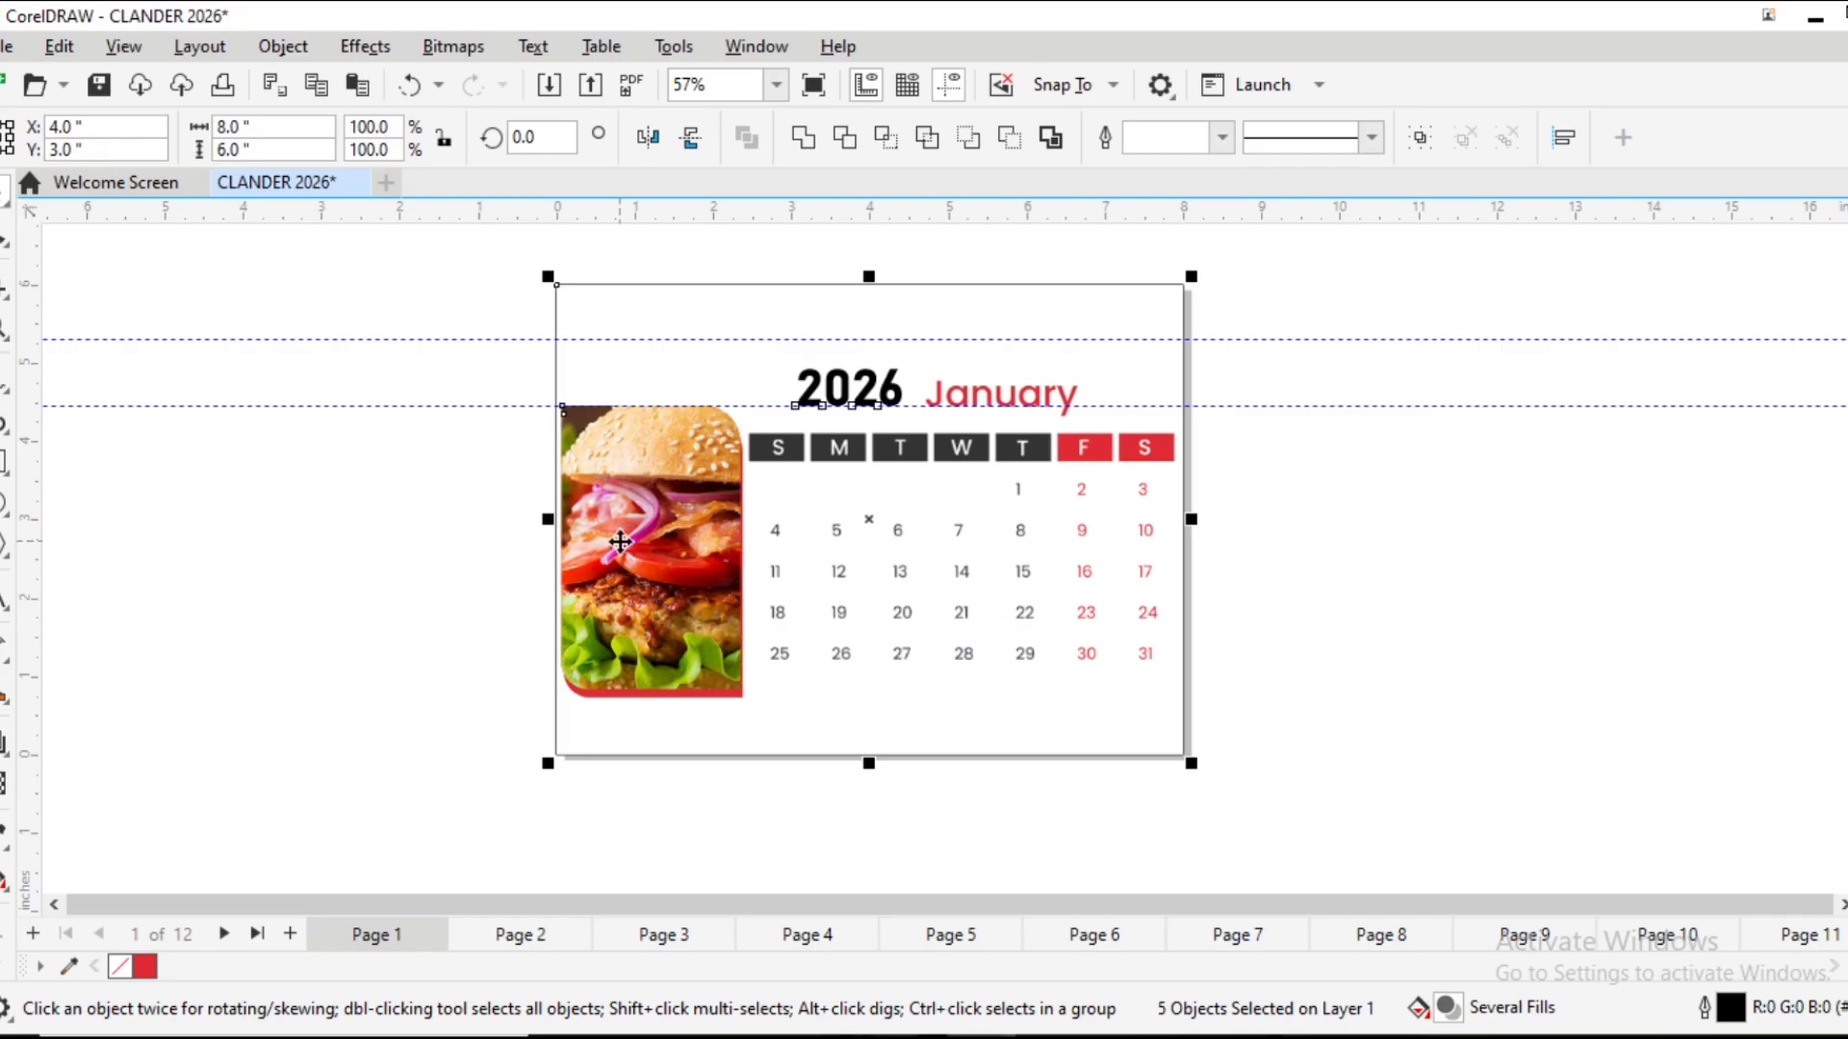
left_click(470, 533)
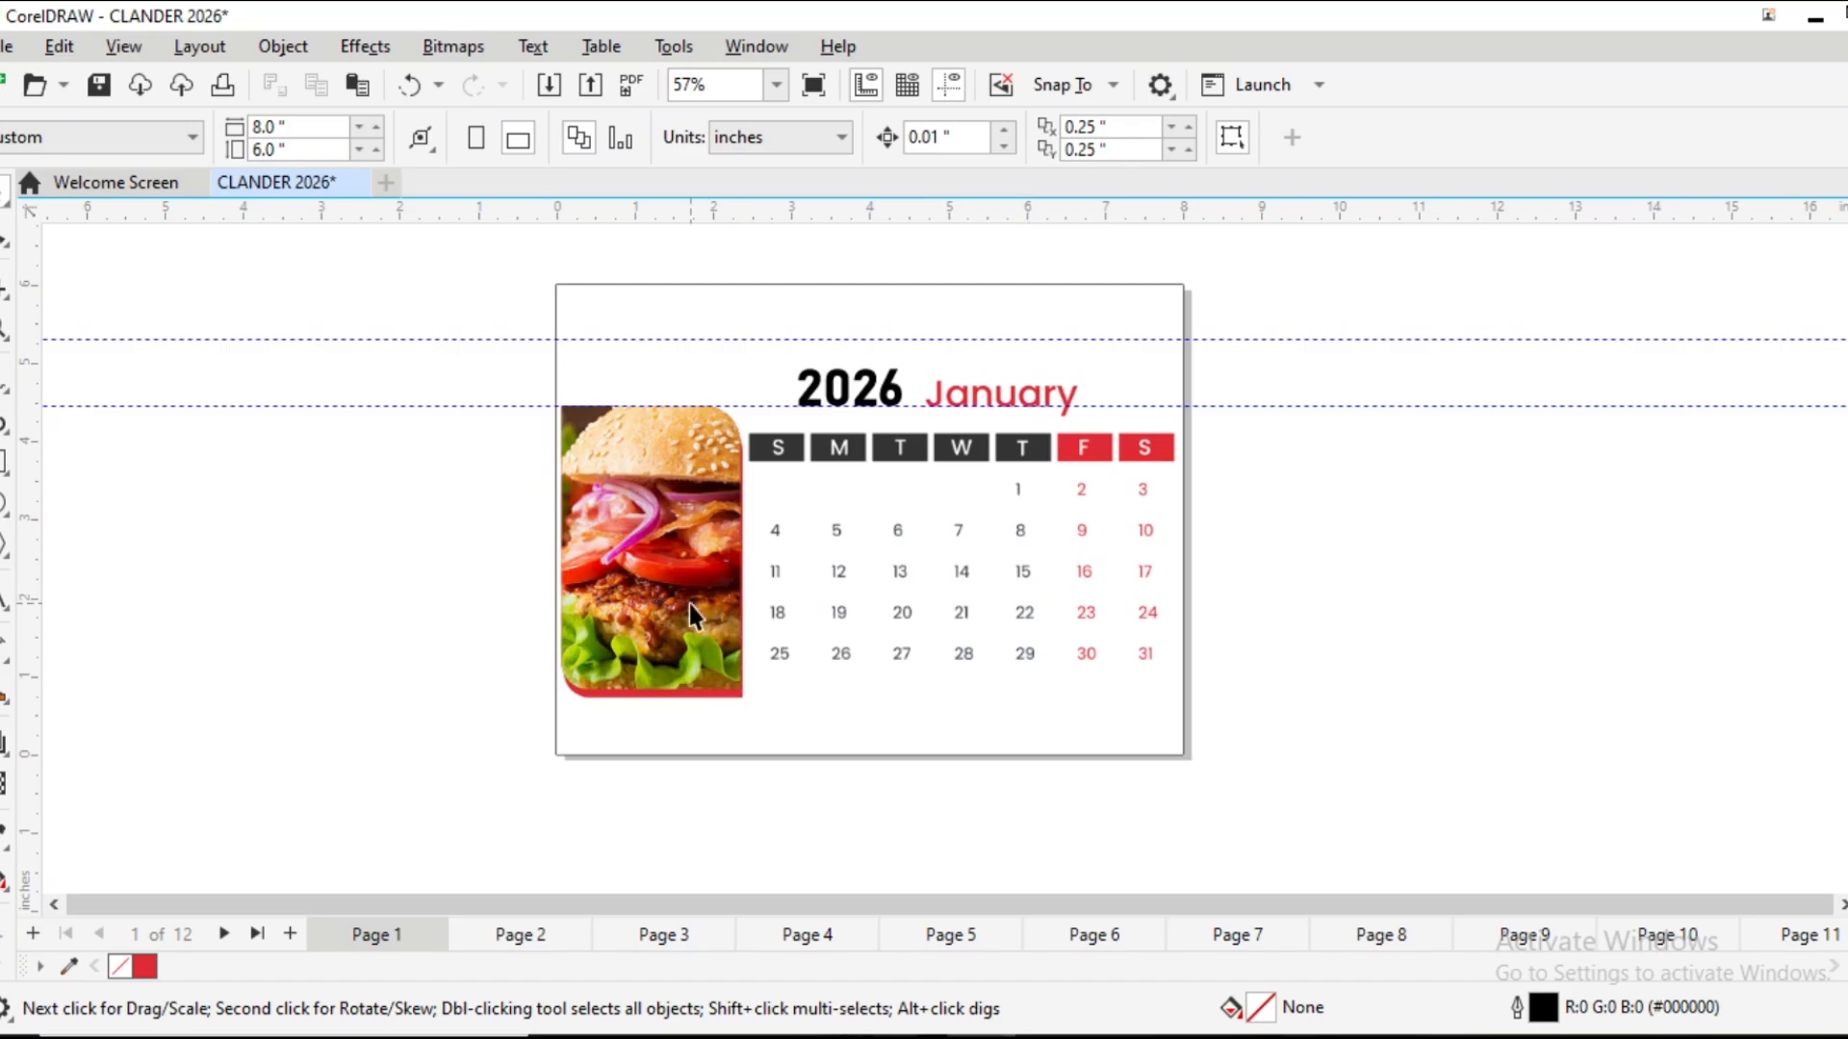
left_click_drag(507, 212, 507, 246)
left_click_drag(1309, 749, 1216, 397)
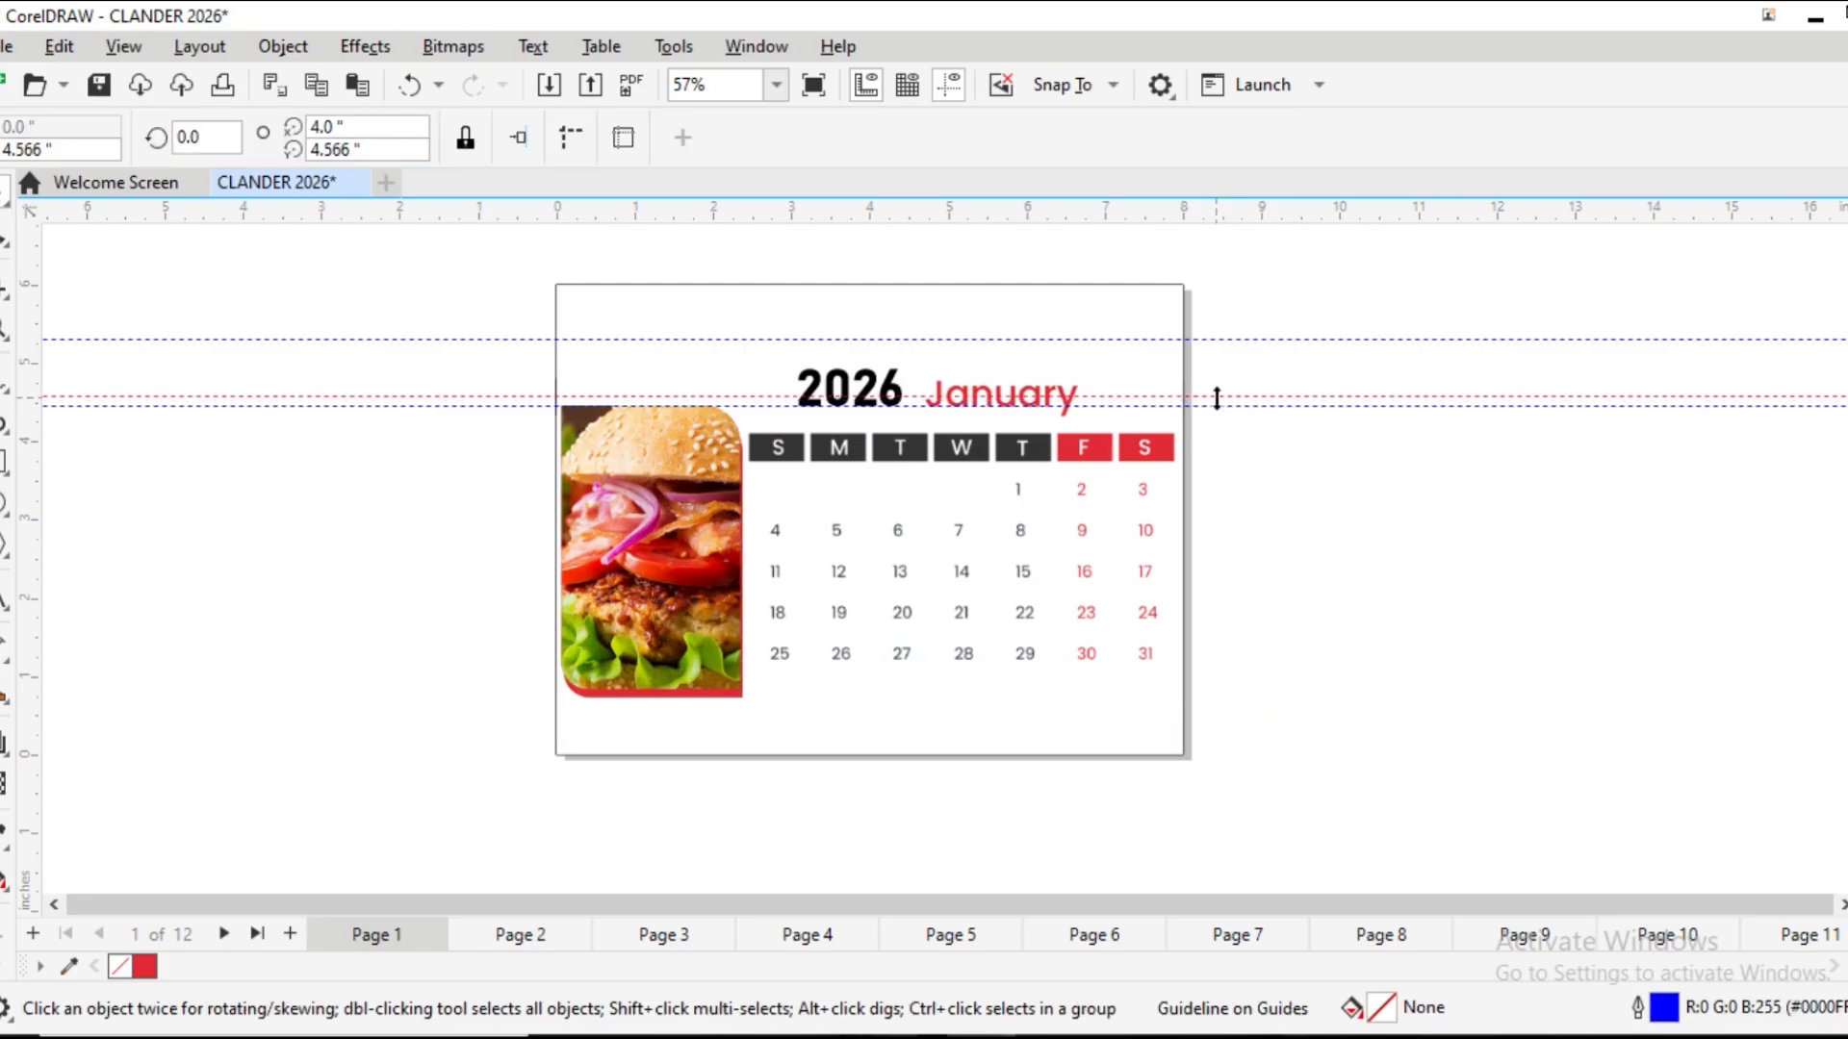
key("ctrl+z")
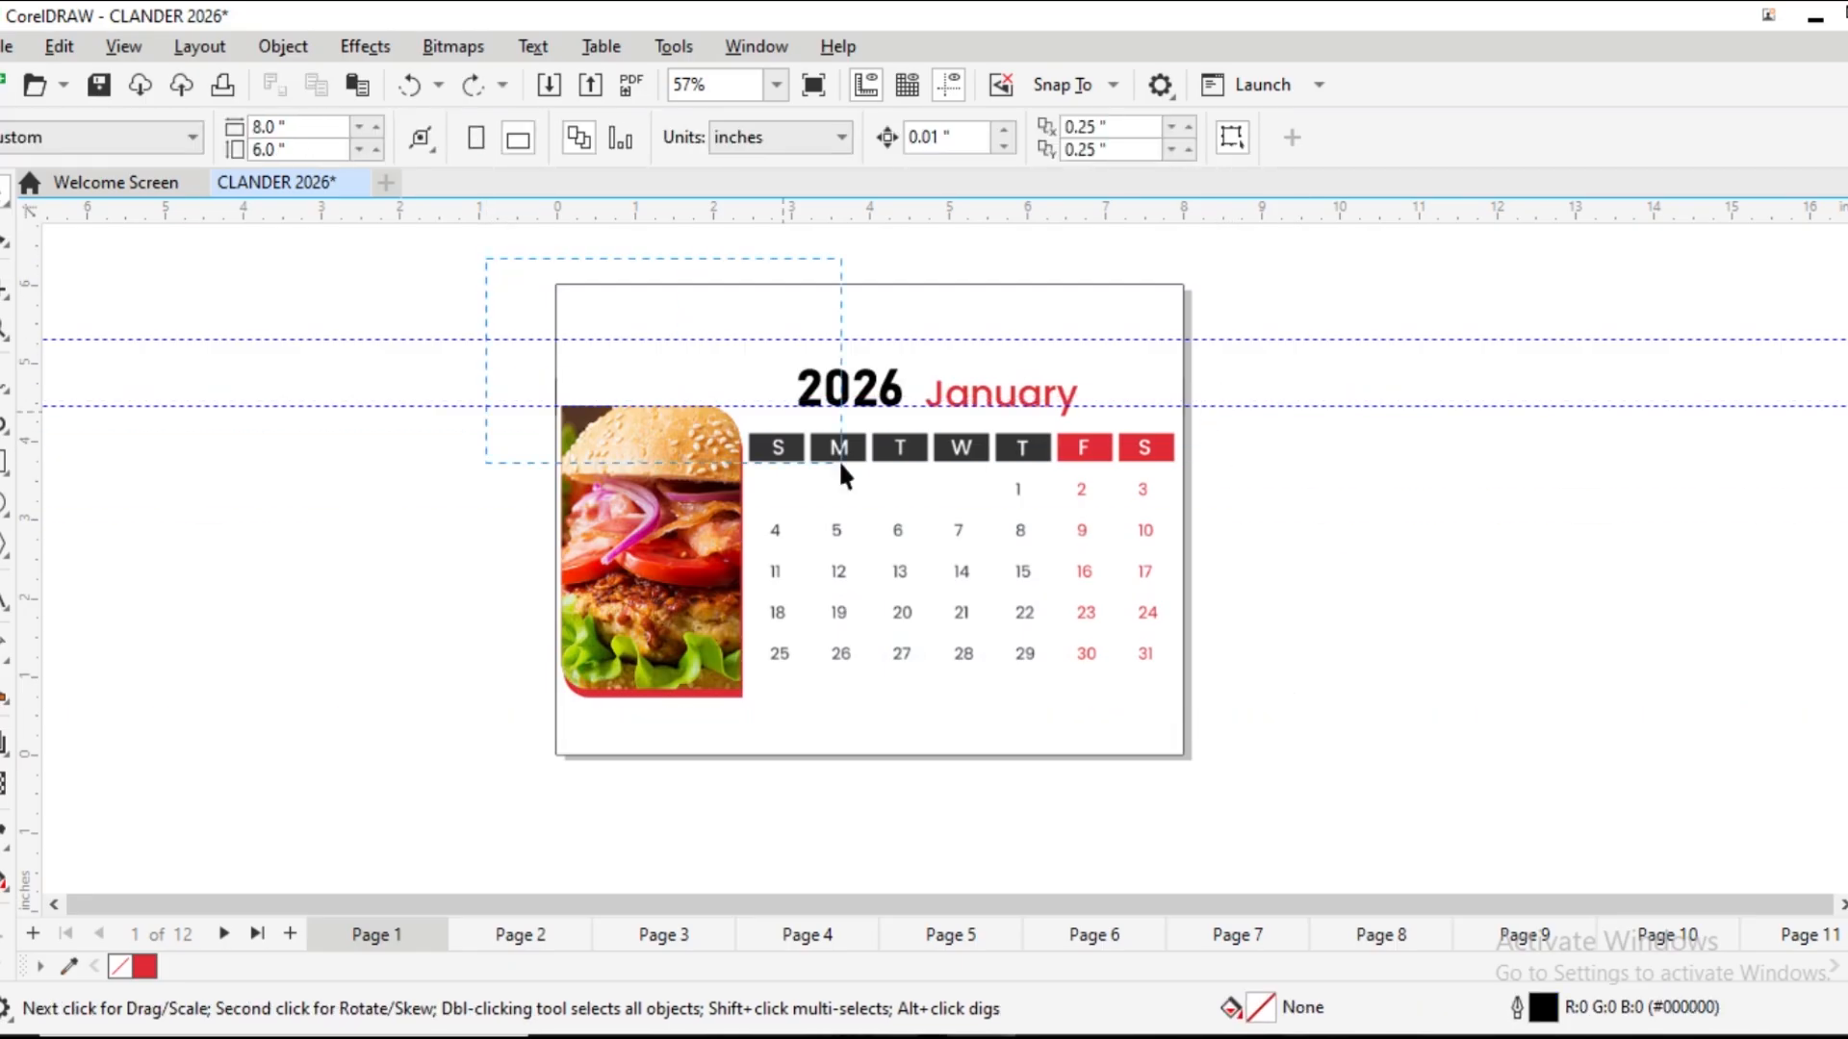
Copy every object on the January page and switch to the blank page 2
left_click_drag(1309, 846, 1308, 847)
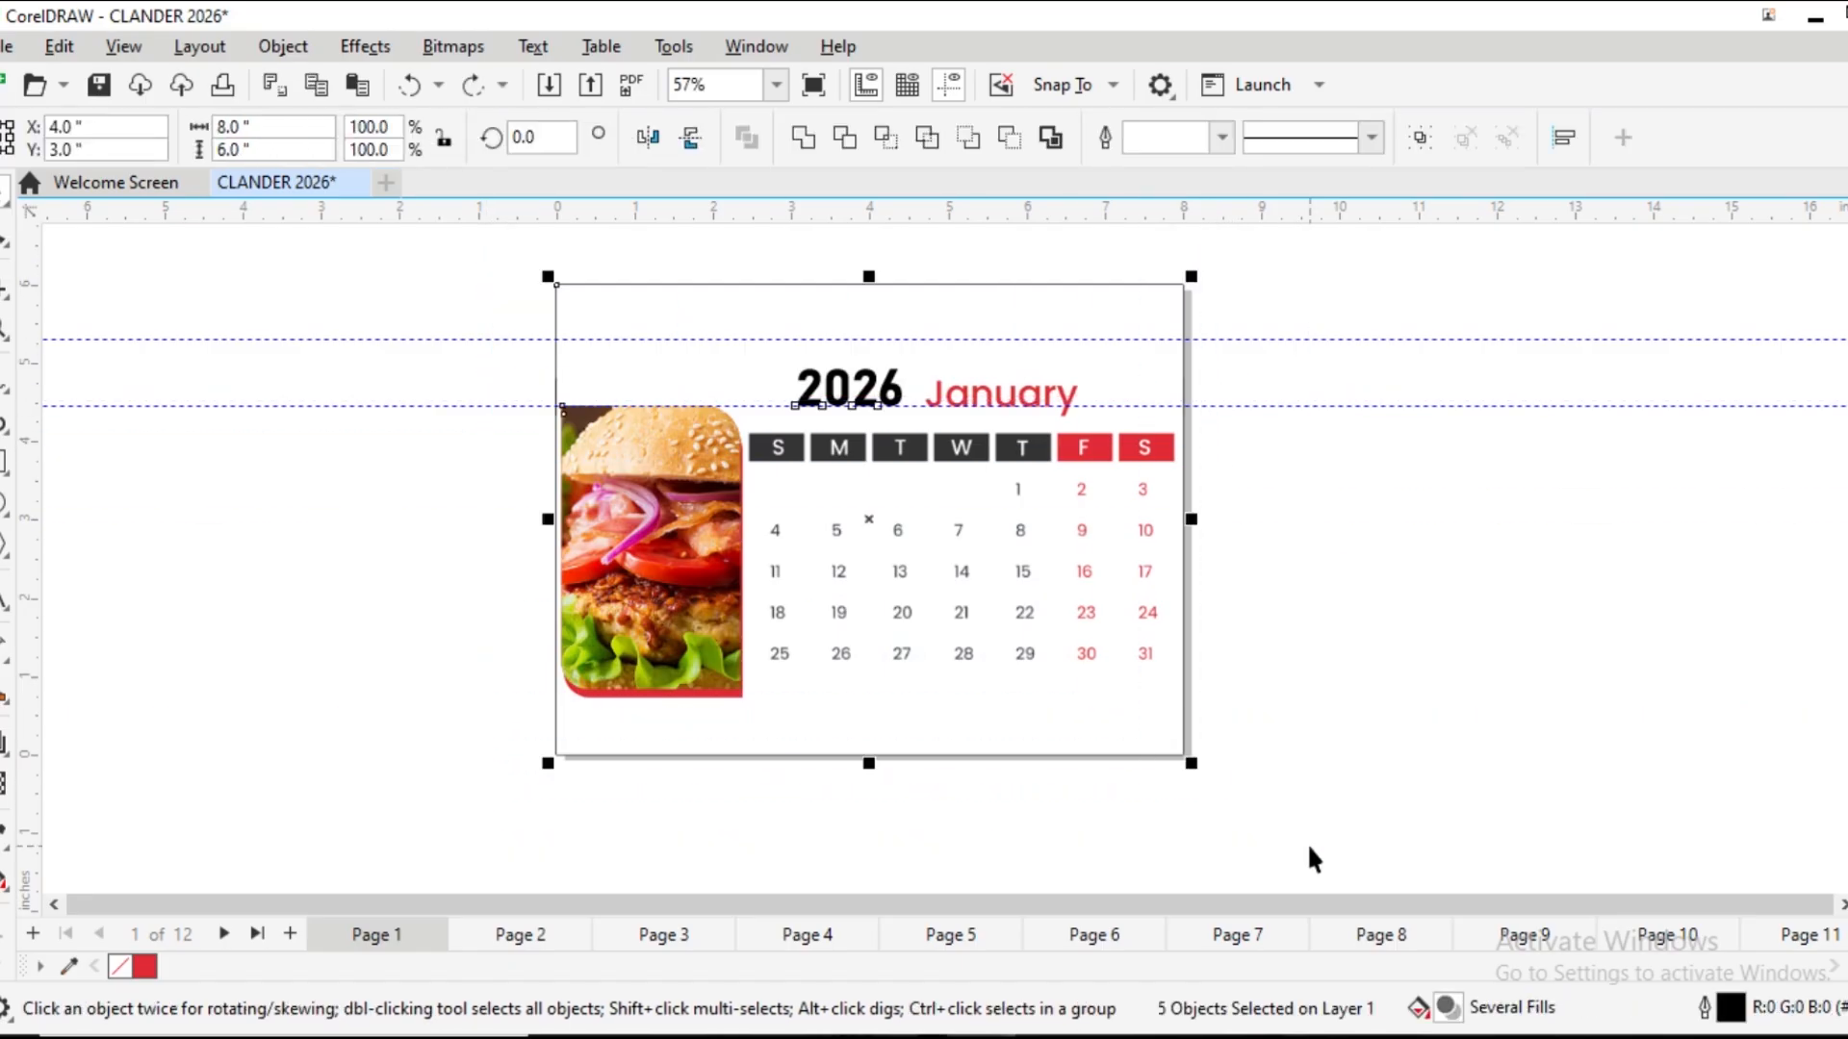
left_click(541, 937)
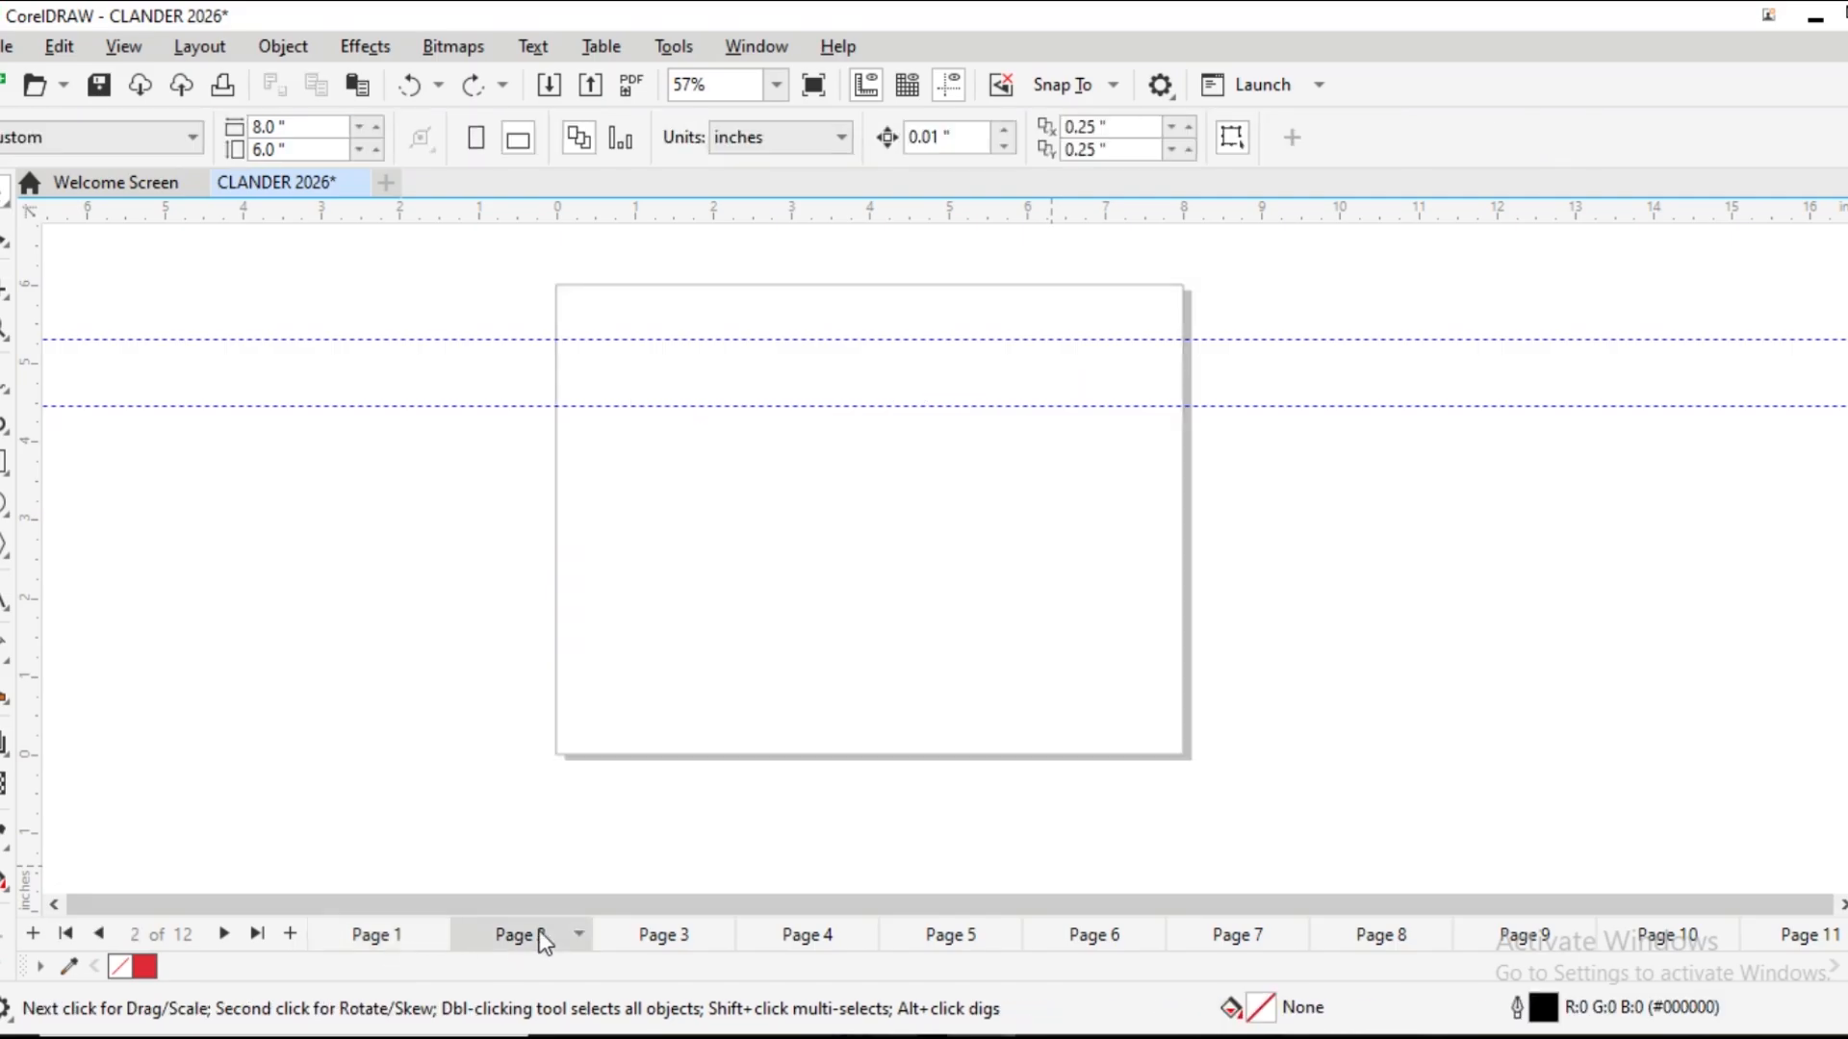
right_click(535, 941)
Rename page 1 as JAN
left_click(372, 938)
right_click(375, 939)
left_click(479, 760)
type("JAN")
key("Return")
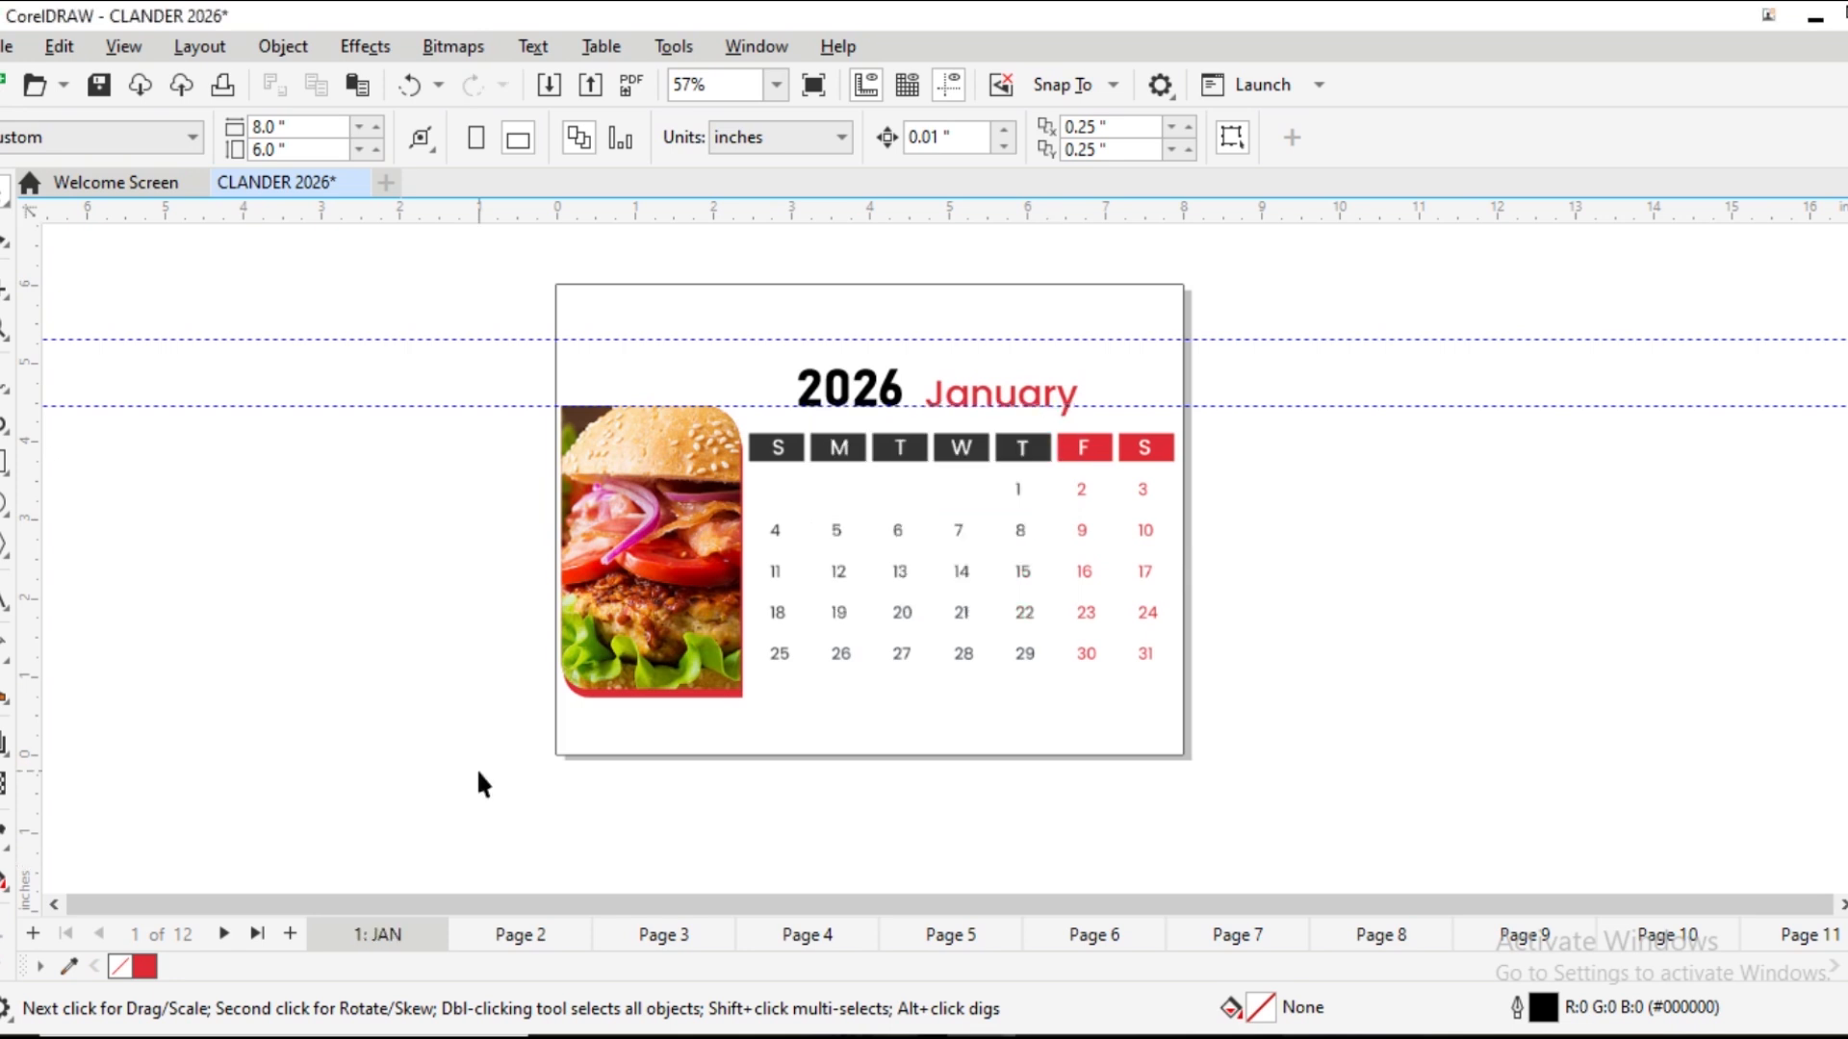
Rename page 2 as FEB and paste the copied January layout onto it
left_click(514, 939)
right_click(514, 939)
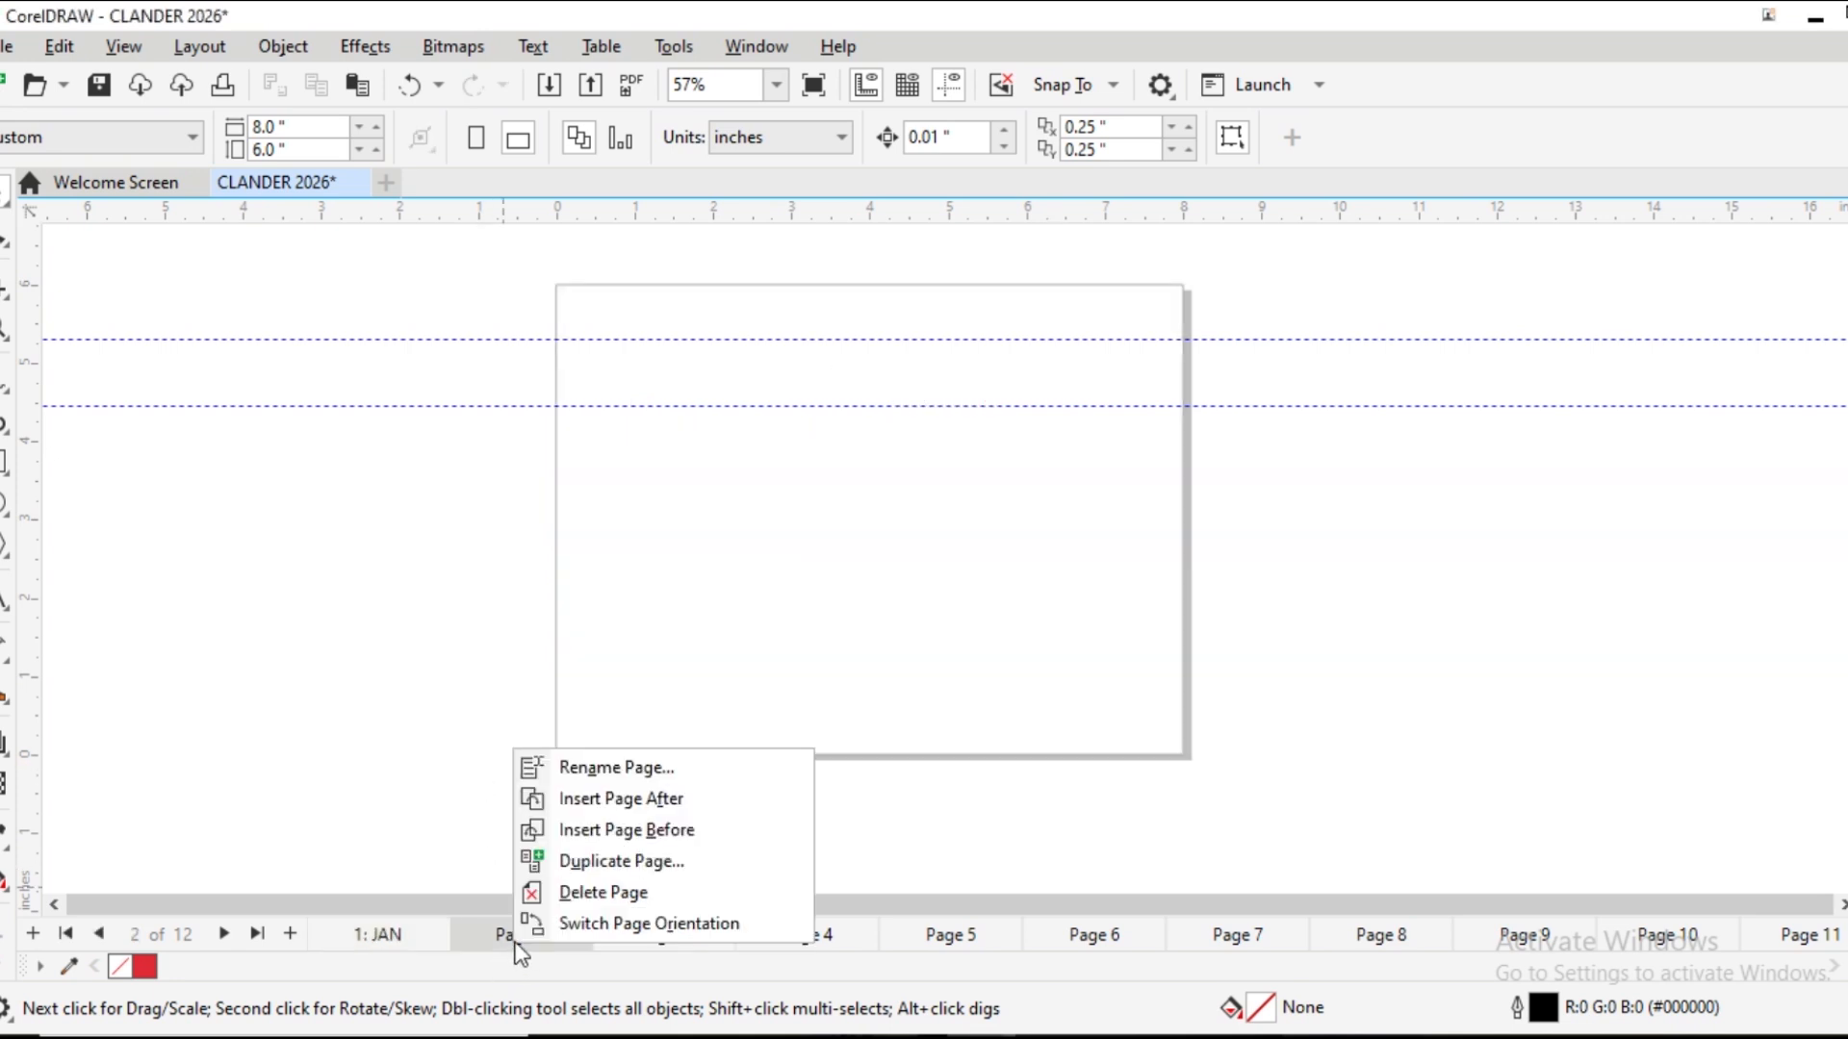
left_click(601, 770)
type("FE")
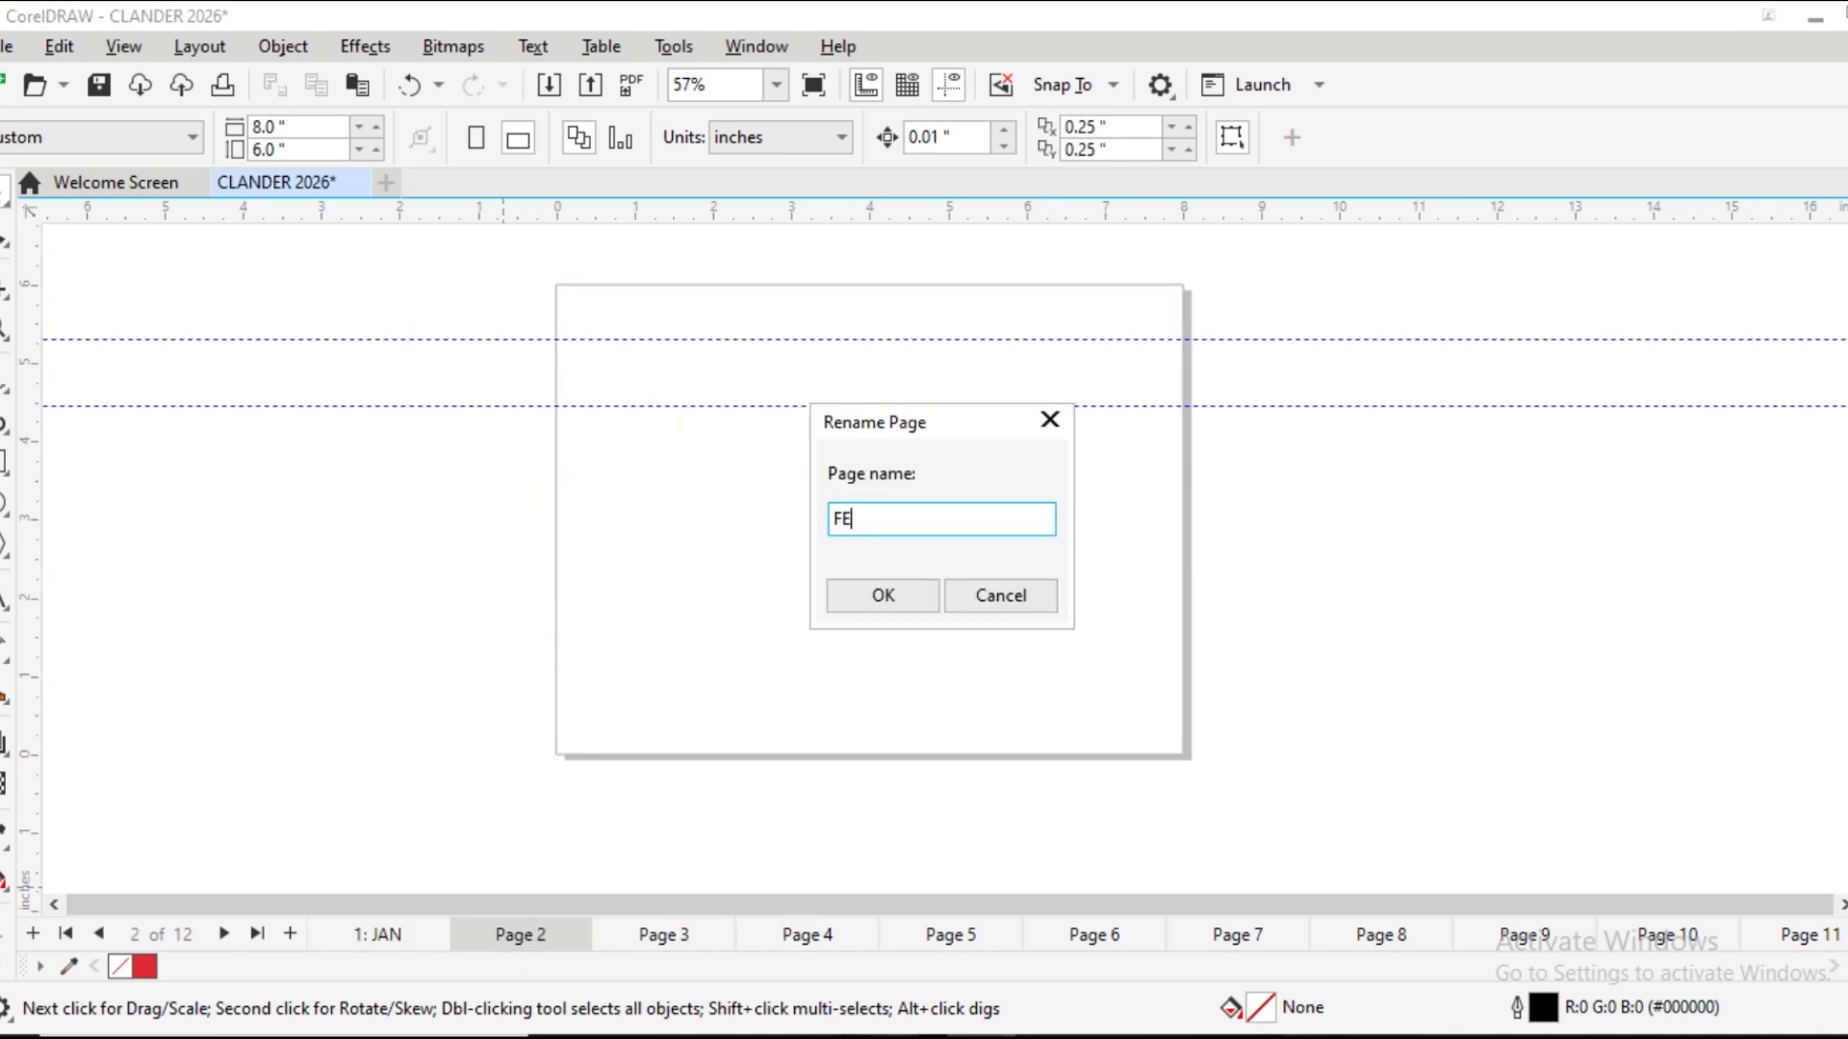
key("Return")
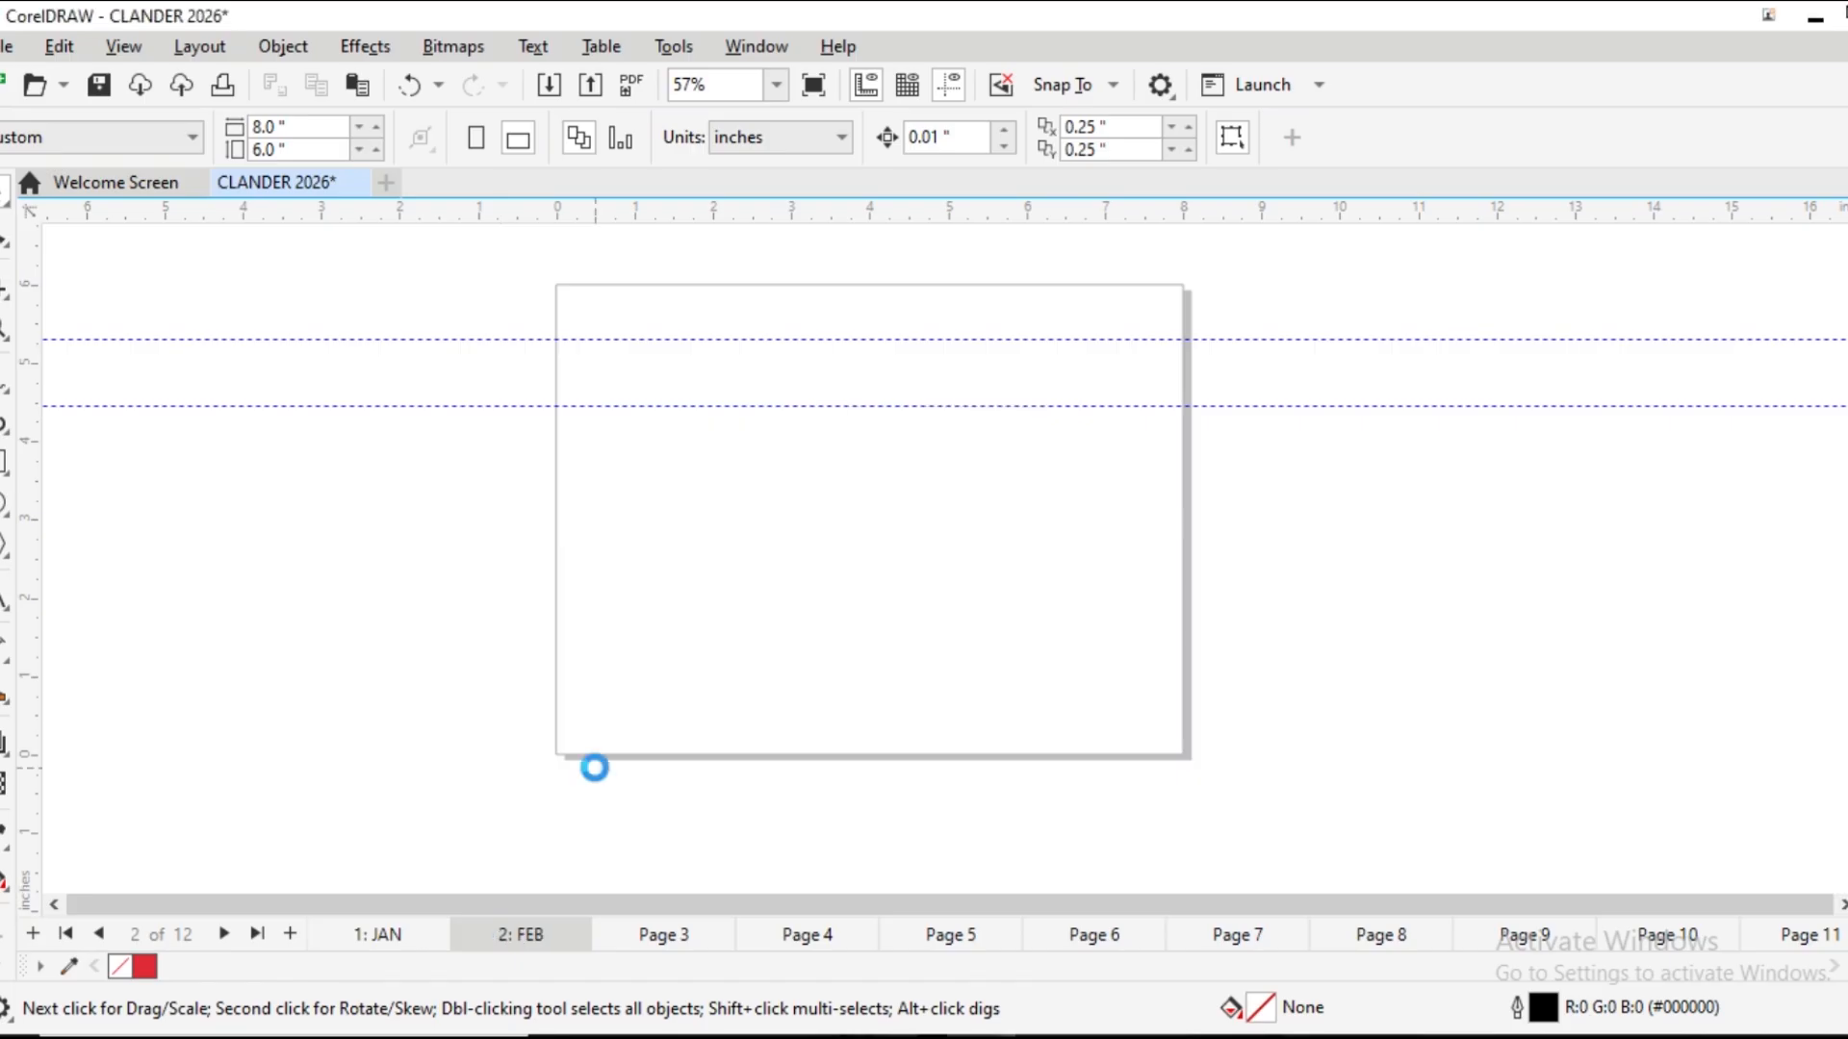
key("ctrl+v")
left_click(423, 646)
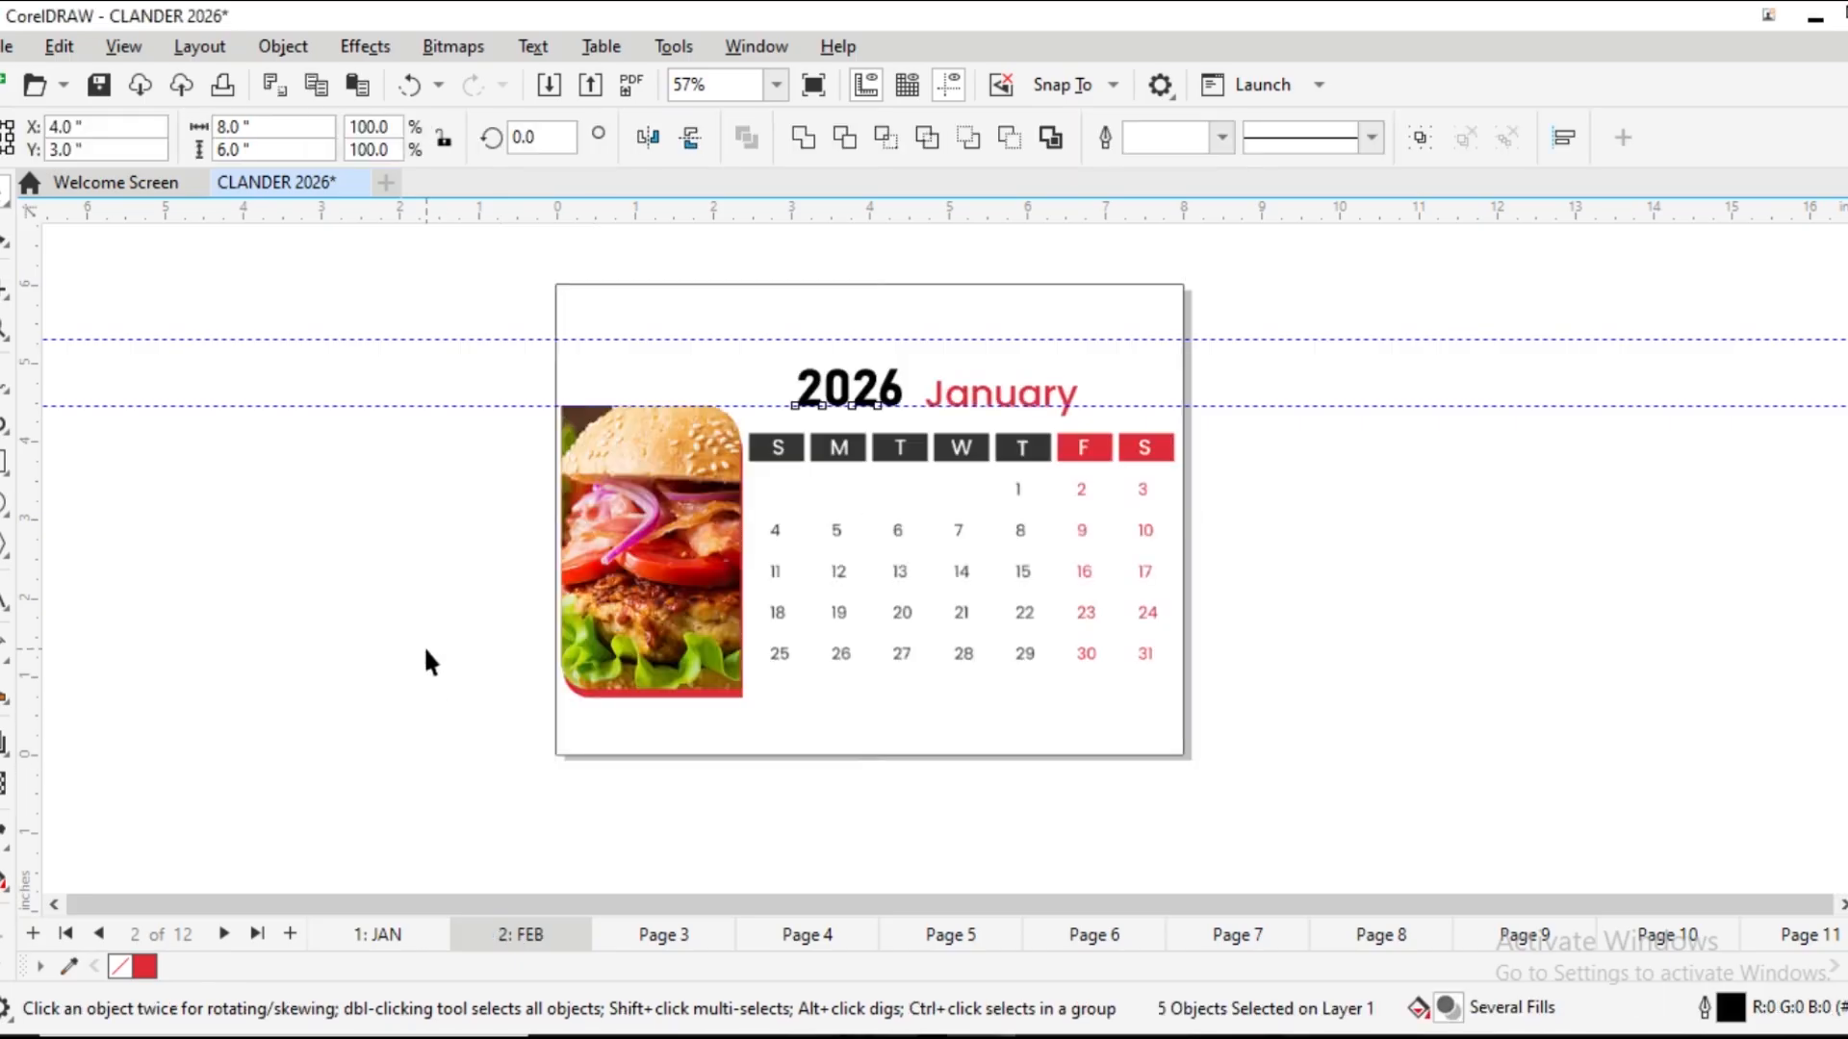
Delete the January calendar image from the FEB page and import 02 feb.jpg from the D: drive's 2026 calander\months folder, placing it beside the page
left_click(996, 531)
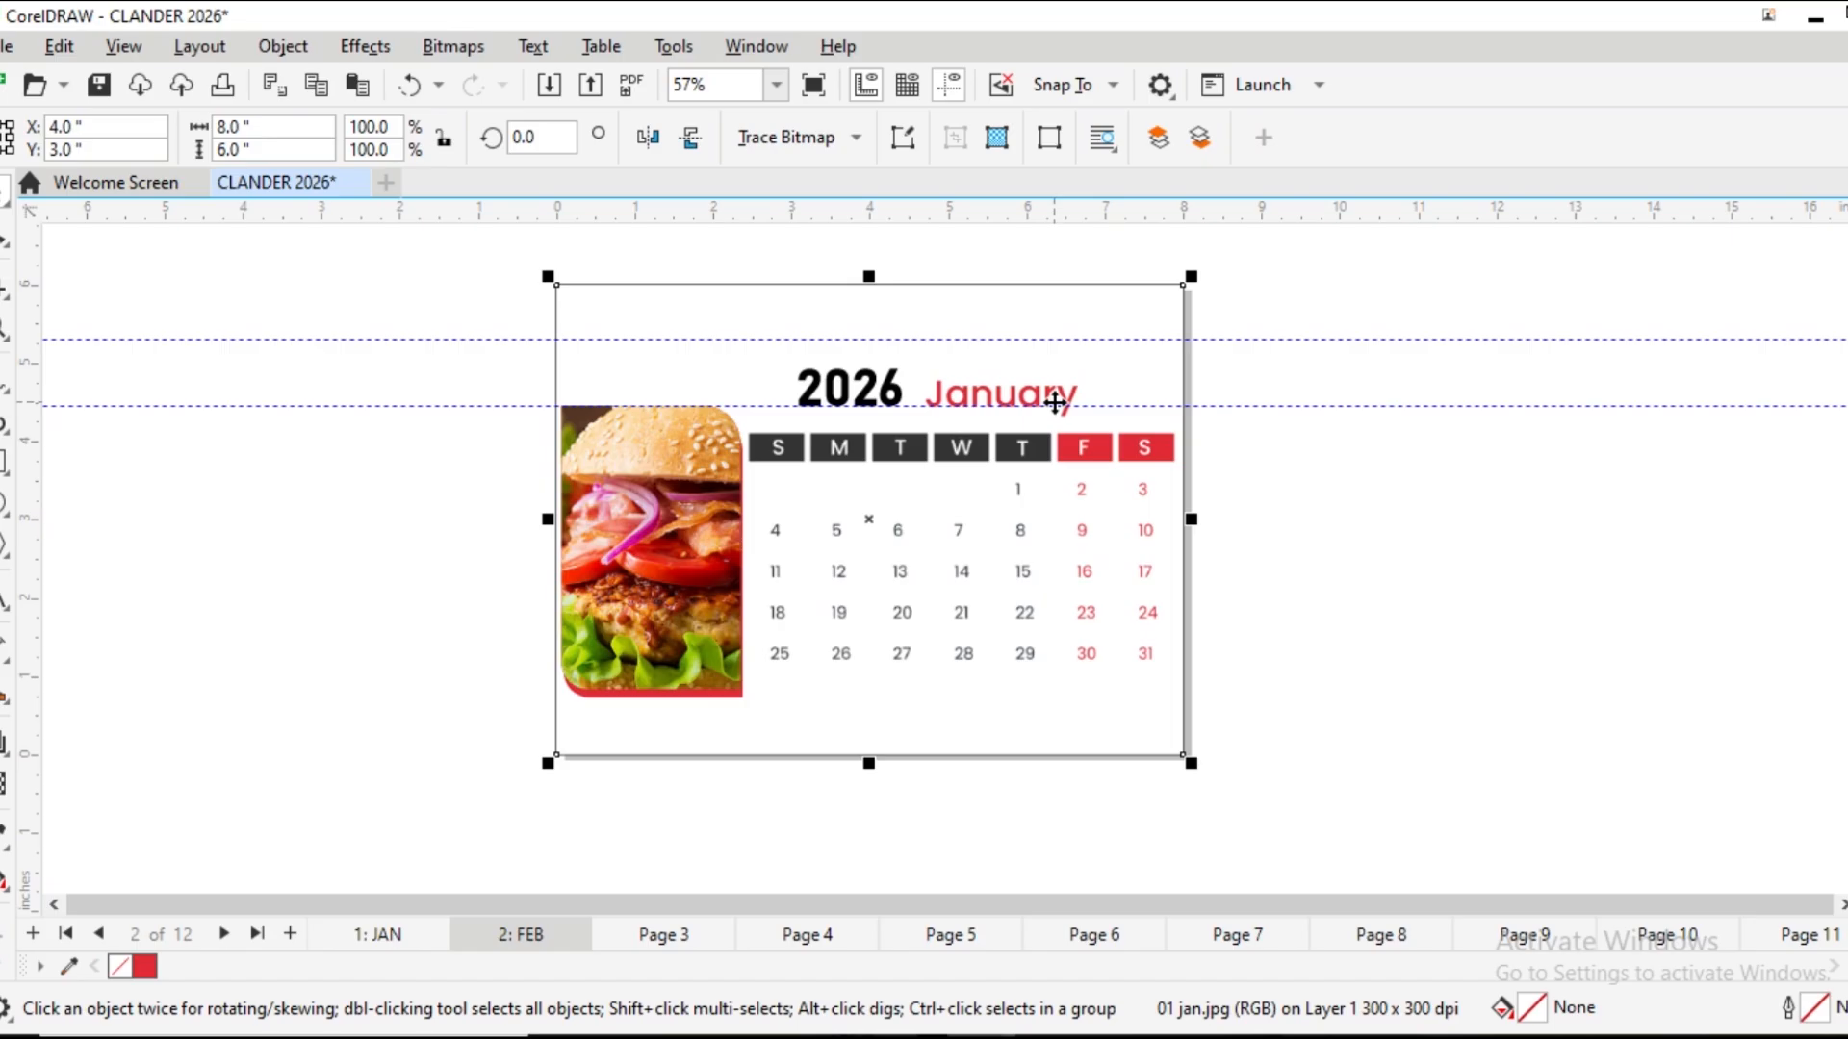
key("Delete")
left_click(7, 46)
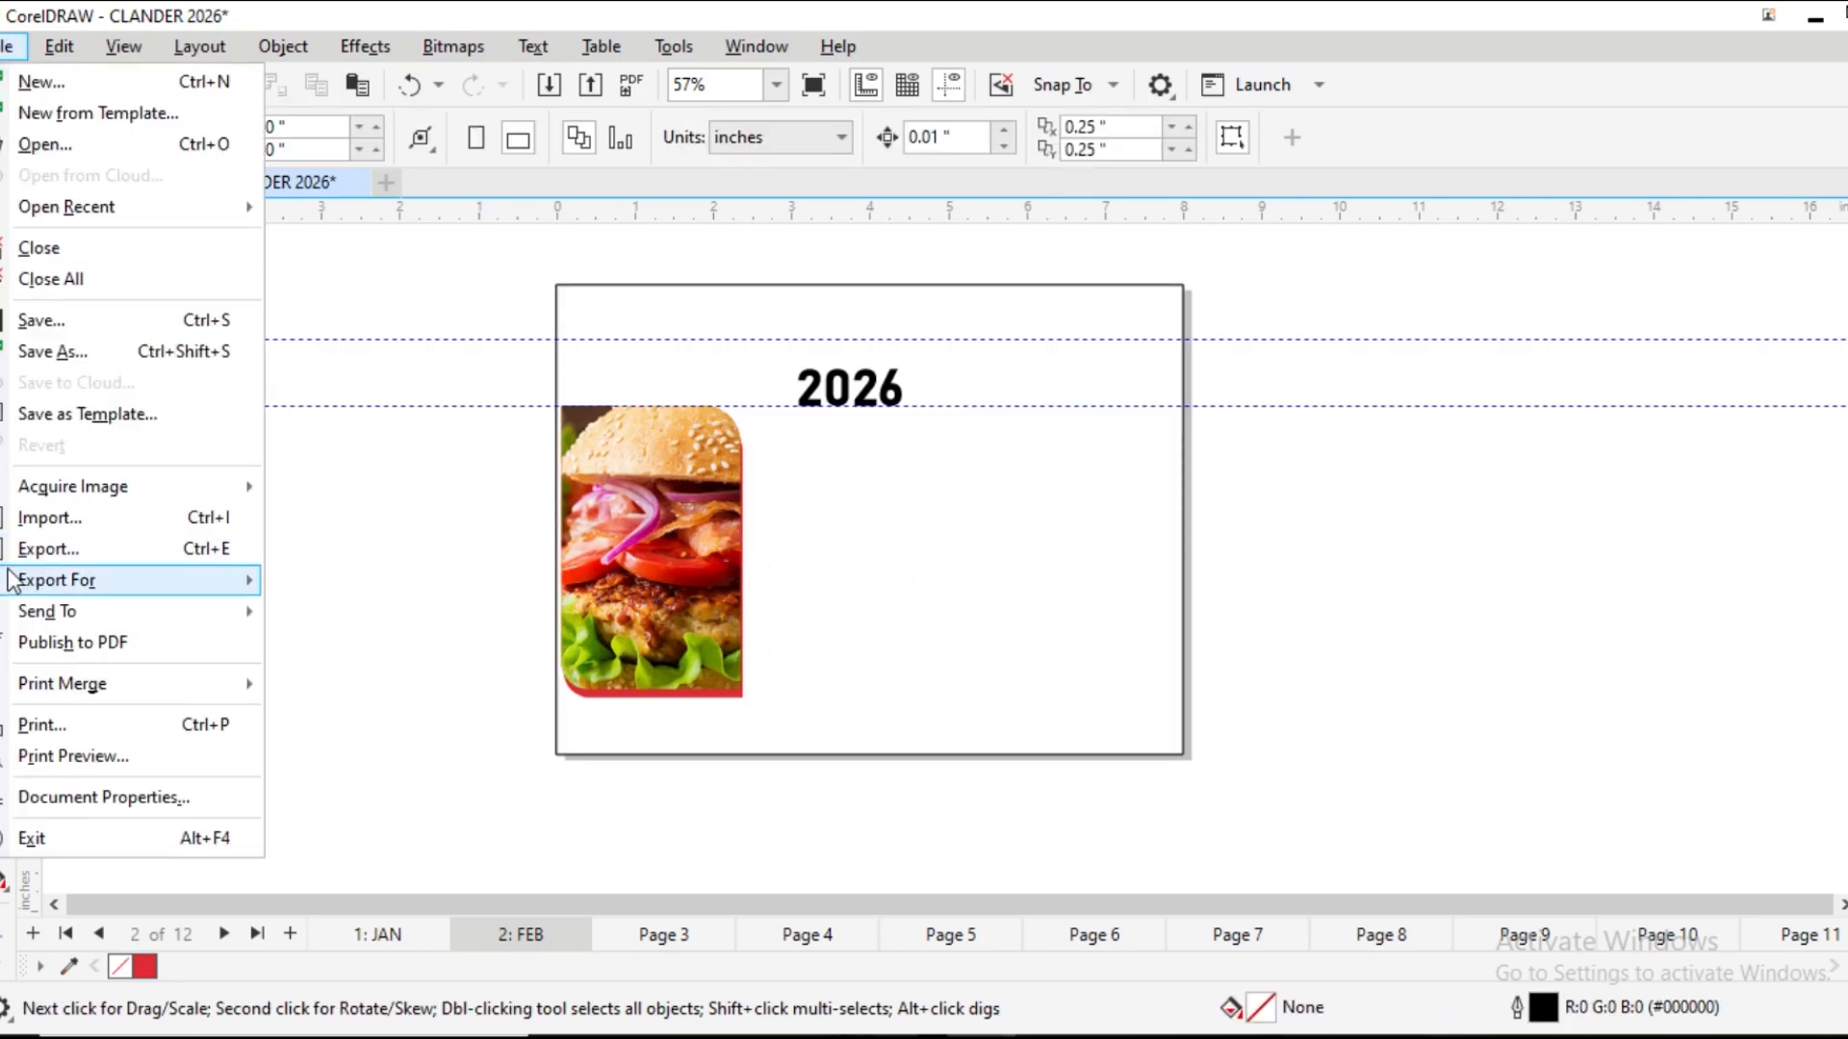
left_click(19, 519)
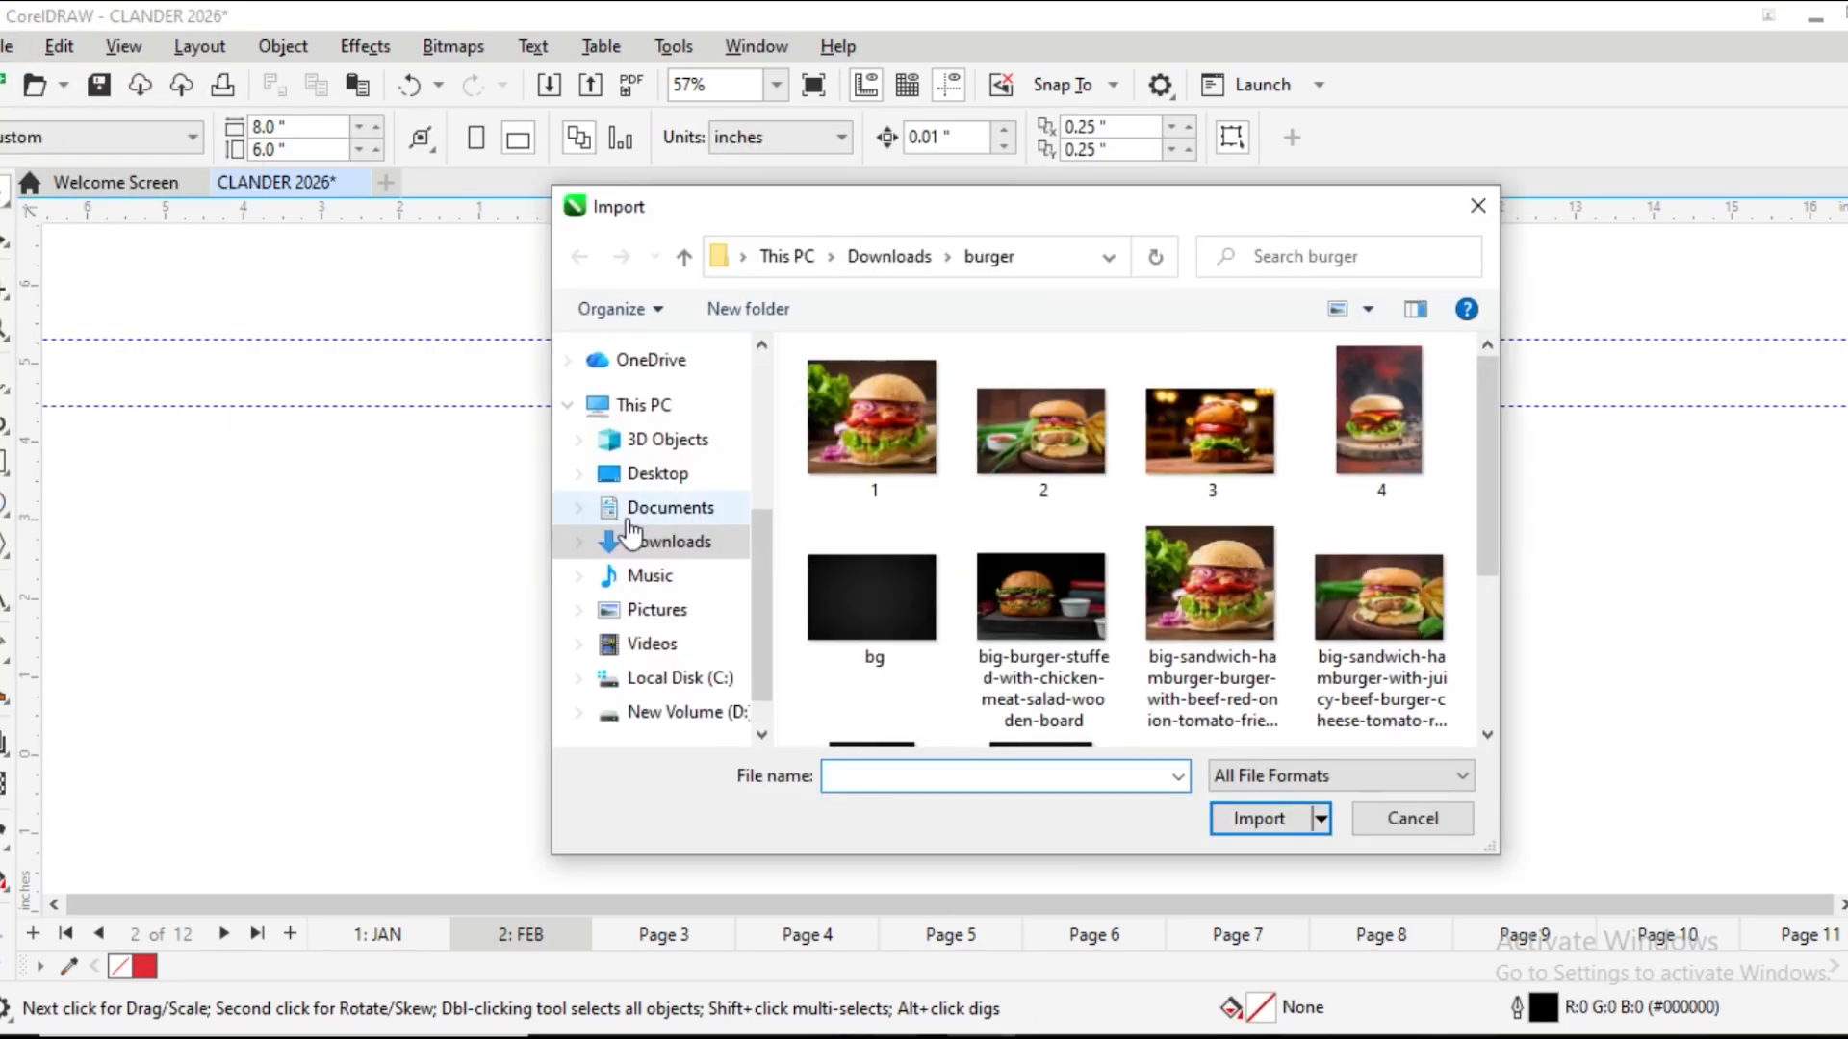
scroll(650, 596, "down", 2)
left_click(664, 666)
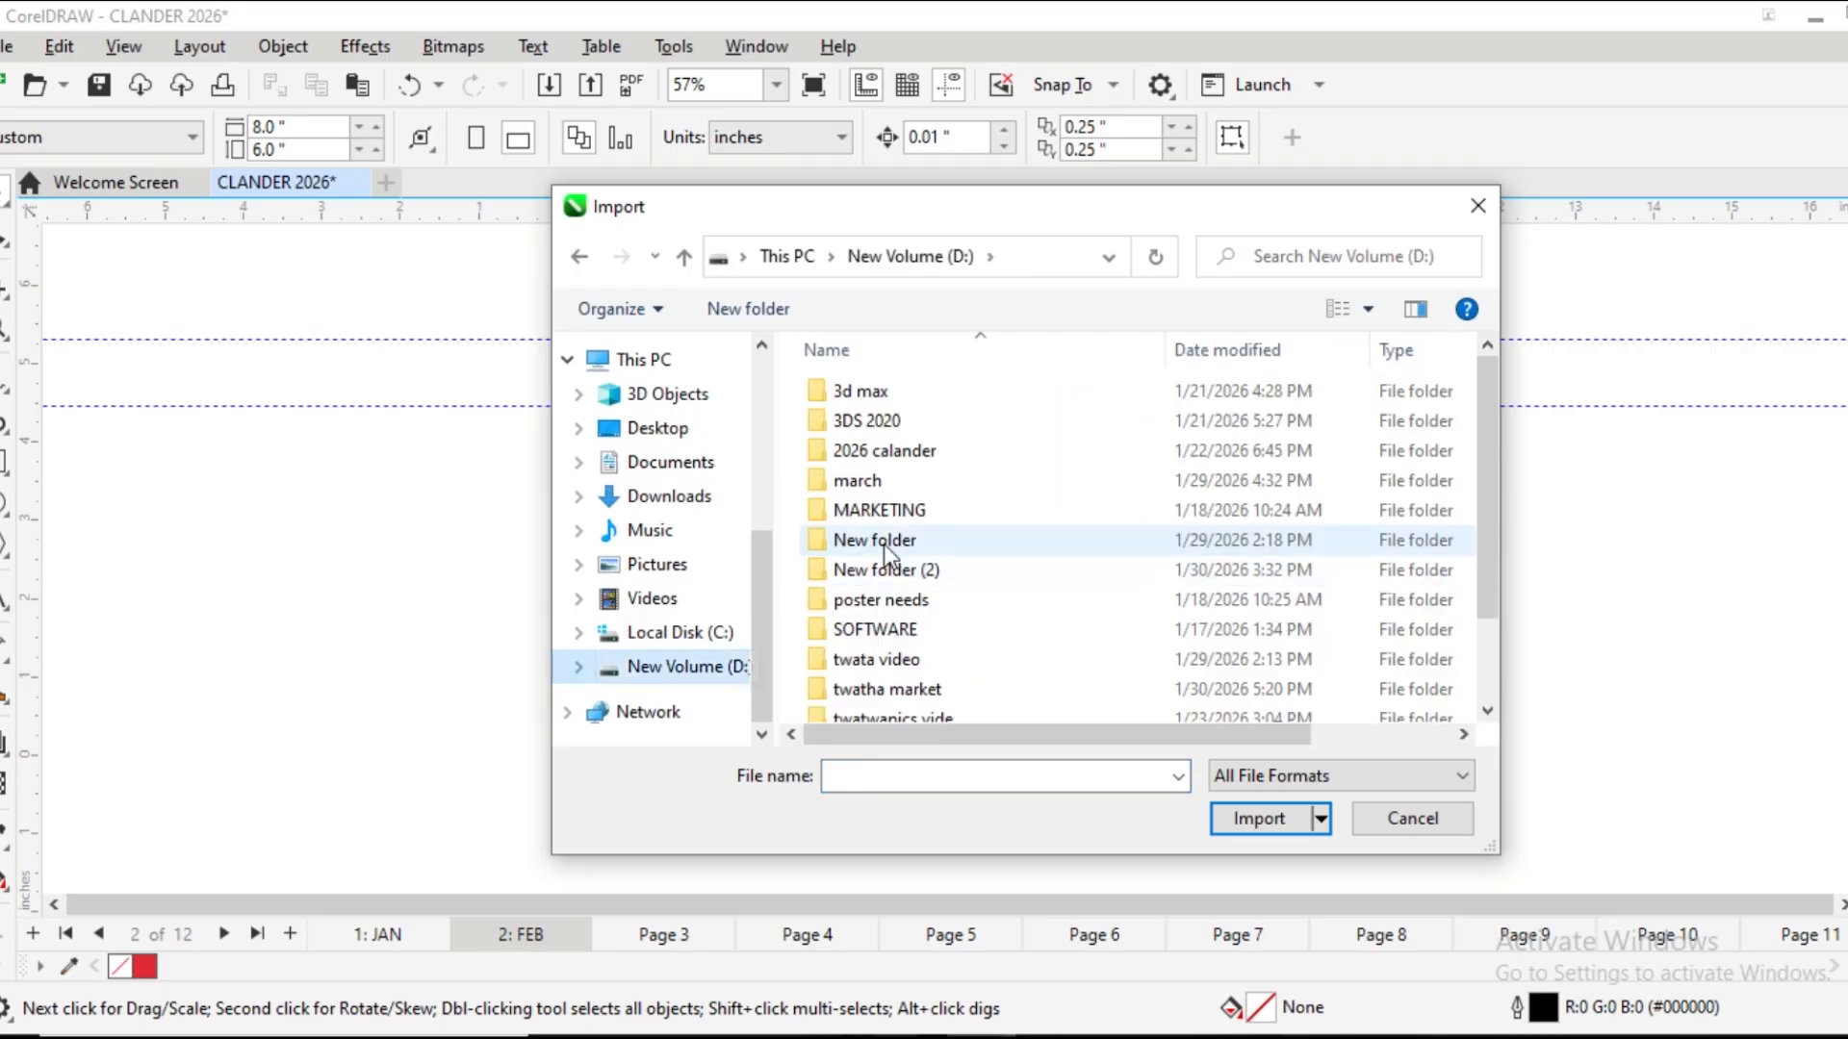
double_click(864, 423)
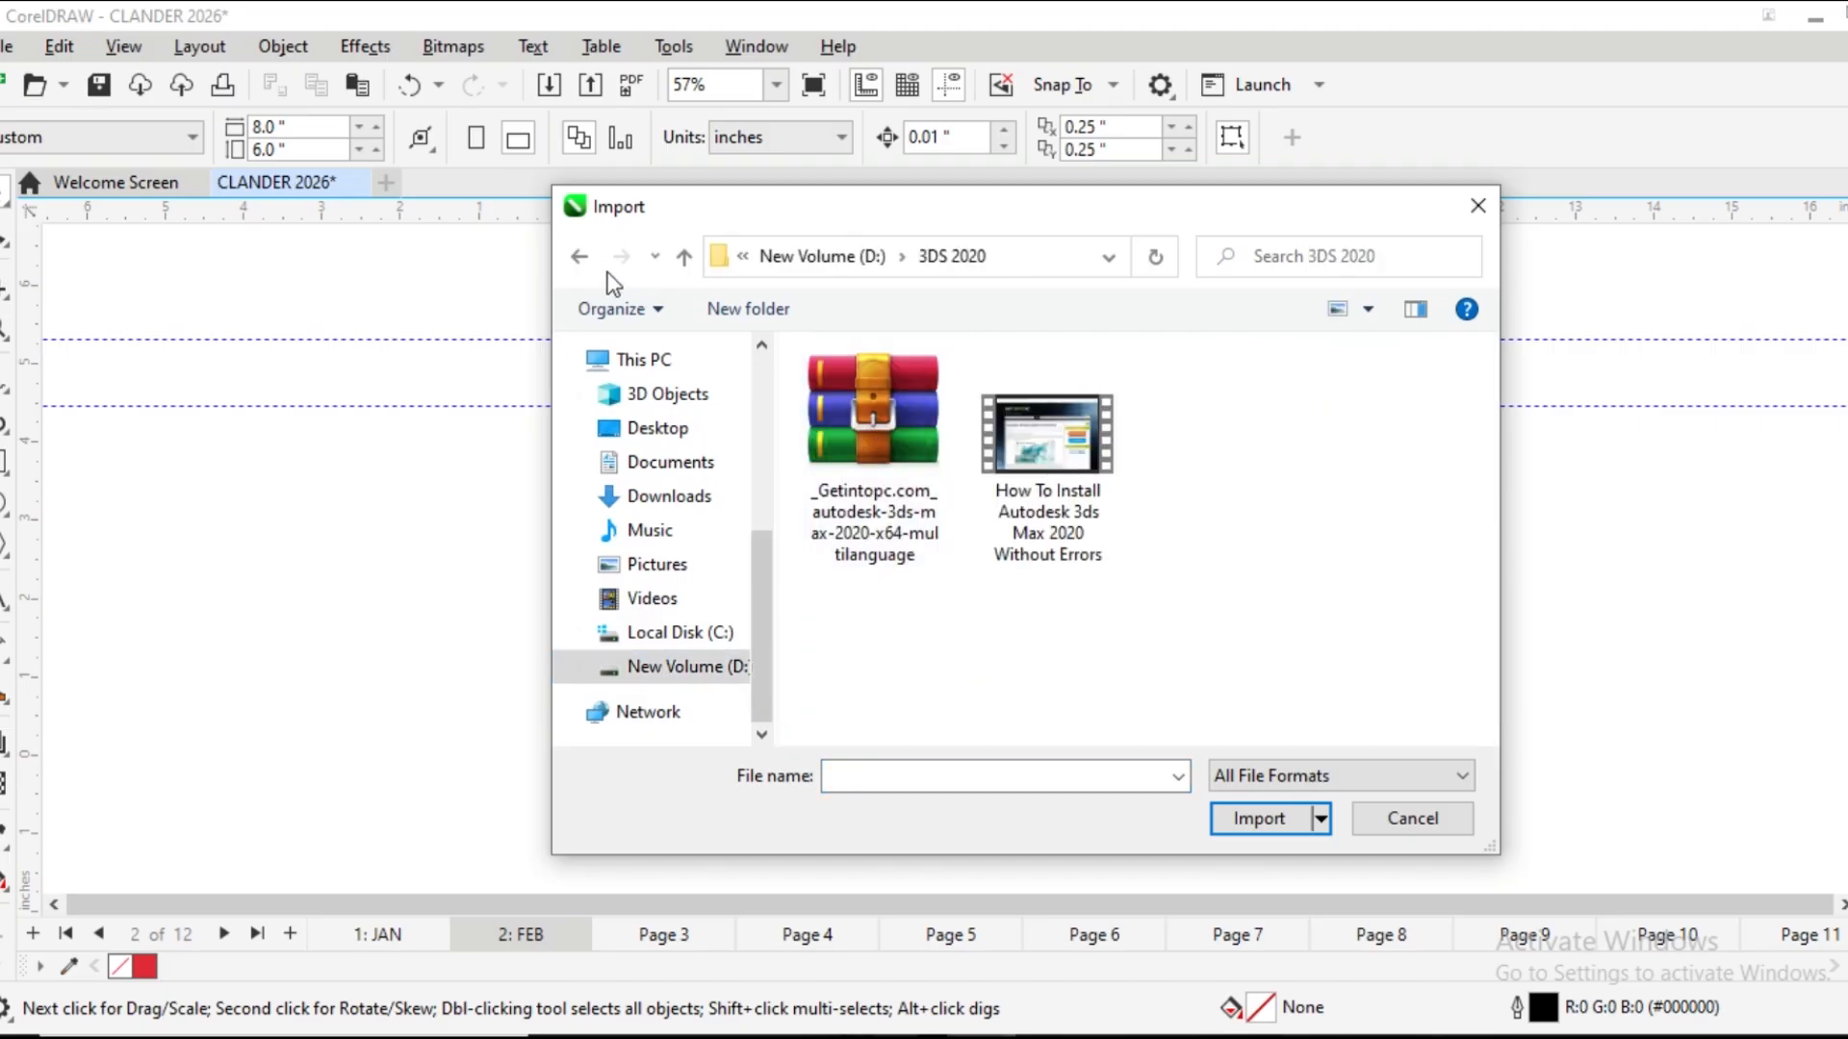
left_click(580, 258)
double_click(885, 449)
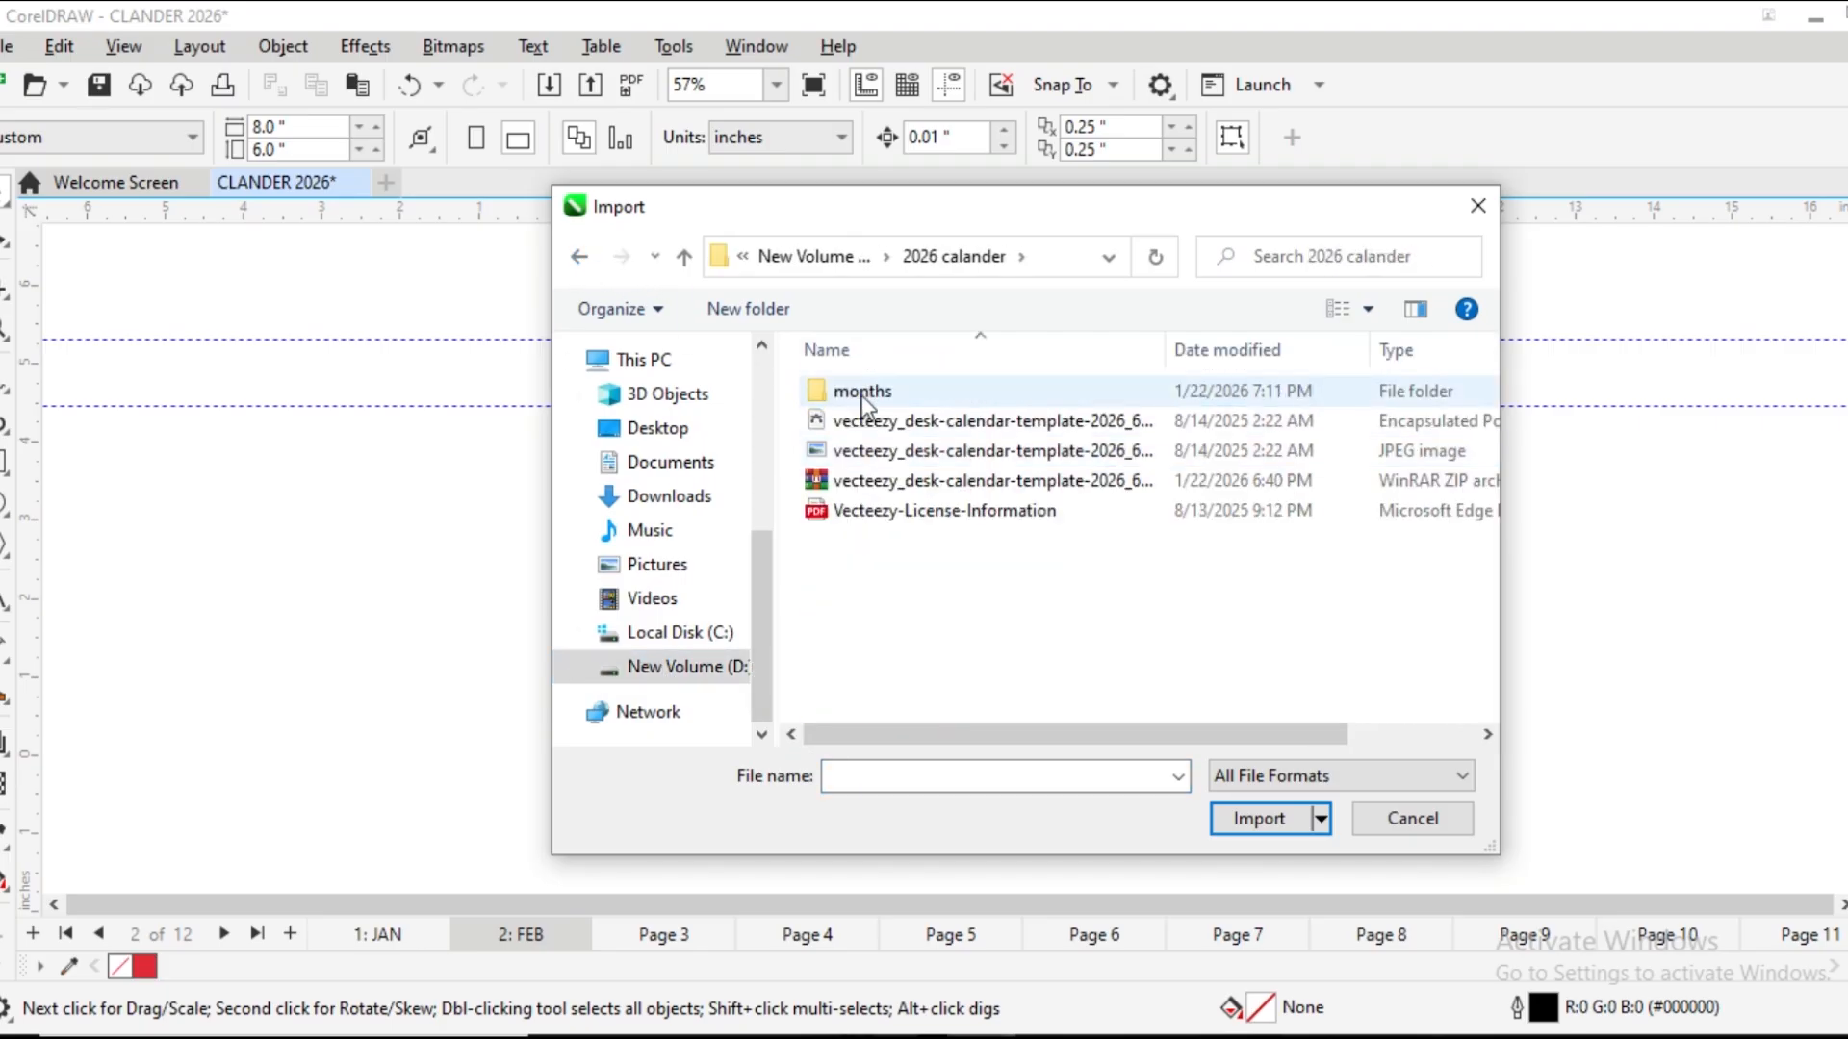
double_click(863, 402)
double_click(1048, 464)
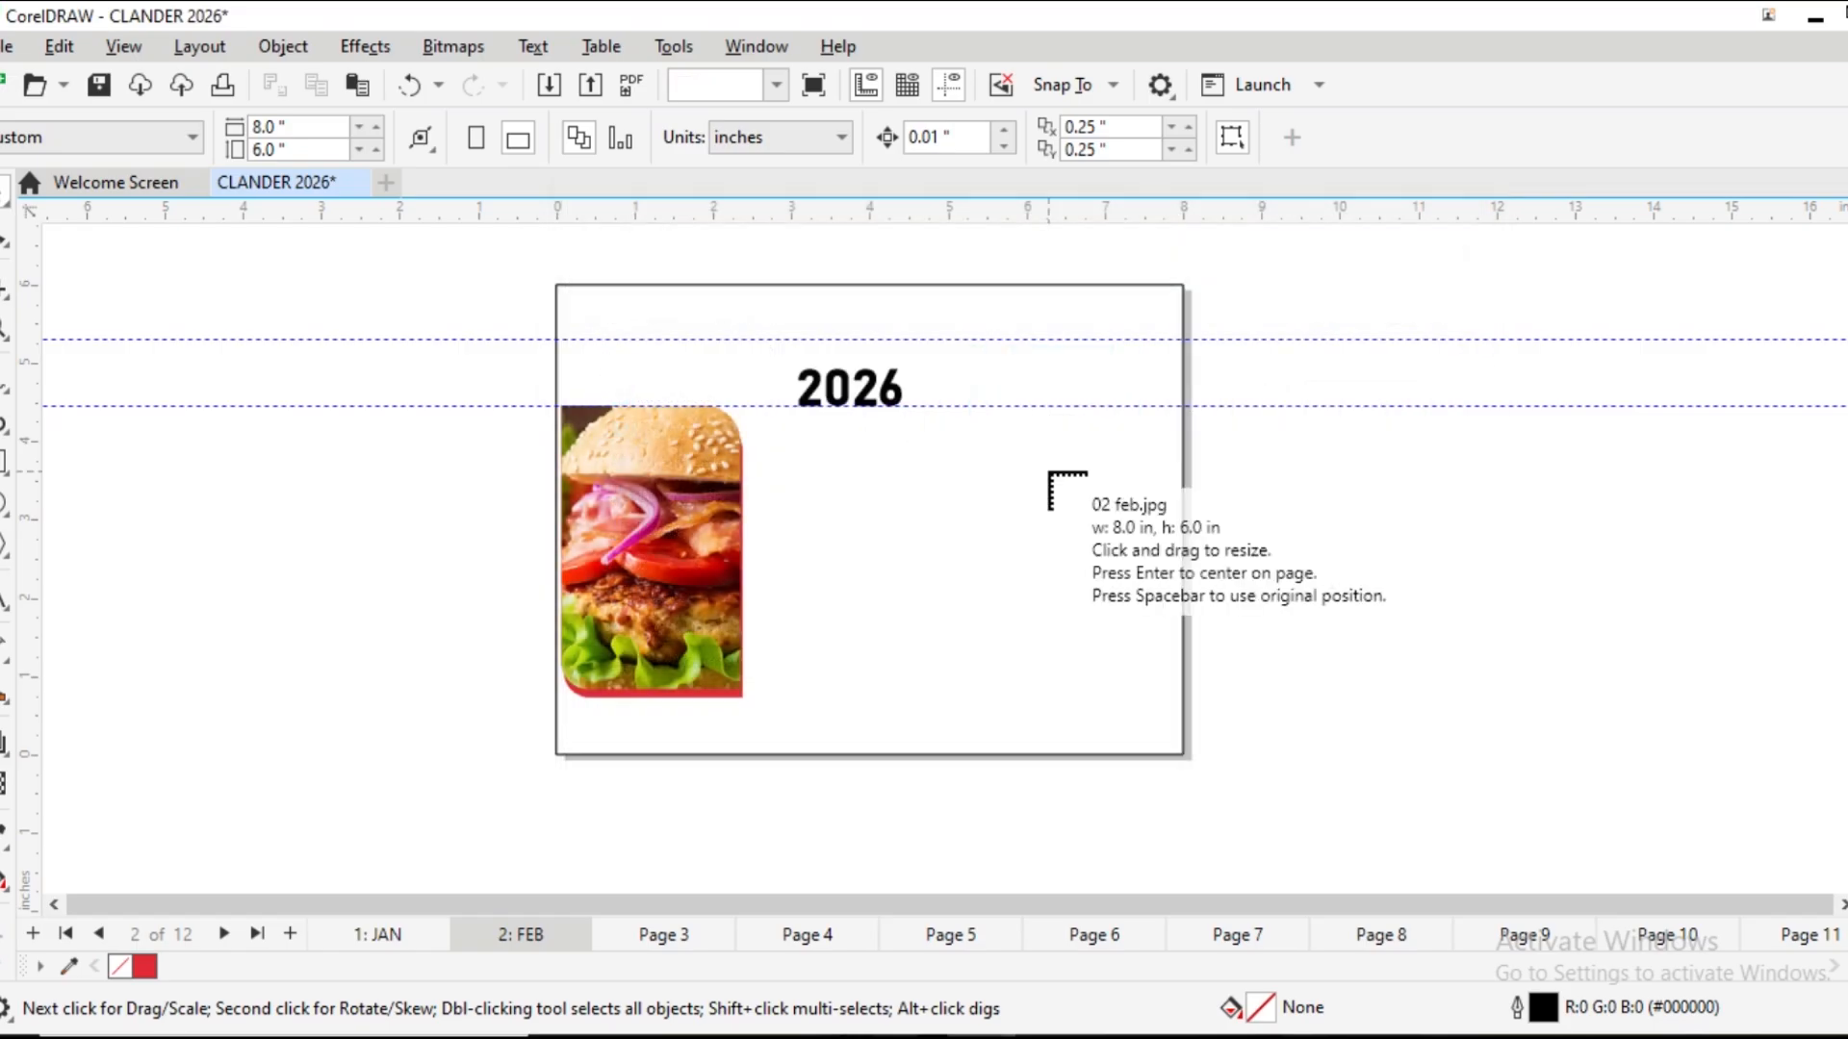
left_click(1284, 489)
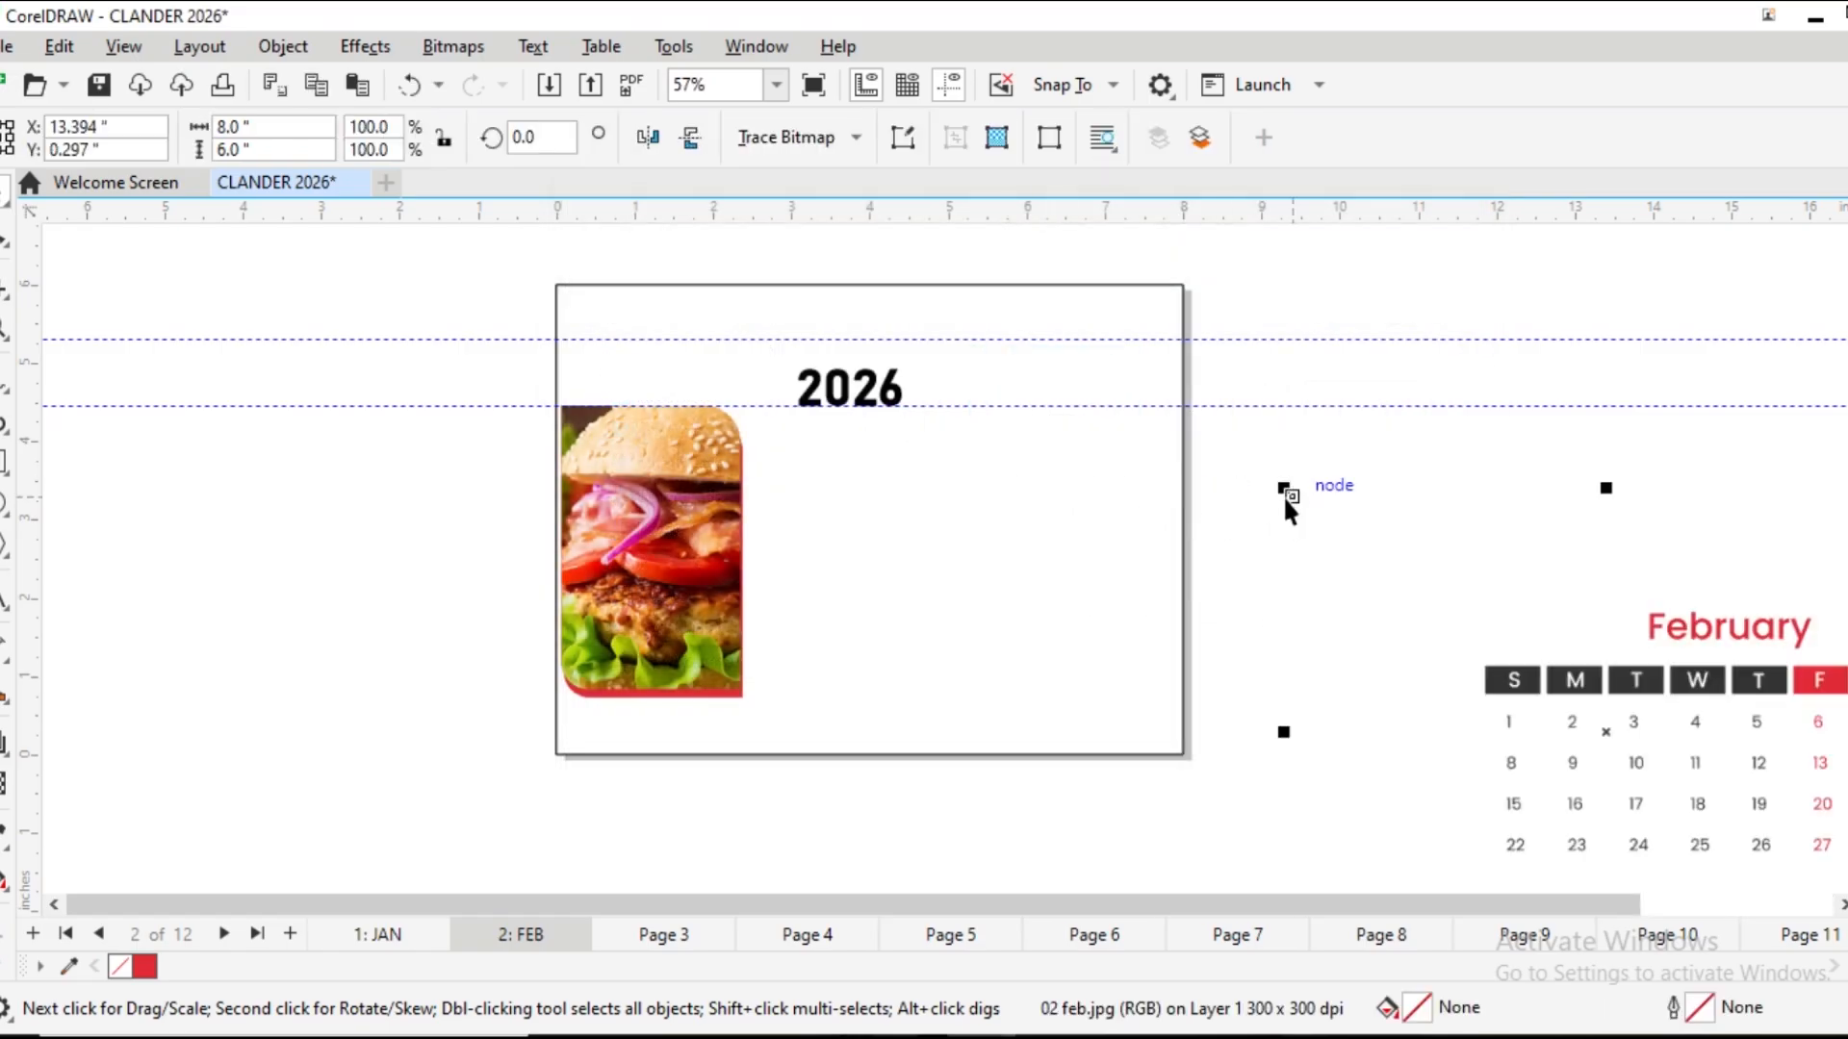
Move the February calendar image over the page so their edges match, undoing a trial move of the image
left_click_drag(1509, 702, 776, 486)
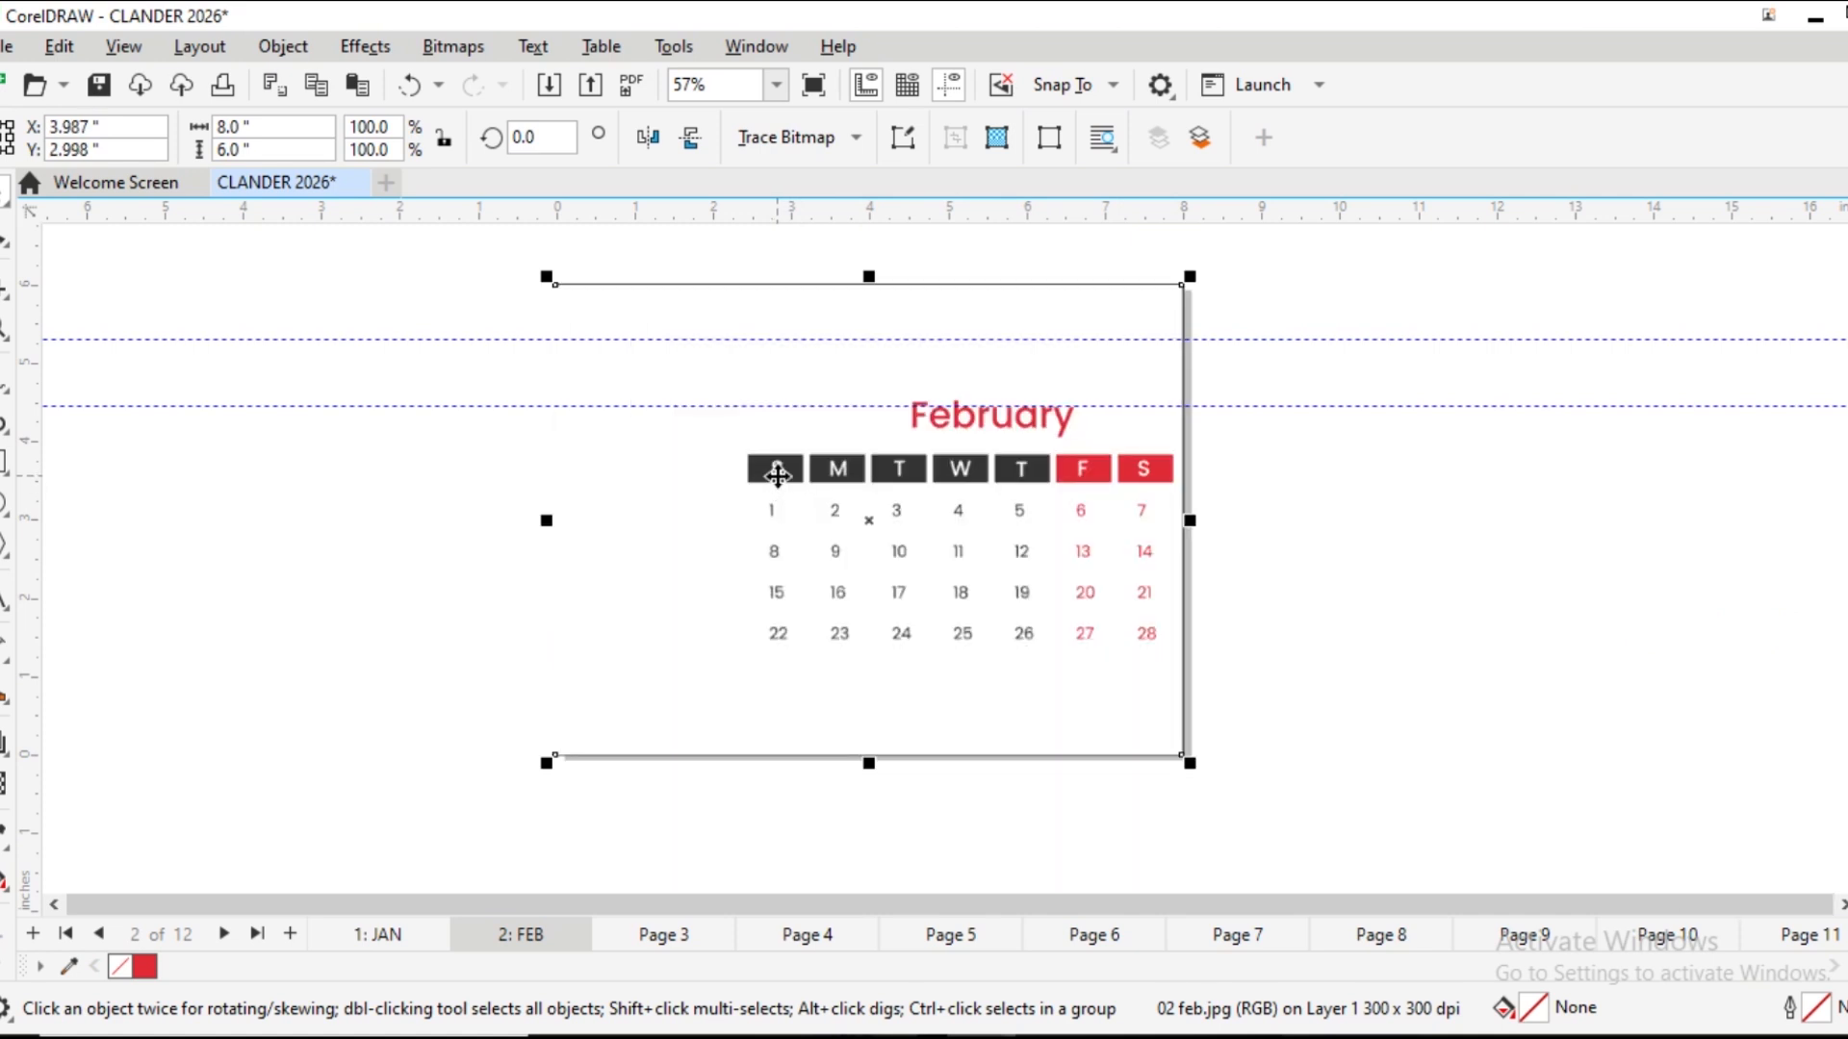
left_click_drag(746, 507, 919, 531)
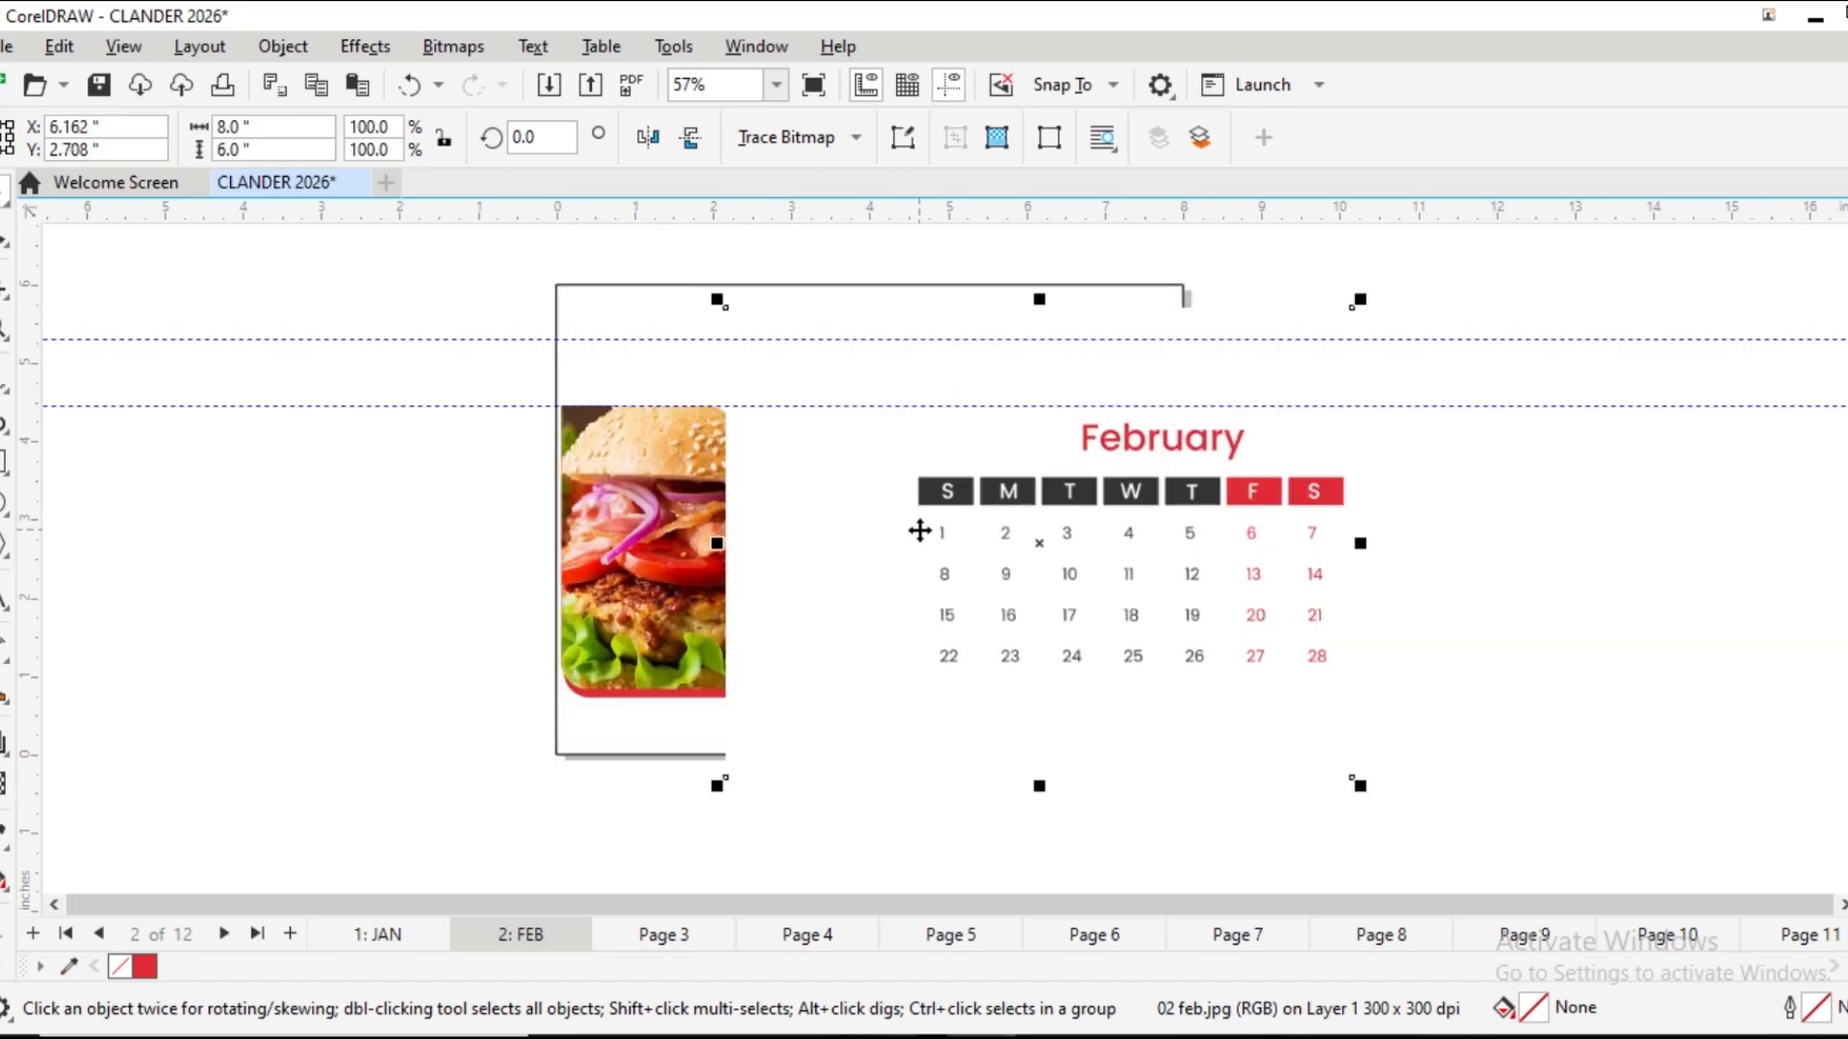
key("ctrl+z")
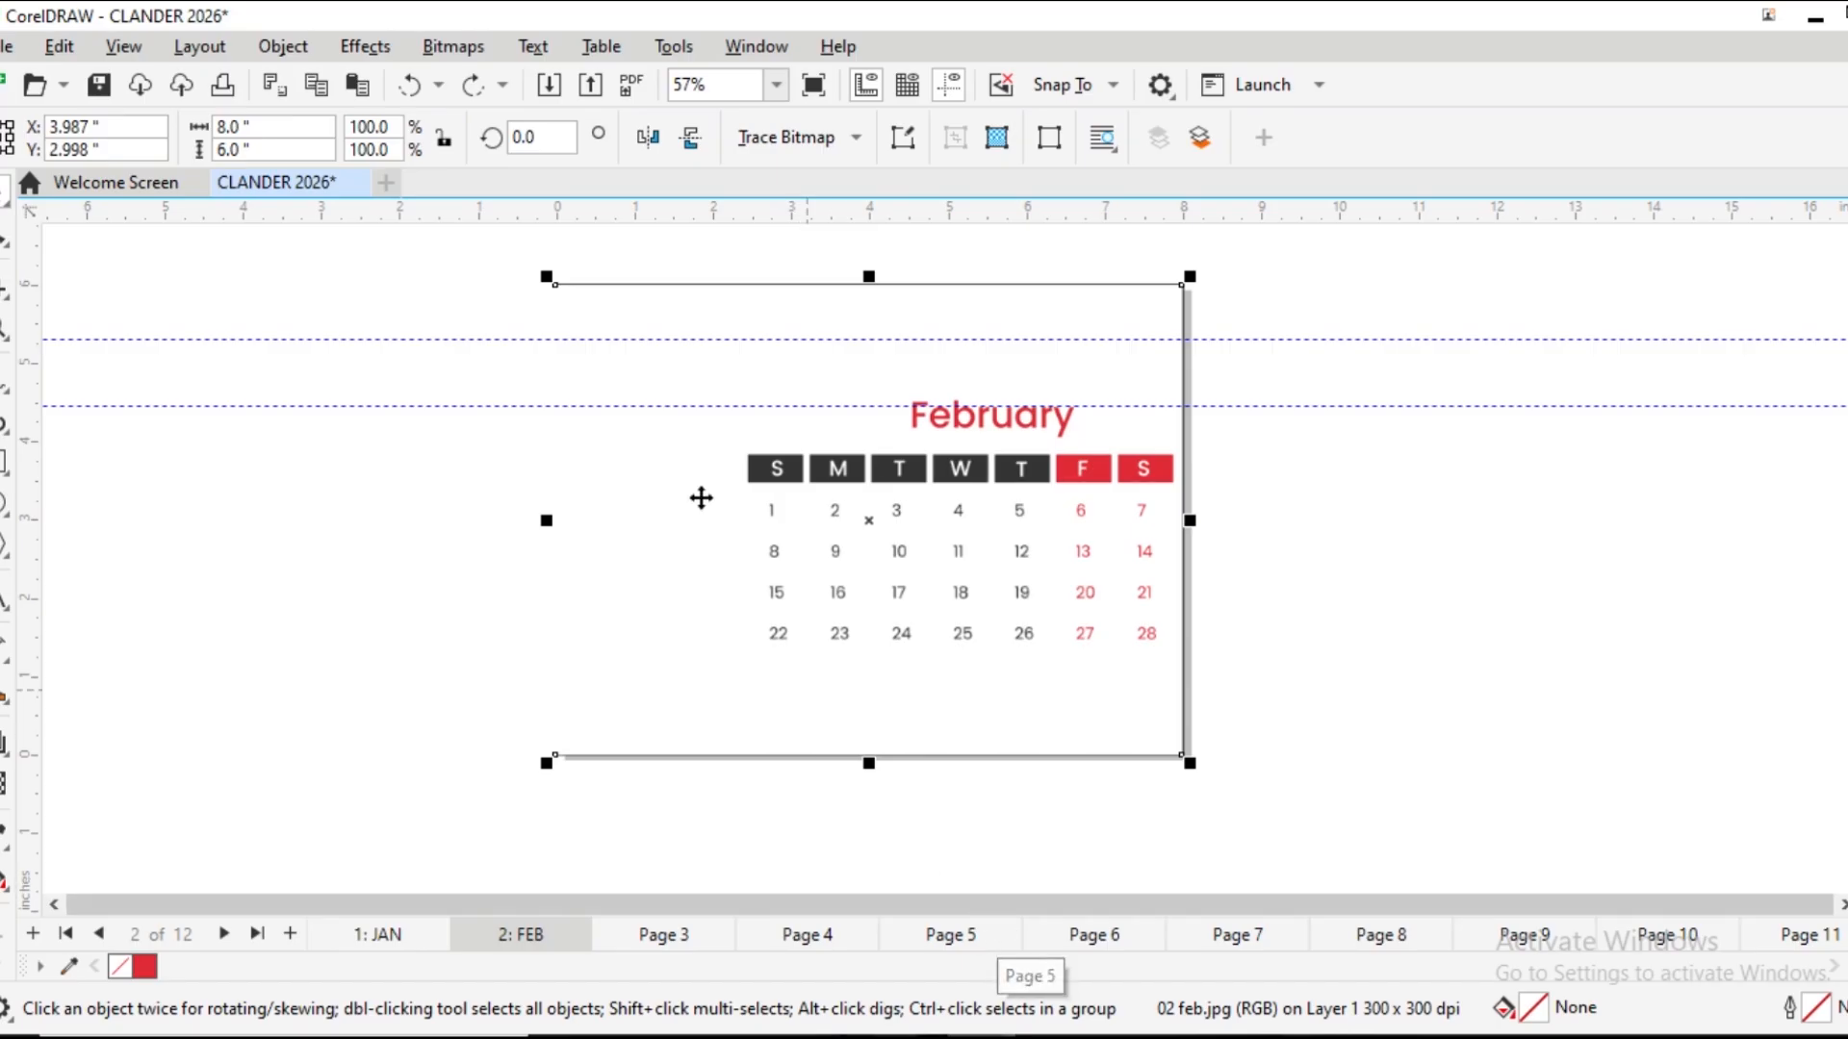
Send the February calendar image to the back of the layer, behind the 2026 text and the burger frame
left_click(283, 46)
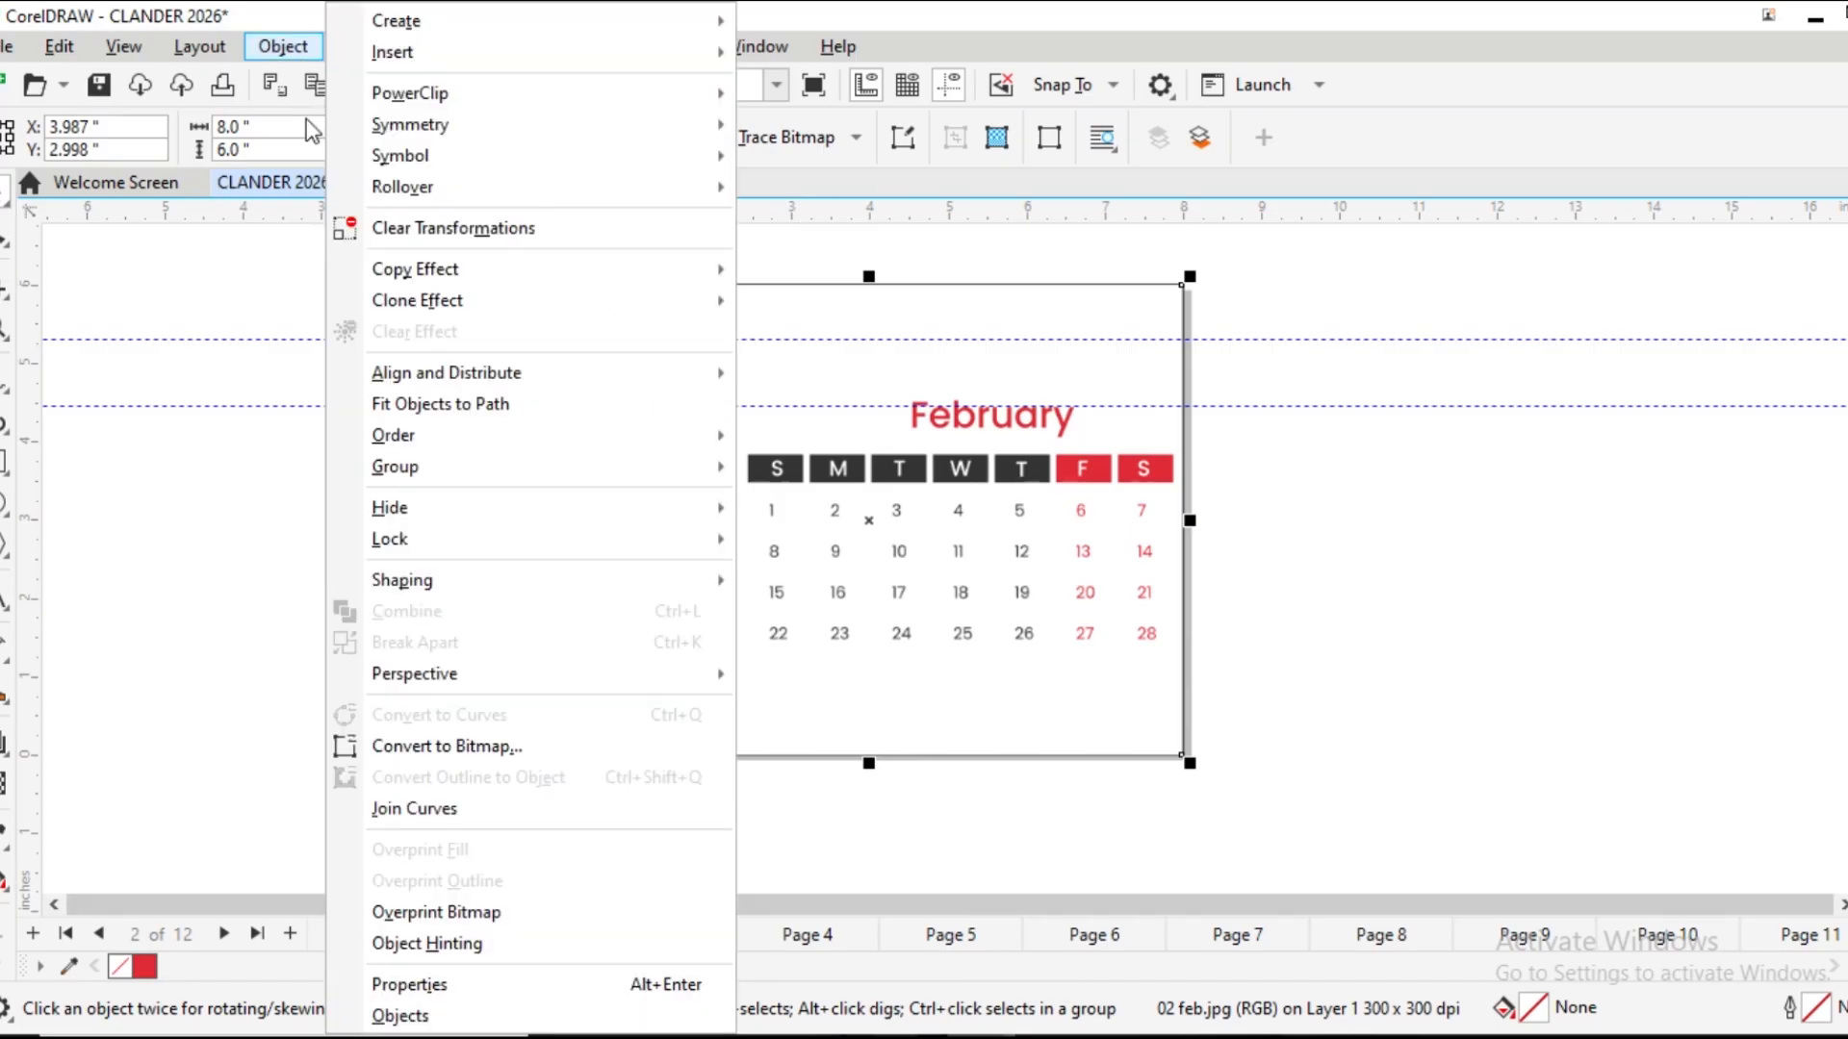
mouse_move(482, 441)
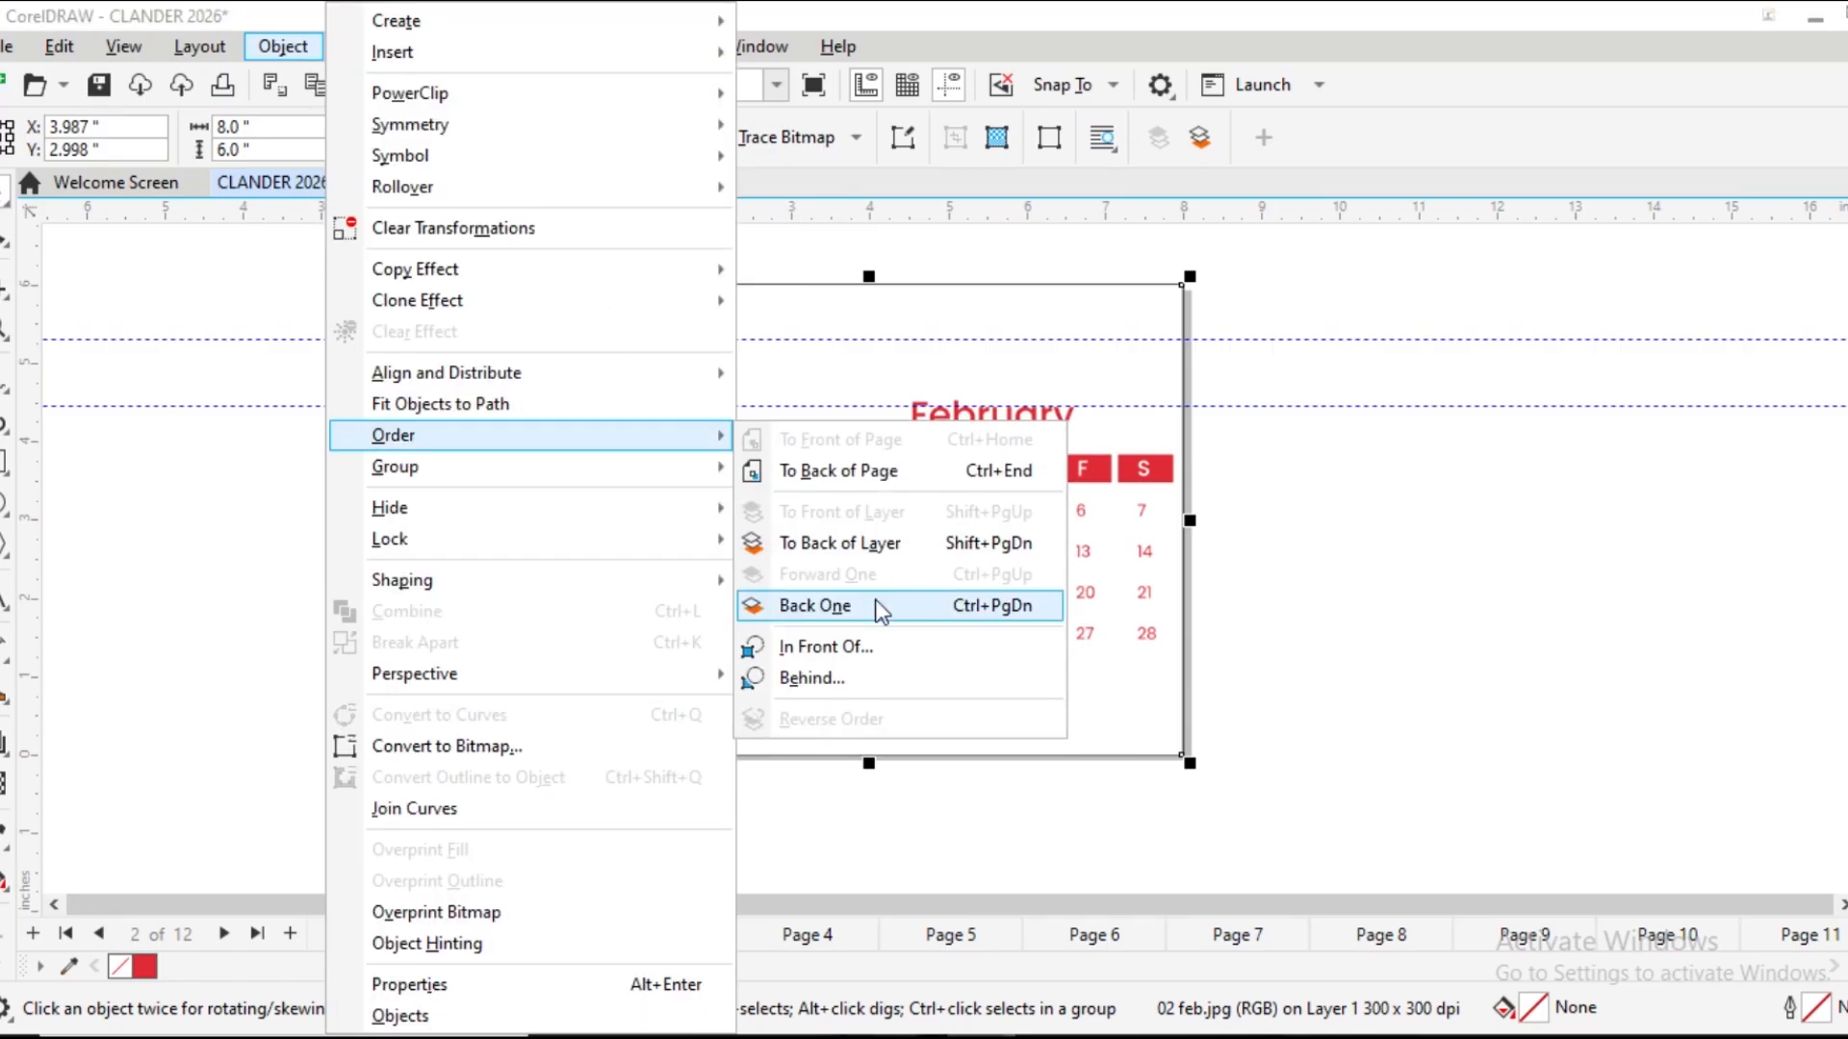
left_click(865, 607)
left_click(359, 467)
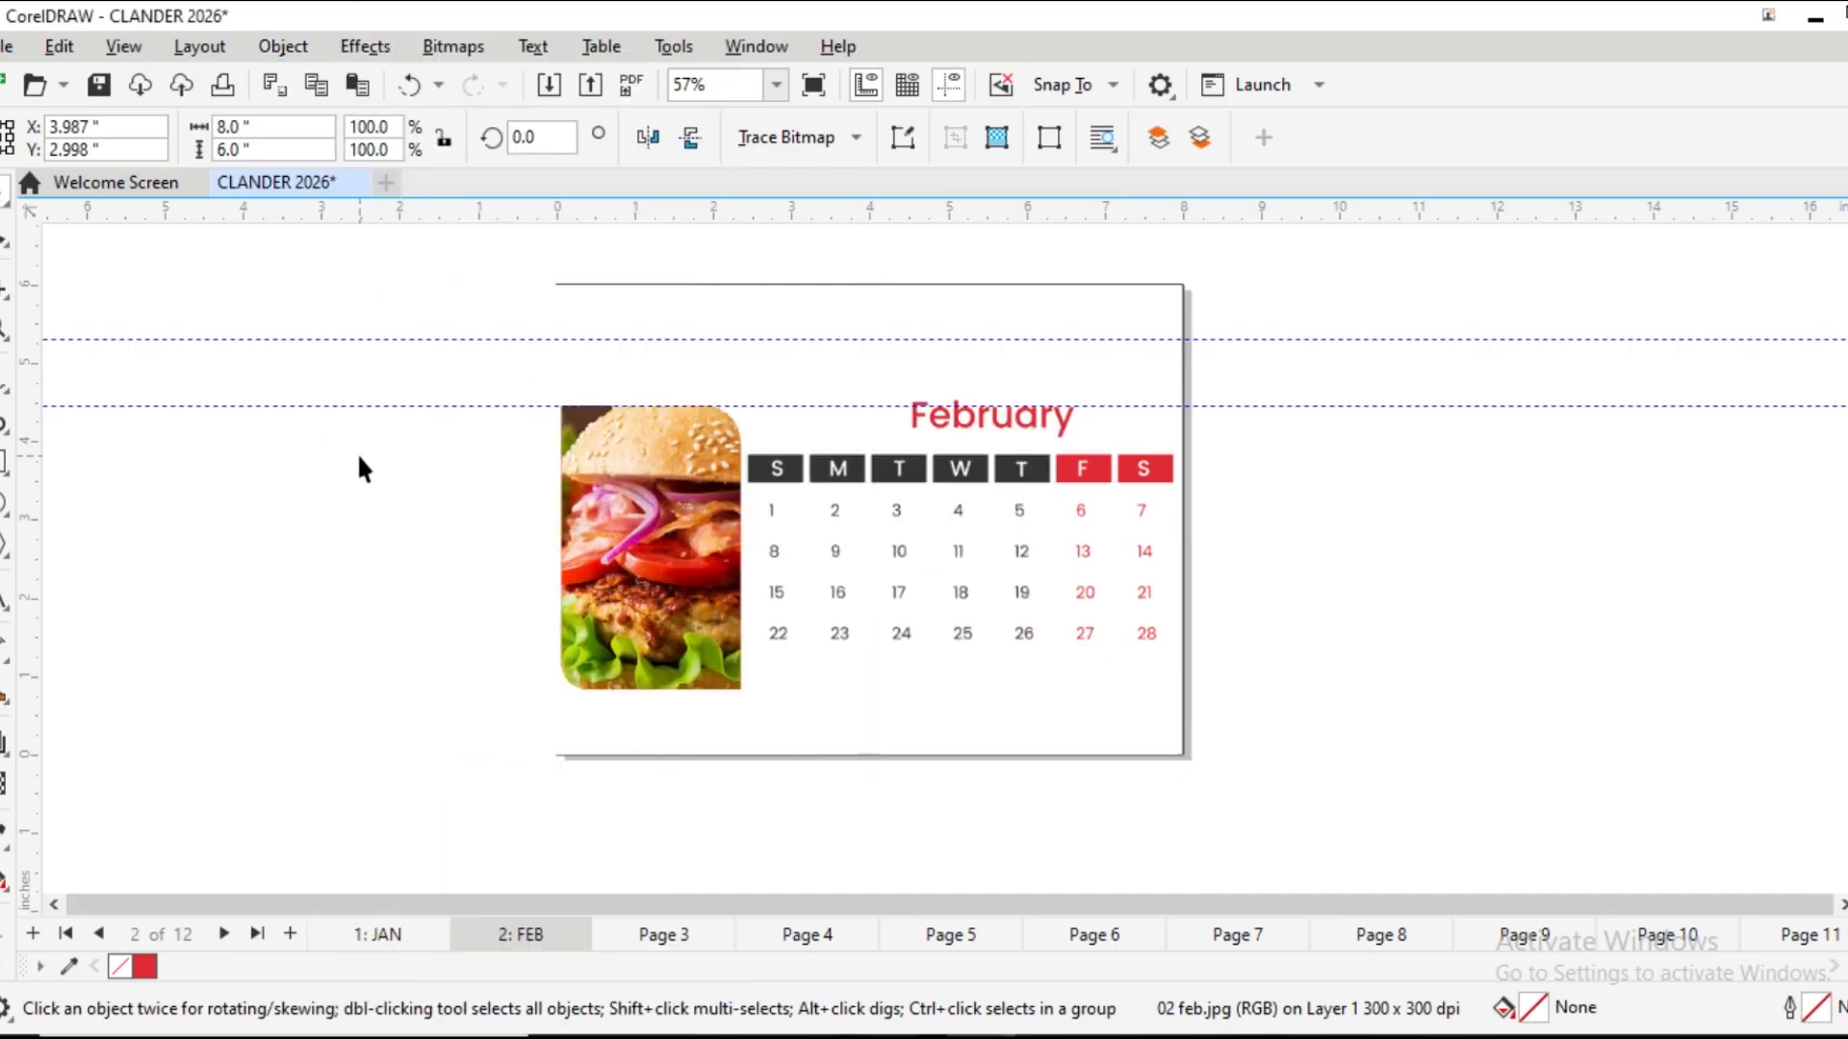
left_click_drag(871, 379, 1236, 451)
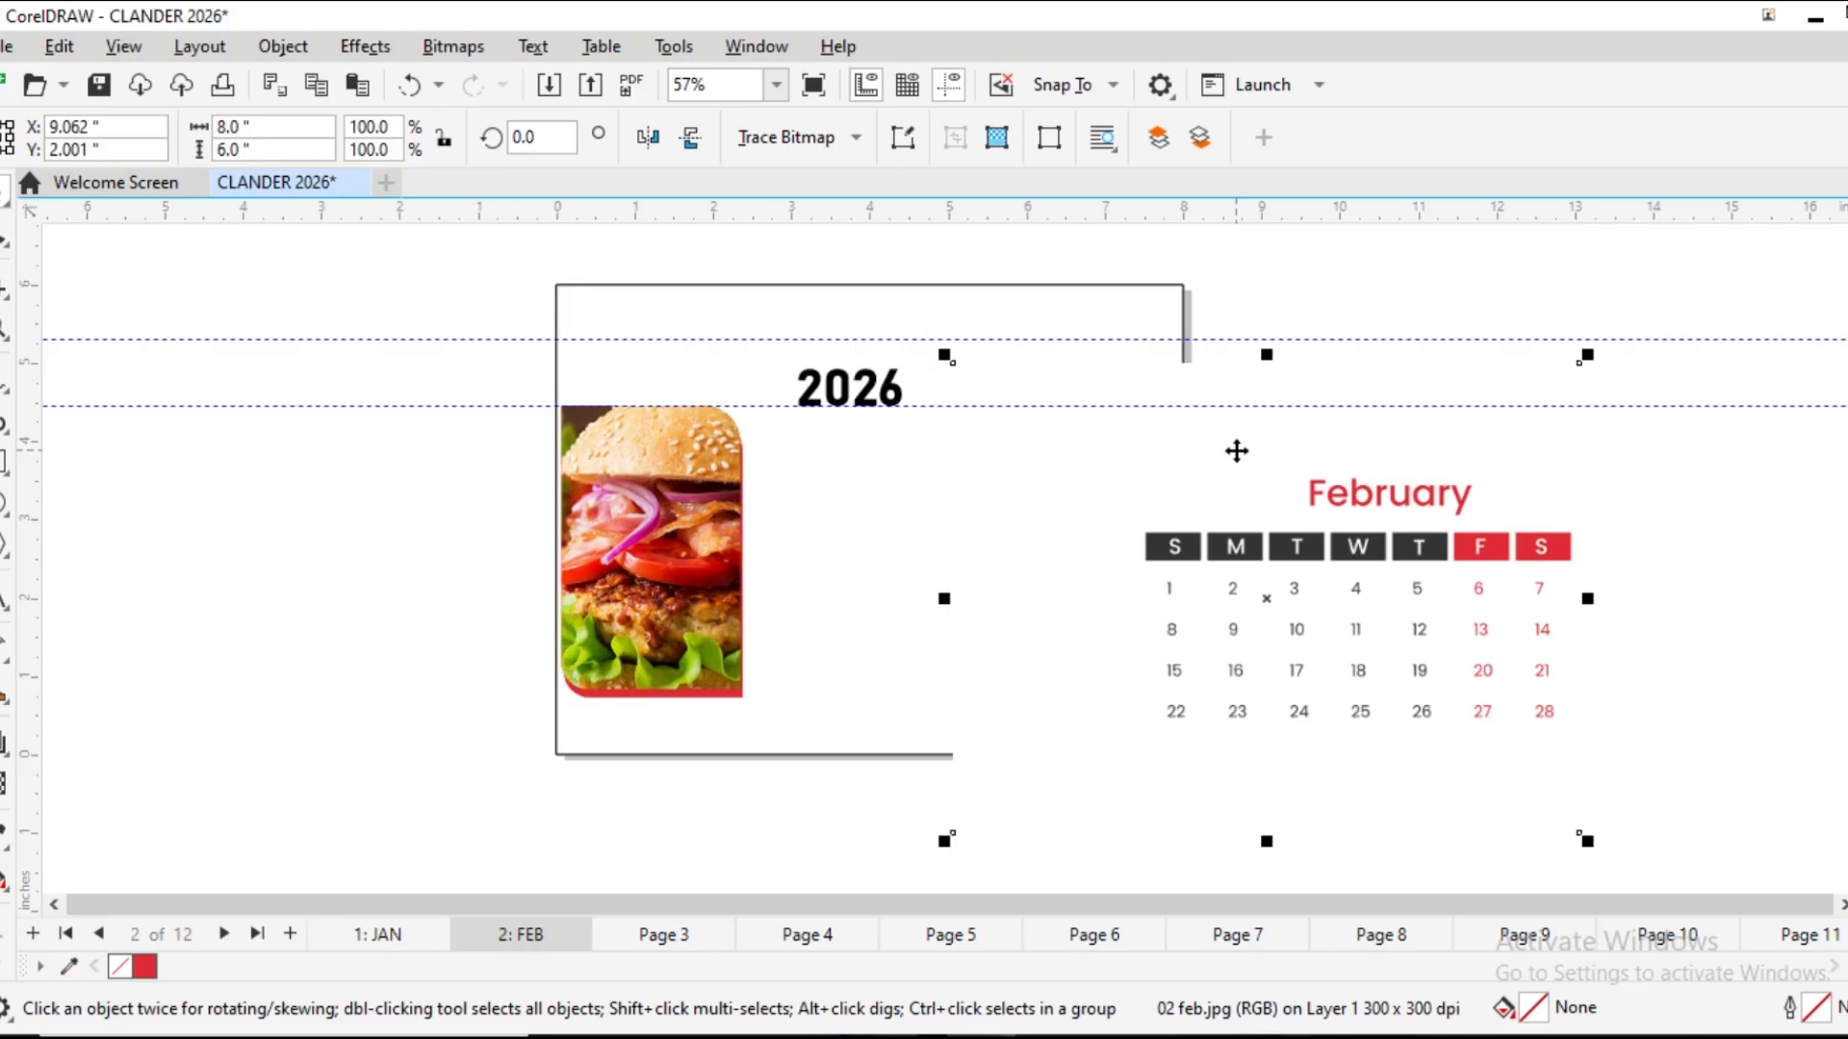
key("ctrl+z")
left_click(282, 46)
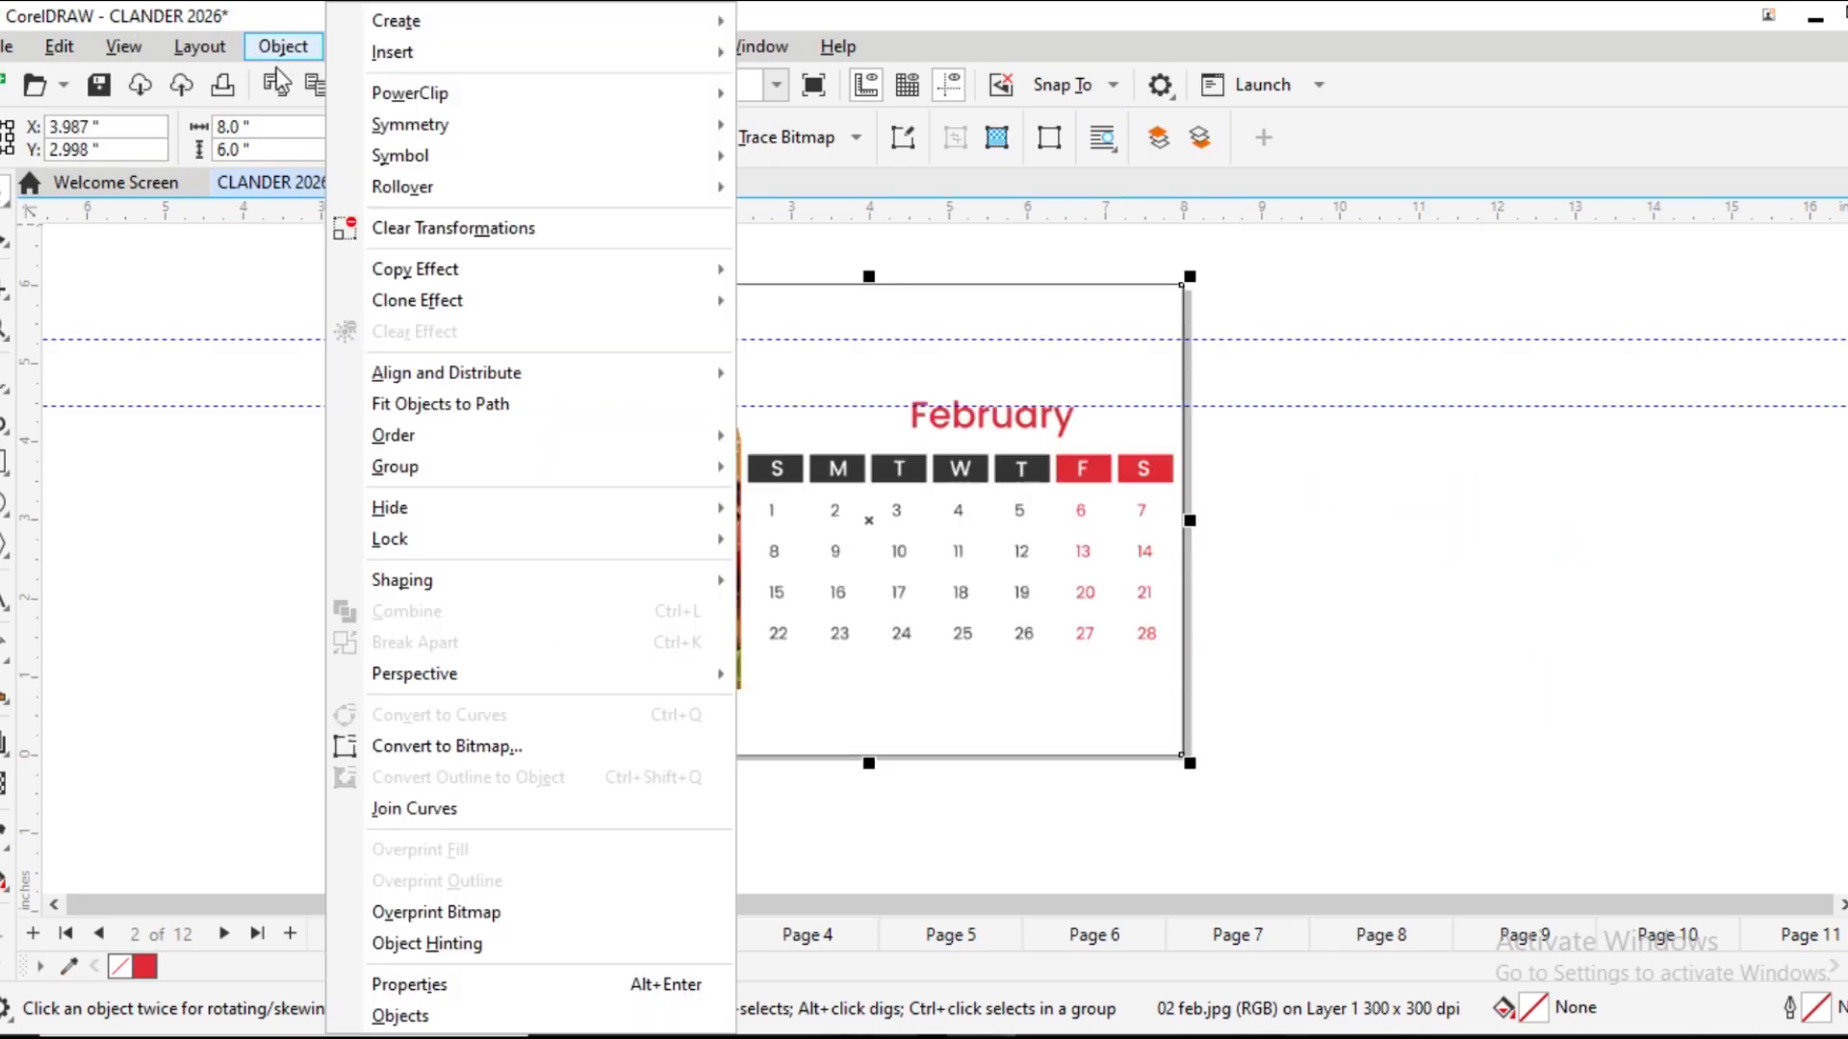
mouse_move(391, 441)
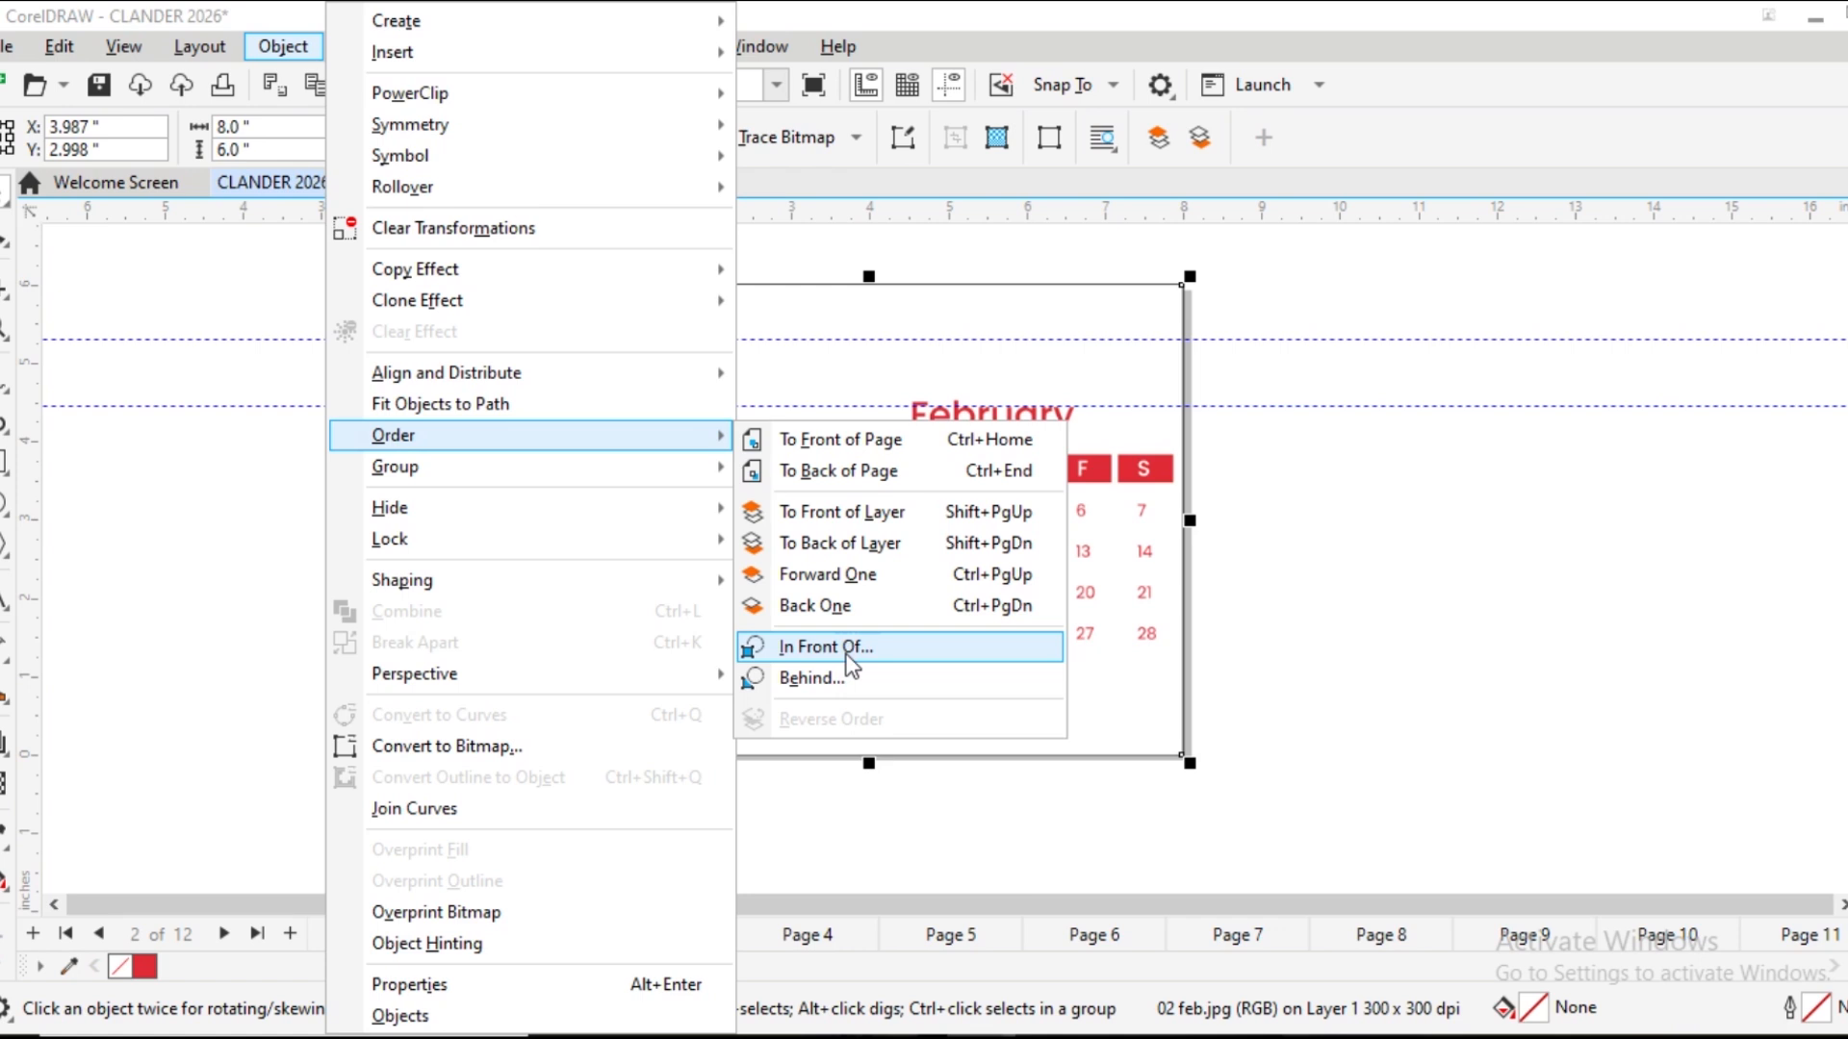
left_click(881, 543)
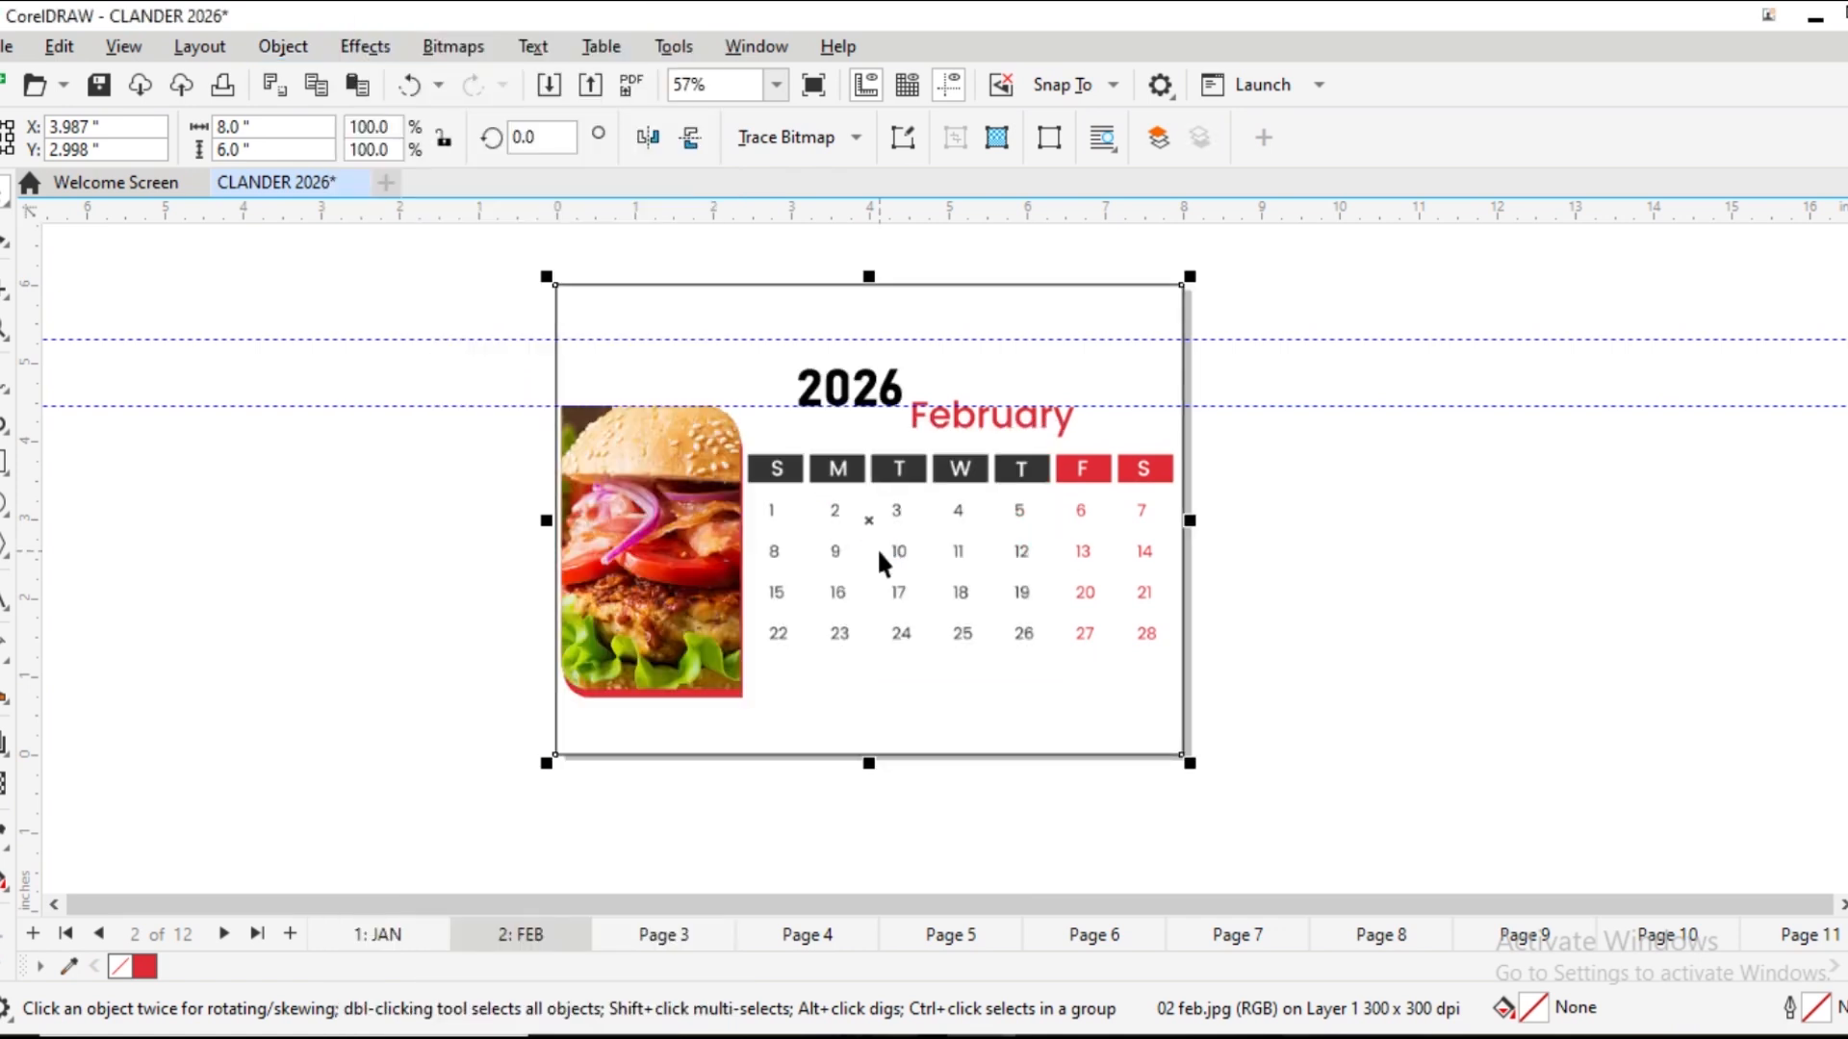
Lower the guideline beneath 2026 to the baseline of February, at about 4.17 inches, and move the 2026 text down onto it
scroll(878, 370, "up", 3)
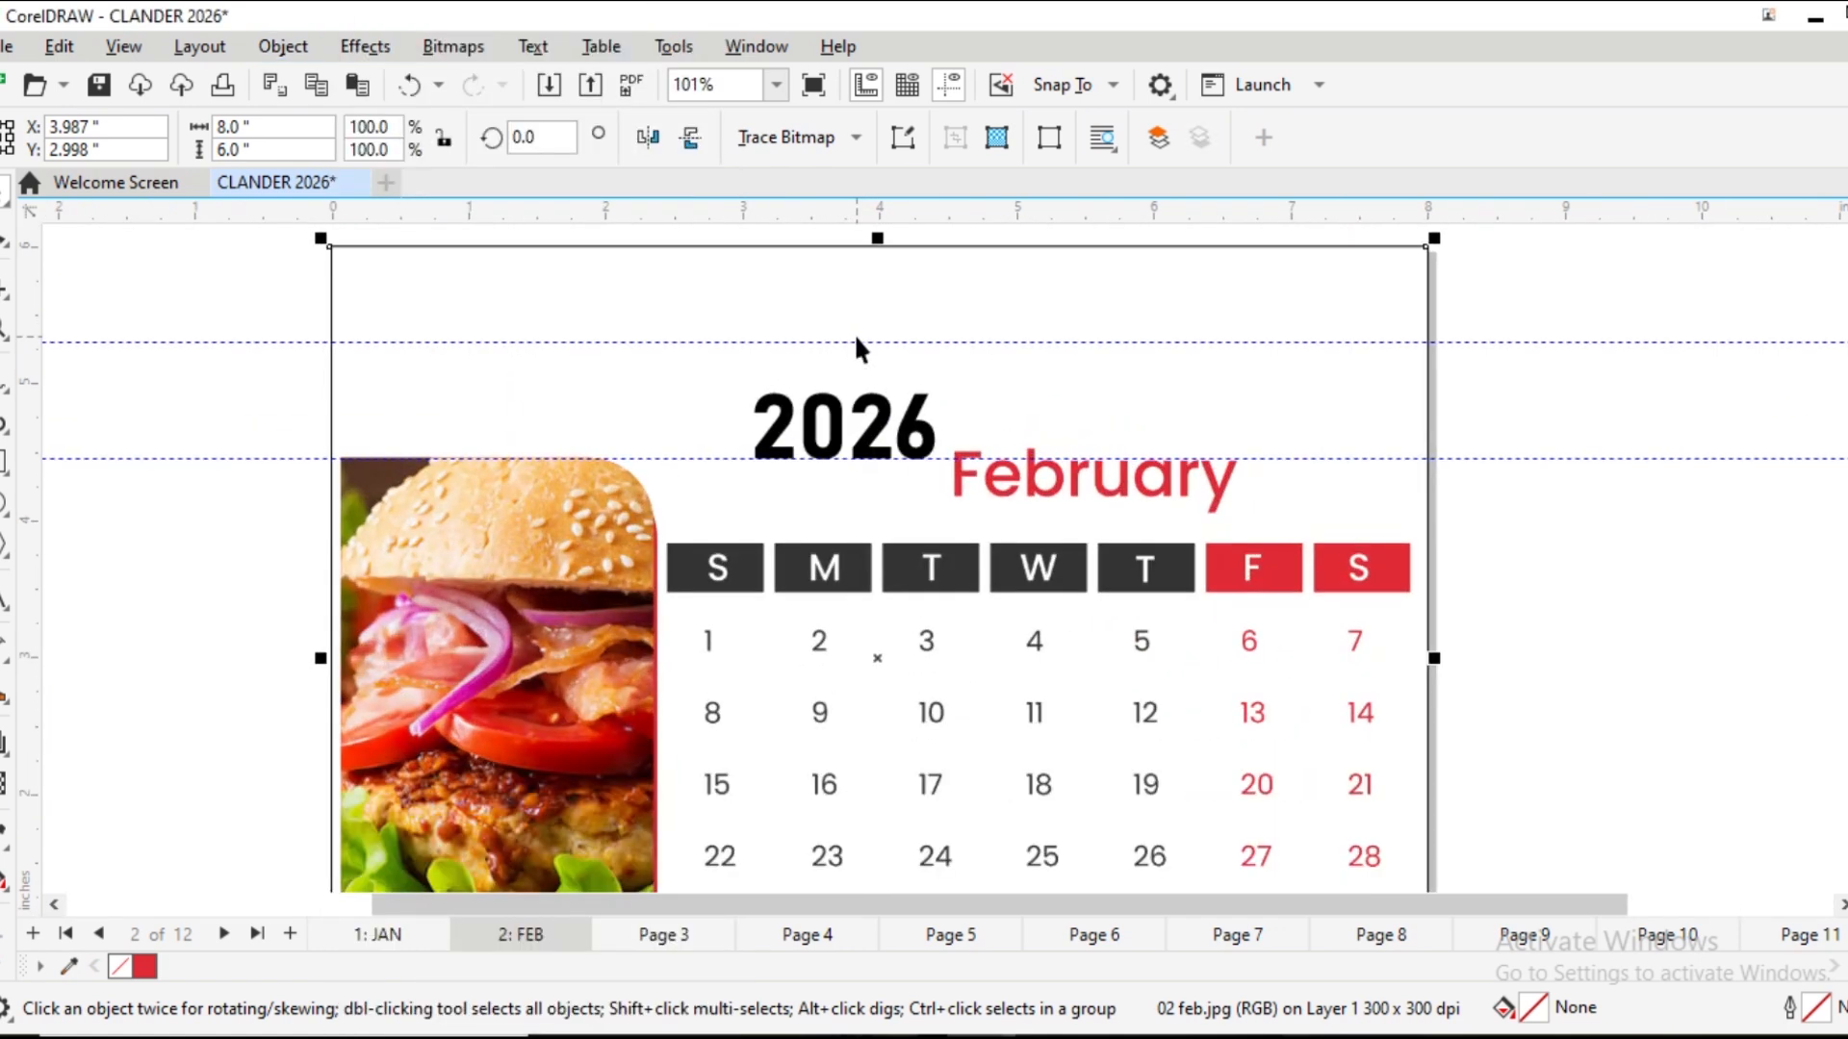
left_click_drag(702, 459, 691, 496)
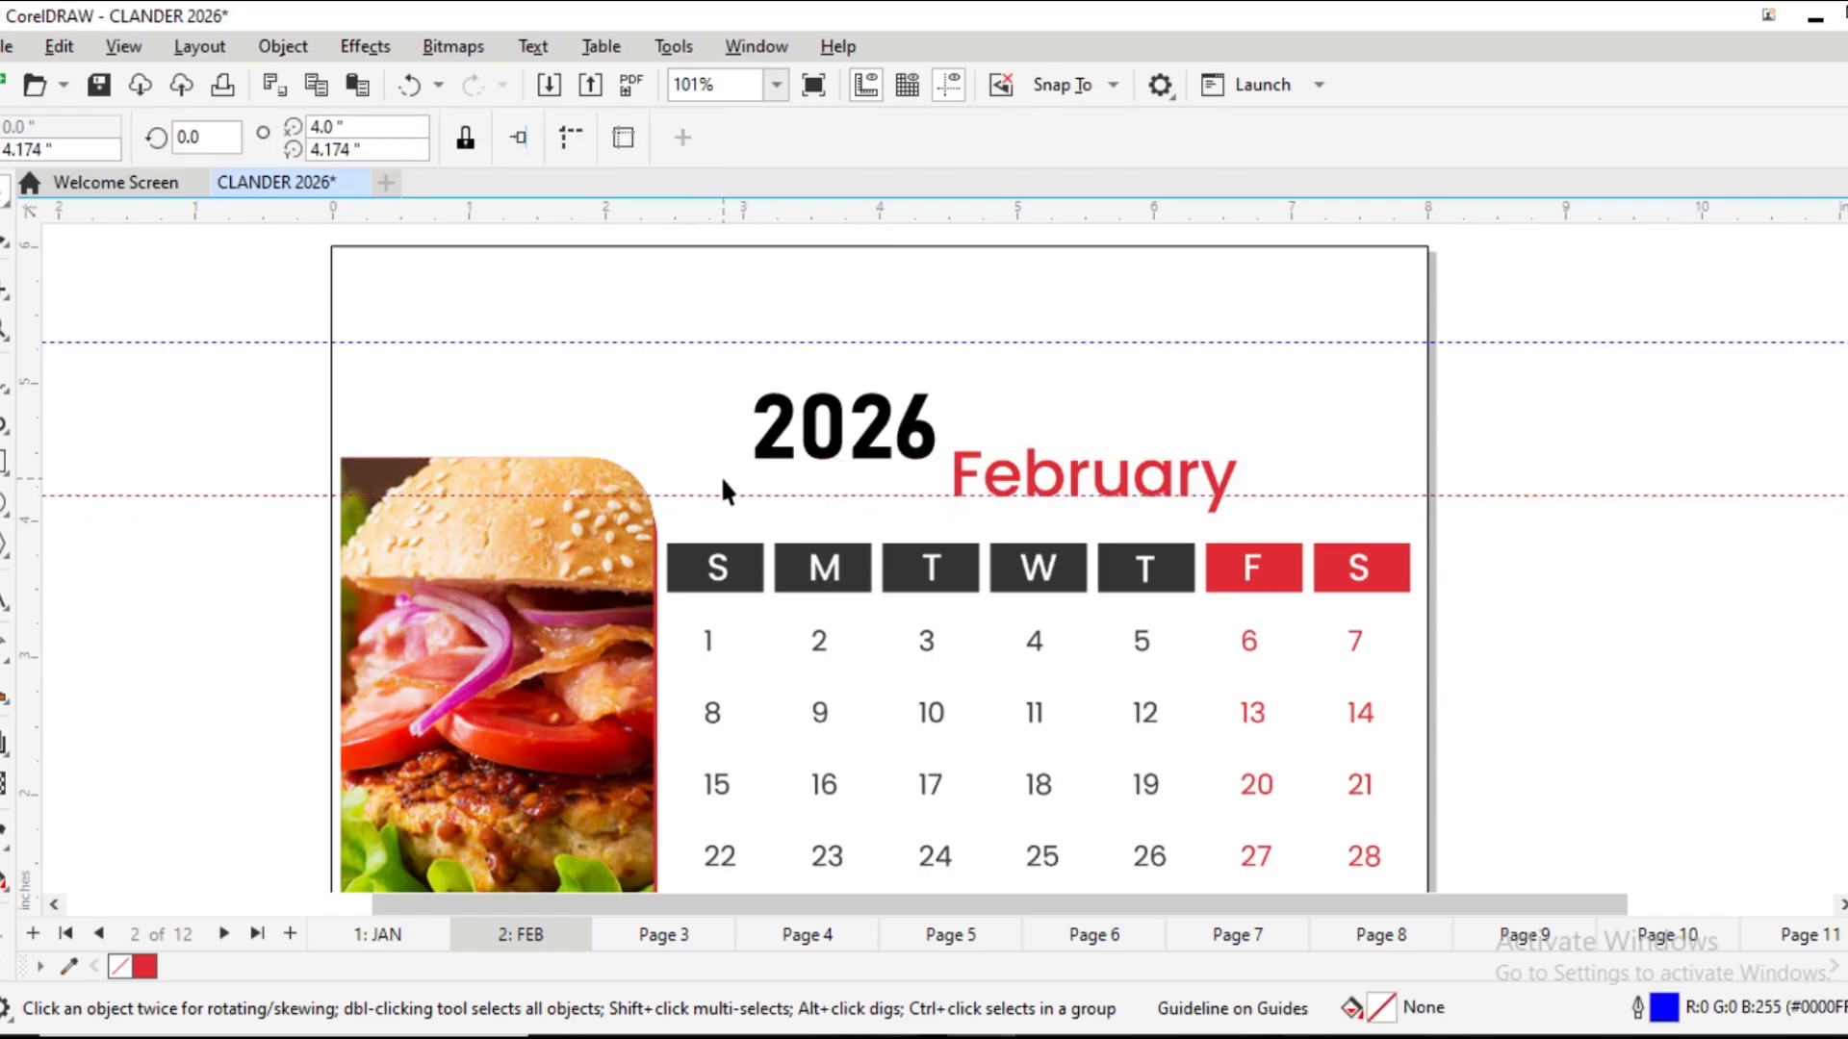
left_click(911, 445)
left_click_drag(912, 444, 914, 475)
scroll(623, 616, "down", 2)
Delete the burger photo from inside the FEB page's PowerClip frame and finish editing its contents
left_click(593, 667)
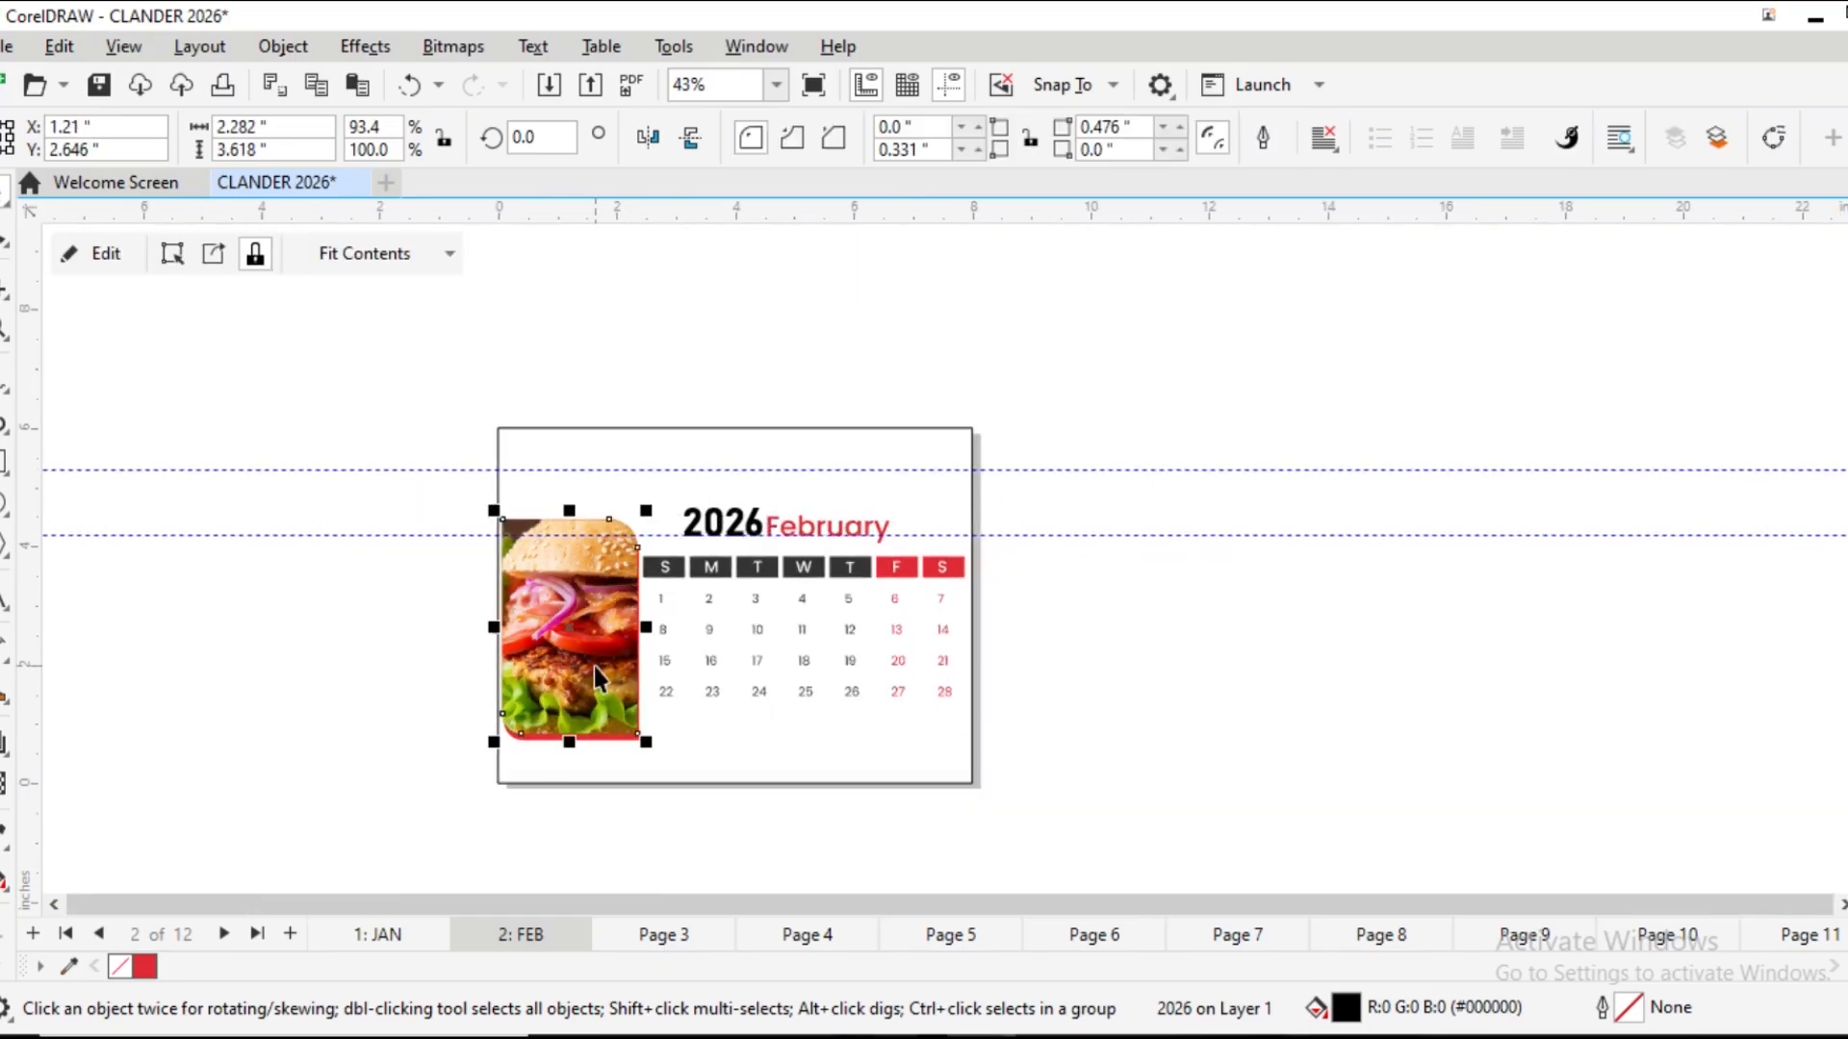
double_click(593, 666)
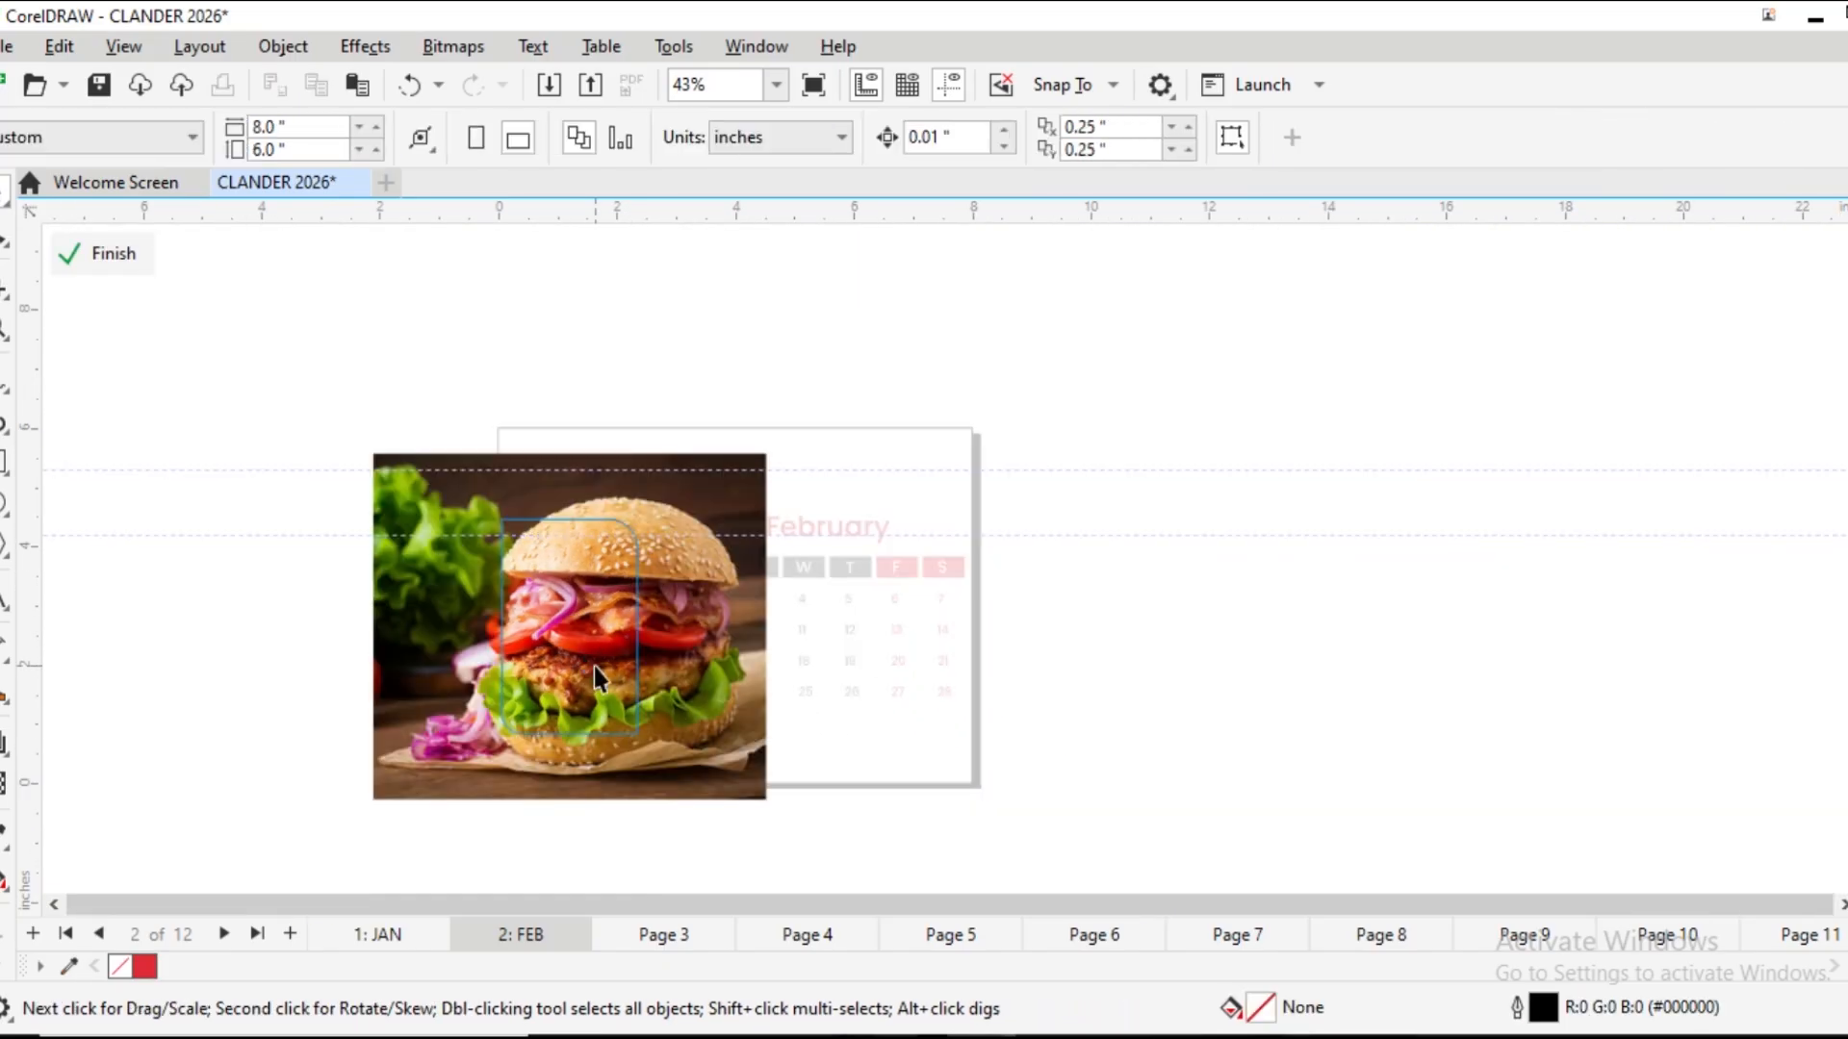
left_click(456, 609)
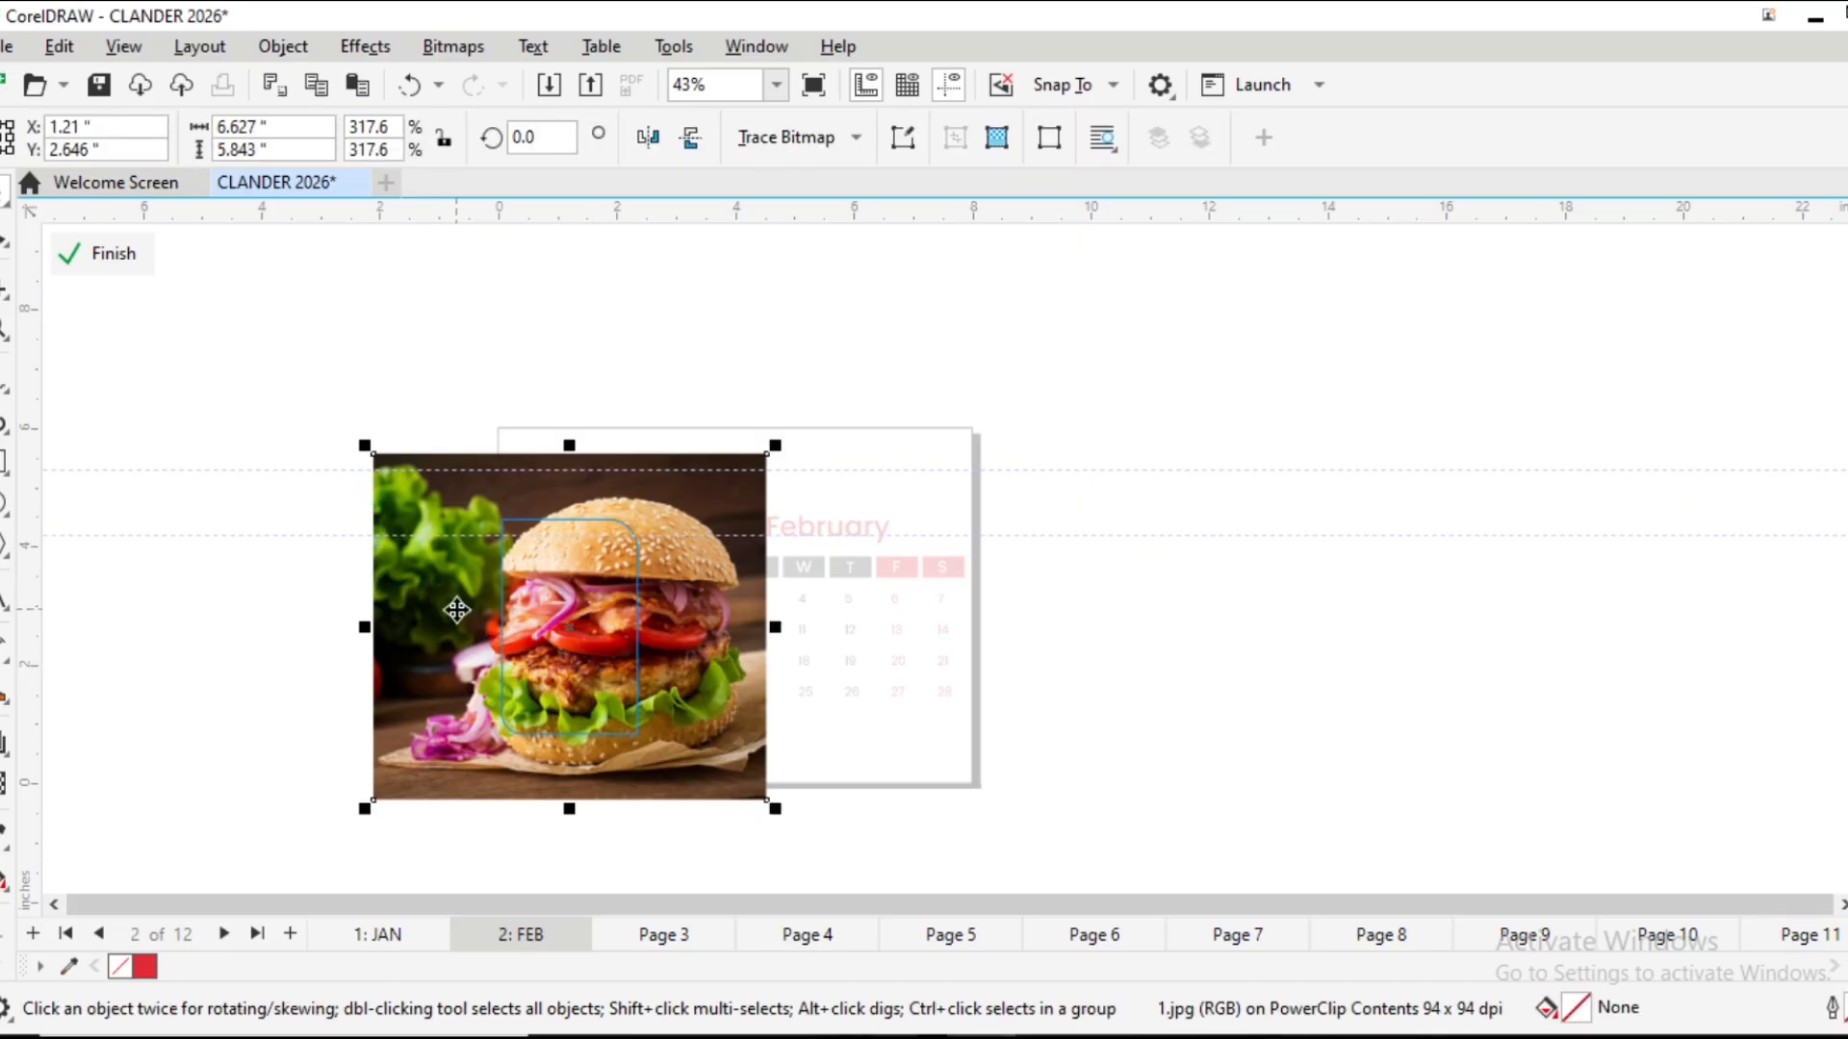
key("Delete")
left_click(102, 243)
left_click(342, 789)
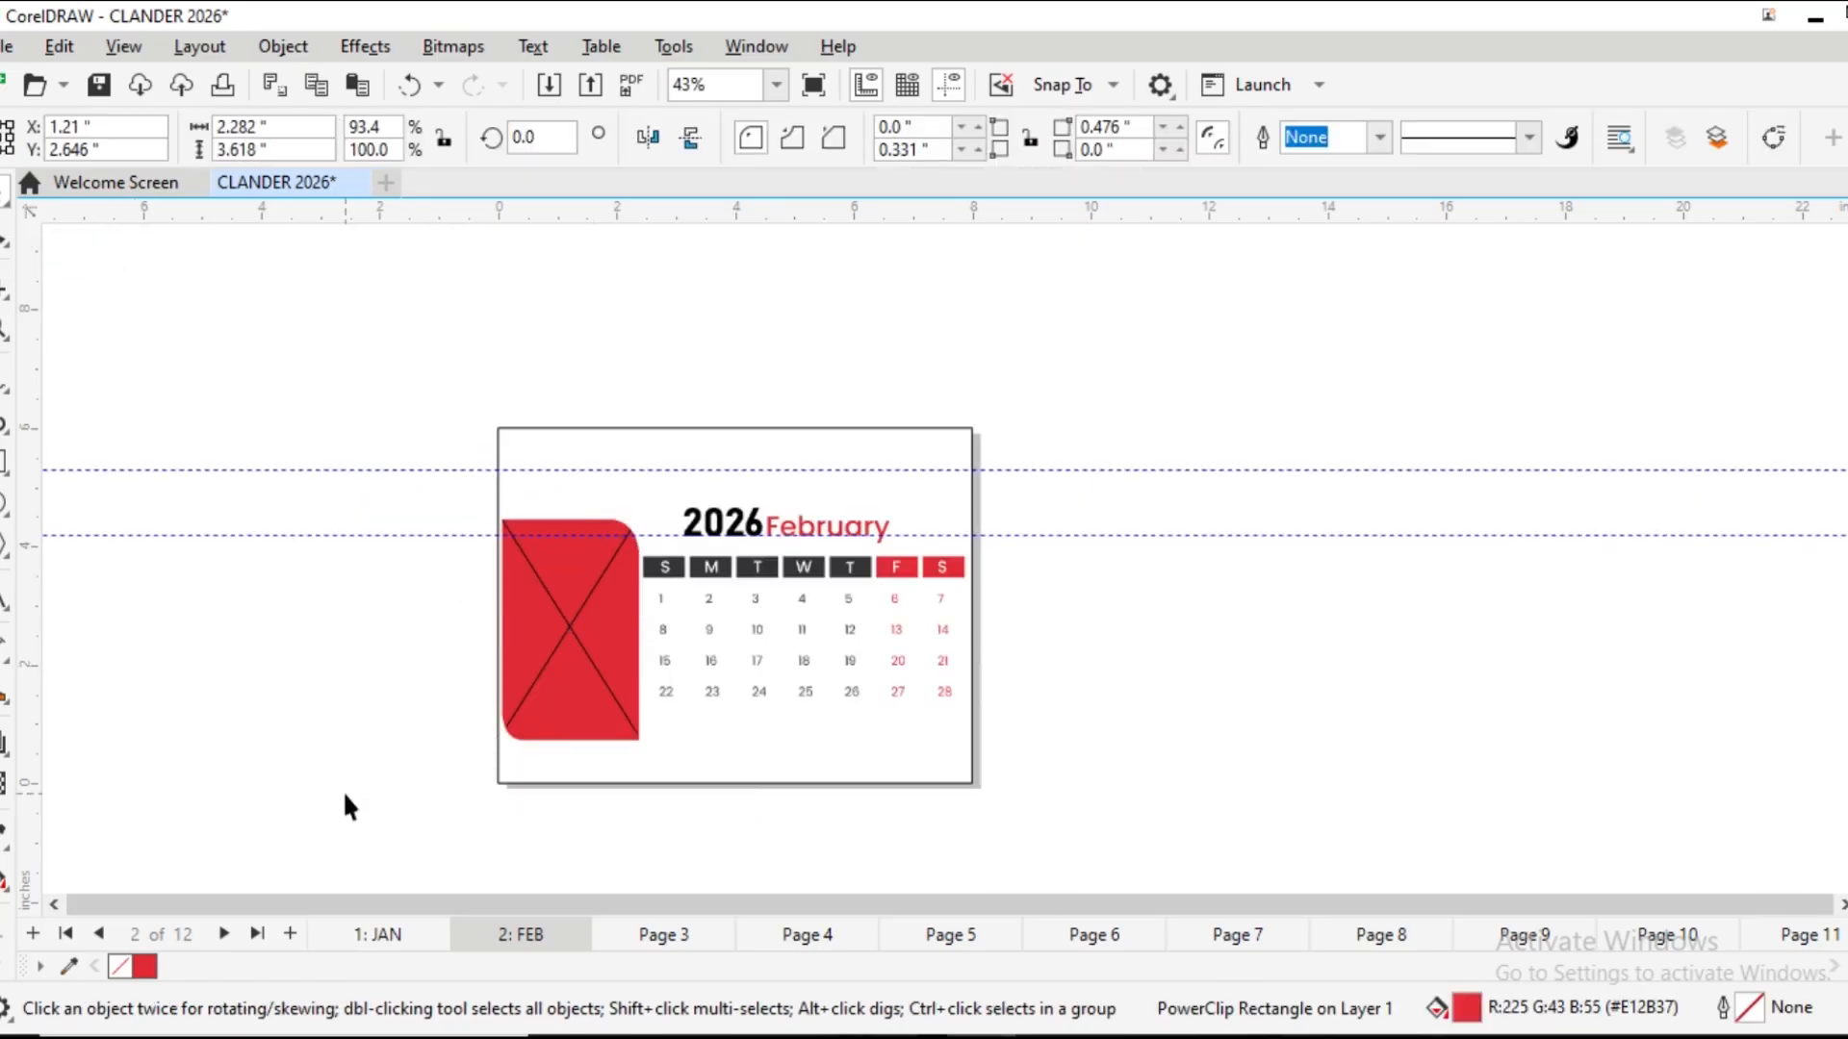
Import the burger photo 2.jpg and place it beside the FEB page at about 8.58 by 5.68 inches
key("h")
left_click_drag(401, 595, 729, 520)
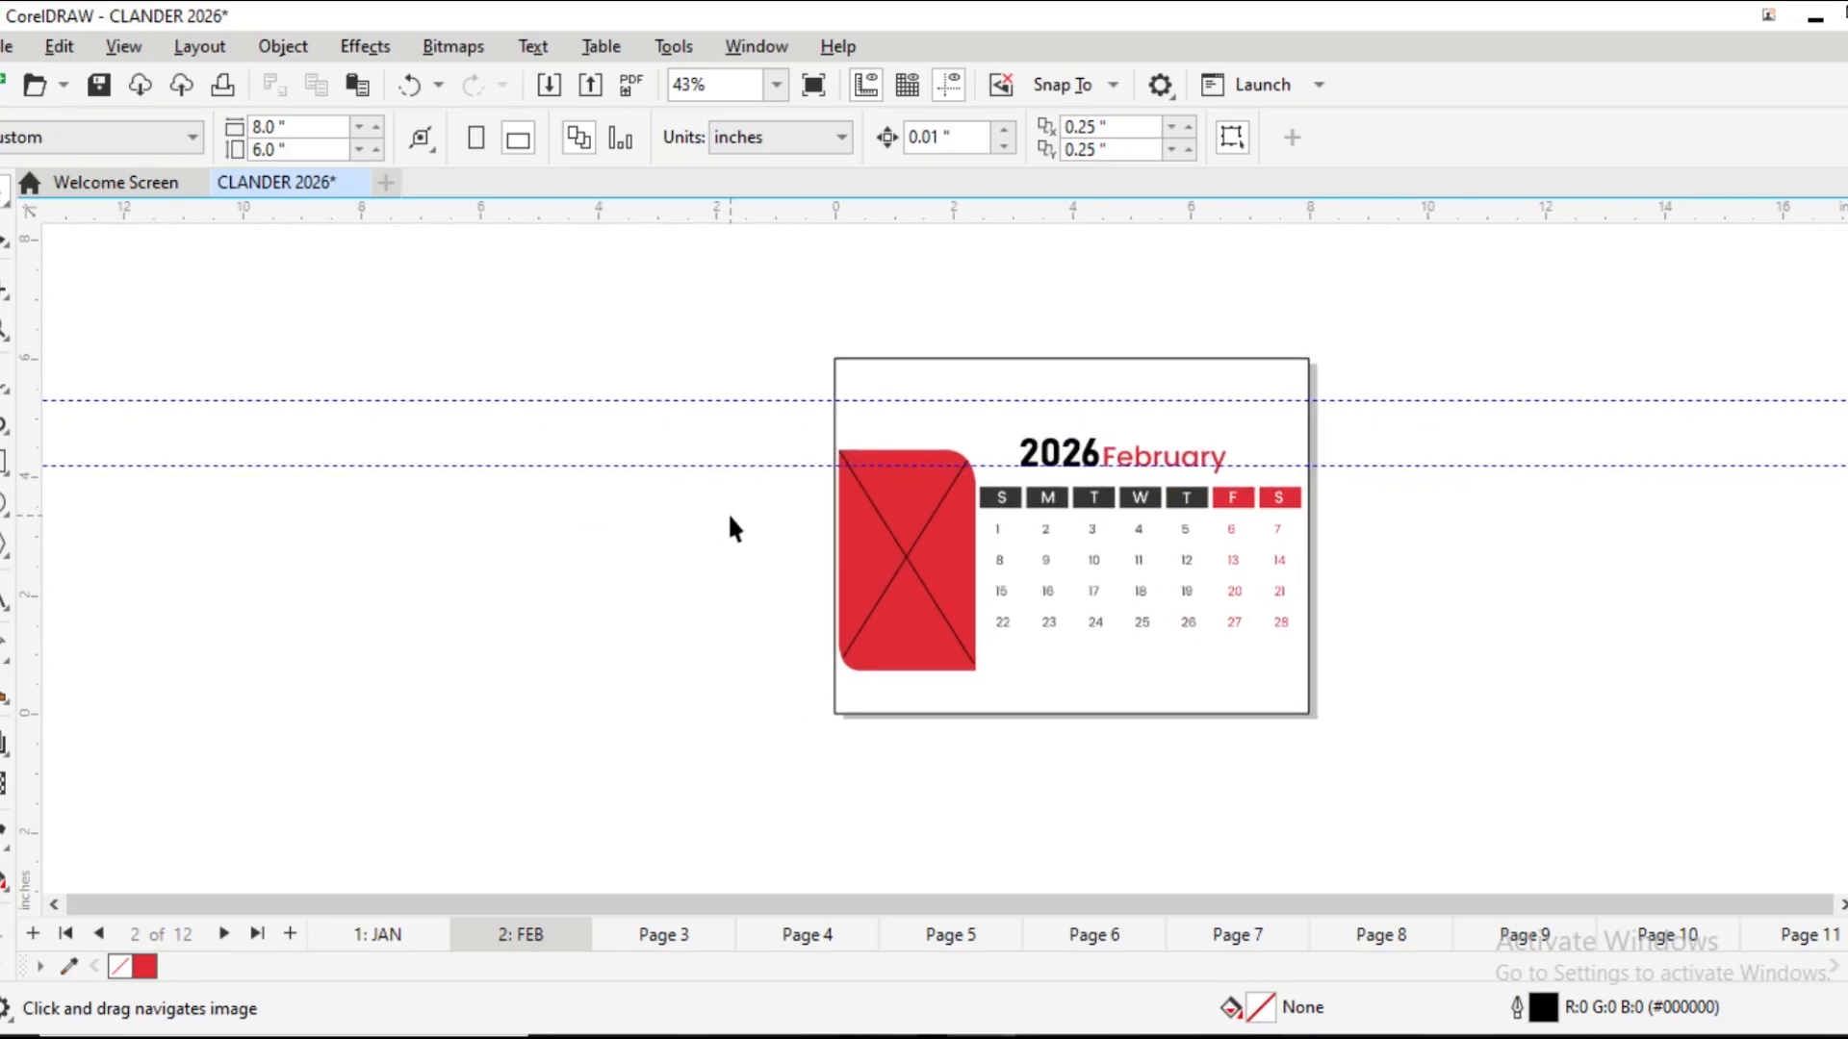
left_click(7, 48)
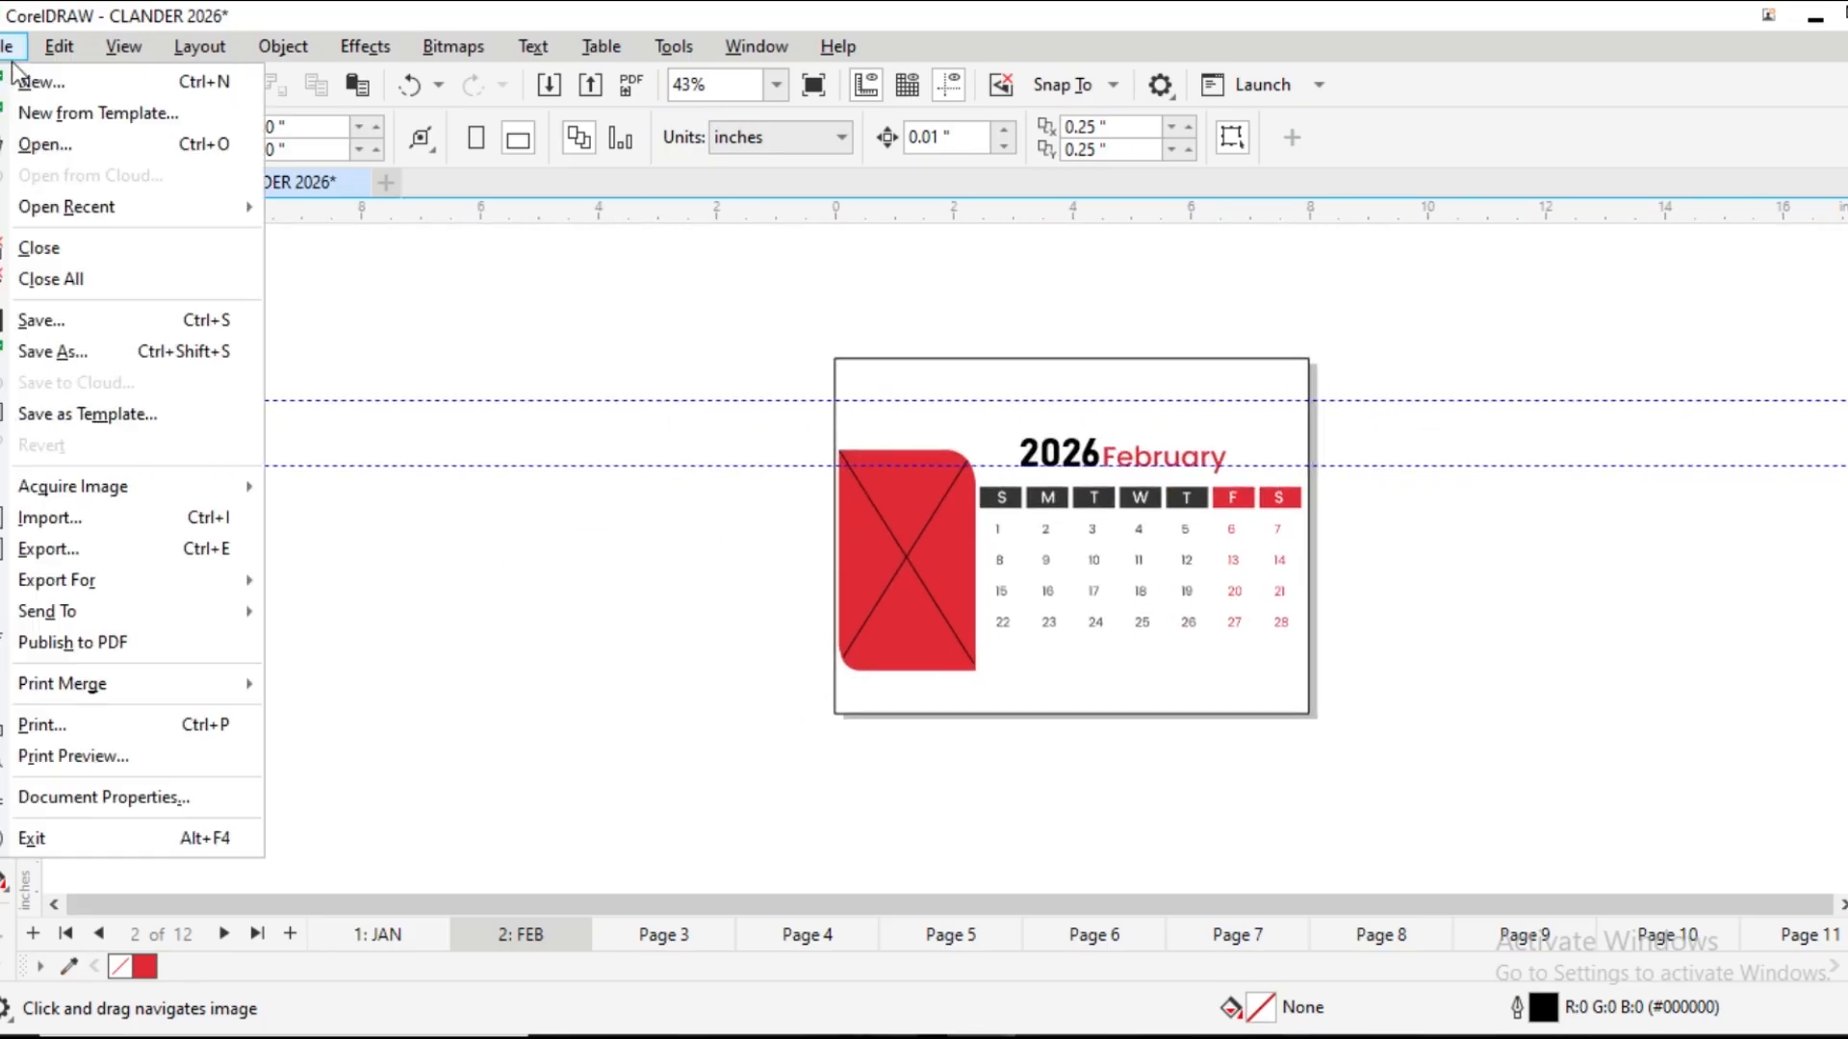
left_click(19, 519)
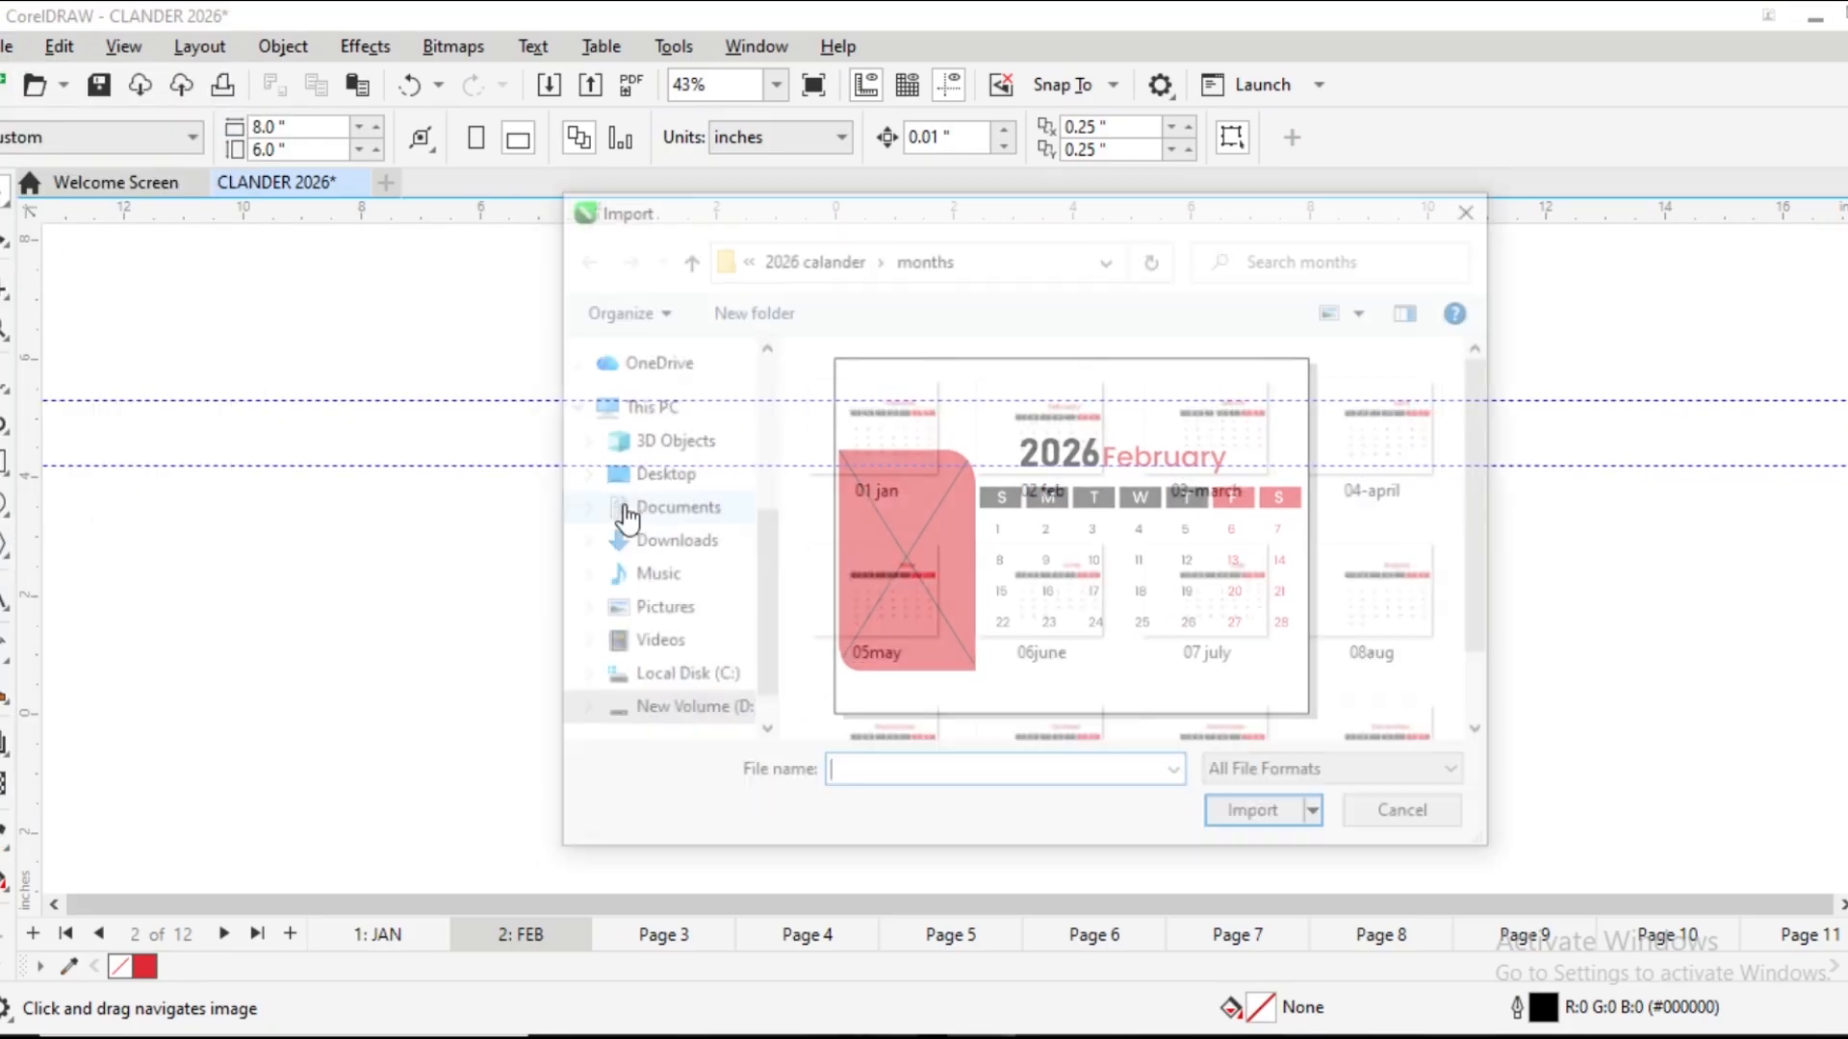
left_click(1038, 429)
double_click(1037, 429)
left_click_drag(164, 369, 672, 848)
PowerClip the imported burger photo 2.jpg inside the empty red frame on the FEB page
right_click(520, 433)
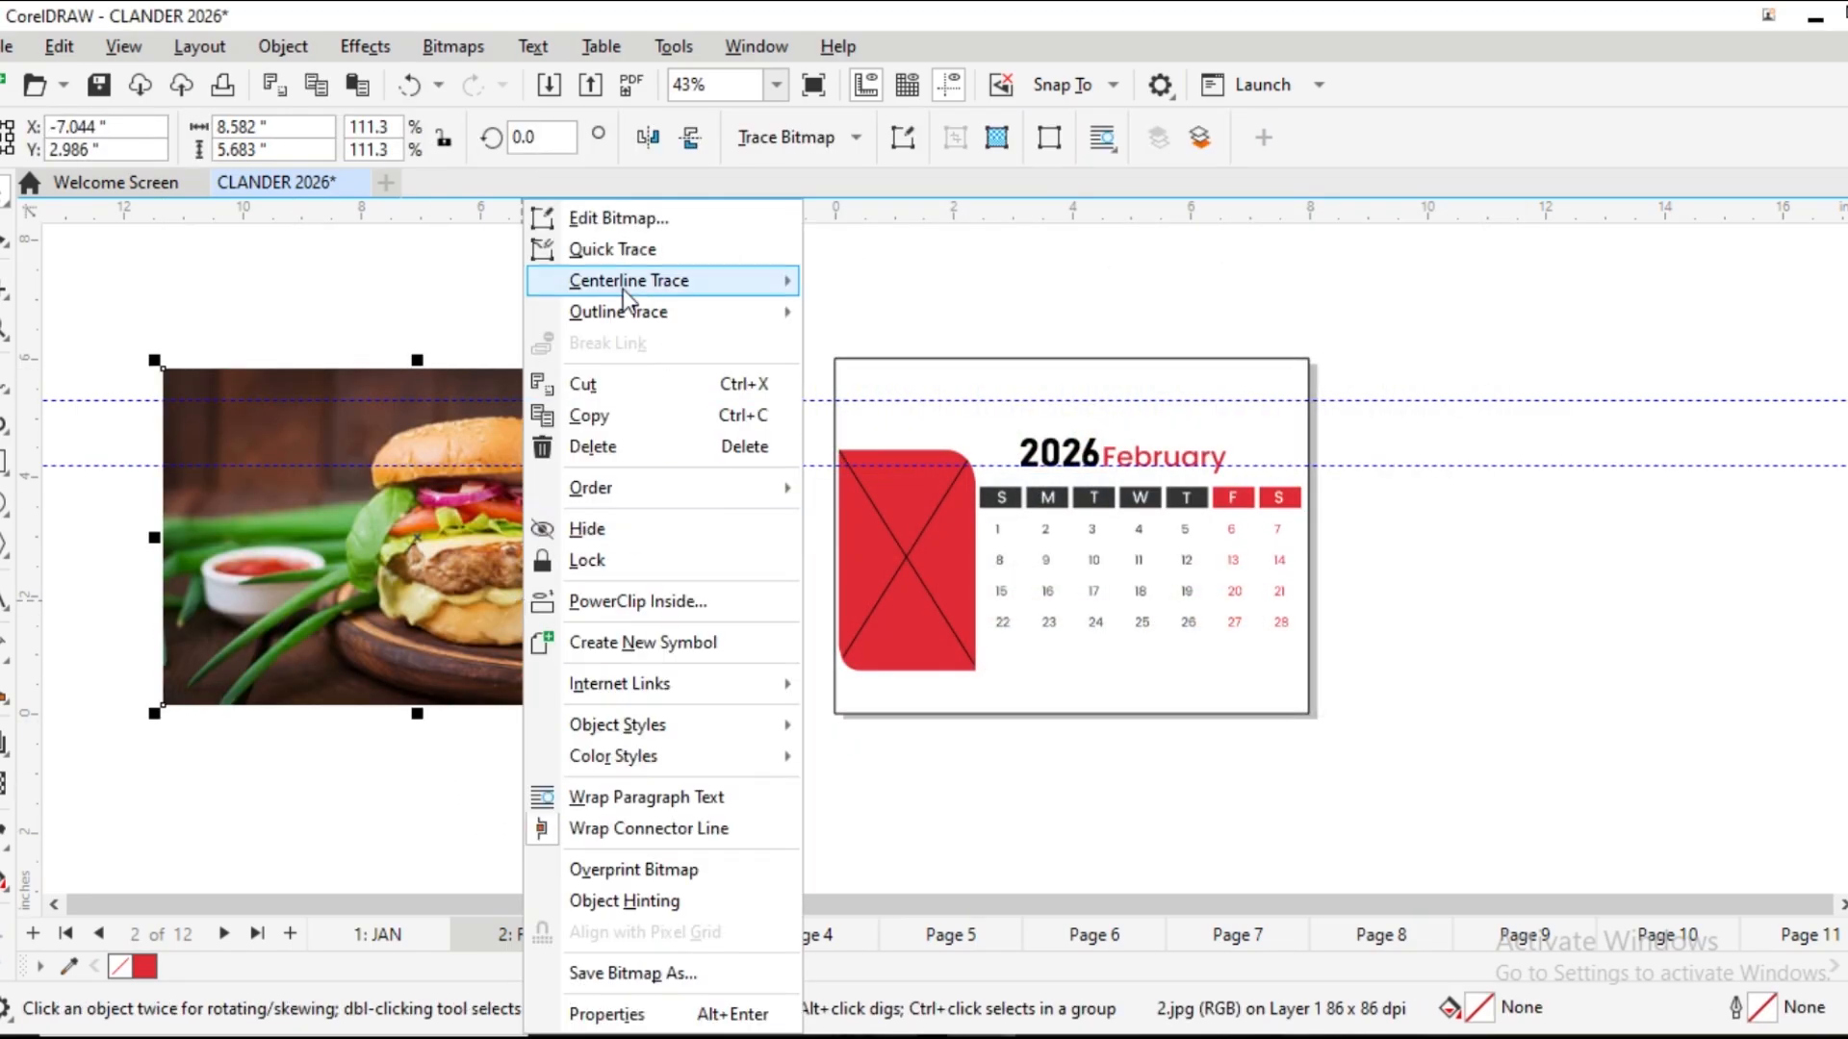
left_click(624, 602)
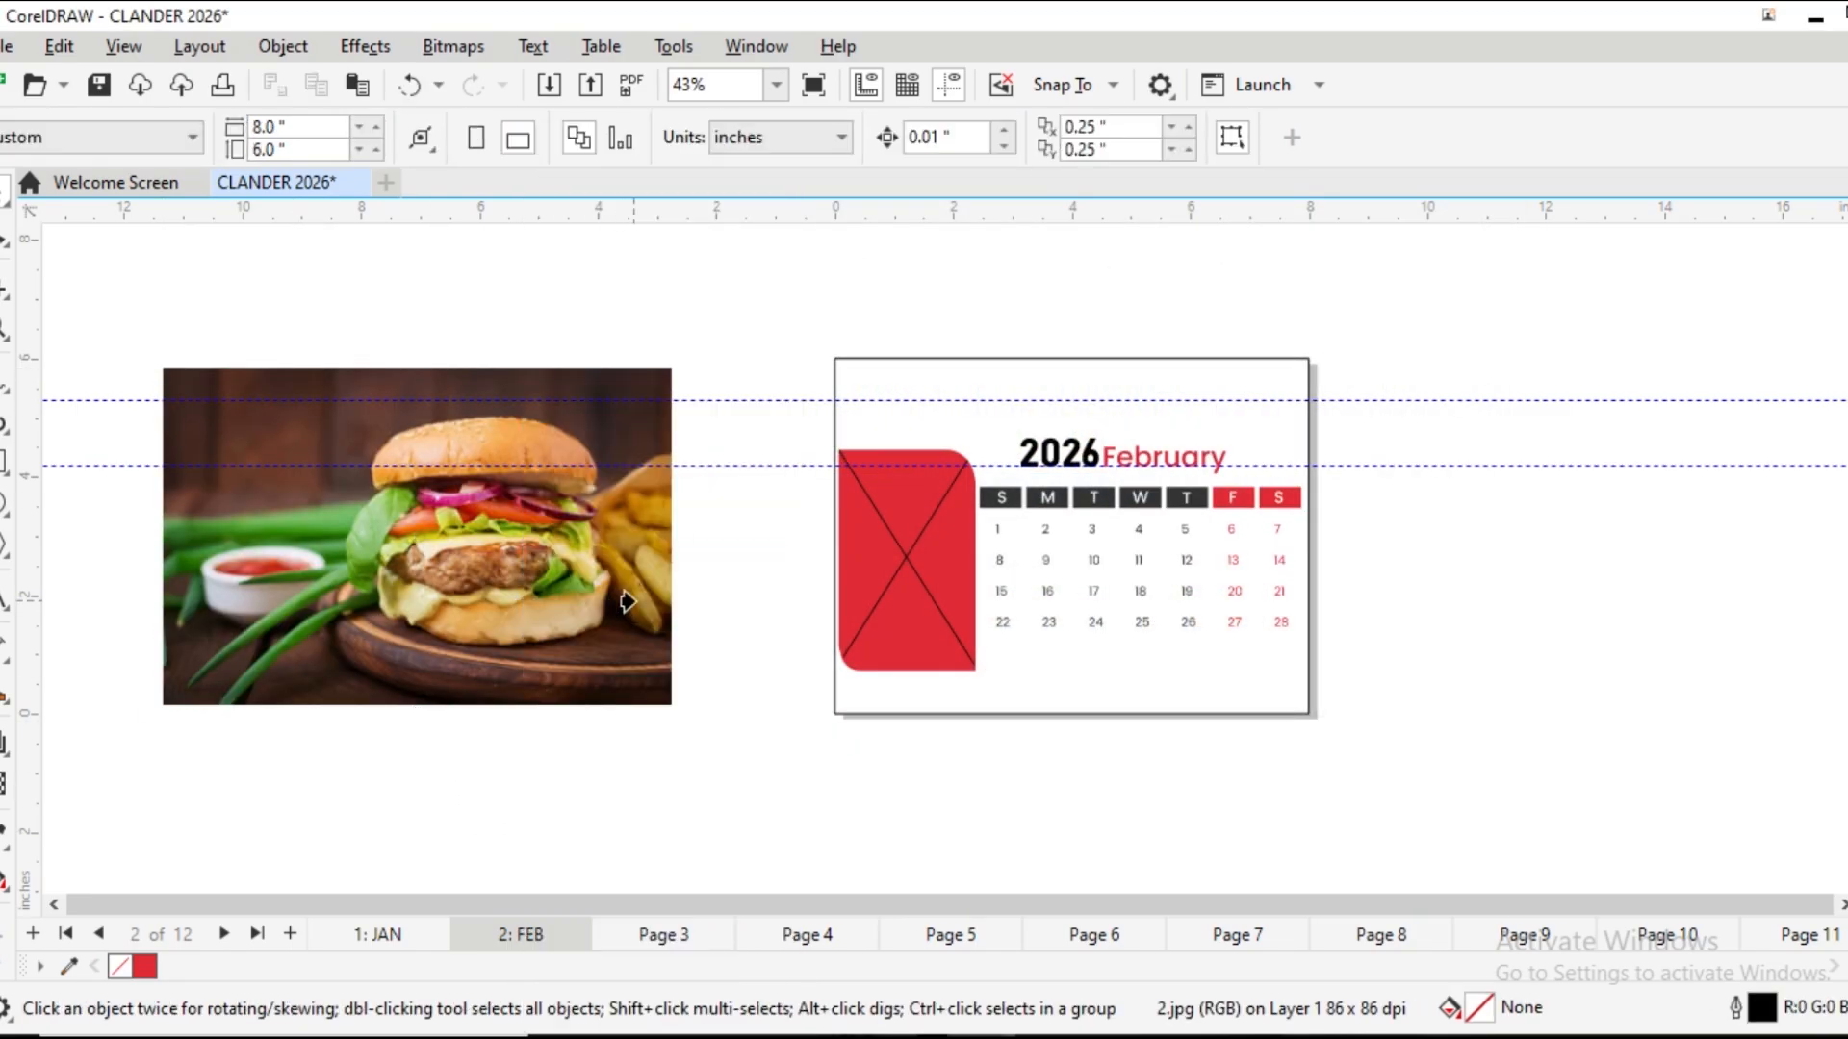
left_click(853, 565)
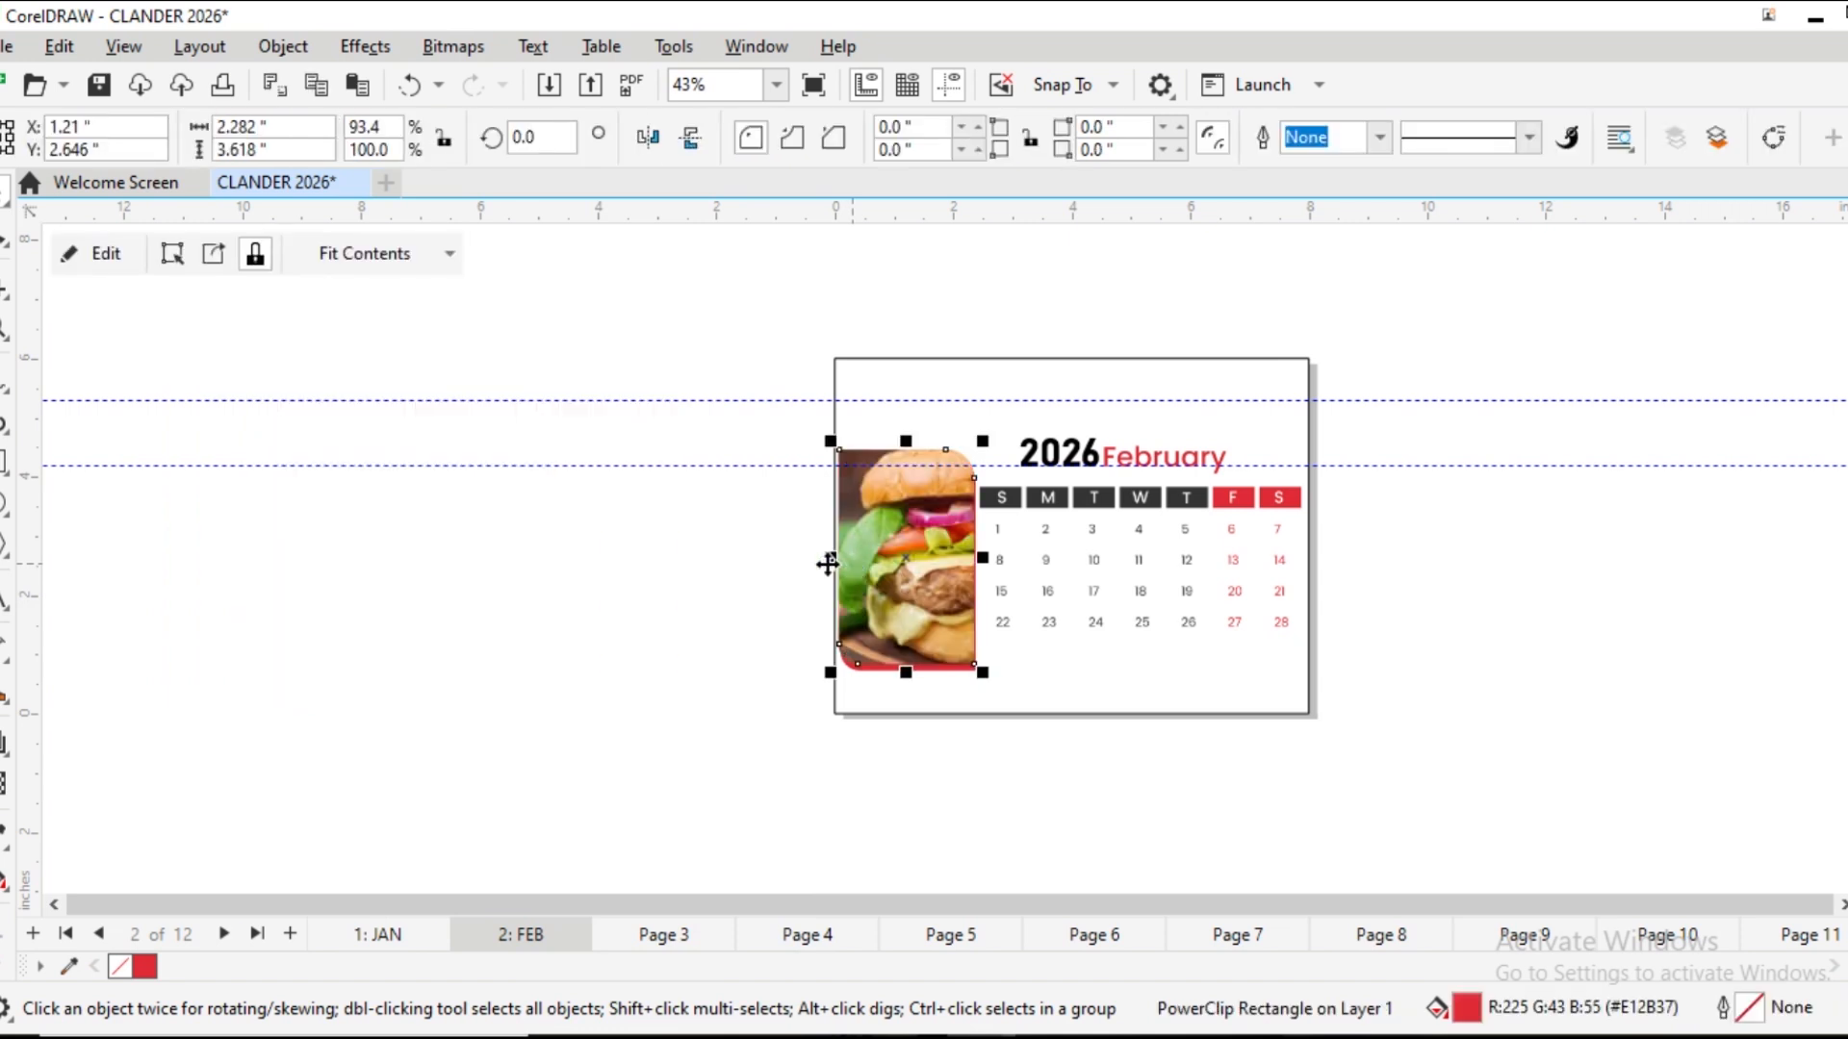
Scale the burger photo inside the FEB frame to about 7.21 by 4.77 inches, reposition it, and finish editing the contents
double_click(872, 542)
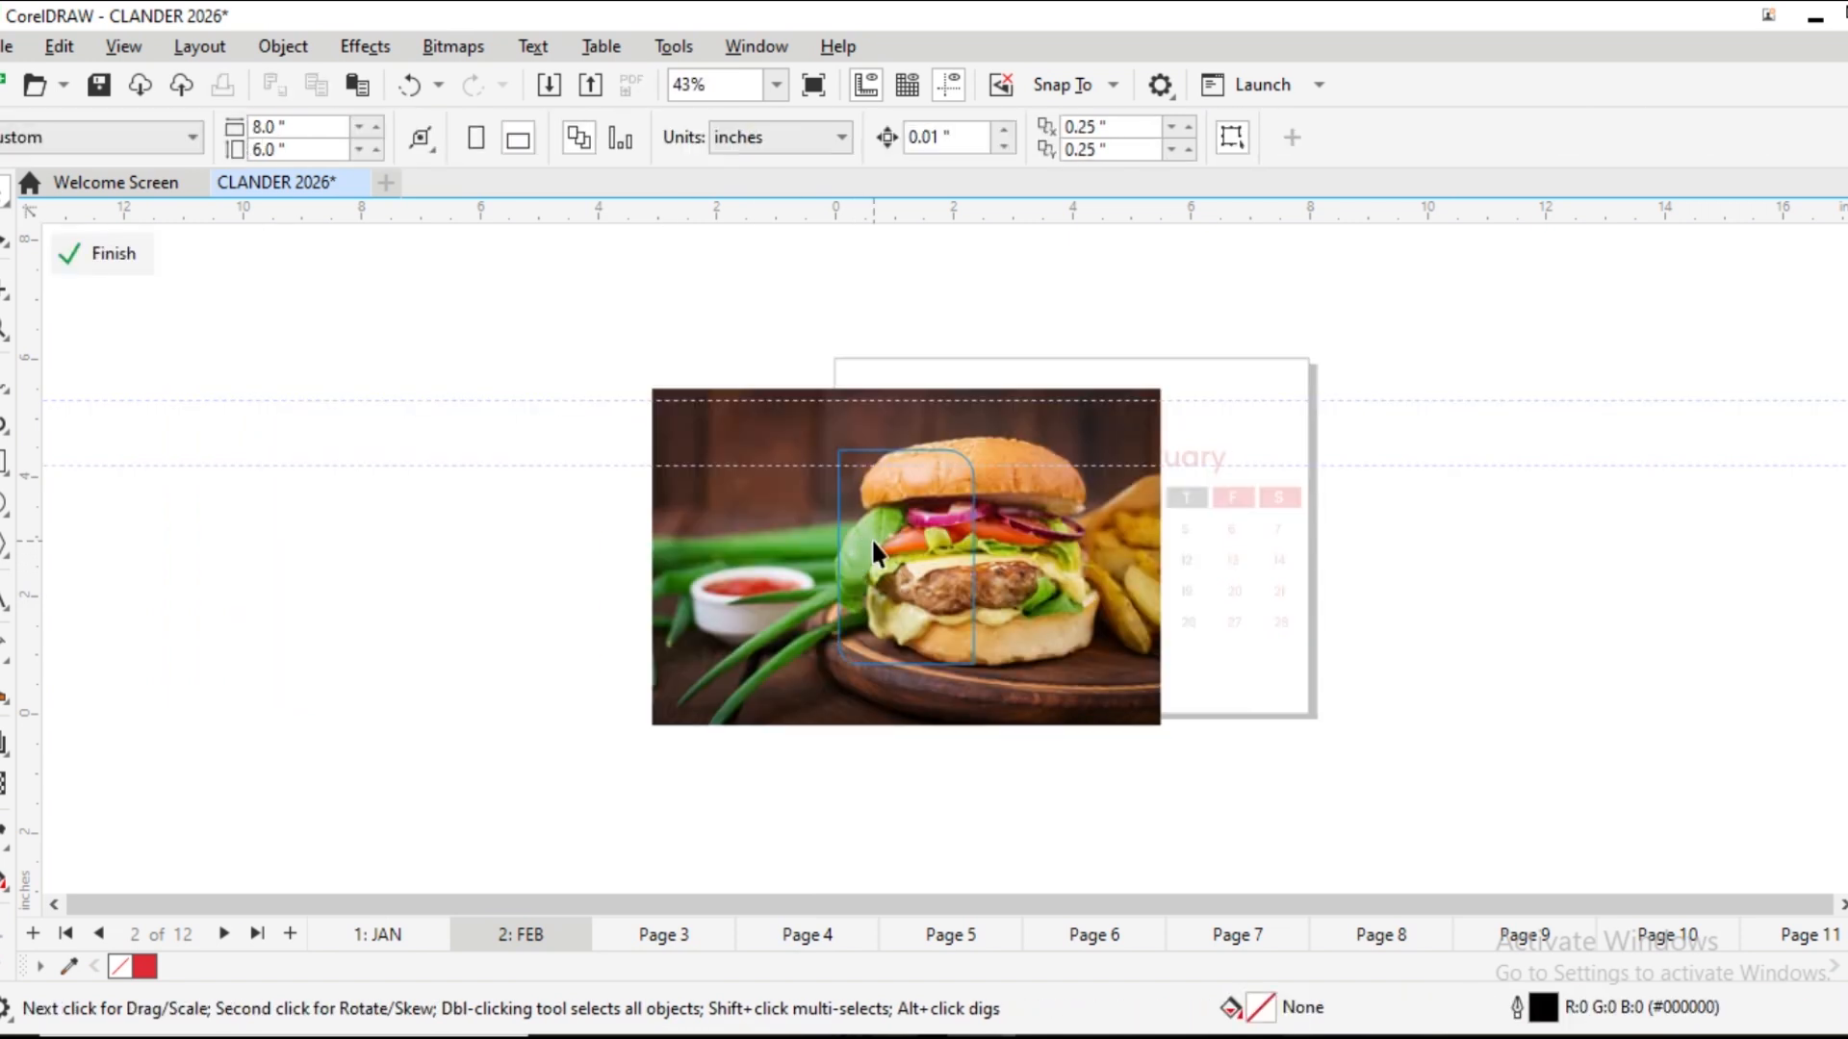
left_click(715, 564)
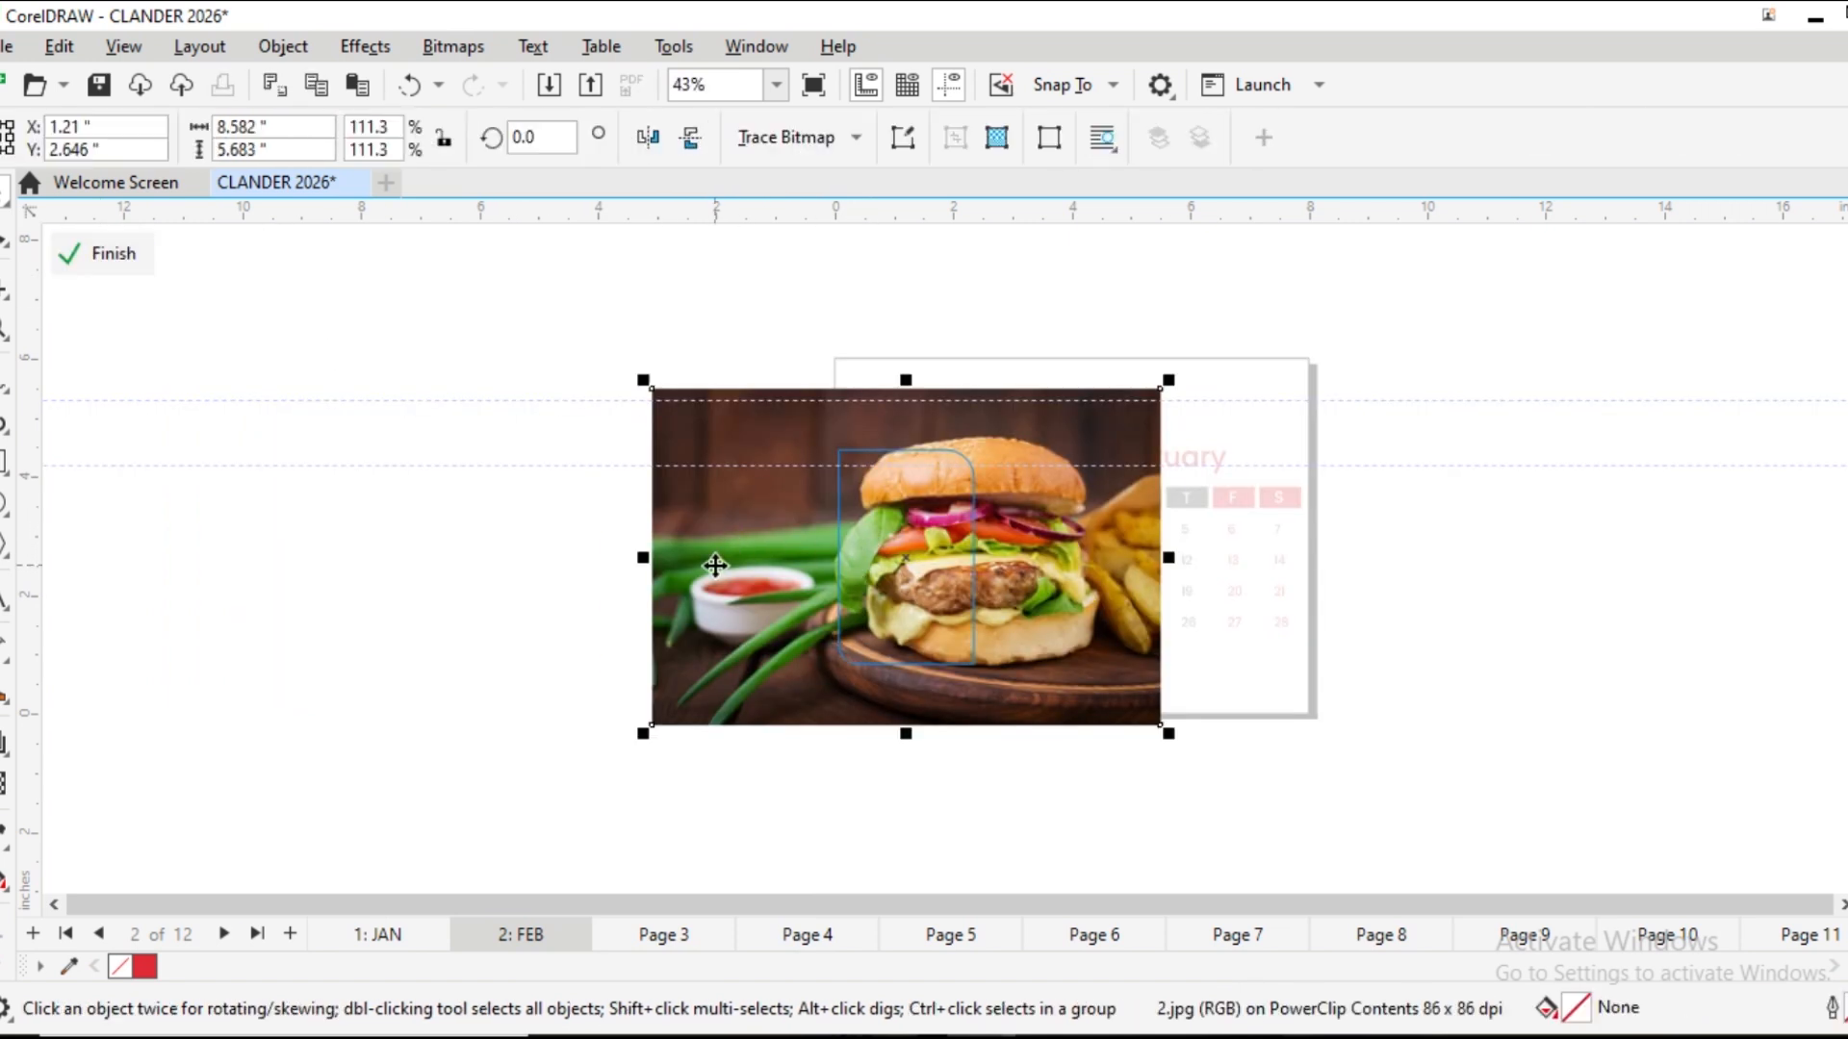
left_click_drag(1168, 380, 1089, 434)
left_click_drag(1019, 505, 1070, 476)
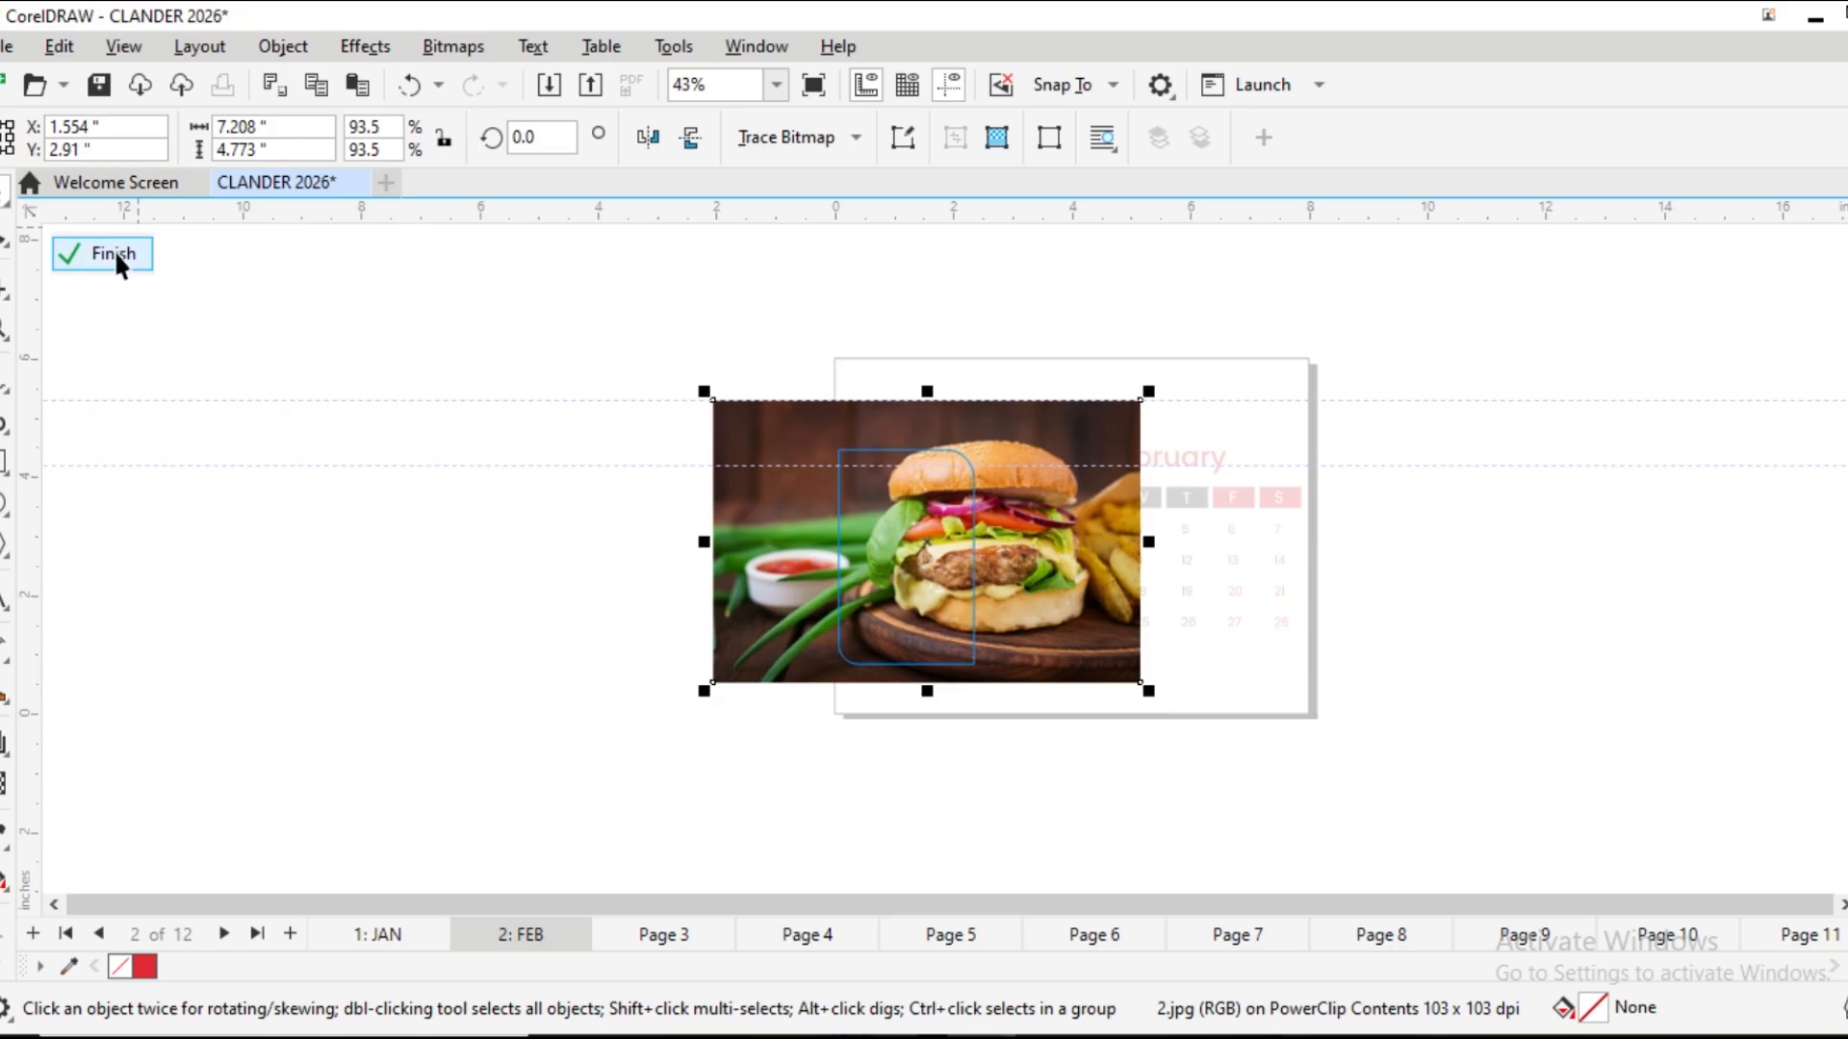
left_click(114, 255)
left_click(566, 594)
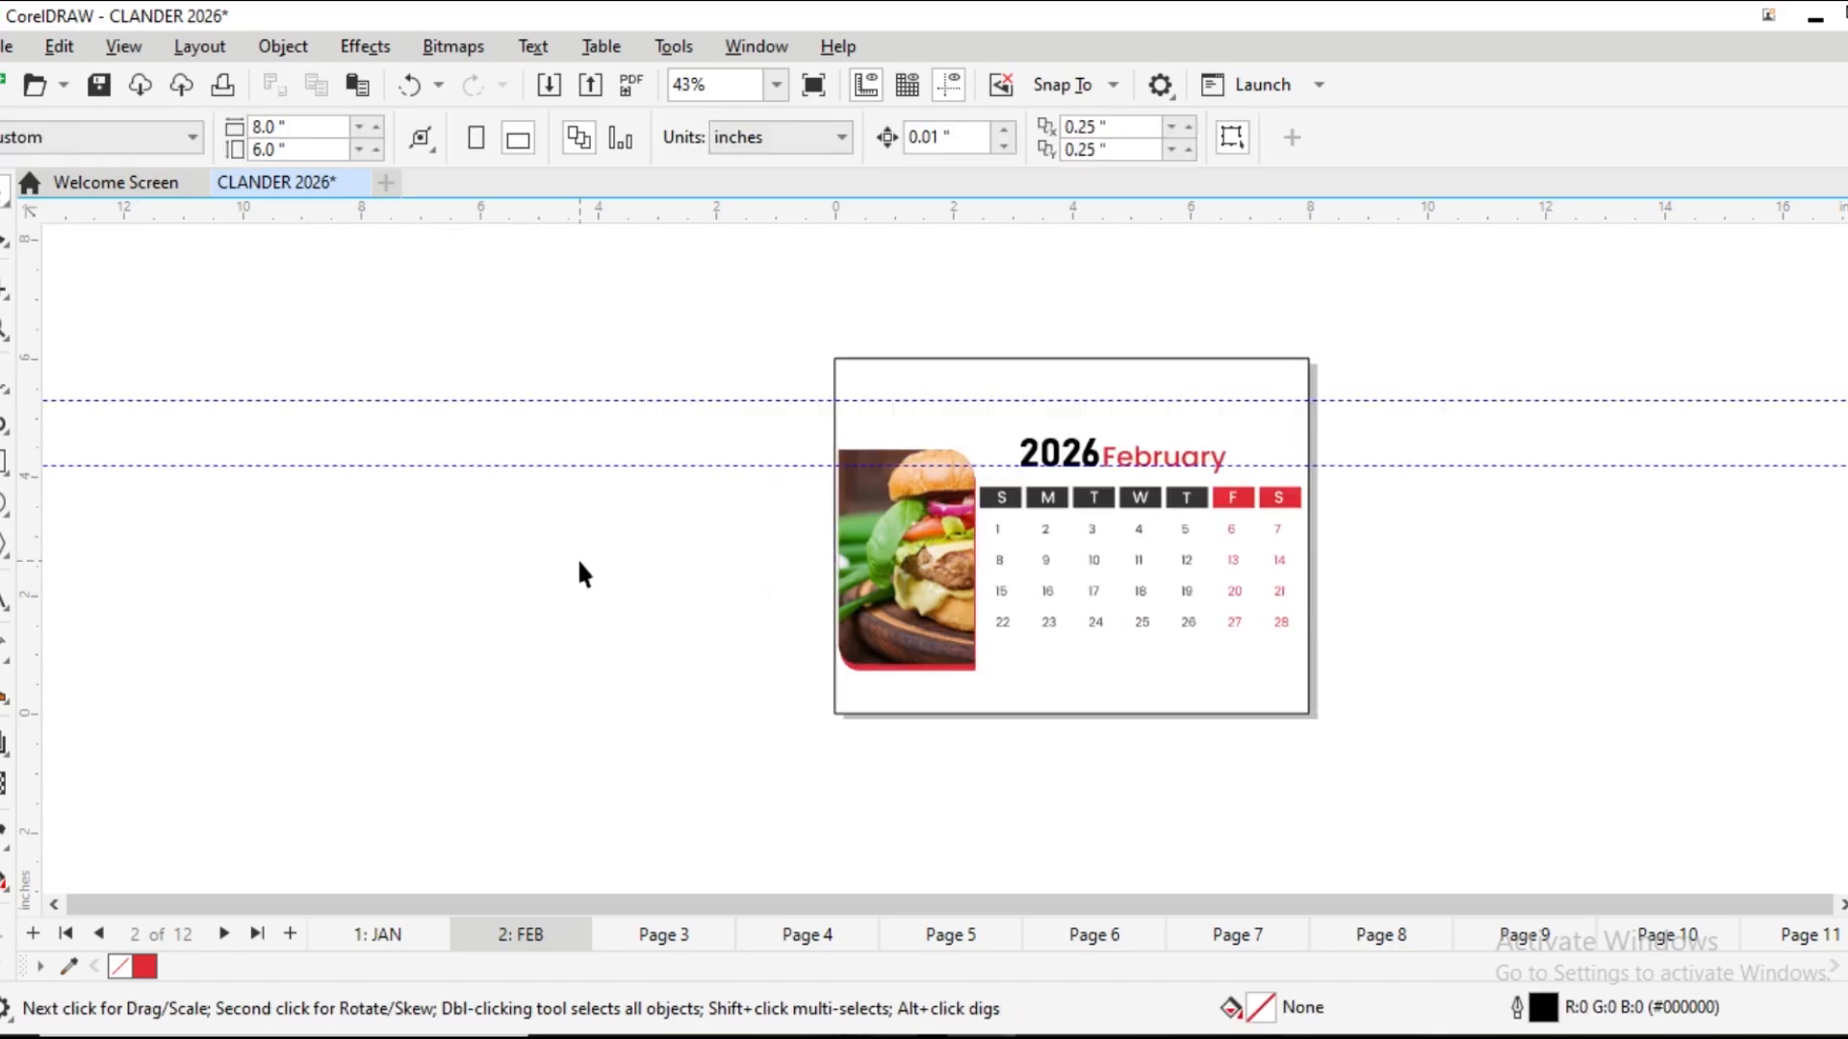
Rename page 3 as MARCH and paste a copy of all the FEB page's objects onto it
left_click_drag(783, 342, 1395, 814)
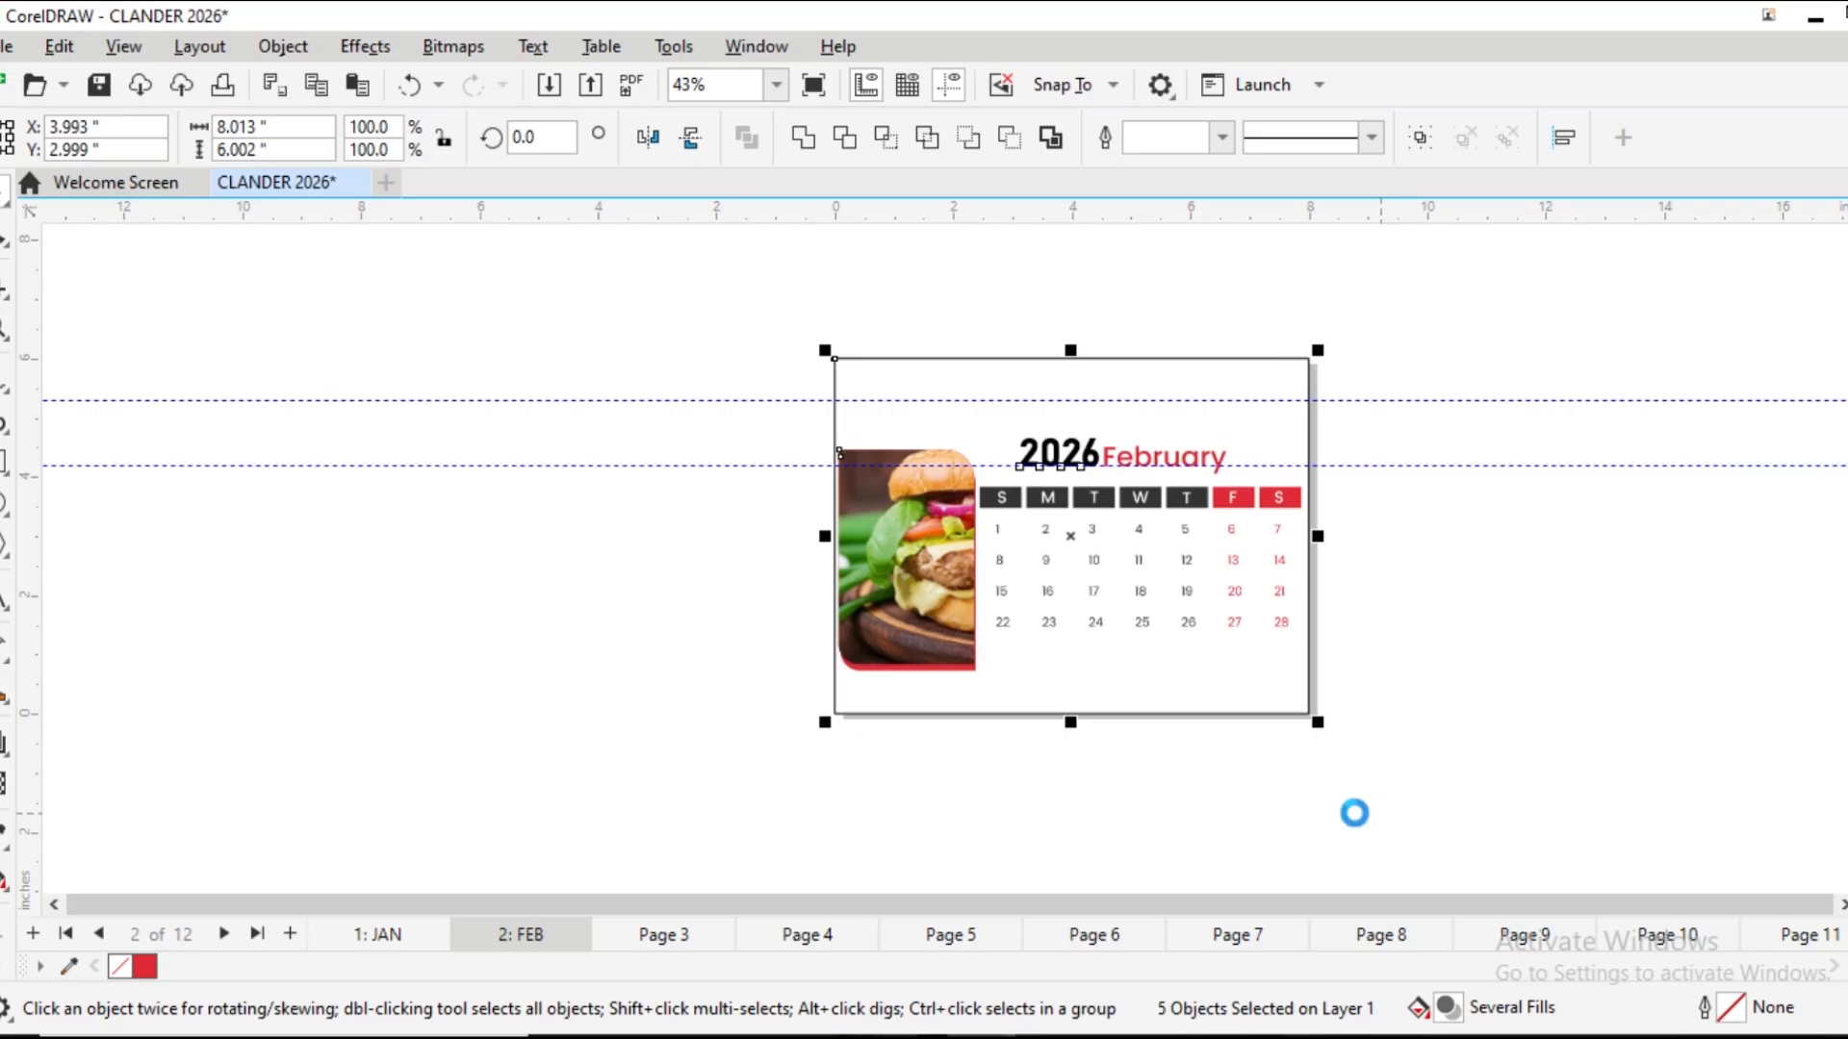
right_click(652, 935)
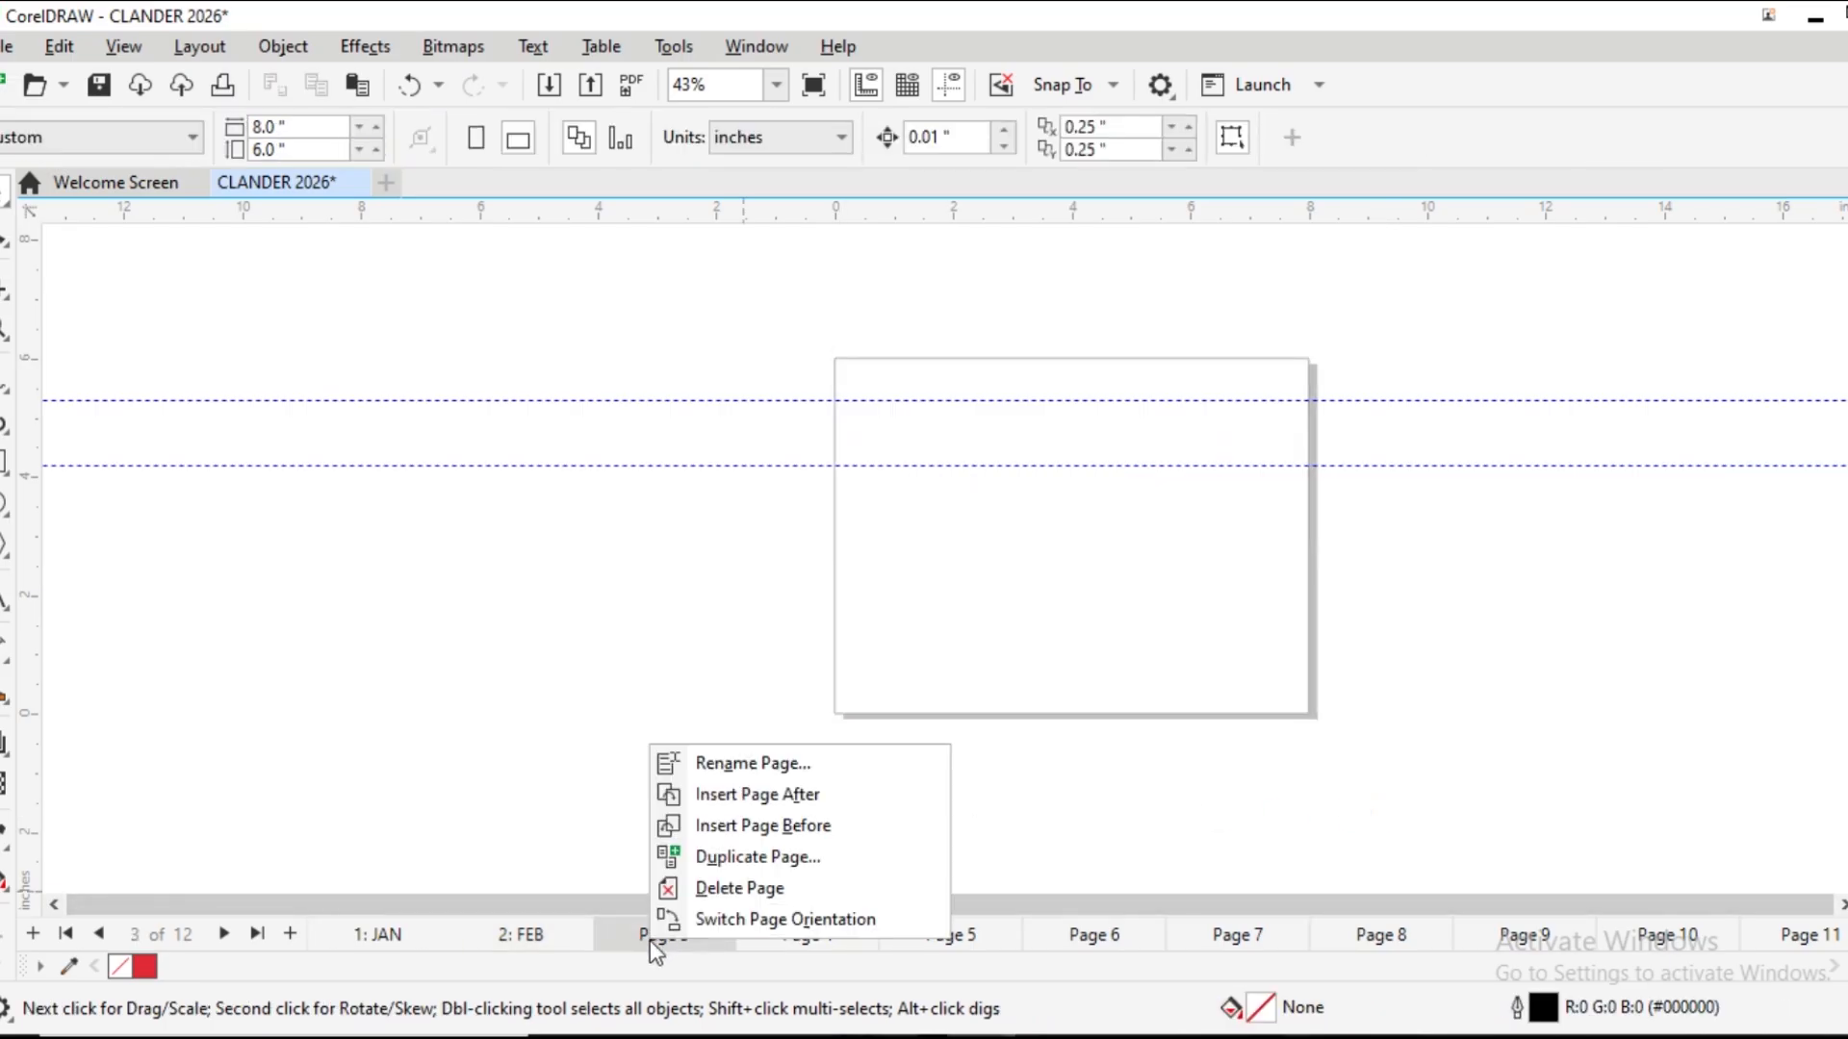
left_click(706, 764)
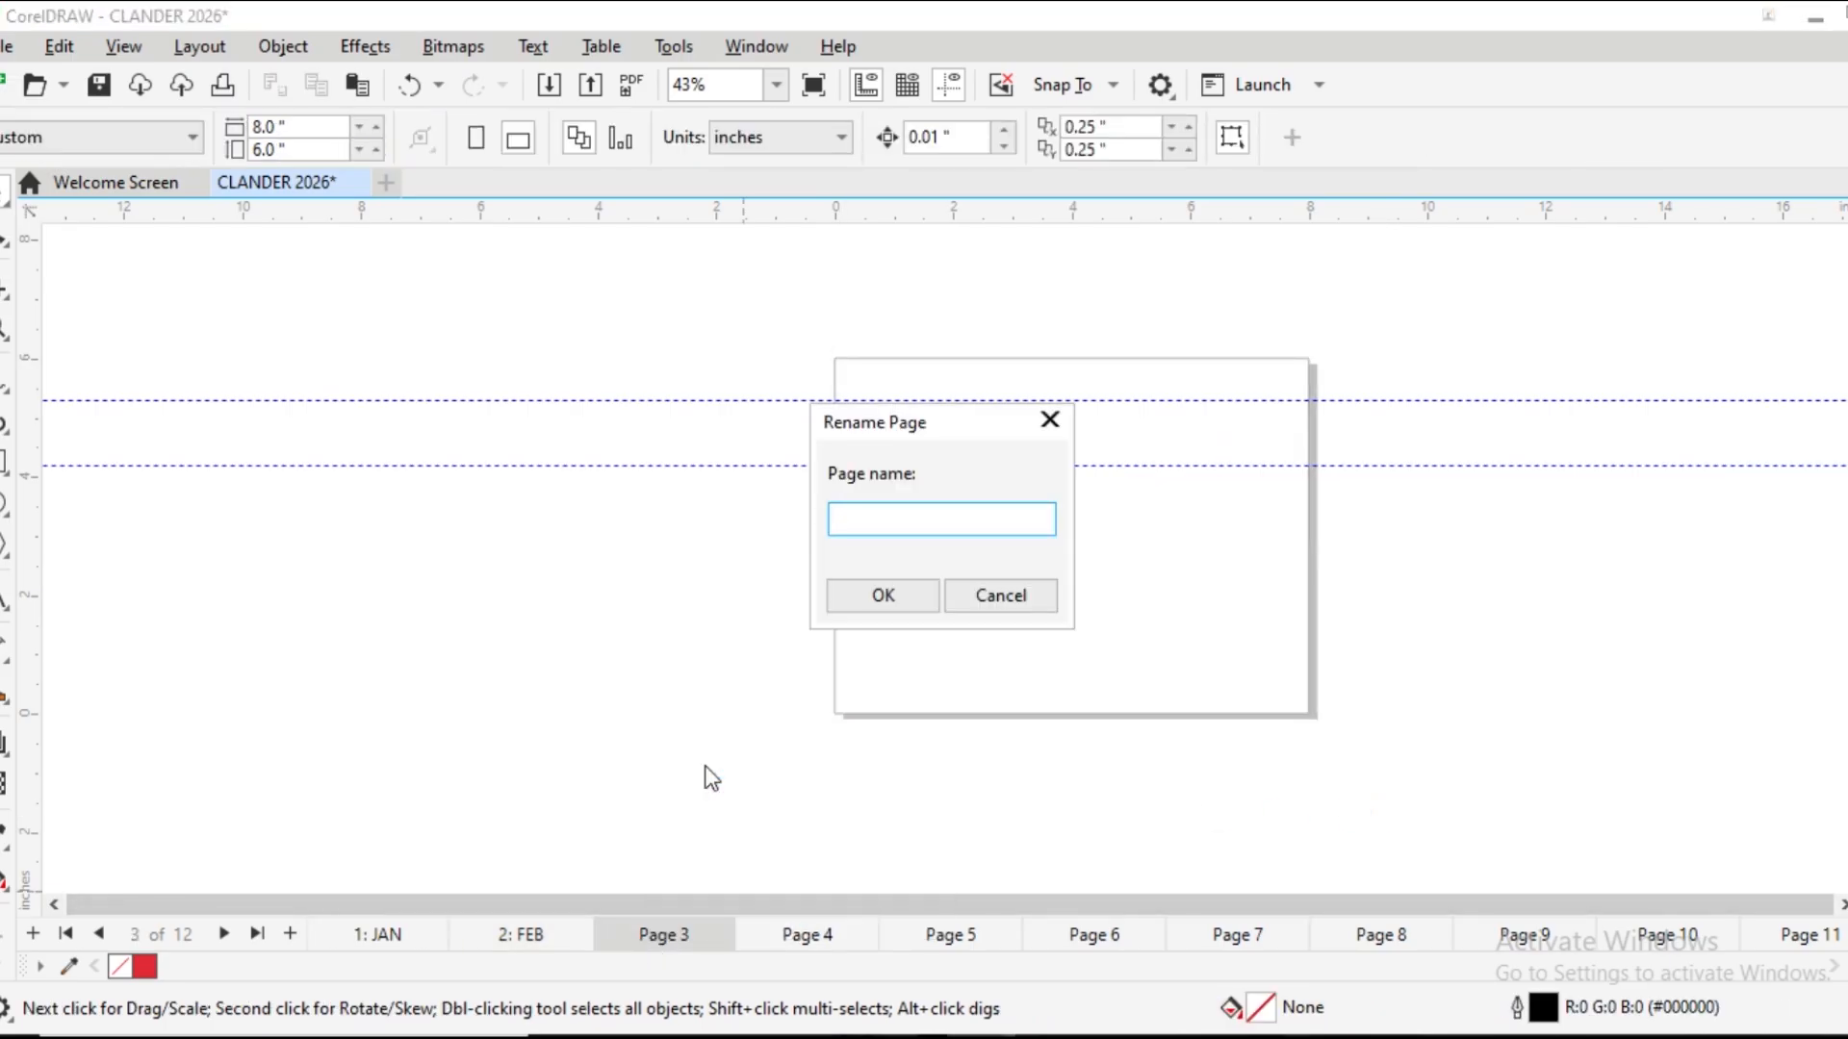
type("MARCH")
key("Return")
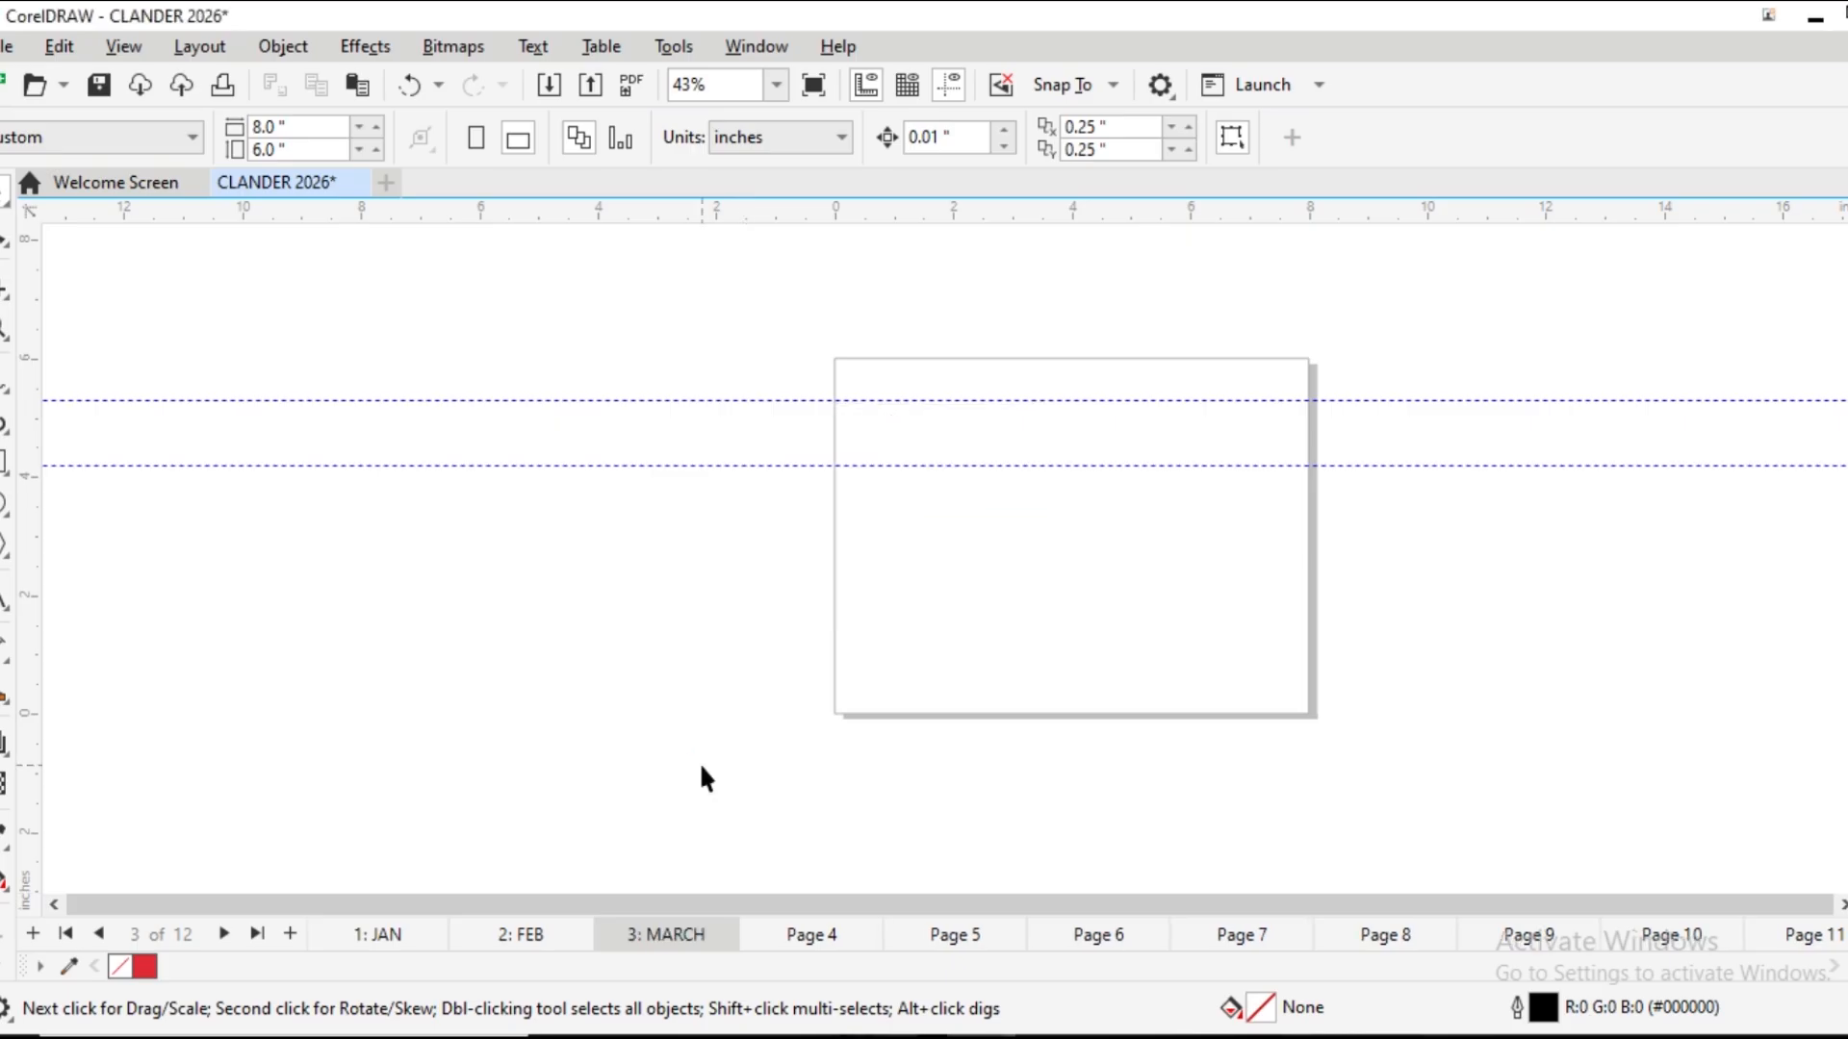
key("ctrl+v")
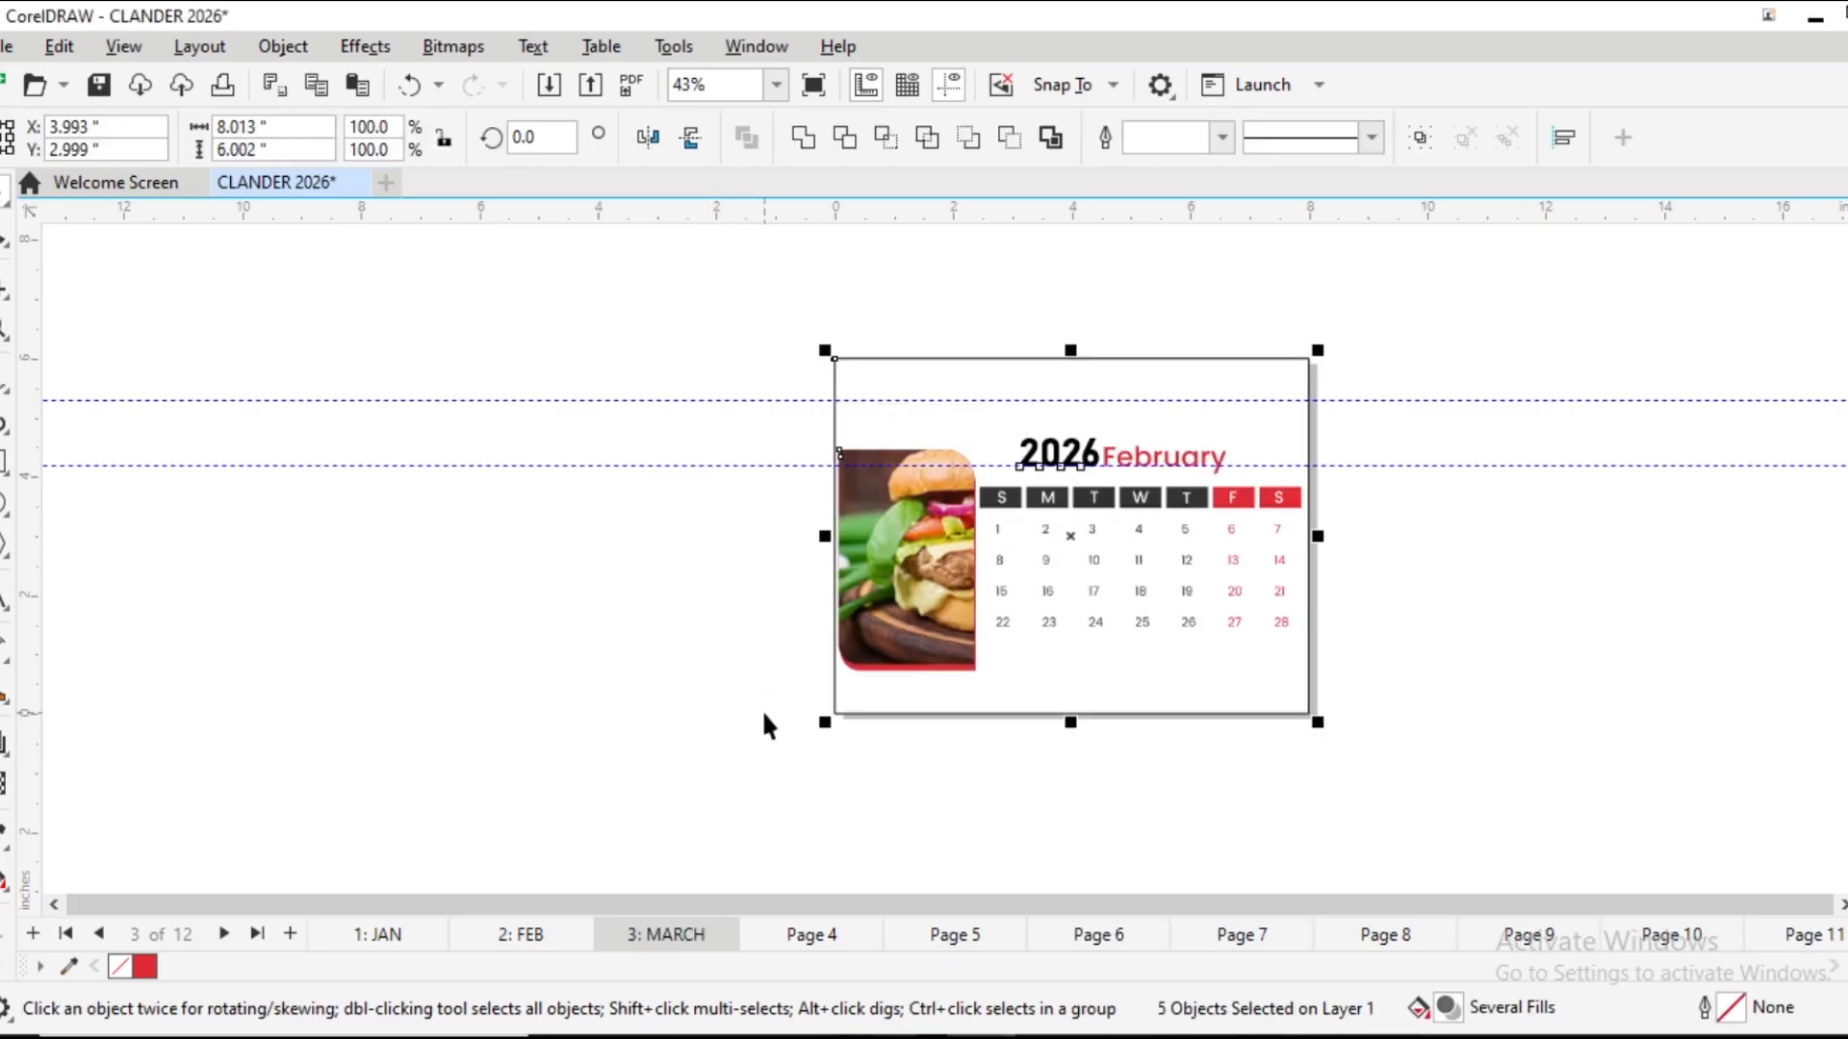
left_click(689, 606)
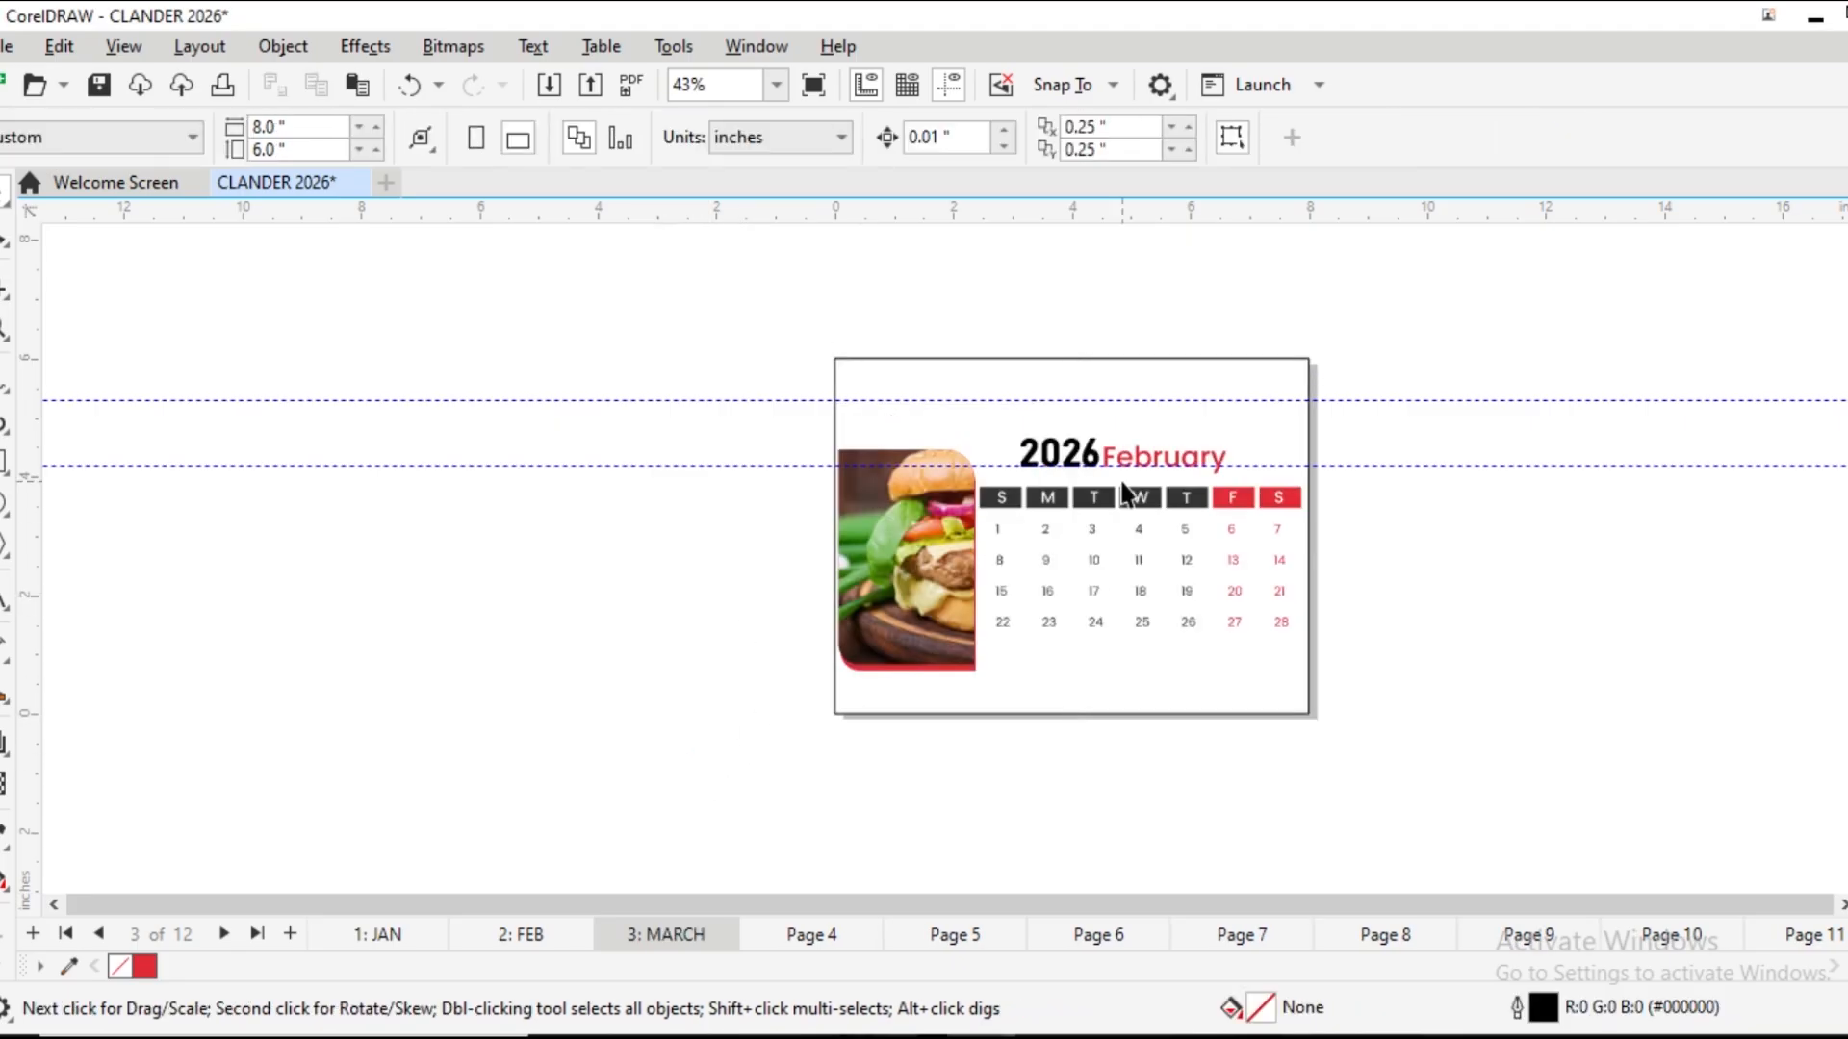
left_click(1246, 430)
left_click(1218, 542)
left_click(1124, 535)
left_click_drag(1124, 535, 1551, 572)
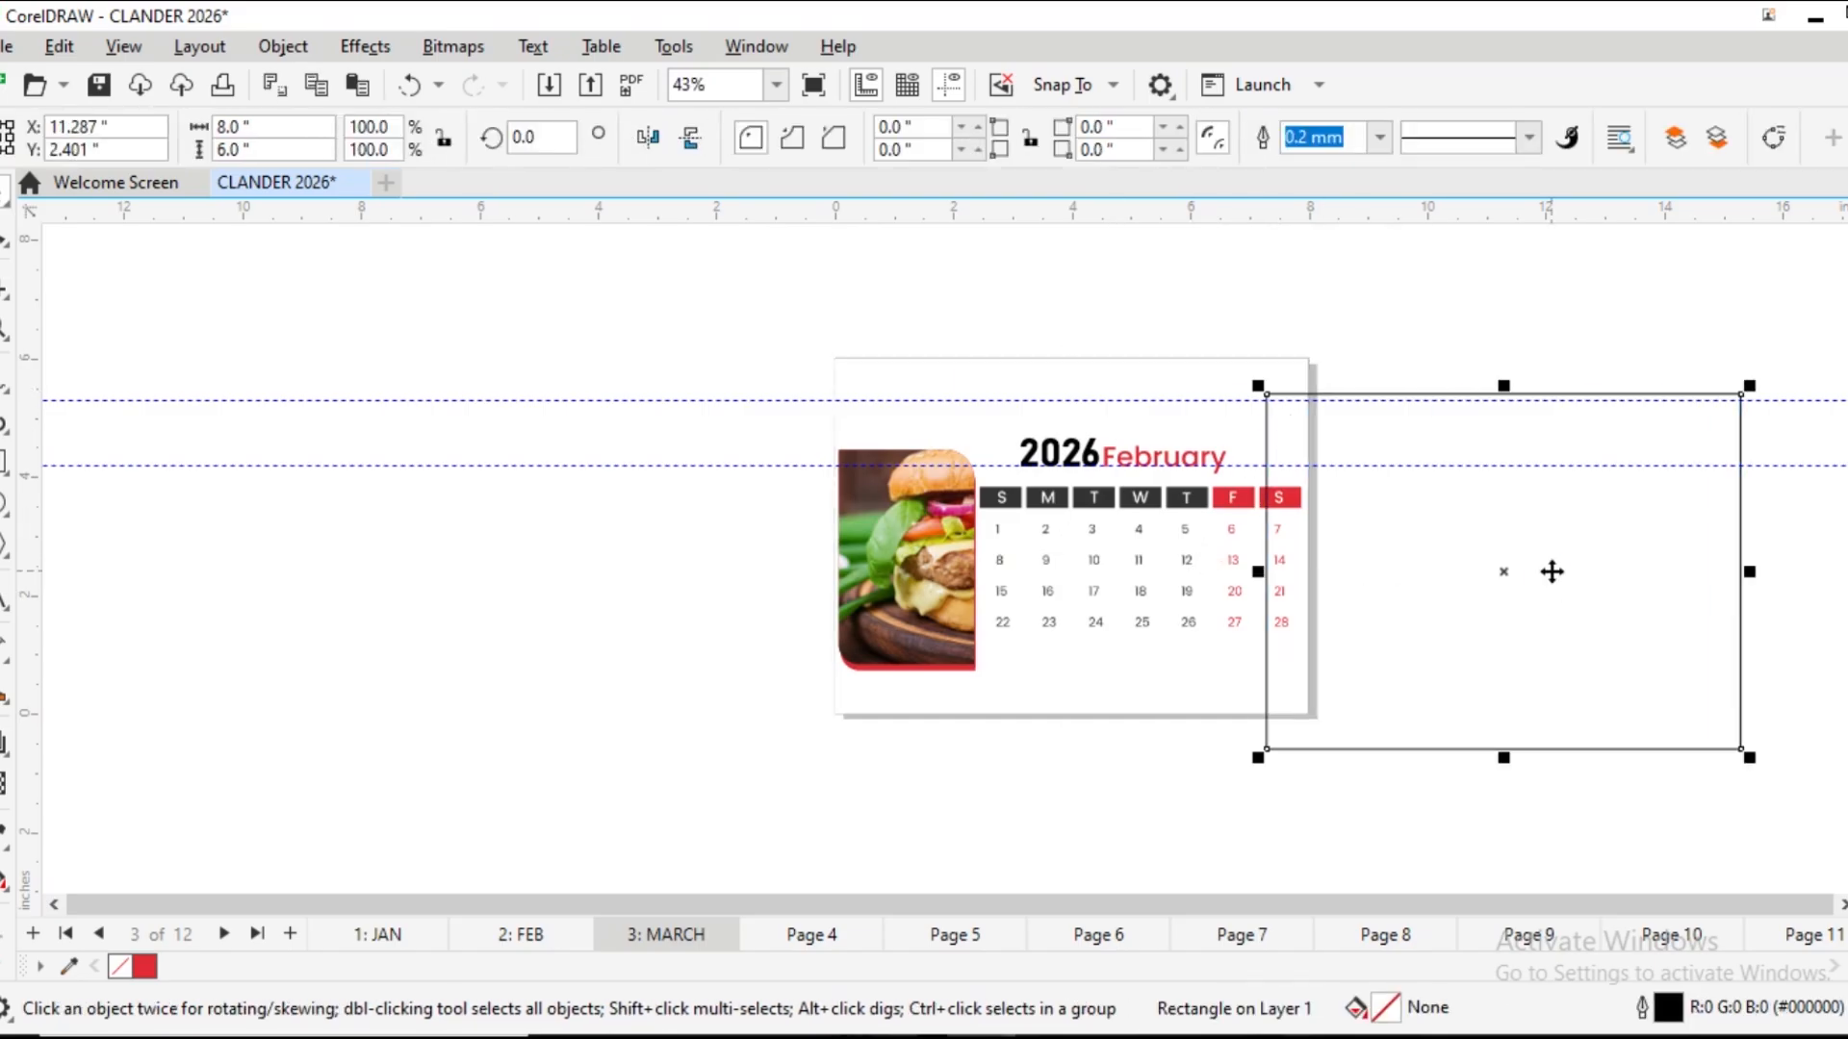
key("ctrl+z")
left_click(1115, 495)
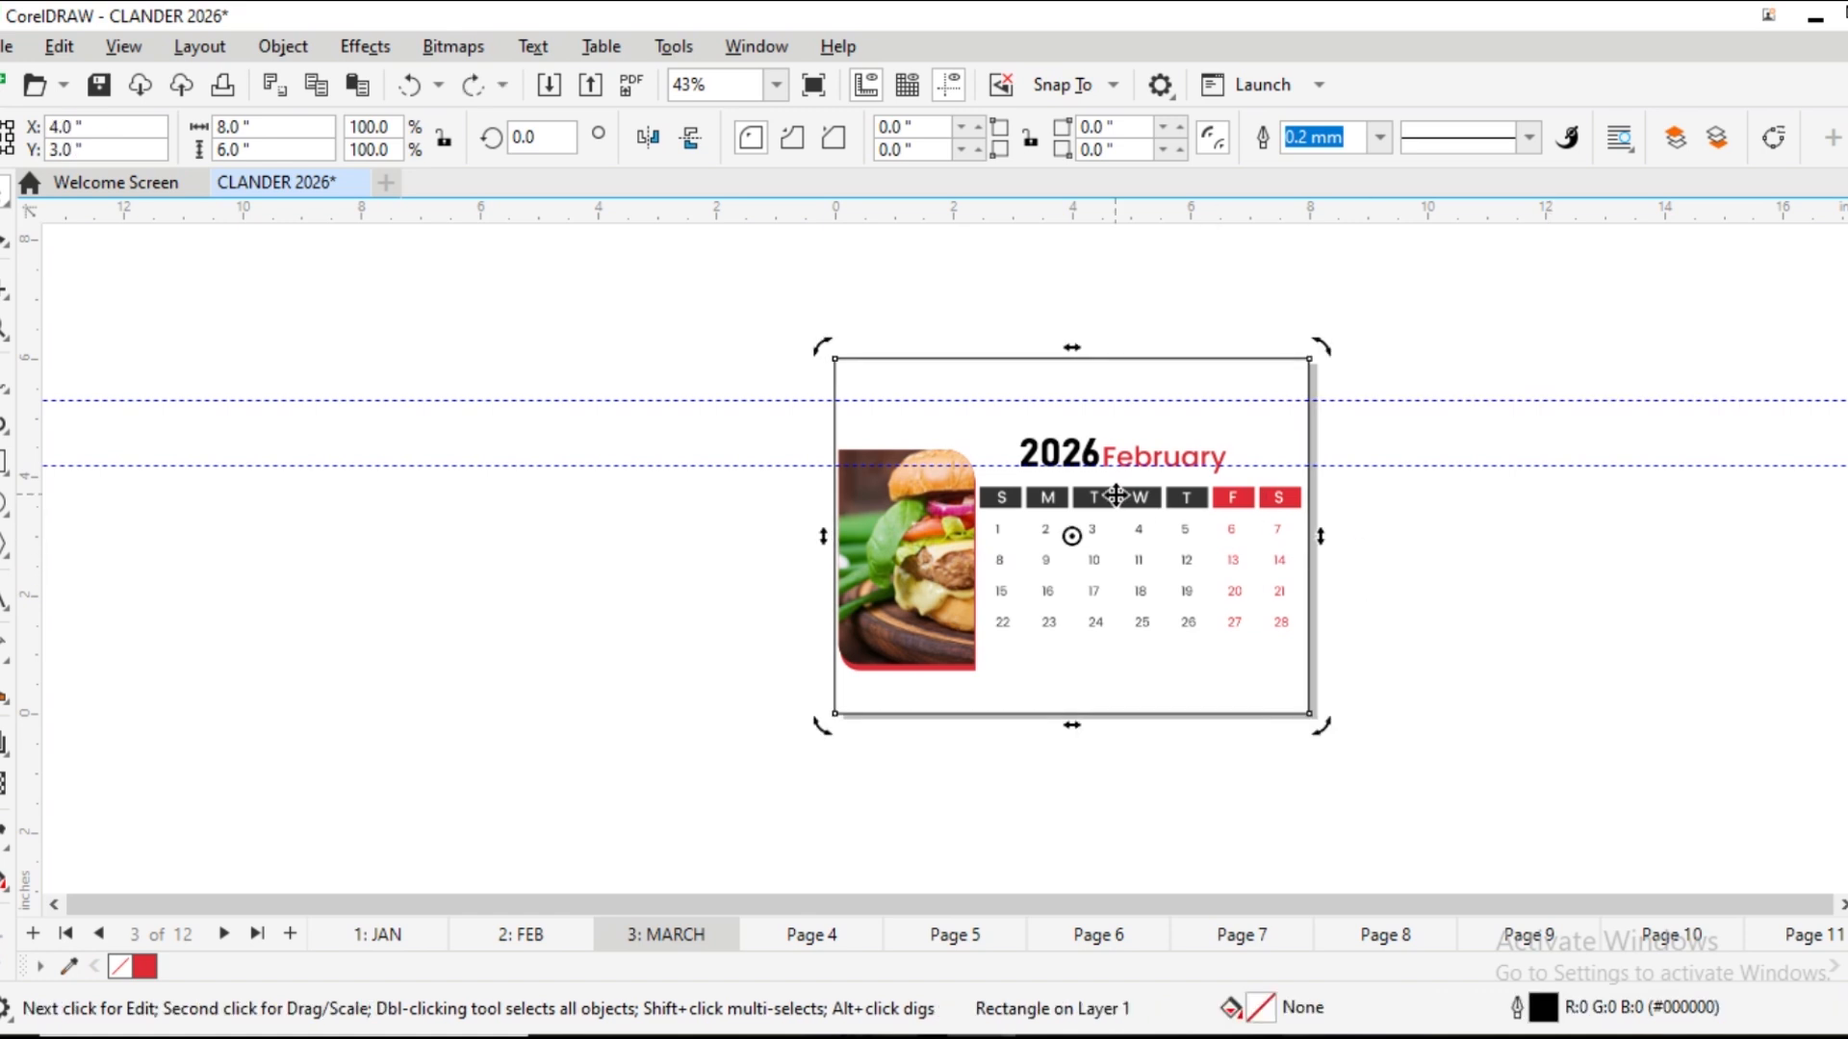
key("Escape")
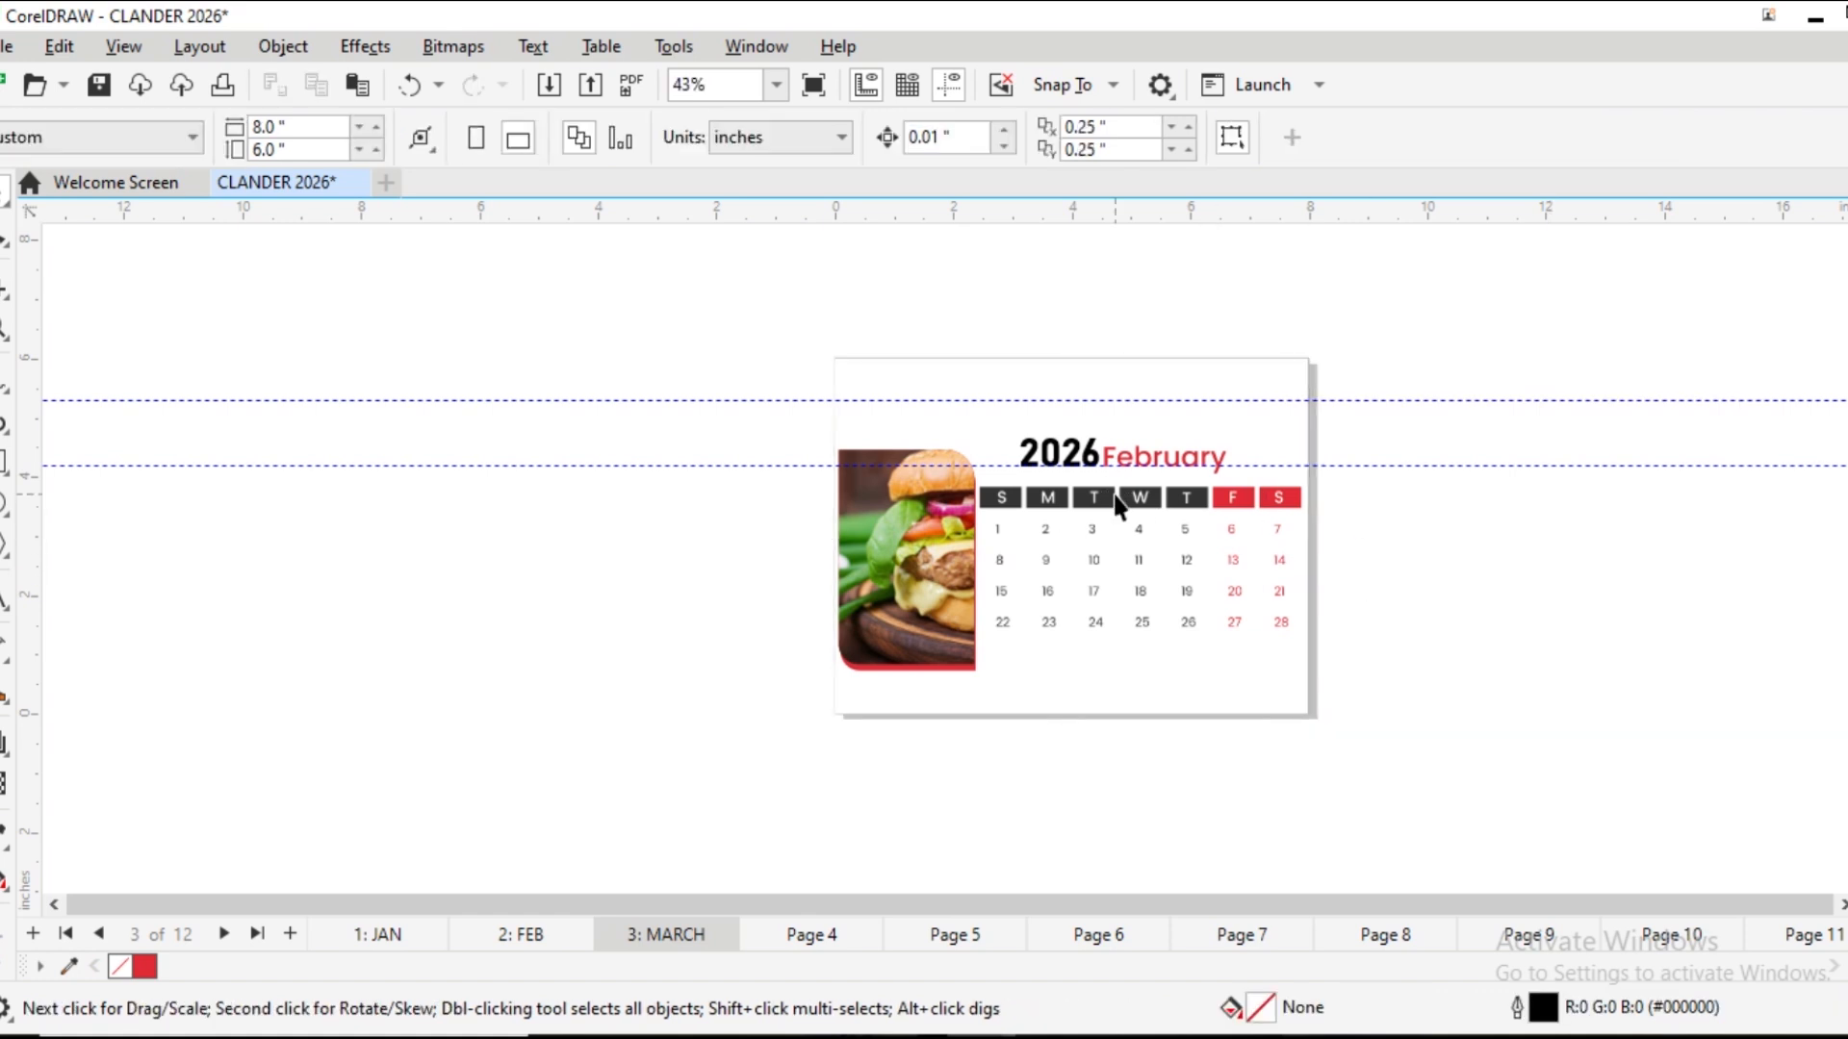
left_click(1117, 502)
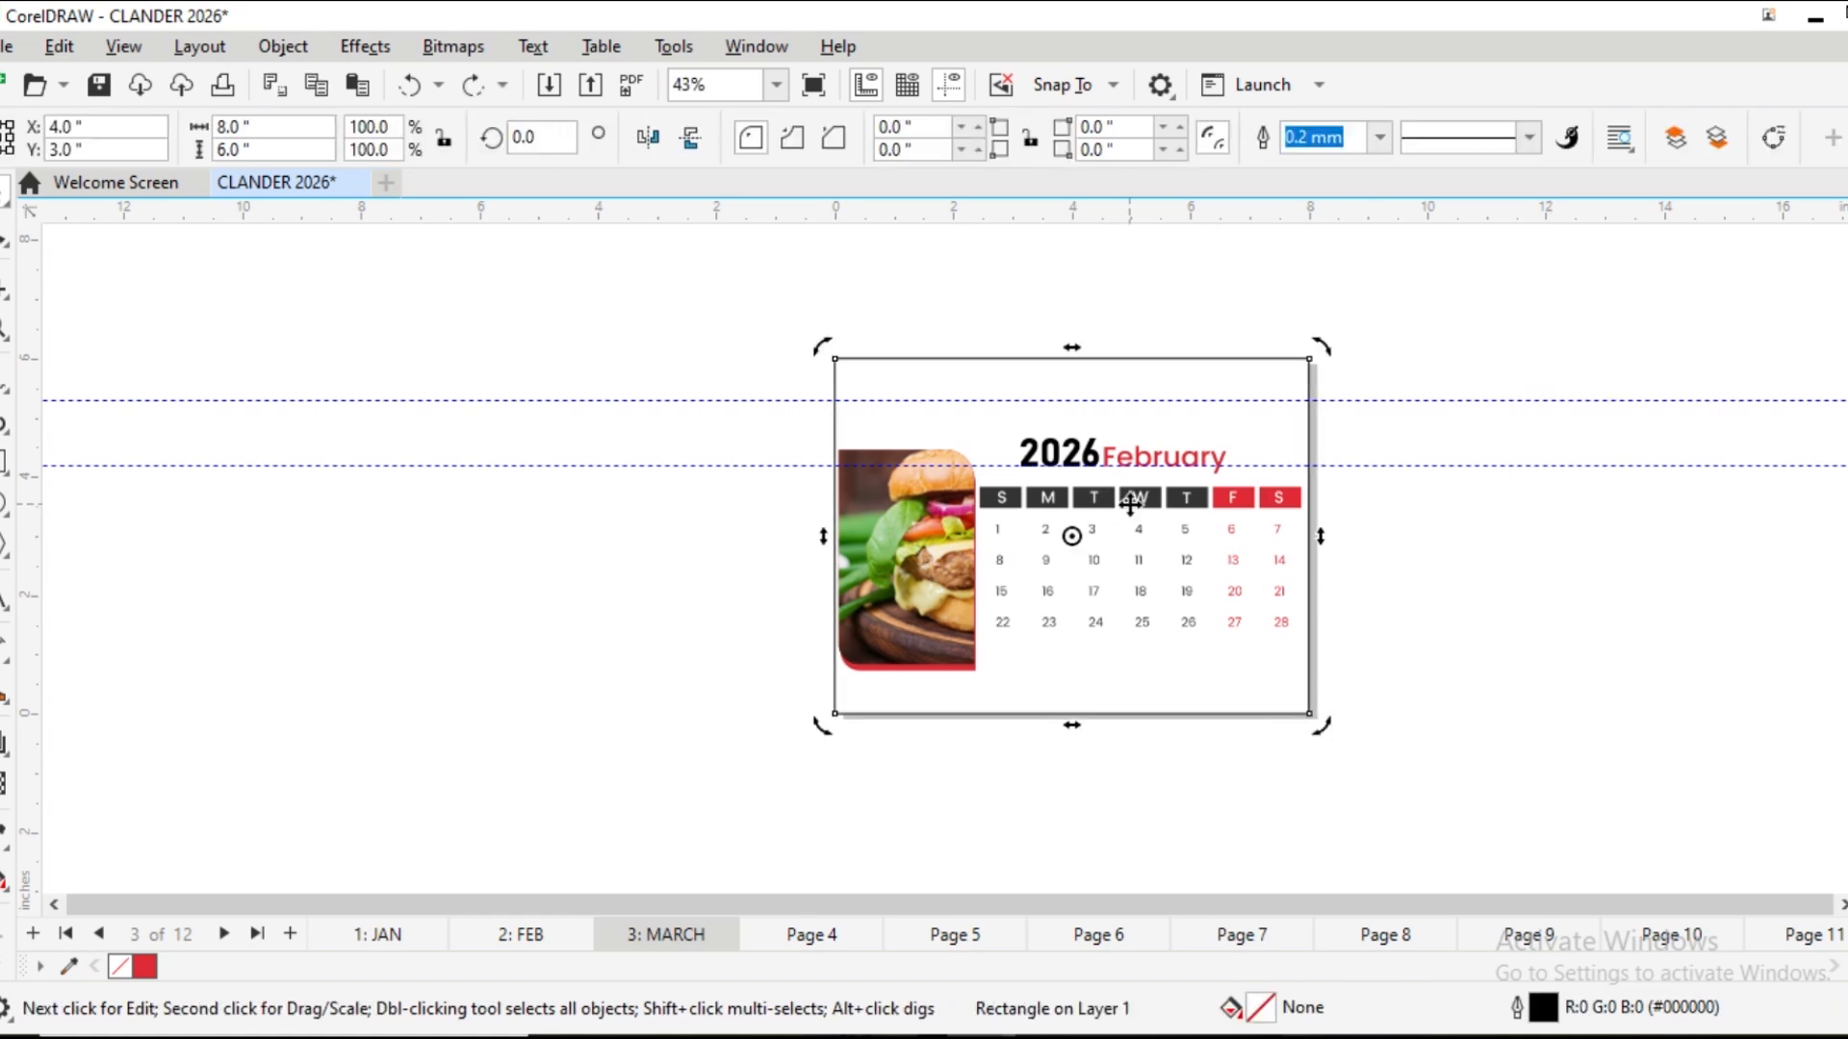
left_click(1117, 503)
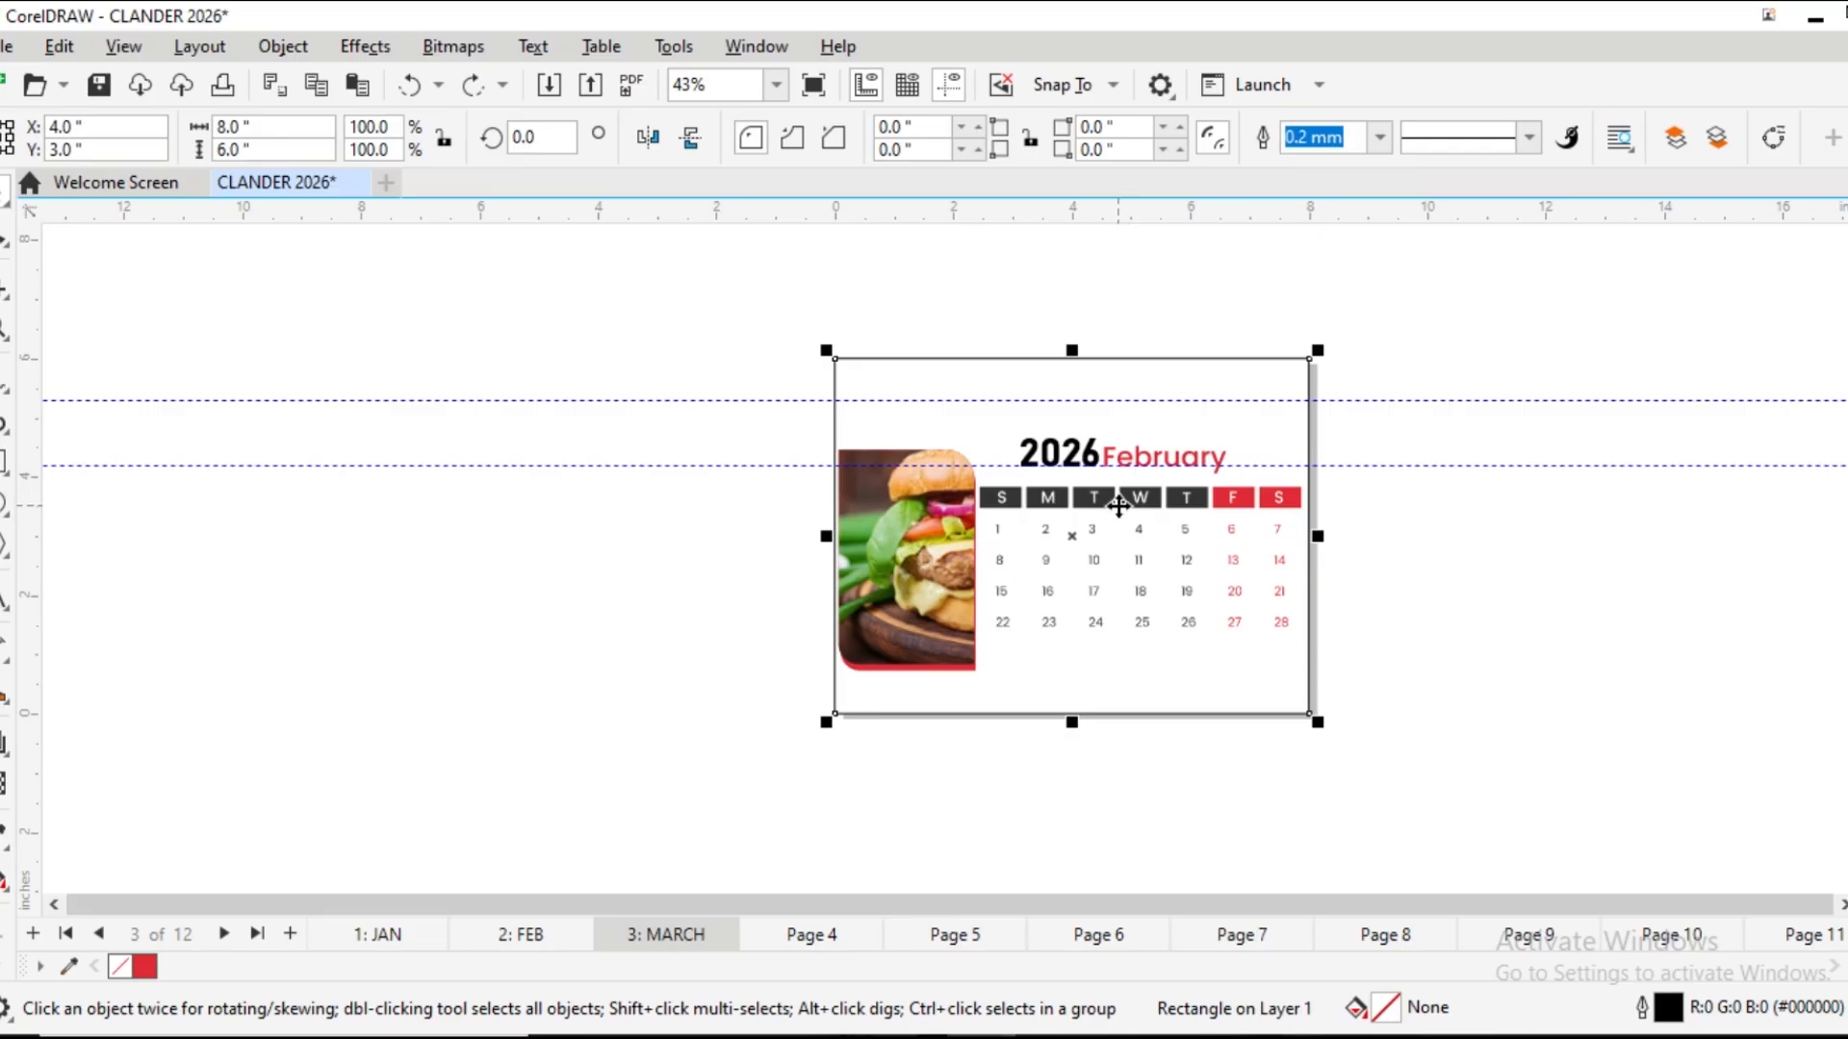
key("Escape")
left_click(1117, 503)
key("ctrl+z")
left_click(1049, 515)
left_click_drag(1049, 514, 585, 609)
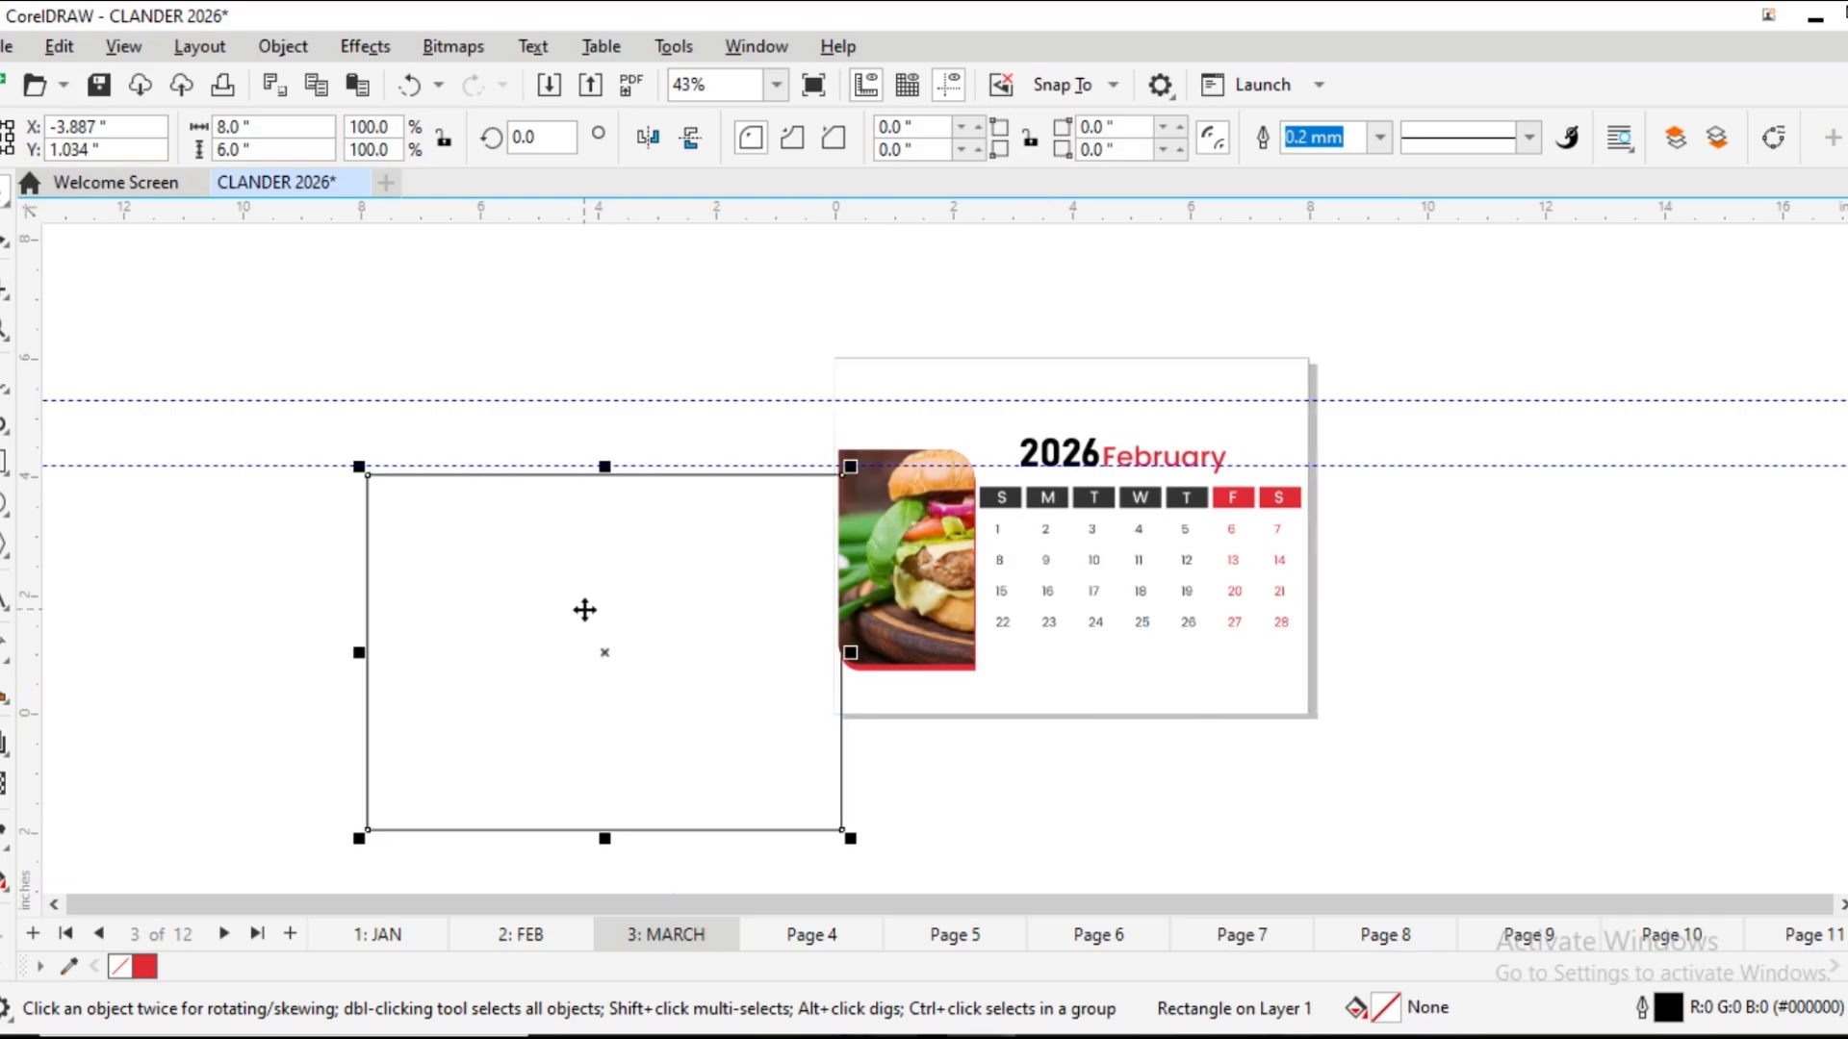
key("ctrl+z")
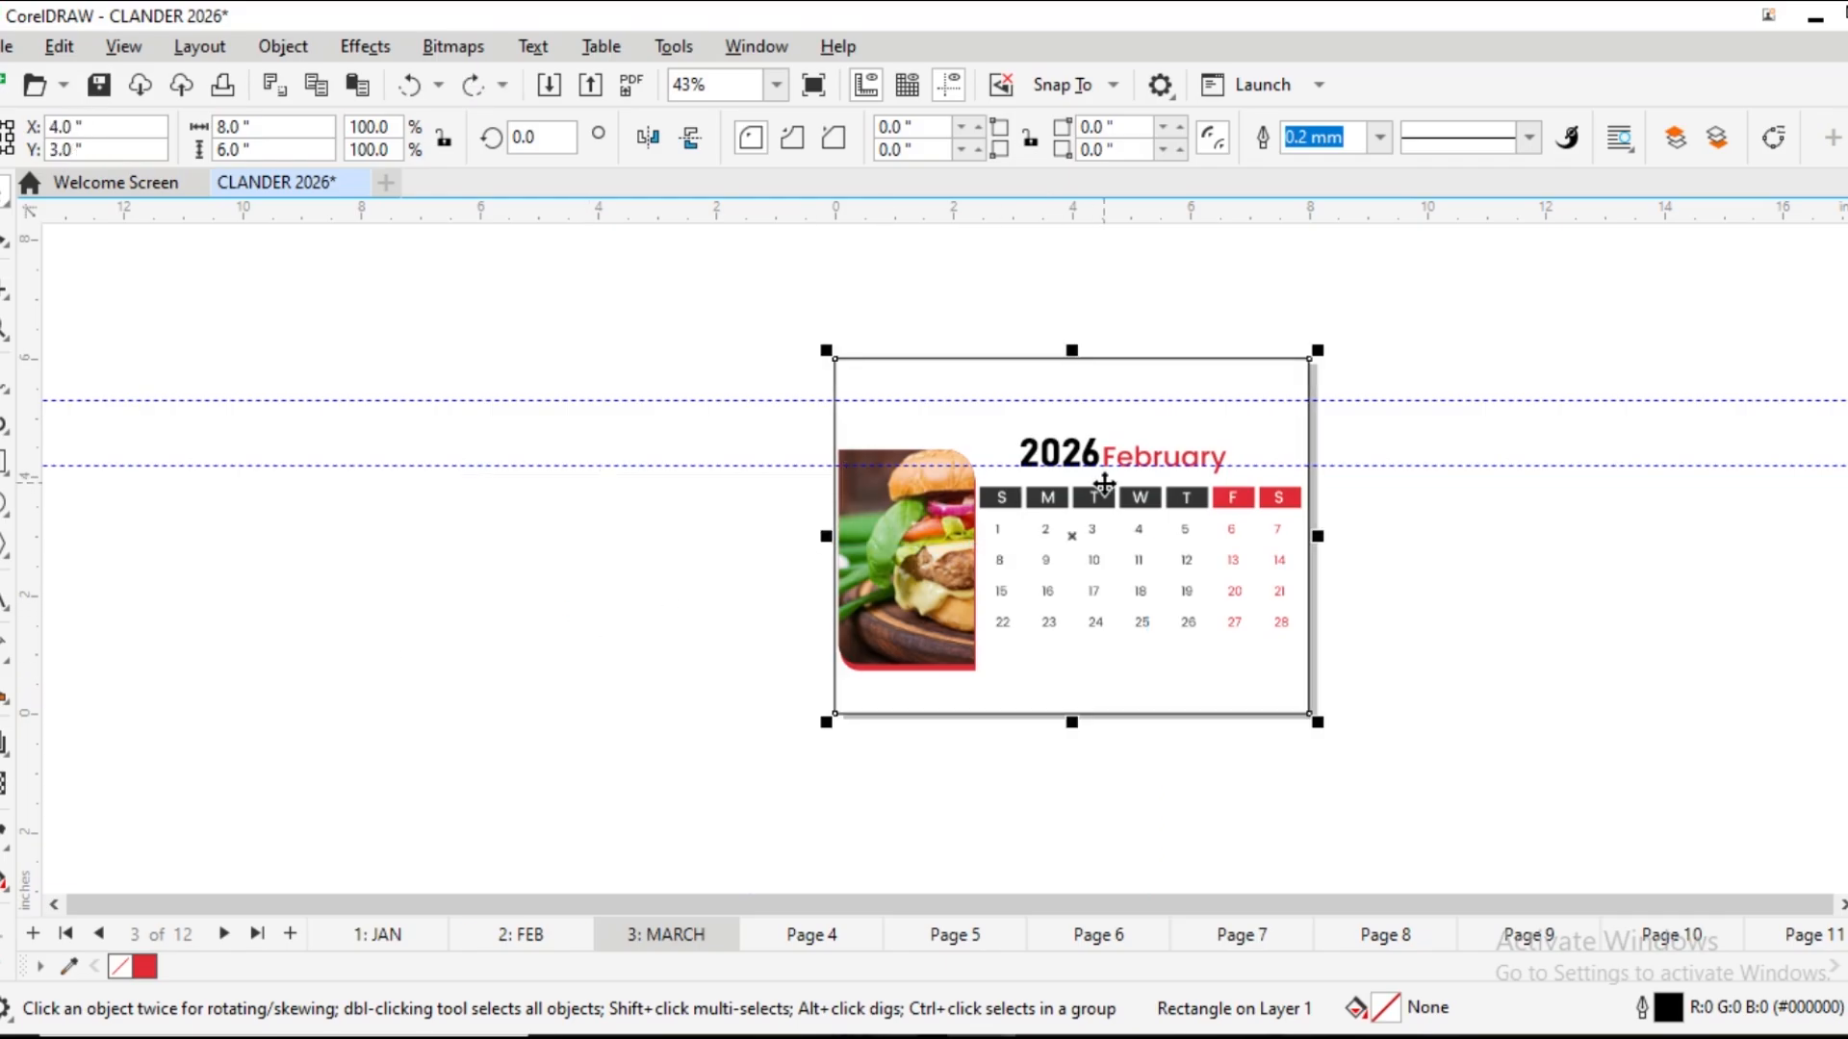
Delete the February calendar image and old border rectangle from the MARCH page, and add a new 8 by 6 inch page frame
left_click(1438, 482)
left_click(1263, 358)
left_click(1175, 548)
key("Delete")
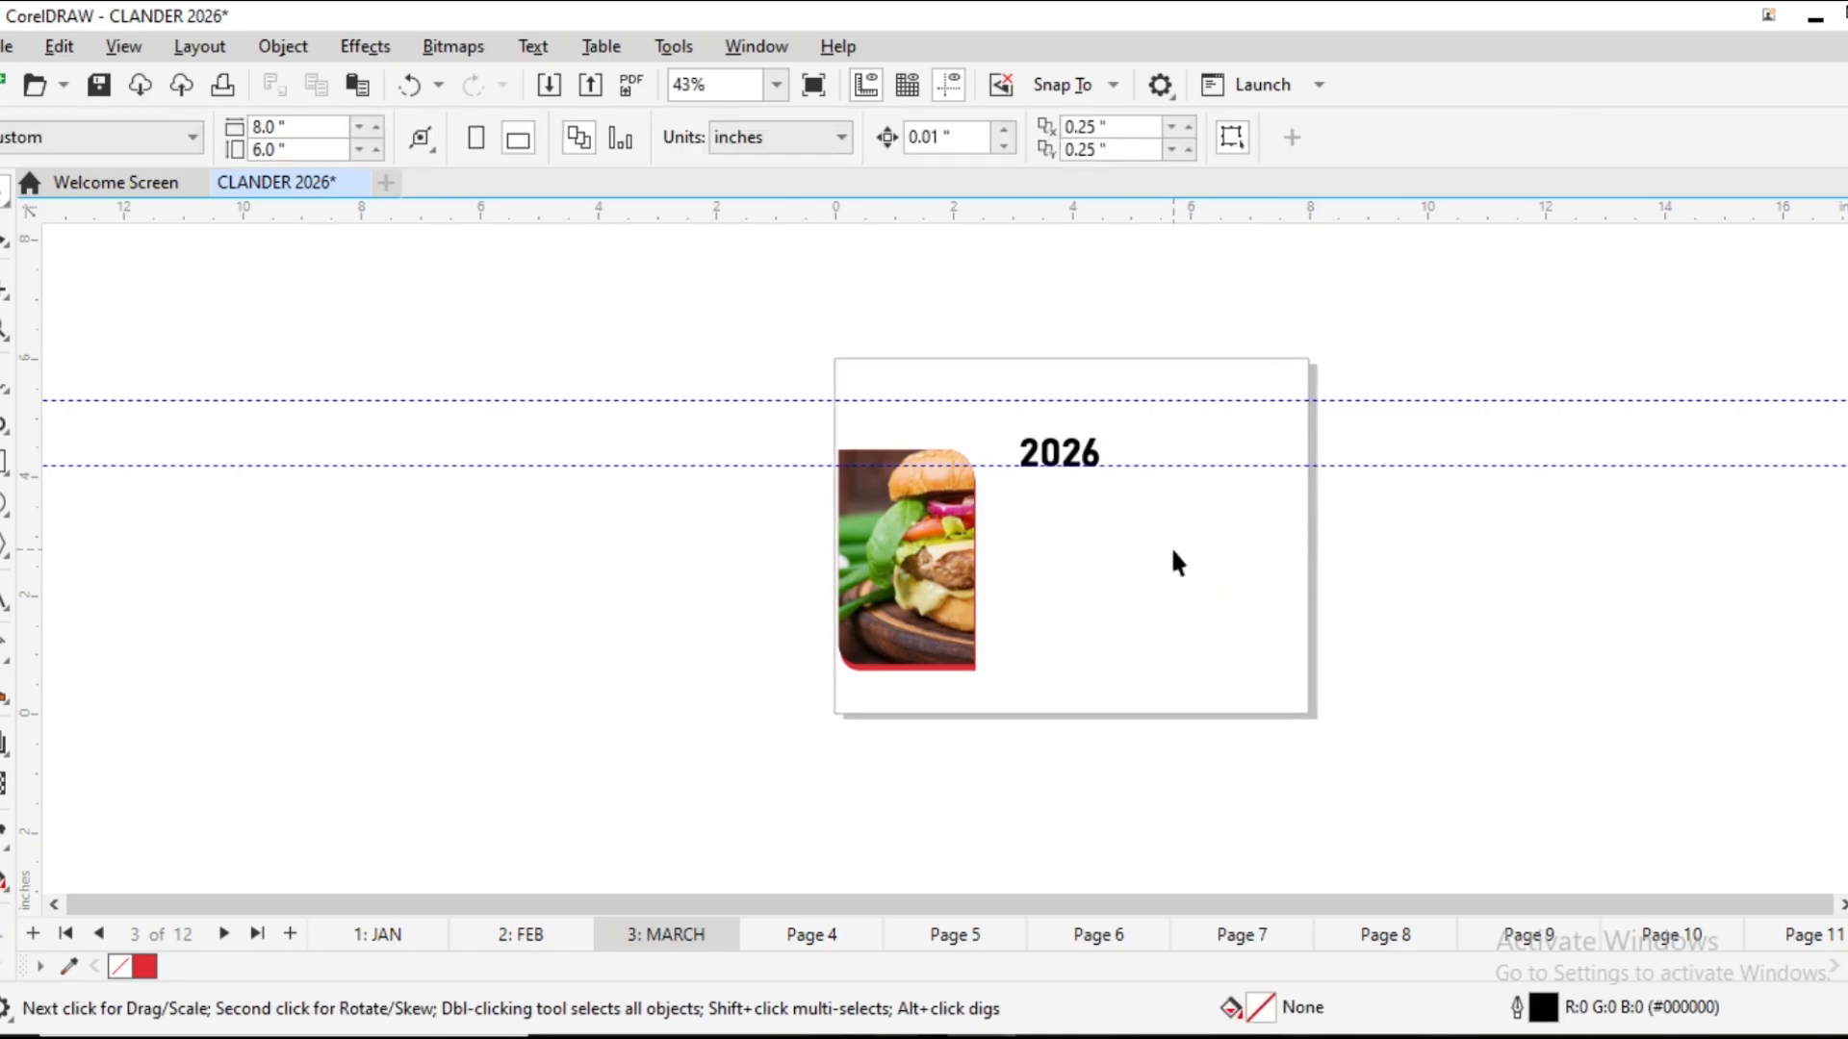
left_click(4, 467)
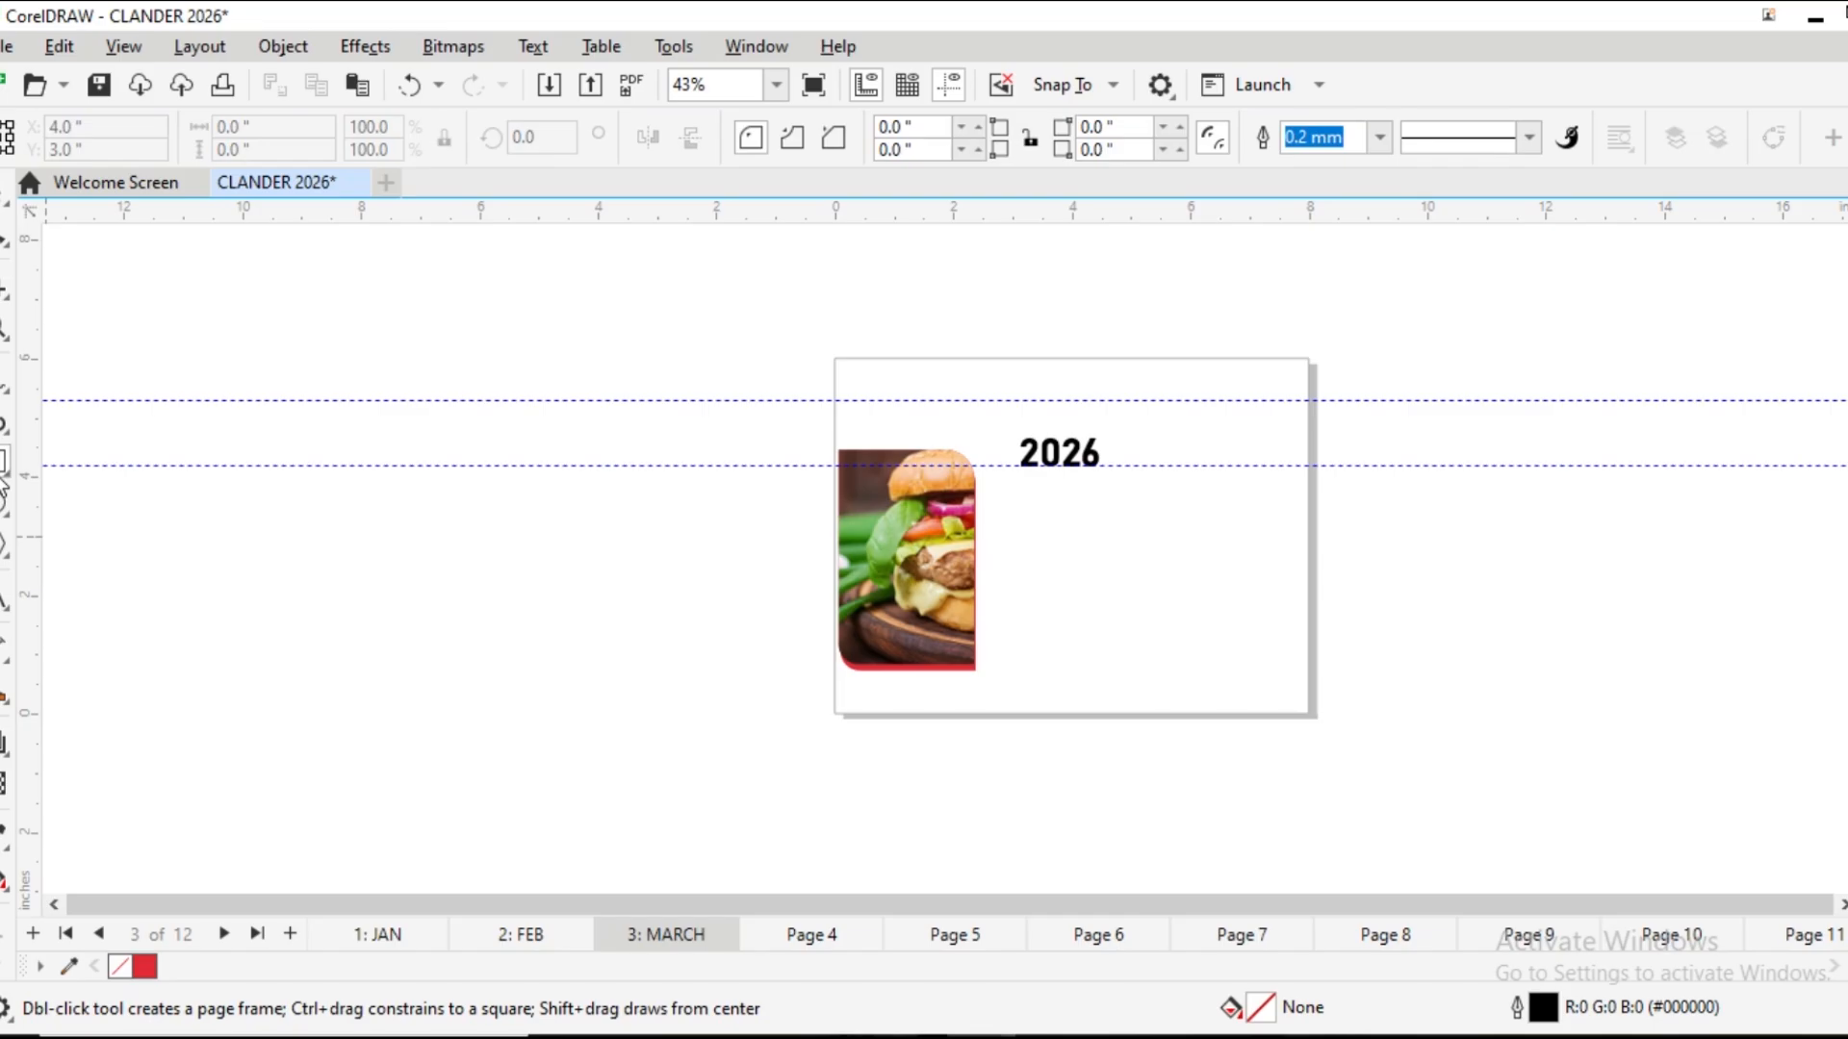
double_click(4, 464)
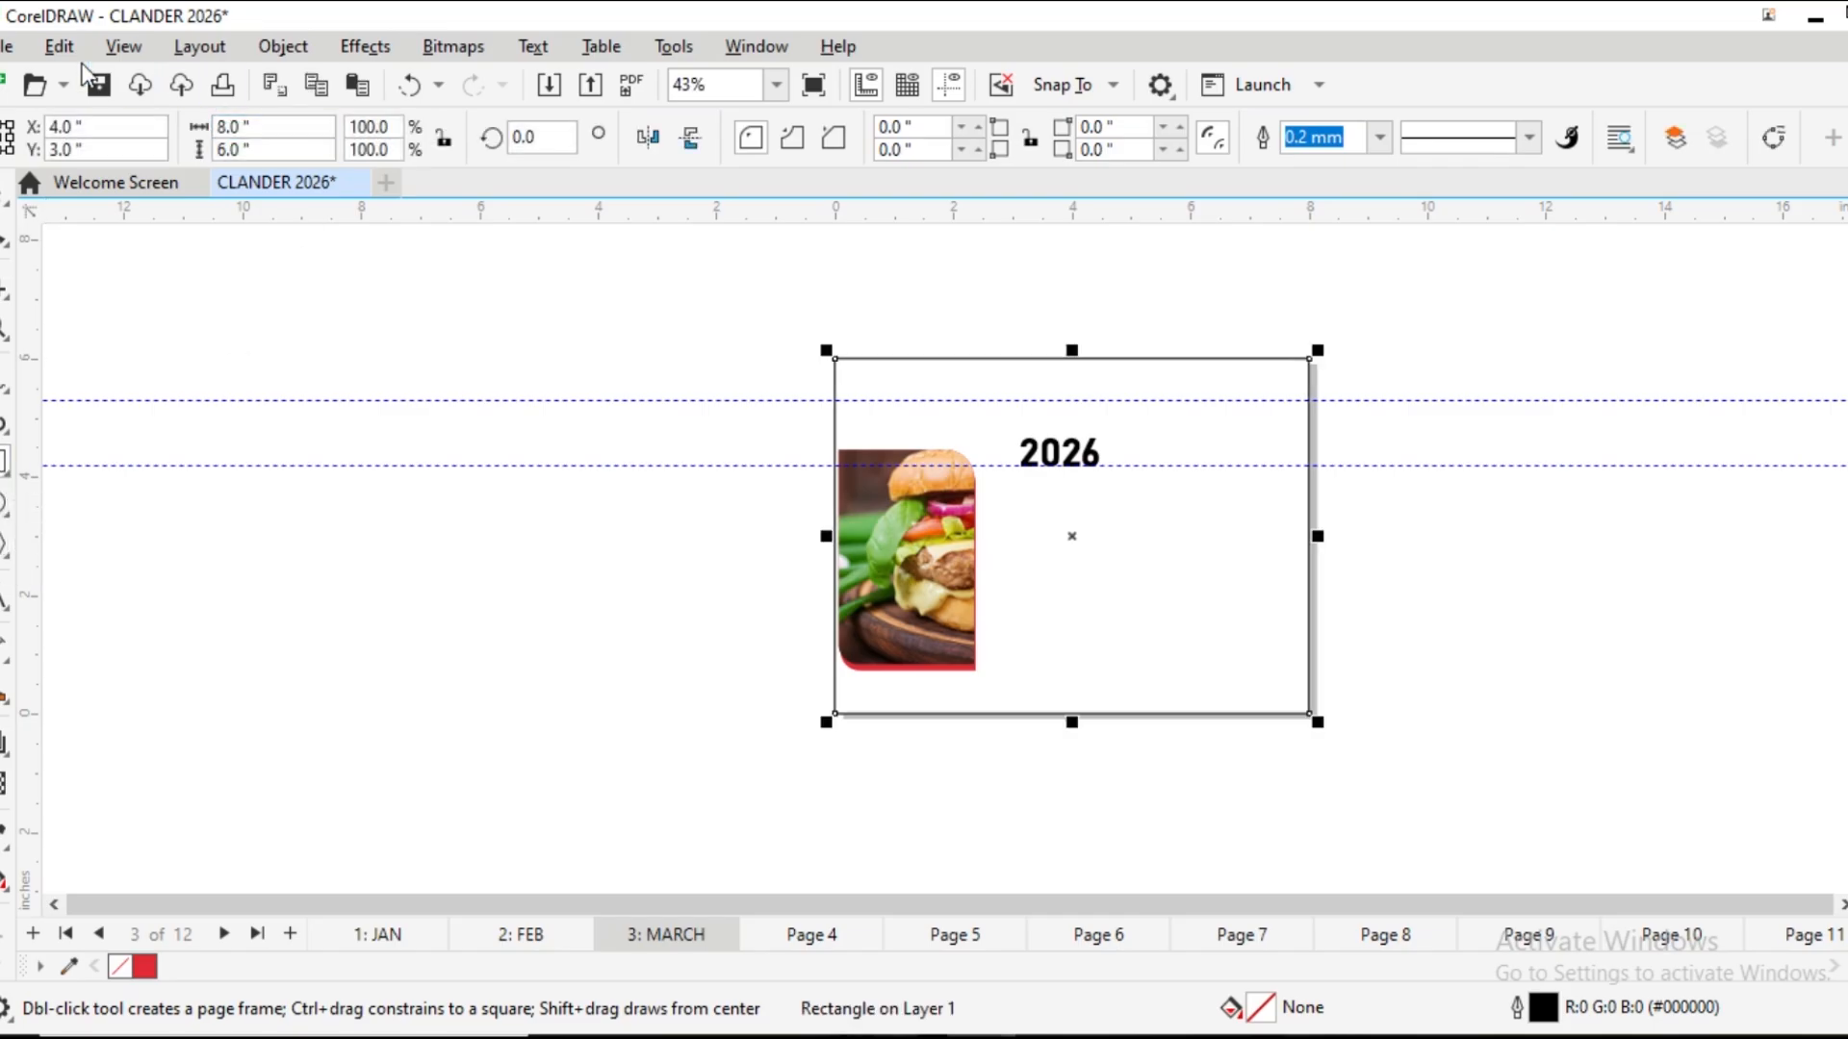
Try to import 03-march.jpg from the months folder as a small image beside the MARCH page, and delete that copy
left_click(9, 46)
left_click(61, 528)
left_click(679, 711)
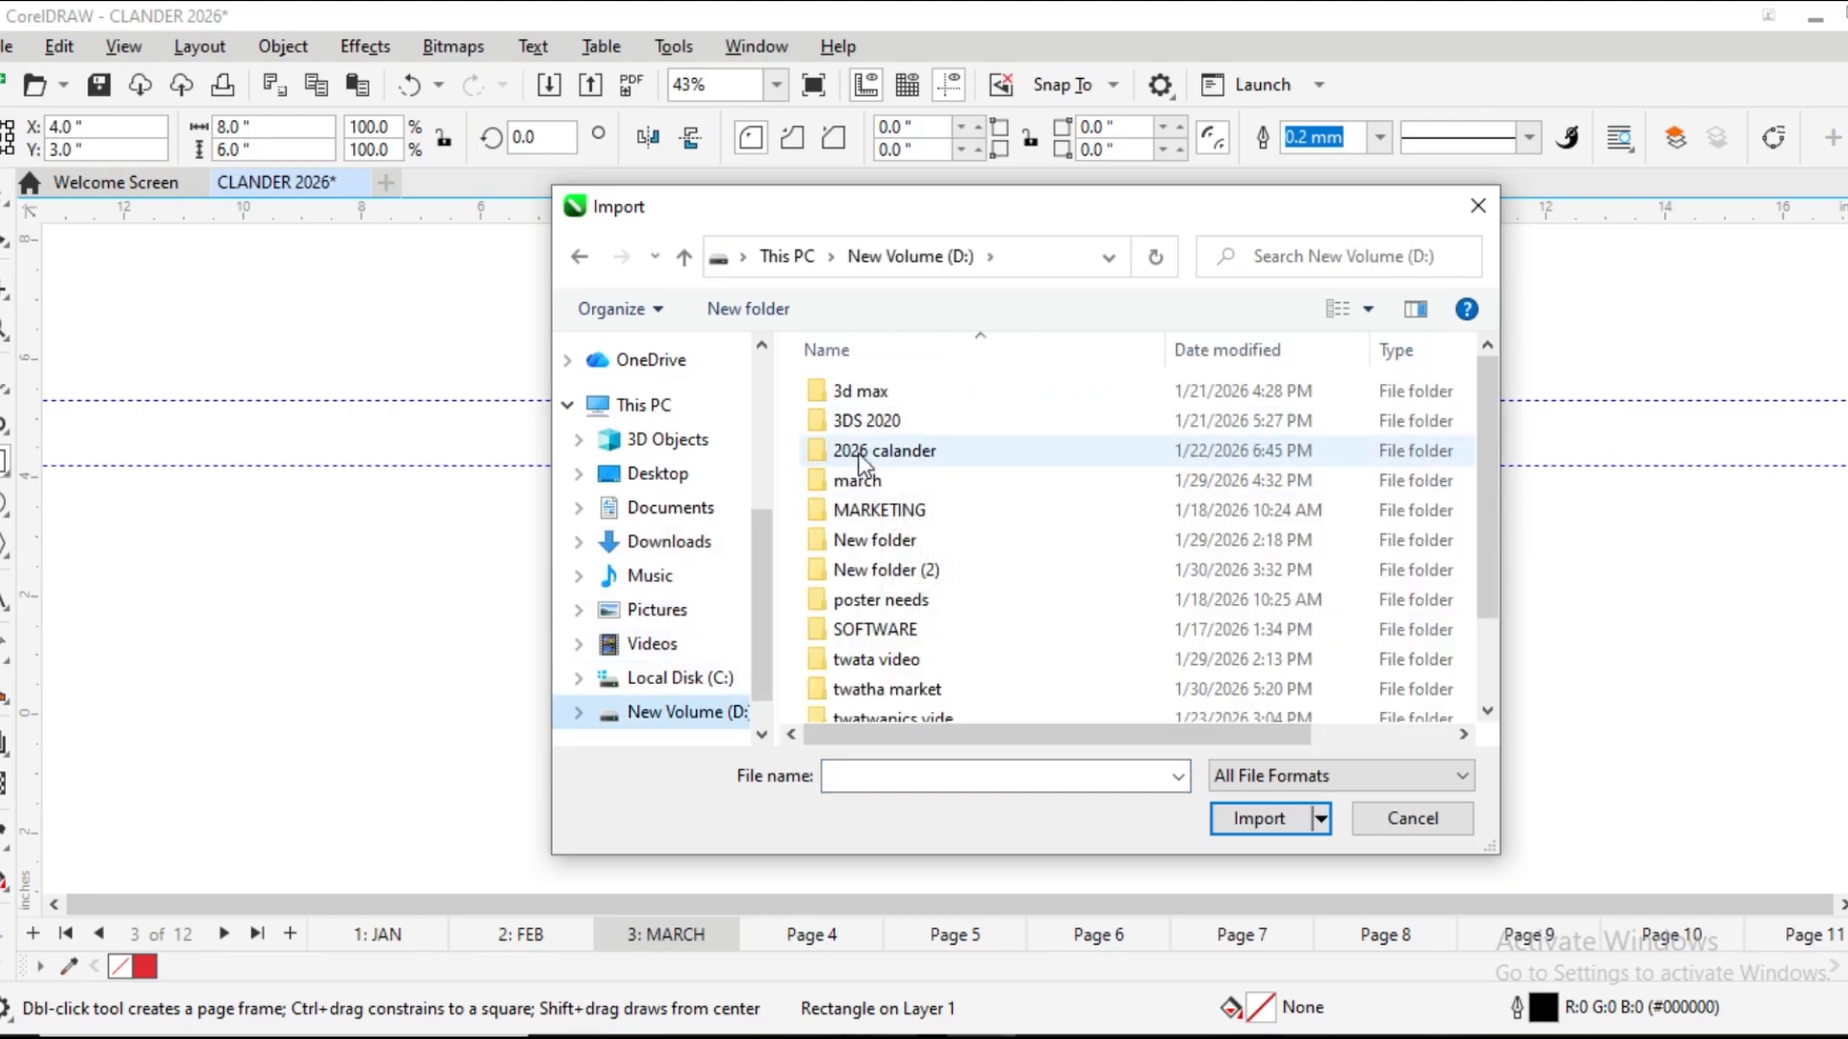
double_click(859, 452)
double_click(857, 390)
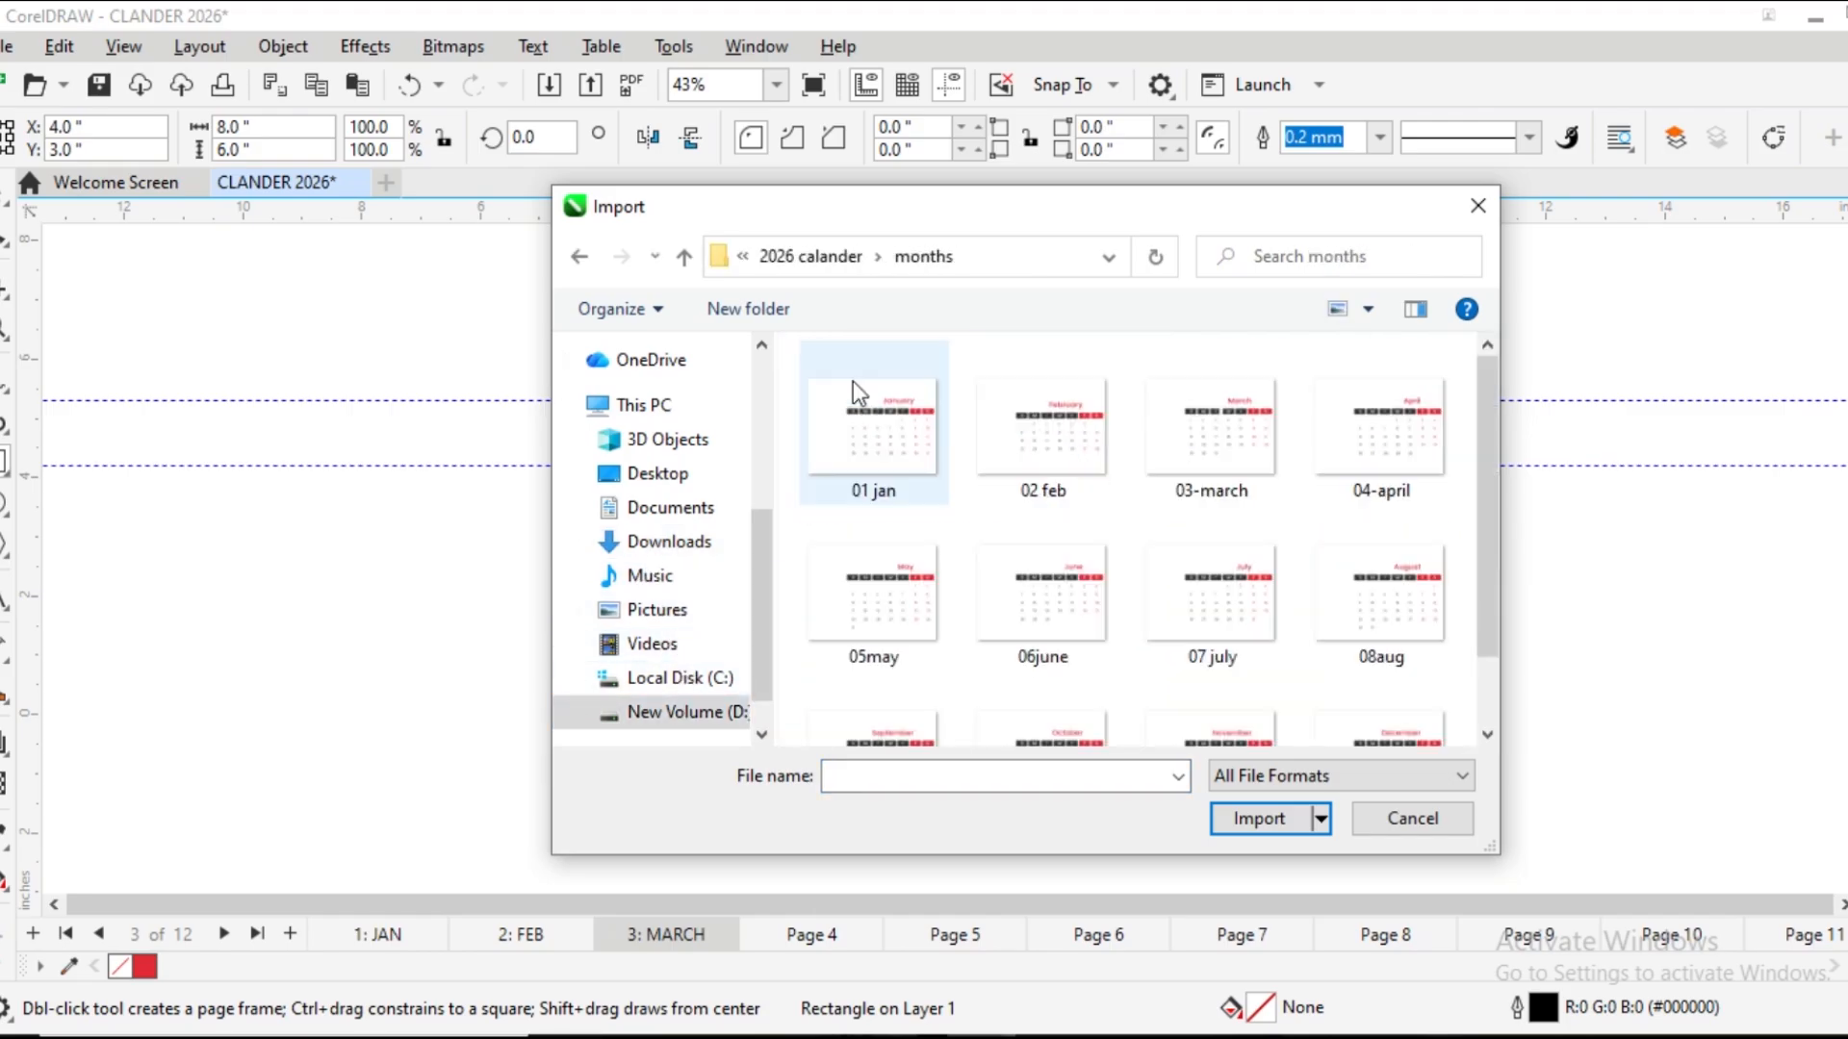
double_click(1233, 466)
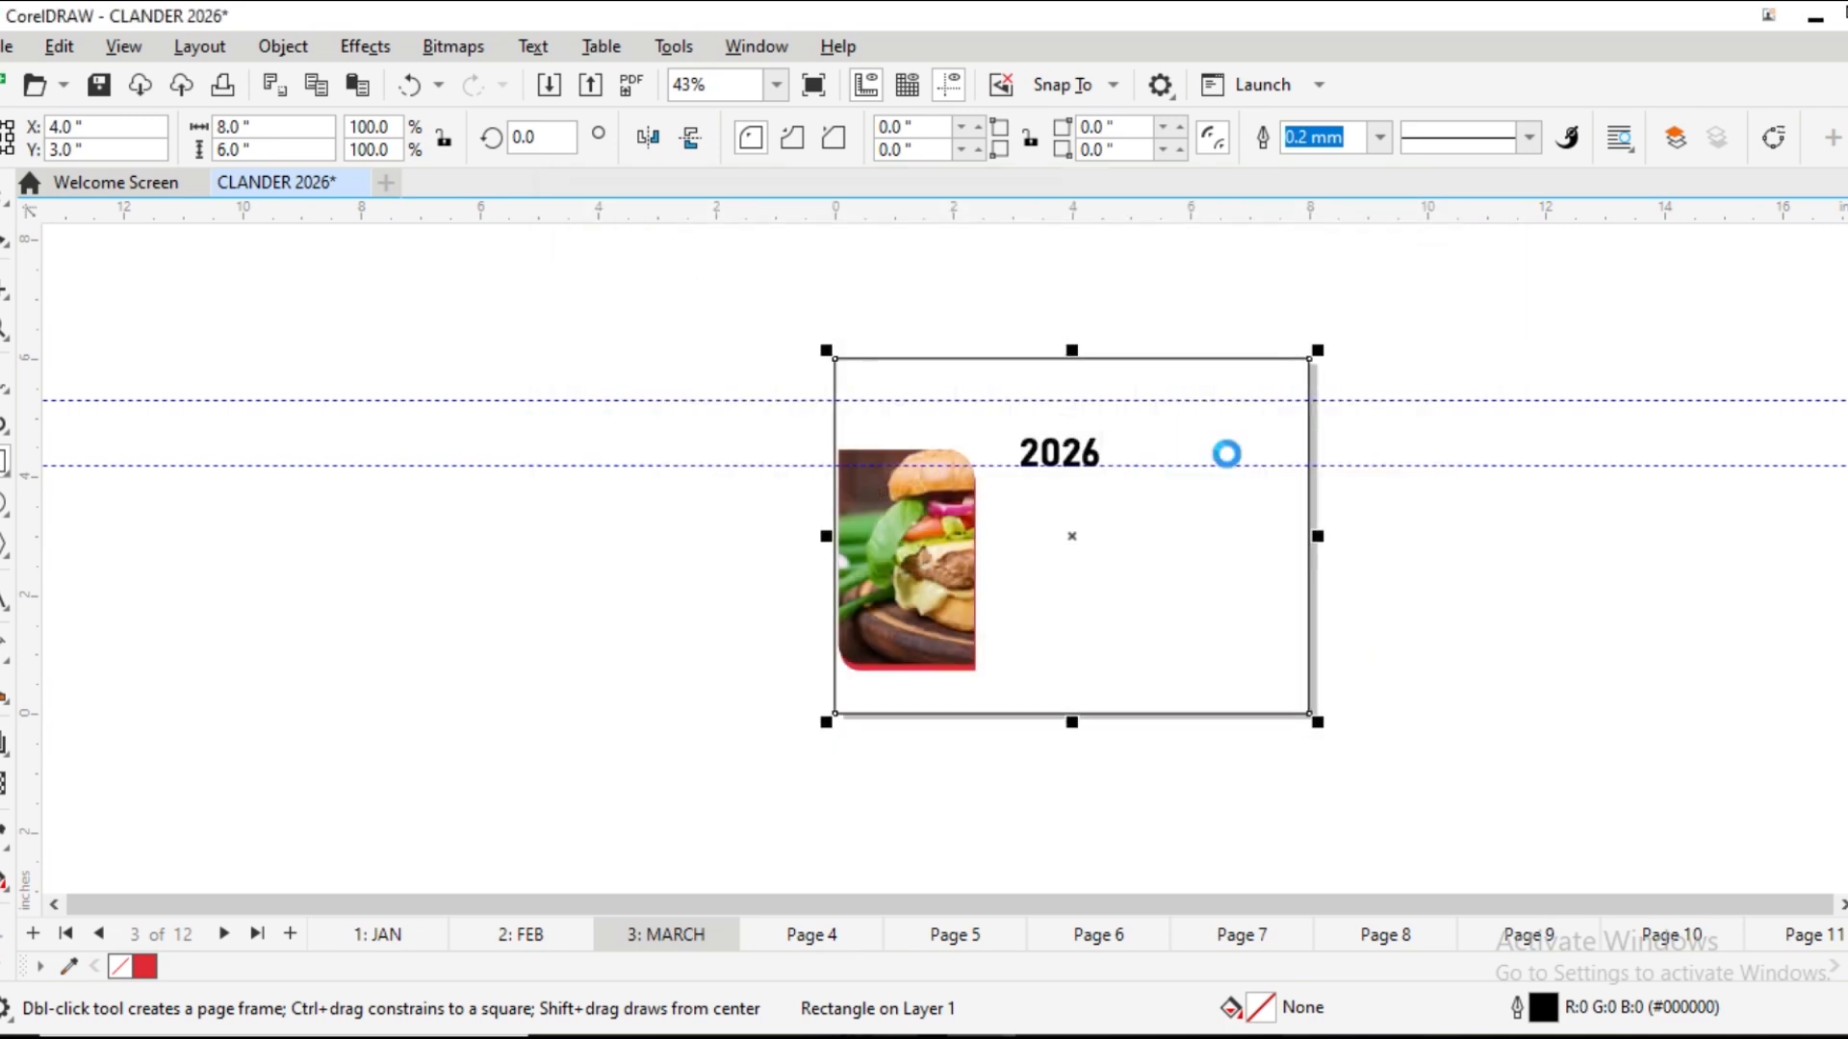
left_click_drag(273, 330, 330, 417)
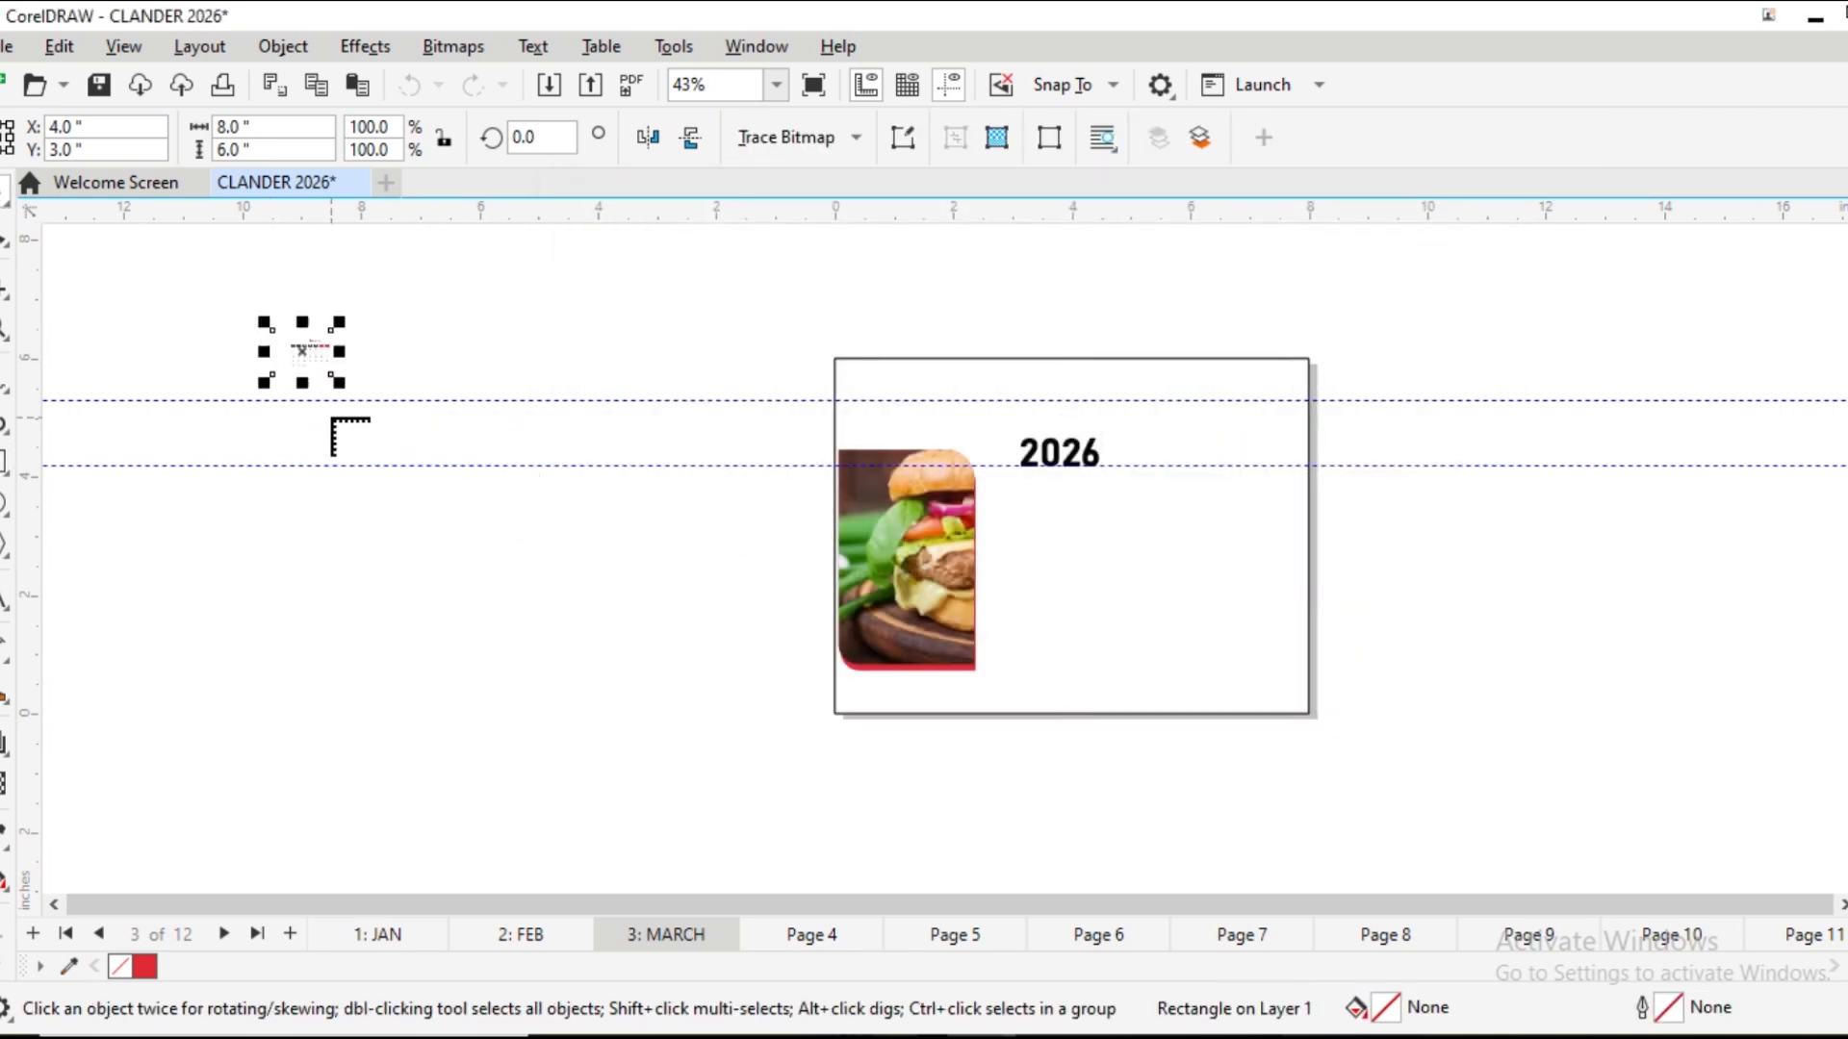
key("Delete")
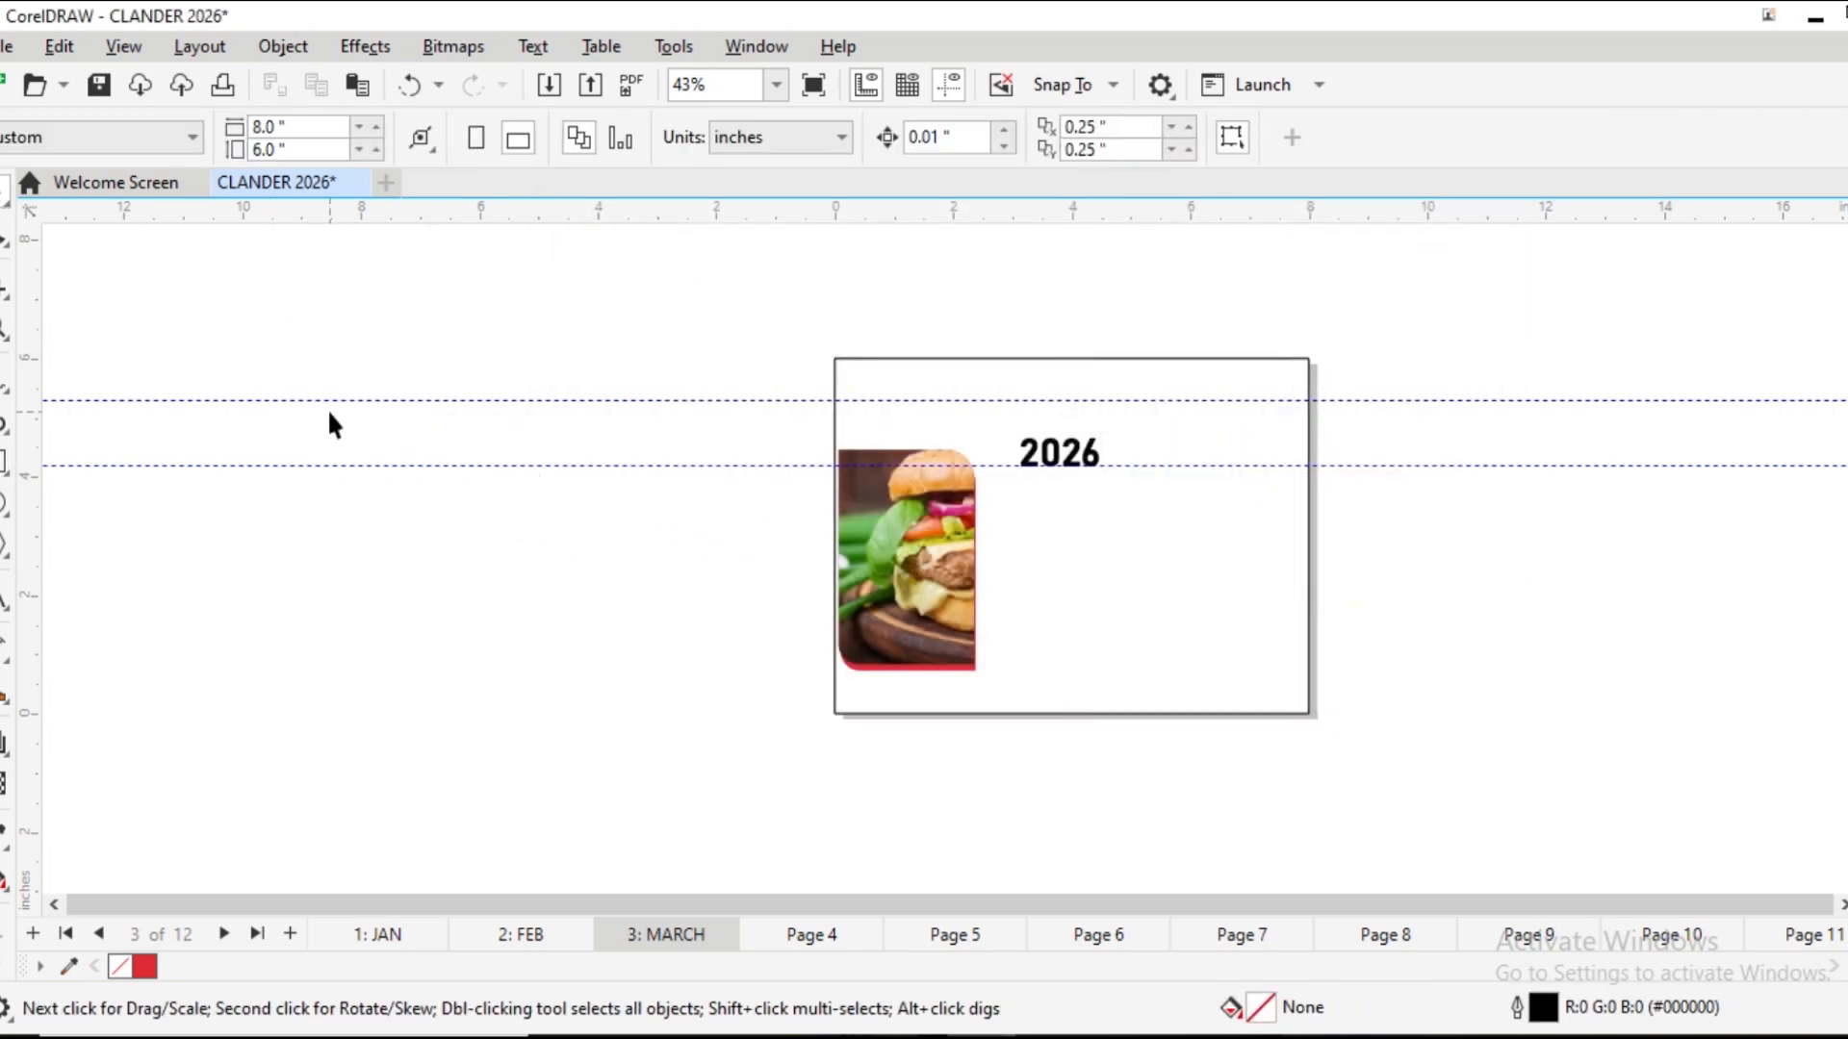
Import 03-march.jpg at its original 8 by 6 inch size and place it beside the MARCH page
key("ctrl+i")
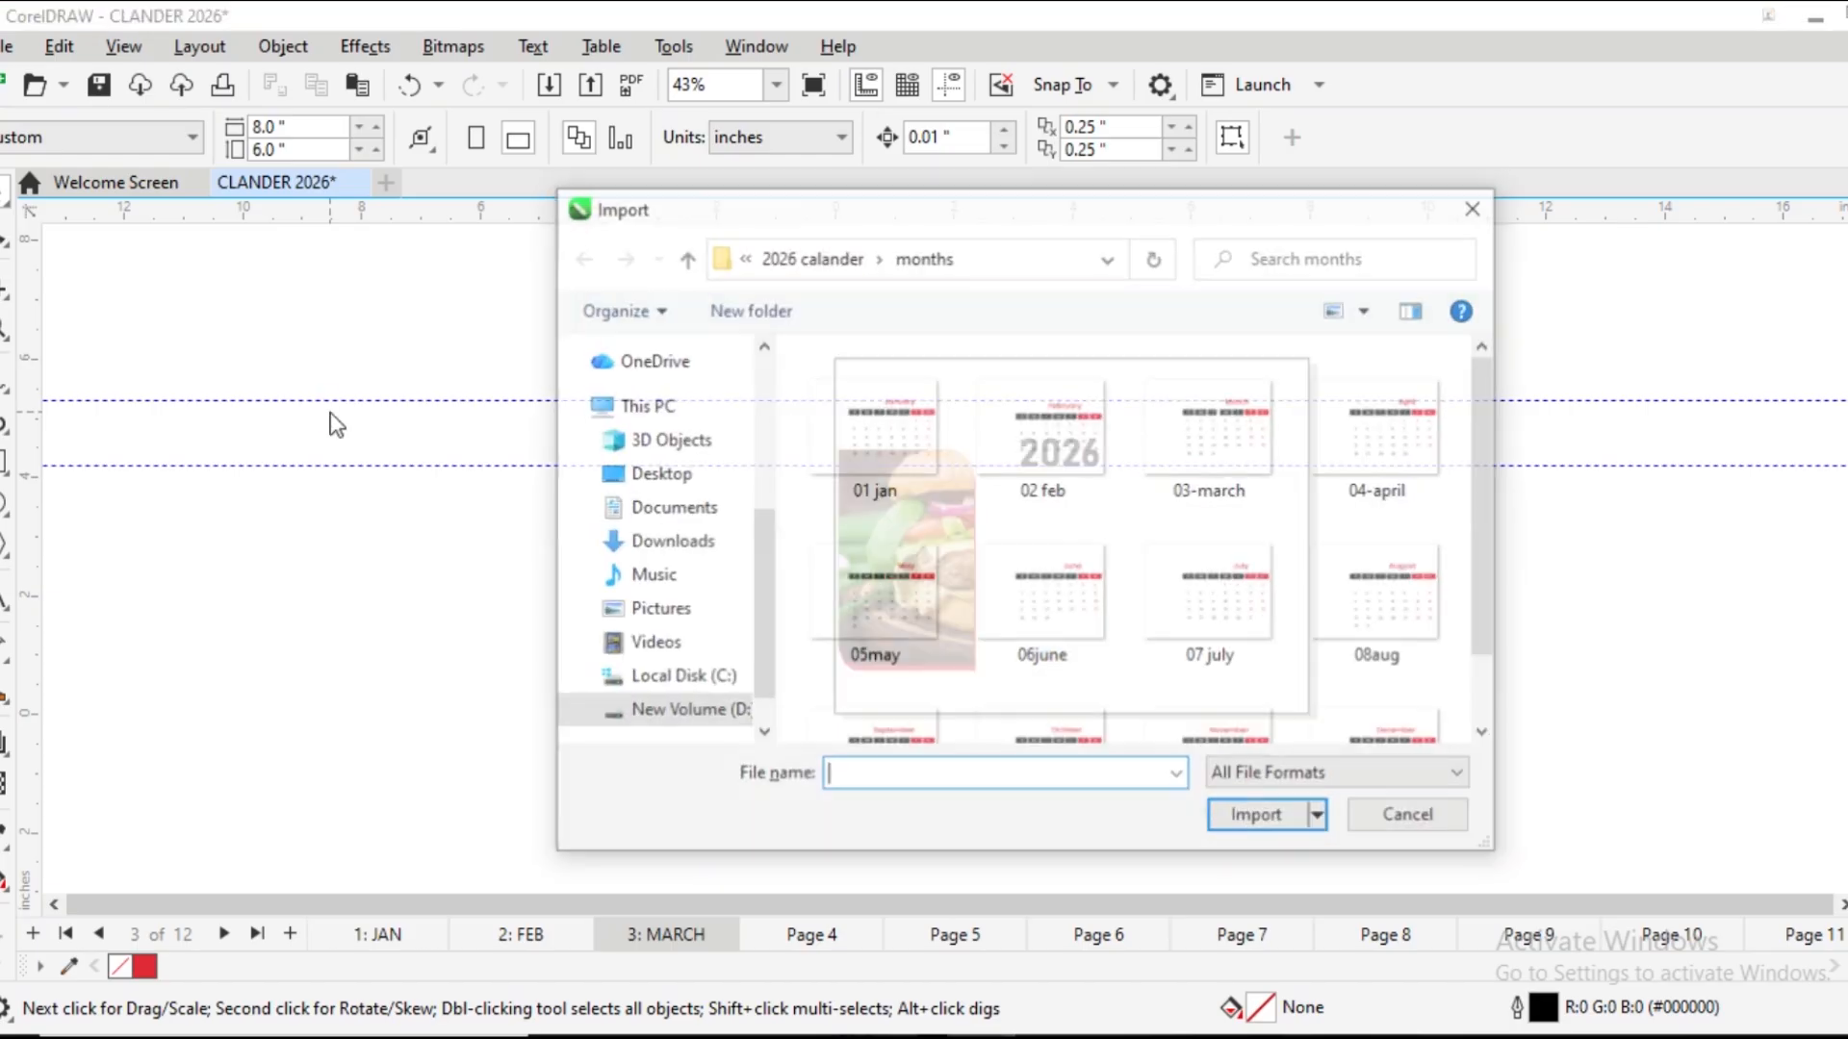
left_click(1217, 428)
double_click(1217, 428)
left_click(327, 439)
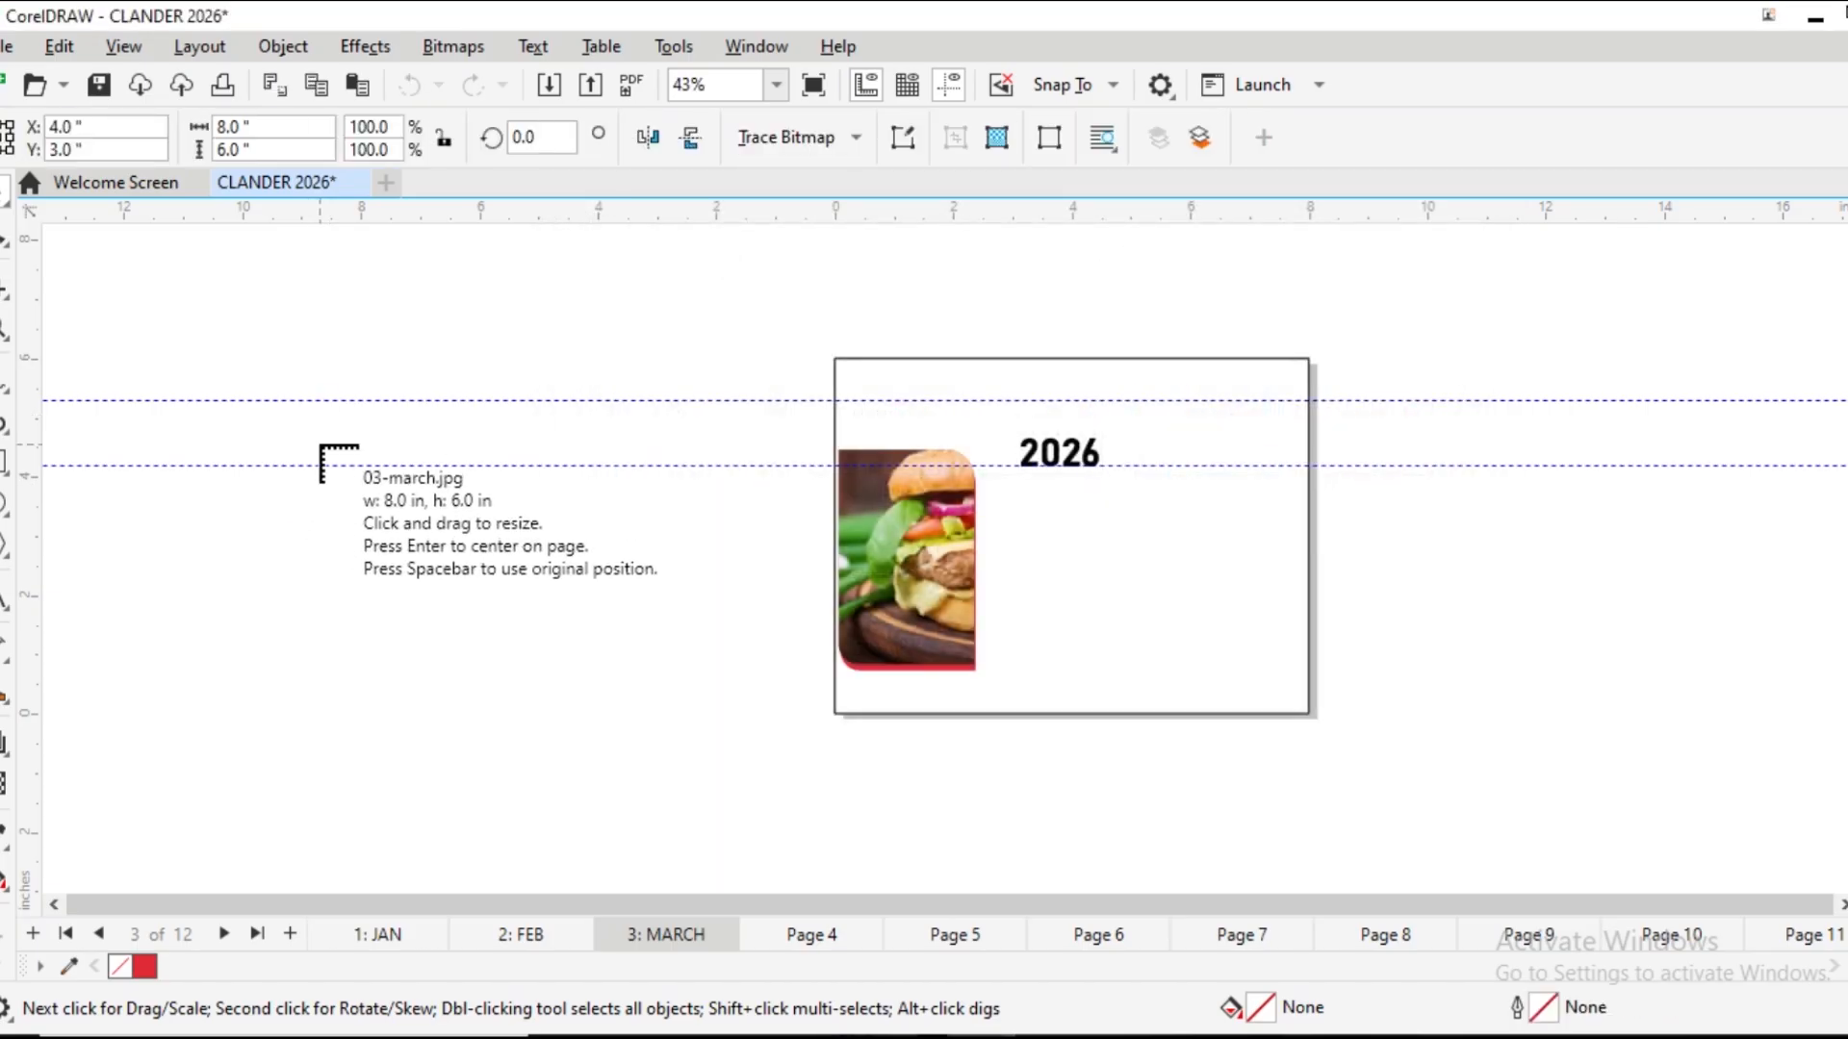
left_click(575, 248)
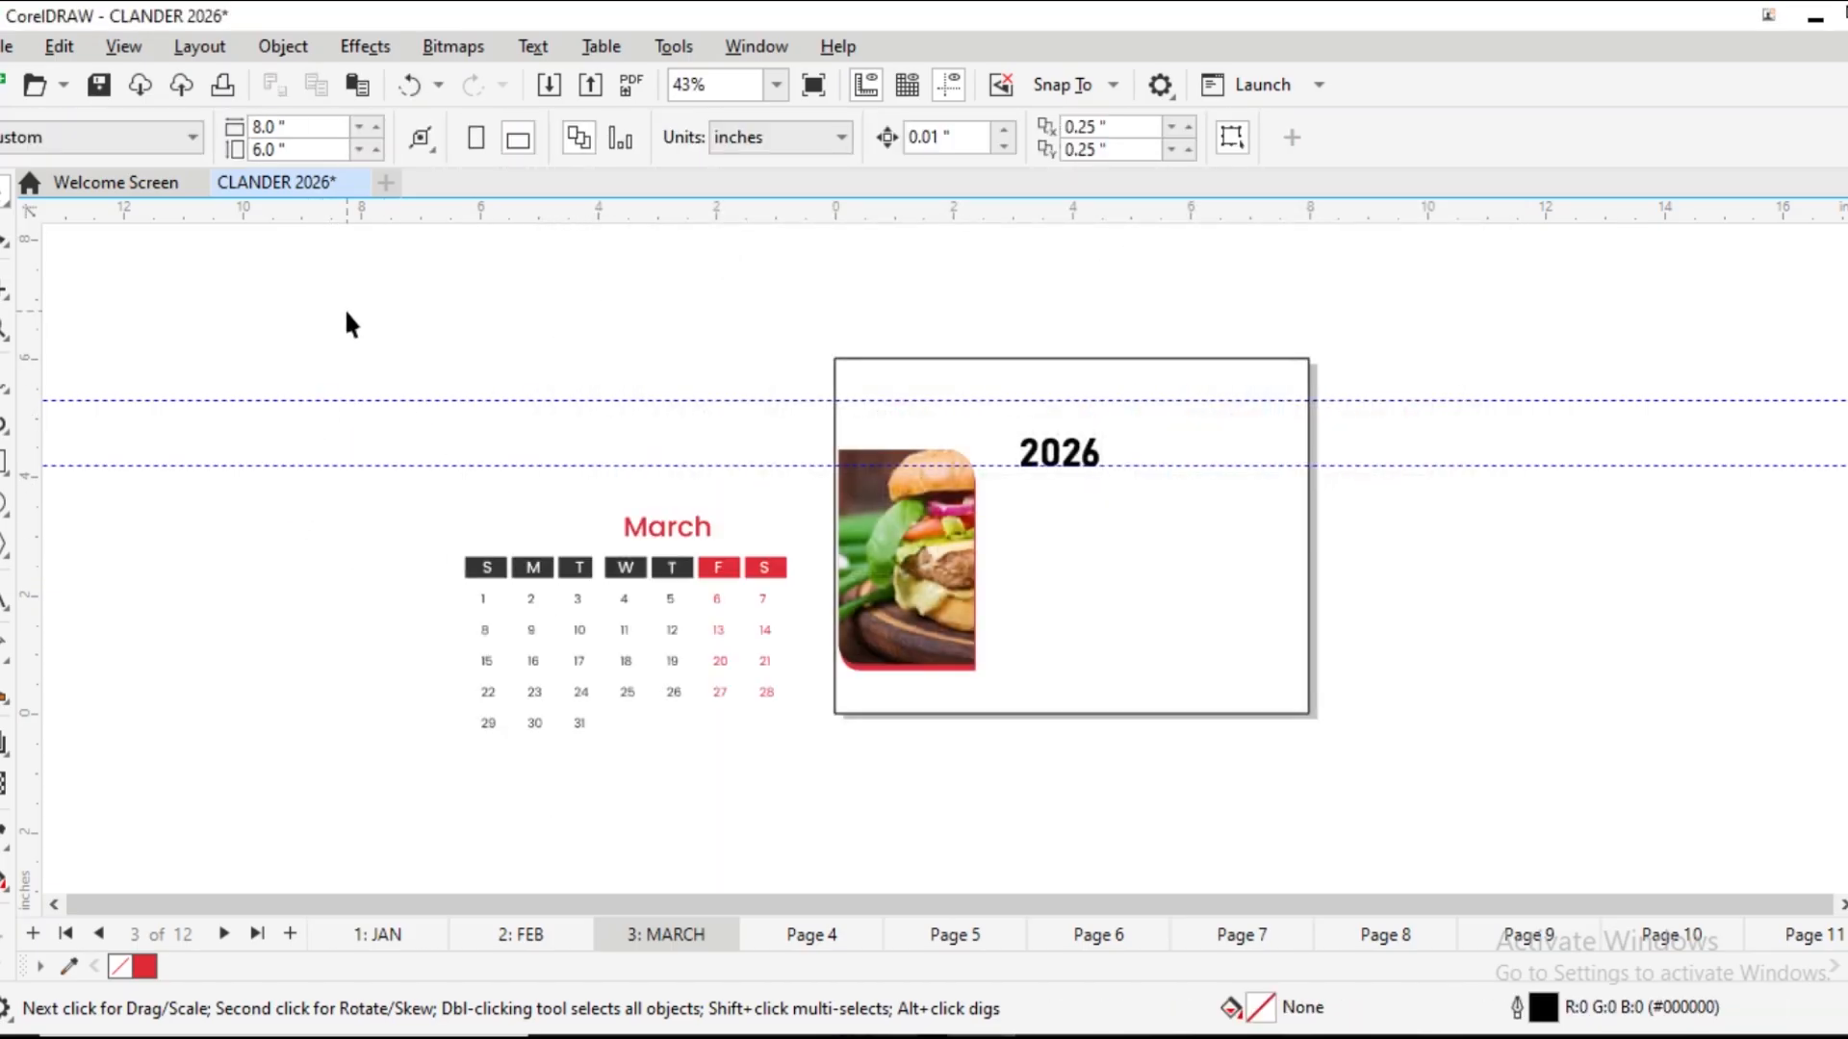
left_click_drag(1074, 539, 559, 523)
Try to centre all the MARCH page's objects on the page together, and delete them
left_click_drag(251, 294, 1506, 802)
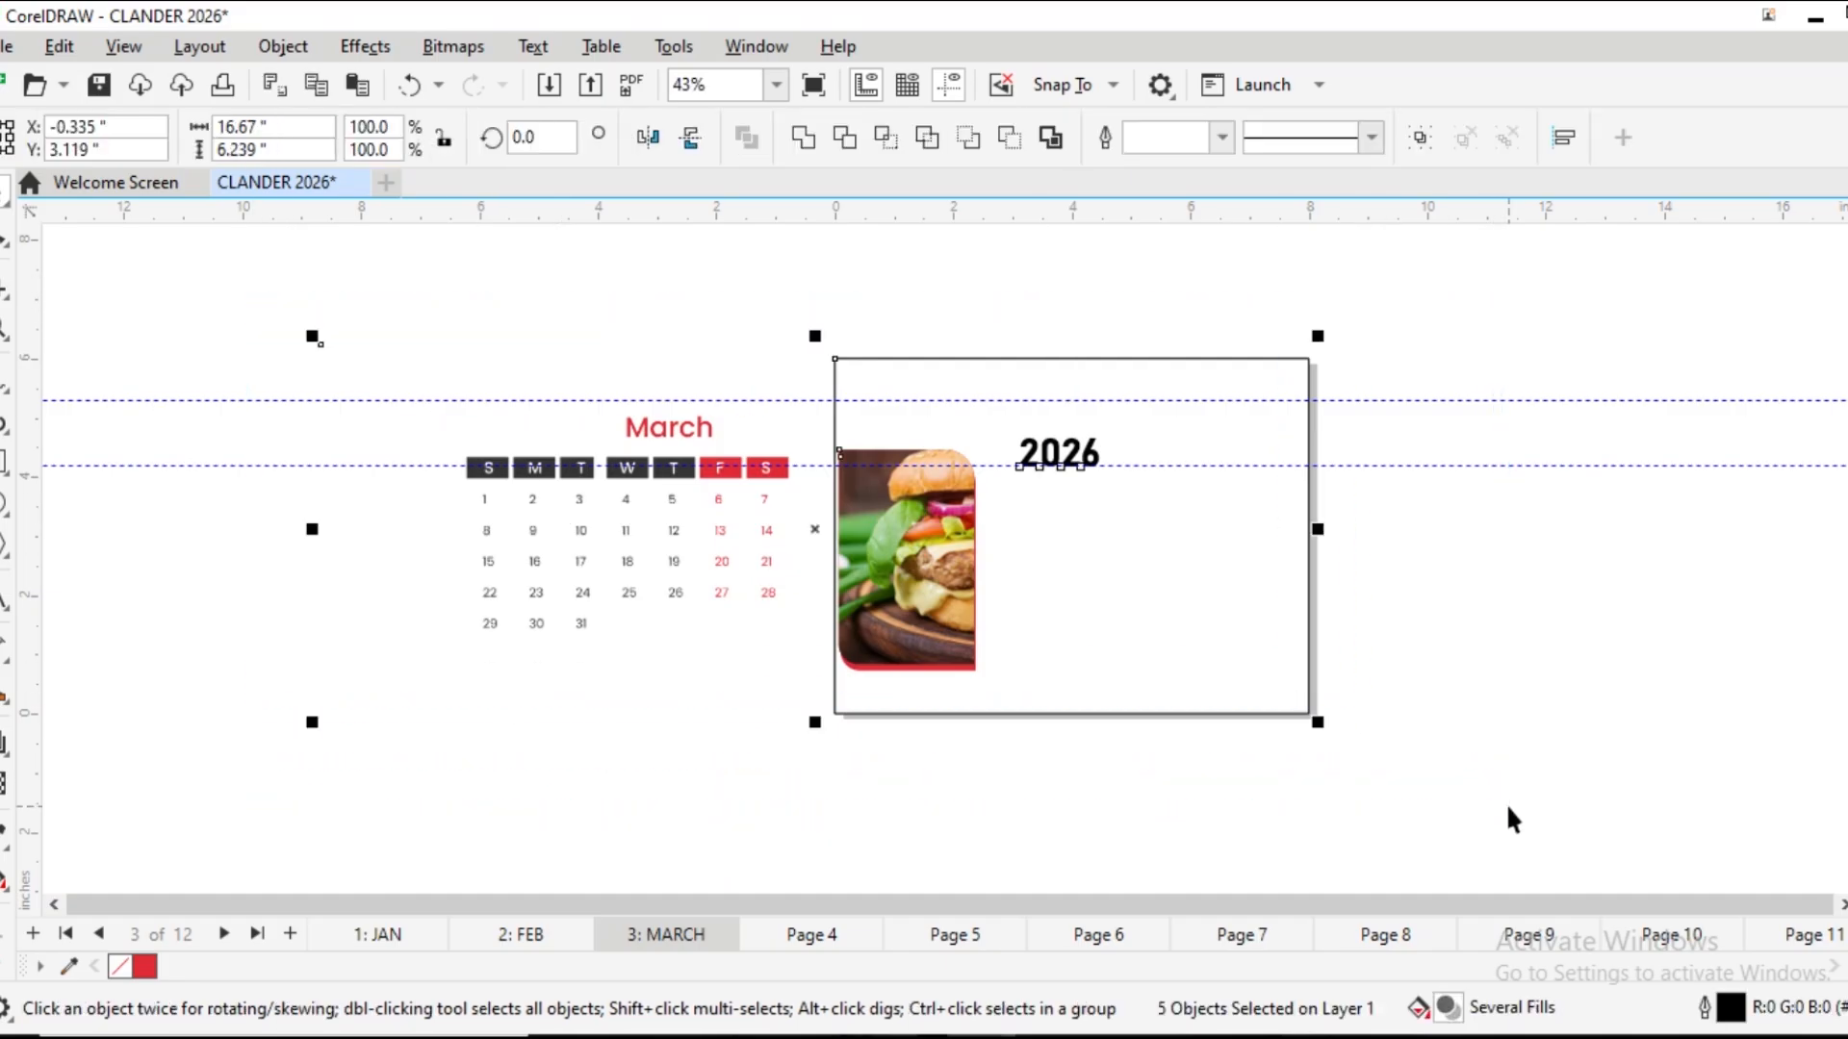
key("p")
left_click(1539, 712)
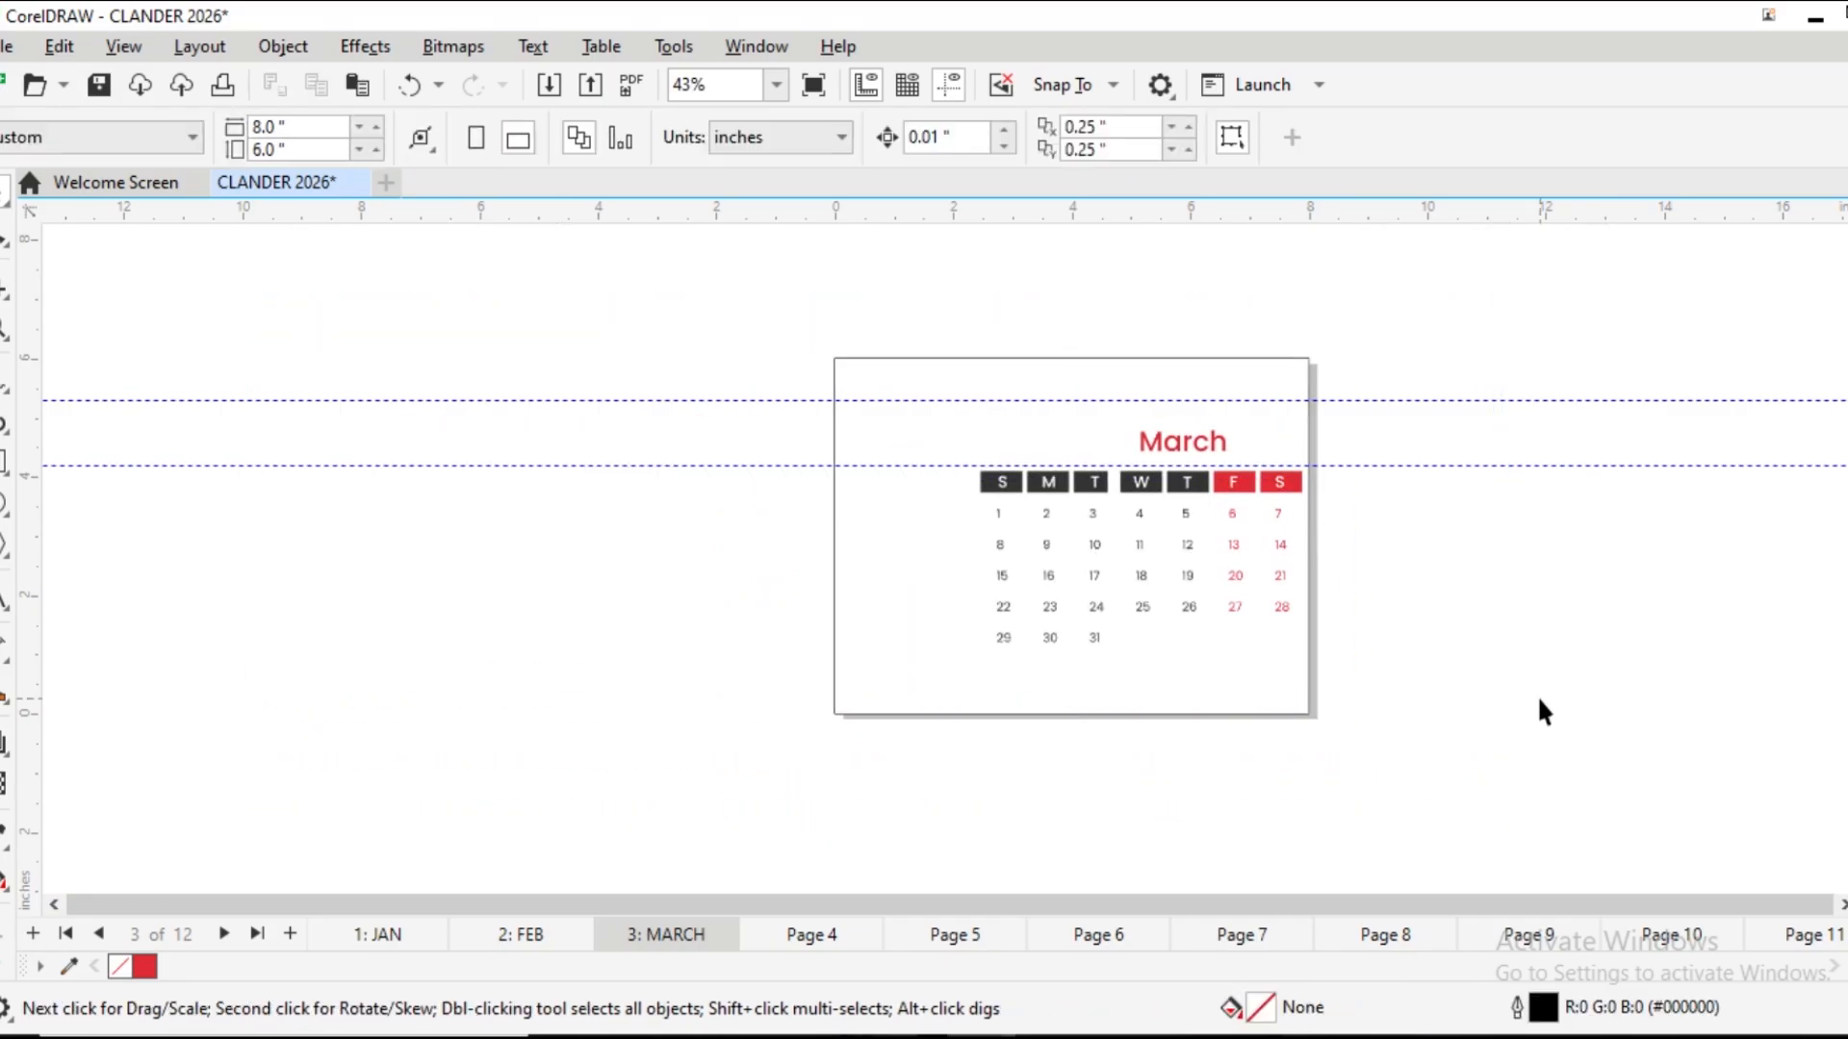
left_click(1201, 558)
left_click_drag(1184, 553, 610, 561)
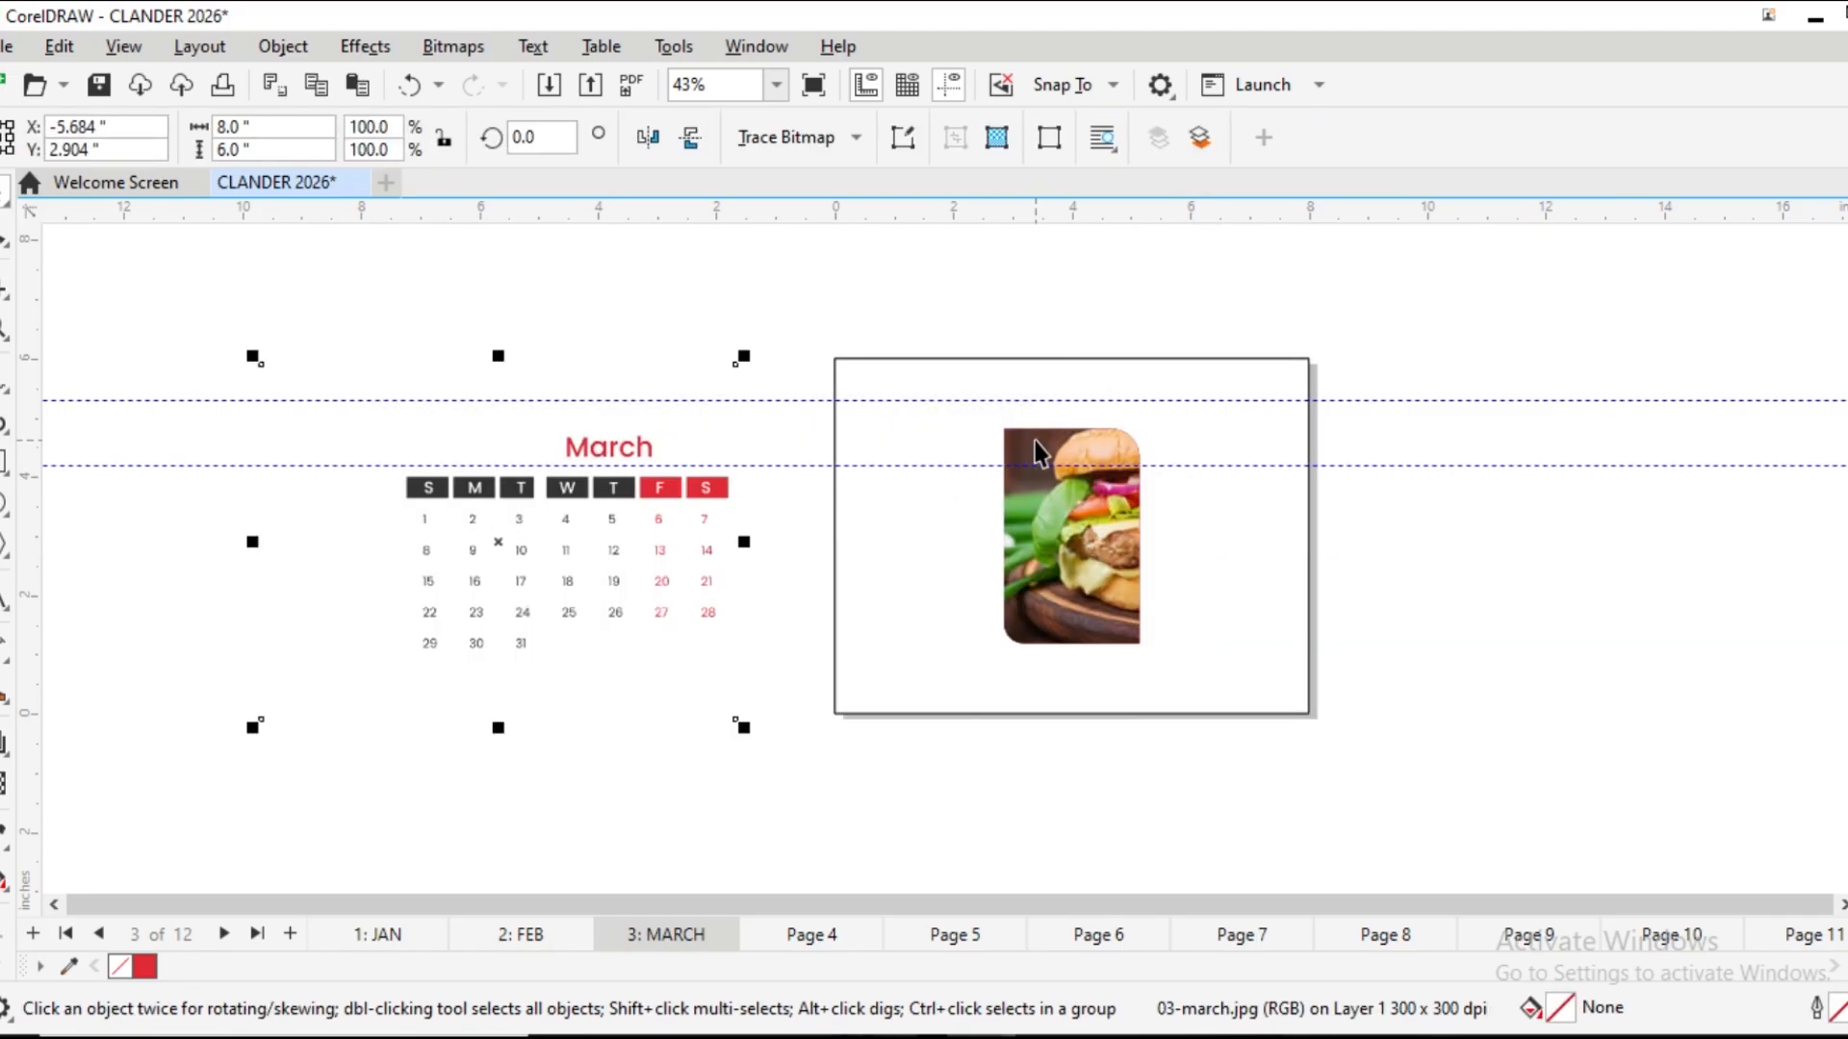
key("ctrl+z")
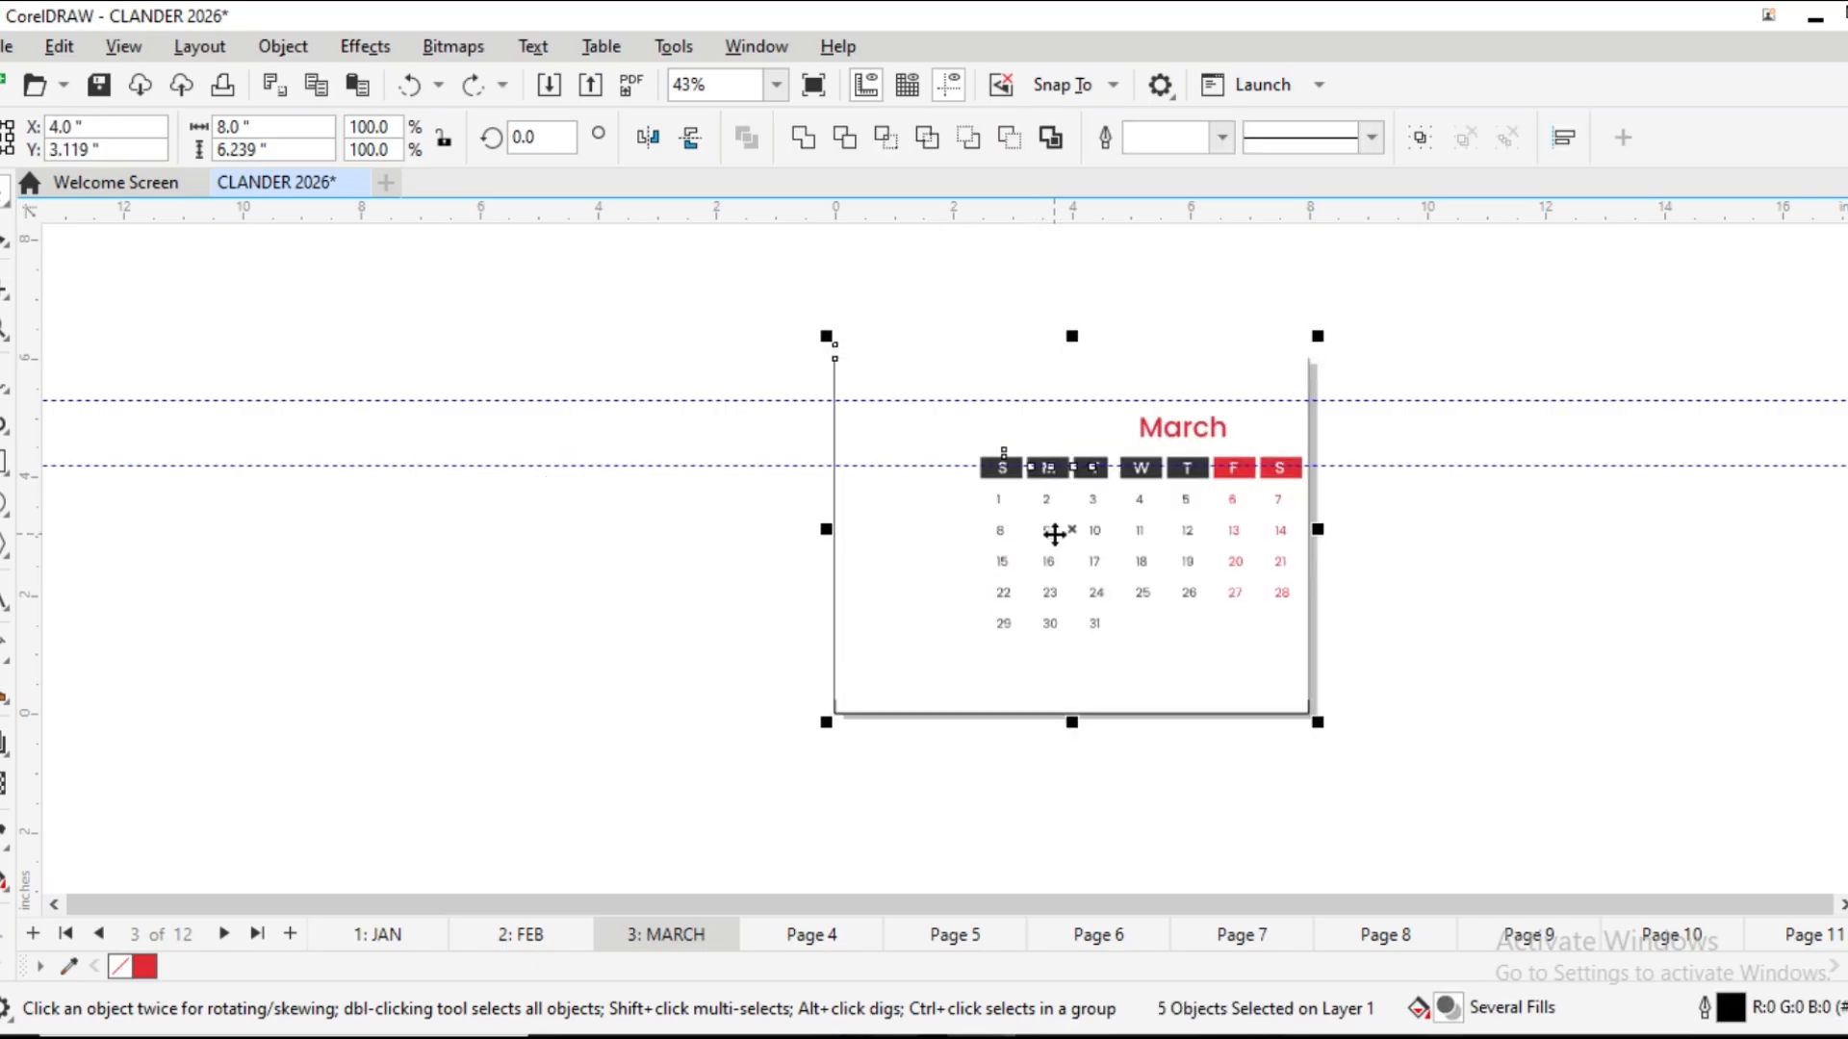
key("Delete")
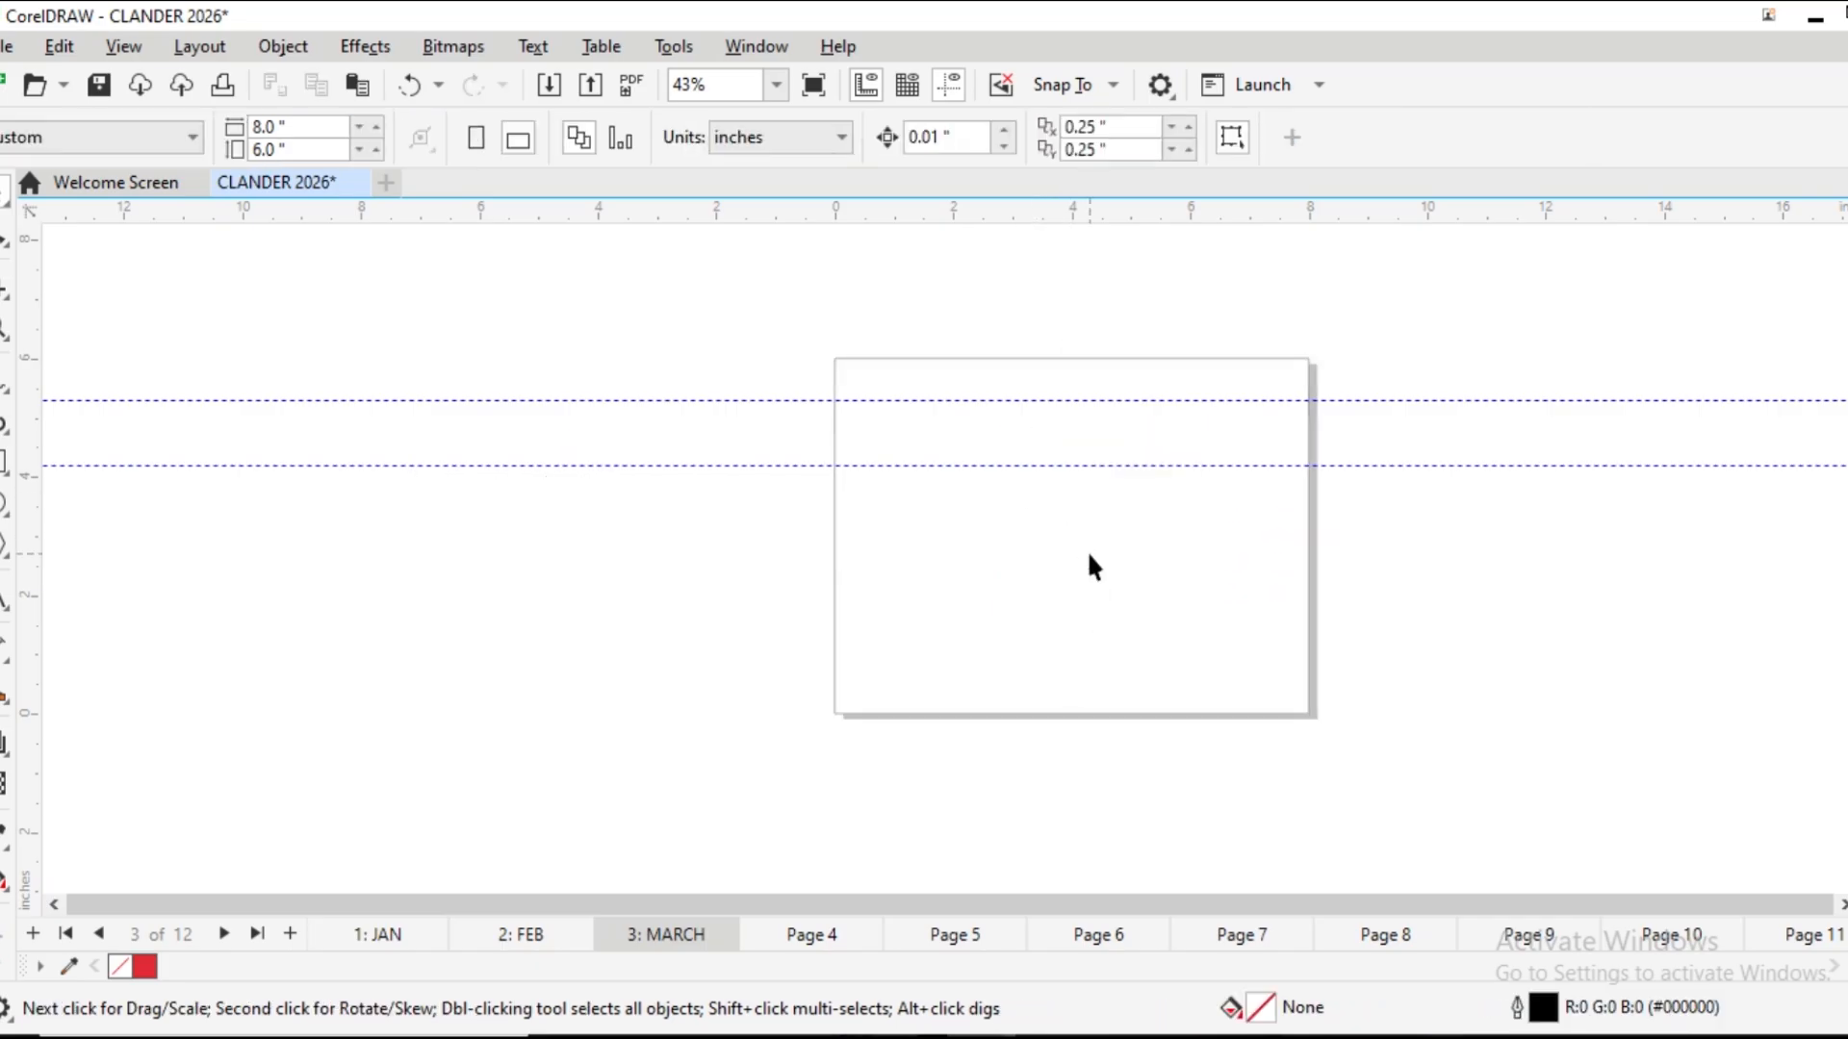
Check the layouts of the JAN and FEB pages and return to the MARCH page
left_click(371, 935)
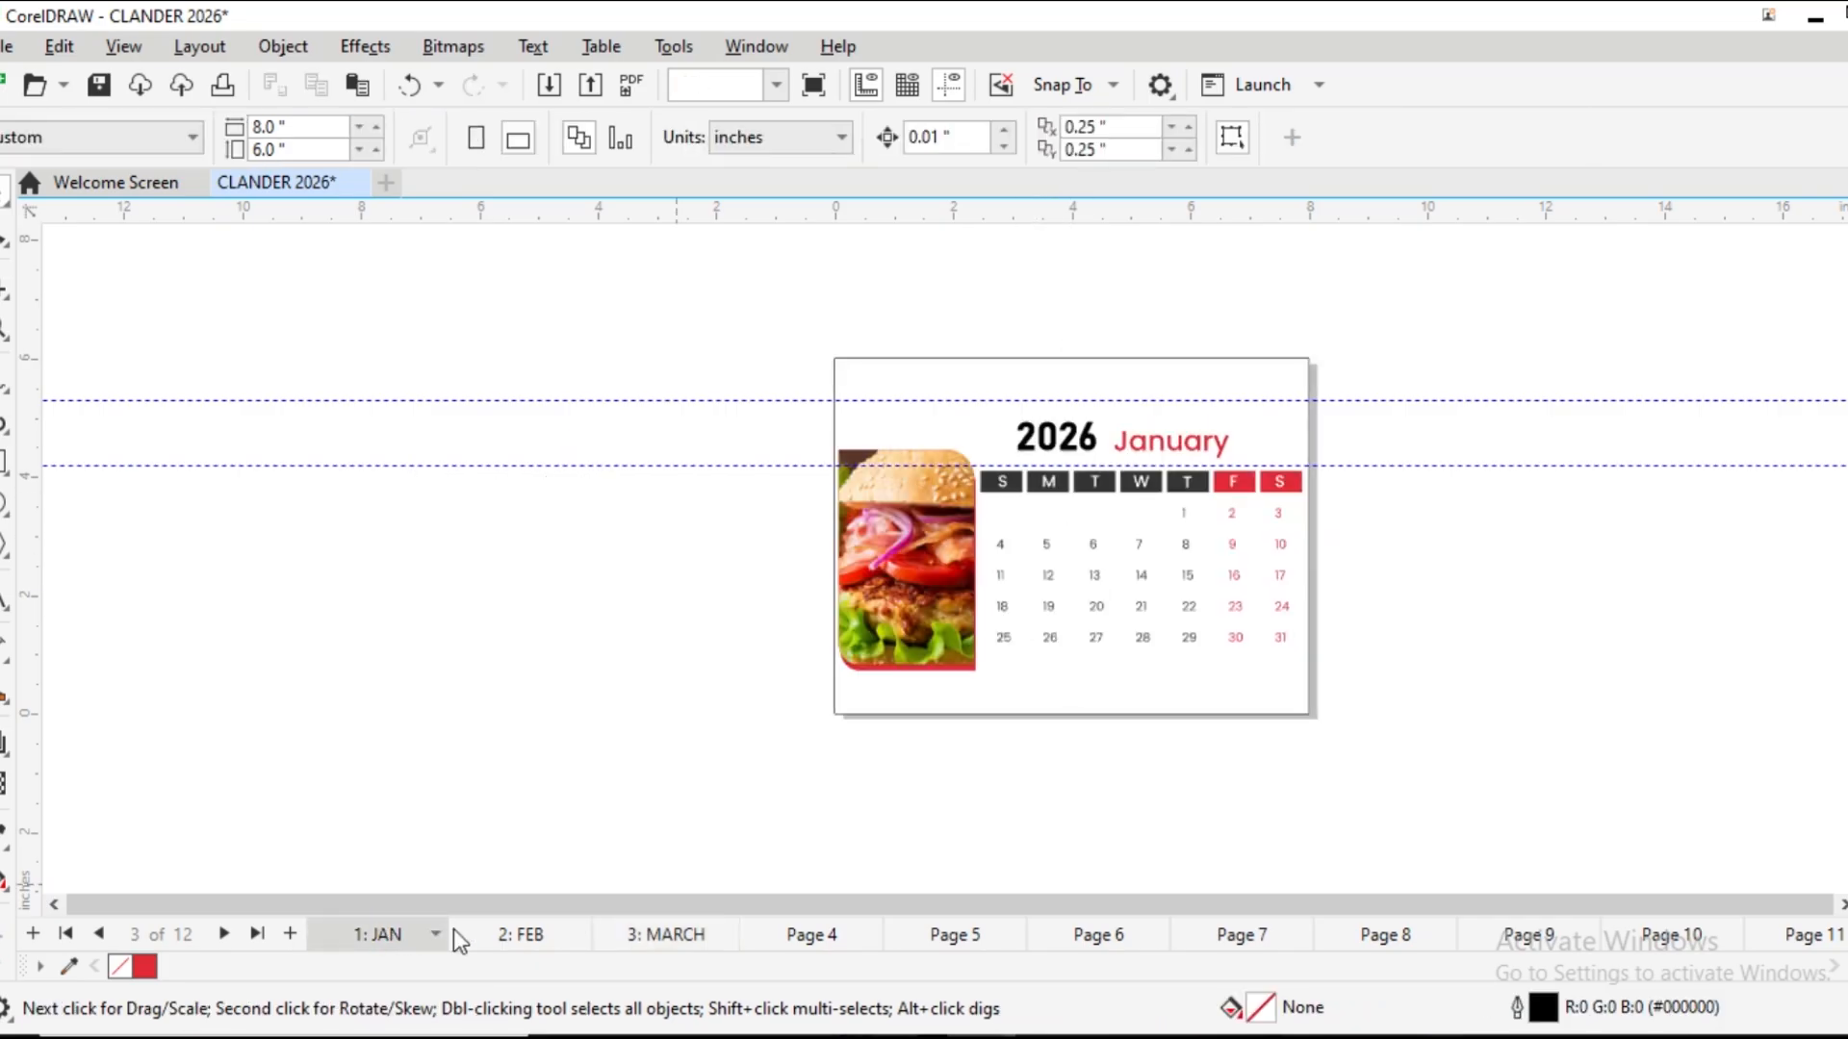
left_click(546, 939)
left_click(655, 945)
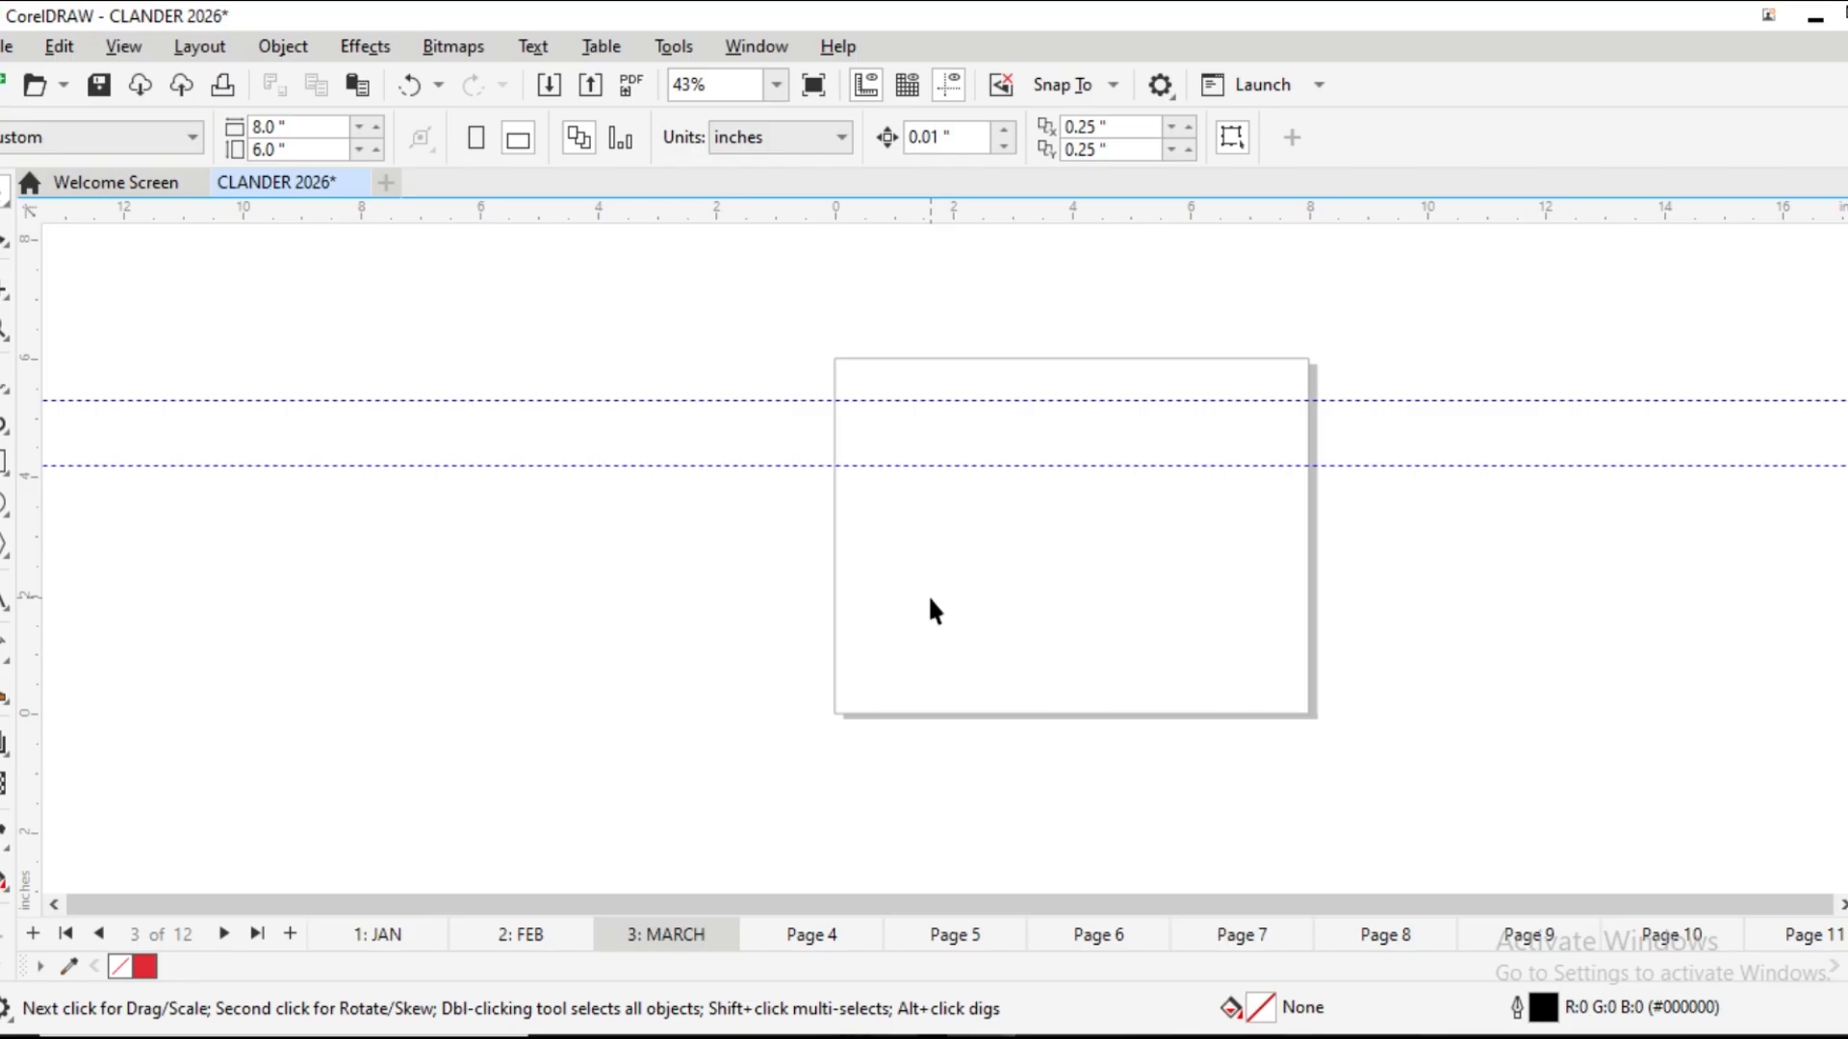
left_click(385, 933)
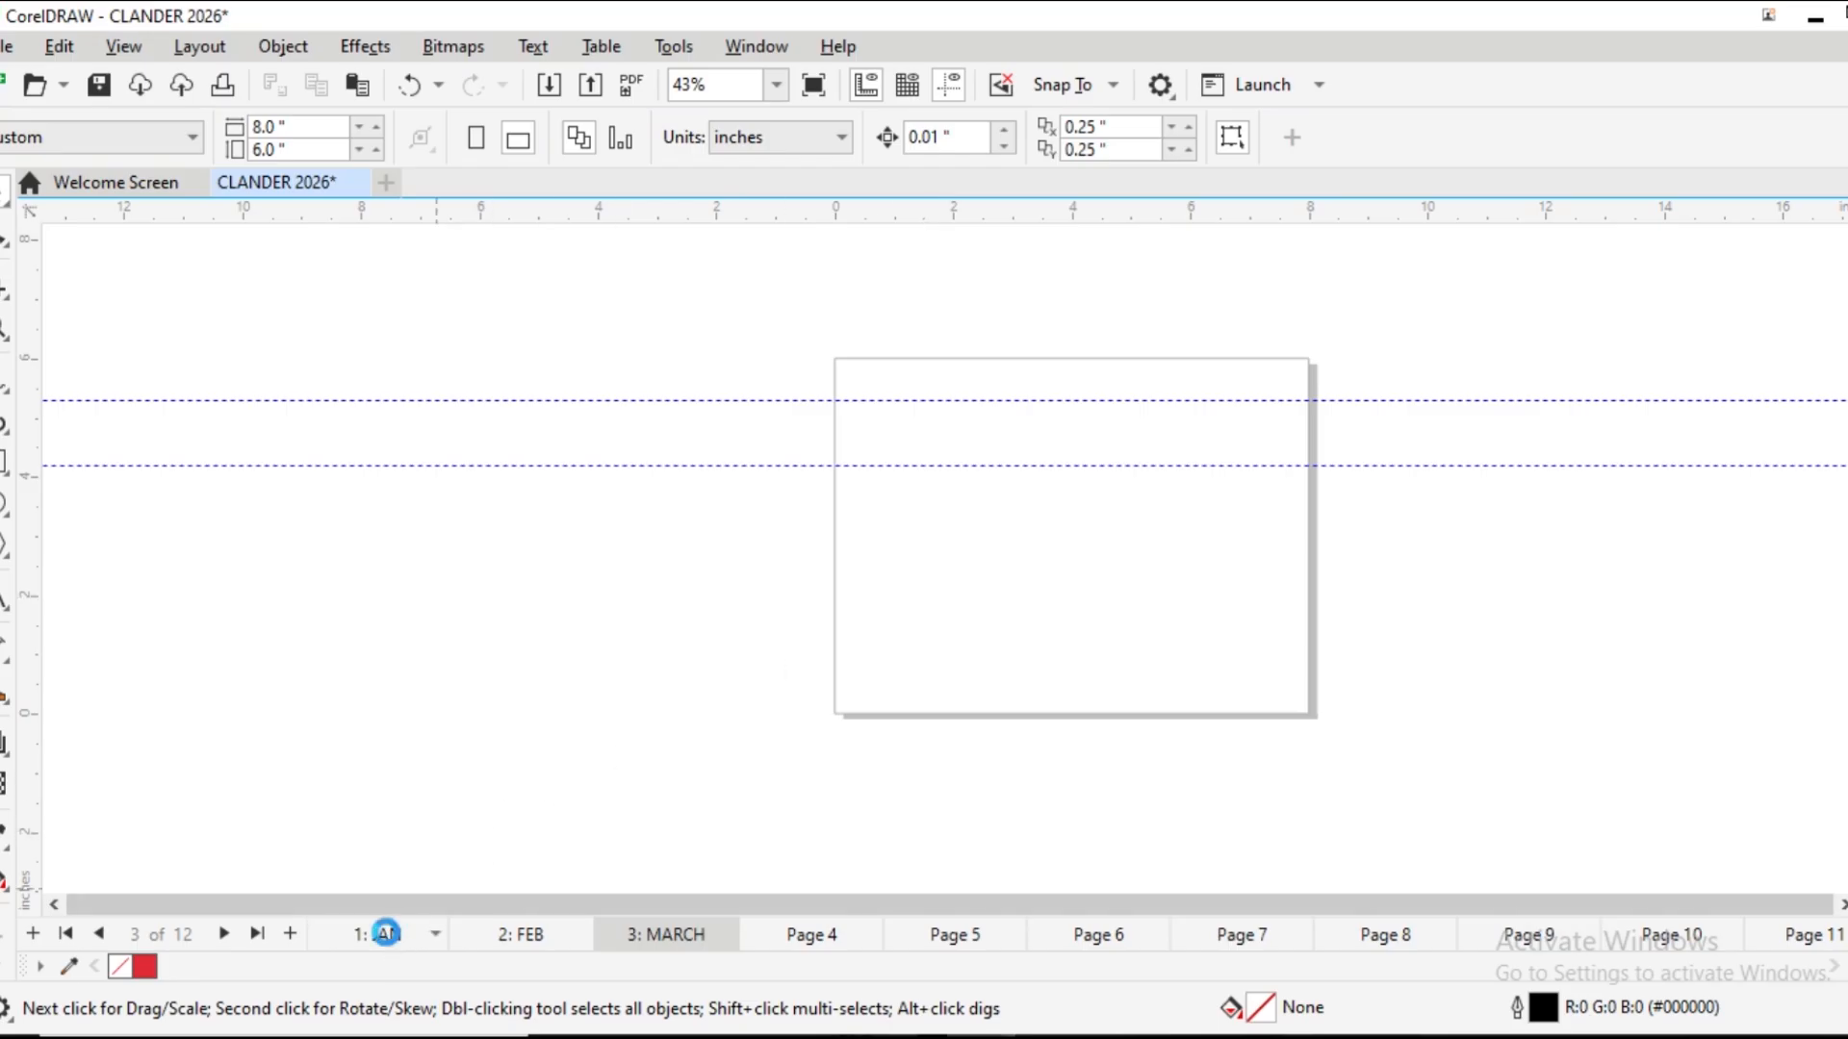
left_click(527, 938)
left_click(666, 938)
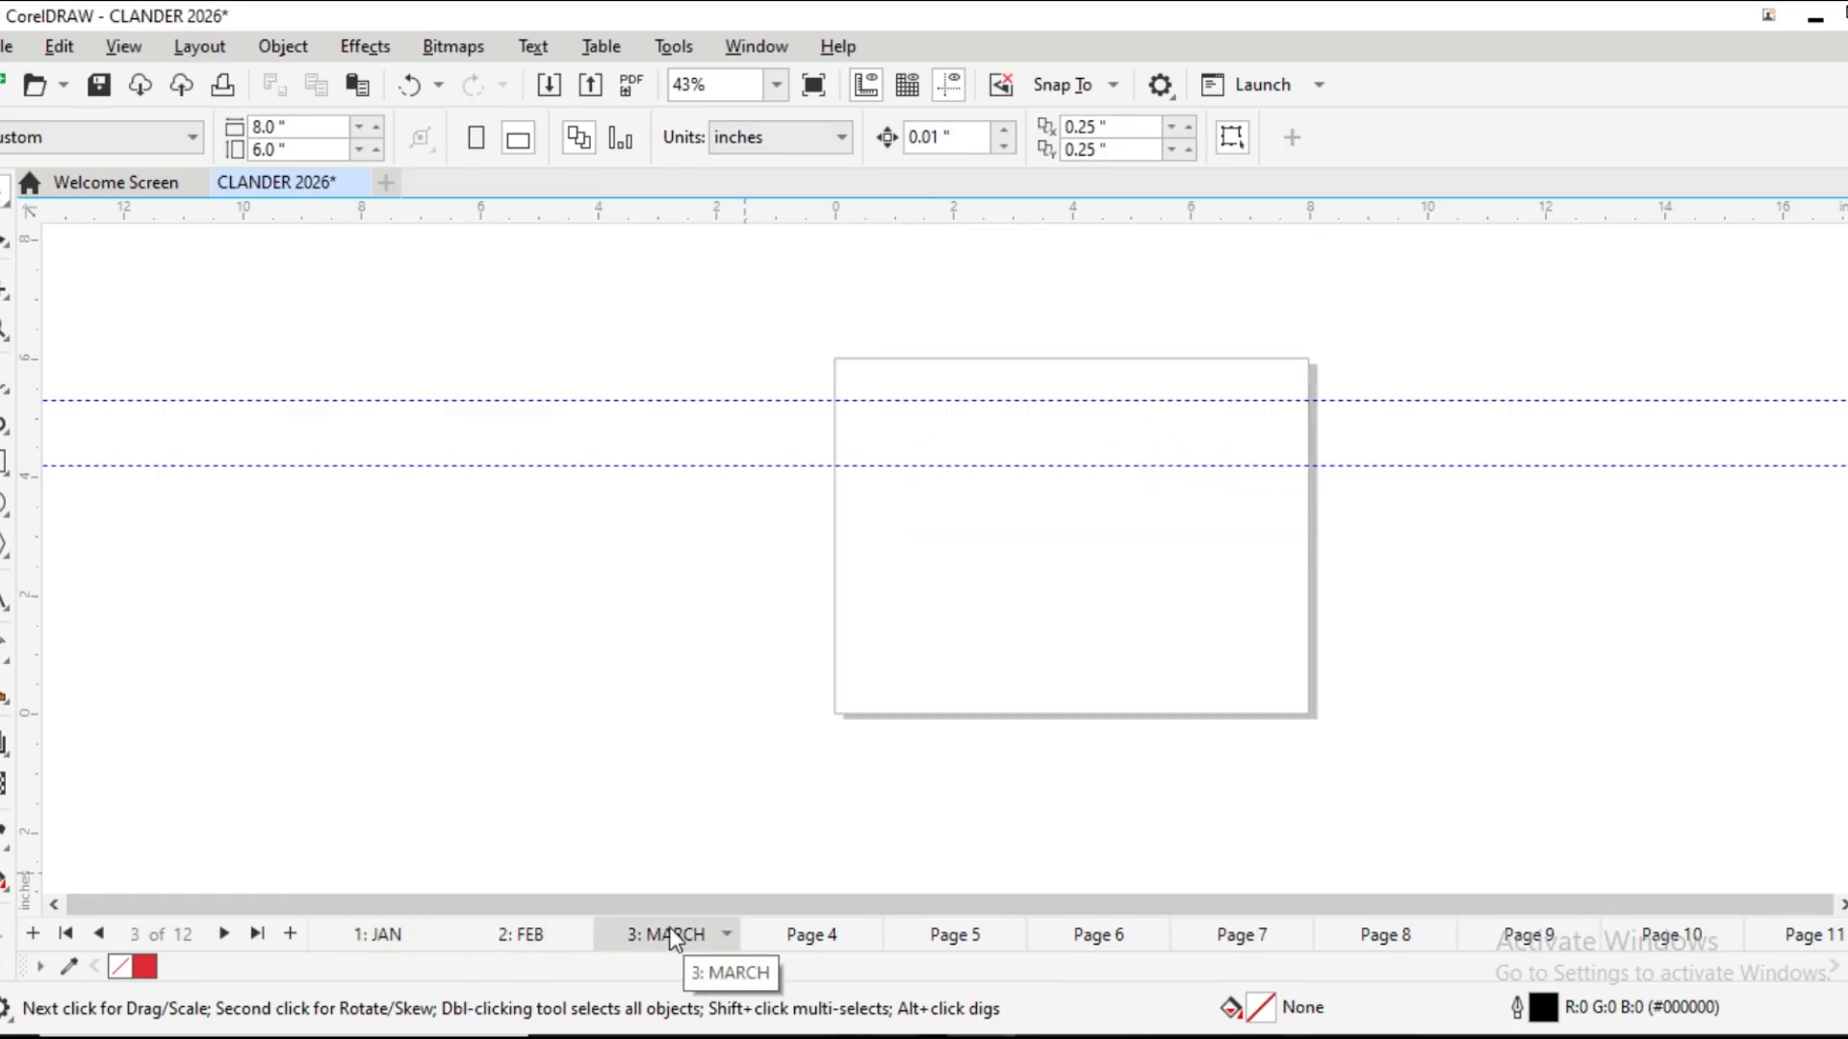
Undo the deletion, the centring and the stray move of the MARCH page's objects
key("ctrl+v")
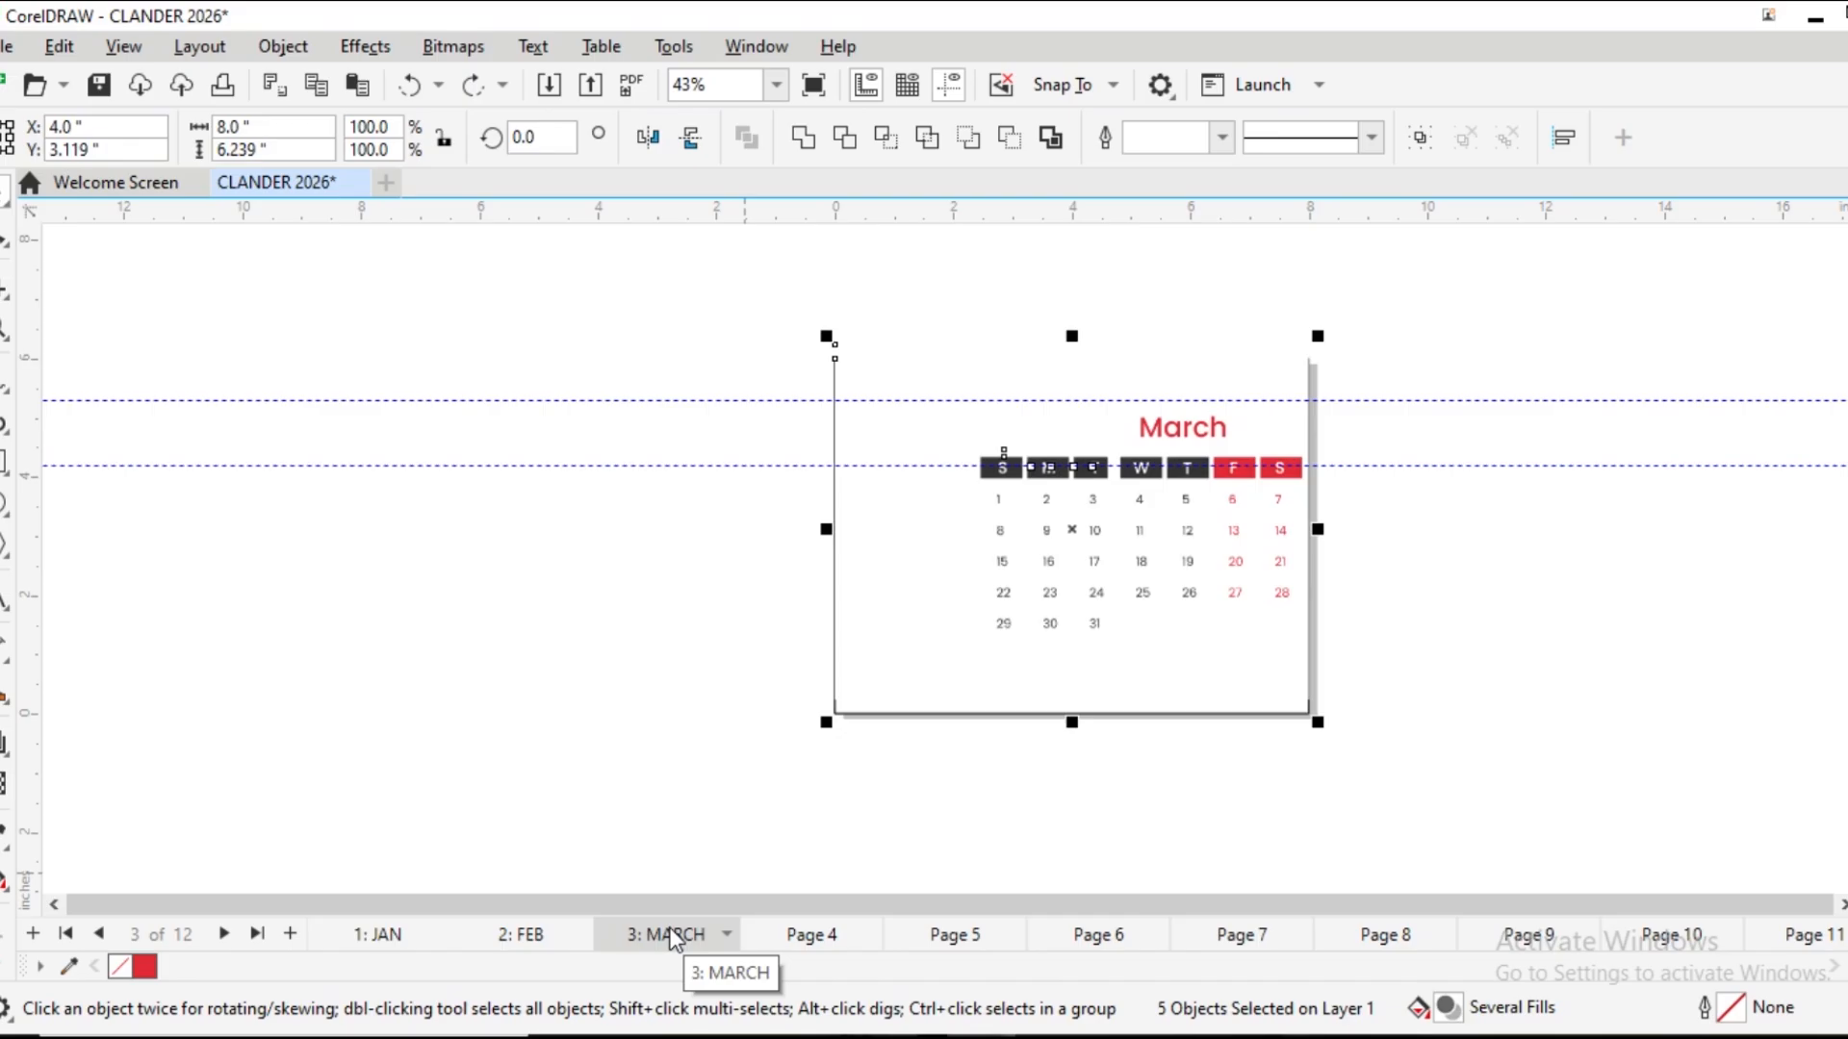
left_click_drag(1015, 549, 701, 607)
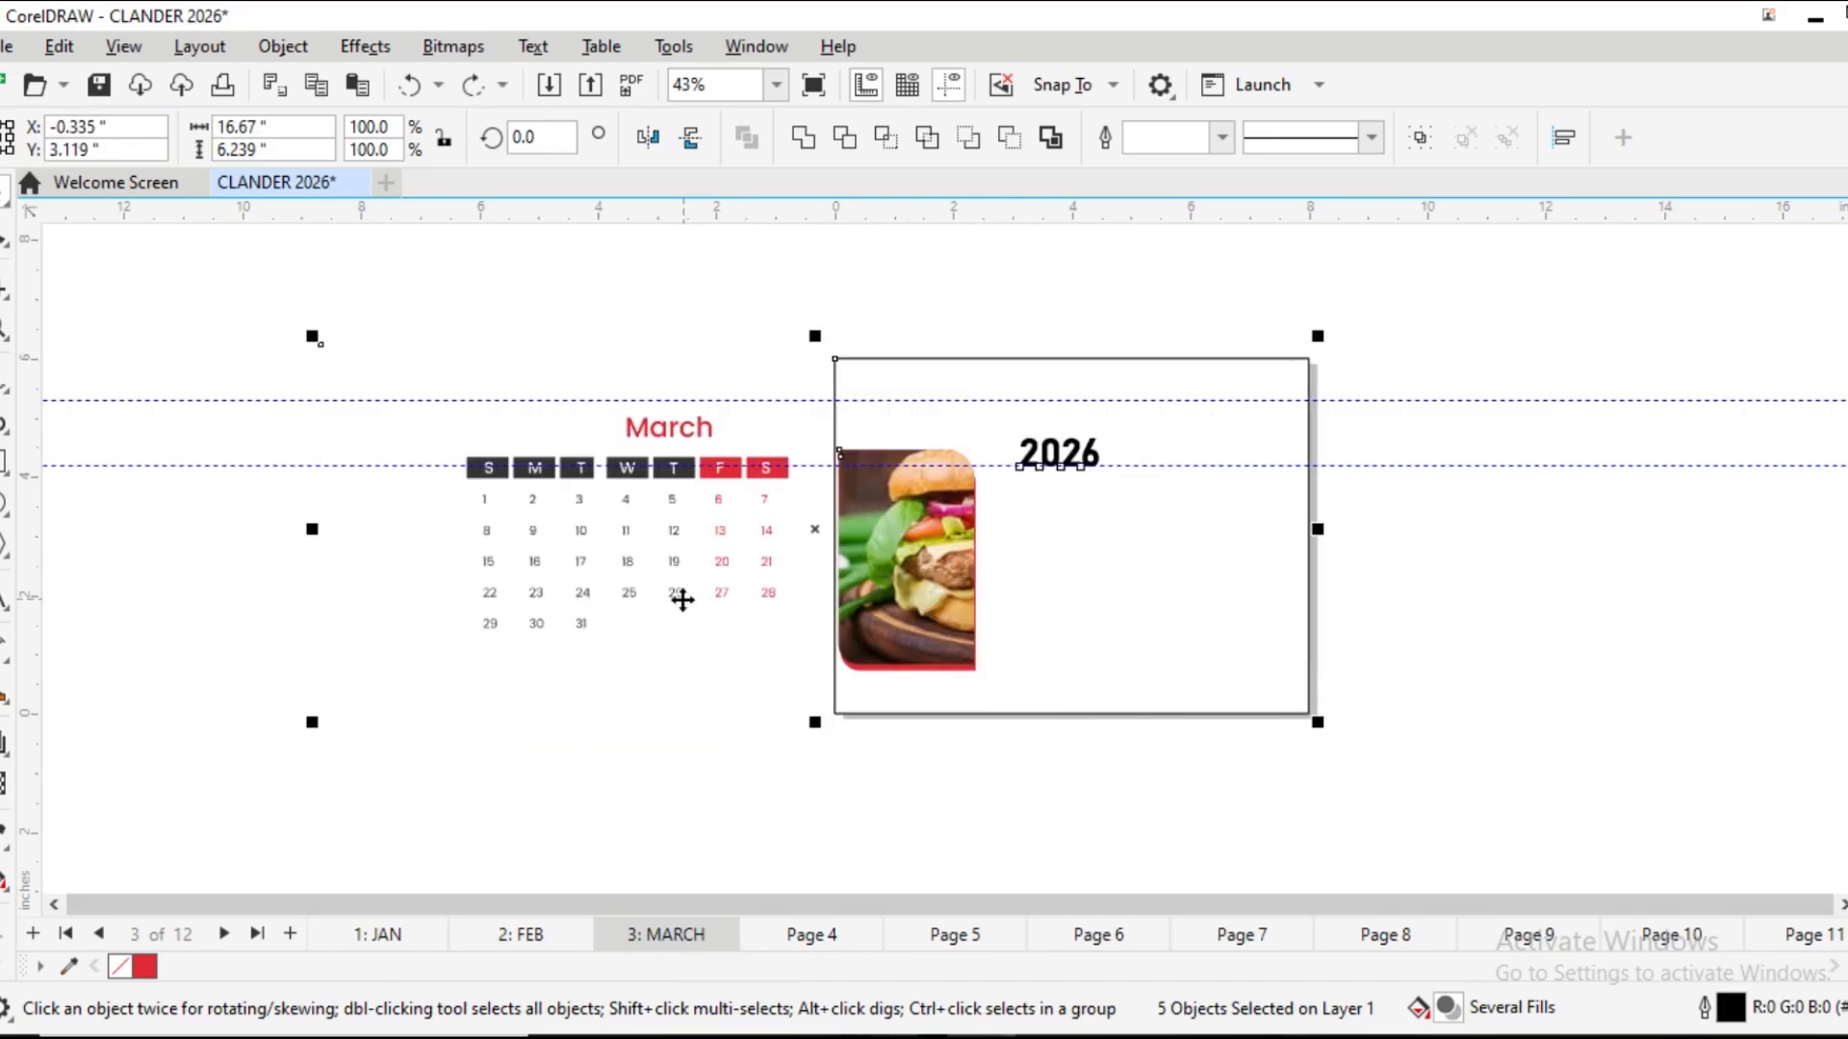
left_click_drag(627, 568, 933, 539)
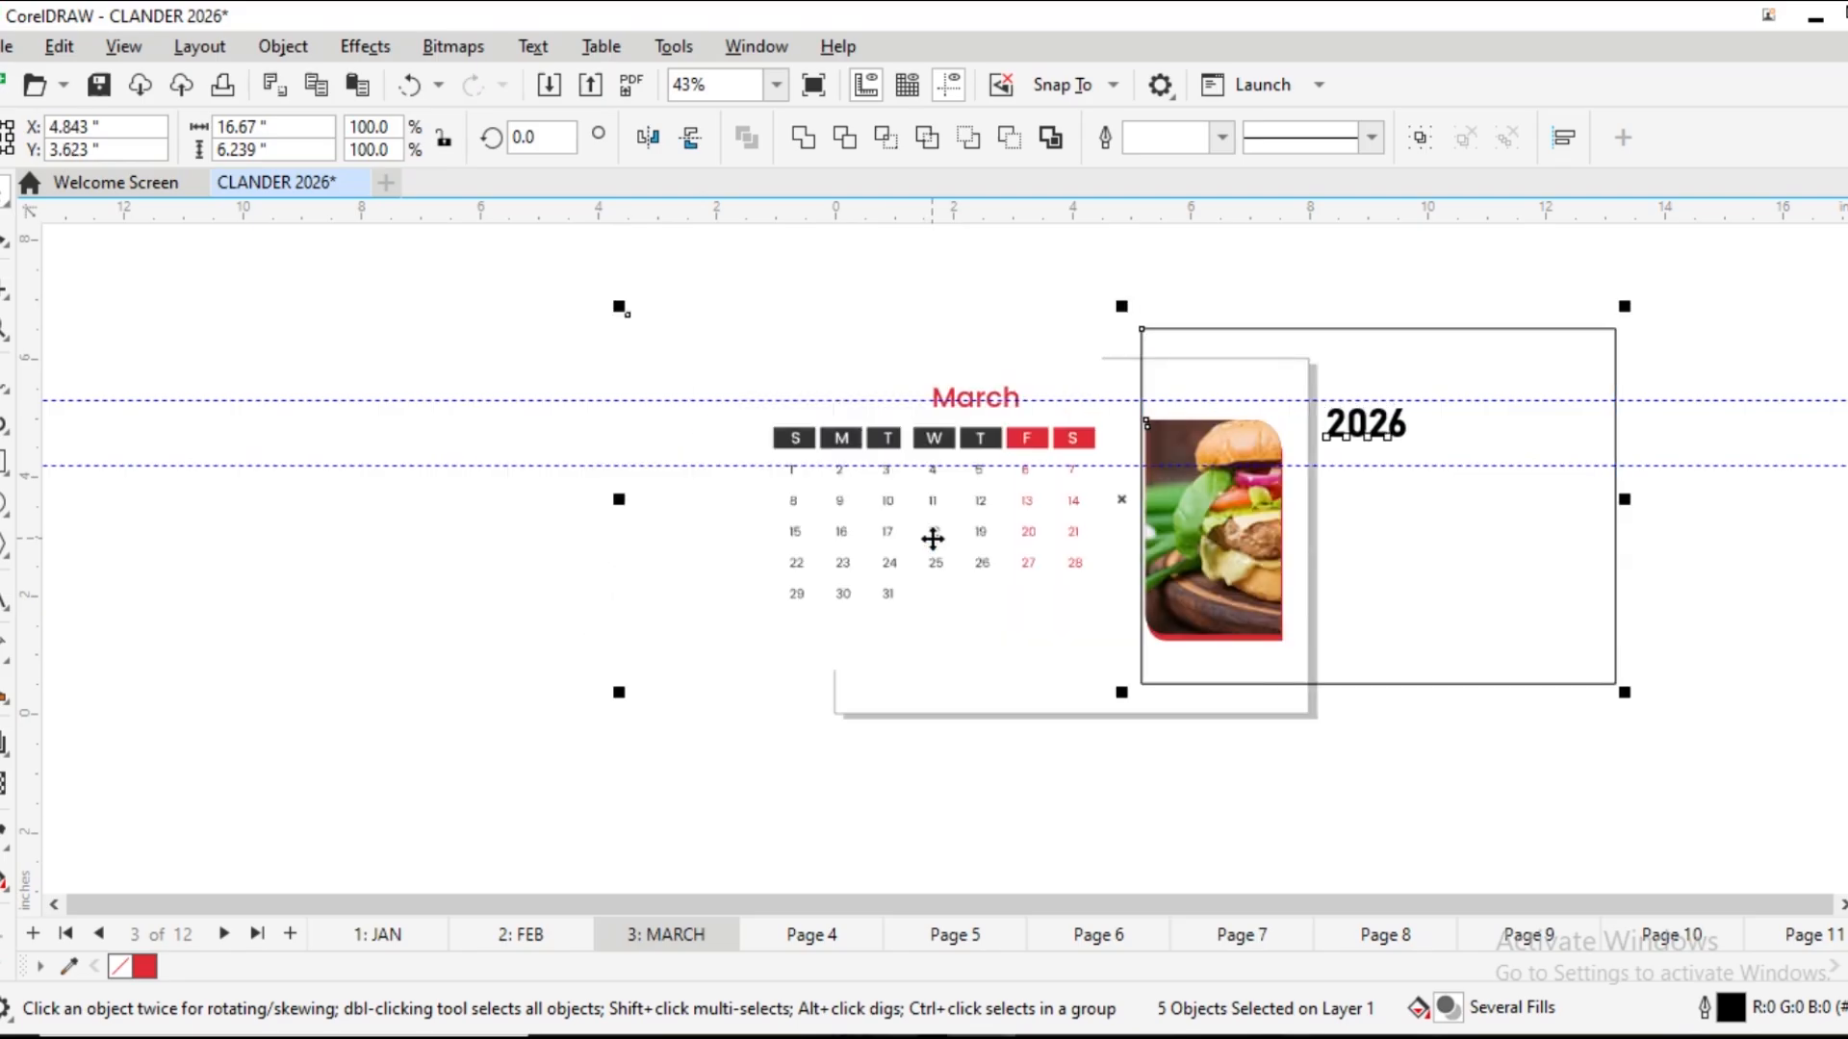
key("ctrl+z")
Move only the March calendar image onto the MARCH page, over the 8 by 6 inch page frame
left_click(214, 367)
left_click(624, 583)
left_click_drag(624, 583, 1054, 542)
scroll(1054, 541, "up", 2)
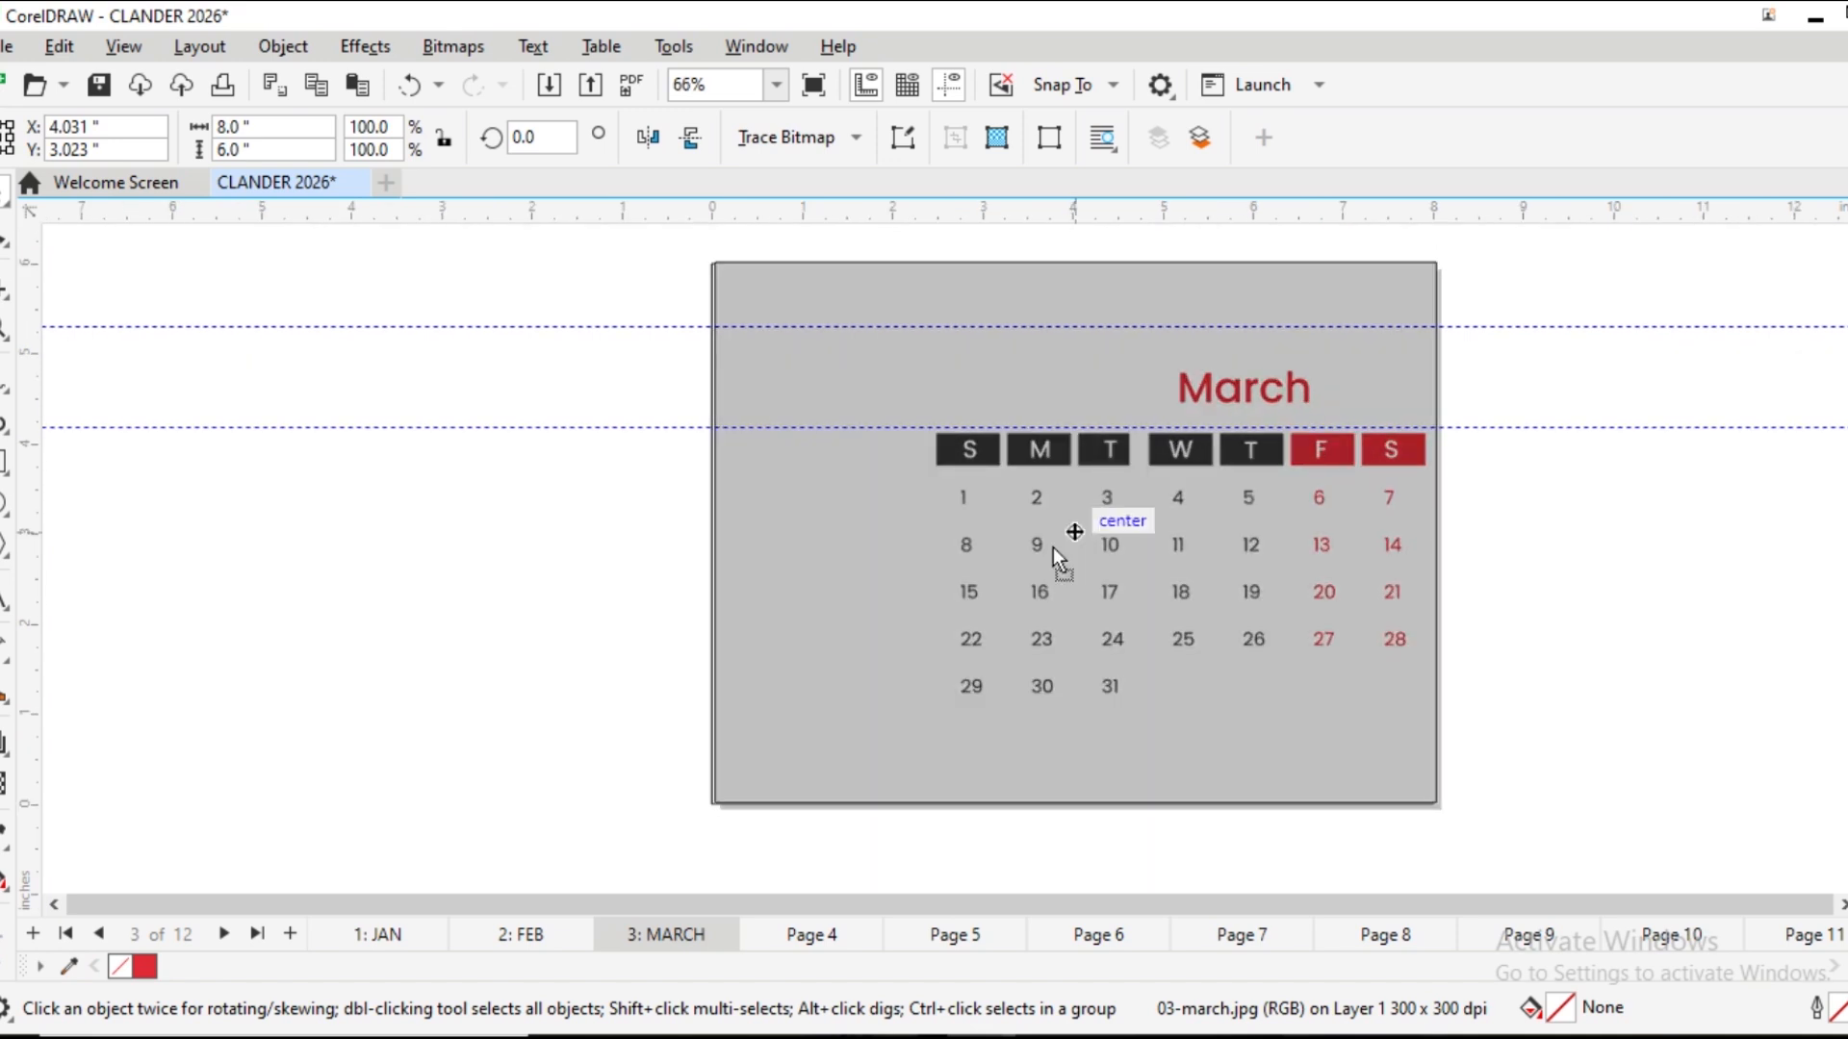
Shift the March calendar image to about X 3.778 in, Y 2.864 in and send it to the back of the layer
left_click_drag(1053, 546, 1030, 561)
left_click(557, 449)
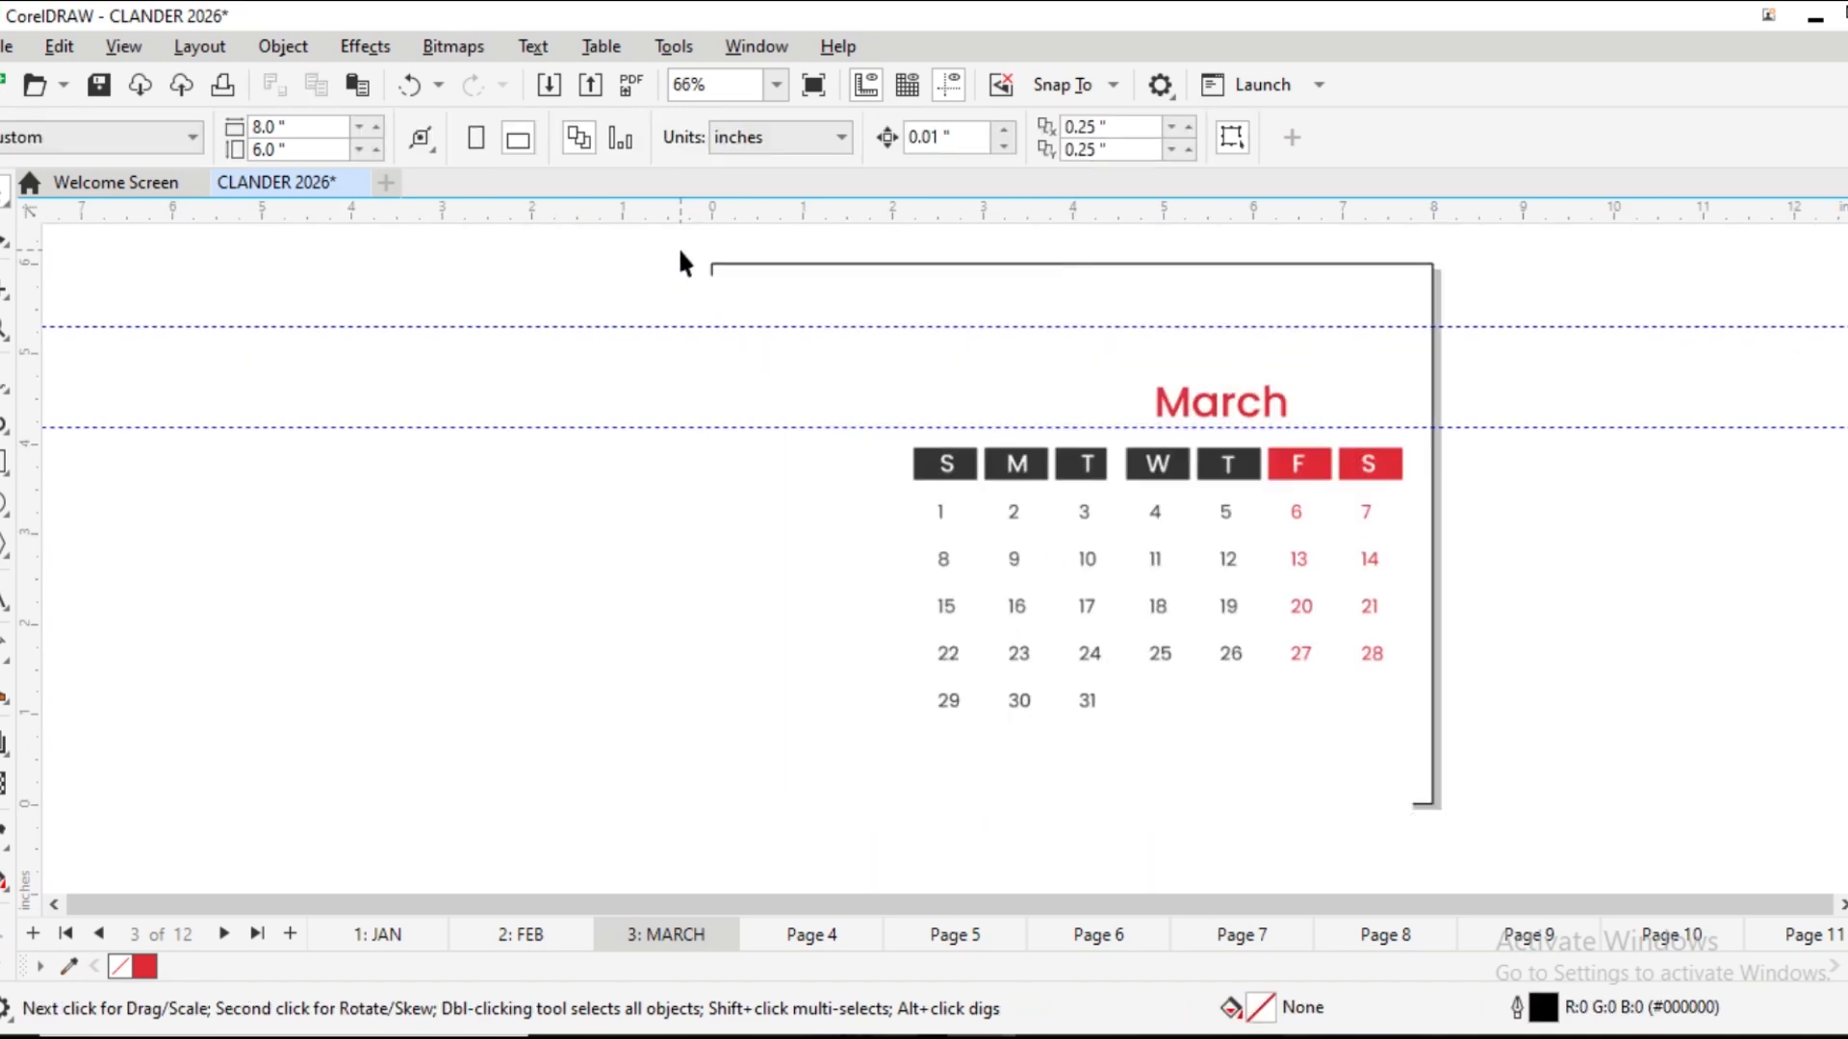
left_click(984, 575)
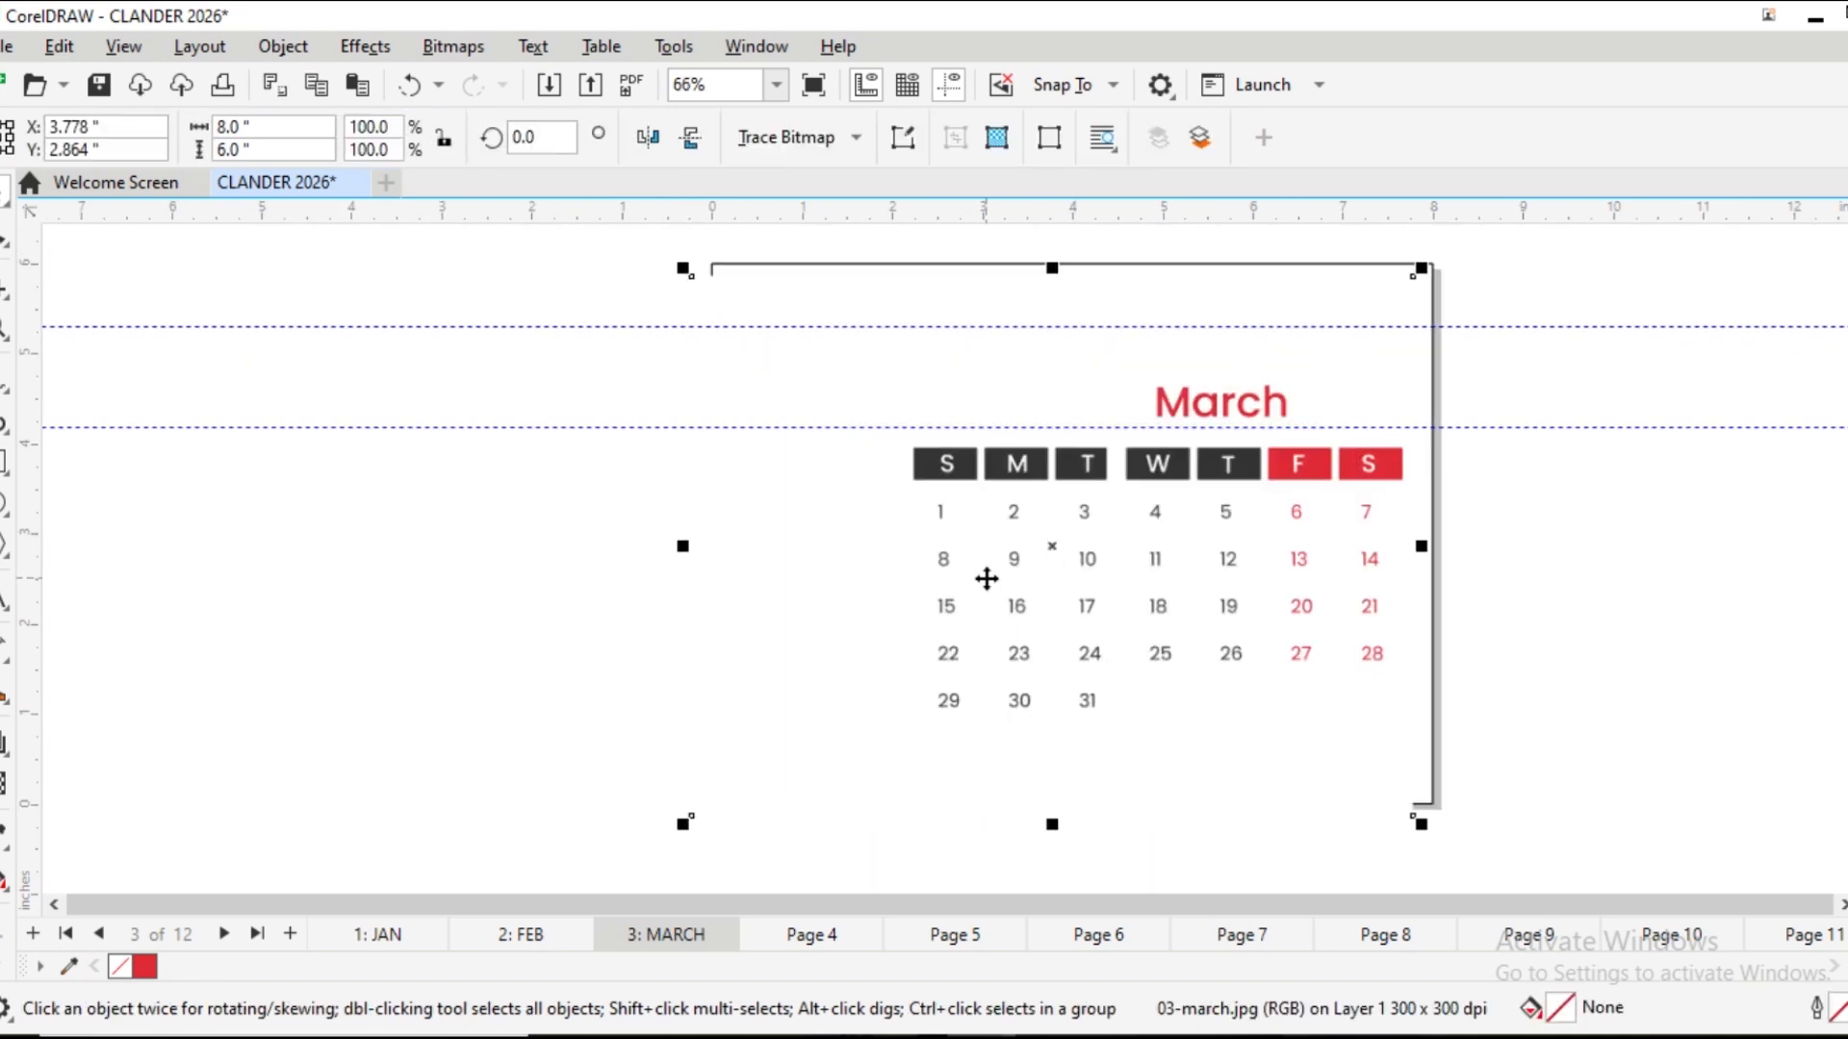
left_click(280, 56)
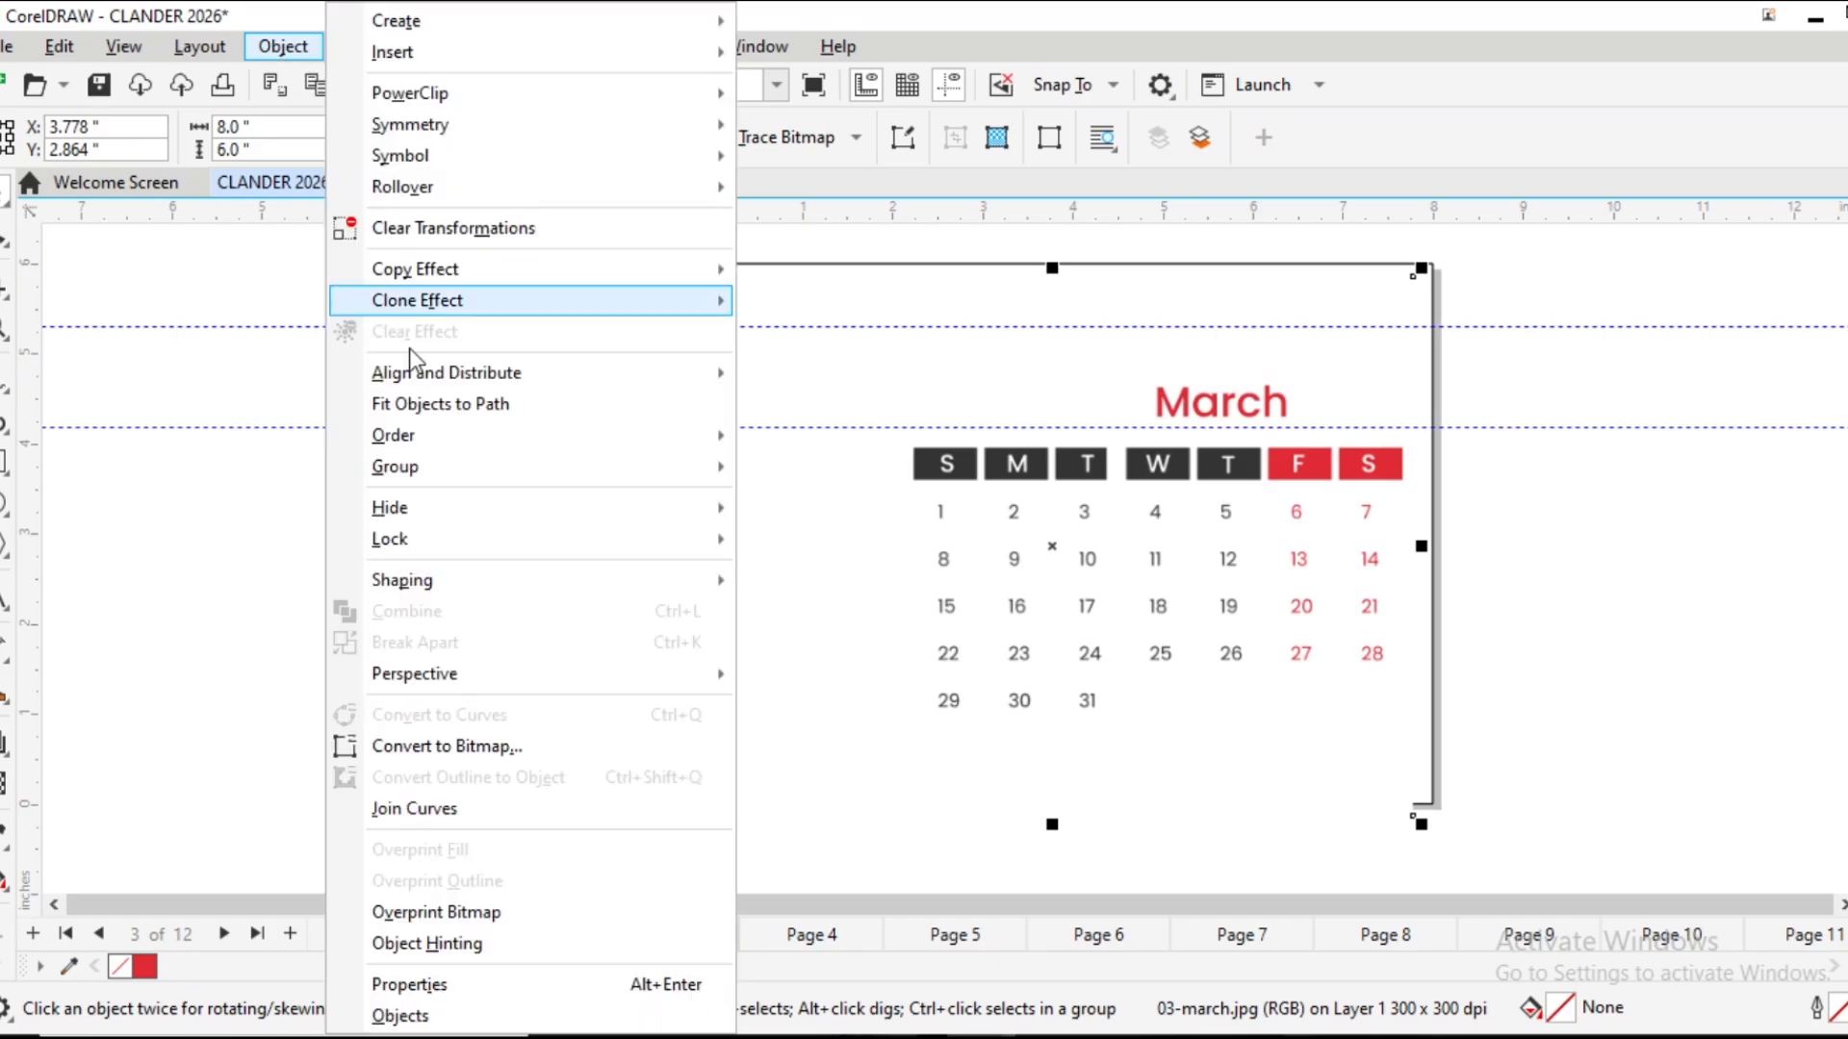
mouse_move(450, 435)
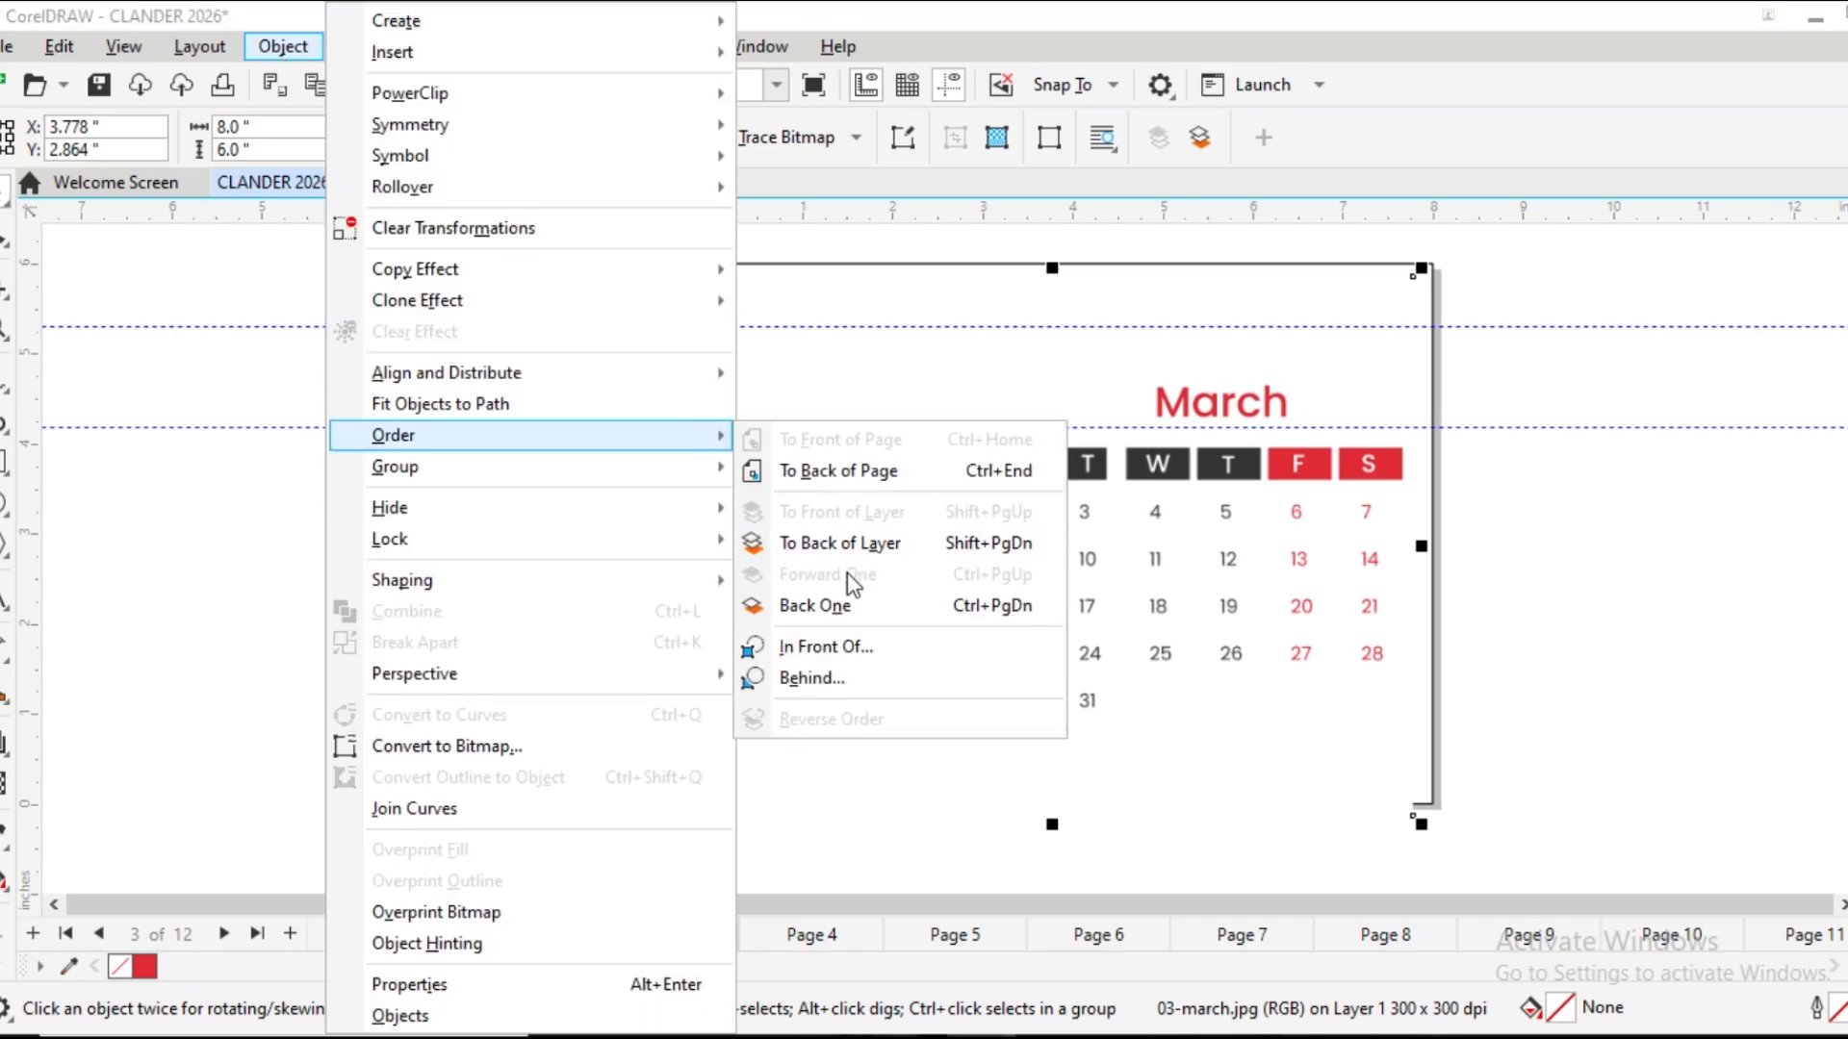
left_click(841, 542)
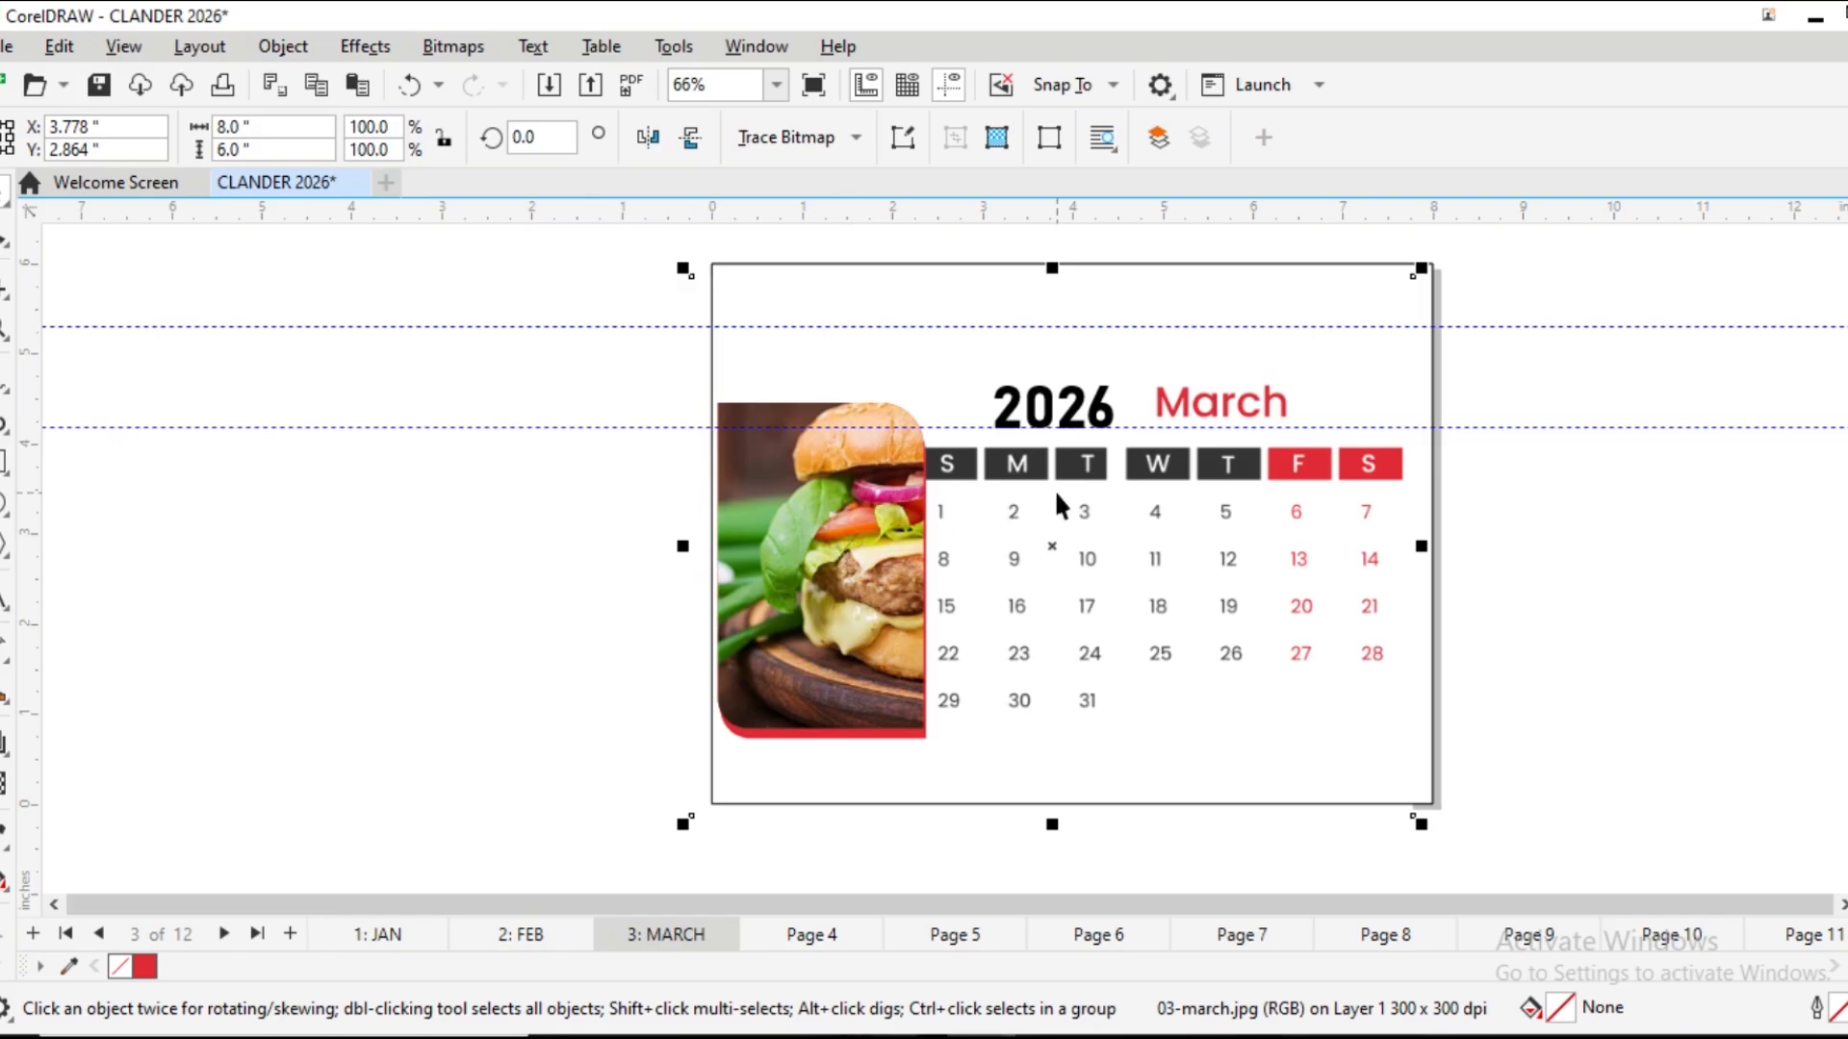
Move the lower horizontal guideline to the baseline of the "March" heading and raise the "2026" text onto it
scroll(1211, 360, "up", 3)
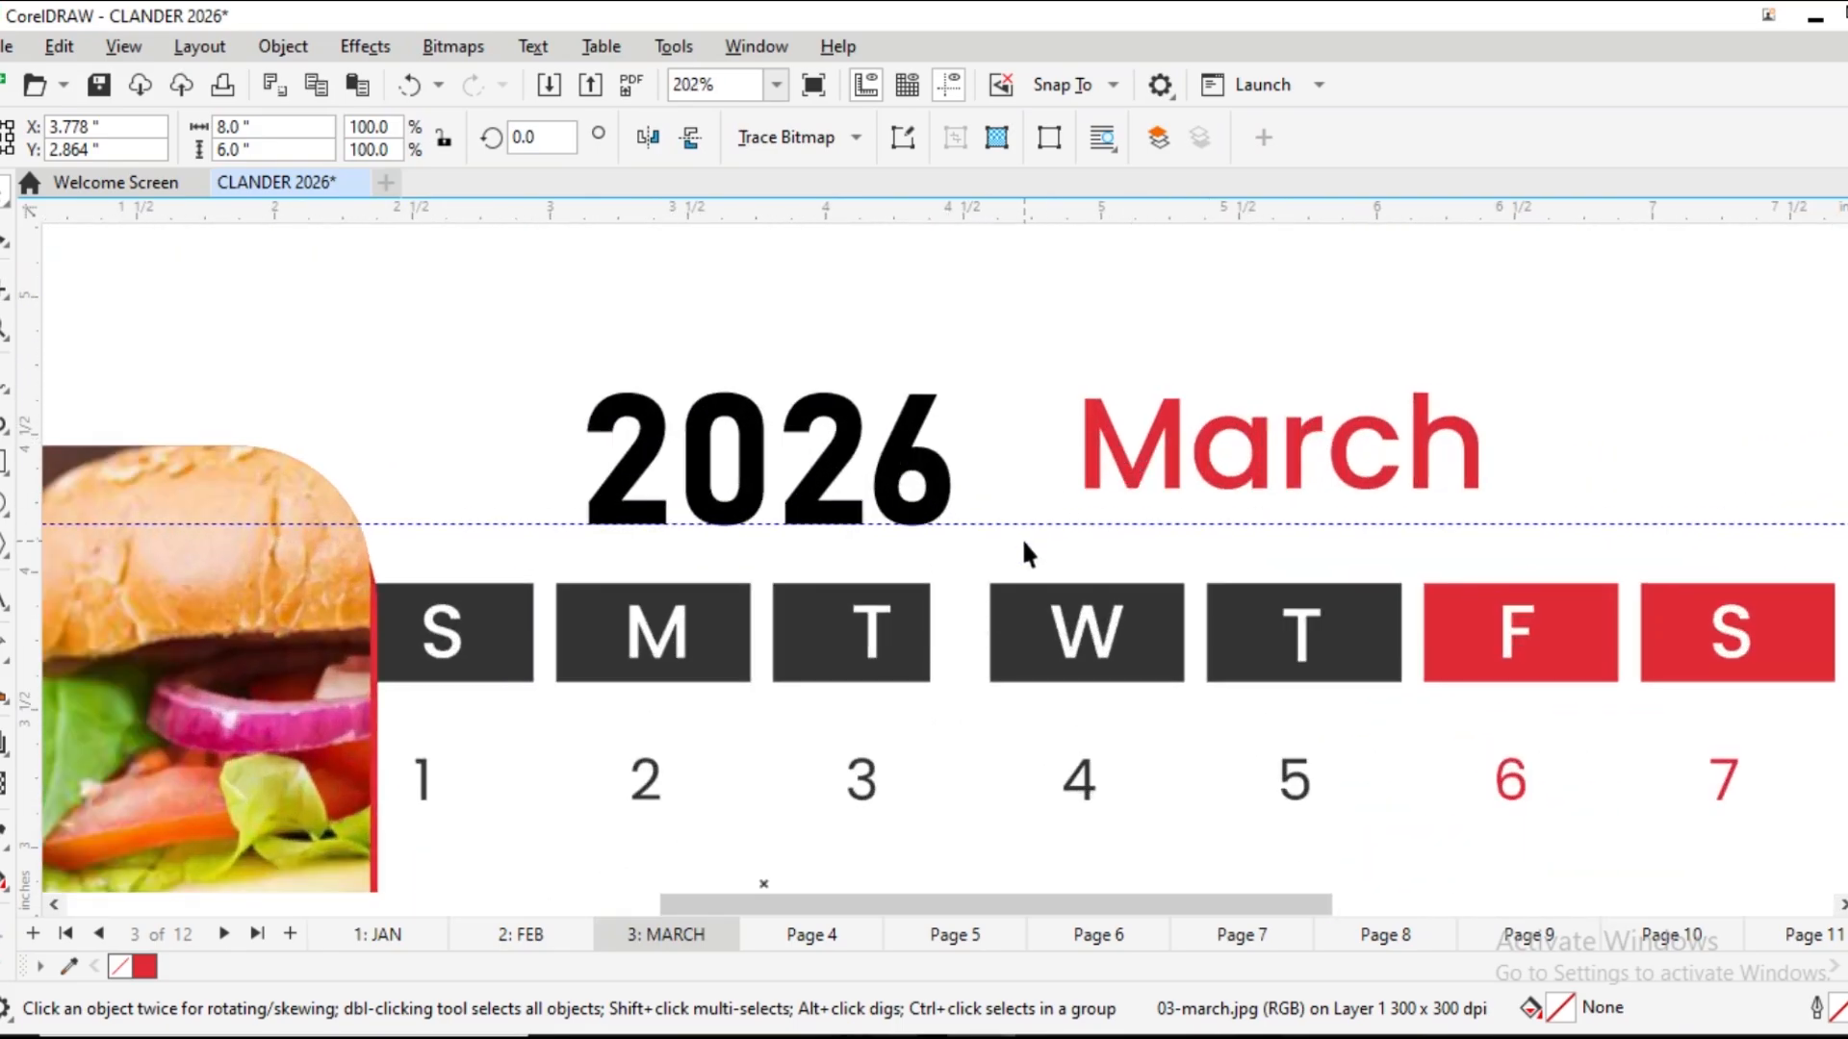
left_click(1023, 523)
left_click_drag(1020, 523, 1003, 485)
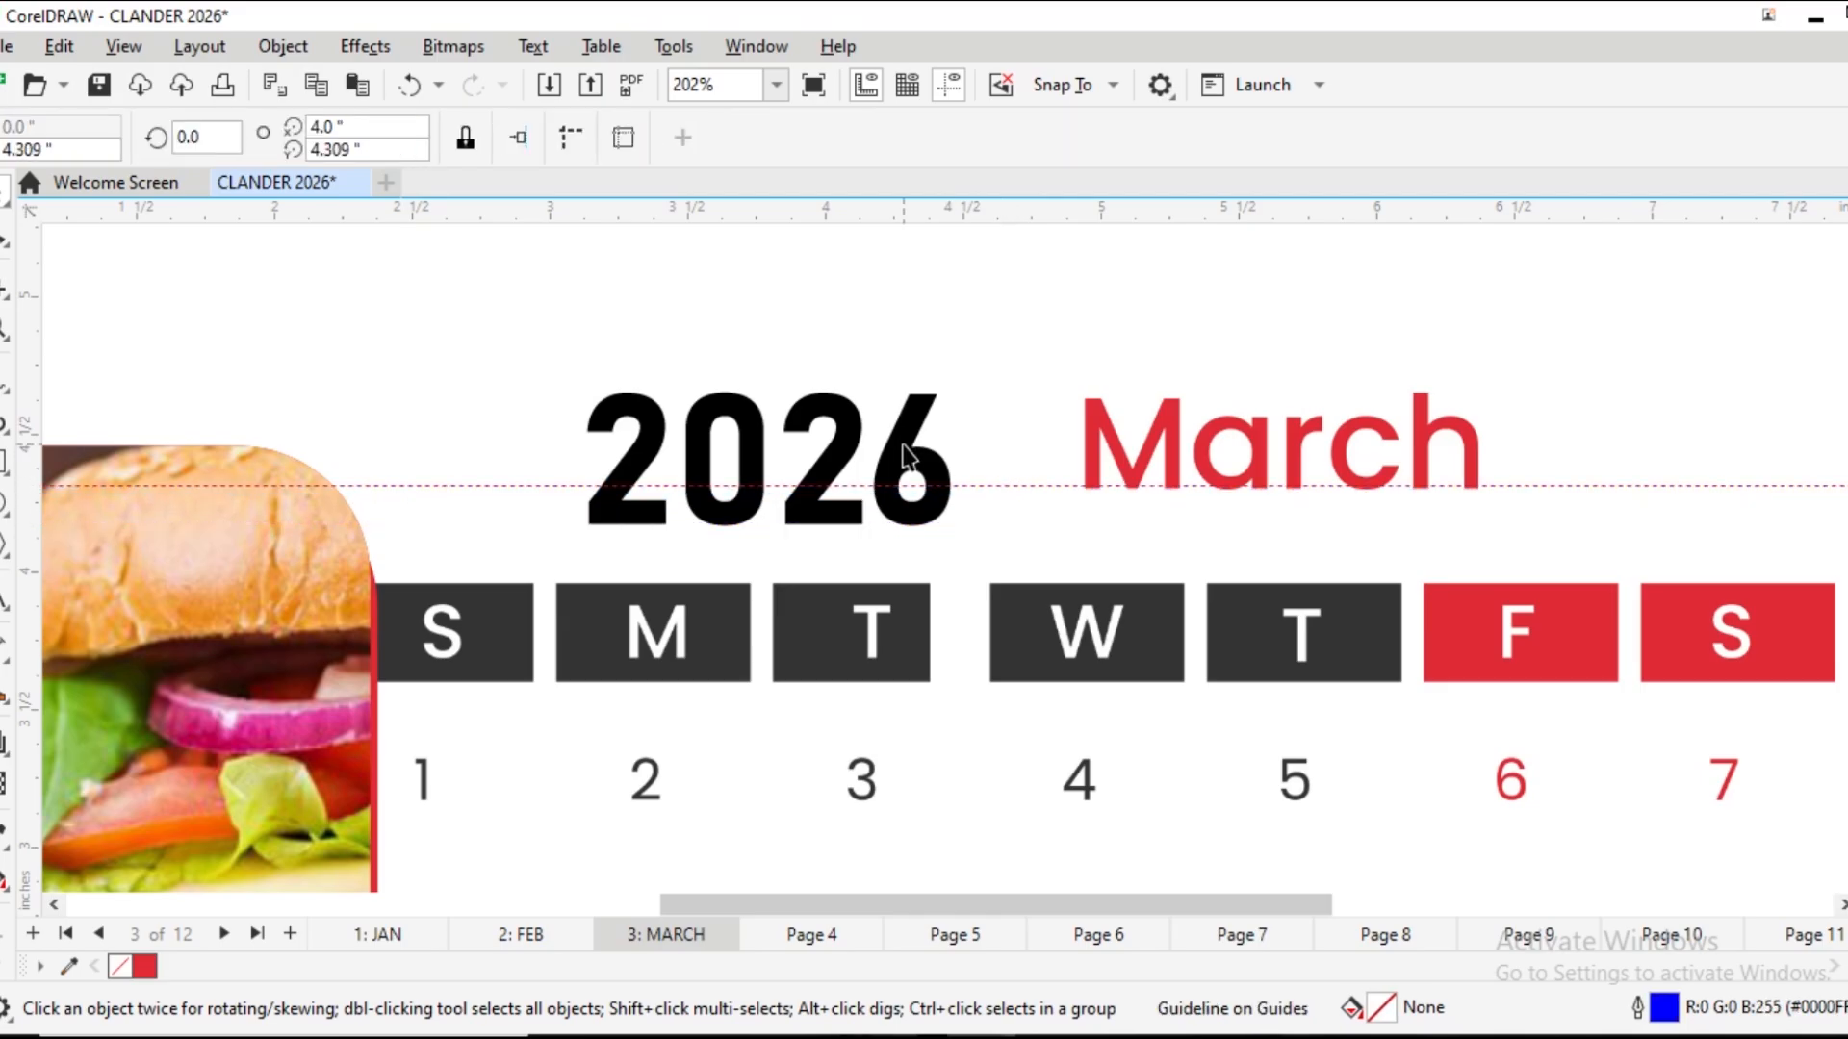
left_click(897, 444)
left_click_drag(897, 444, 901, 412)
left_click(487, 327)
scroll(494, 384, "down", 3)
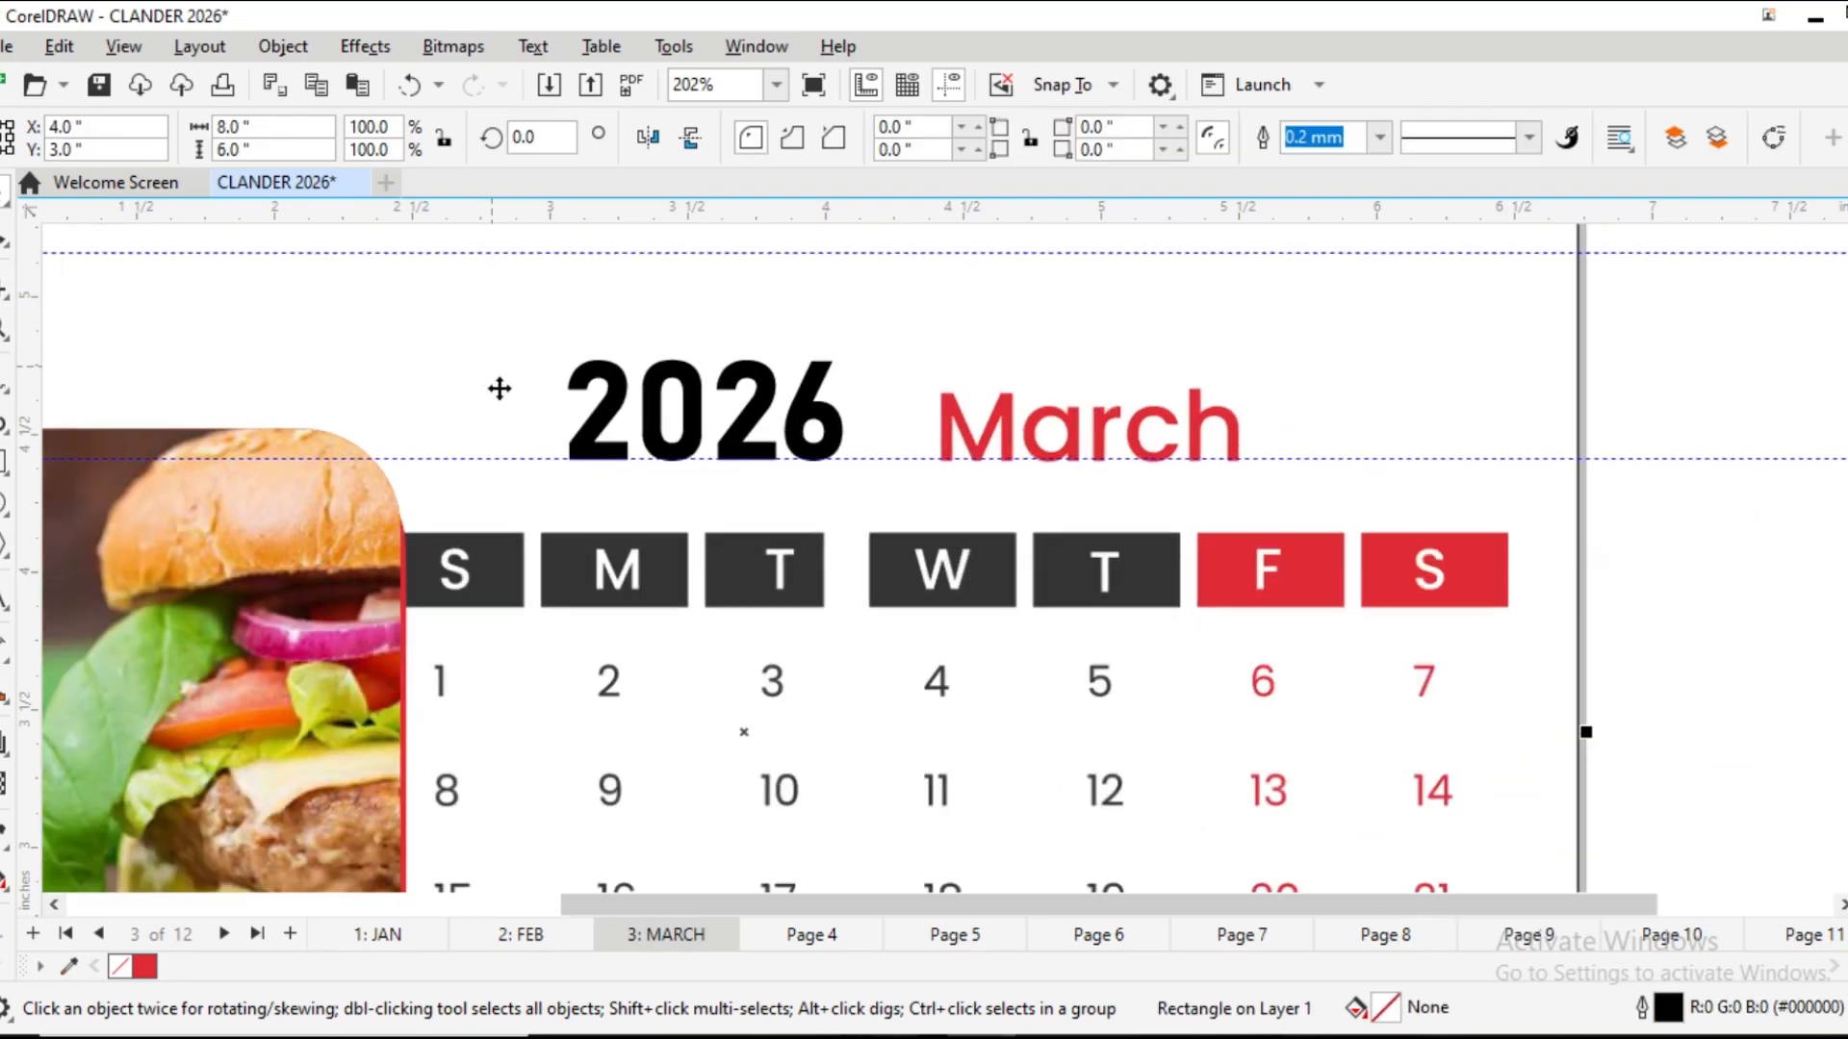
scroll(500, 388, "down", 2)
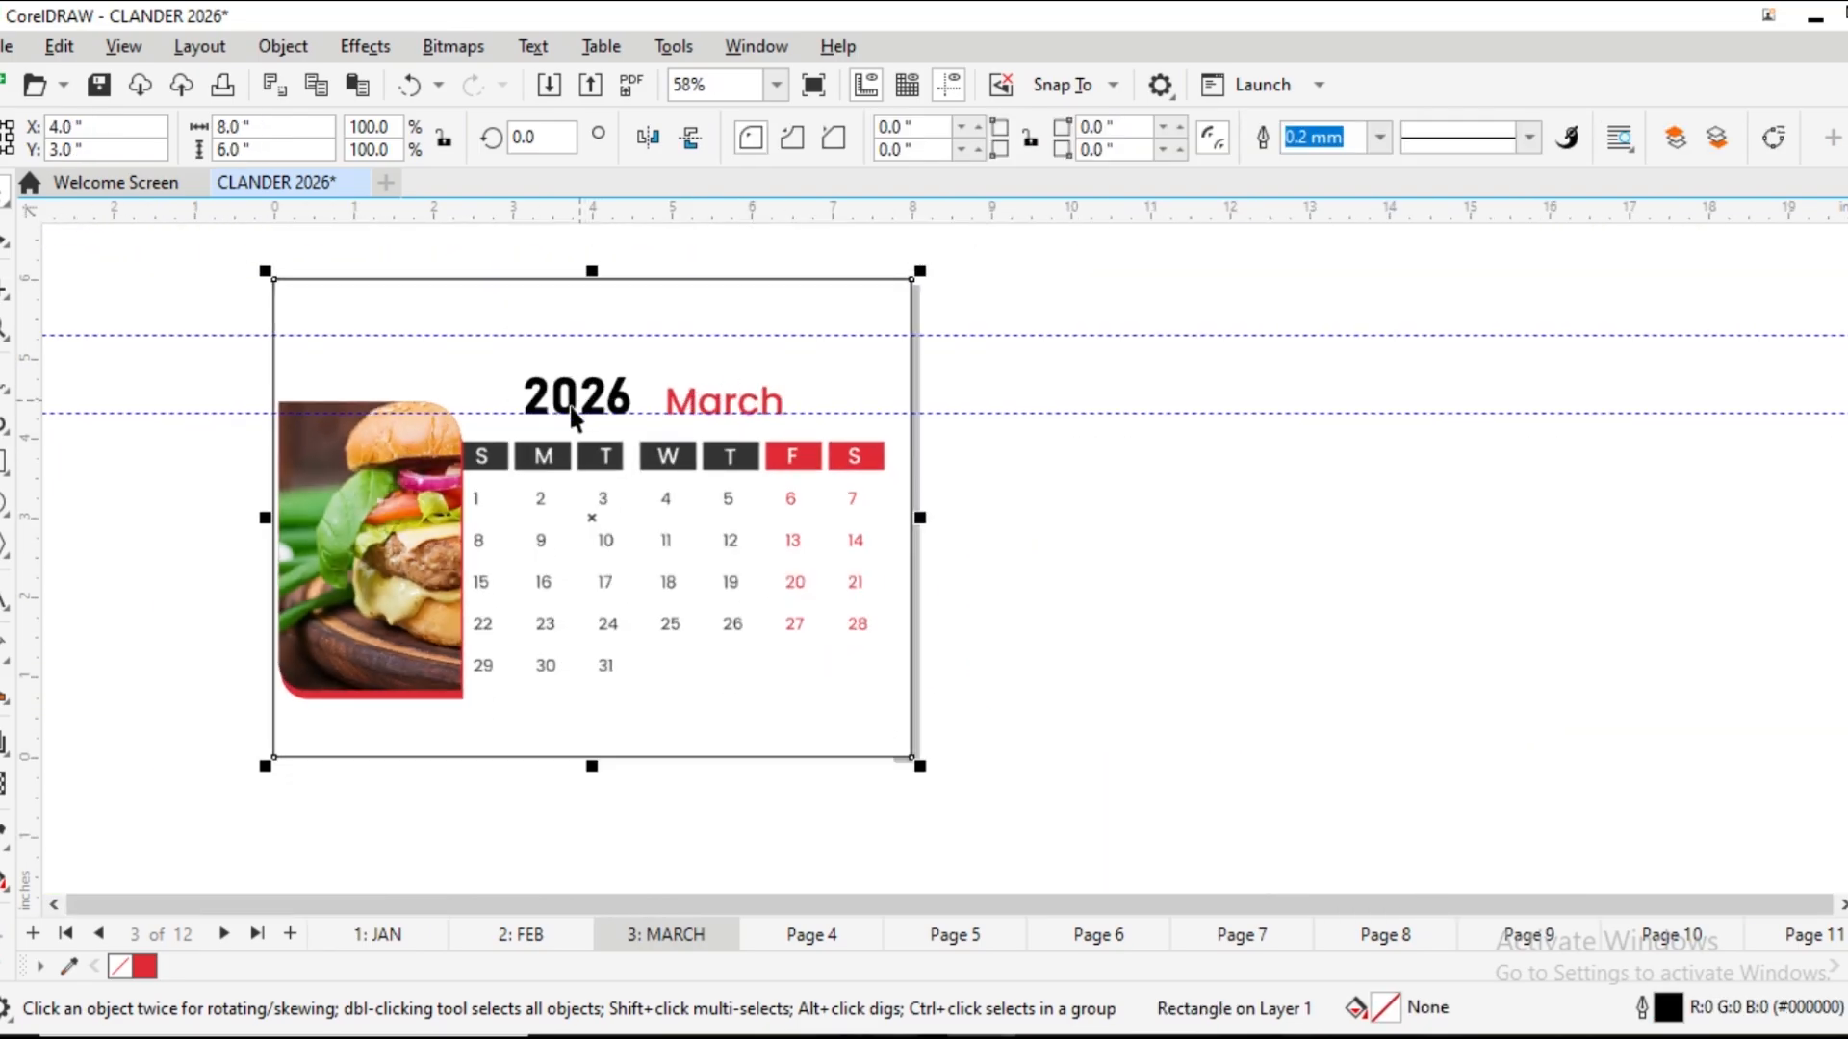
left_click_drag(211, 462, 421, 525)
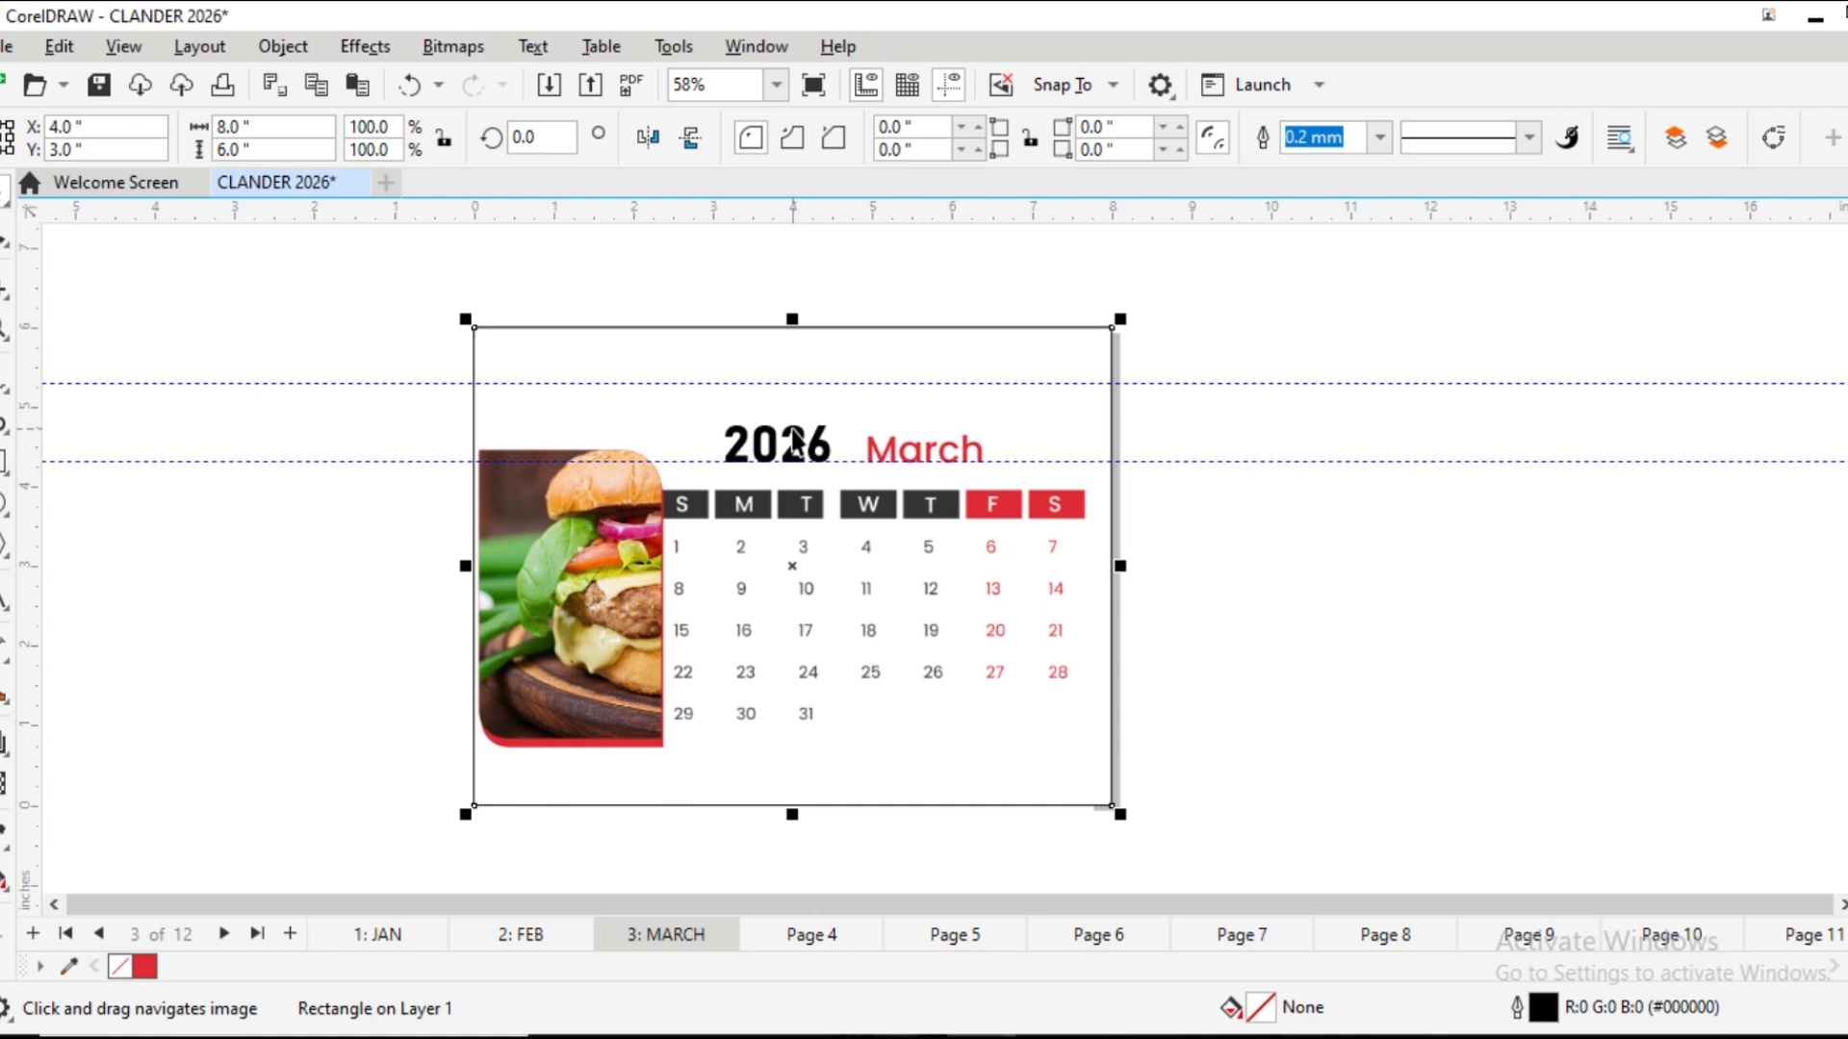
scroll(795, 442, "up", 4)
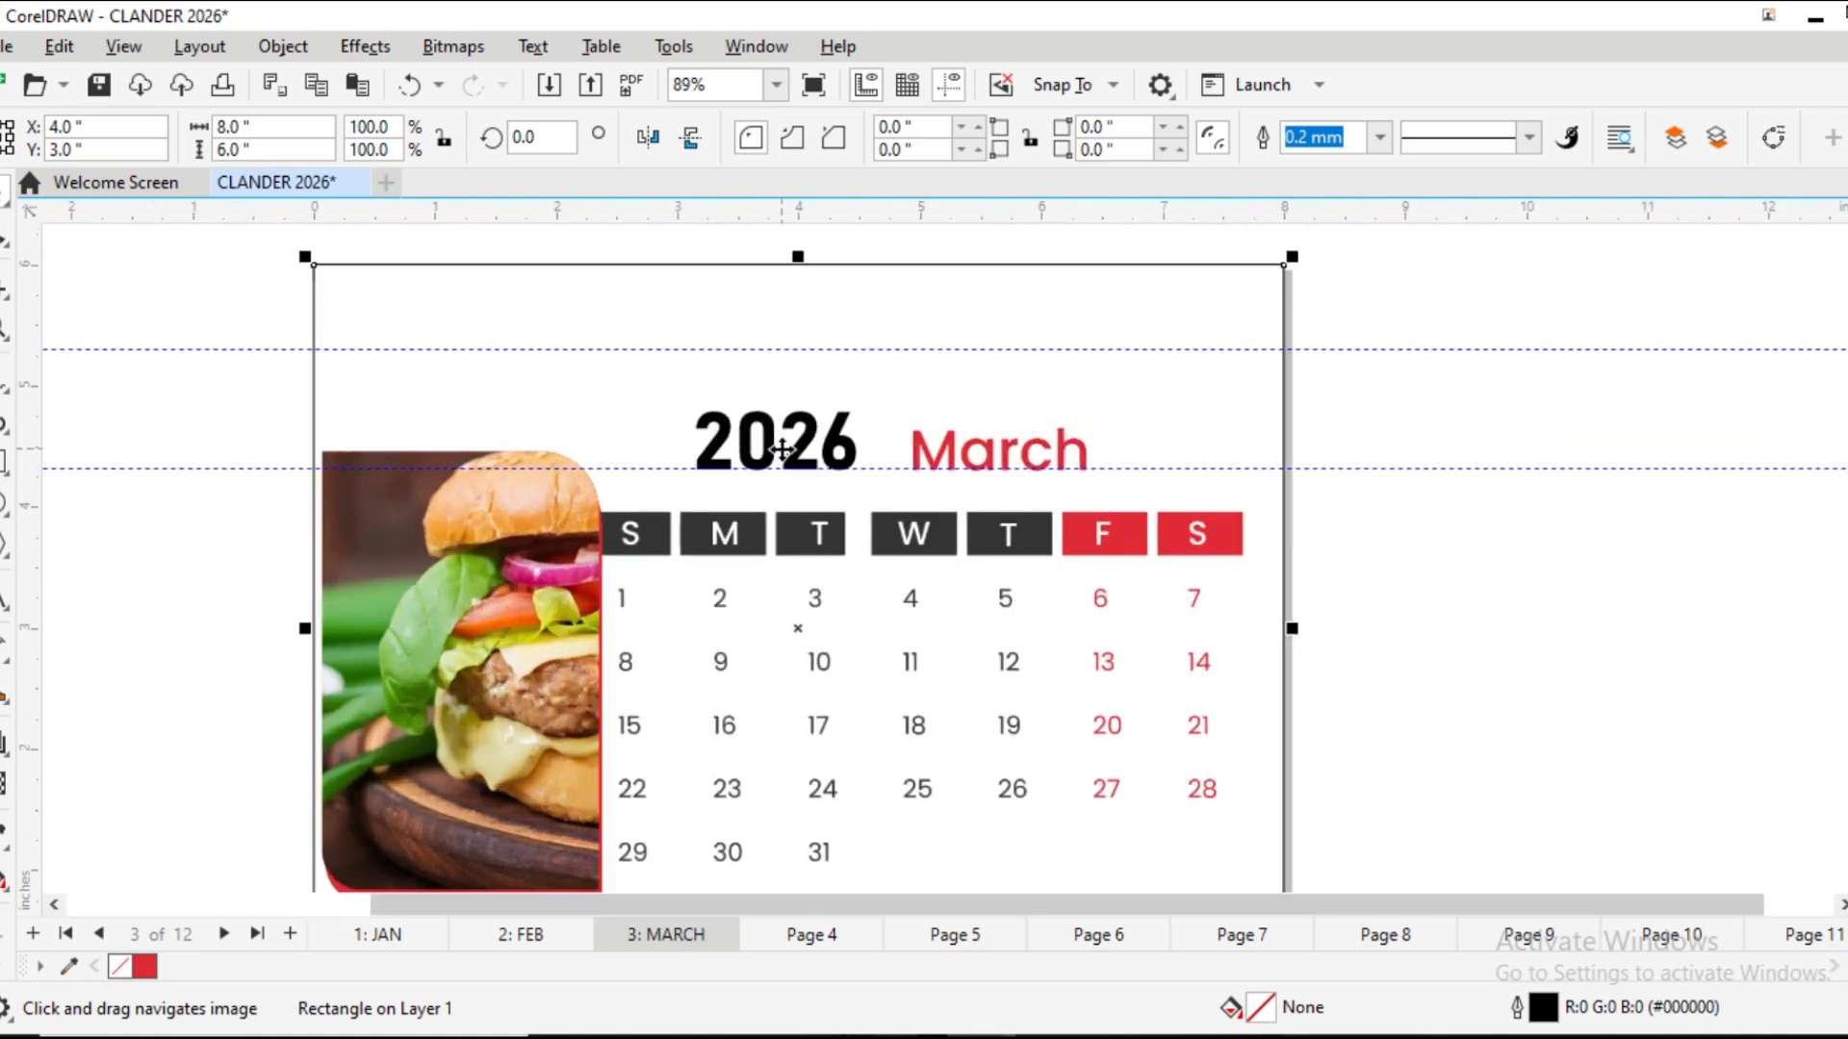
scroll(1077, 507, "down", 3)
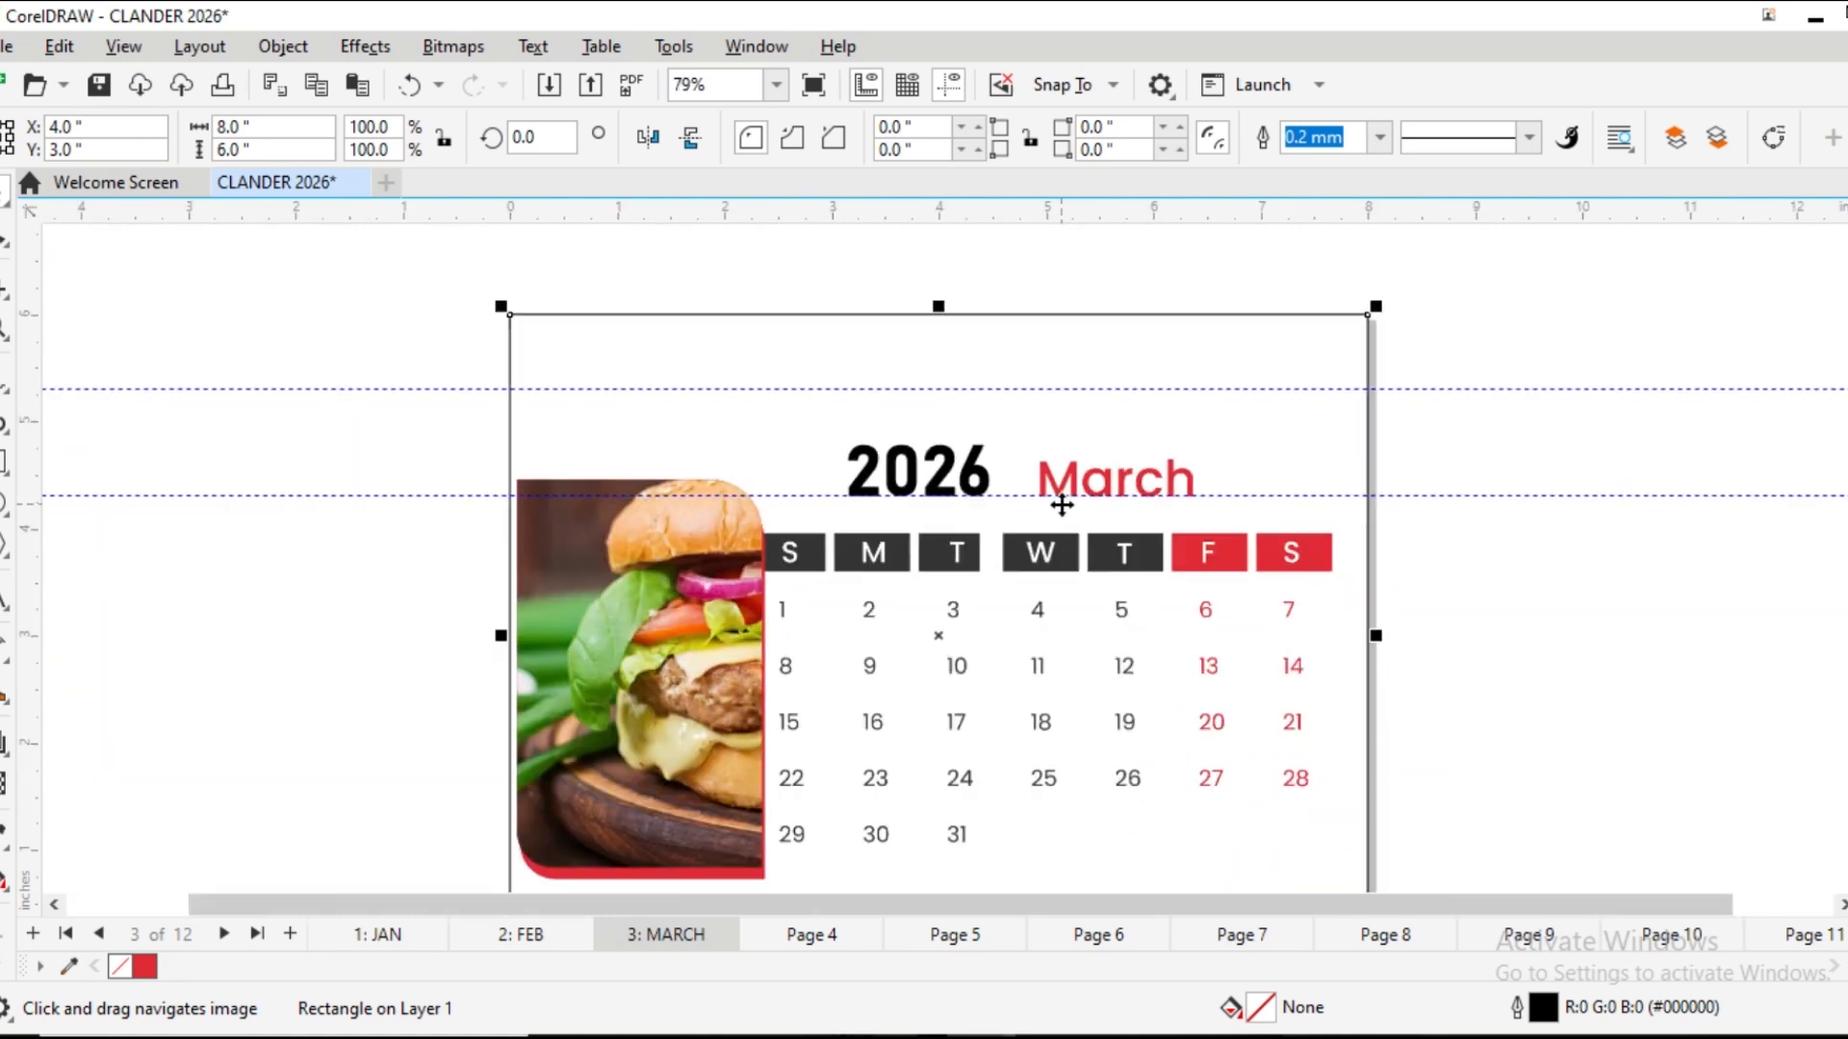
scroll(940, 454, "down", 1)
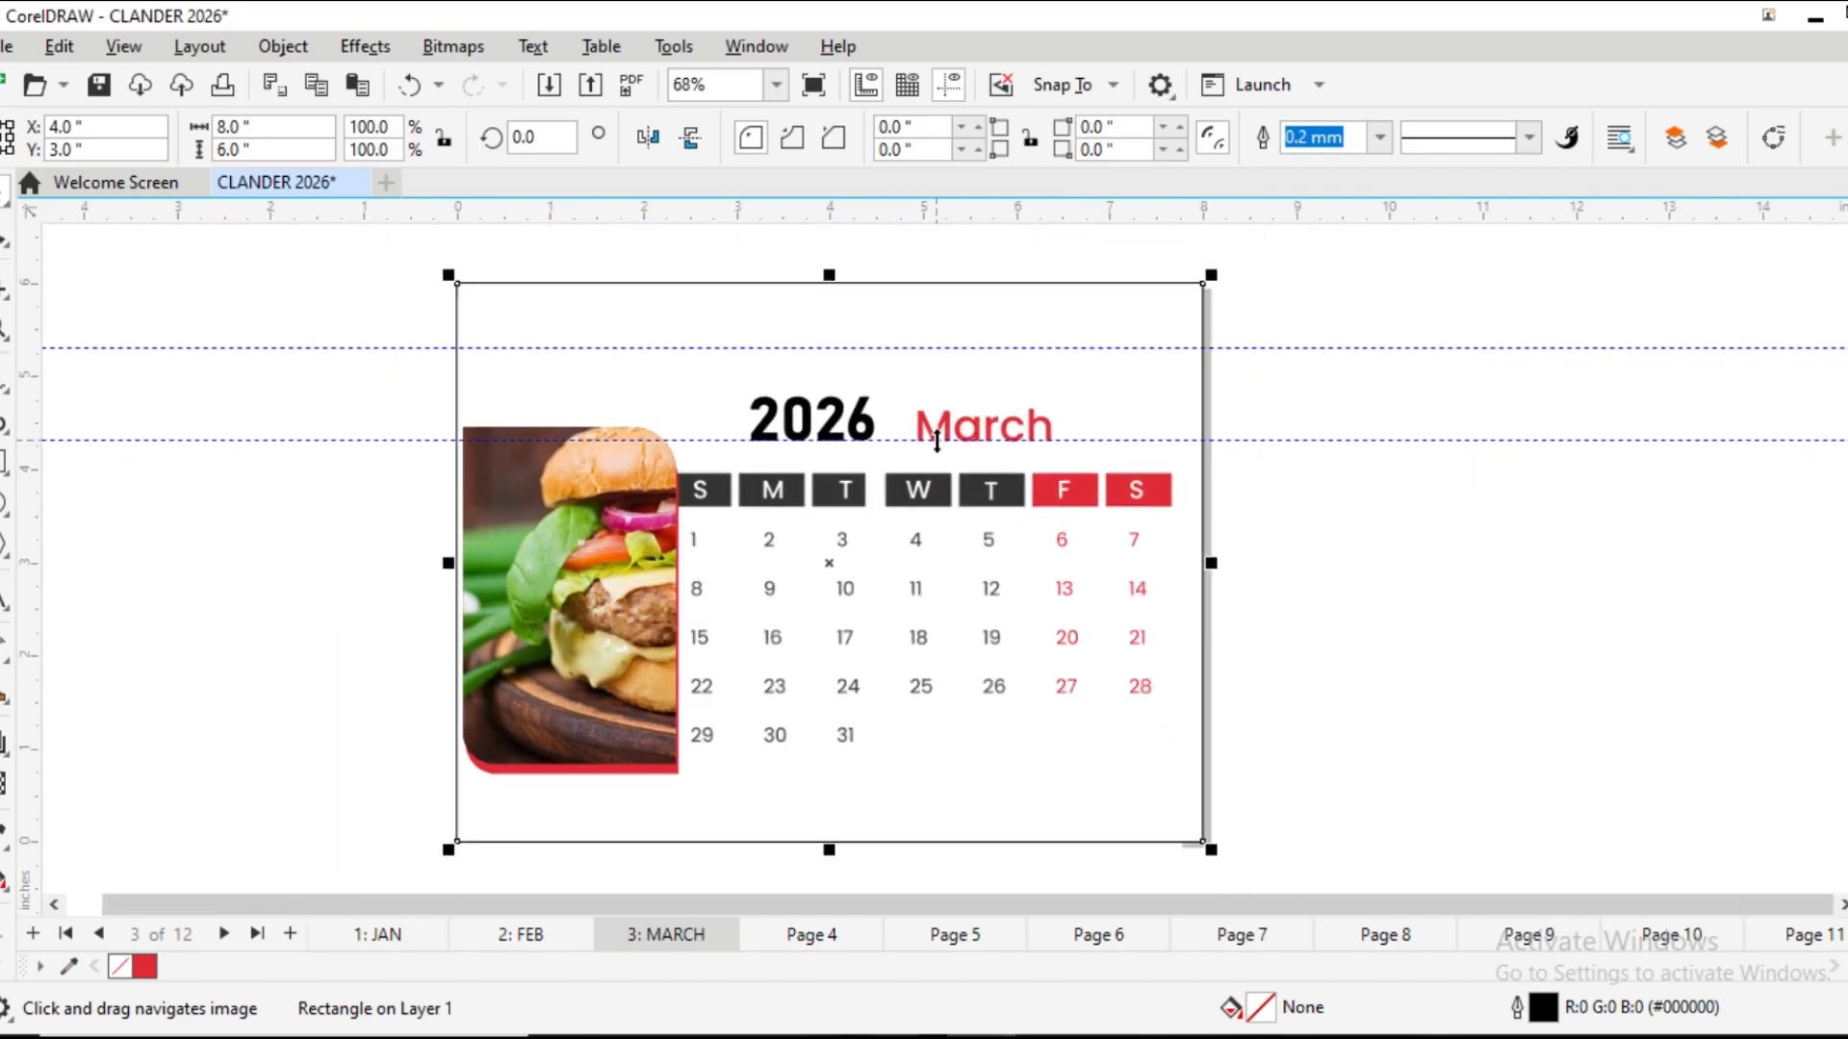
Compare the FEB and MARCH pages and move the lower guideline to the "2026" baseline on the FEB page, at about 4.172 in
left_click(521, 939)
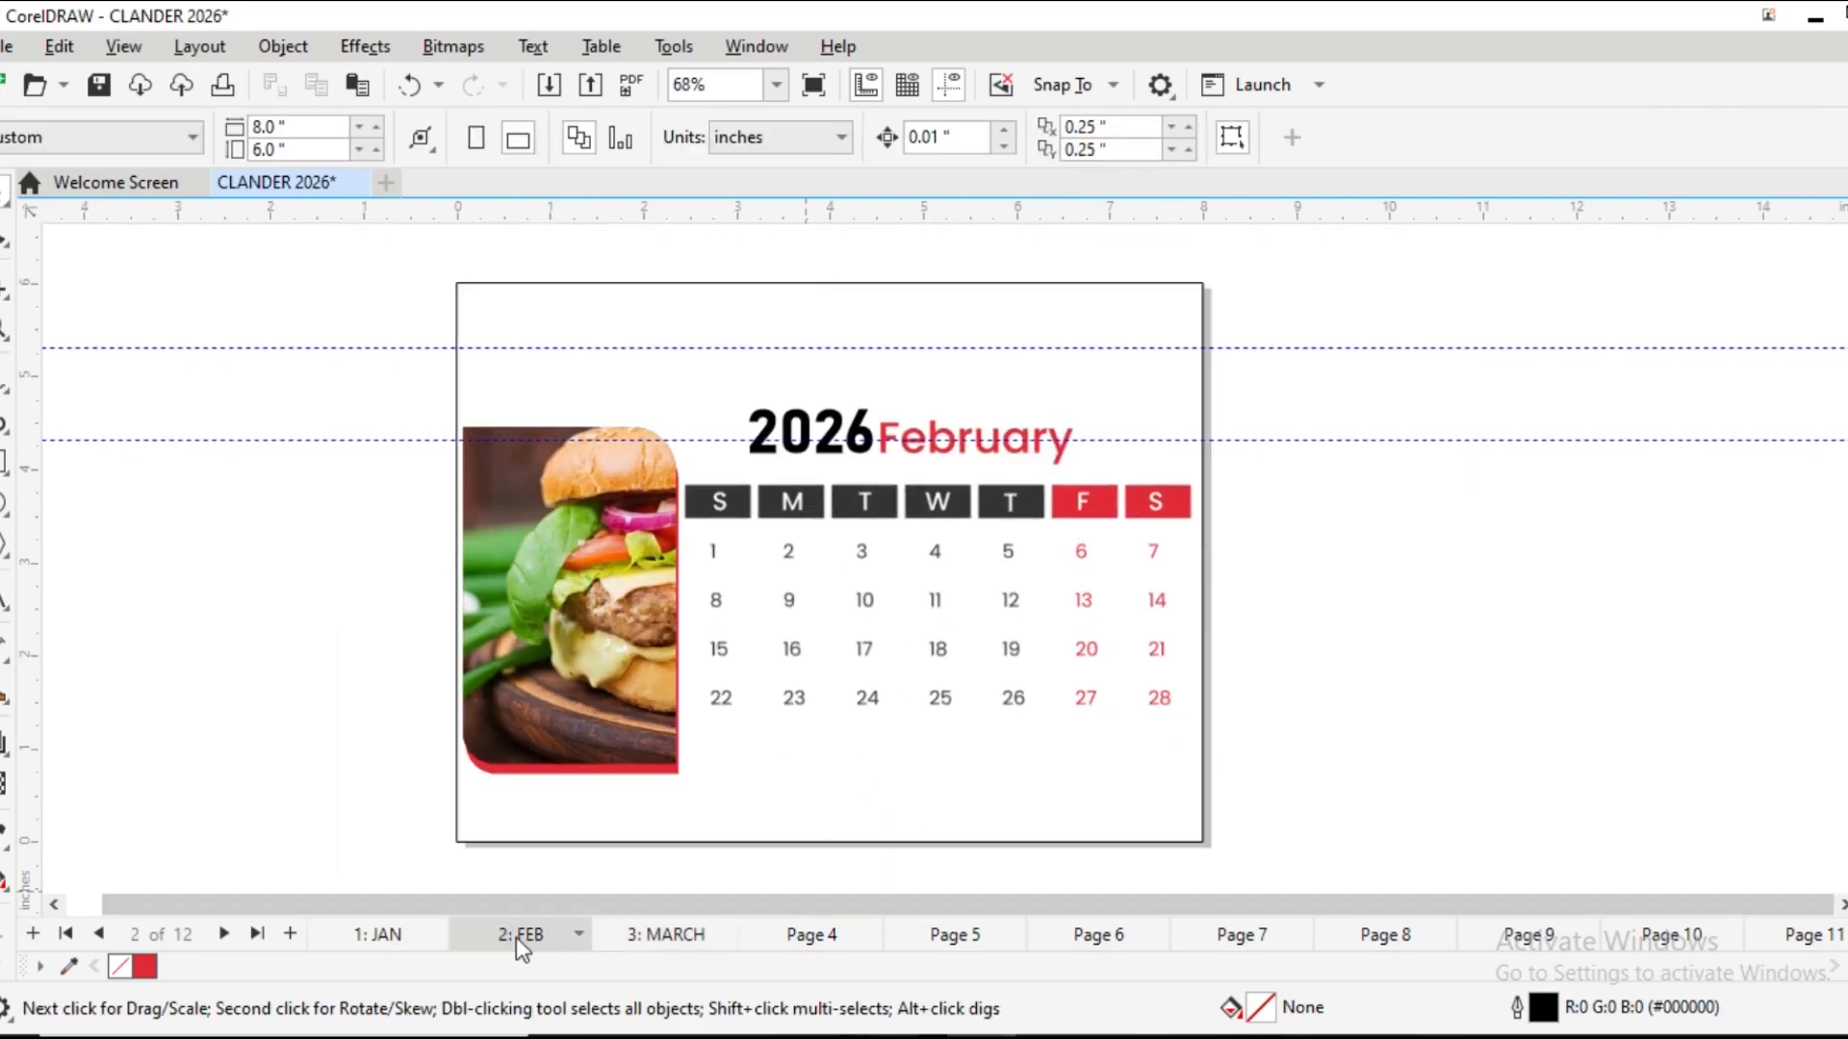
left_click(660, 938)
left_click(528, 937)
mouse_move(736, 439)
left_mouse_down()
mouse_move(748, 460)
mouse_move(736, 448)
left_mouse_up()
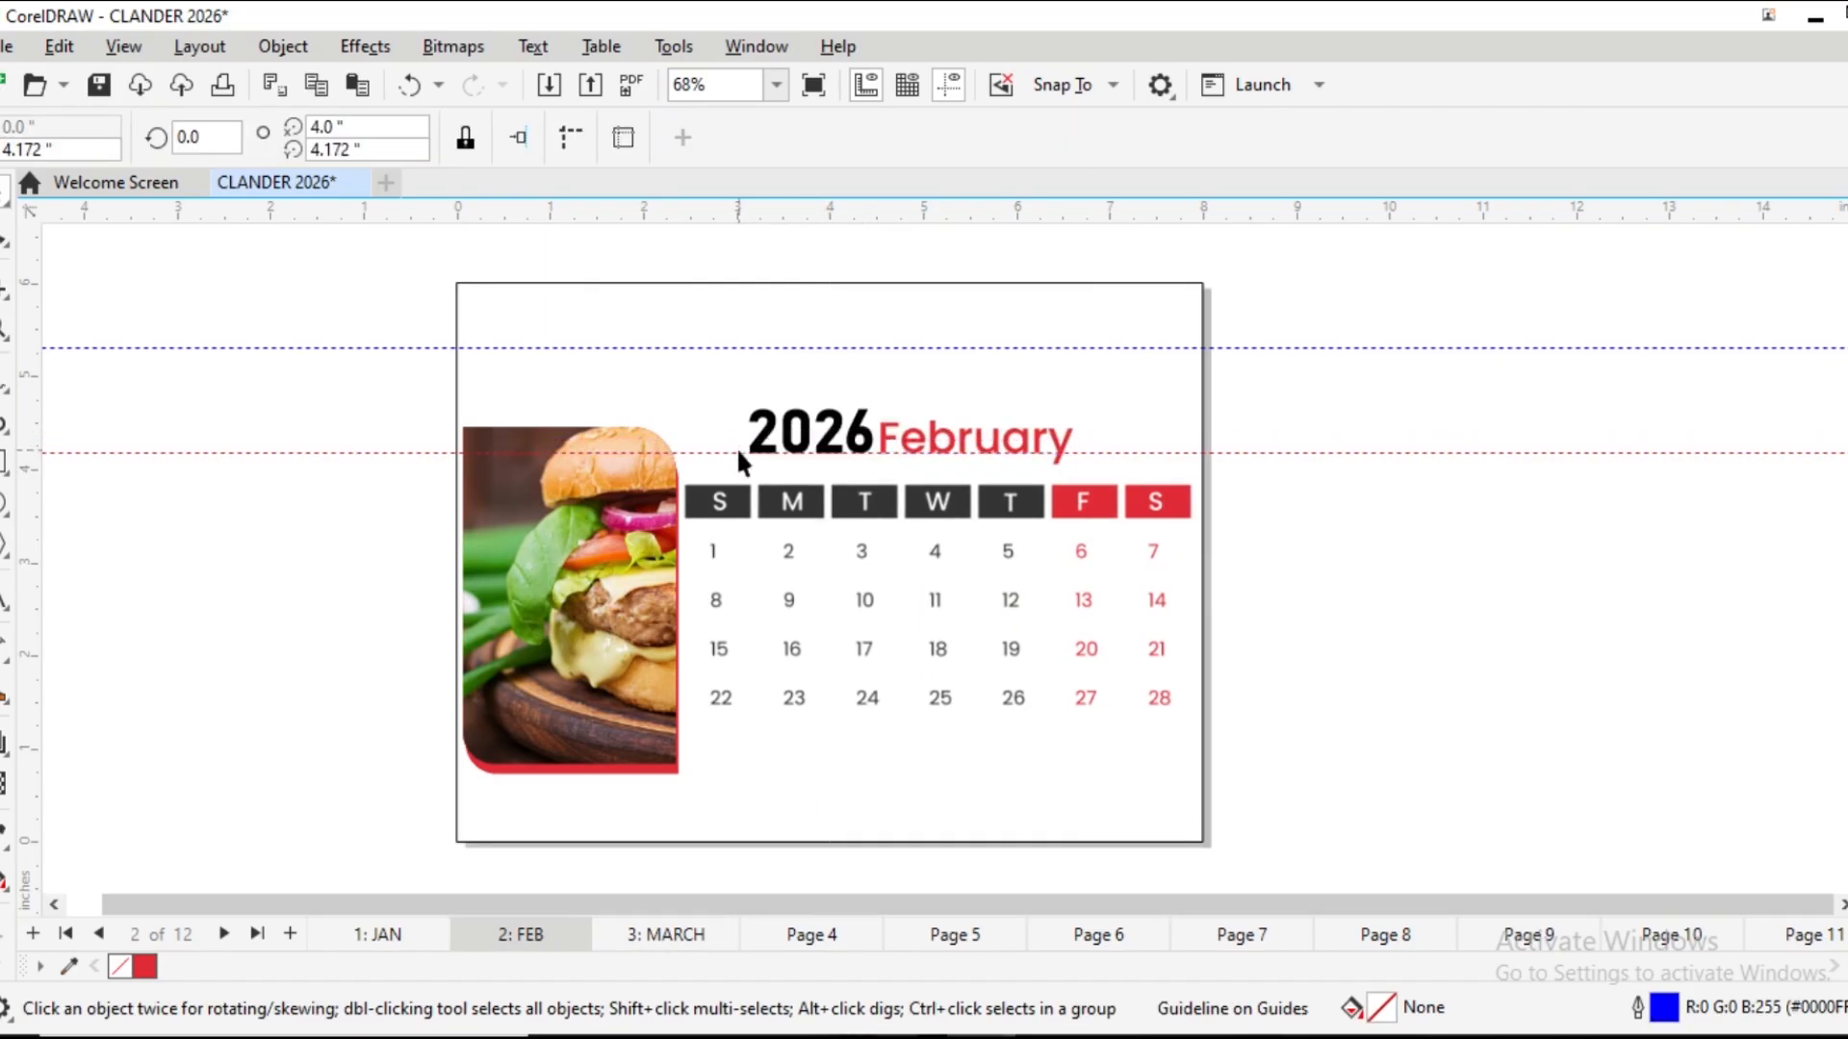
scroll(736, 448, "up", 3)
scroll(736, 446, "down", 4)
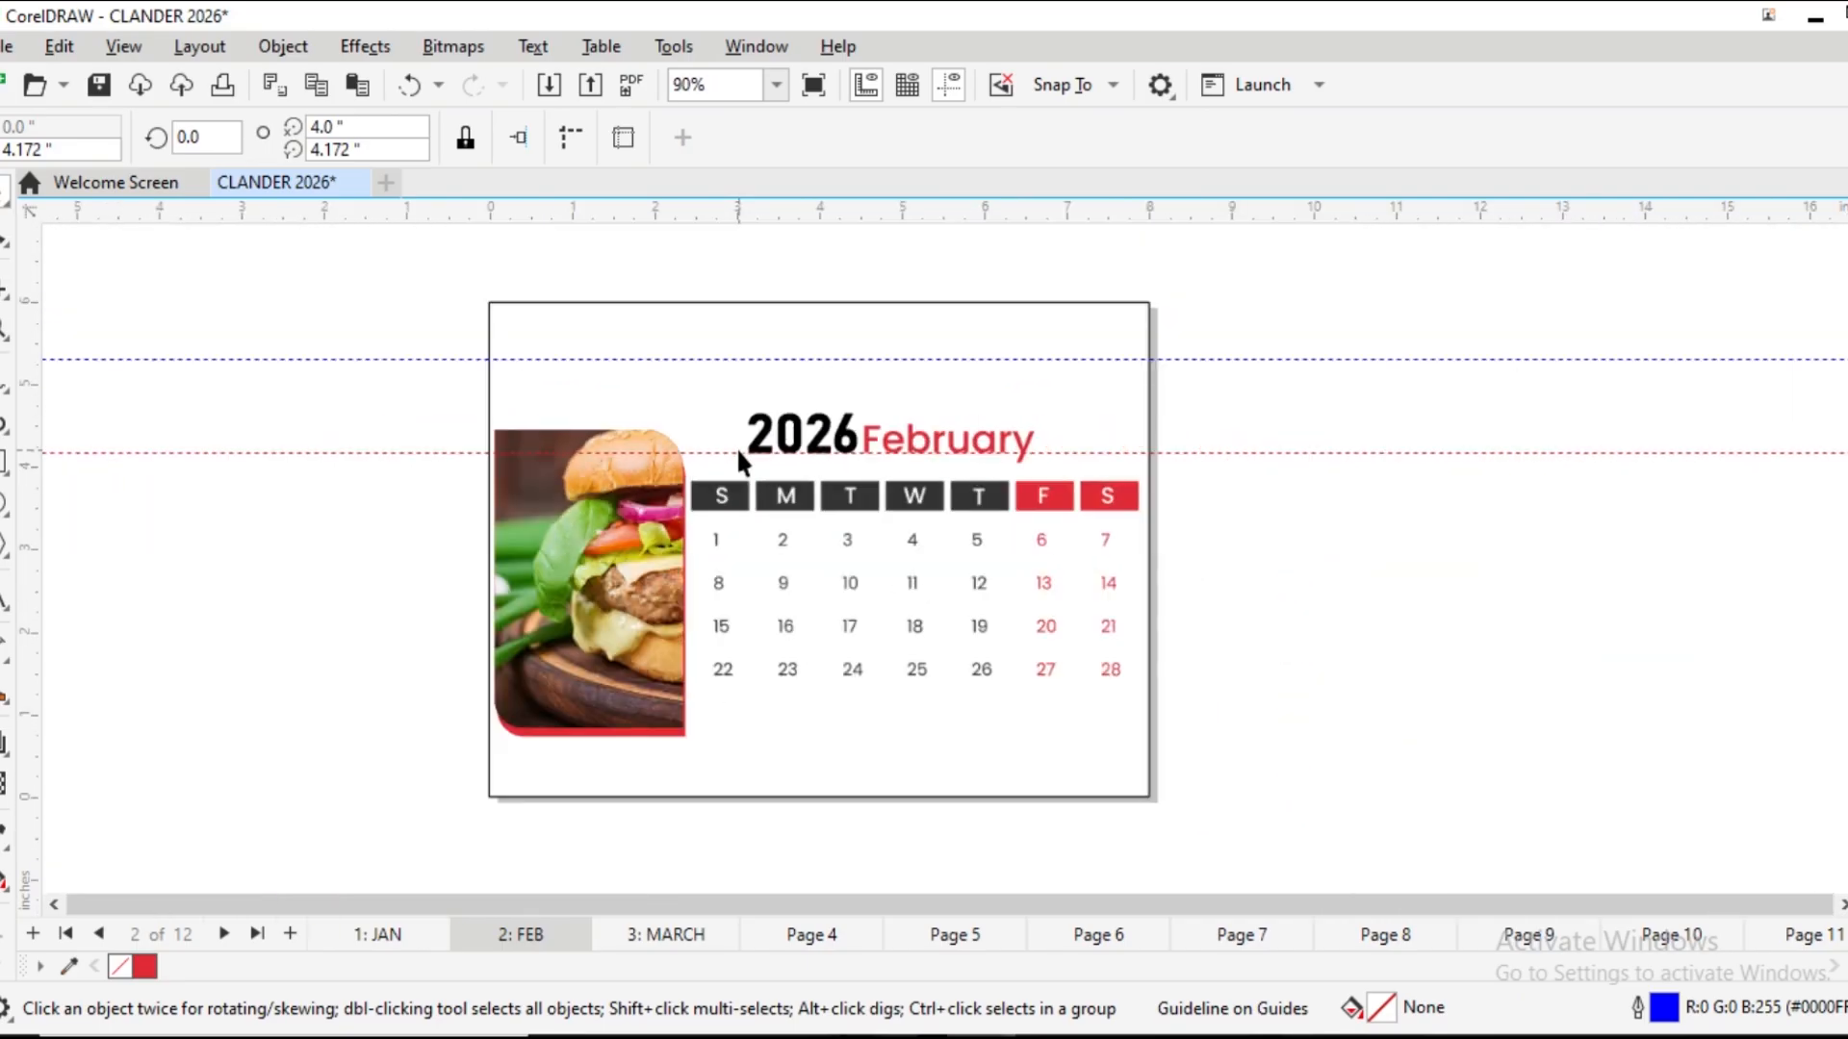
left_click(674, 932)
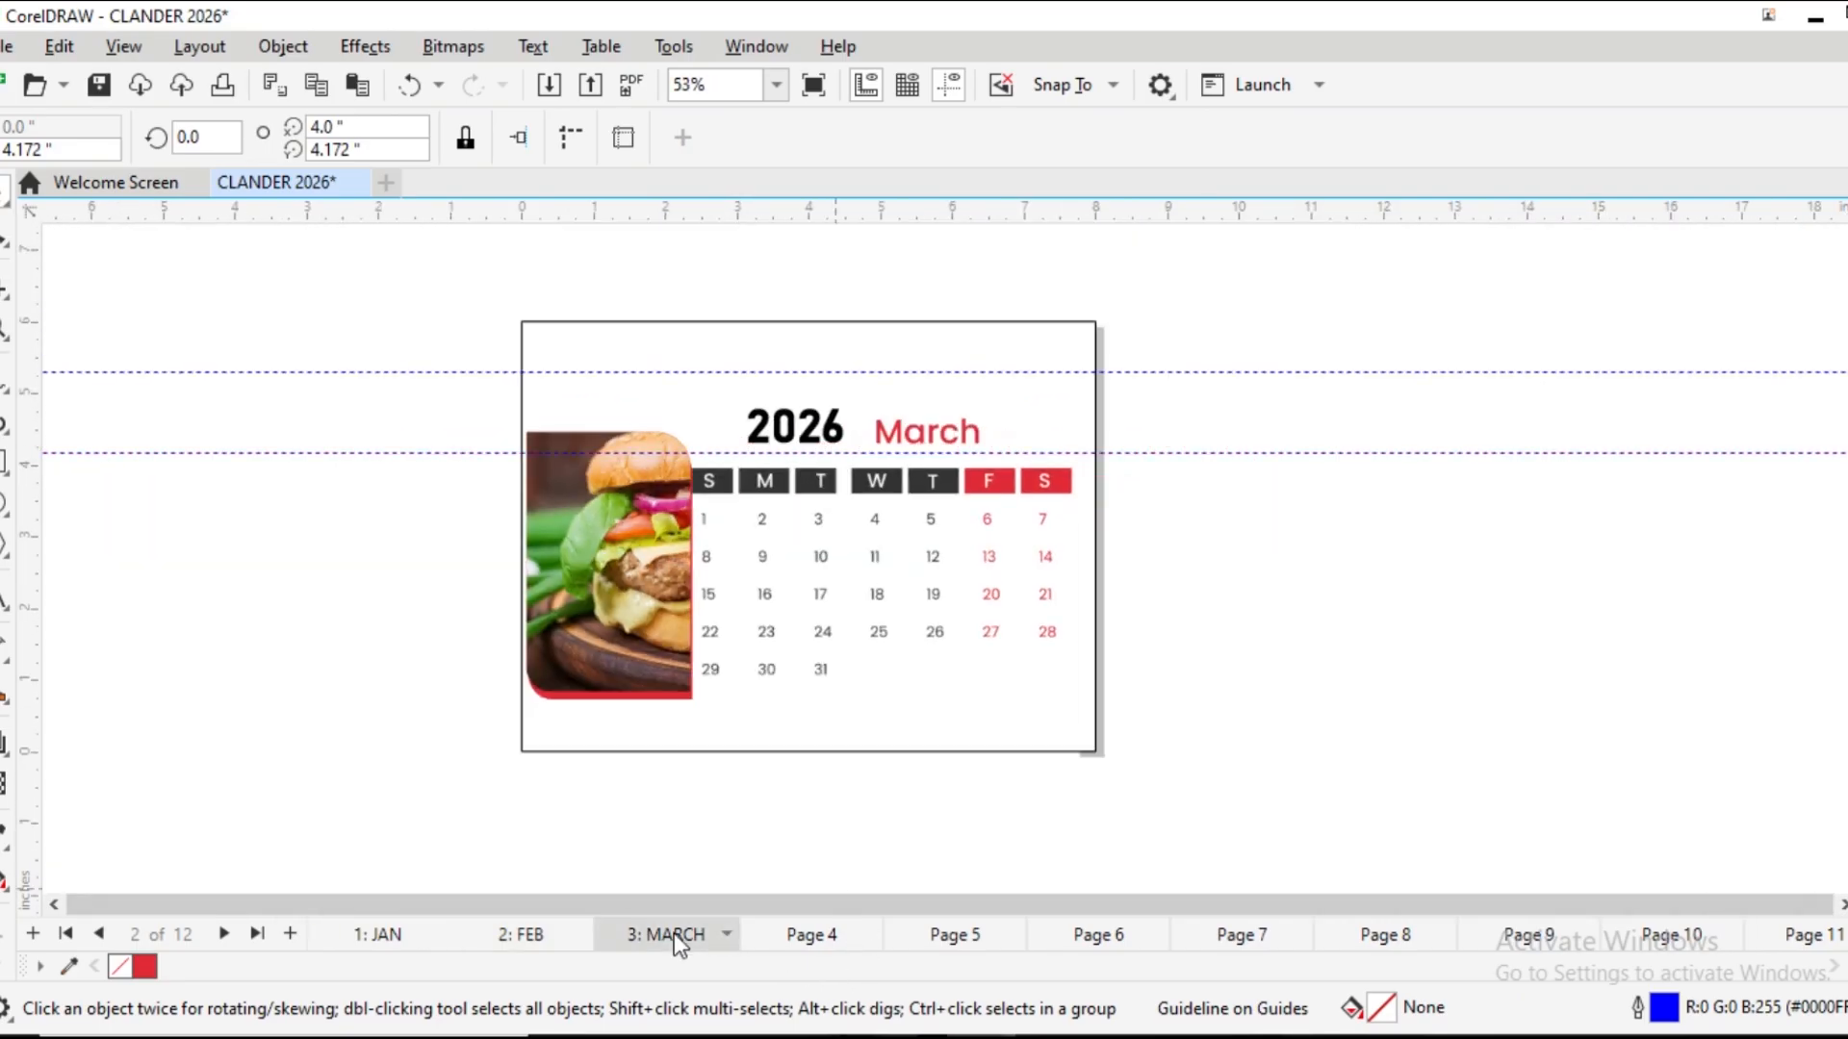
Rename page 4 as APRIL
left_click(805, 933)
right_click(807, 938)
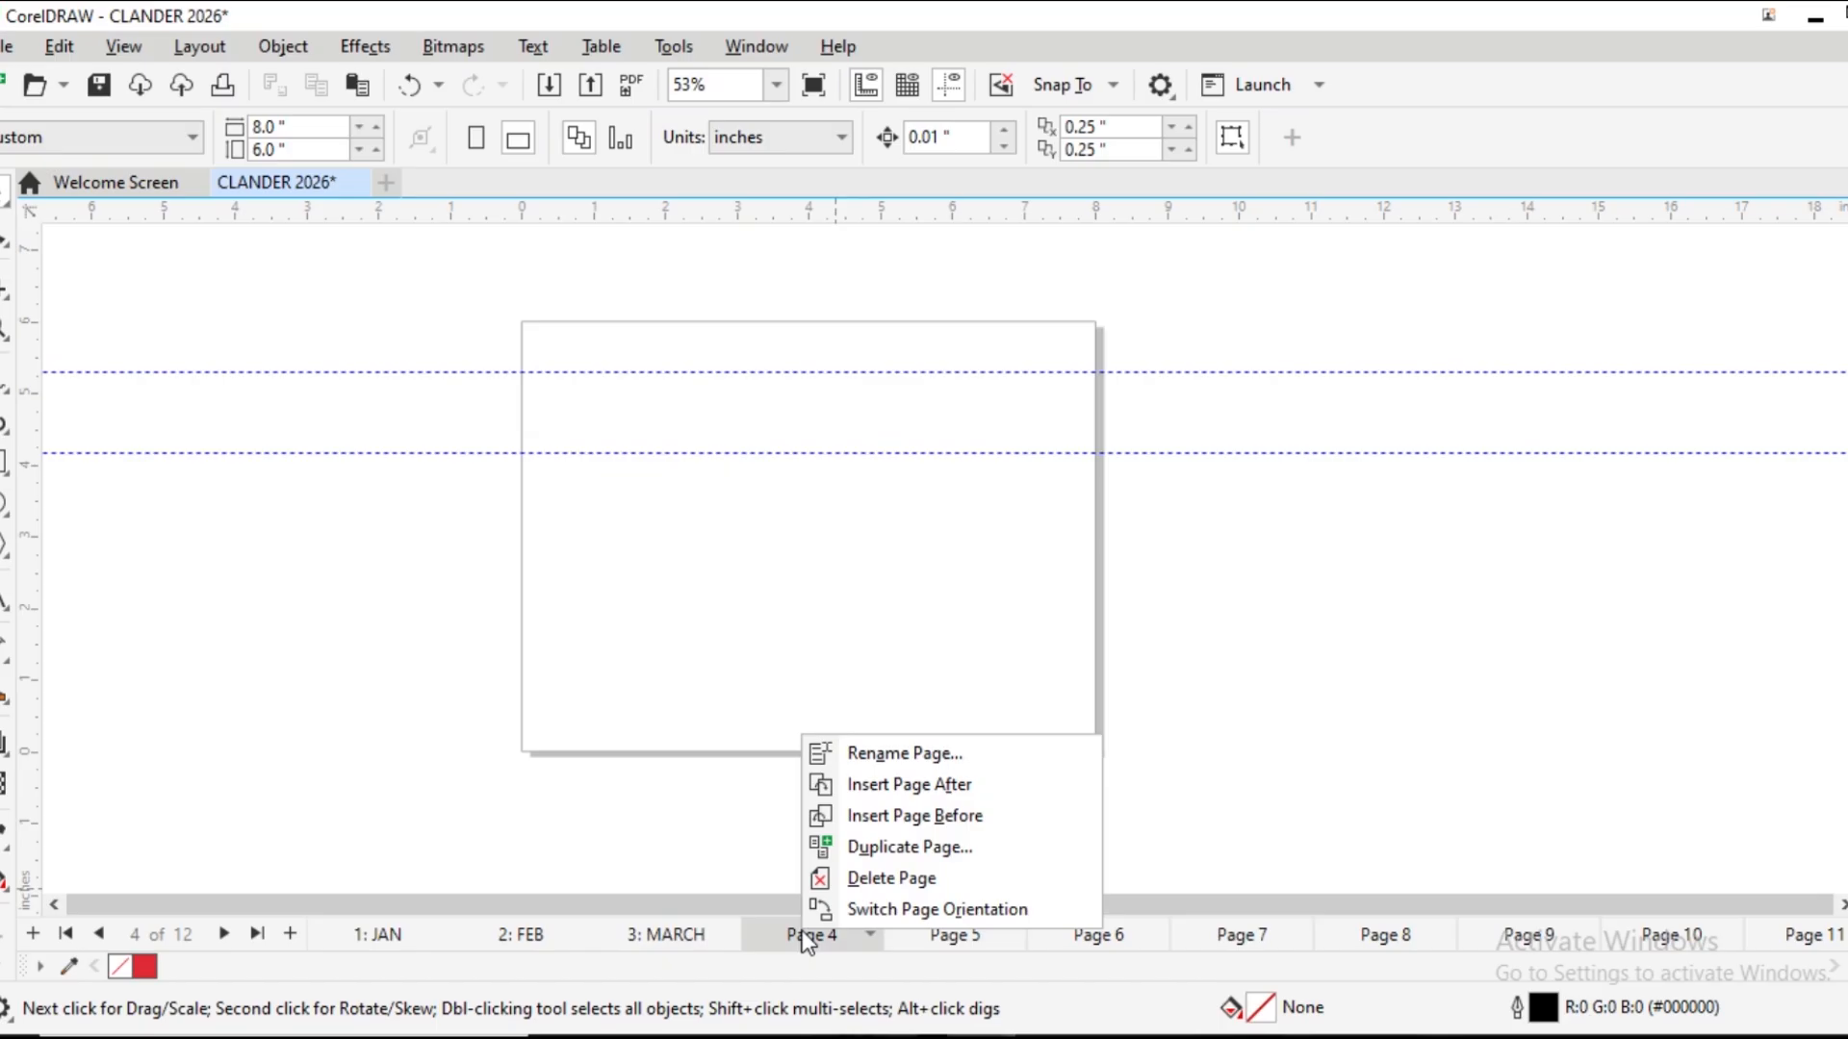
left_click(885, 755)
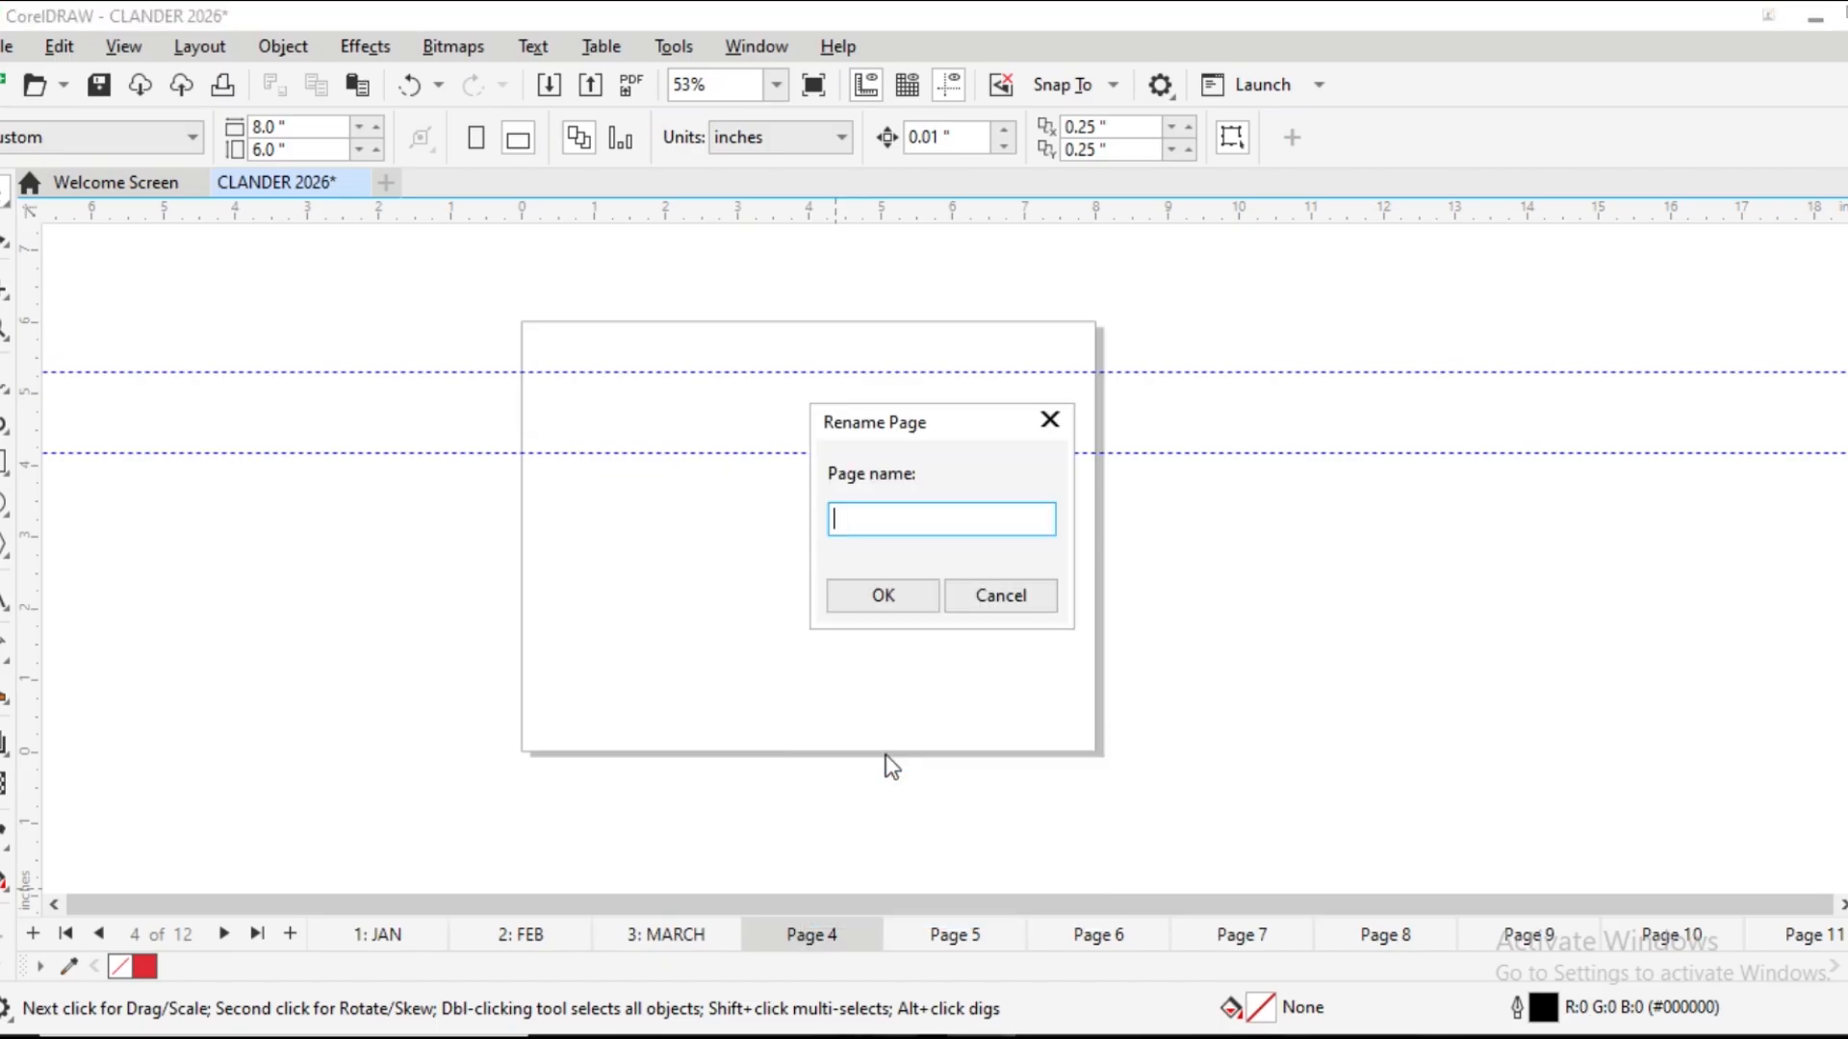
type("APRIL")
key("Return")
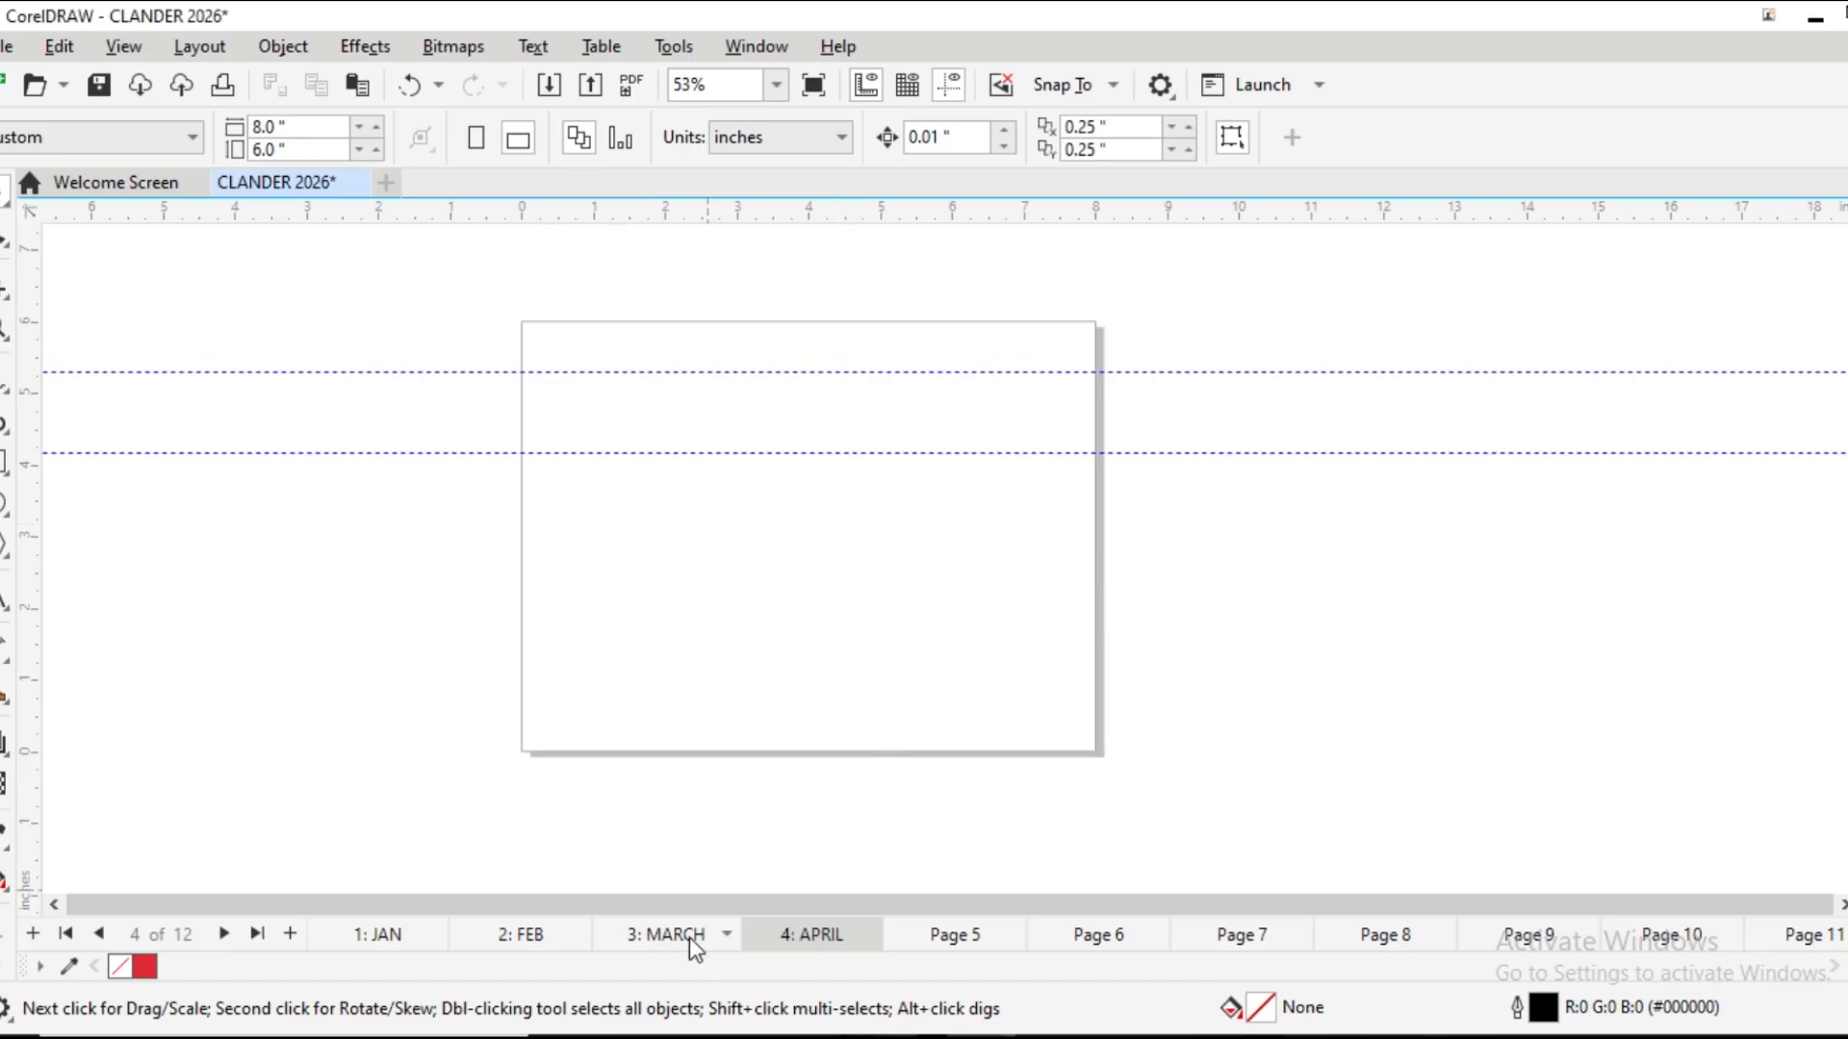
Copy all objects from the MARCH page onto the APRIL page
left_click(689, 937)
key("ctrl+a")
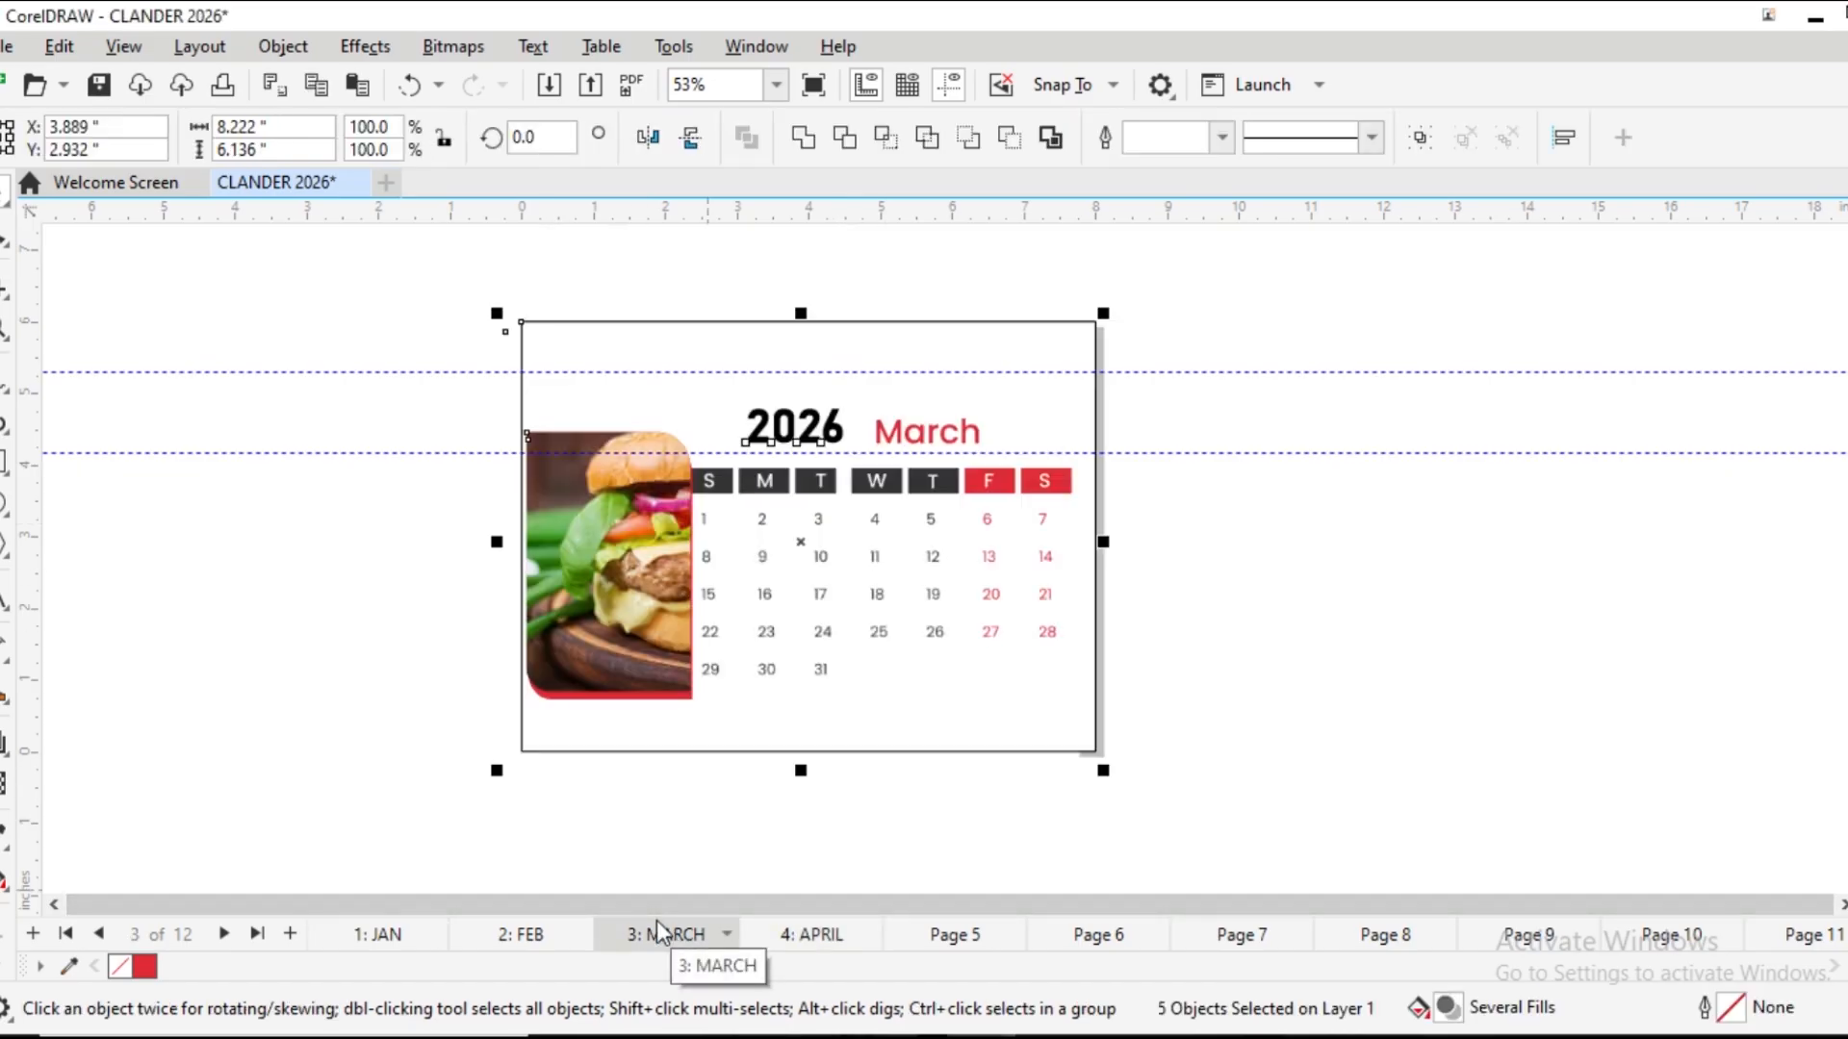
left_click(816, 932)
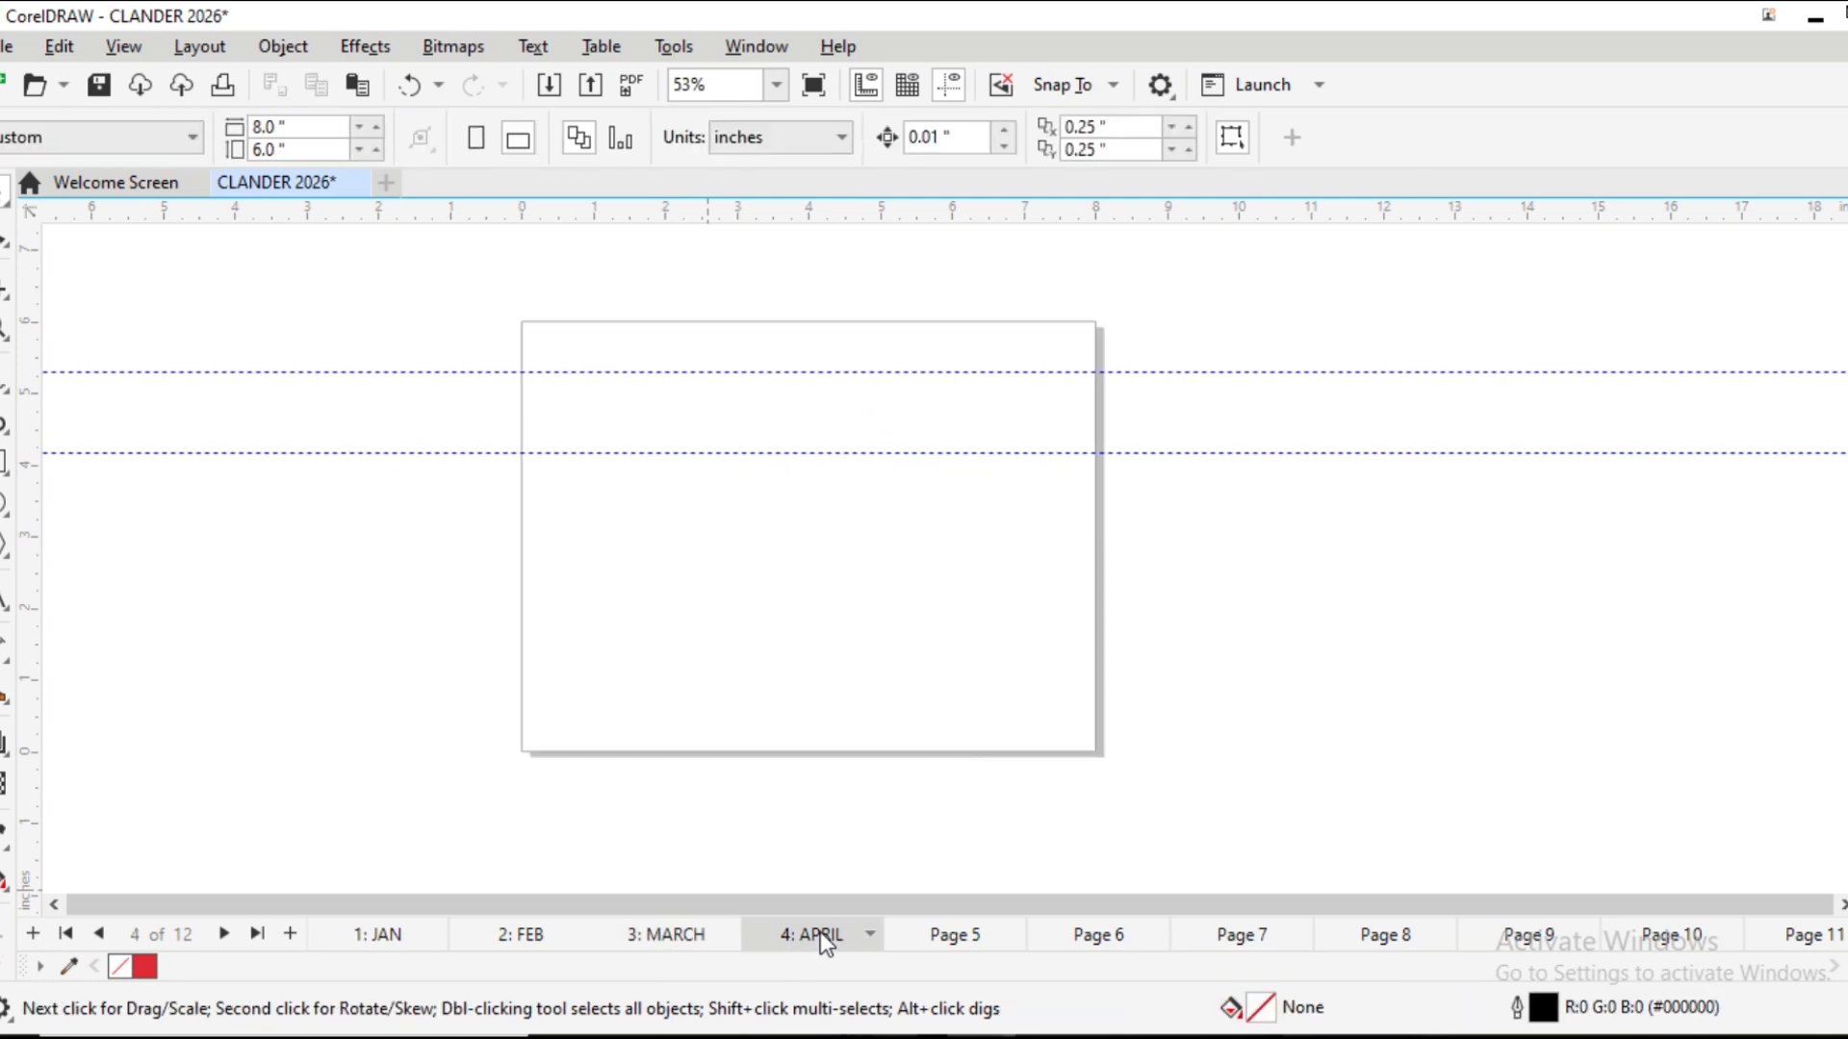
key("ctrl+v")
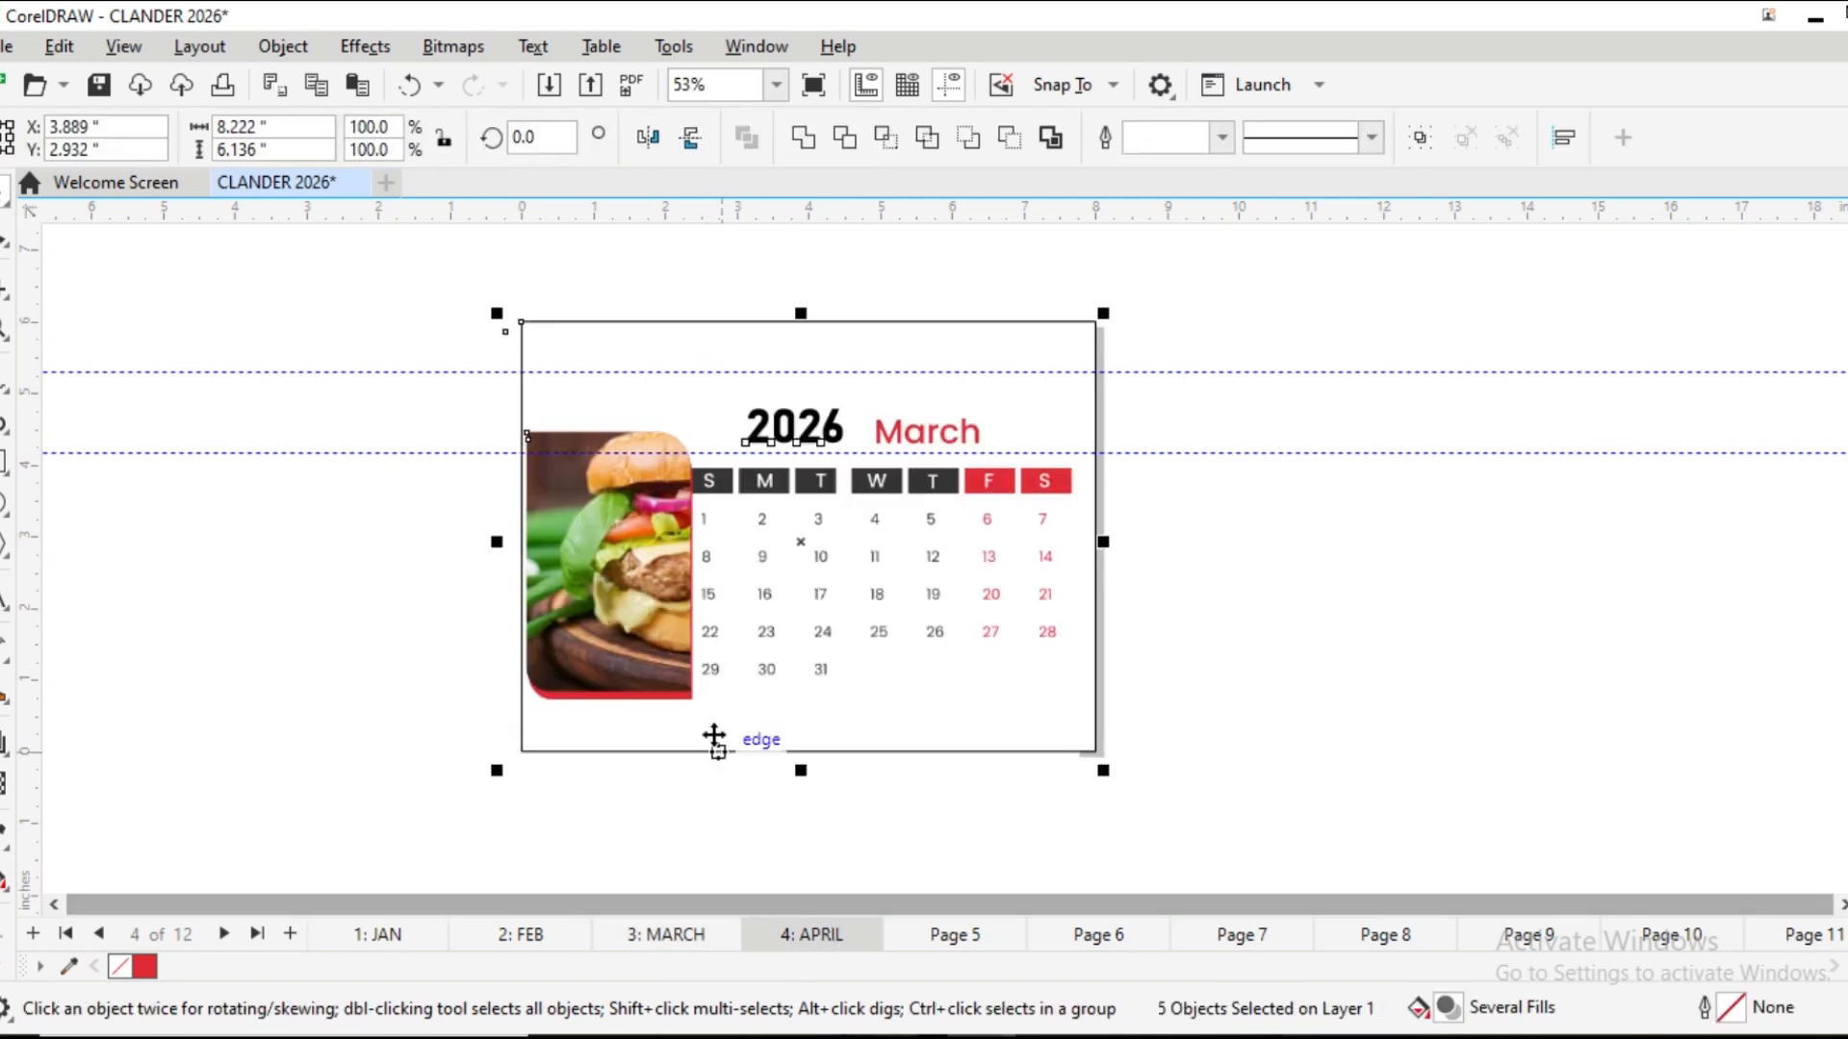
left_click(1076, 599)
left_click(1014, 585)
left_click_drag(1014, 585, 1524, 605)
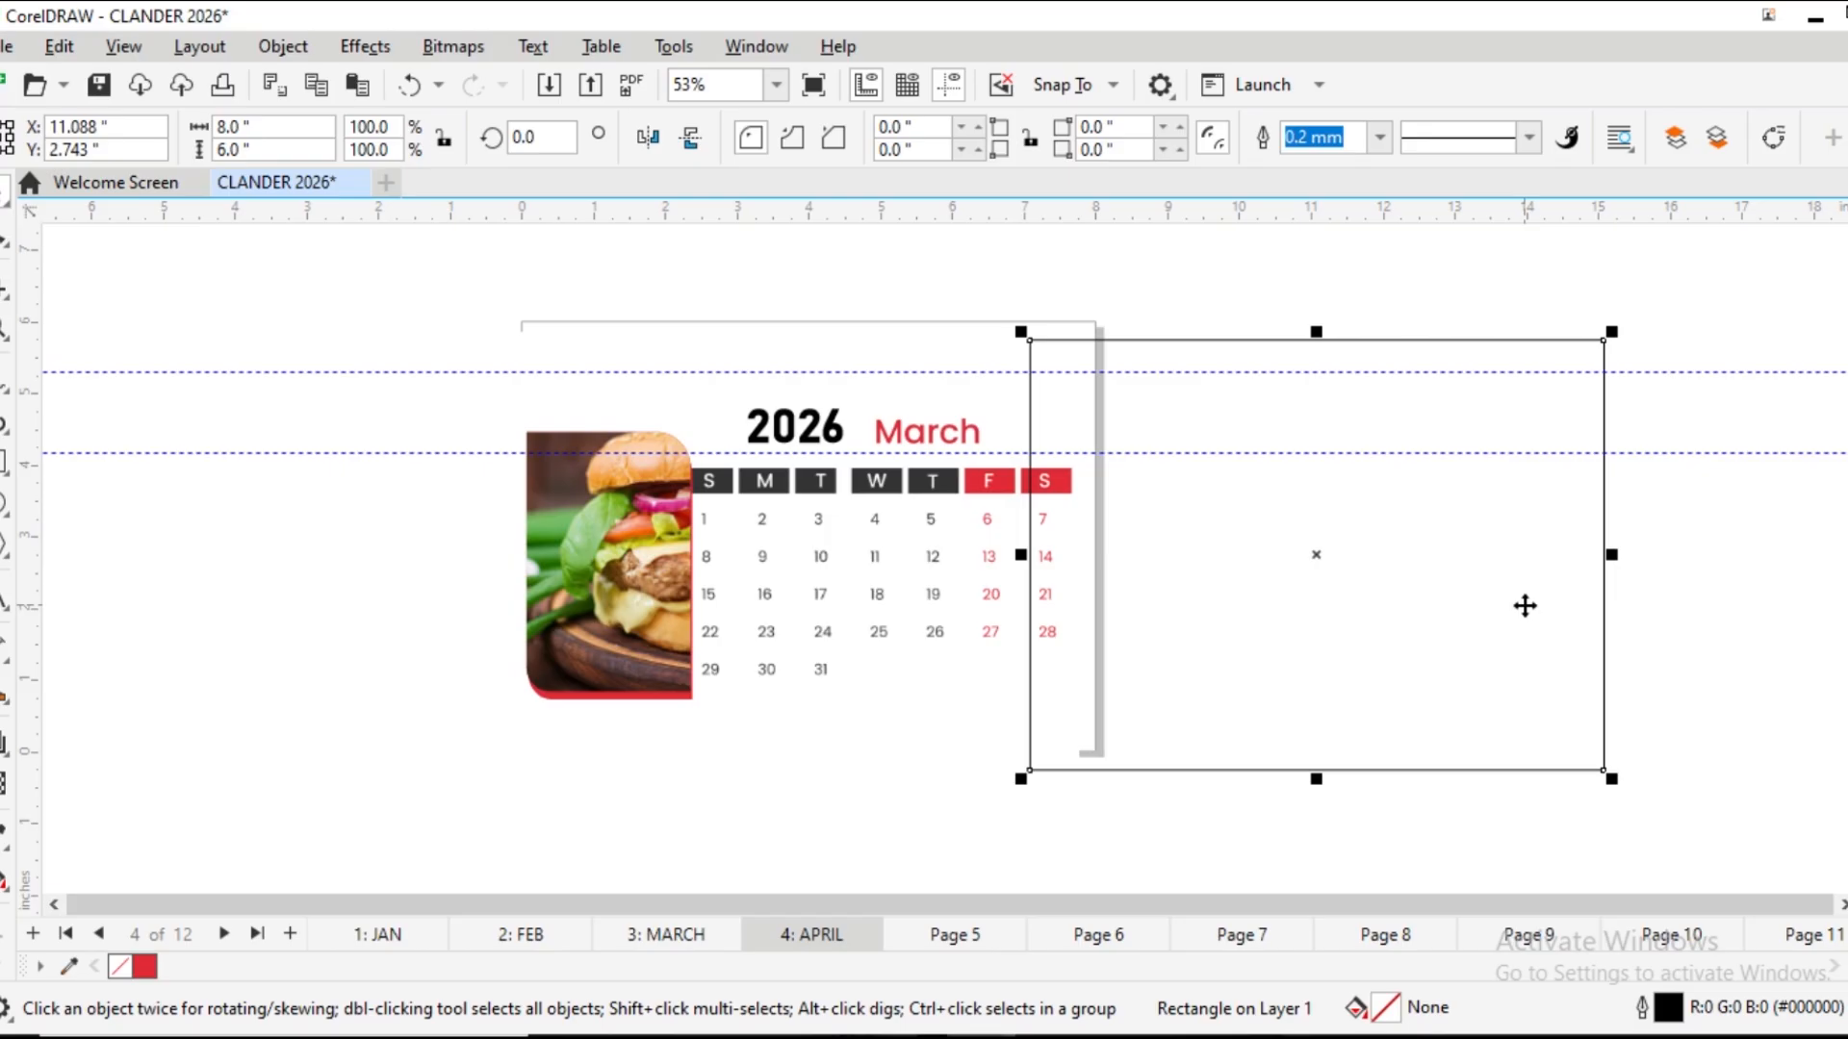
key("ctrl+z")
left_click(372, 458)
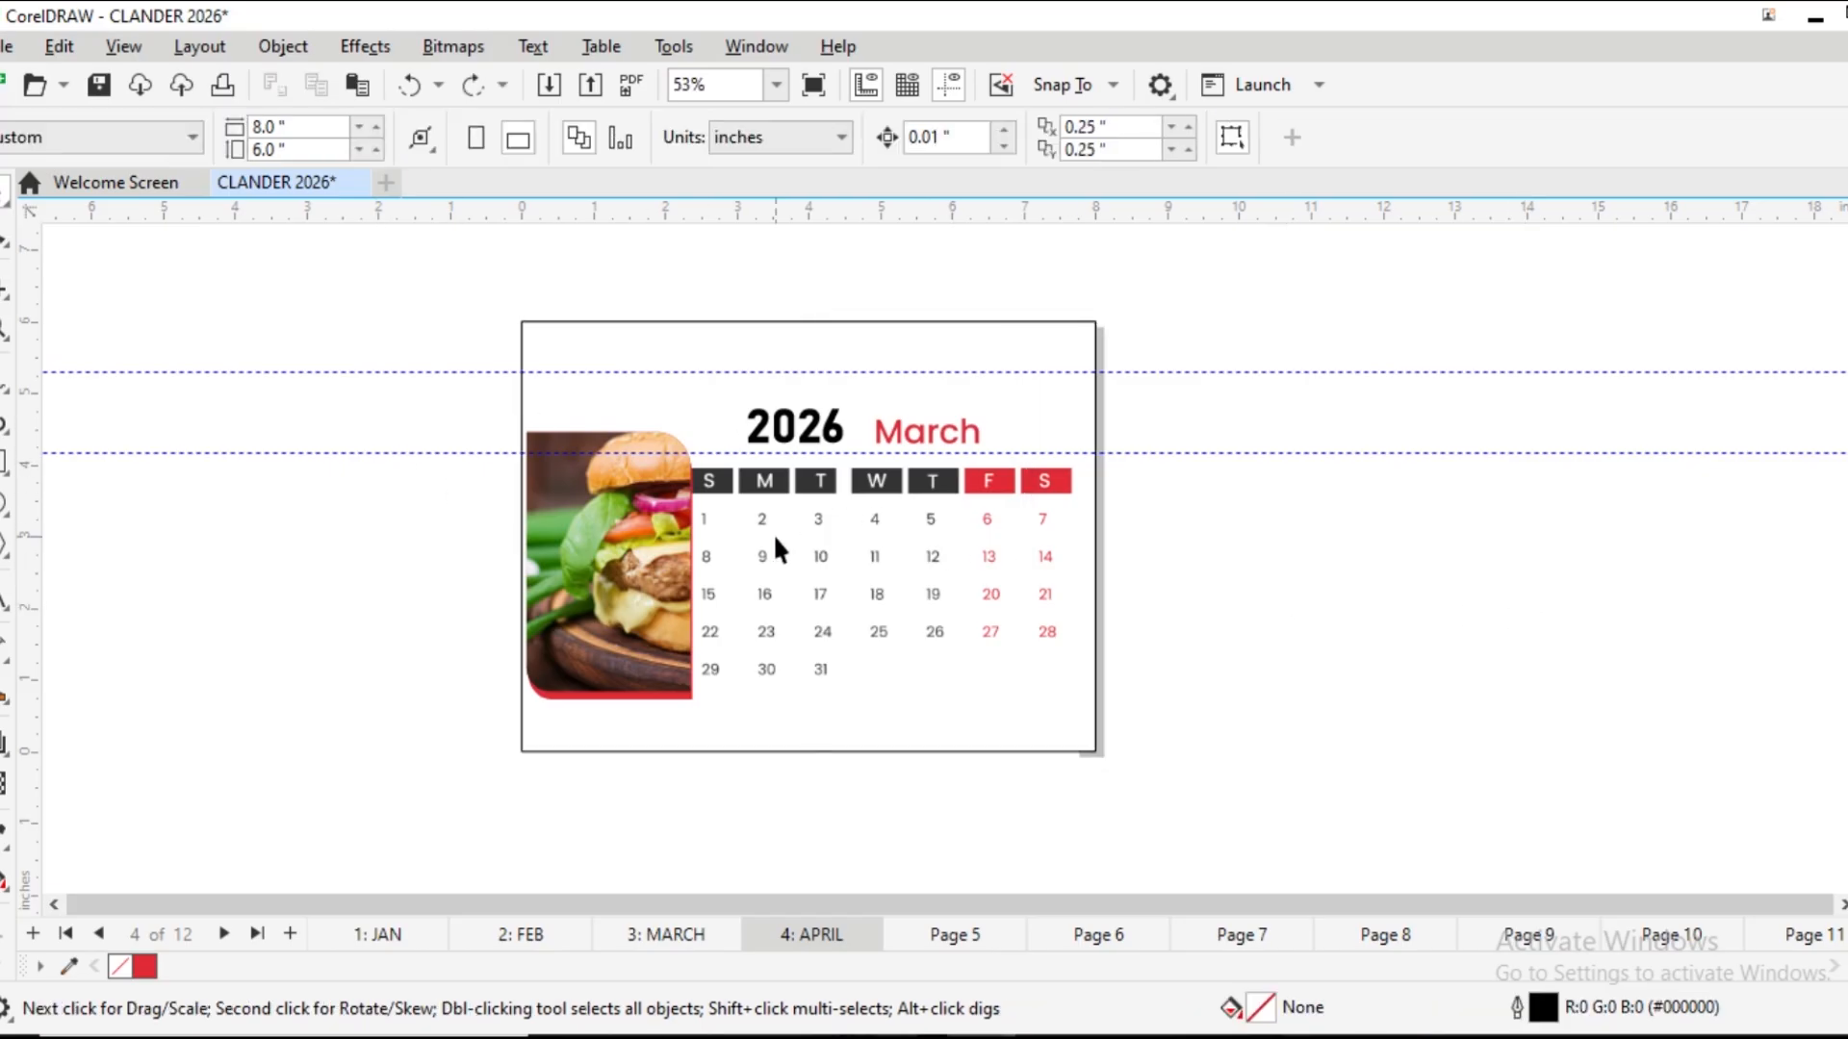
Delete the border rectangle and the March calendar image from the APRIL page, keeping the burger picture and the "2026" text
scroll(825, 541, "up", 3)
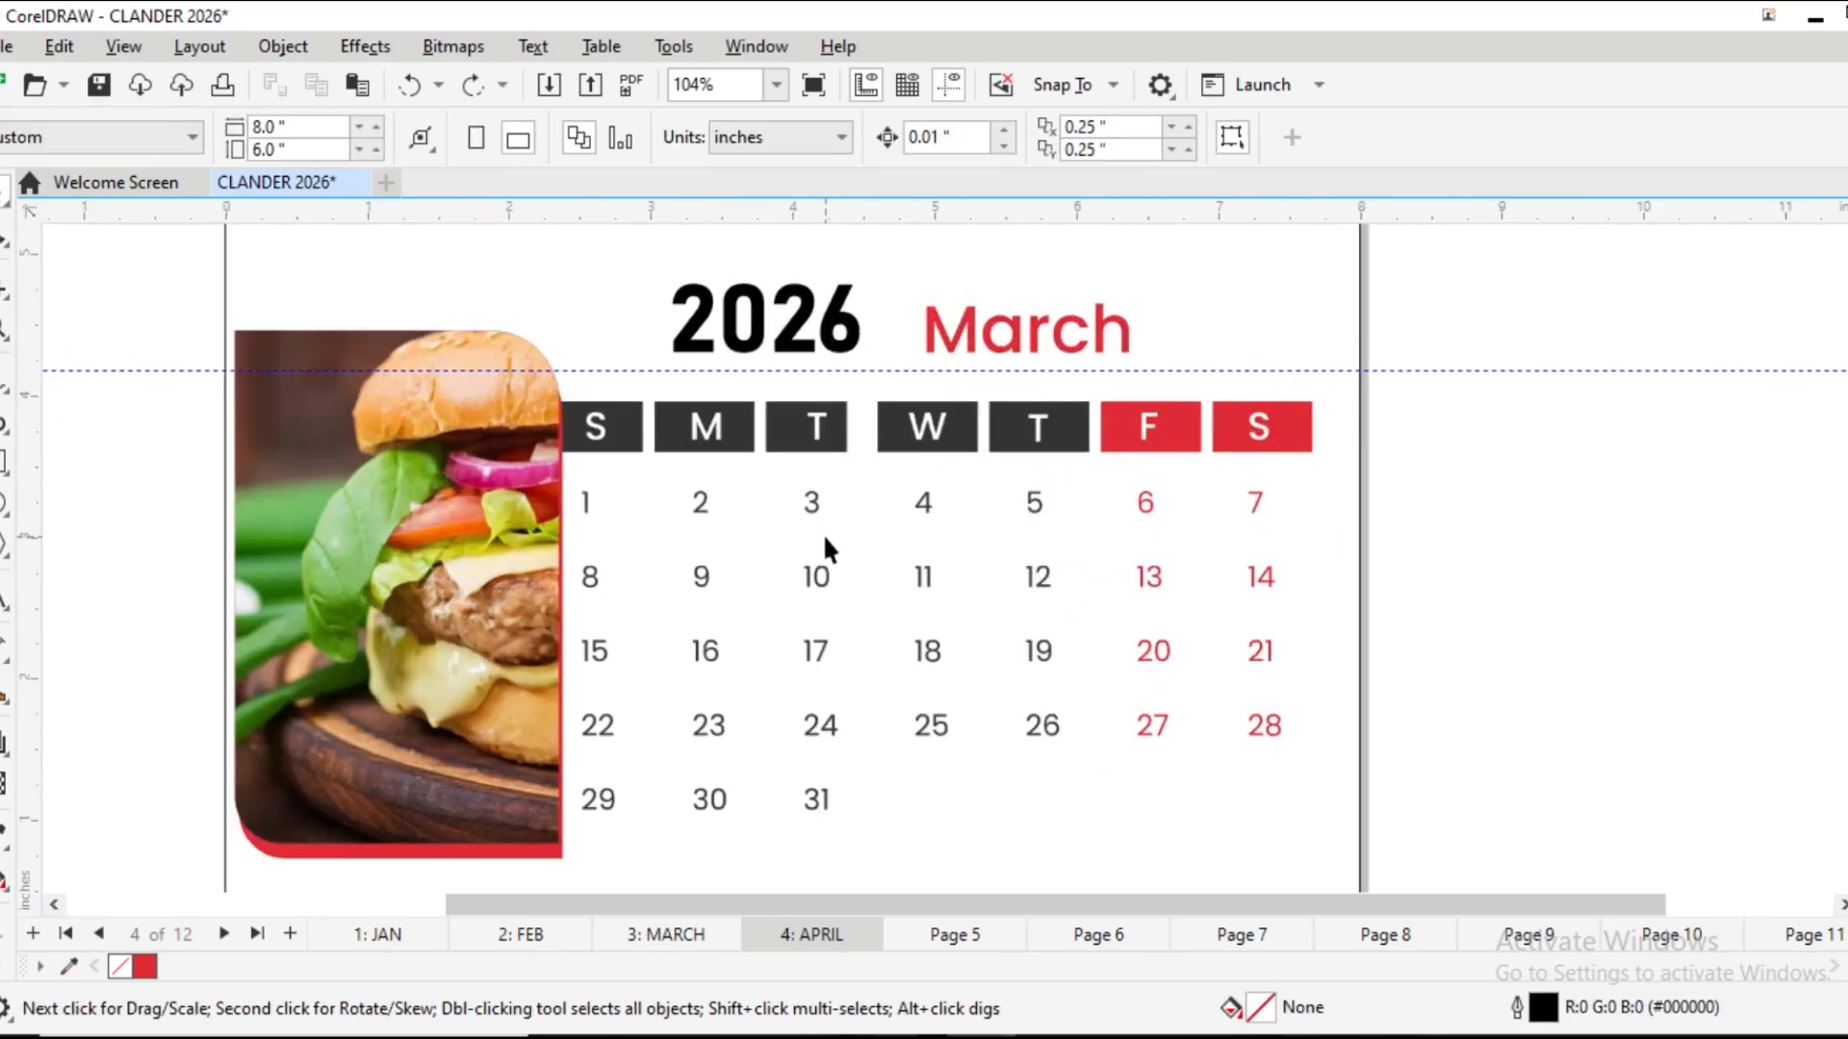
left_click(799, 439)
left_click_drag(799, 438, 914, 533)
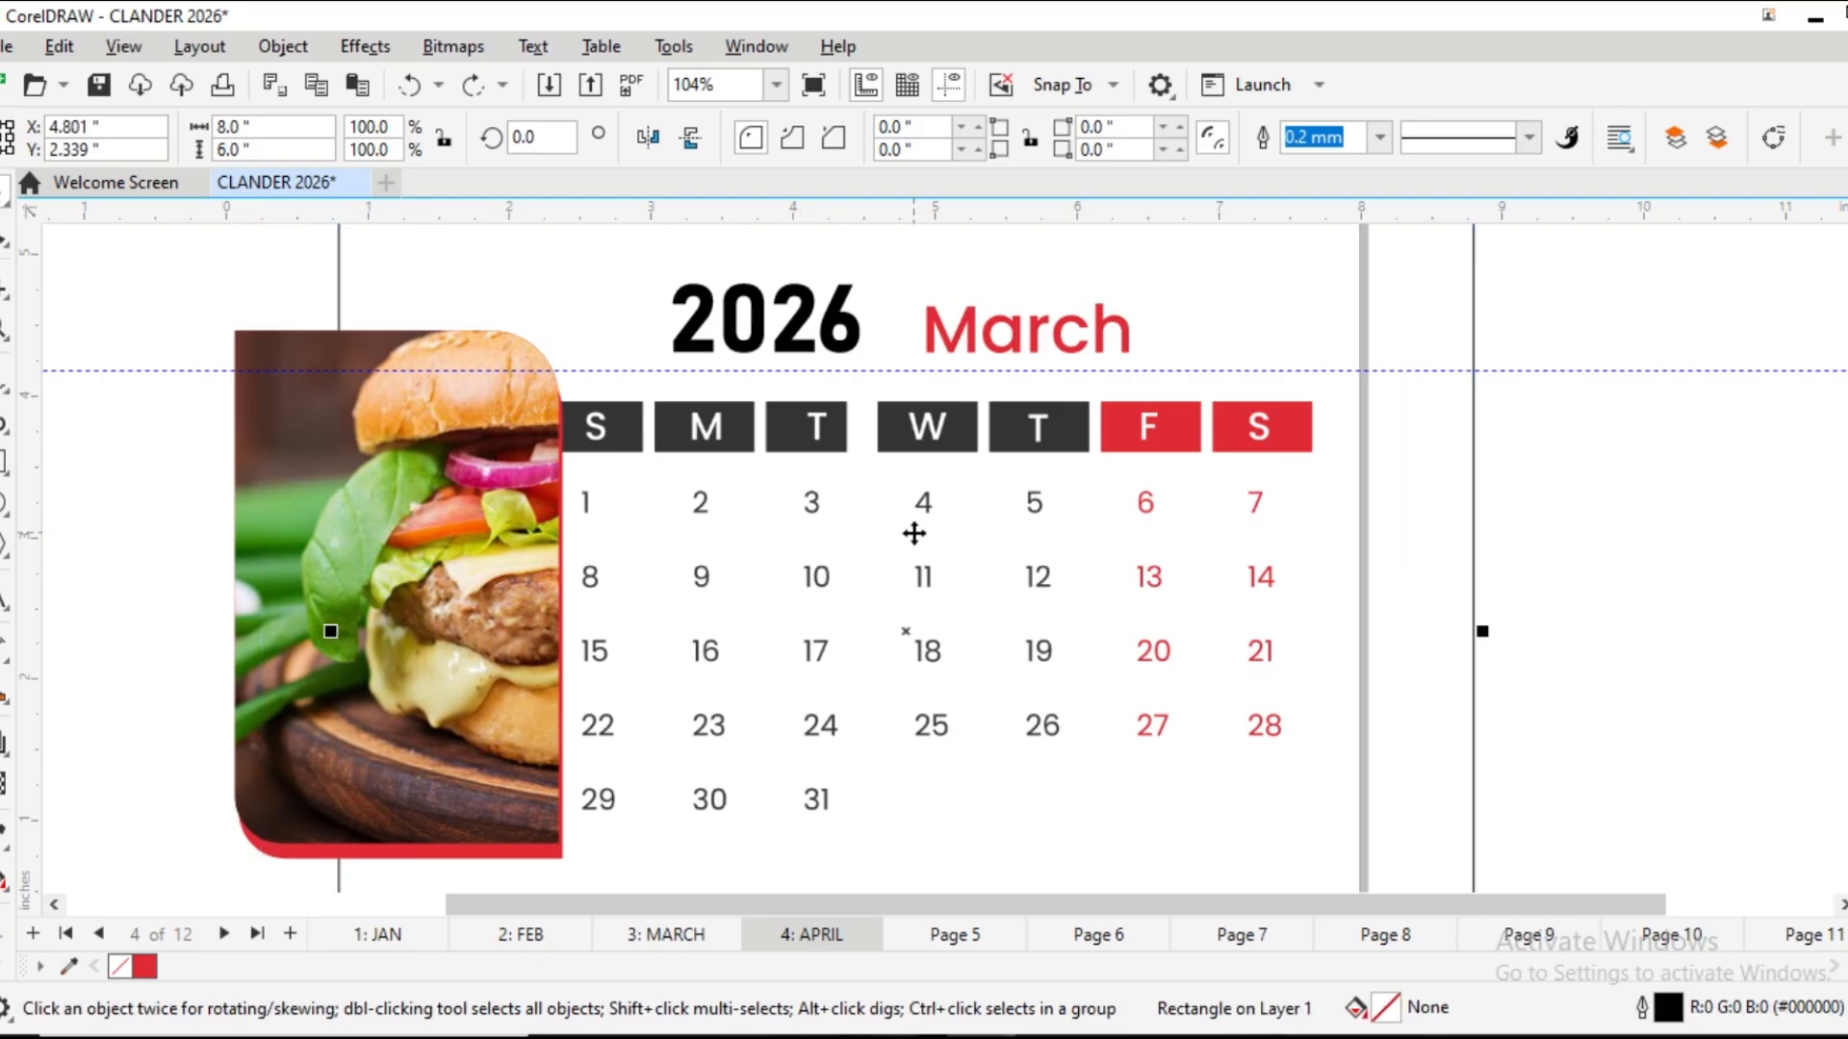
key("Escape")
left_click(890, 528)
key("Delete")
scroll(833, 508, "down", 2)
scroll(869, 561, "down", 1)
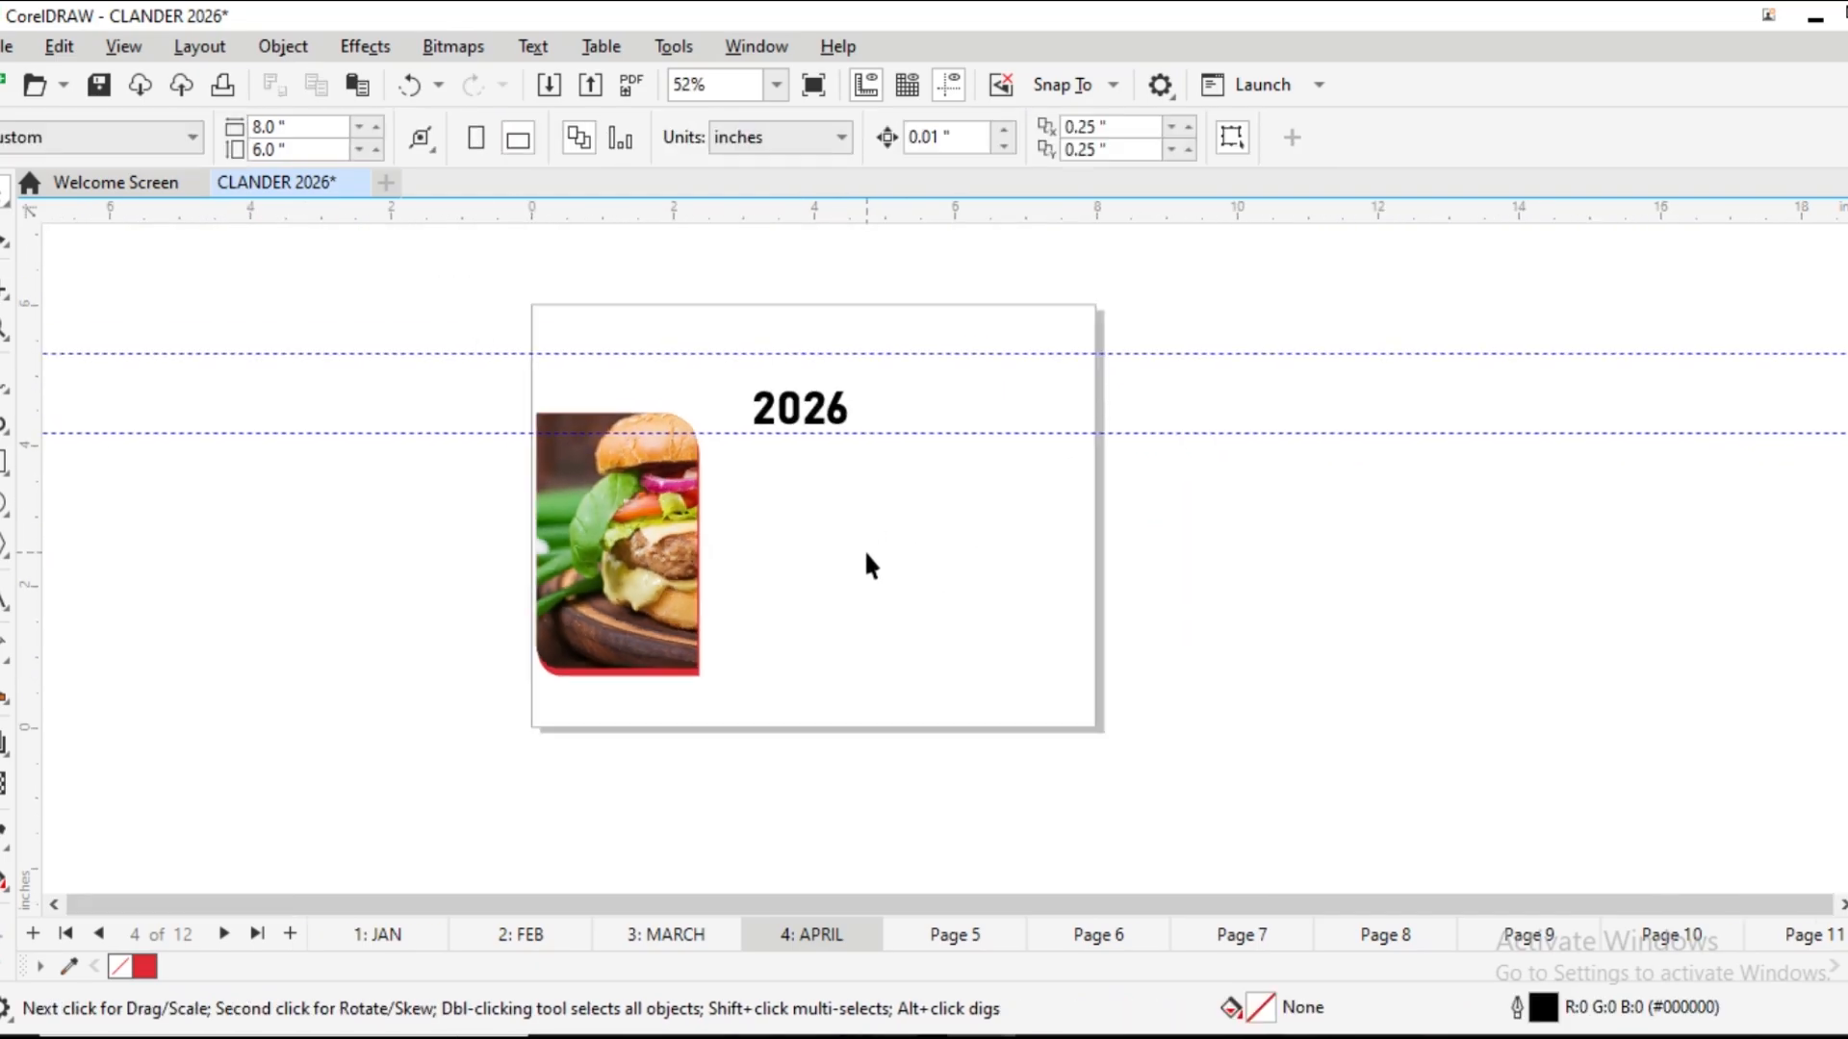
Import the 04-april image and position it over the APRIL page at about X 4.031 in, Y 3.018 in
left_click(11, 48)
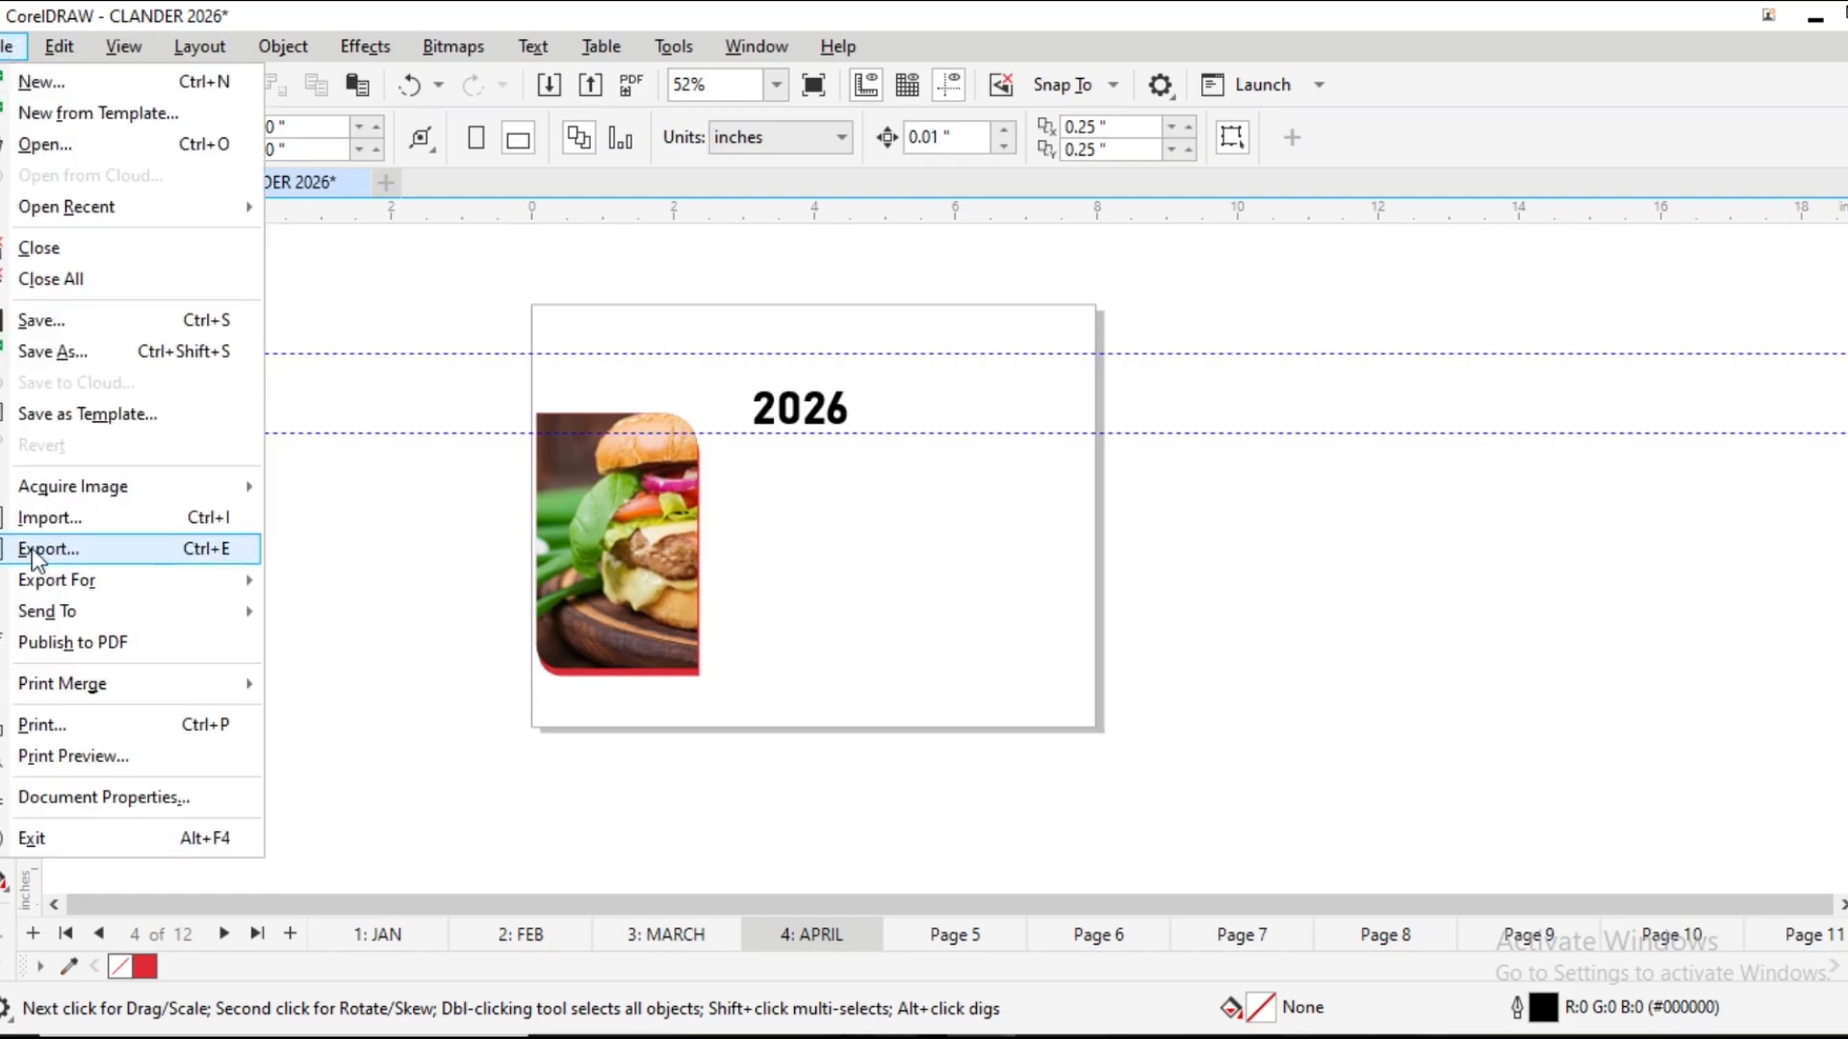
left_click(394, 541)
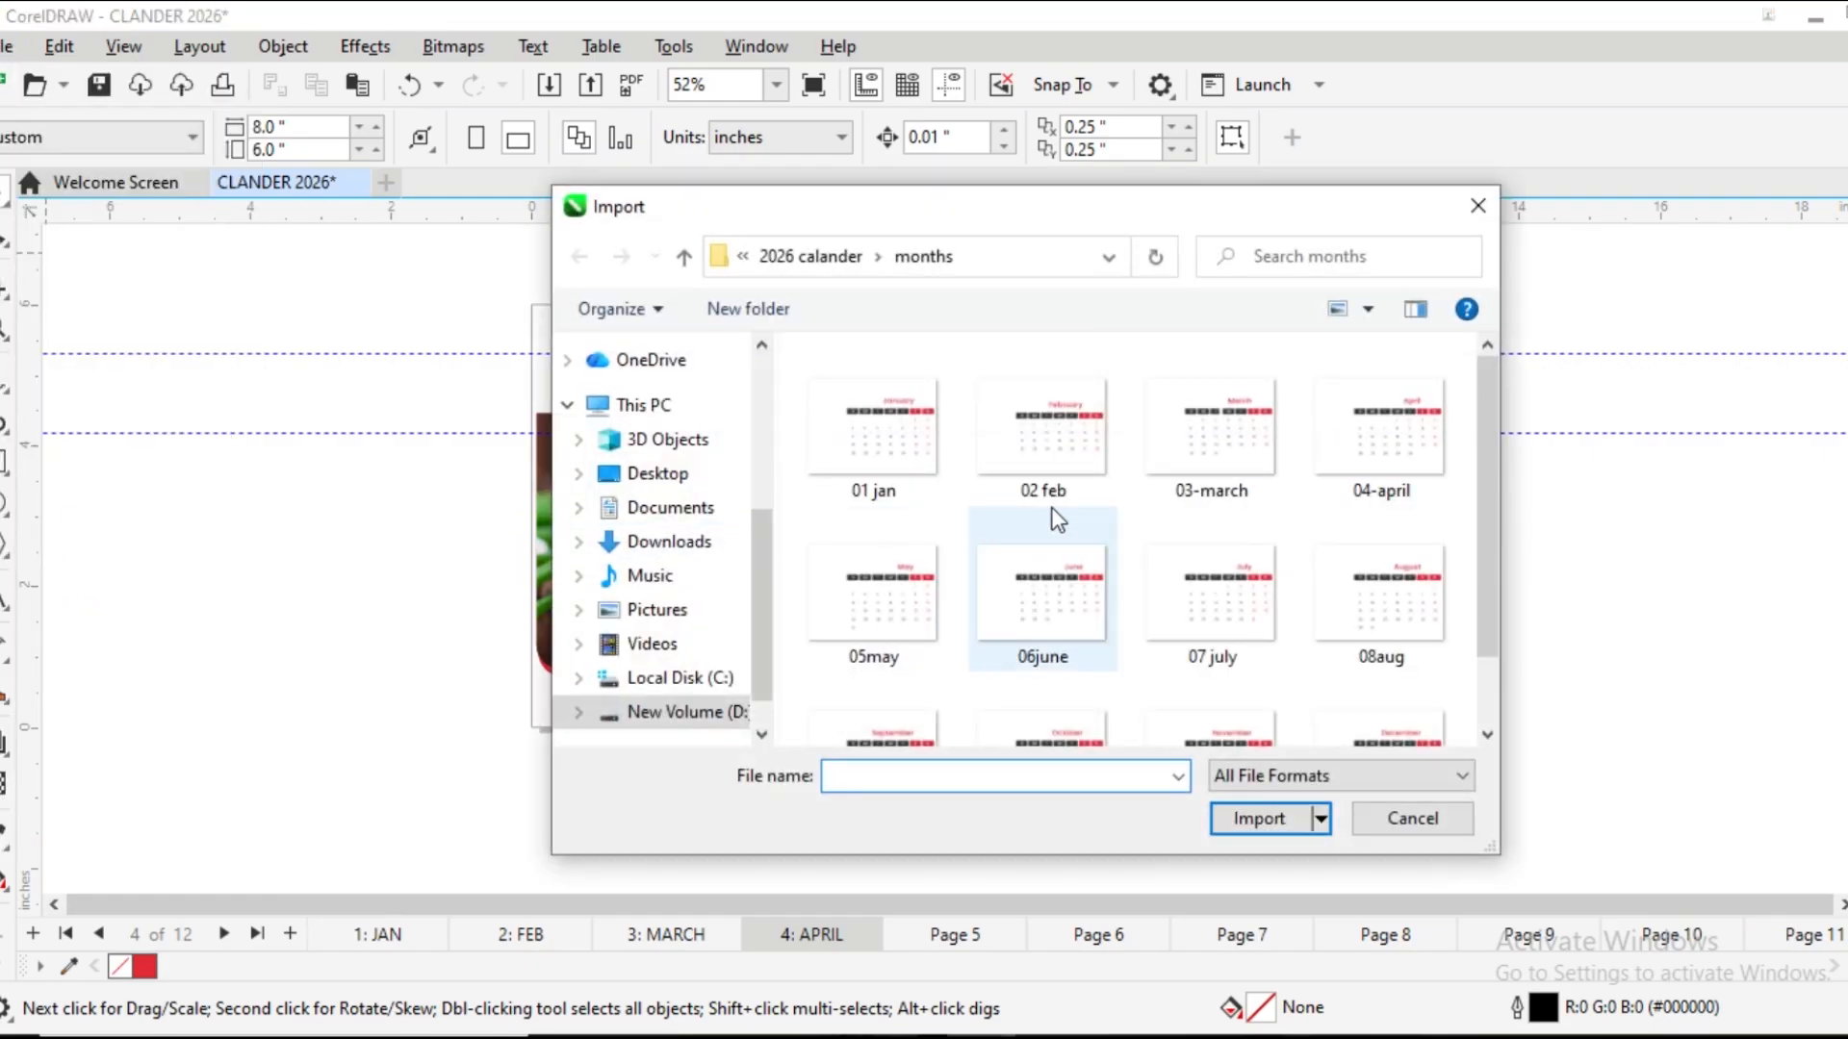
double_click(1371, 467)
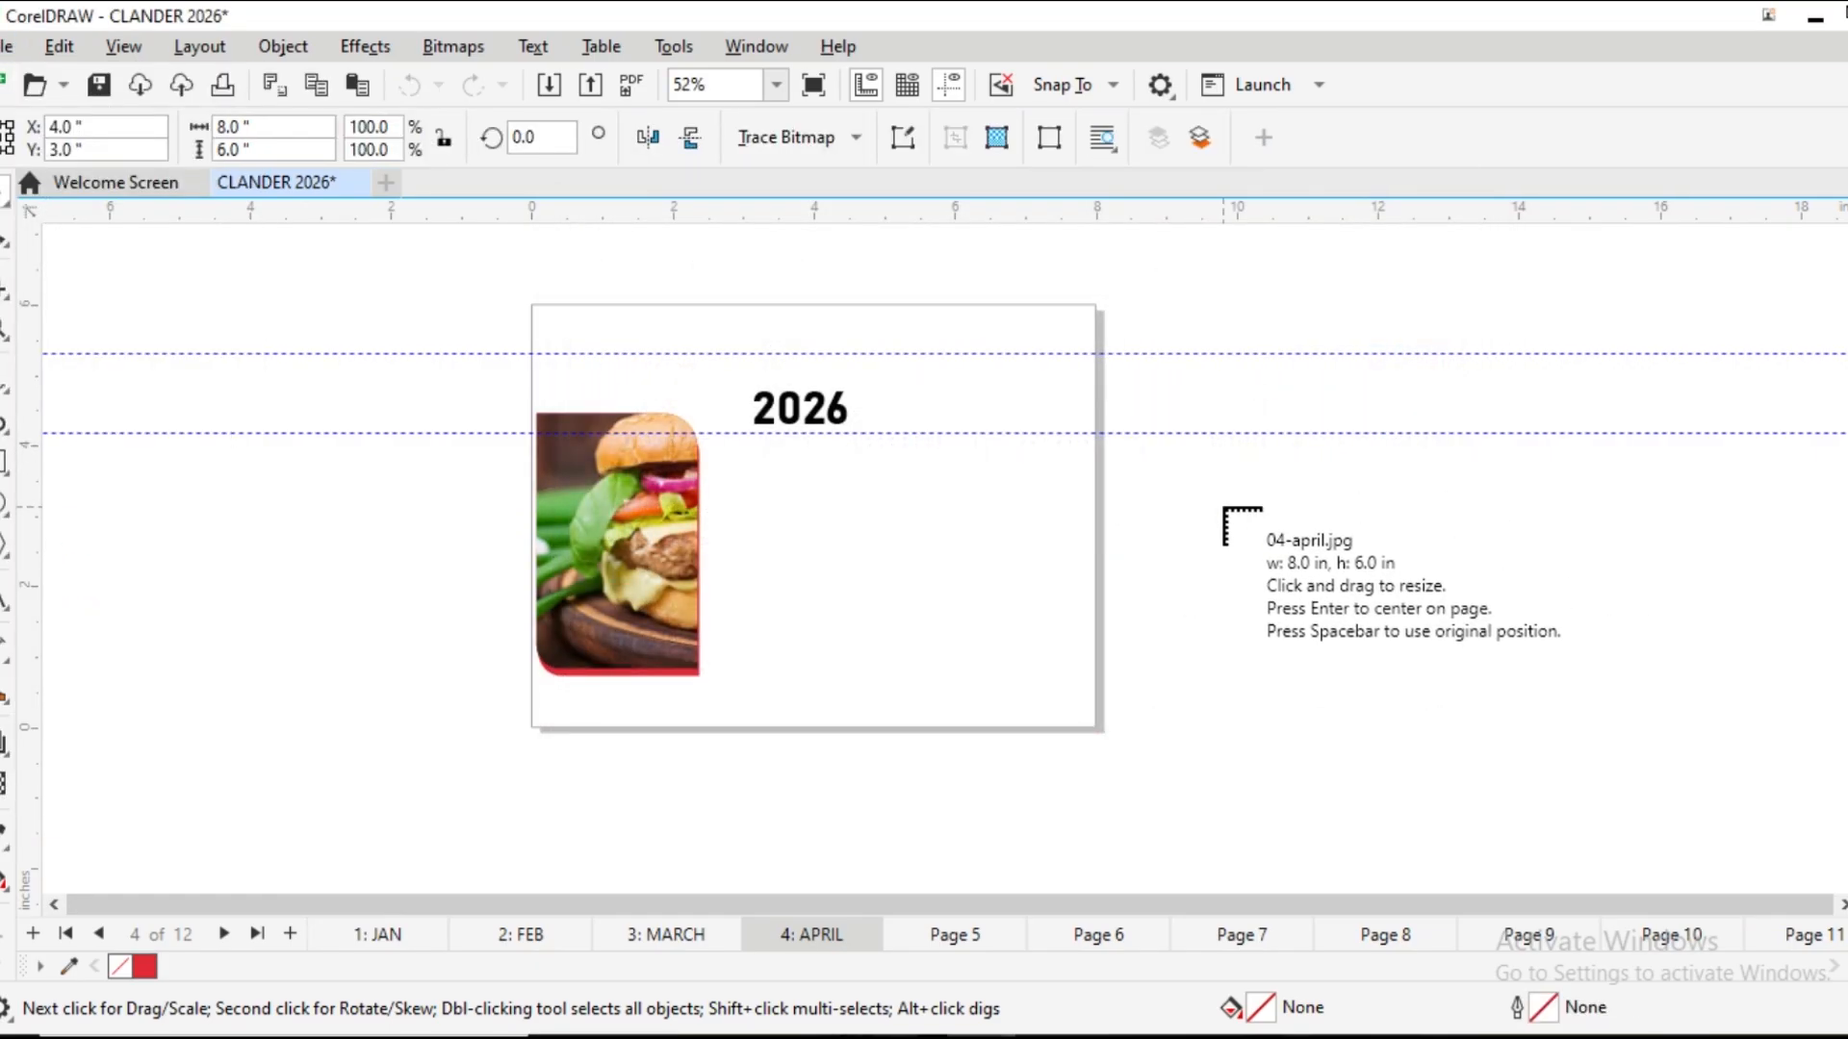
left_click(196, 397)
left_click_drag(394, 601, 793, 556)
scroll(793, 556, "up", 3)
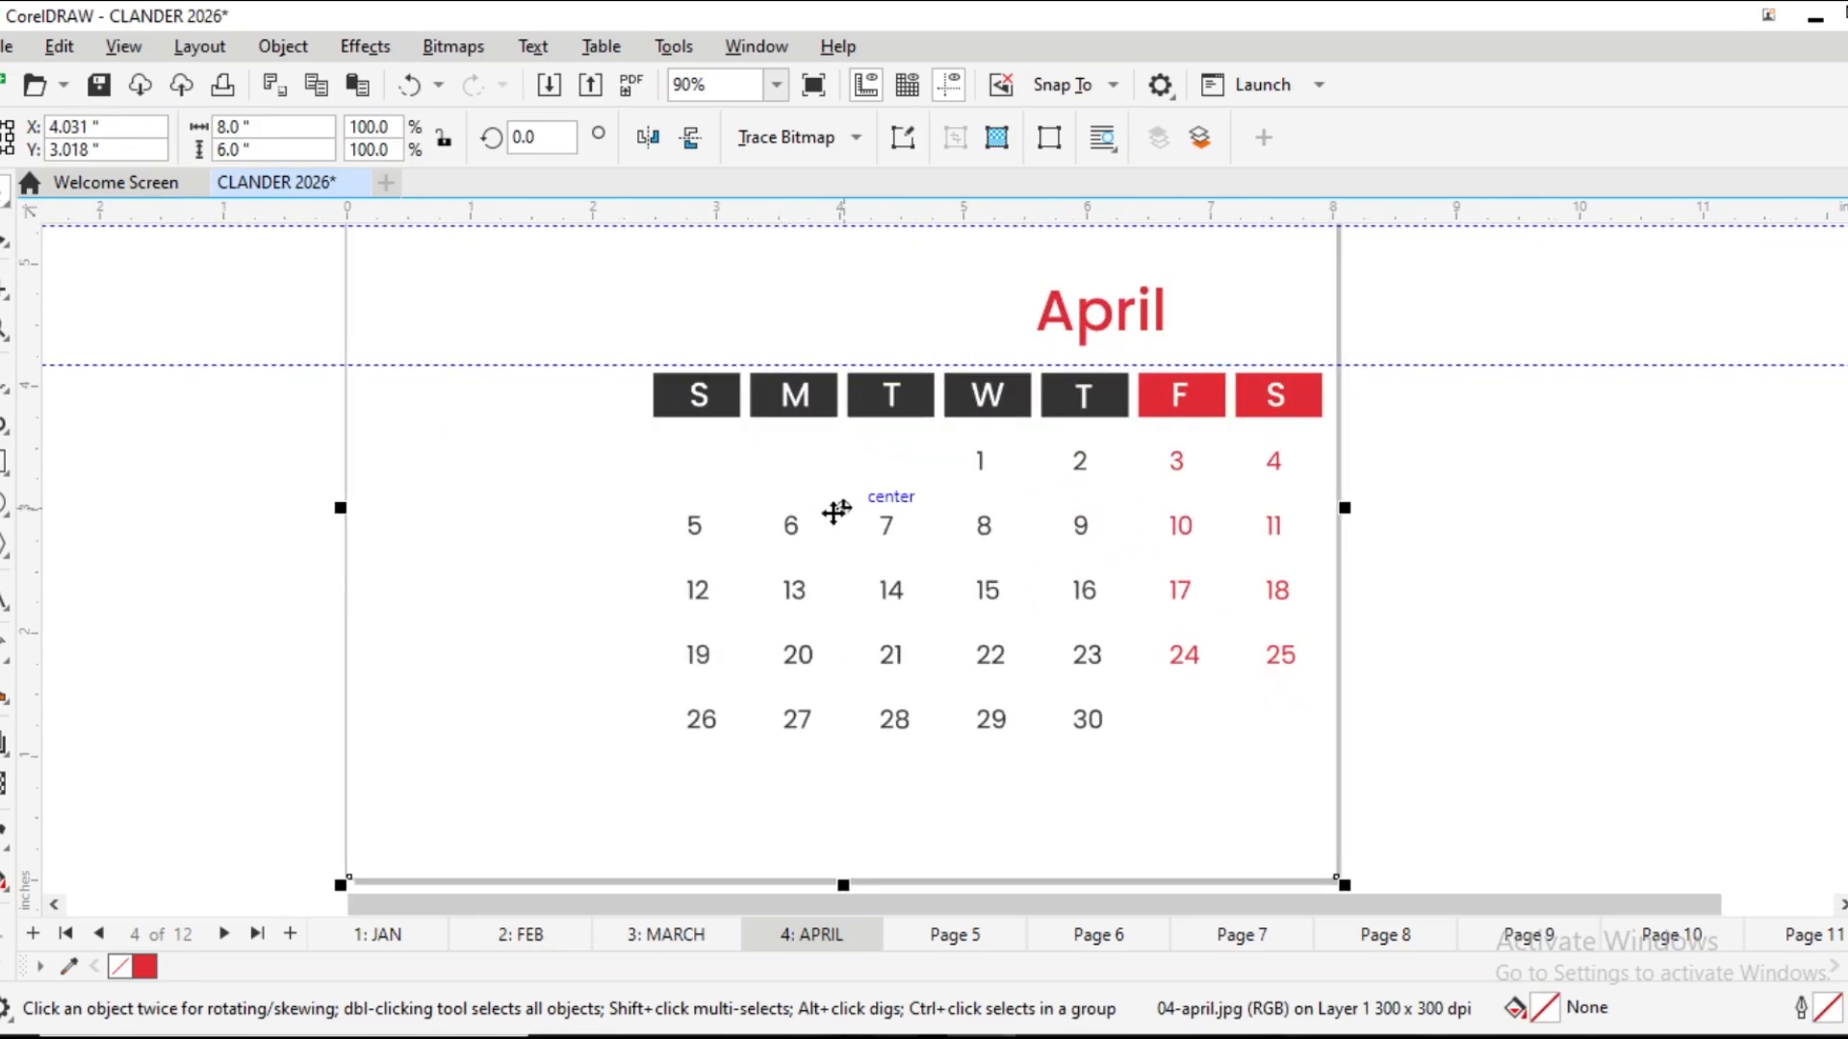
left_click_drag(845, 515, 845, 511)
scroll(712, 542, "down", 4)
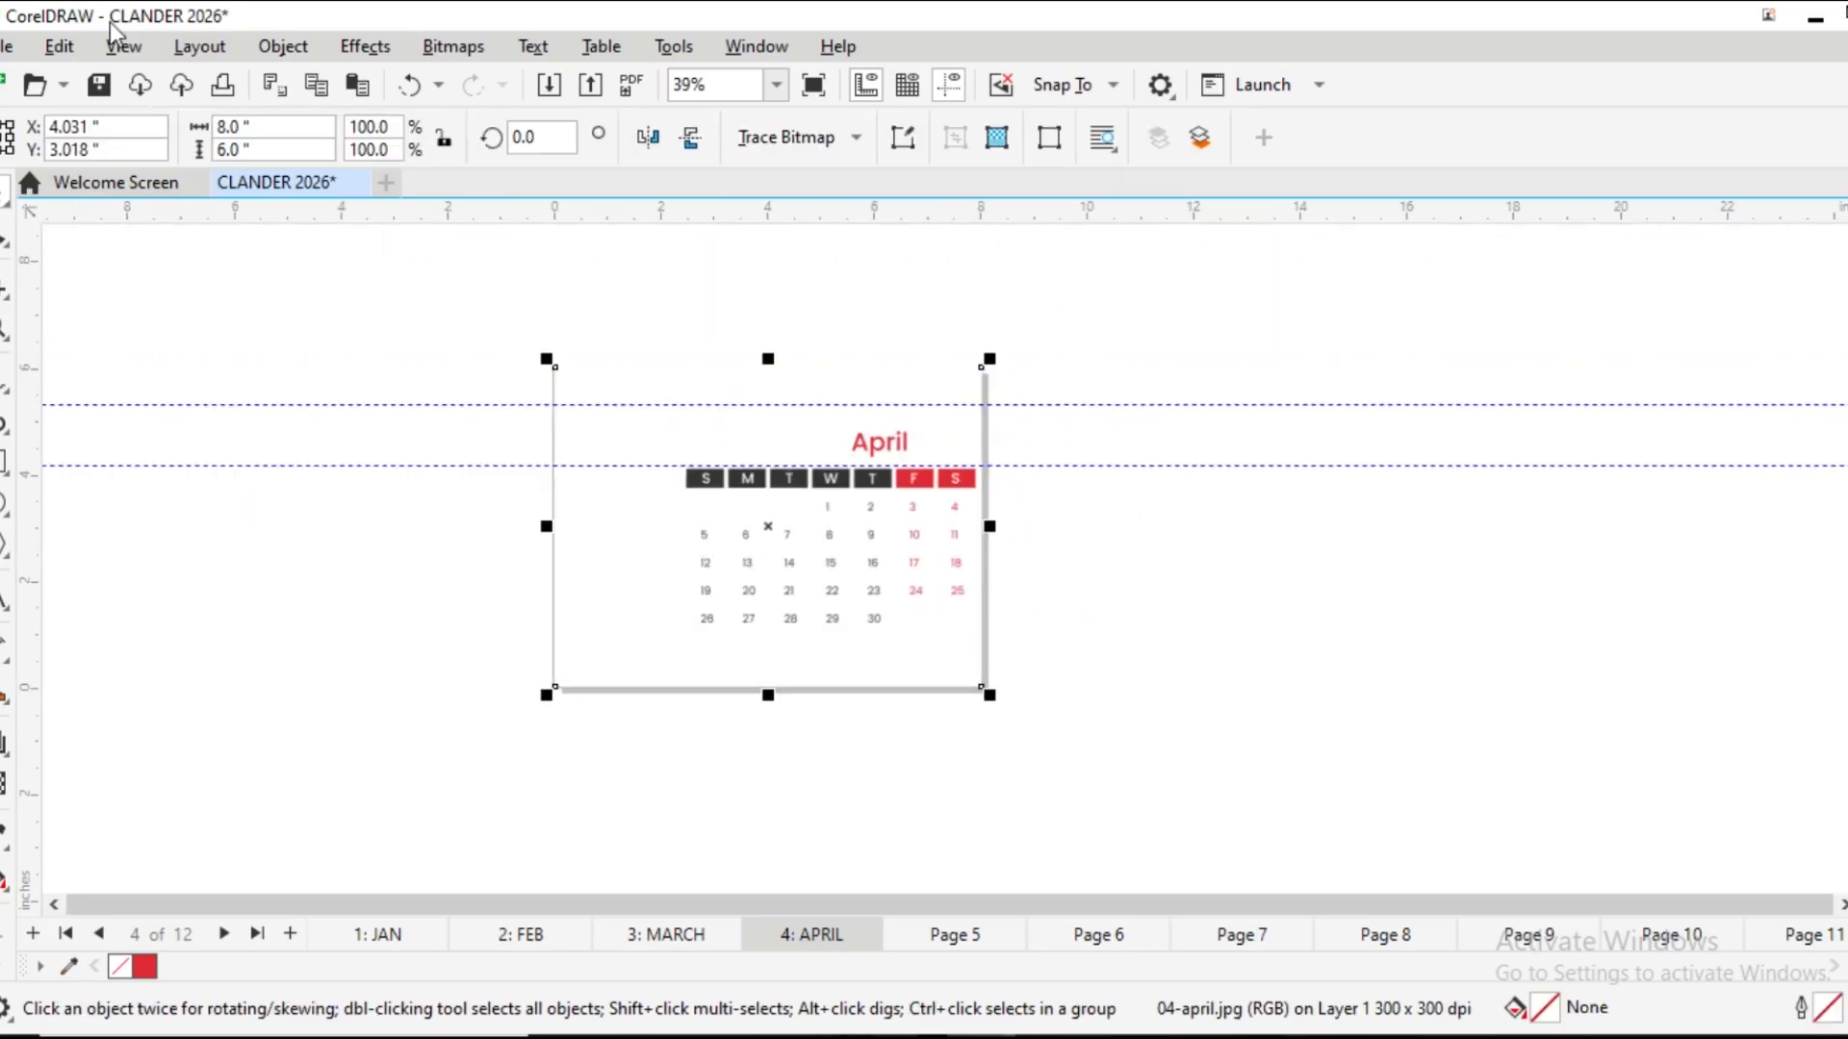
Send the April calendar image to the back of the layer so it lies behind the burger picture and the "2026" text
left_click(279, 46)
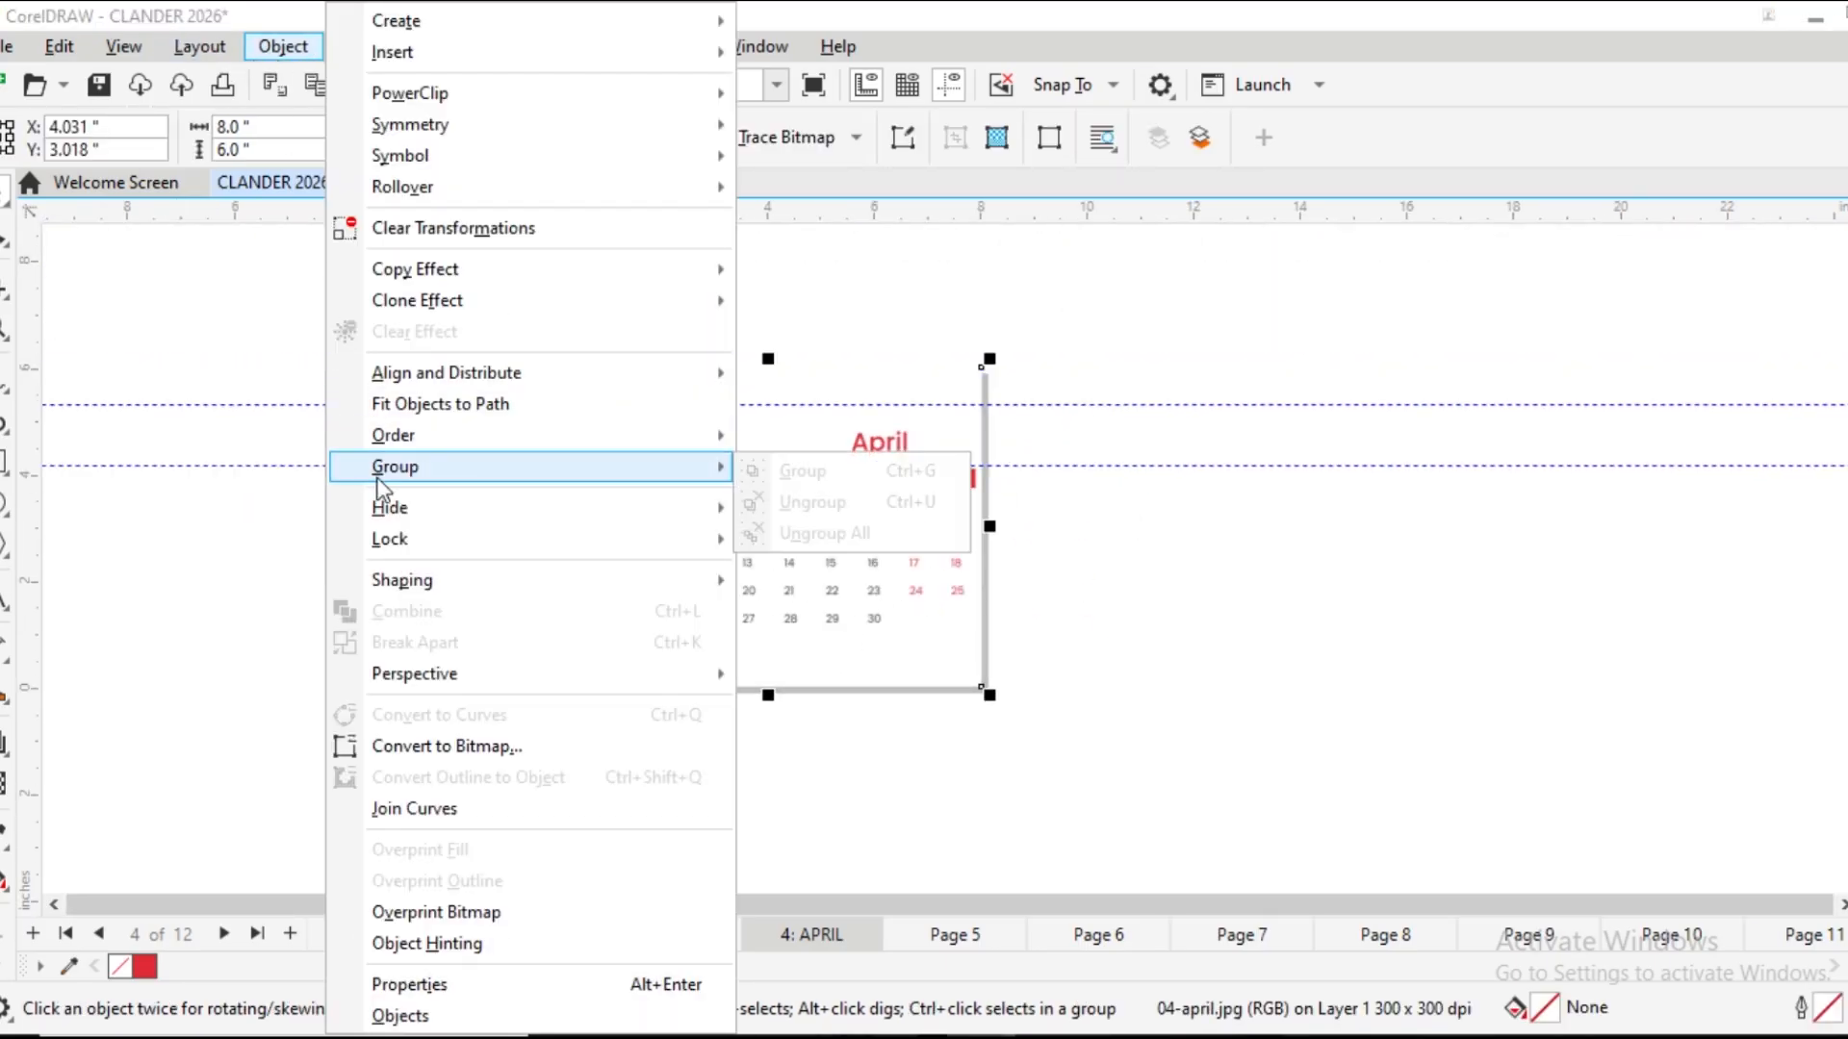
mouse_move(387, 443)
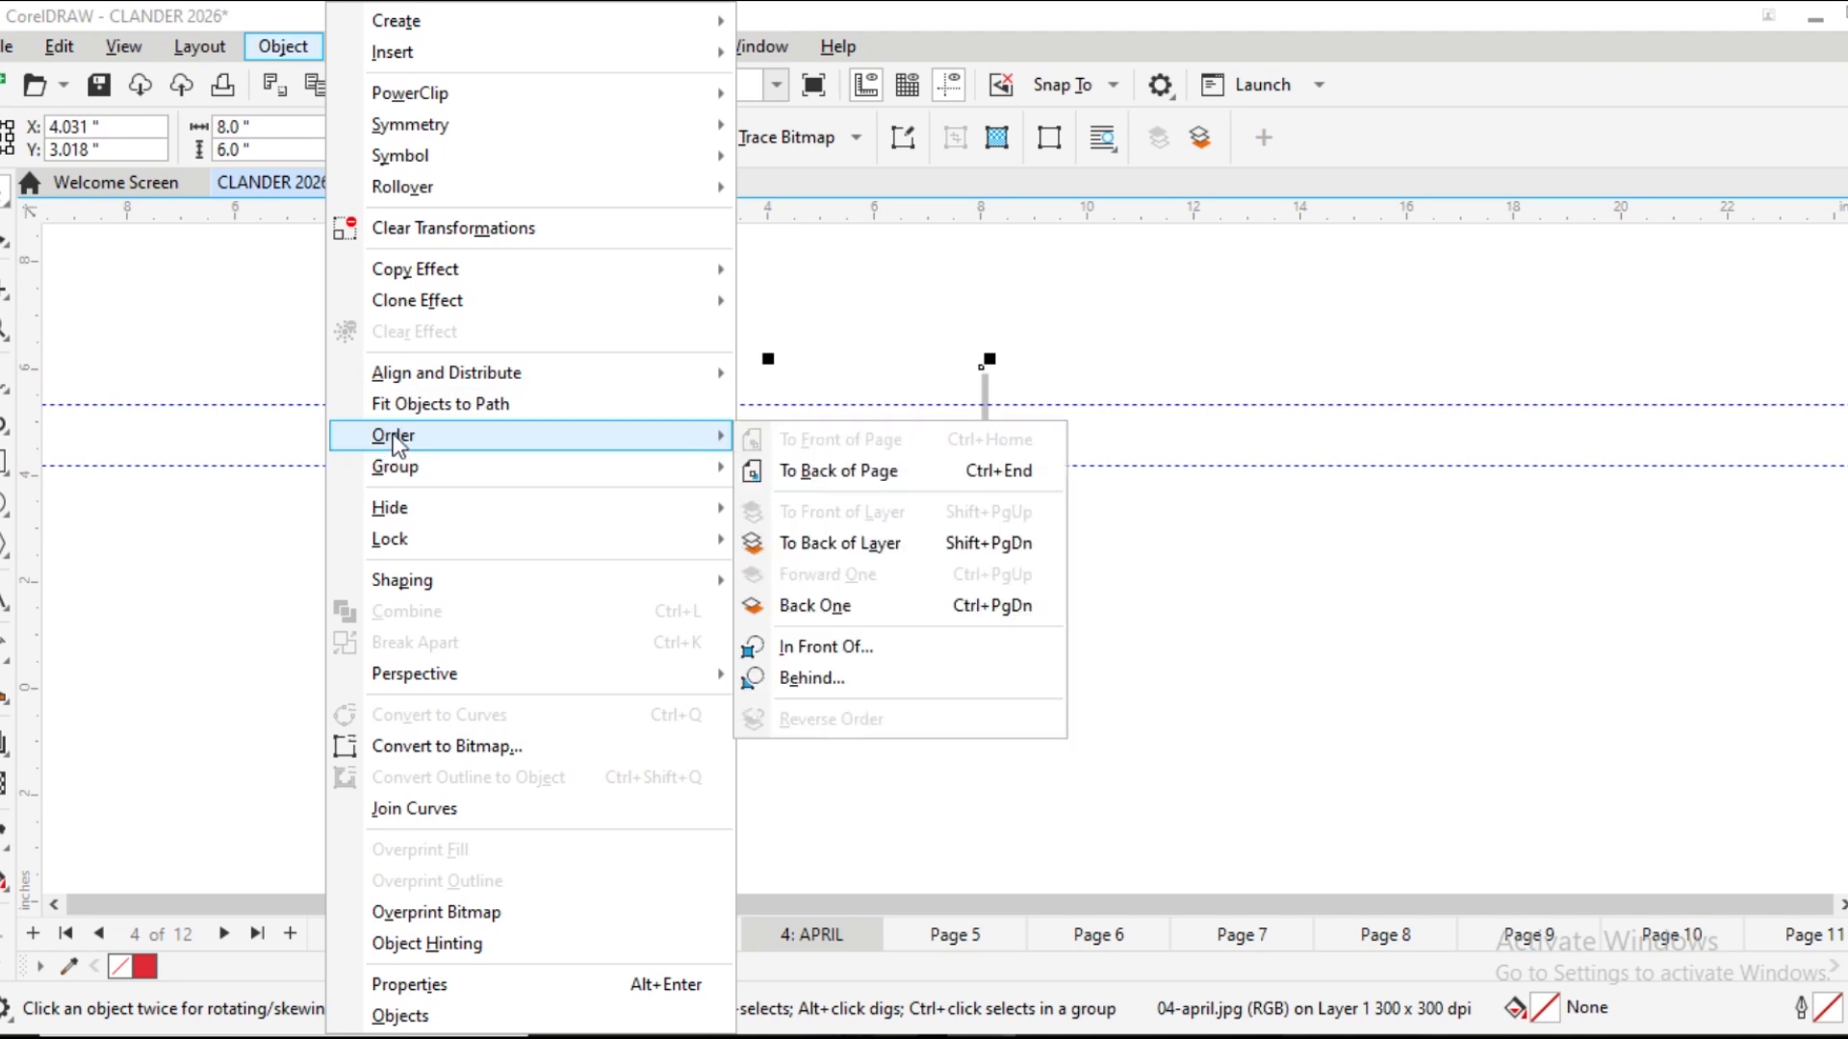
left_click(869, 542)
left_click(249, 540)
Move the lower horizontal guideline to the baseline of the "2026" text, at about Y 4.306 in
scroll(721, 414, "up", 6)
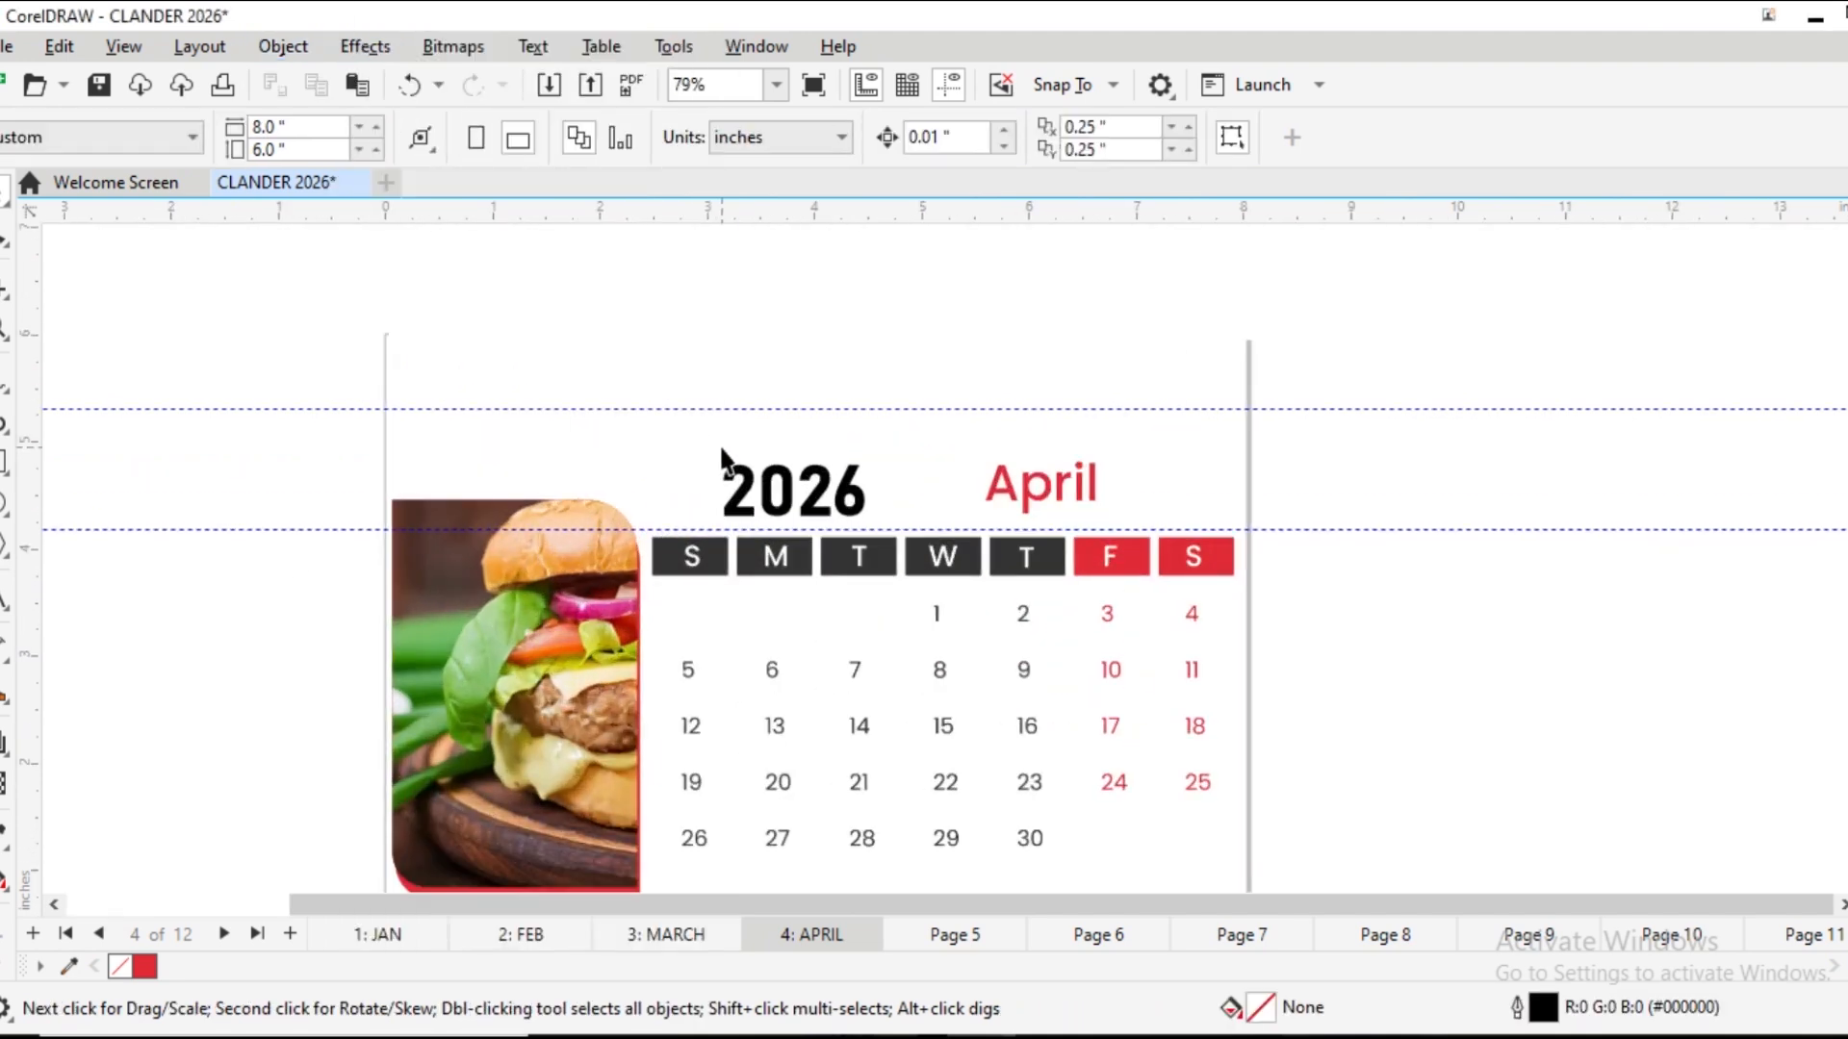
left_click_drag(777, 597, 782, 563)
scroll(751, 566, "down", 4)
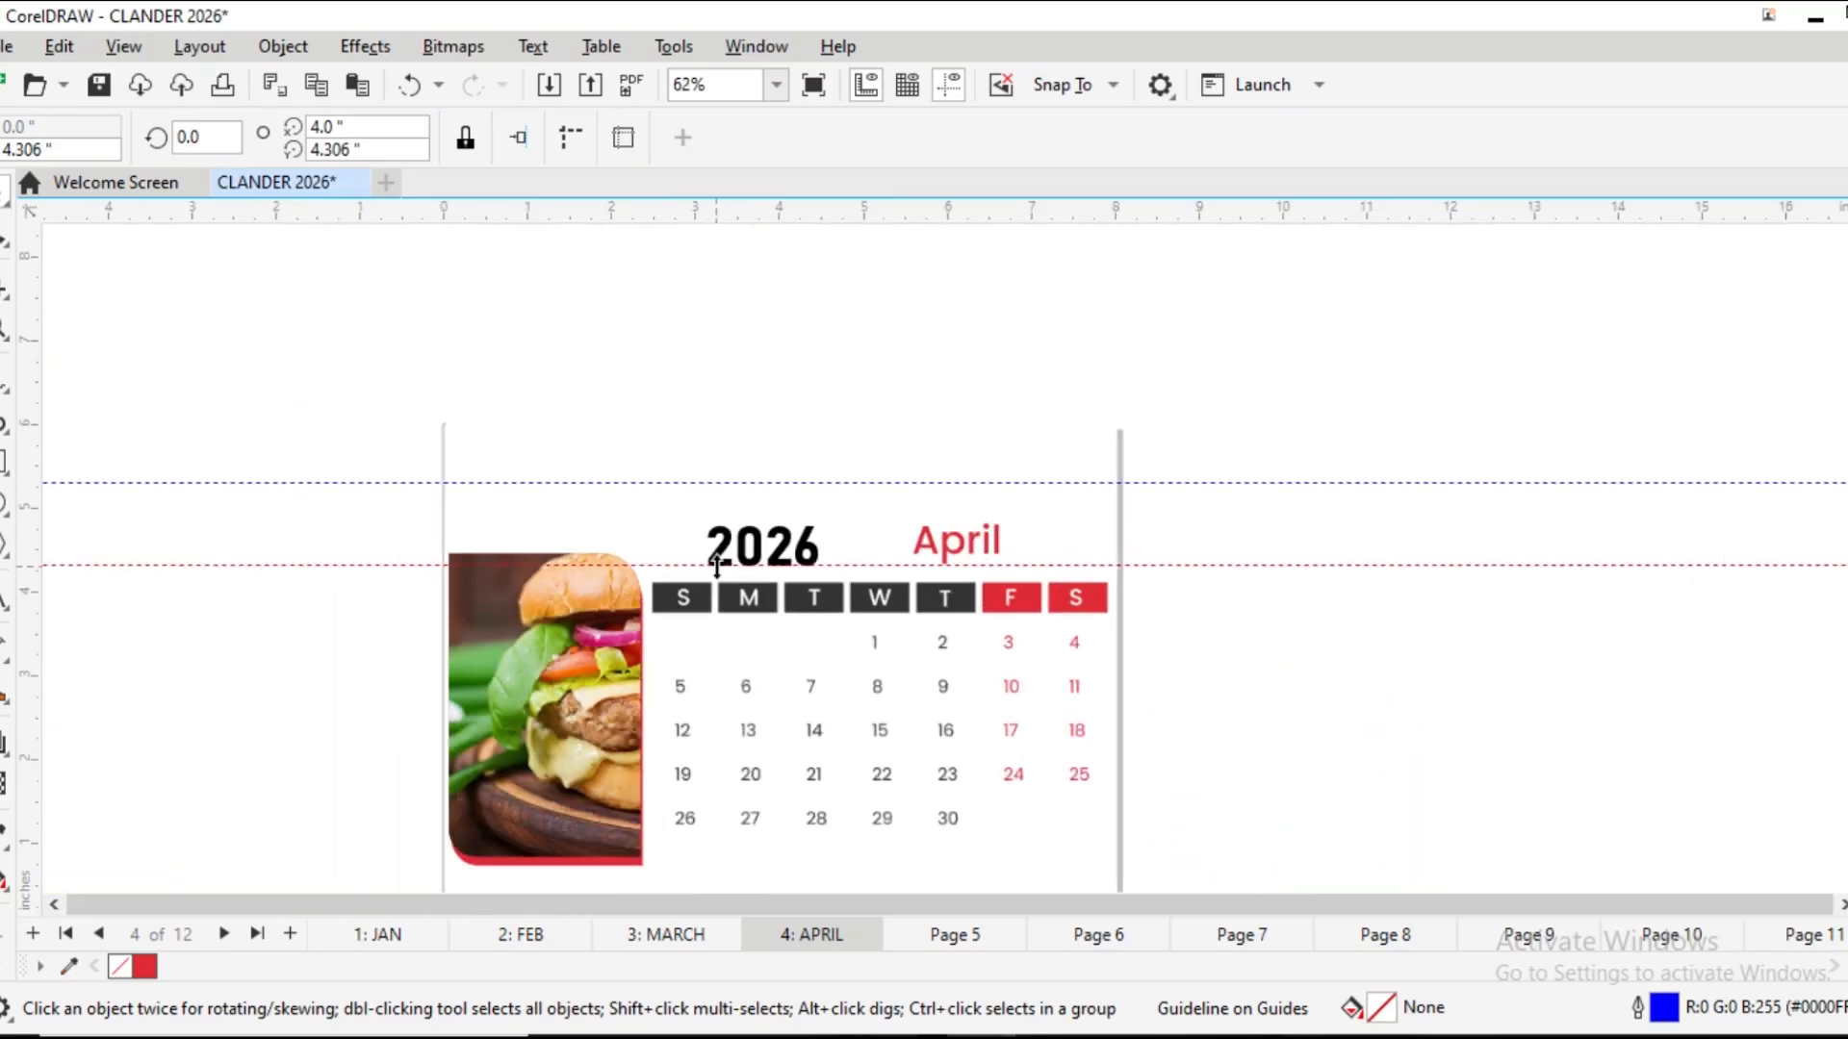
double_click(537, 685)
left_click(288, 628)
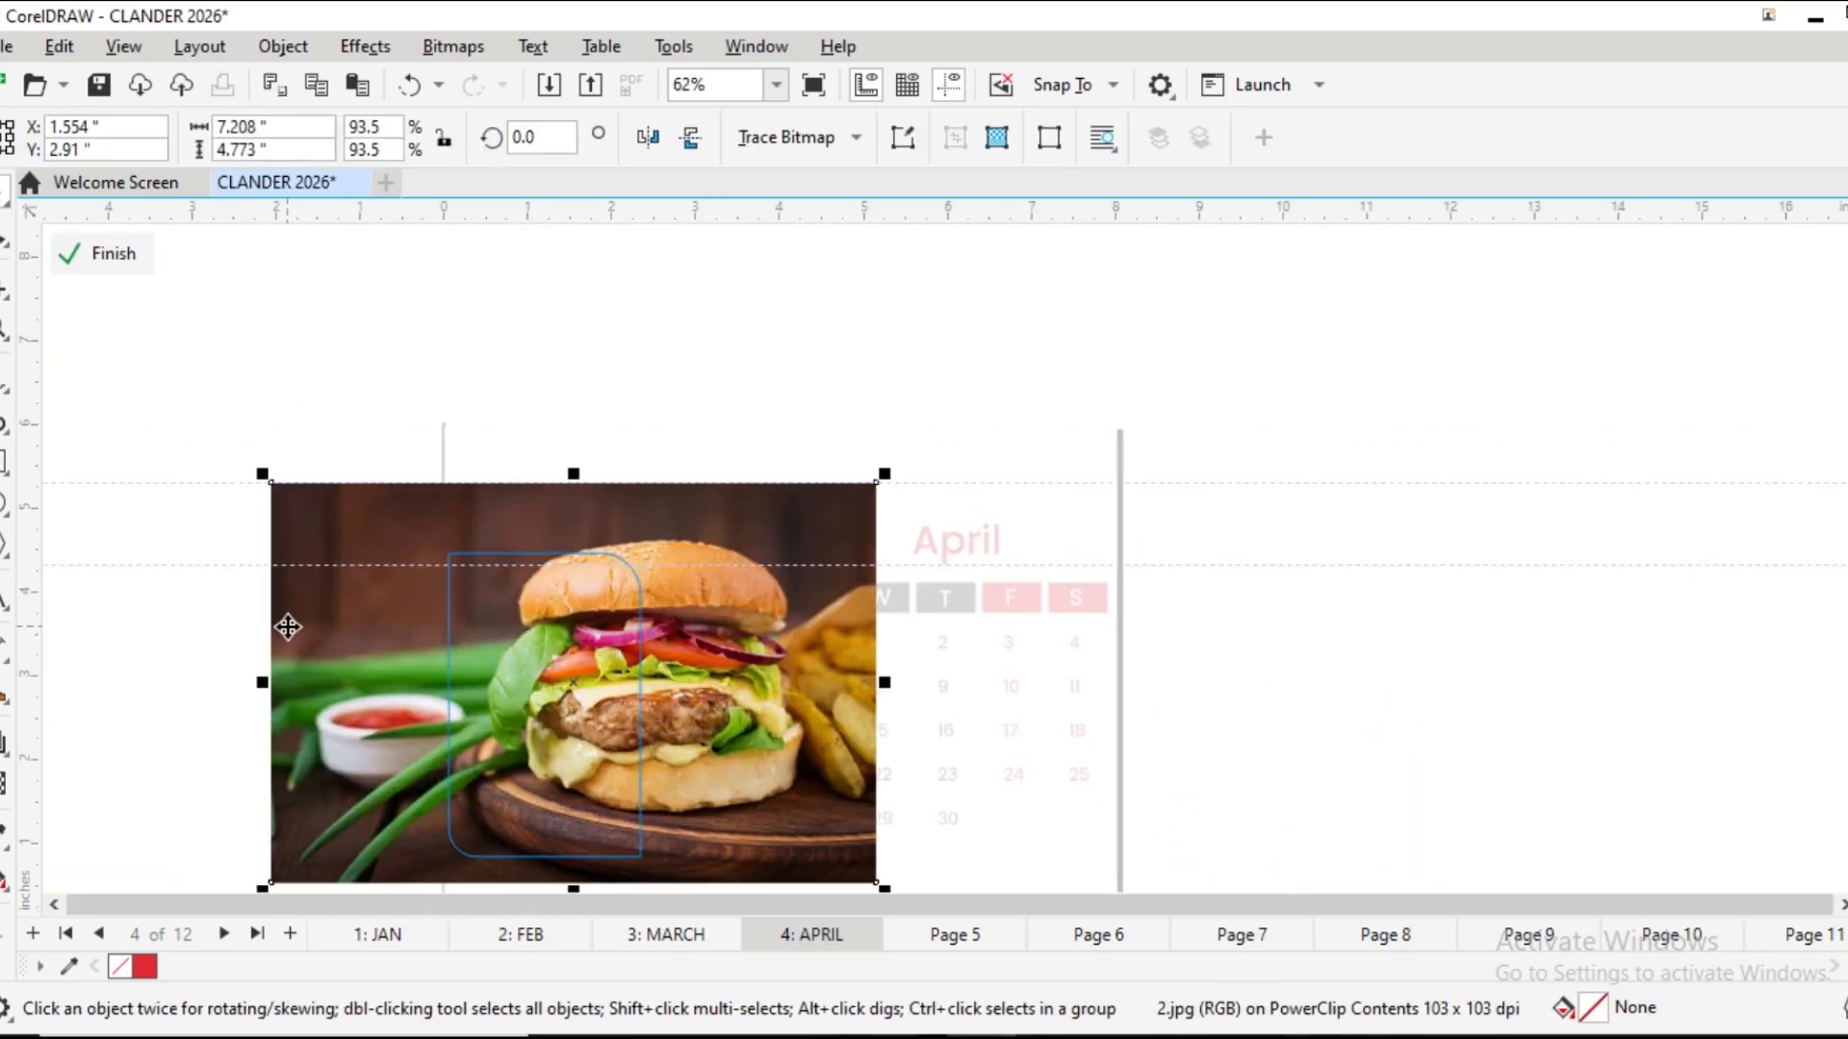
key("Delete")
left_click(111, 258)
scroll(235, 518, "down", 2)
scroll(237, 525, "down", 1)
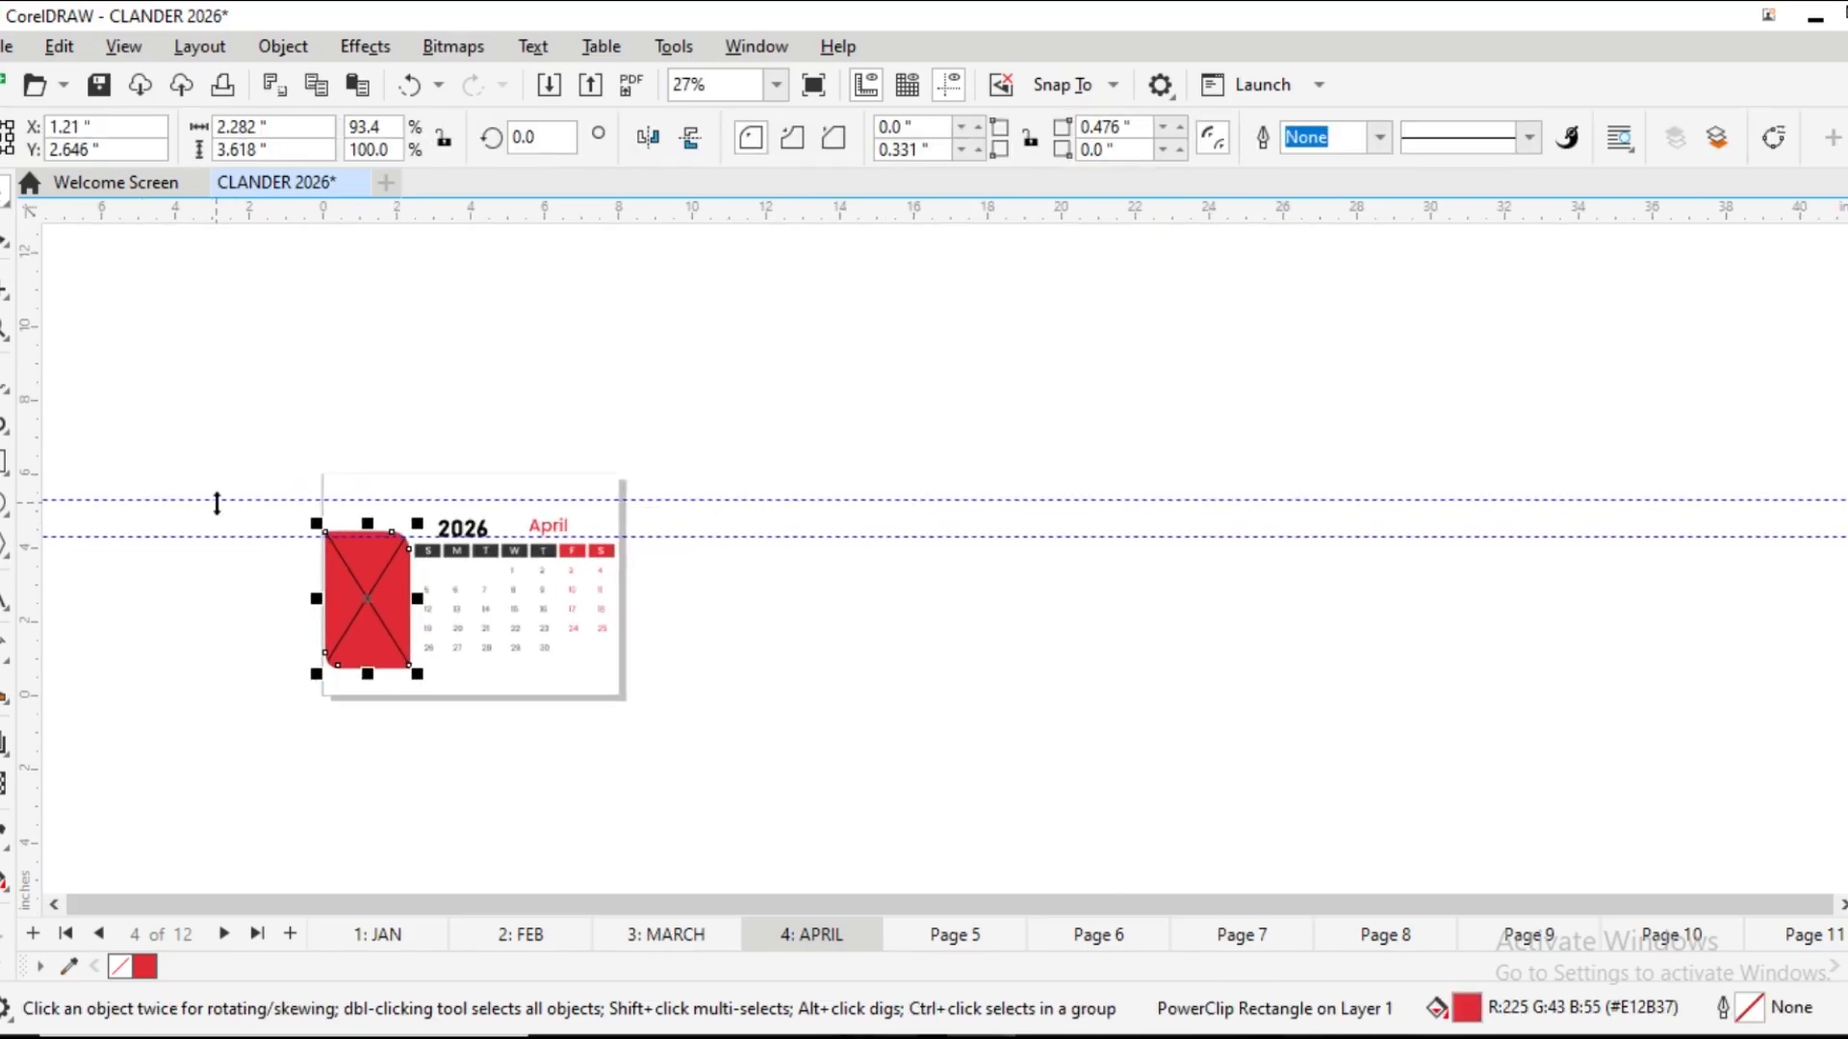
key("ctrl+i")
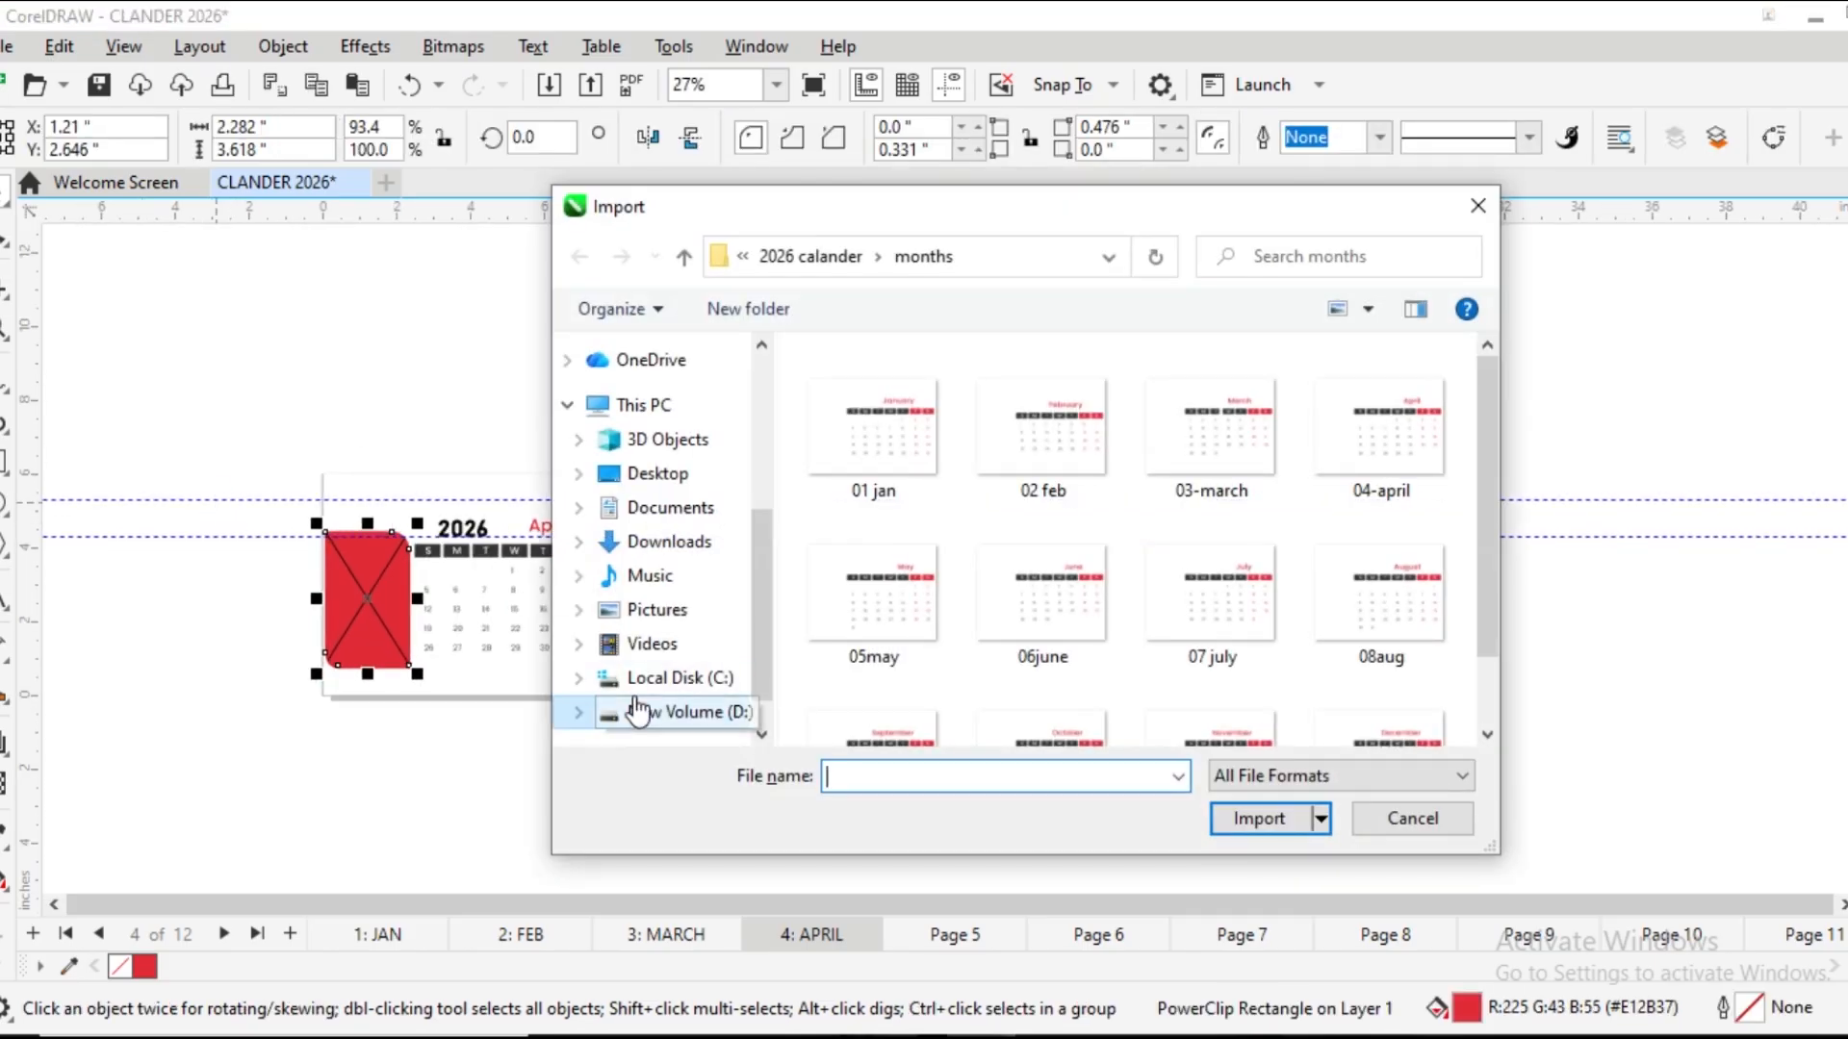
left_click(1397, 828)
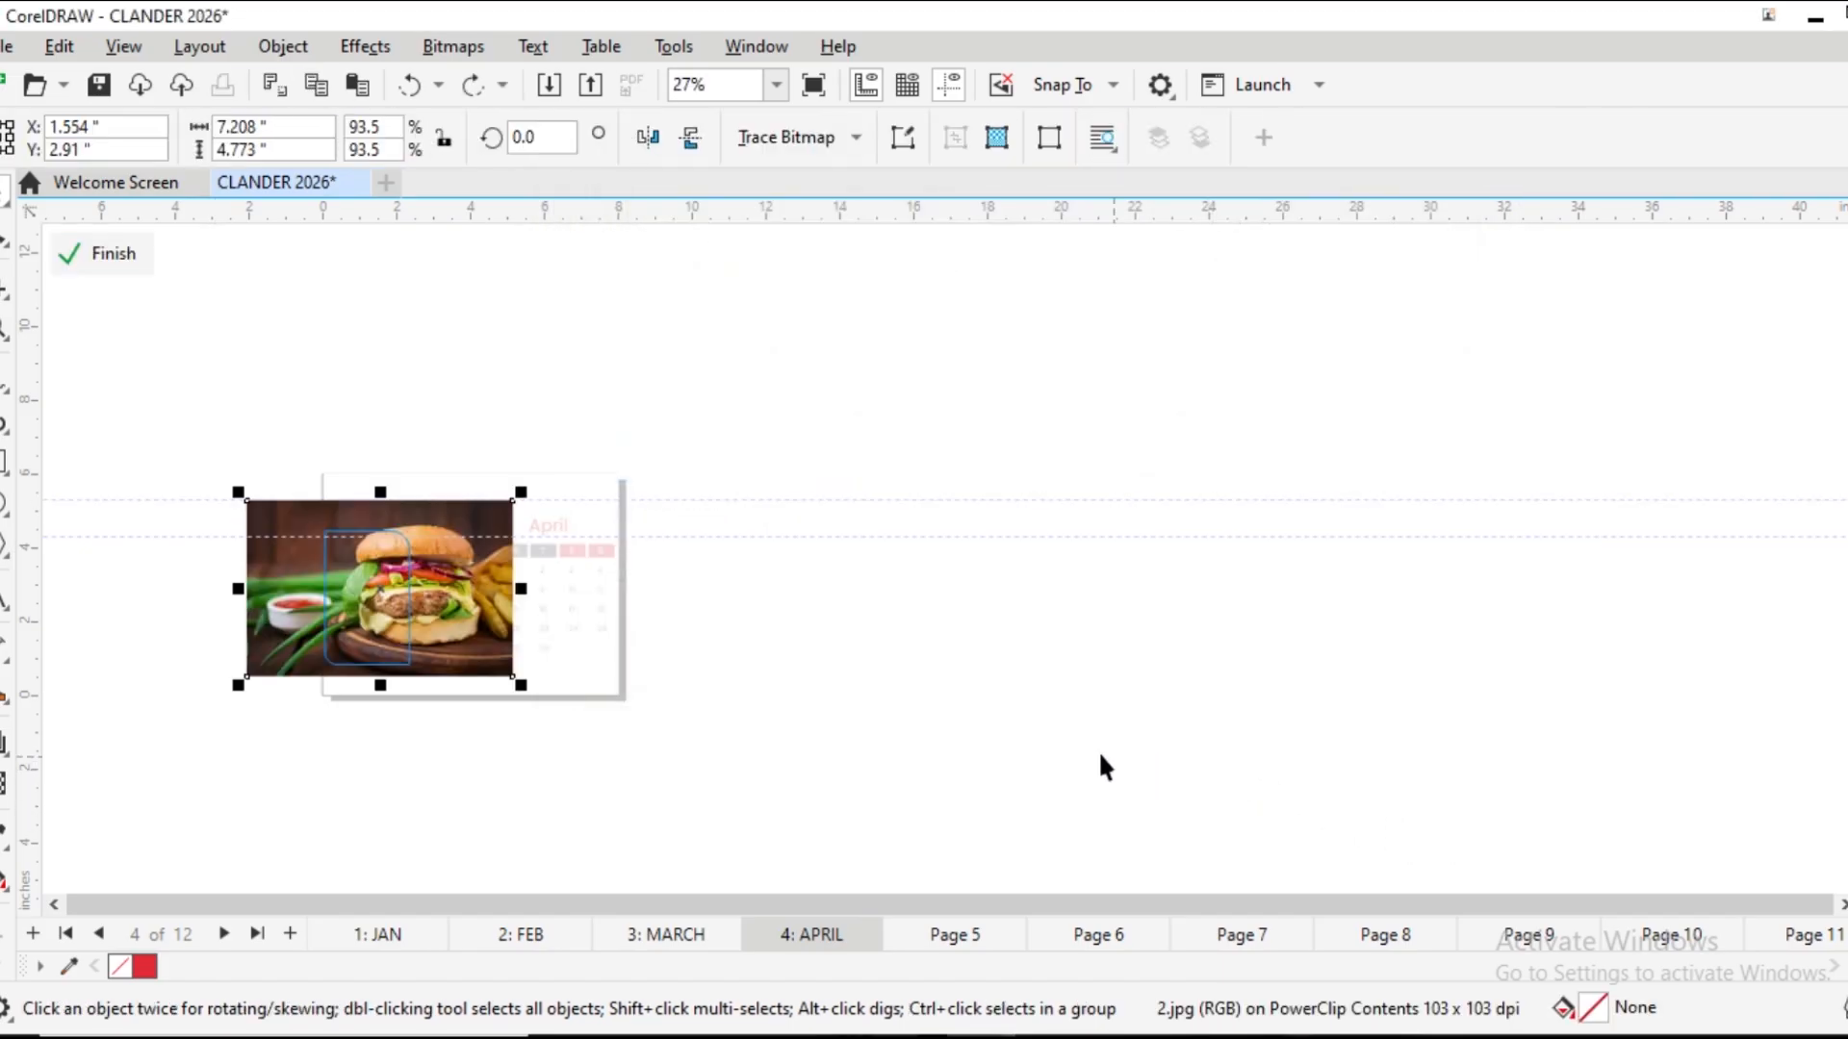
left_click(95, 256)
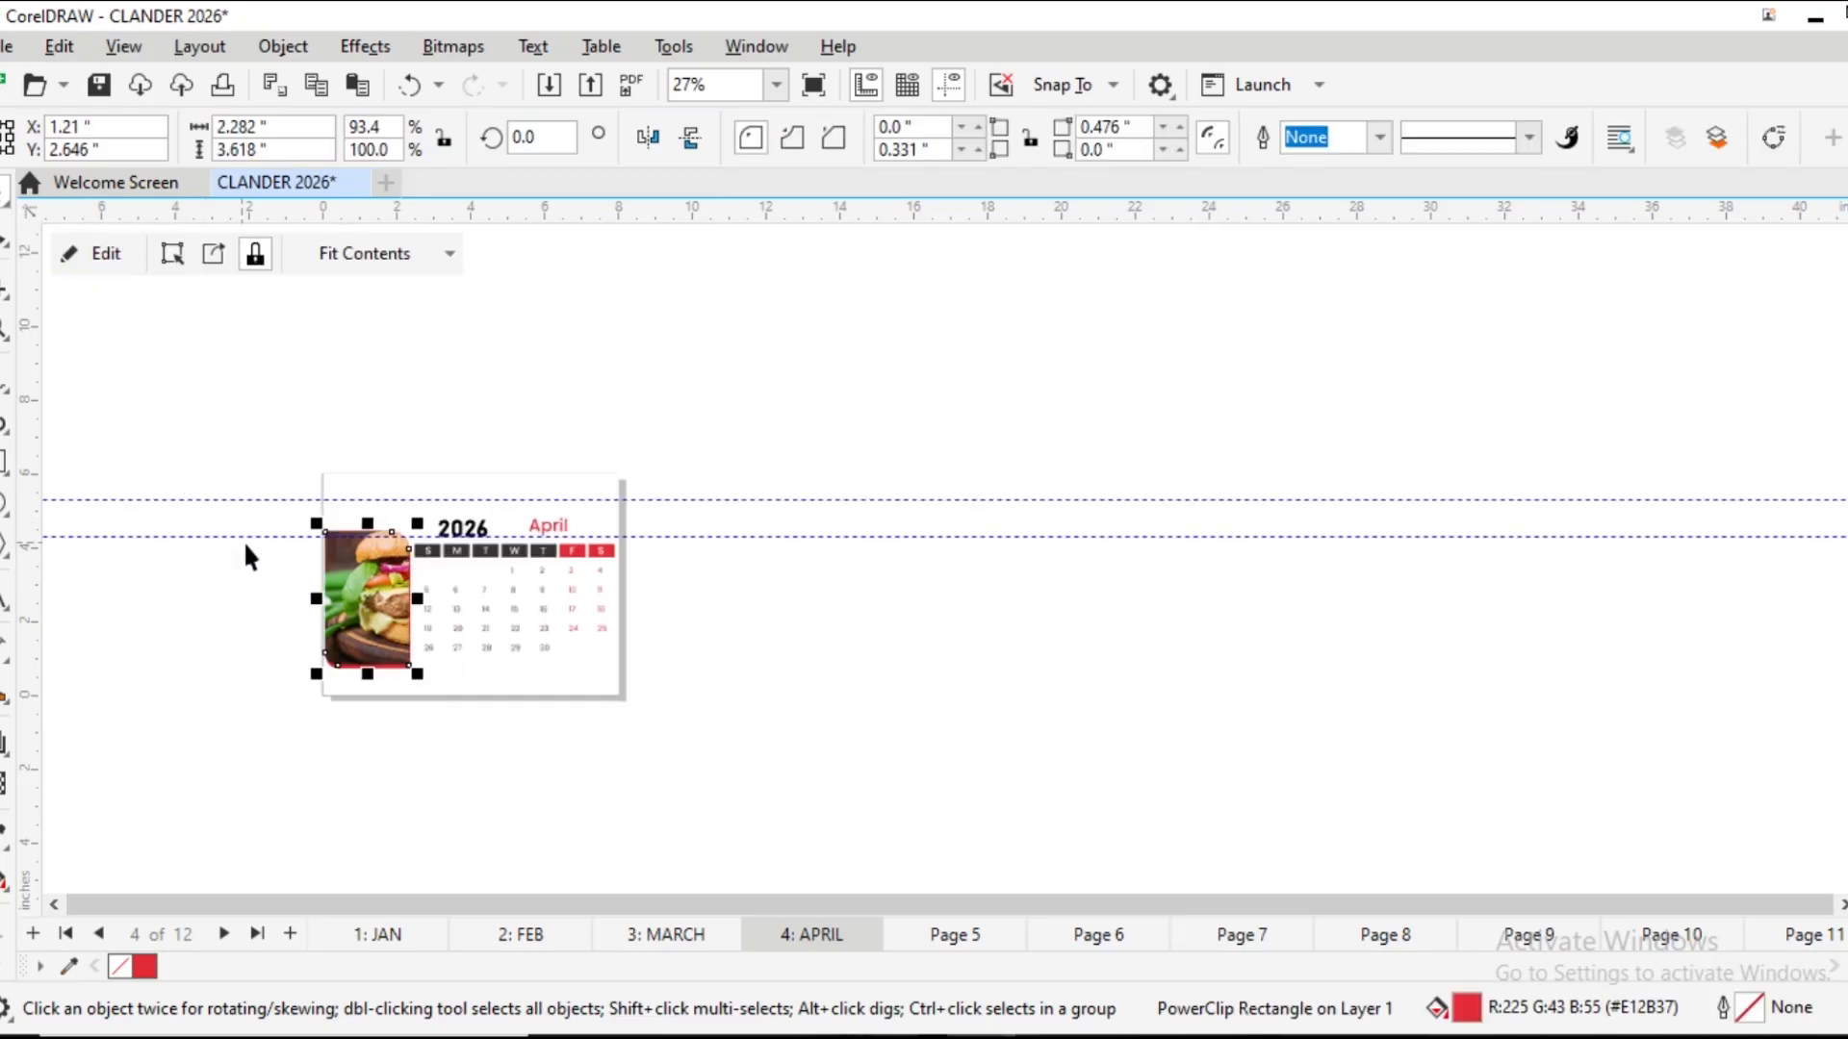
Copy all objects of the APRIL page and rename page 5 as MAY
left_click(240, 464)
left_click_drag(241, 464, 882, 801)
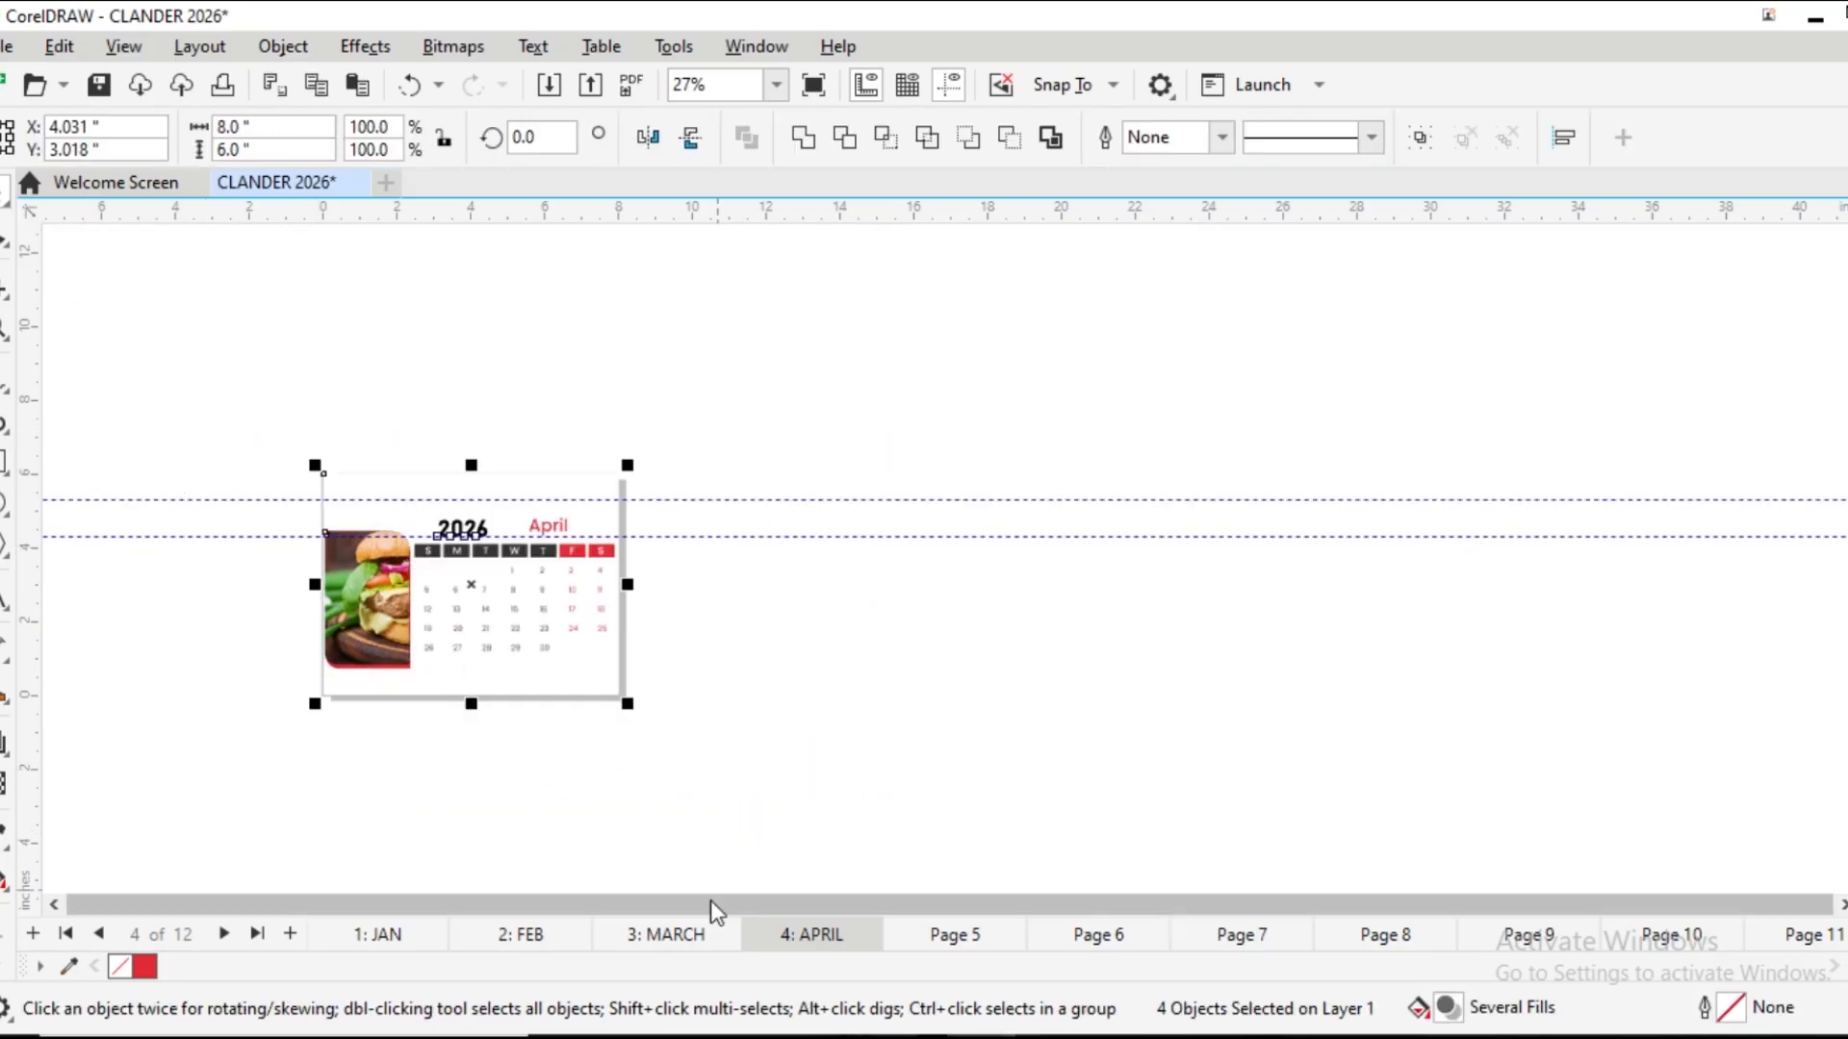
left_click(967, 935)
right_click(967, 935)
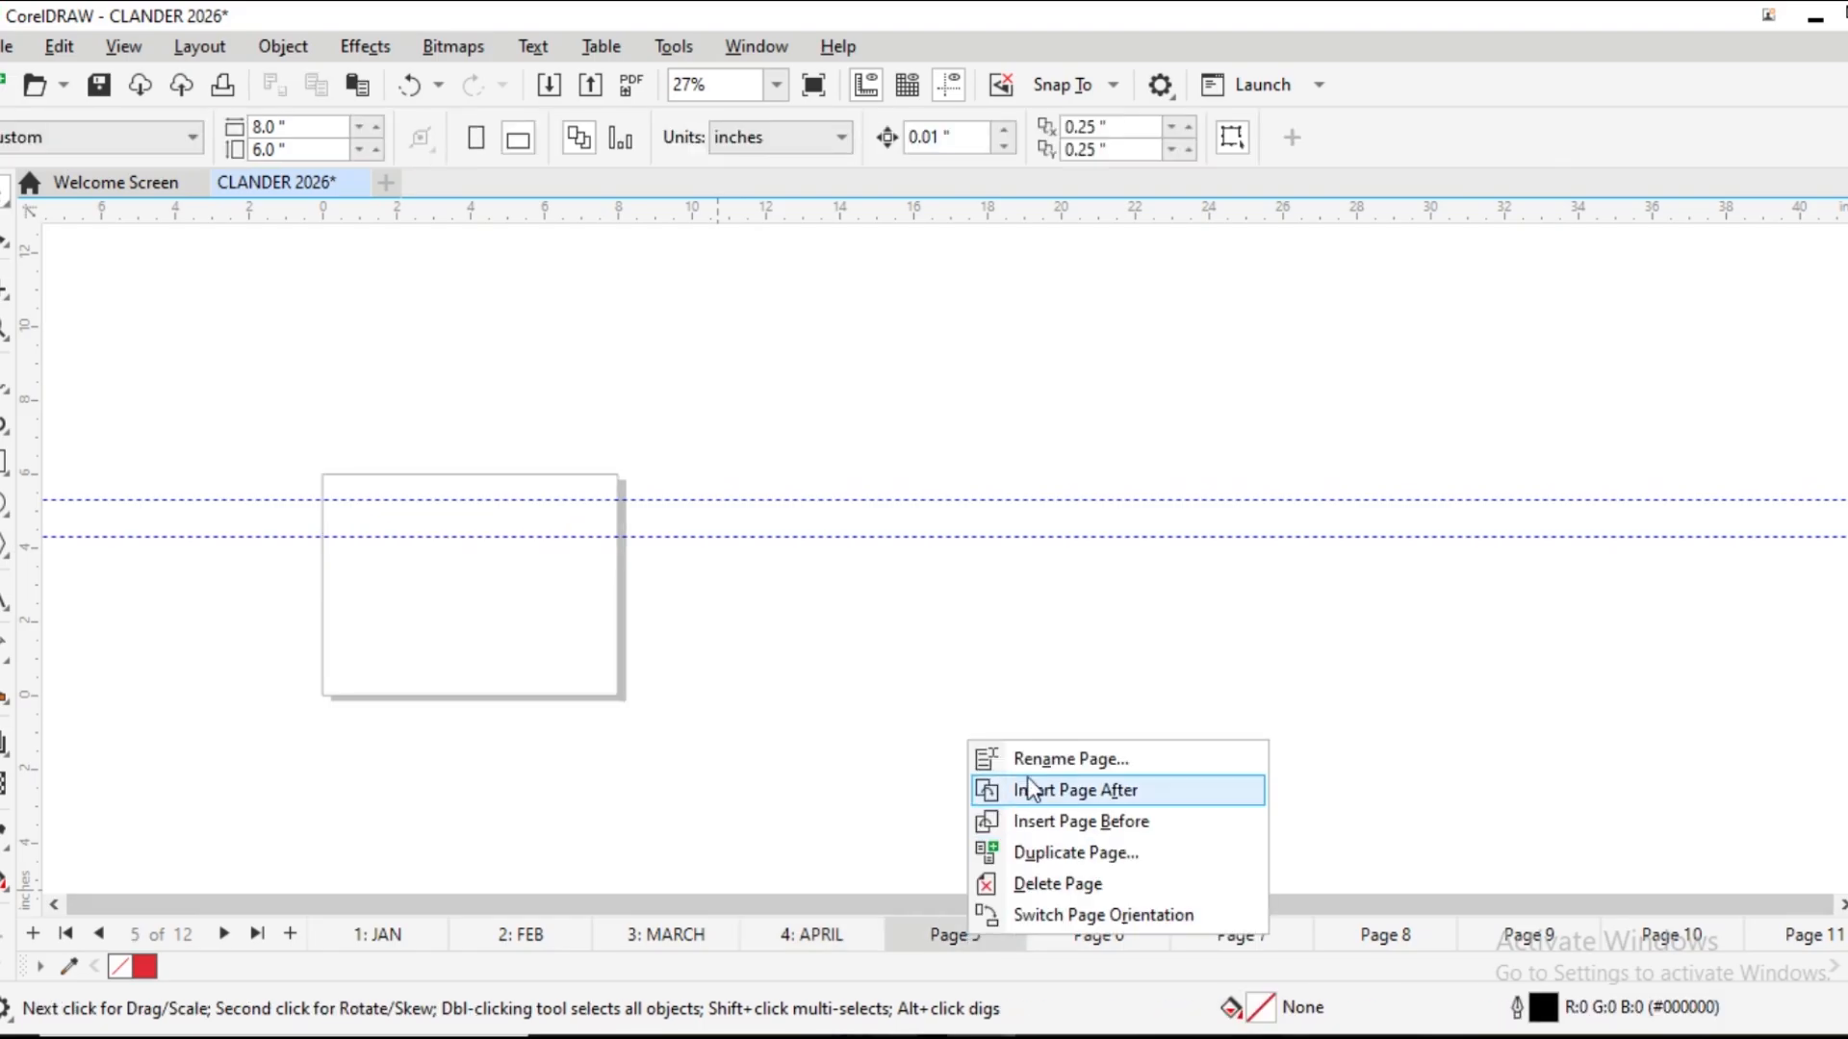
left_click(1035, 764)
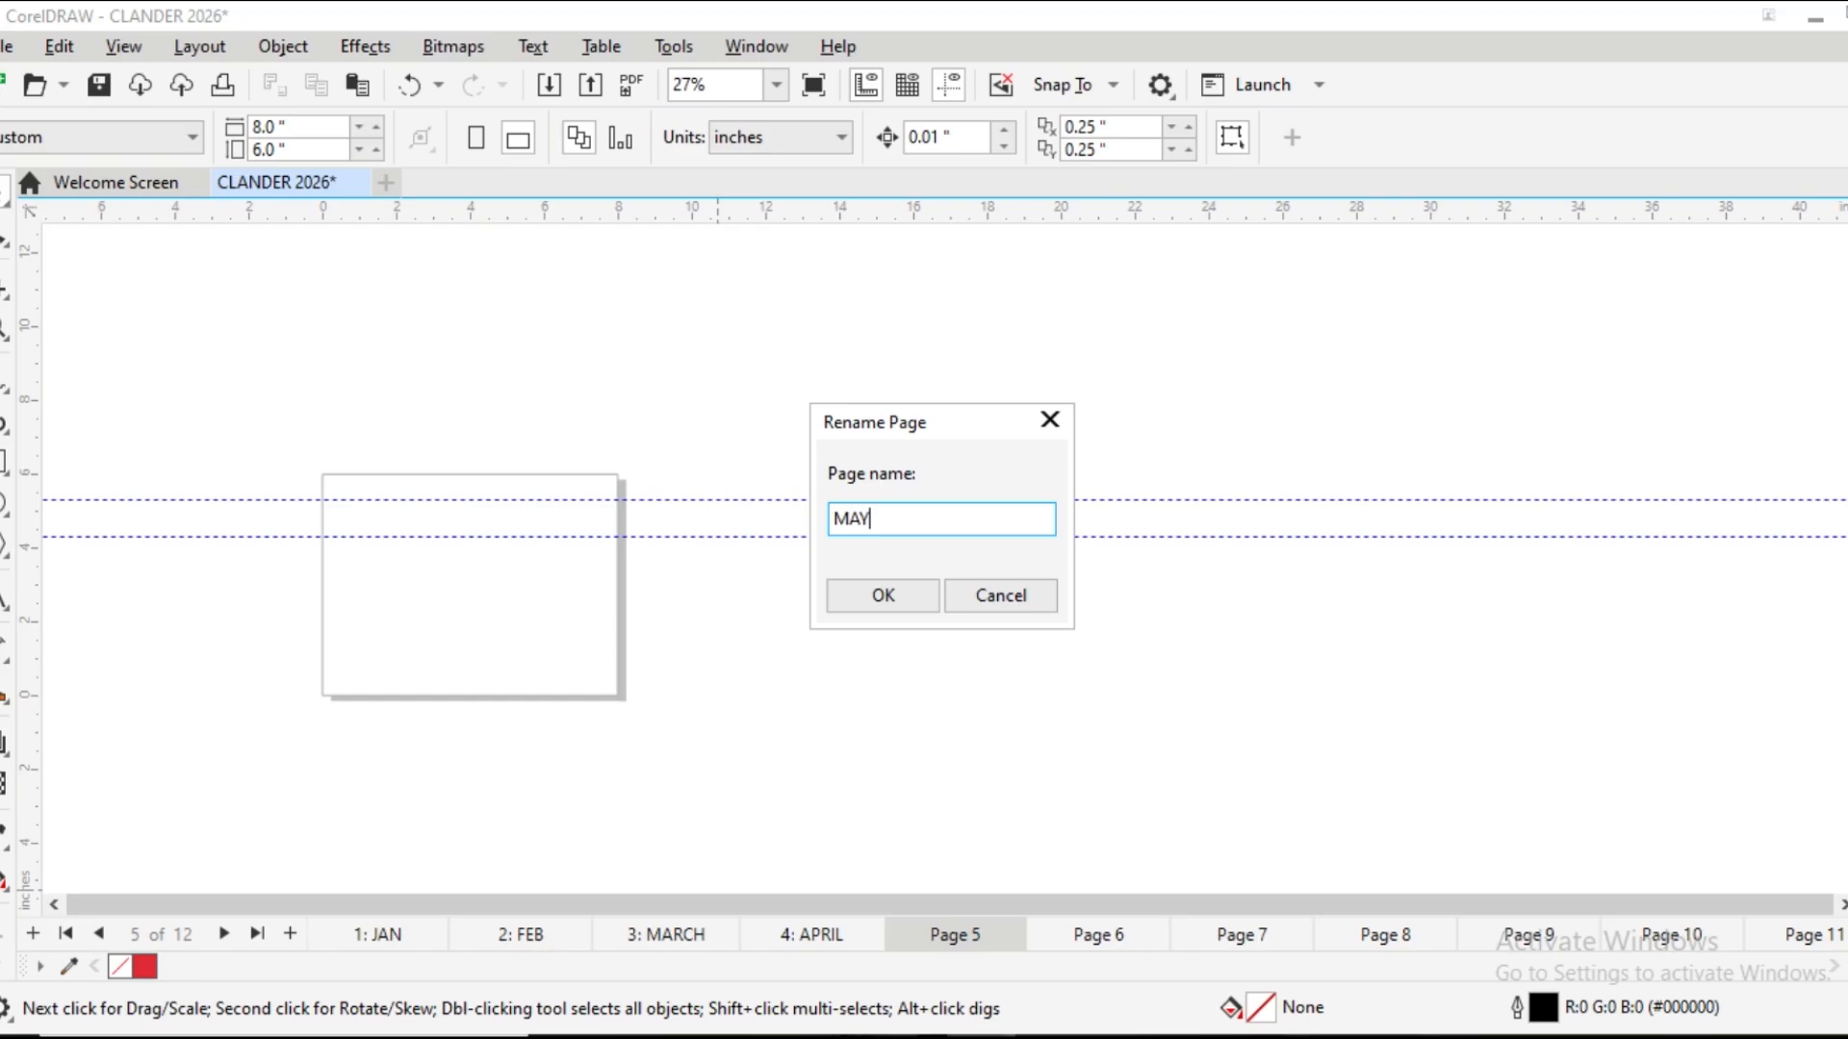
left_click(897, 583)
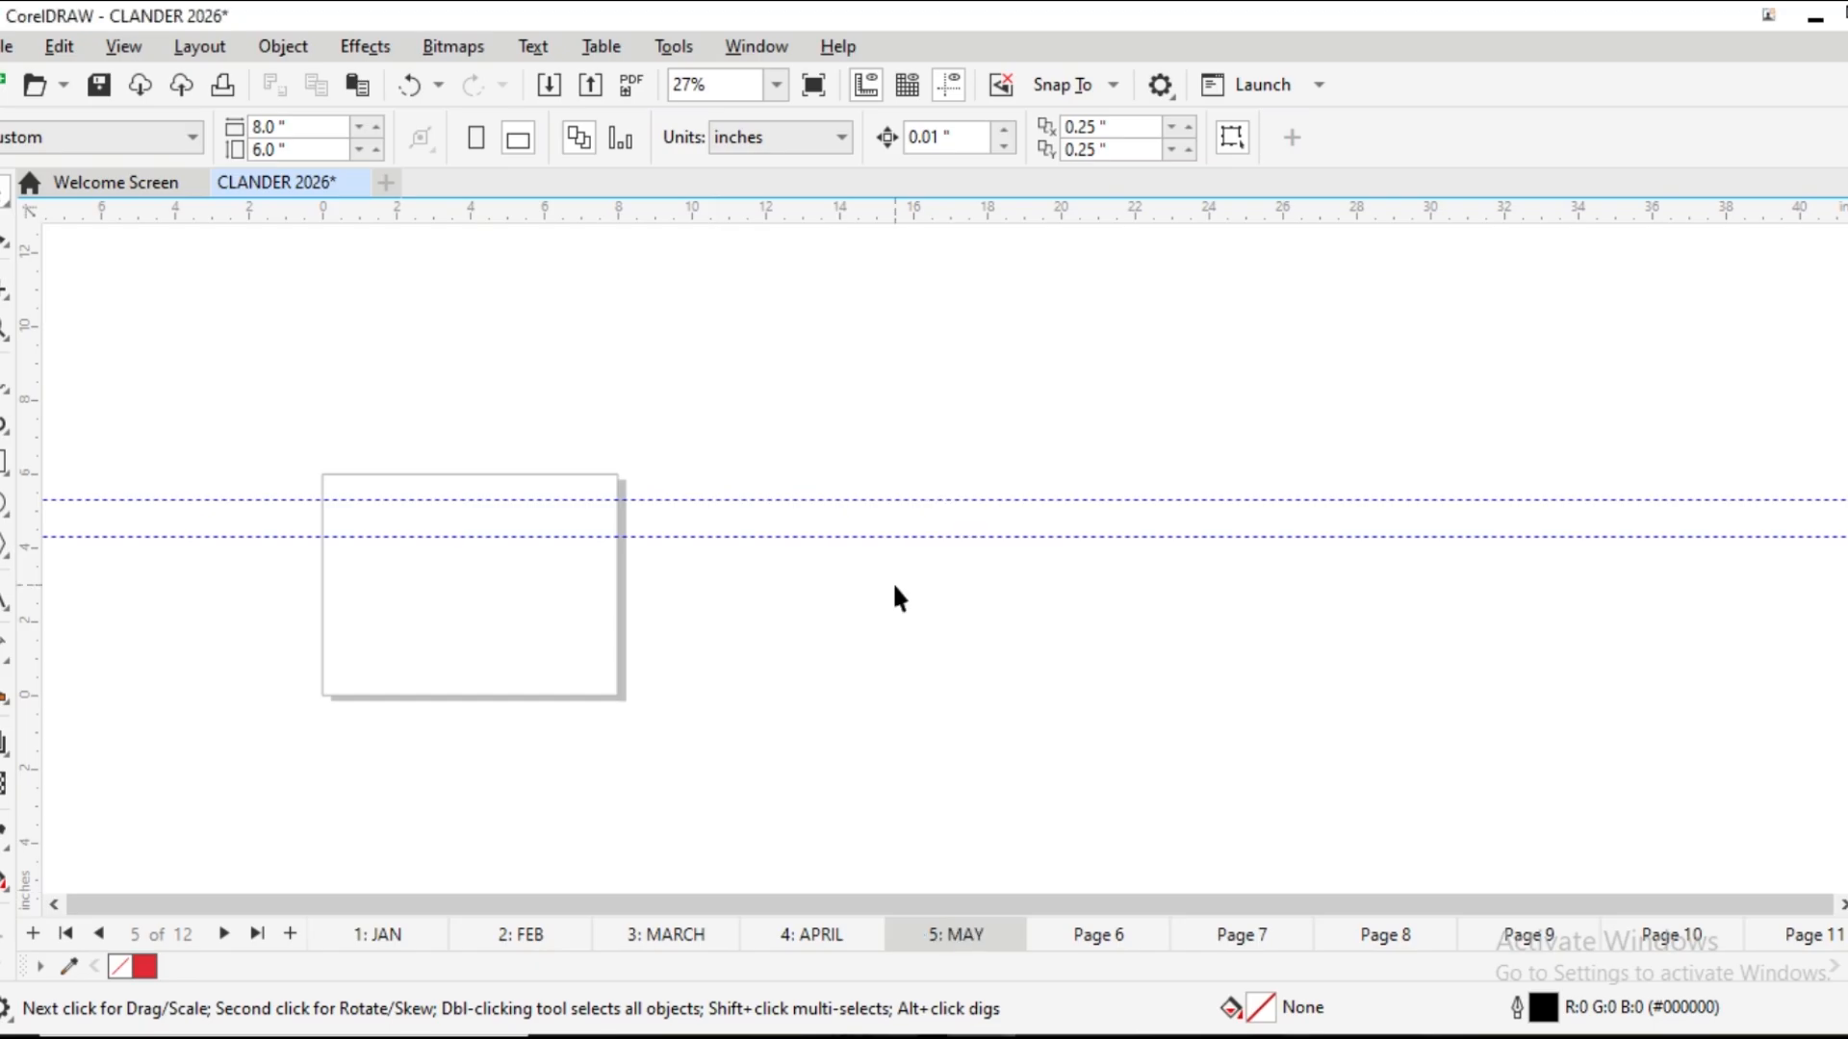
Paste the copied layout onto the MAY page and delete its April calendar image, keeping the burger picture and the "2026" text
key("ctrl+v")
left_click(894, 586)
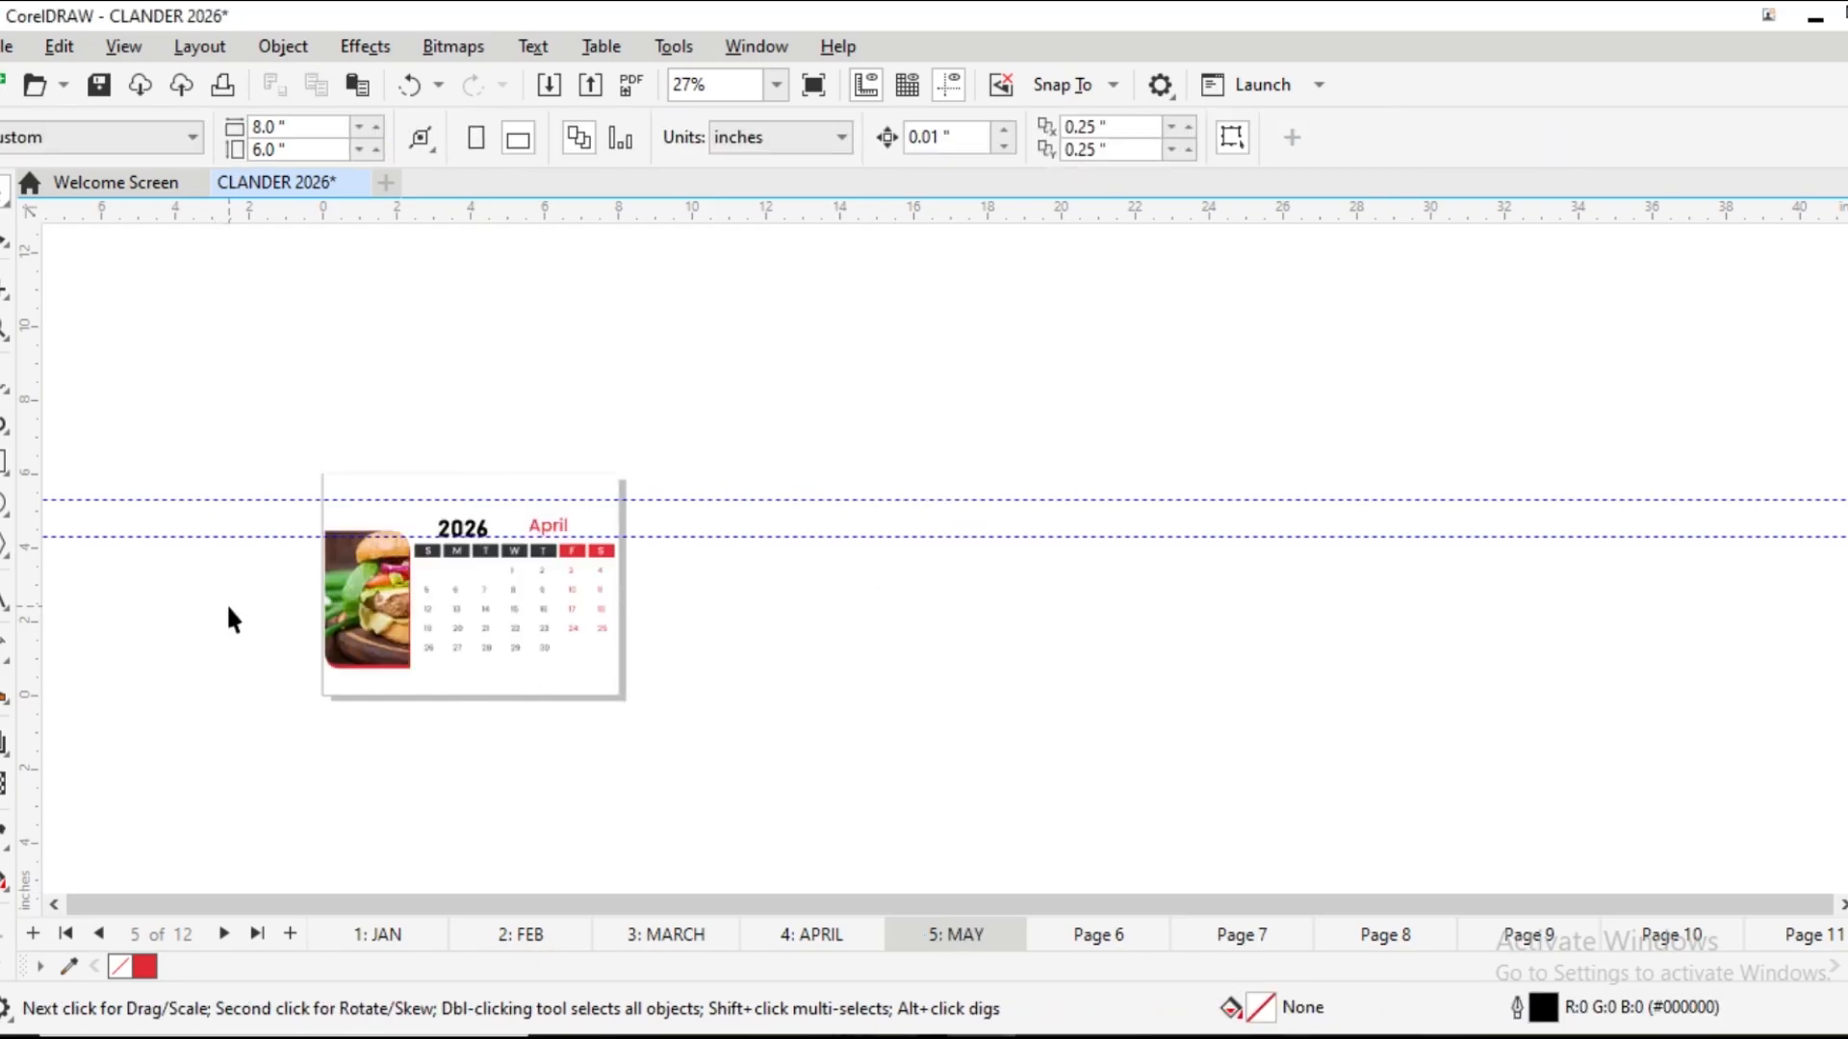
scroll(227, 603, "up", 1)
left_click(778, 608)
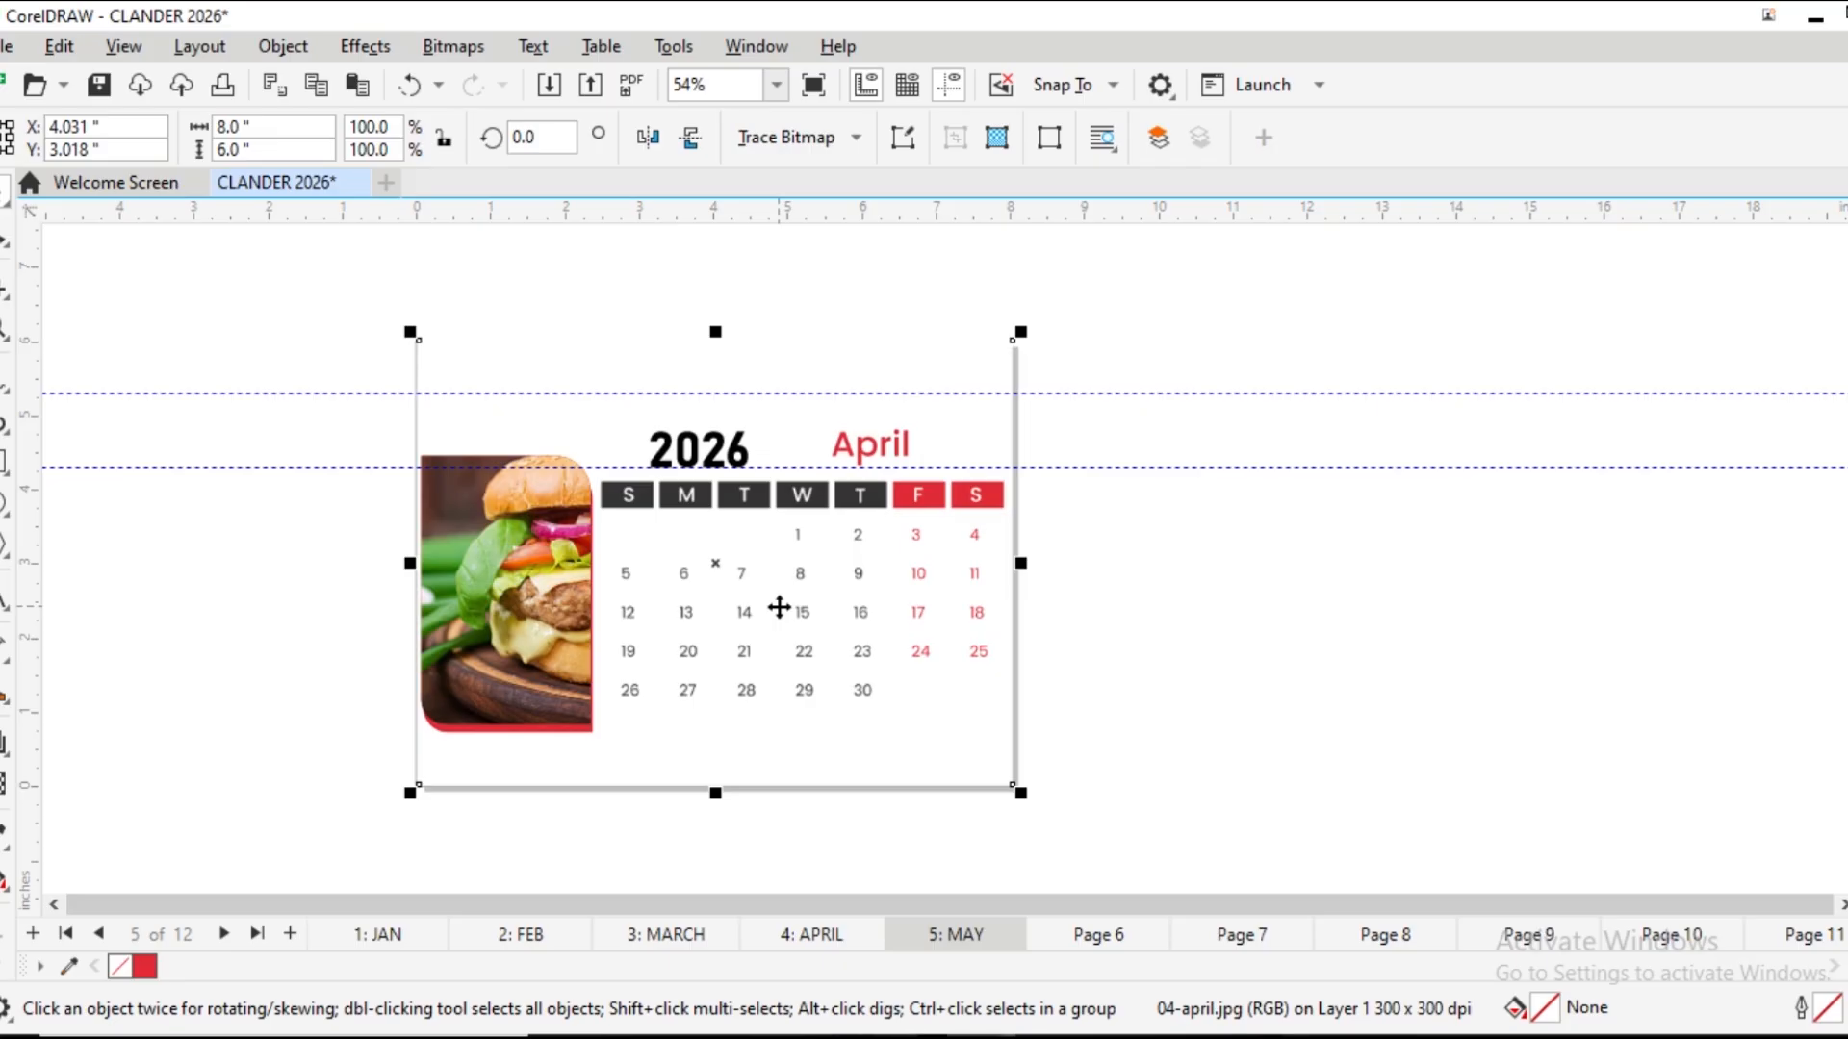
key("Delete")
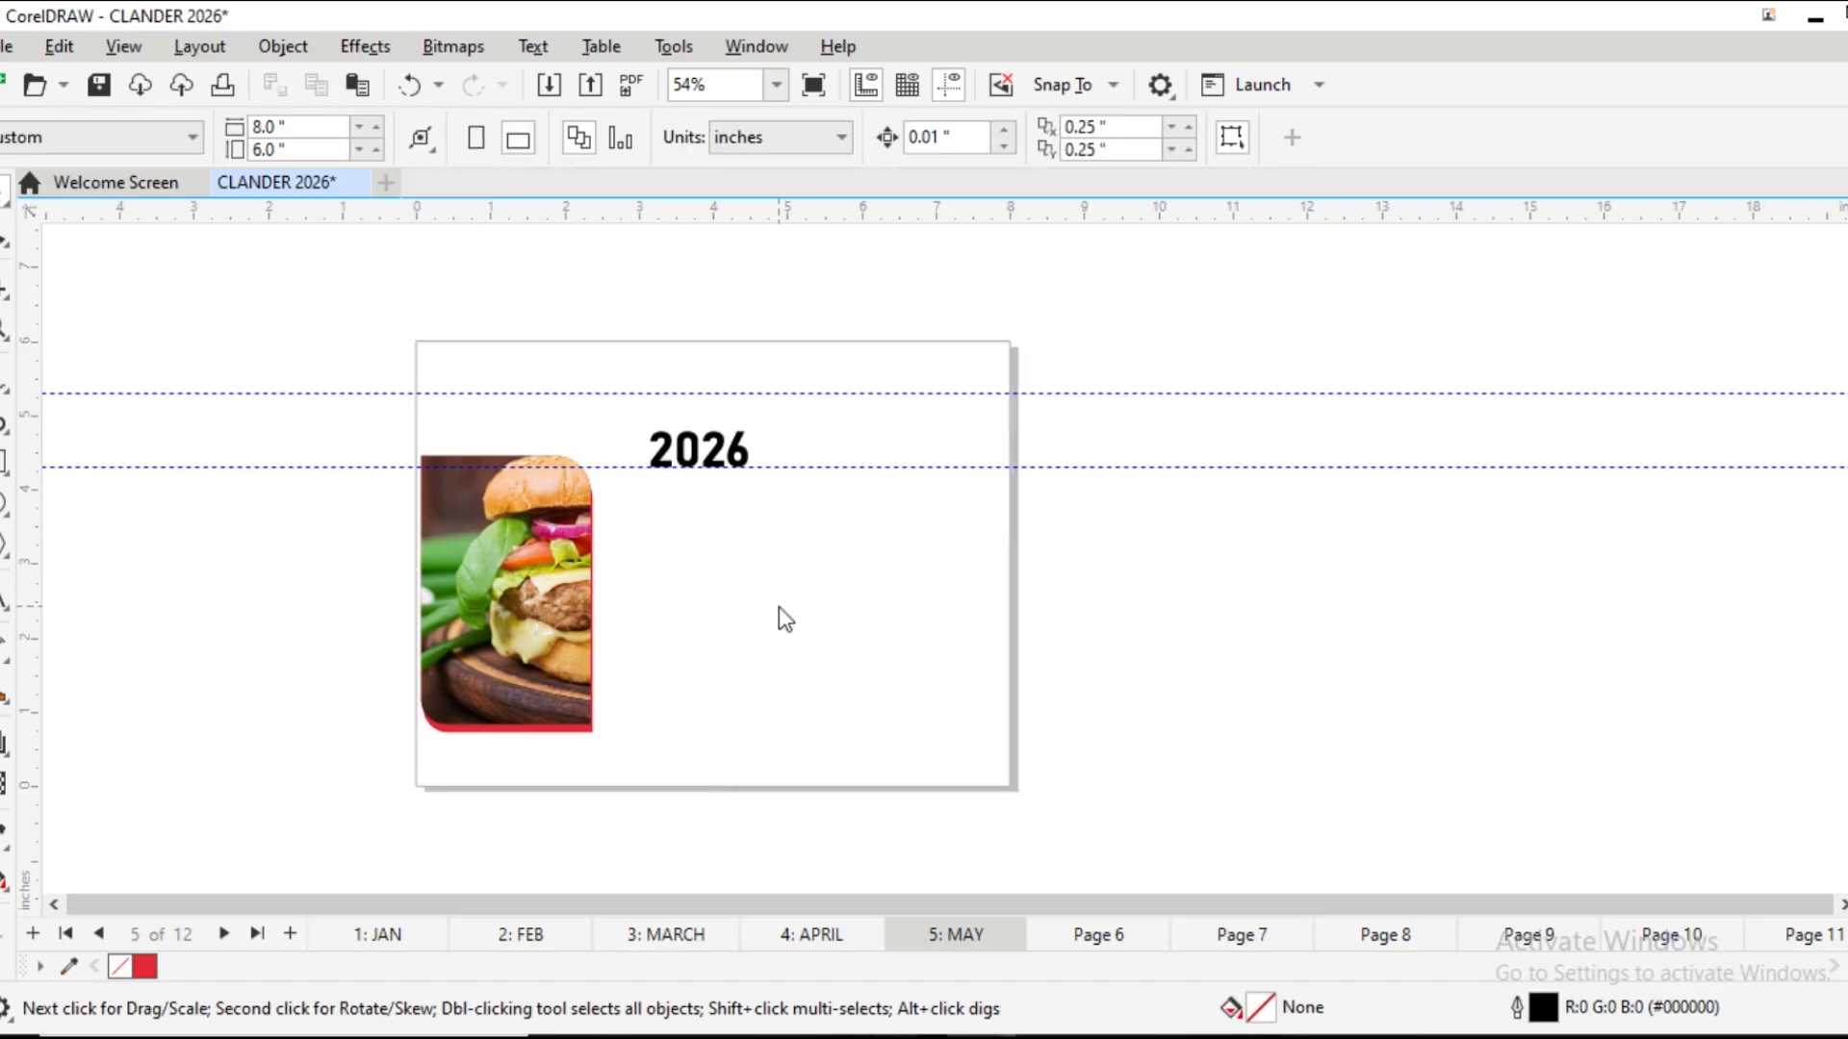
Import the 05may calendar image onto the MAY page
key("ctrl+i")
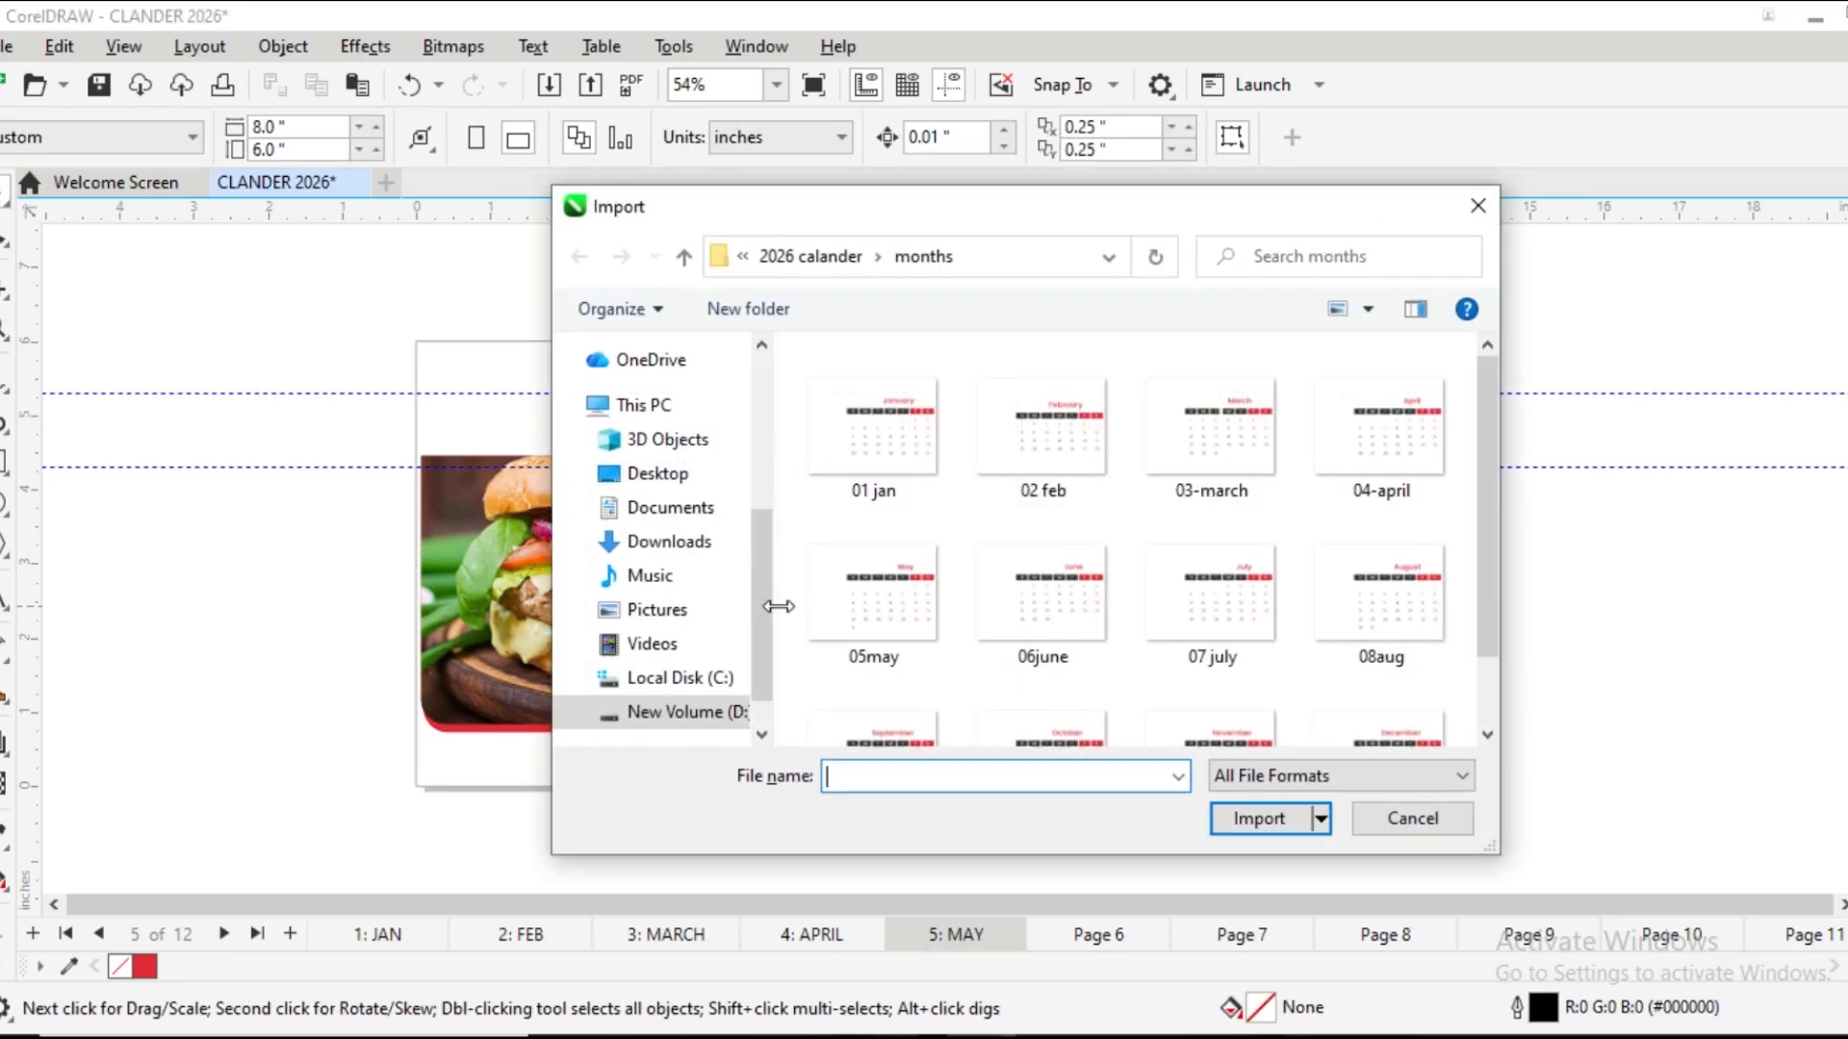
double_click(873, 618)
left_click(267, 348)
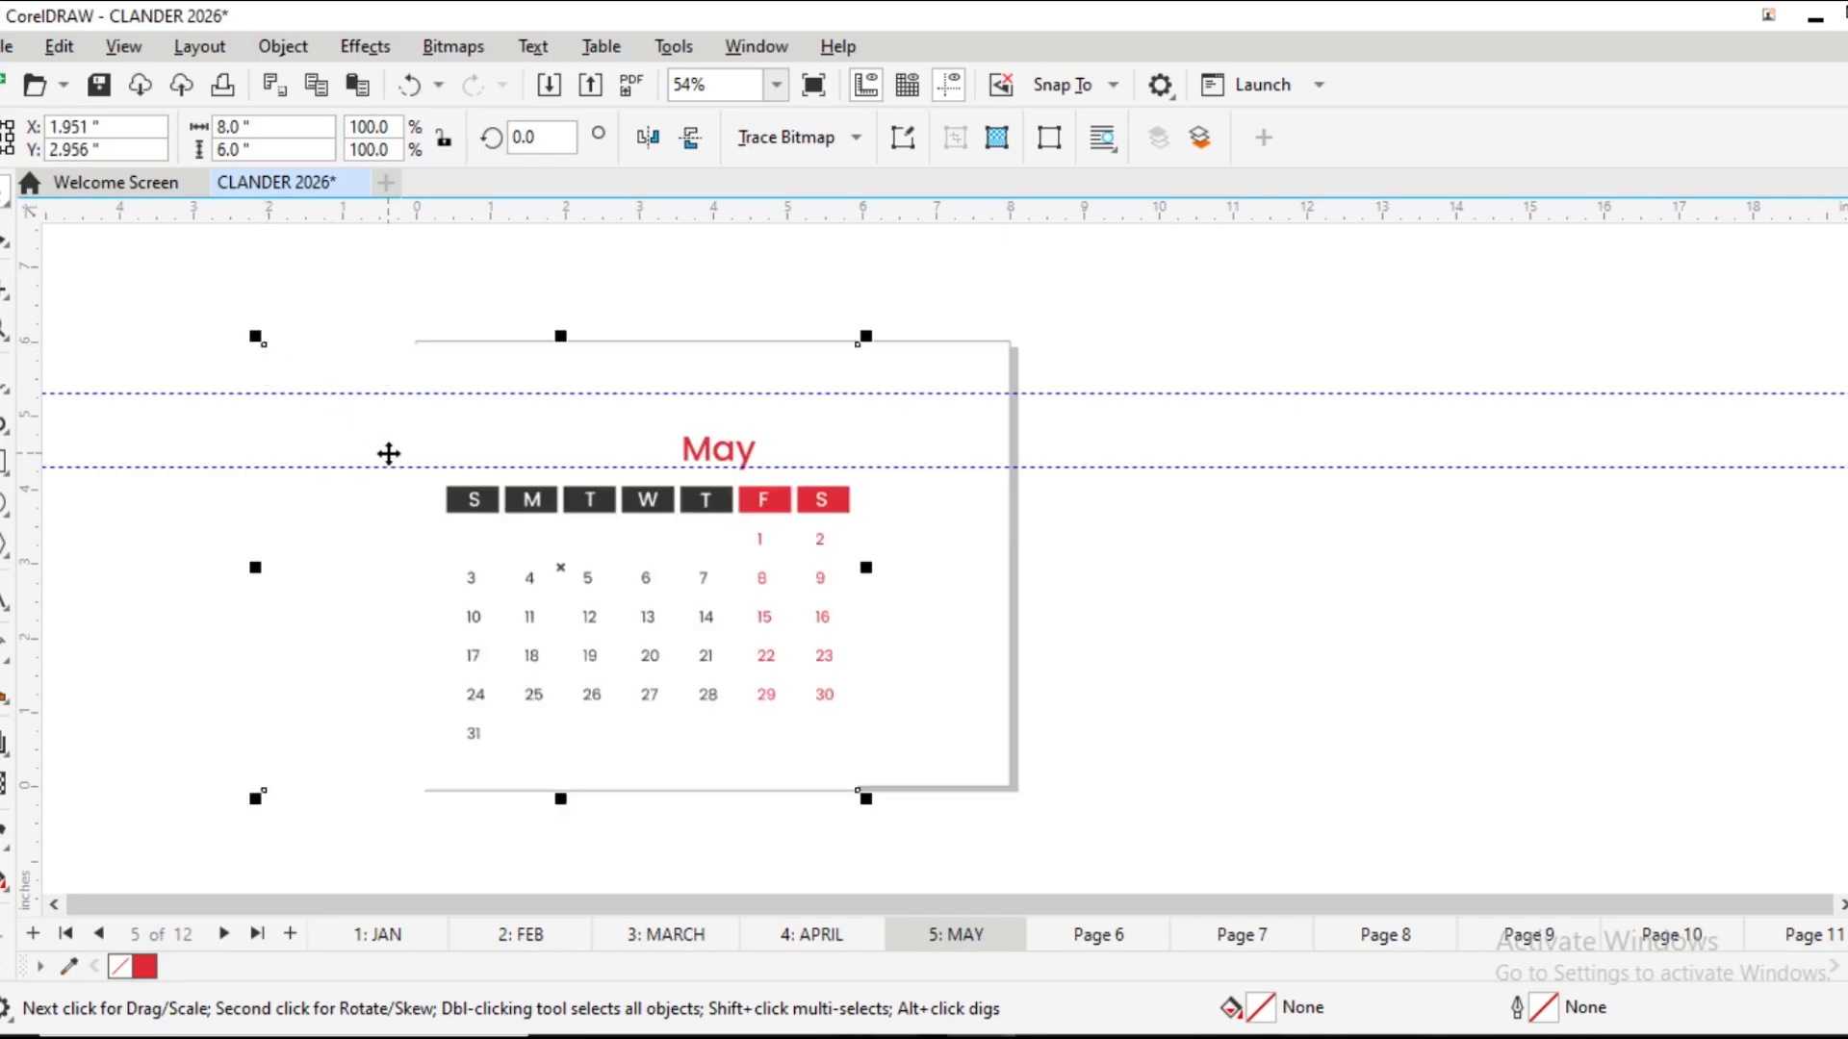
Try to position the May calendar image by eye over the page, at about X 3.94 in, Y 3.027 in
left_click_drag(535, 495, 713, 510)
scroll(696, 489, "up", 3)
scroll(672, 518, "down", 4)
scroll(712, 512, "up", 3)
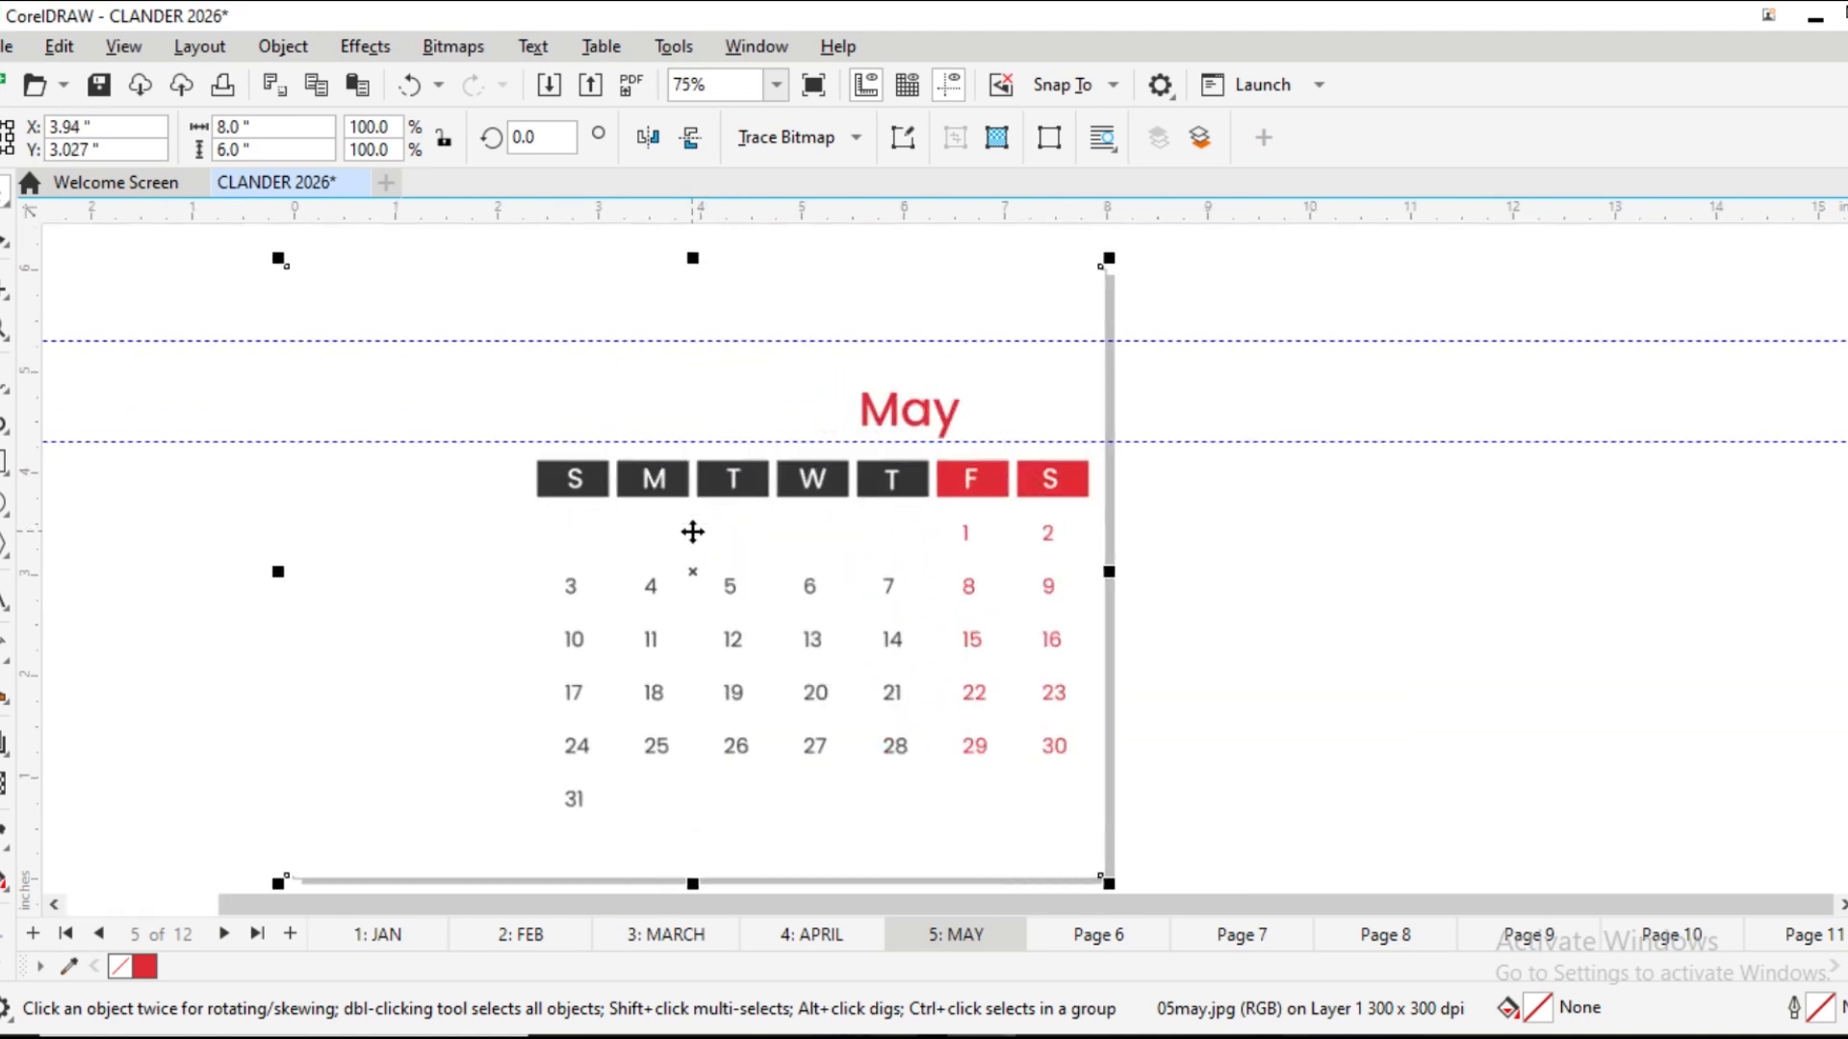
left_click_drag(647, 470, 710, 527)
scroll(710, 526, "down", 2)
Move the May calendar image off the page and add an 8 × 6 in rectangle framing the MAY page
left_click_drag(547, 550, 1289, 577)
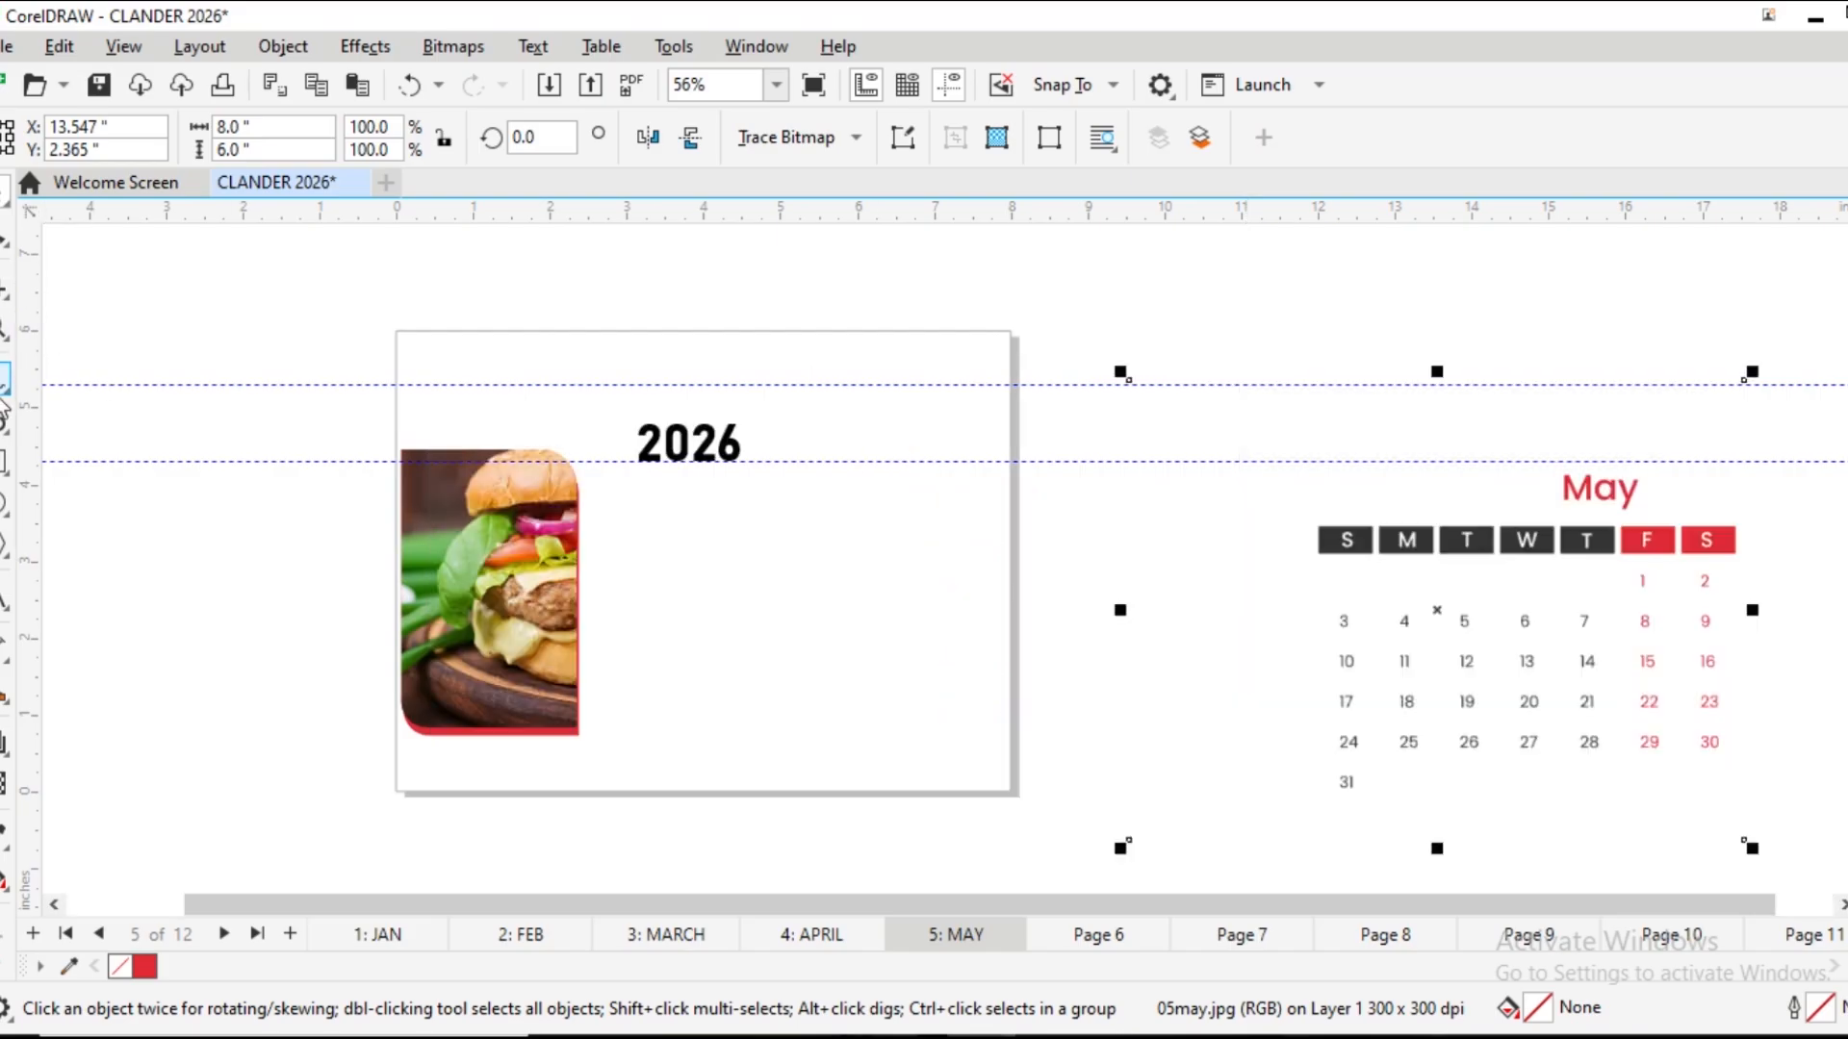
double_click(5, 460)
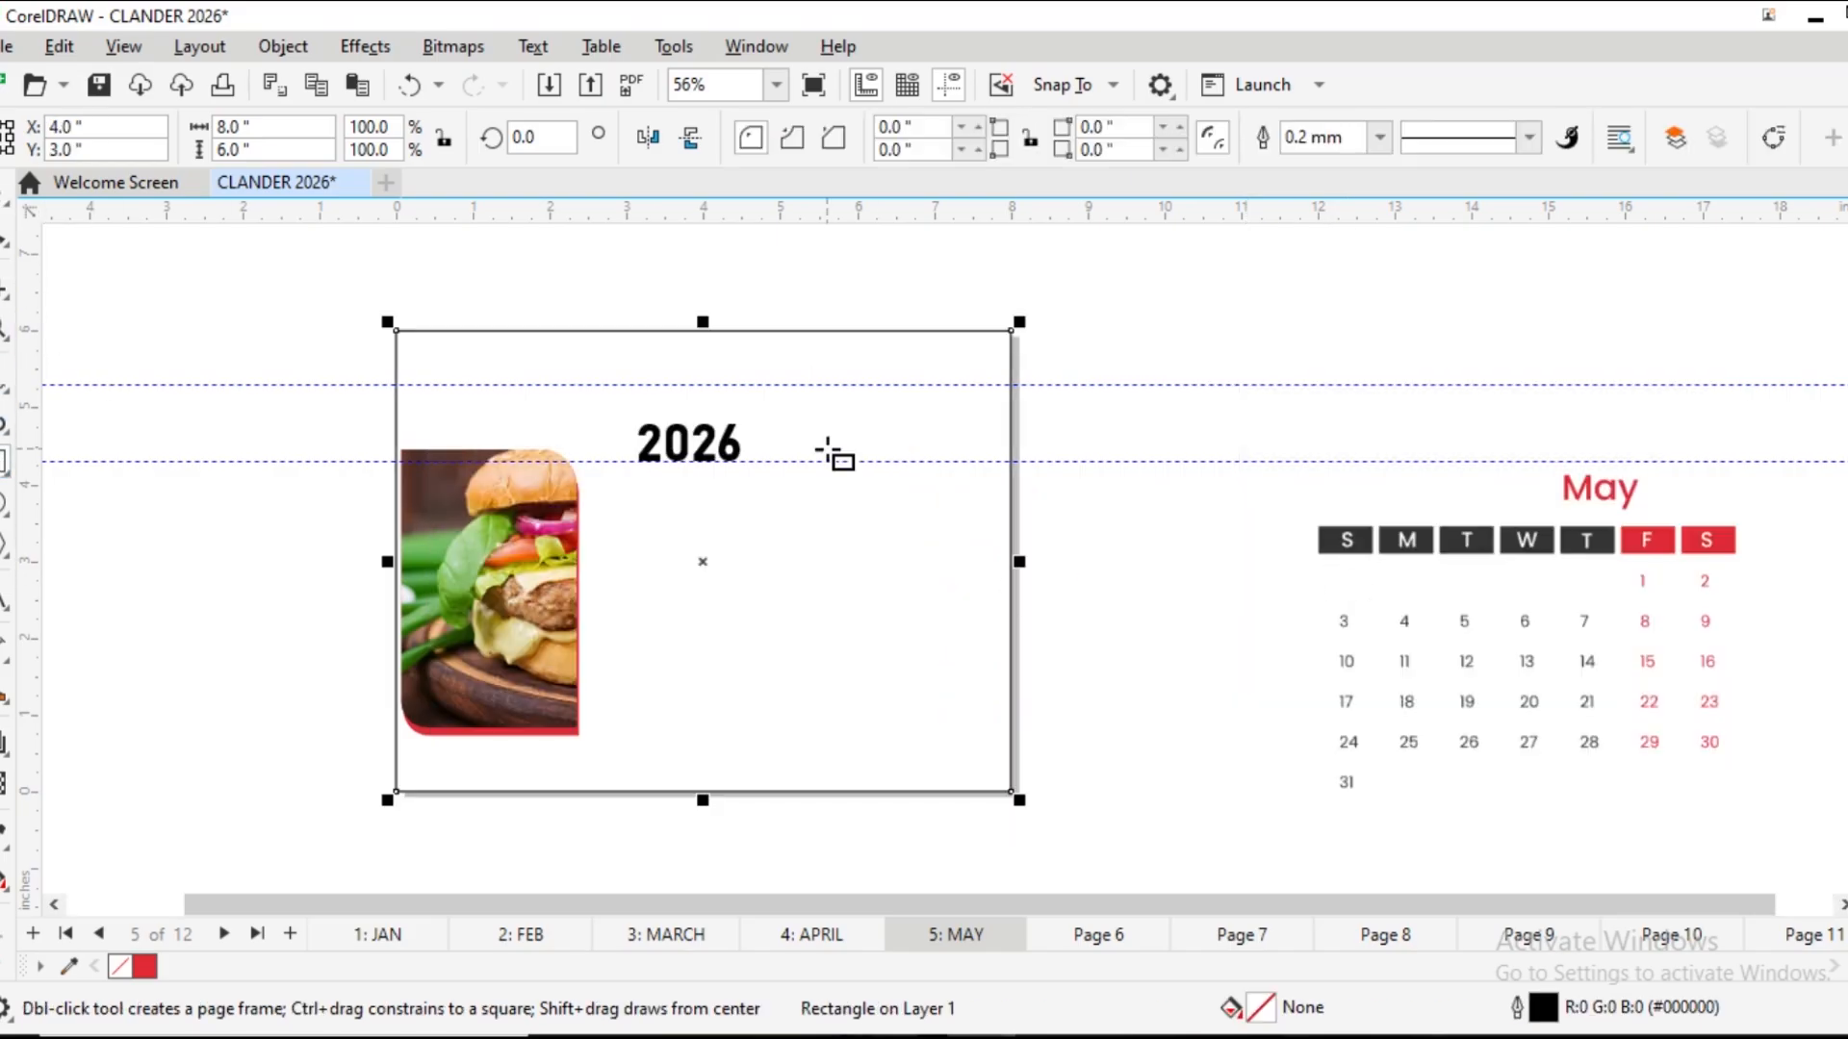
key("space")
Position the May calendar image over the page frame, centred at about X 3.97 in, Y 3.012 in
left_click_drag(1343, 546, 610, 499)
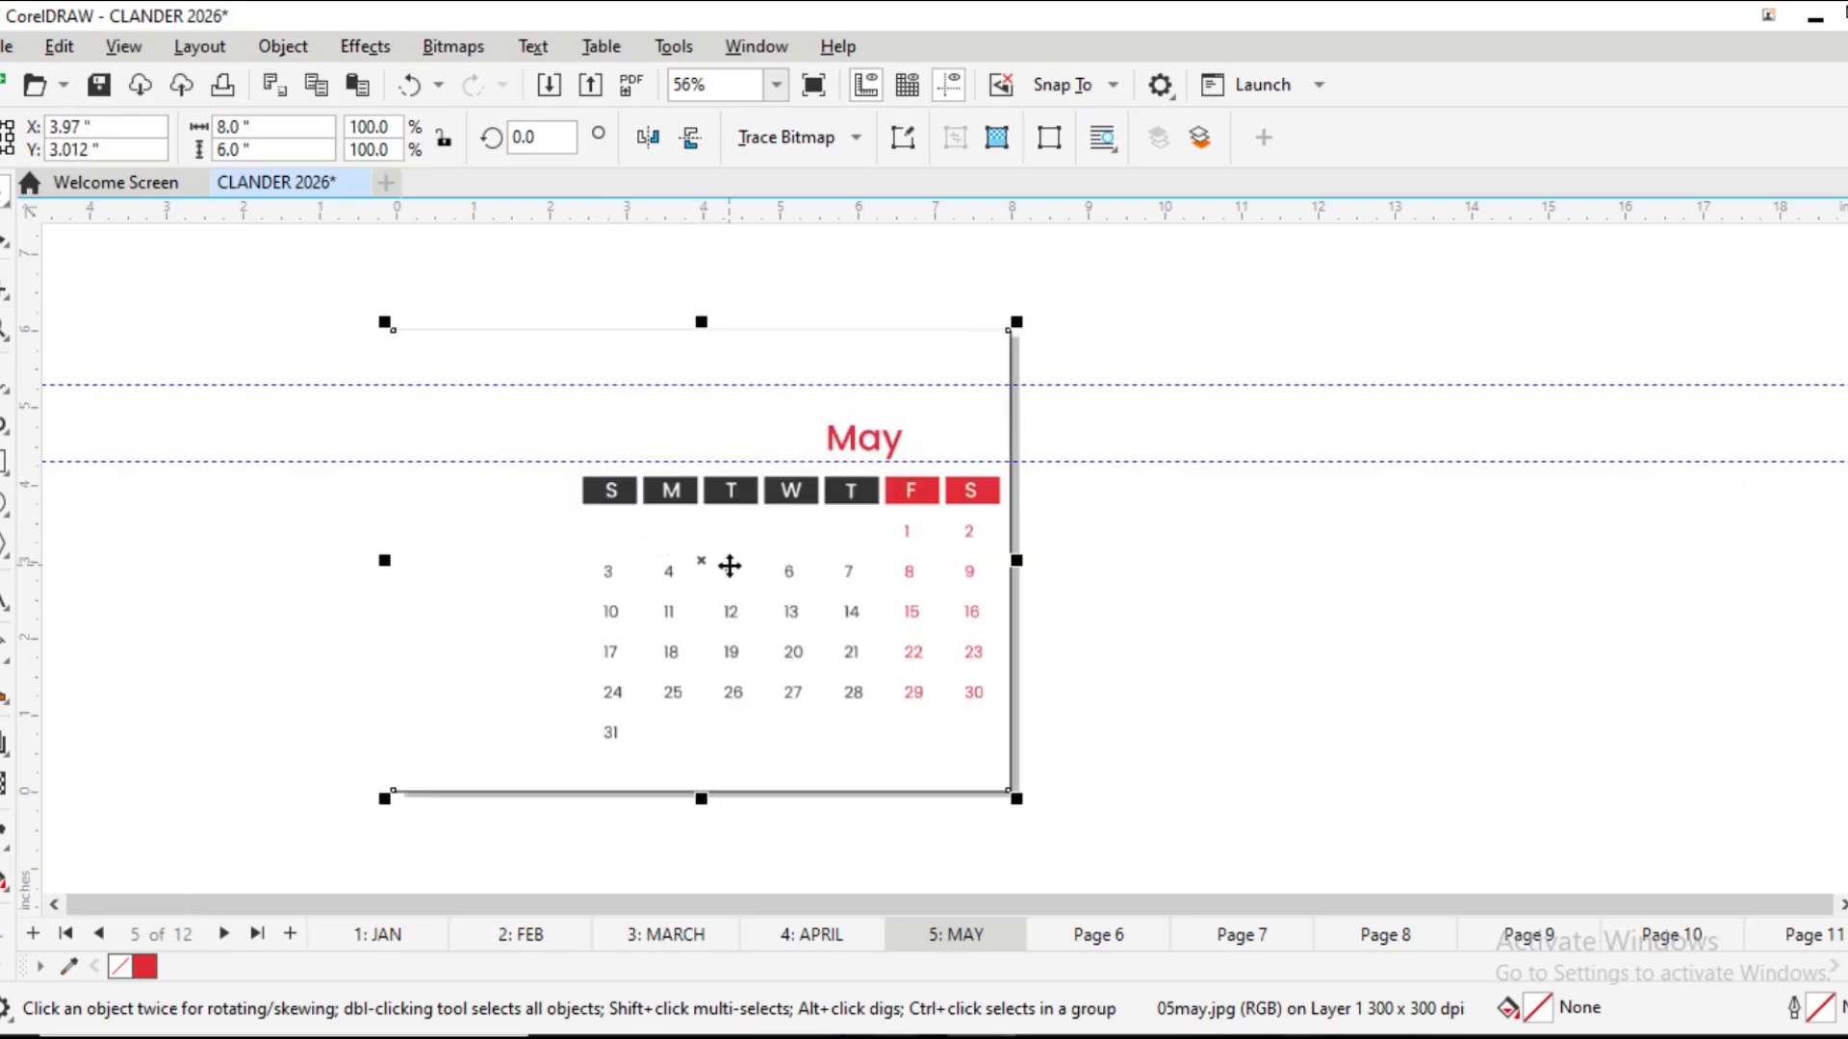
left_click_drag(702, 560, 694, 564)
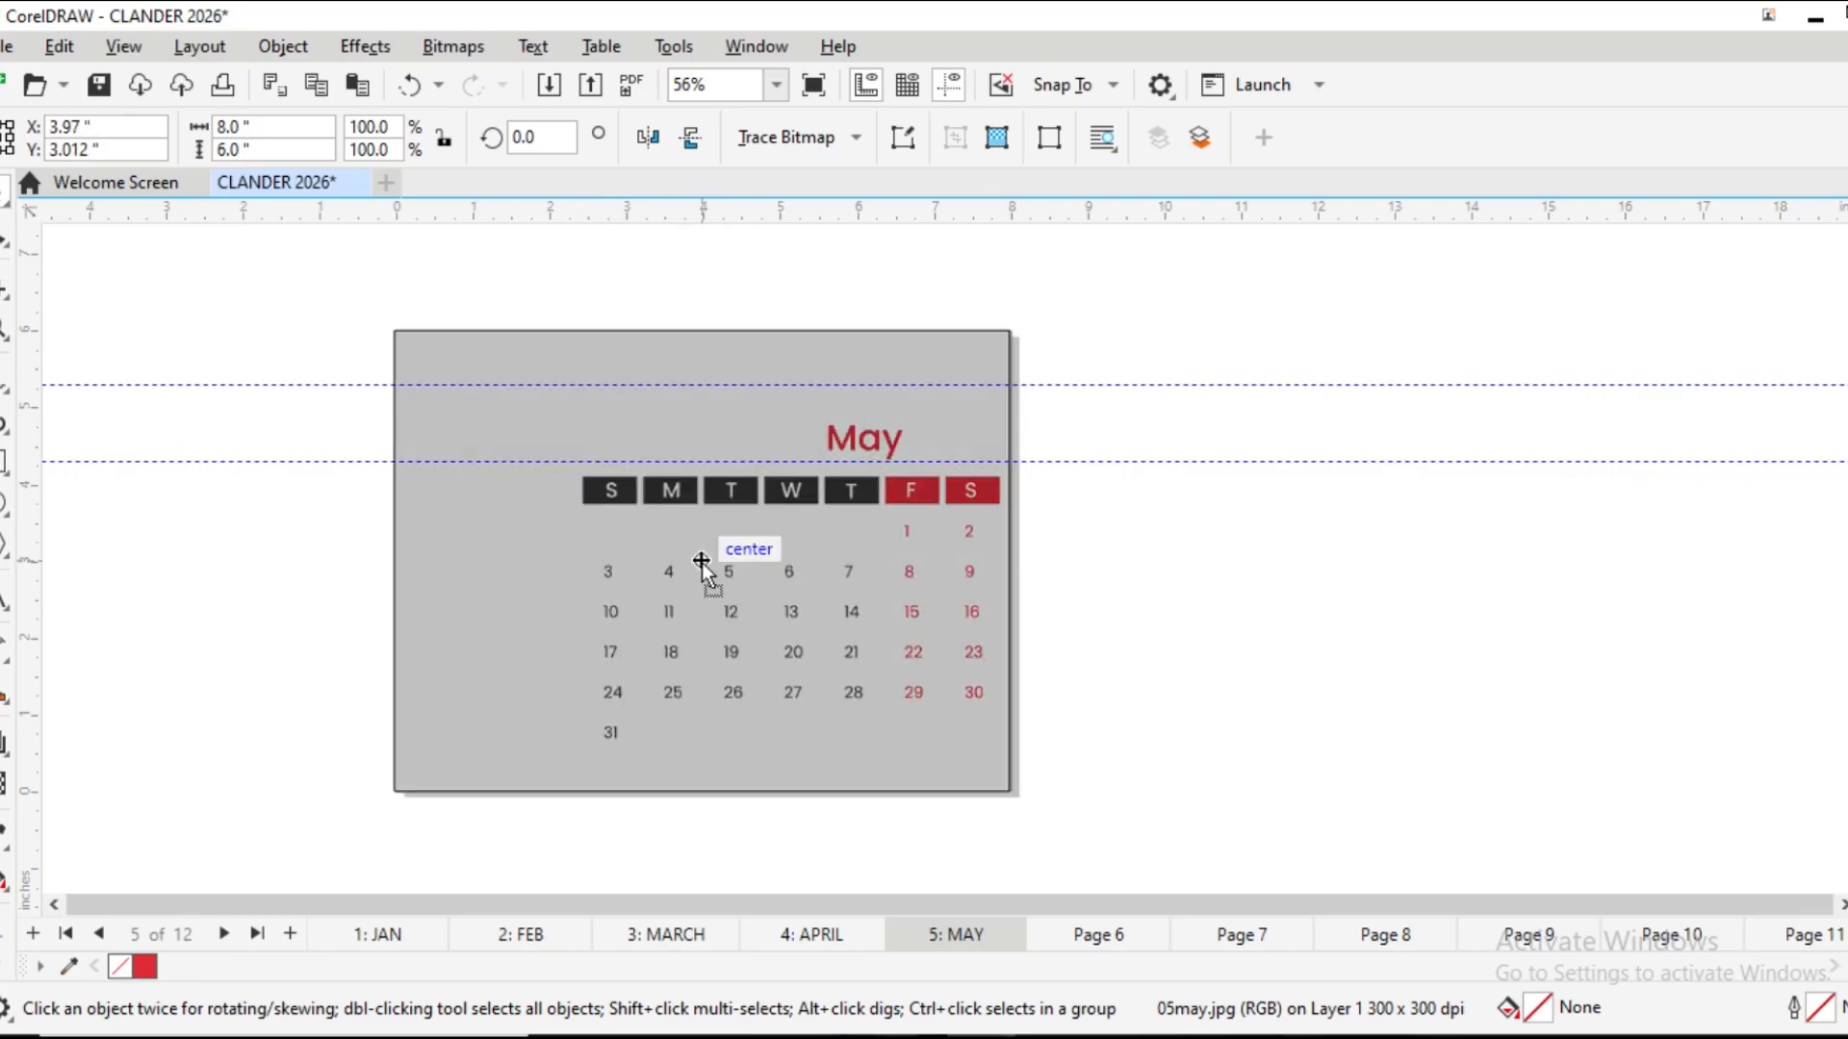
left_click_drag(702, 562, 702, 562)
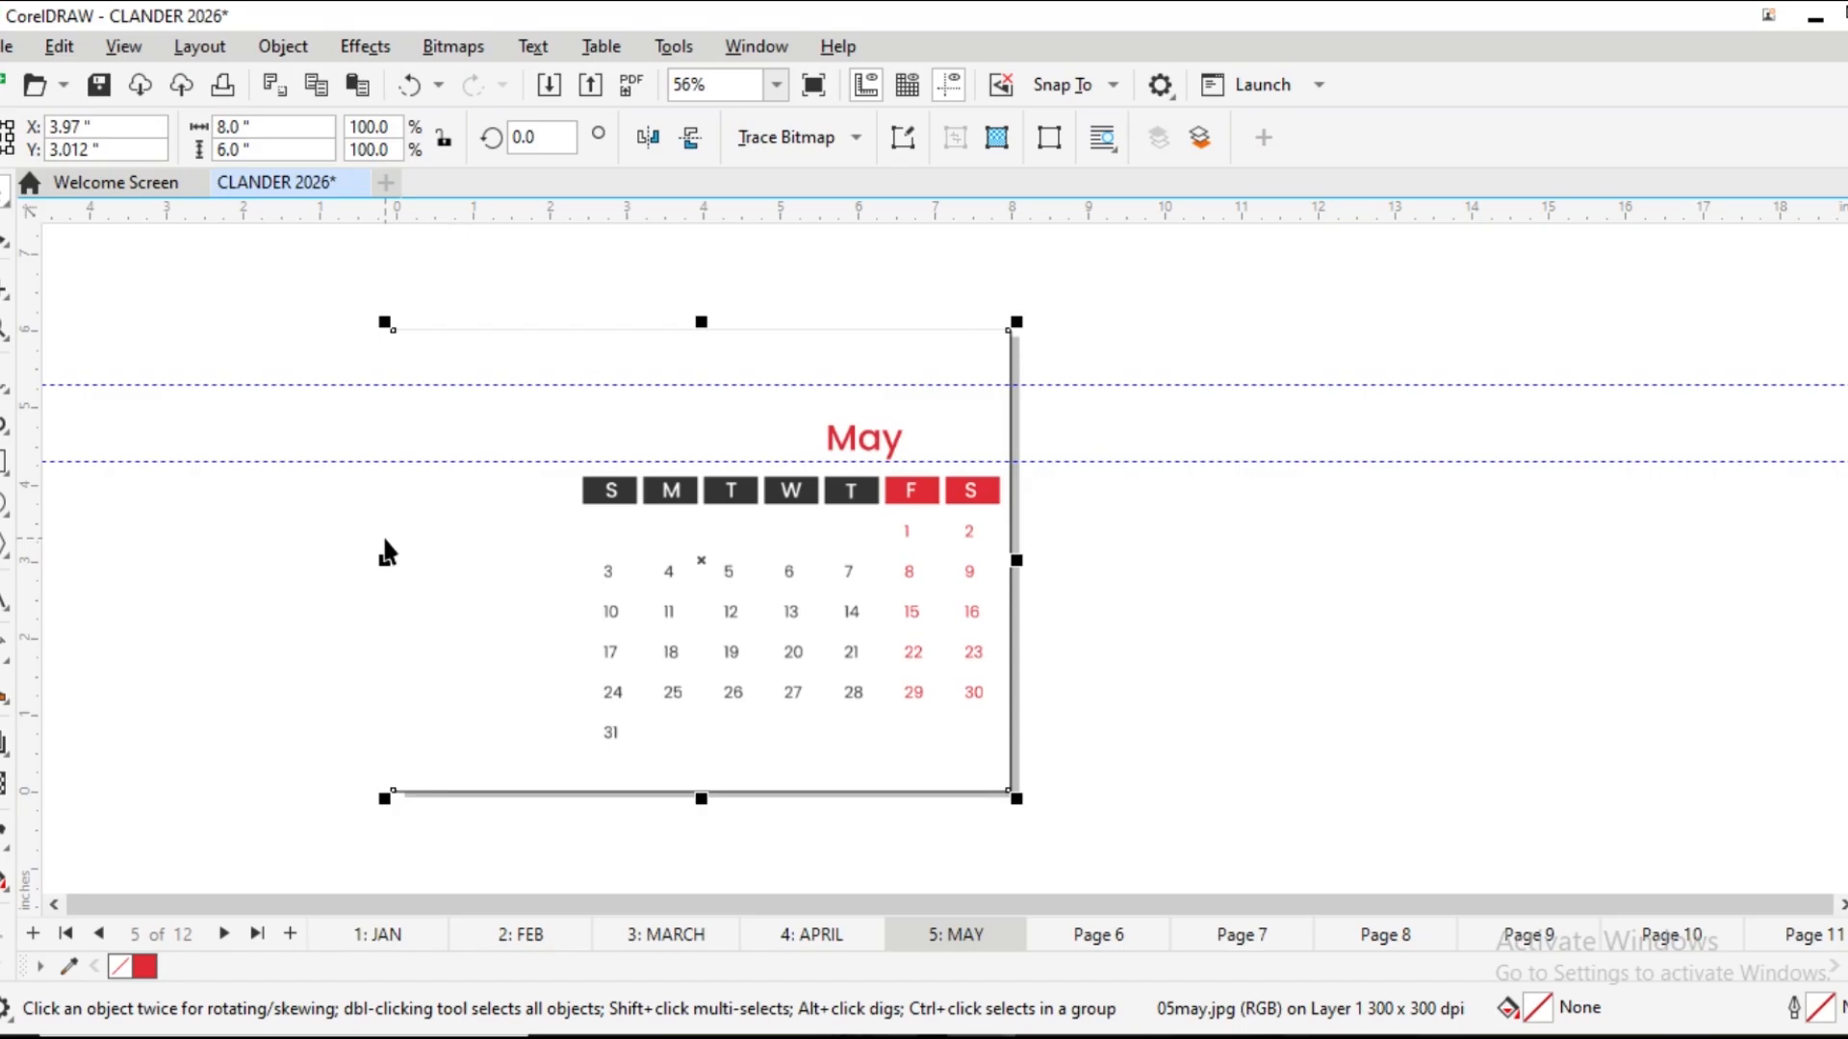
Send the May calendar image to the back of the layer, behind the frame, burger picture and "2026" text
left_click(283, 47)
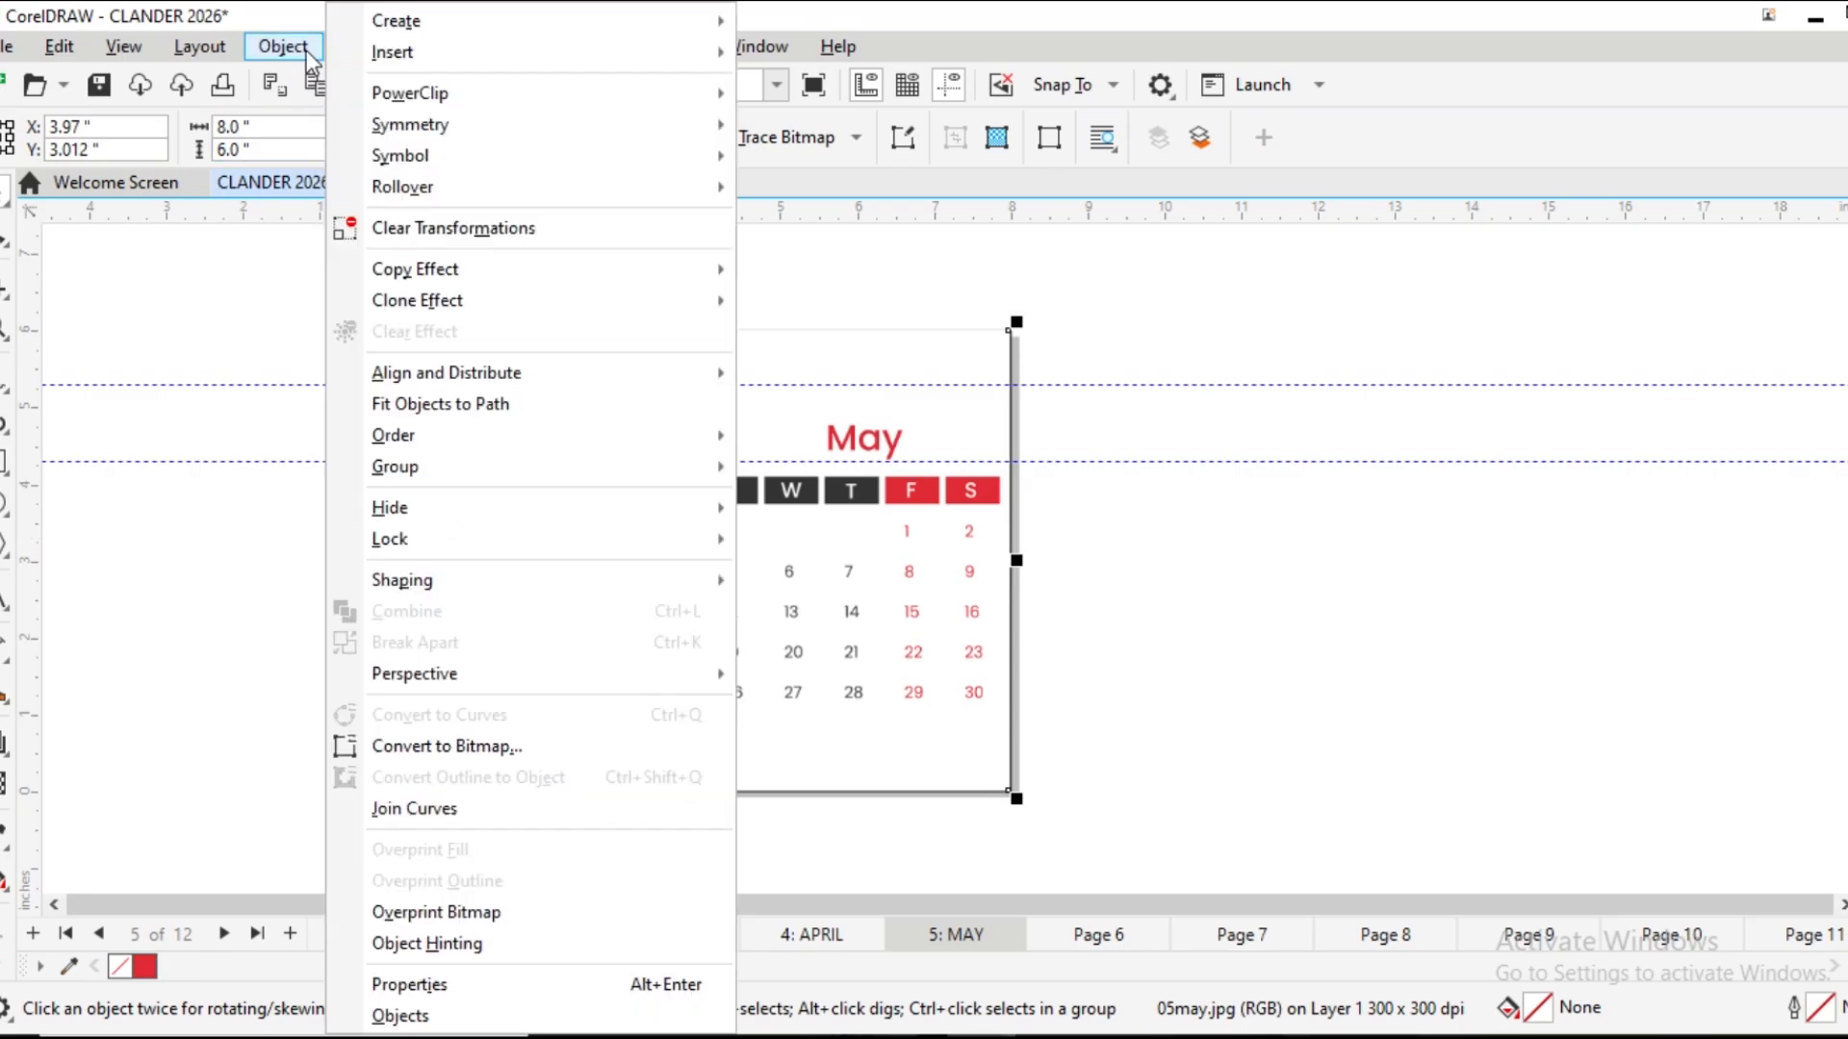
mouse_move(391, 437)
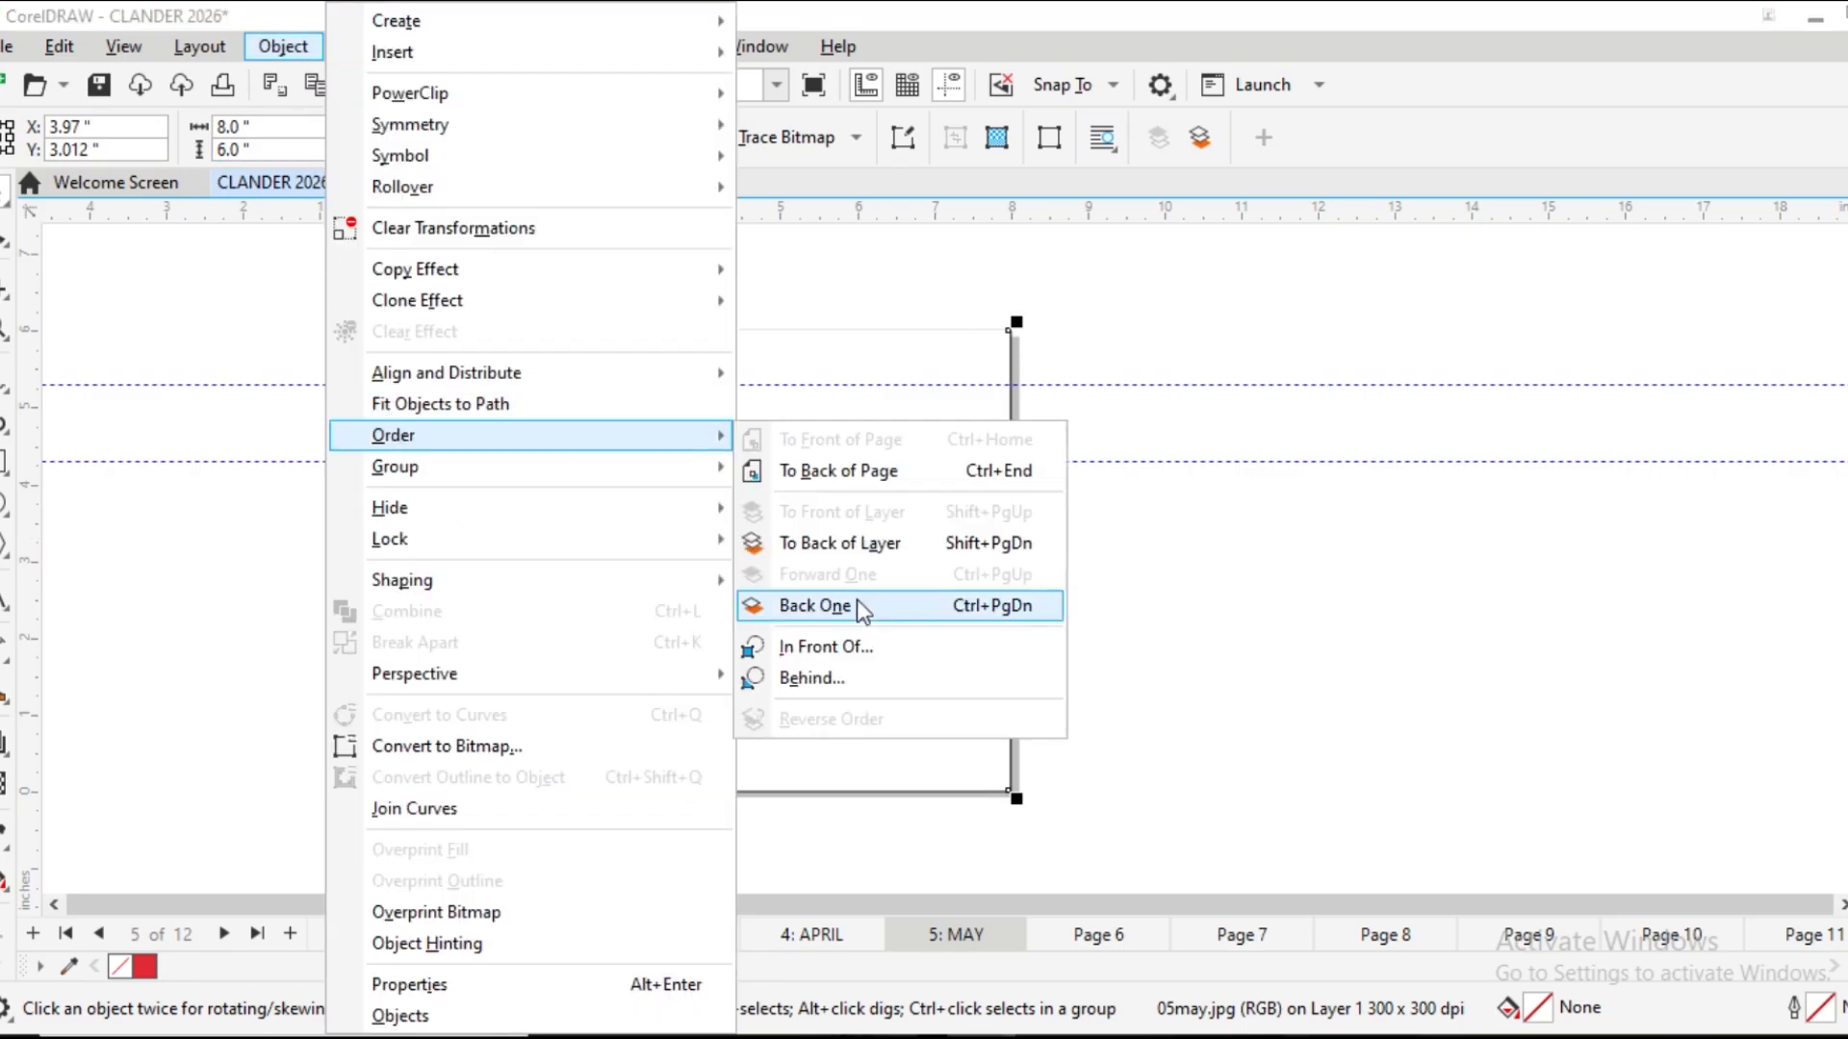
left_click(853, 547)
left_click(1163, 548)
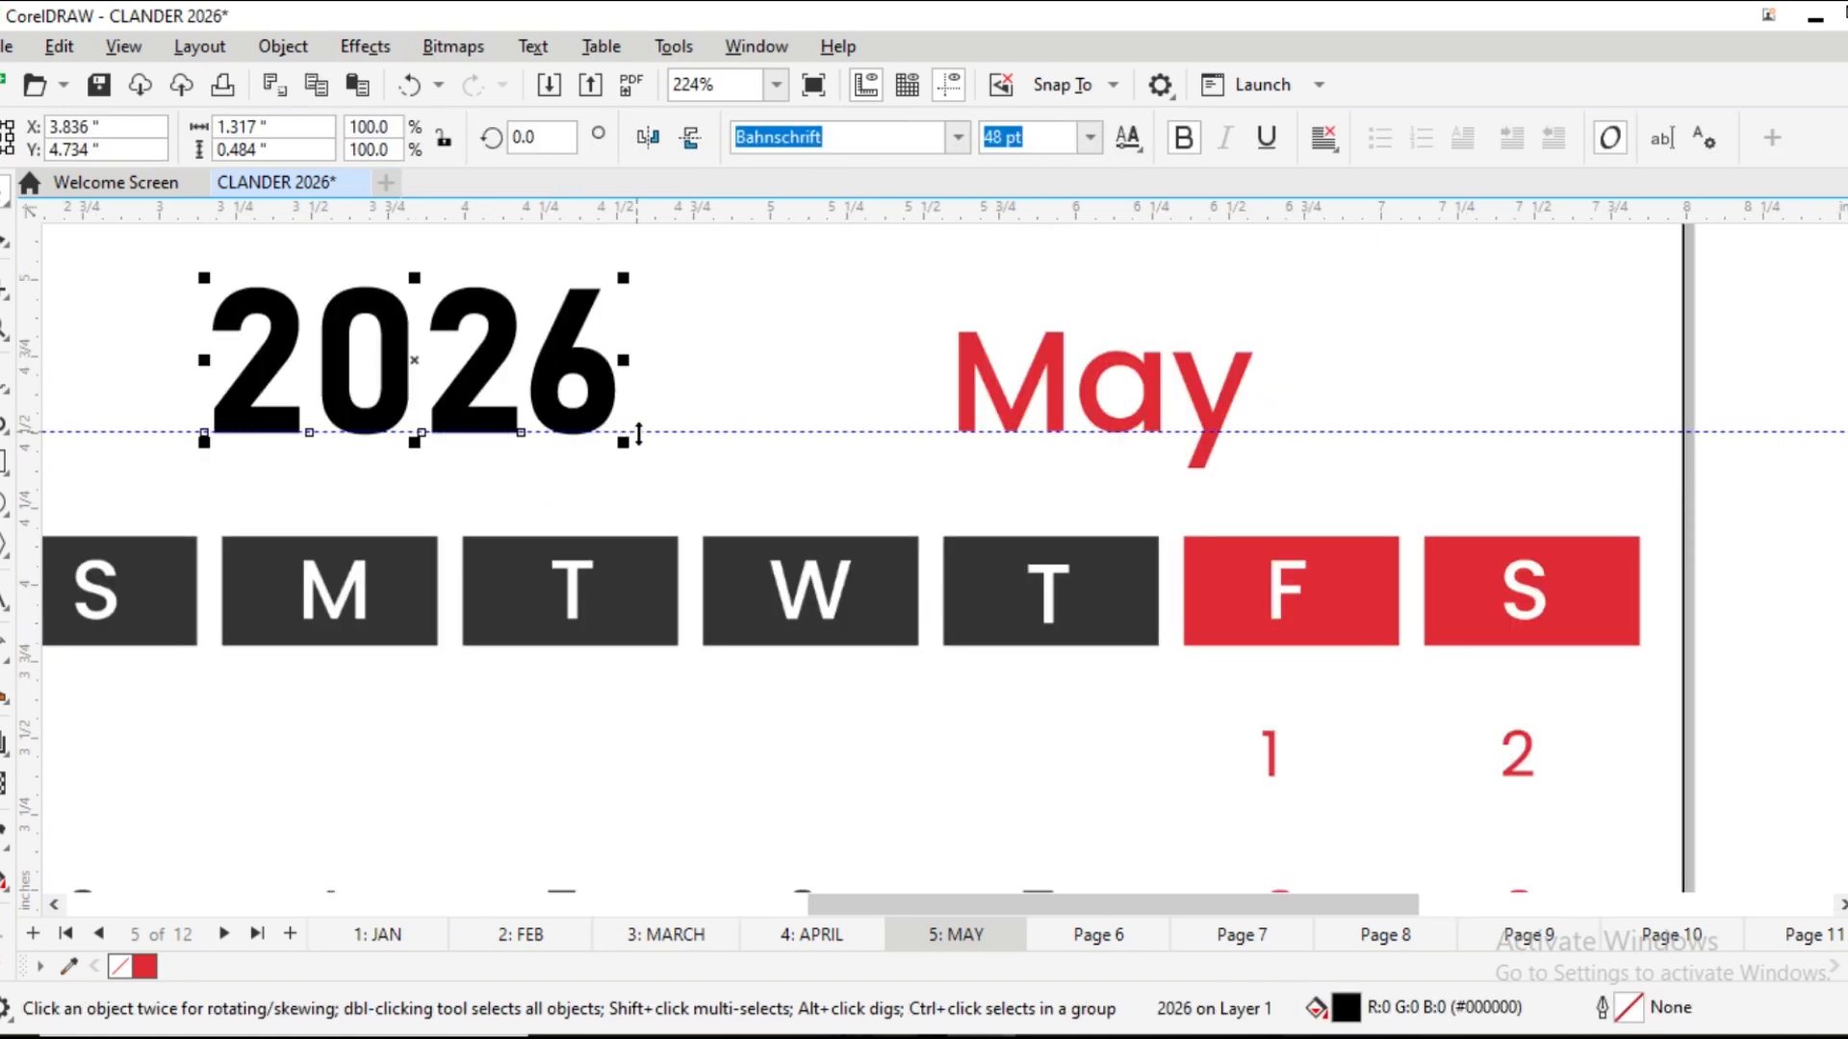
Place the lower horizontal guideline on the baseline of the word "May", at about Y 4.498 in
left_click(638, 434)
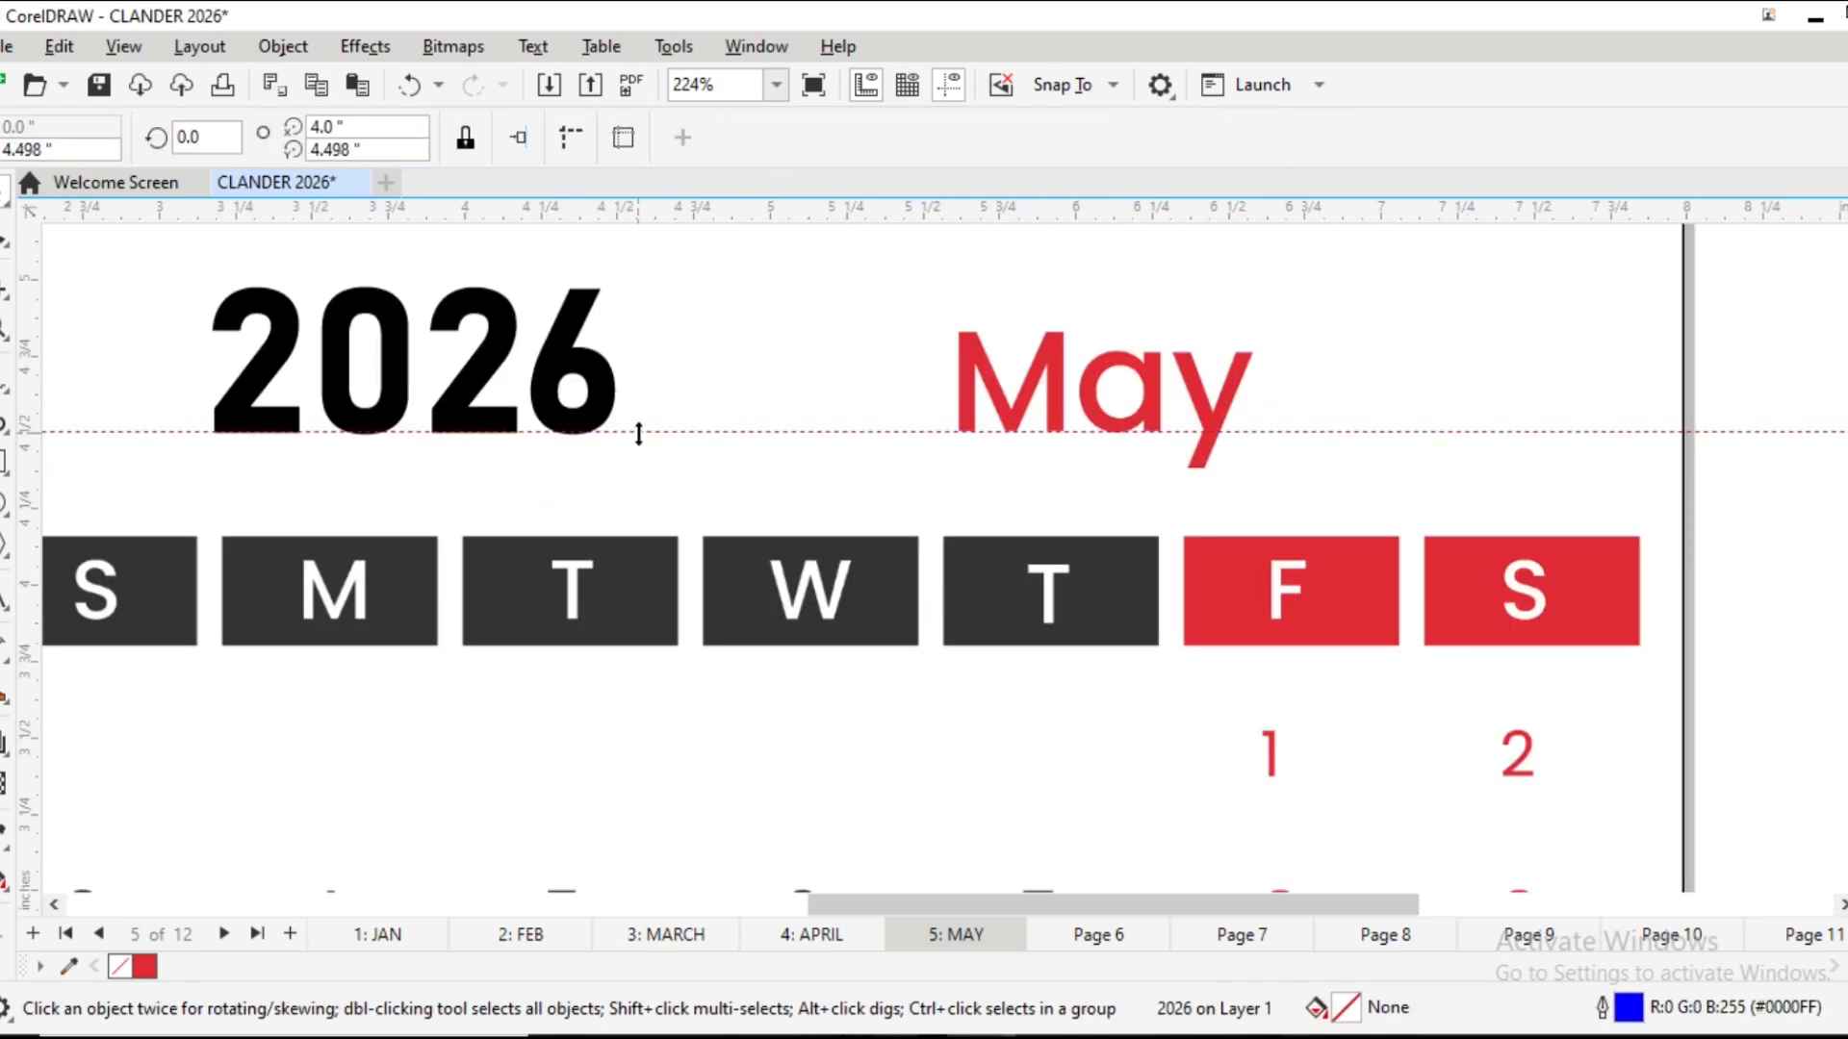
scroll(639, 423, "down", 3)
scroll(481, 395, "up", 3)
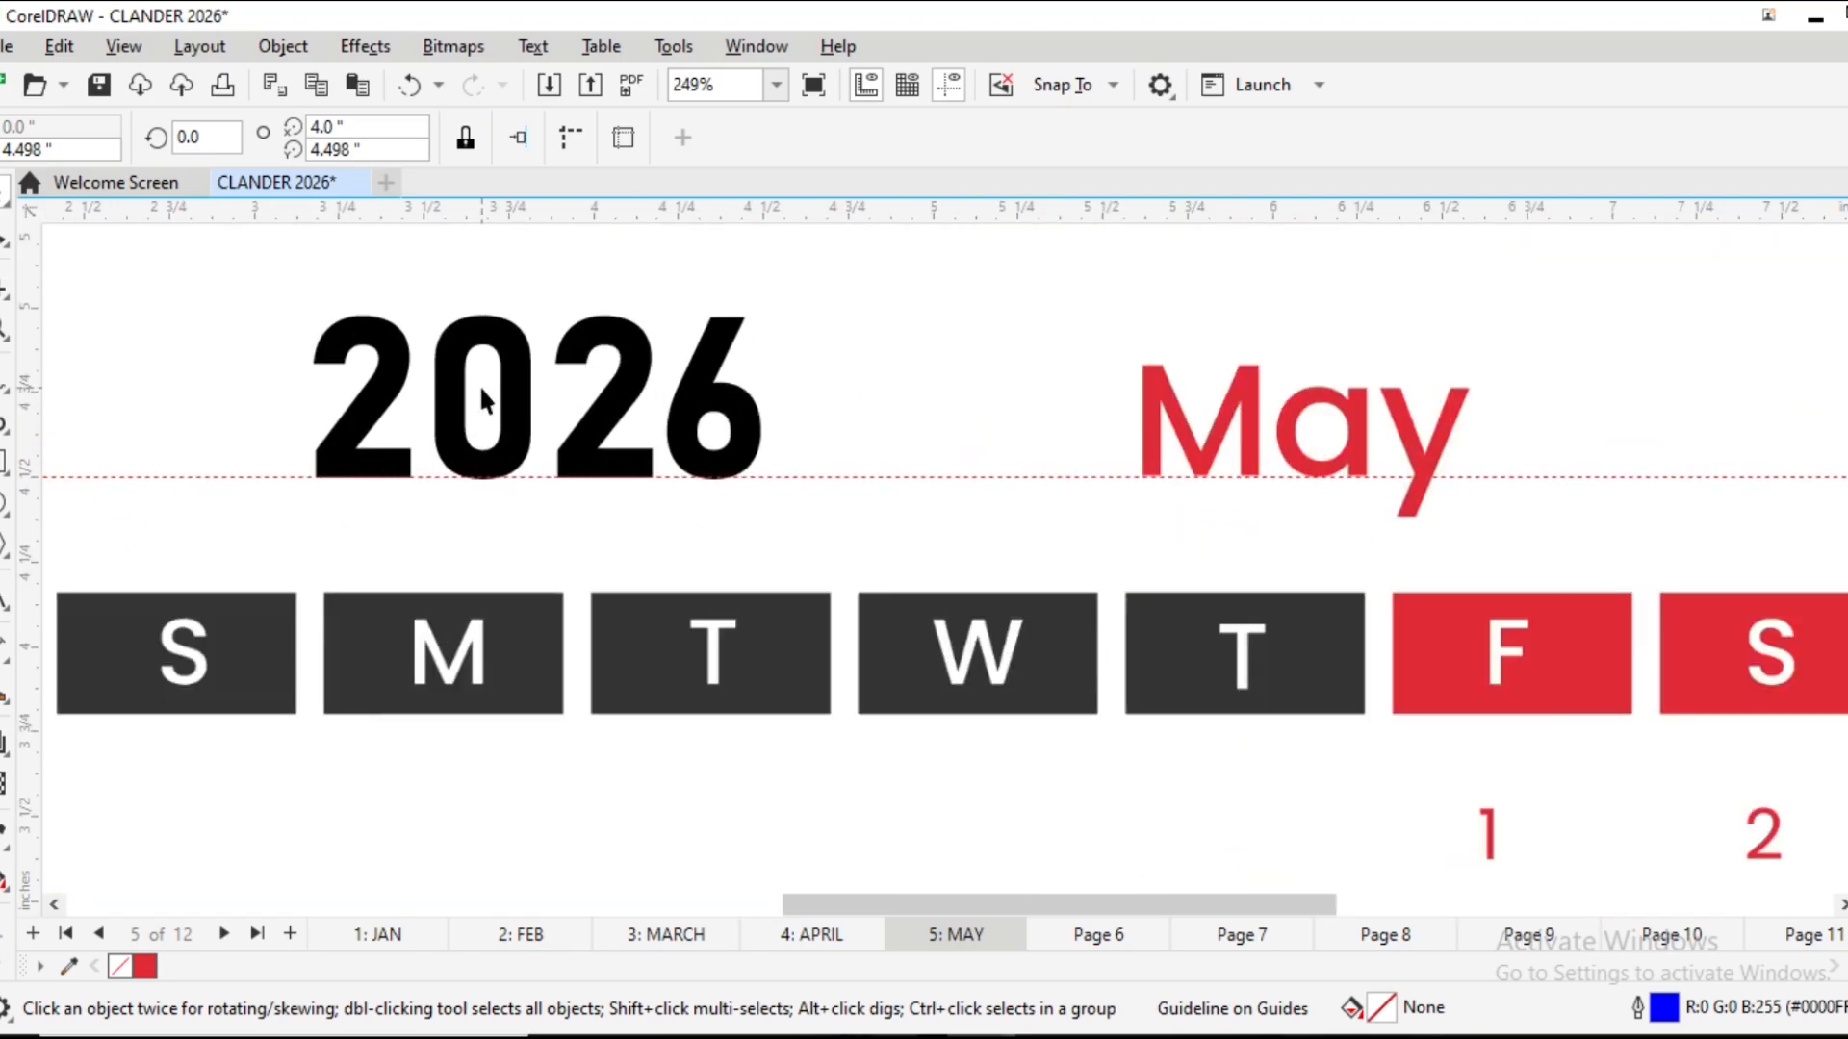
Move the "2026" text to about X 3.89 in, Y 4.738 in so it sits on the guideline level with "May"
left_click(514, 399)
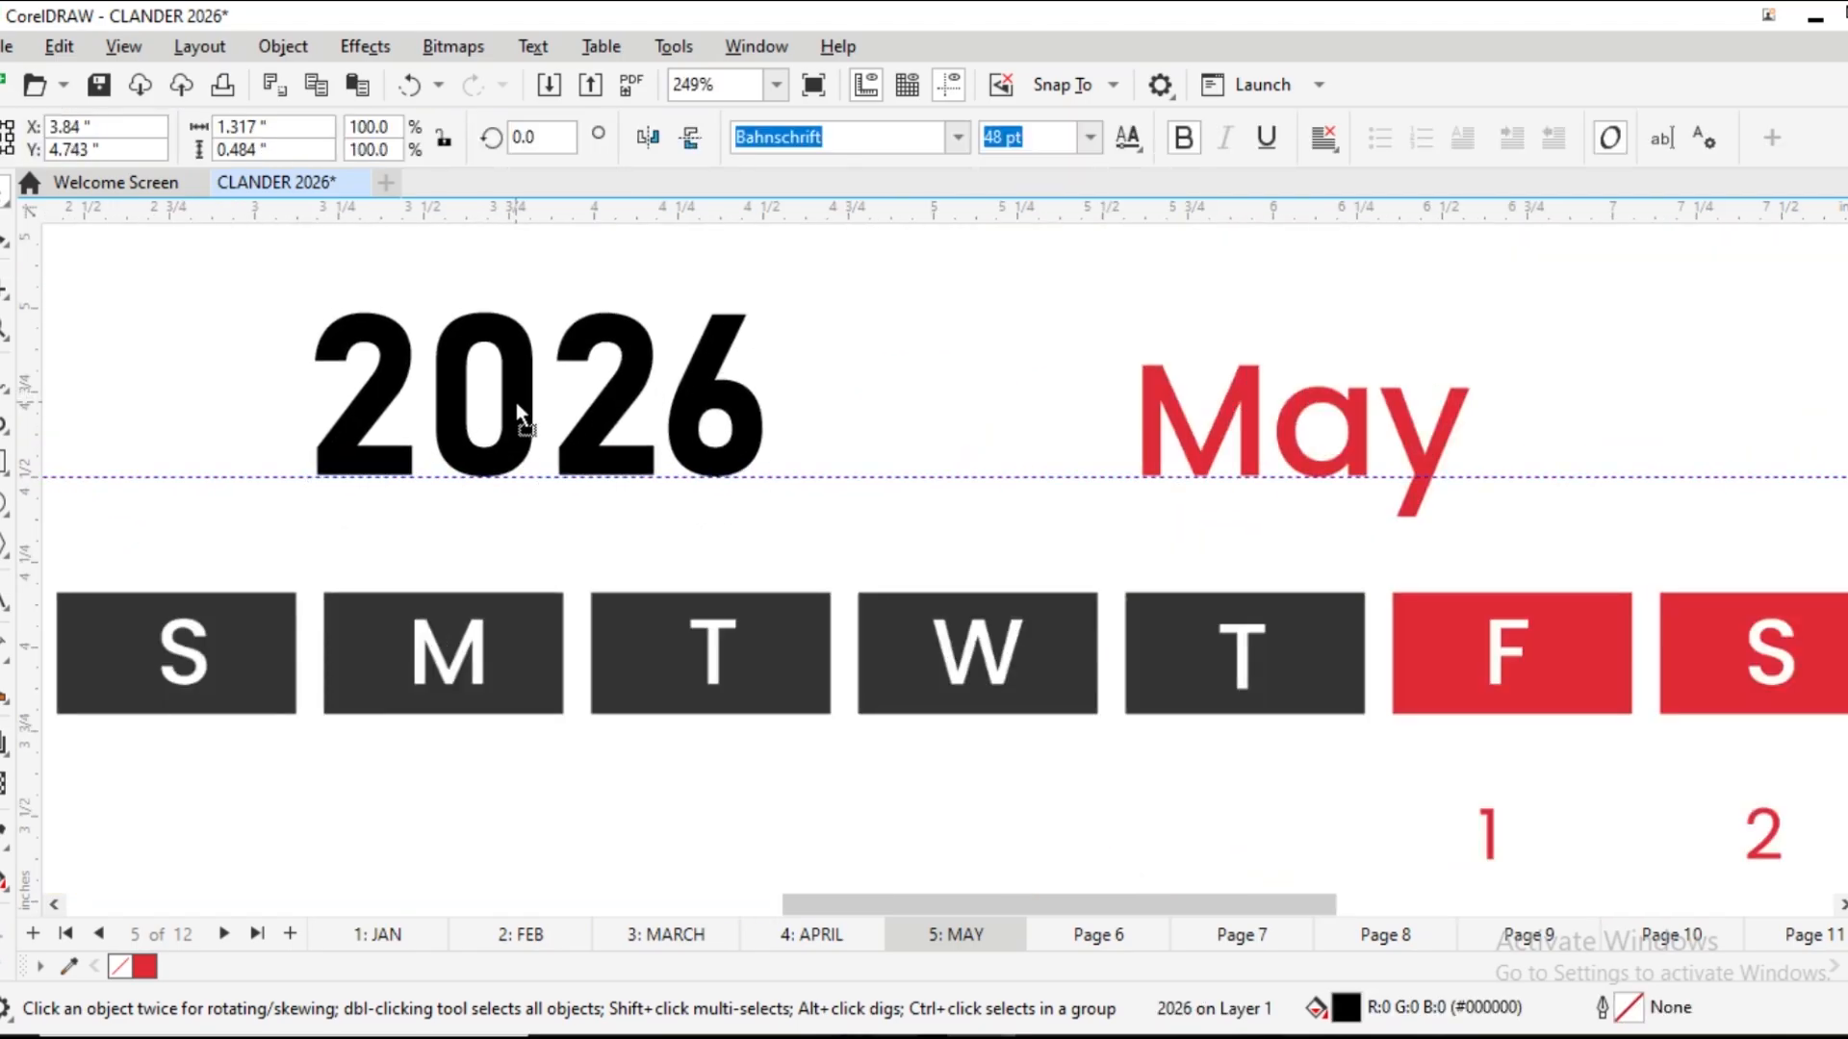
scroll(520, 402, "down", 3)
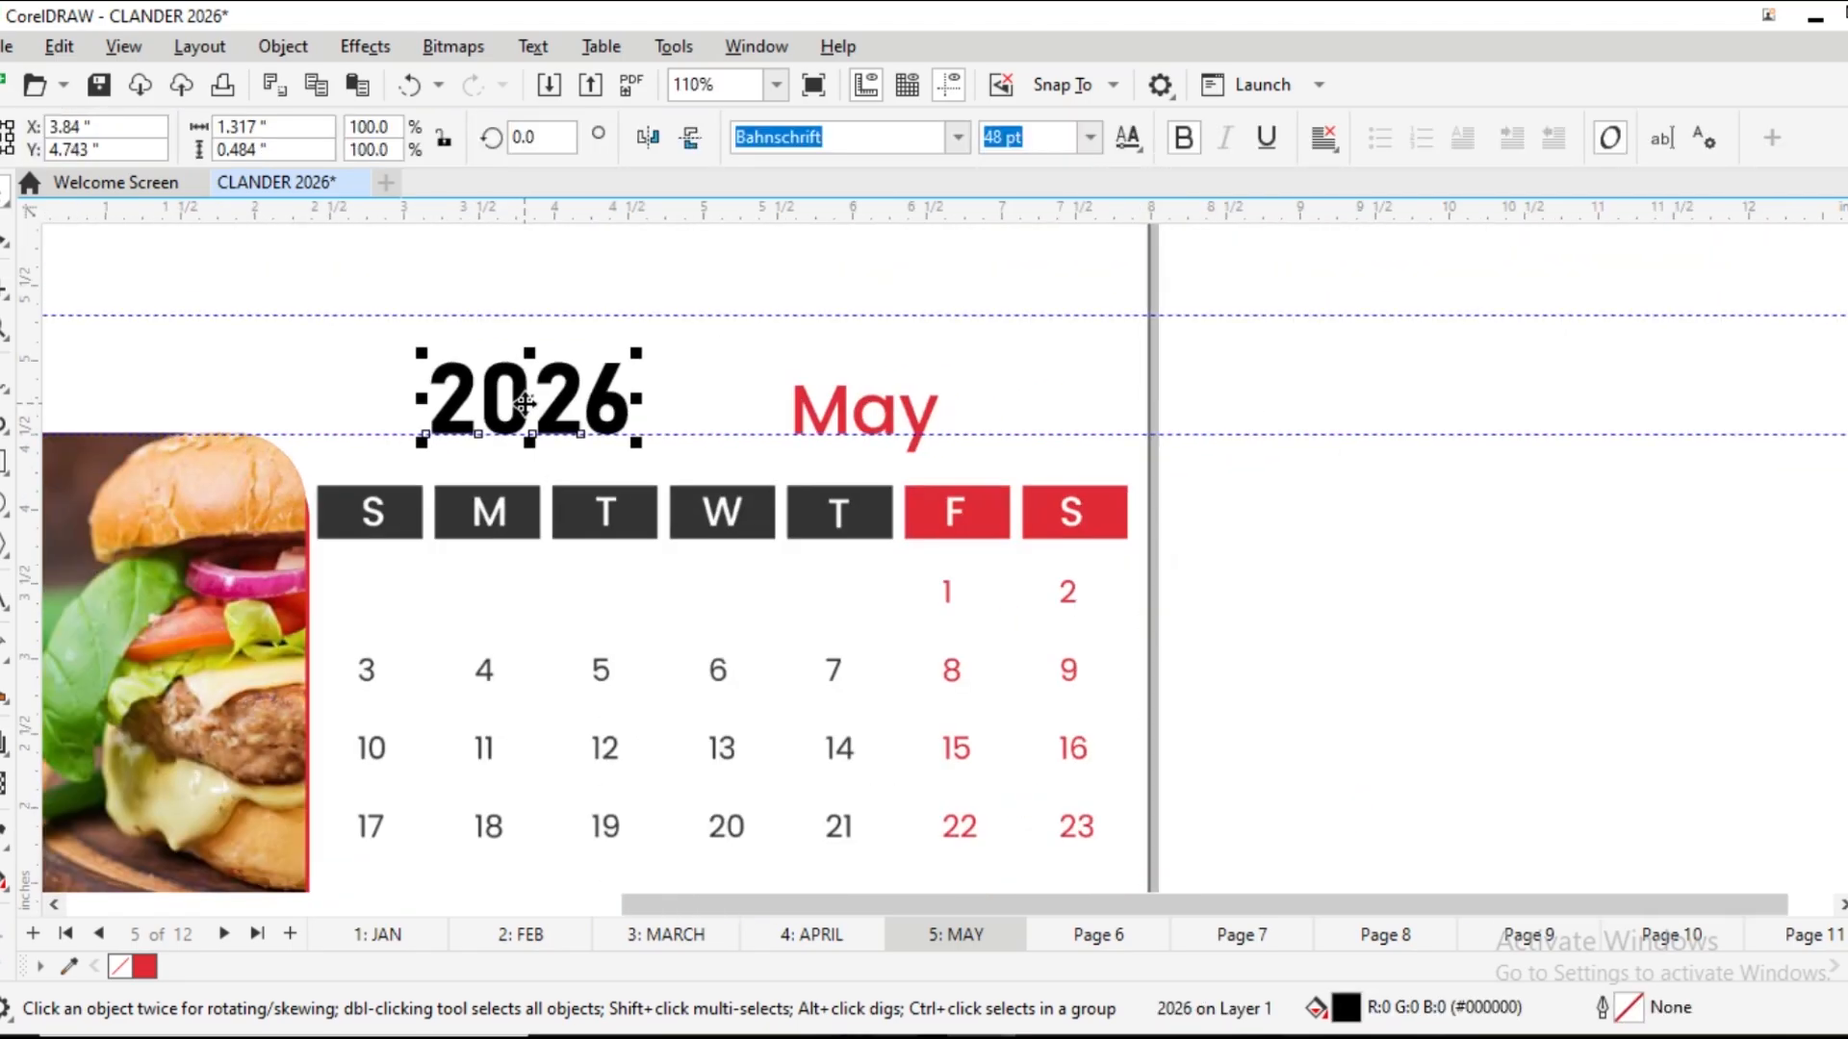
left_click_drag(524, 402, 536, 402)
scroll(536, 402, "up", 5)
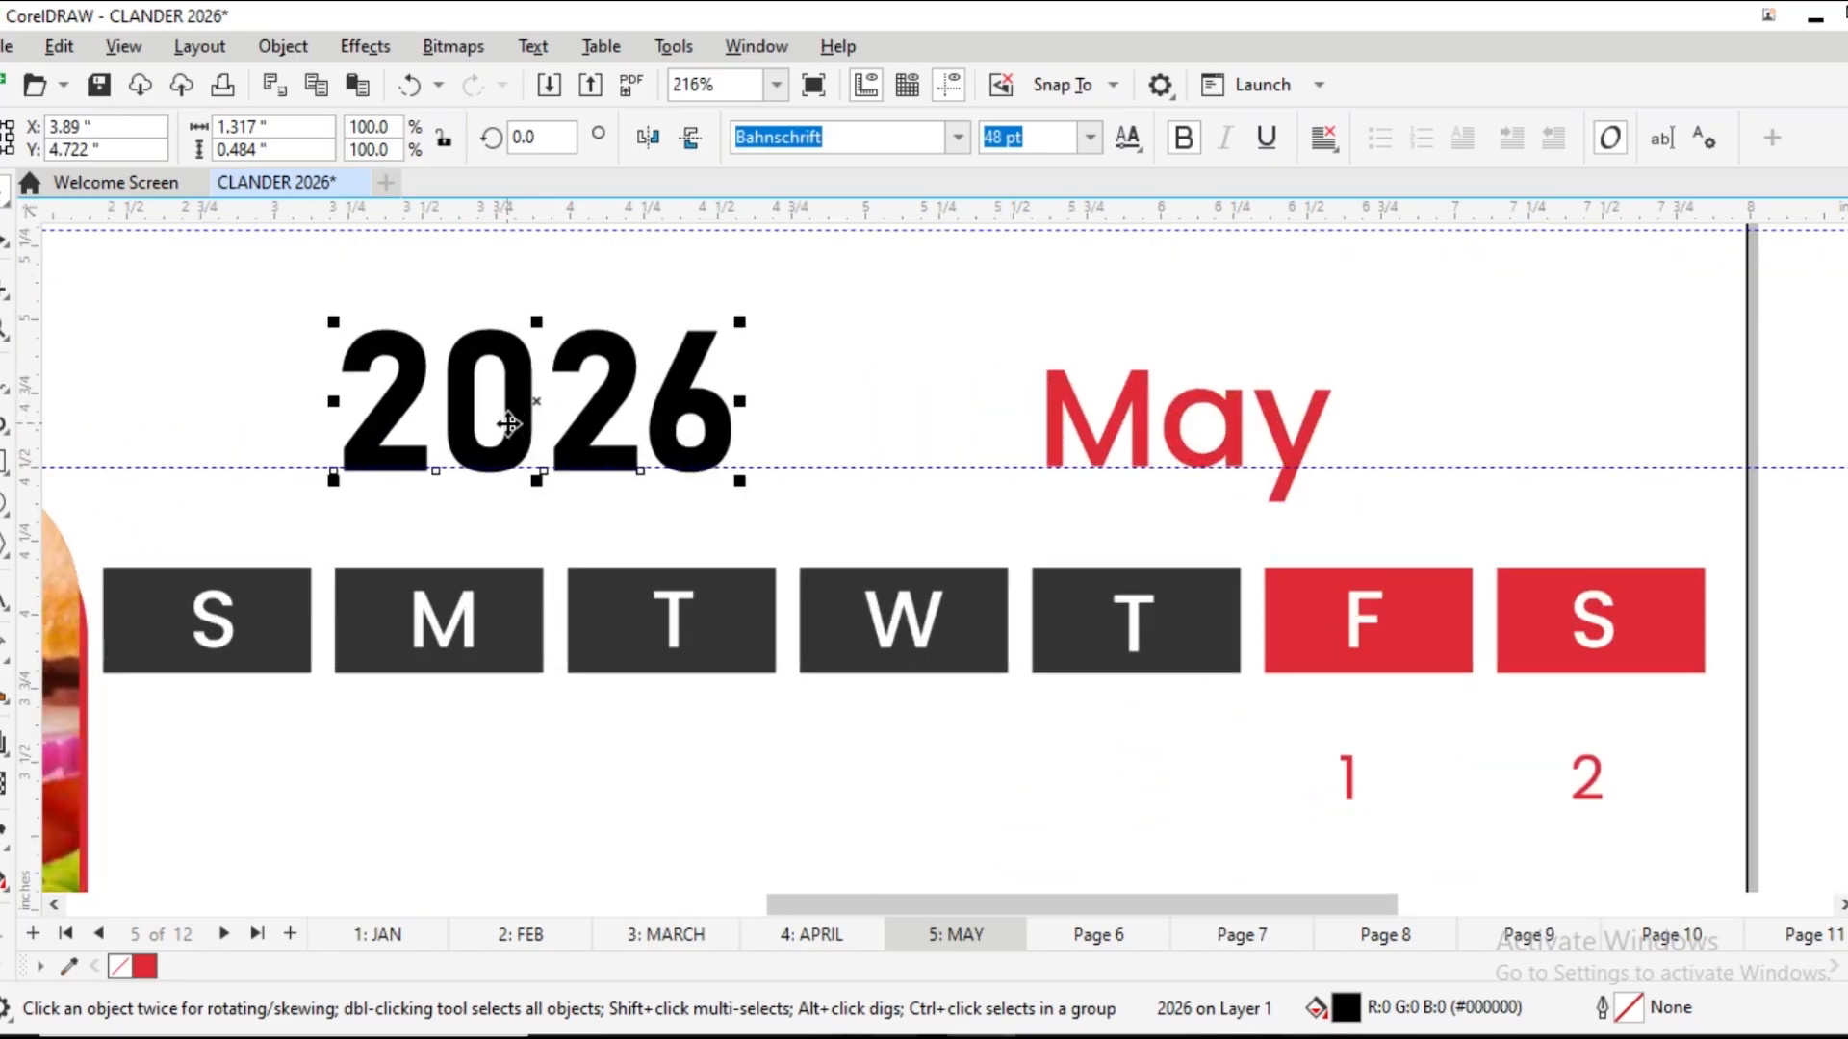
left_click_drag(506, 429, 510, 458)
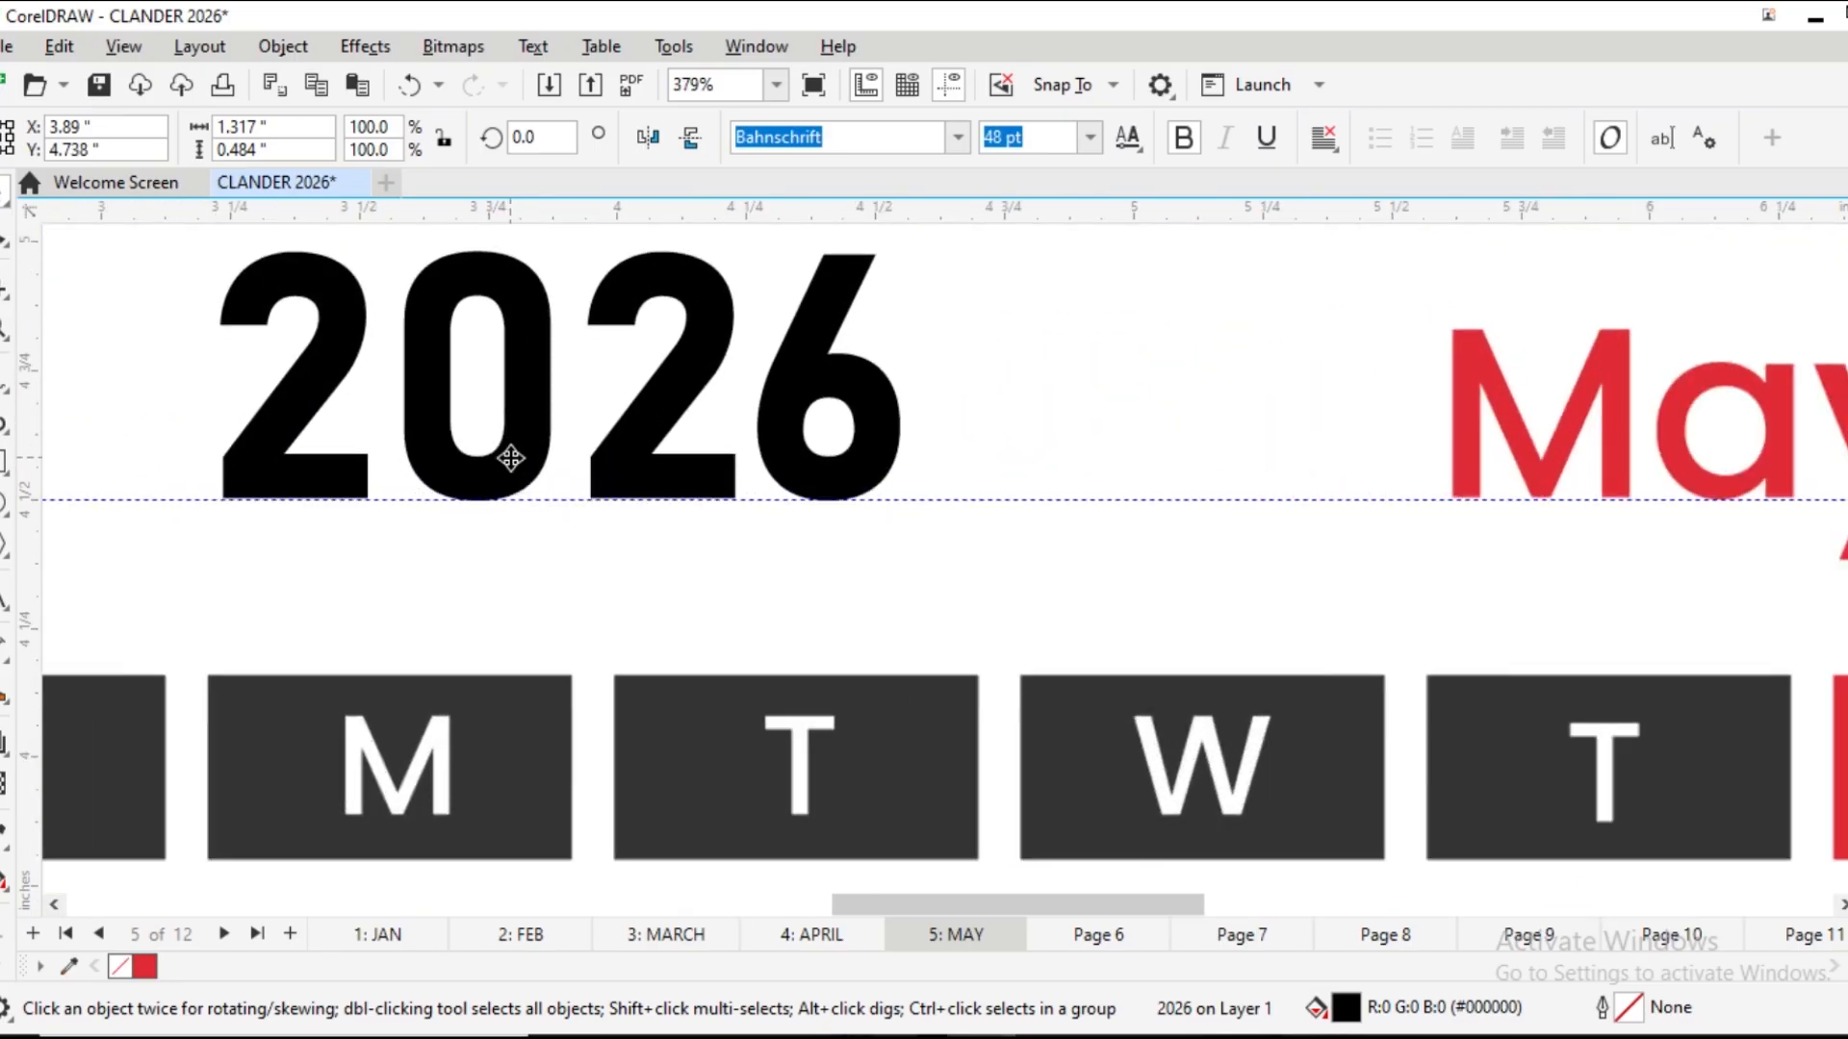
scroll(510, 459, "down", 5)
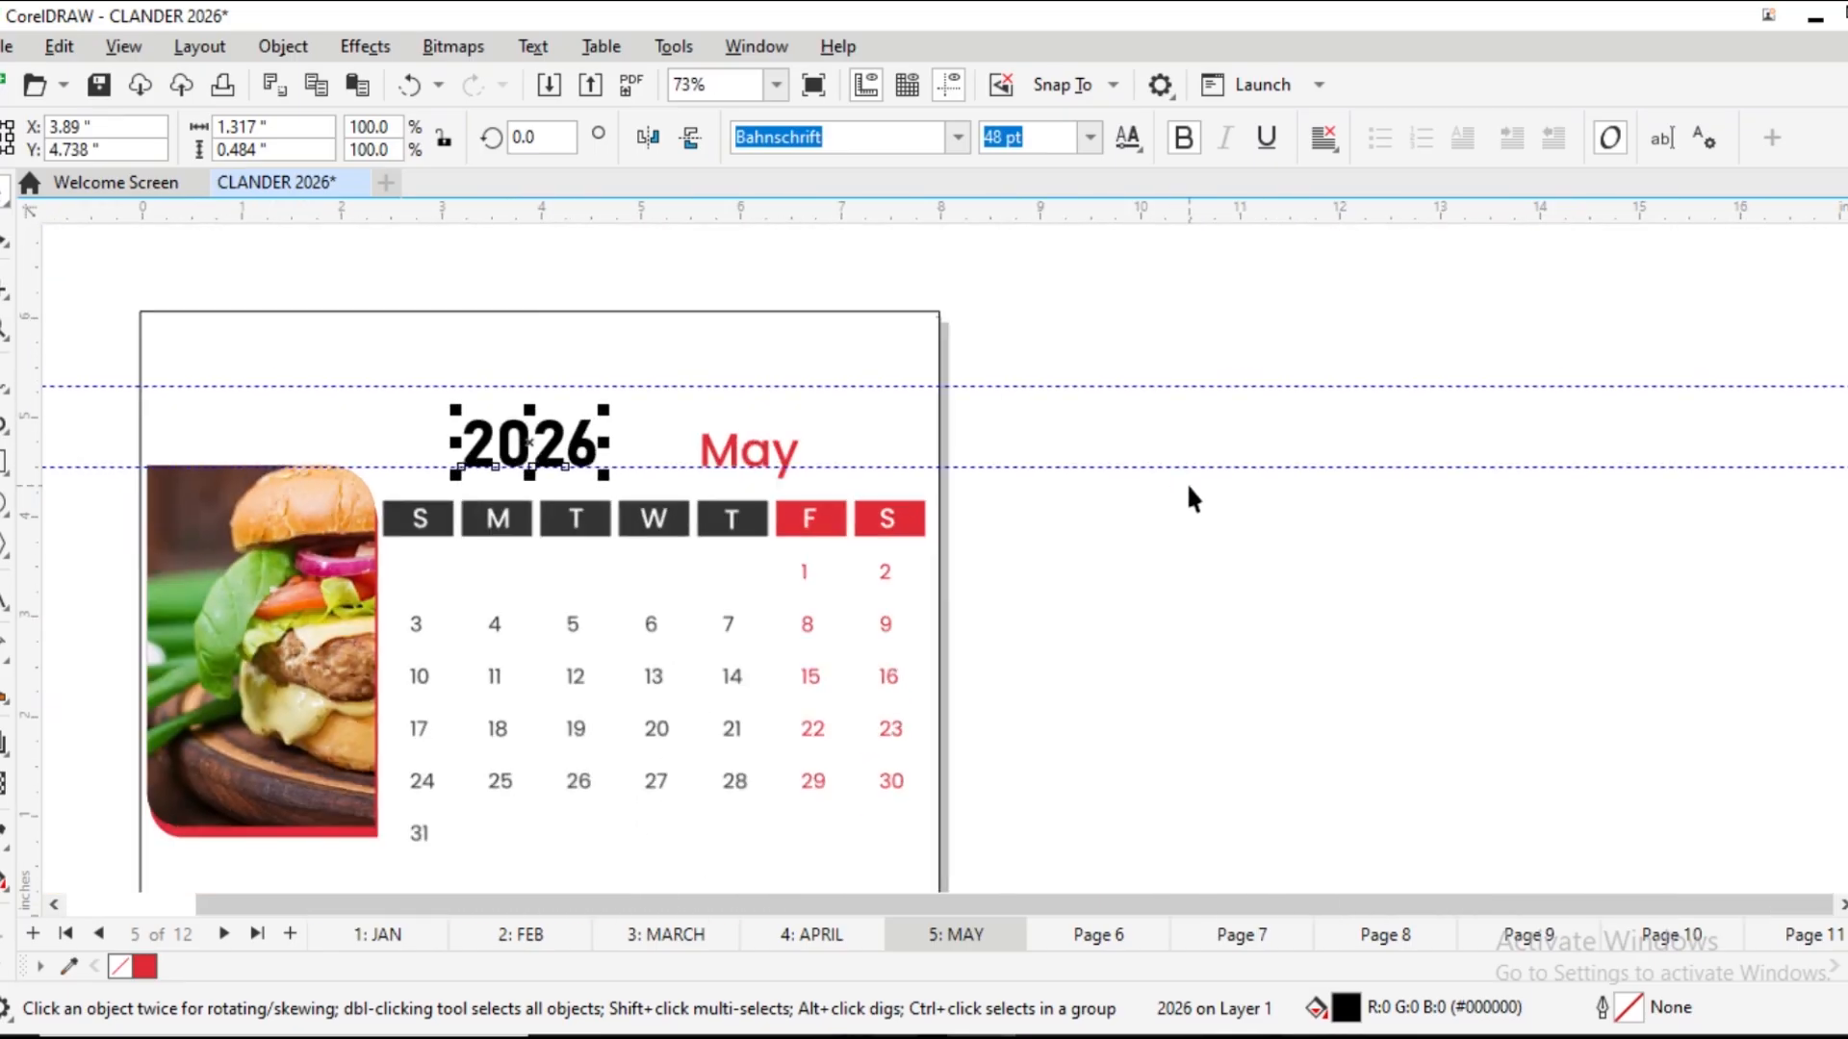
left_click(1188, 498)
scroll(989, 577, "down", 4)
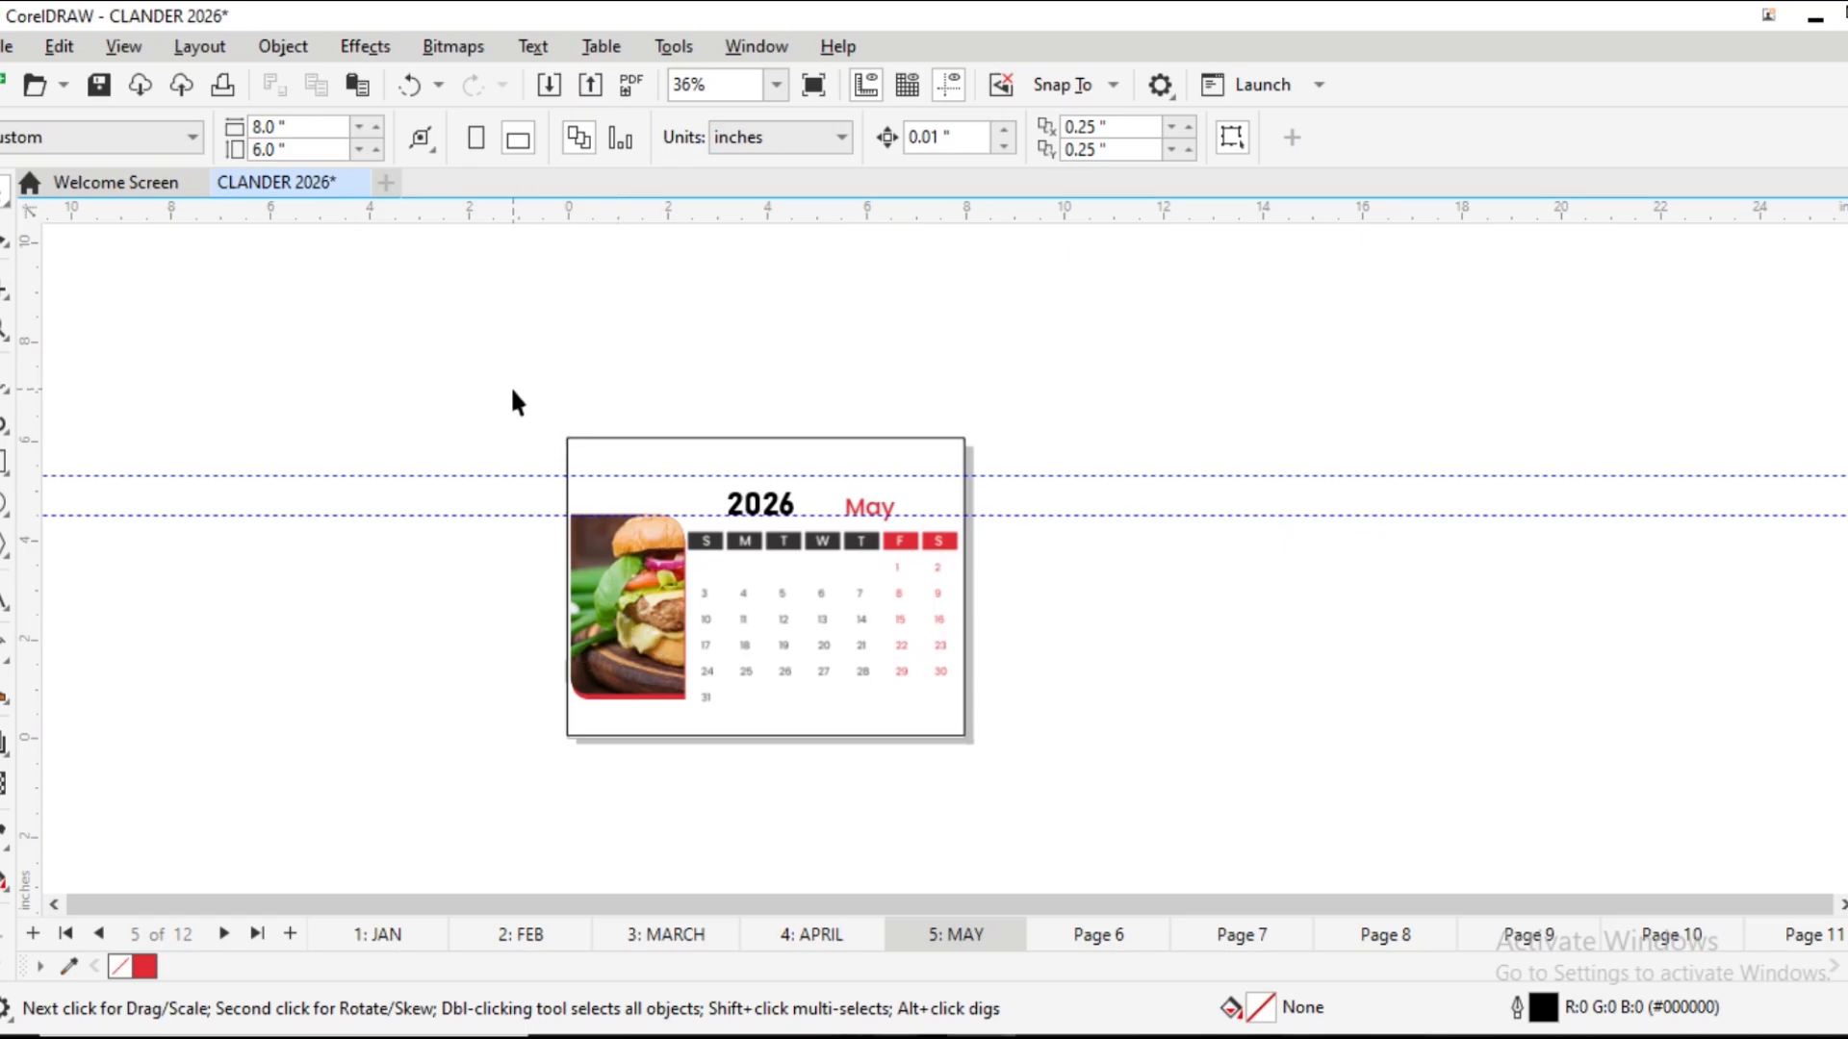
Copy all objects of the May page layout and insert a new blank page after page 6
left_click_drag(512, 390, 1032, 818)
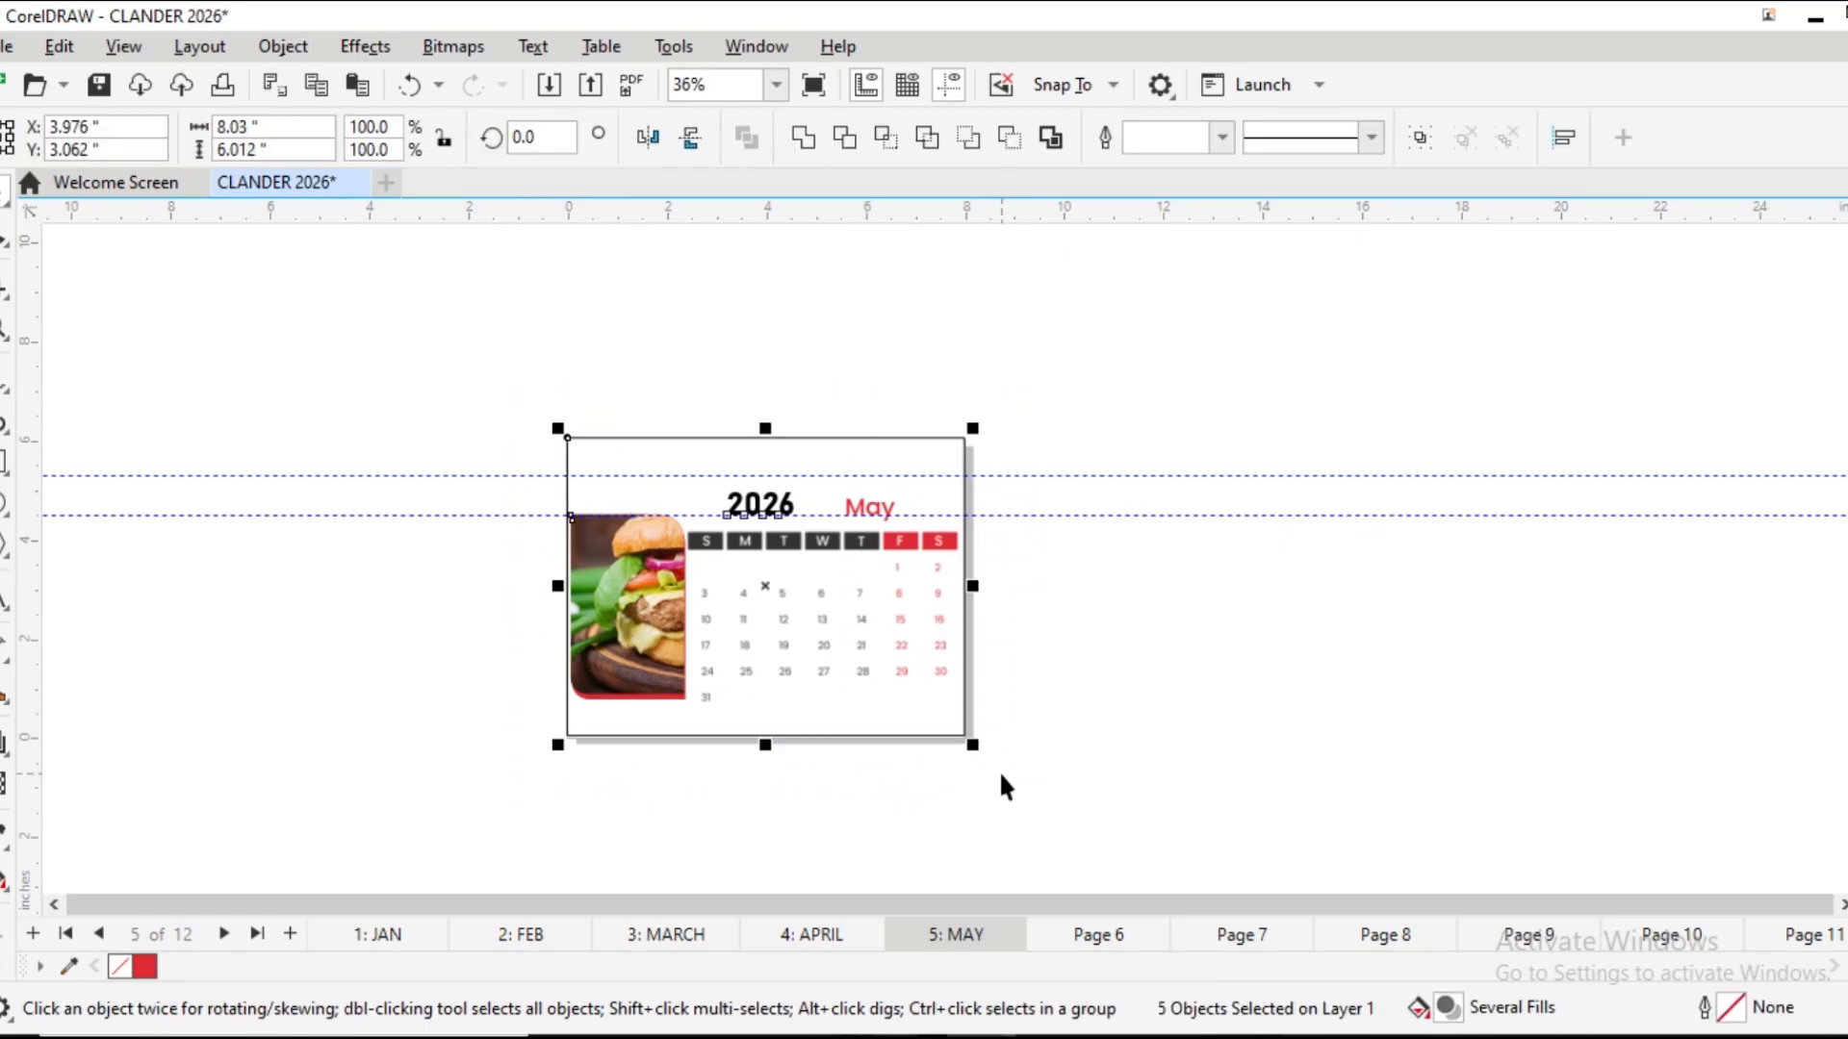
right_click(1105, 939)
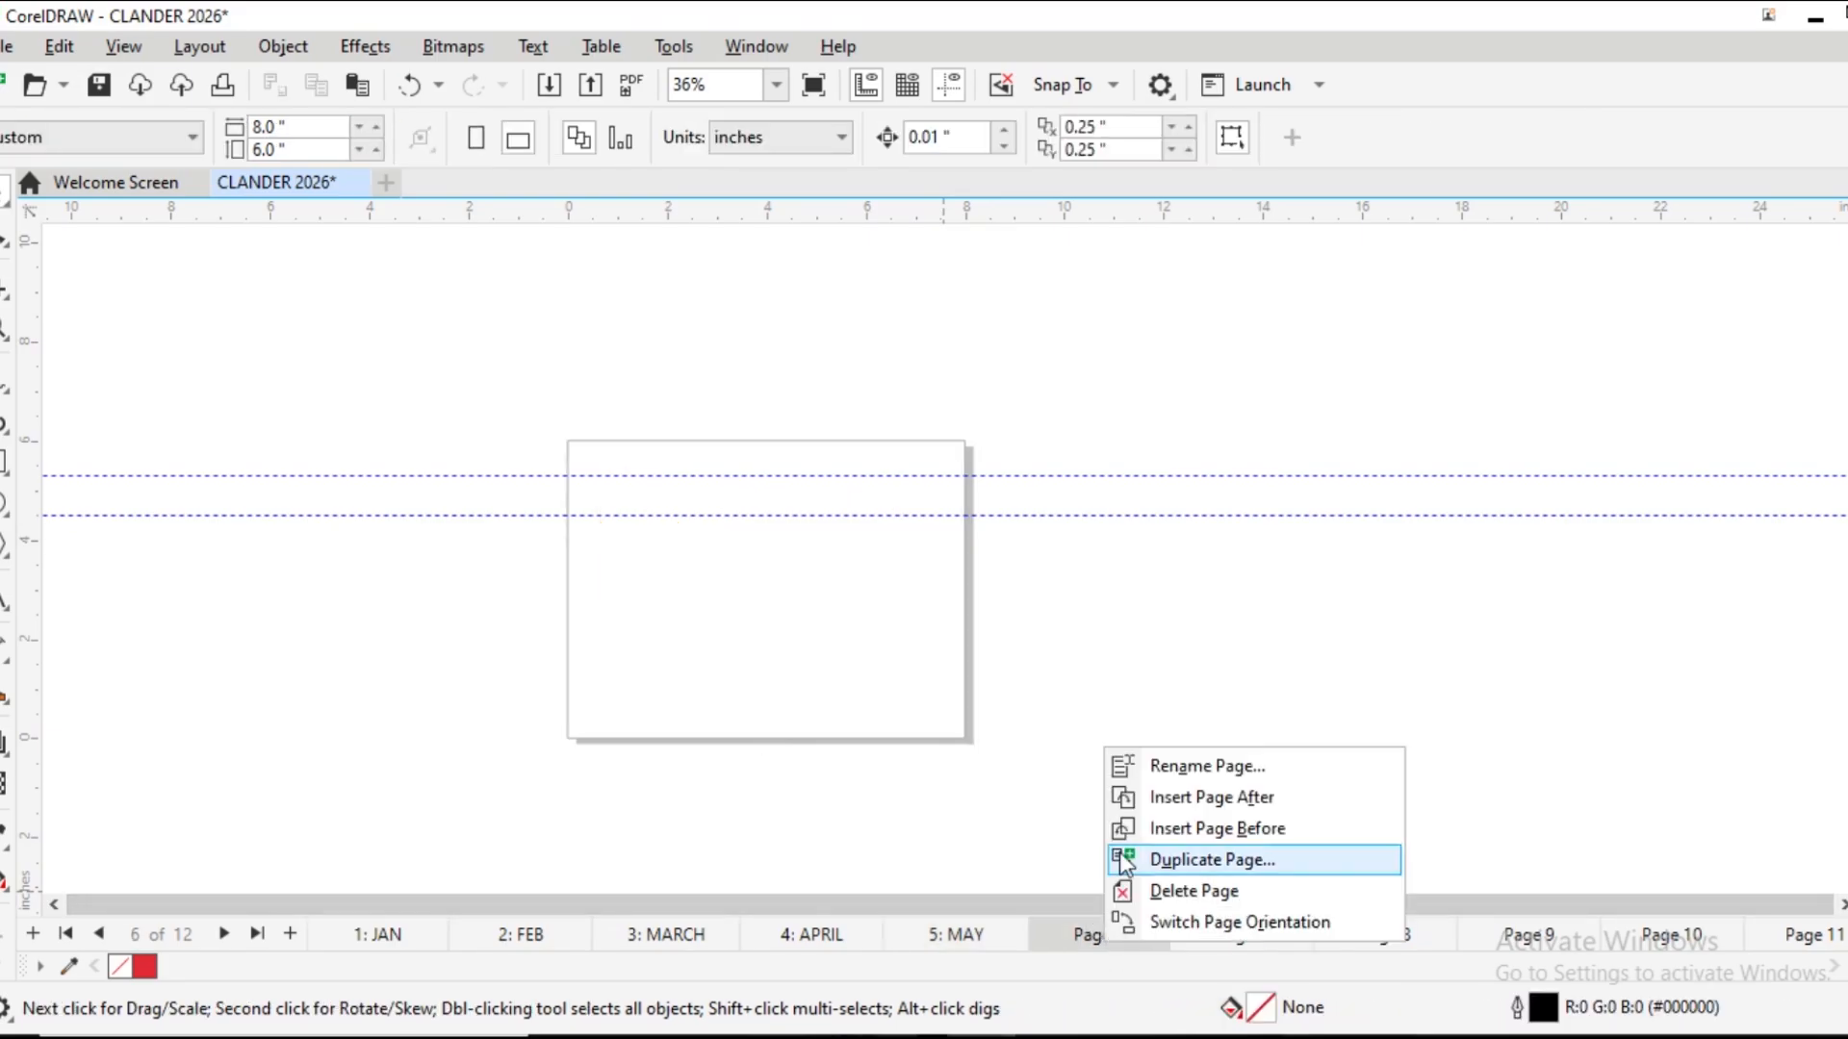
left_click(1150, 797)
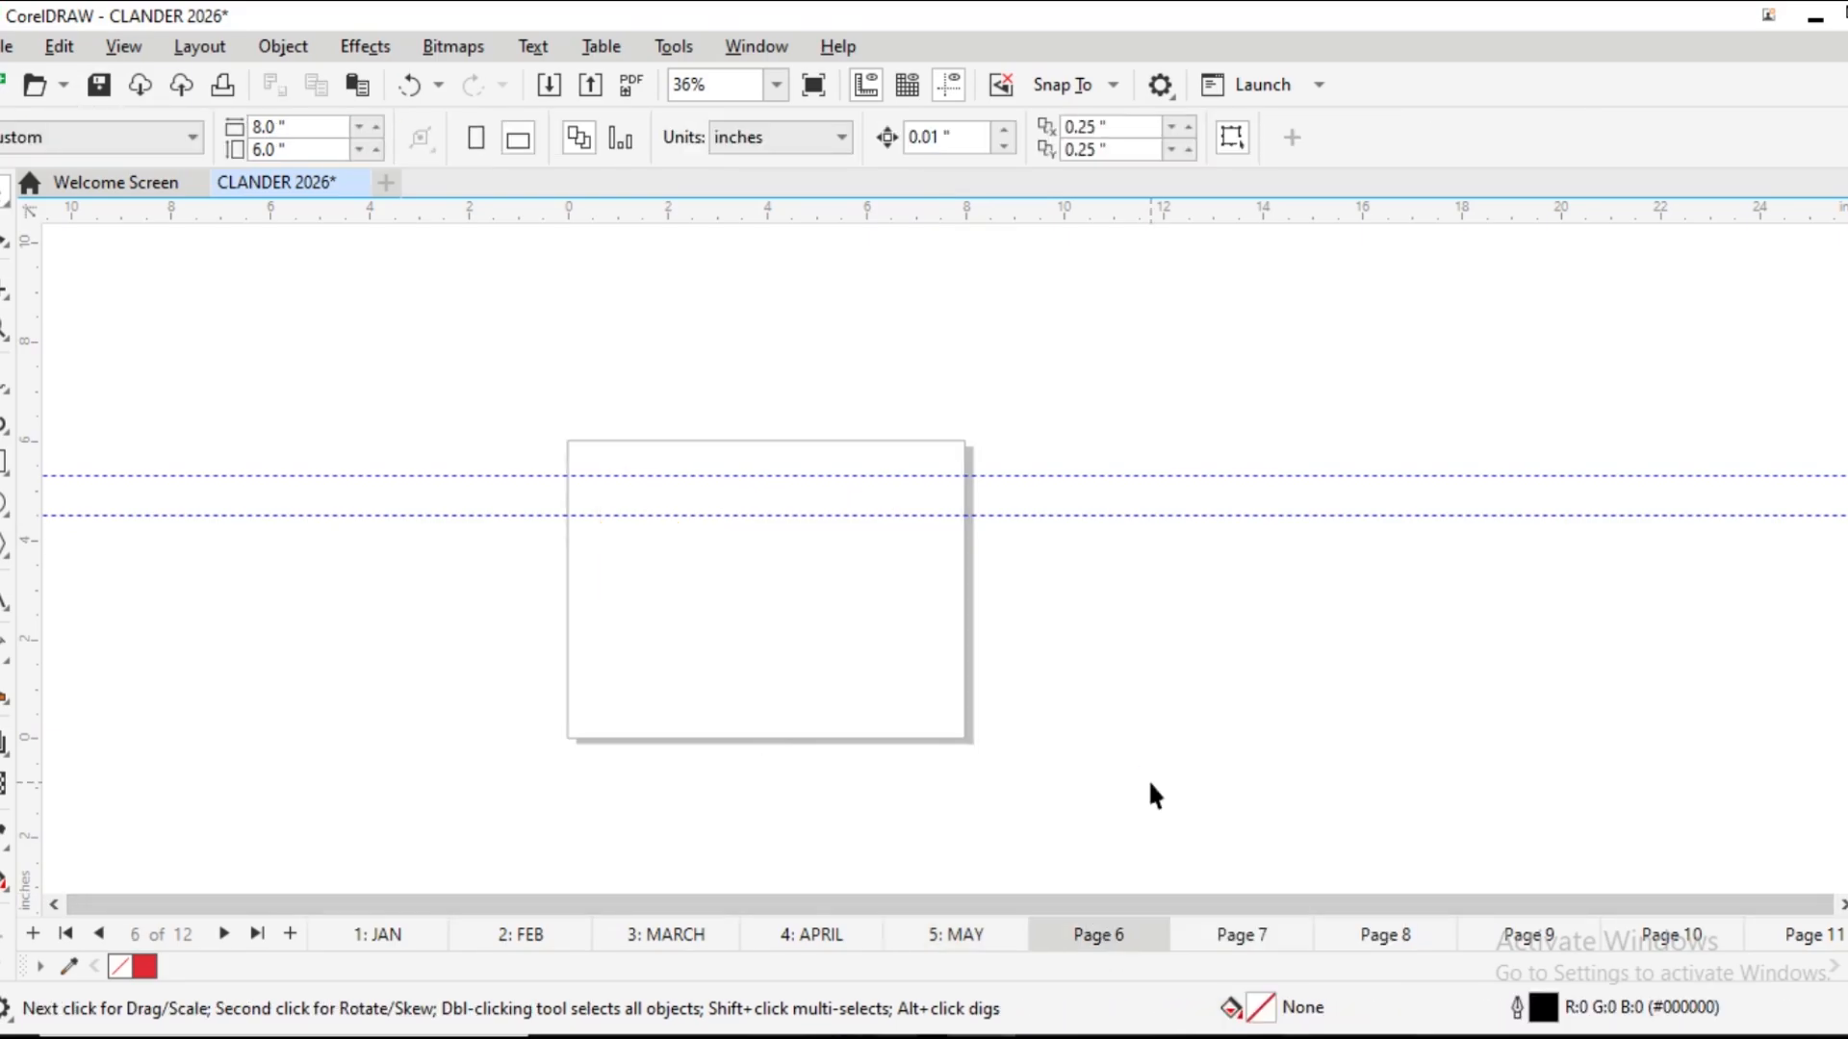
Rename page 6 as JUNE and paste the copied May layout onto it
right_click(1088, 938)
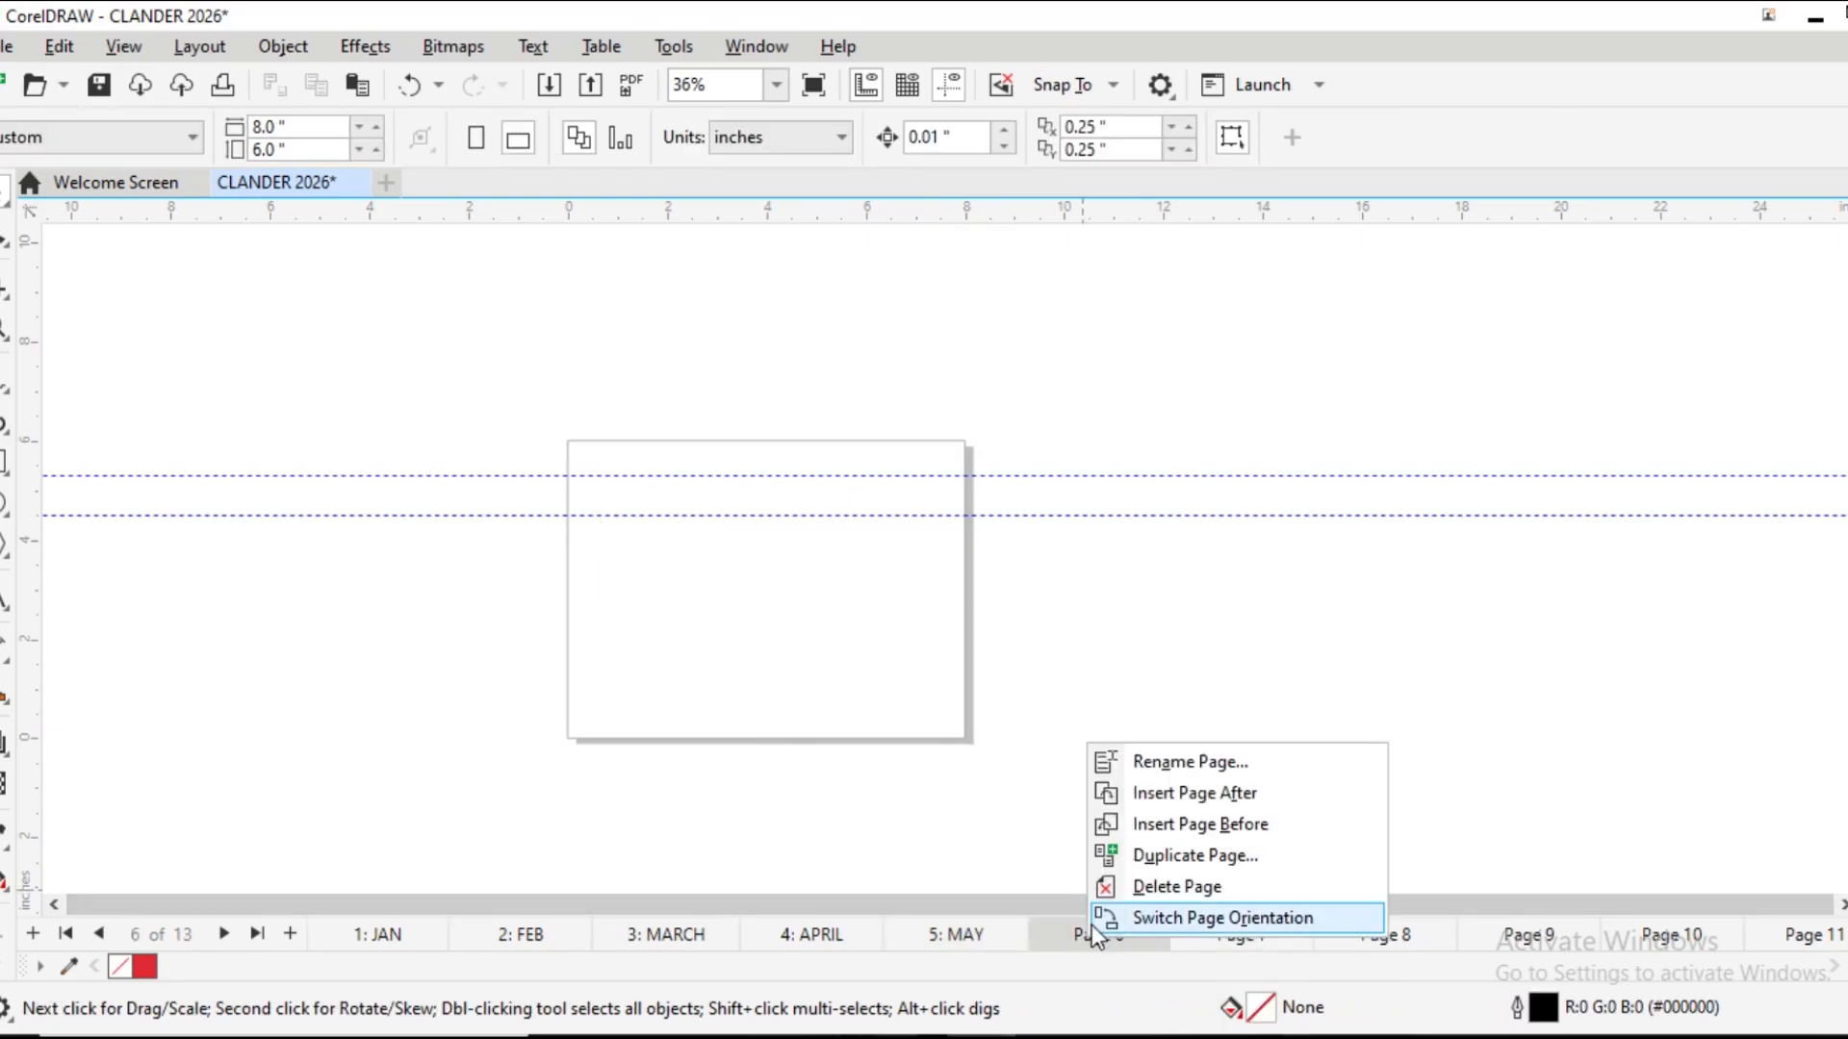
left_click(1126, 768)
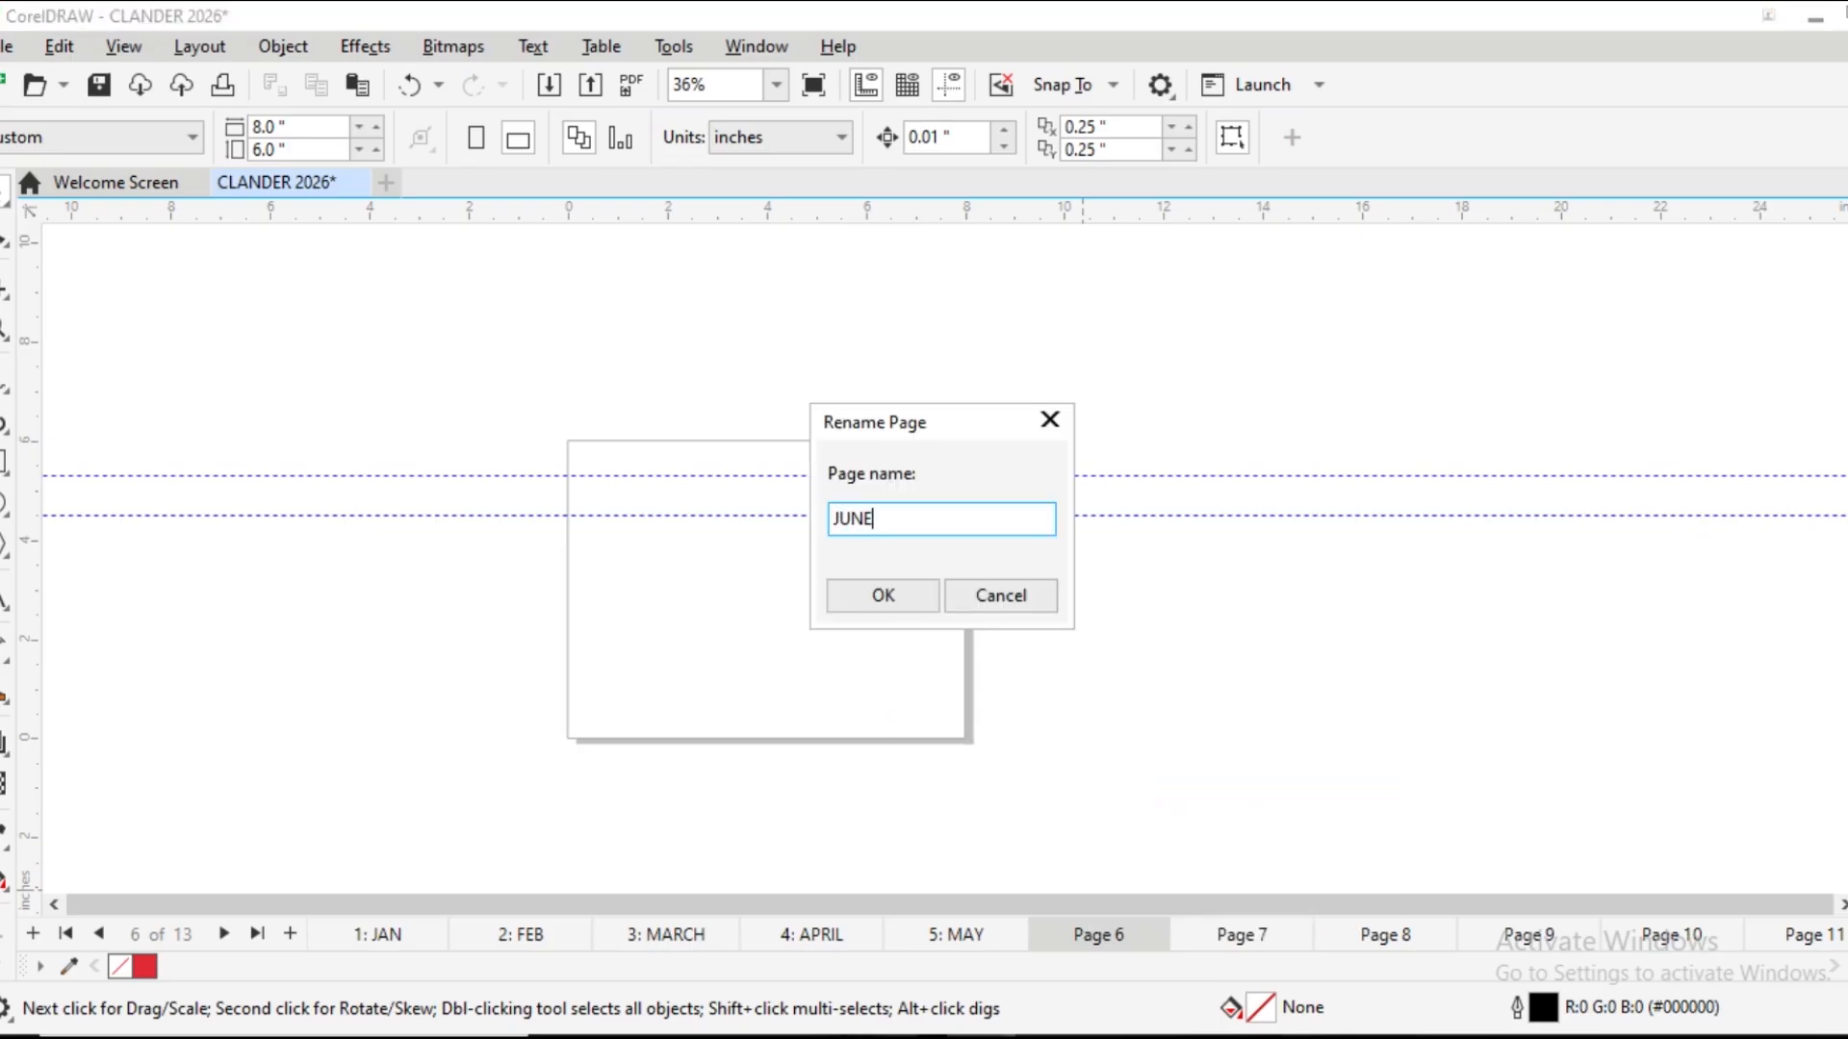
type("JUNE")
left_click(891, 599)
key("ctrl+v")
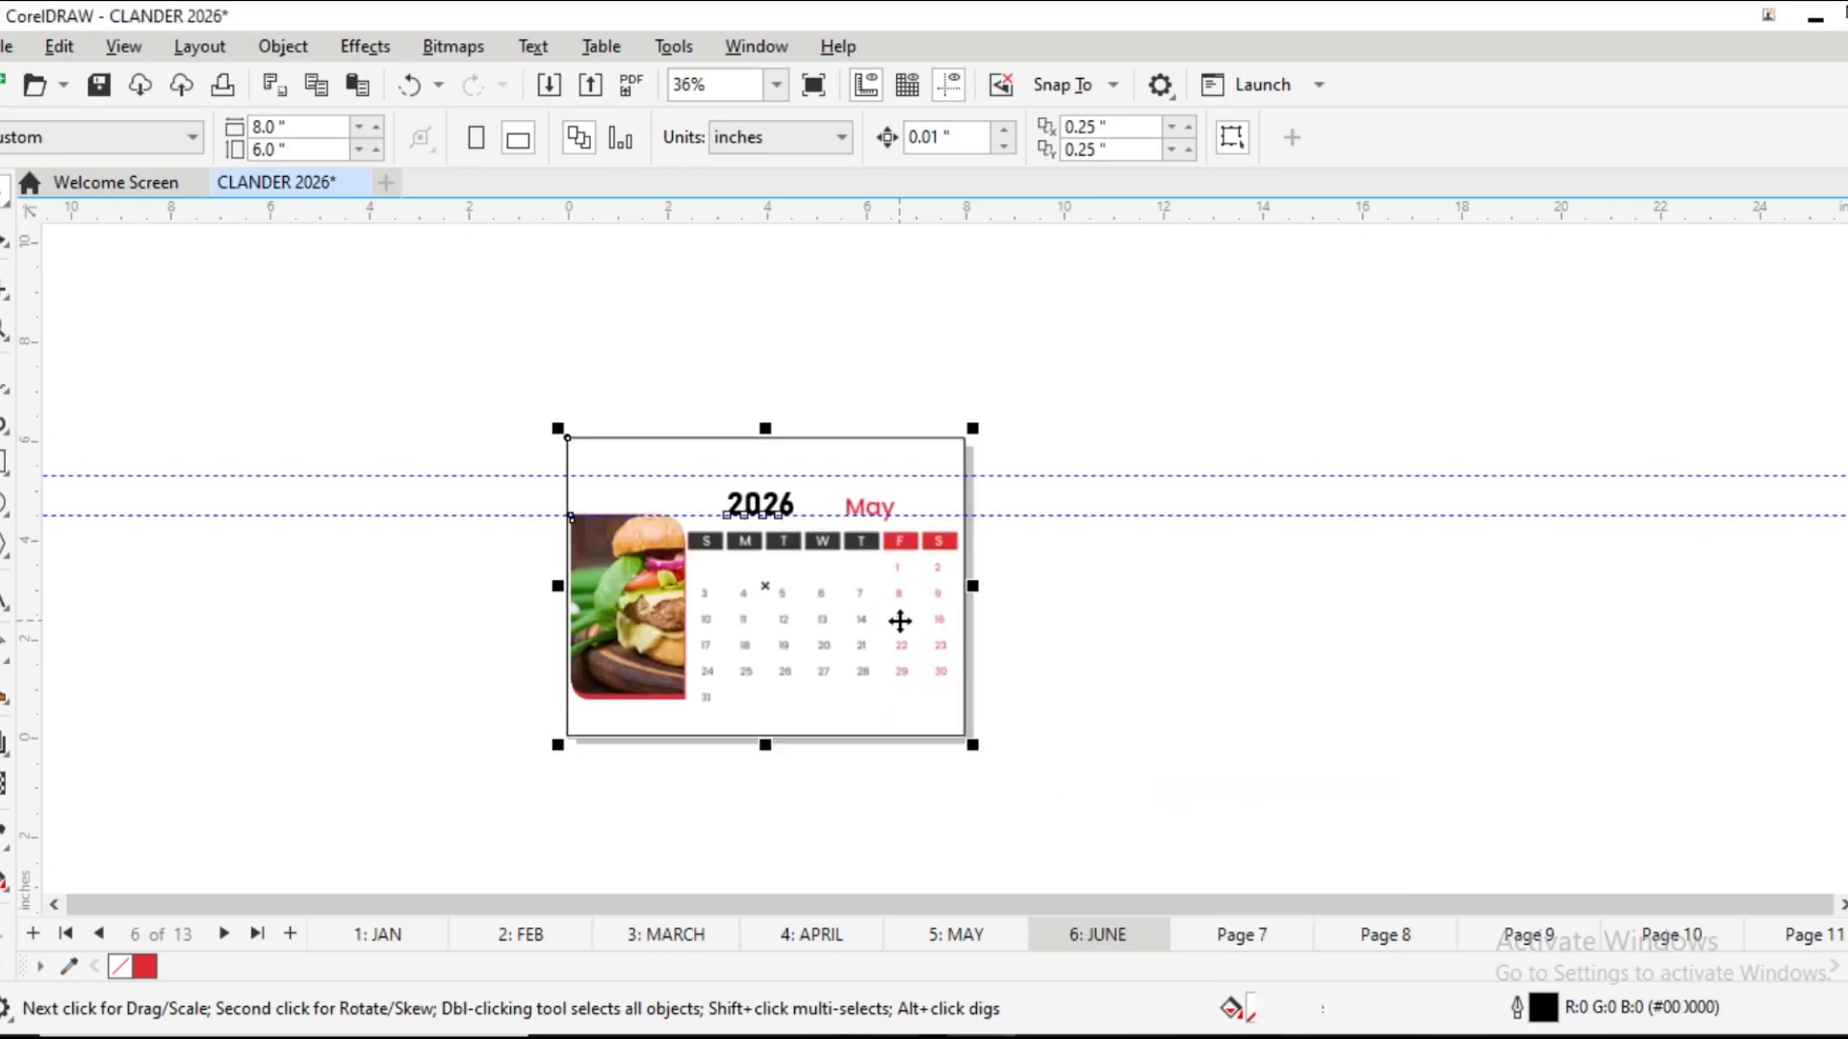
Delete the page frame rectangle and the May calendar image from the June page
scroll(900, 619, "up", 3)
scroll(756, 515, "up", 2)
scroll(754, 495, "down", 4)
left_click(1210, 630)
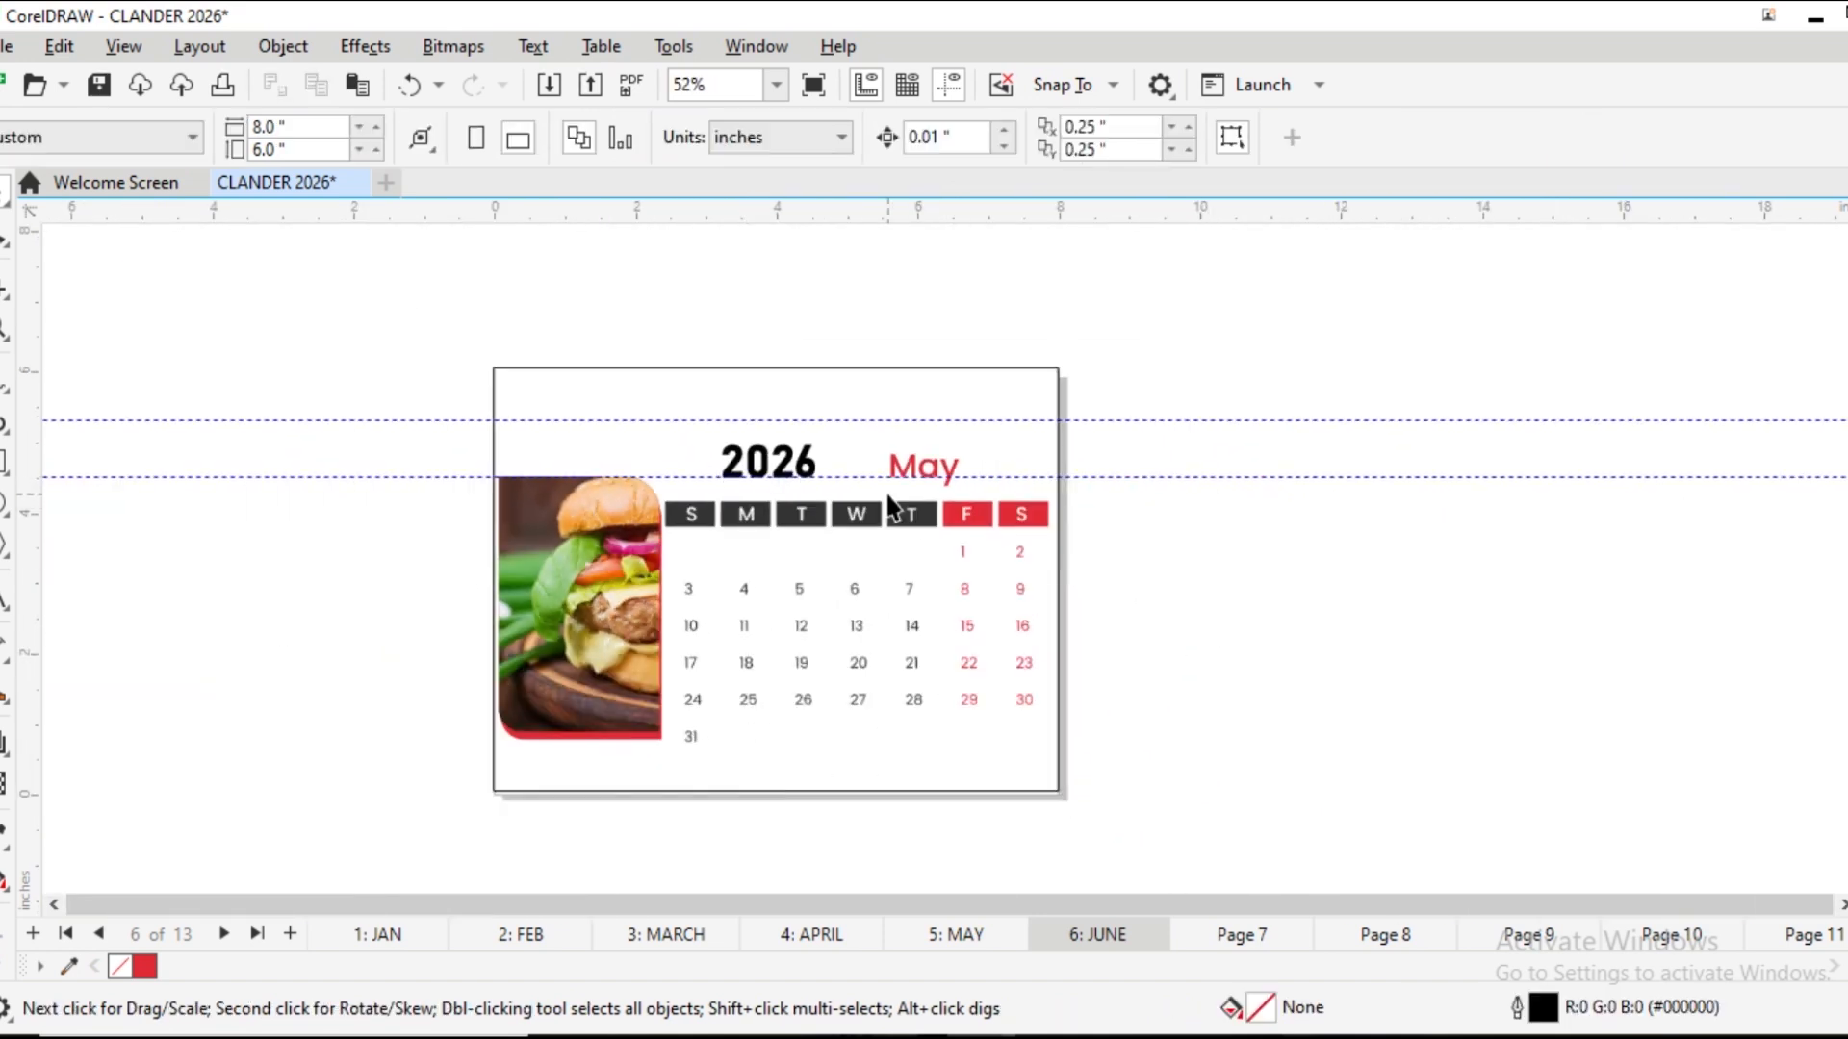
left_click(878, 496)
left_click_drag(847, 508, 1422, 578)
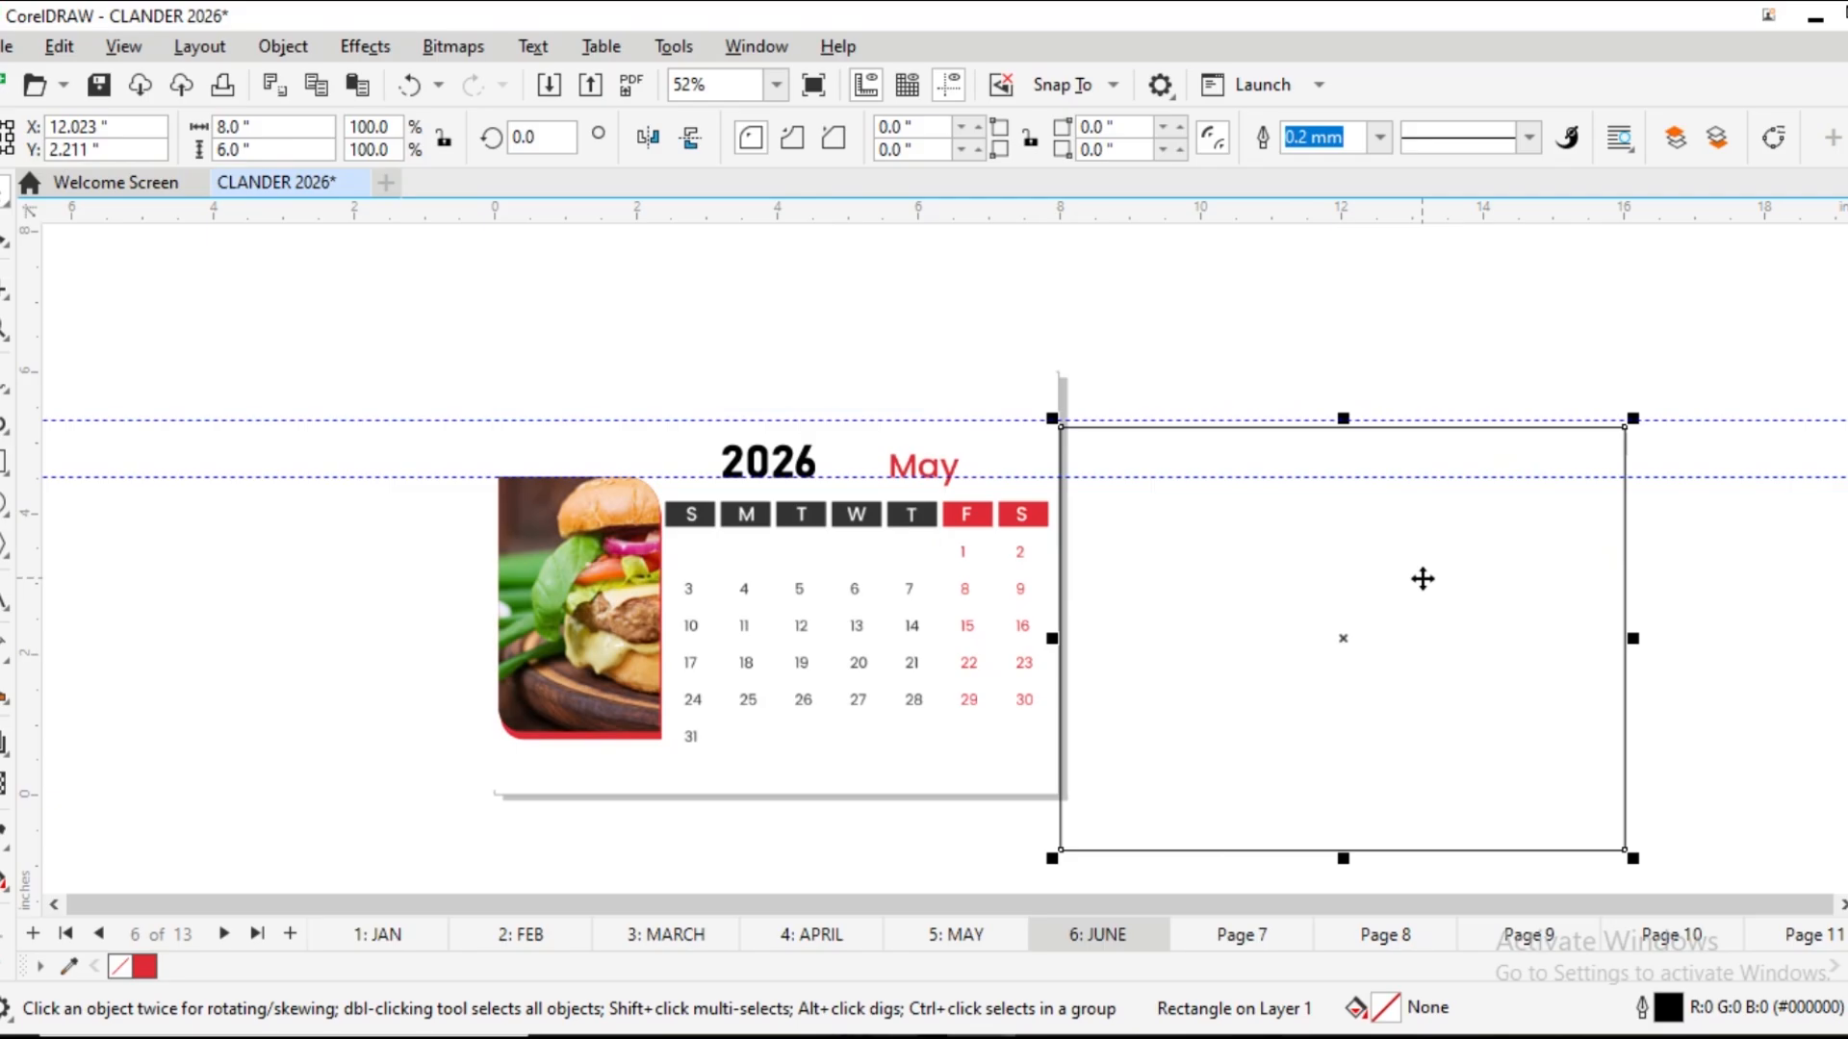
key("Delete")
left_click(960, 588)
key("Delete")
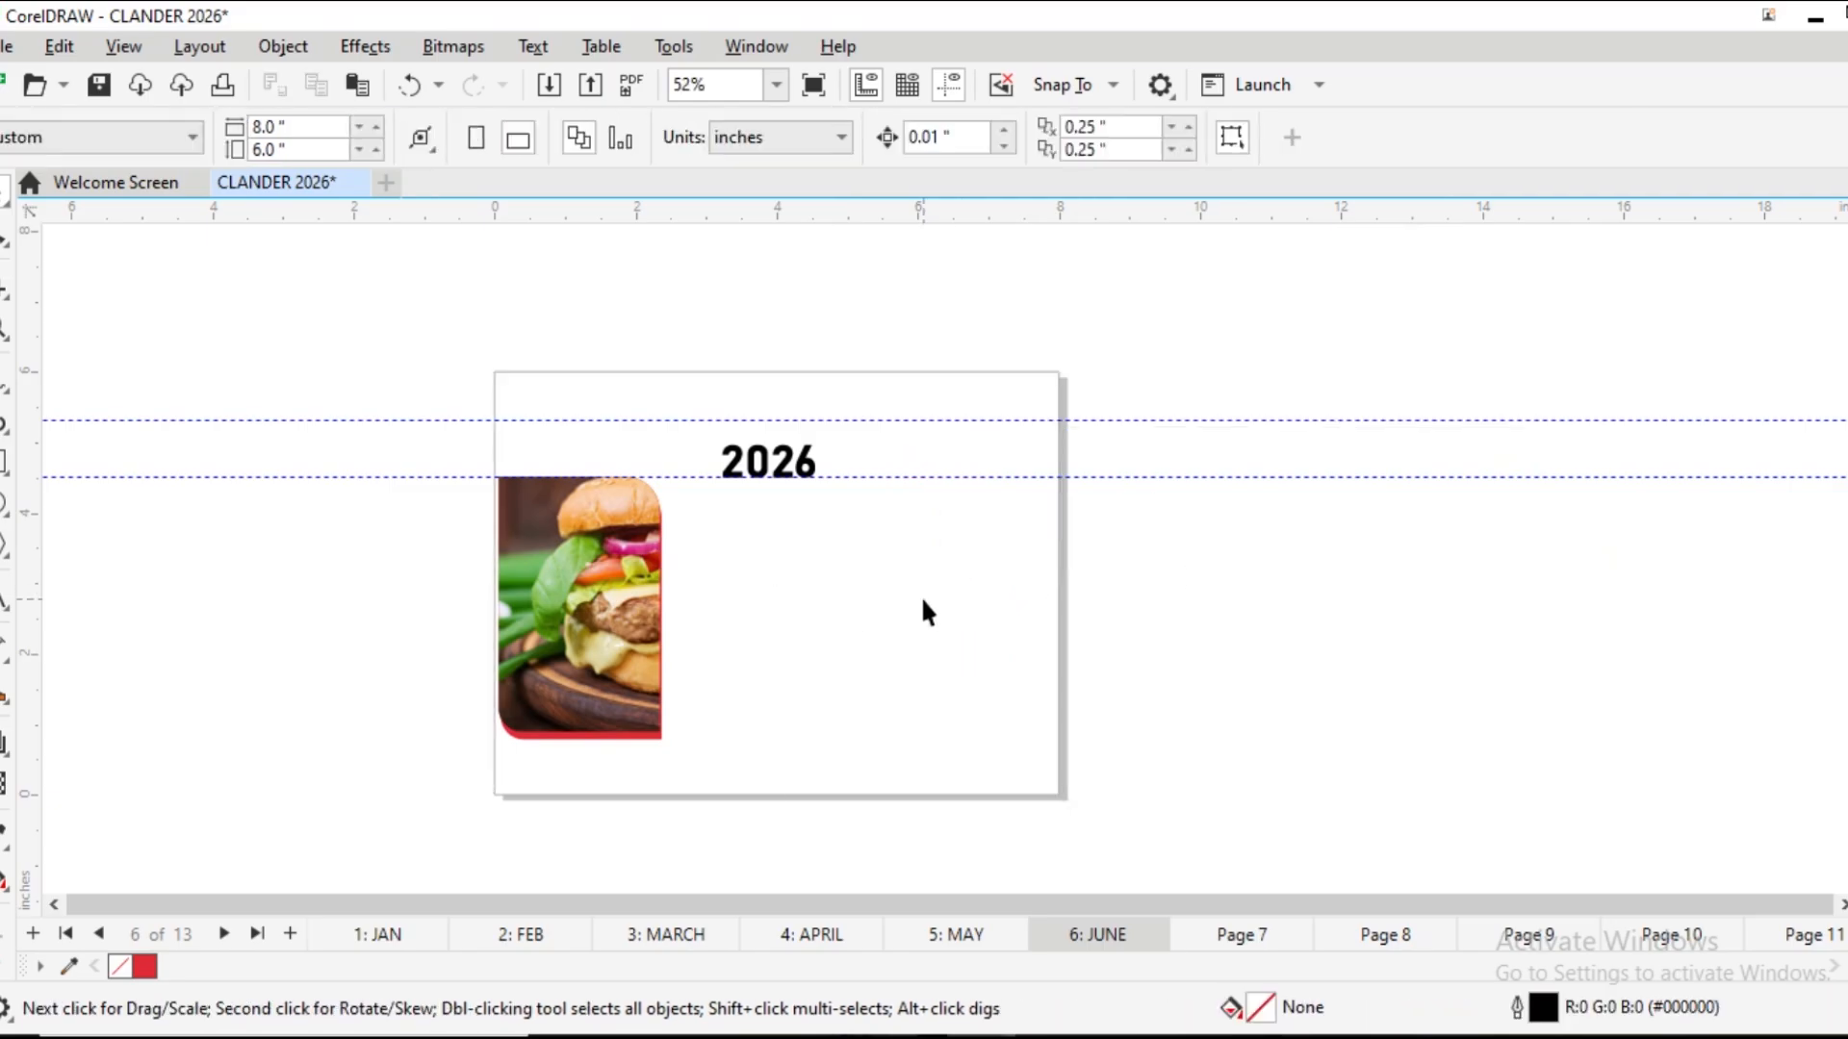
Create a page-sized frame on the June page and import the 06june calendar image
double_click(5, 462)
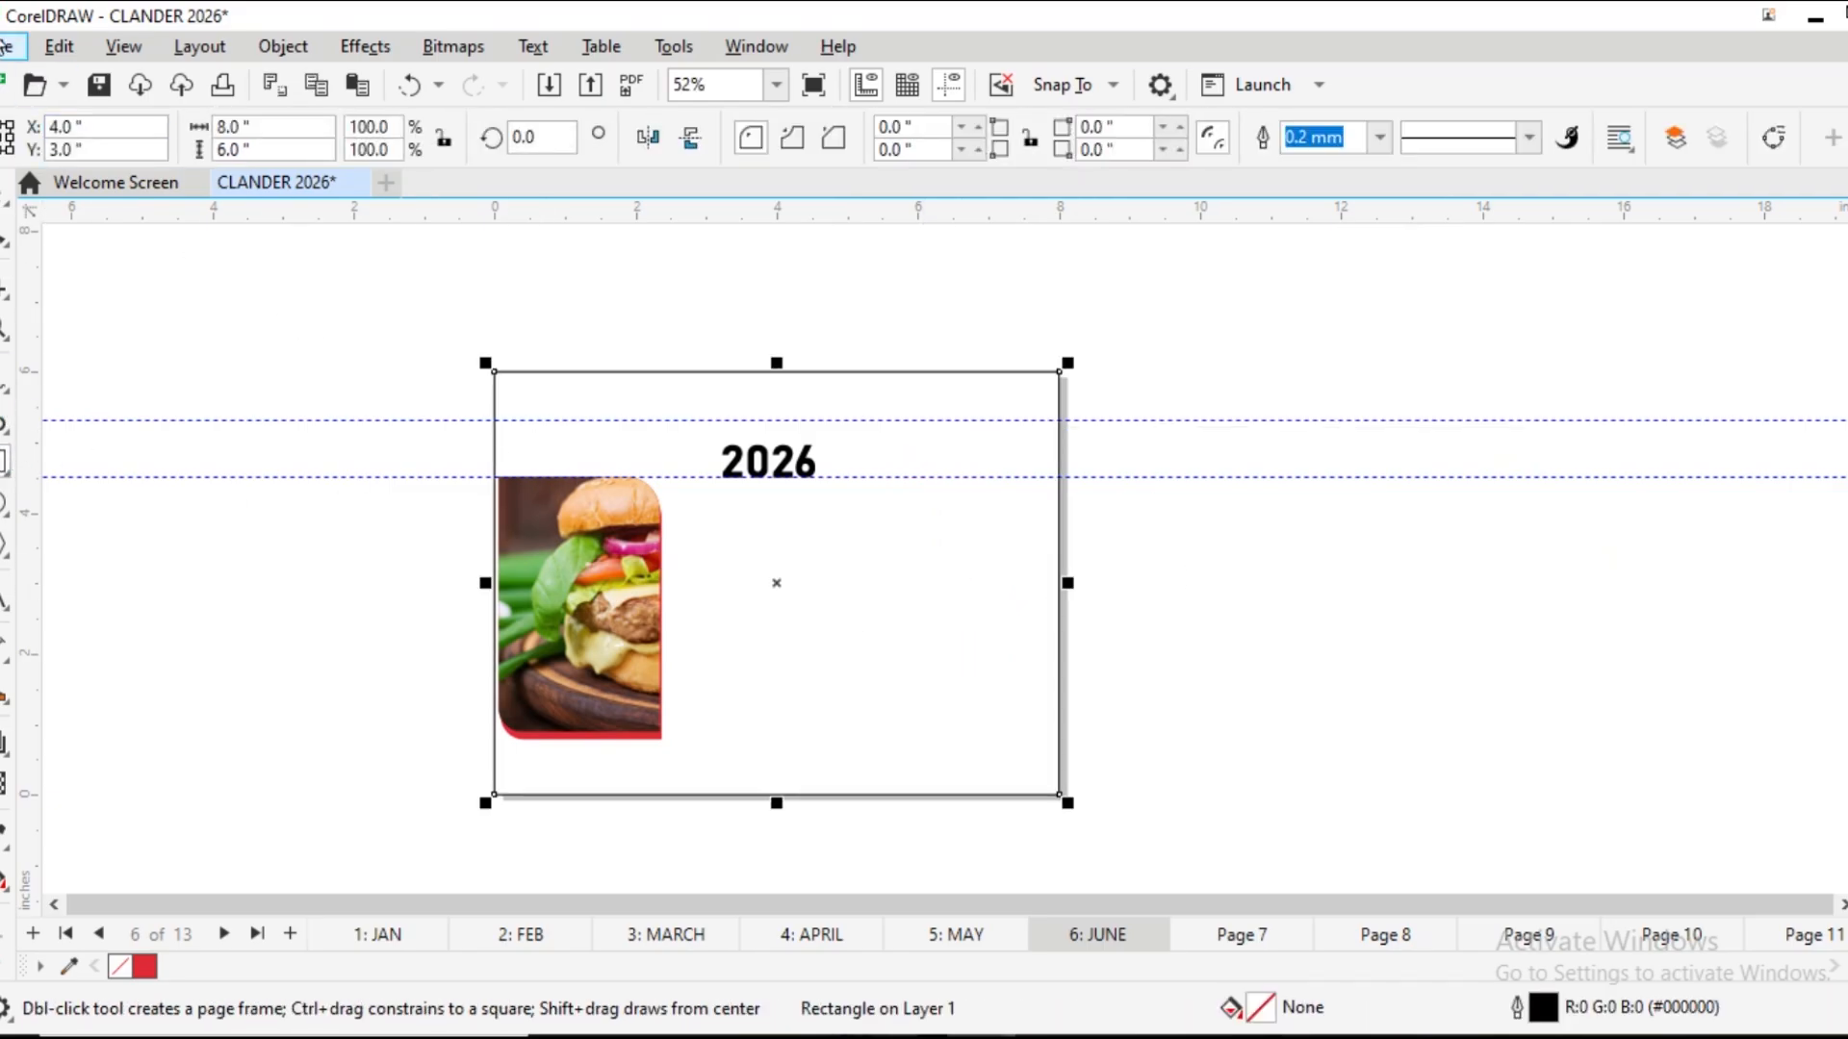
left_click(5, 48)
left_click(33, 516)
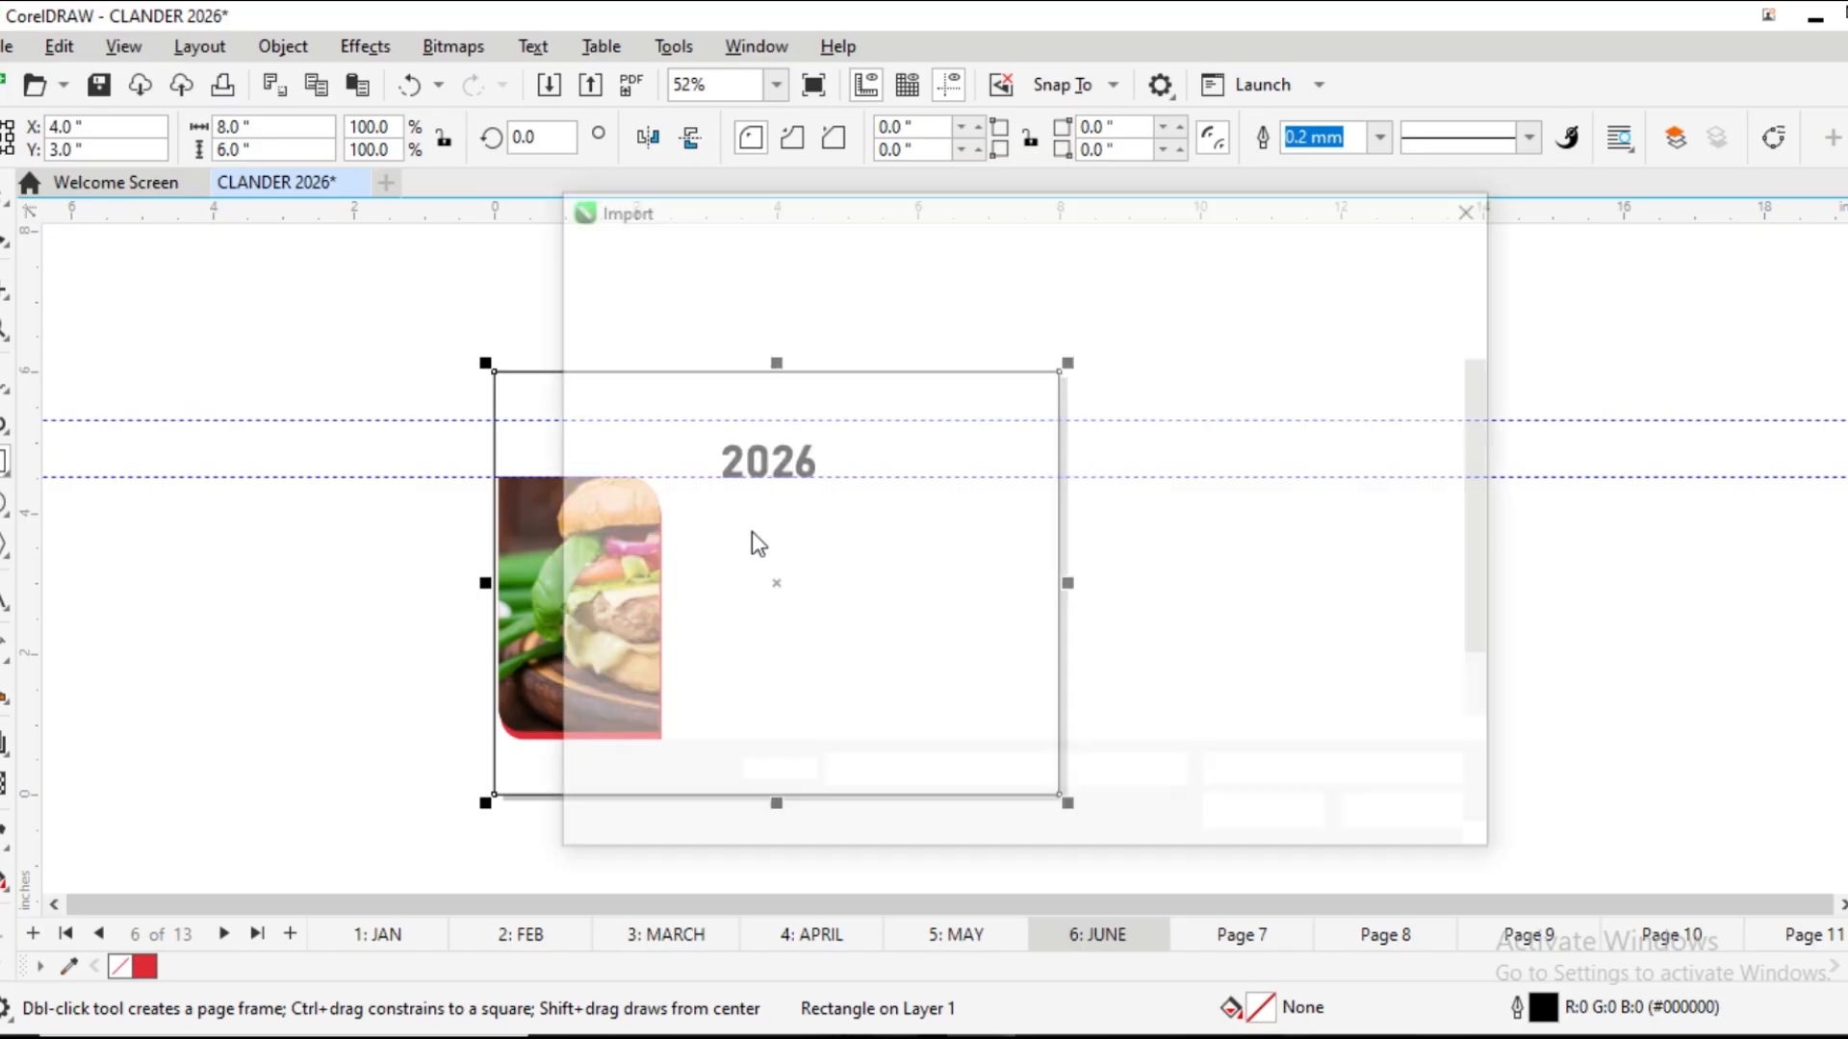
double_click(1014, 597)
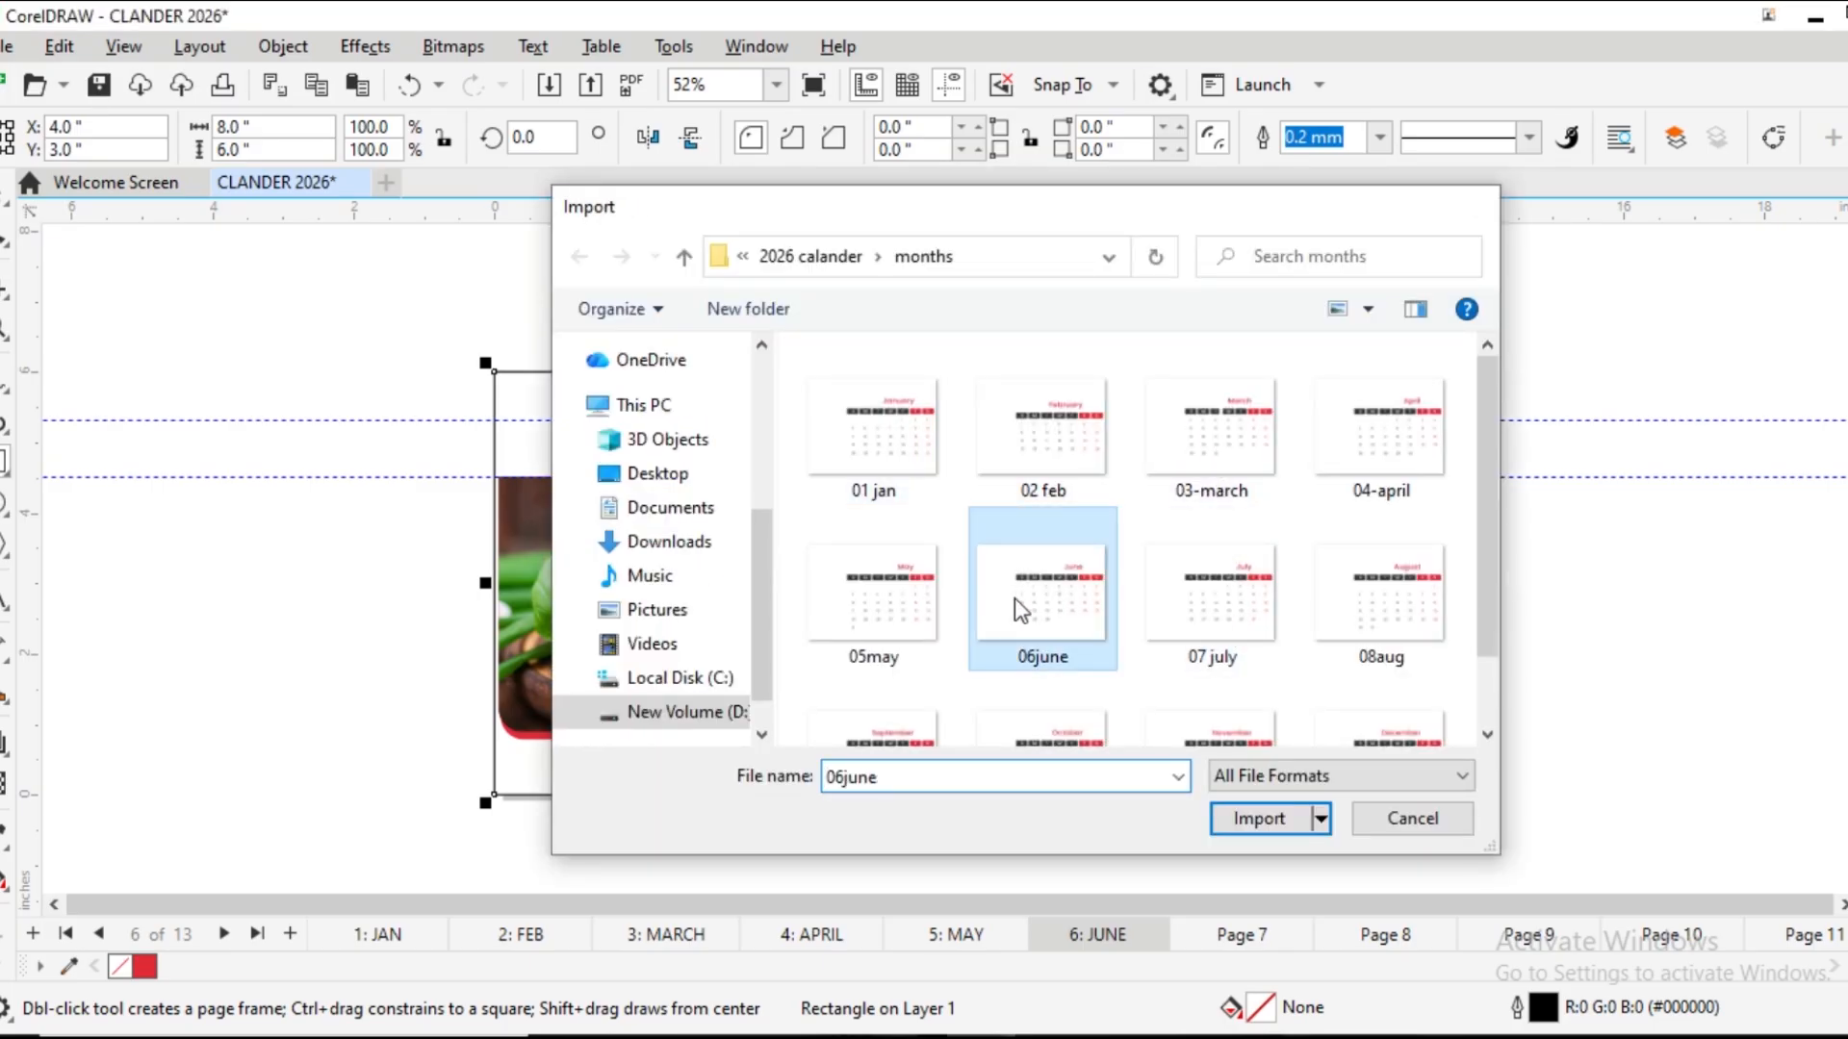
left_click(262, 351)
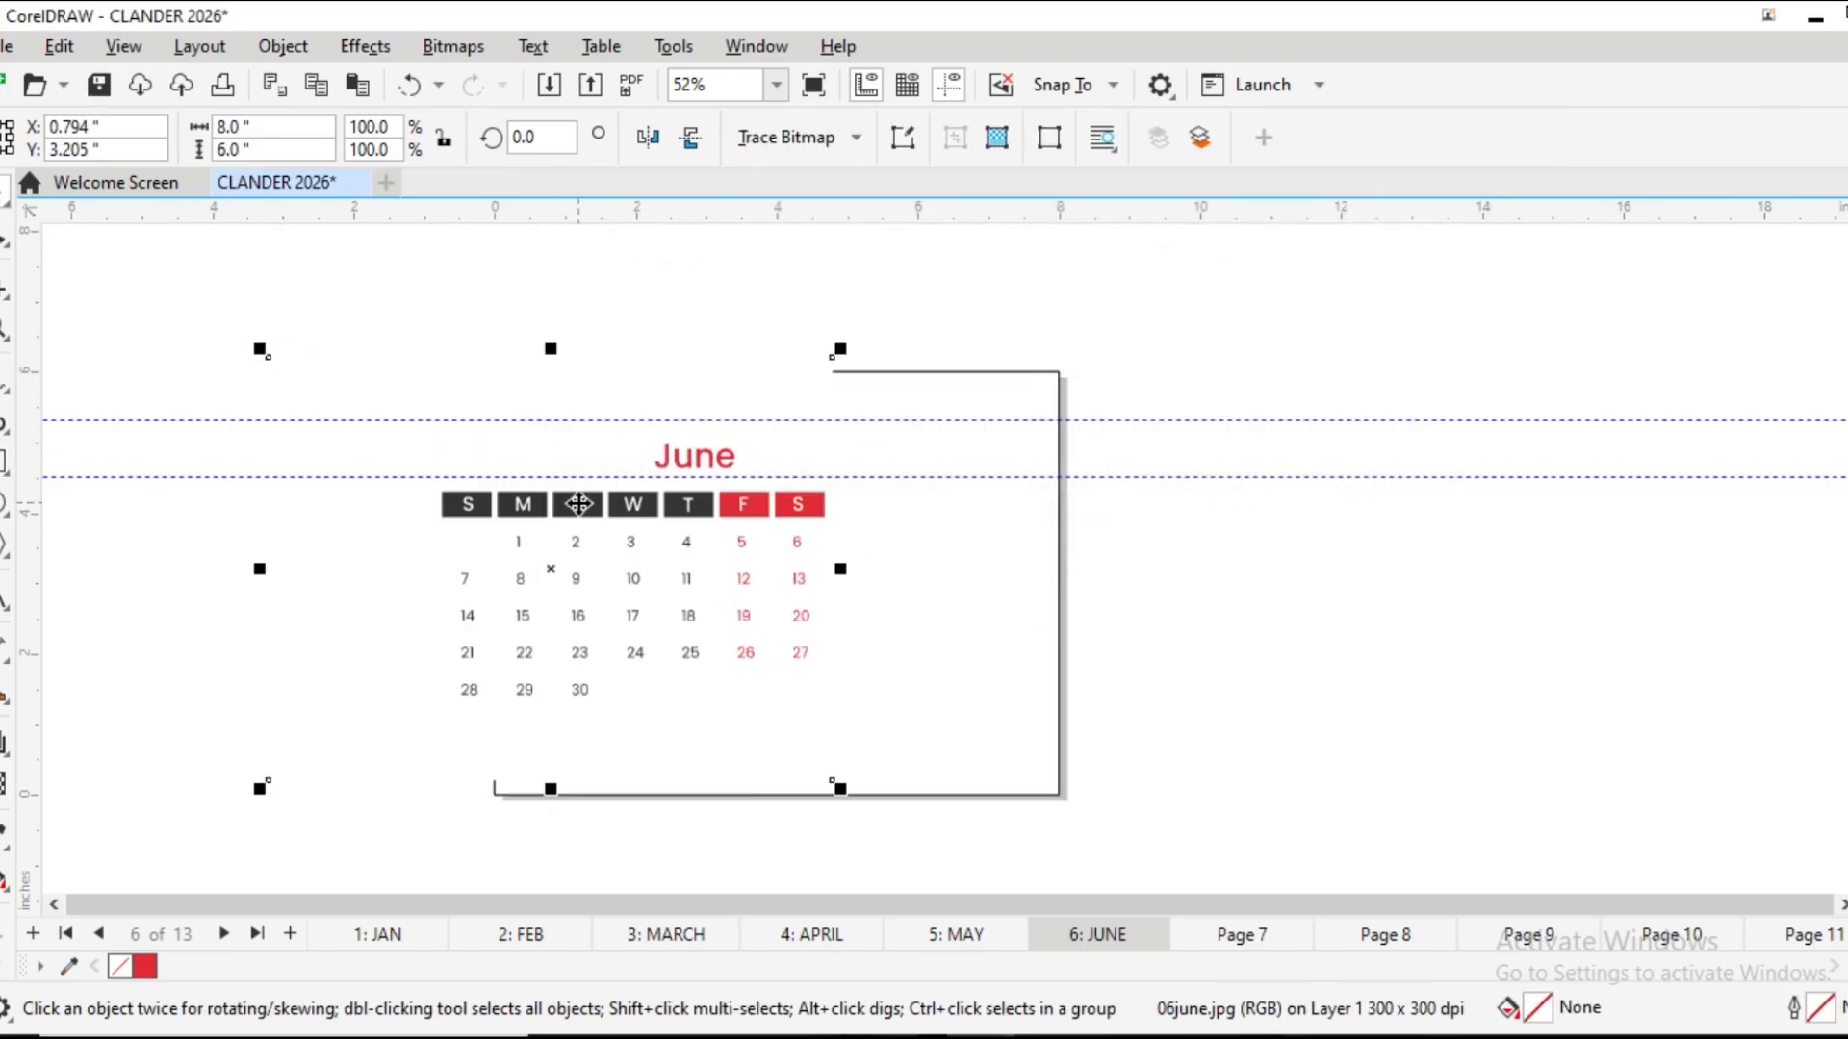
Position the June calendar image over the page frame, centred at X 4.0 in, Y 3.0 in
scroll(568, 520, "up", 2)
left_click_drag(568, 534, 836, 596)
scroll(809, 561, "up", 3)
scroll(809, 561, "down", 4)
left_click(297, 487)
left_click(691, 583)
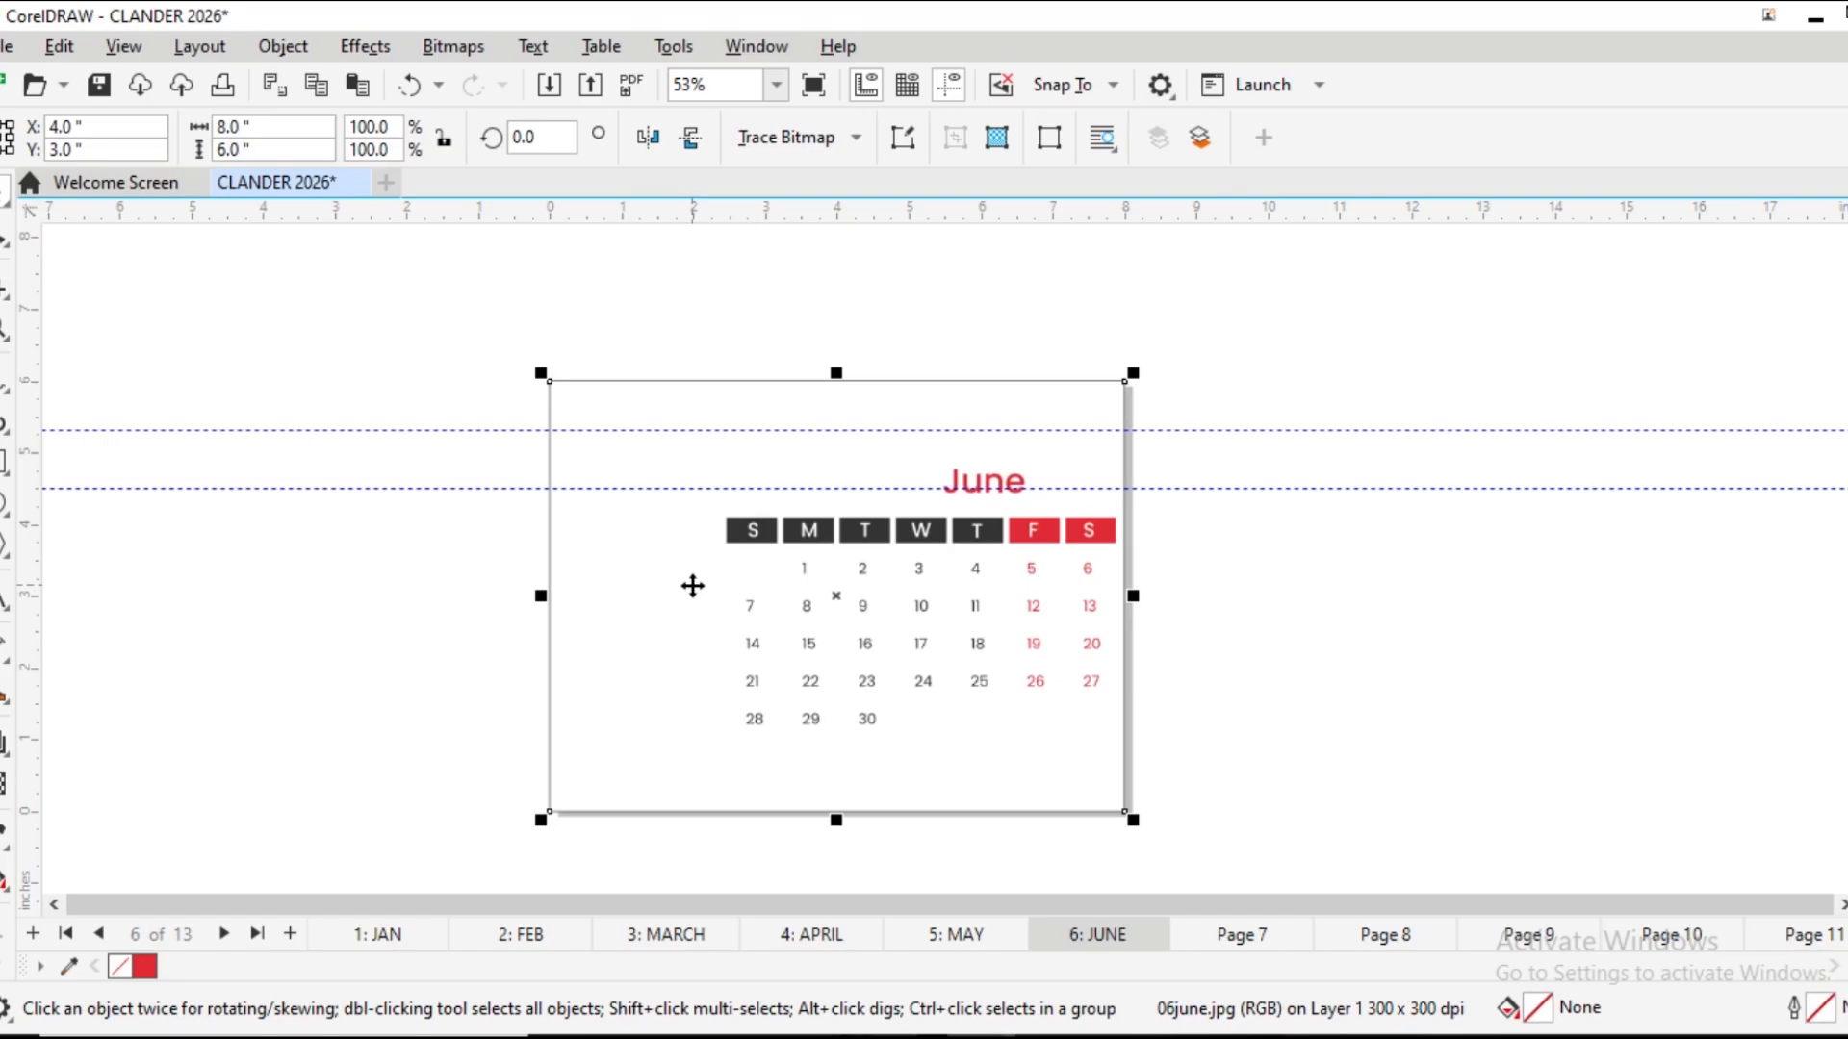
Send the June calendar image to the back of the layer, behind the frame, burger picture and "2026" text
left_click(305, 57)
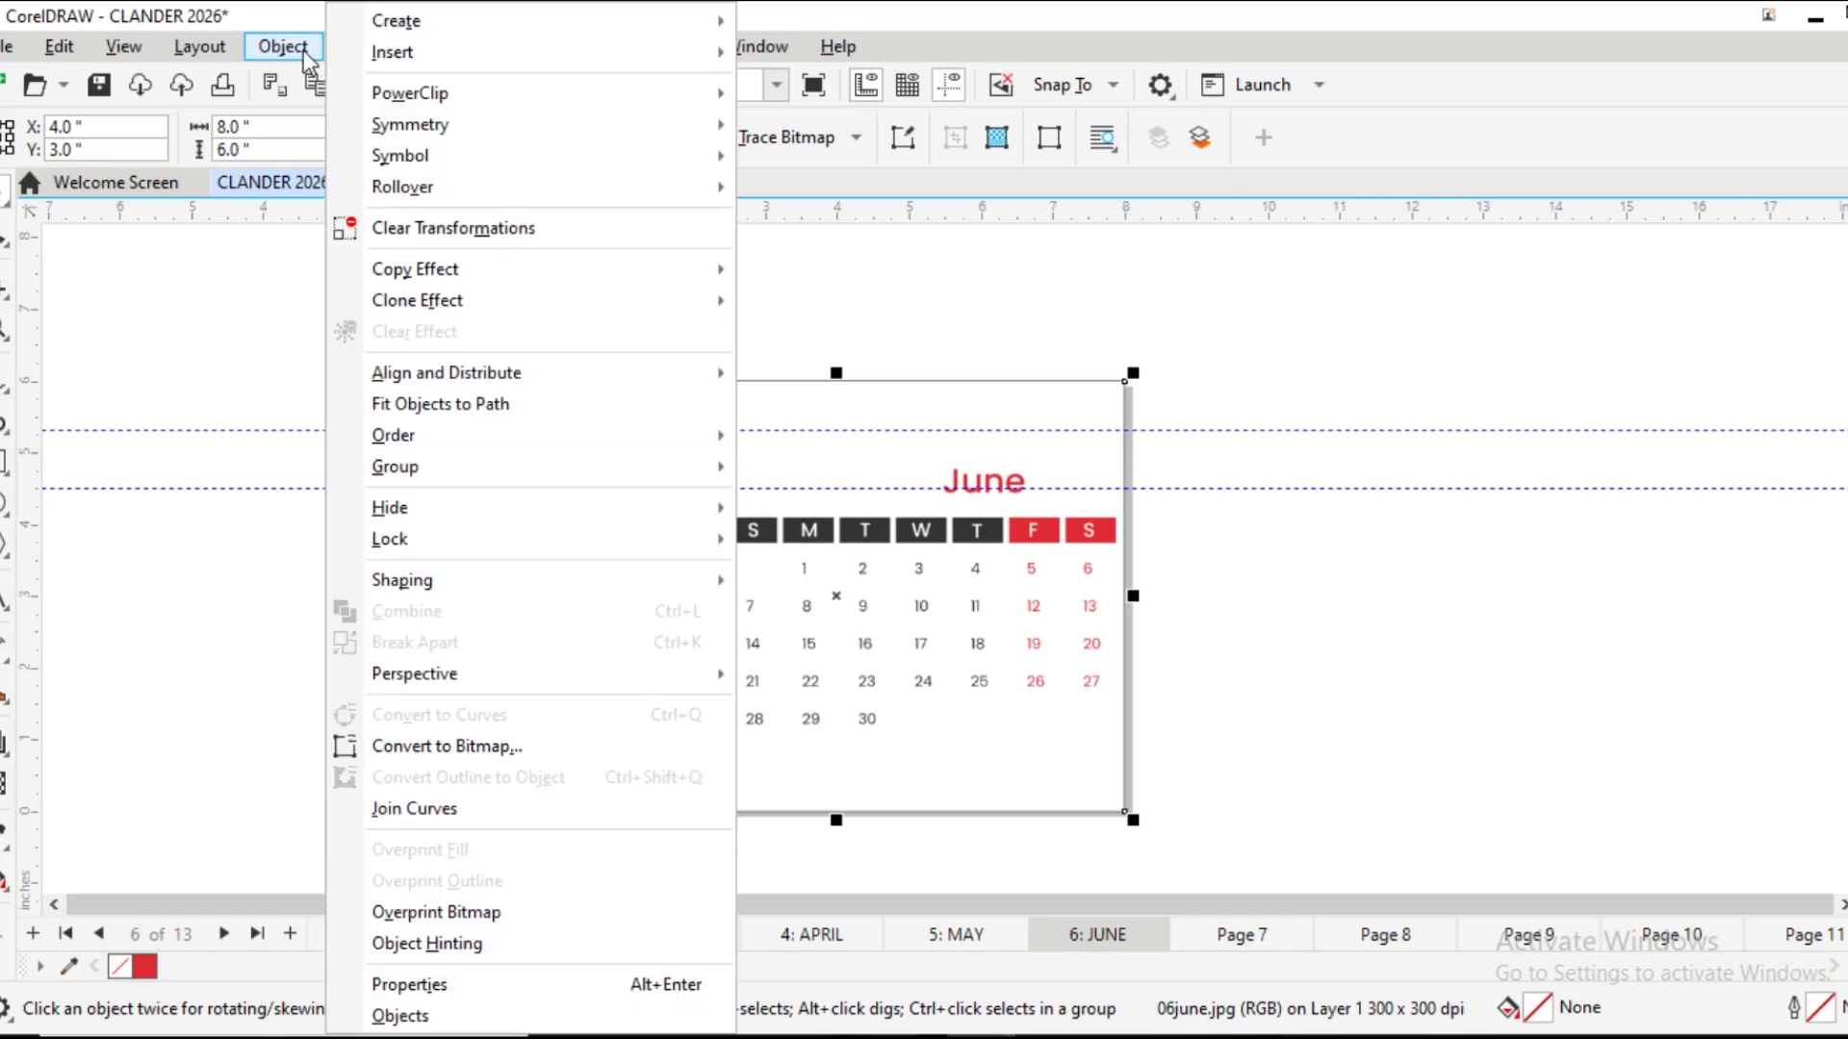
mouse_move(415, 443)
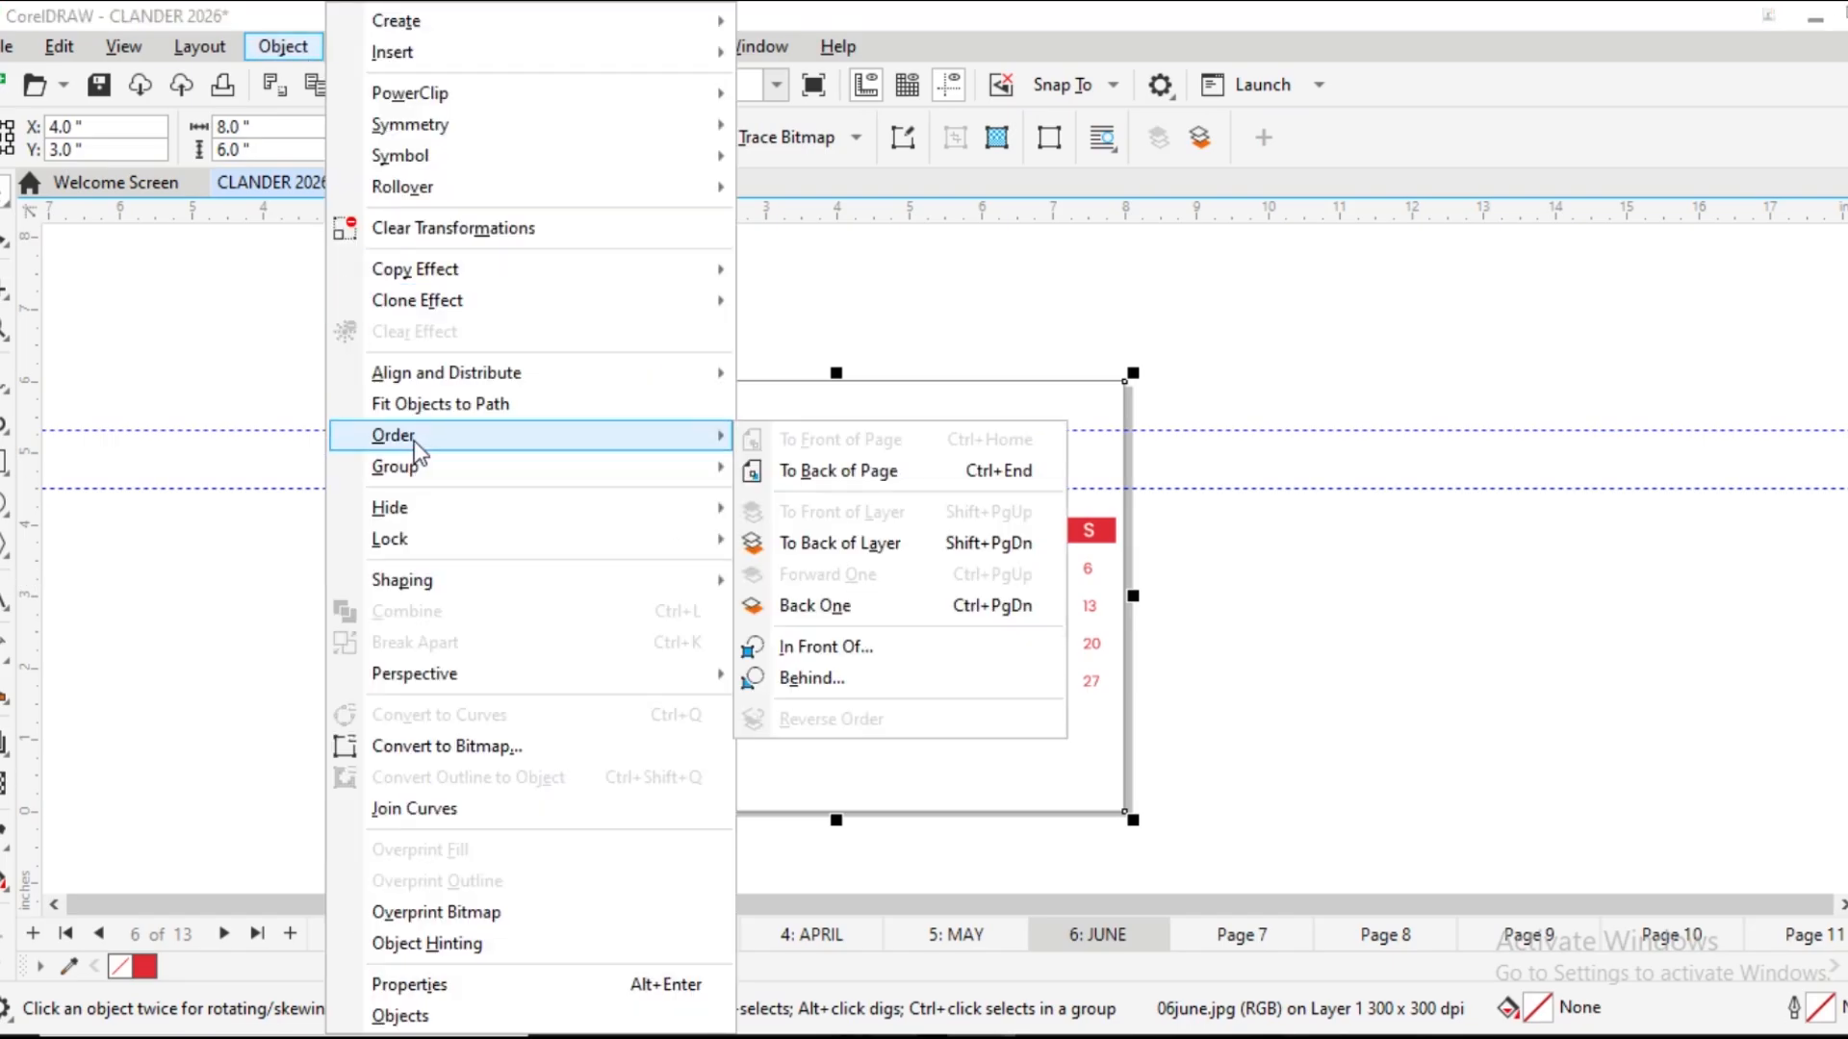
left_click(915, 545)
left_click(696, 290)
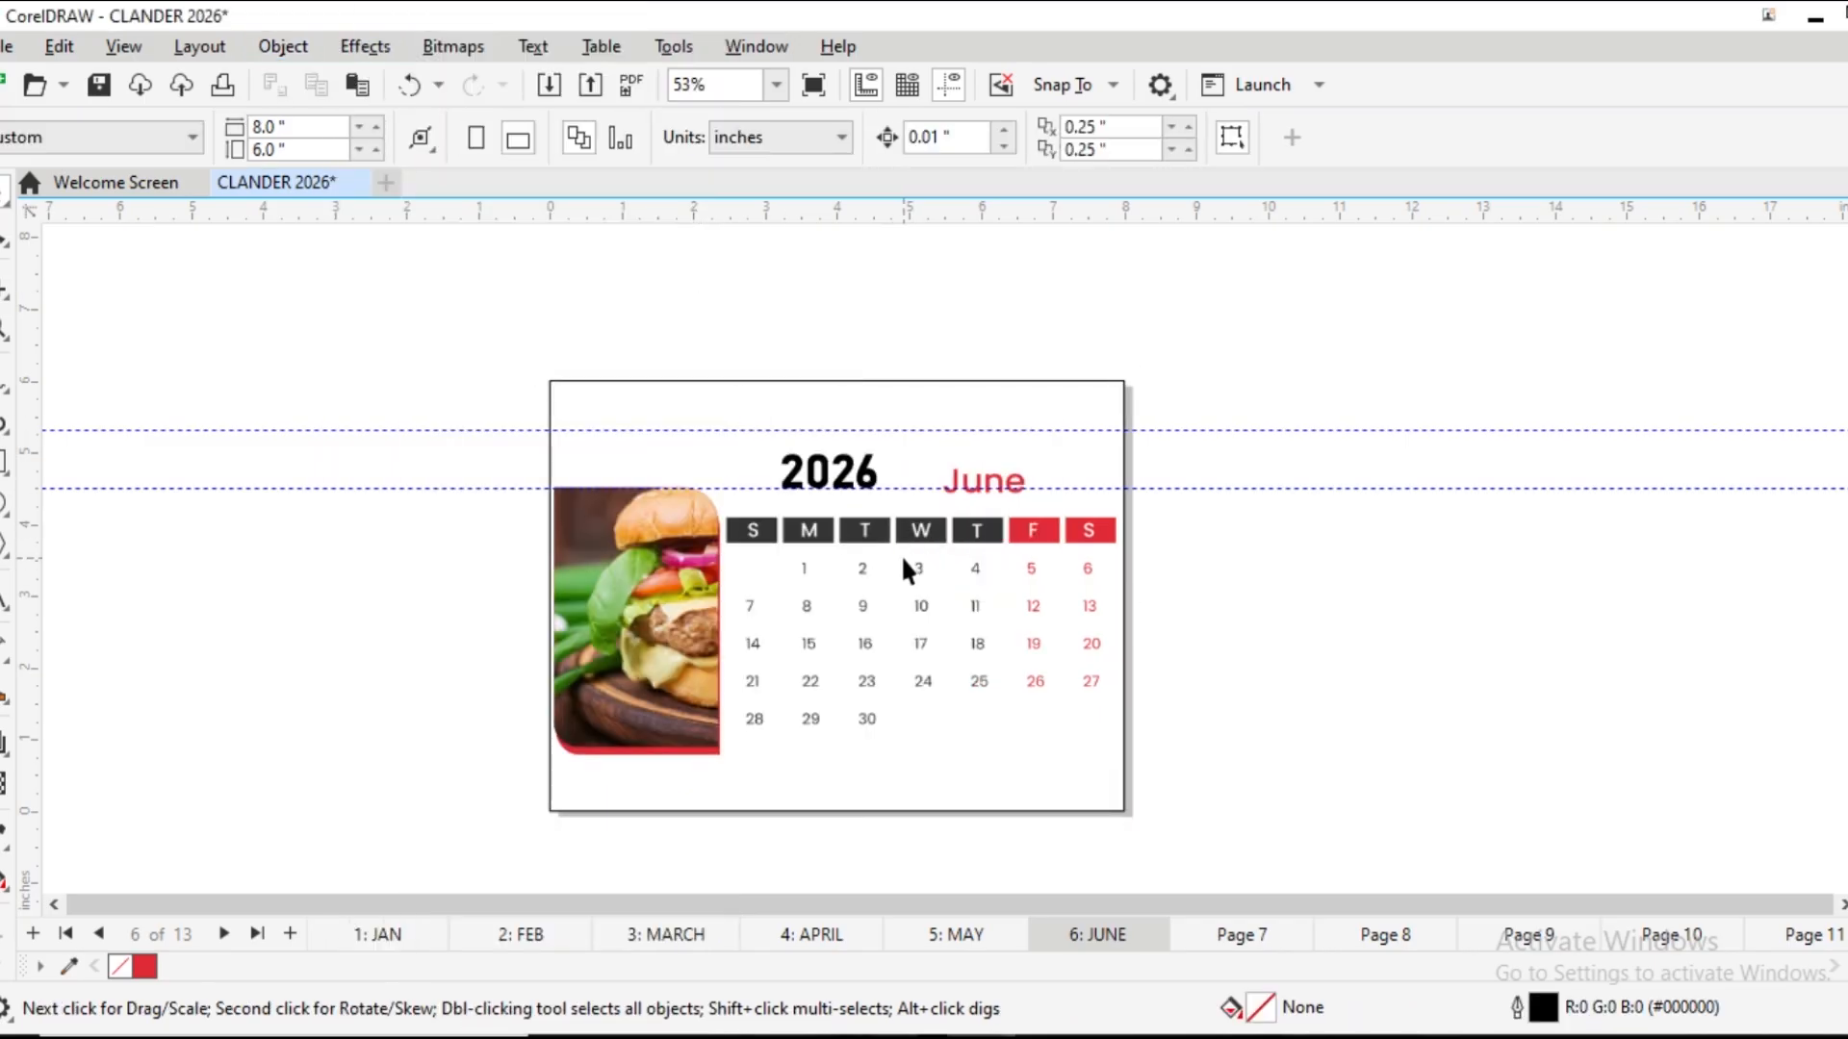
Lower the bottom guideline to the baseline of "June" and set the "2026" text on it at about X 3.899 in, Y 4.68 in
scroll(962, 441, "up", 4)
left_click_drag(950, 404, 943, 424)
left_click_drag(638, 329, 638, 344)
scroll(638, 350, "down", 6)
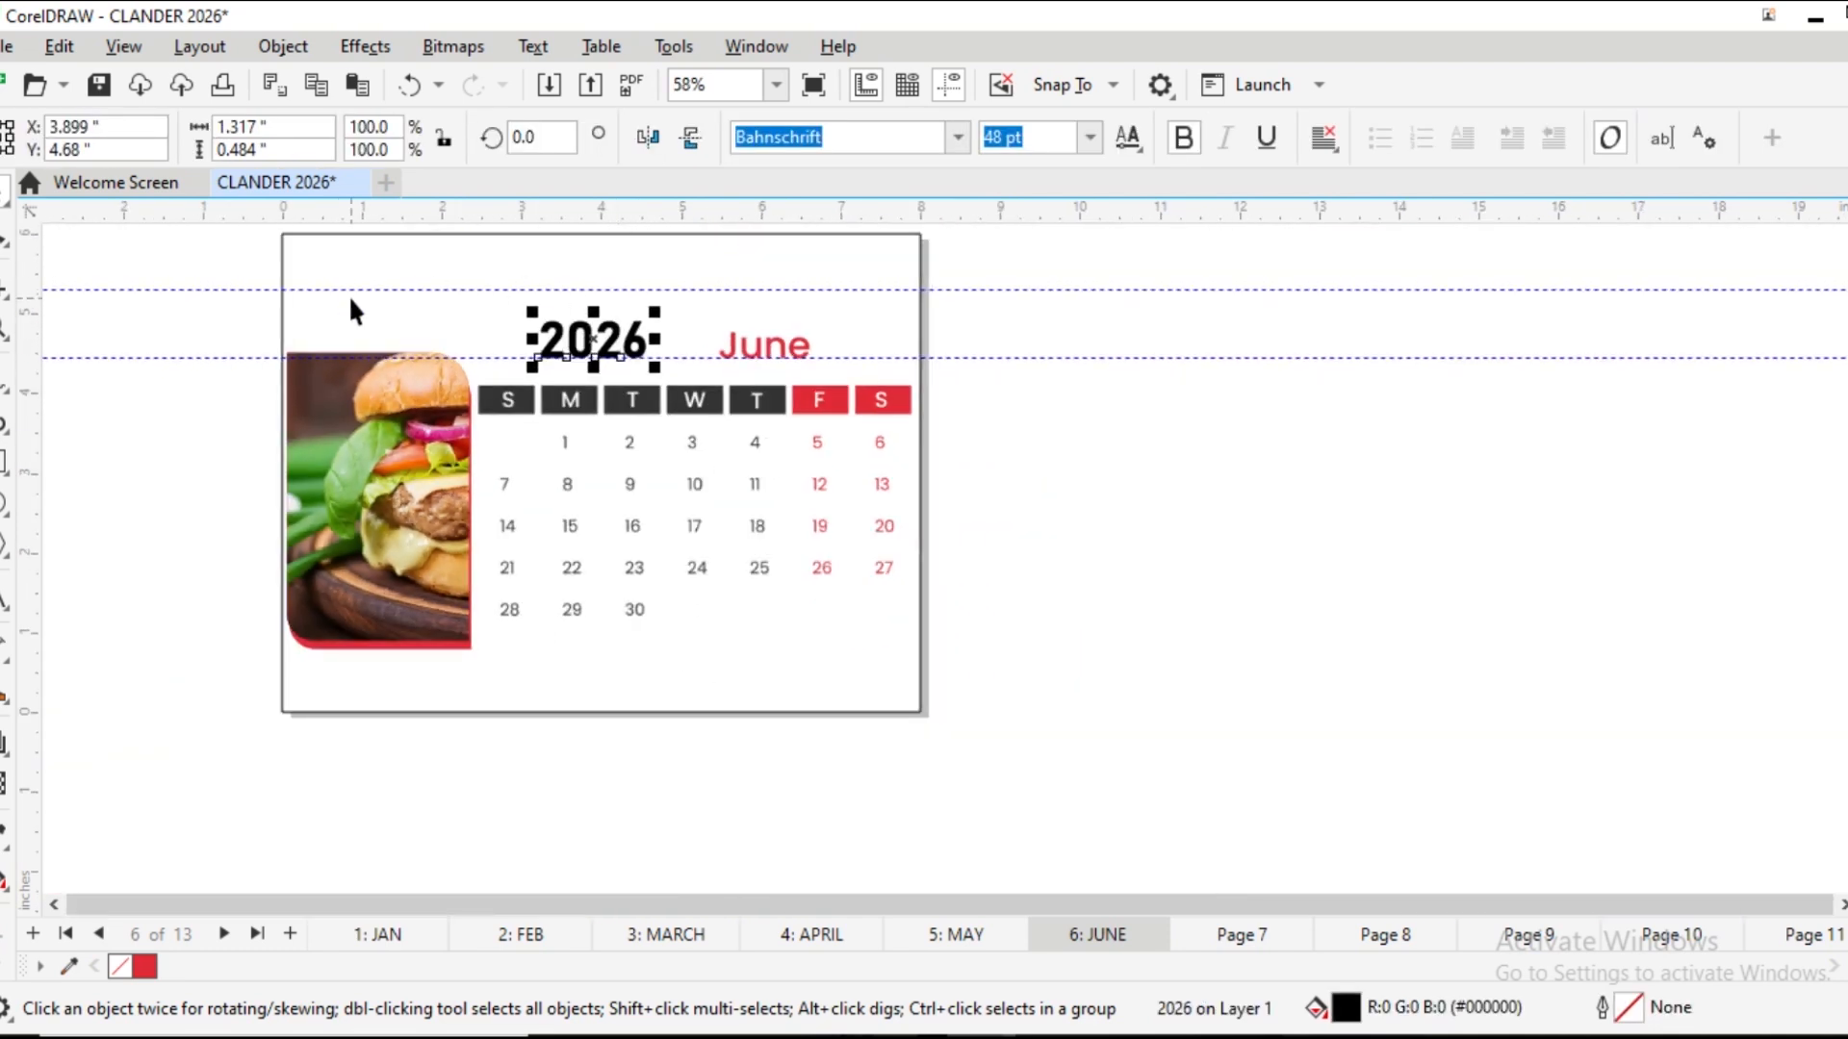
scroll(344, 392, "up", 3)
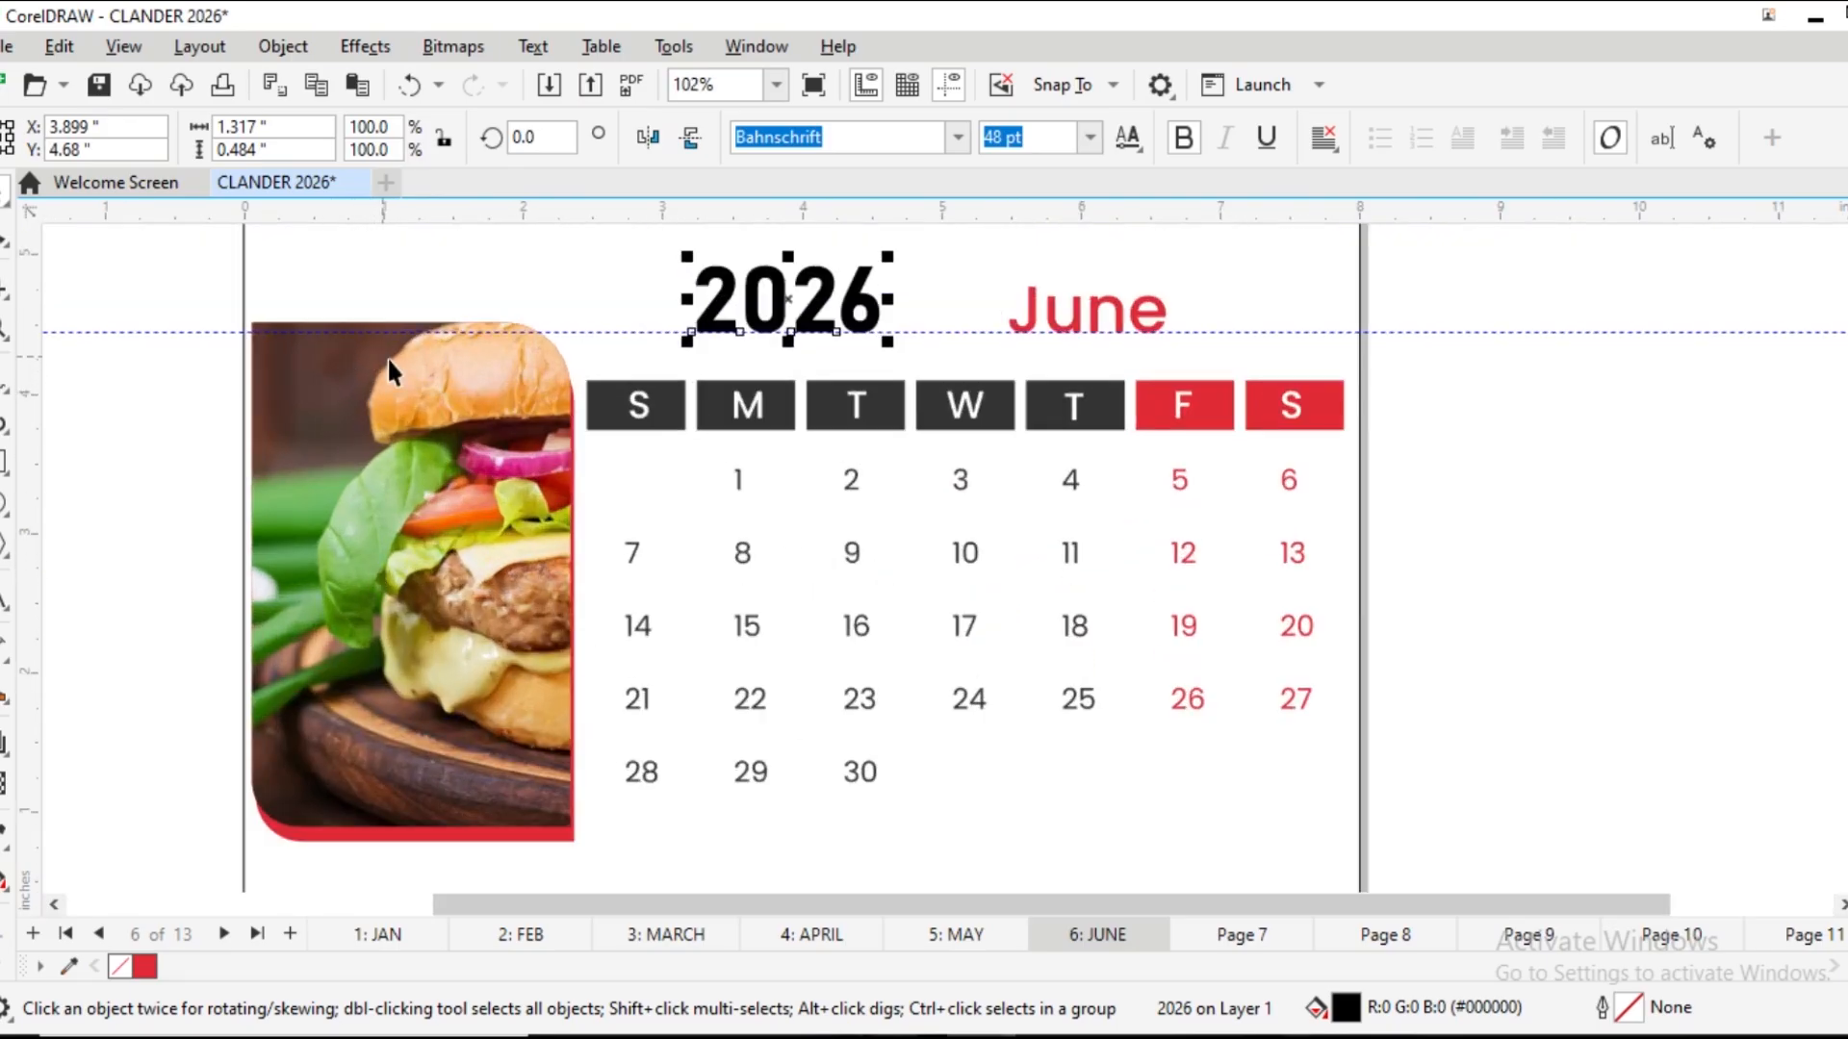
scroll(389, 369, "down", 4)
left_click(268, 281)
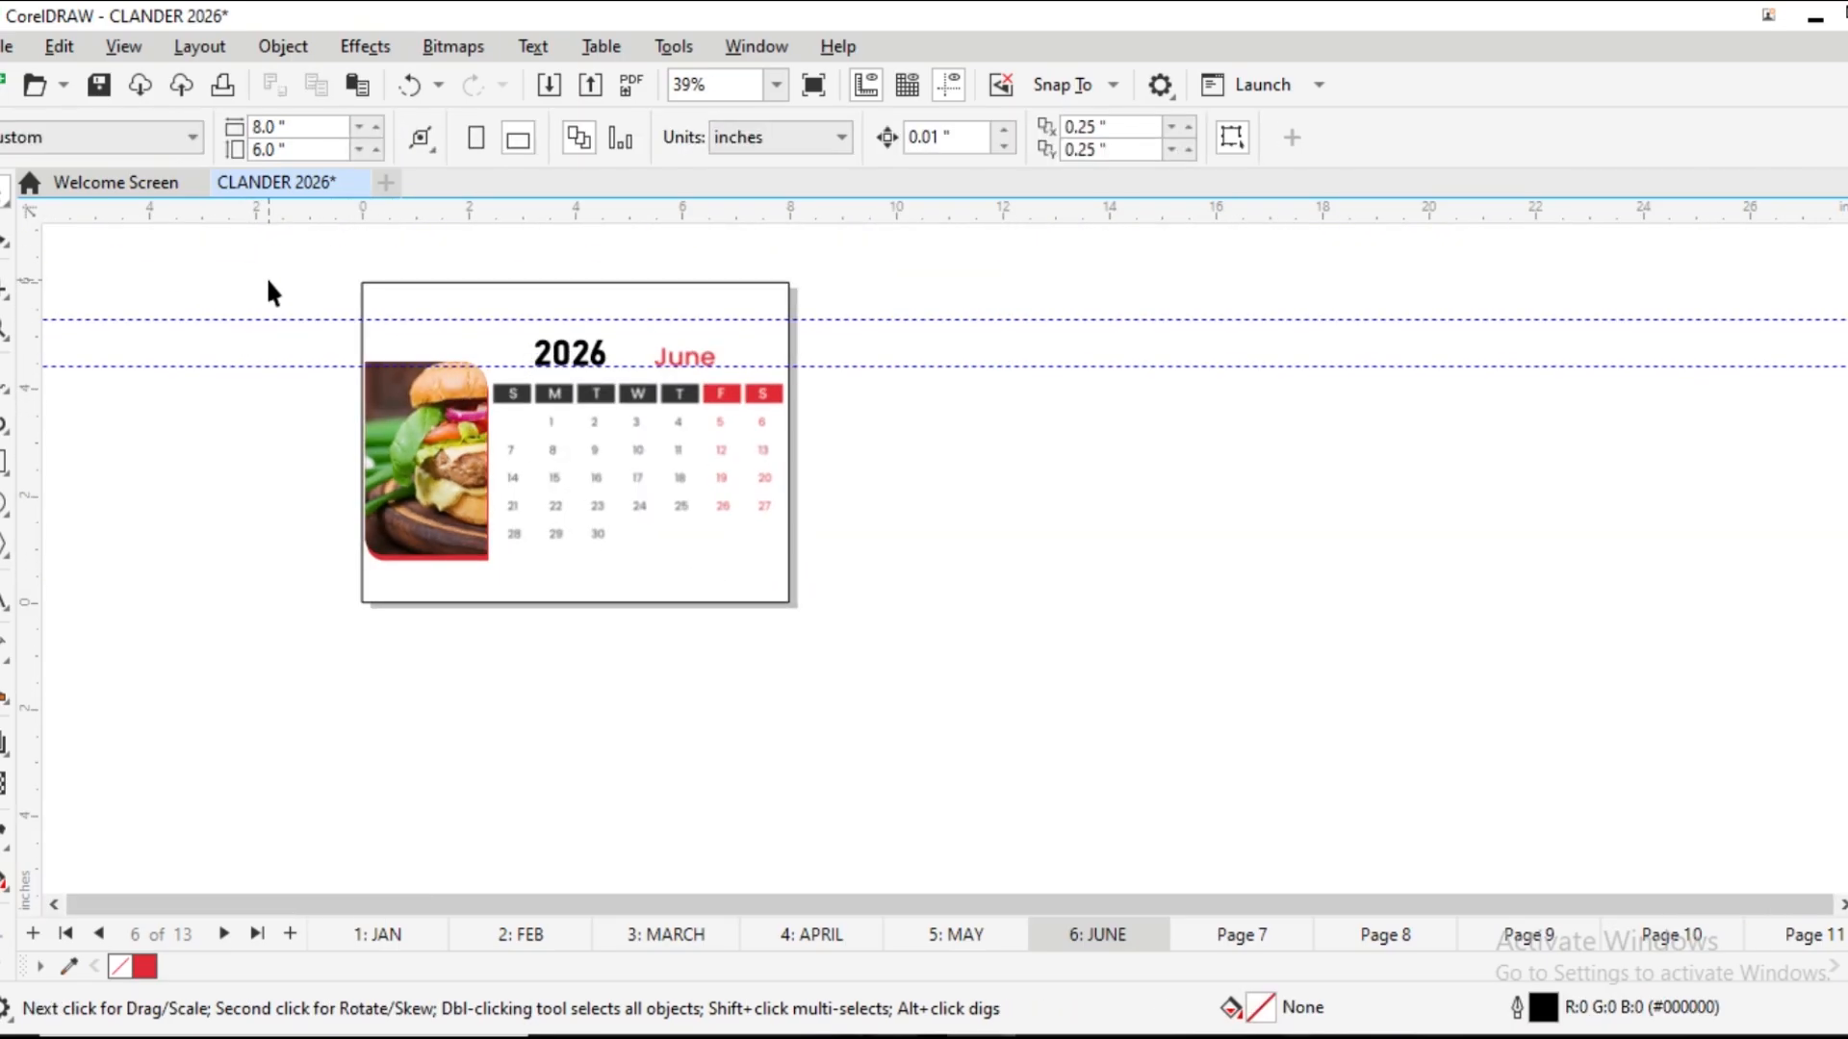
Move the June page's burger picture down to about X 1.187 in, Y 2.629 in so its top edge meets the lower guideline
scroll(321, 354, "up", 2)
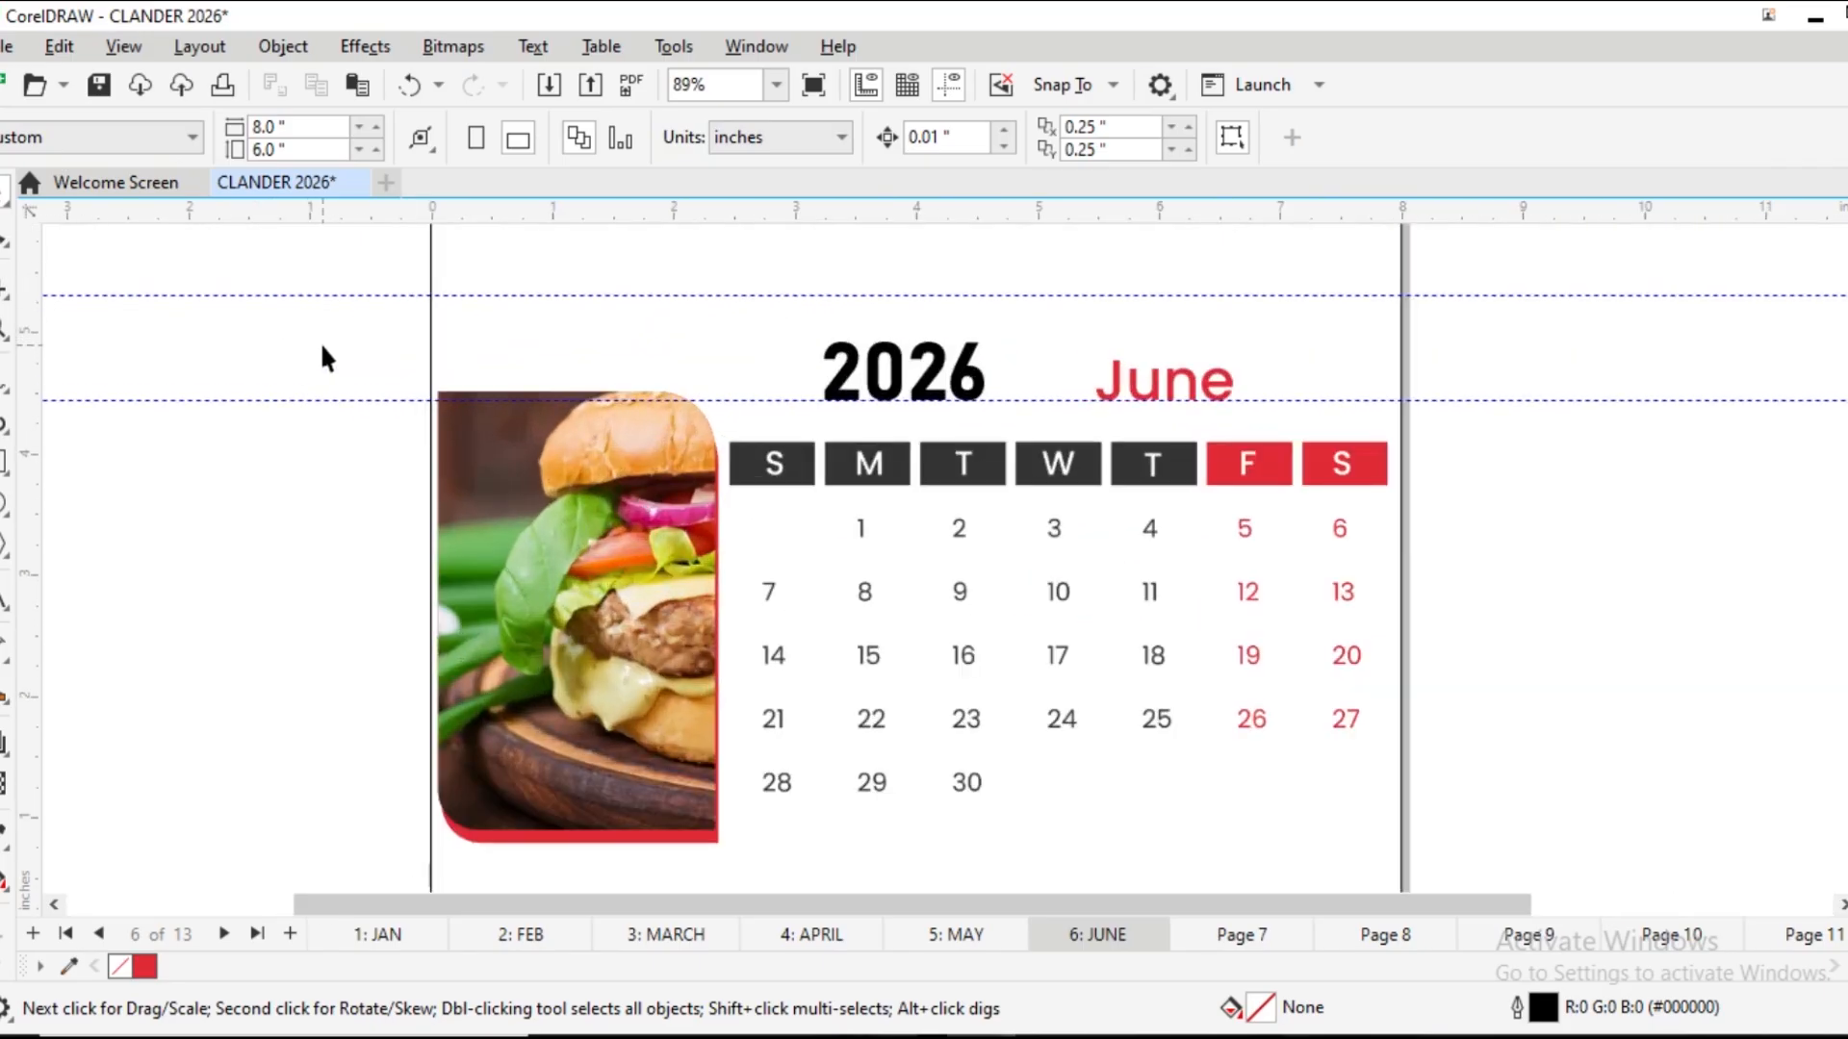
scroll(684, 478, "up", 3)
left_click_drag(760, 483, 759, 499)
scroll(759, 497, "down", 3)
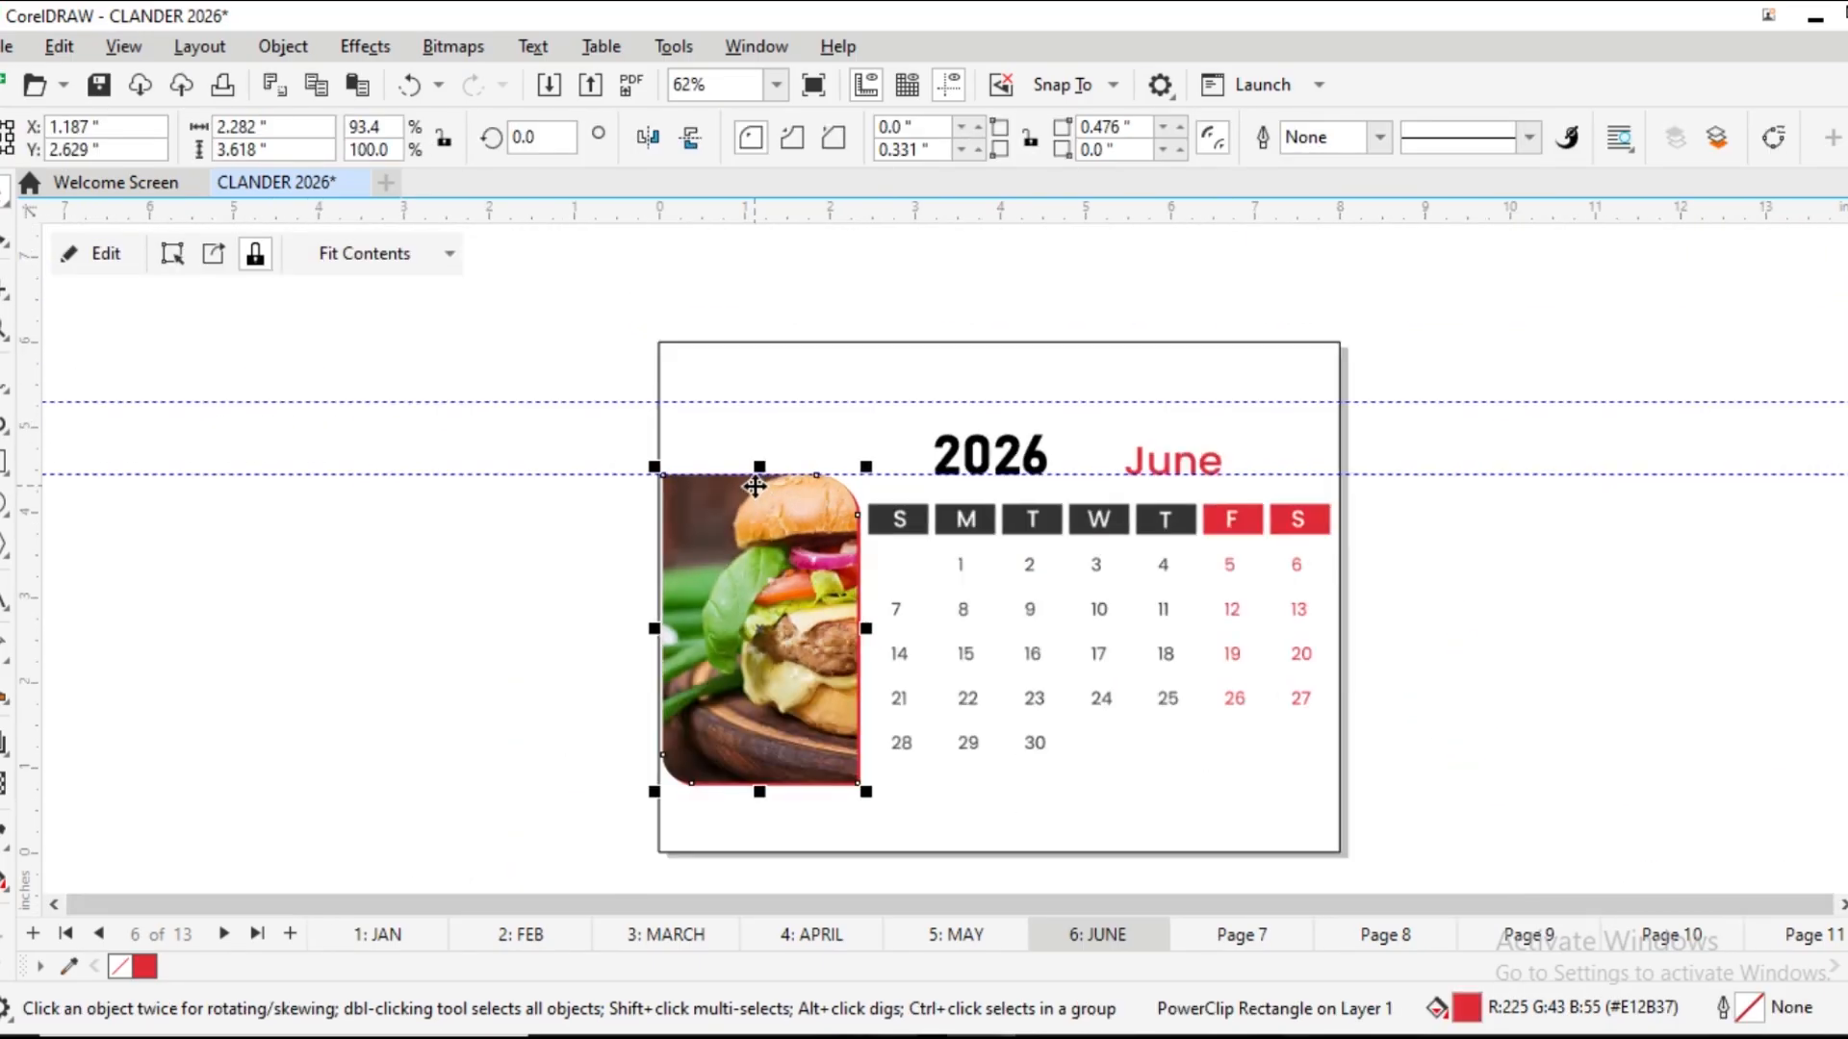
left_click(493, 609)
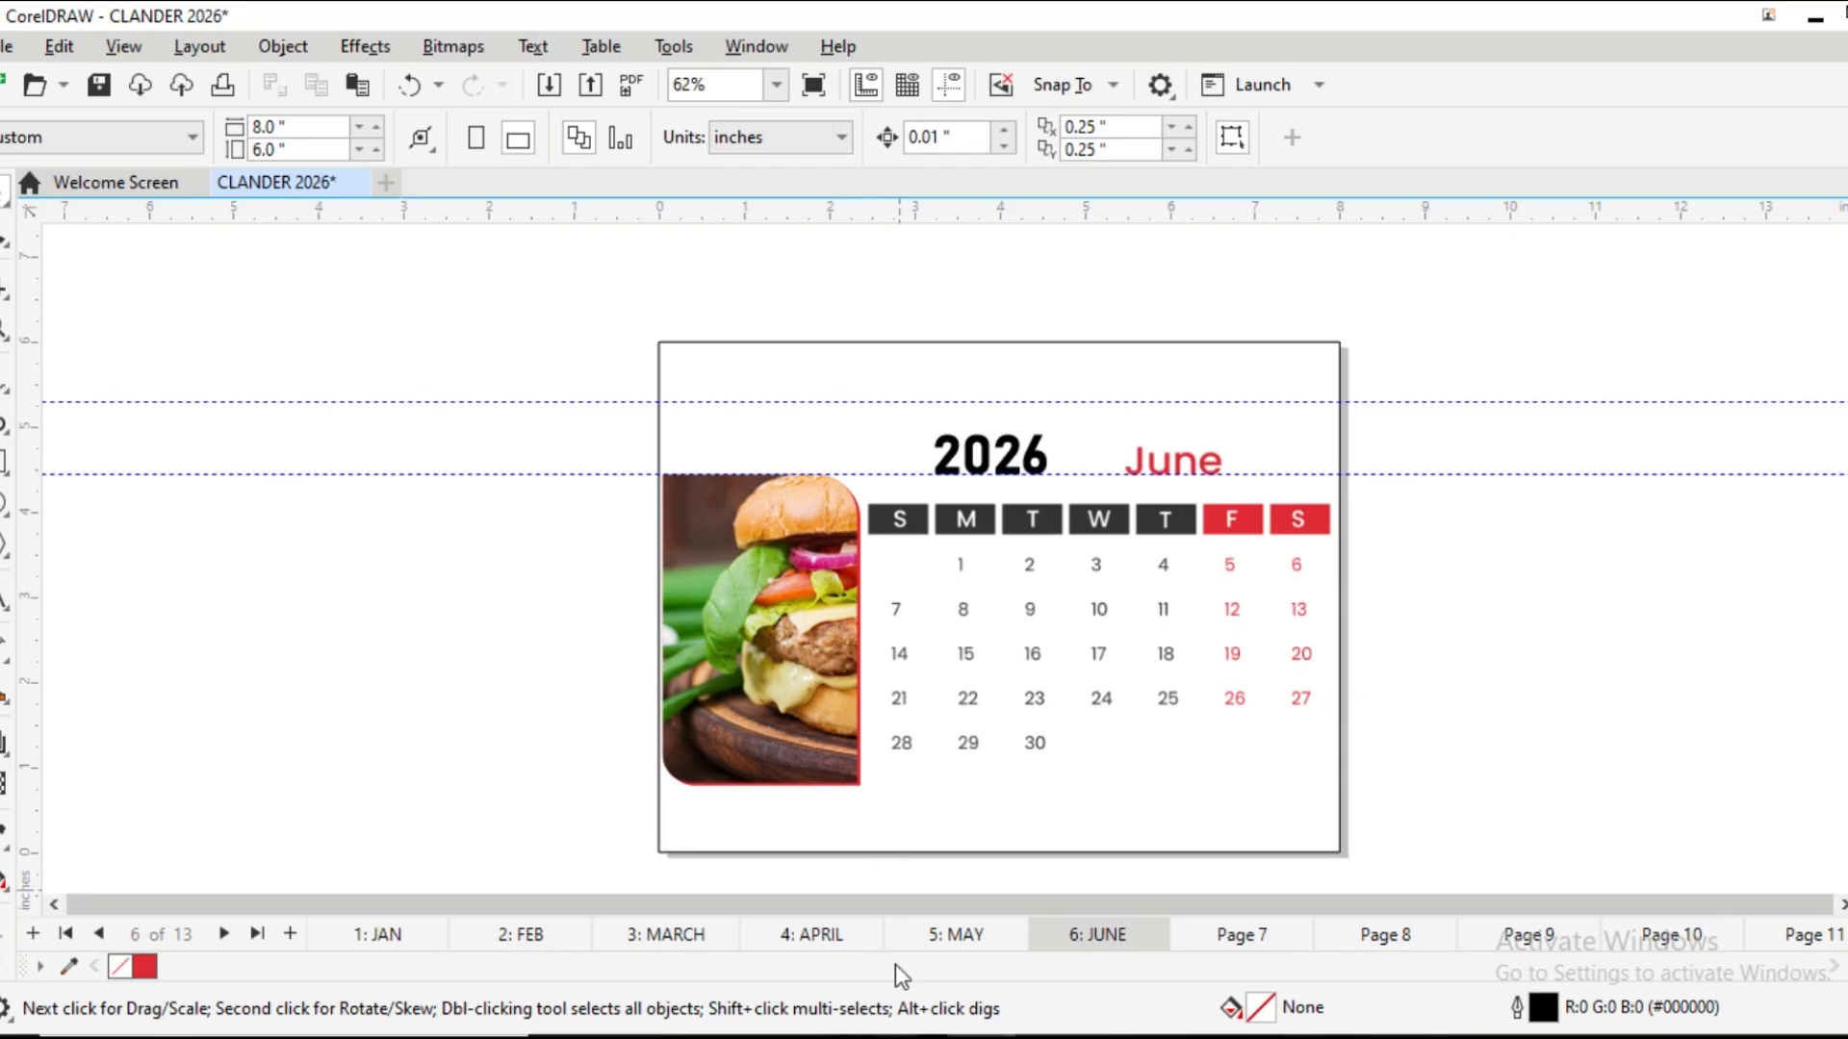
Check the May, April and March pages and add the missing page-sized frame to the April page
left_click(957, 941)
left_click(818, 935)
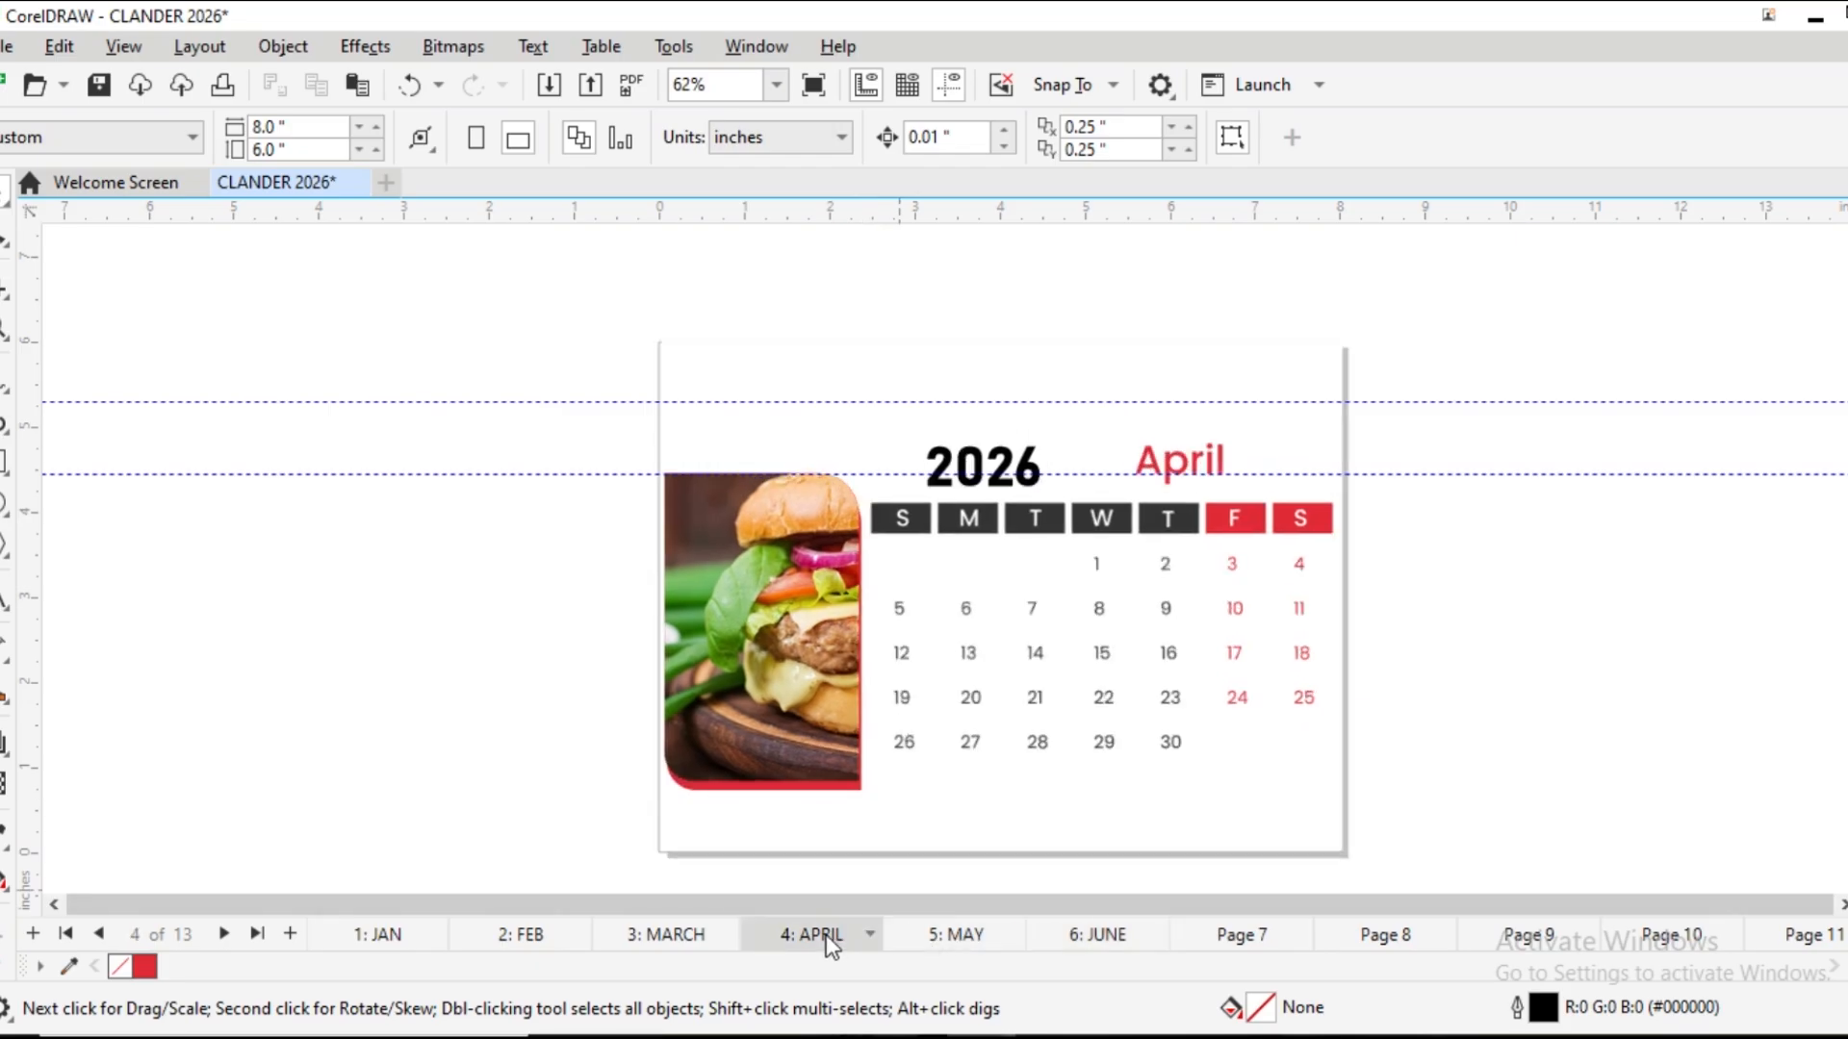
left_click(681, 937)
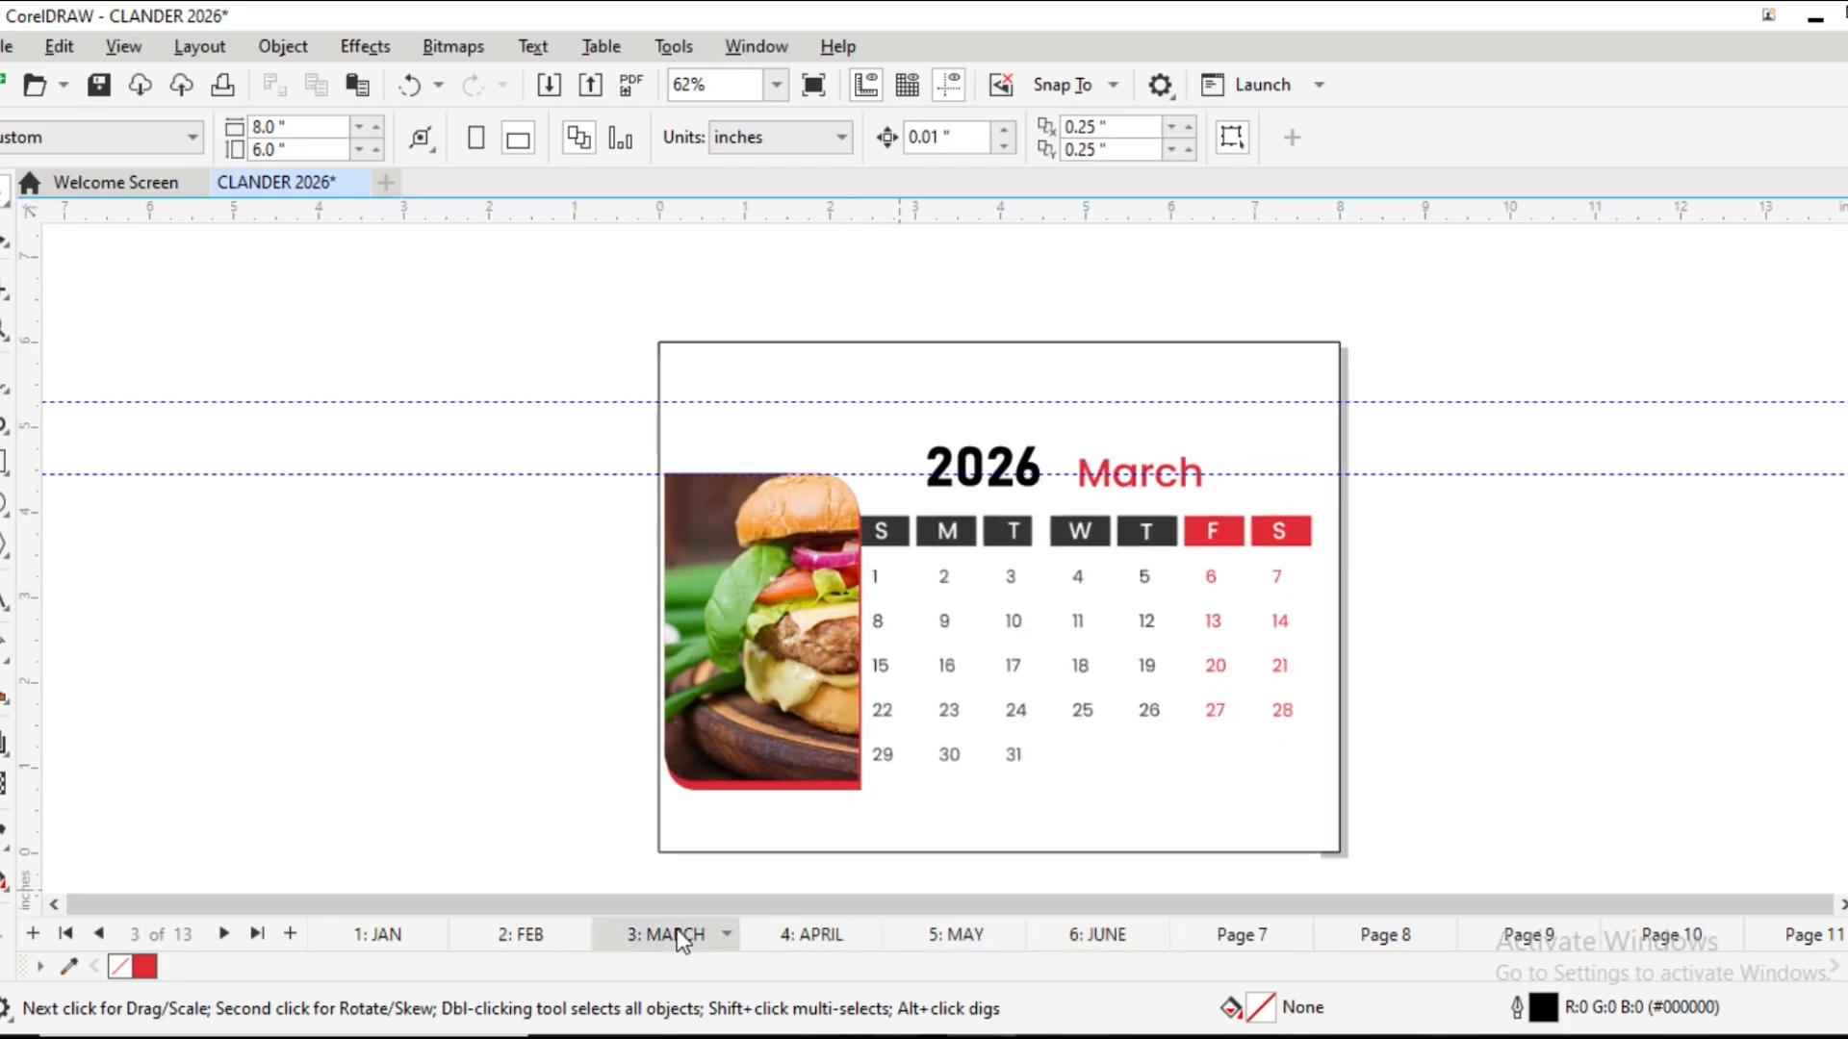
left_click(795, 933)
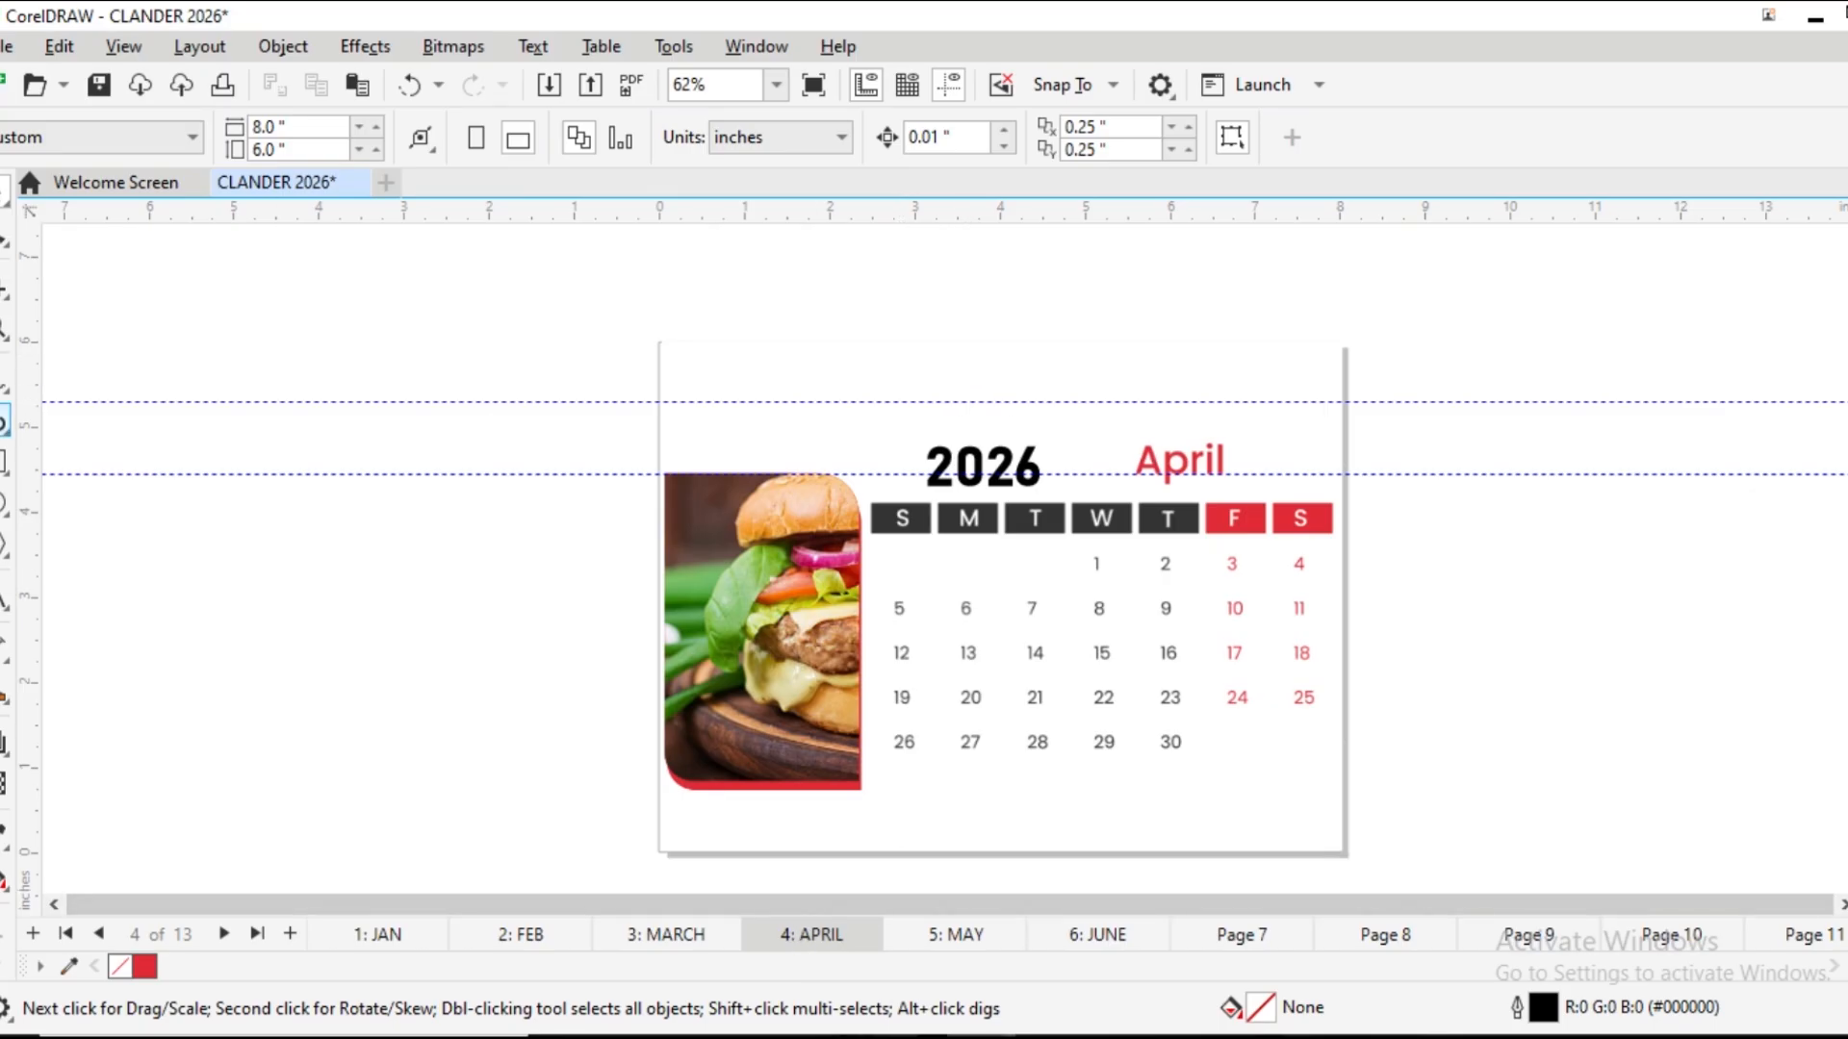
double_click(5, 462)
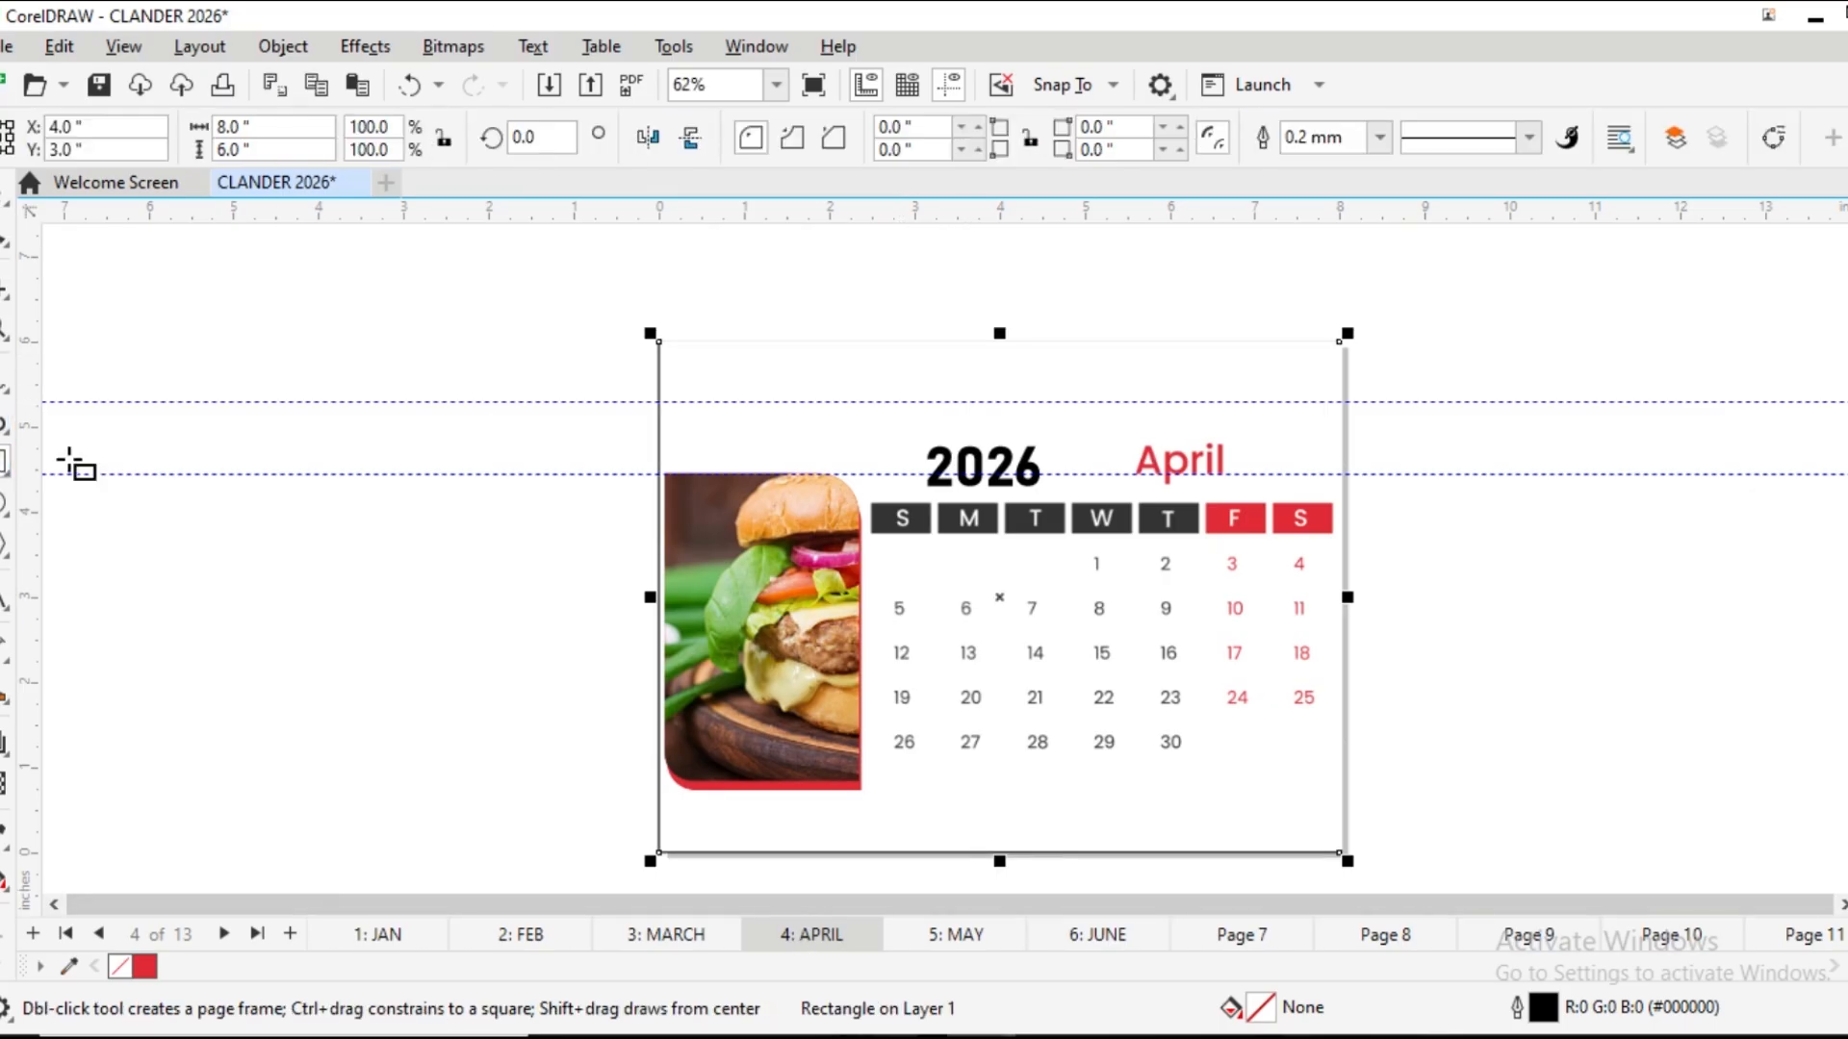
Go to page 7 and rename it as JULY
left_click(957, 935)
left_click(1085, 937)
left_click(1228, 936)
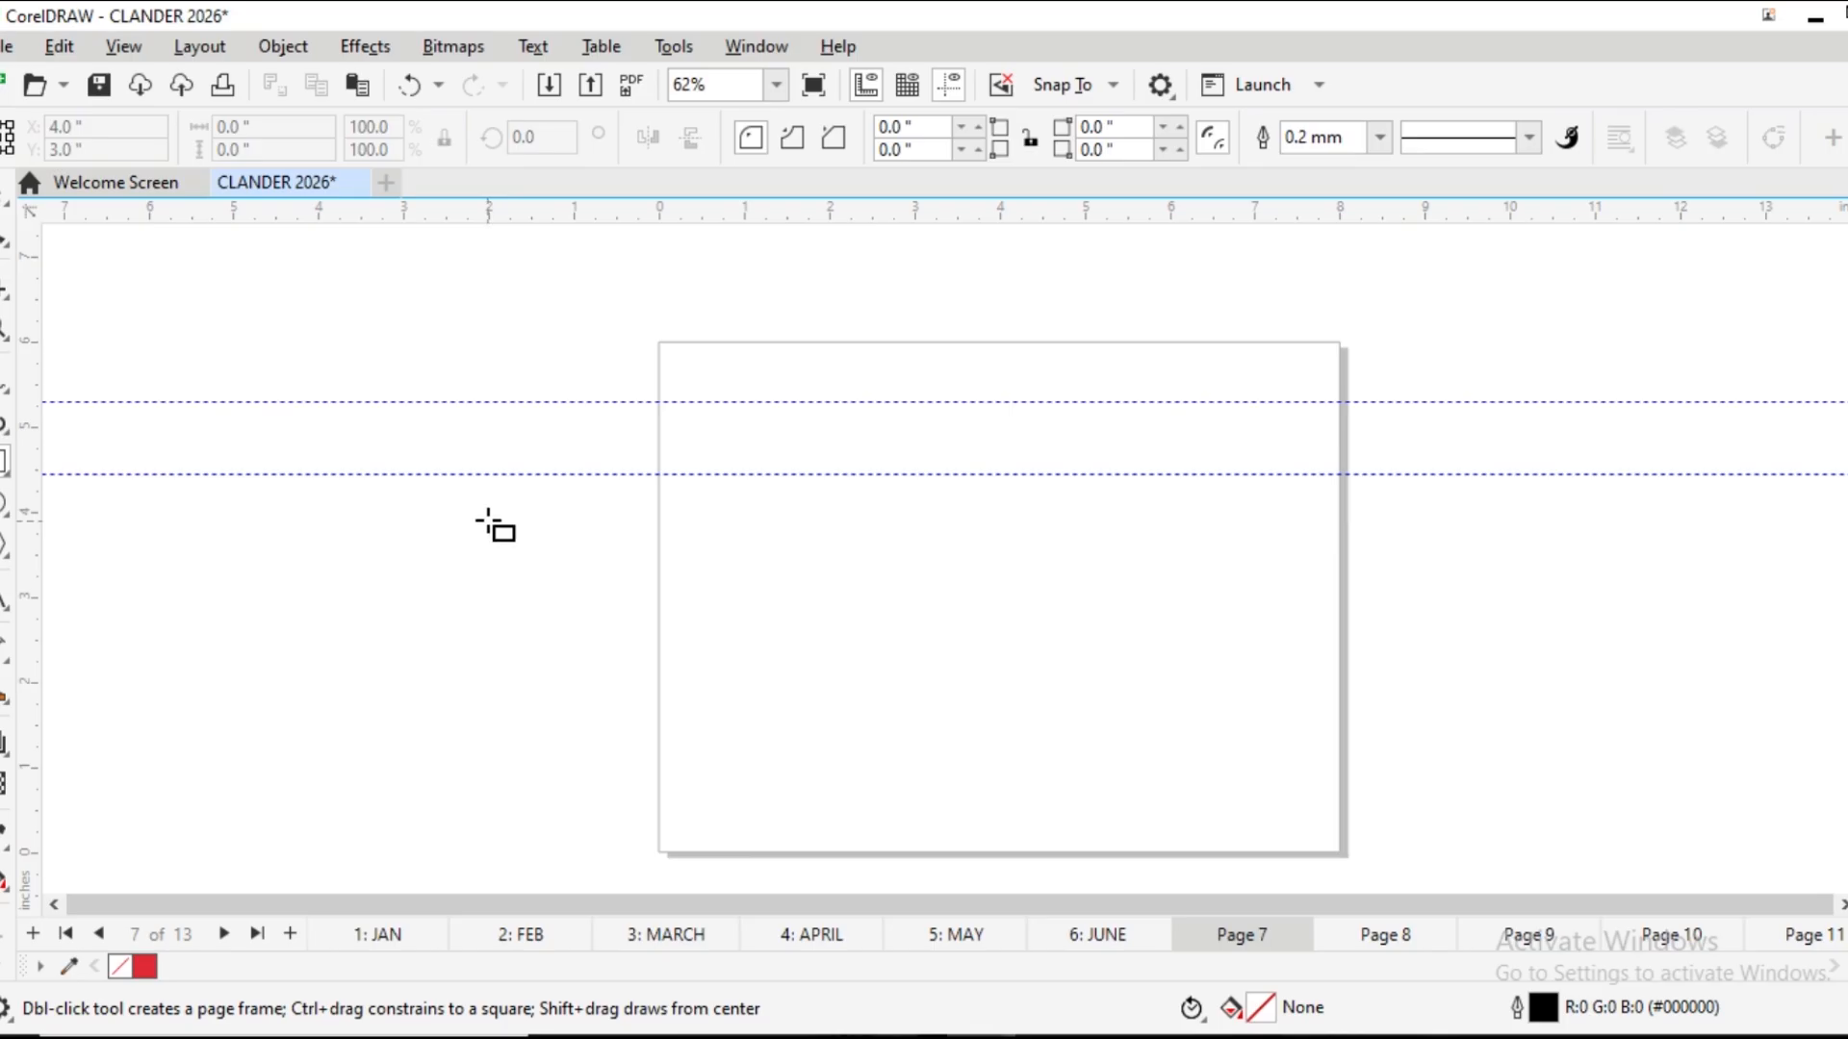
scroll(804, 800, "down", 1)
right_click(1225, 943)
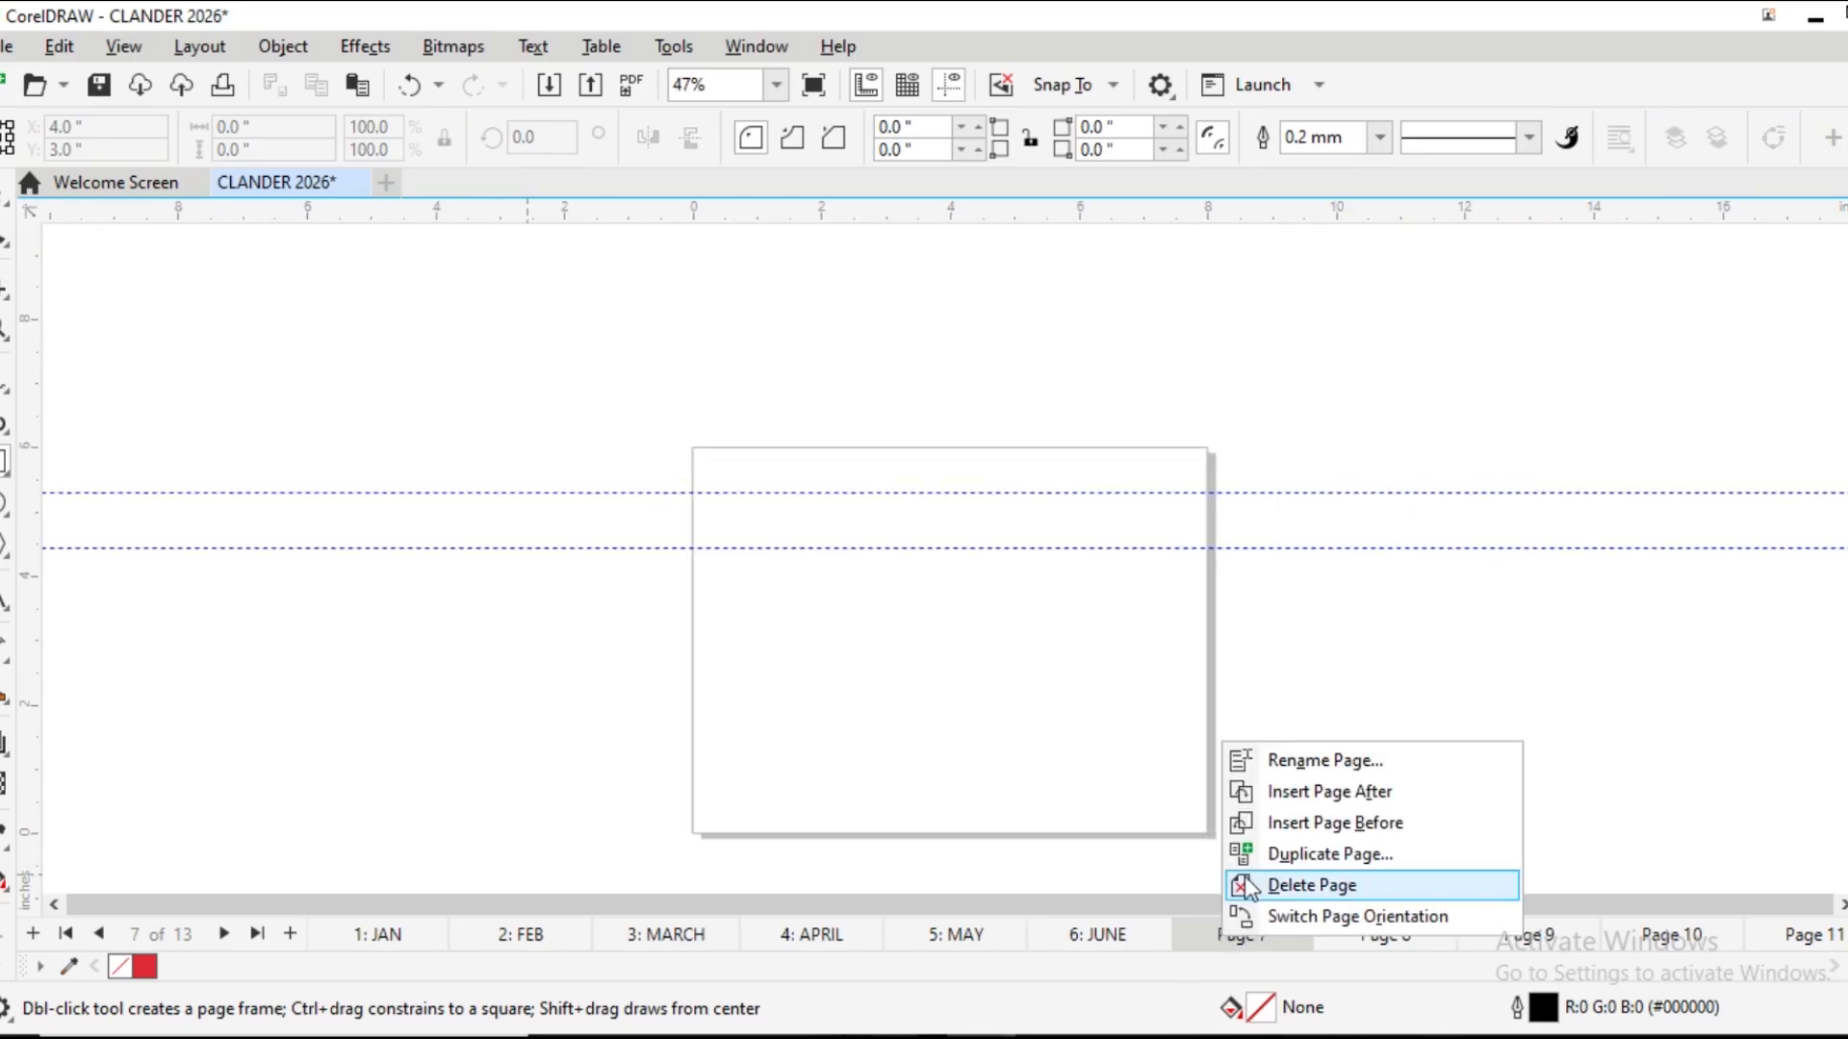
left_click(1248, 763)
type("JULY")
key("Return")
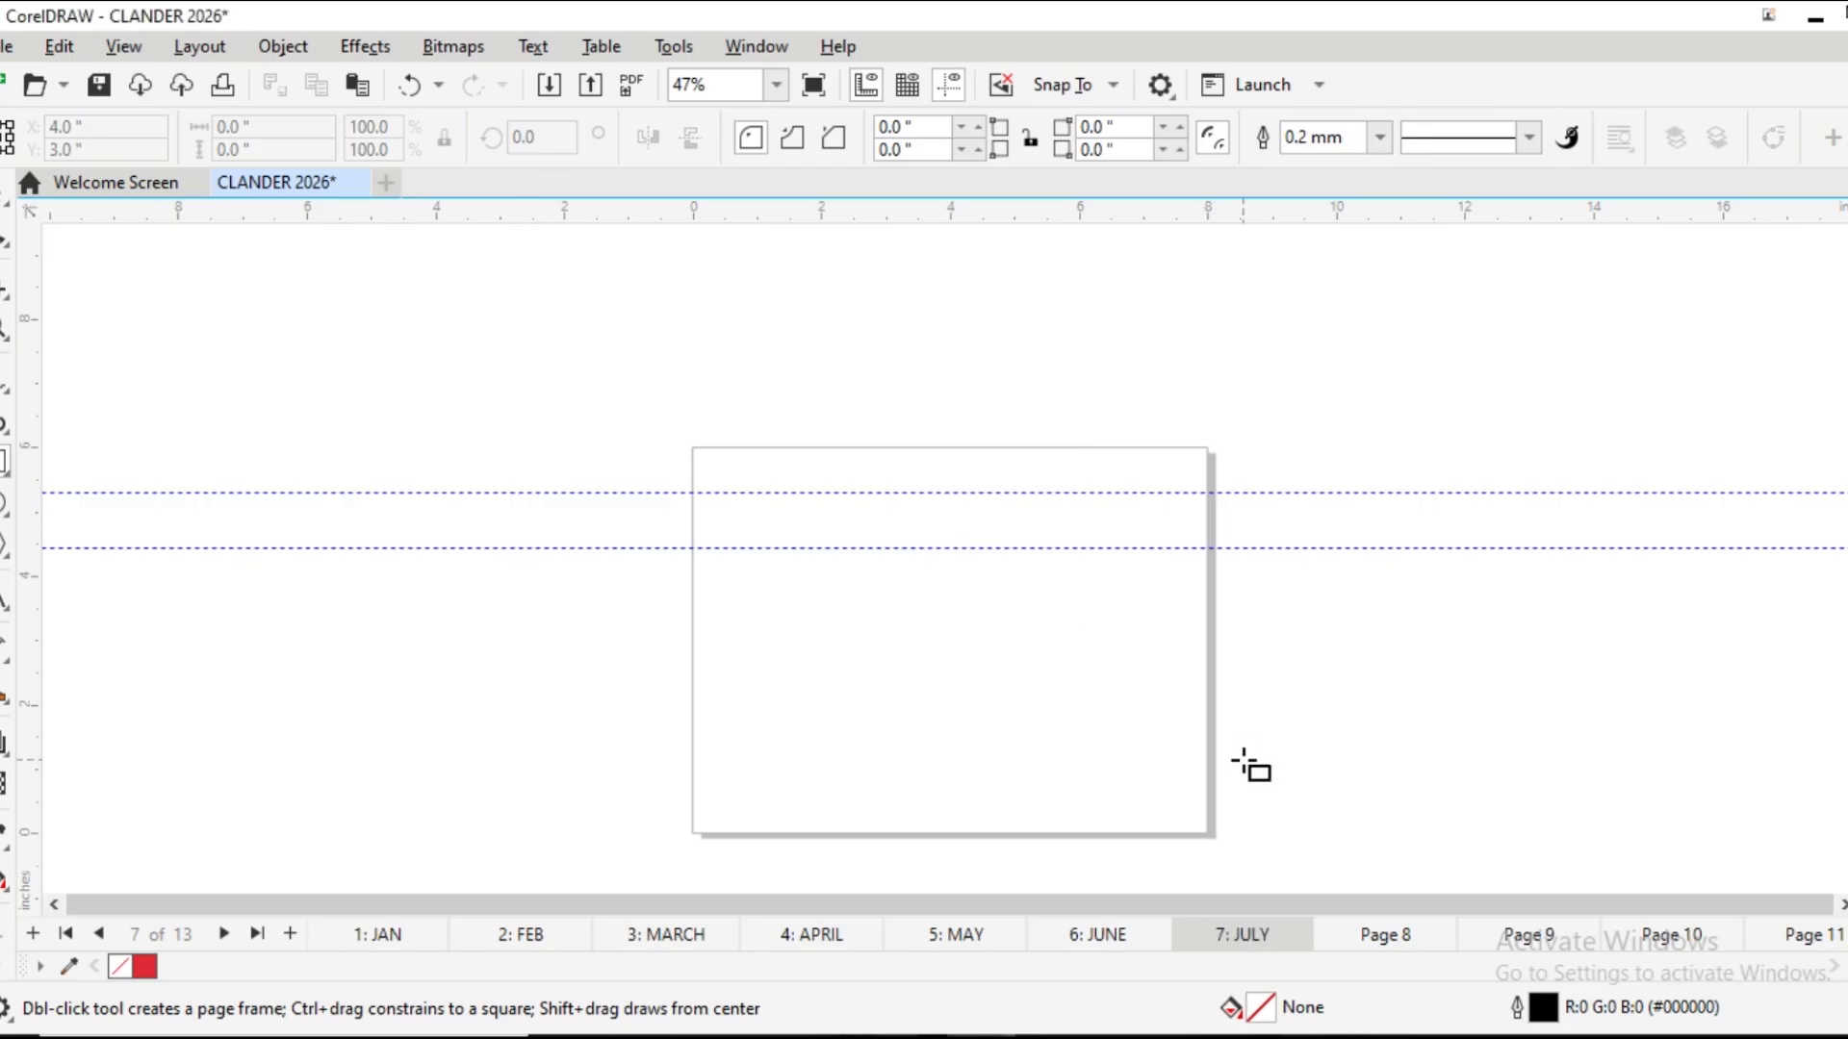
Copy the complete June layout onto the July page and select its burger picture
left_click(1110, 934)
left_click(6, 194)
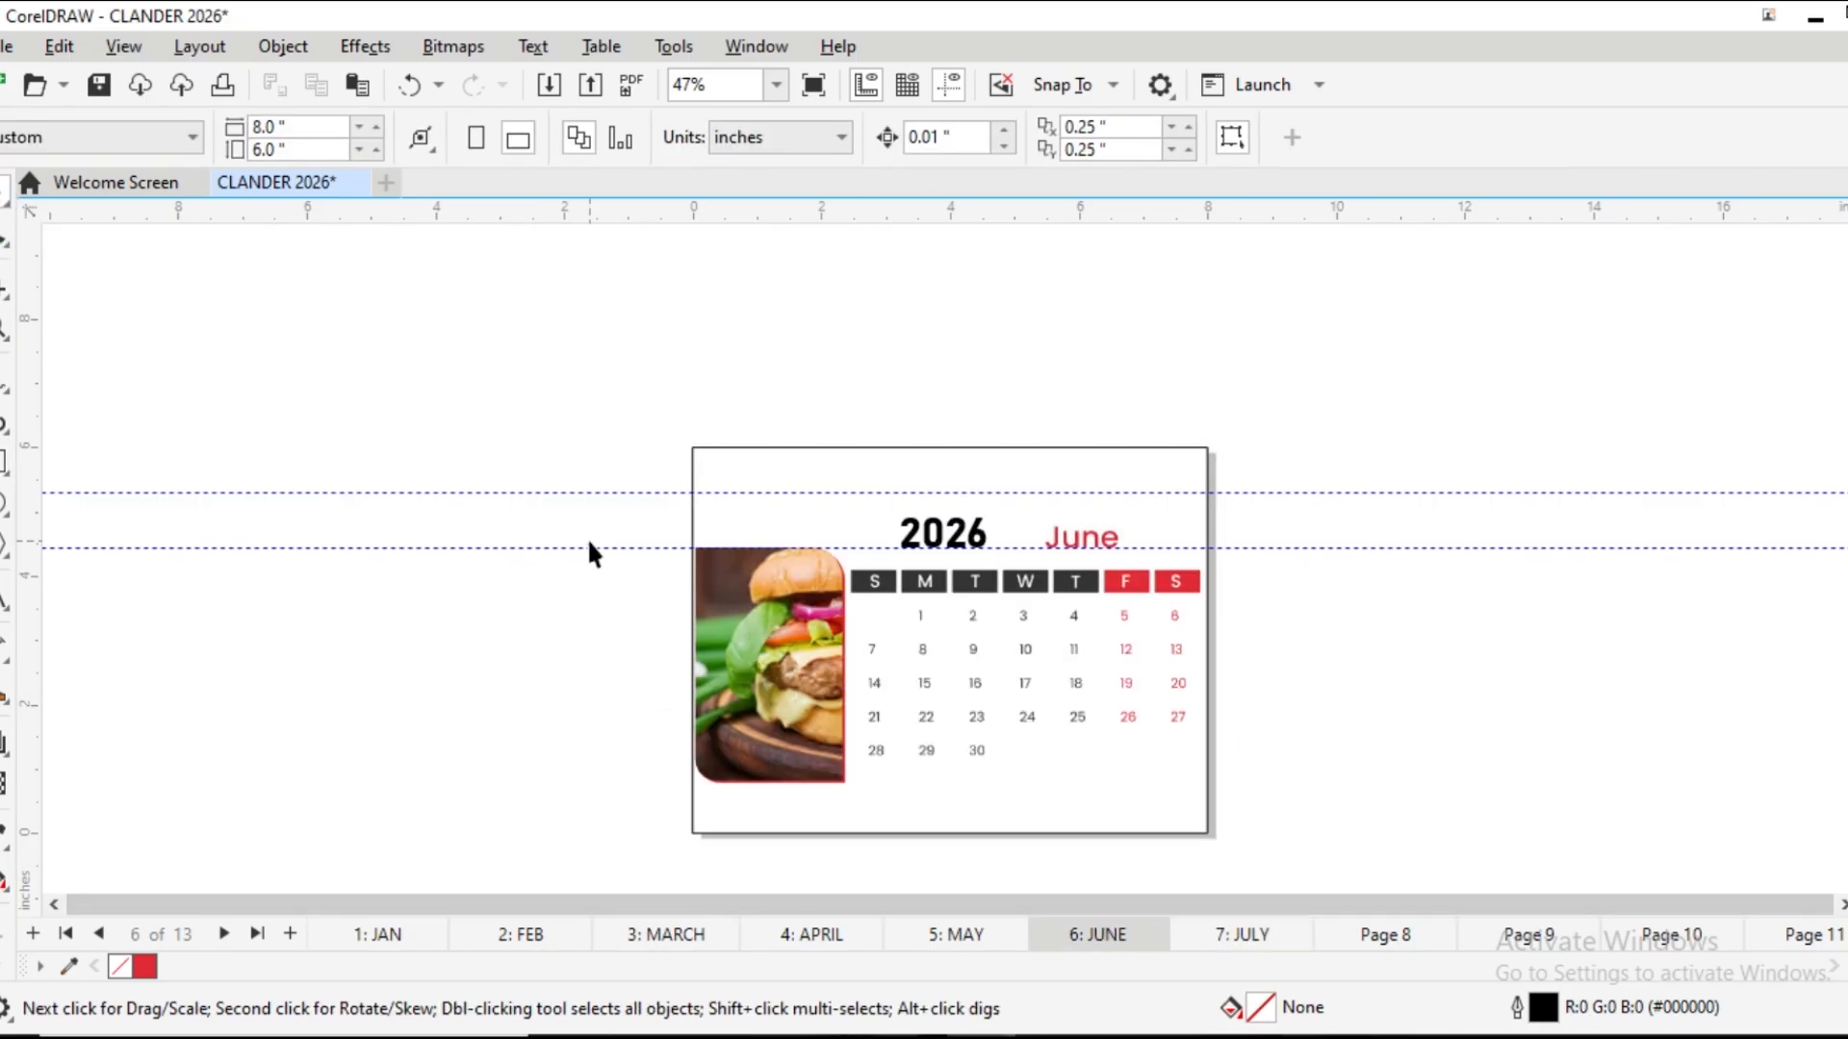
left_click_drag(514, 375, 1342, 863)
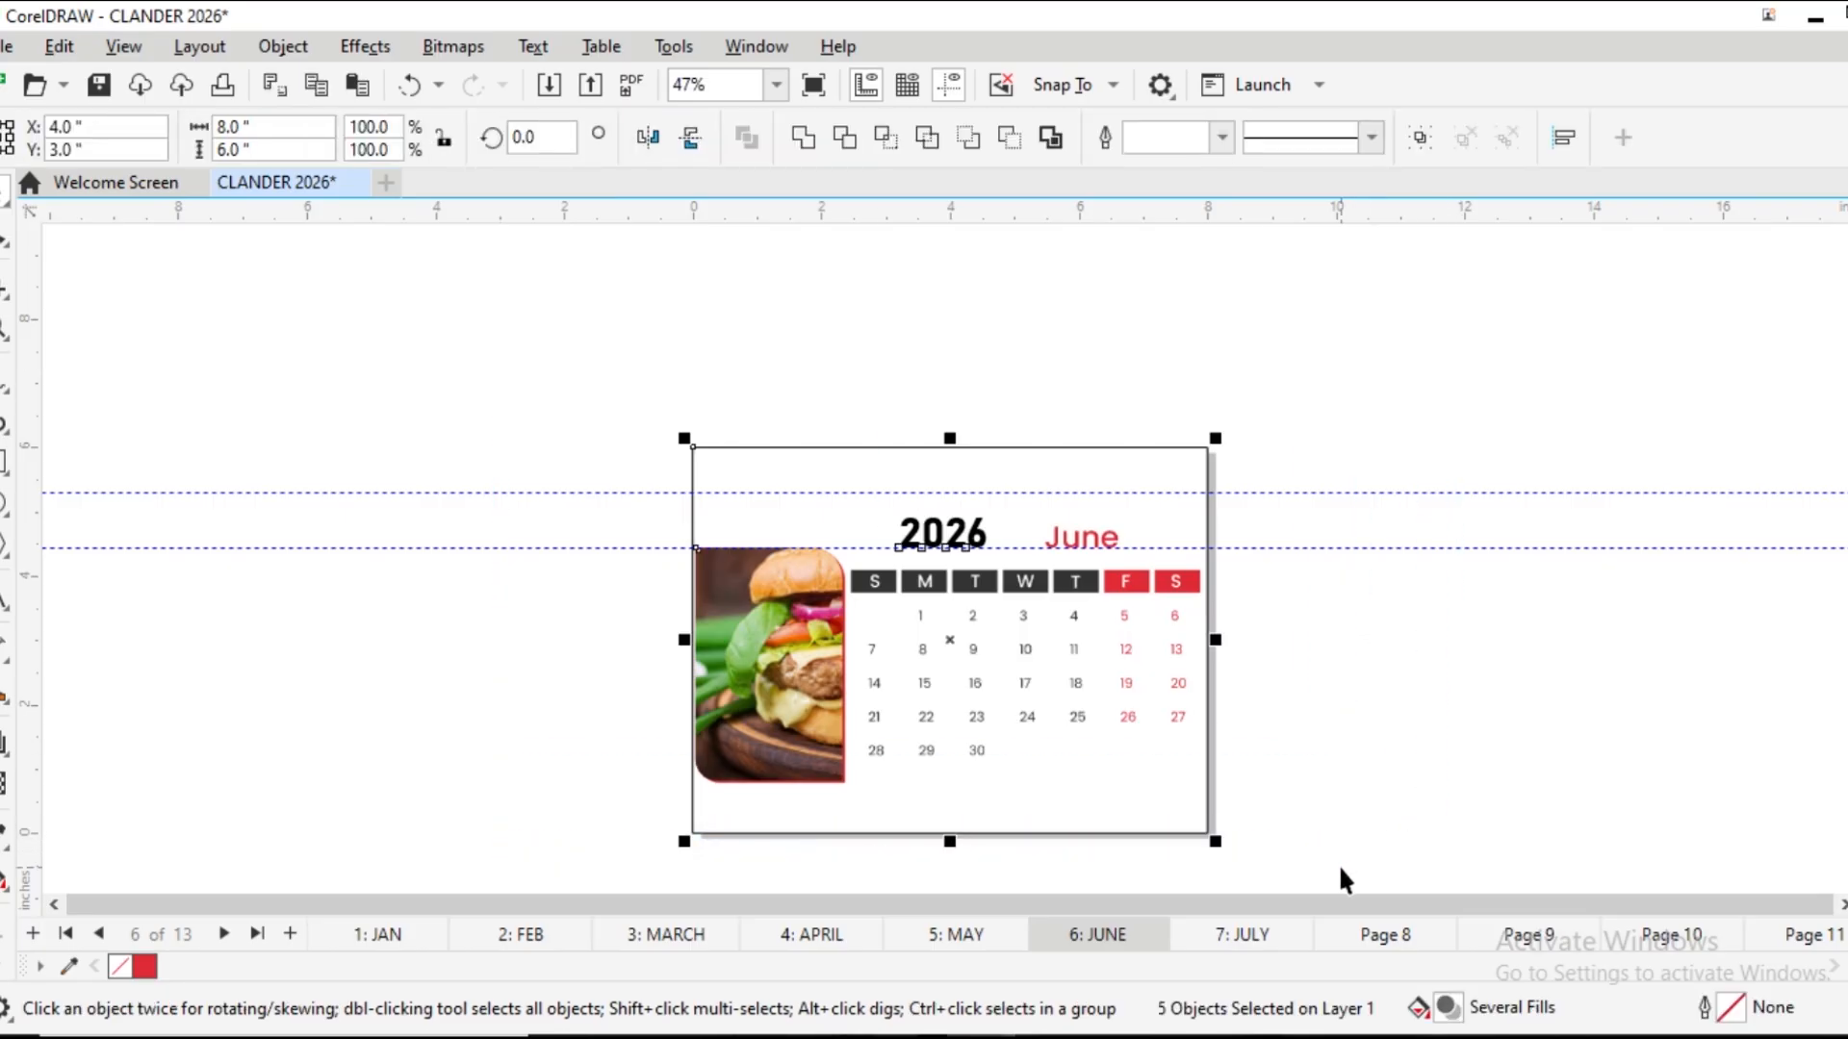
left_click(1252, 941)
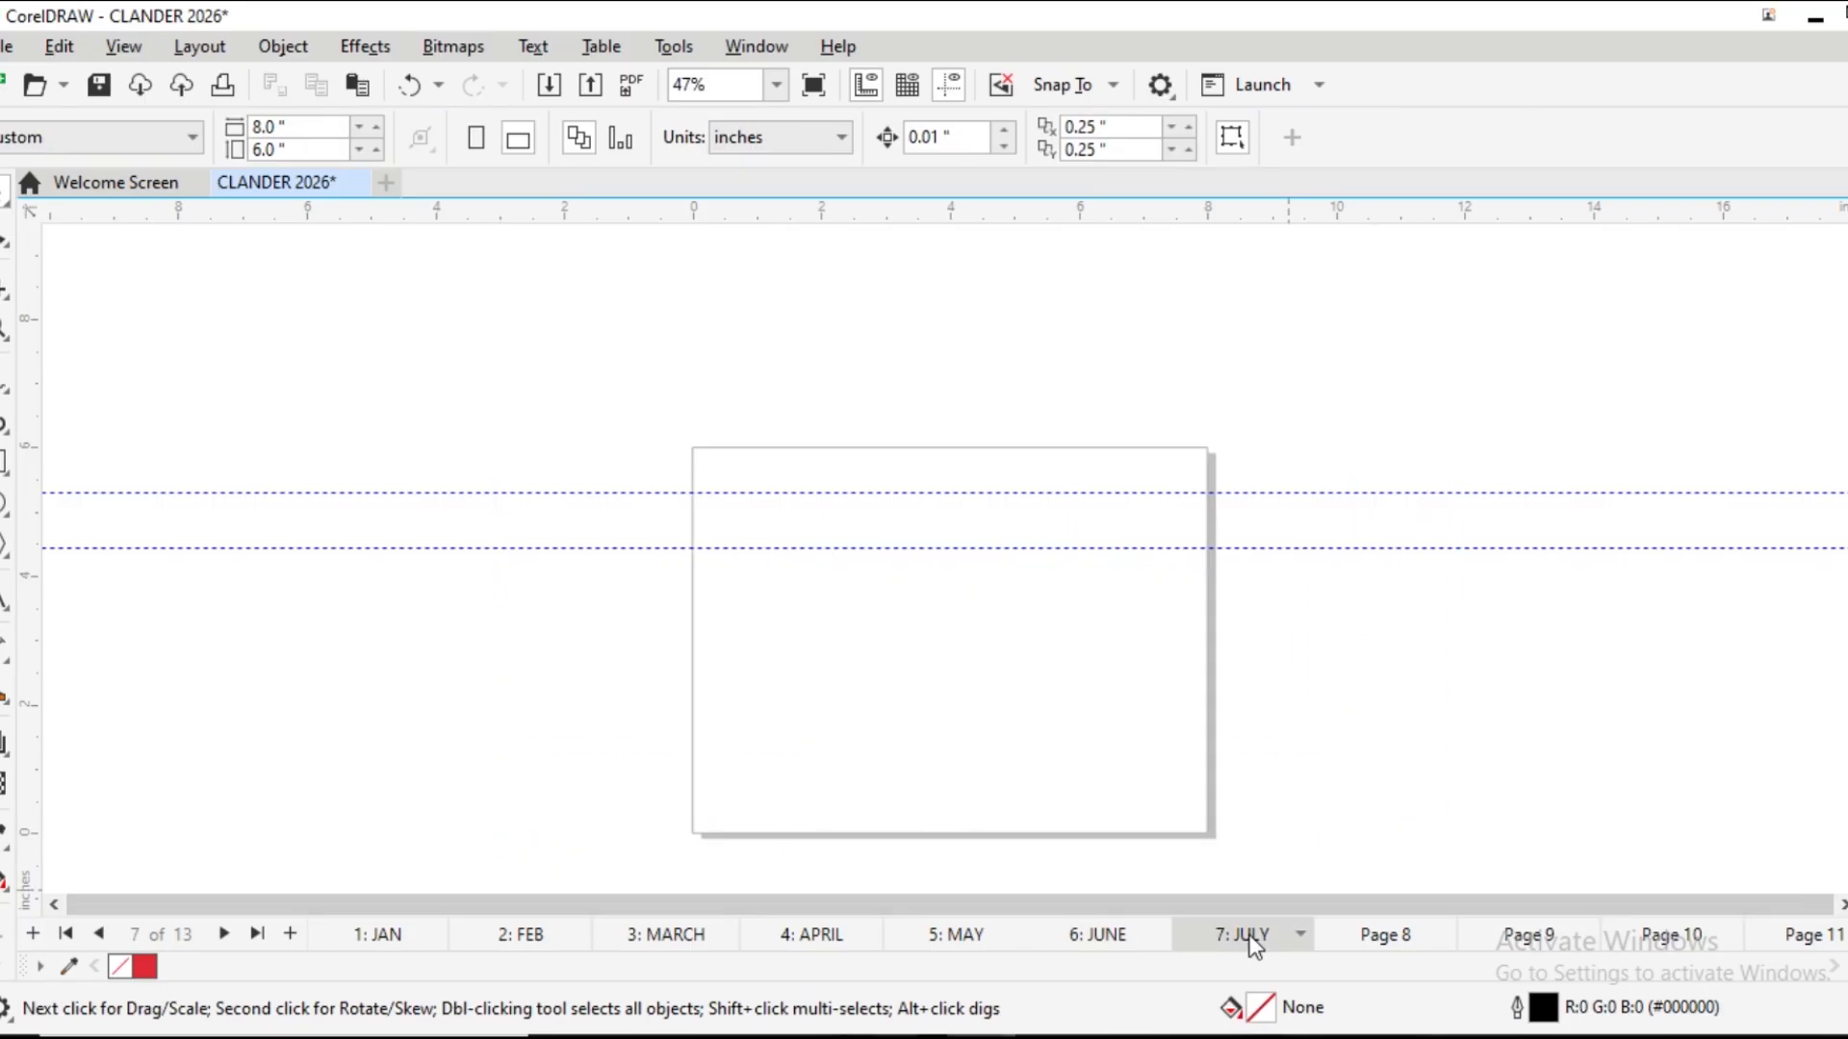
key("ctrl+v")
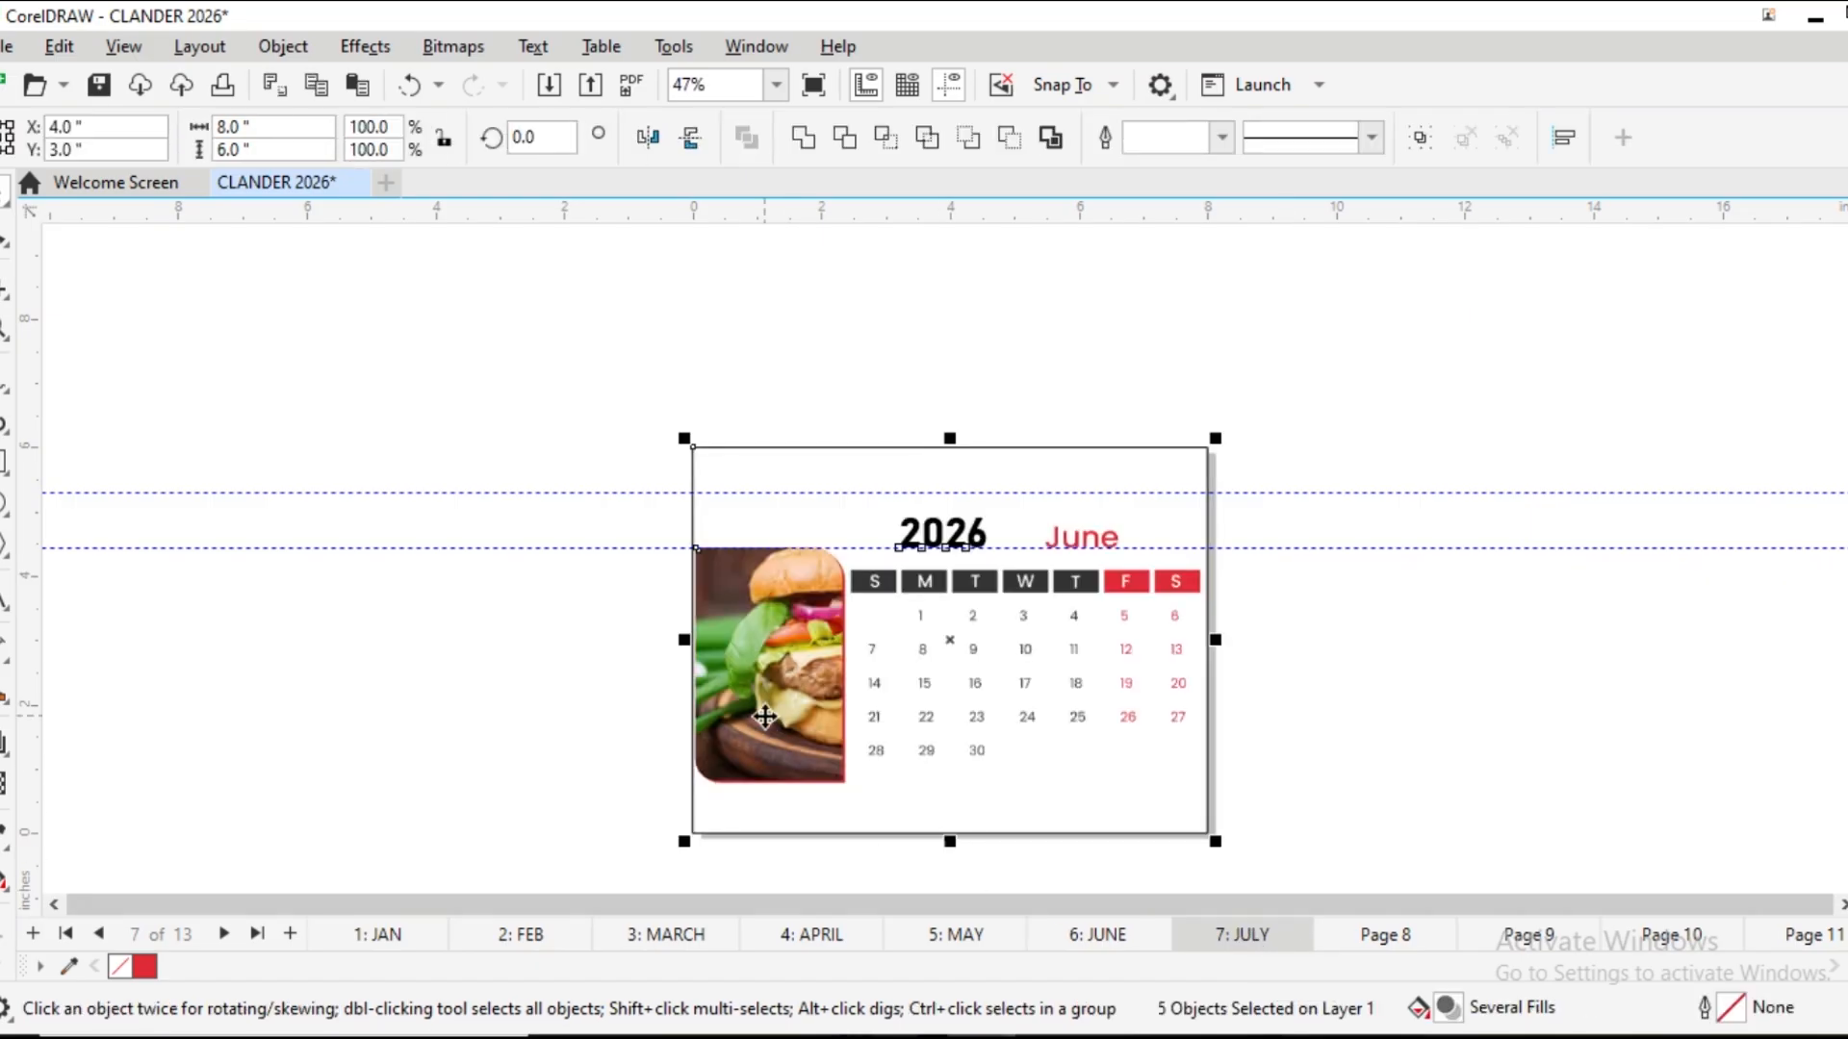
left_click(789, 660)
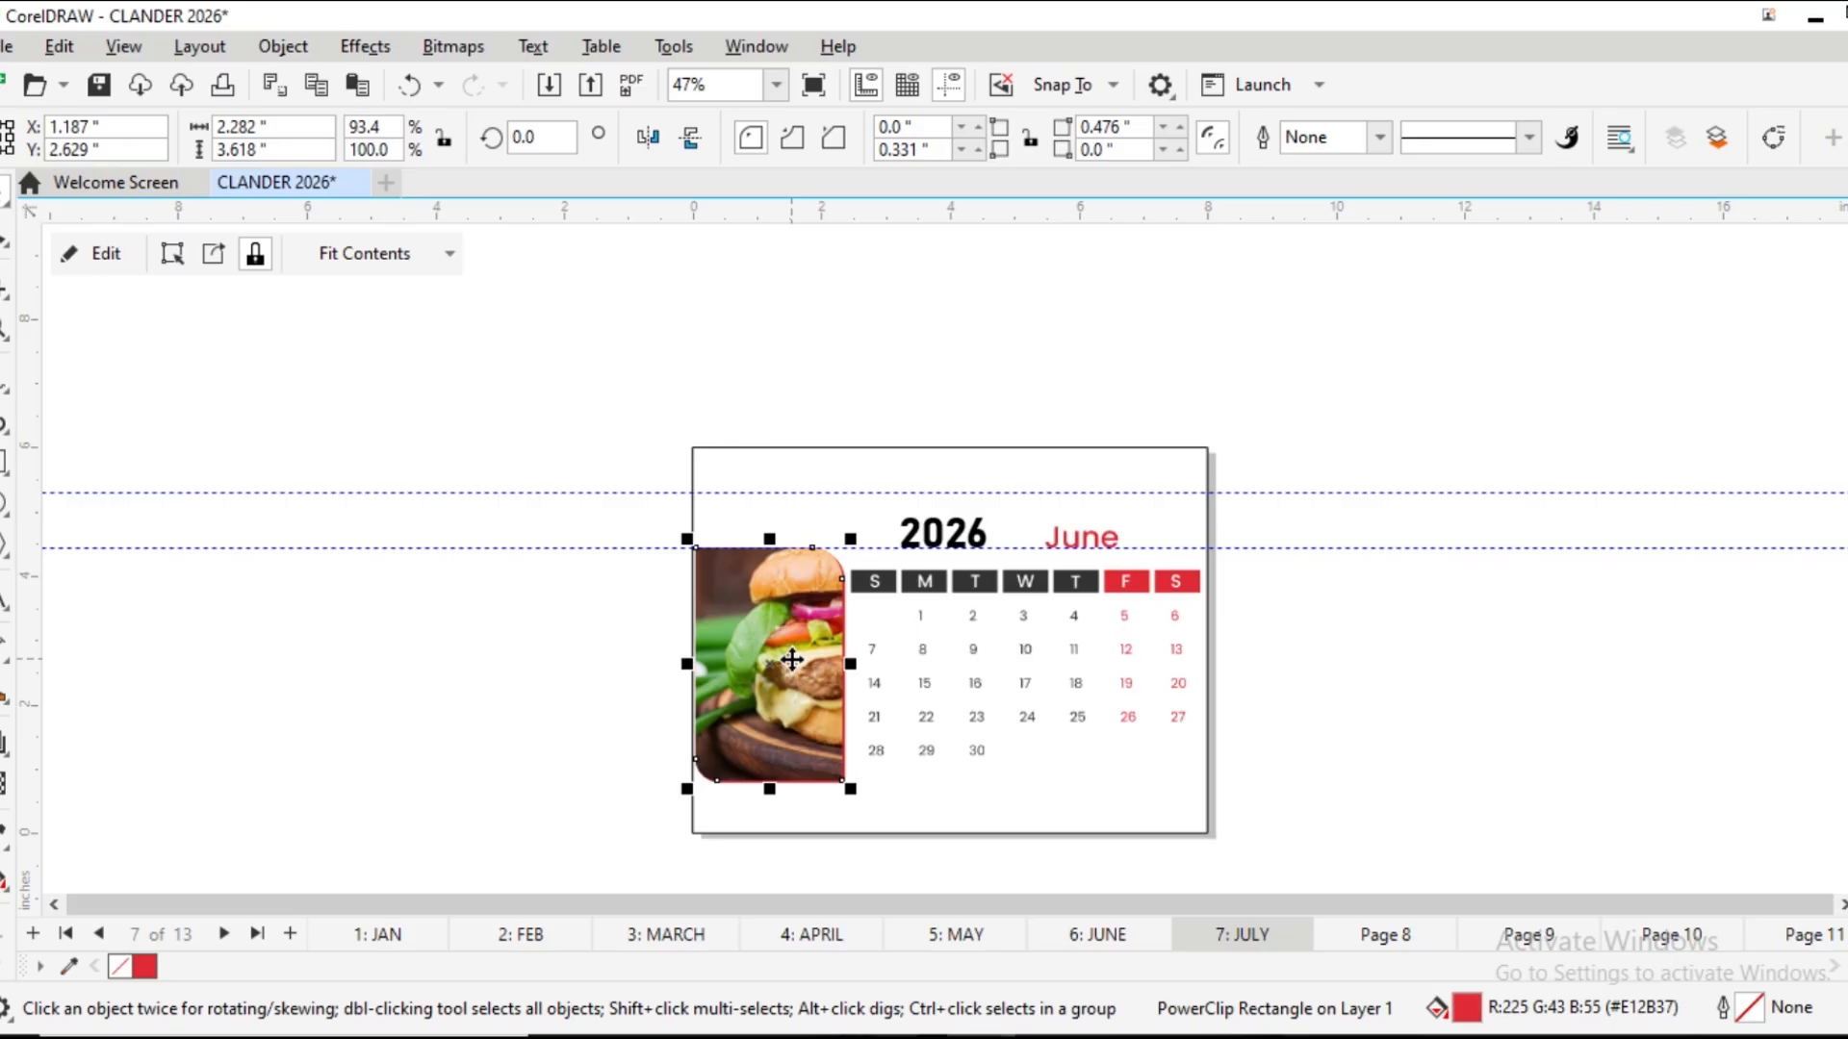
Delete the old burger picture from inside the July page's rounded PowerClip frame and finish editing its contents
double_click(791, 660)
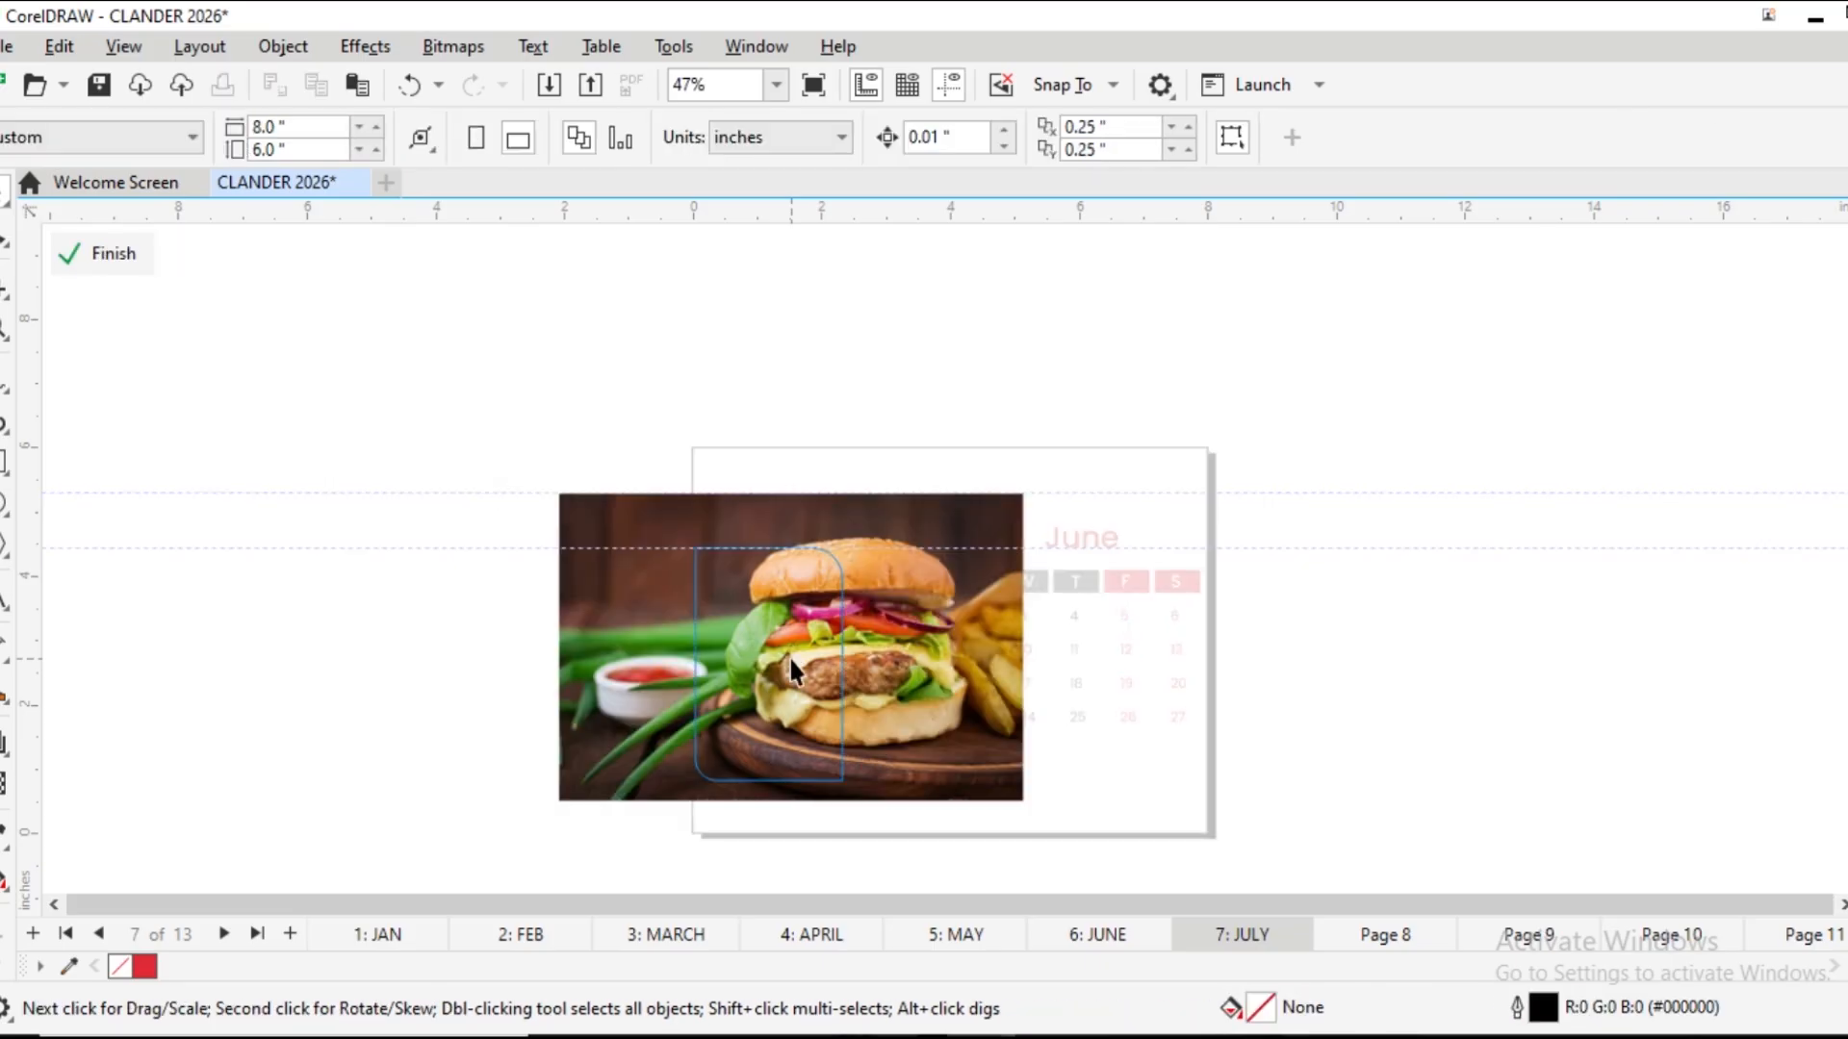
left_click(609, 664)
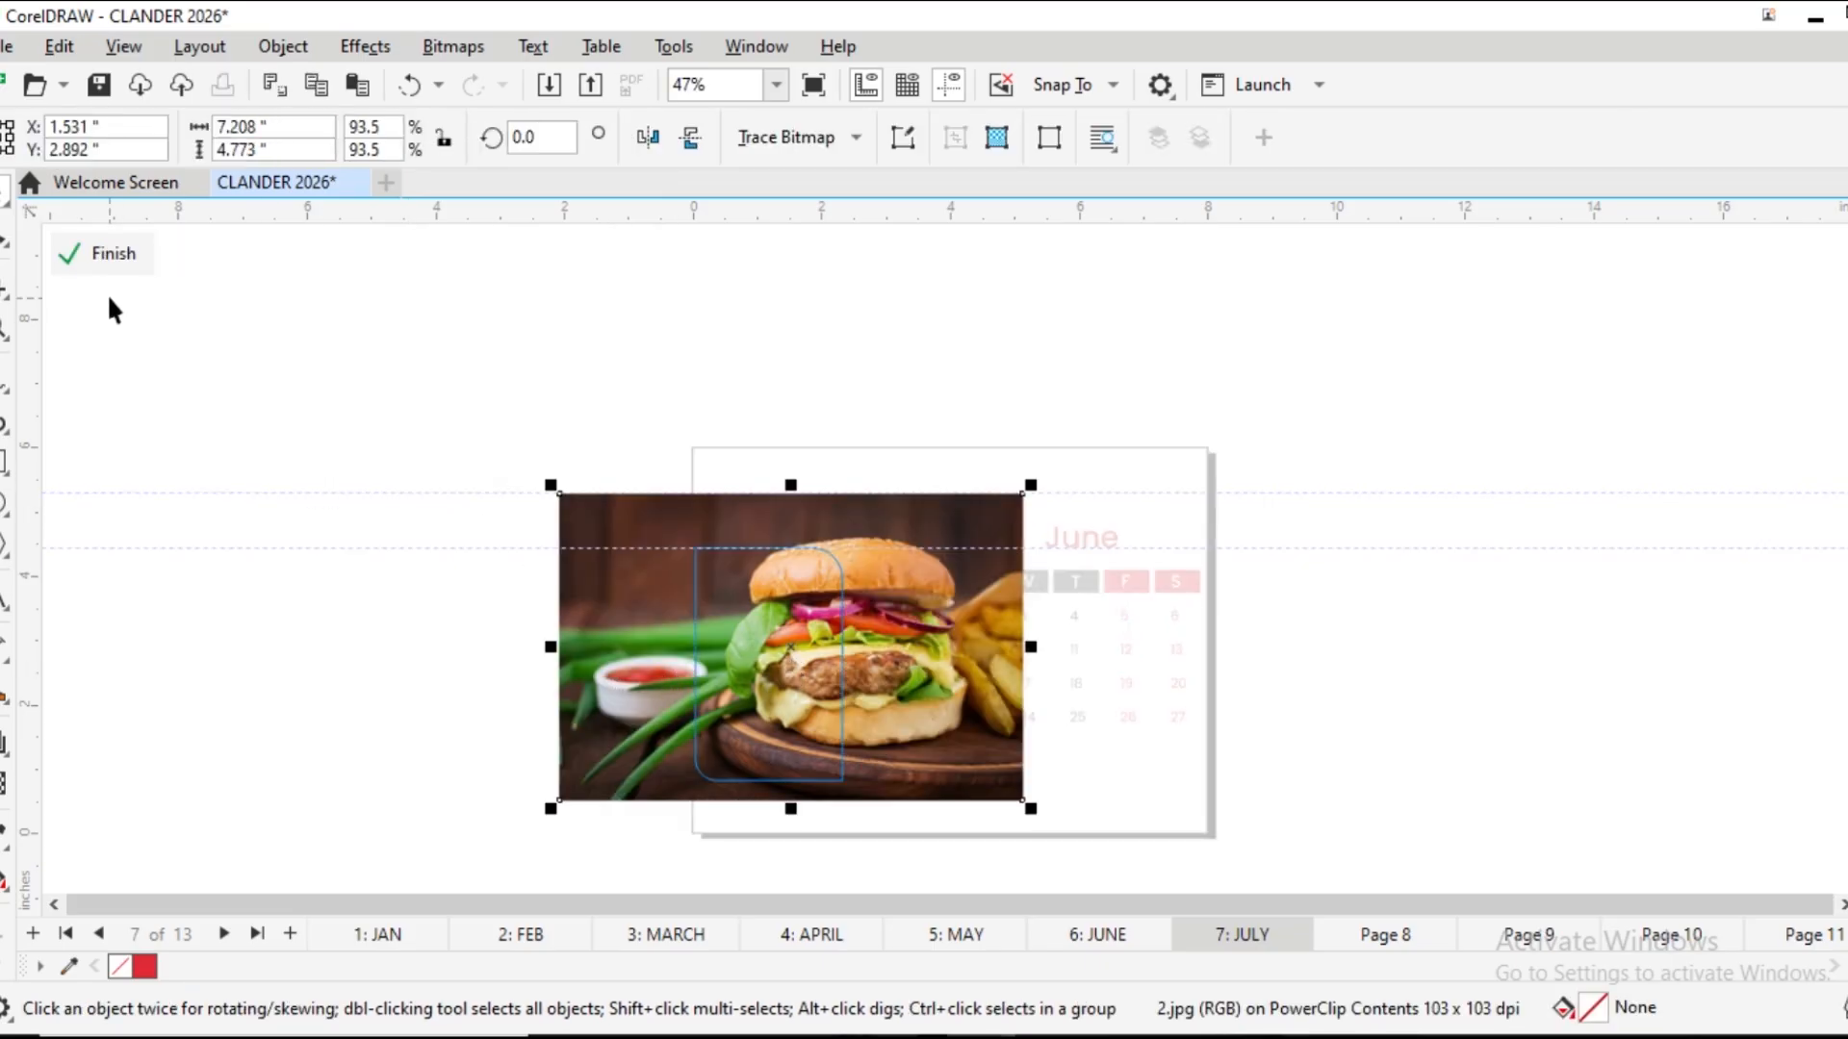
left_click(104, 258)
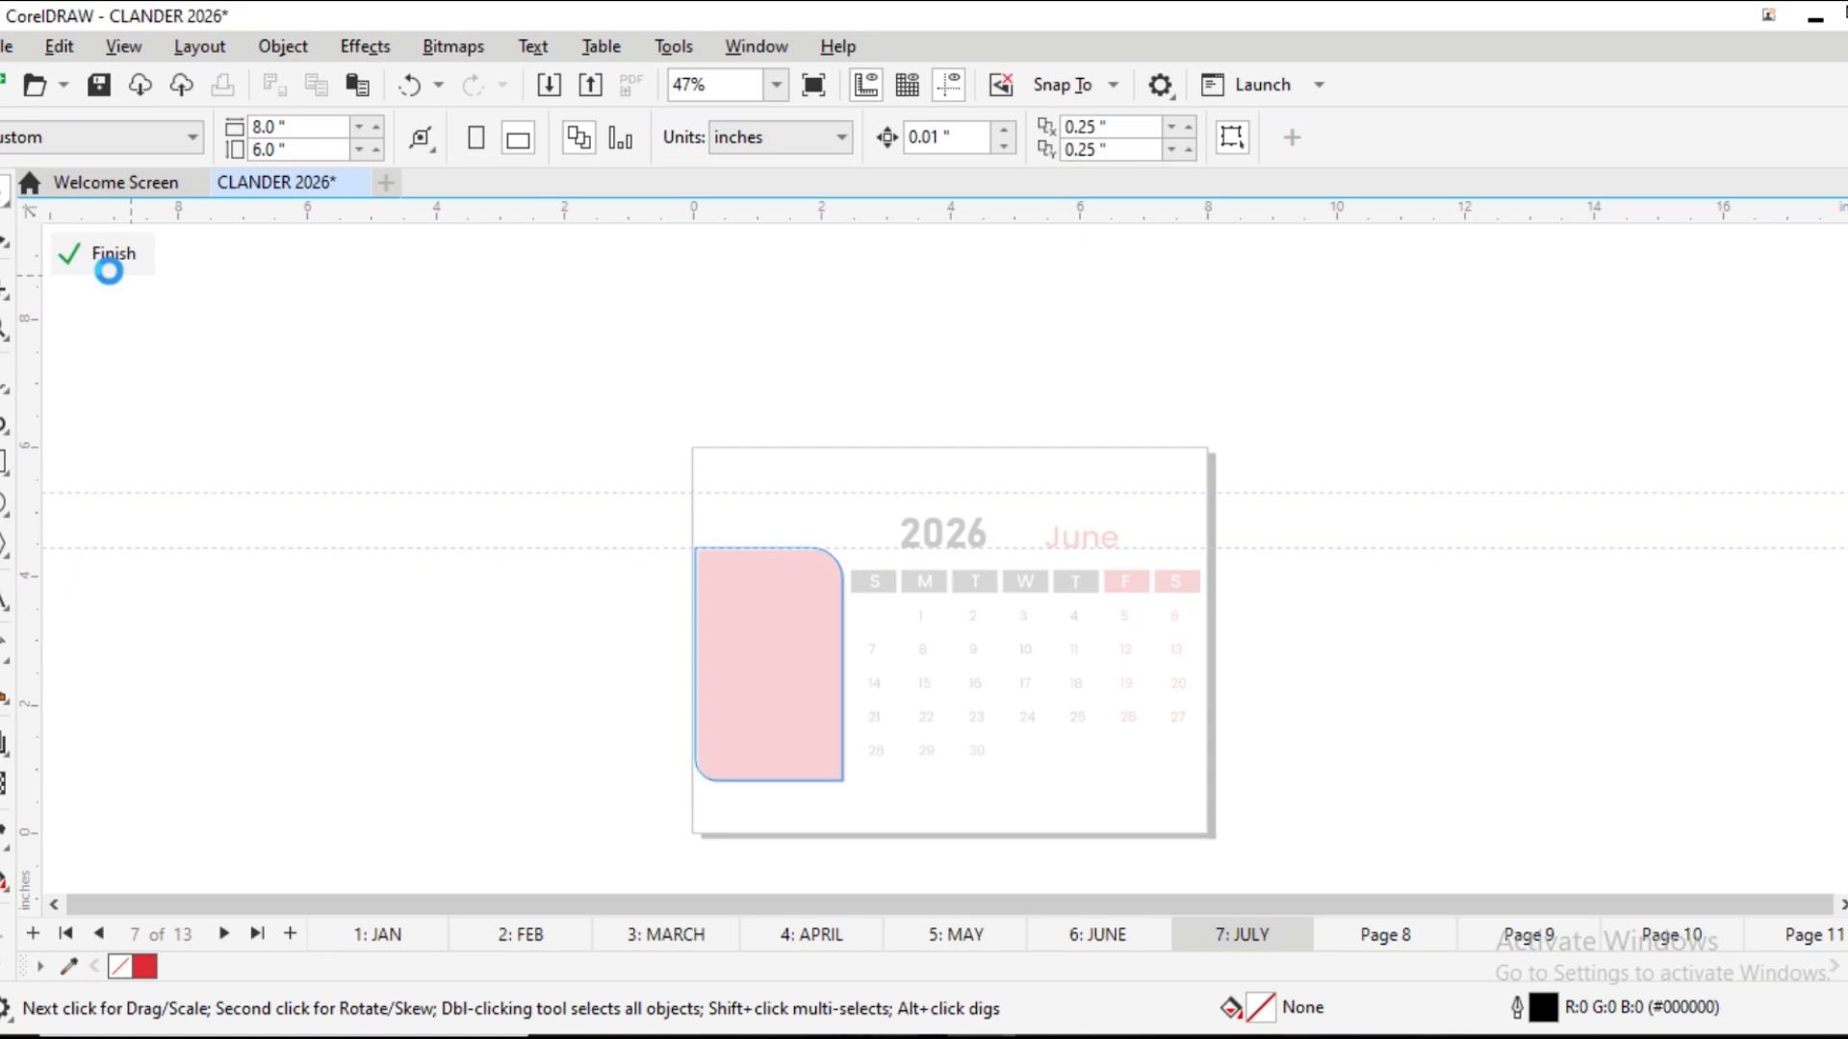
Import picture 4 from the Downloads burger folder and place it beside the July page at about X -6.377 in, Y 3.3 in
left_click(8, 46)
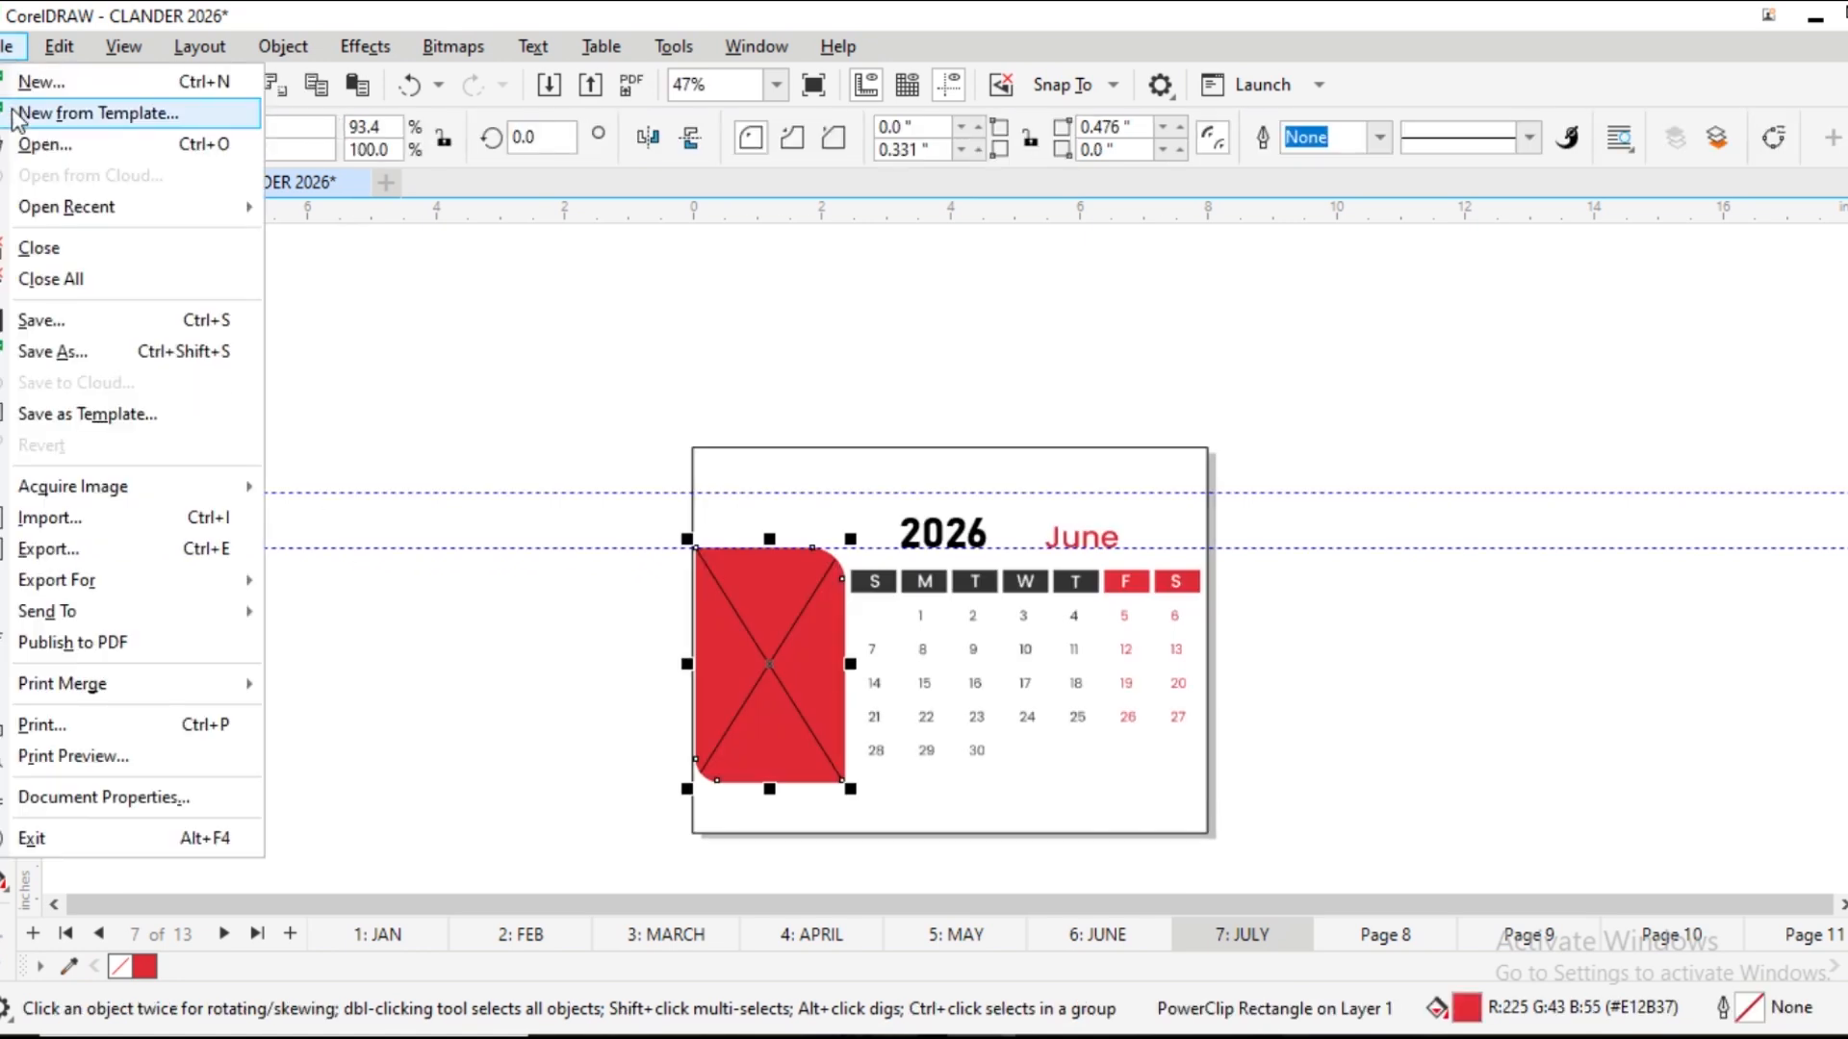
left_click(48, 510)
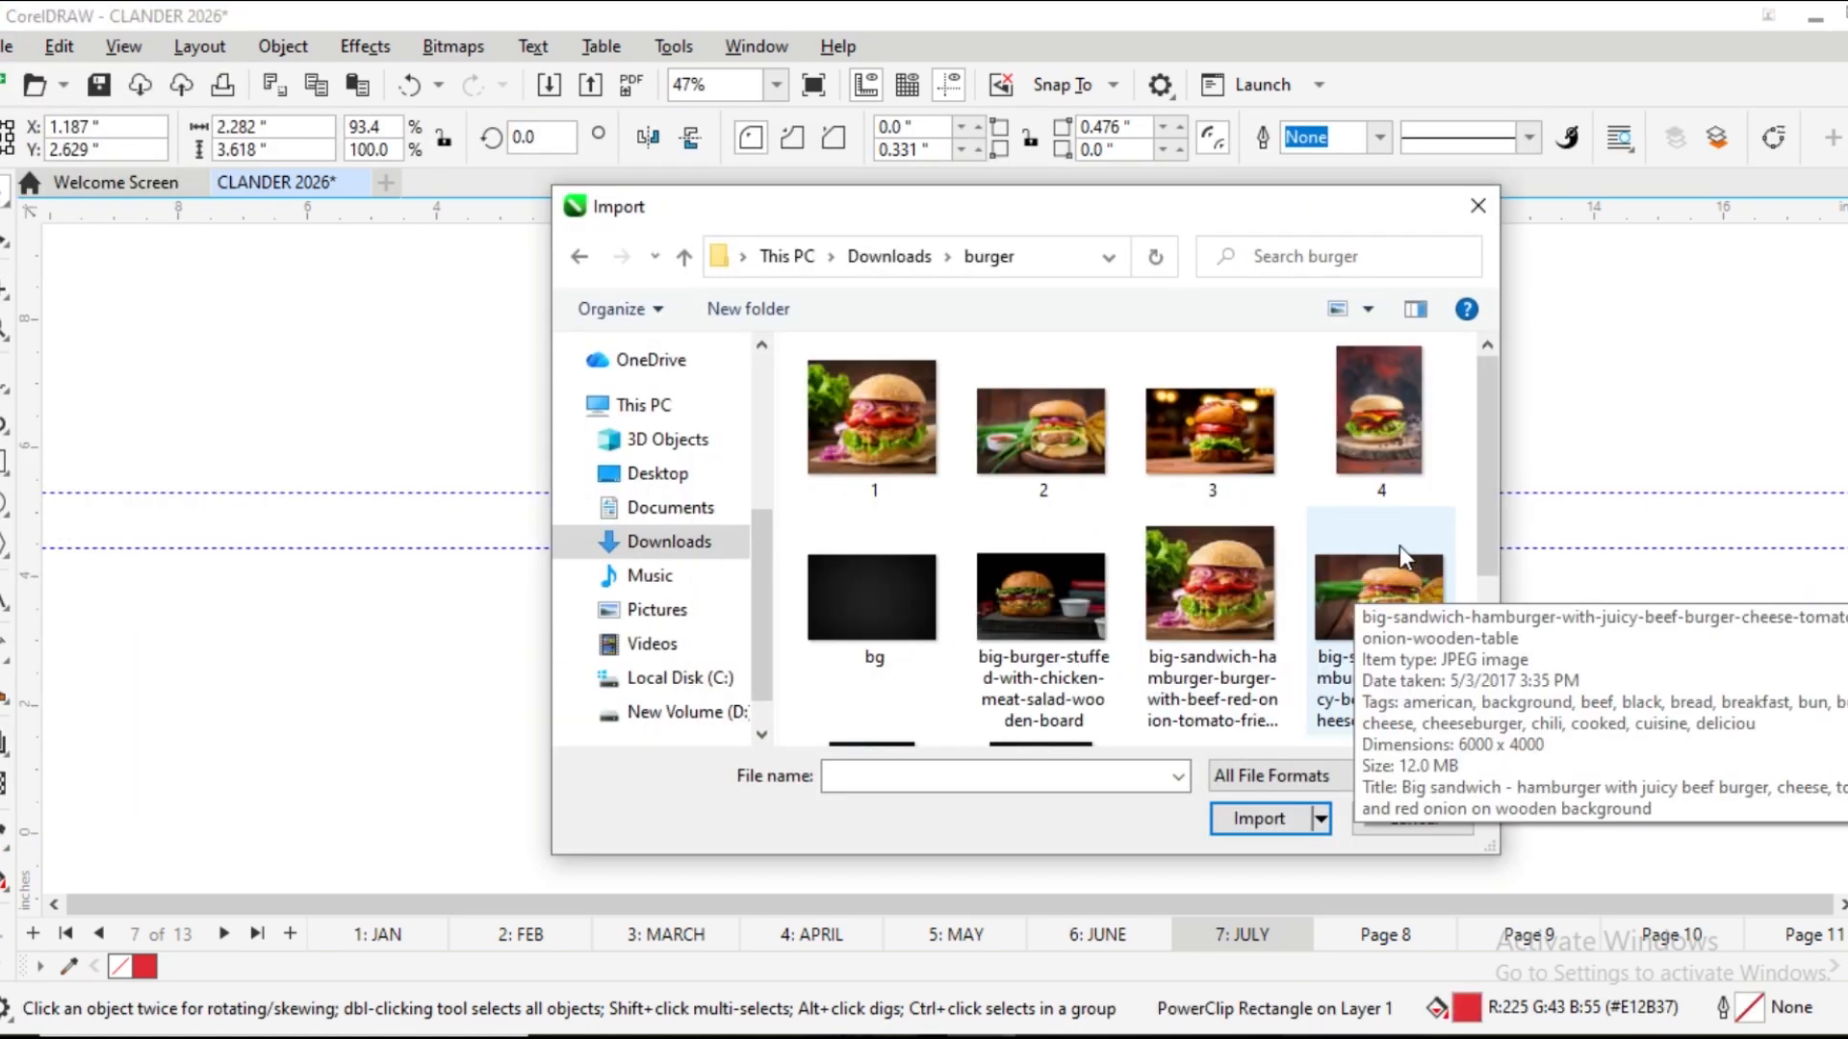
double_click(1370, 419)
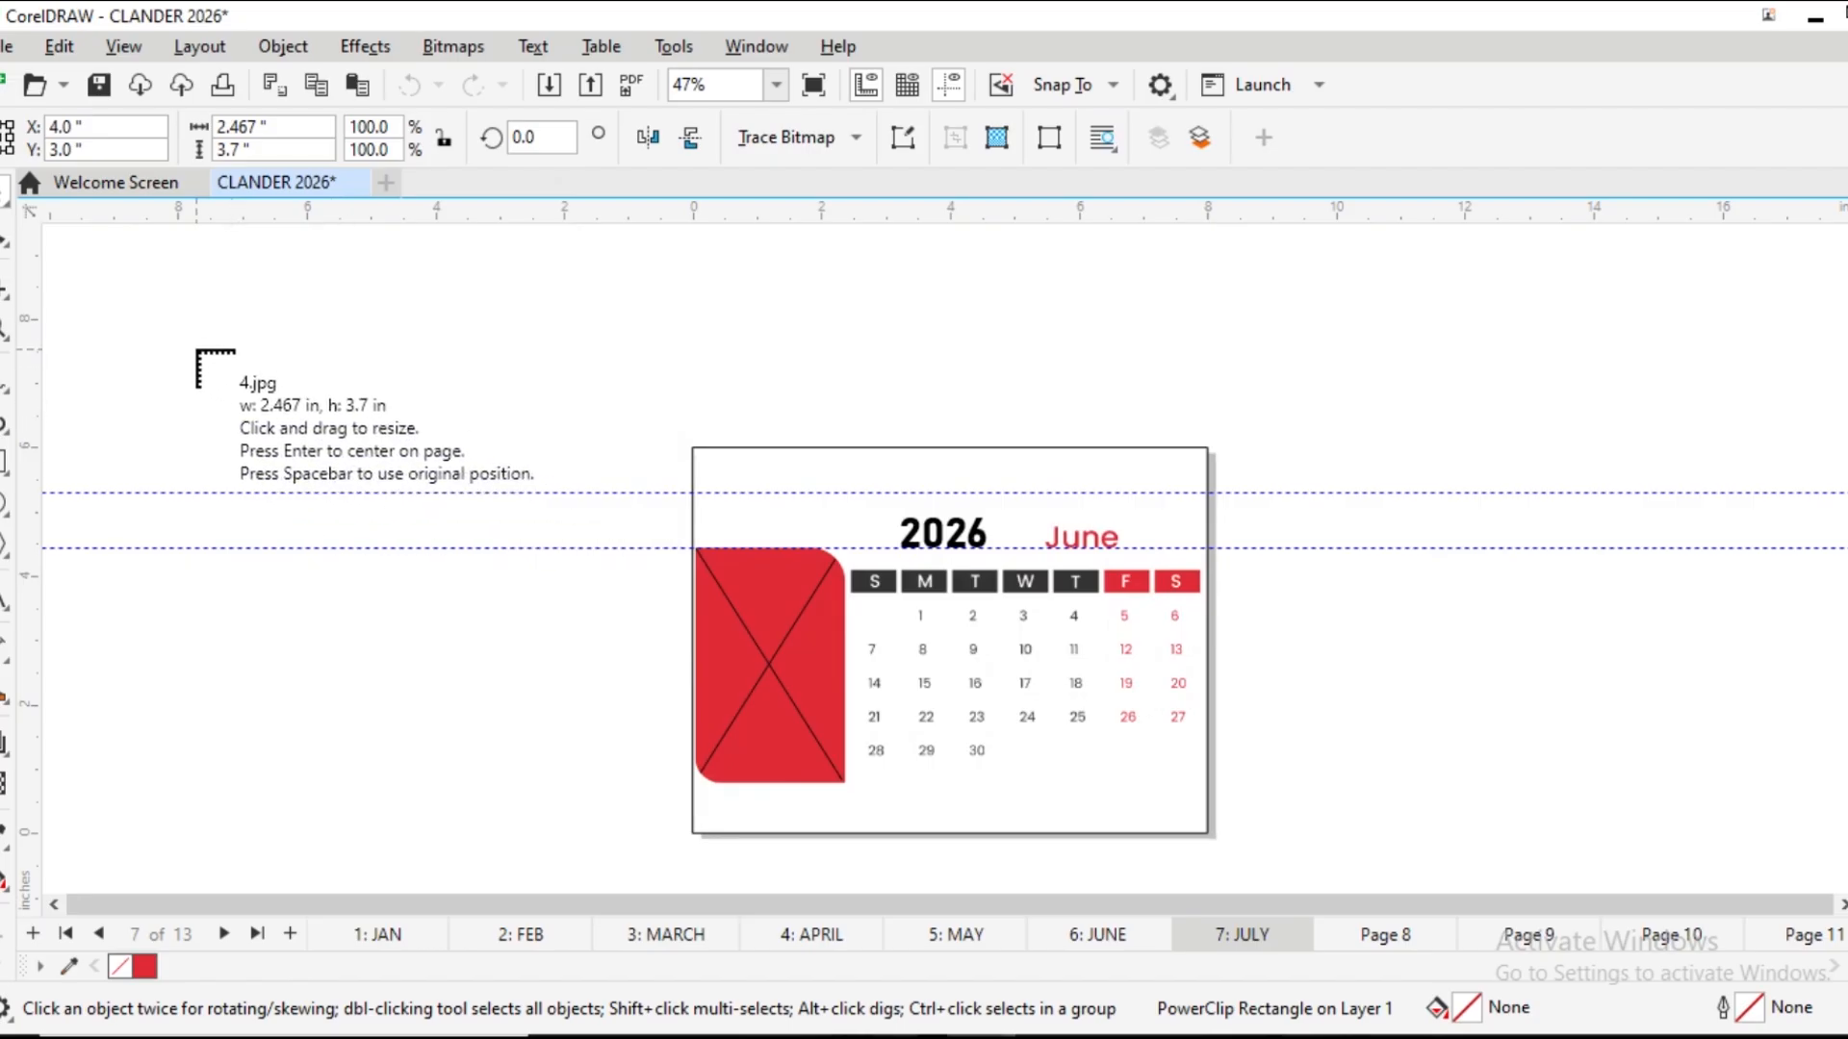
left_click(197, 350)
right_click(261, 487)
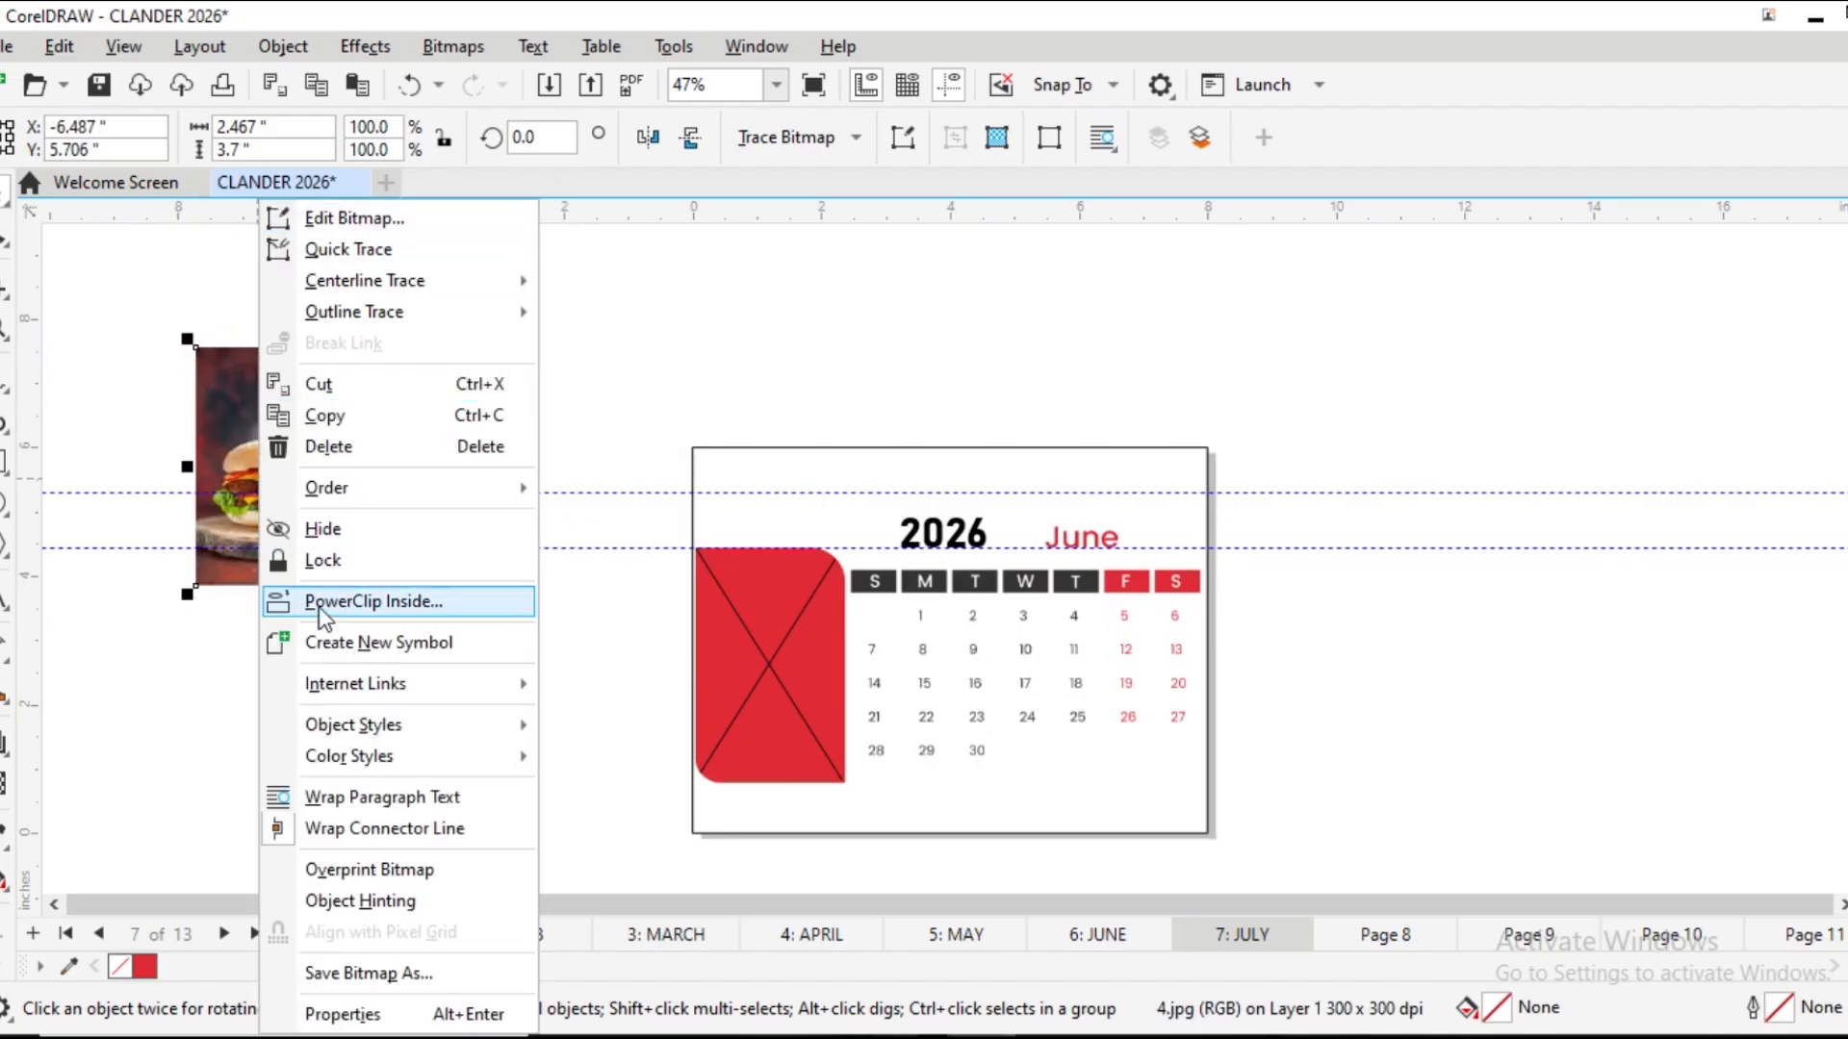
left_click(107, 754)
left_click_drag(281, 581, 278, 686)
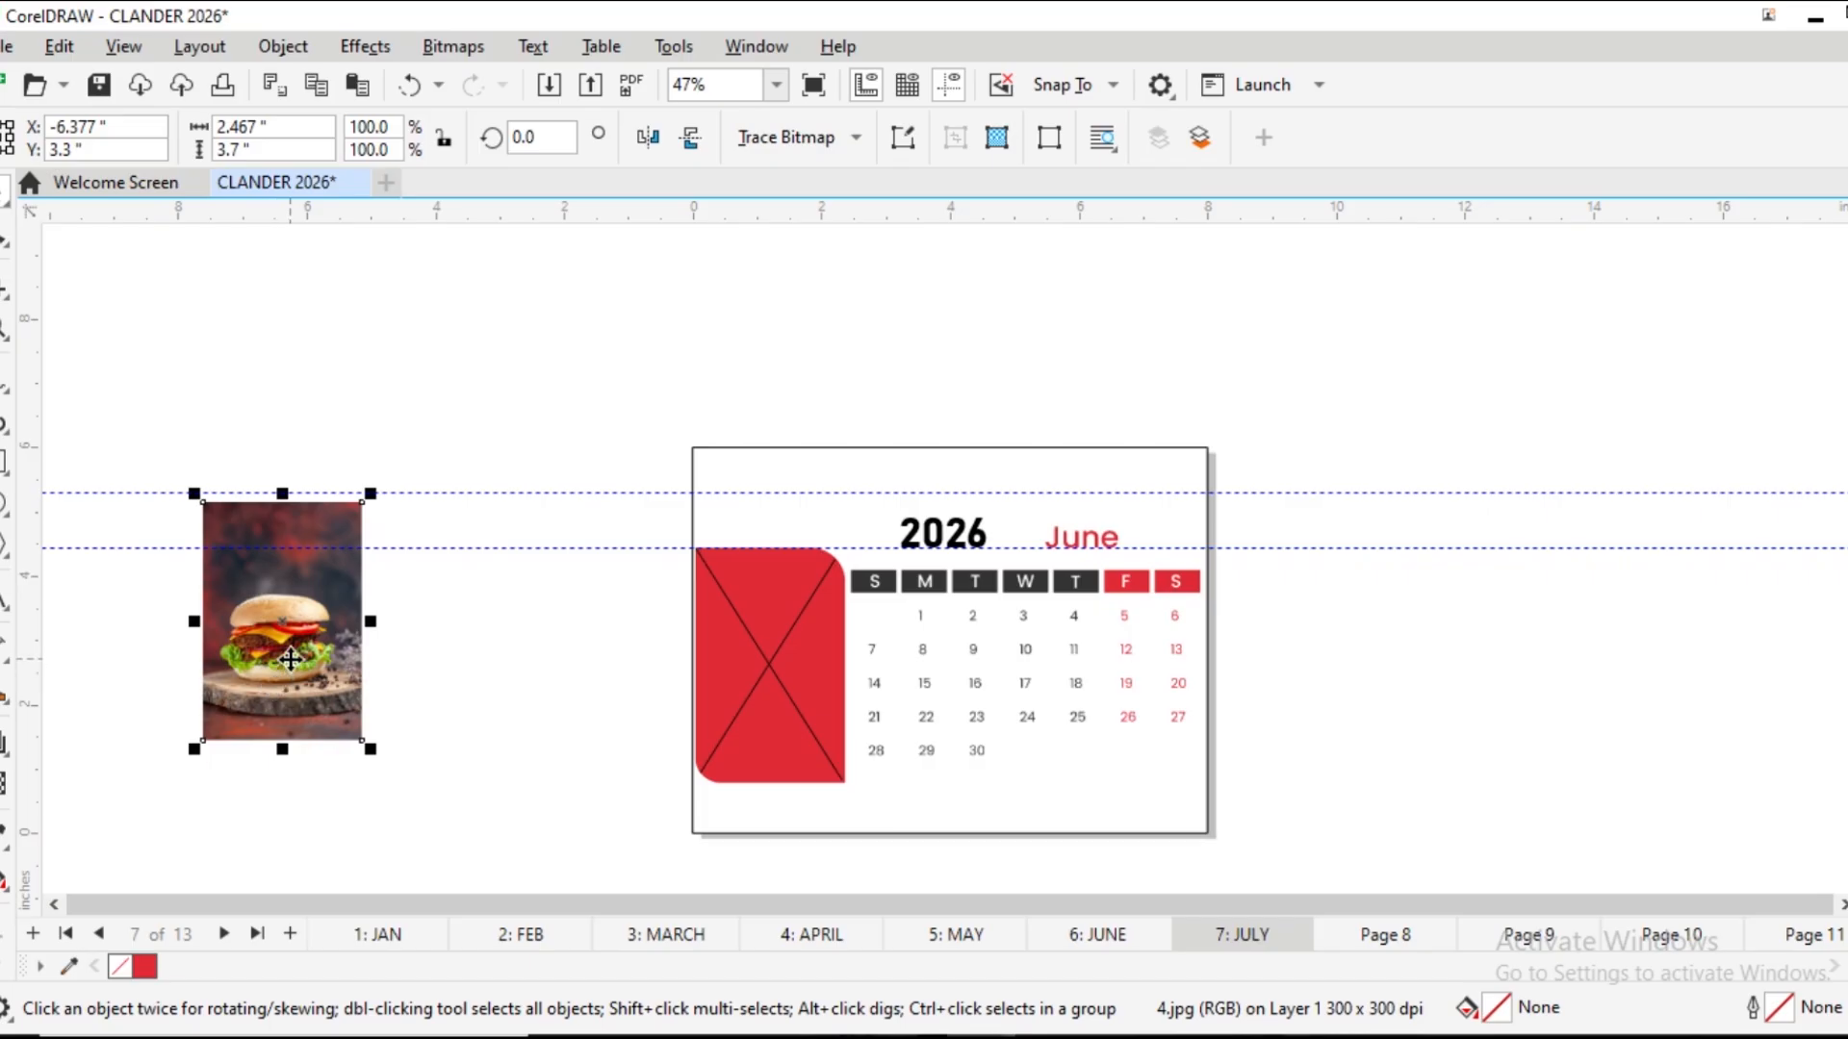
PowerClip the imported burger picture inside the empty red rounded frame on the July page
right_click(292, 659)
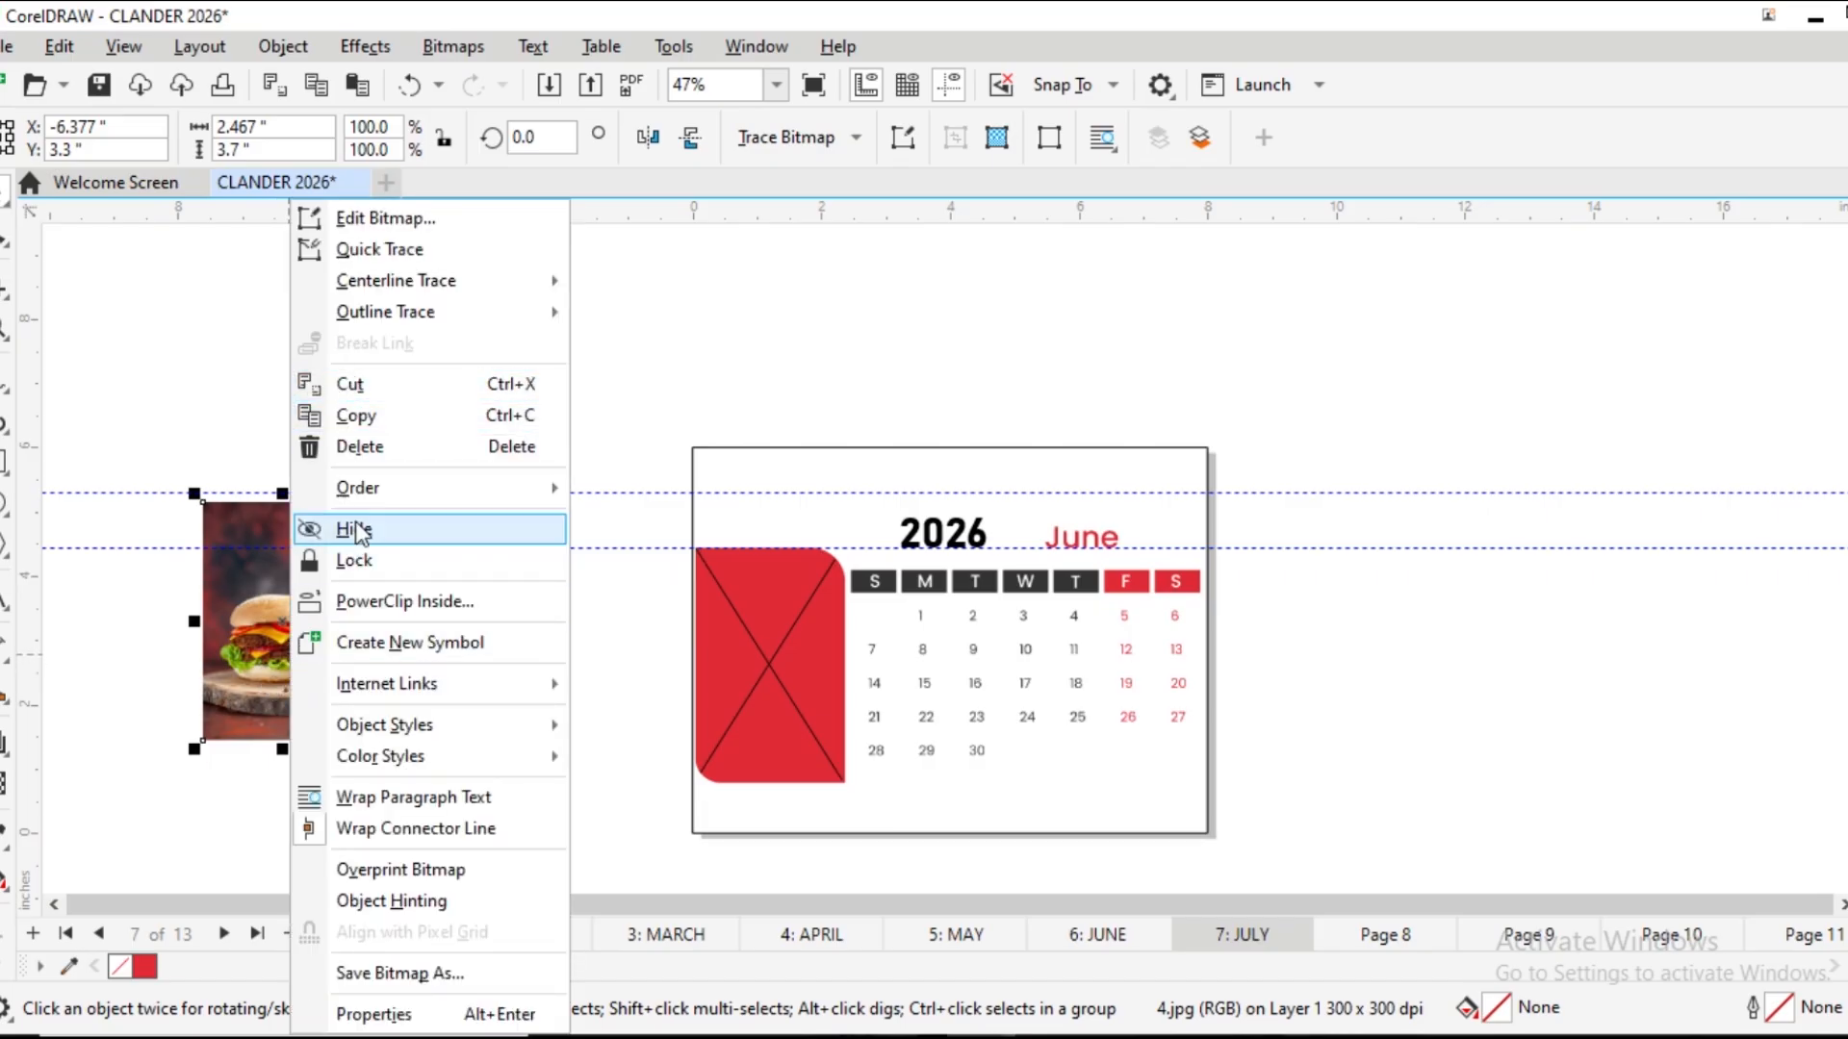
left_click(352, 605)
left_click(753, 668)
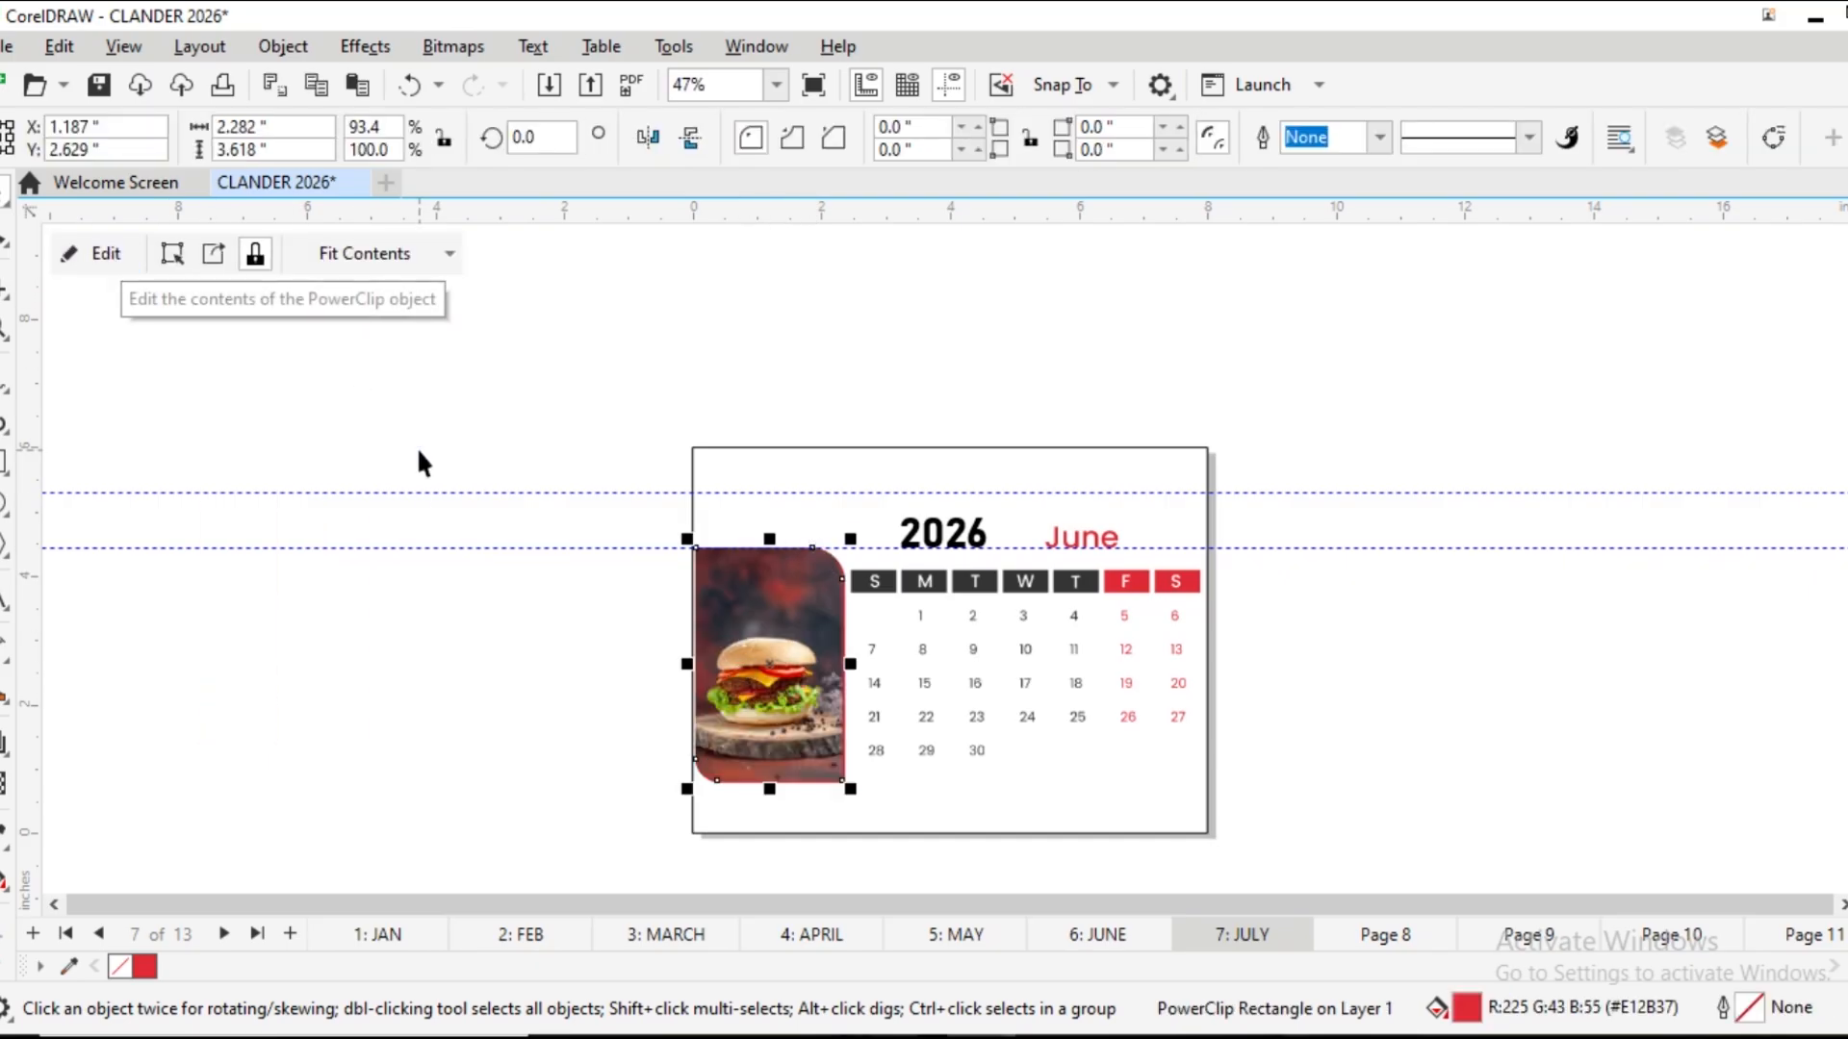
left_click(1251, 732)
Delete the page-sized frame and the June calendar image from the July page
left_click(1141, 708)
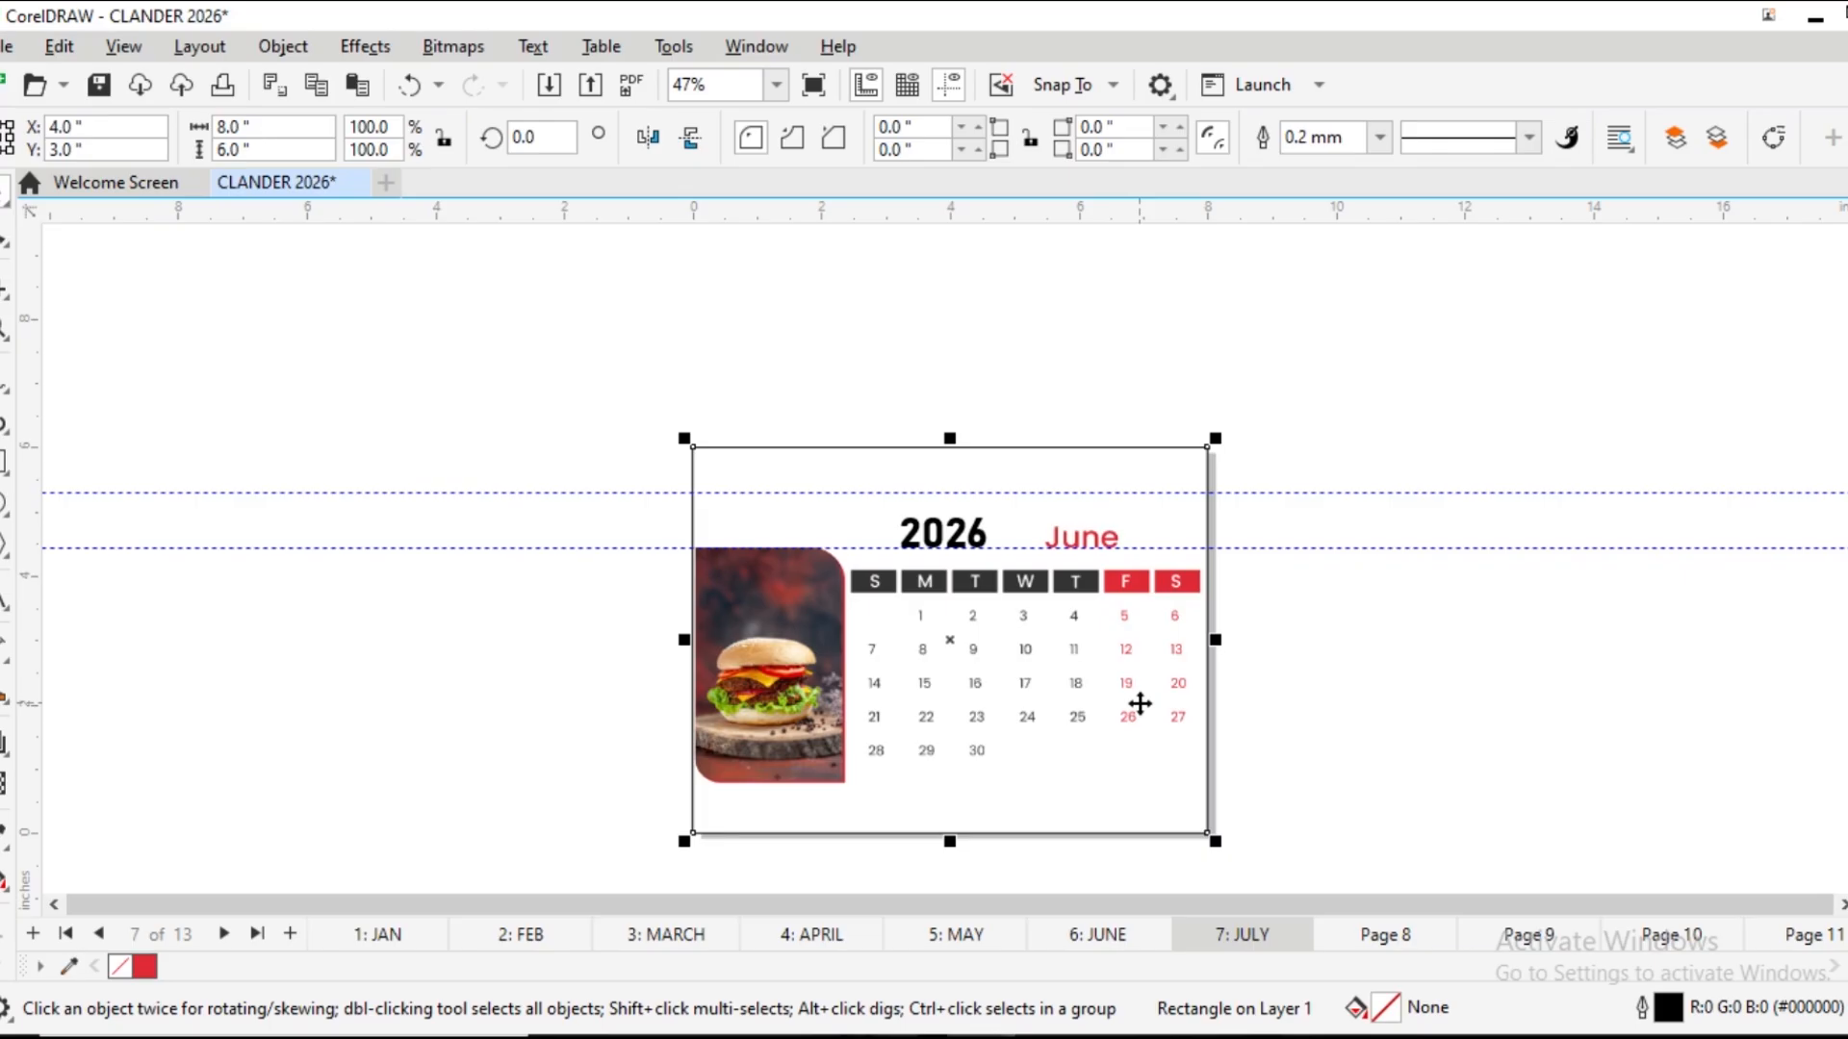
key("Escape")
left_click(1139, 708)
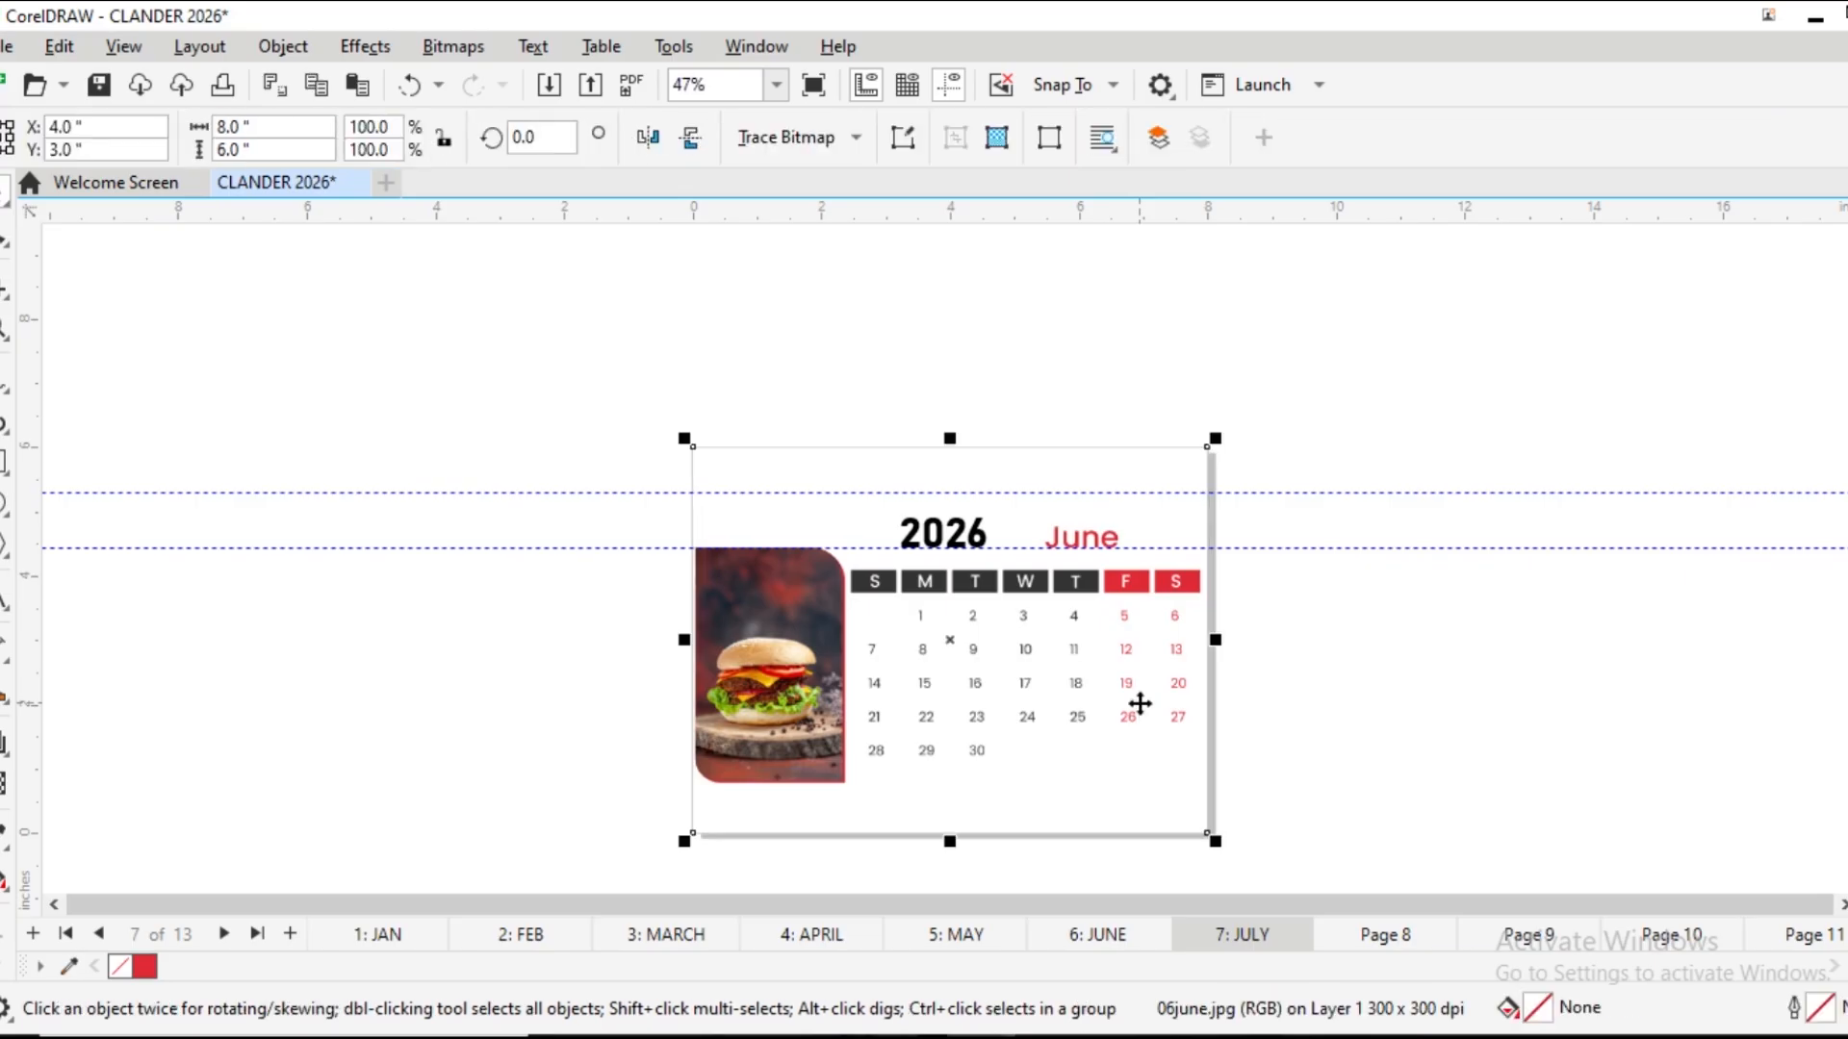
key("Delete")
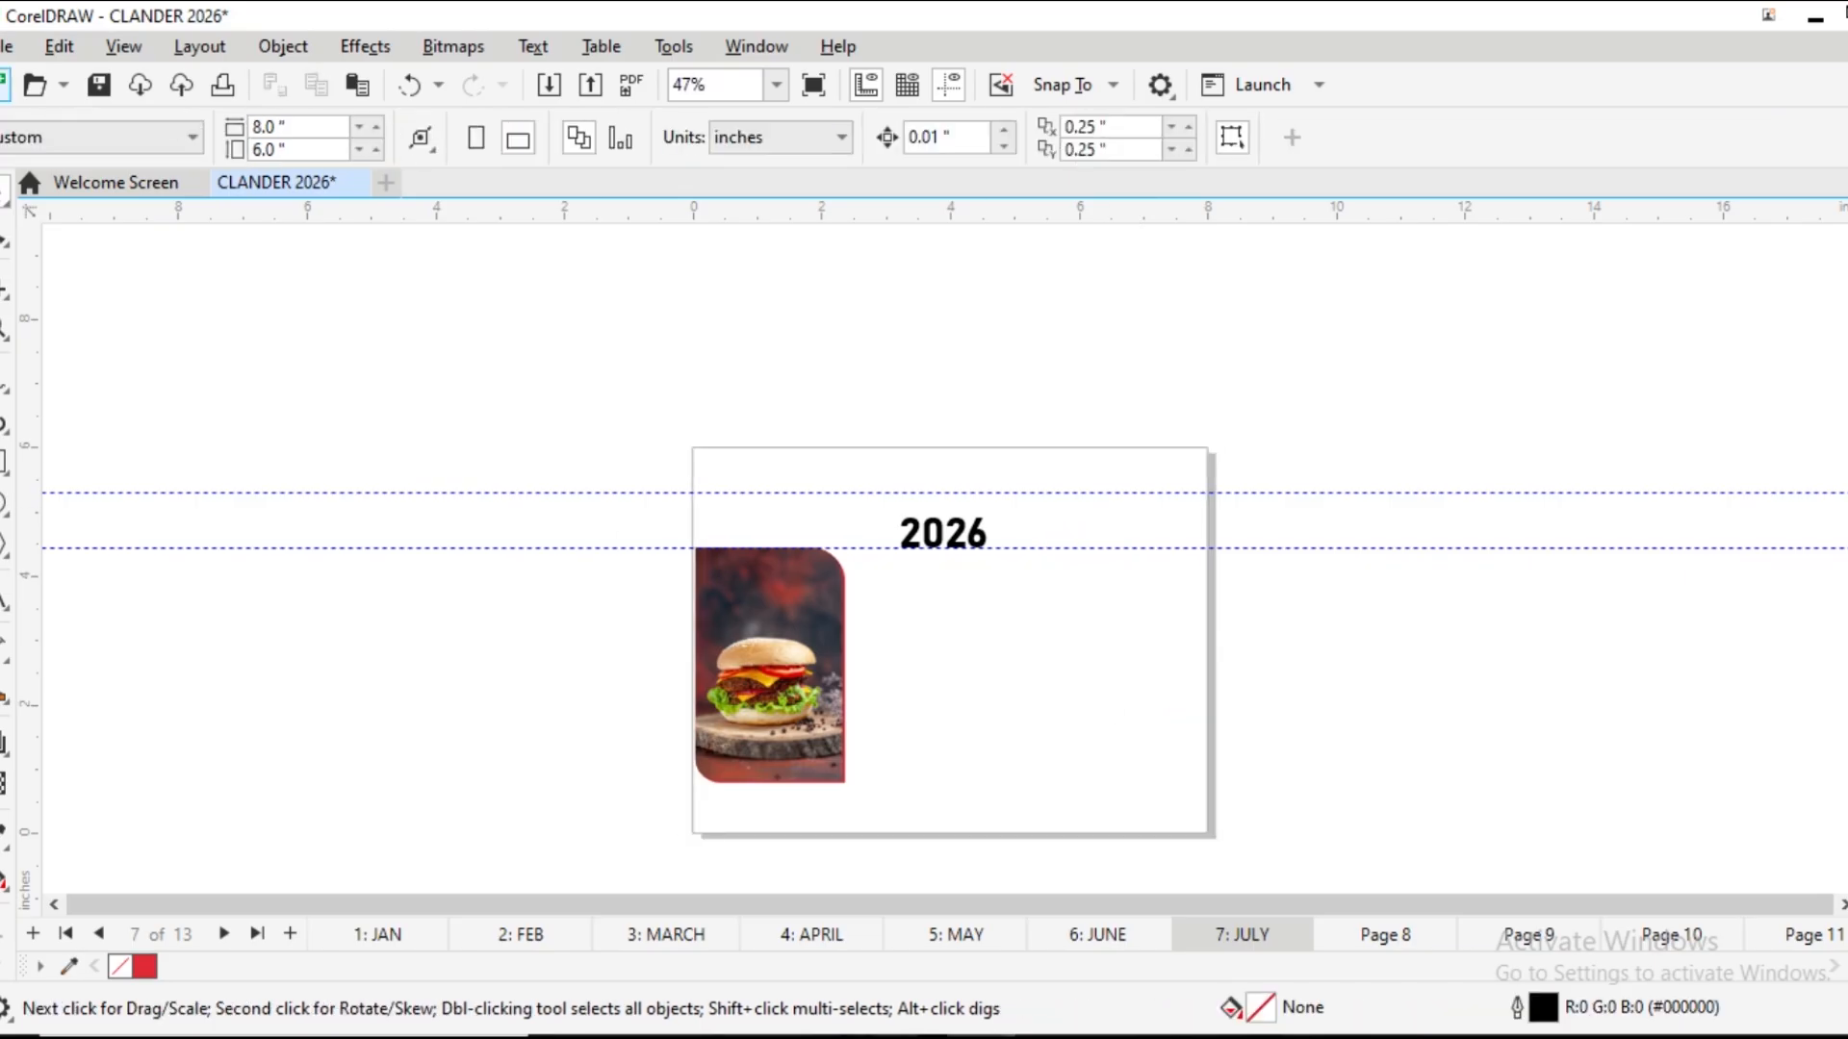
Import the 07 july image from the months folder inside 2026 calander on drive D and place it beside the page
left_click(8, 46)
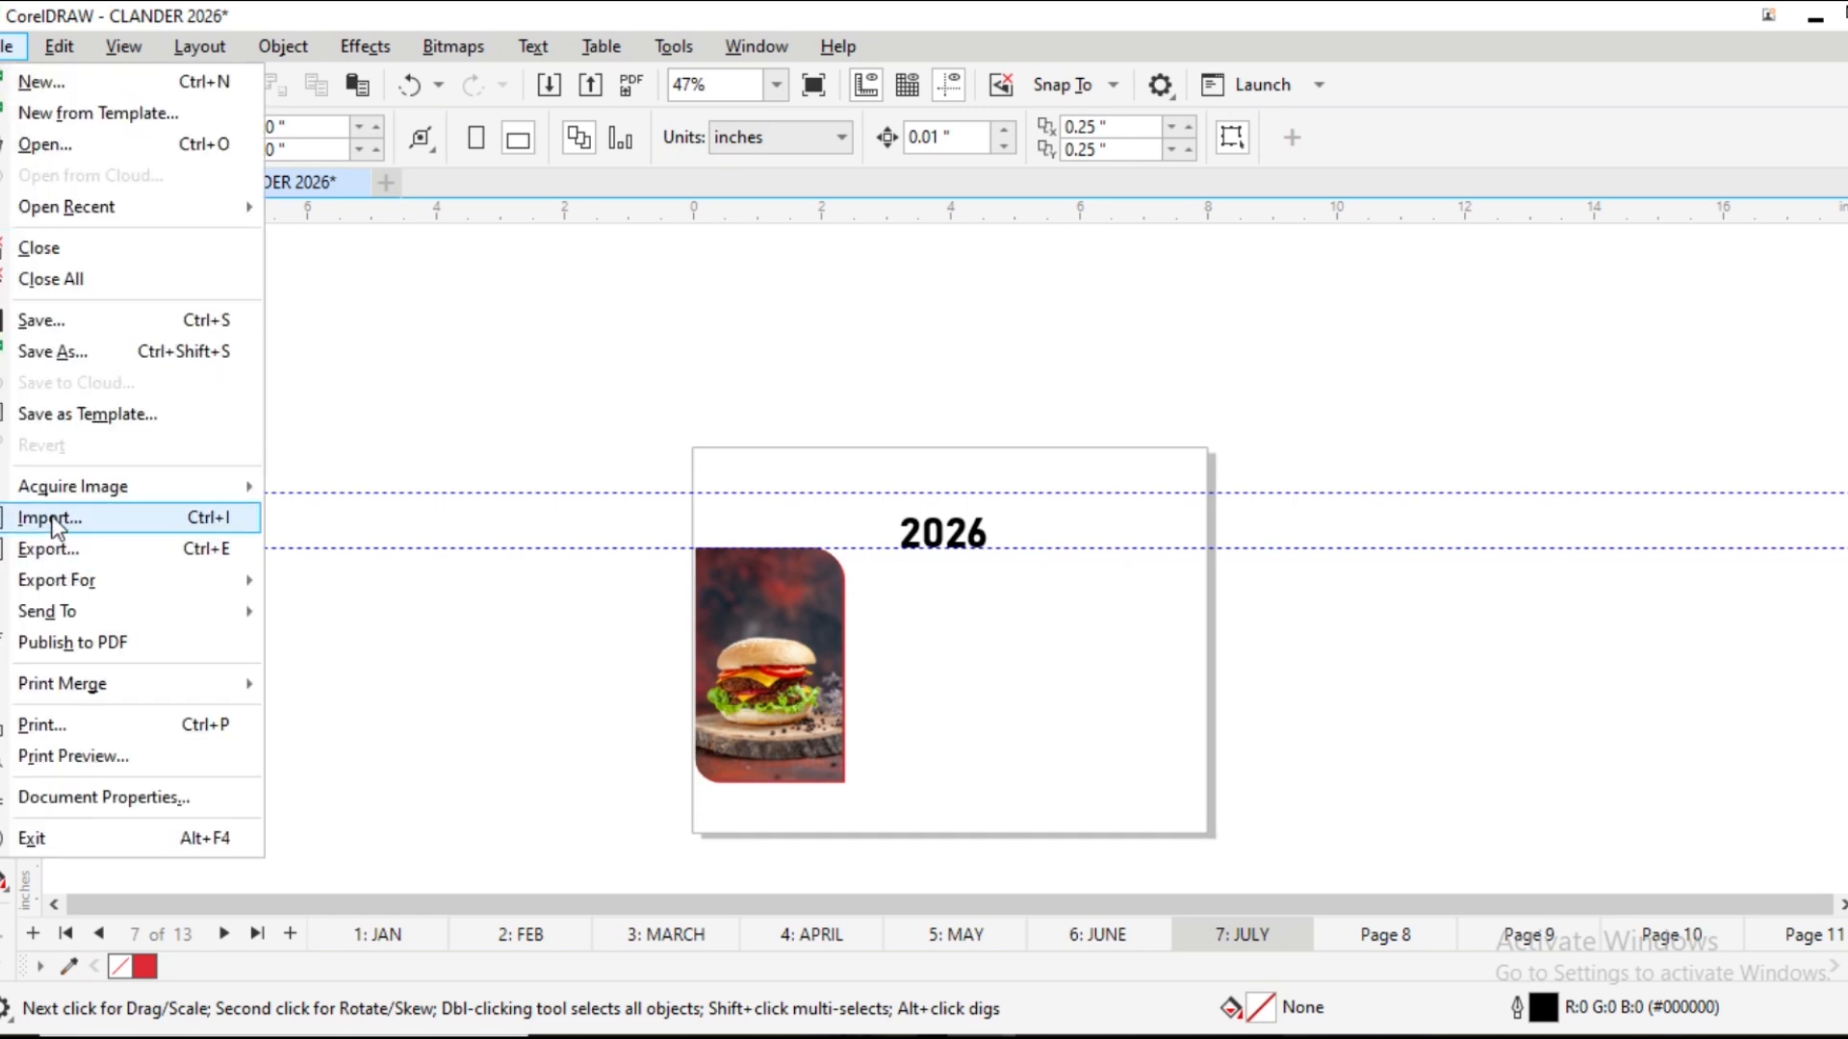
left_click(50, 518)
left_click(673, 712)
double_click(856, 419)
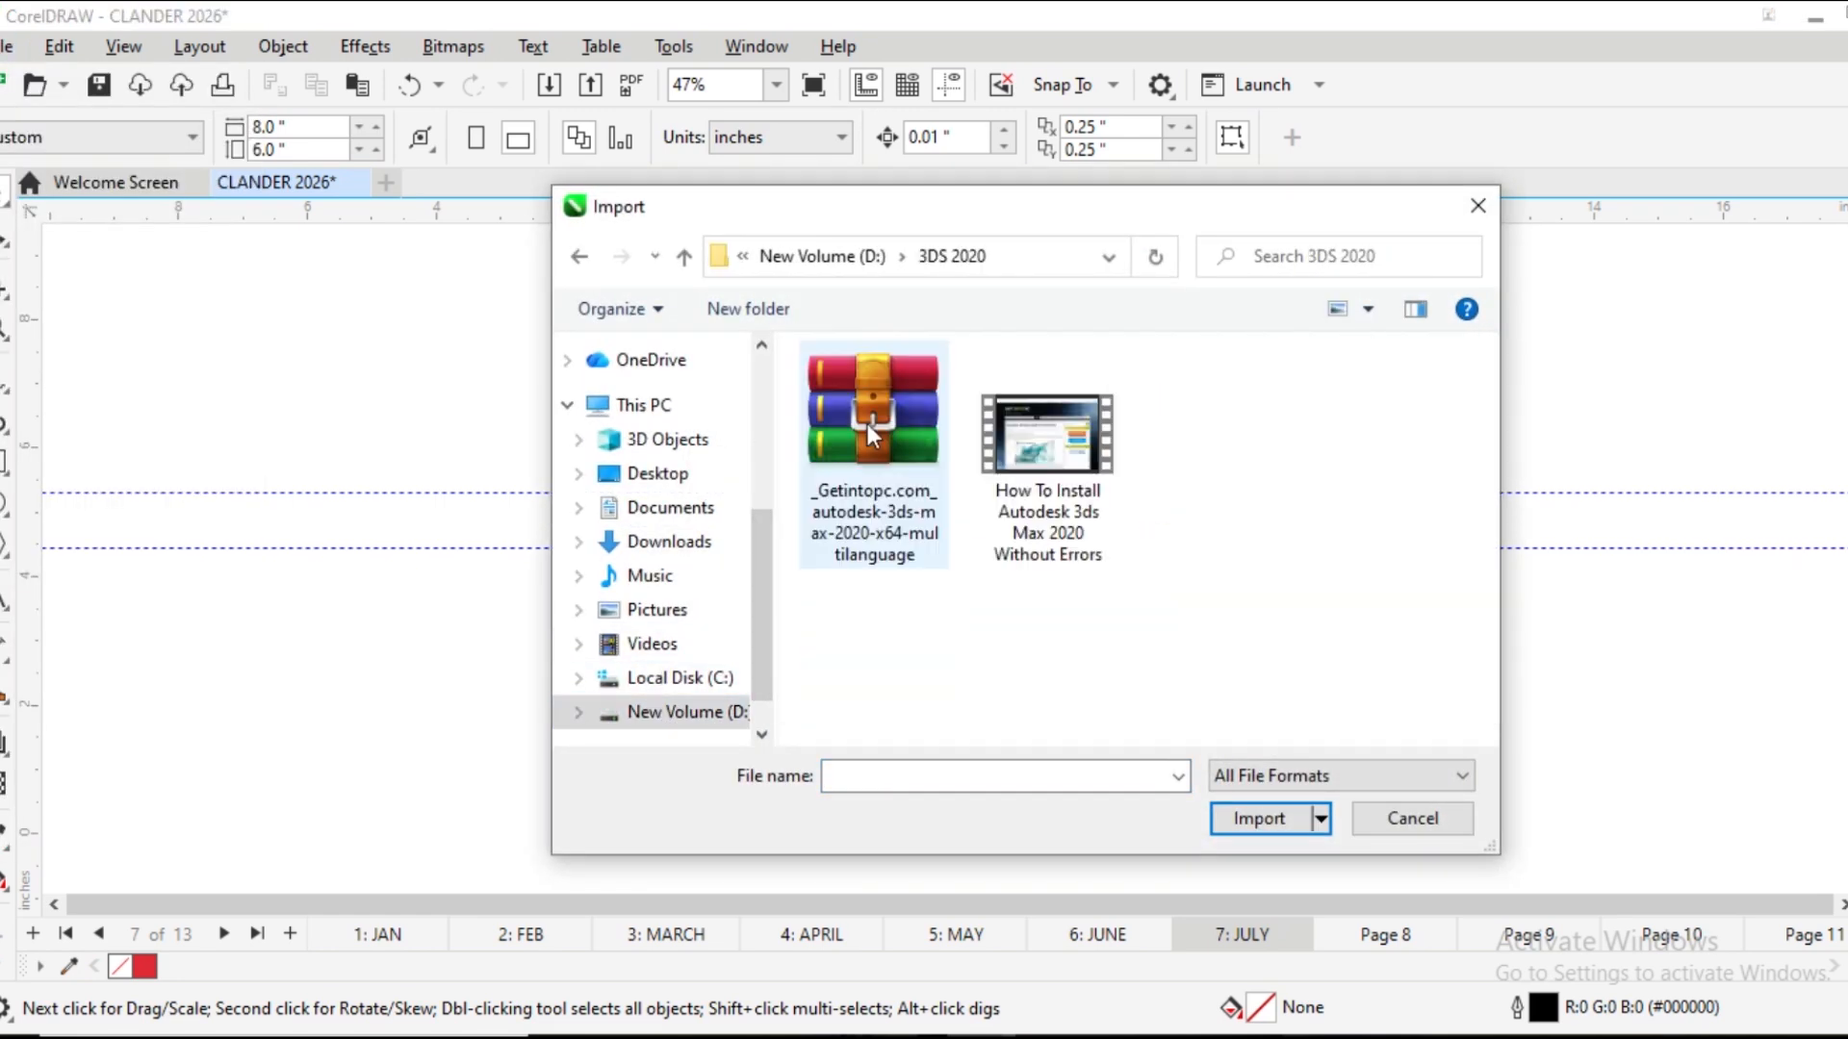
left_click(579, 257)
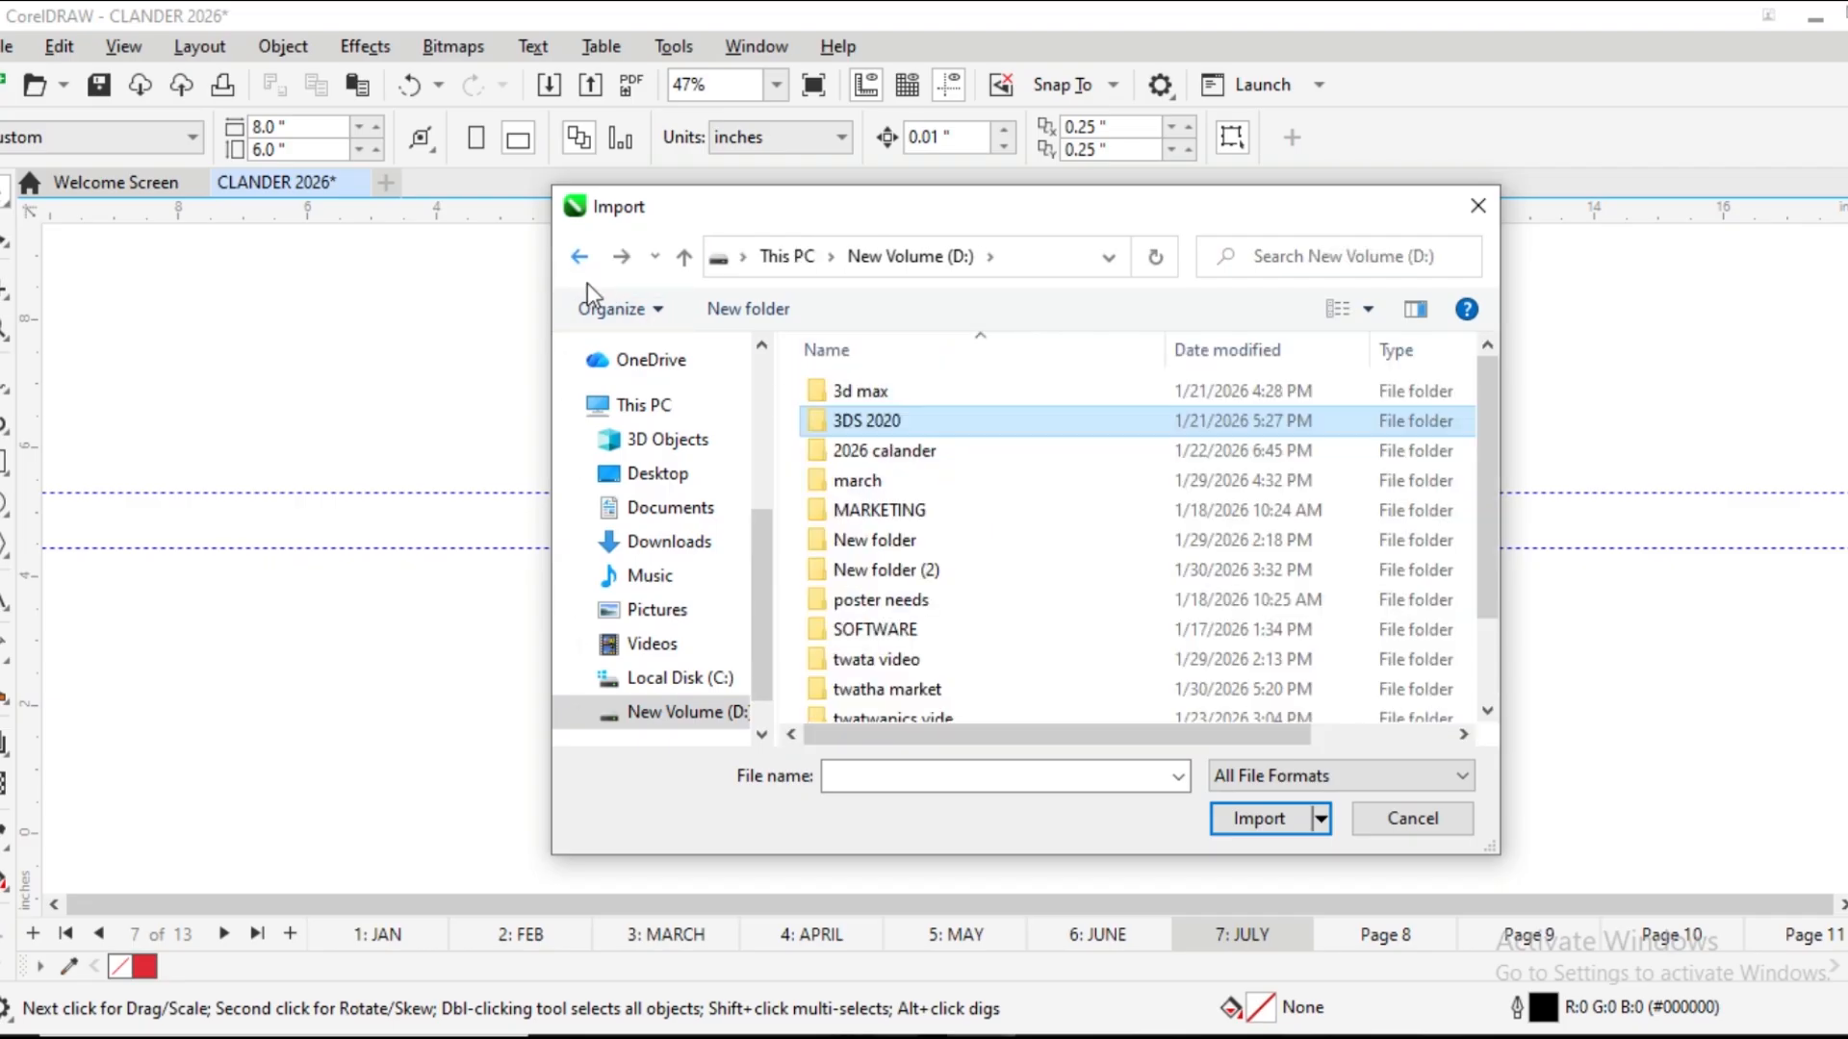
double_click(858, 453)
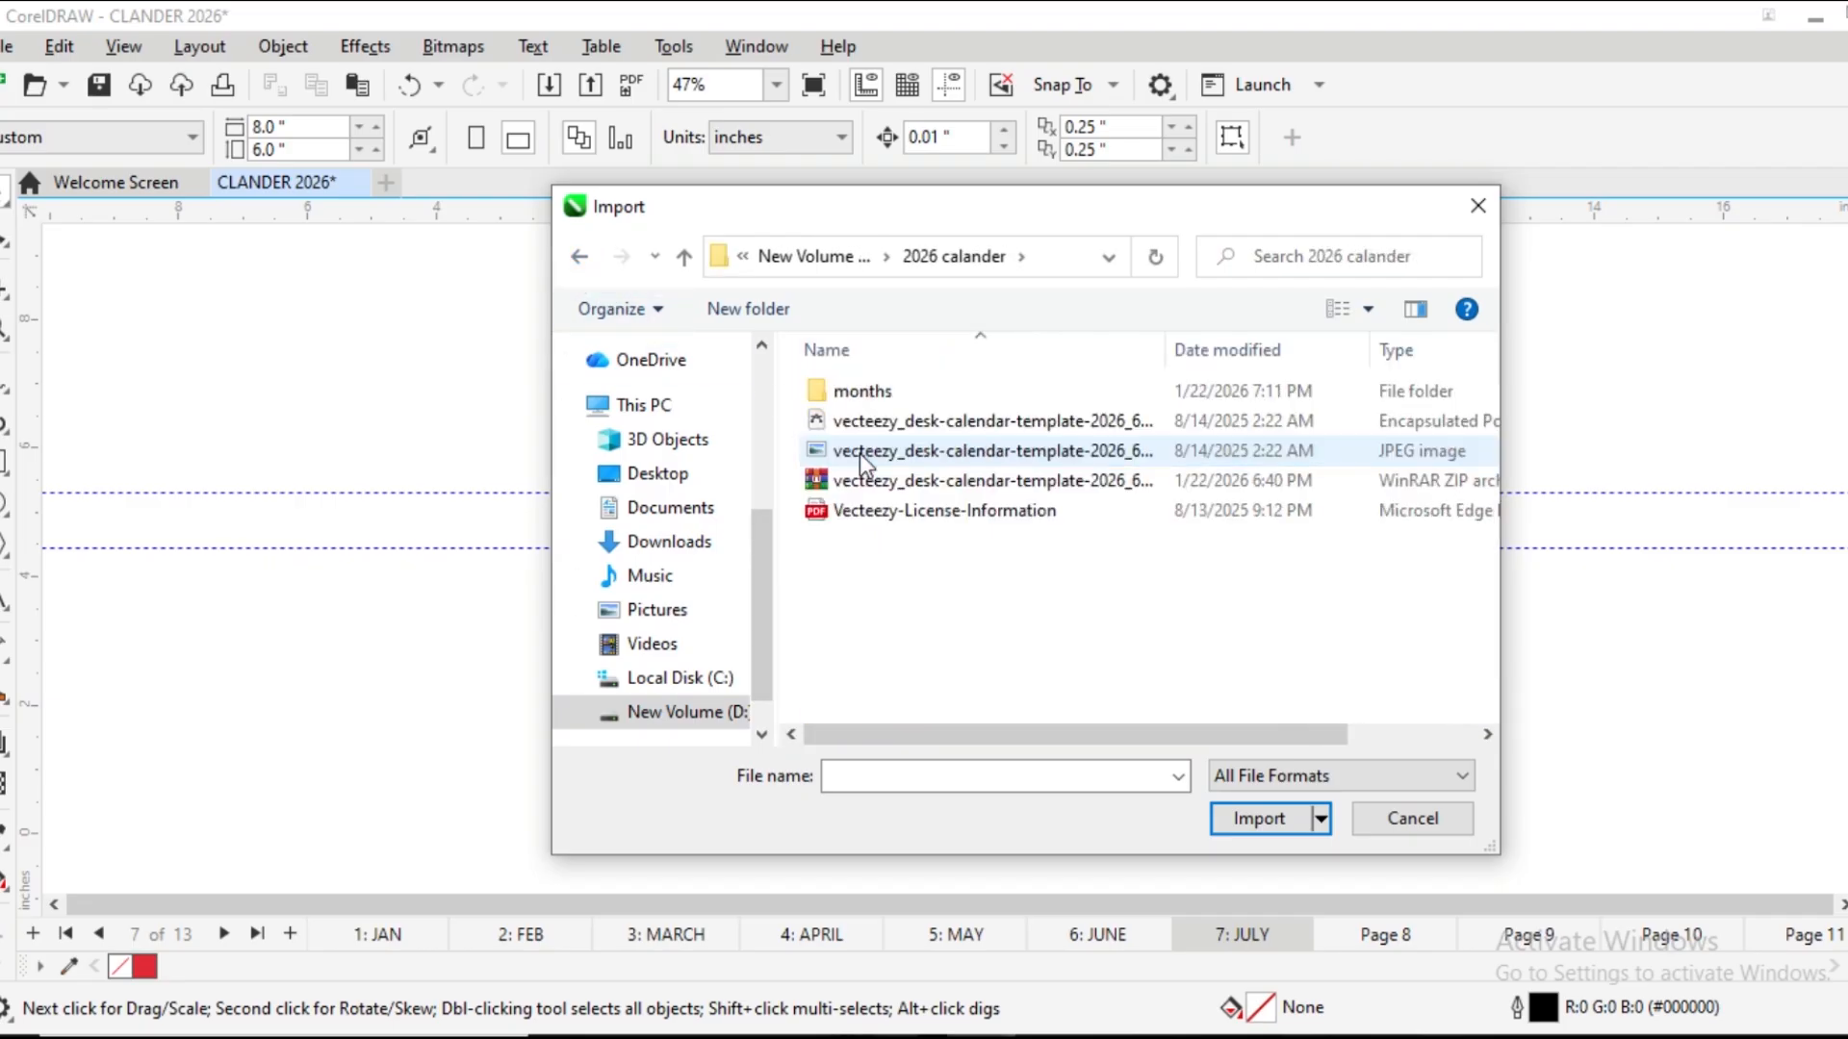
double_click(854, 387)
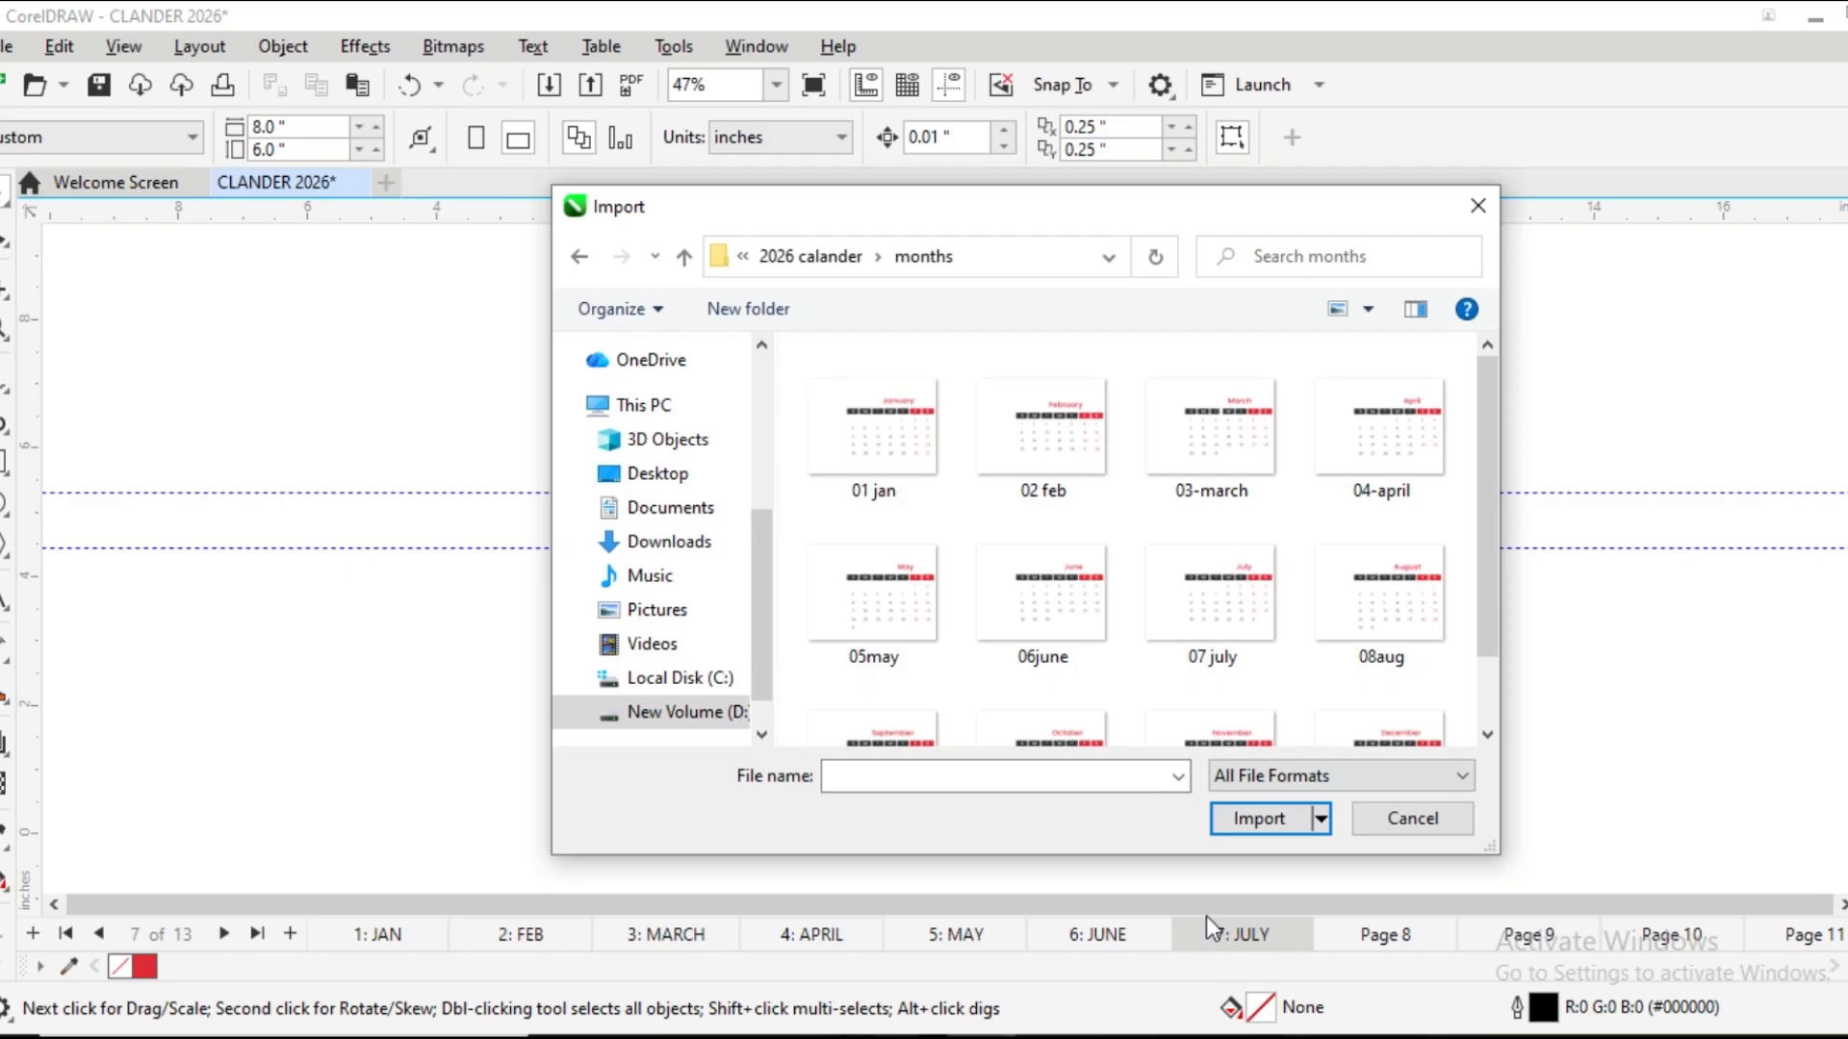
double_click(1204, 639)
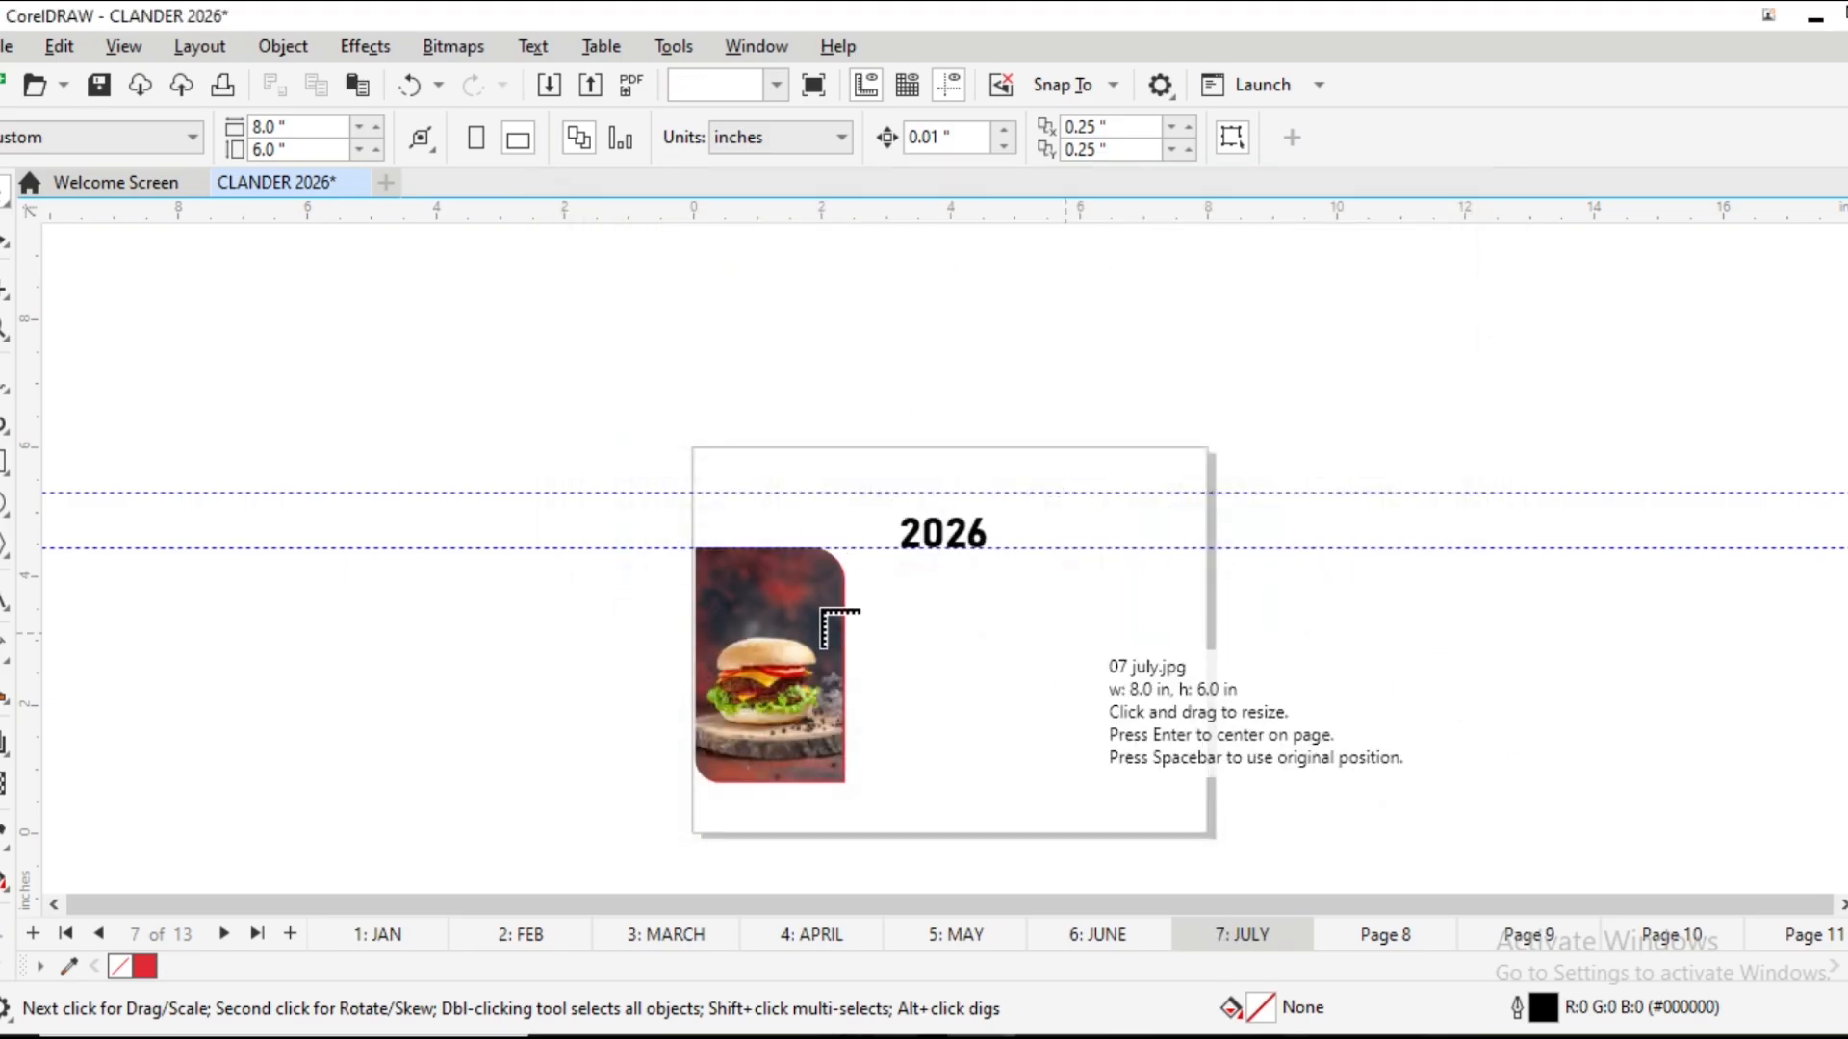
left_click(293, 369)
Try to position the July calendar image over the page, and move it back off to about X -8.018 in, Y 6.182 in
left_click_drag(395, 486, 810, 550)
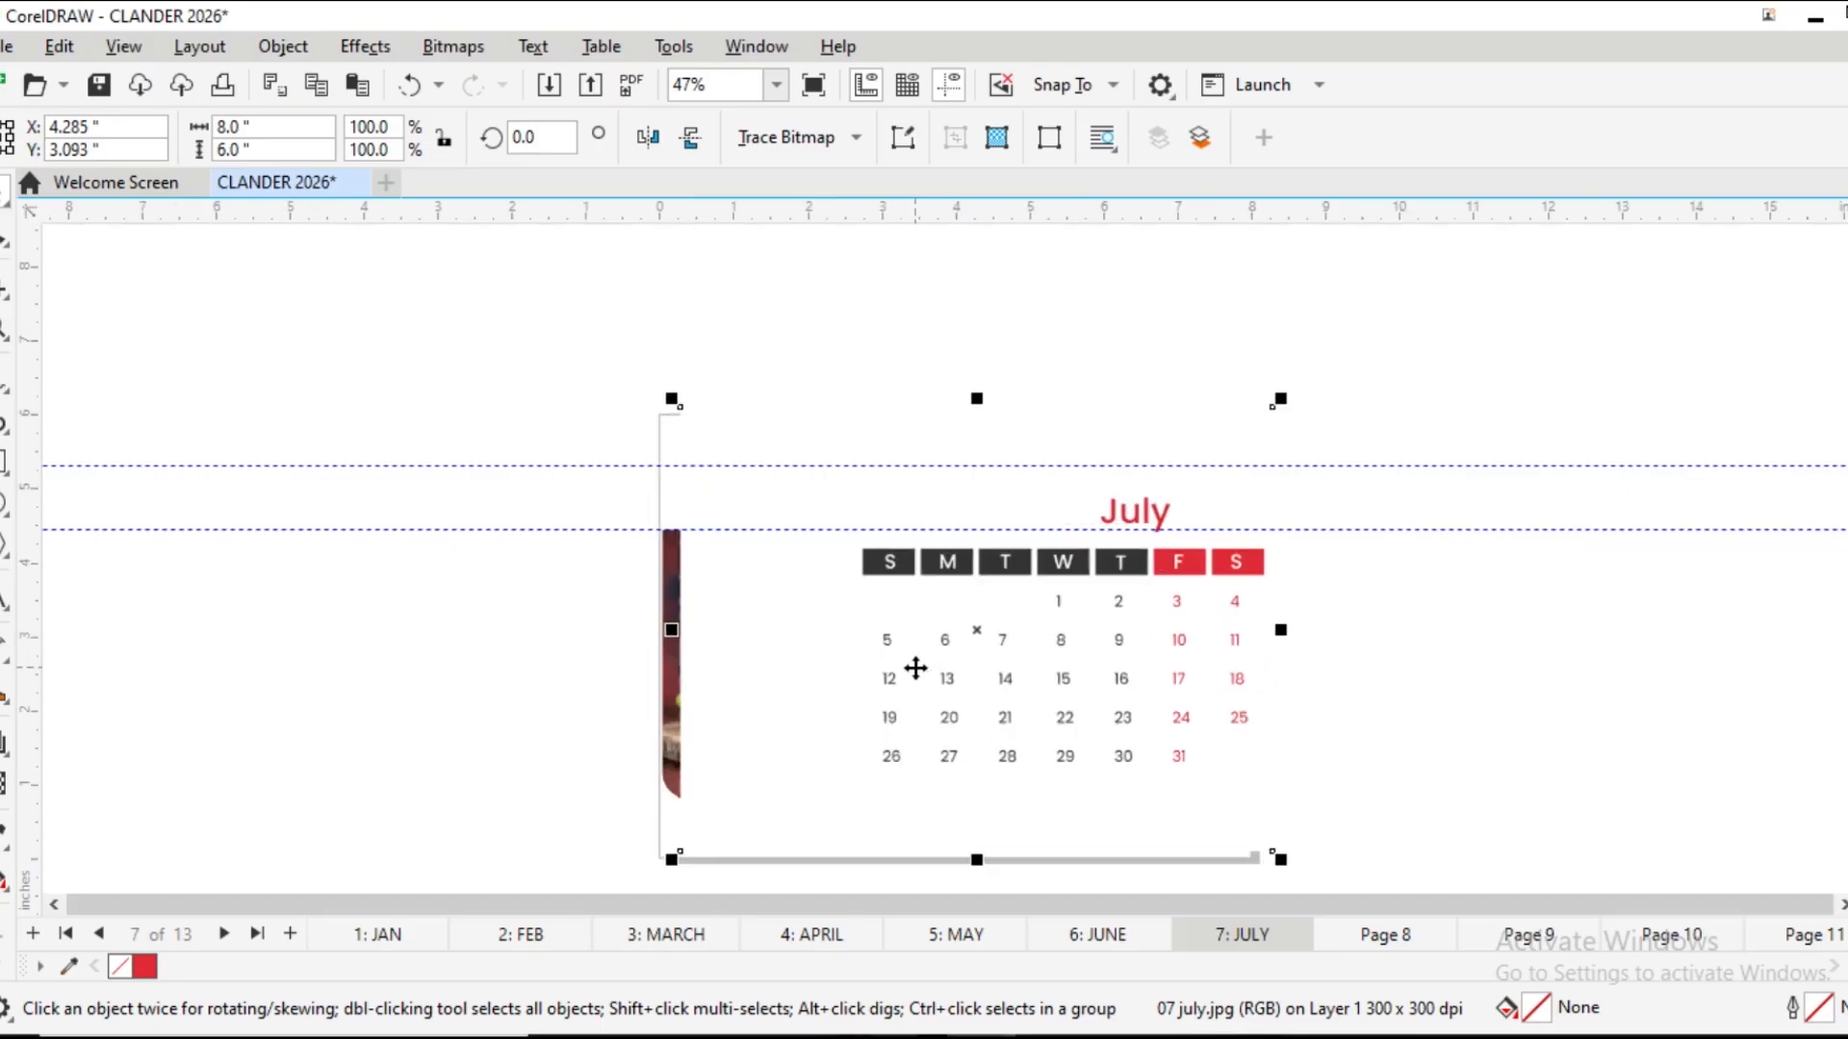
scroll(915, 668, "up", 1)
left_click_drag(824, 664, 804, 680)
scroll(763, 507, "up", 2)
scroll(825, 713, "down", 3)
left_click_drag(932, 721, 740, 591)
scroll(1271, 676, "down", 3)
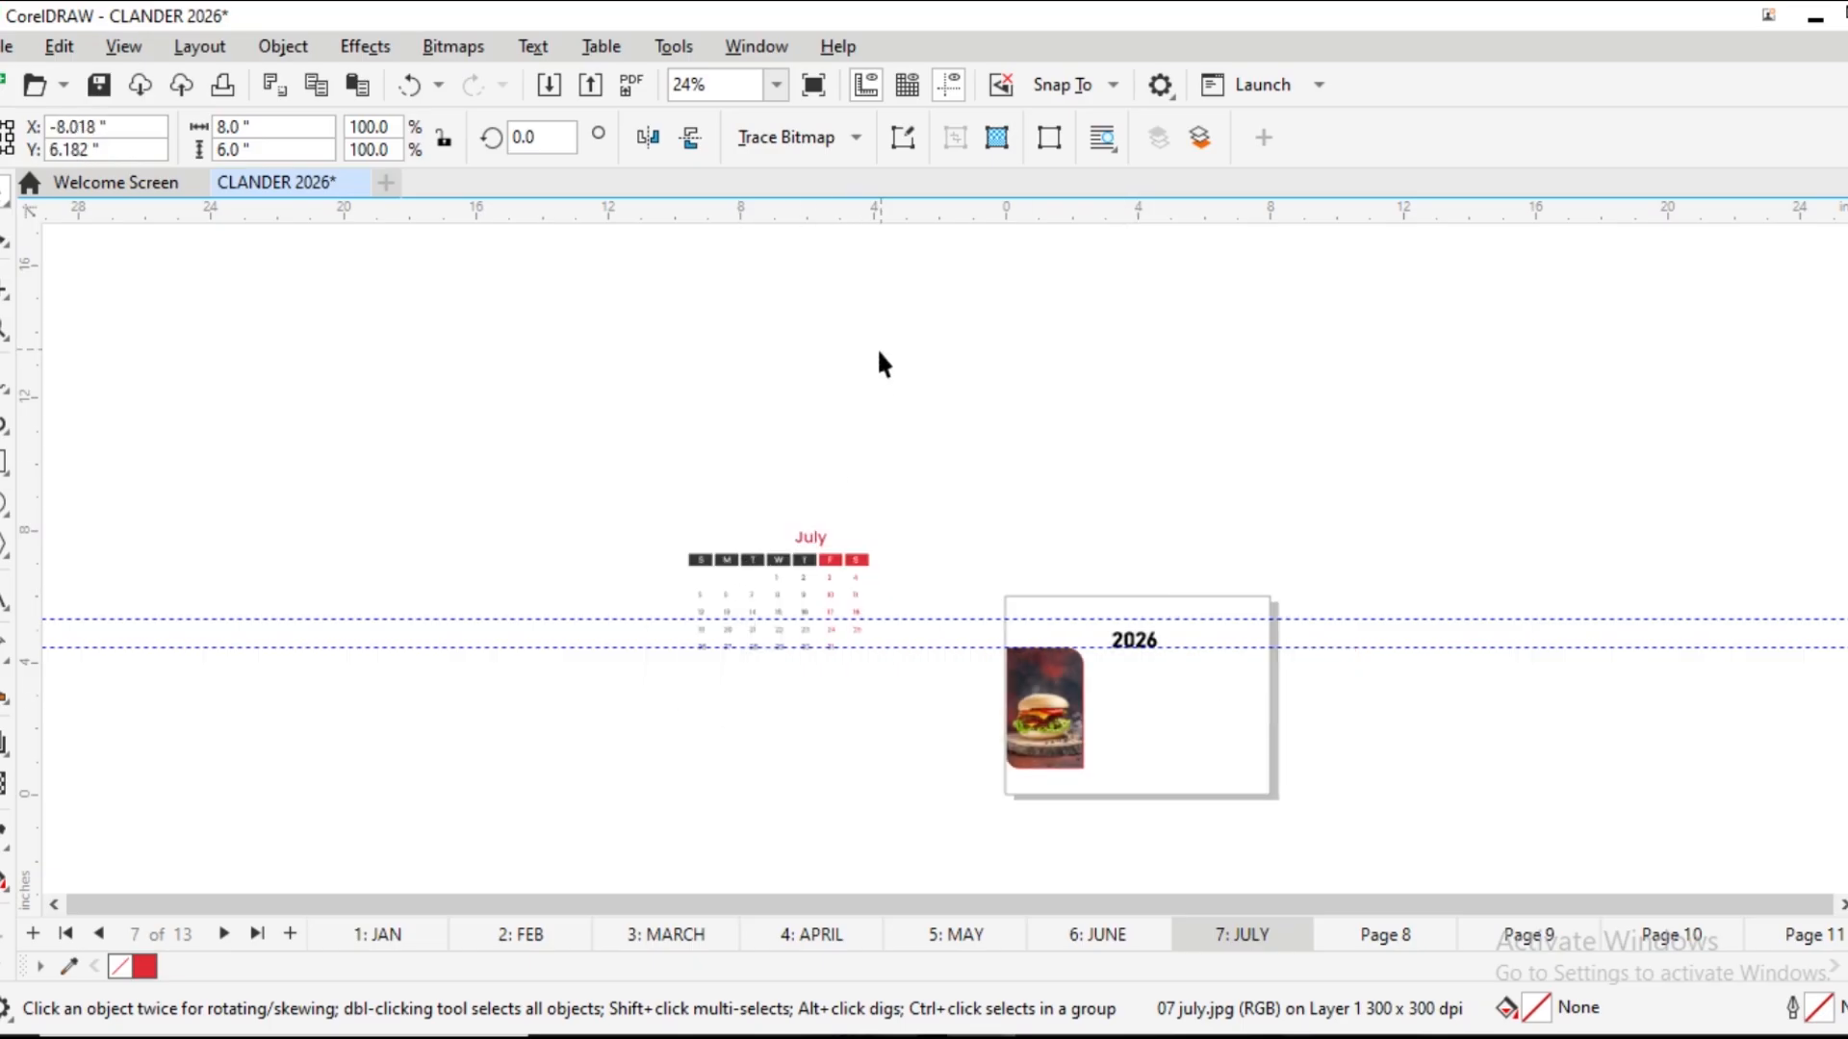
Add an 8 by 6 in page-sized rectangular frame to the July page
left_click(883, 364)
double_click(5, 462)
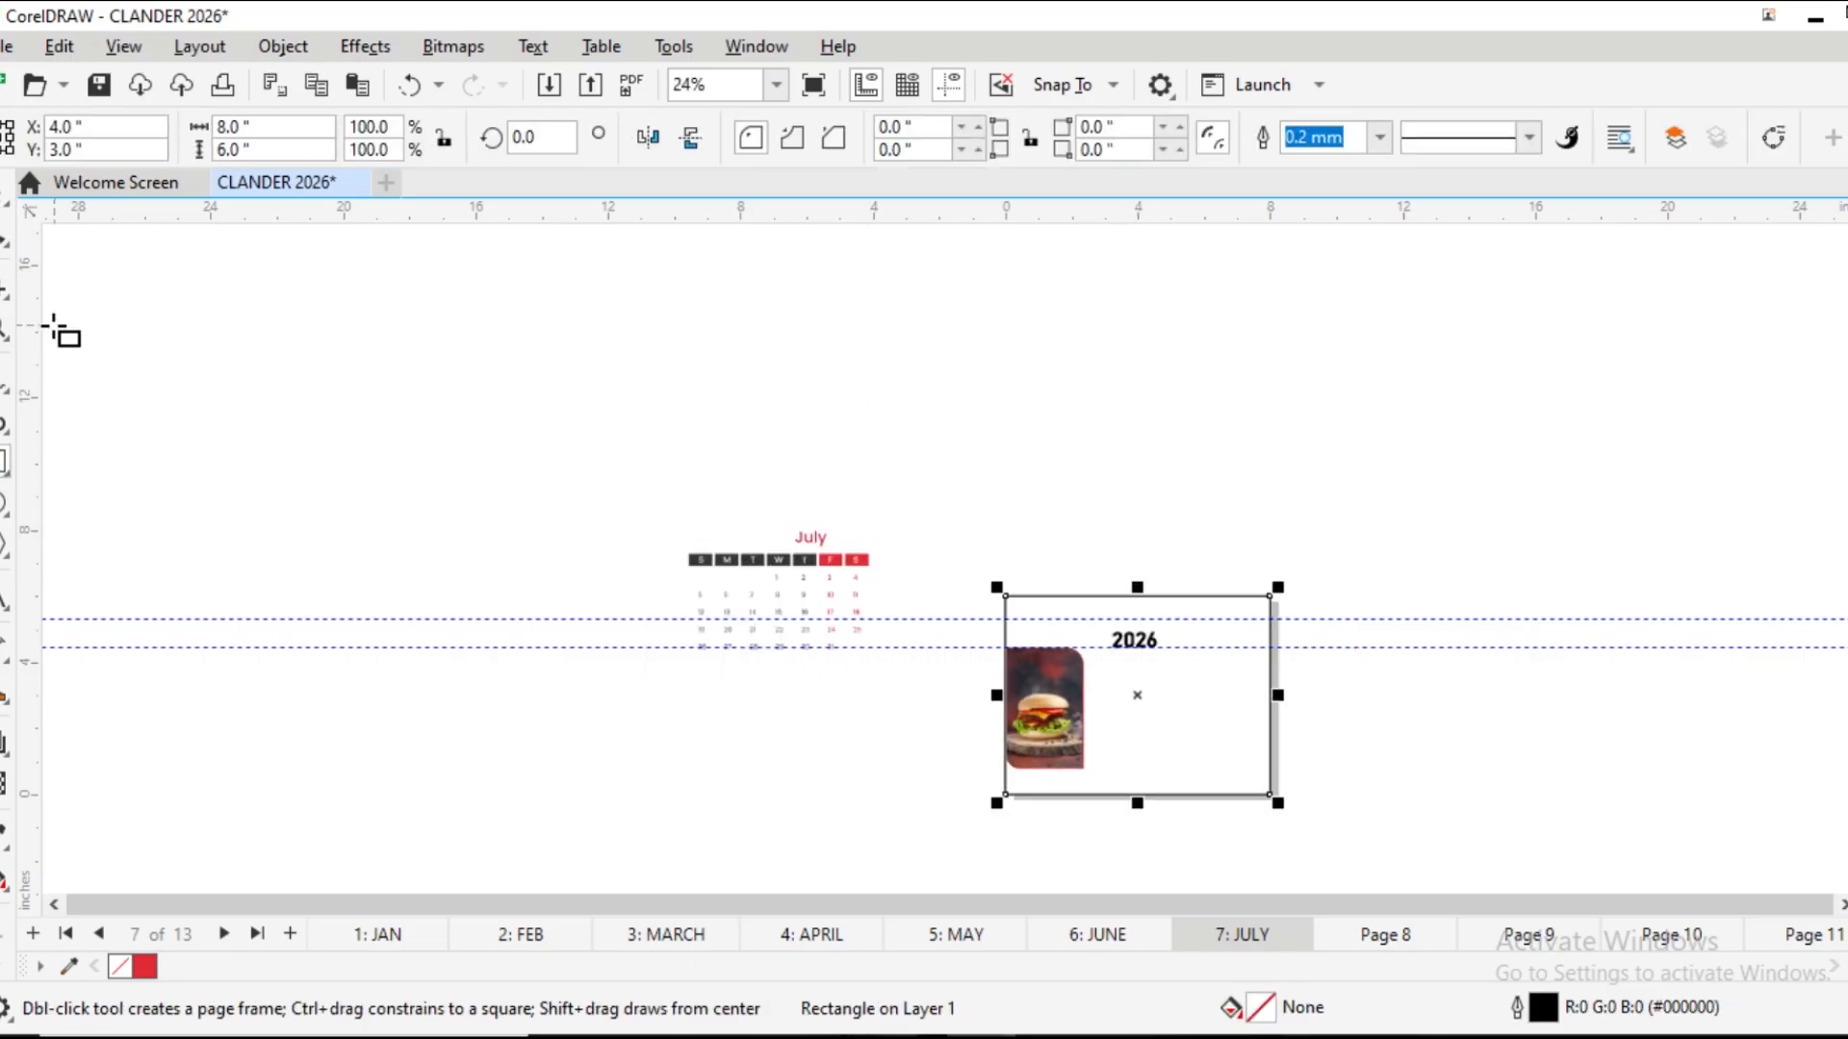
left_click(783, 712)
Move the July calendar image onto the page at about X 3.908 in, Y 2.965 in
left_click(762, 583)
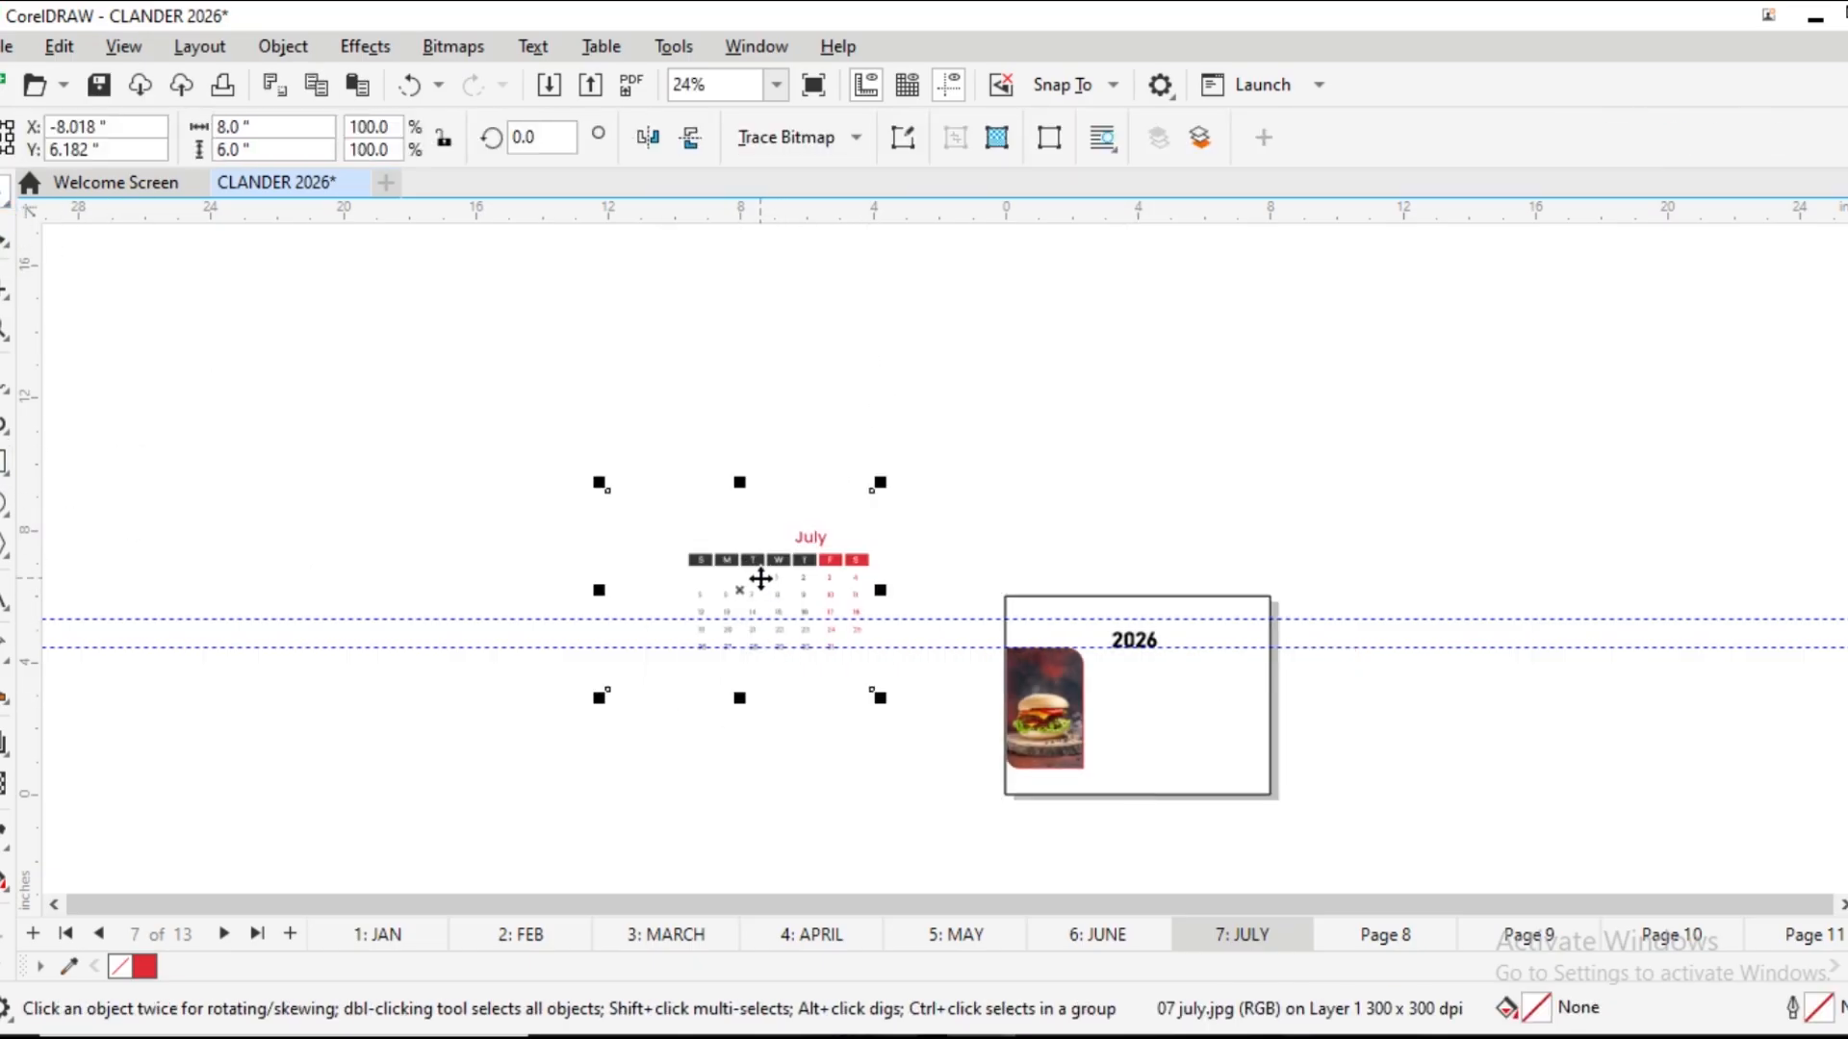
left_click_drag(762, 583, 1118, 701)
scroll(1148, 681, "up", 2)
left_click(834, 553)
left_click(1090, 717)
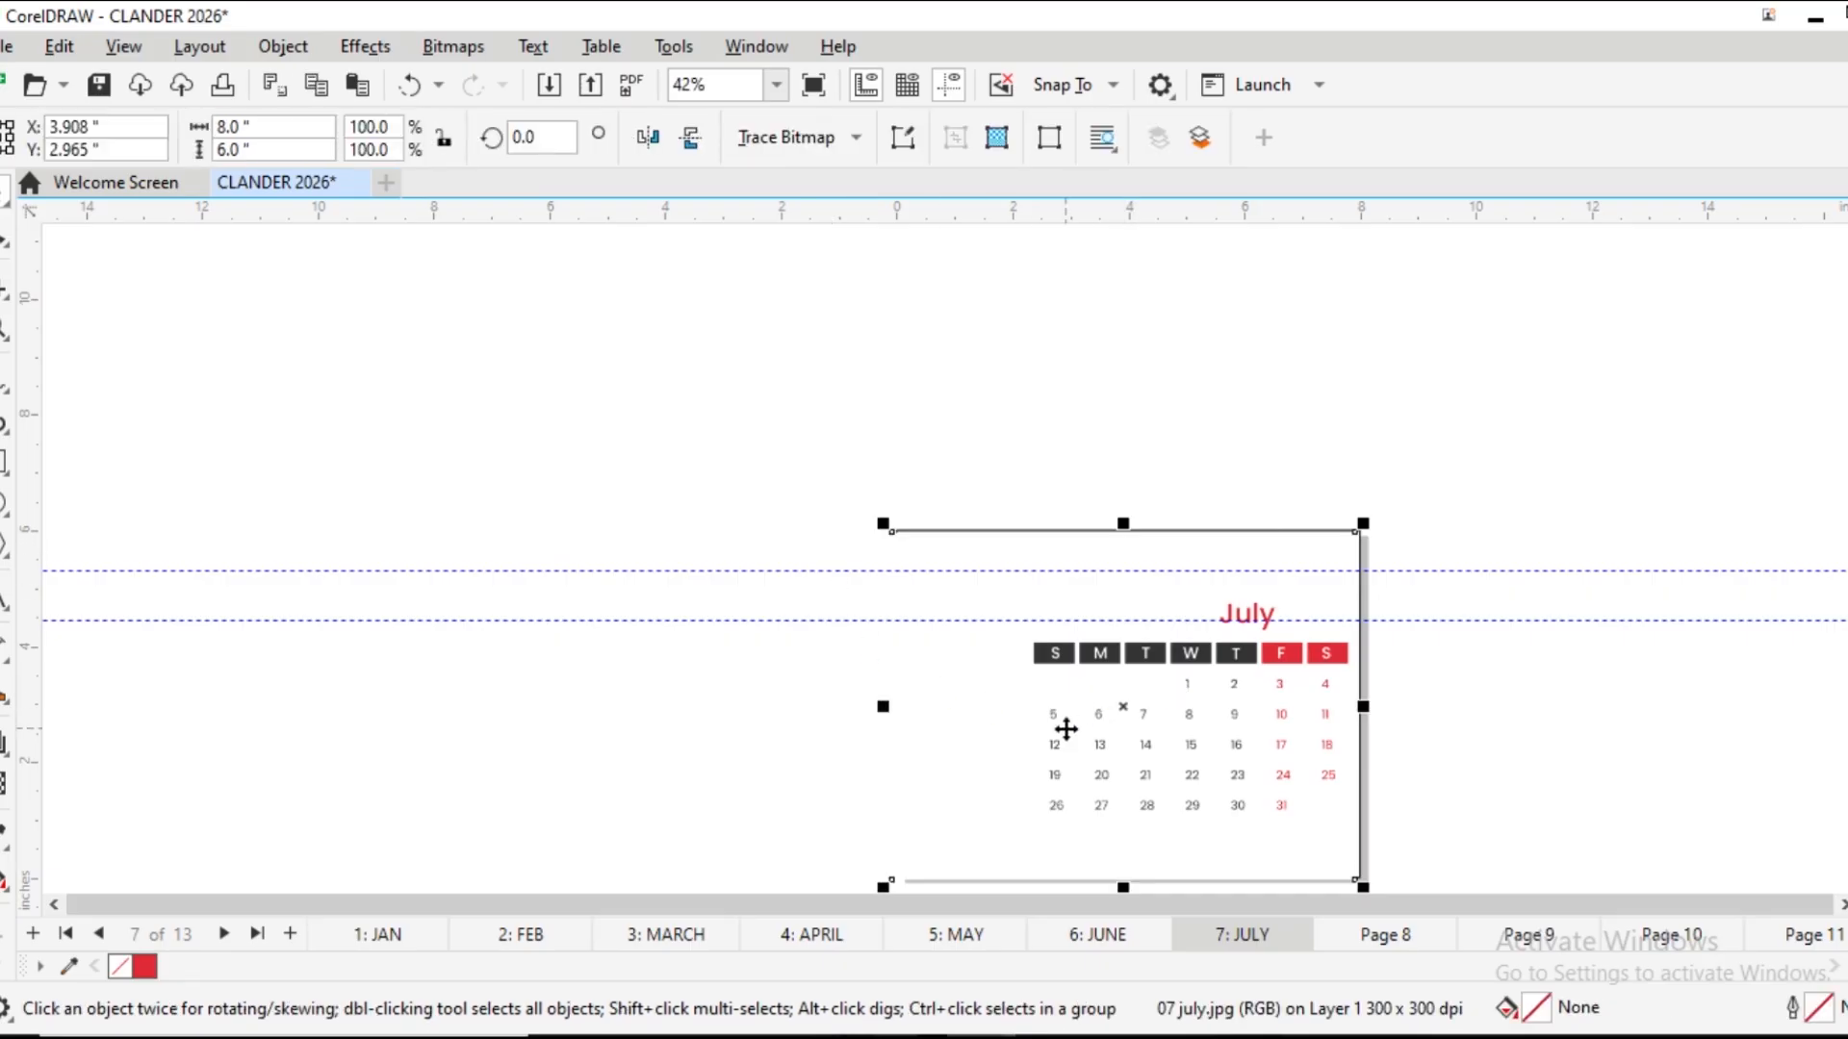
Send the July calendar image to the back of the layer and deselect it
left_click(279, 50)
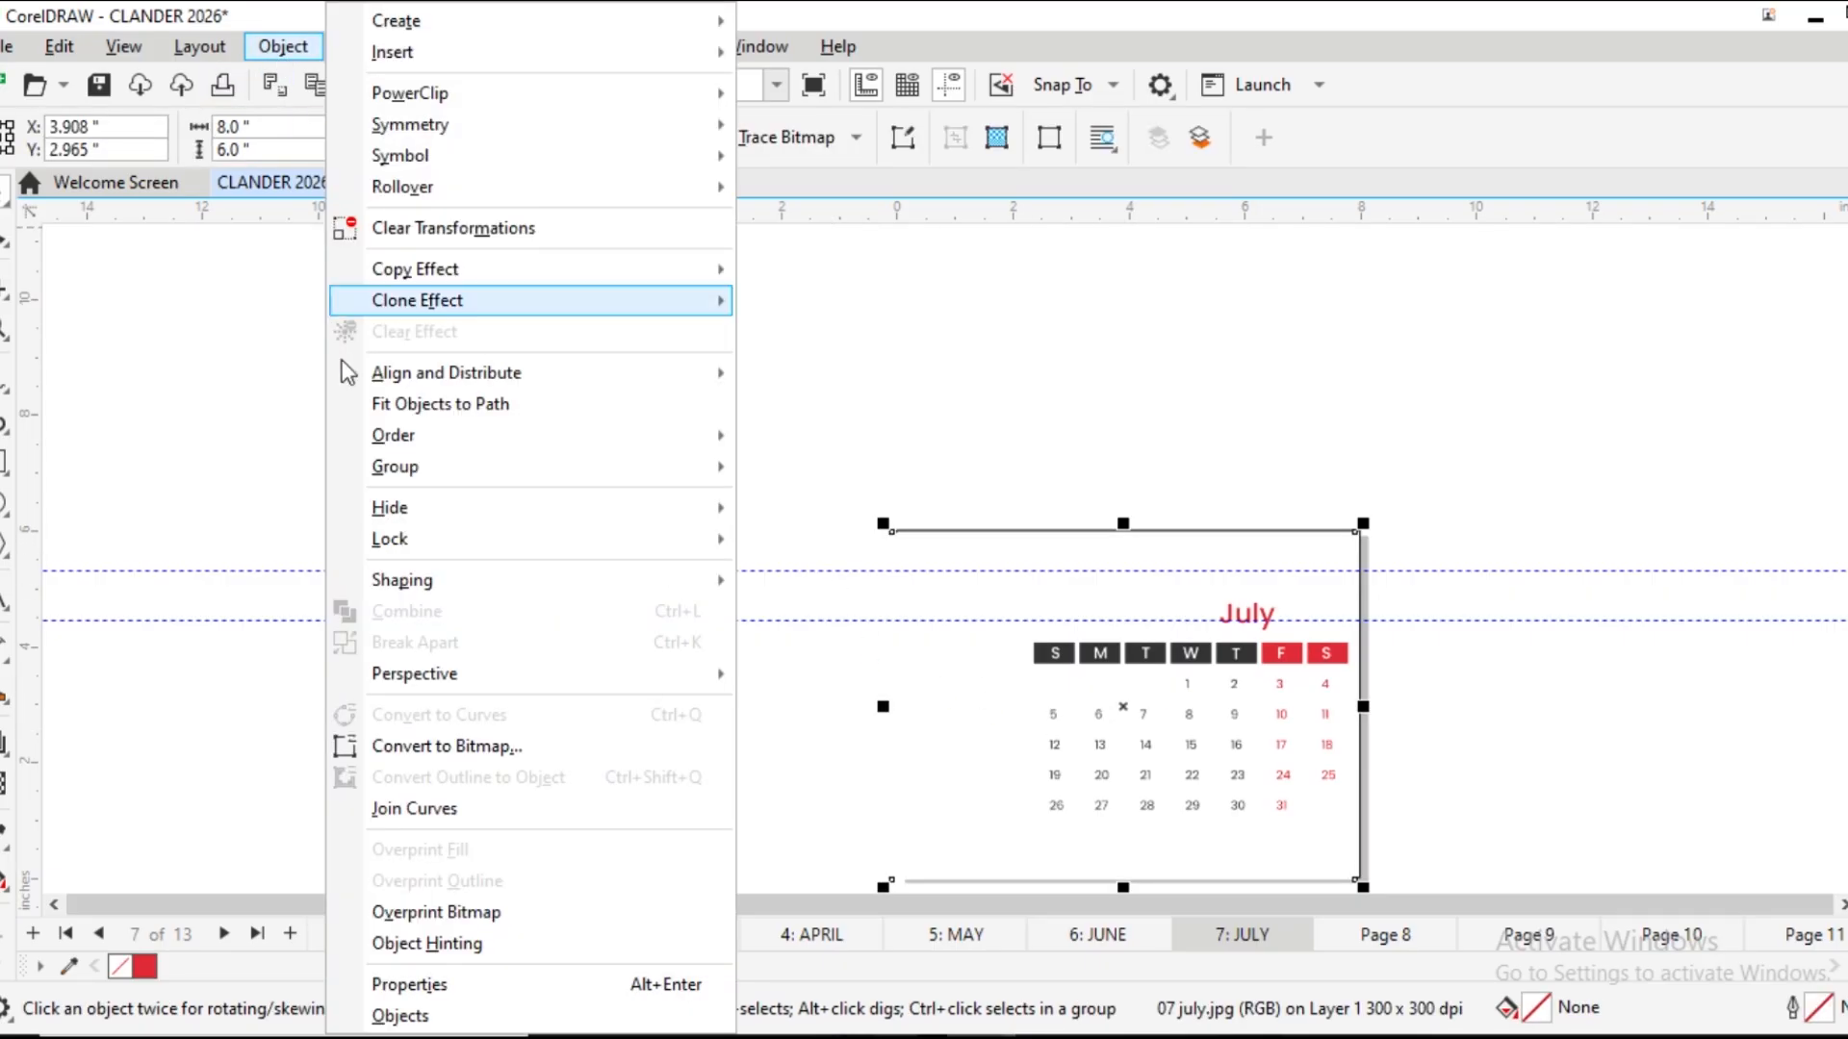
mouse_move(414, 445)
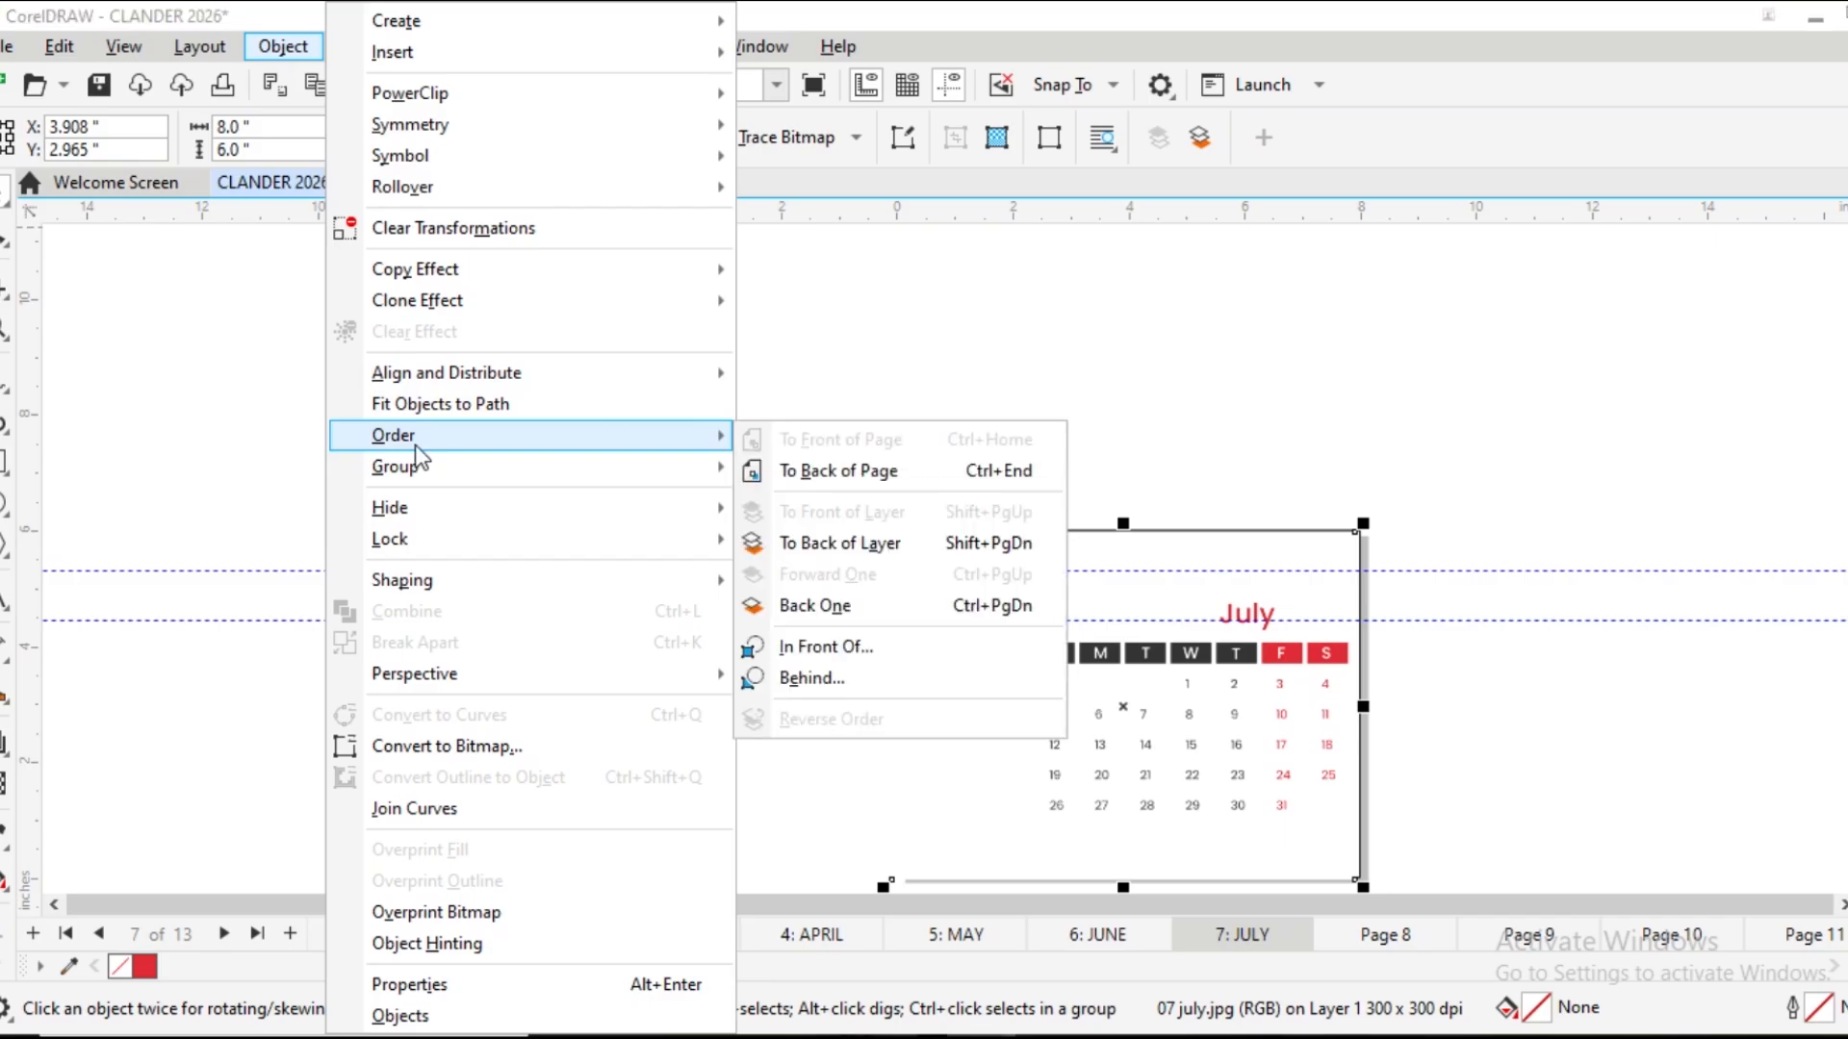
left_click(885, 544)
left_click(947, 383)
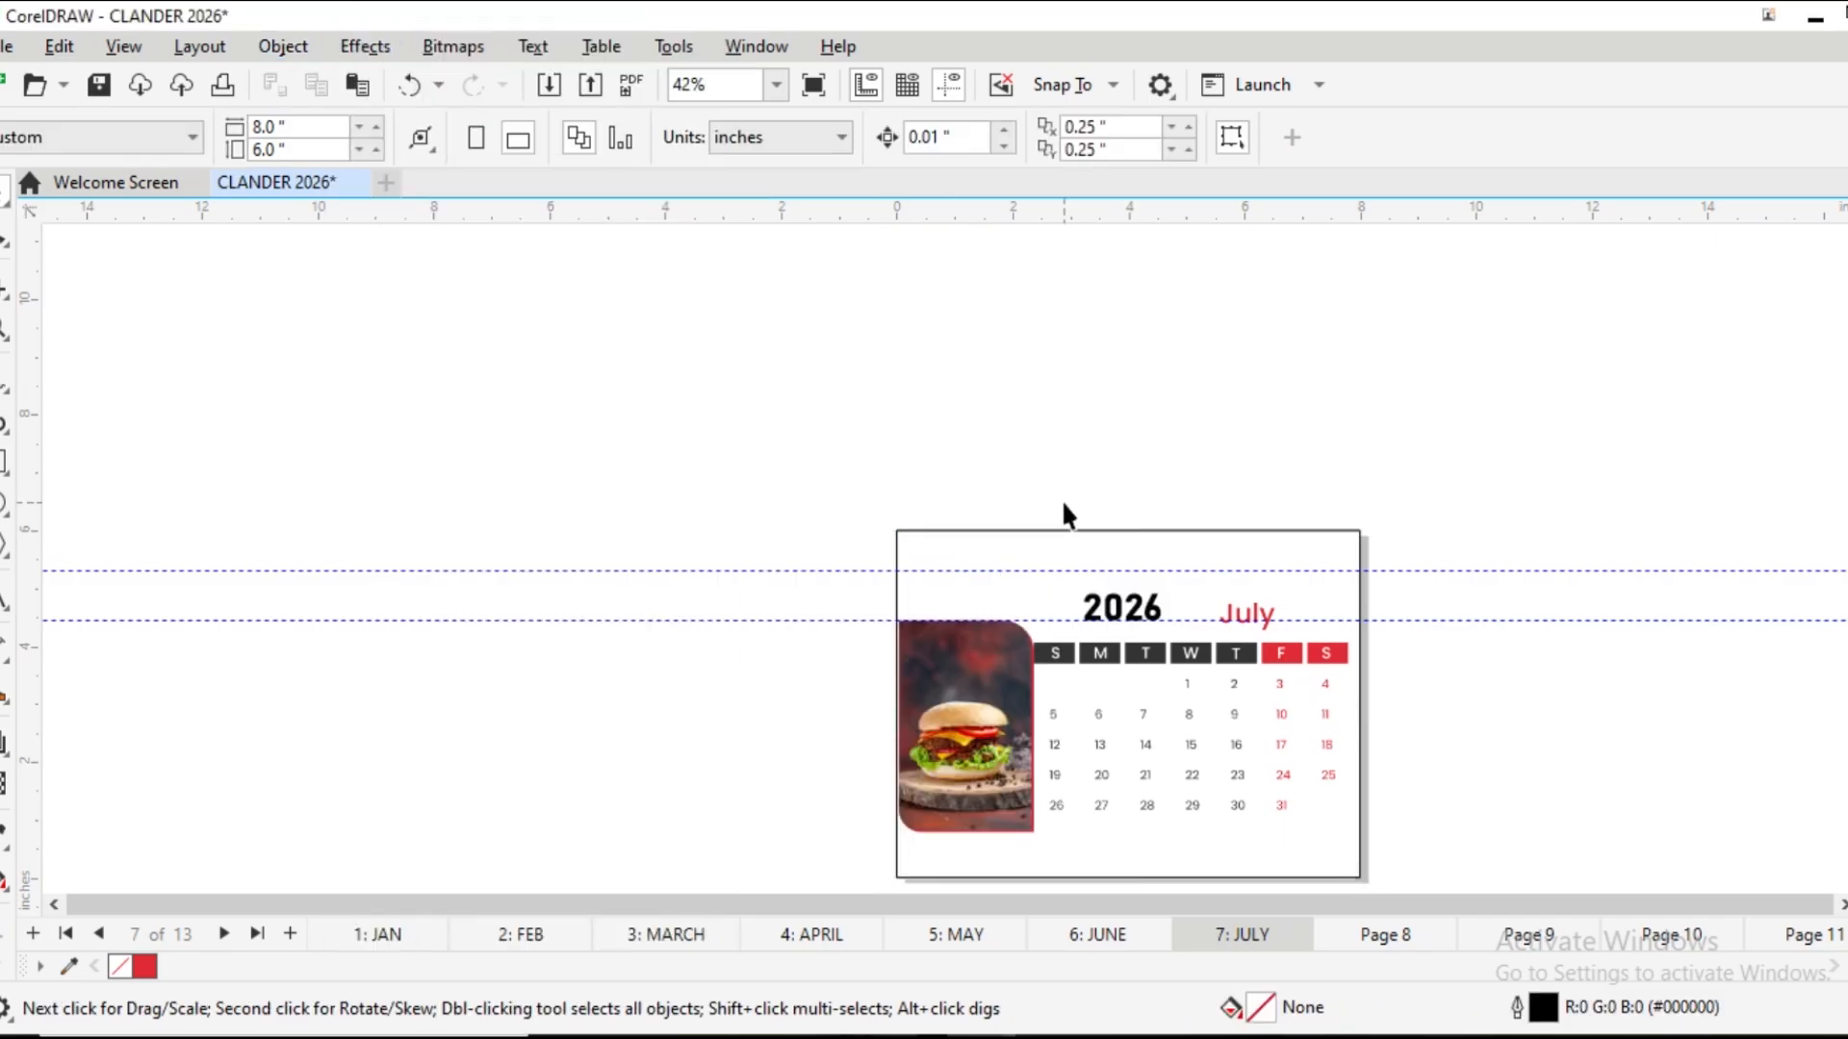
Open the export settings for the calendar document and choose PDF - Adobe Portable Document Format as the file type
scroll(1068, 524, "down", 2)
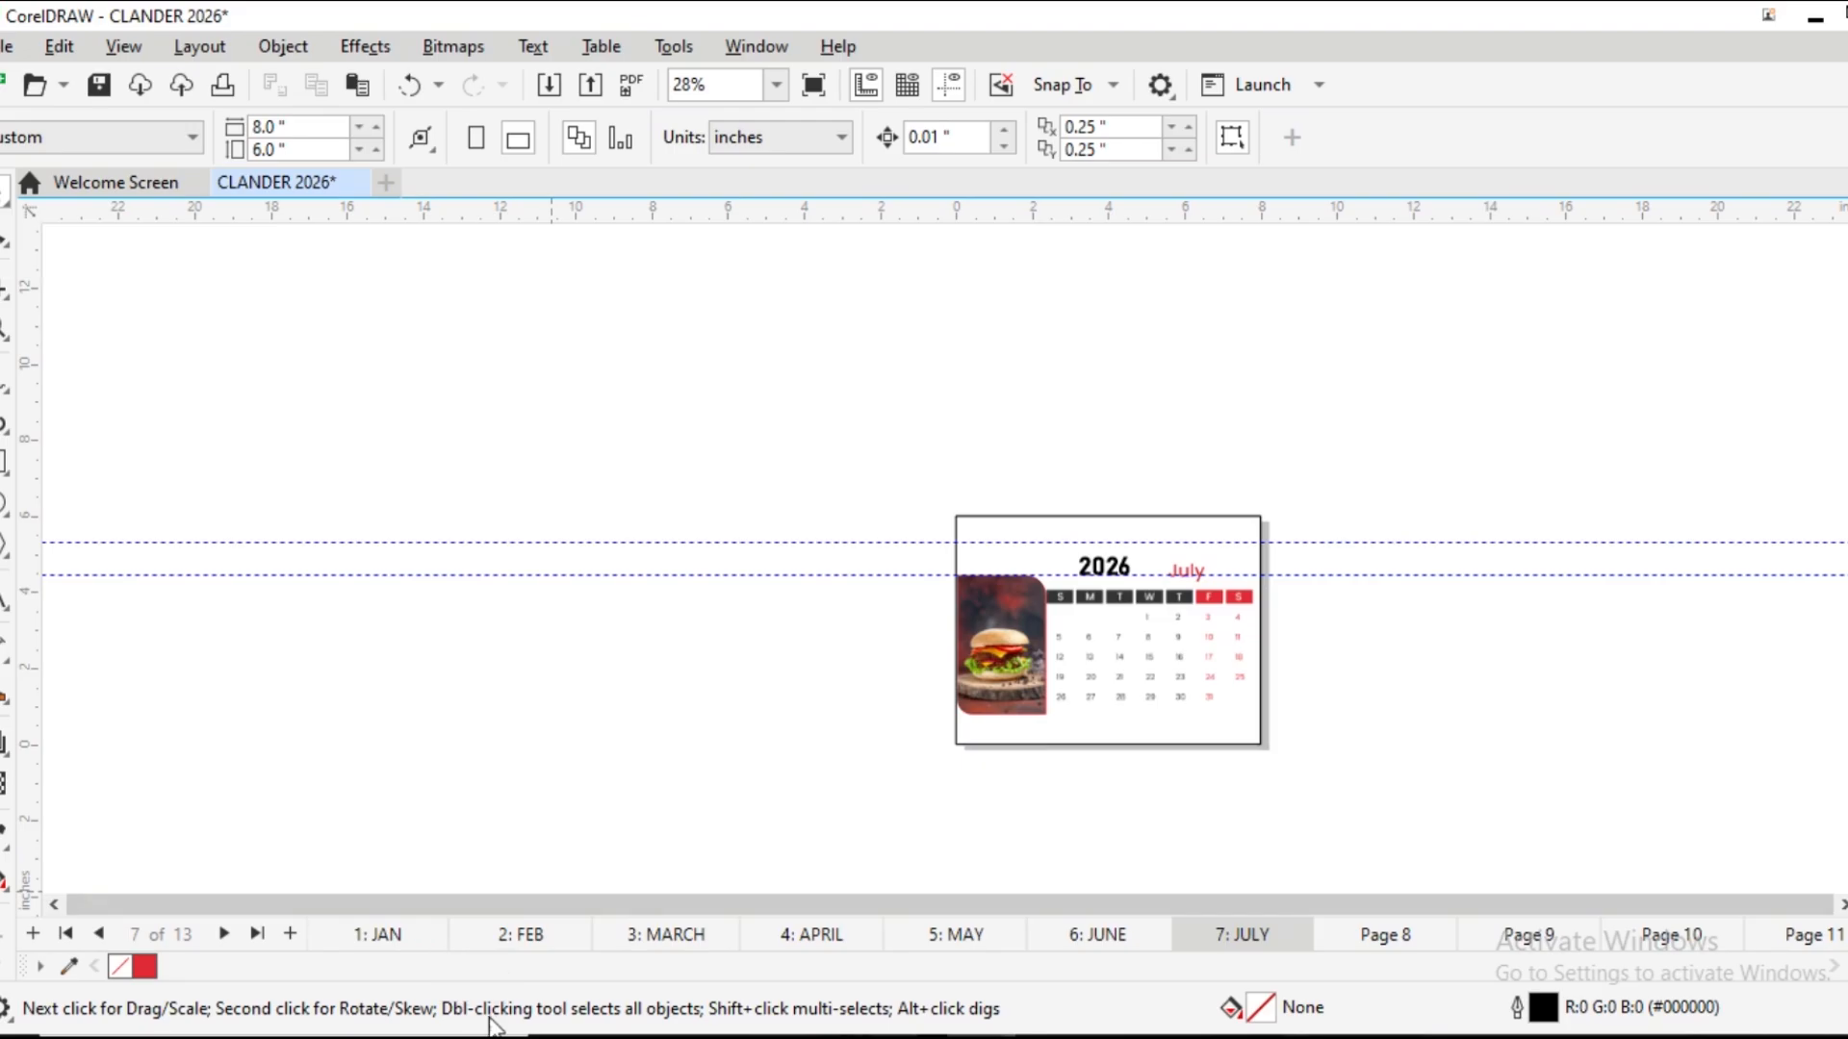
scroll(1374, 728, "up", 3)
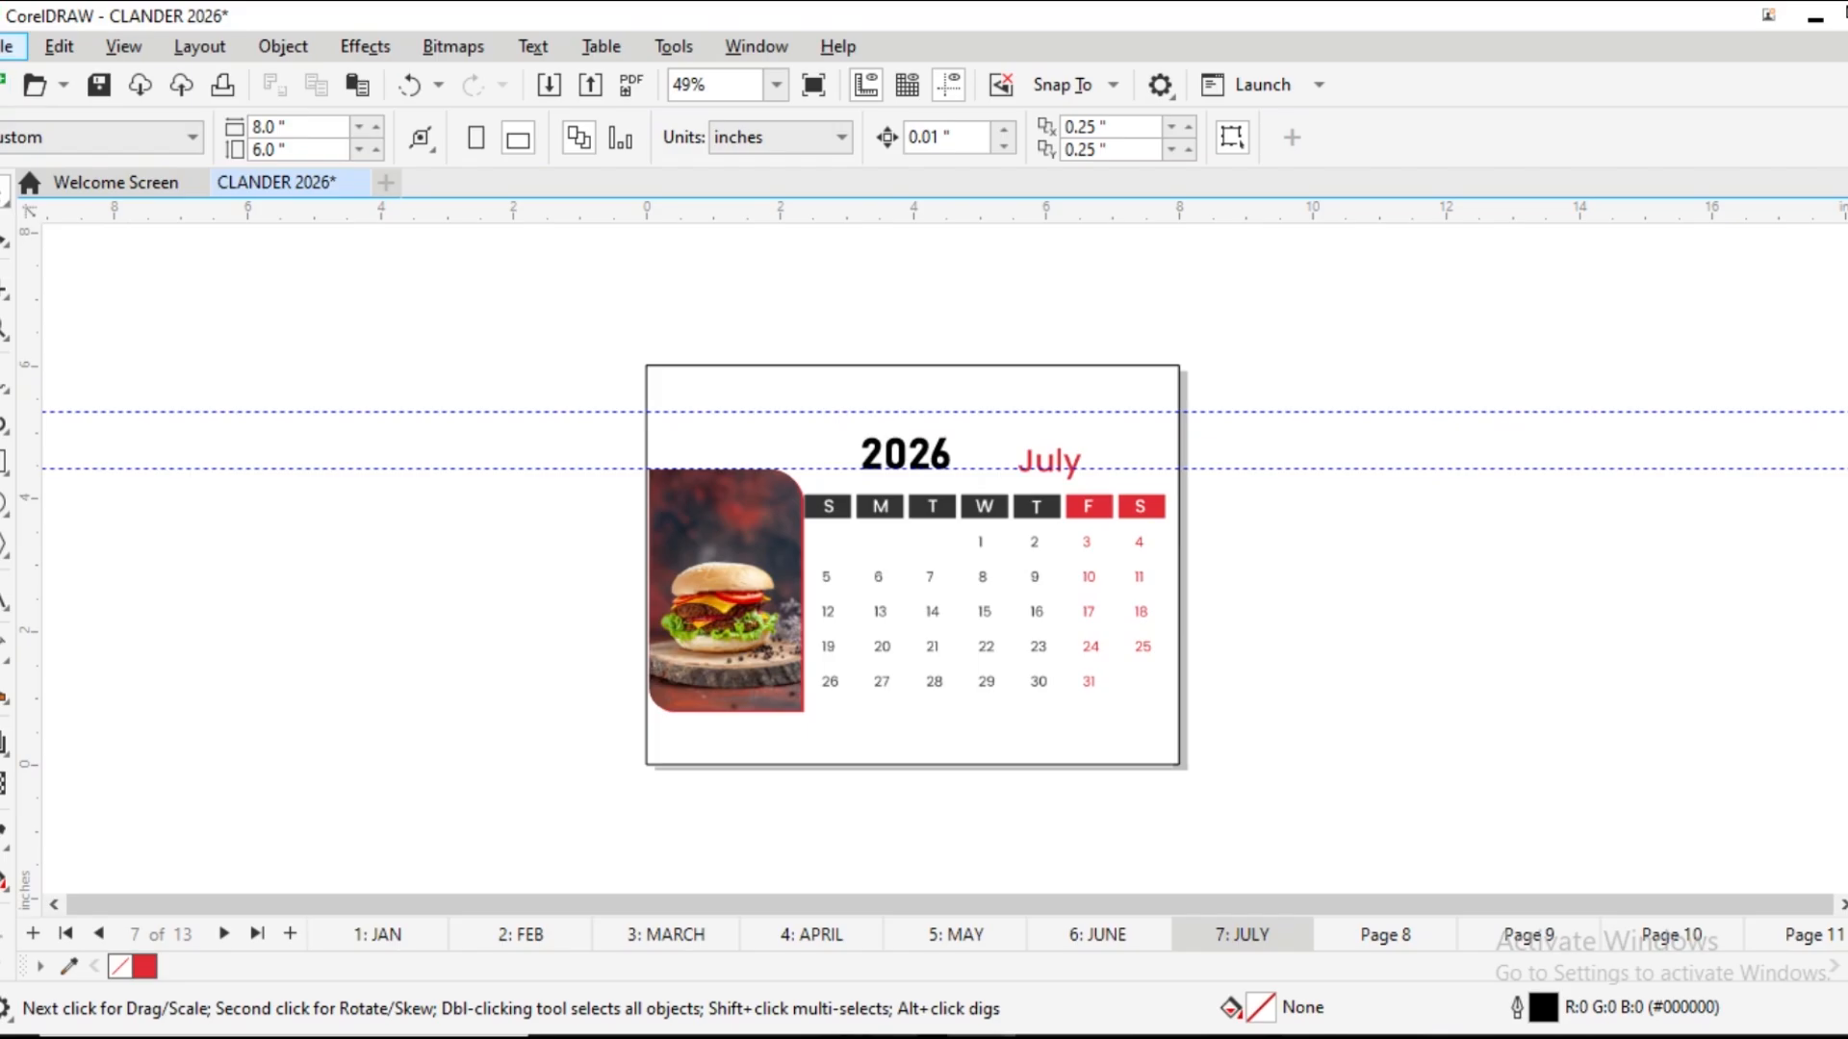
left_click(7, 46)
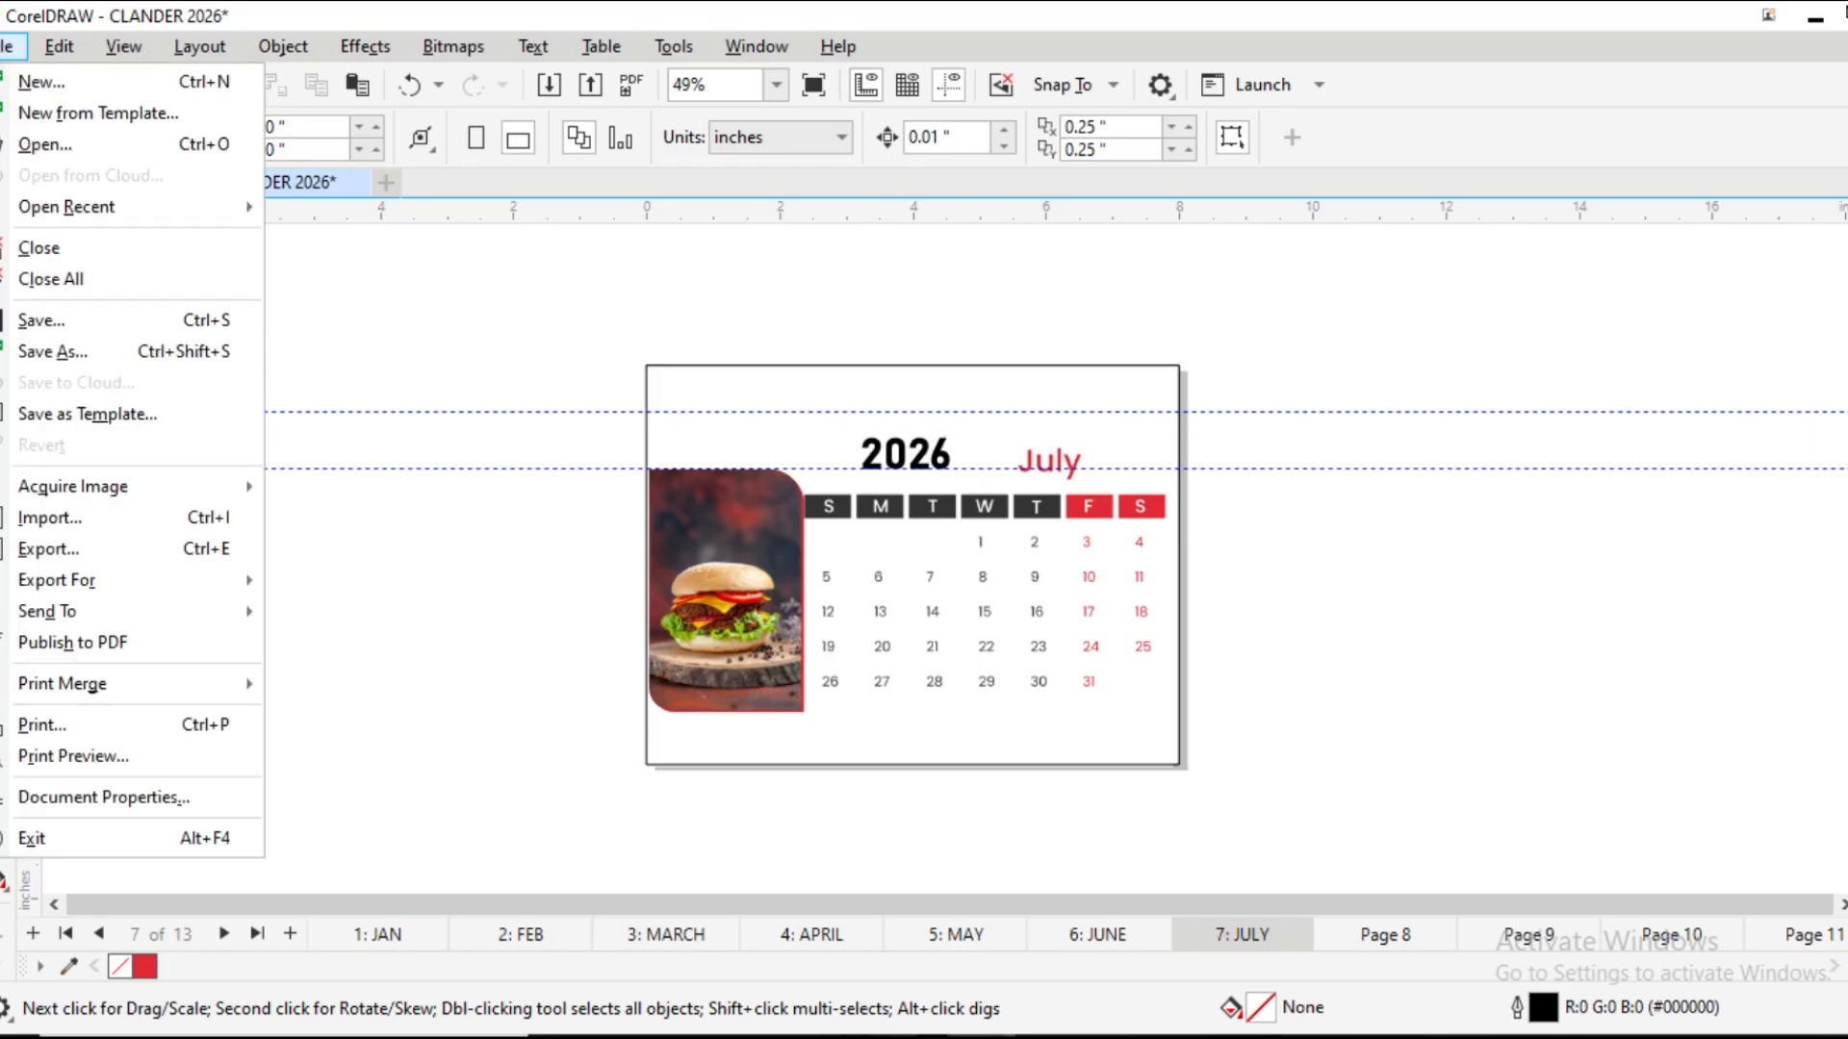
left_click(34, 552)
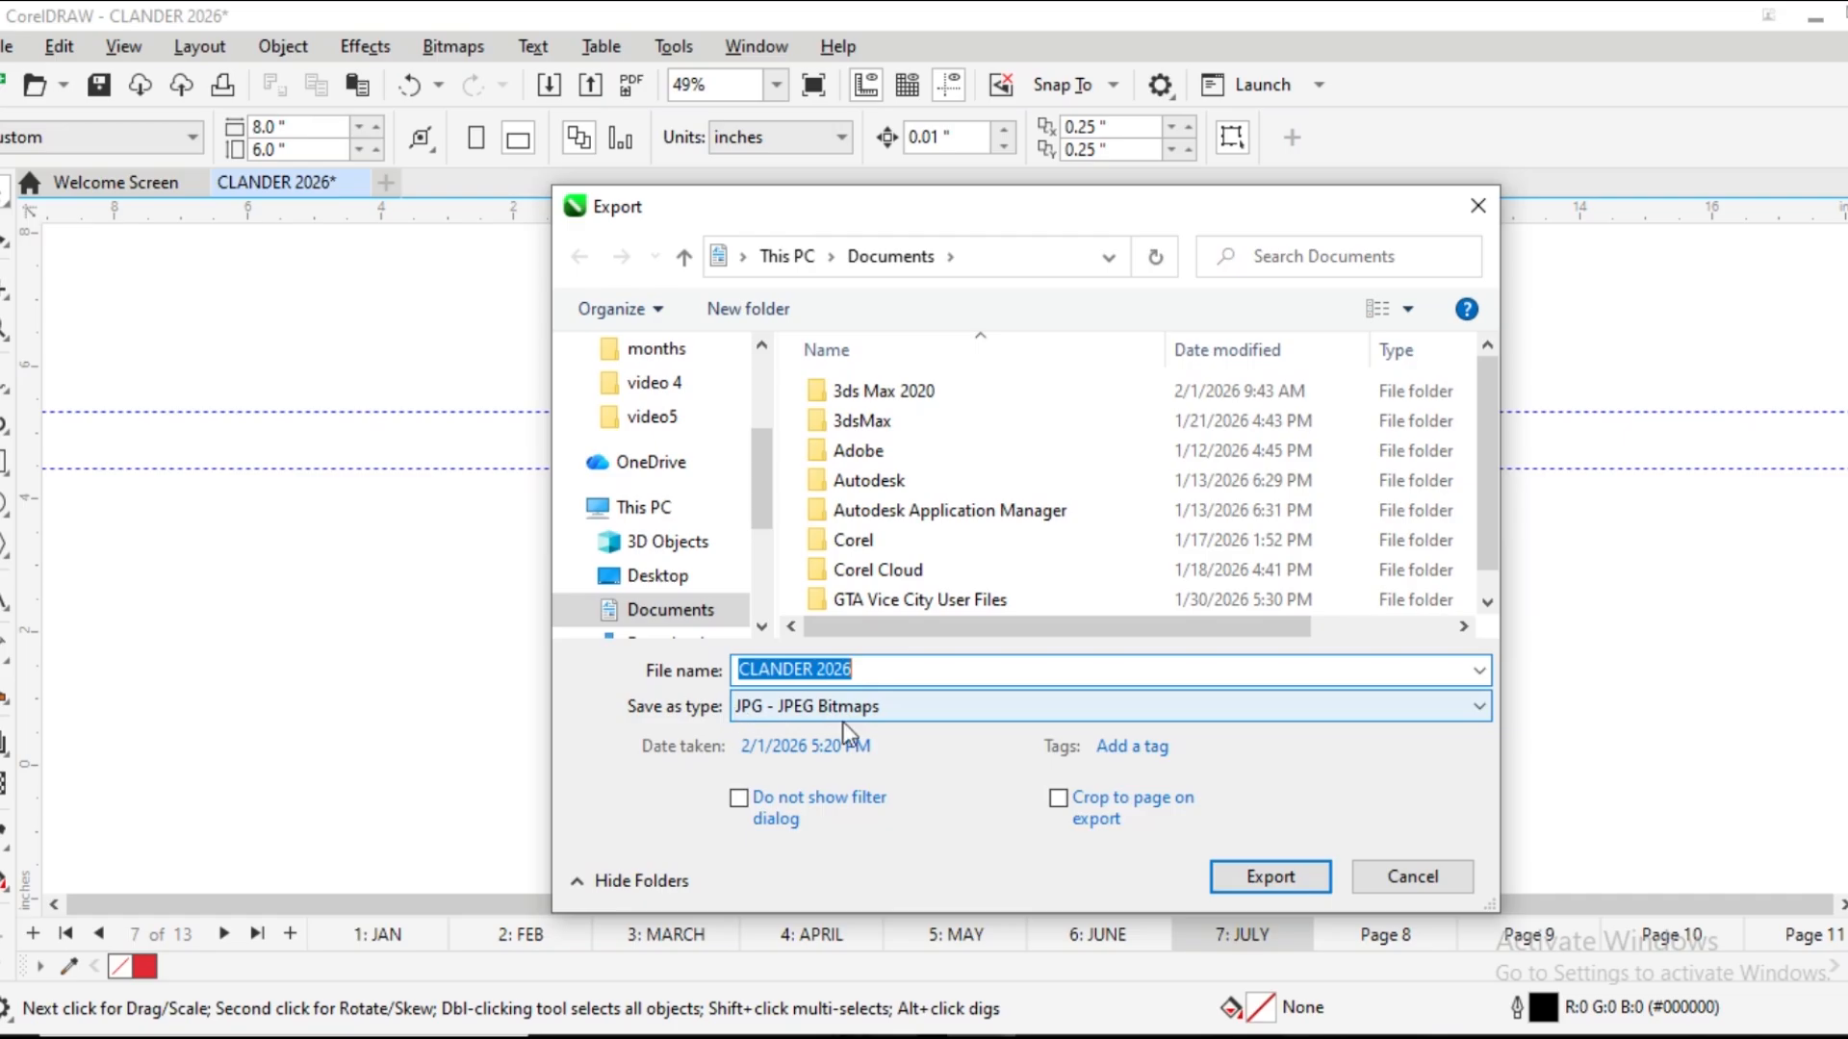
left_click(833, 706)
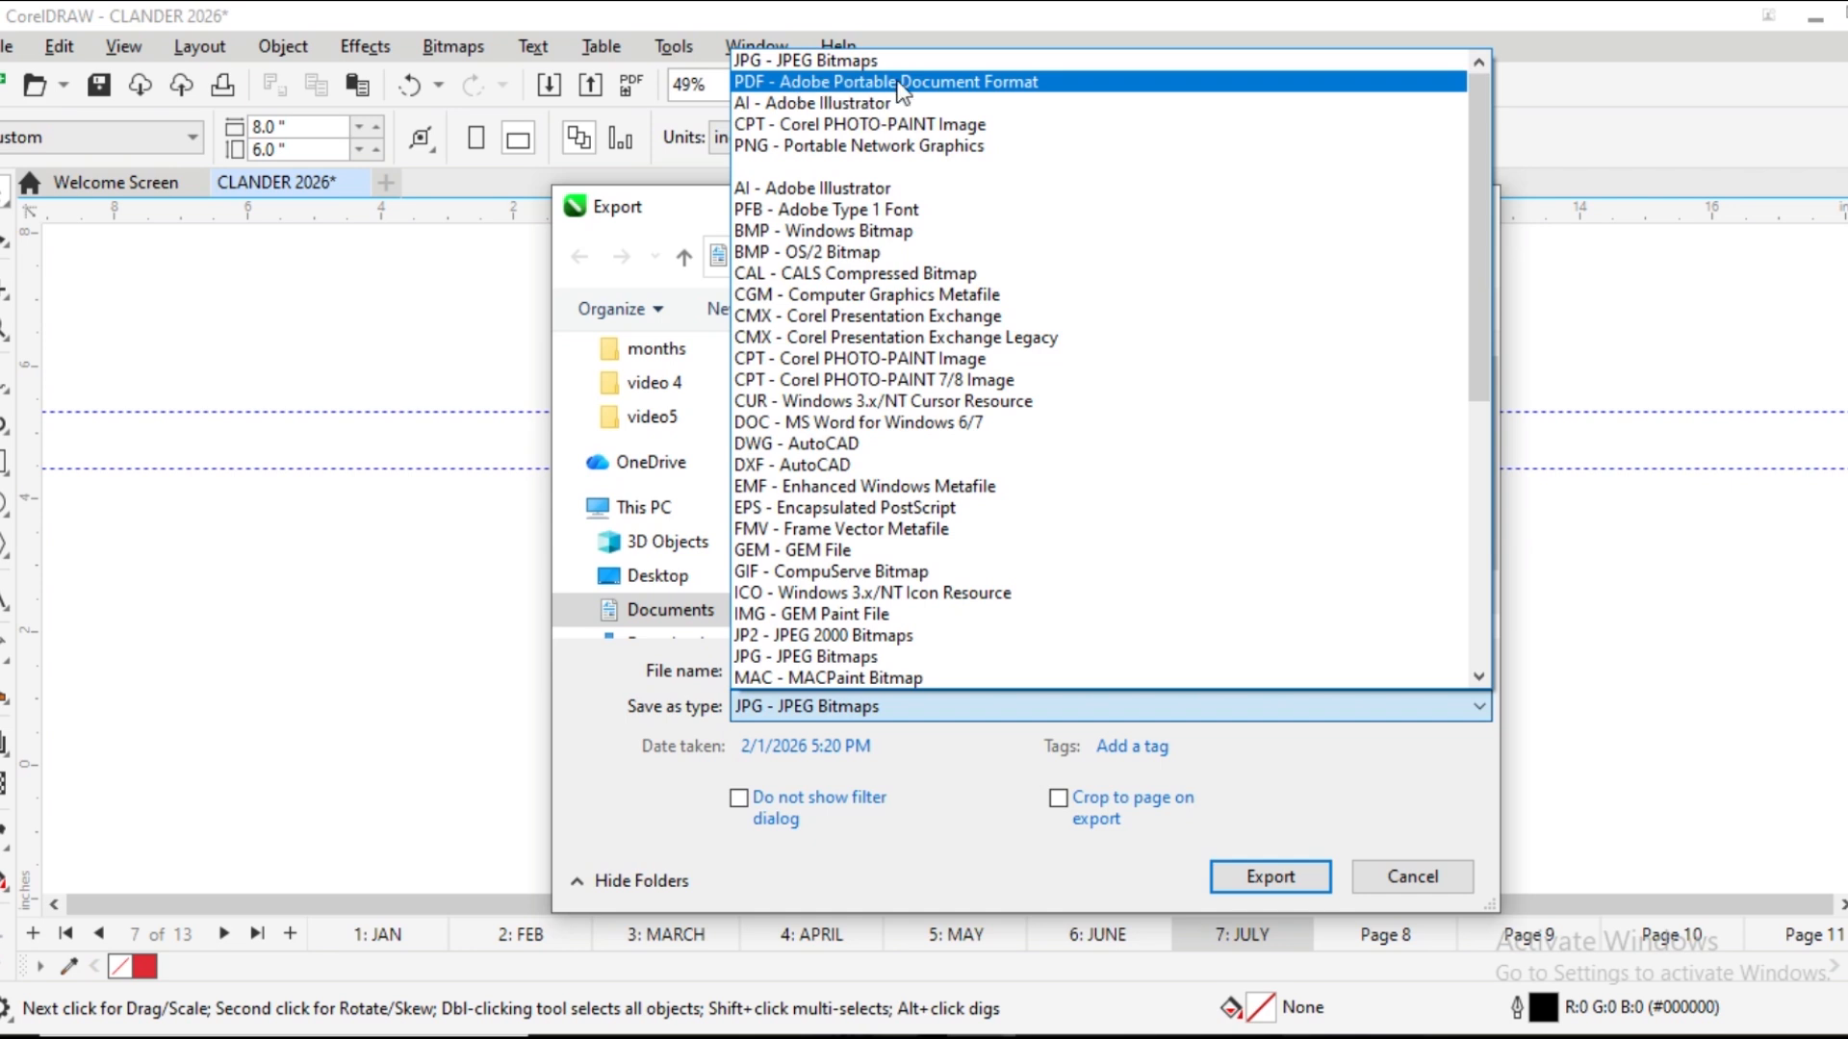
left_click(951, 83)
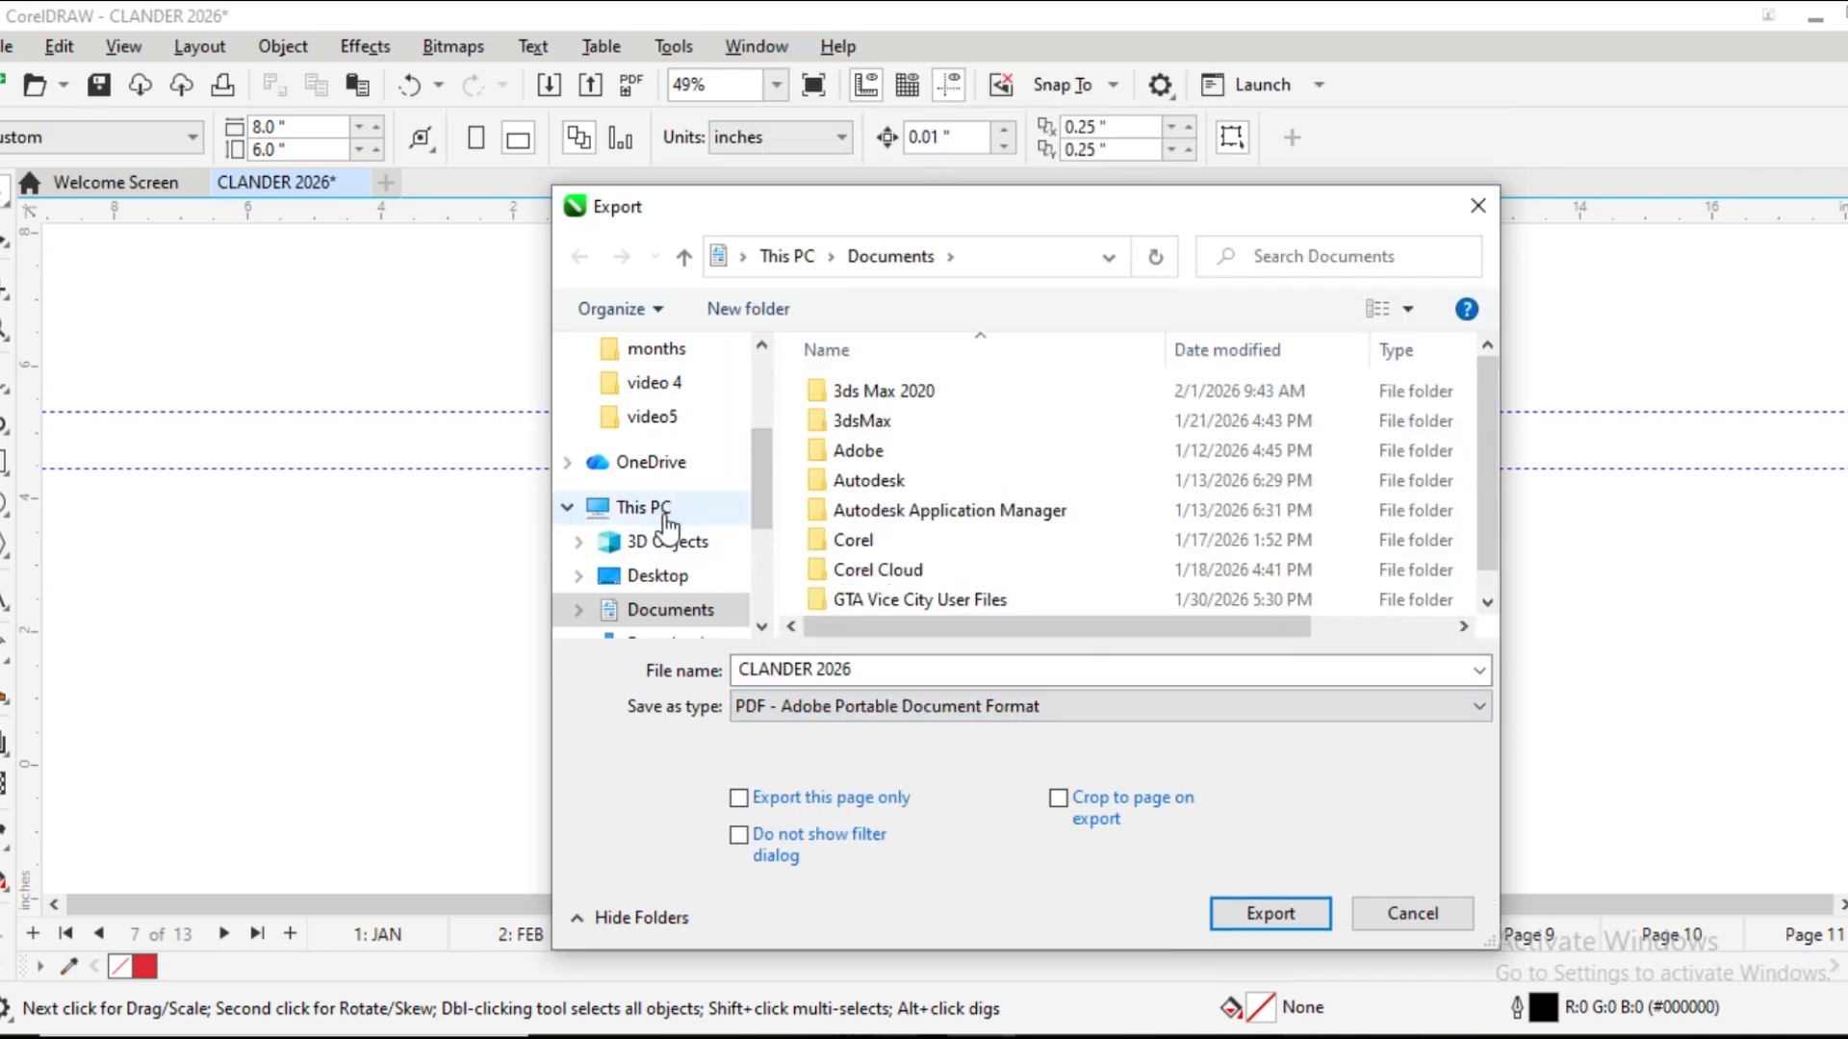
Export the current document to the Desktop as CLANDER 2026 with the Document Distribution PDF preset
left_click(658, 576)
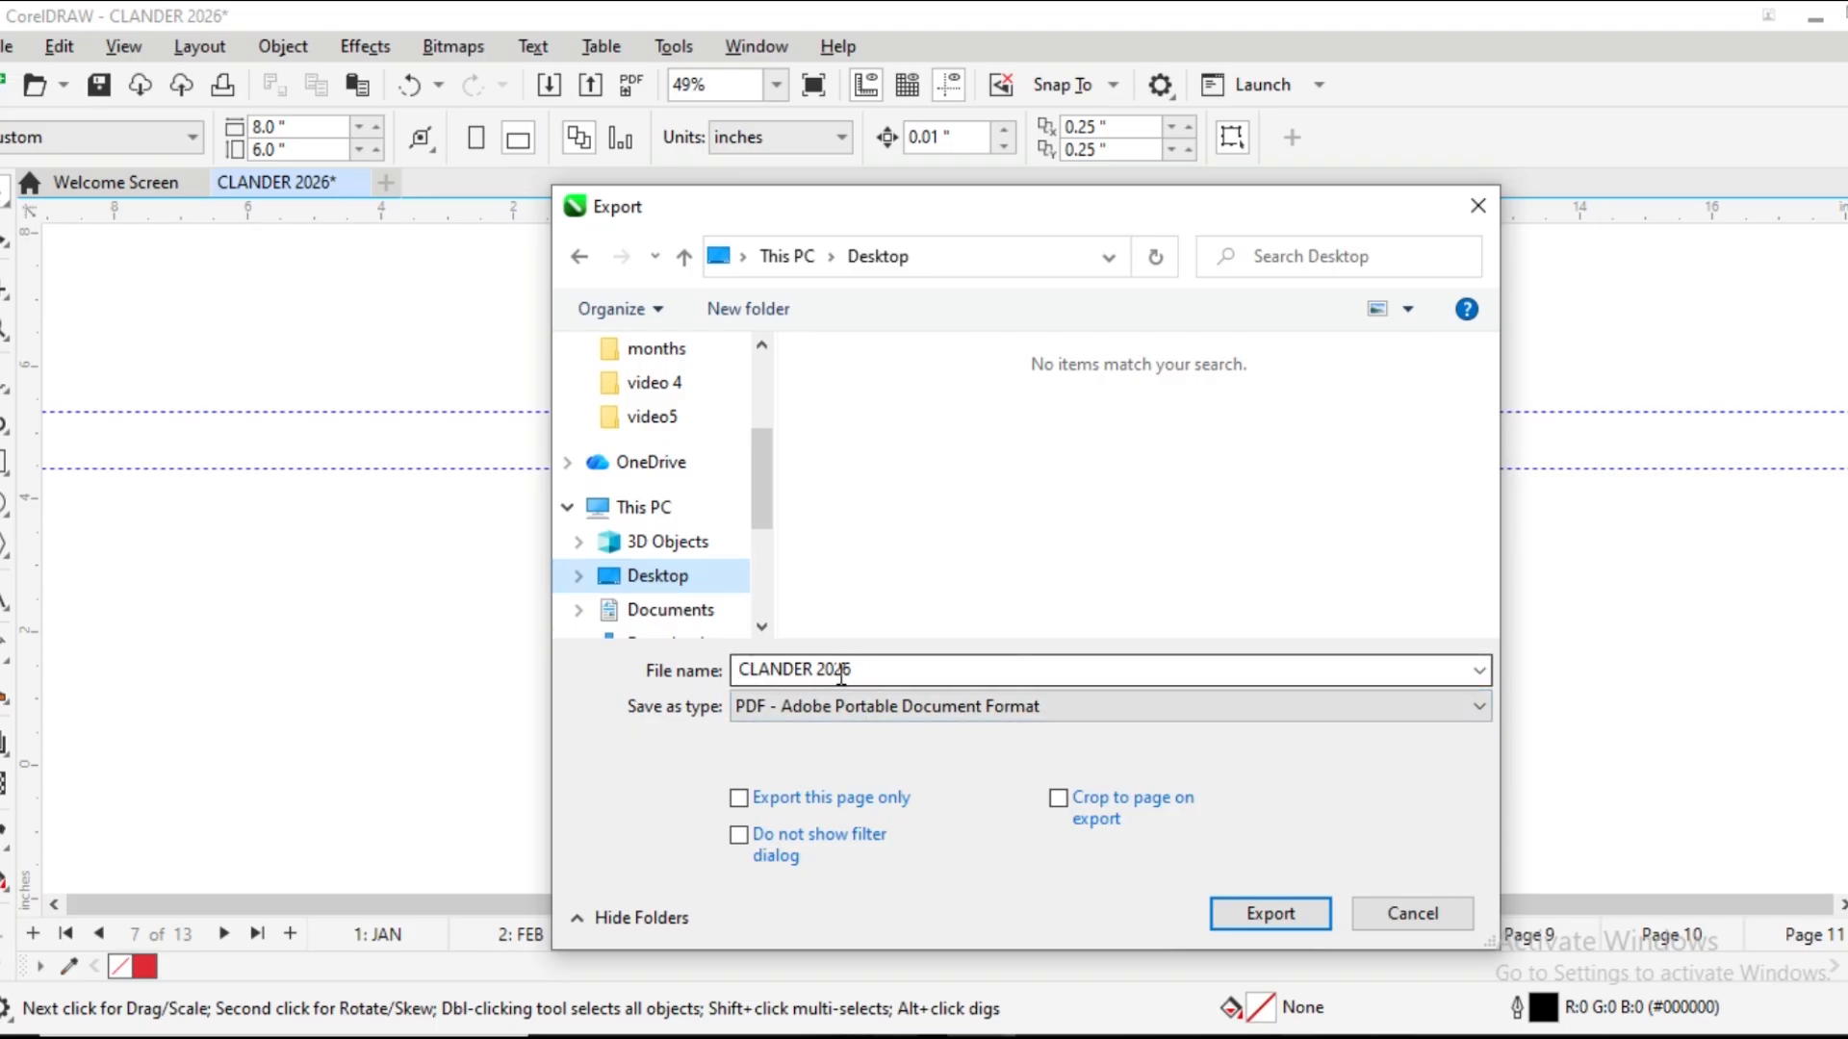
left_click(894, 677)
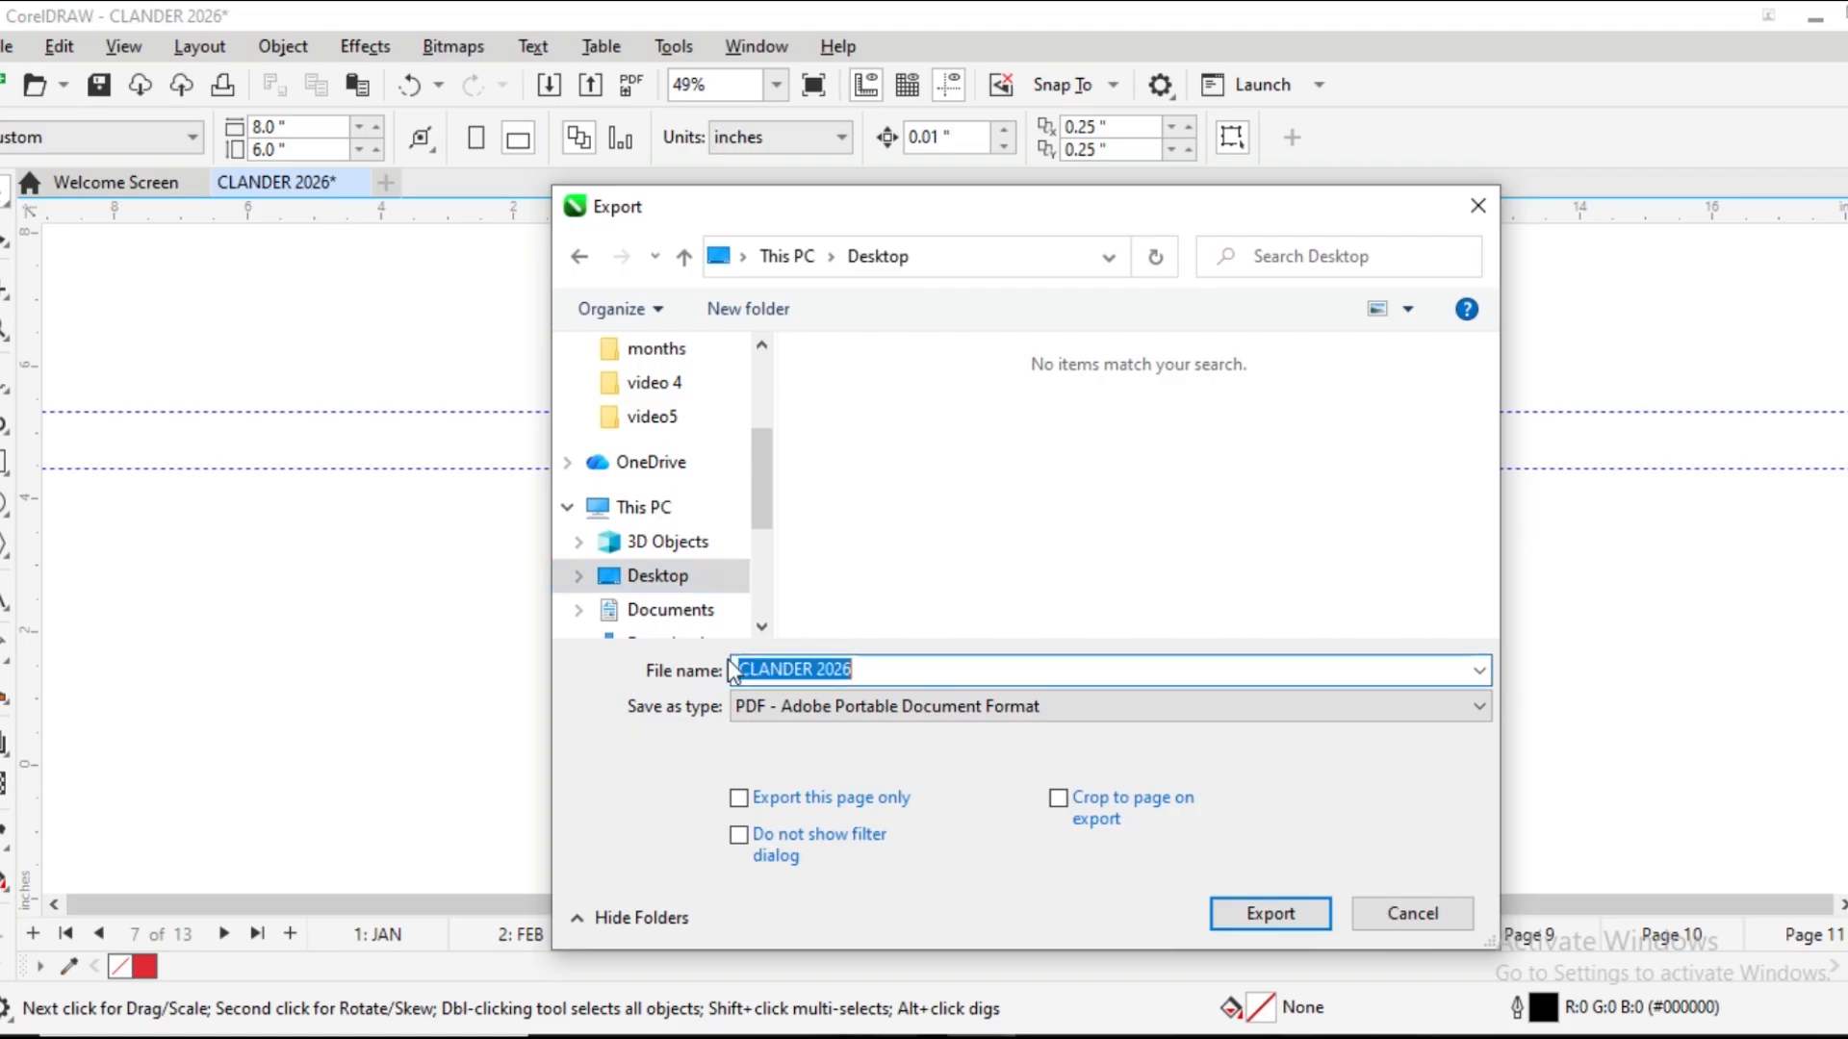
left_click(912, 671)
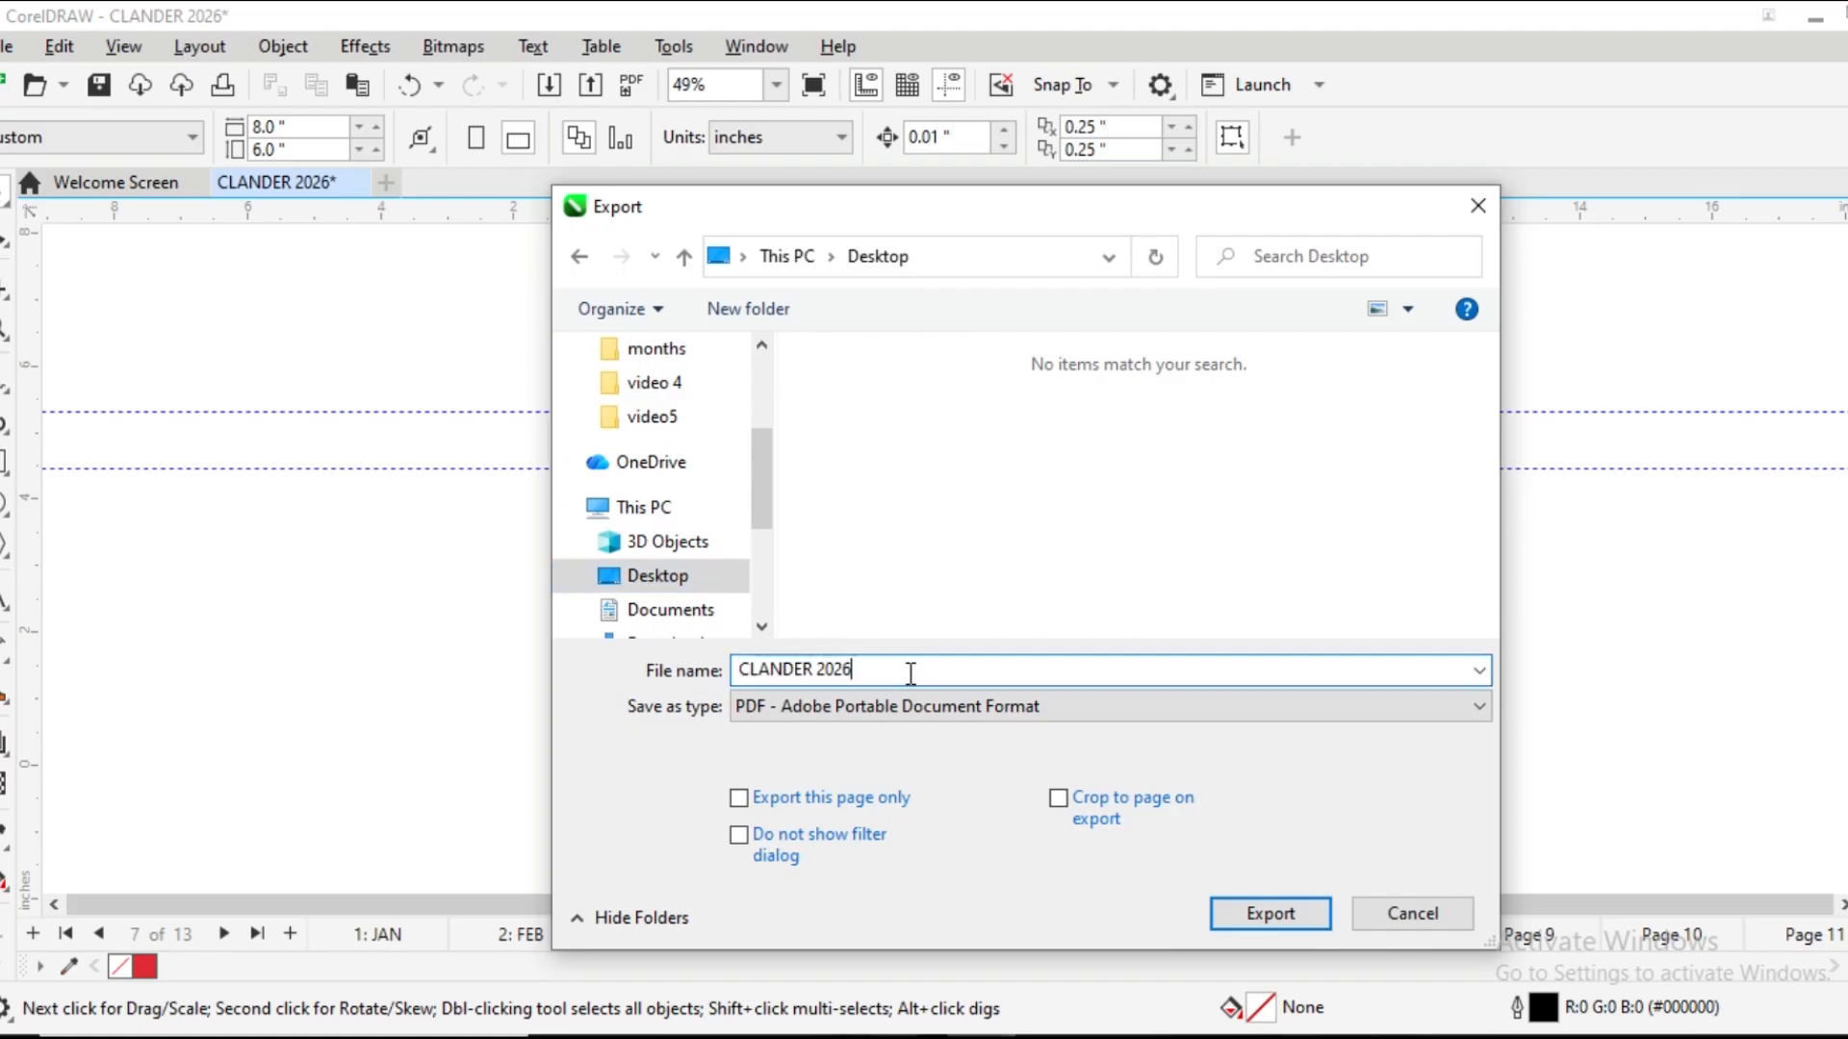
left_click(1226, 911)
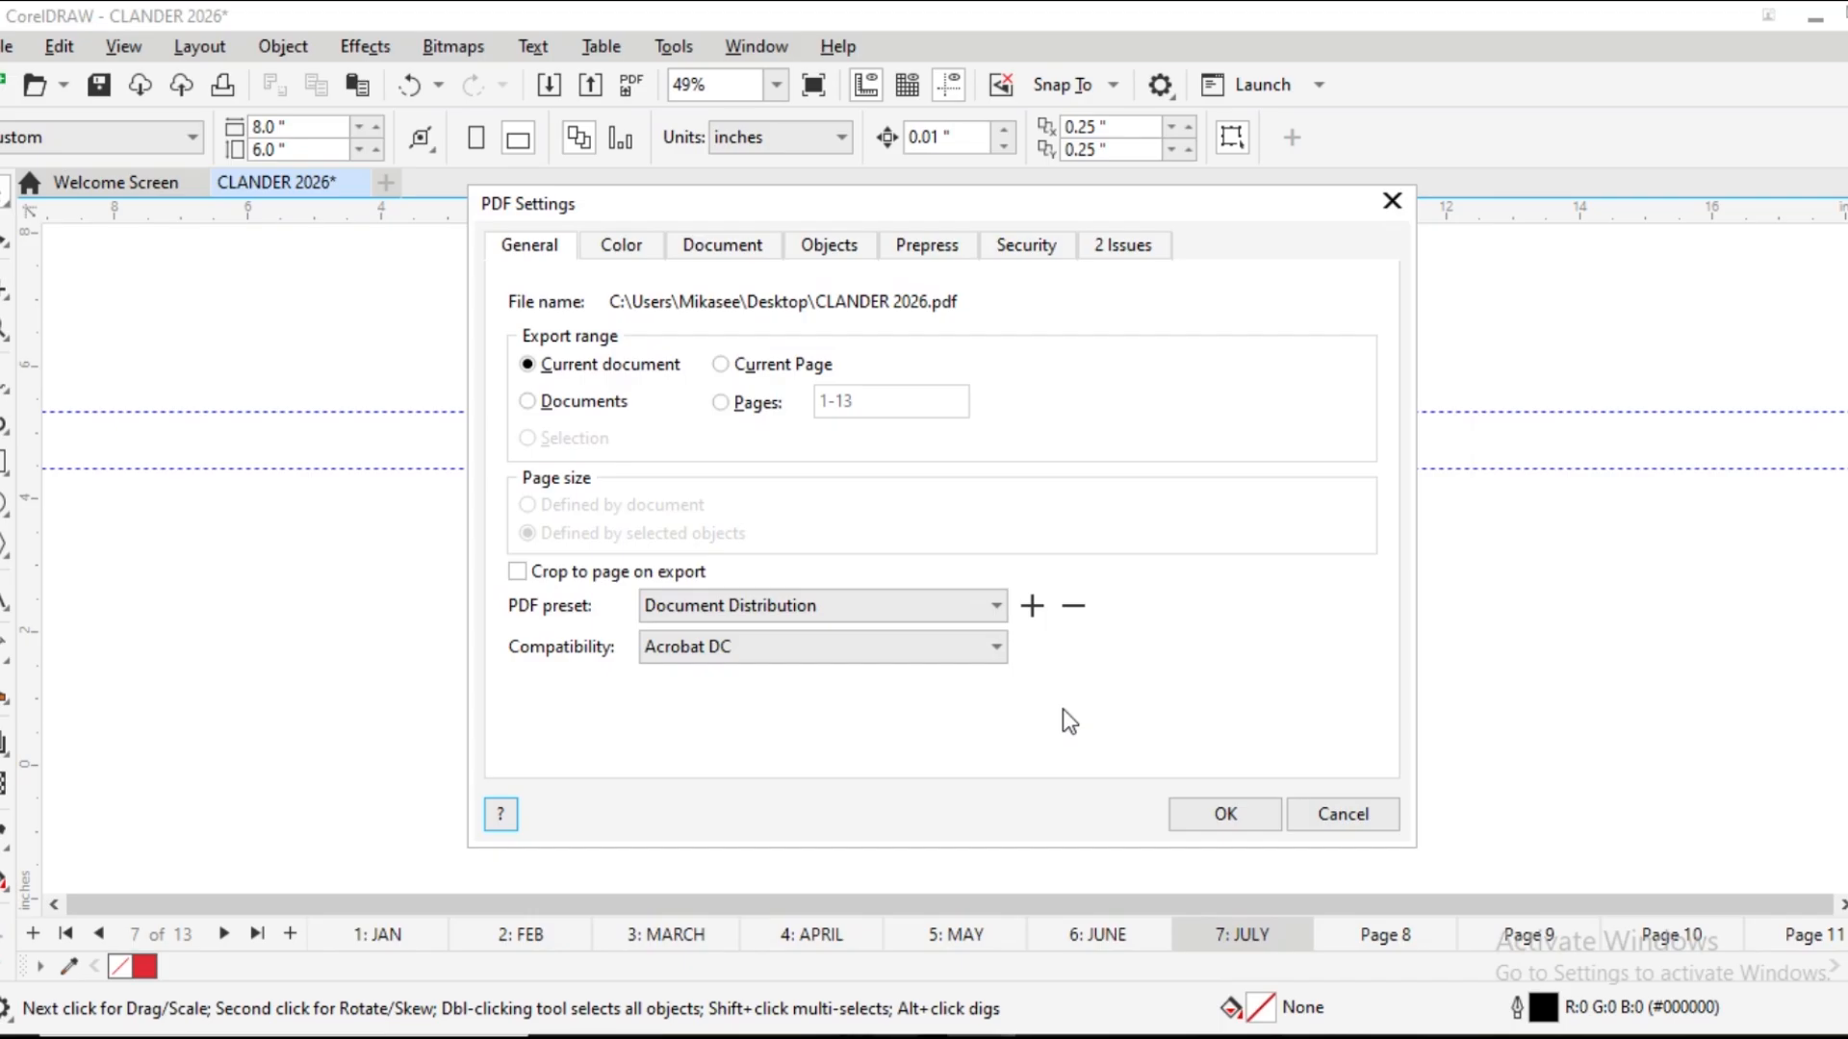
left_click(1224, 816)
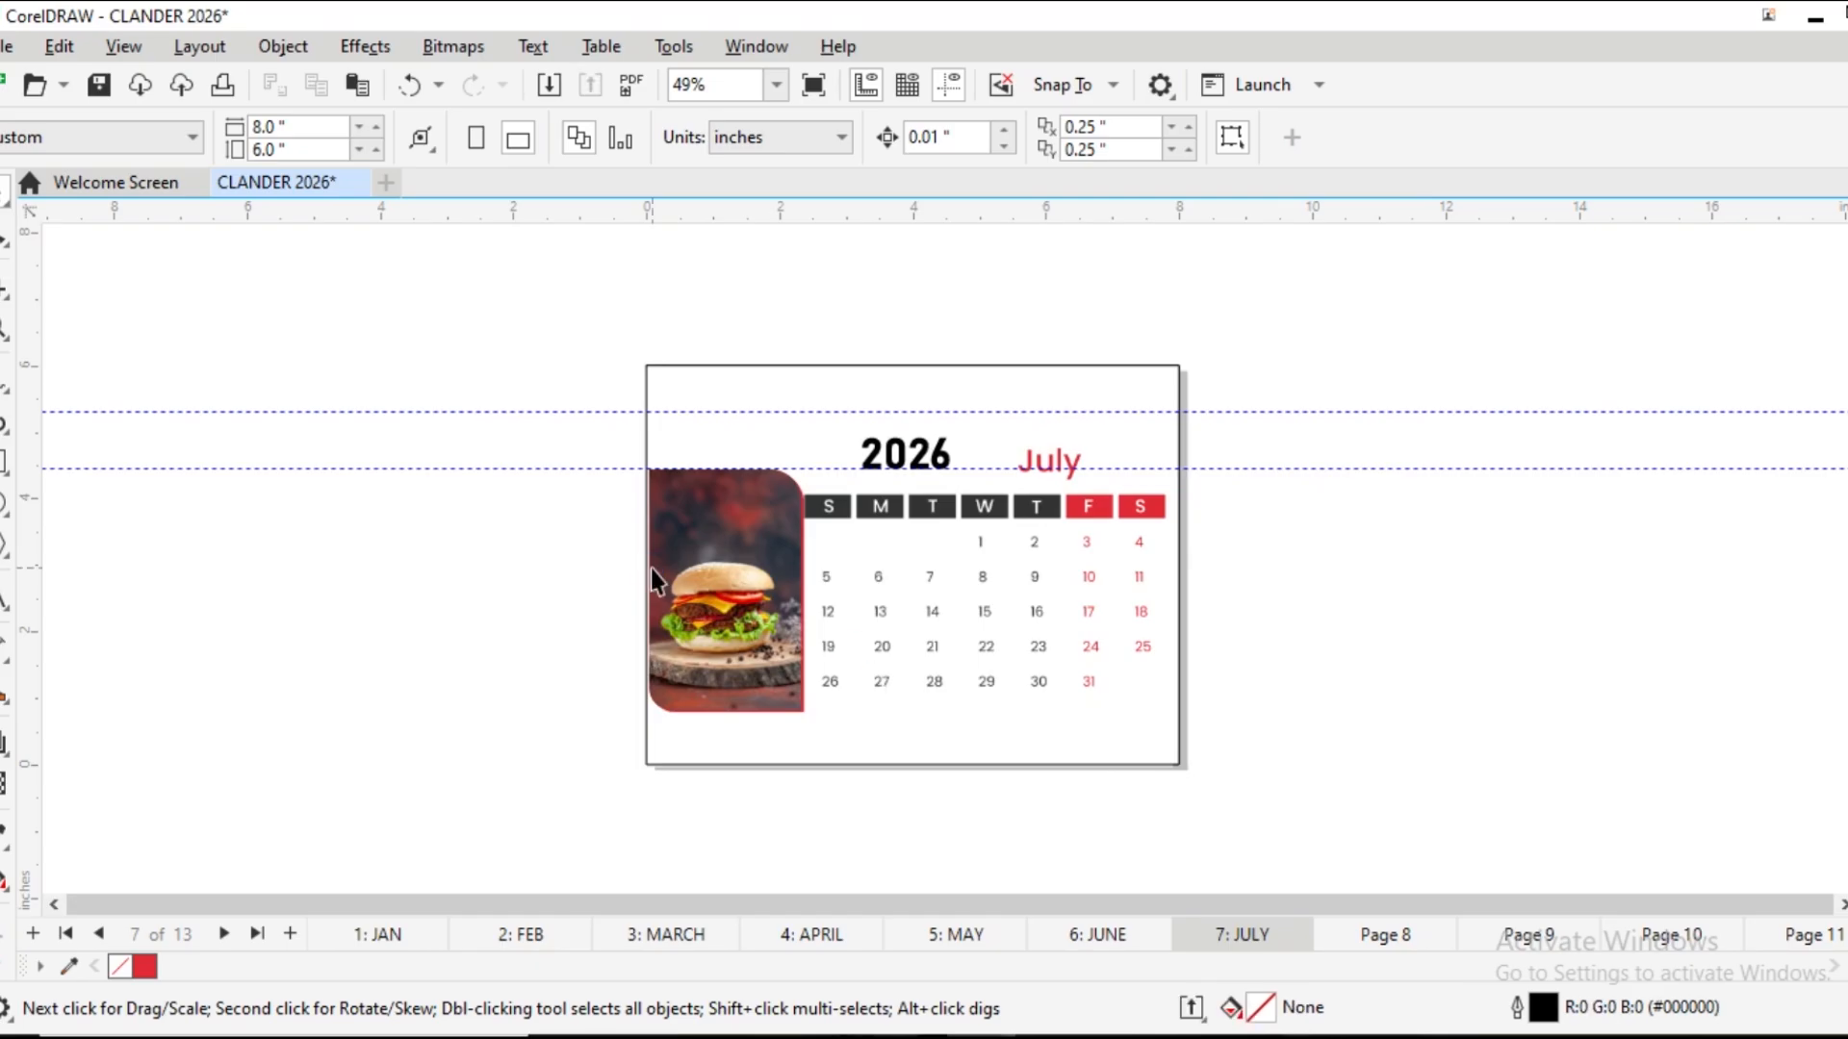
Open the exported CLANDER 2026 PDF from the desktop and examine its pages from January through to the last one
left_click(1811, 19)
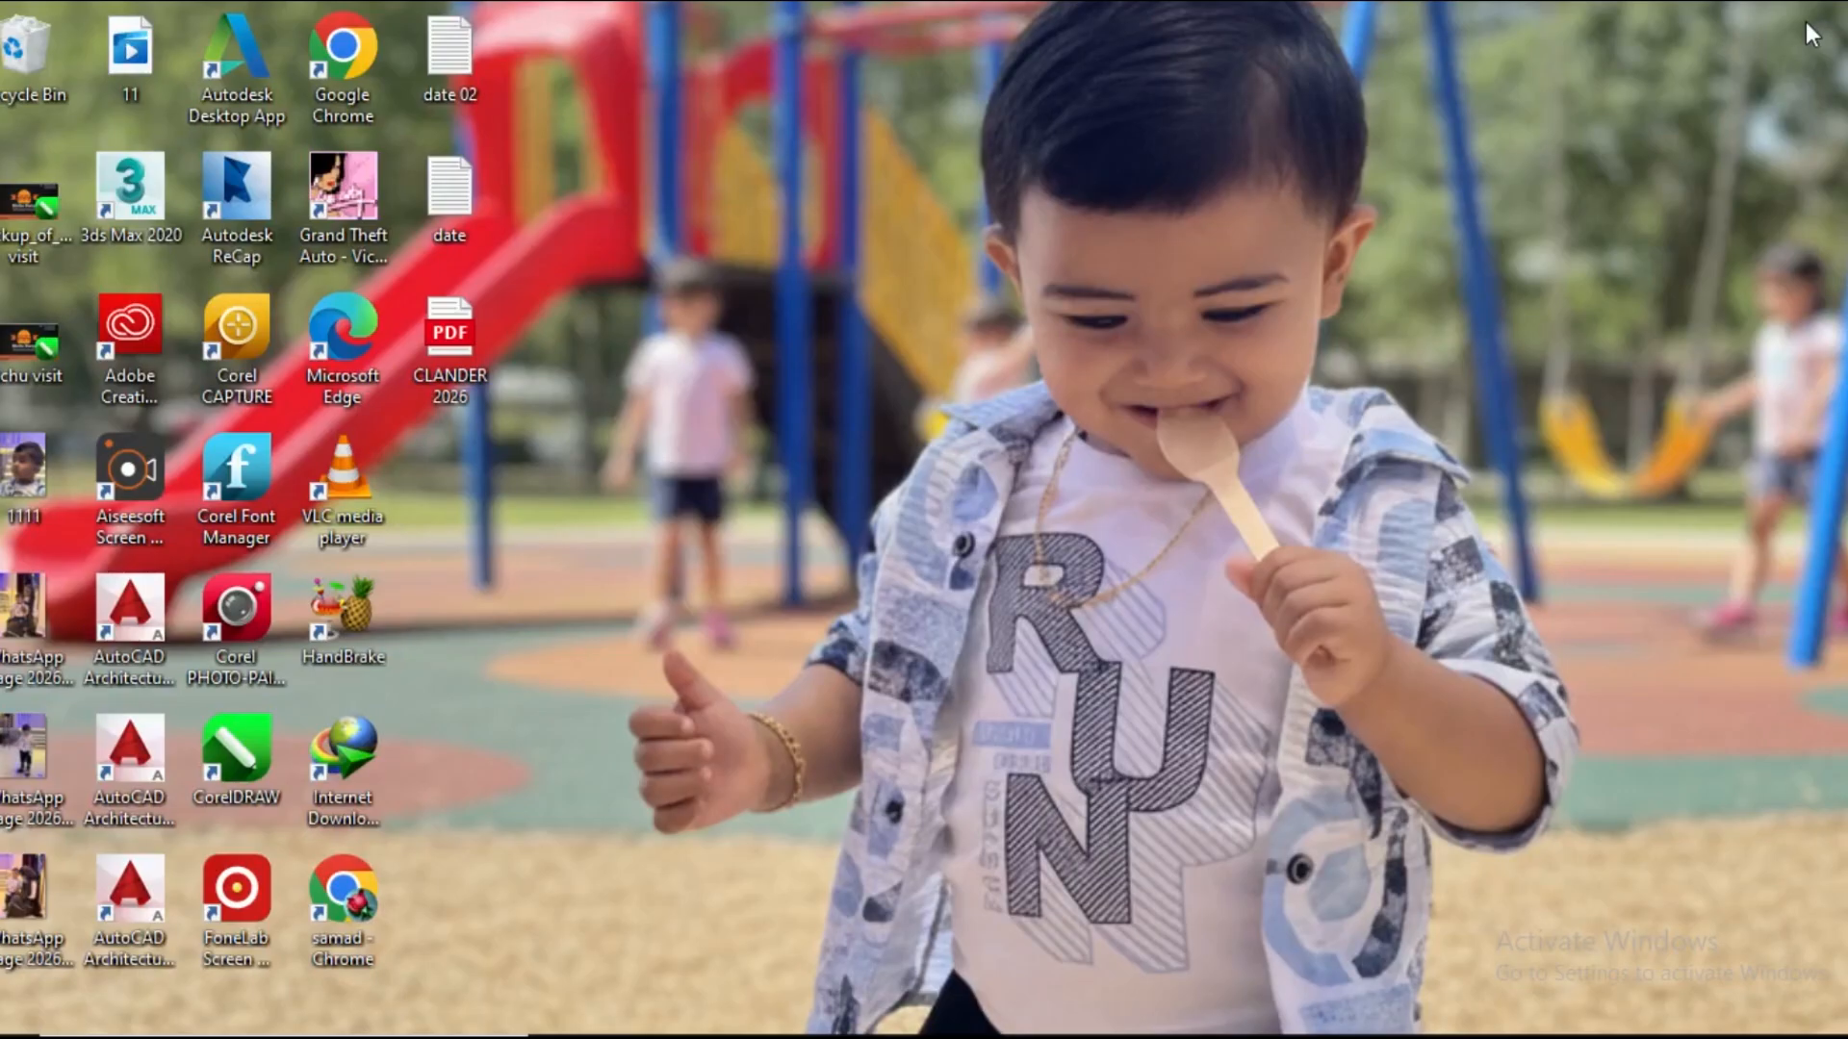
double_click(457, 367)
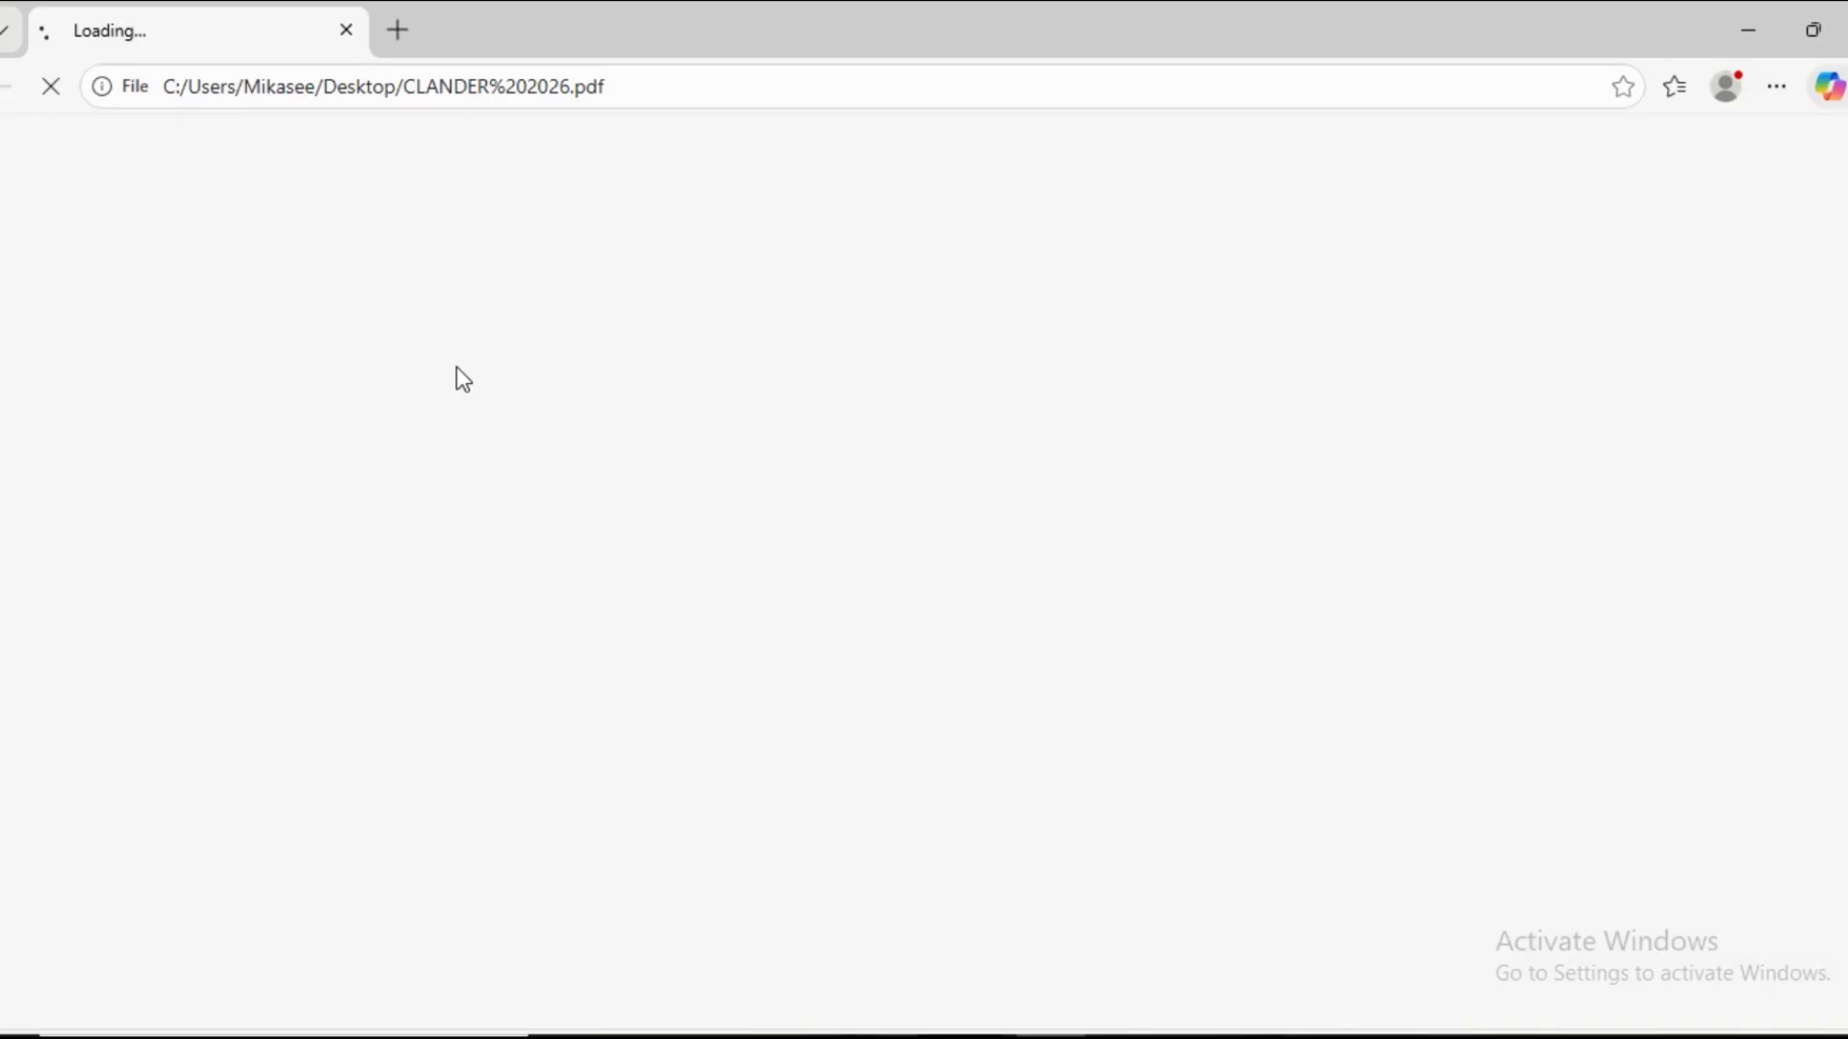
scroll(741, 520, "down", 15)
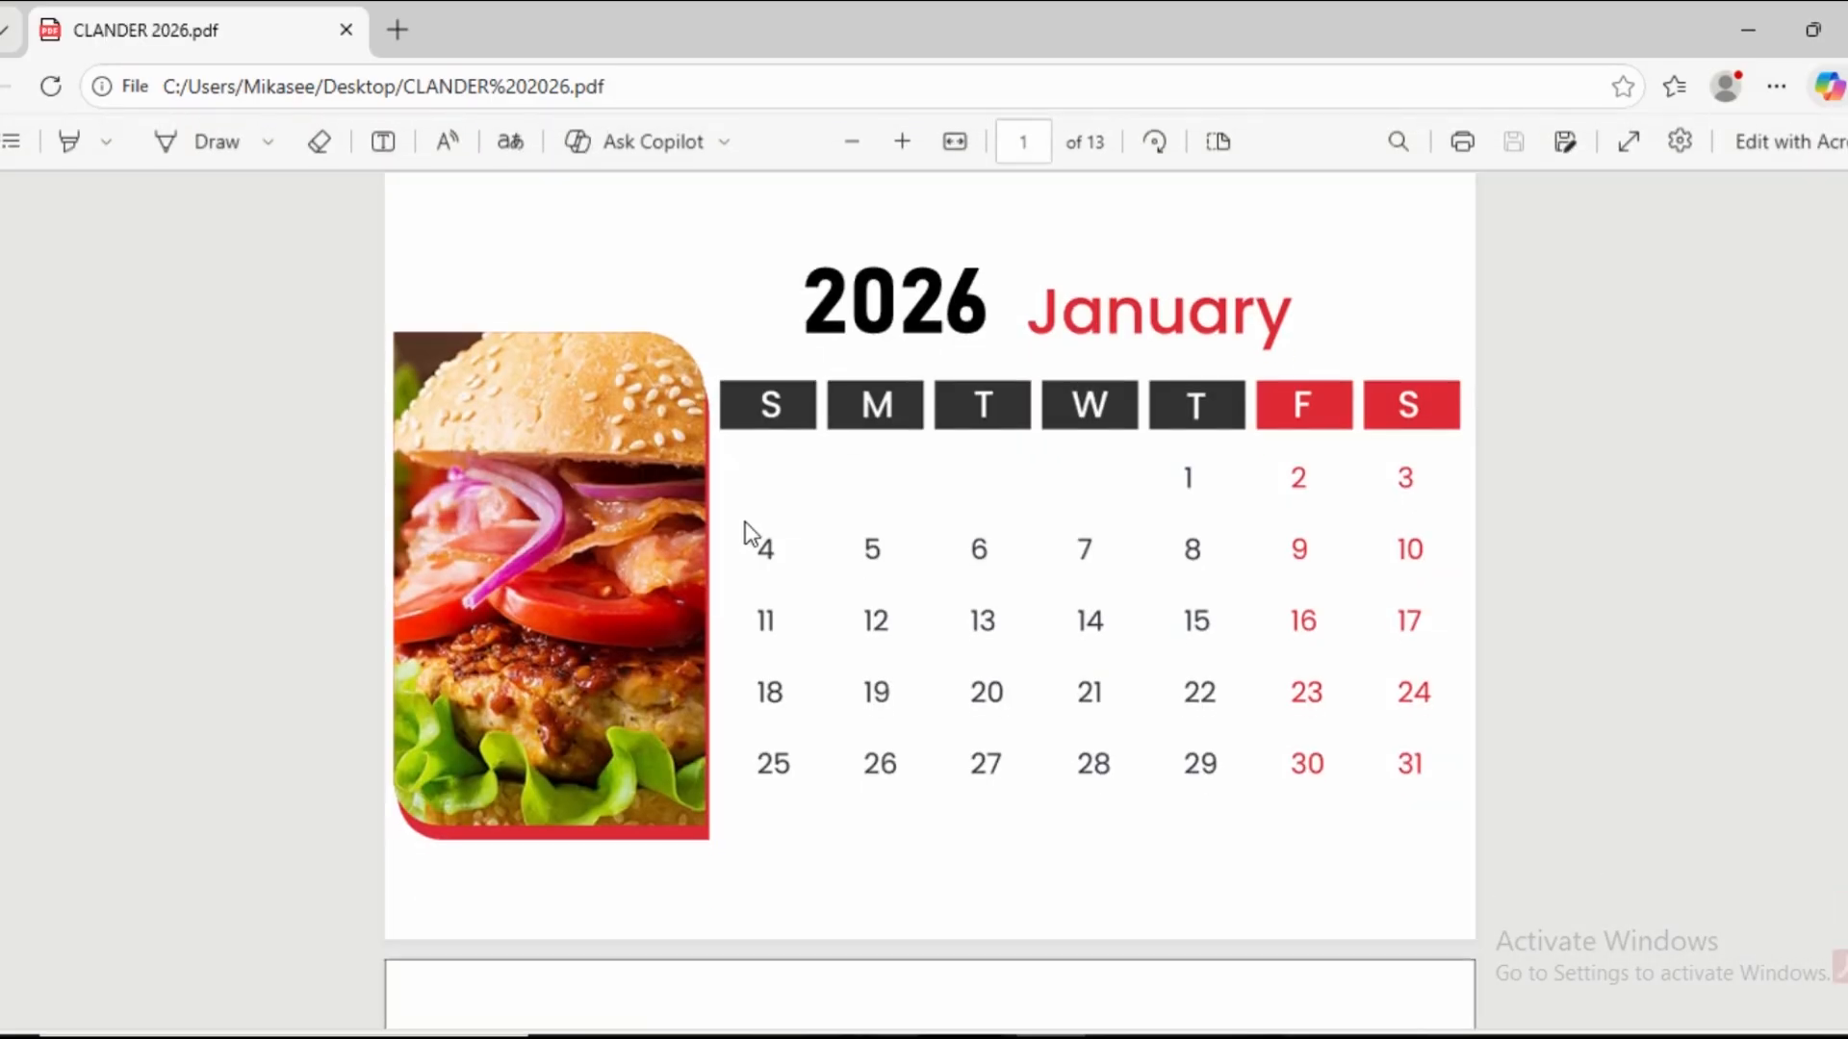
scroll(776, 550, "up", 15)
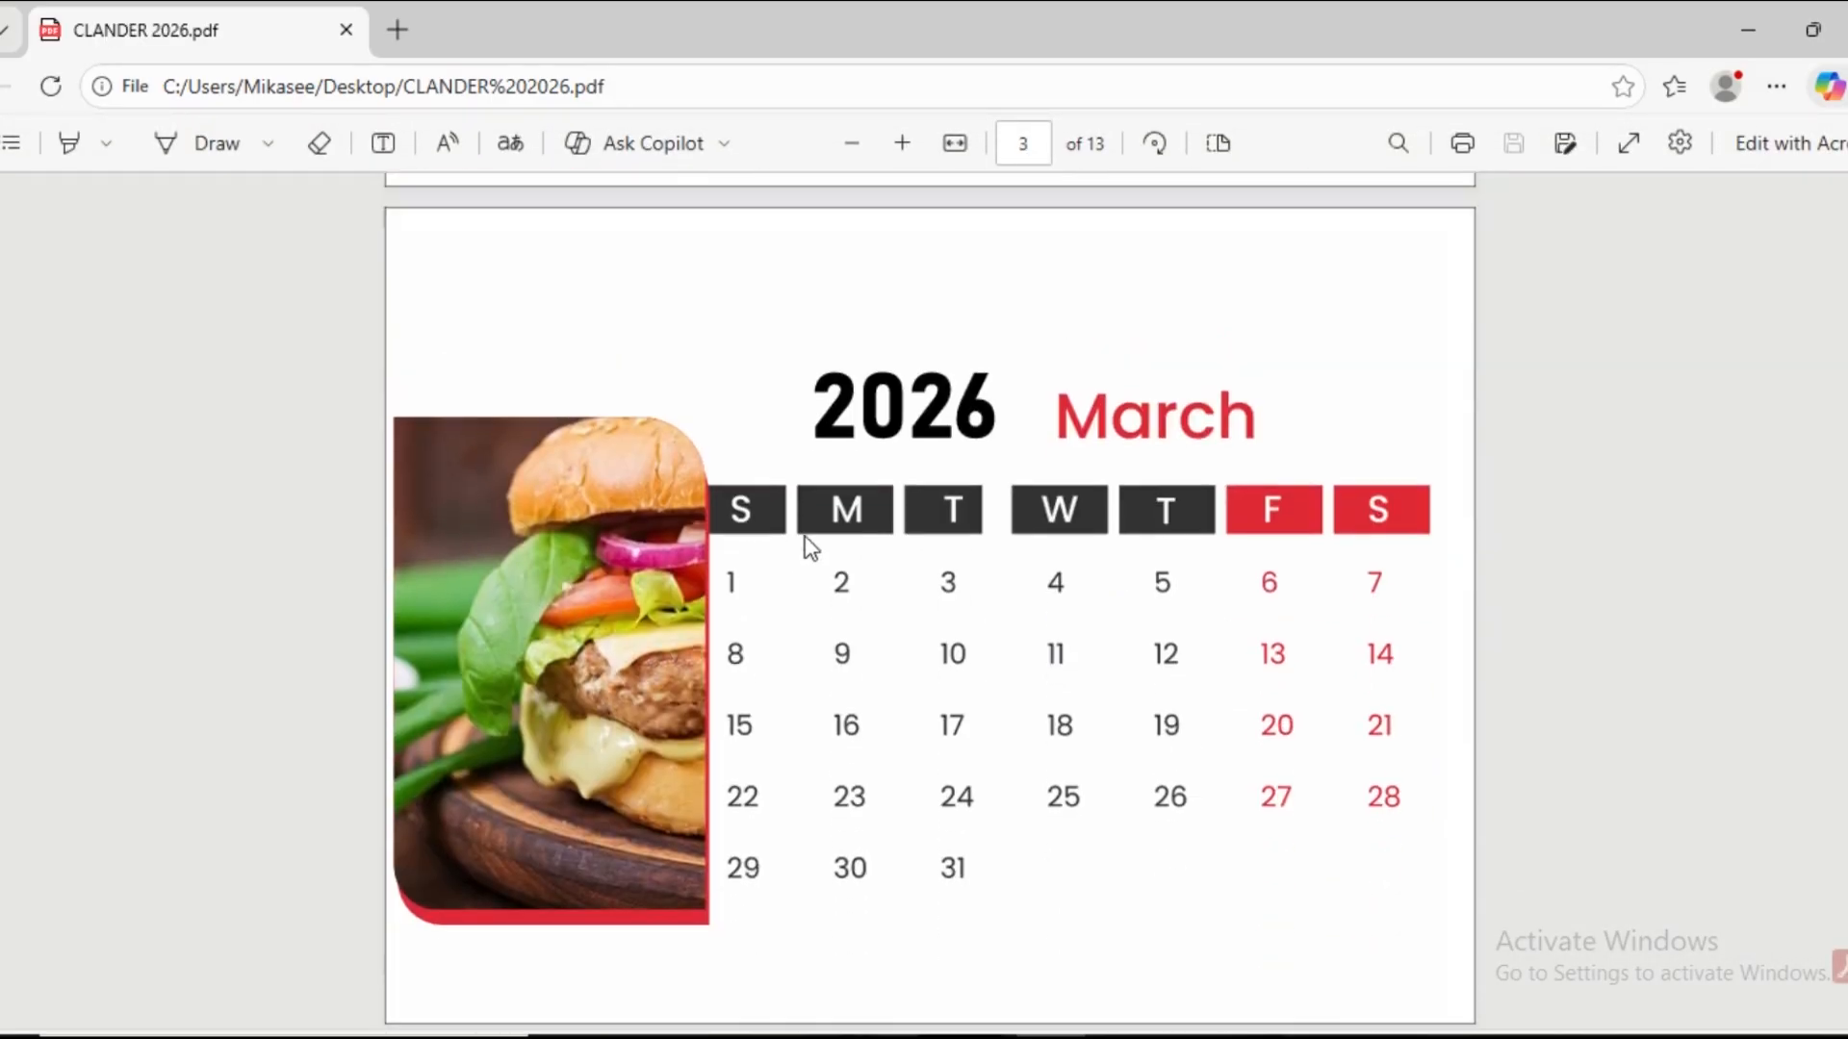
scroll(806, 554, "down", 7)
scroll(800, 540, "down", 15)
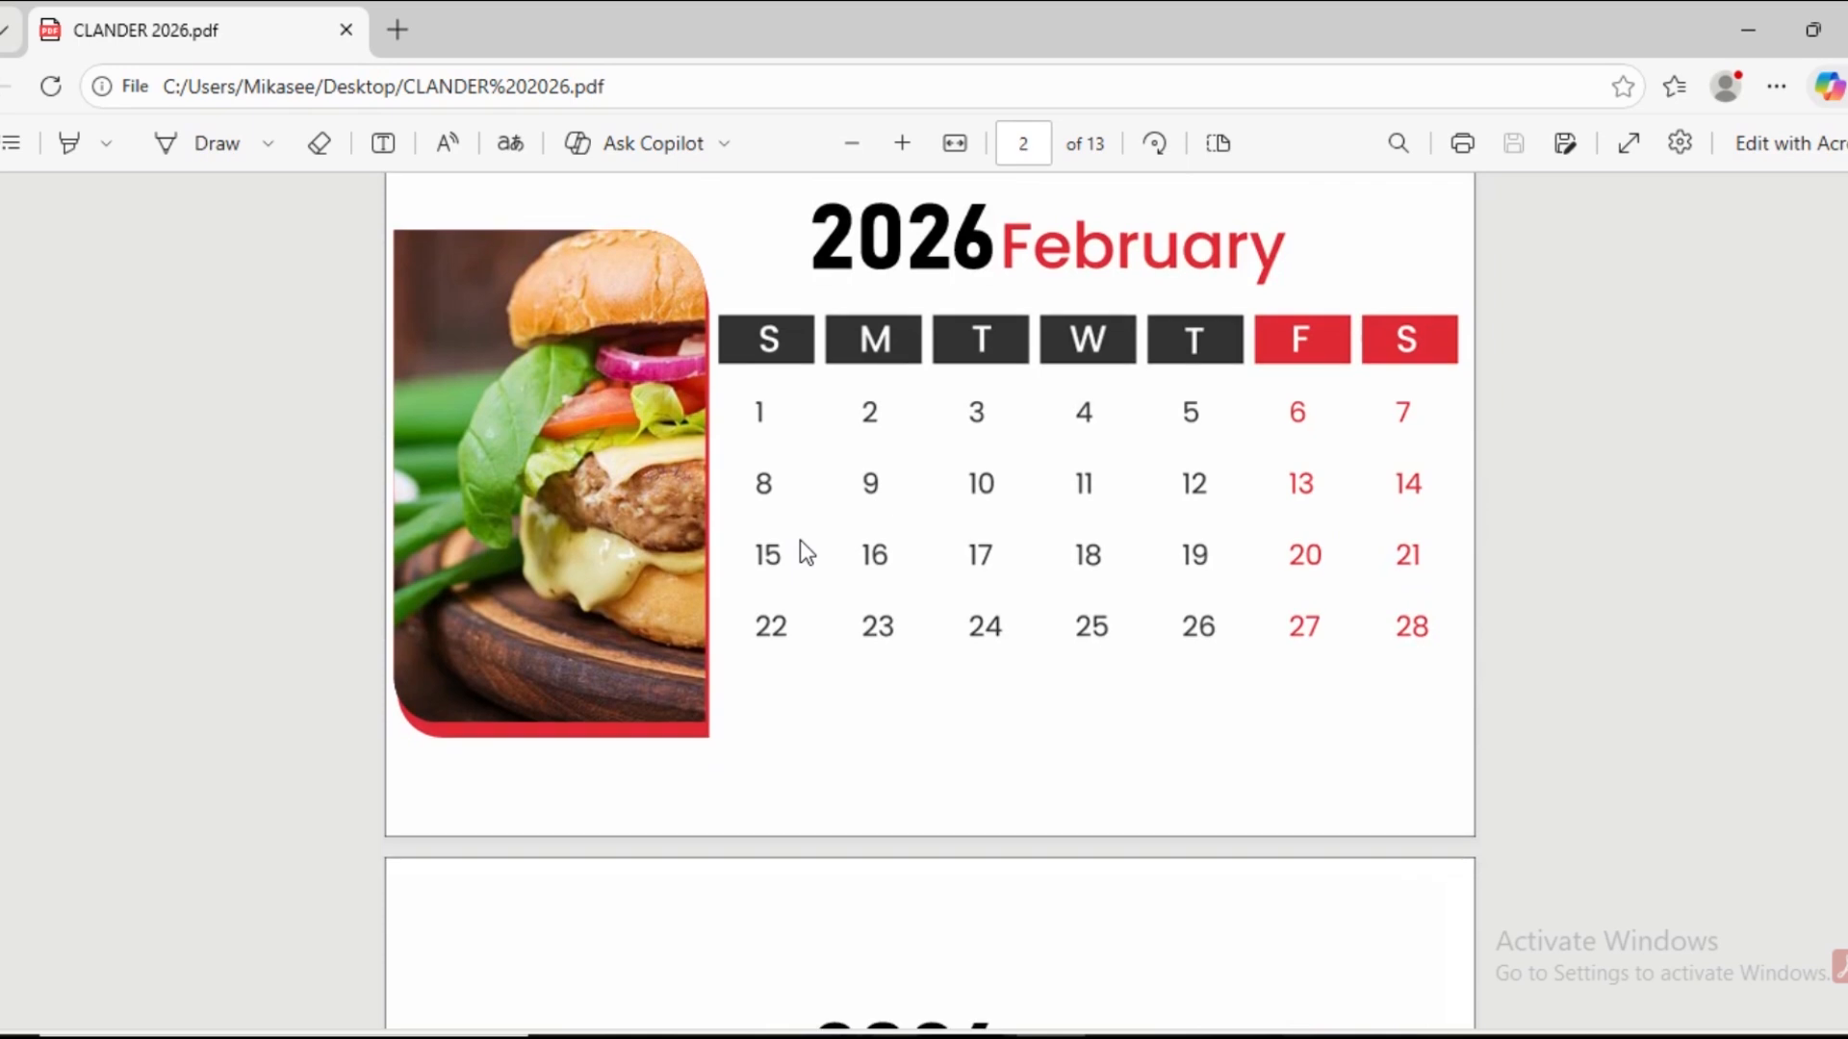
scroll(801, 544, "down", 15)
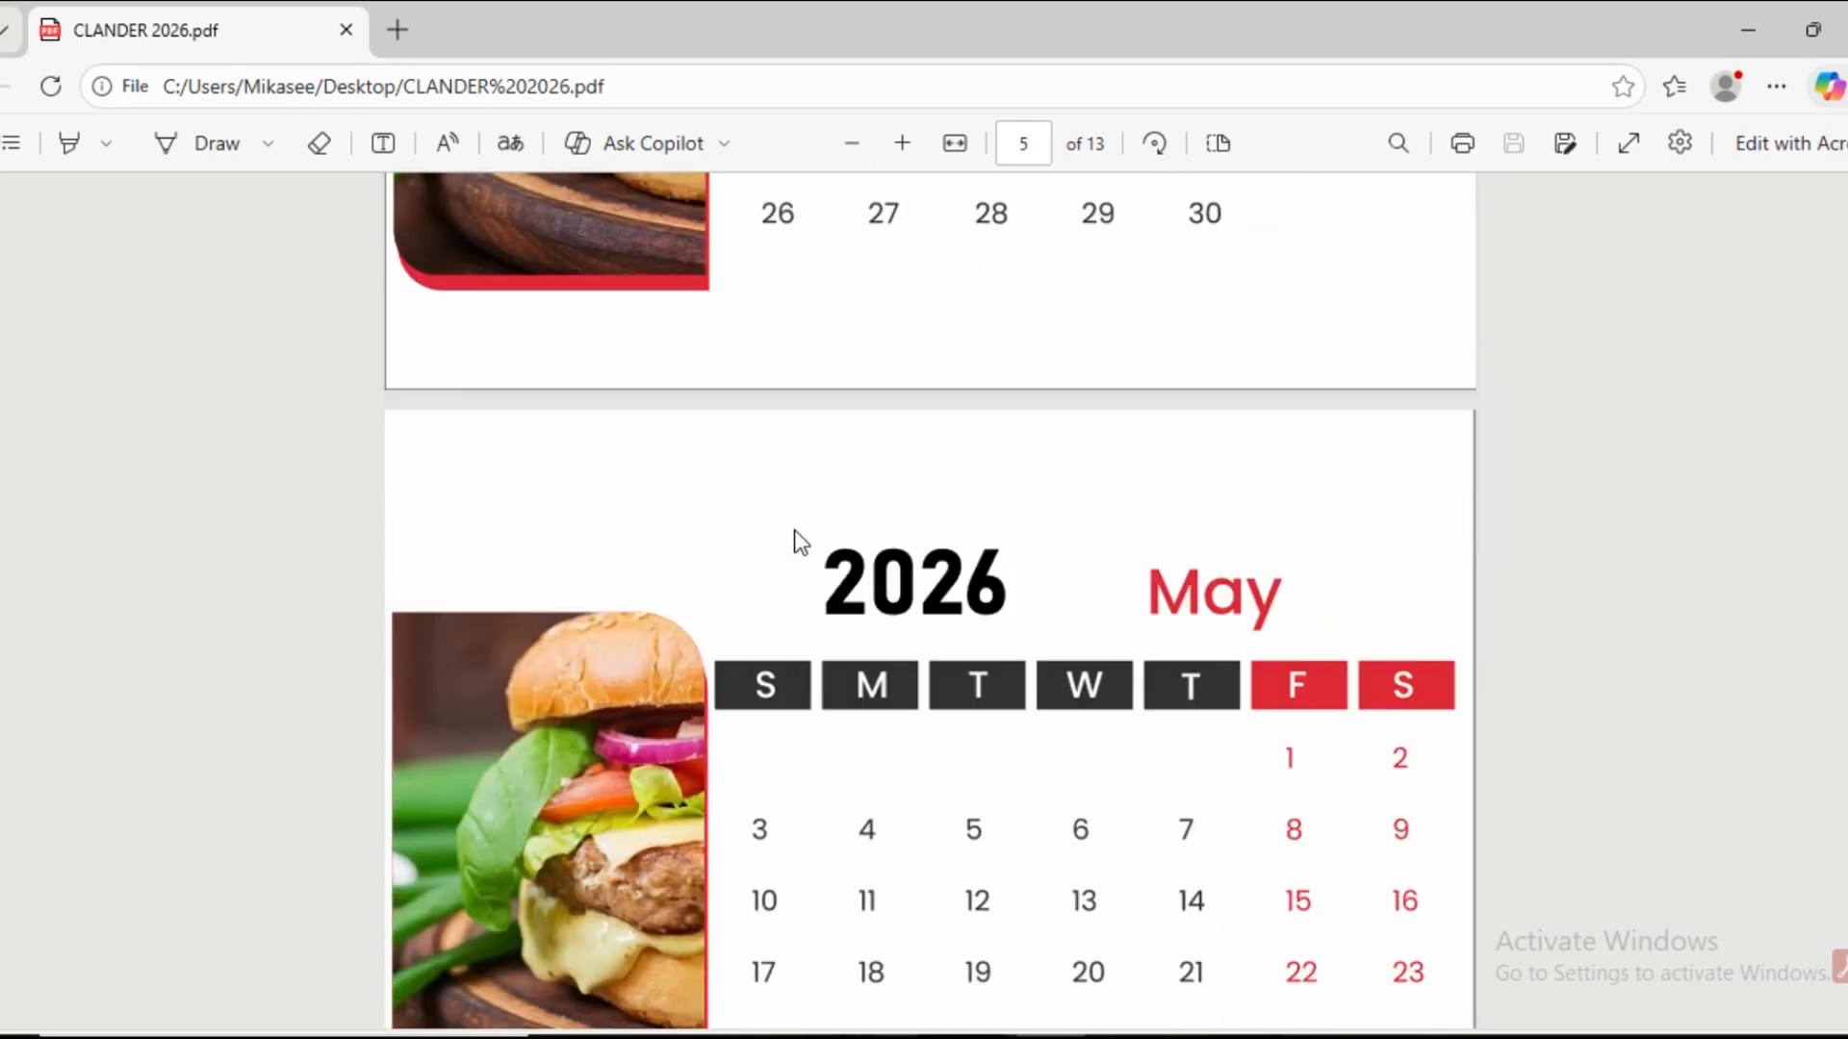
scroll(794, 541, "down", 15)
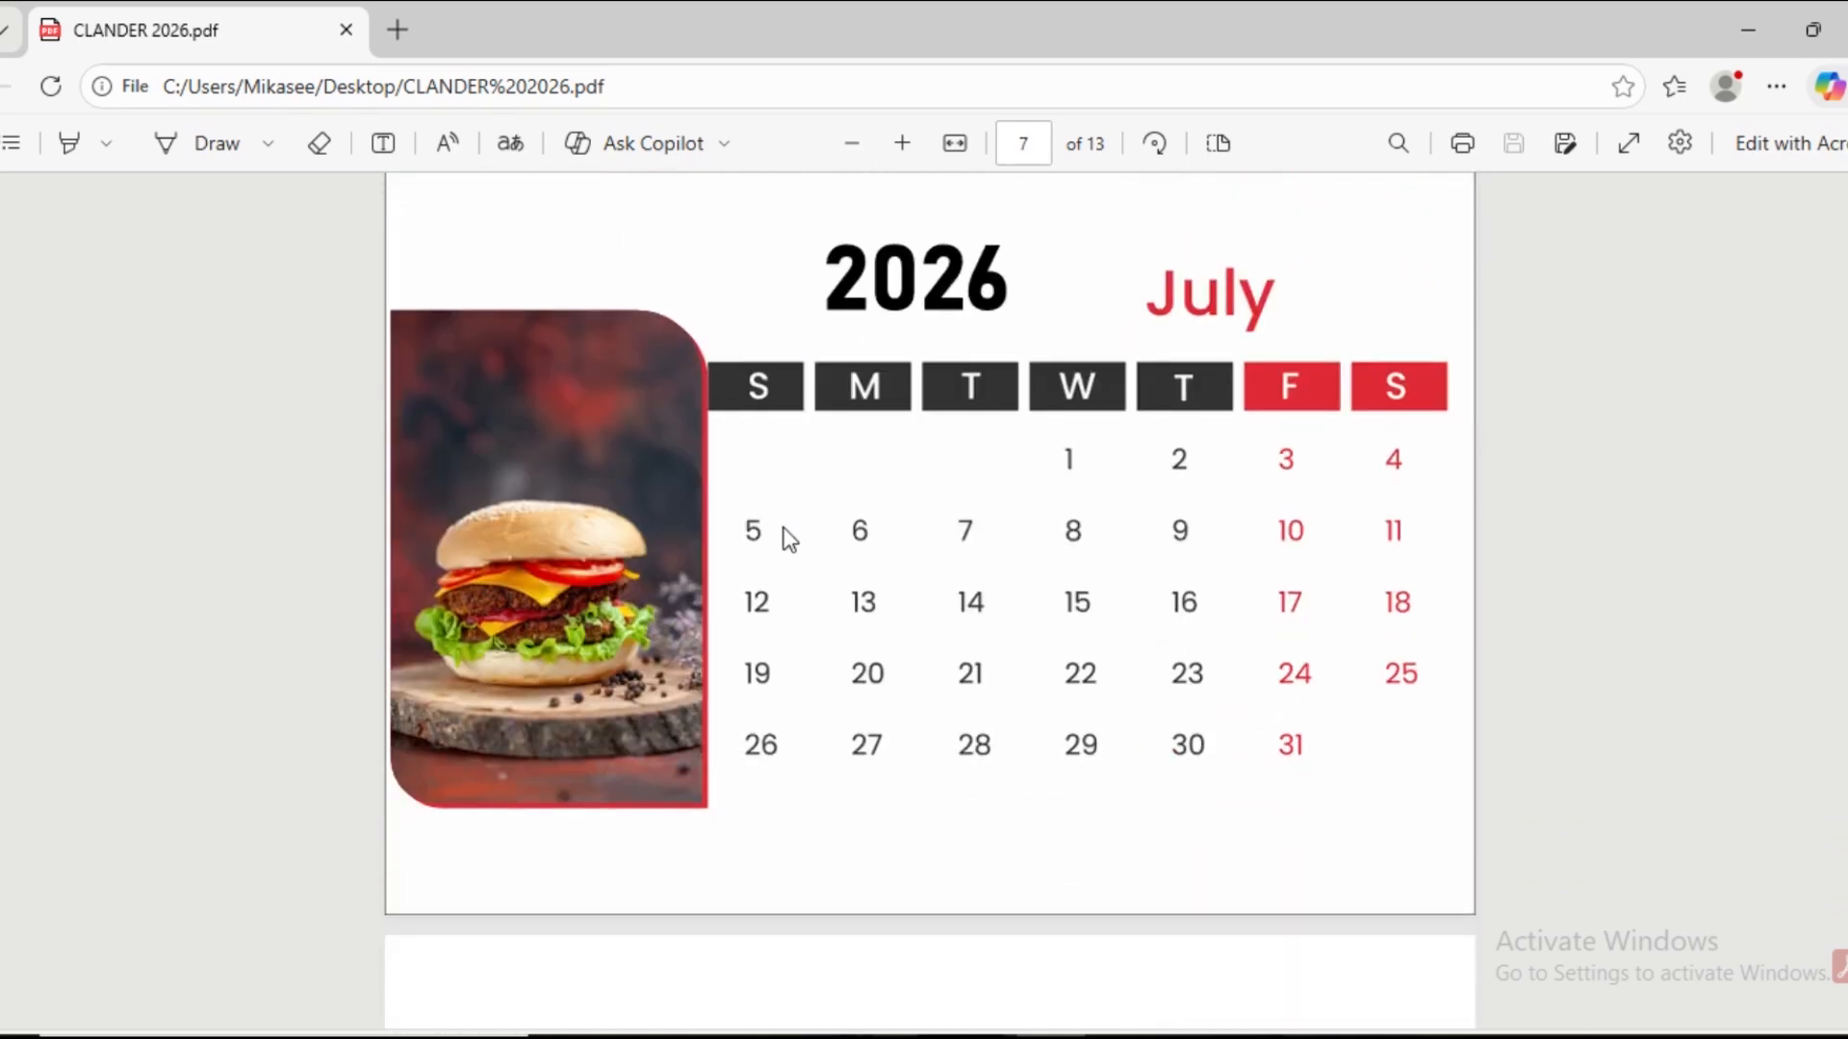
scroll(789, 540, "down", 15)
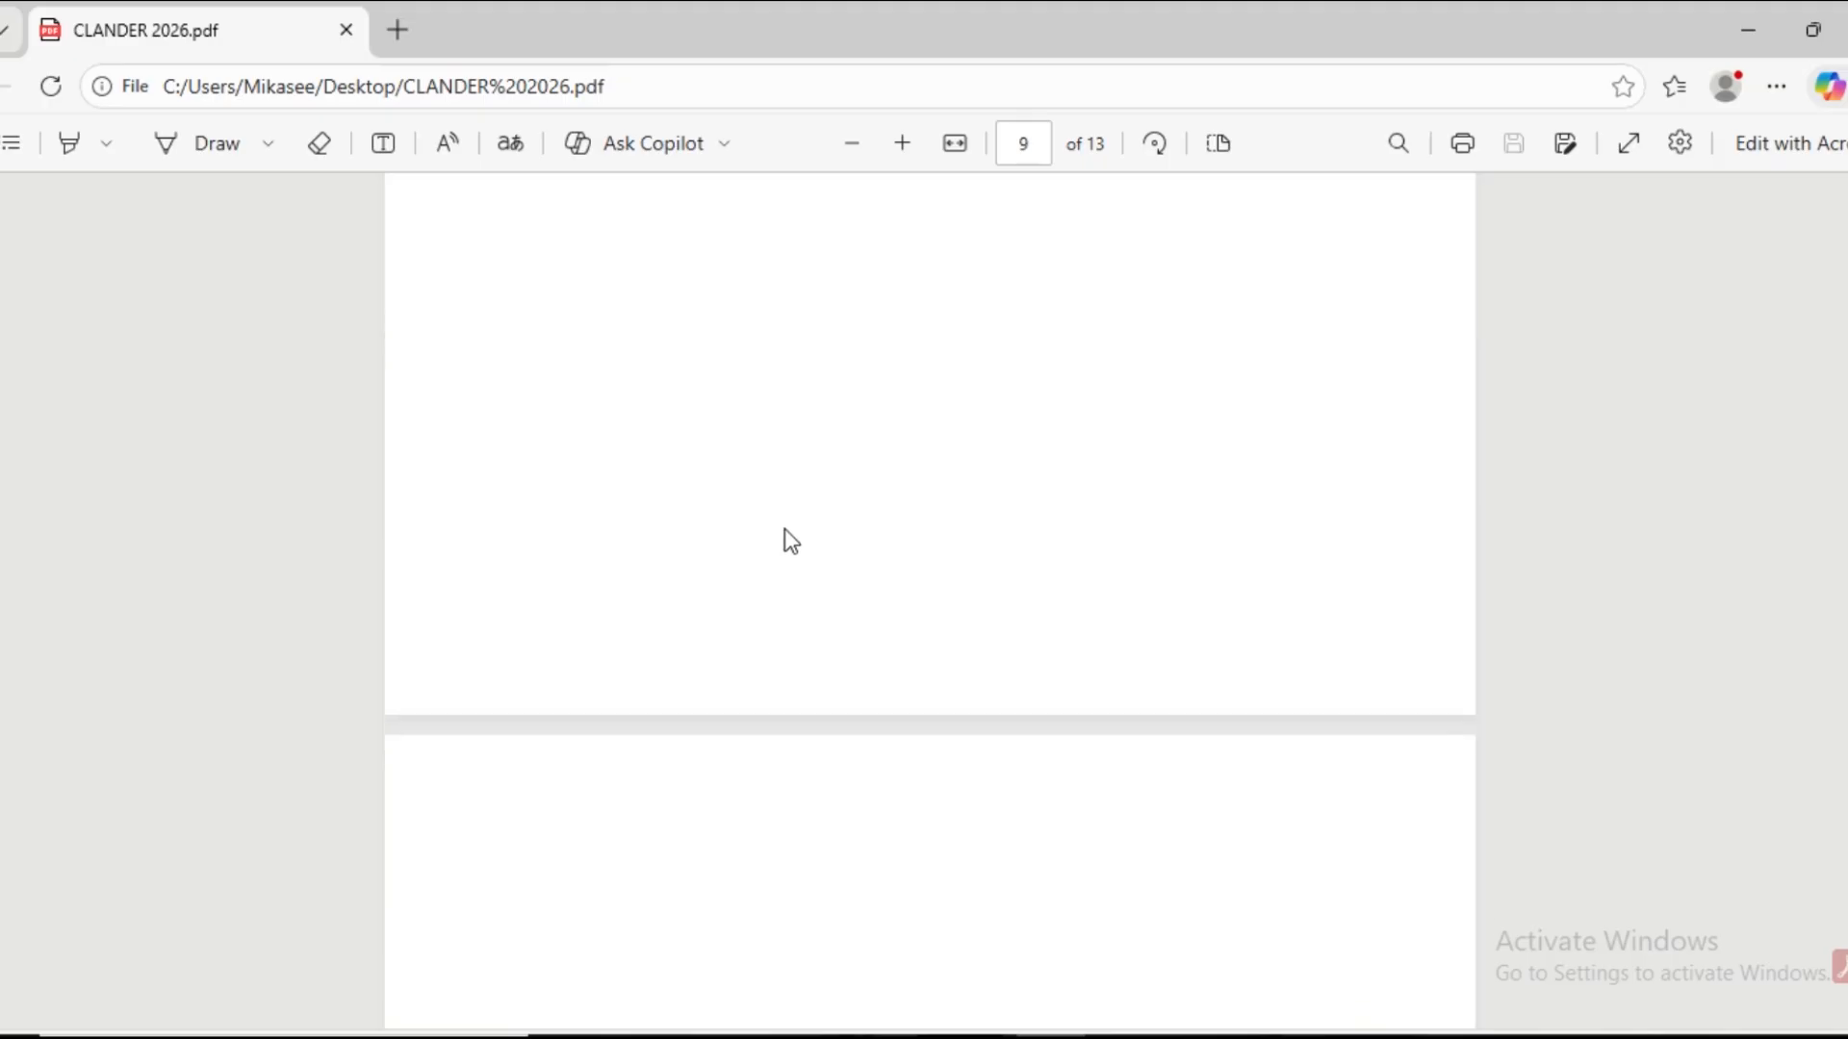
scroll(787, 540, "down", 2)
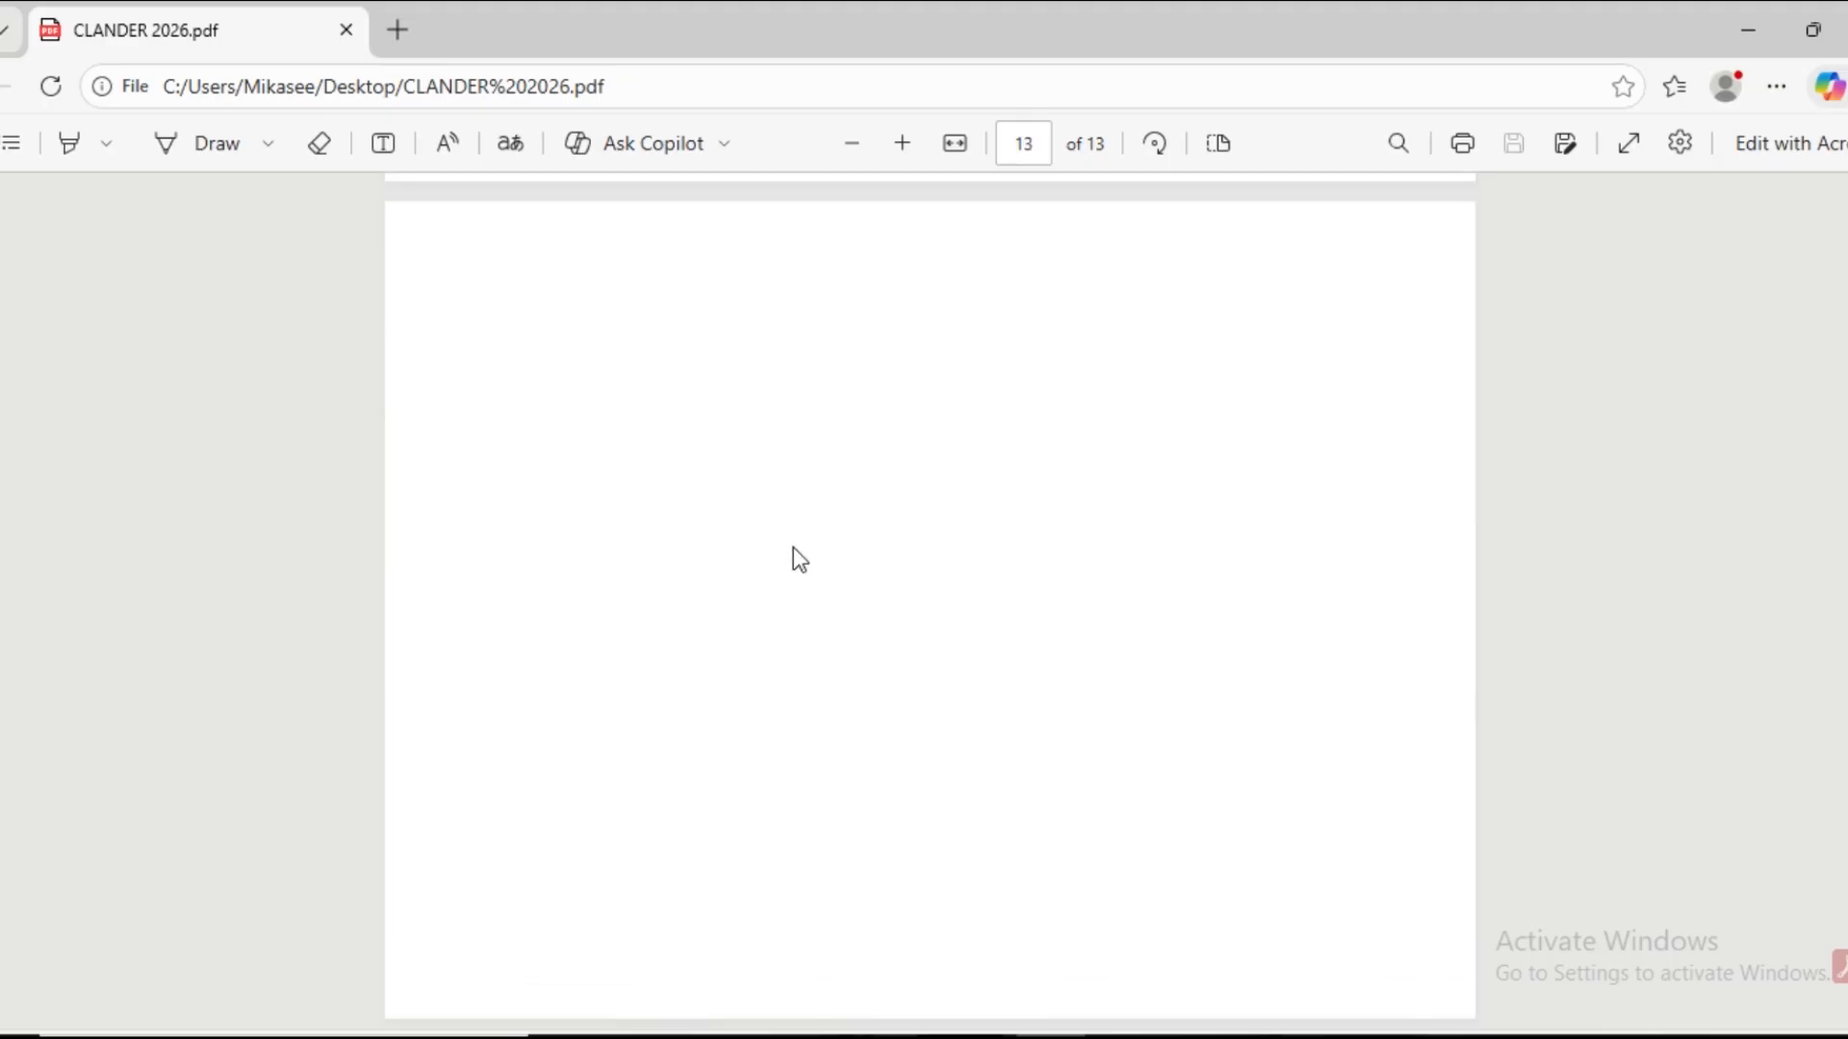
Review the PDF pages again, going back to January and through every month to the end of the file
scroll(792, 544, "up", 20)
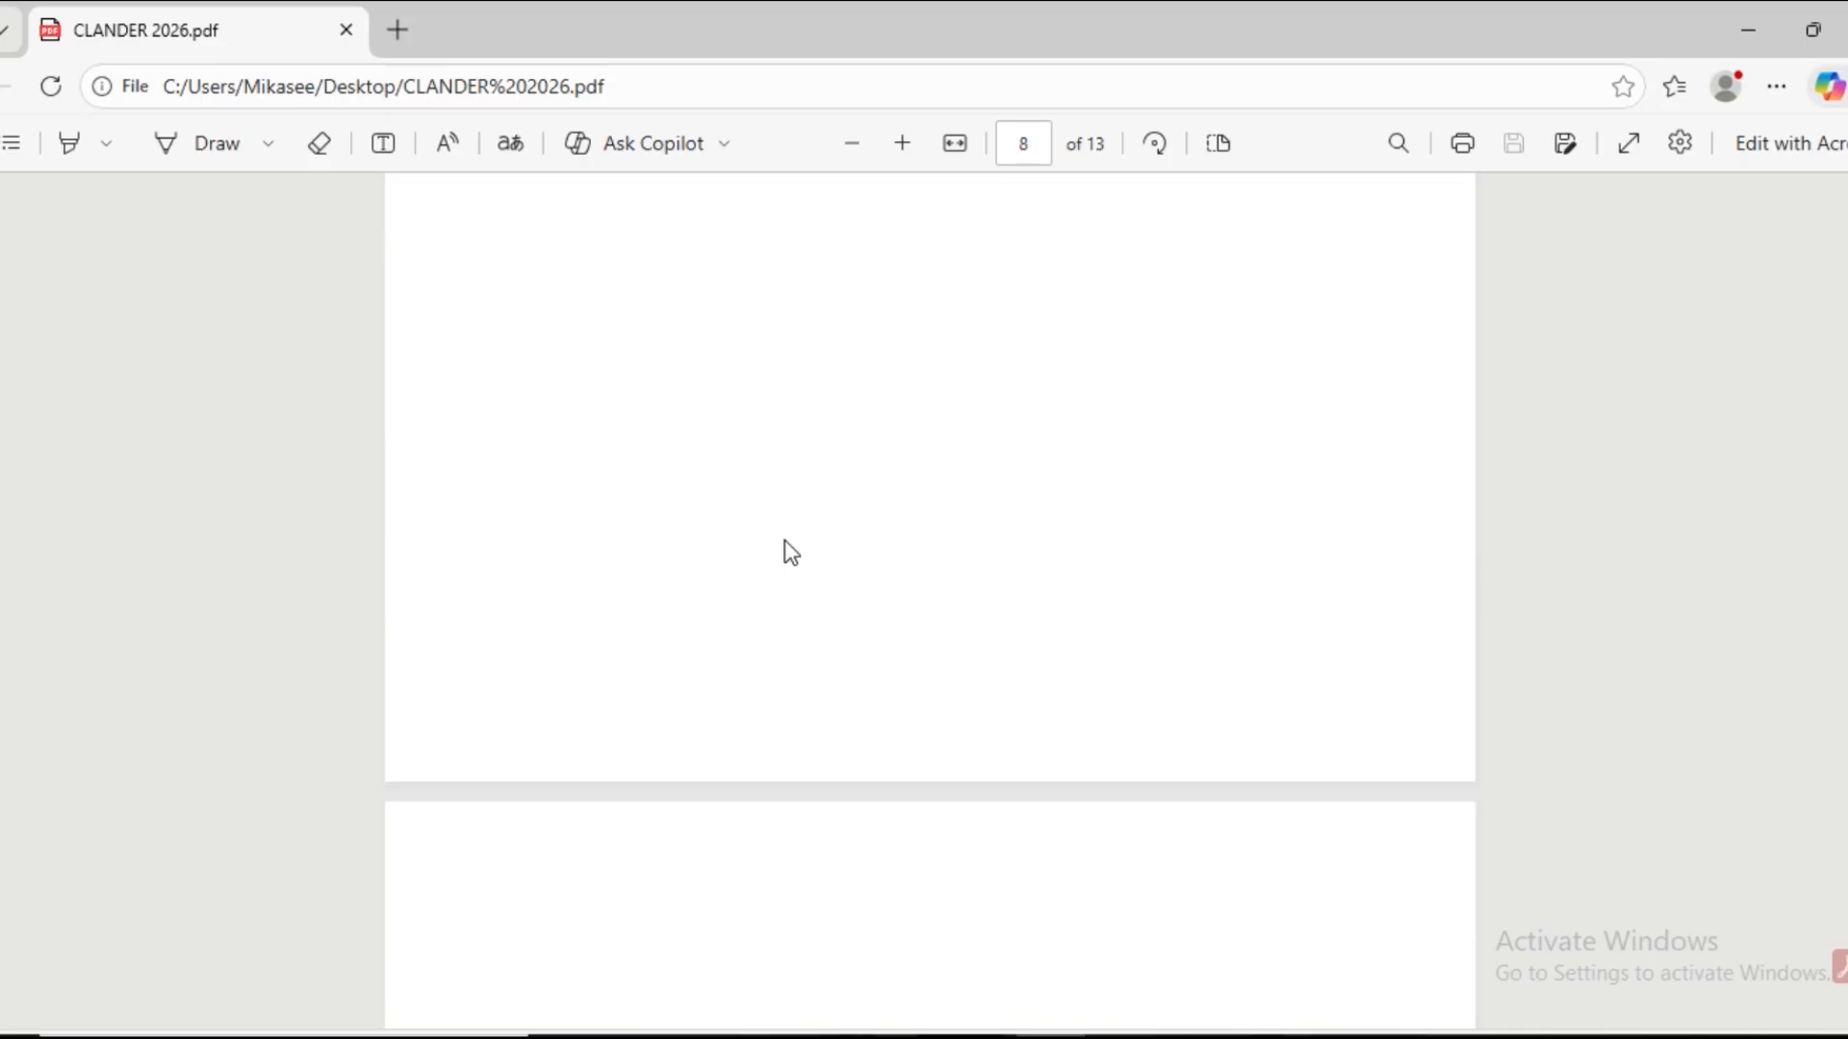
scroll(784, 542, "up", 15)
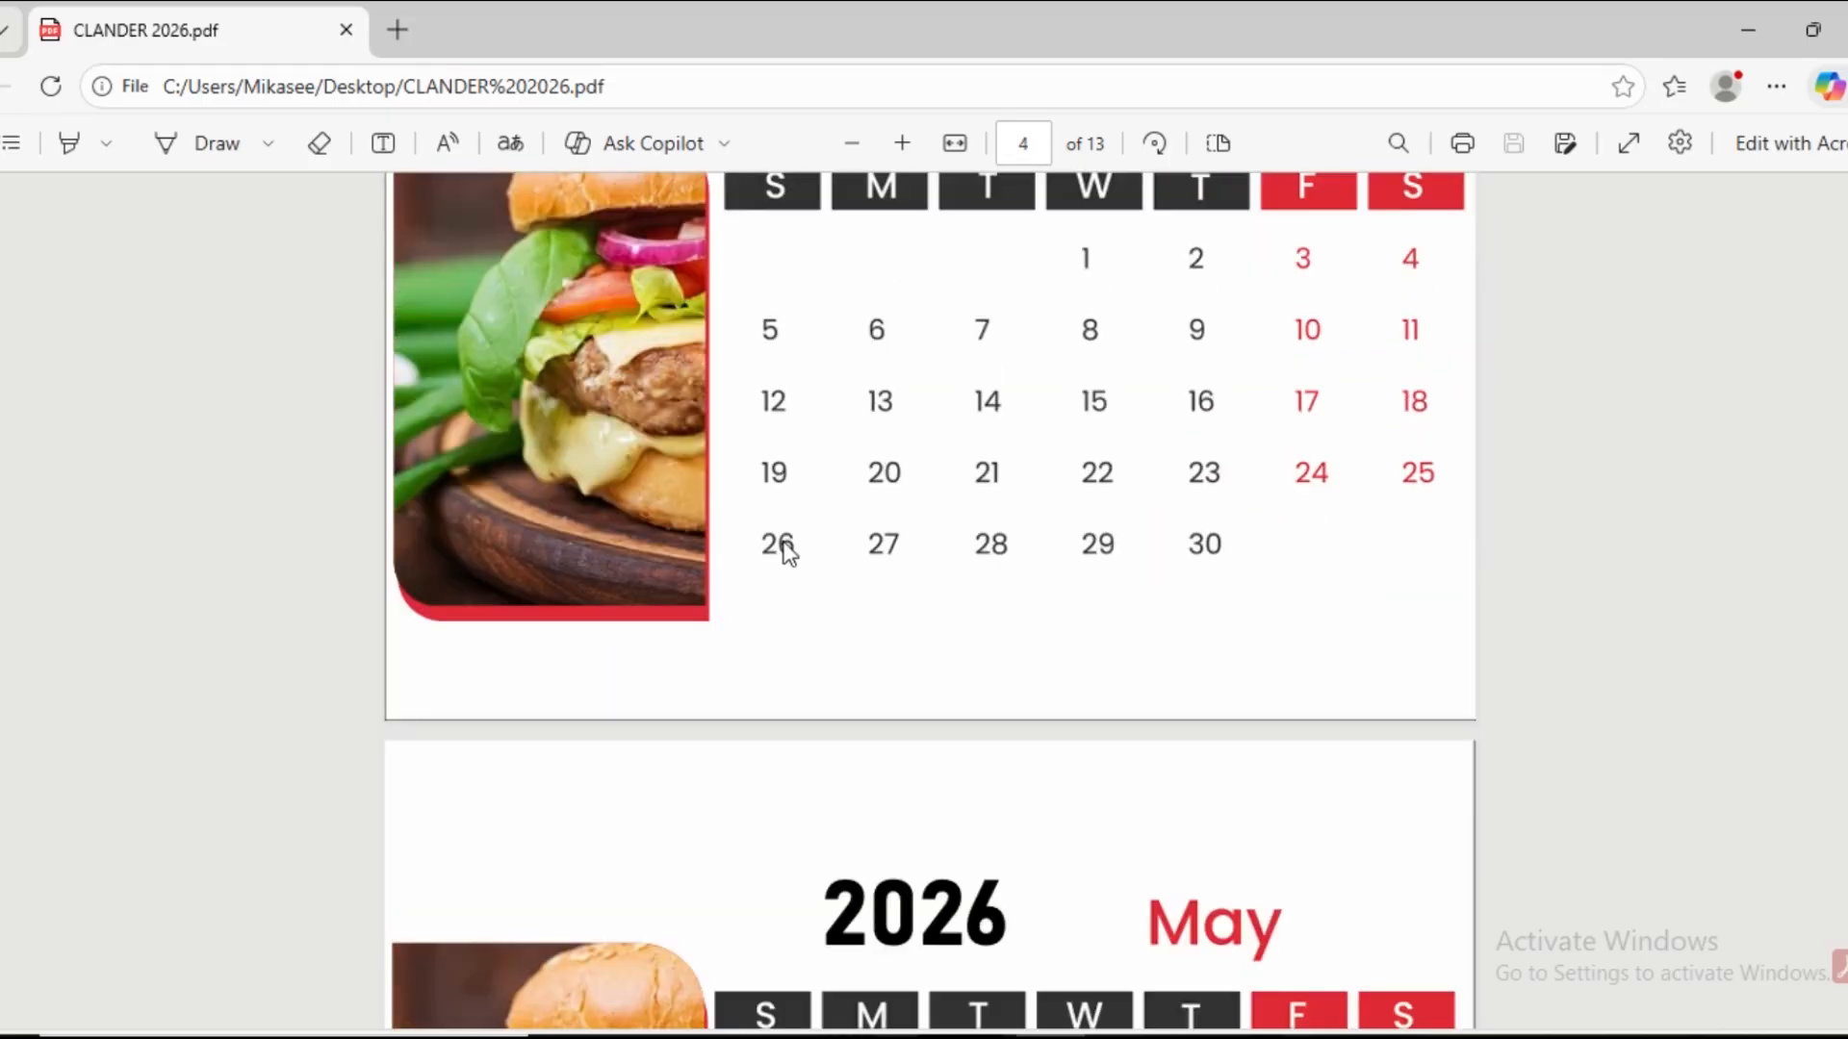
scroll(788, 550, "up", 5)
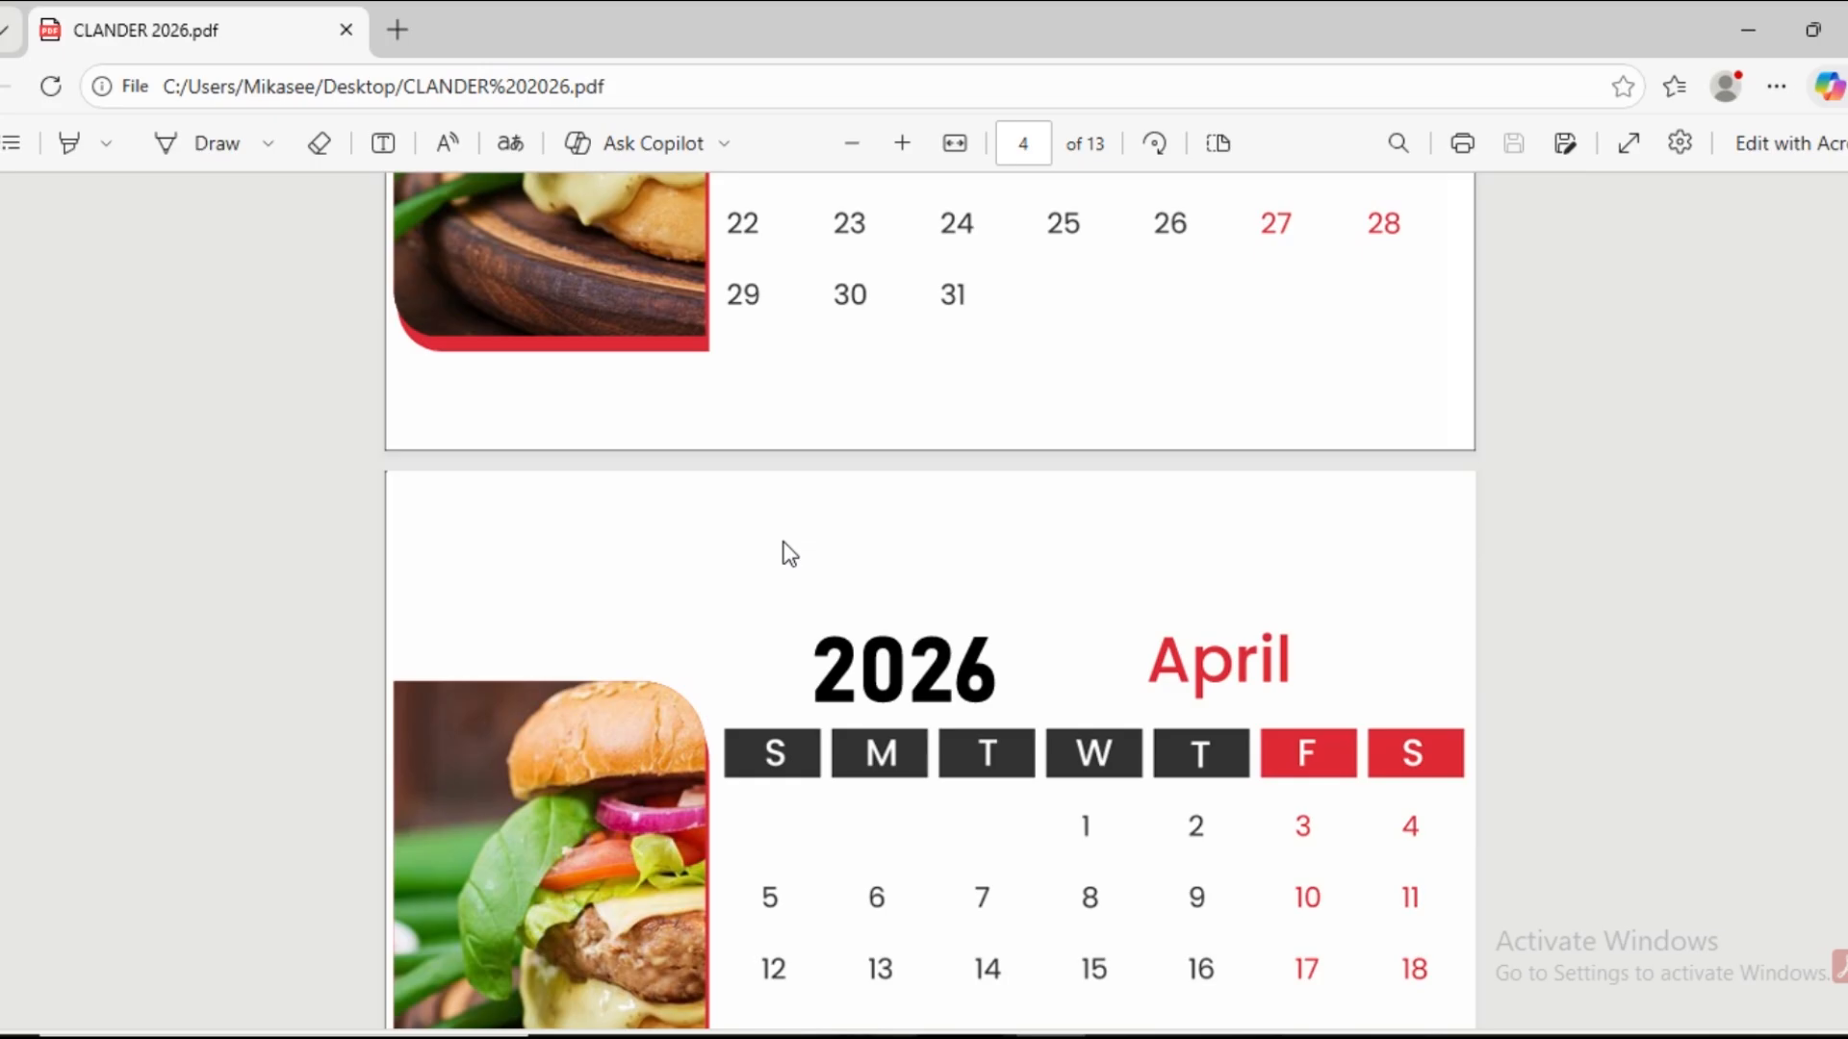
scroll(789, 553, "up", 15)
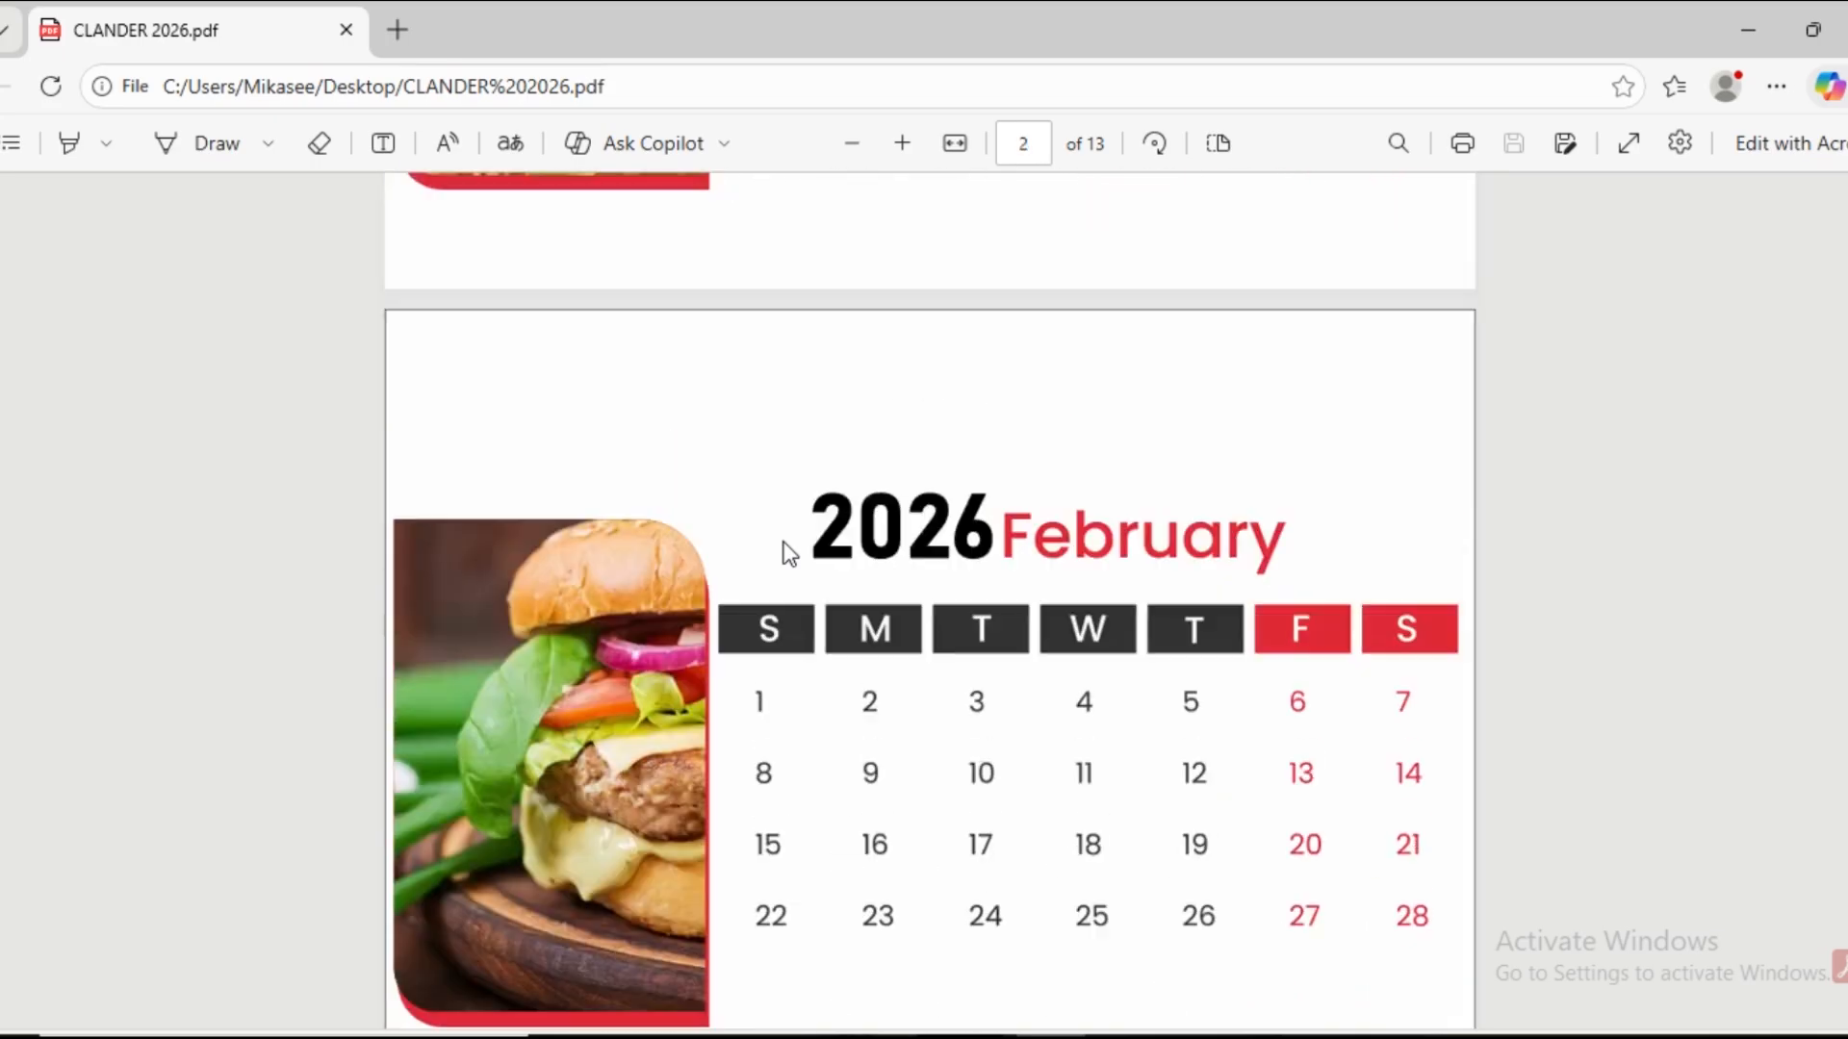
scroll(789, 554, "up", 5)
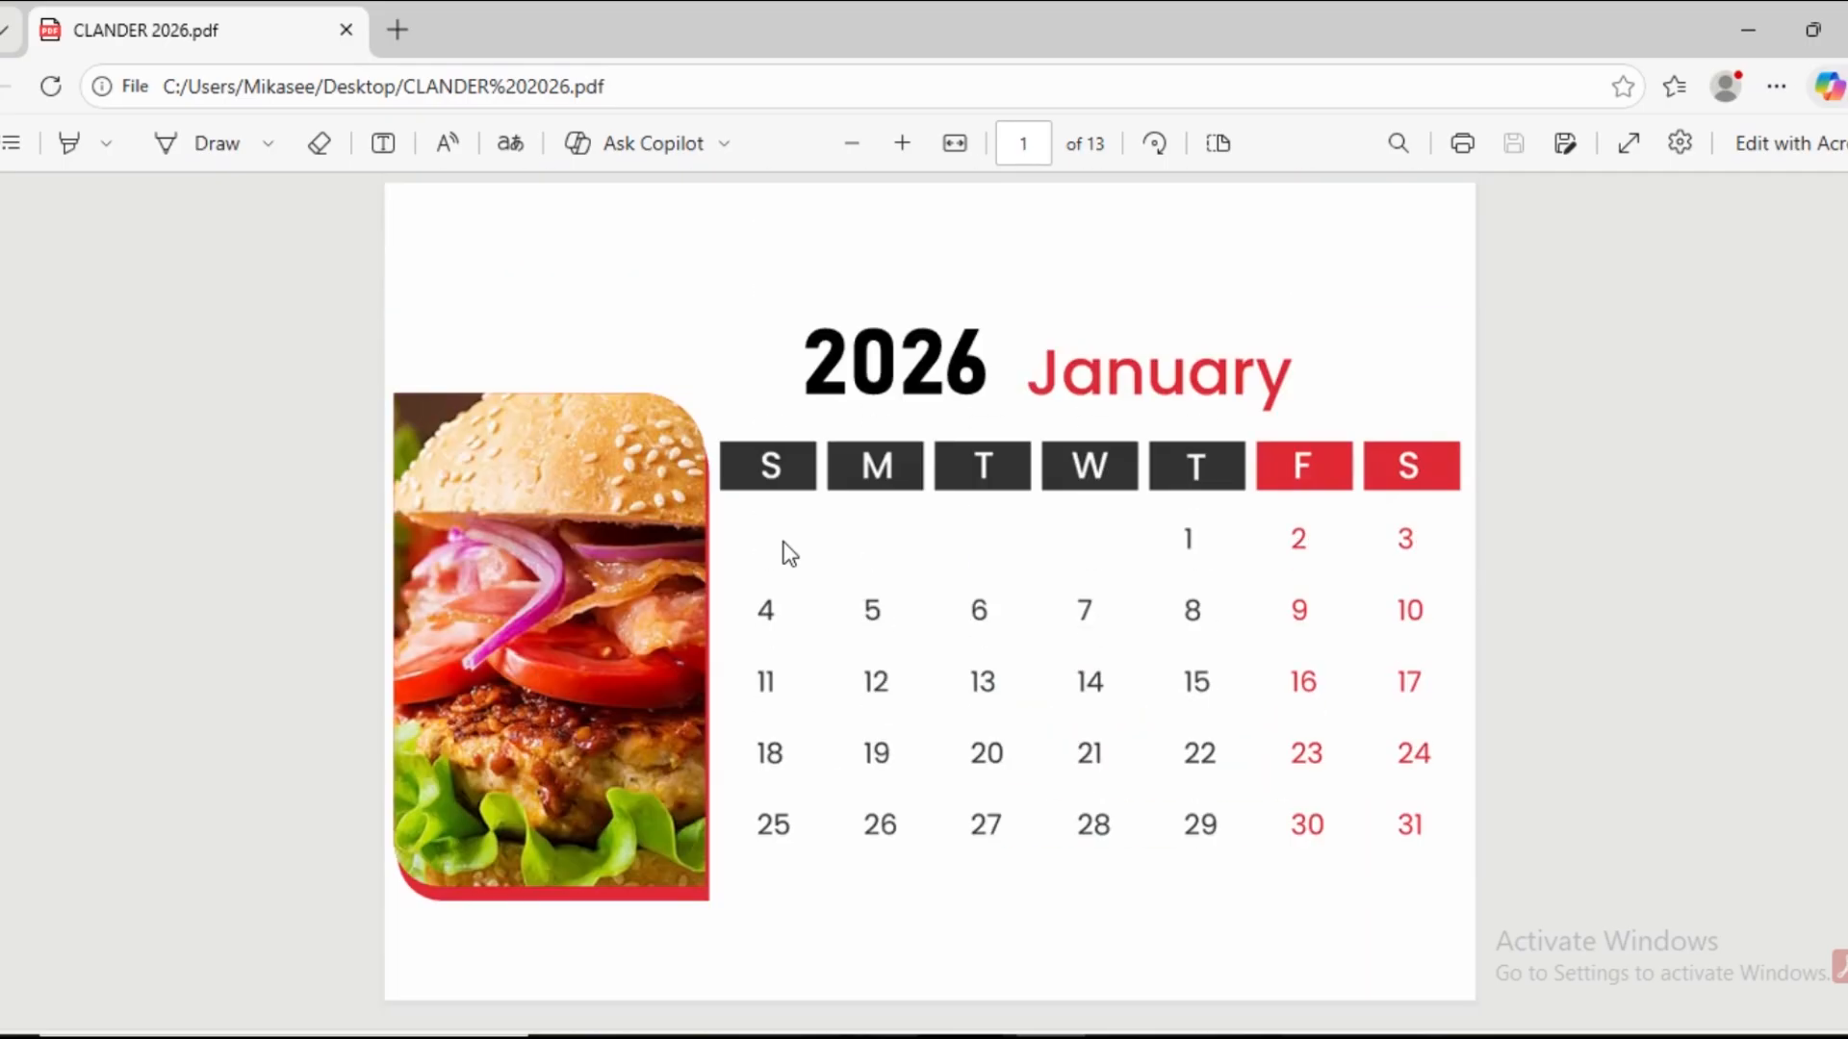
scroll(782, 543, "down", 5)
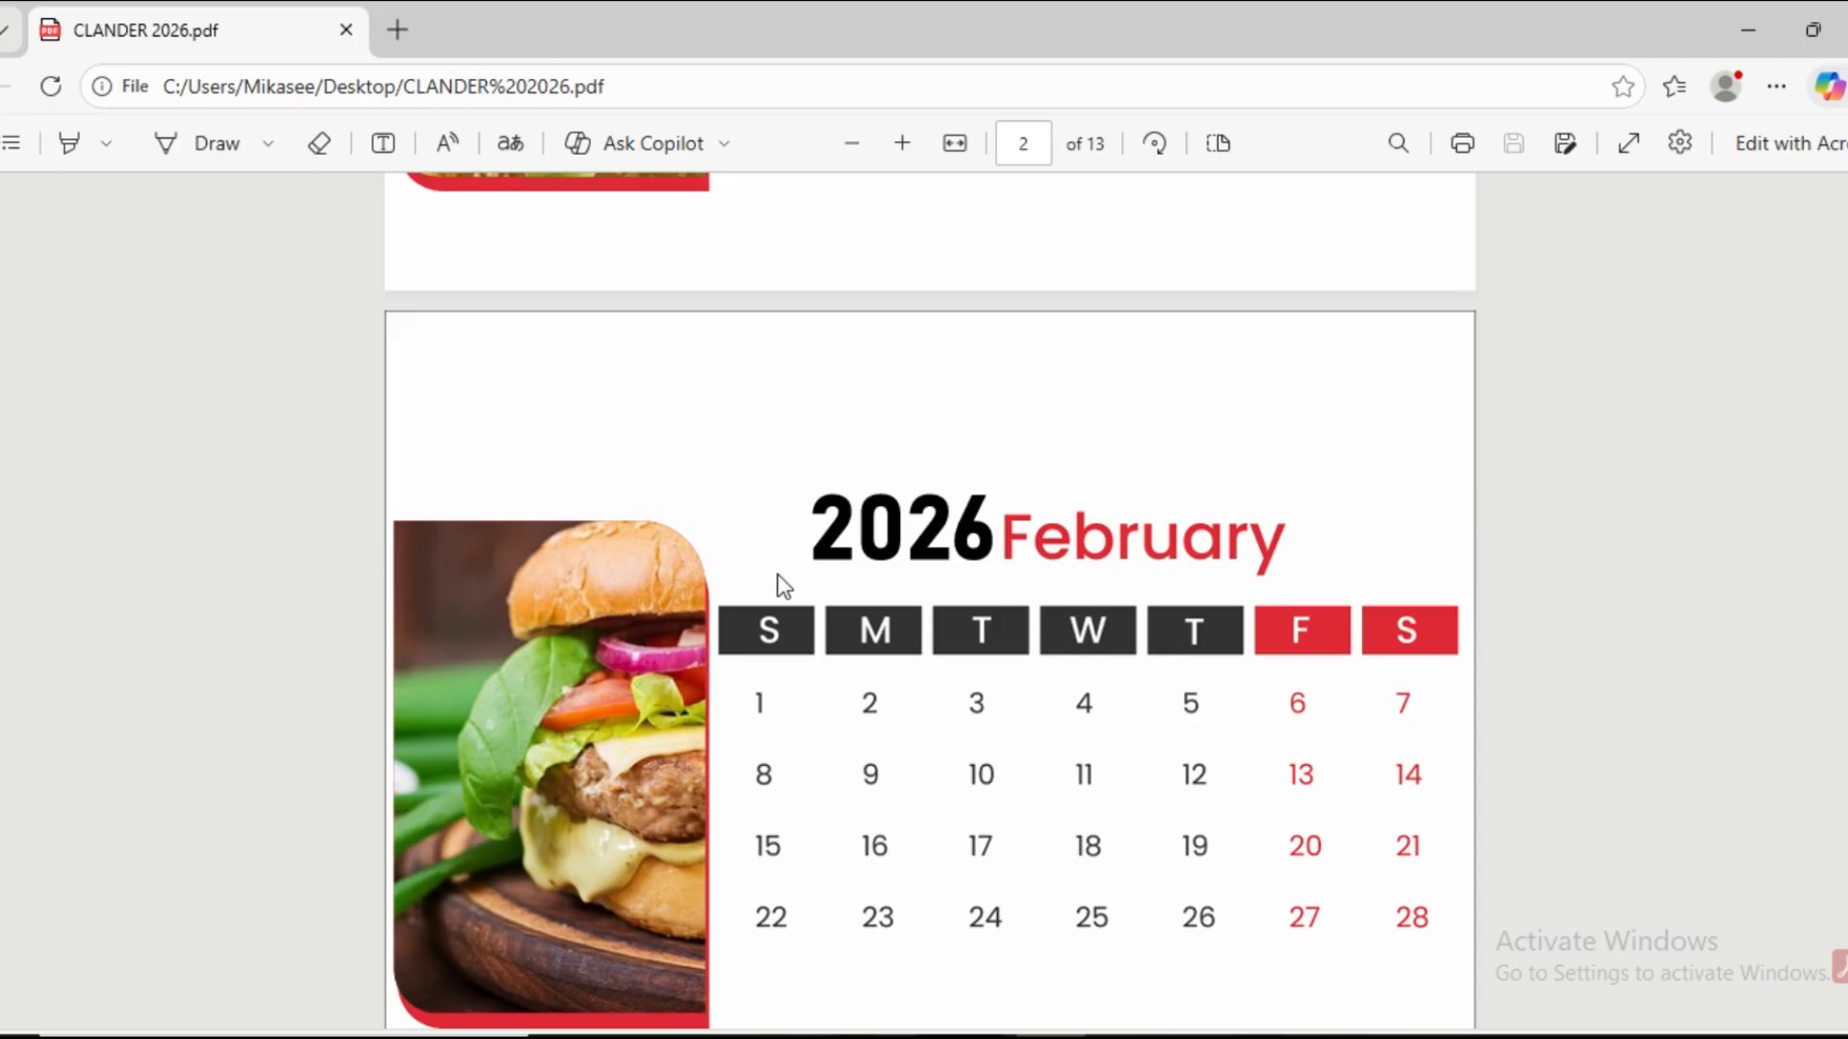
scroll(789, 560, "down", 20)
scroll(808, 559, "down", 6)
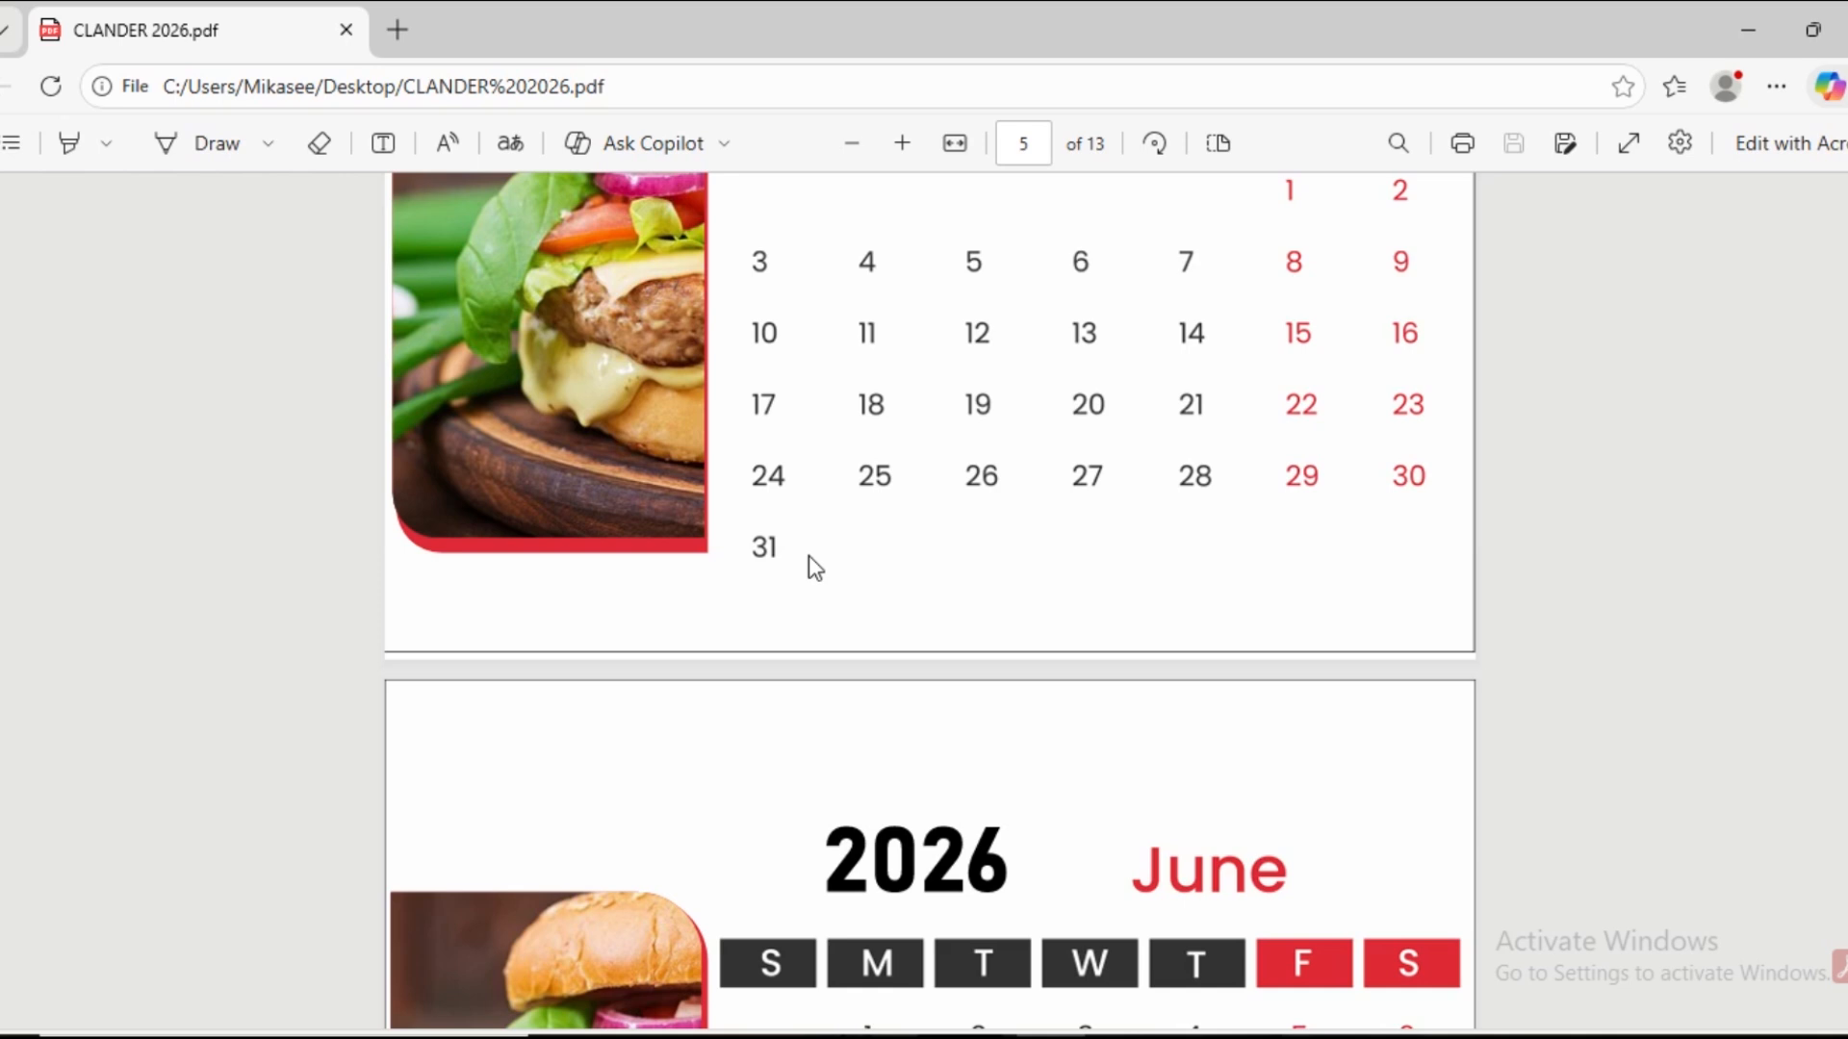
scroll(809, 558, "down", 9)
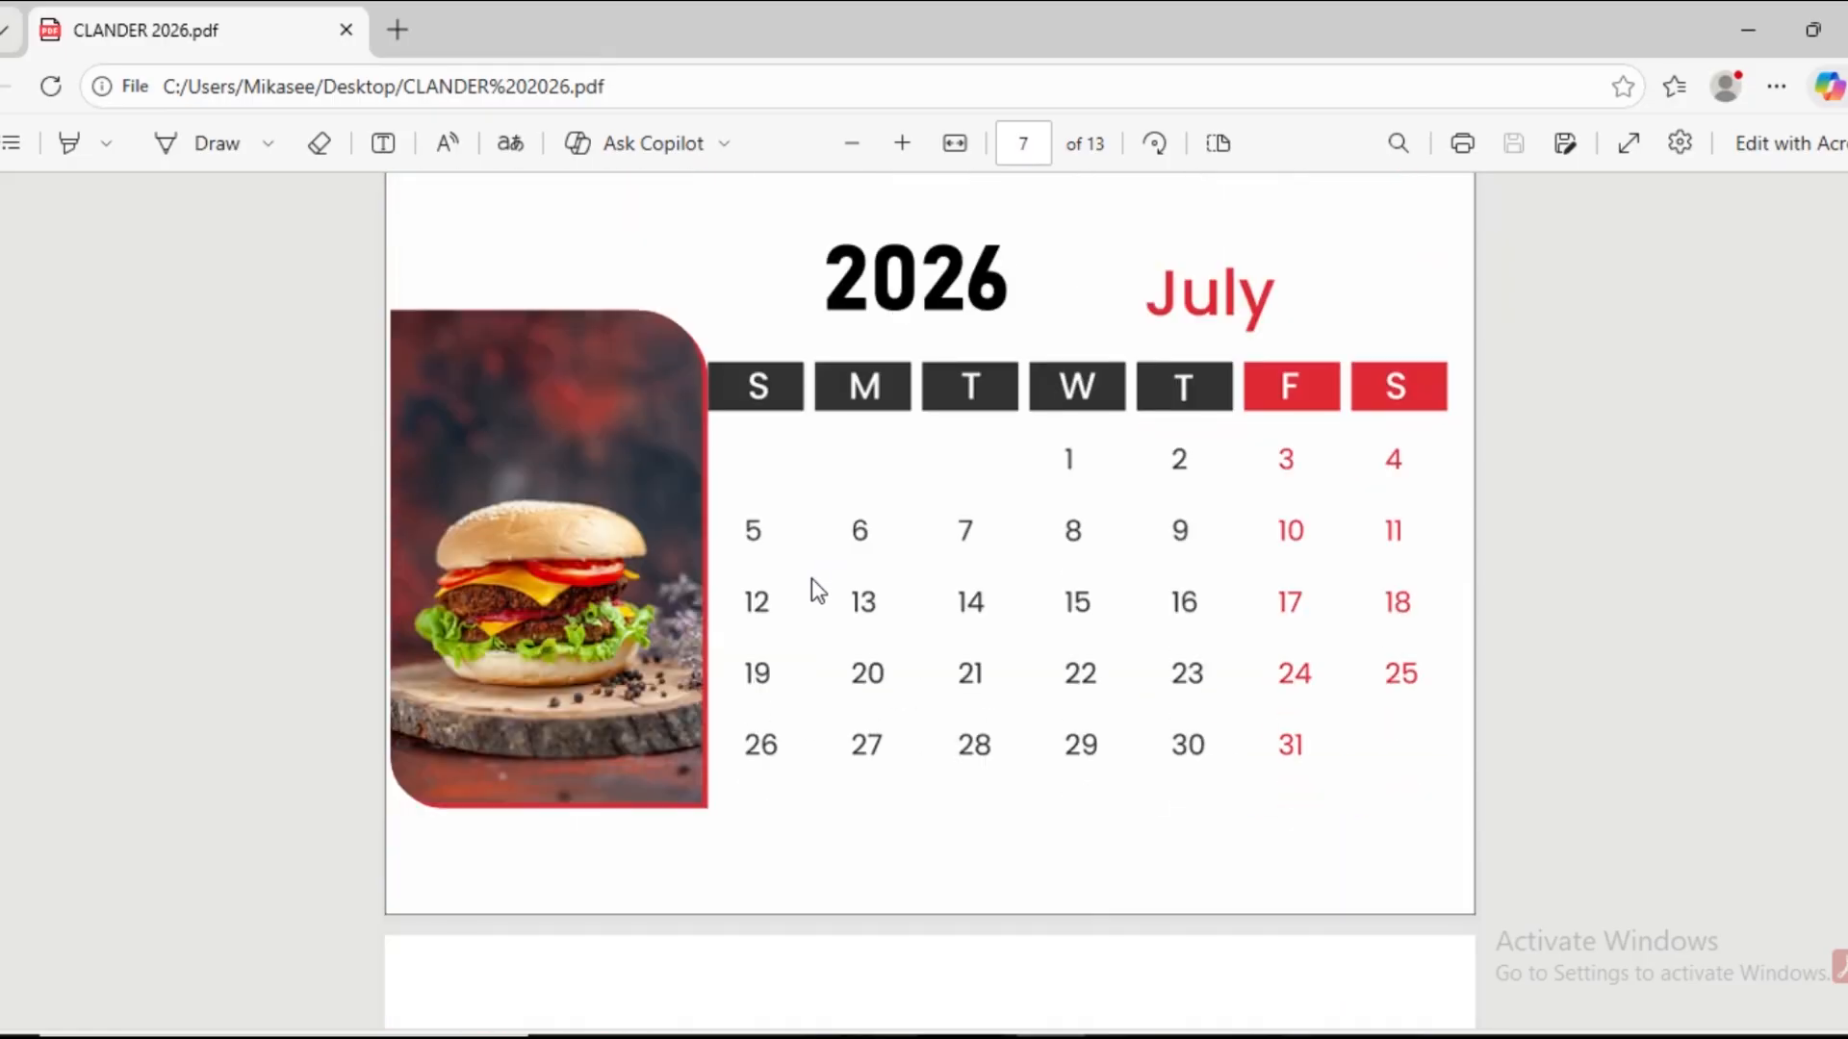
scroll(823, 592, "down", 15)
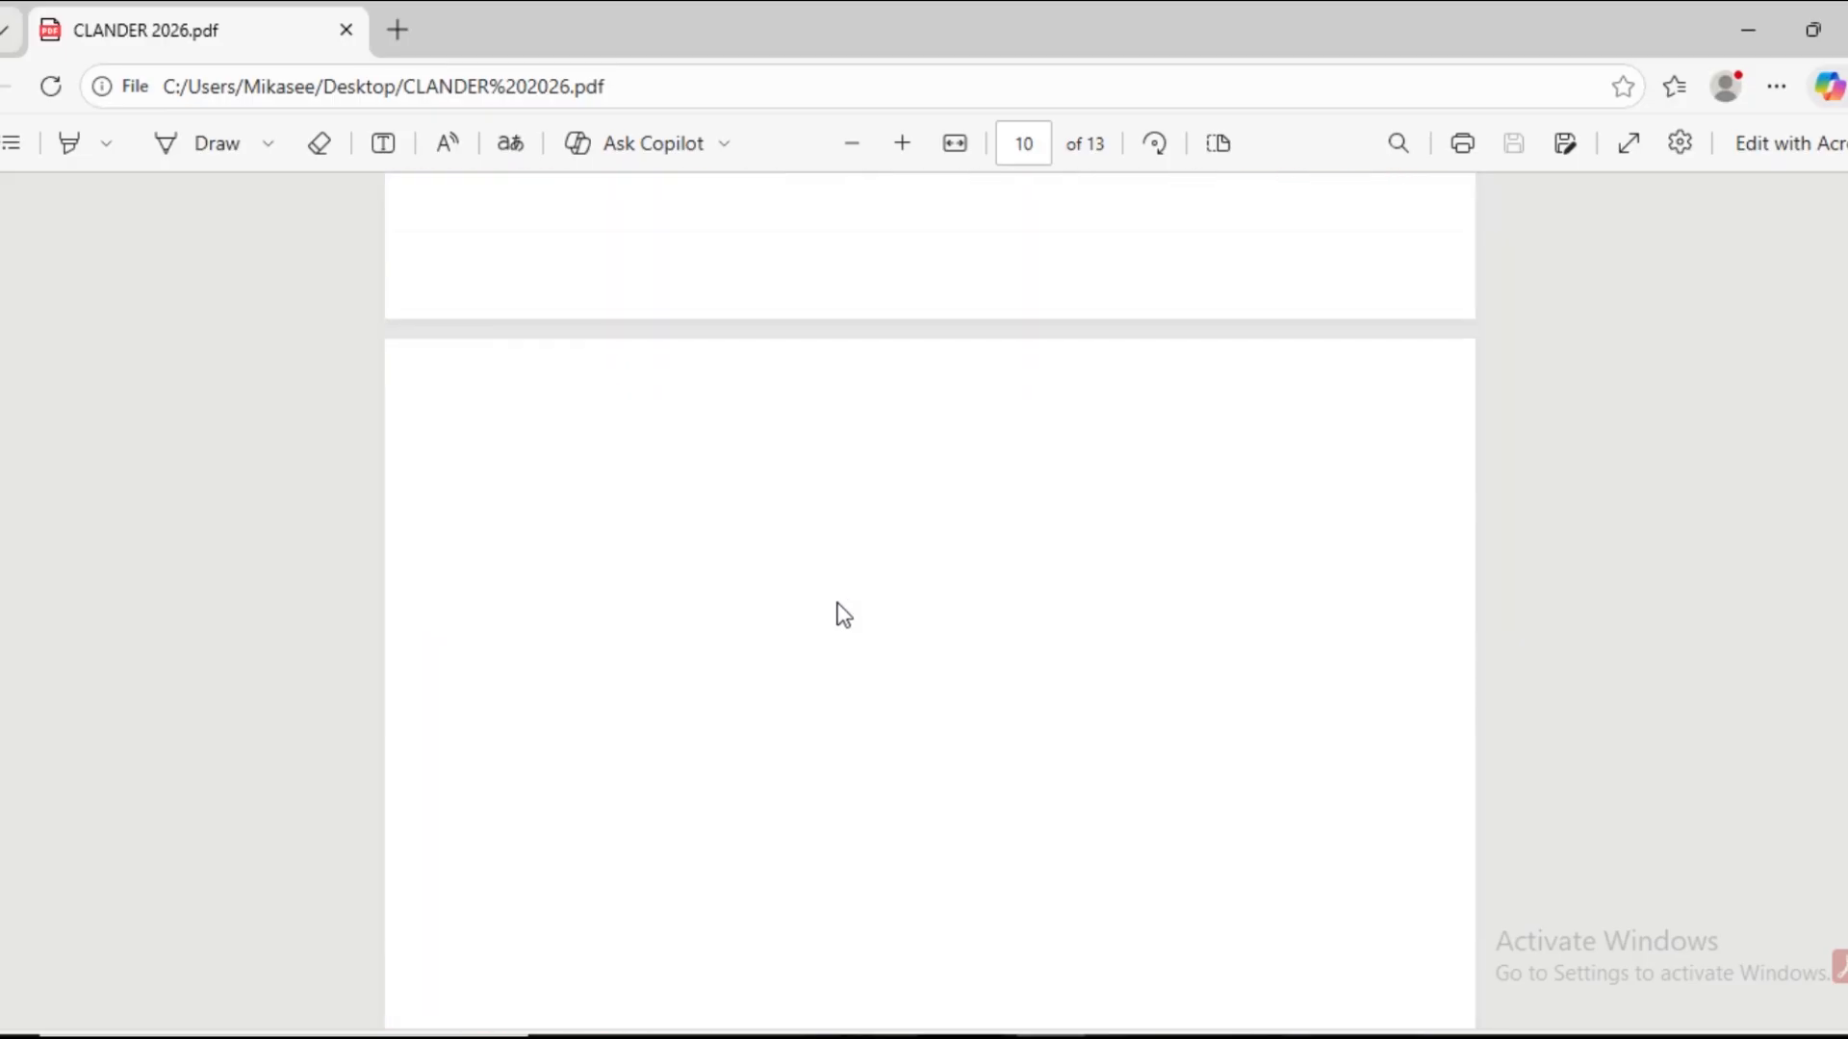
scroll(829, 630, "down", 15)
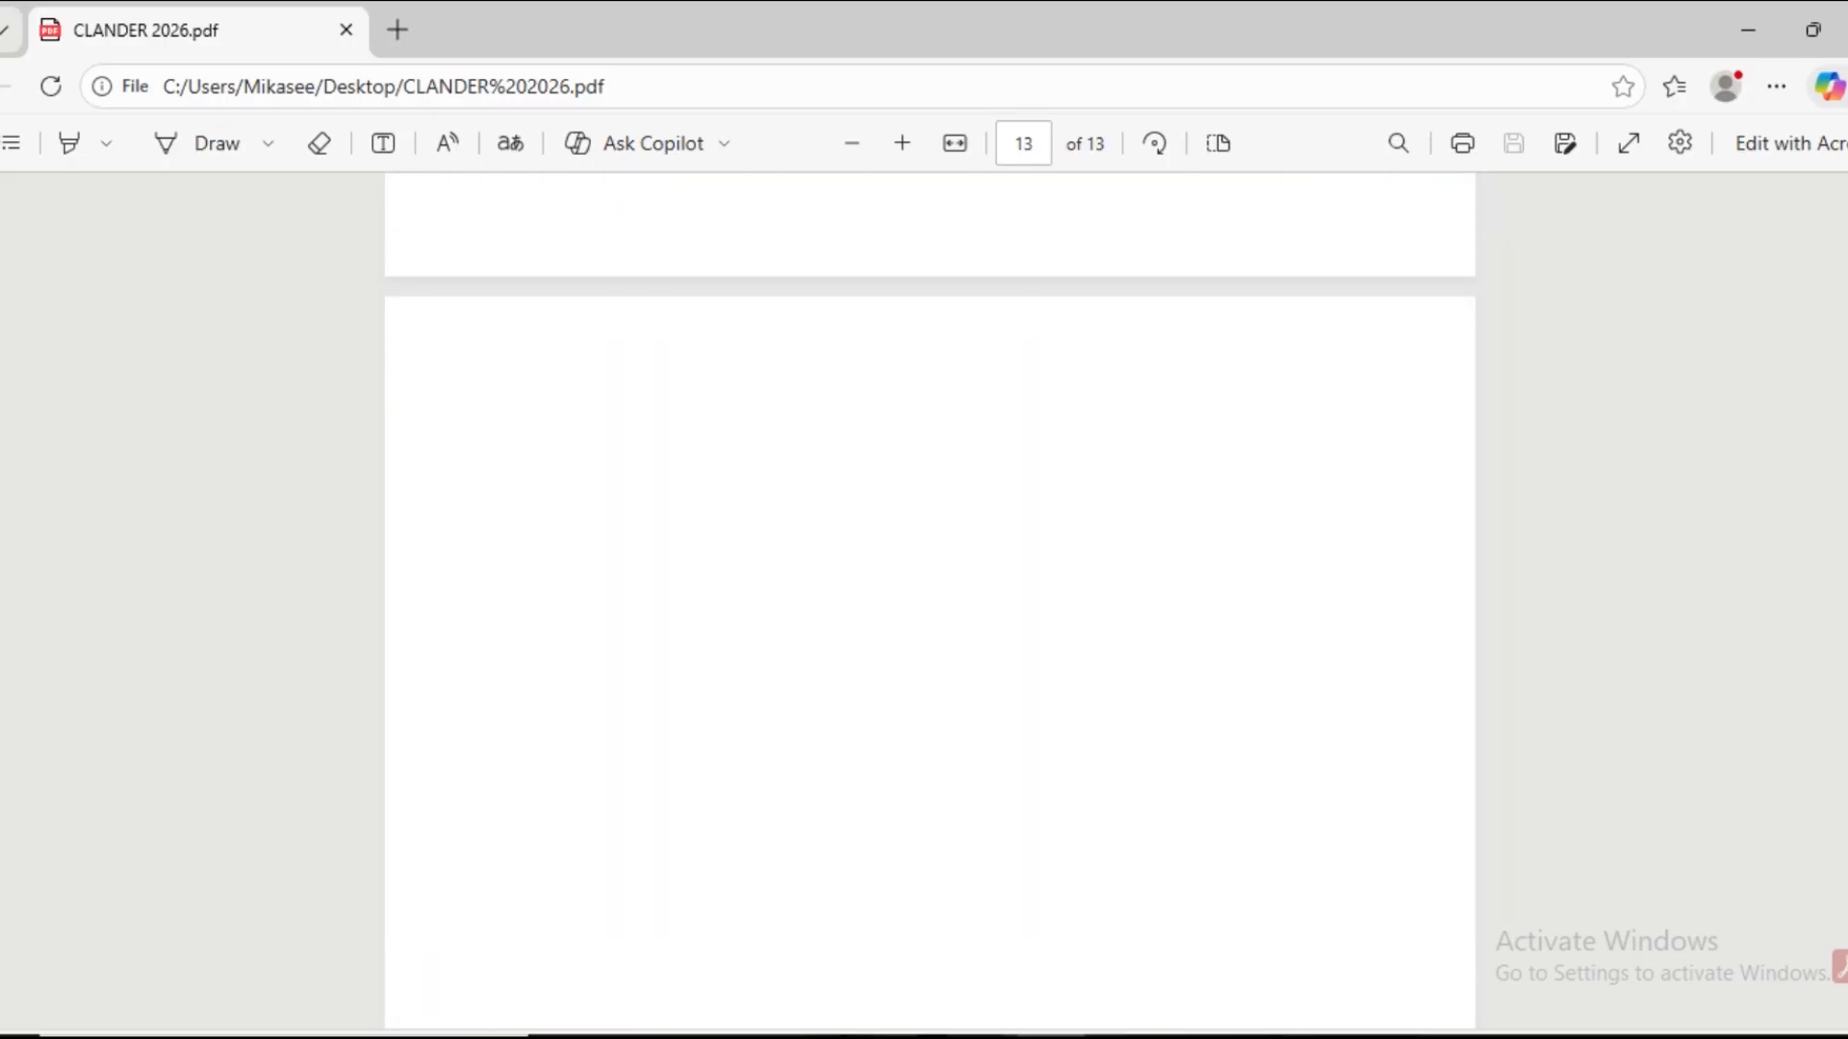
Switch back to CorelDRAW and look at the pages that follow July
left_click(967, 1034)
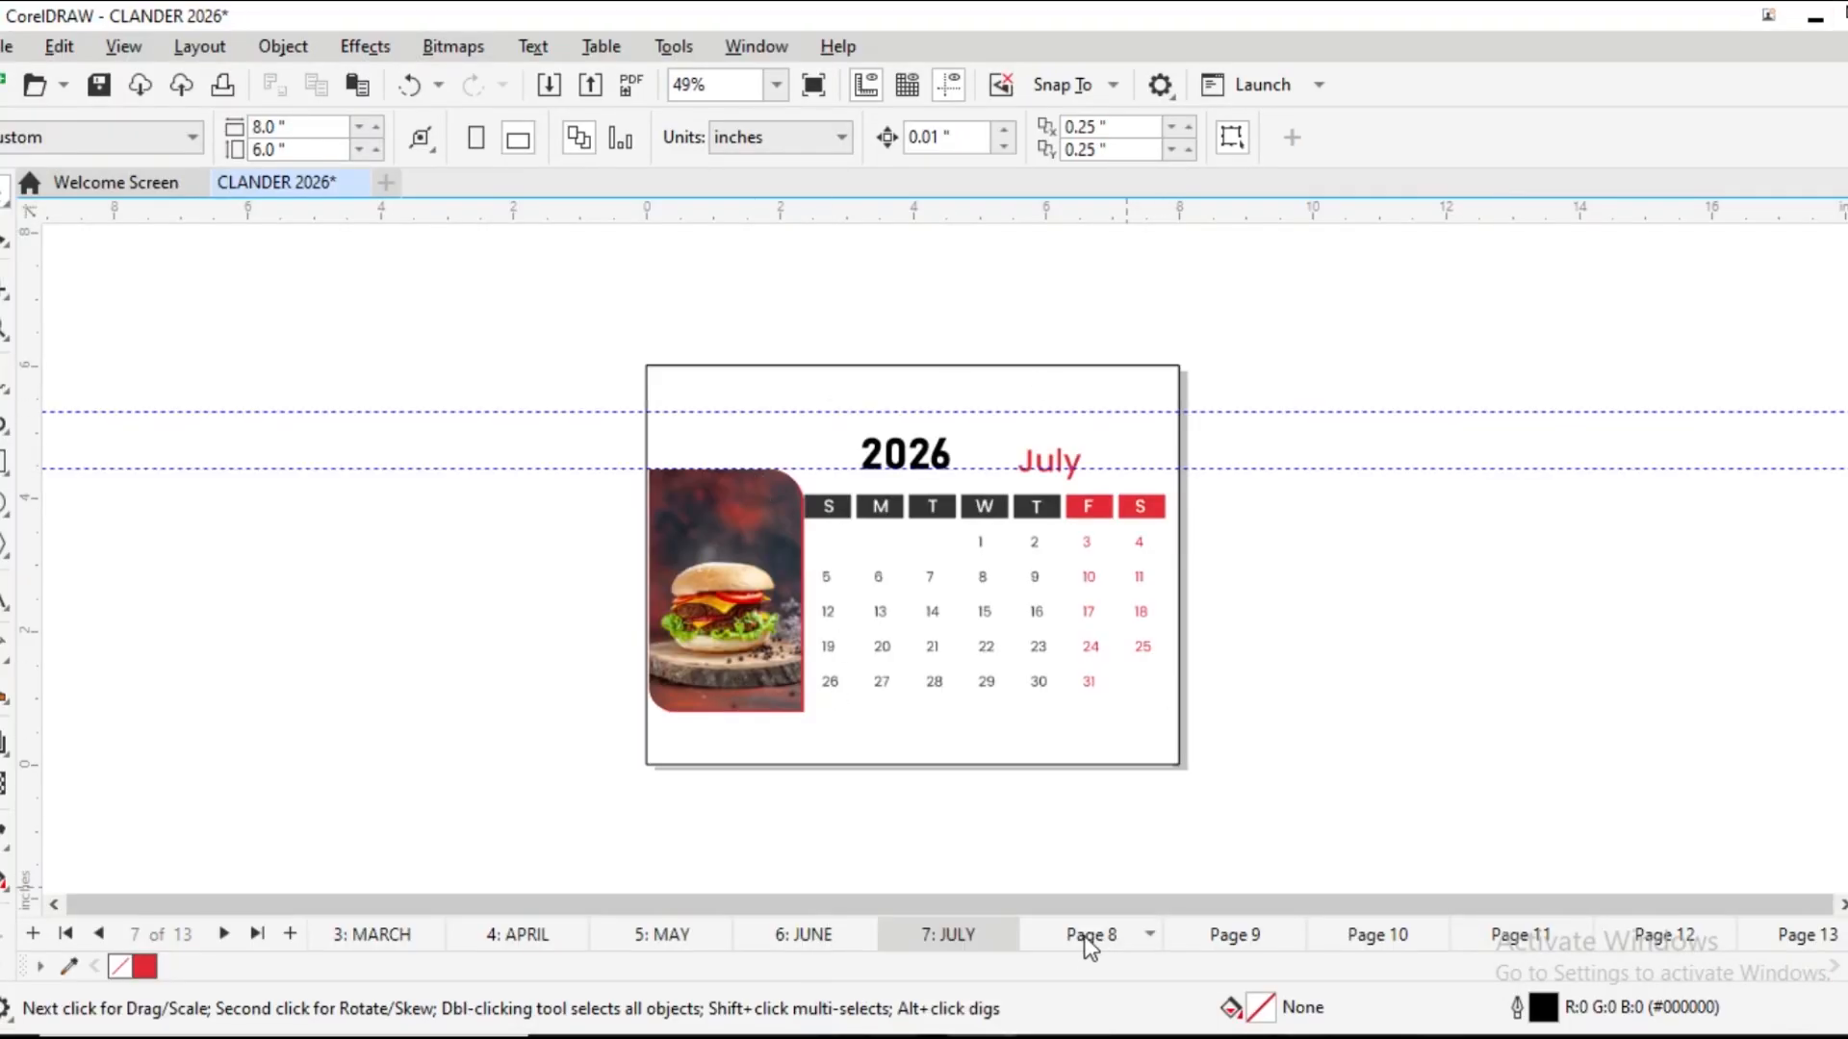
left_click(1262, 938)
left_click(1439, 931)
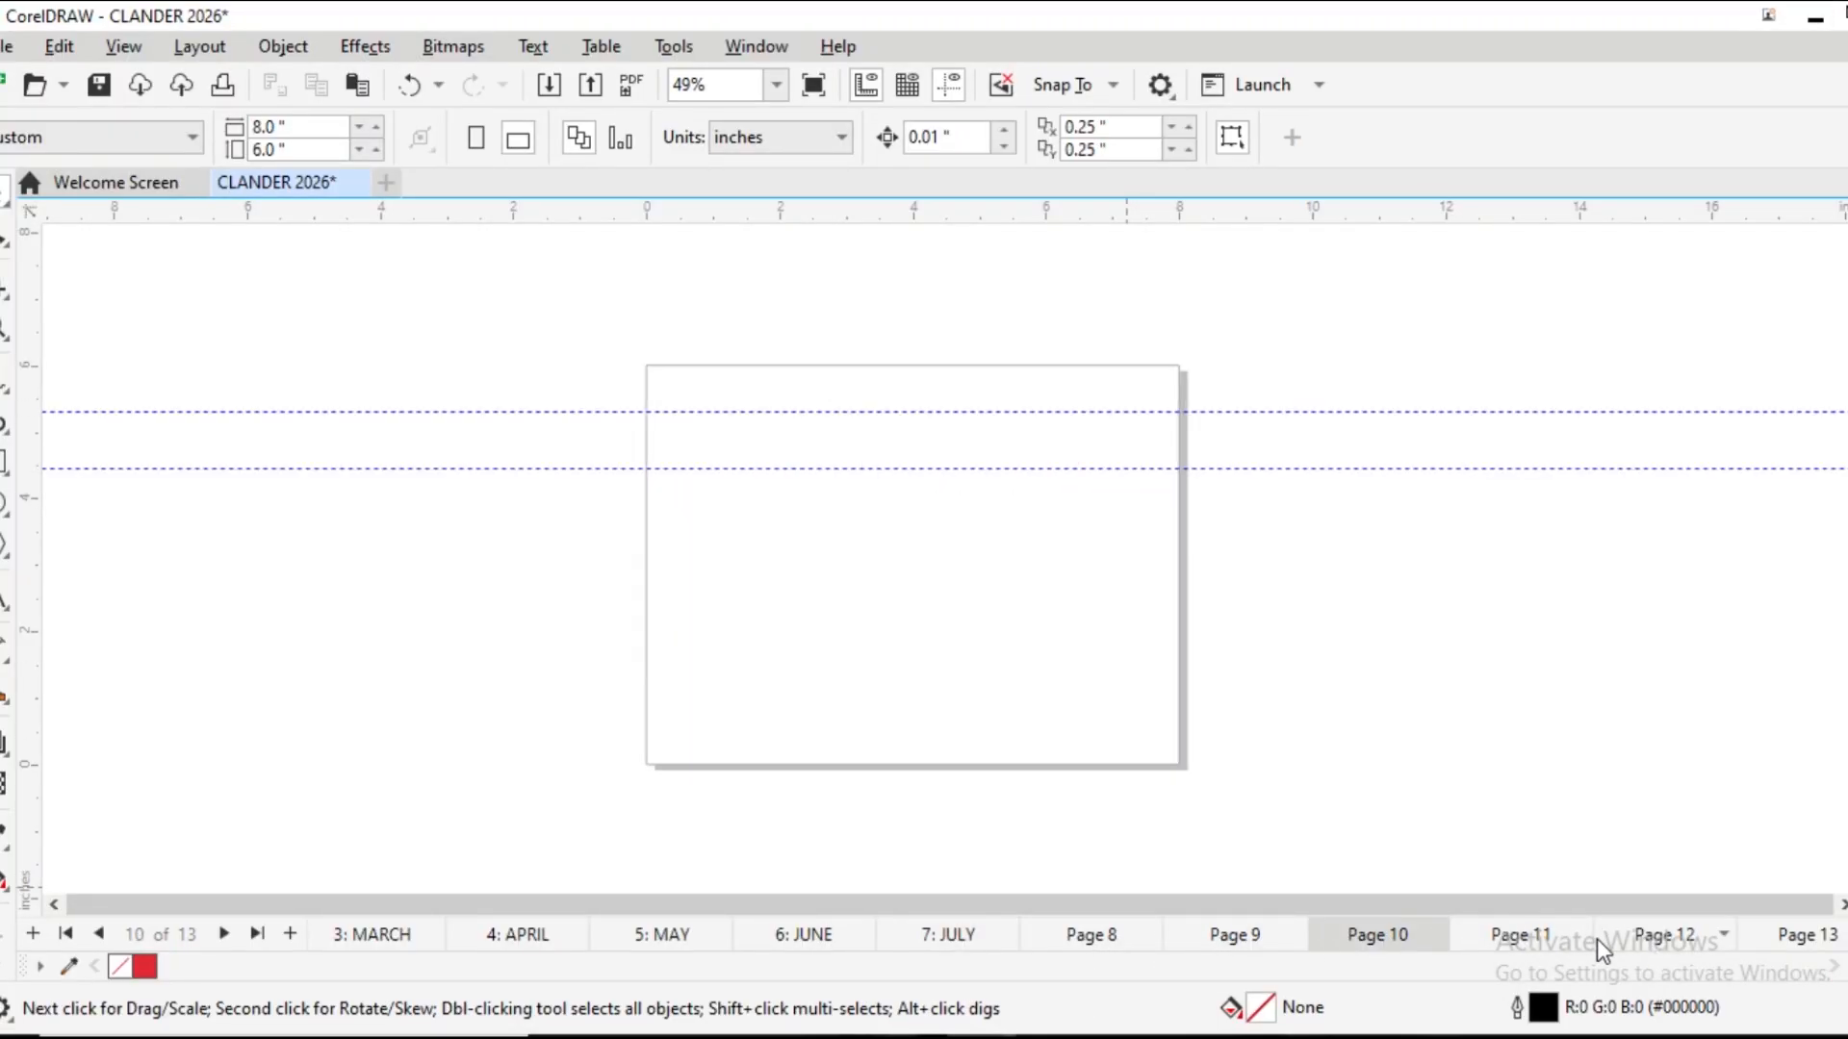
Rename page 8 as AUG and paste a copy of all the July page's objects onto it
left_click(950, 938)
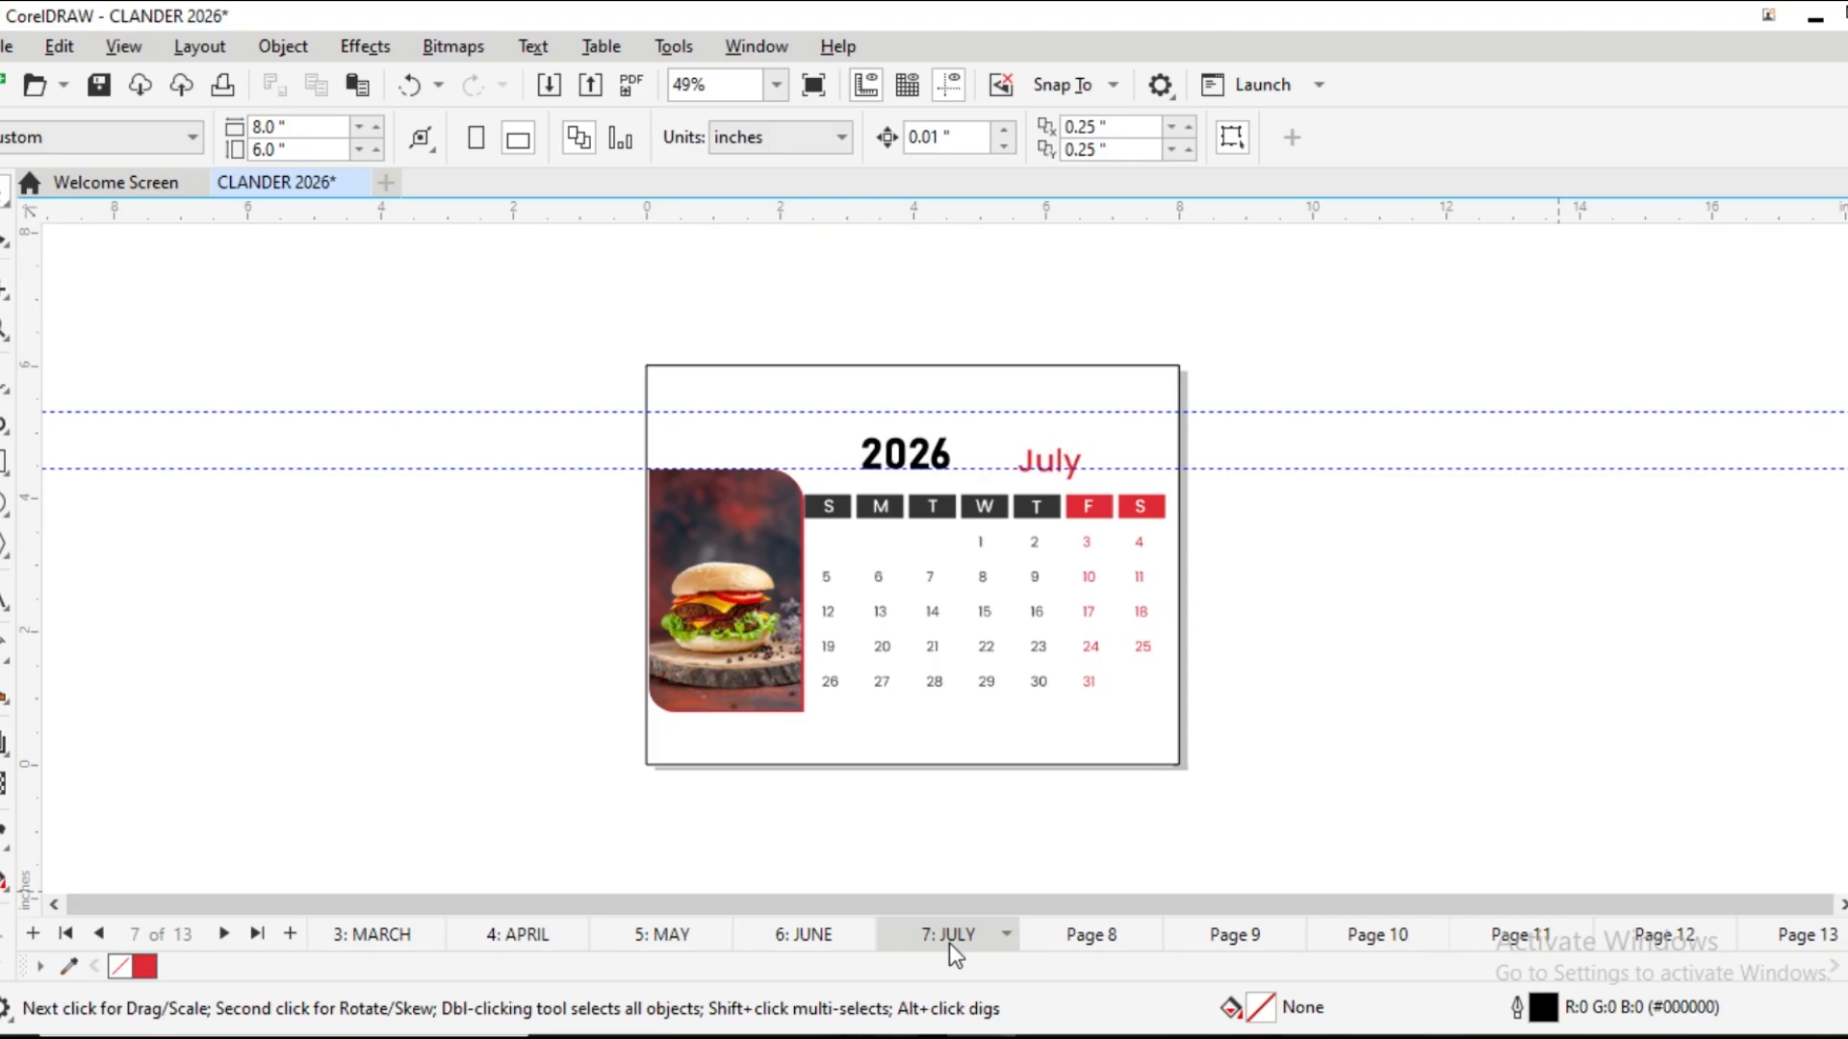
left_click_drag(551, 303, 1266, 799)
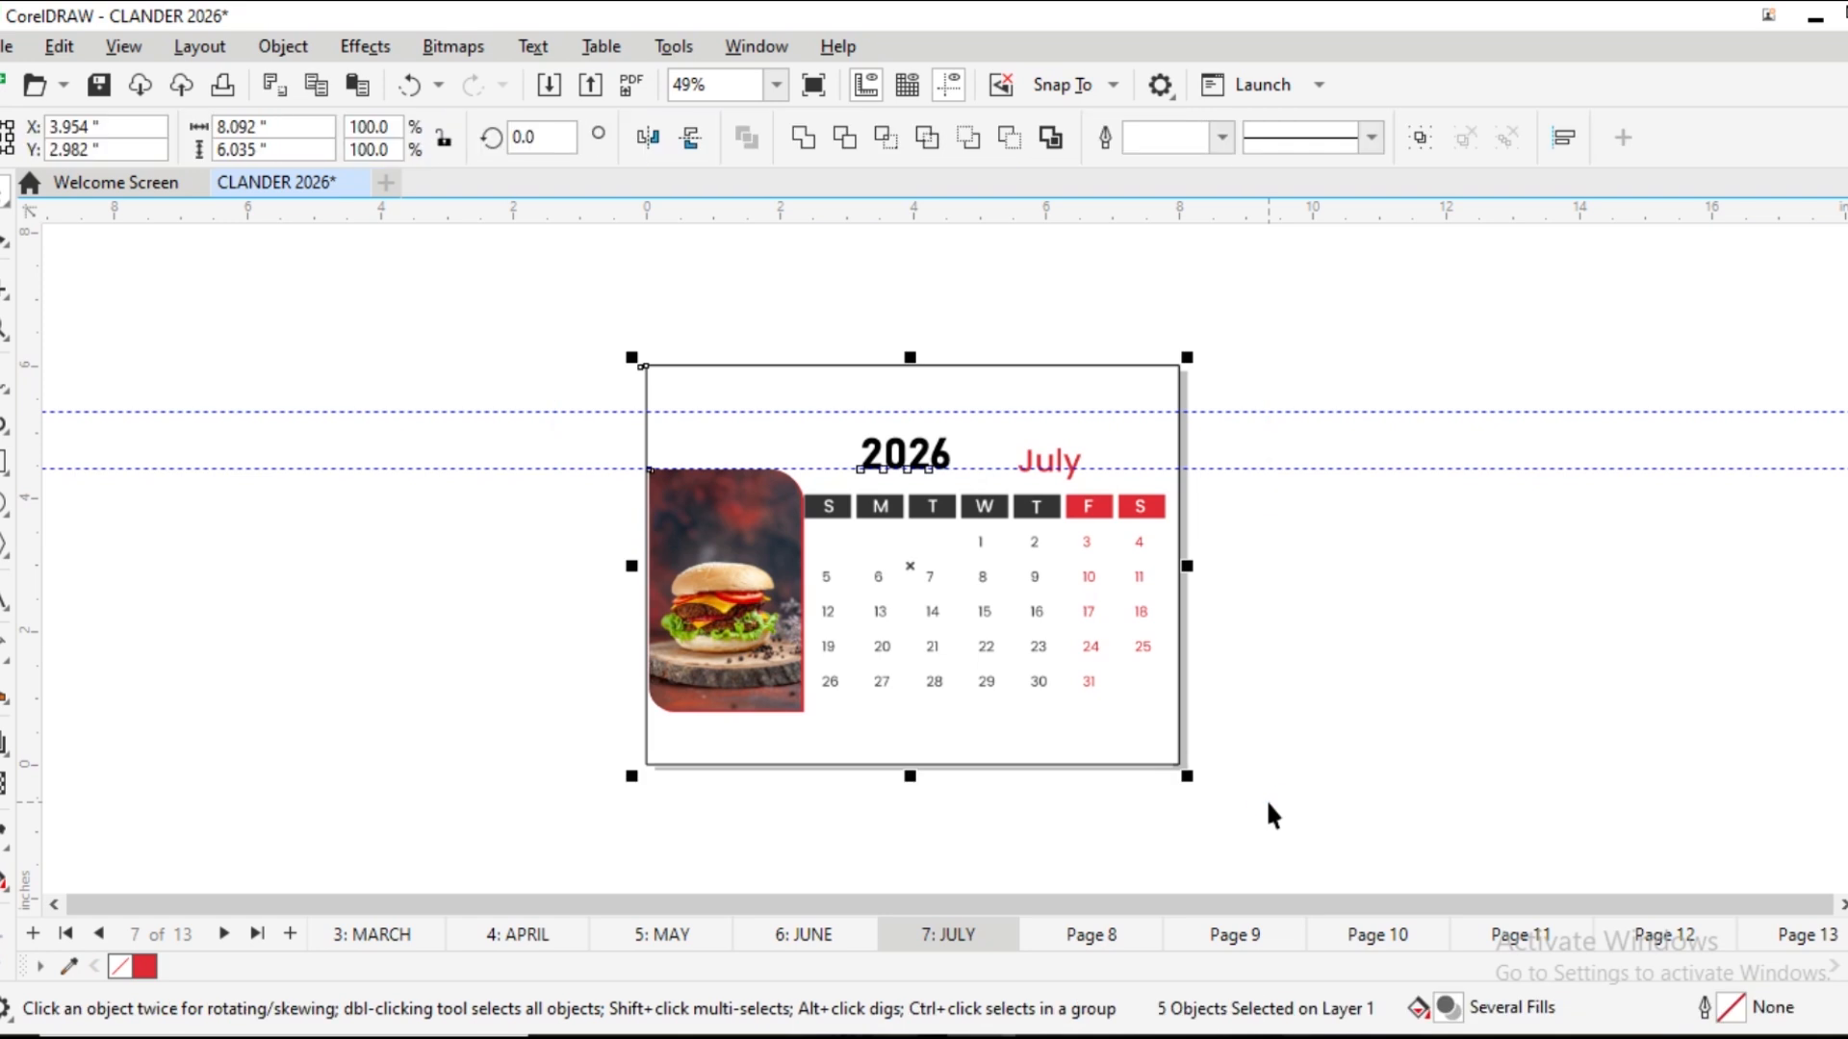
right_click(1097, 938)
left_click(1150, 756)
type("AUG")
key("Return")
key("ctrl+v")
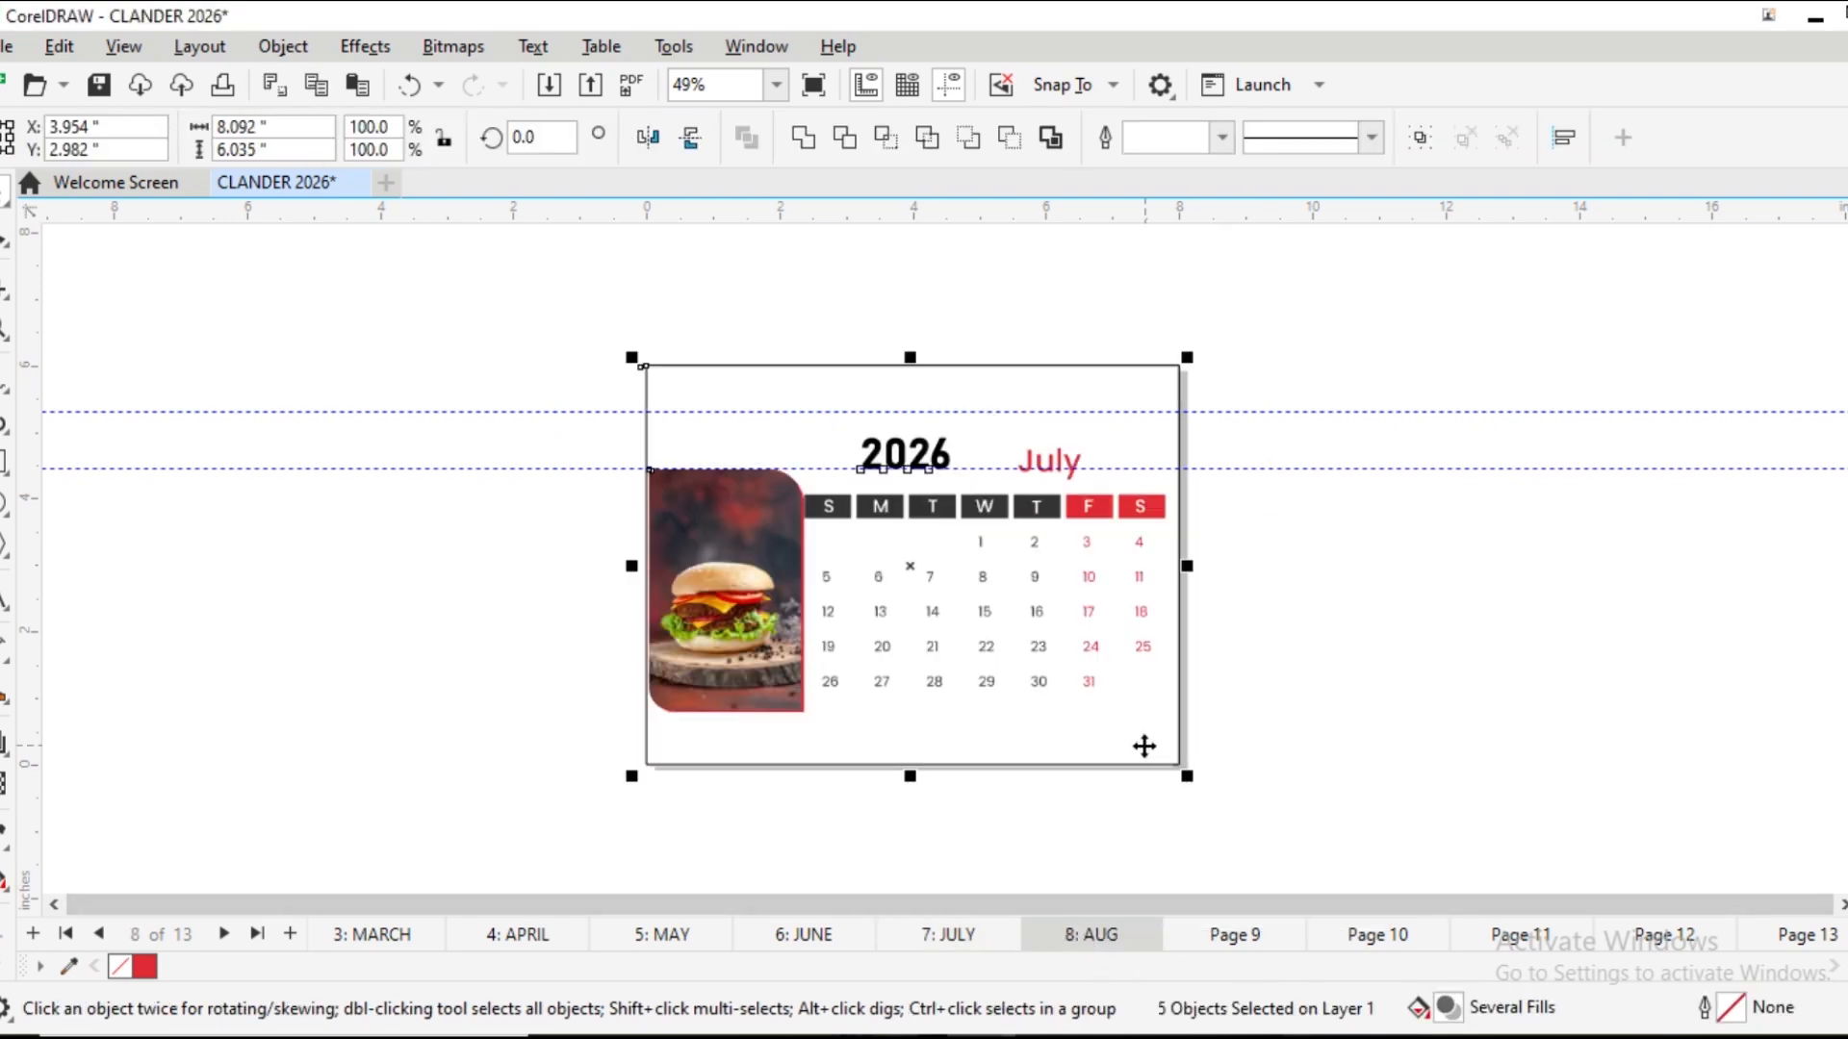
Remove the pasted page frame and the July calendar image from the AUG page
left_click(994, 582)
left_click(1028, 573)
left_click_drag(1028, 574, 1463, 634)
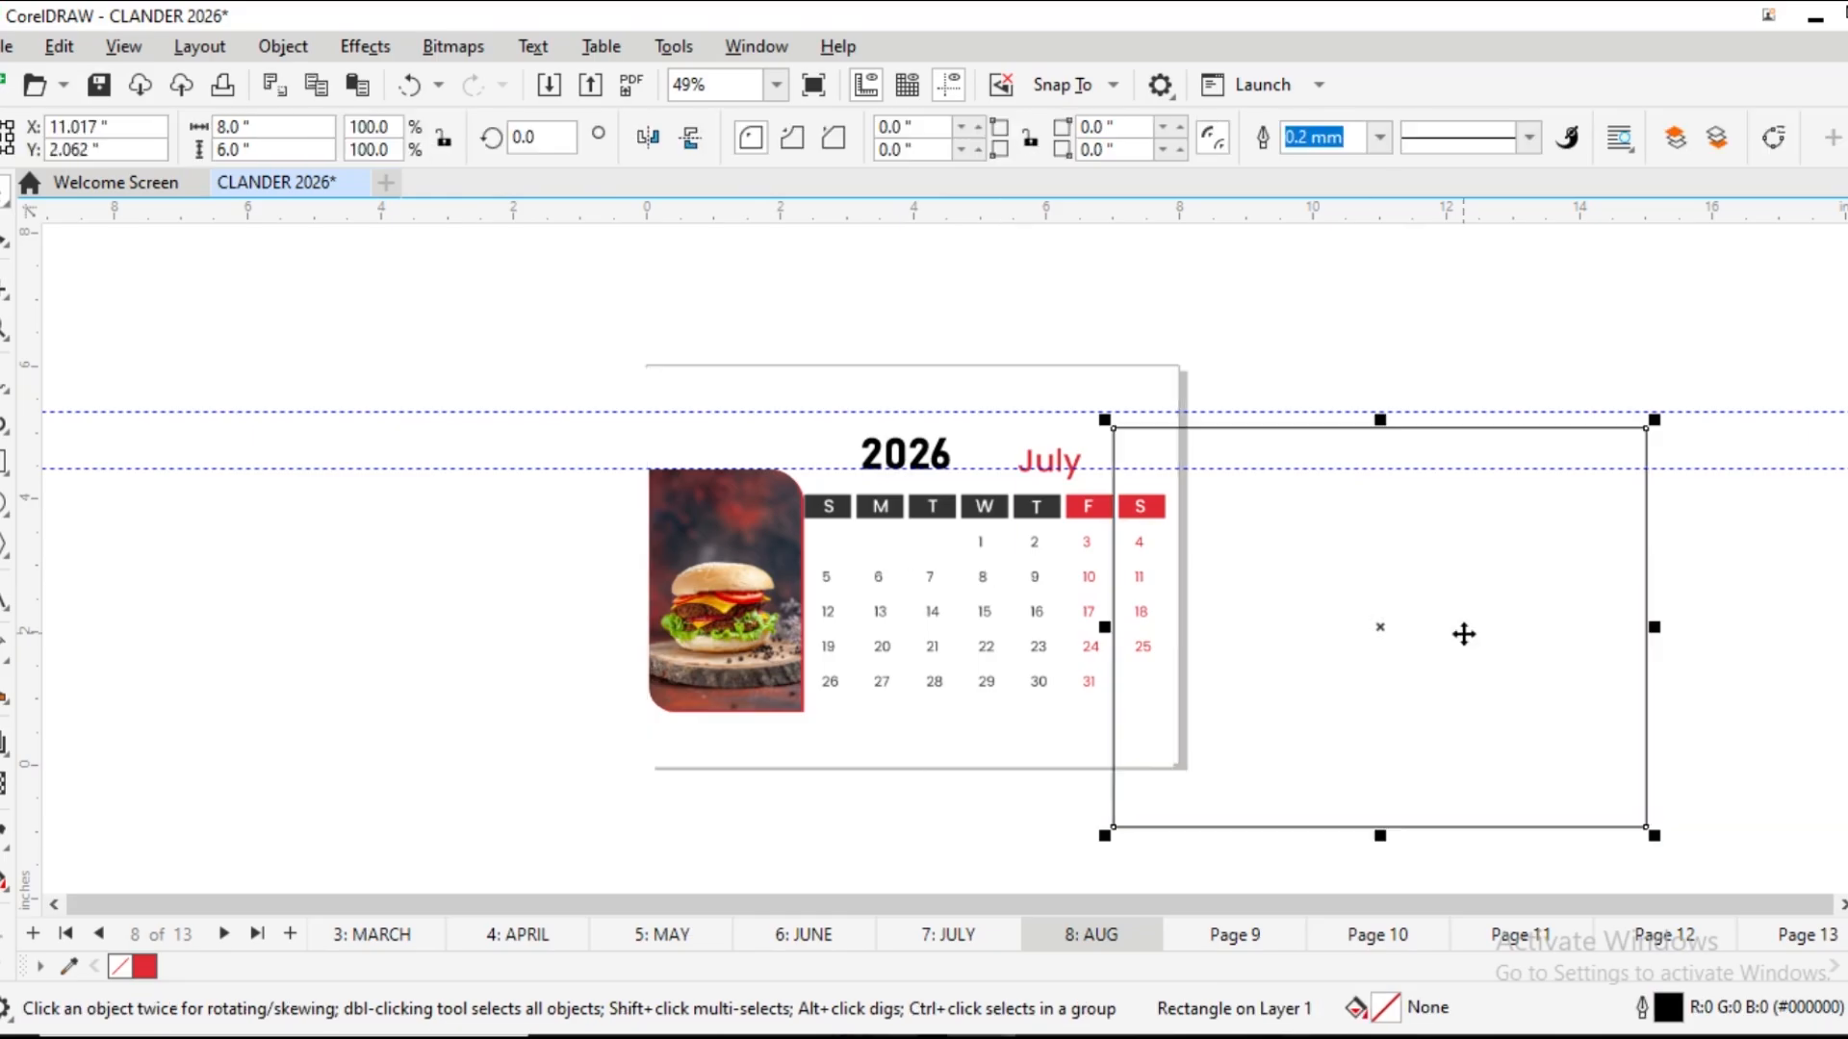
key("Delete")
left_click(1013, 648)
key("Delete")
Import the 08aug calendar image beside the AUG page and add a page-sized frame rectangle
key("ctrl+i")
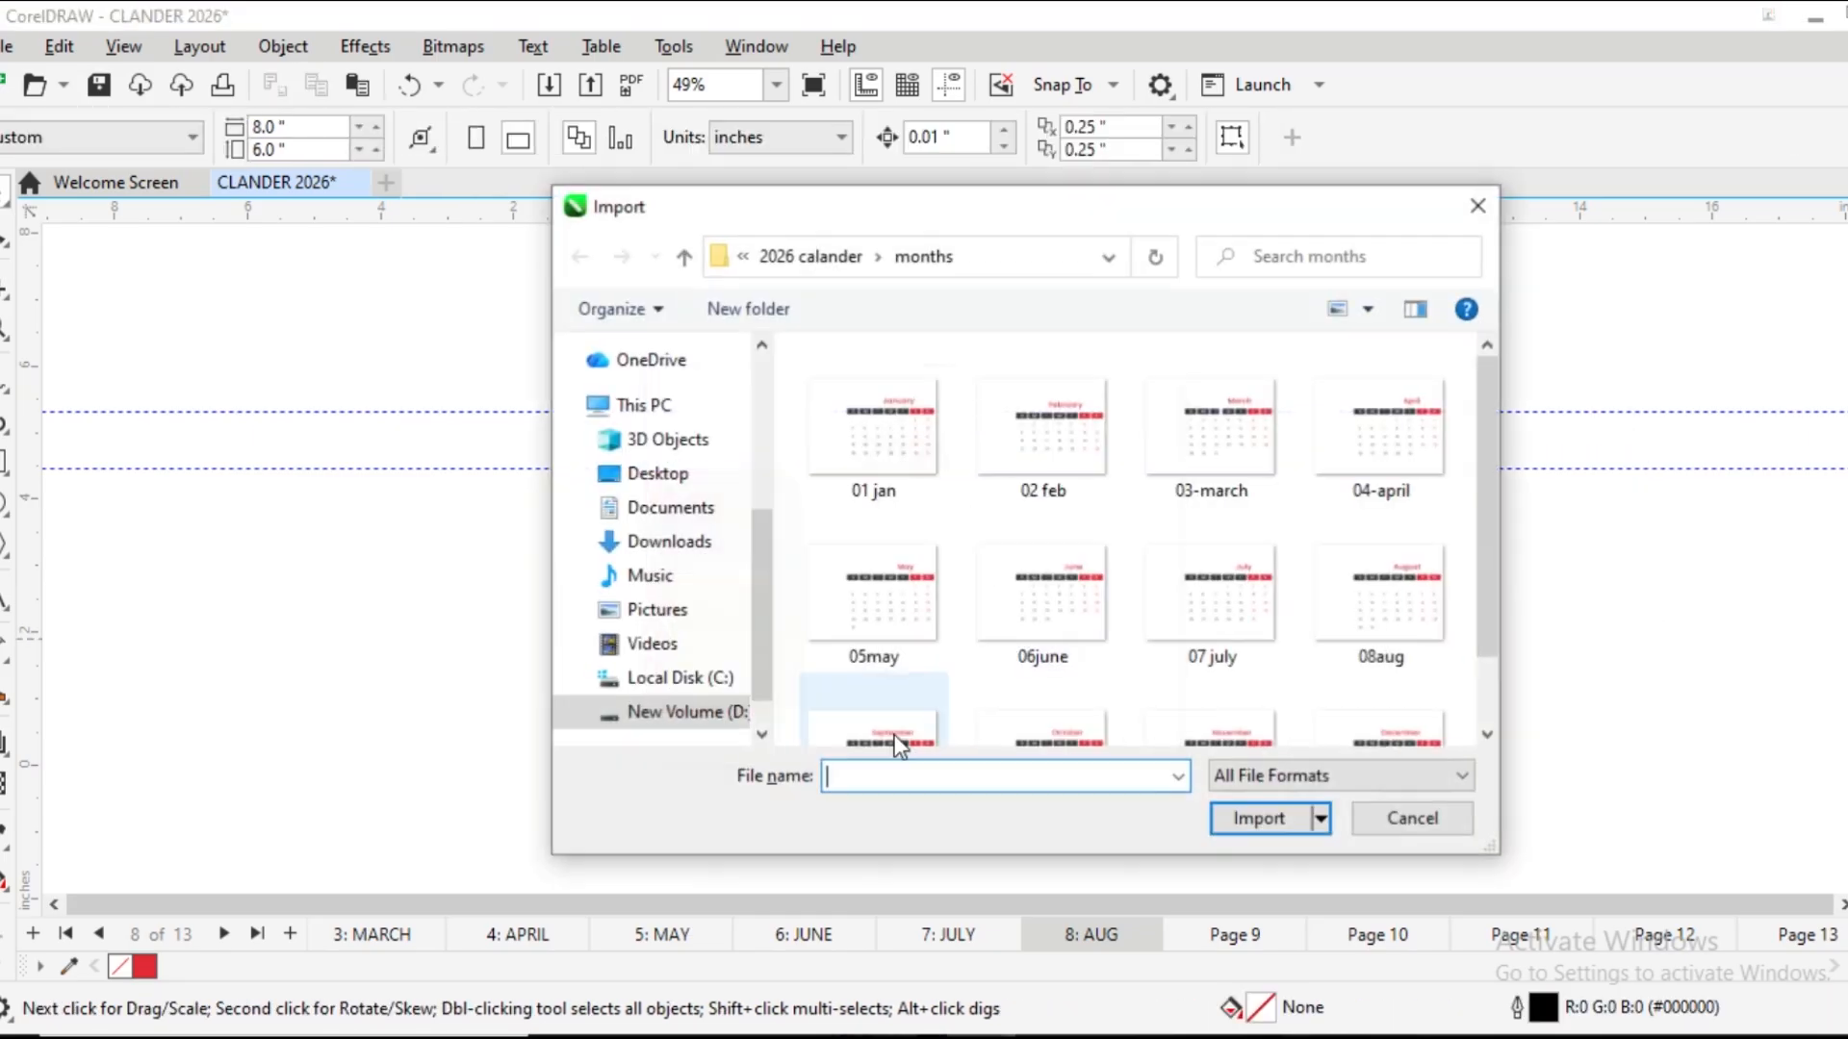
double_click(1361, 616)
left_click(1361, 616)
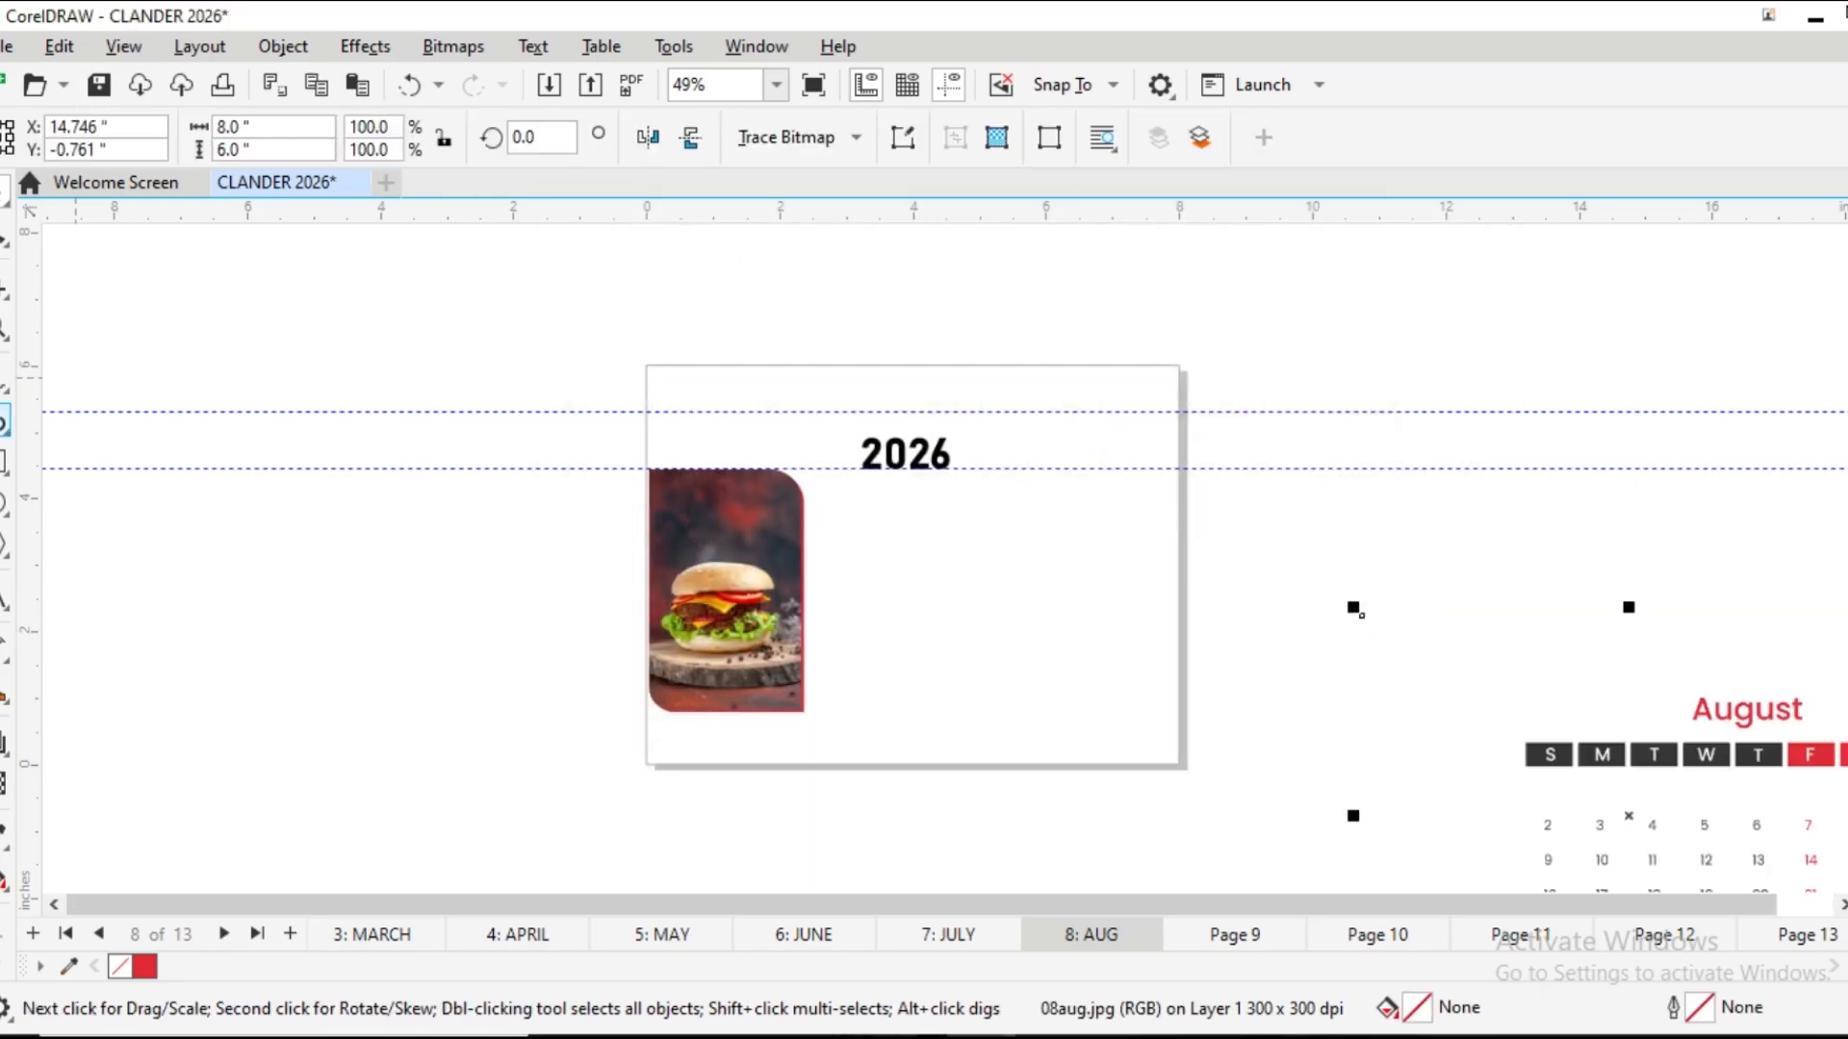
double_click(5, 462)
left_click(7, 197)
Move the August calendar image onto the page beside the burger picture and send it to the back of the layer
left_click_drag(1464, 874, 896, 553)
scroll(879, 583, "up", 1)
scroll(904, 558, "up", 2)
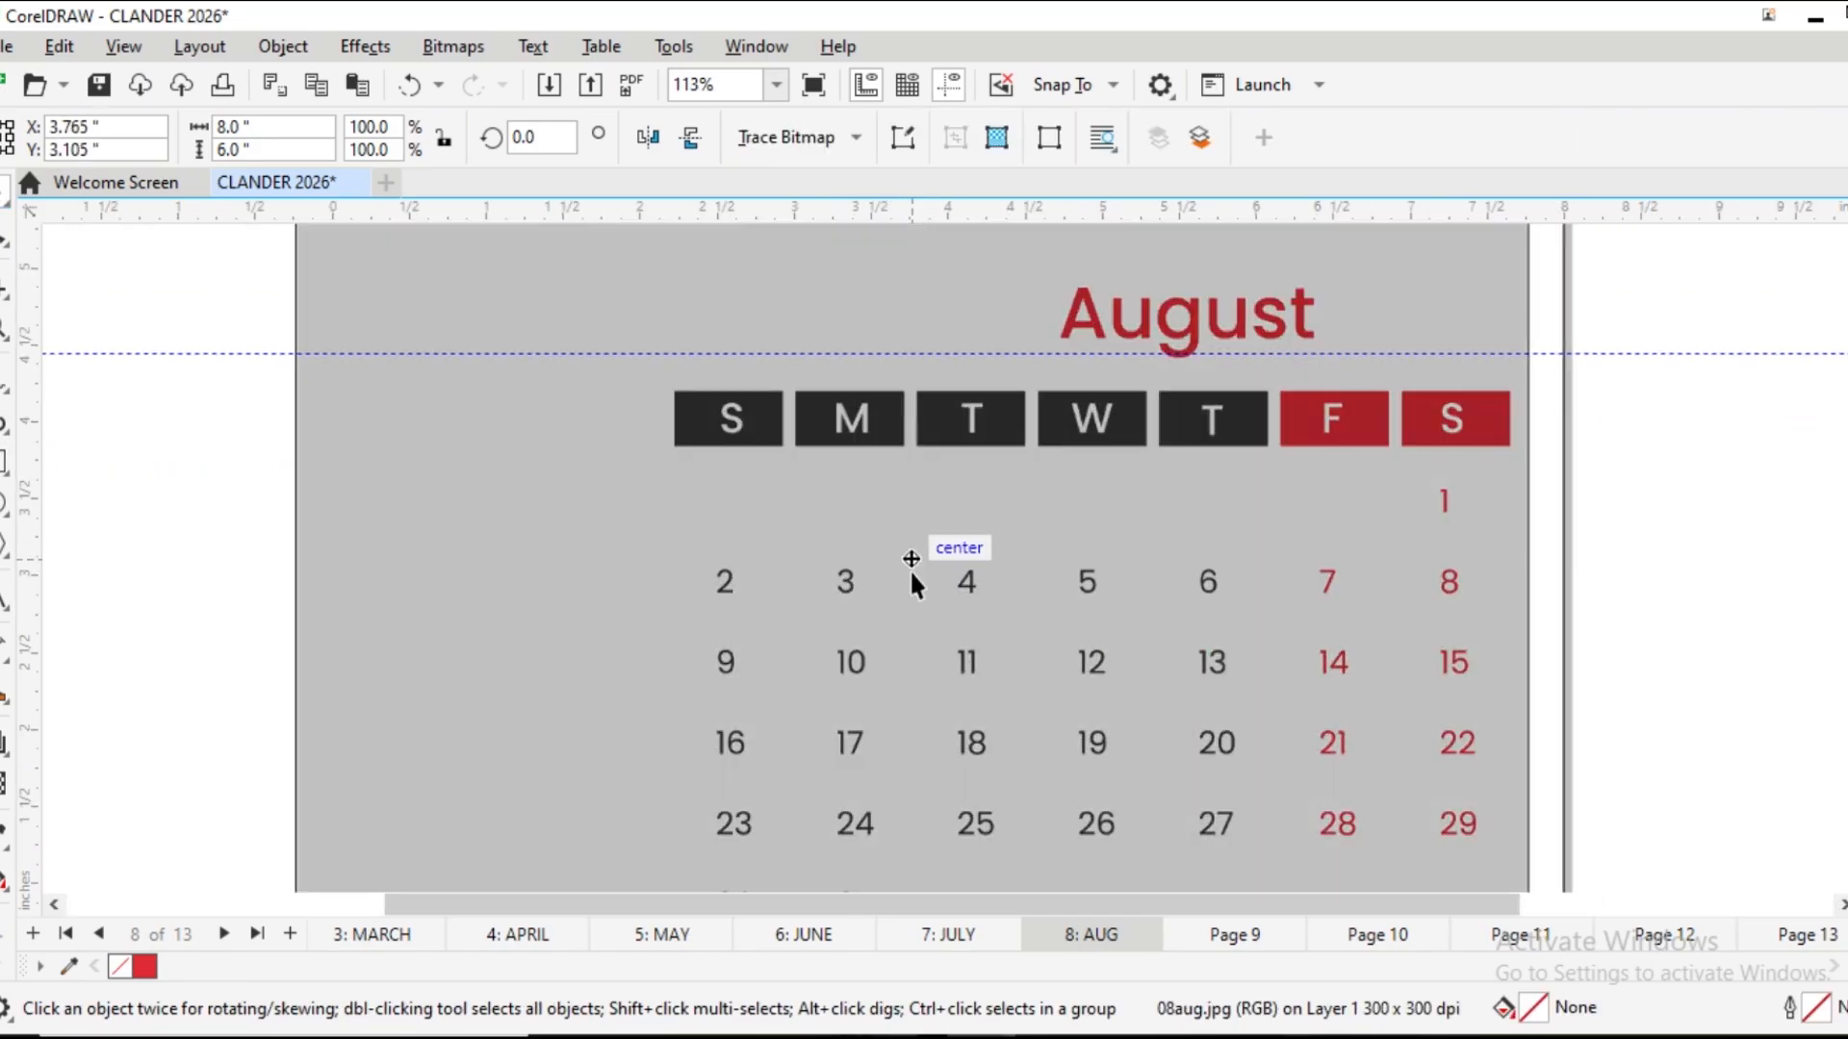
scroll(914, 575, "down", 4)
left_click(283, 46)
mouse_move(538, 435)
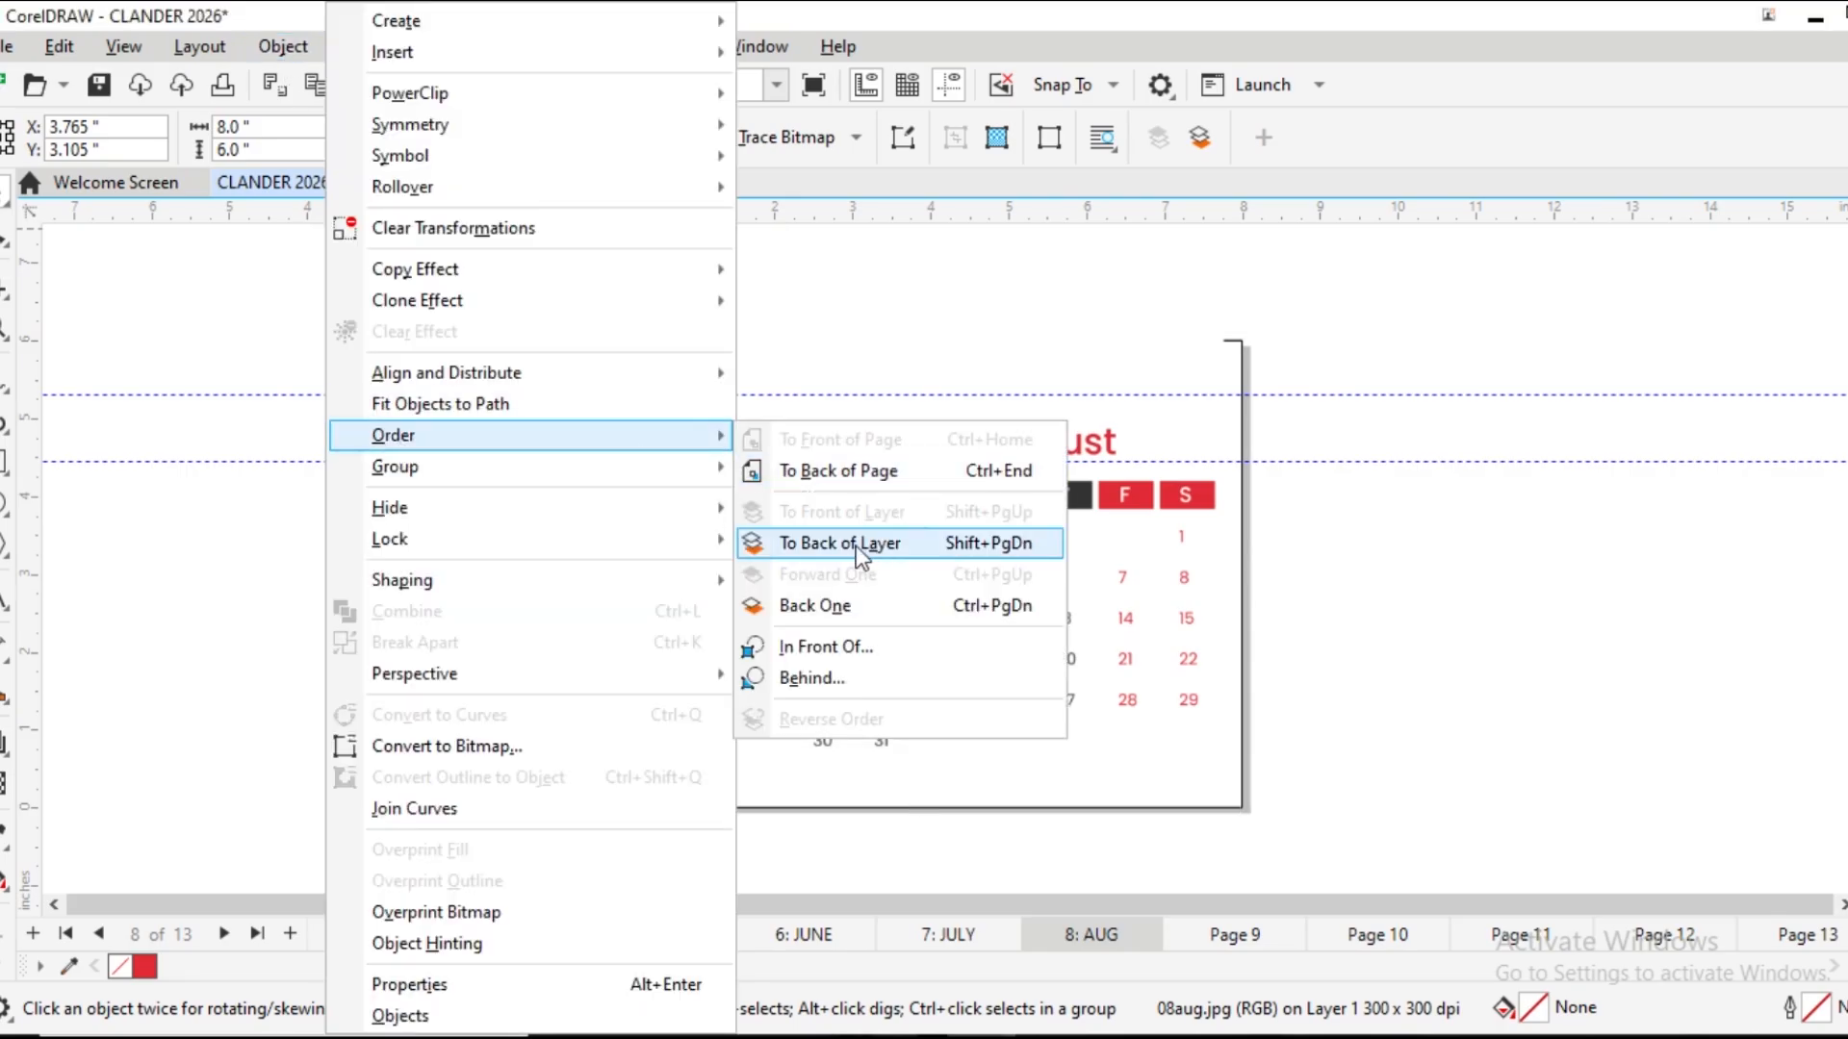
left_click(850, 545)
Rename page 9 as SEP and paste a copy of all the August page's objects onto it
left_click_drag(556, 325, 1349, 878)
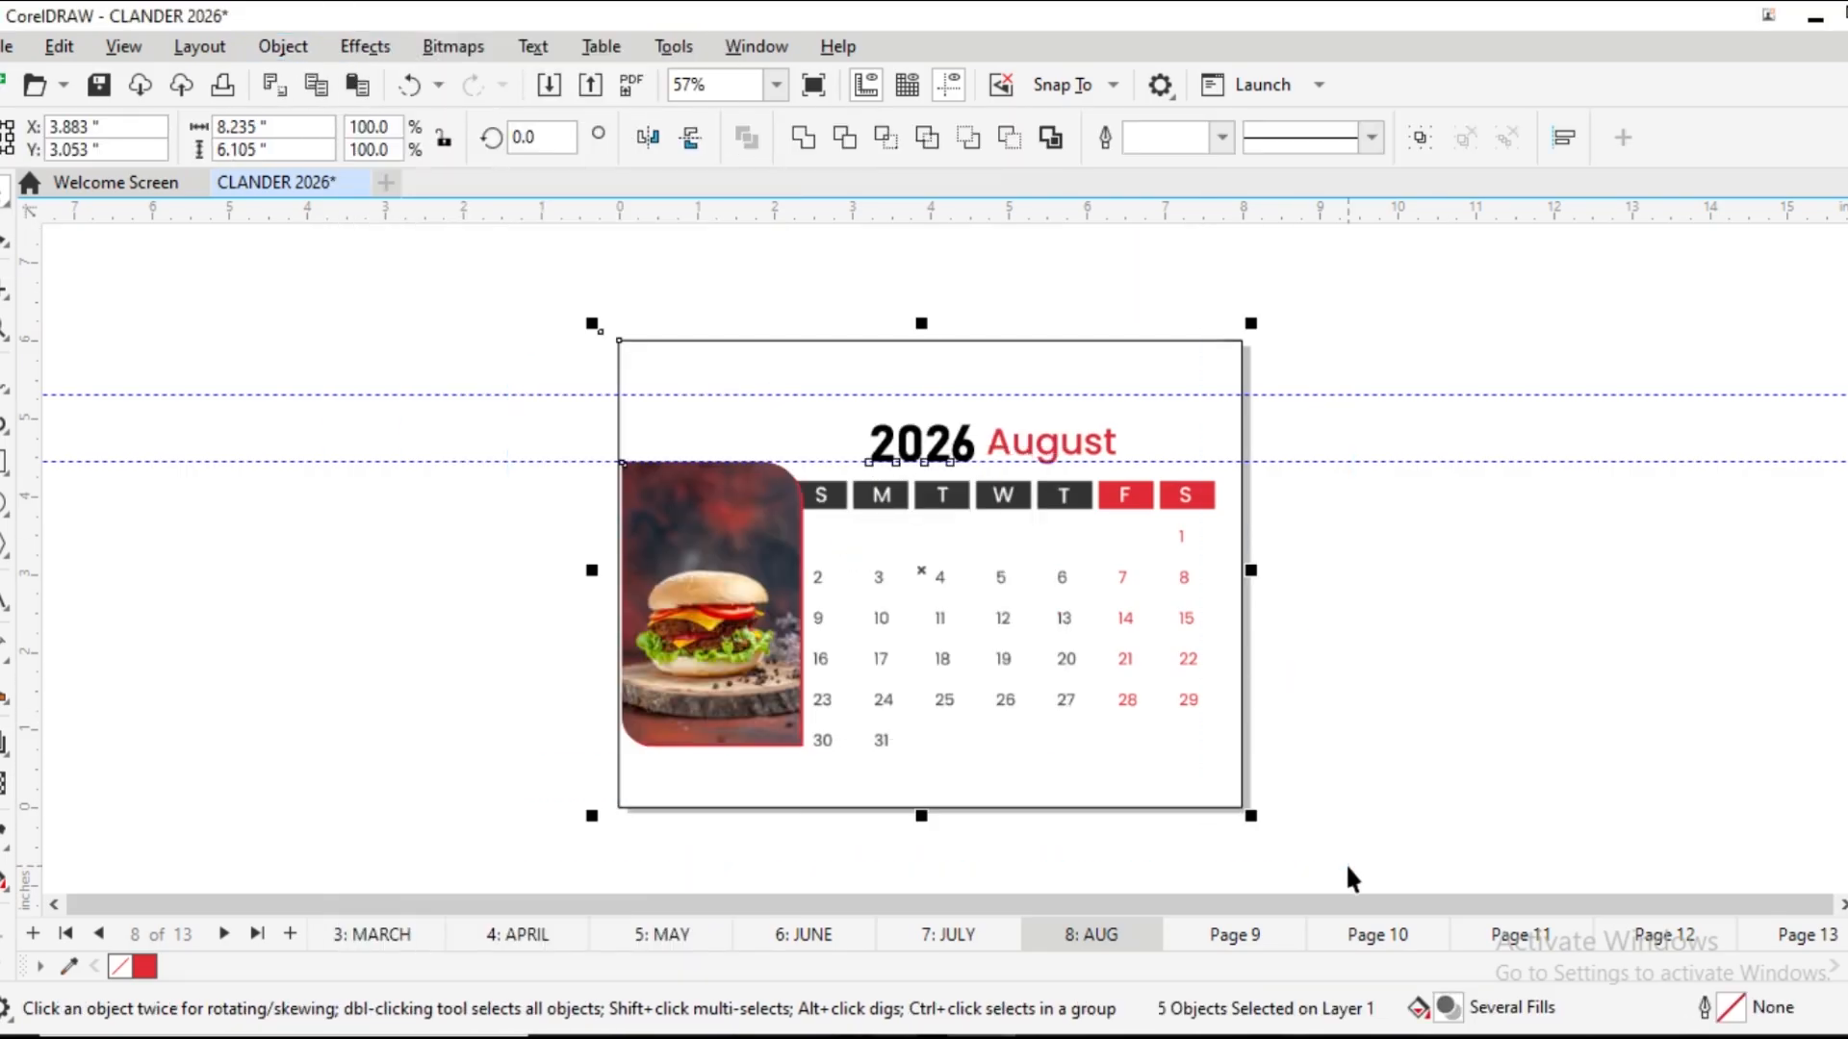
right_click(1239, 935)
left_click(1285, 756)
type("SEP")
key("Return")
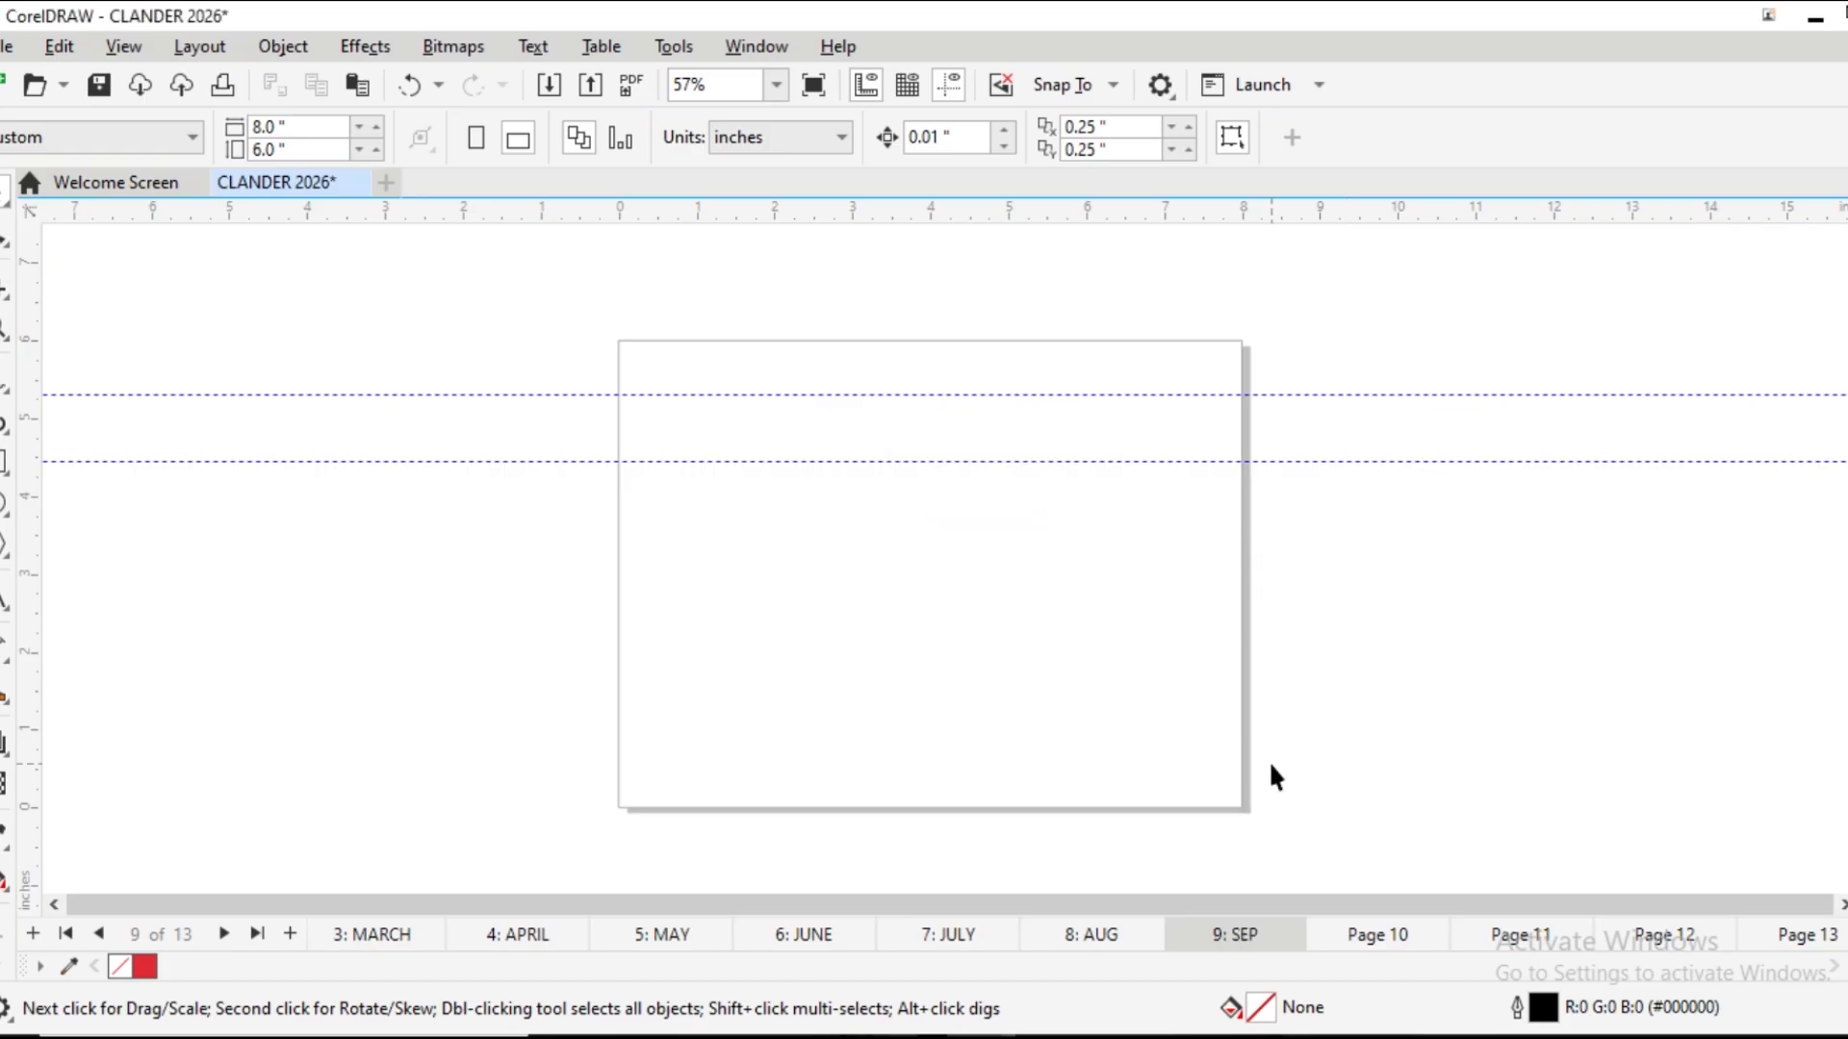
key("ctrl+v")
Replace the copied frame and August image on the SEP page with the imported 09sep image and a new page-sized frame
left_click_drag(1029, 666, 554, 598)
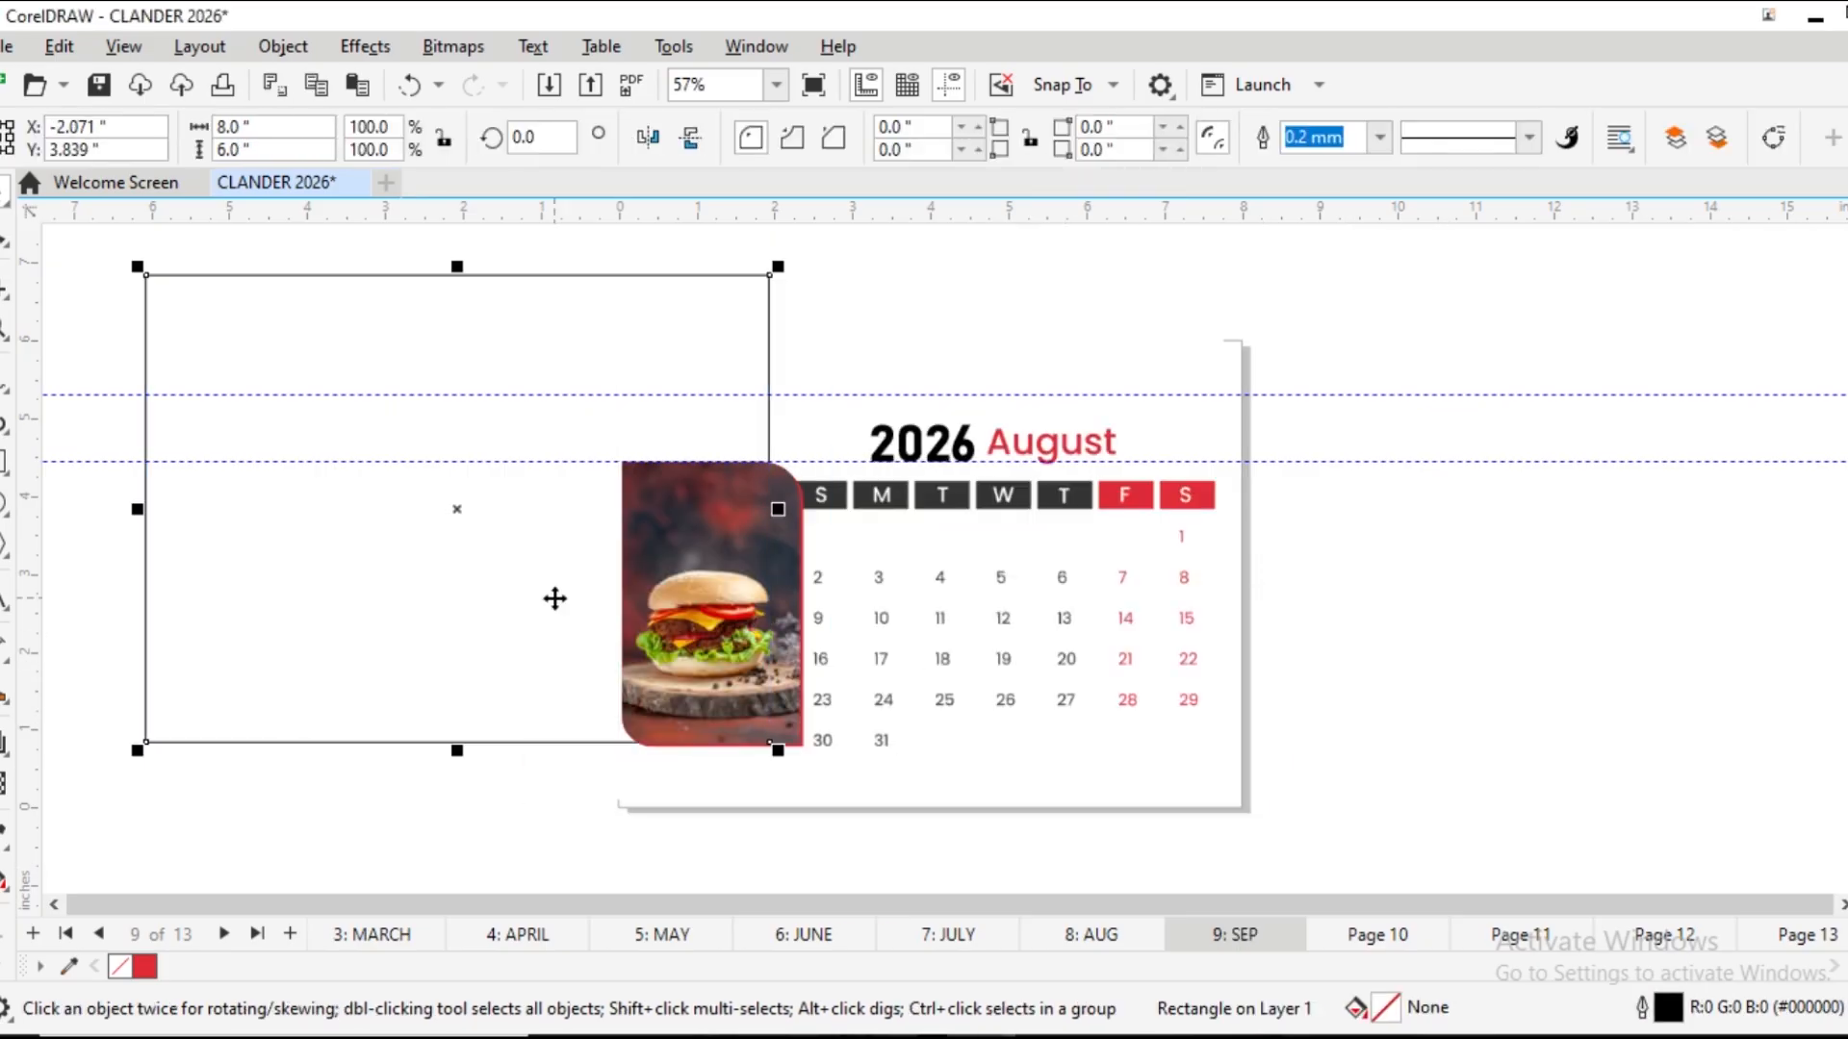
key("Delete")
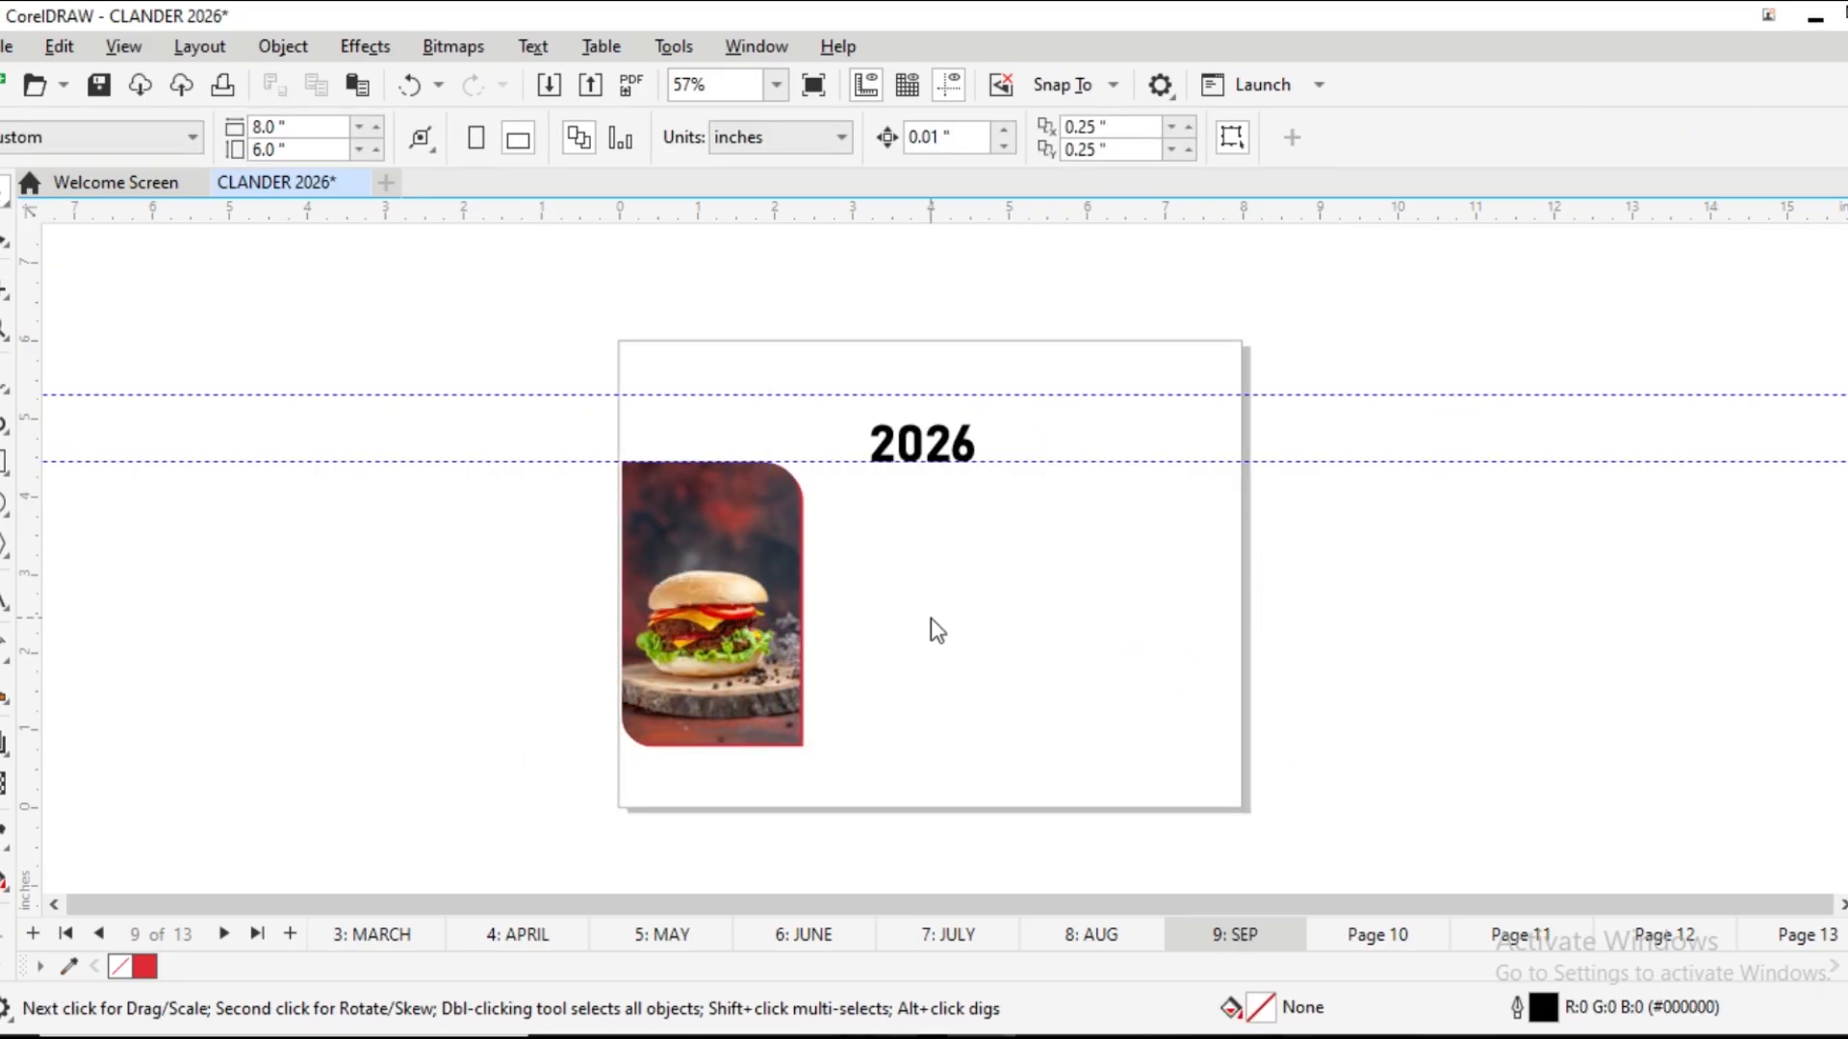
key("ctrl+i")
double_click(889, 729)
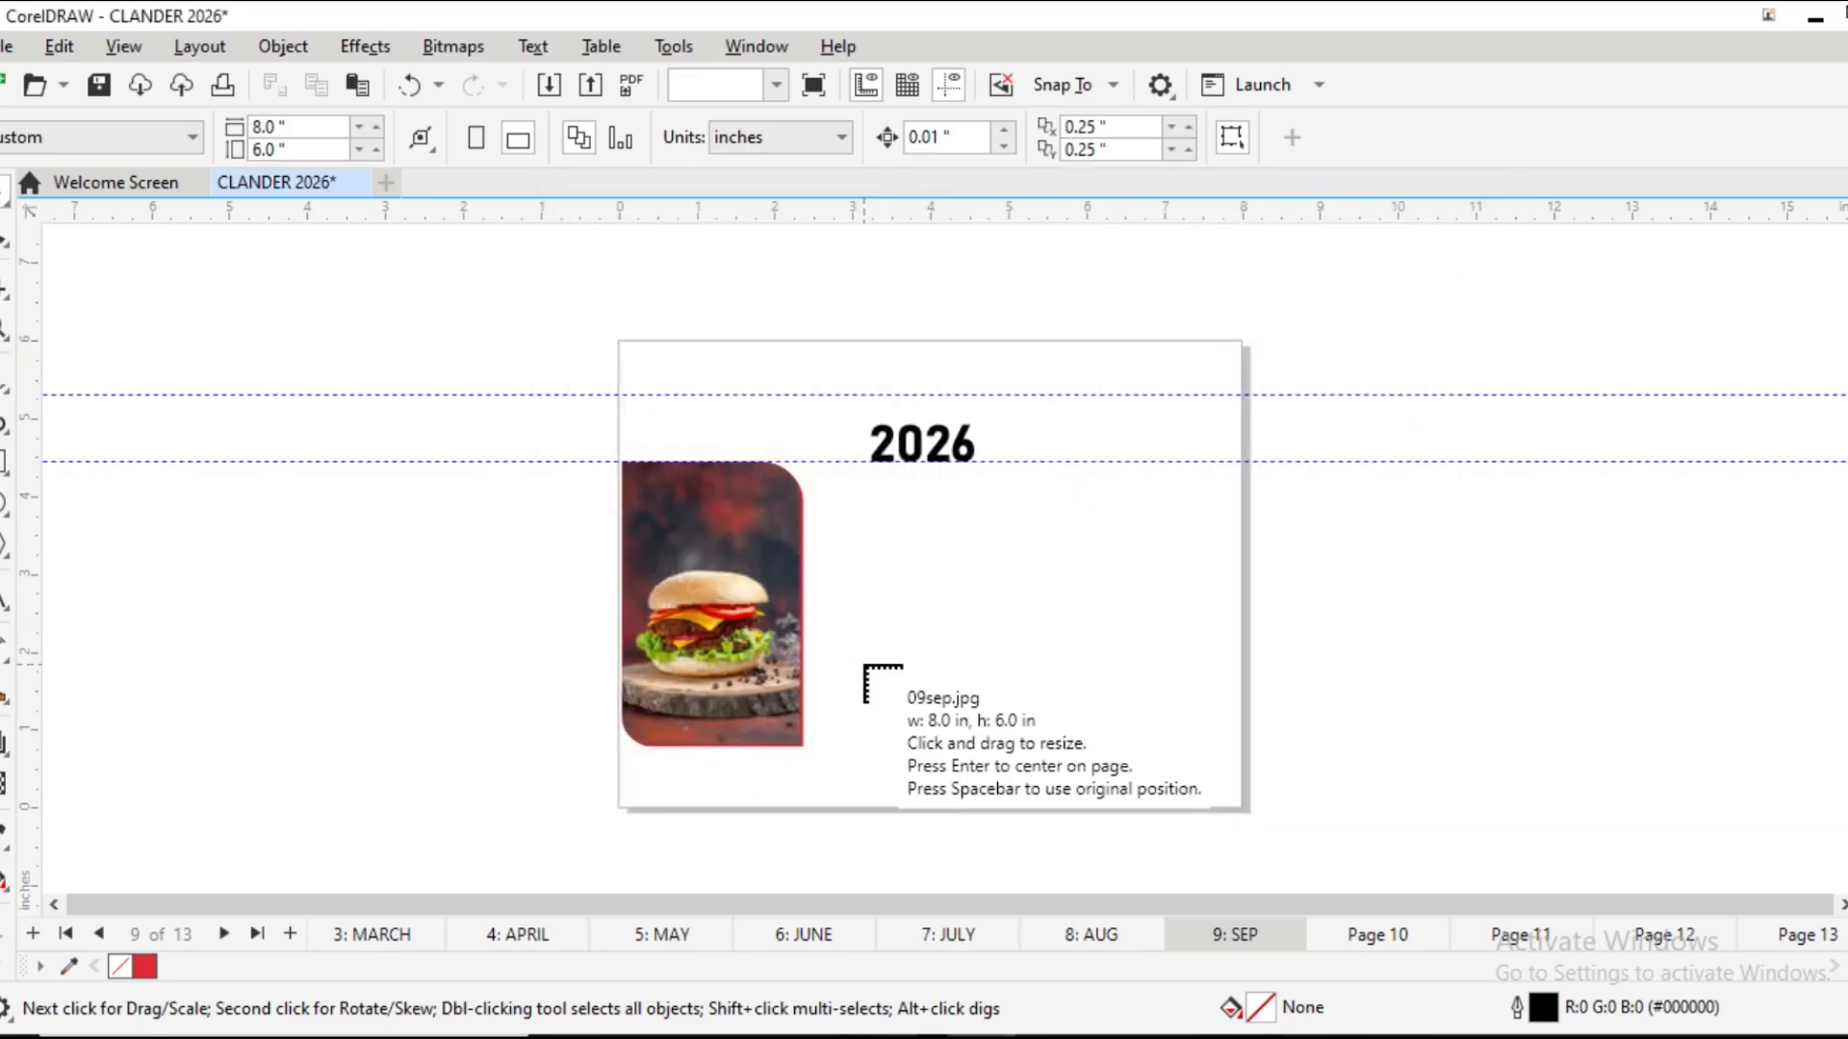
left_click(327, 356)
double_click(4, 465)
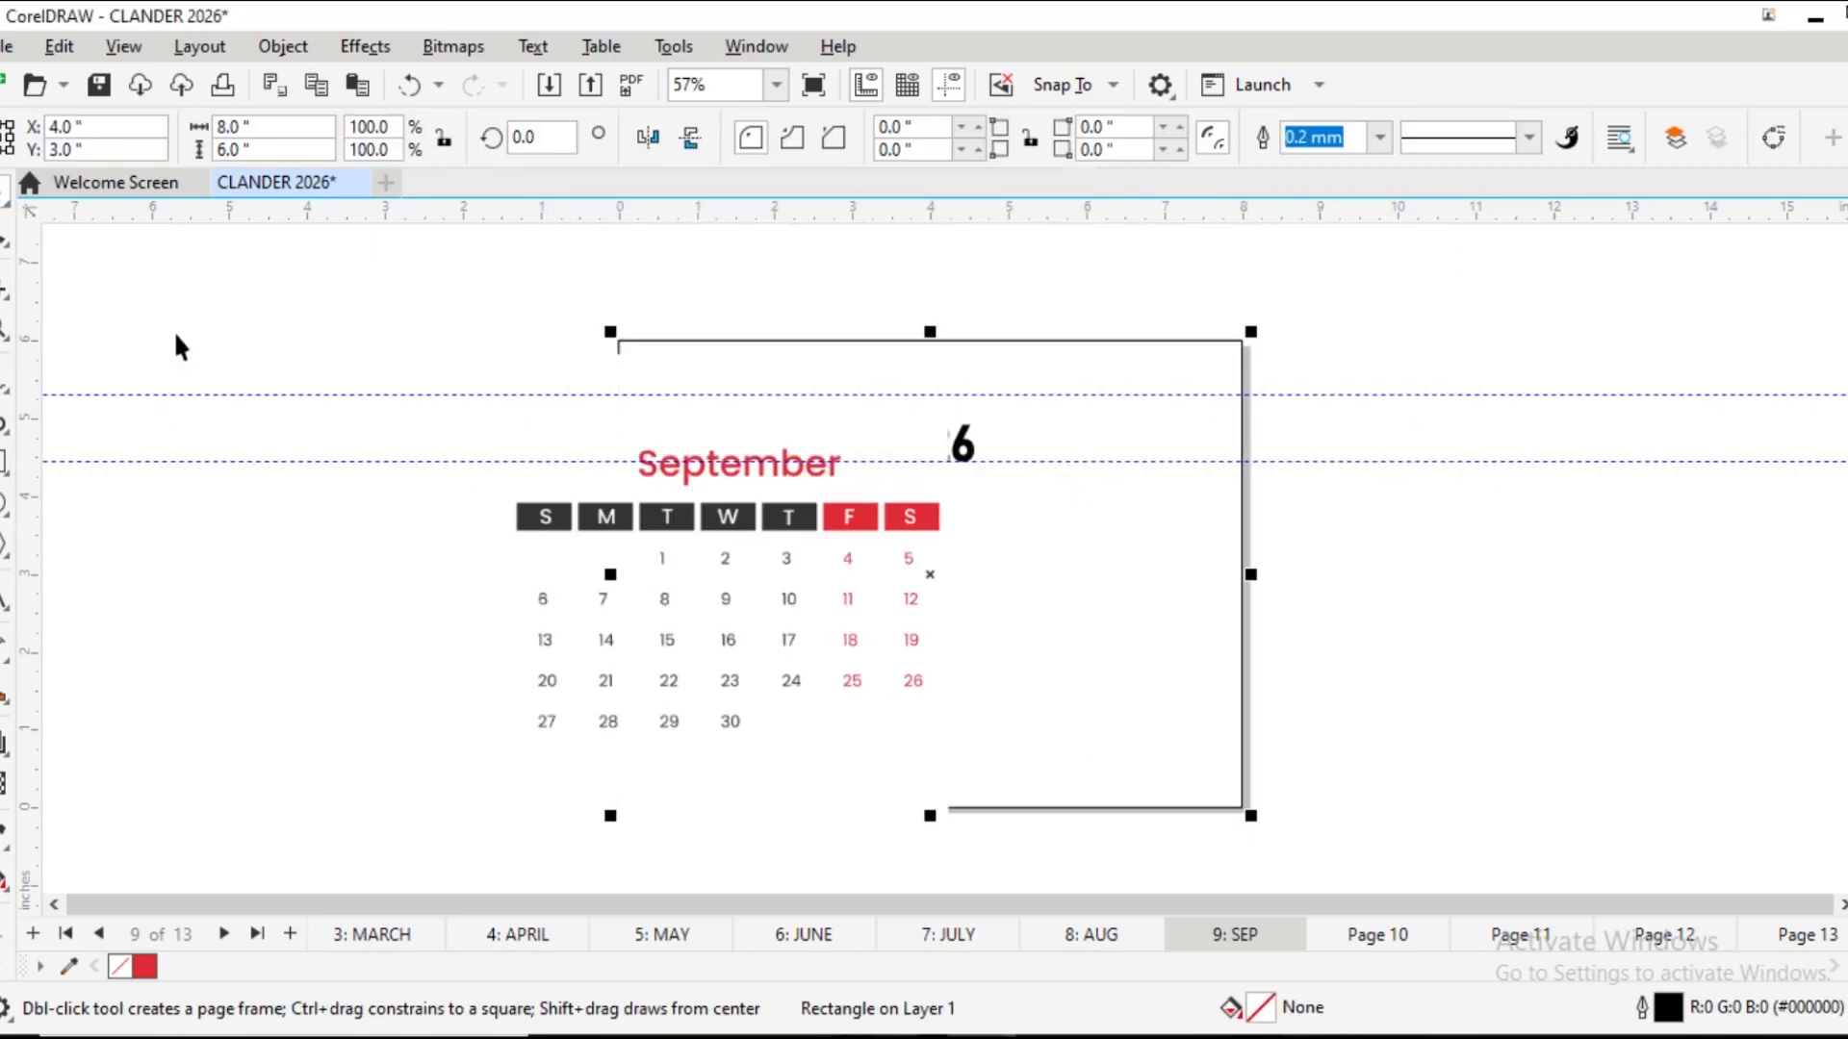
Align the September calendar image with the page and send it to the back of the layer
key("space")
left_click_drag(668, 709, 953, 707)
scroll(870, 627, "up", 2)
scroll(869, 586, "down", 3)
left_click_drag(864, 551, 903, 545)
left_click(702, 367)
left_click(282, 47)
mouse_move(471, 457)
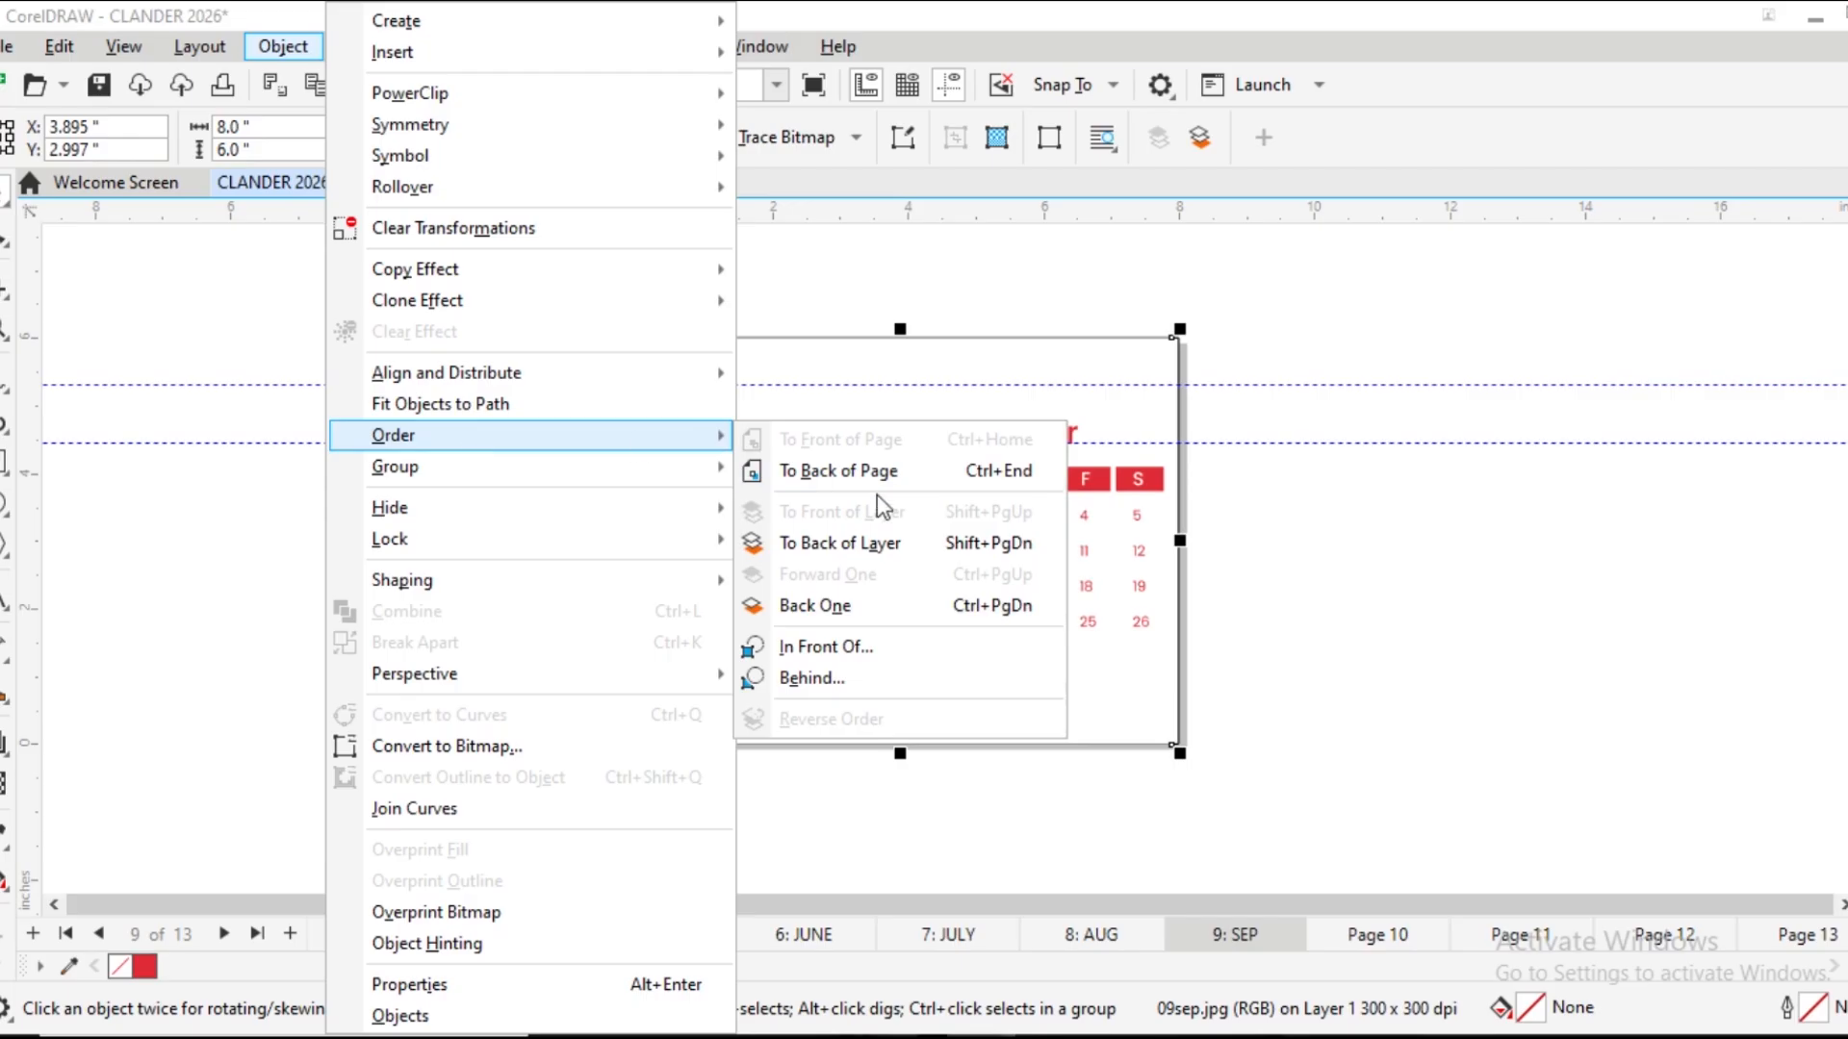
left_click(850, 546)
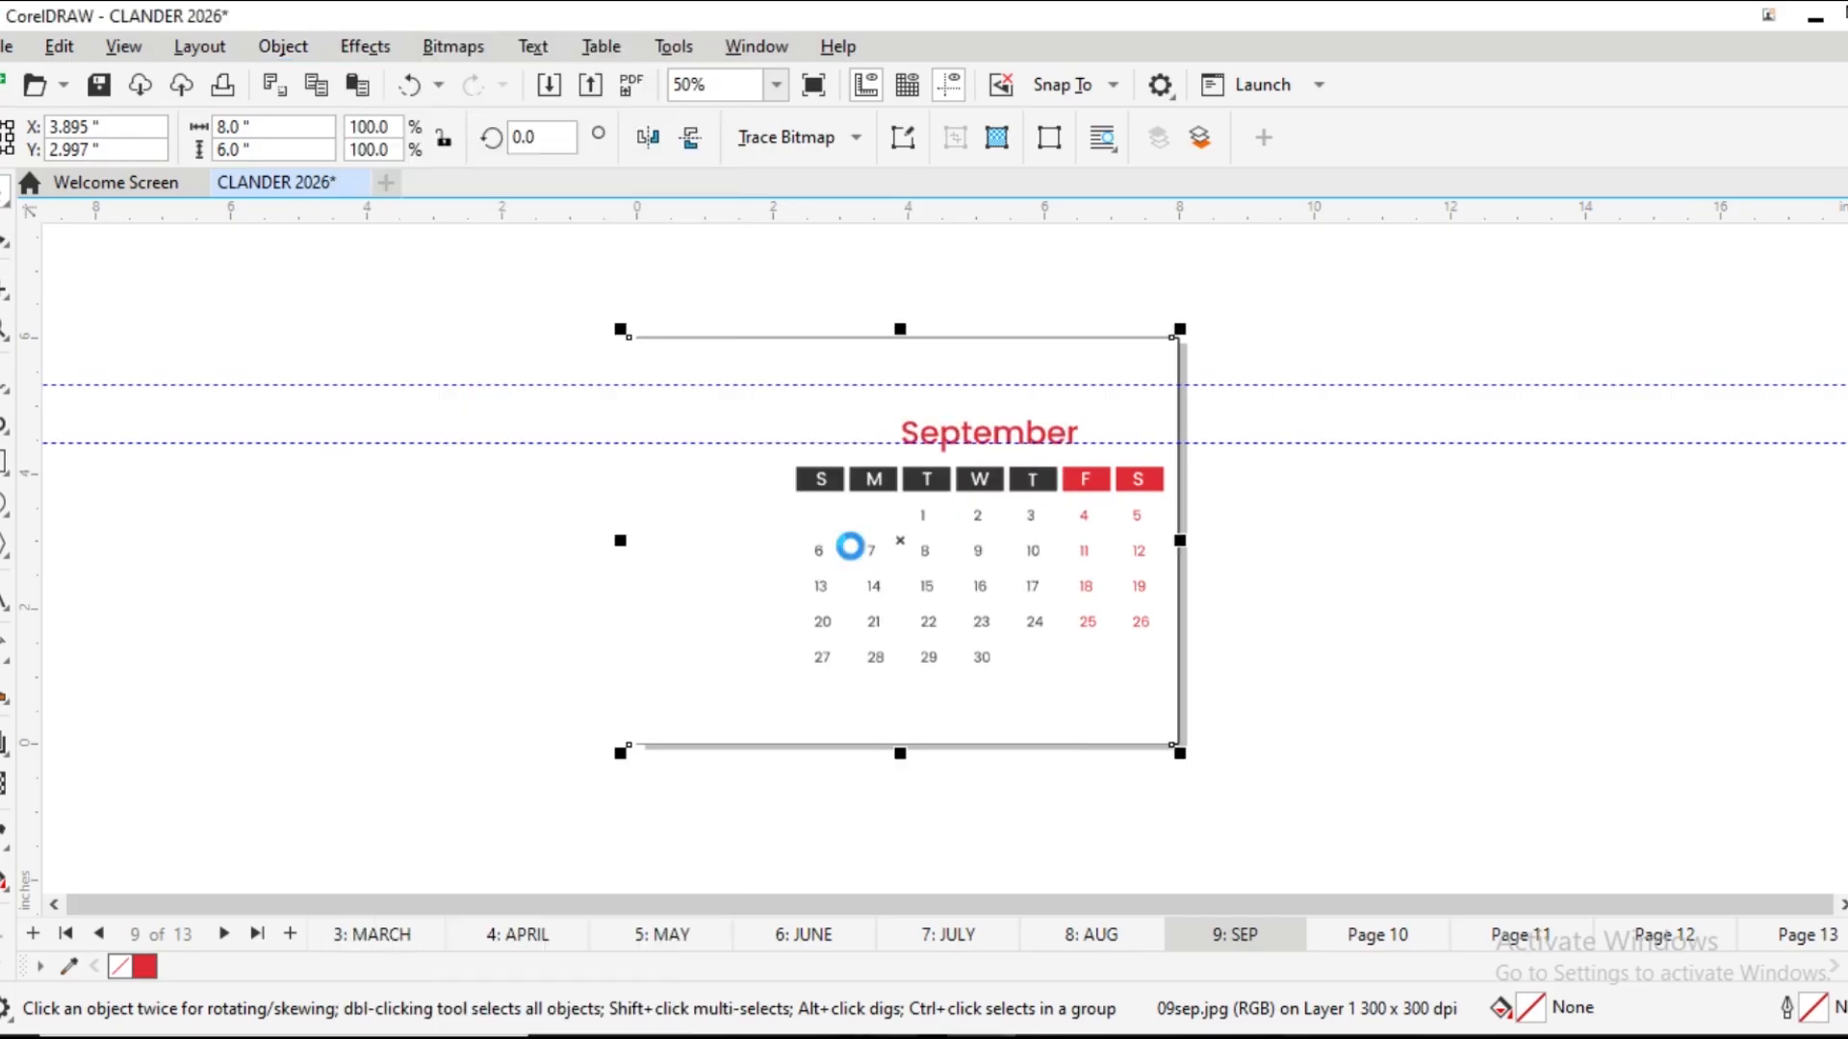
Move the 2026 text left so that it sits clear of the September heading
left_click(1447, 540)
scroll(1007, 424, "up", 2)
left_click(850, 467)
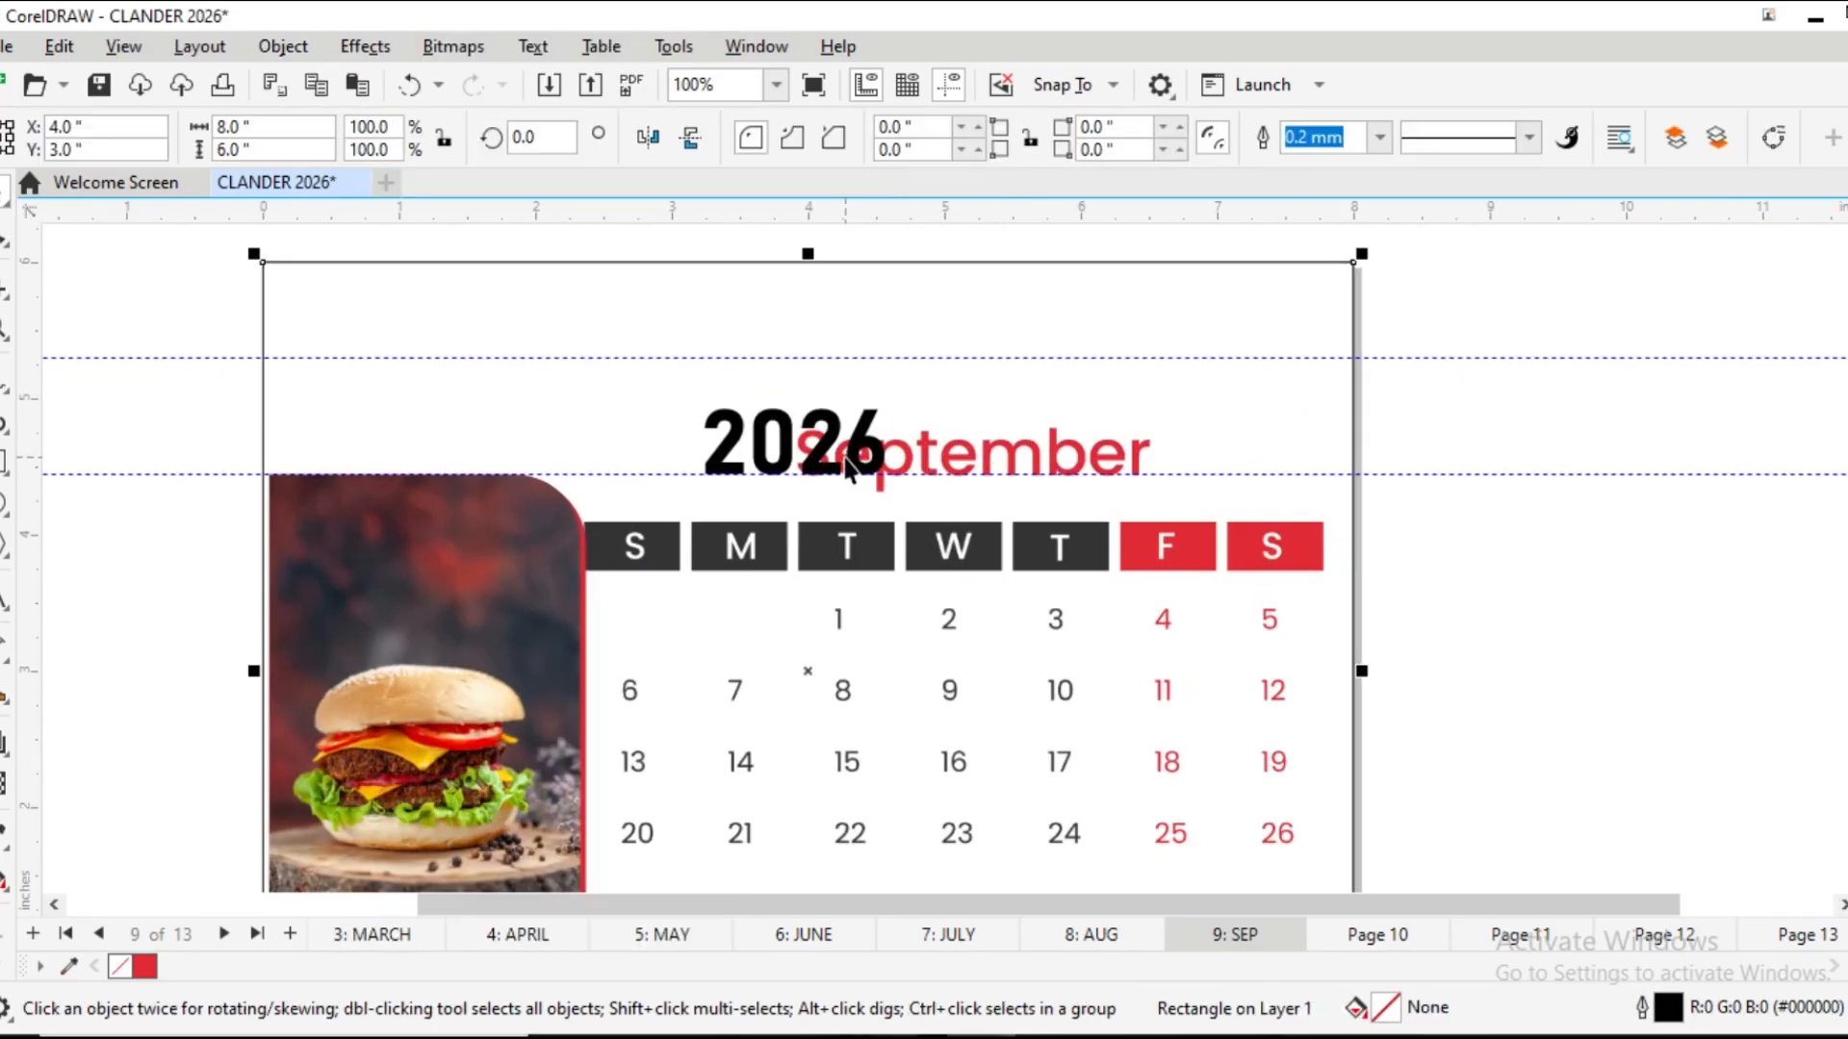
left_click(851, 457)
left_click_drag(852, 457, 765, 471)
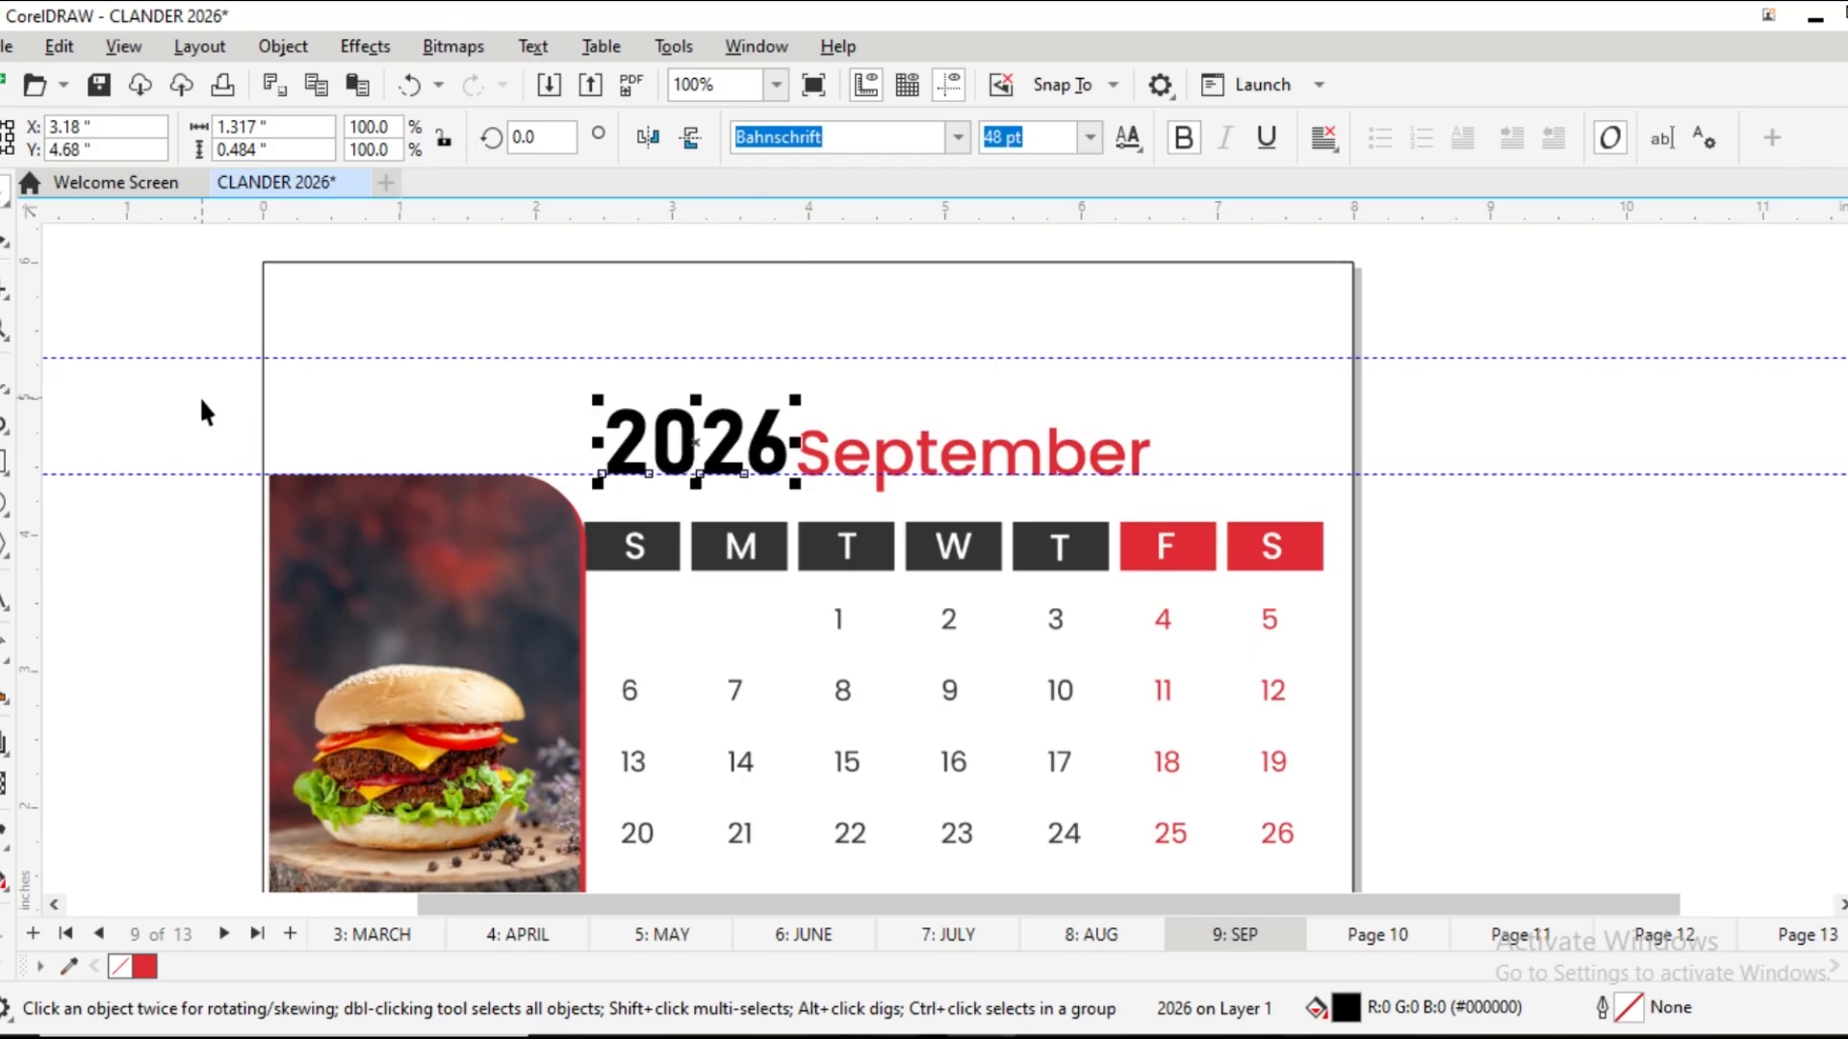
left_click(206, 404)
Rename page 10 as OCT and paste a copy of all the September page's objects onto it
scroll(289, 441, "down", 2)
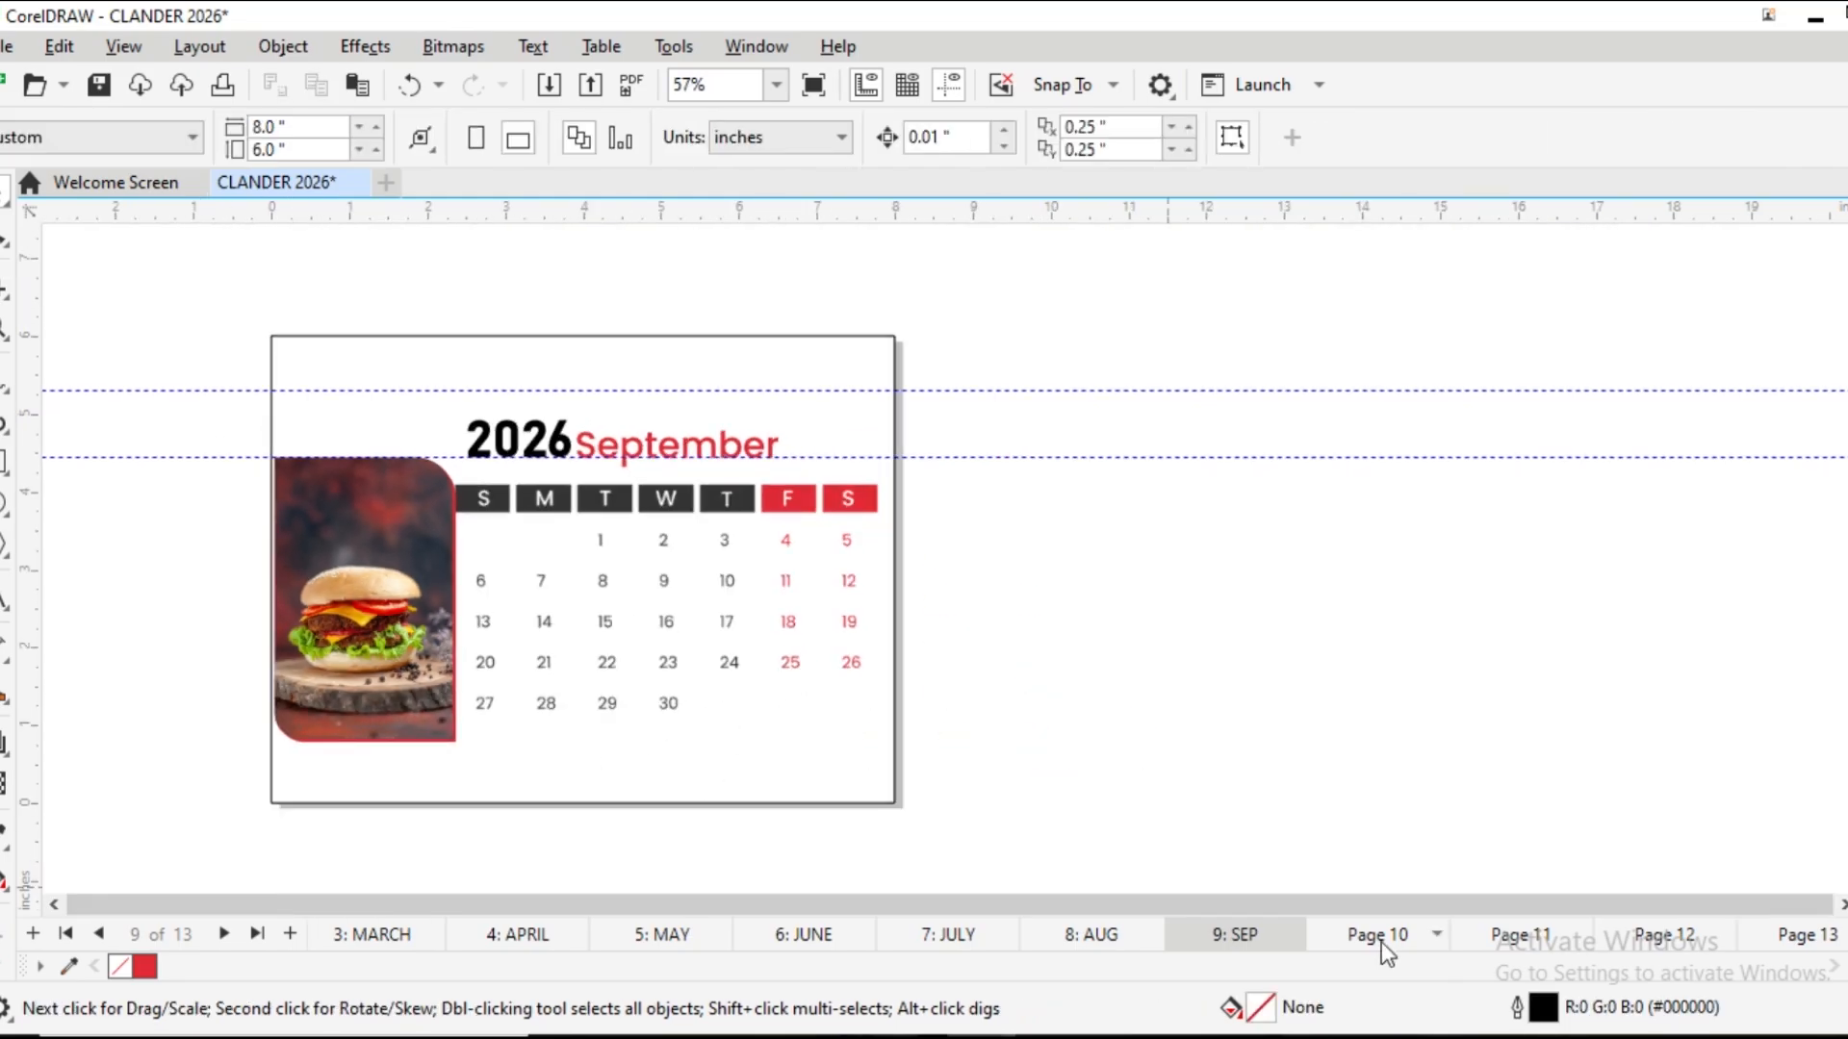
left_click(1090, 935)
left_click(1203, 935)
left_click_drag(185, 313, 961, 876)
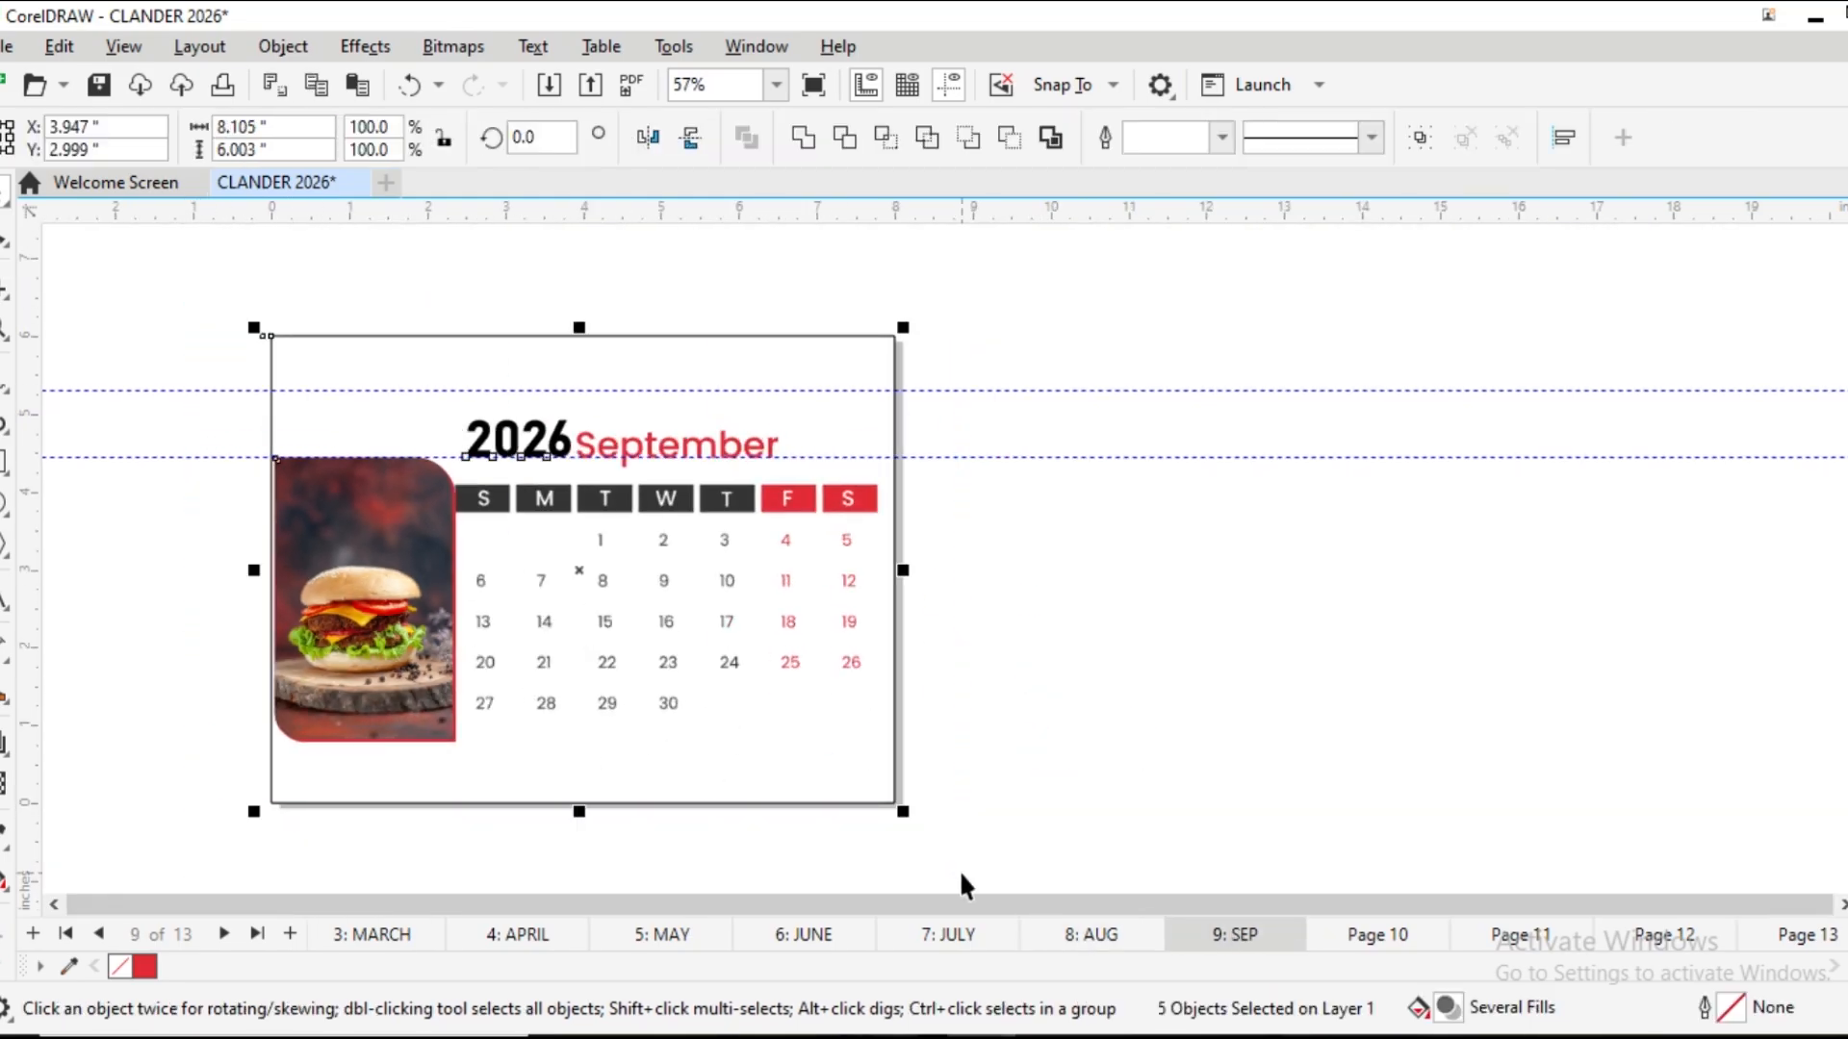
right_click(1374, 936)
left_click(1395, 755)
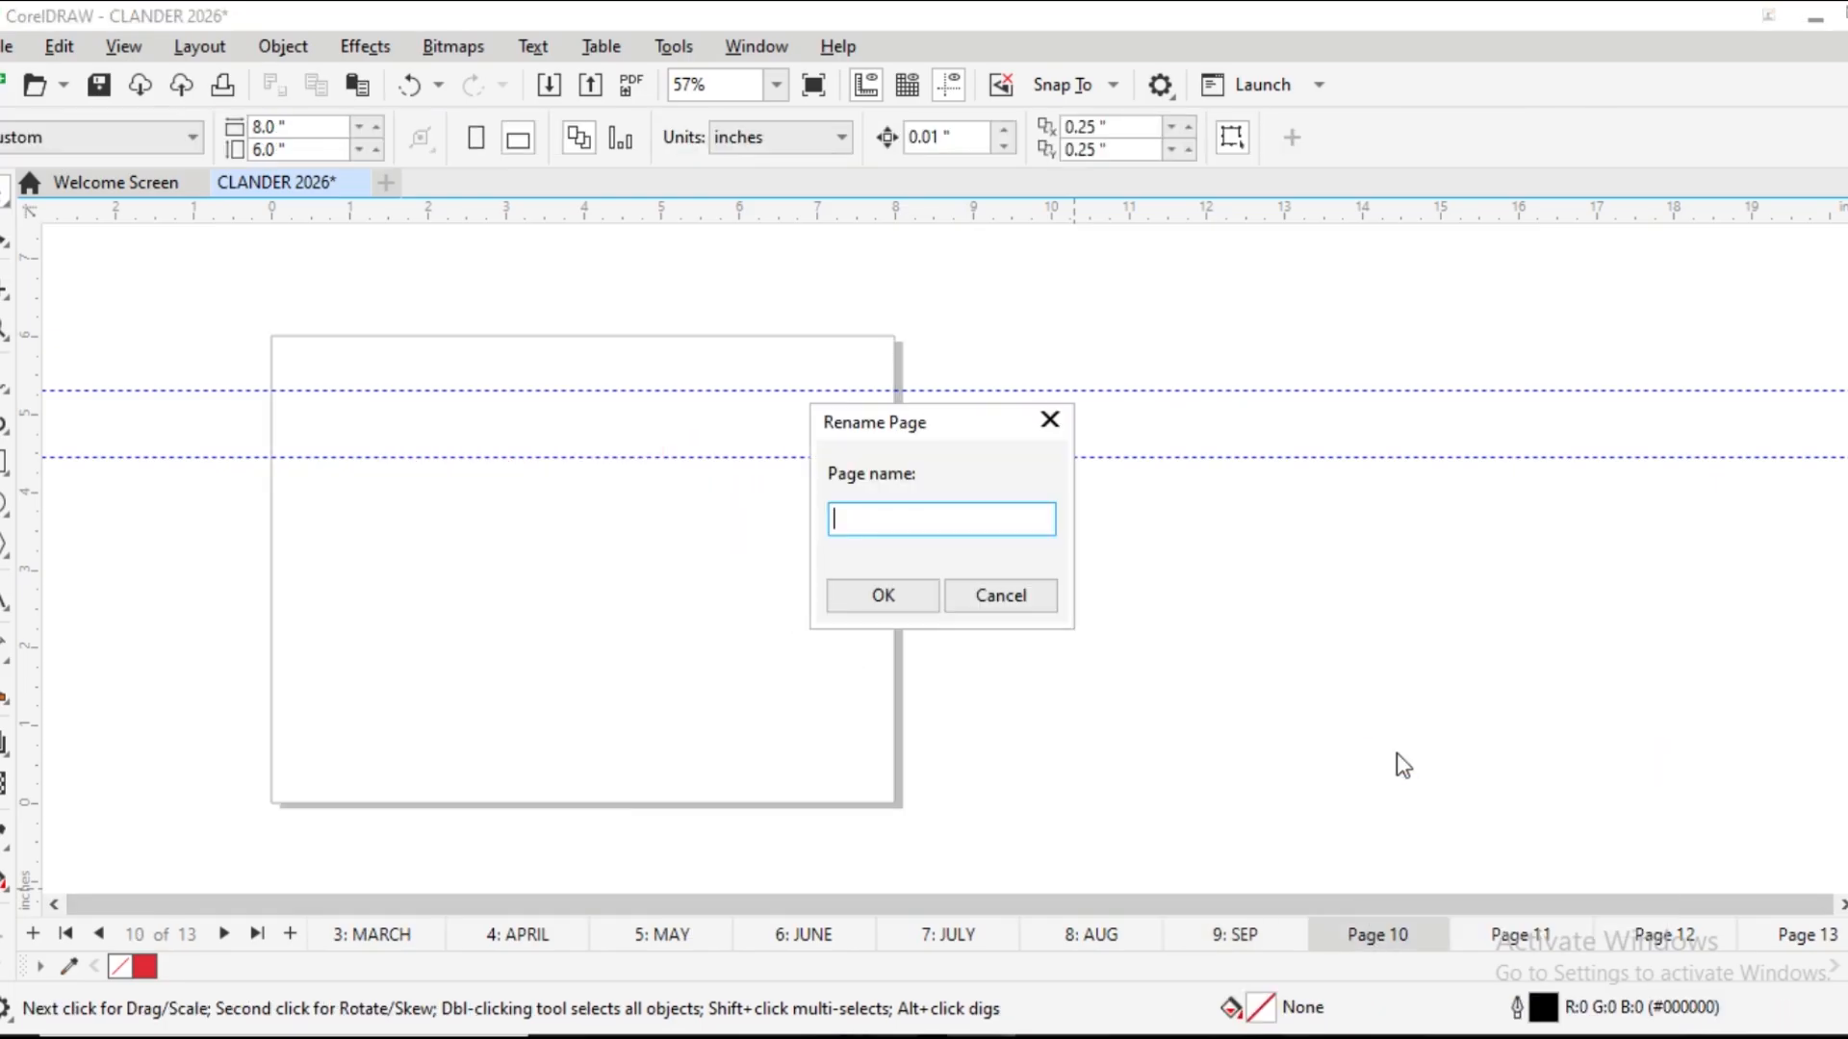
type("OCT")
key("Return")
key("ctrl+v")
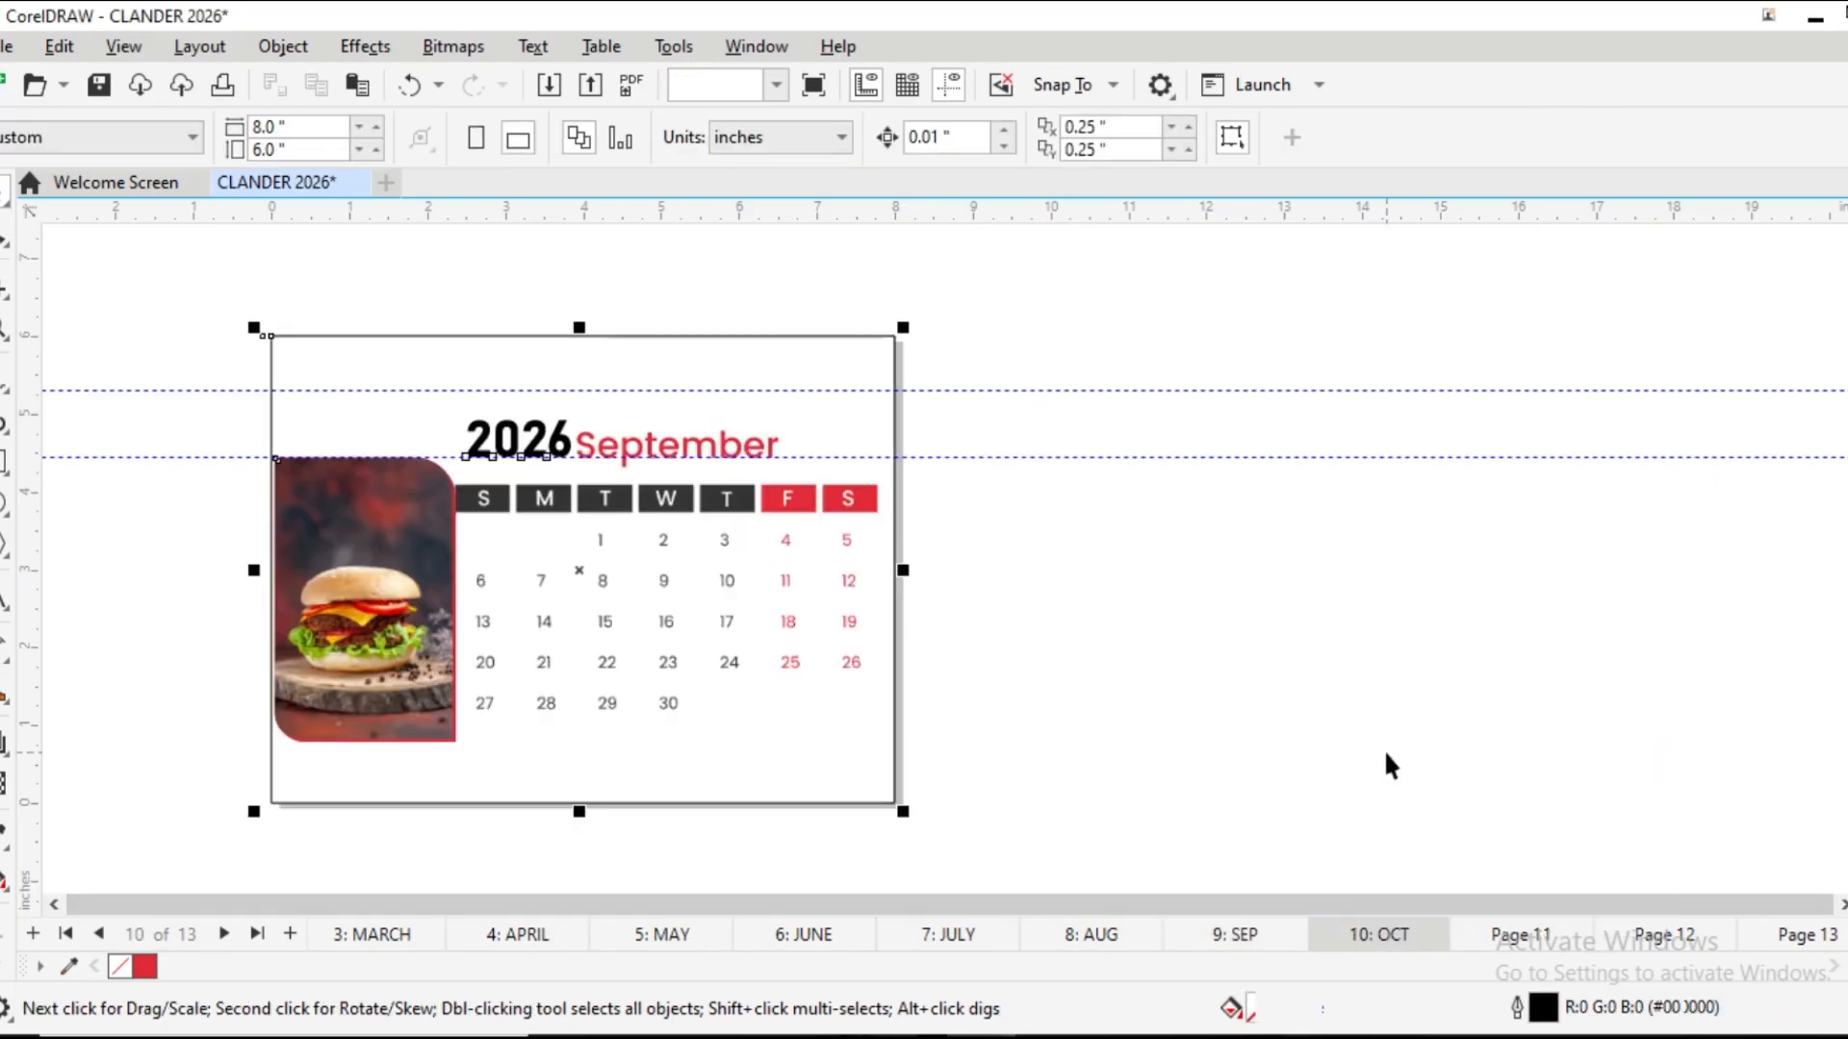
key("Escape")
Put the page frame behind the calendar image on the OCT page and delete the September image
left_click_drag(731, 624, 1586, 624)
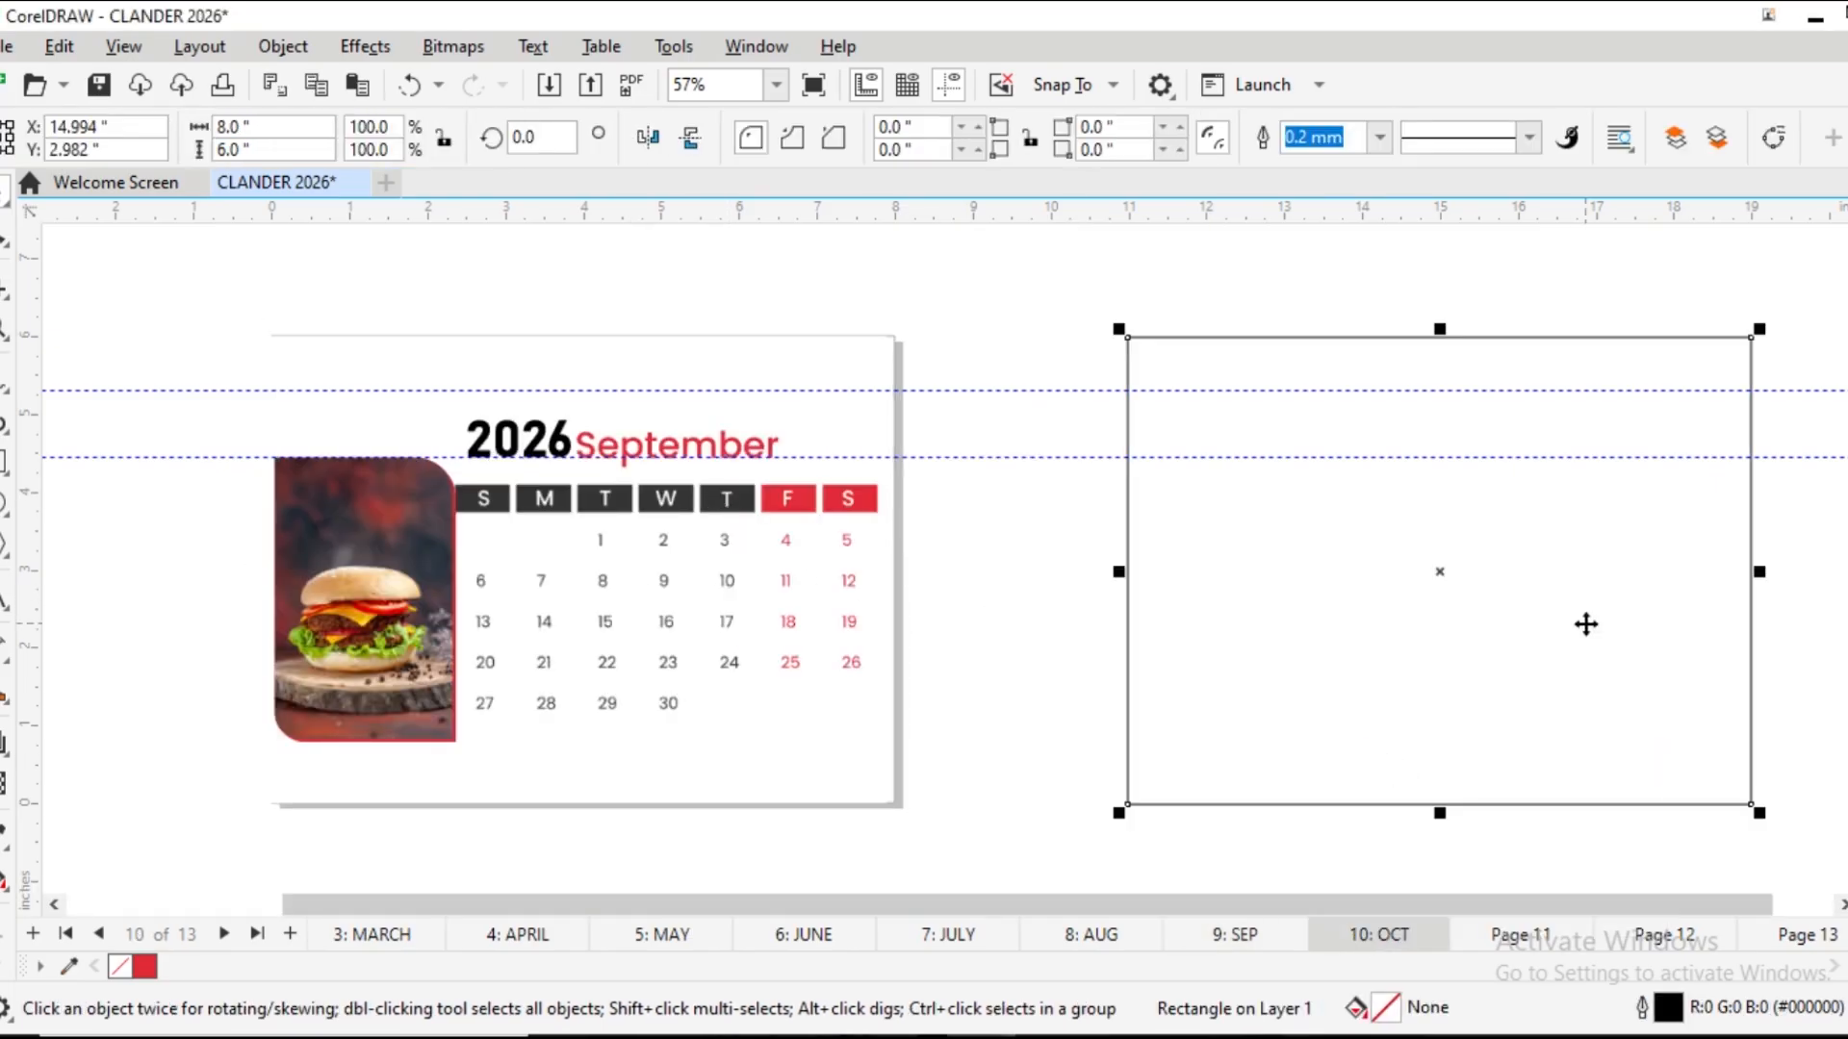
key("ctrl+z")
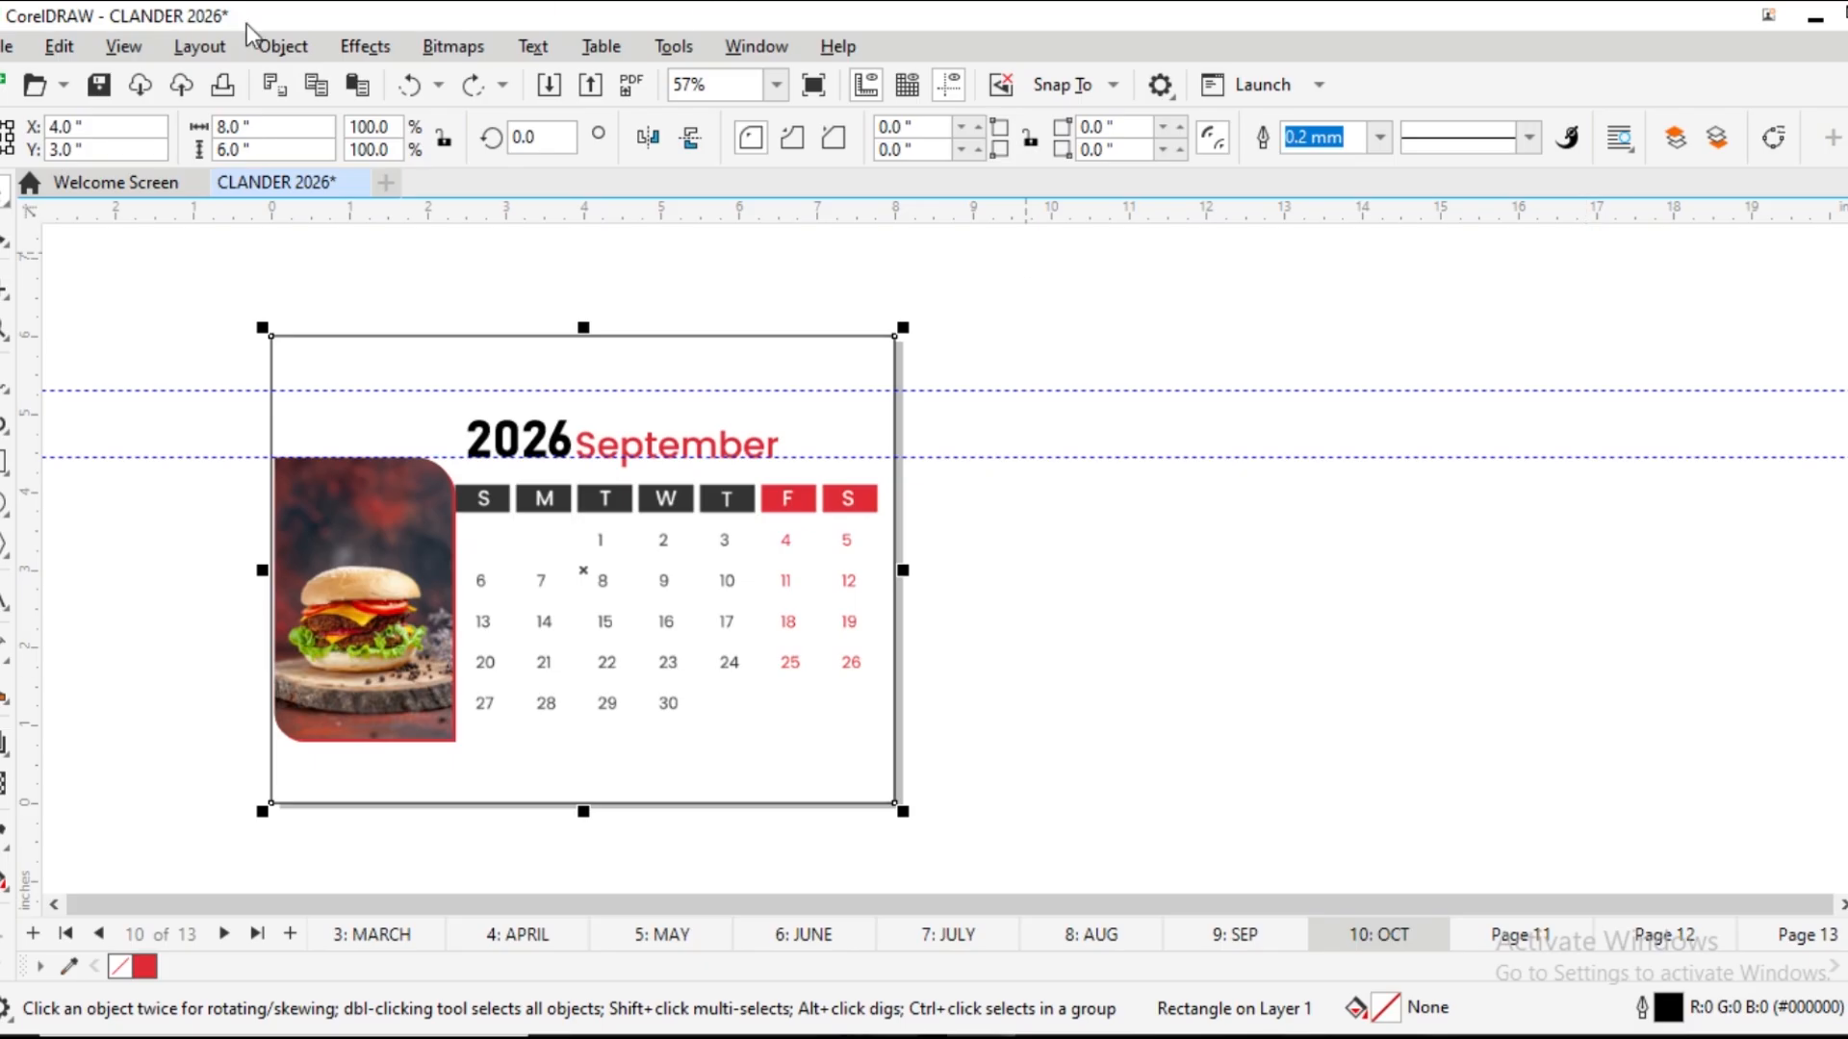
left_click(282, 47)
mouse_move(674, 436)
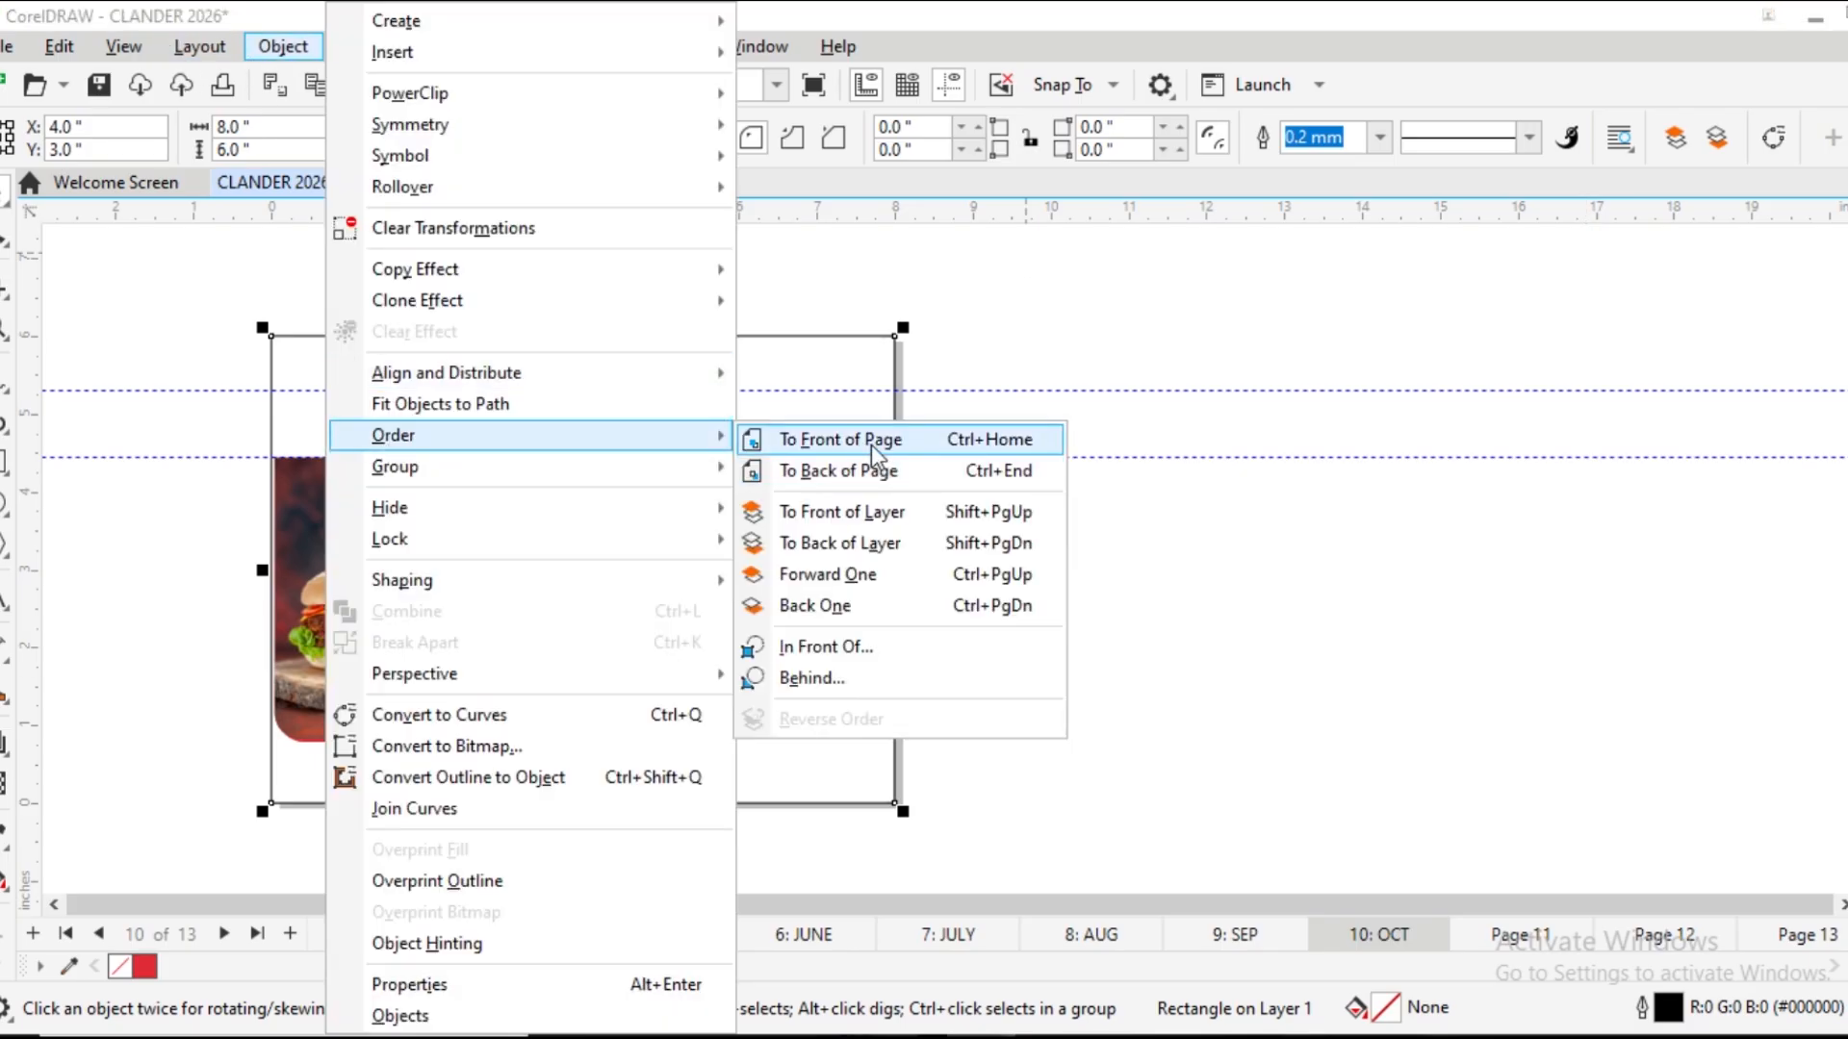
left_click(828, 575)
left_click_drag(761, 589, 1229, 578)
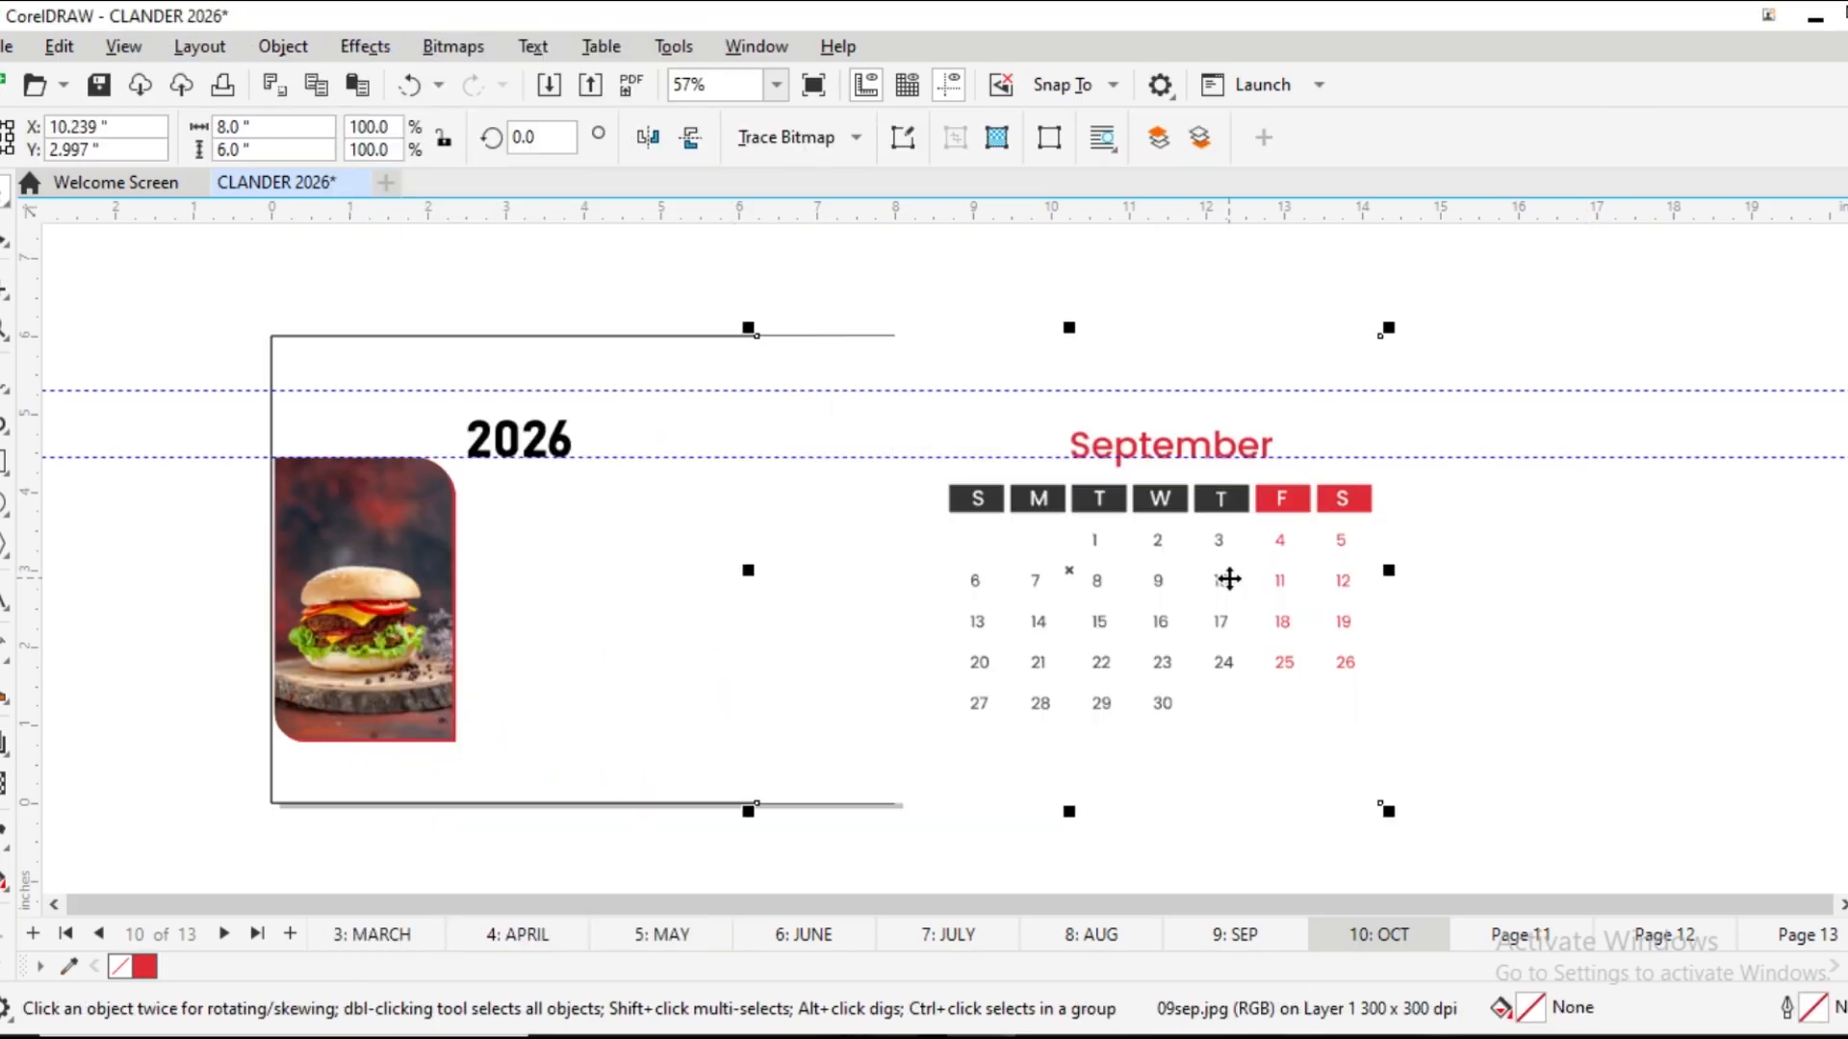
key("Delete")
Import the 10 oct calendar image and center it on the OCT page
left_click(7, 46)
left_click(72, 522)
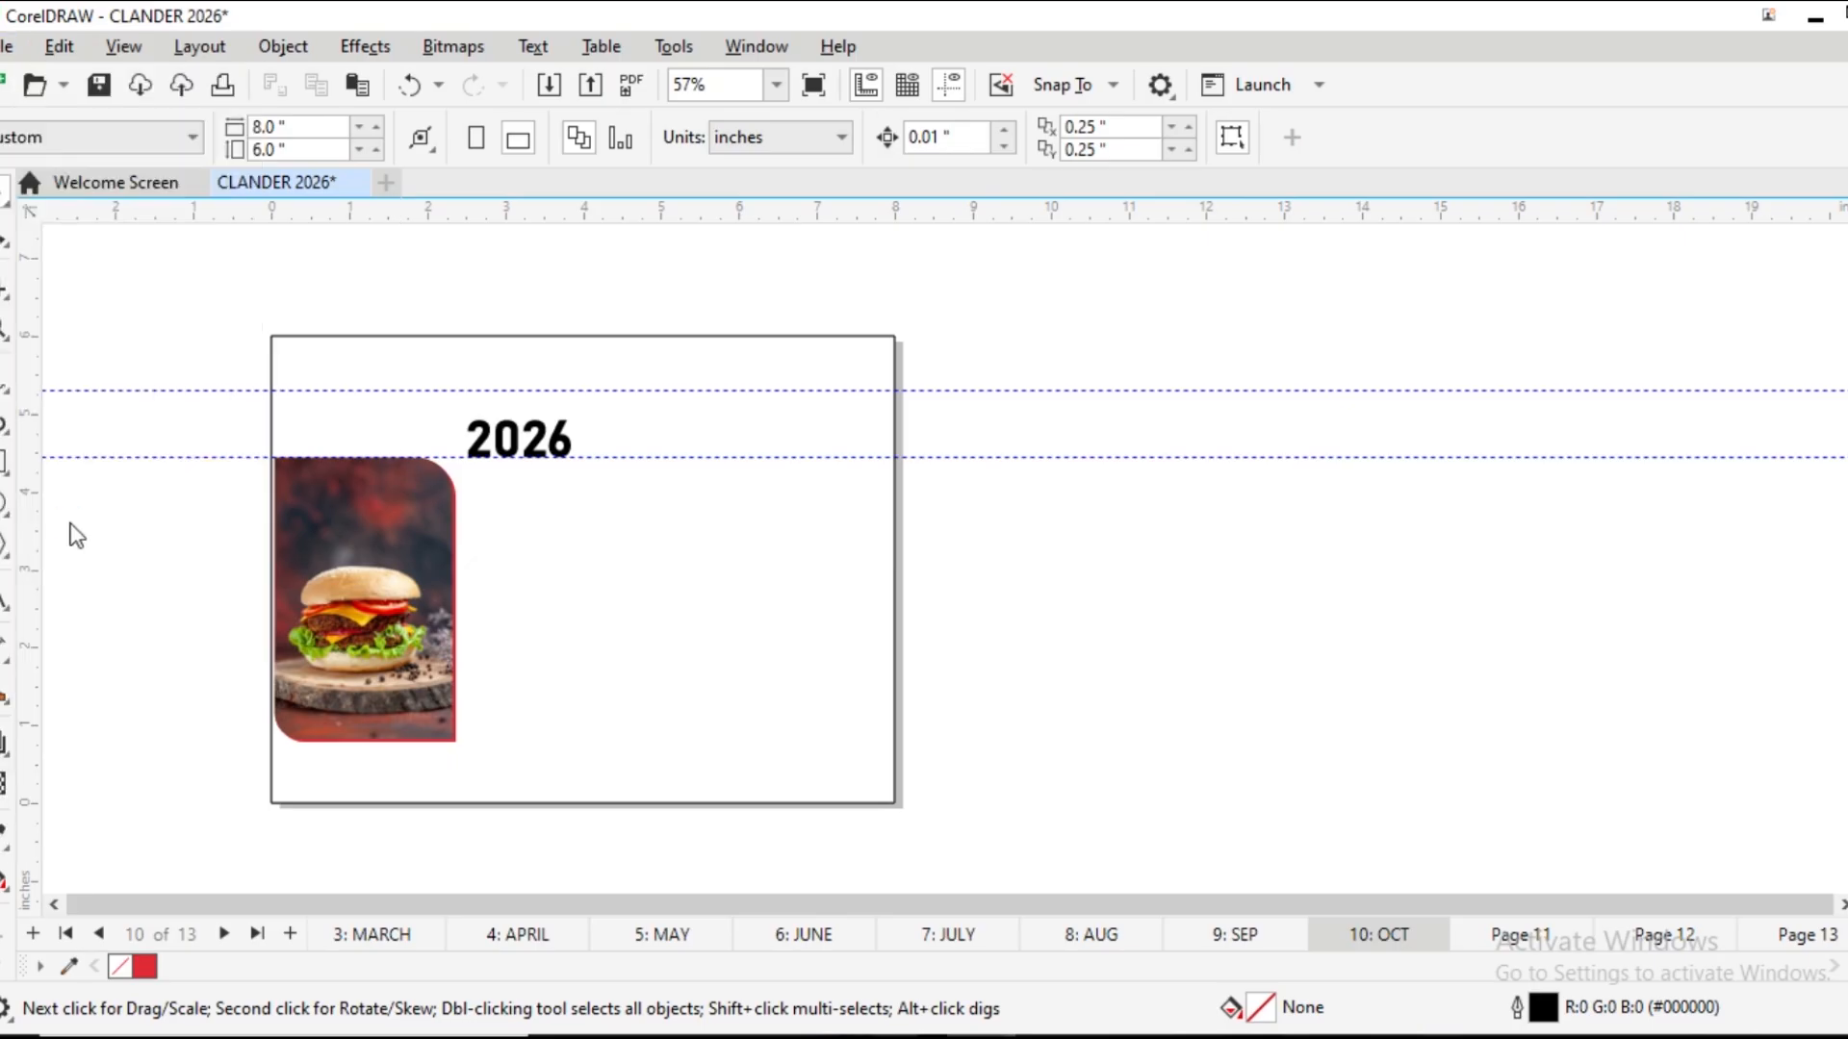
scroll(1202, 664, "down", 2)
double_click(1059, 655)
left_click(1022, 483)
left_click_drag(1251, 651, 502, 495)
scroll(502, 496, "up", 1)
left_click_drag(610, 590, 539, 568)
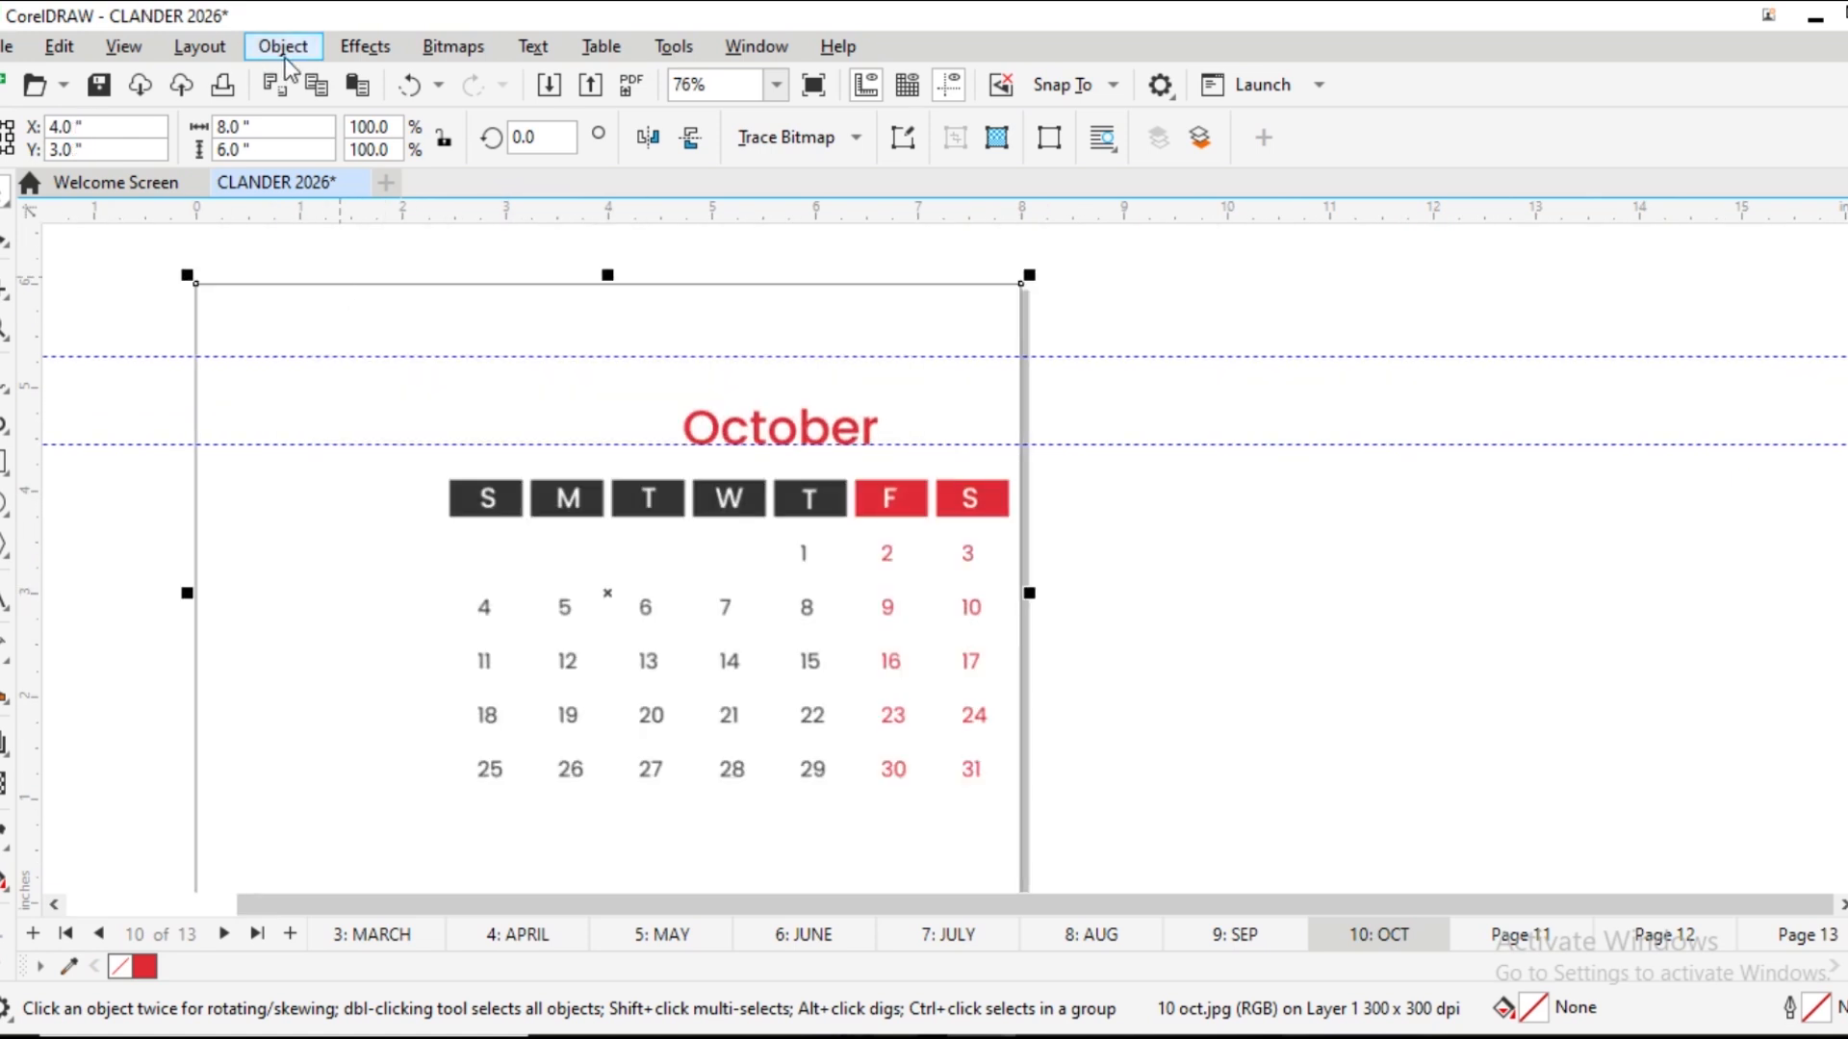
Send the October calendar image to the back of the layer, behind the burger picture and the 2026 text
left_click(282, 46)
mouse_move(432, 442)
left_click(885, 540)
left_click(1100, 605)
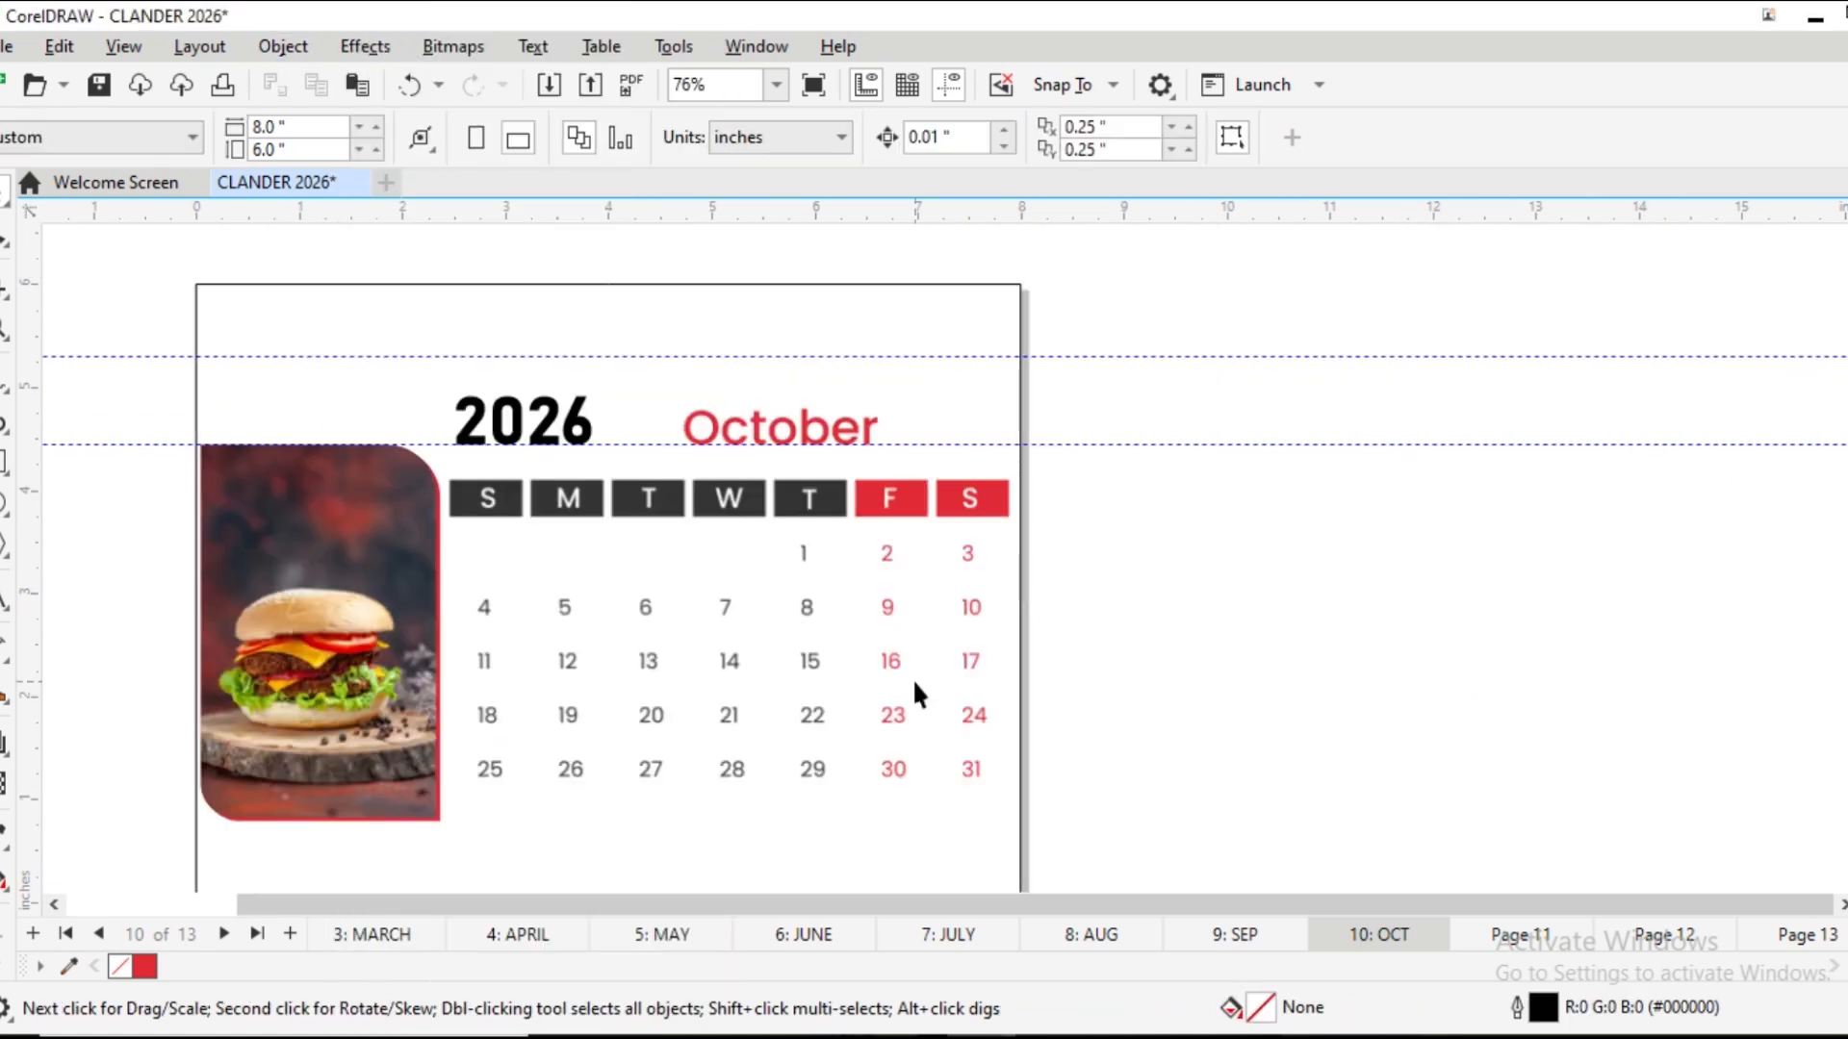
Rename page 11 as NOV and paste a copy of all the October page's objects onto it
scroll(913, 679, "down", 1)
left_click_drag(330, 453, 1072, 886)
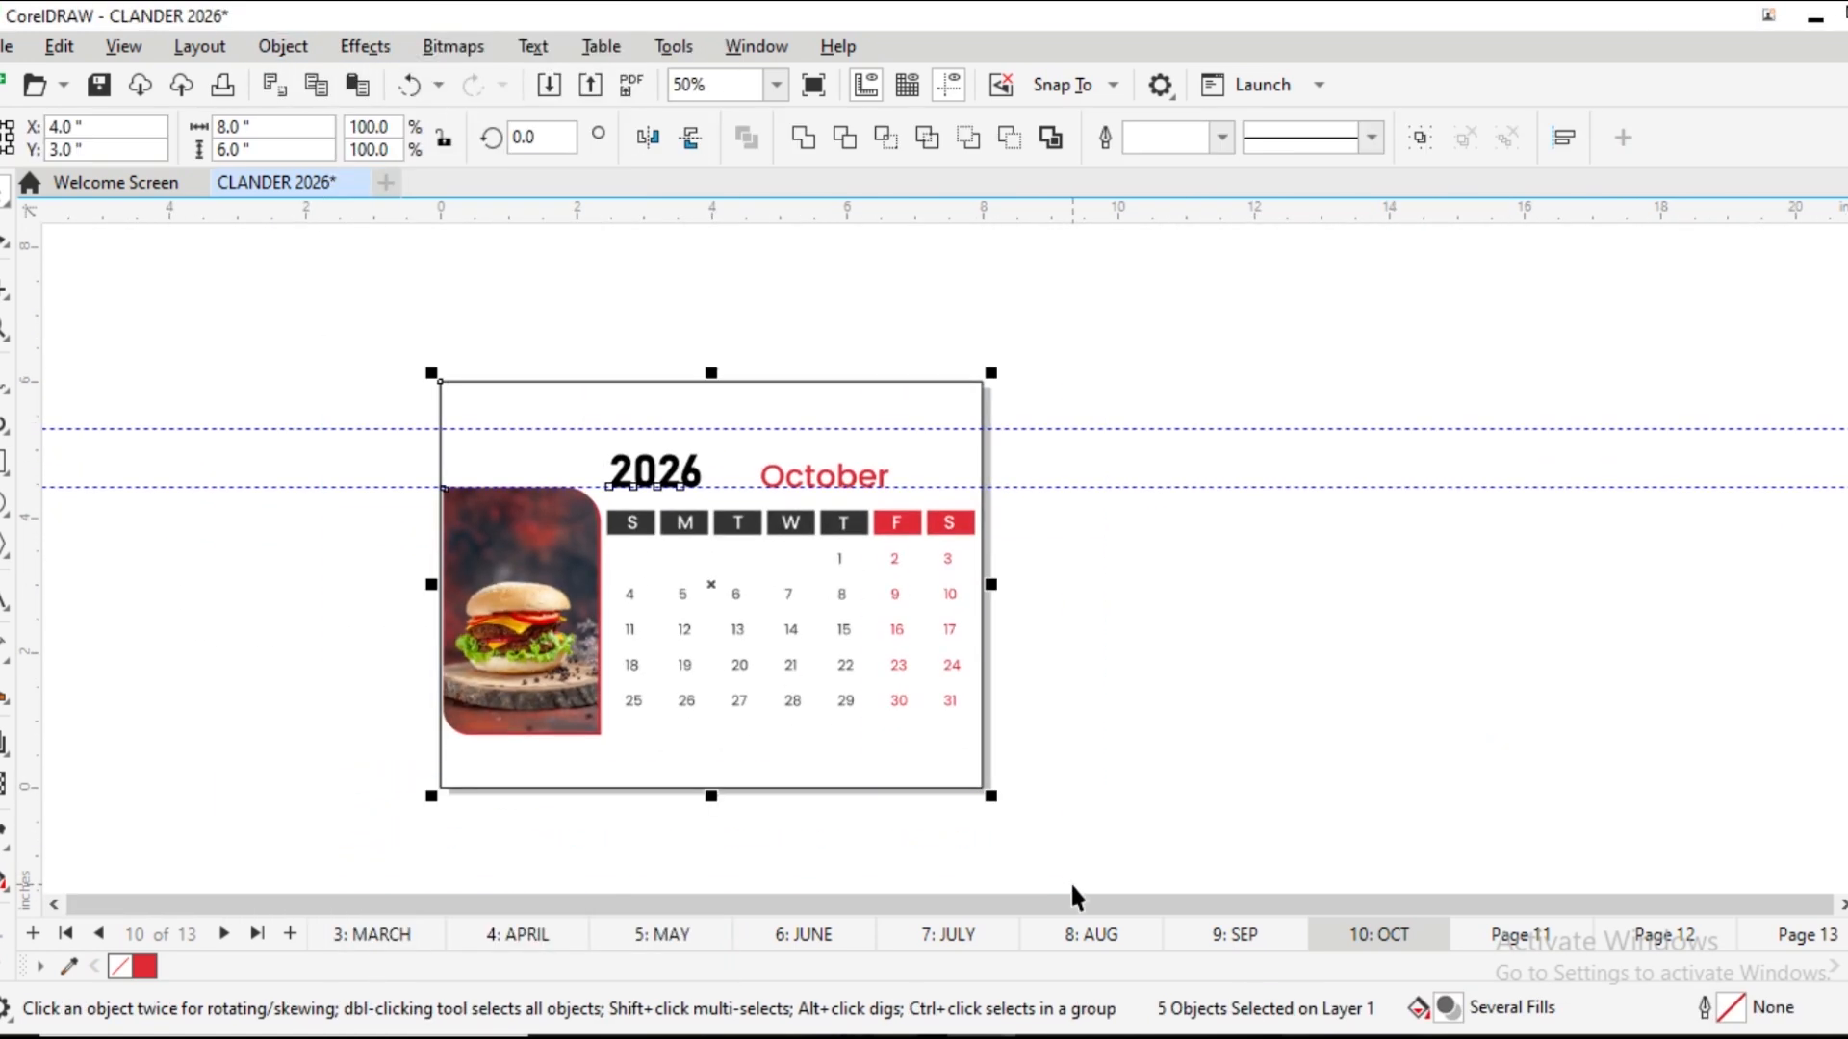
left_click(1235, 933)
left_click(1378, 934)
left_click(1504, 938)
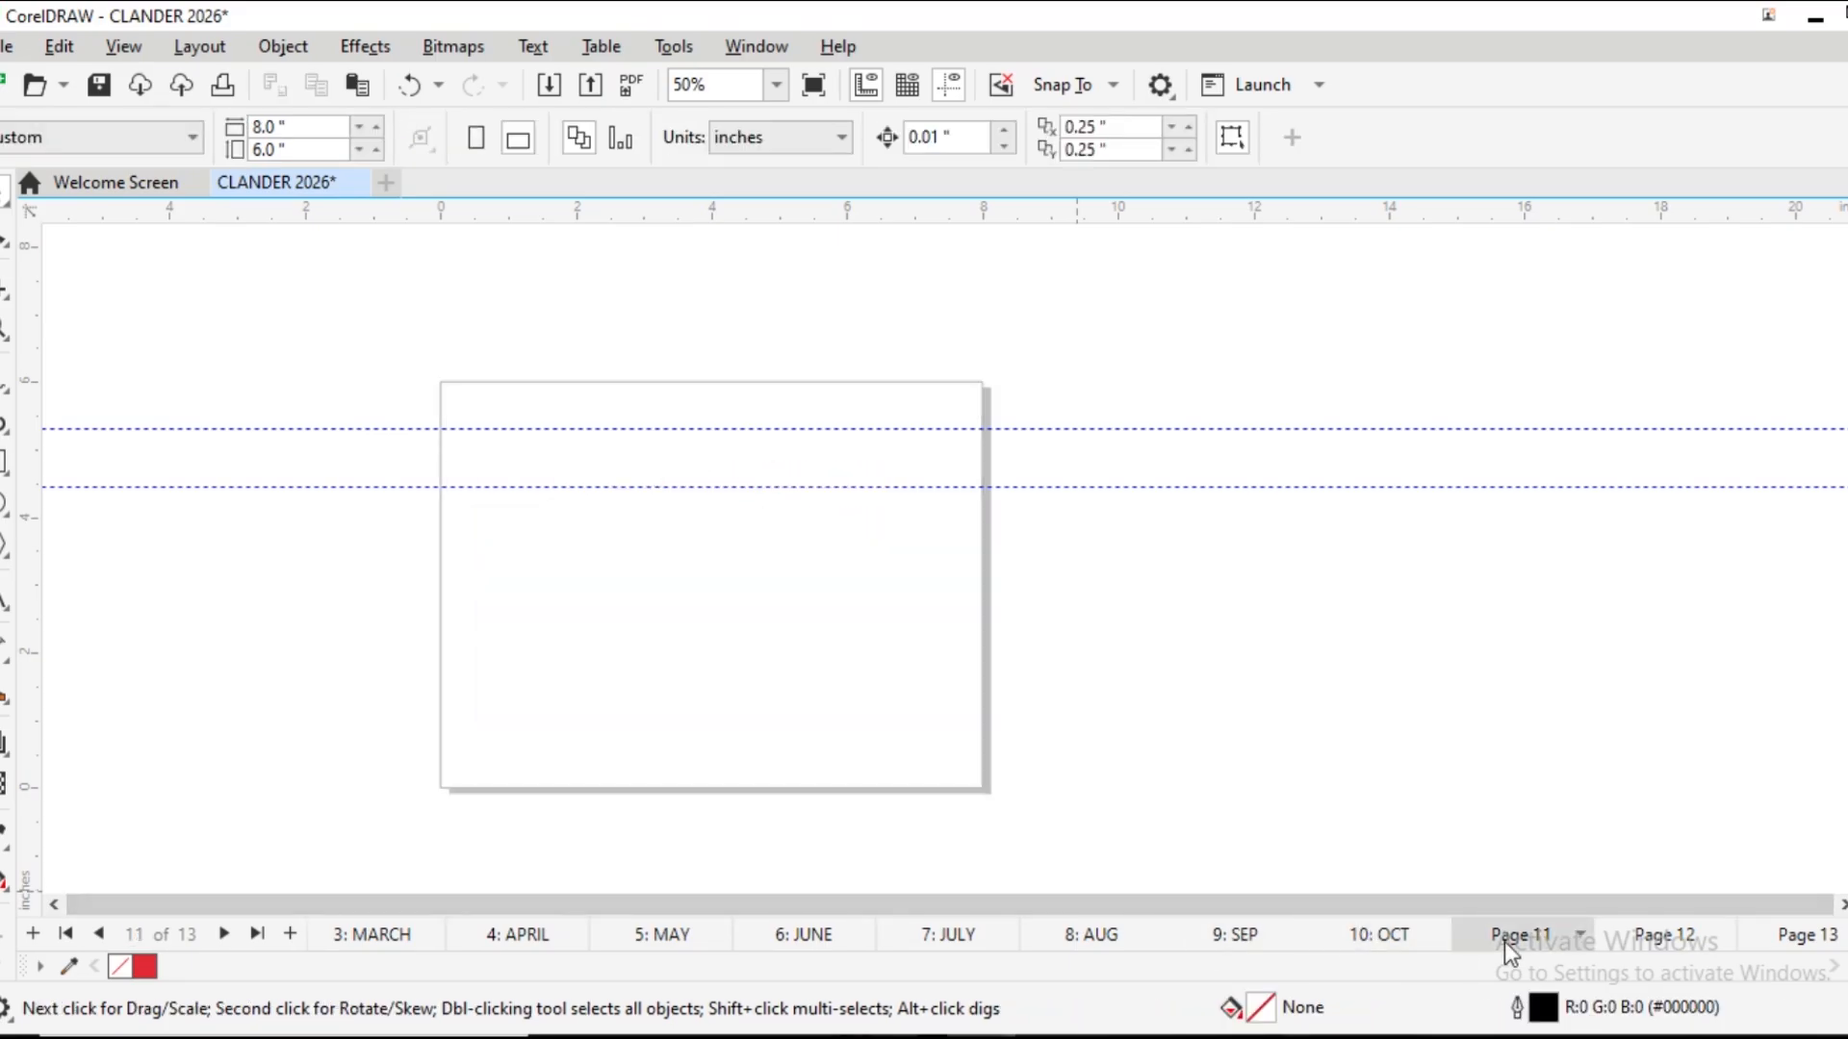
right_click(1504, 938)
left_click(1532, 774)
type("NOV")
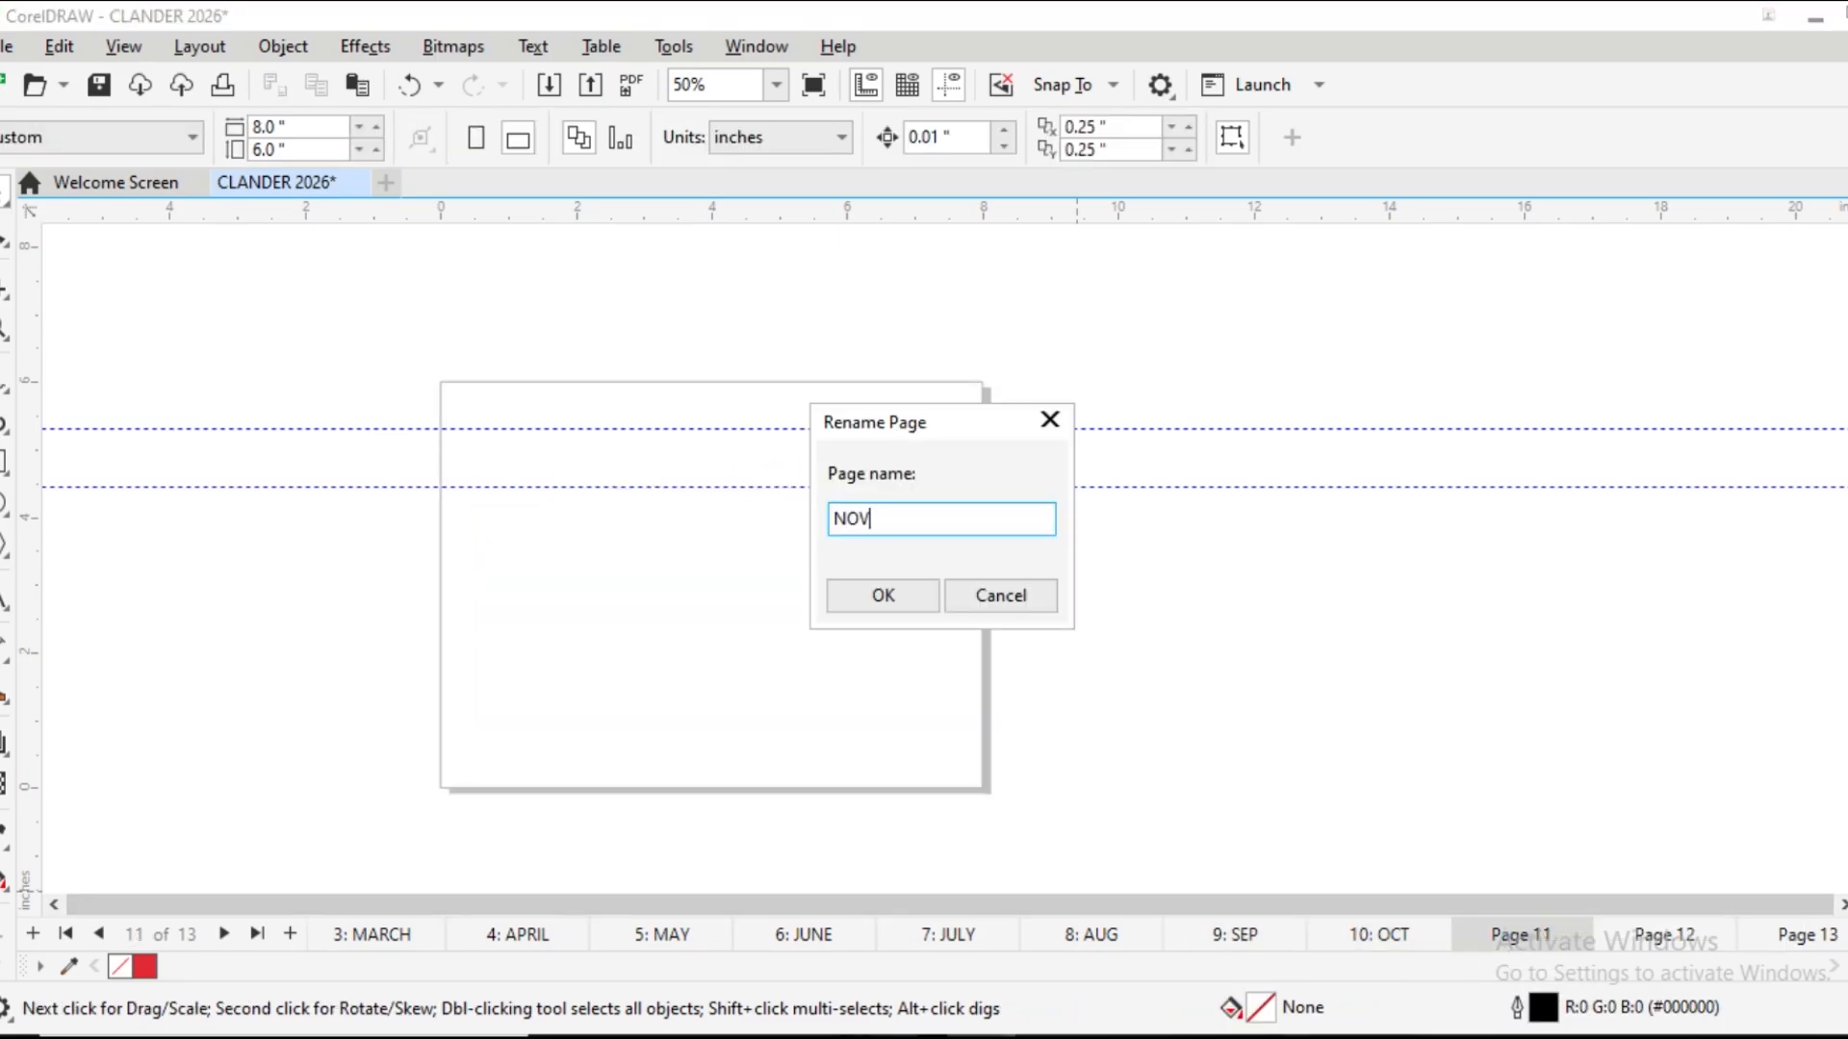
key("Return")
key("ctrl+v")
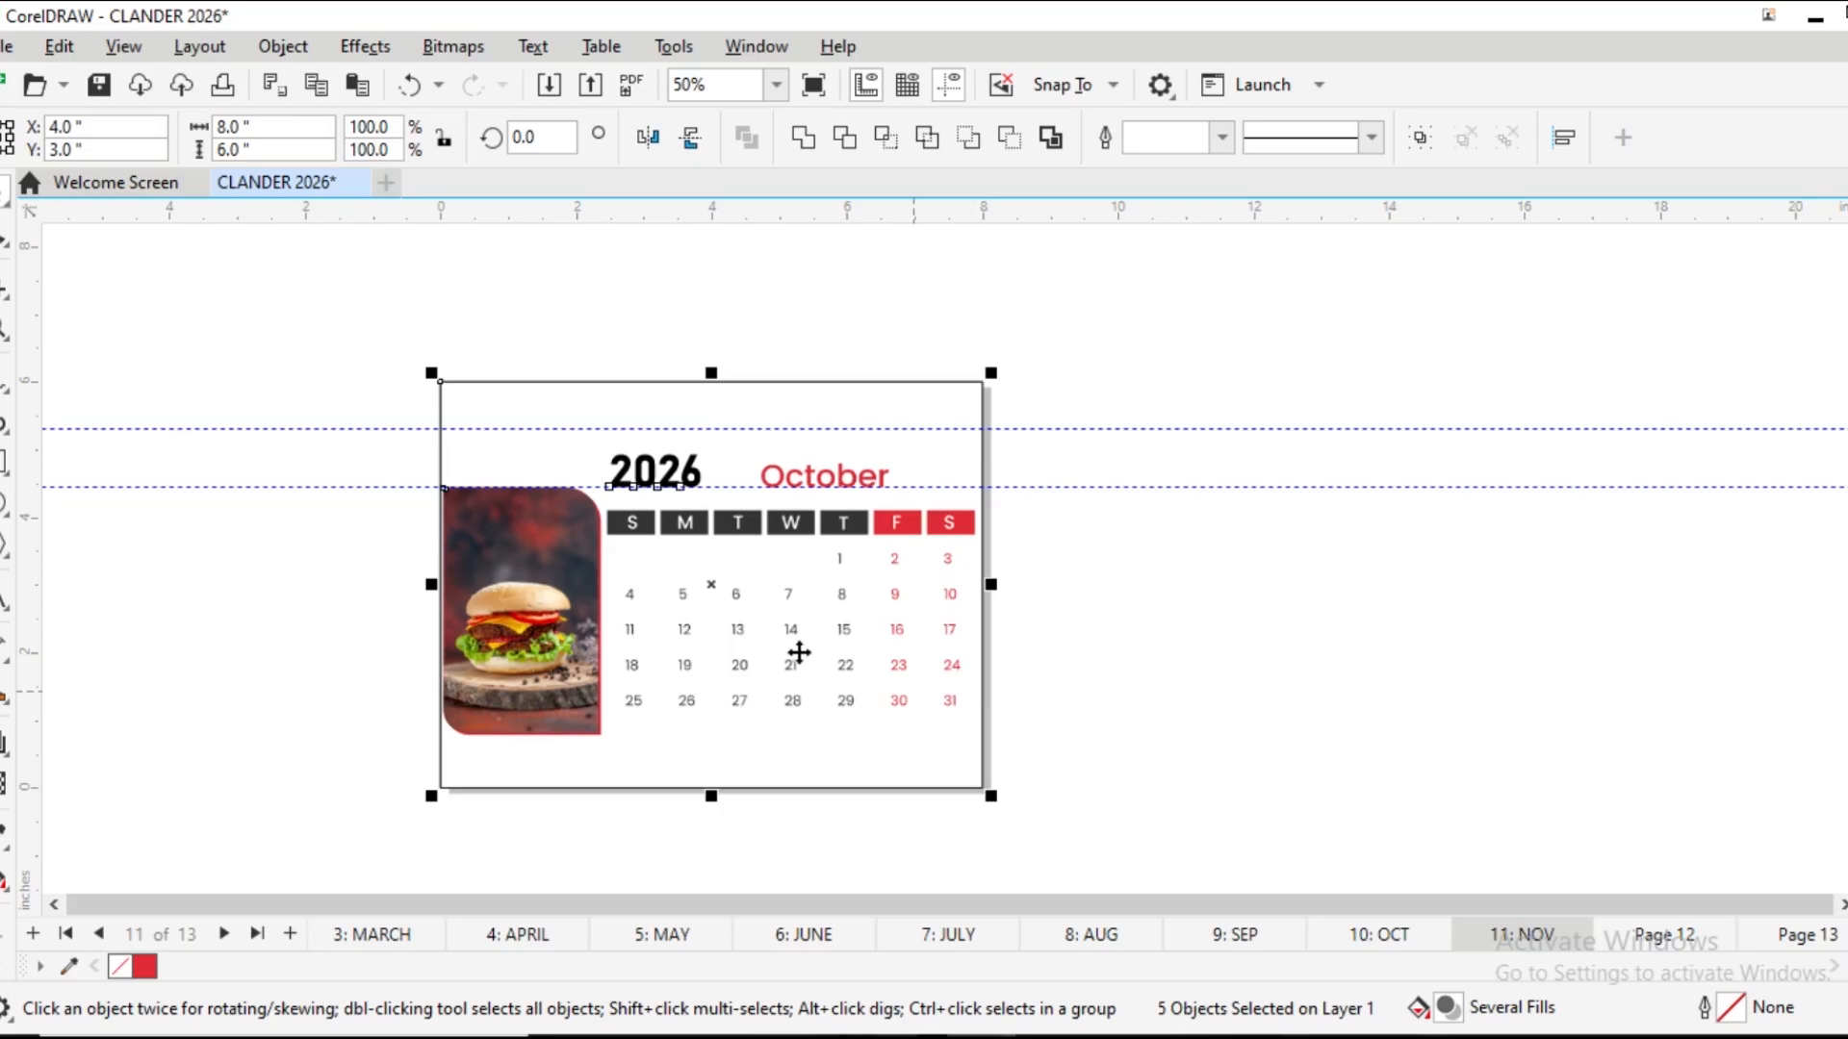
key("Escape")
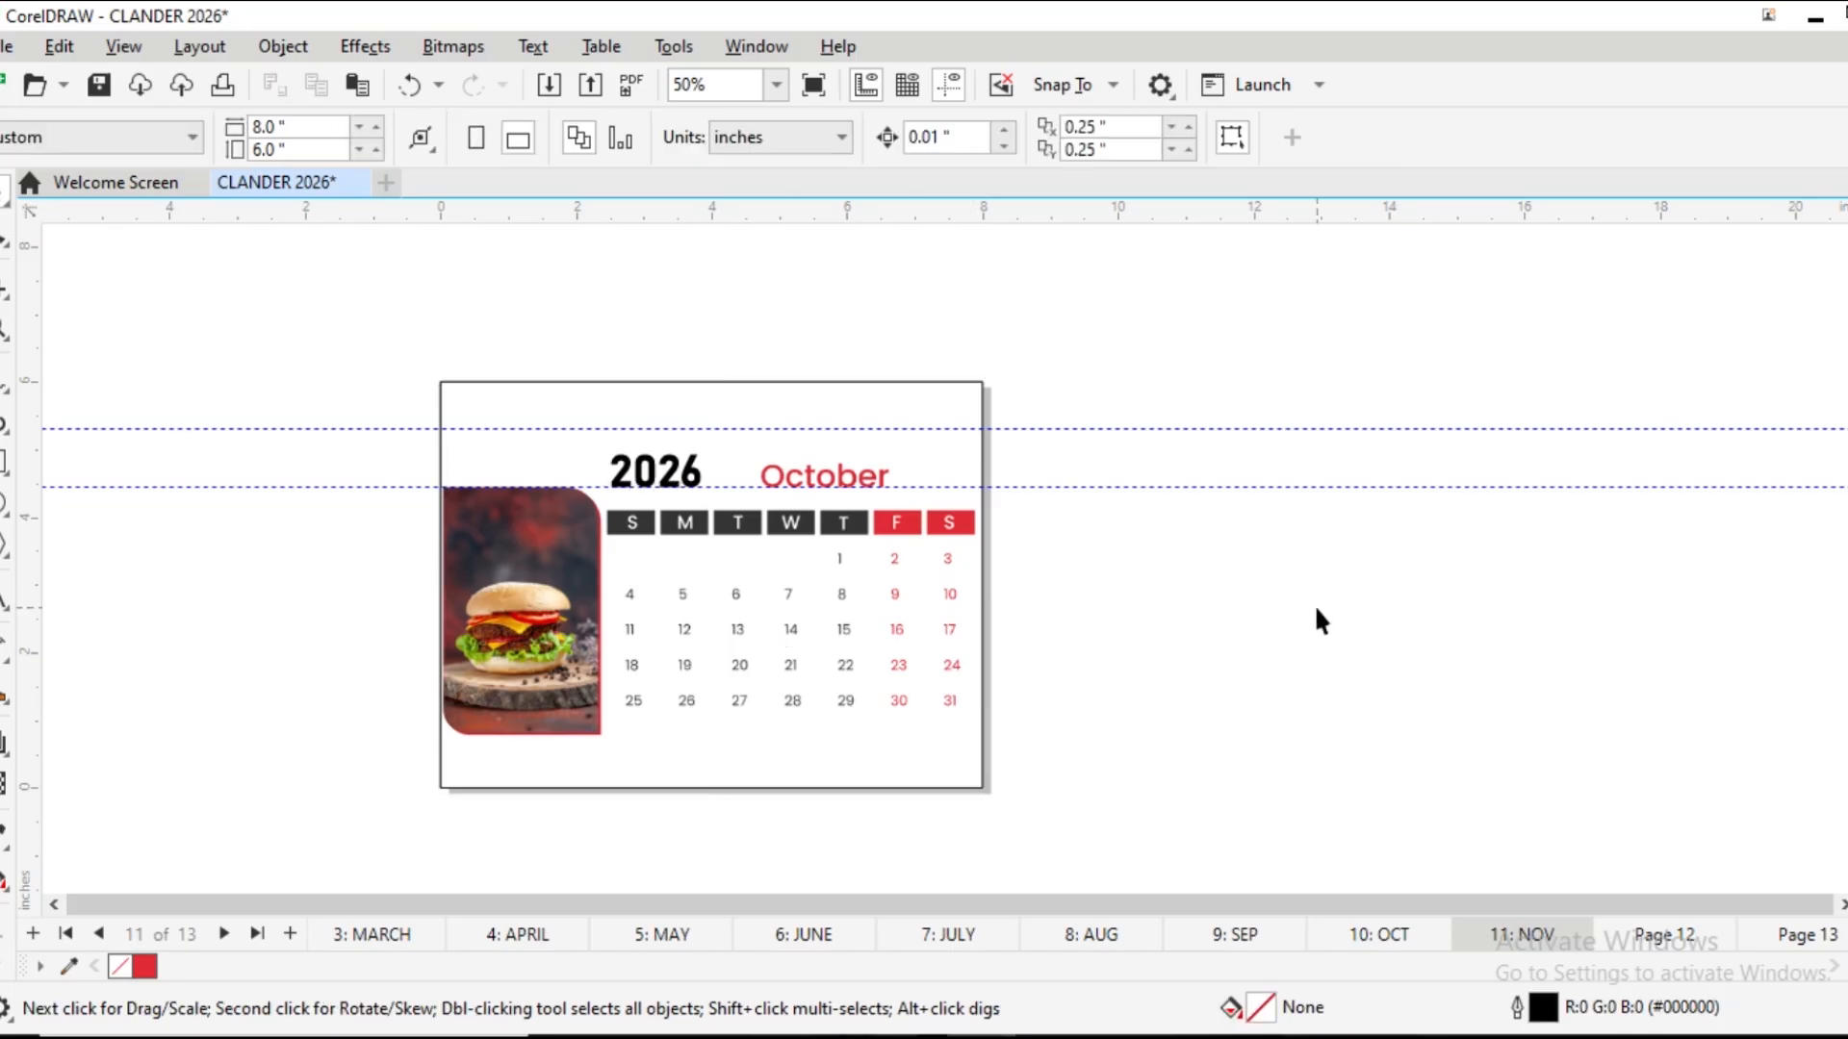
Put the page frame behind the calendar image on the NOV page and delete the October image
left_click_drag(820, 633, 1344, 668)
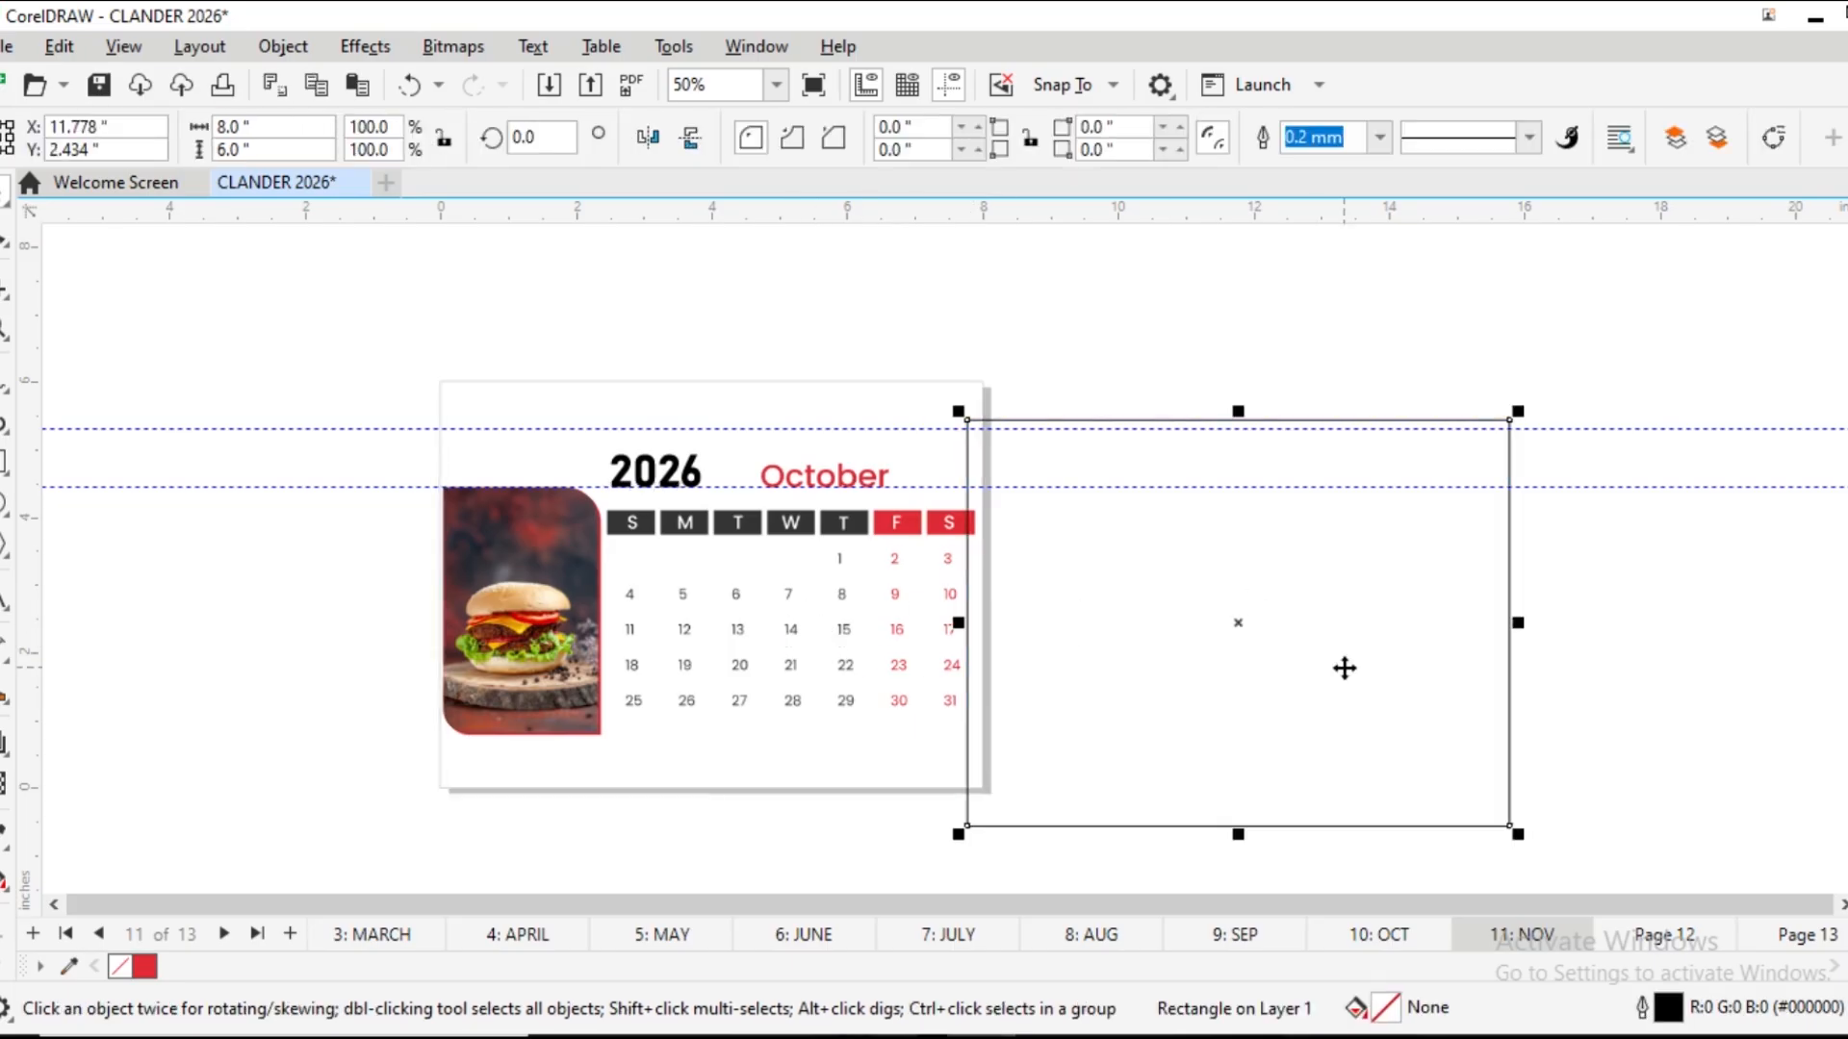
key("ctrl+z")
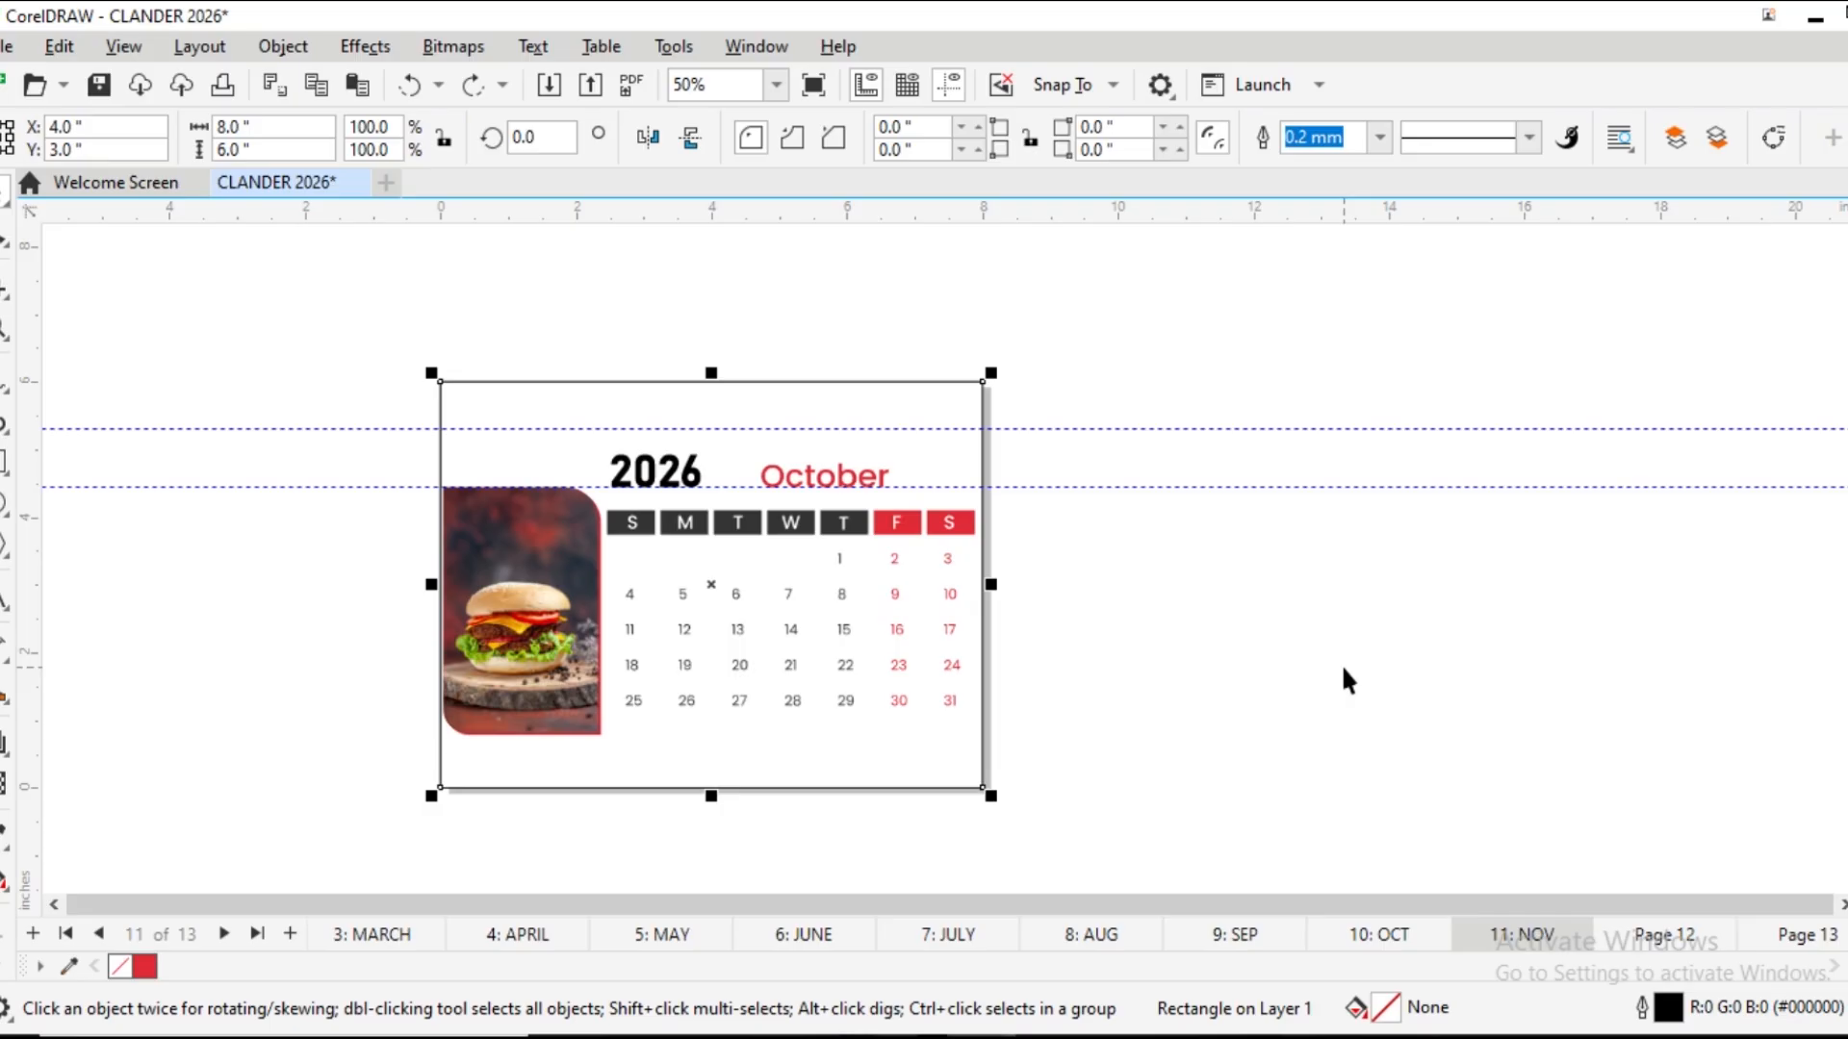
left_click(282, 46)
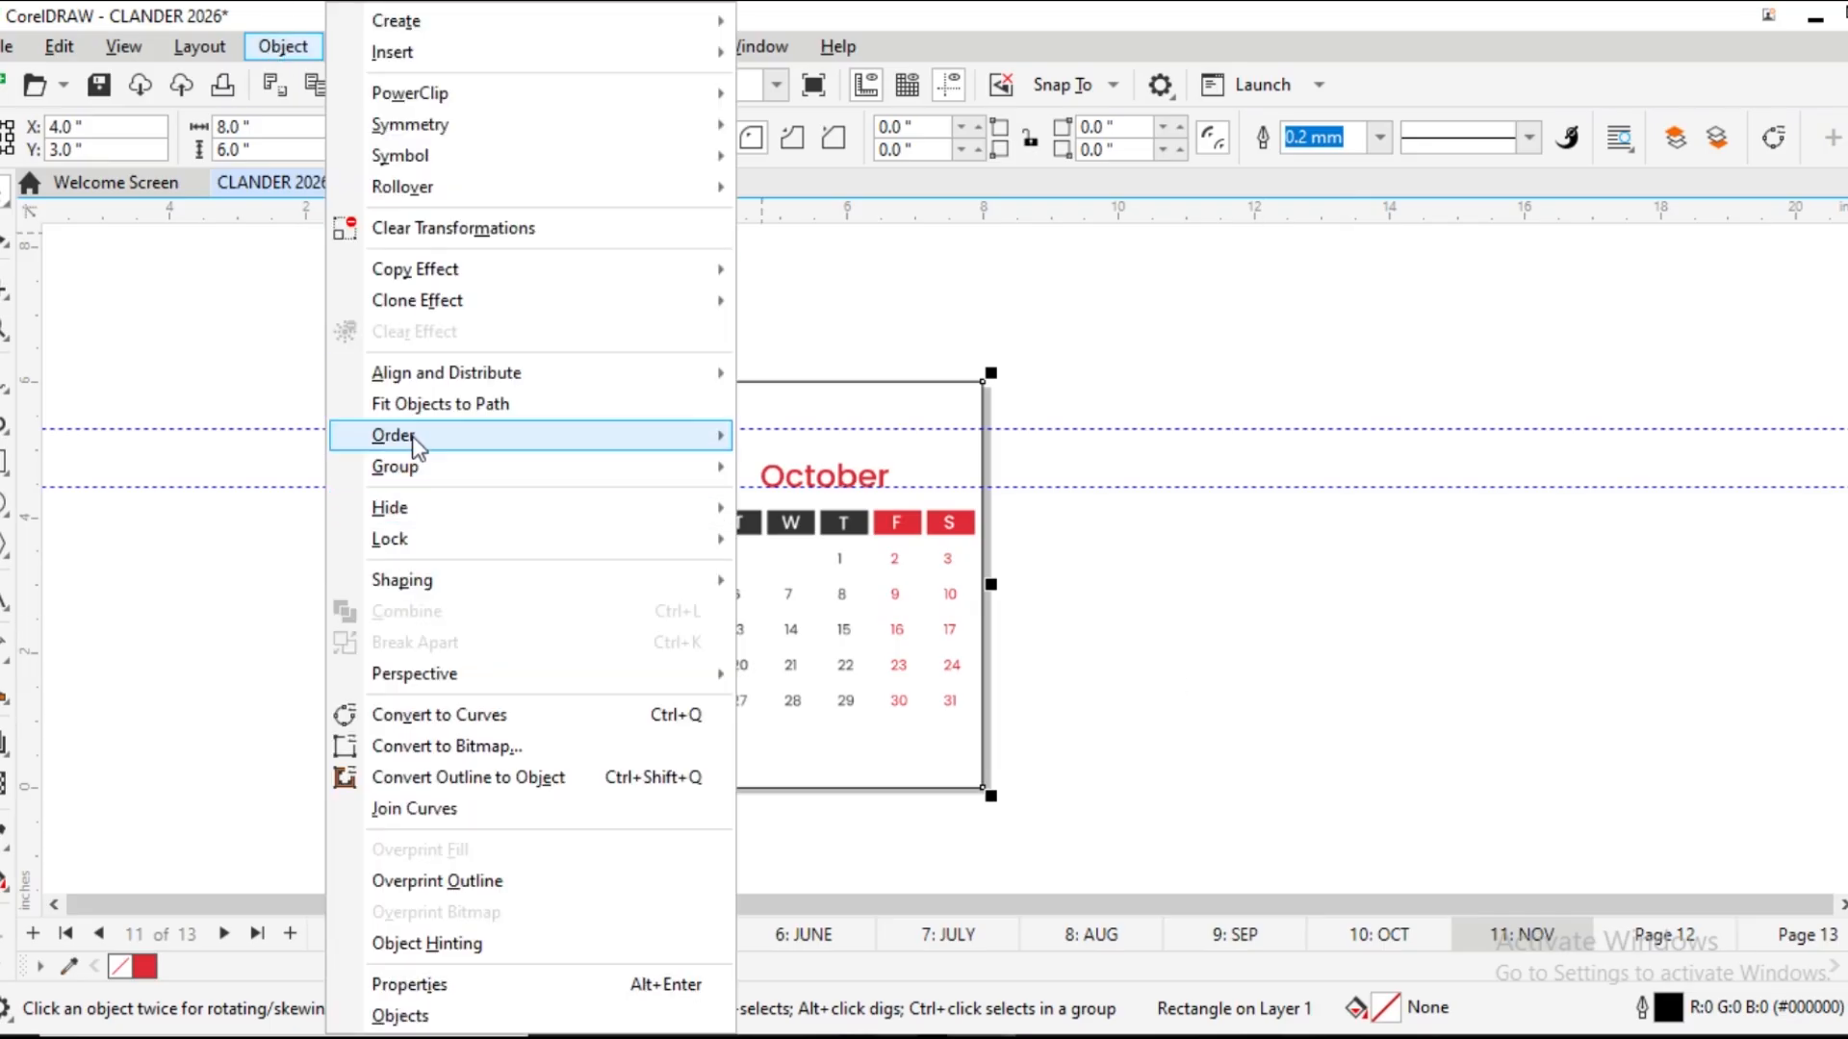
mouse_move(384, 436)
left_click(769, 605)
left_click_drag(751, 625, 1328, 600)
key("Delete")
Import the 11 nov calendar image and center it on the NOV page
key("ctrl+i")
left_click(1227, 654)
key("Return")
left_click(1102, 363)
left_click_drag(1303, 557, 714, 581)
Send the November calendar image behind the burger picture, the 2026 text and the page frame on the NOV page
key("Escape")
left_click(660, 561)
key("ctrl+Page_Down")
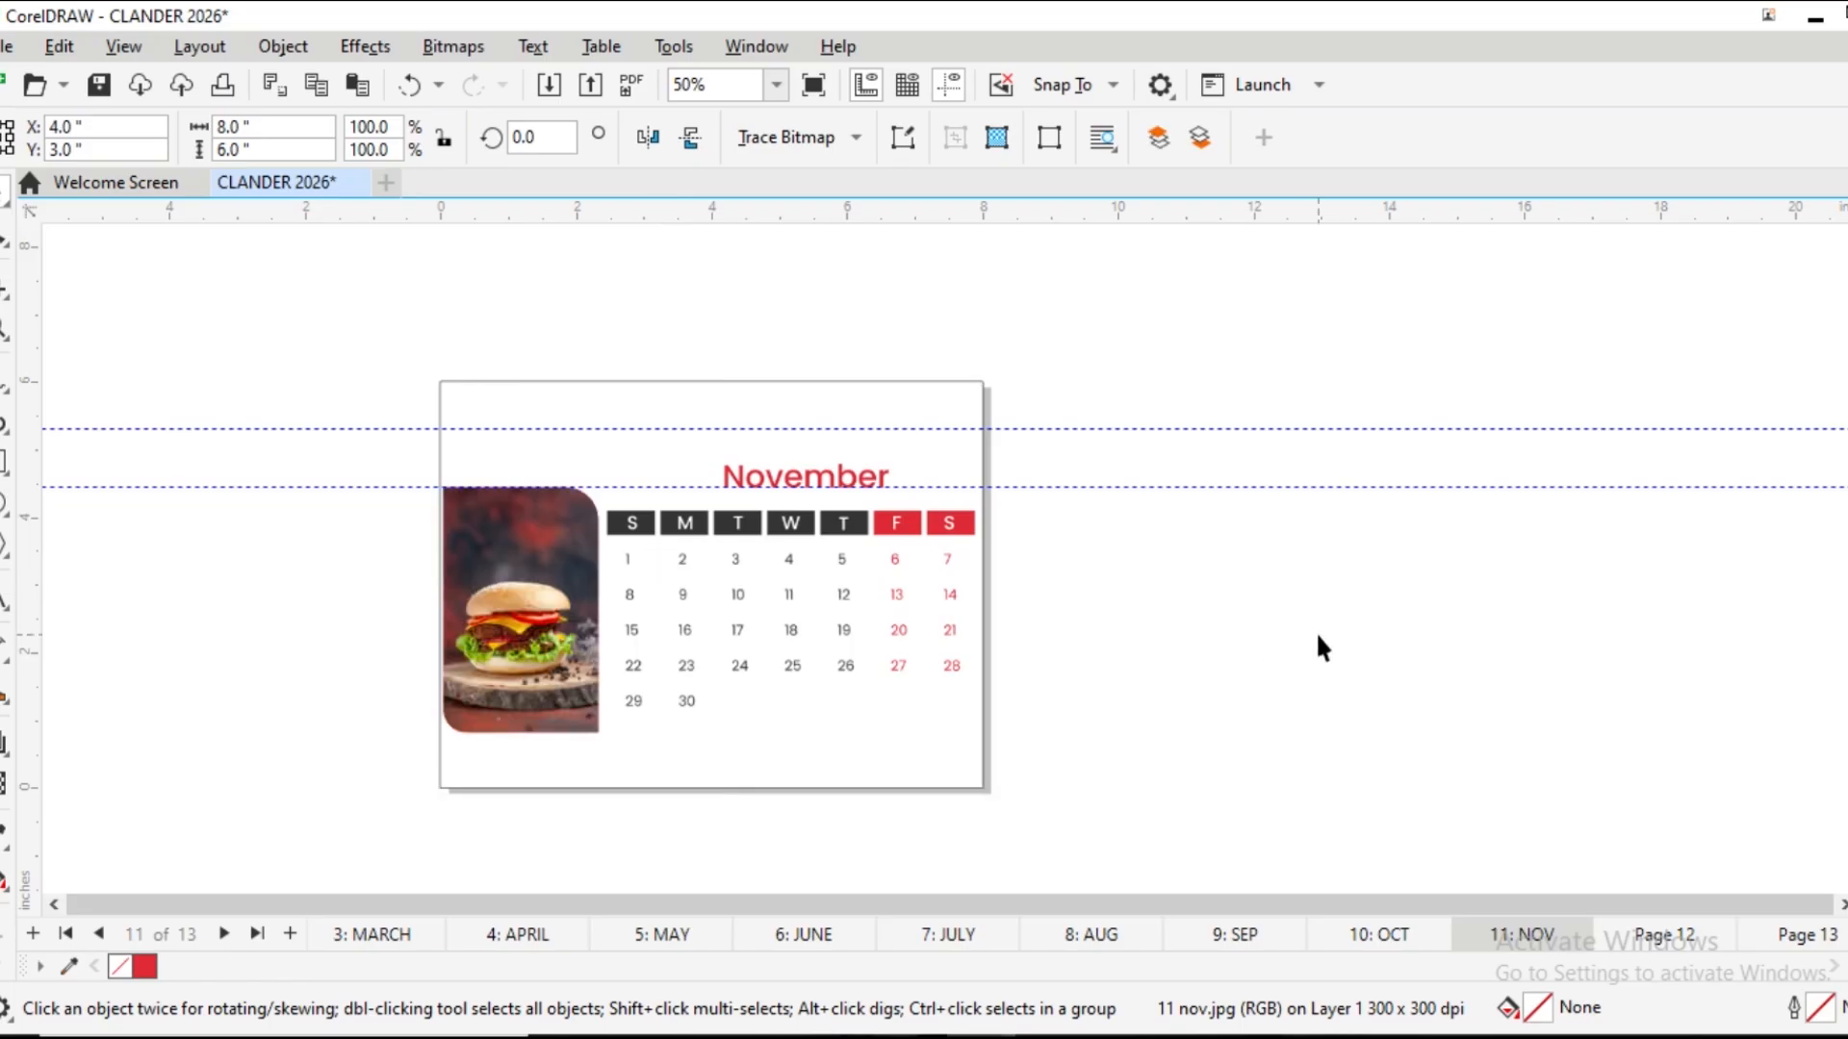
left_click(1316, 635)
left_click(619, 474)
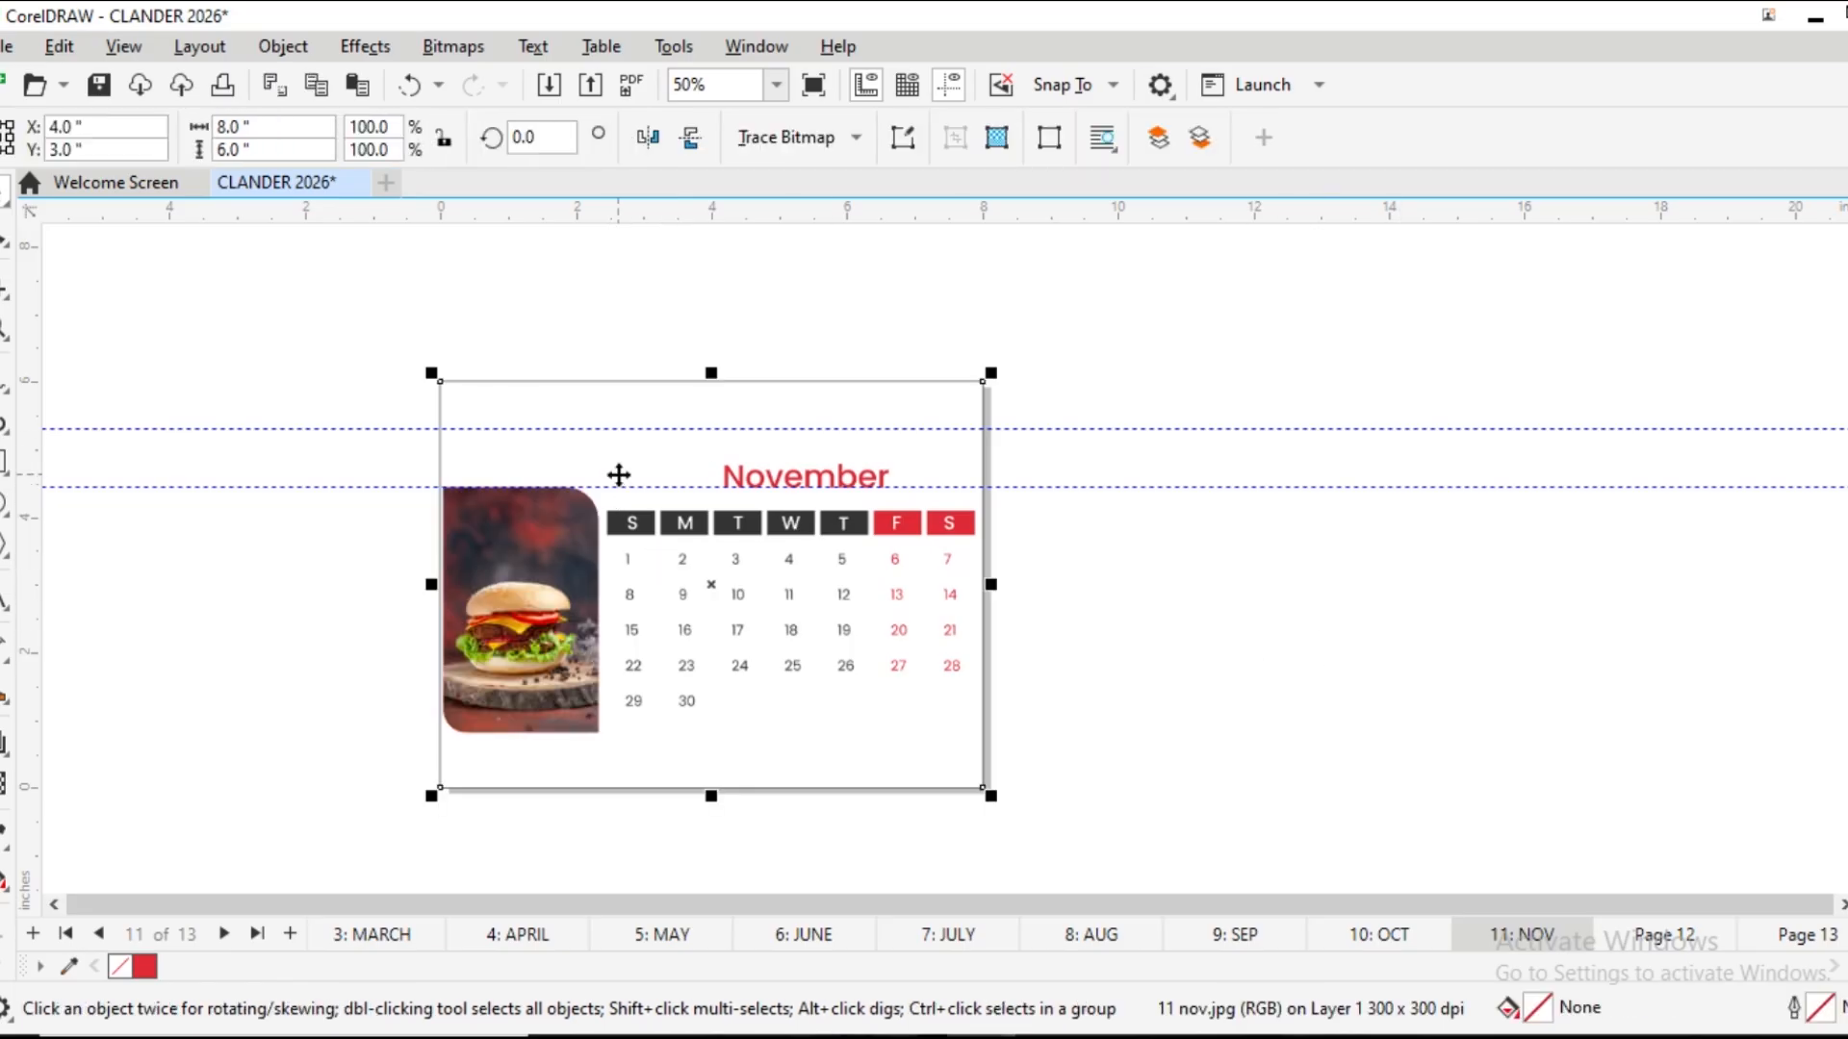
key("ctrl+Page_Down")
left_click(1125, 566)
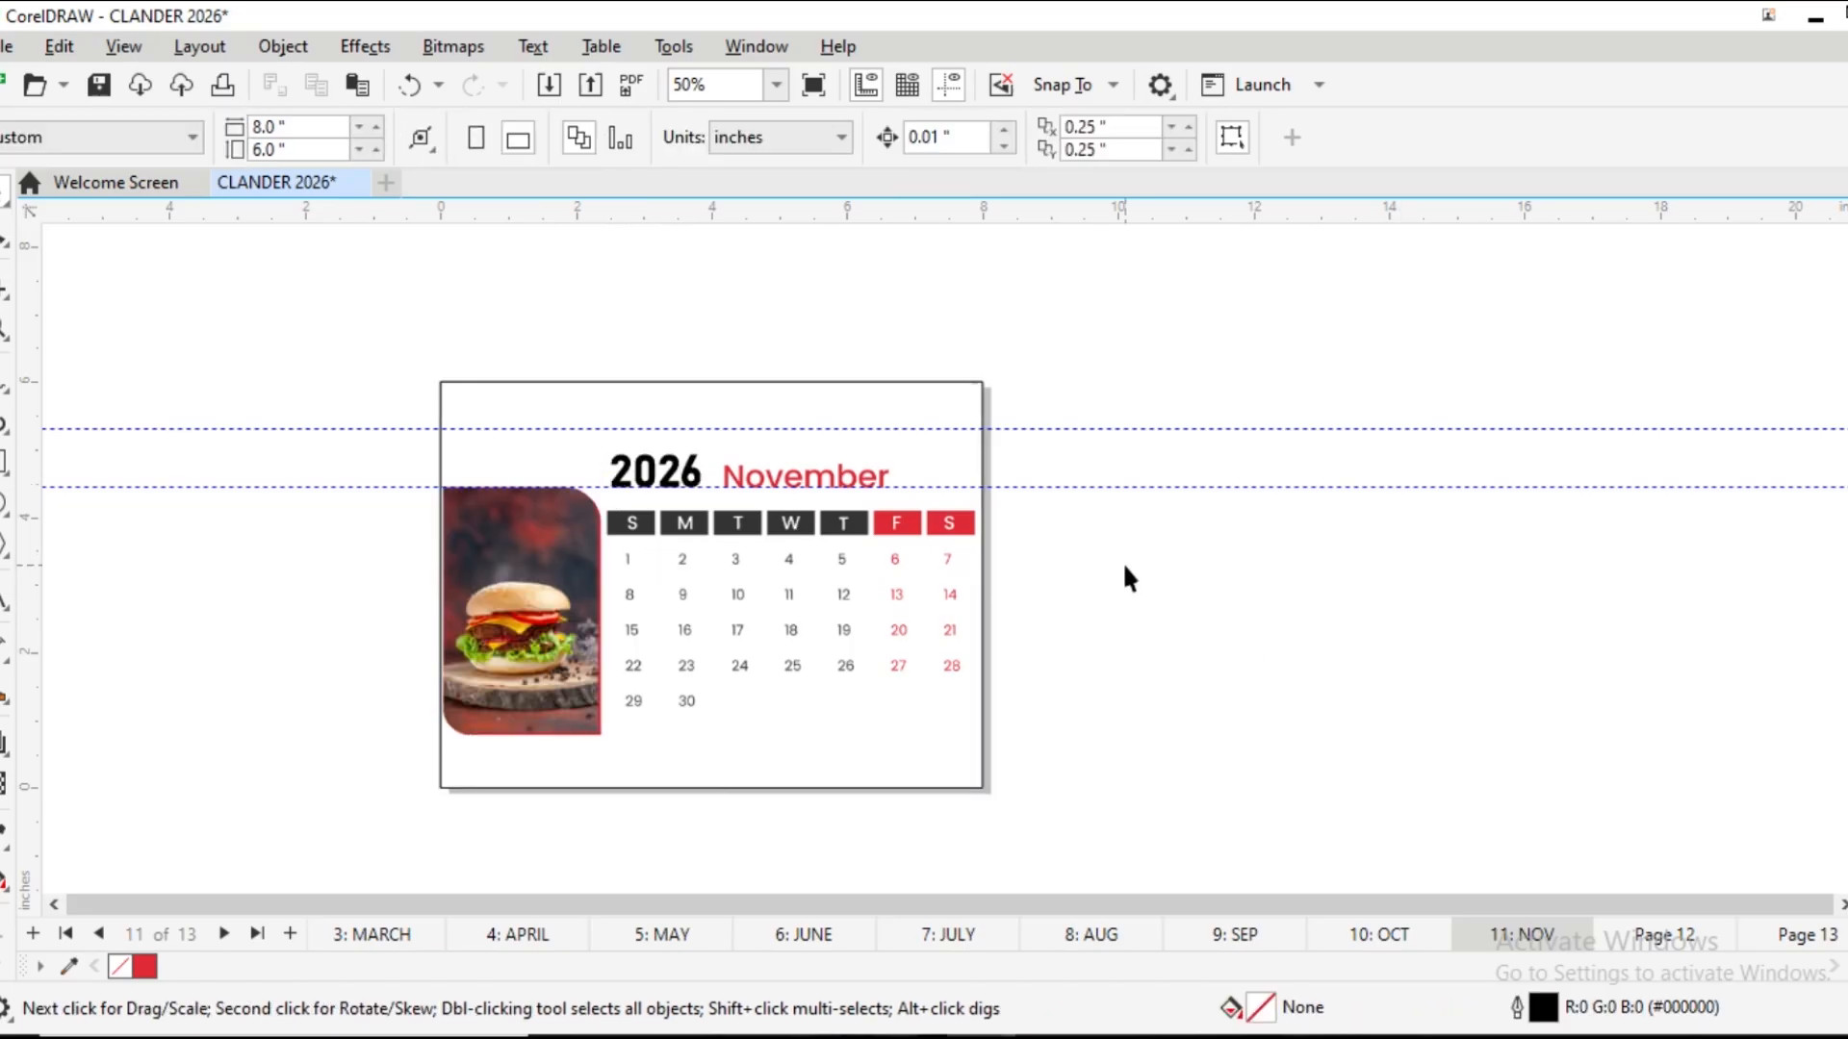
Rename page 12 as DEC and paste a copy of all the NOV page's objects onto it
left_click_drag(346, 343, 1091, 818)
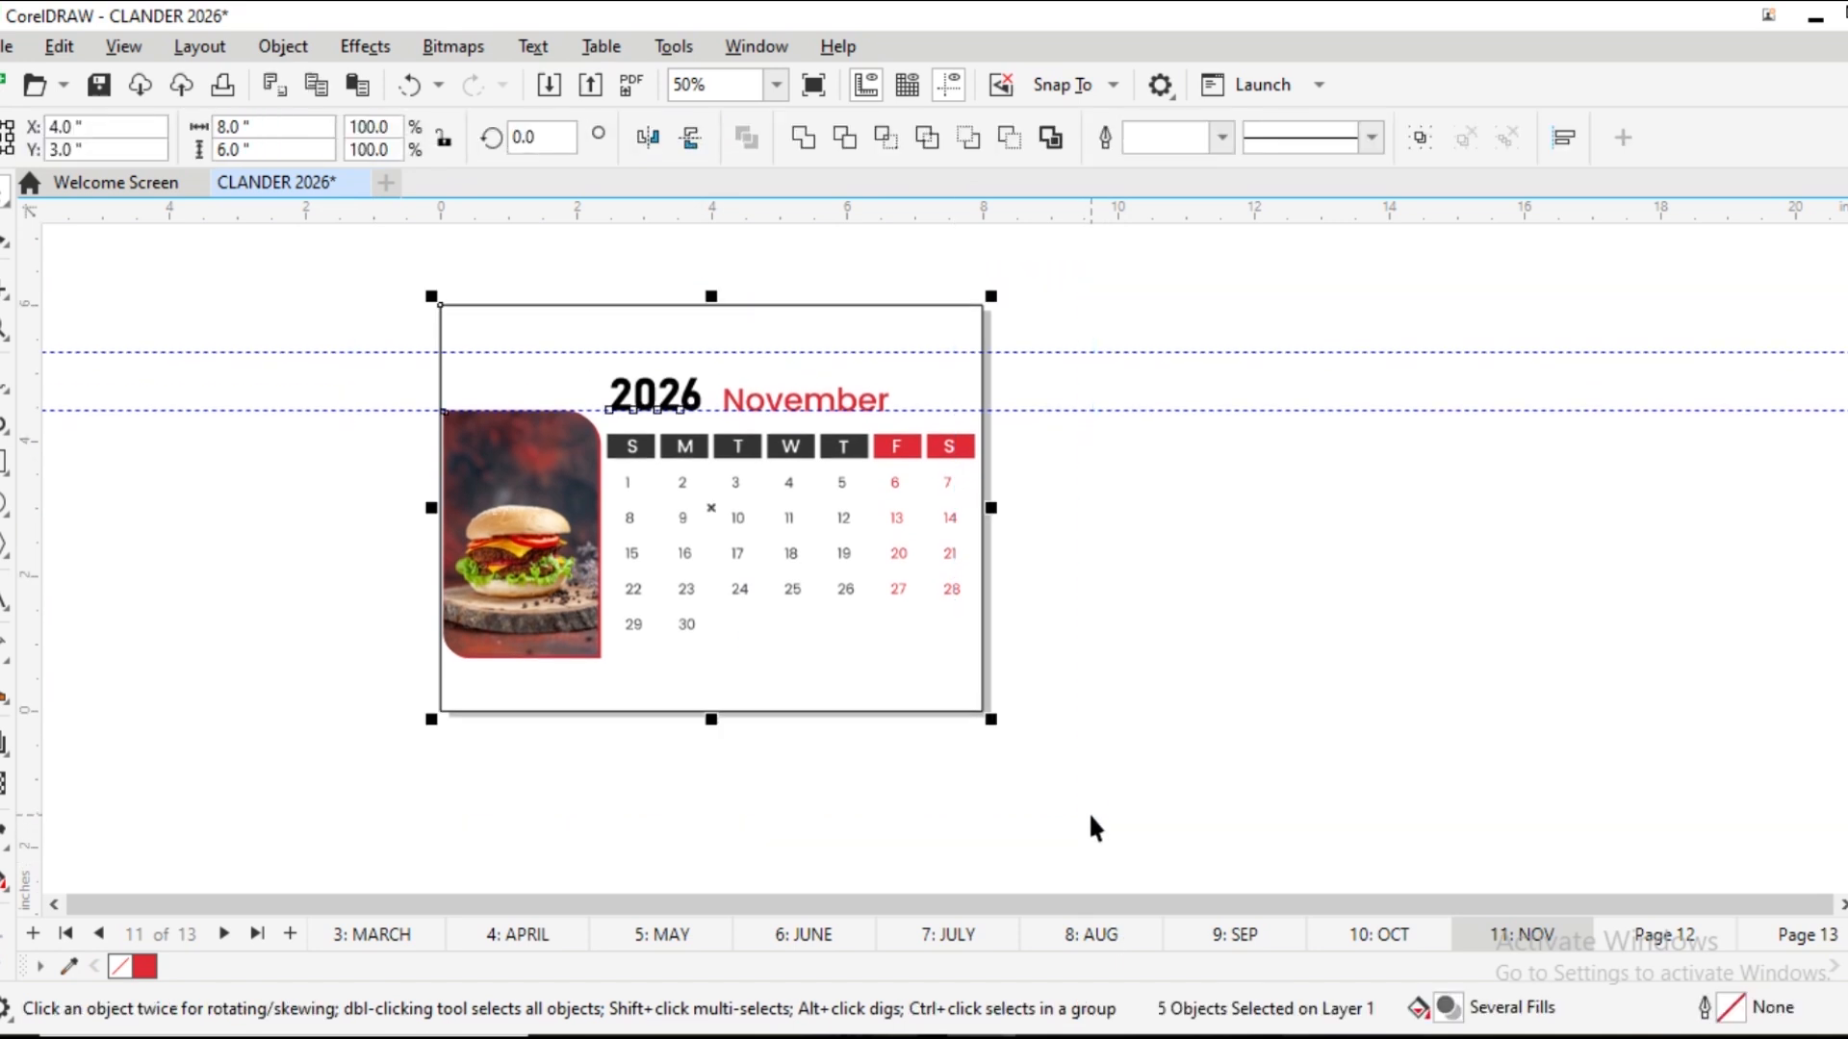
right_click(1611, 945)
left_click(1679, 753)
type("DEC")
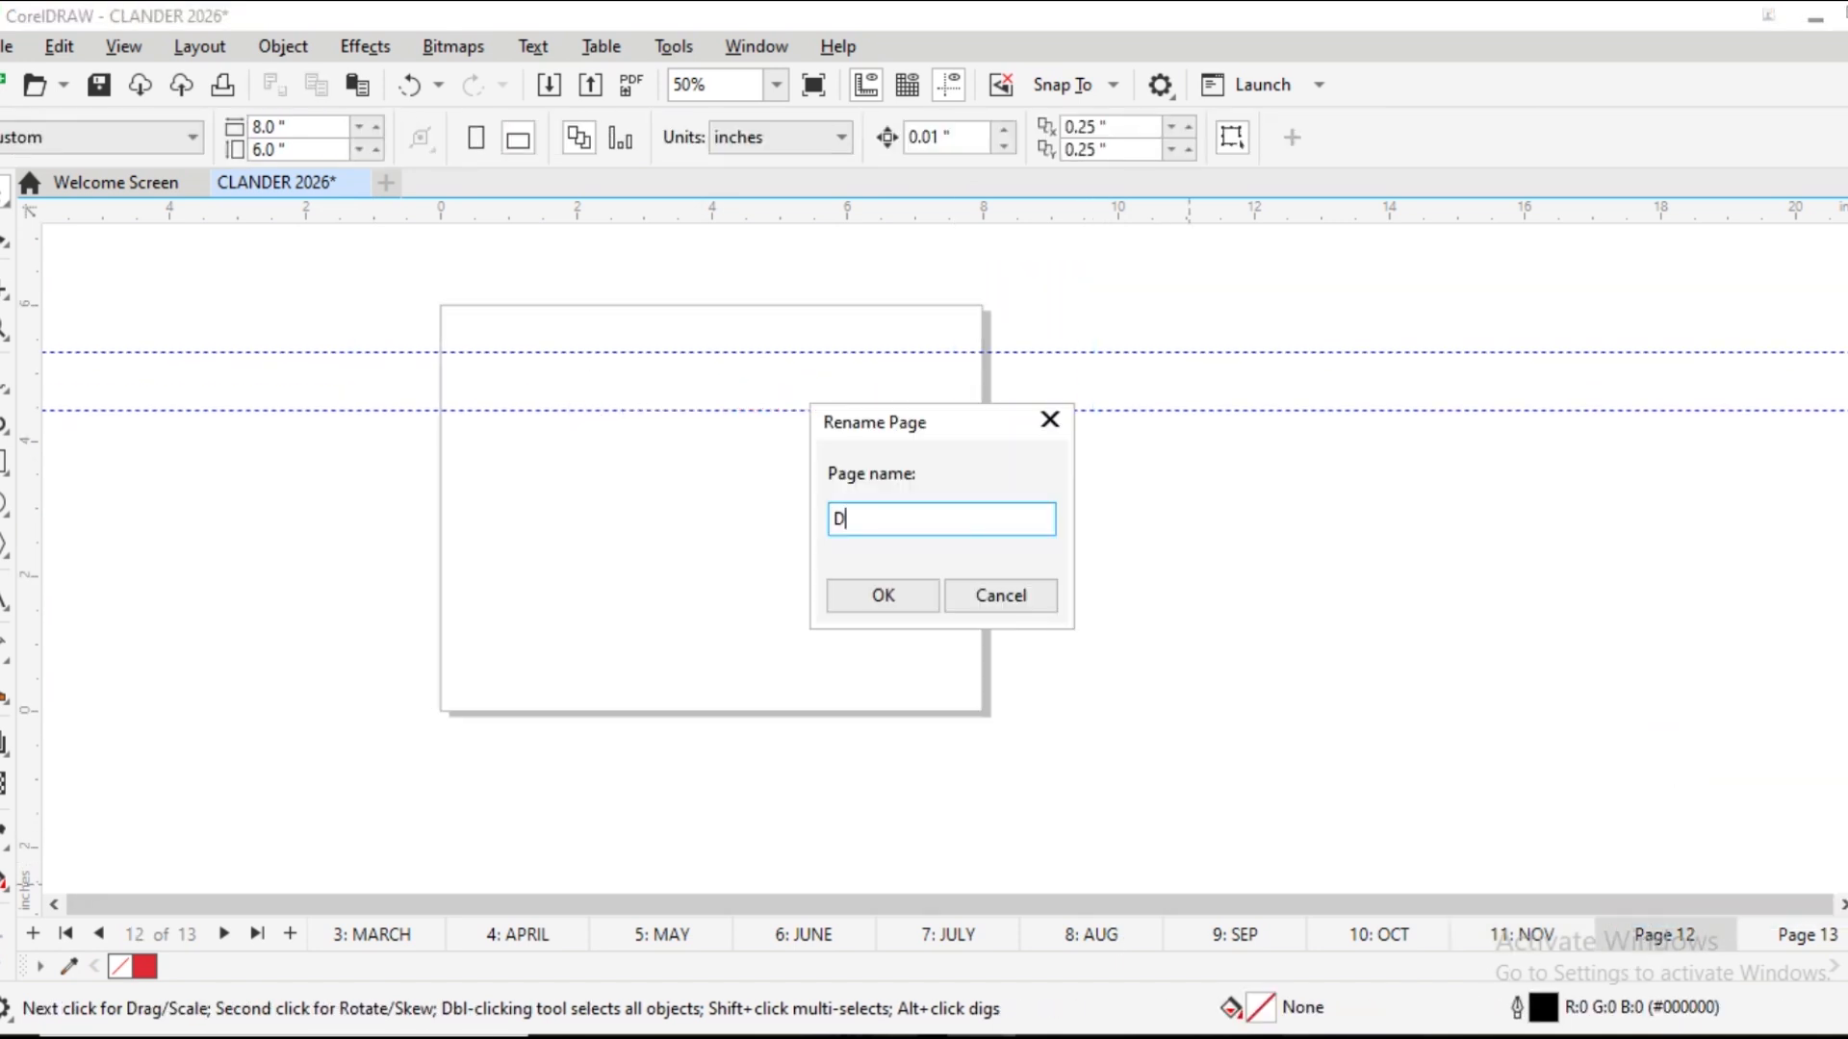
key("Return")
key("ctrl+v")
key("Escape")
Delete the November calendar image and the pasted frame from the DEC page, and create a new page frame
left_click_drag(816, 528, 1394, 546)
key("Delete")
left_click(841, 531)
key("Delete")
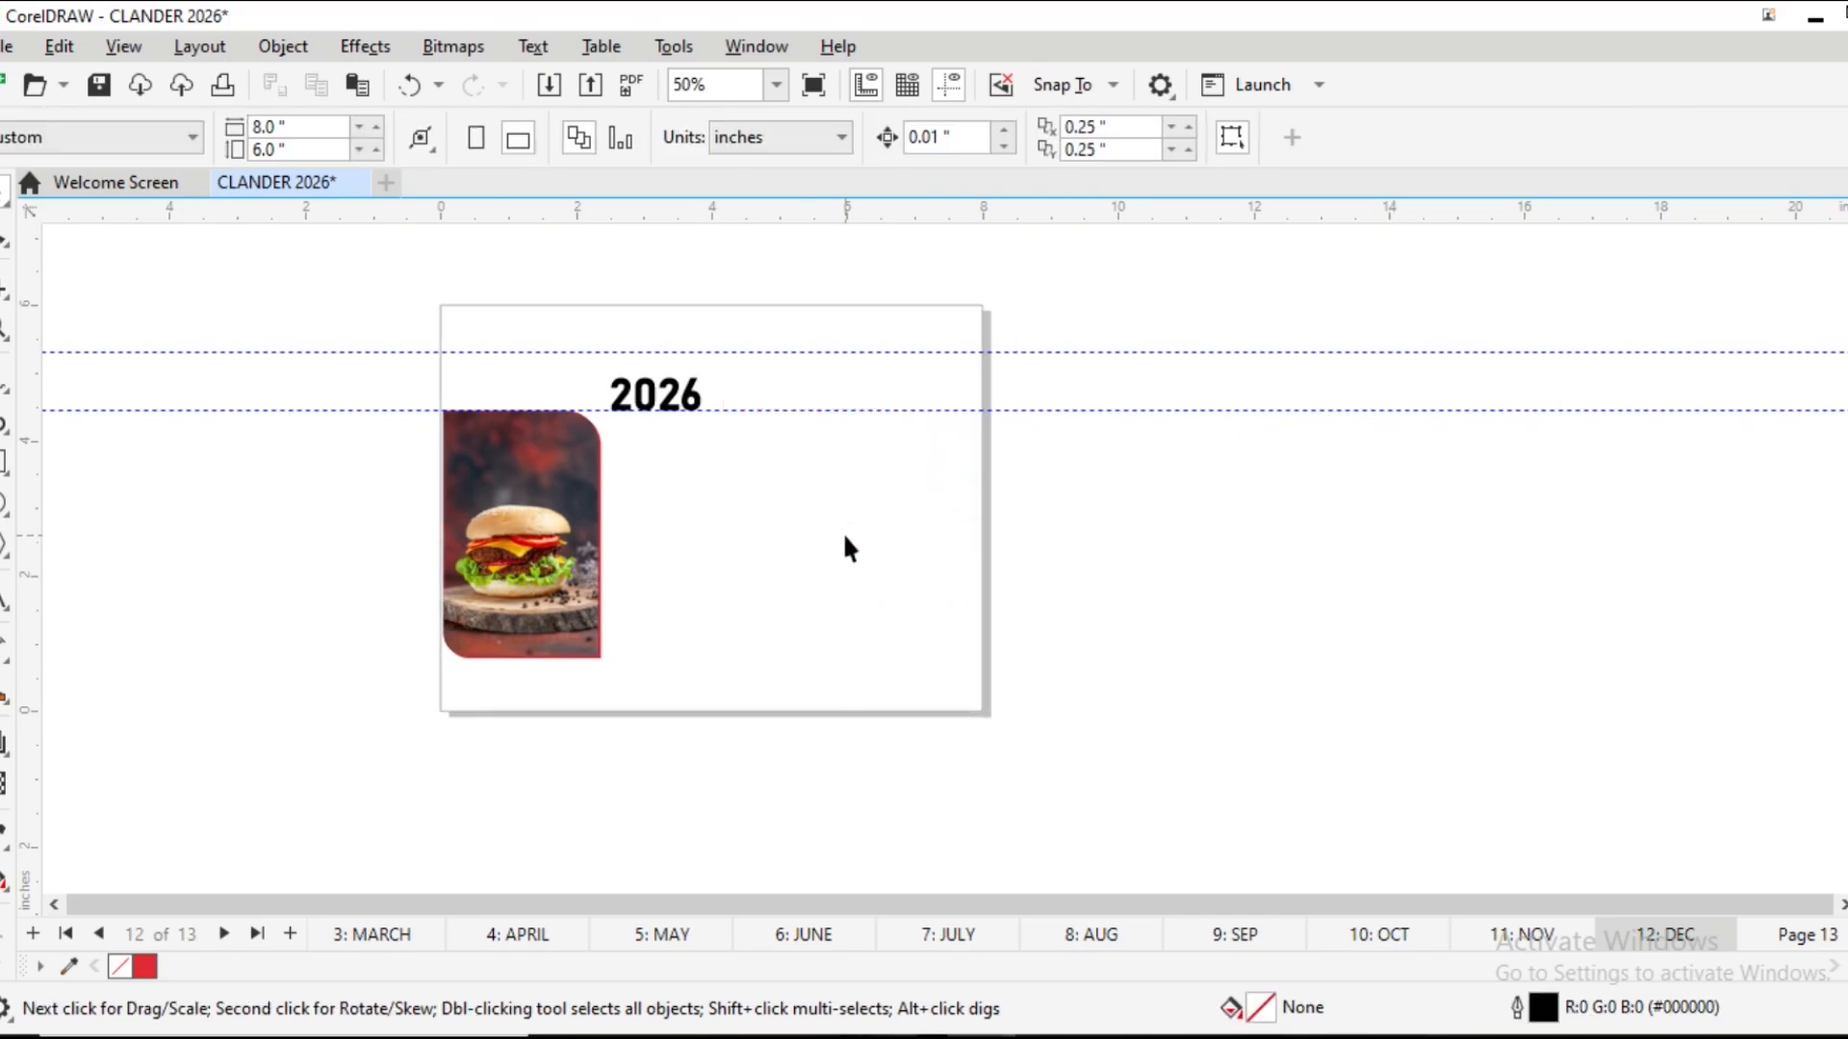
double_click(6, 462)
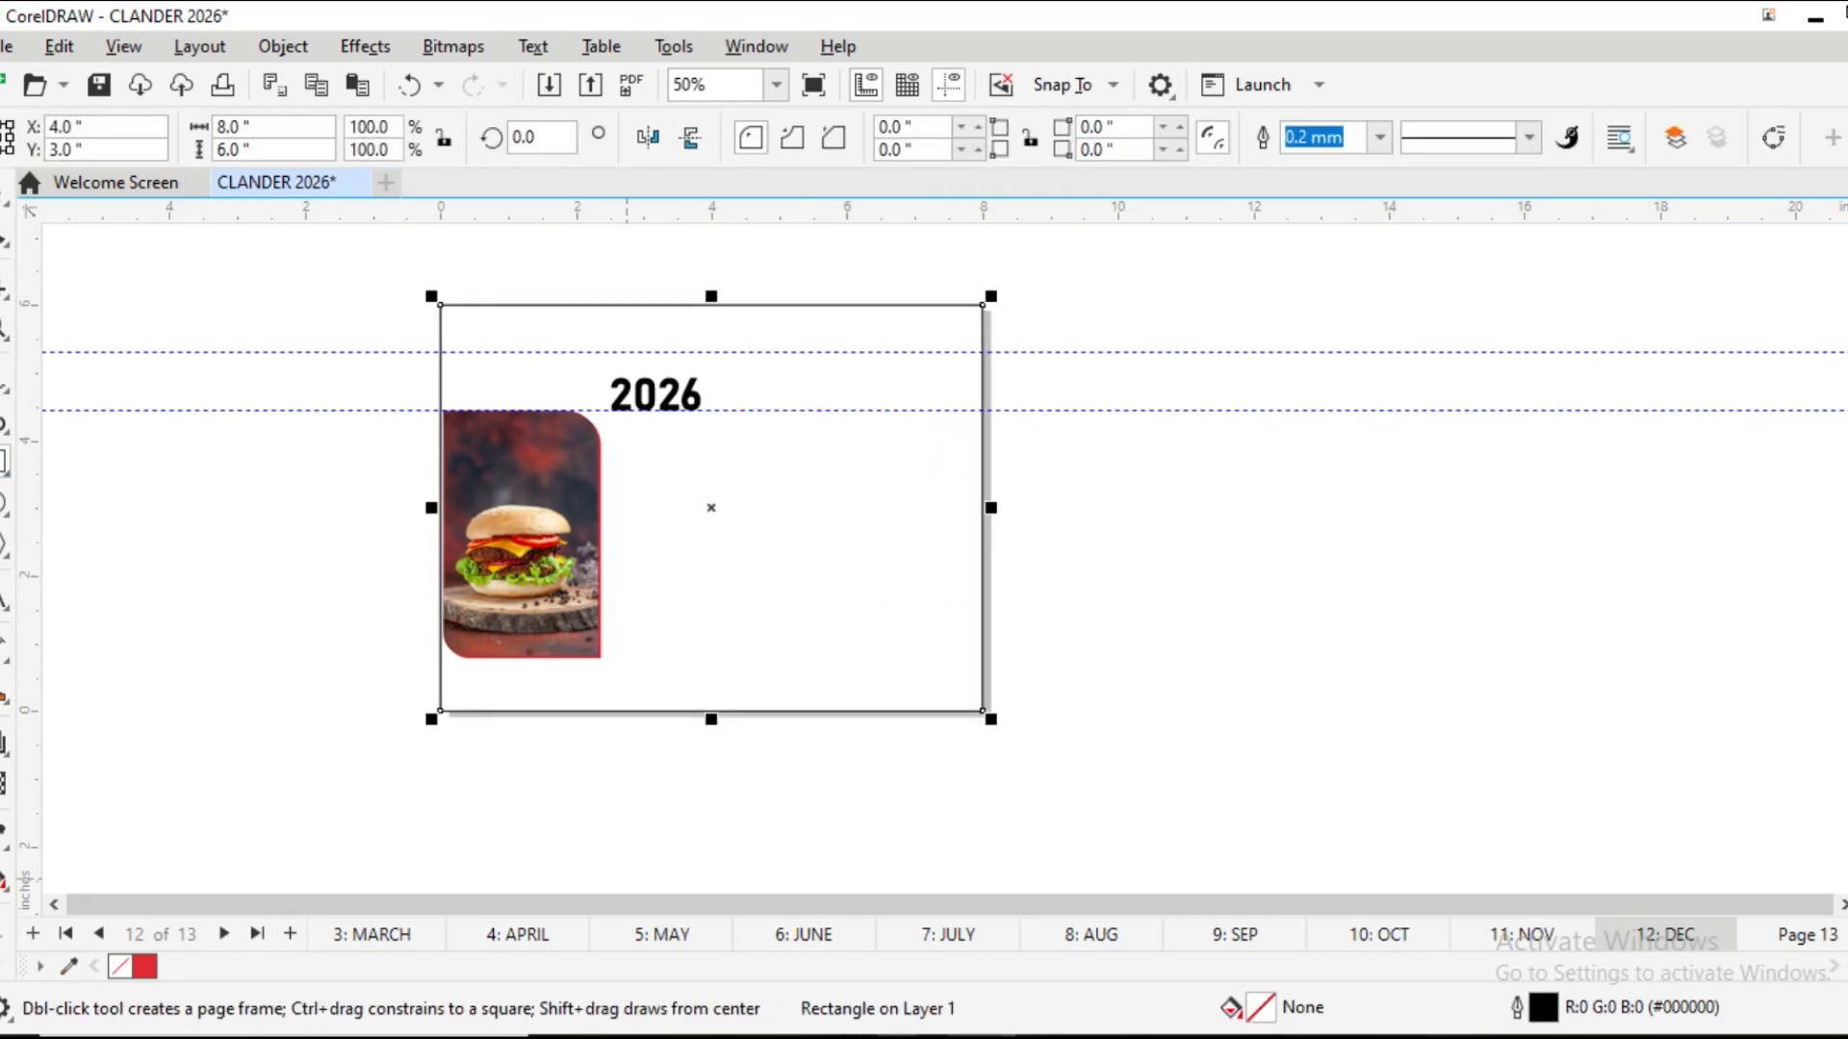
Import the 12dec calendar image and center it on the DEC page
key("ctrl+i")
double_click(1373, 618)
left_click(1038, 294)
left_click_drag(1328, 537, 709, 517)
scroll(724, 541, "up", 1)
left_click(1103, 542)
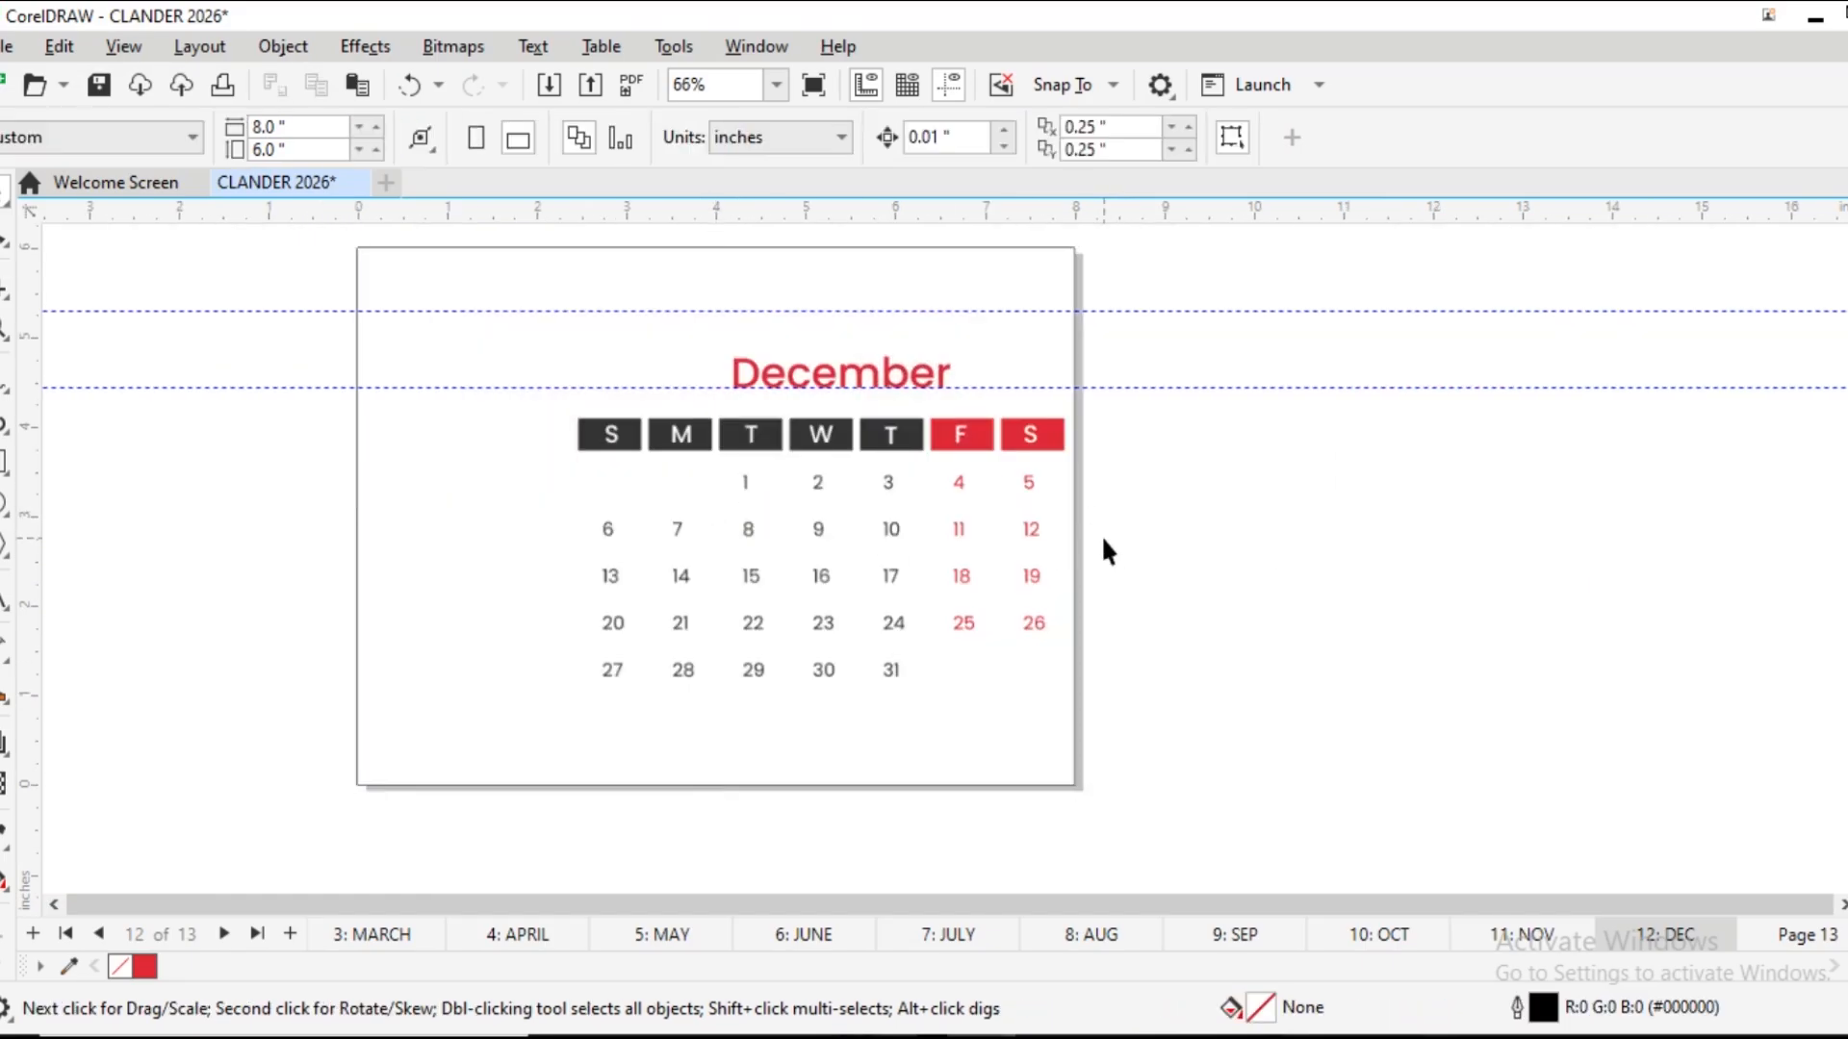
Send the December calendar image behind the page frame, the burger picture and the 2026 text
left_click(981, 580)
key("ctrl+Page_Down")
key("ctrl+Page_Down")
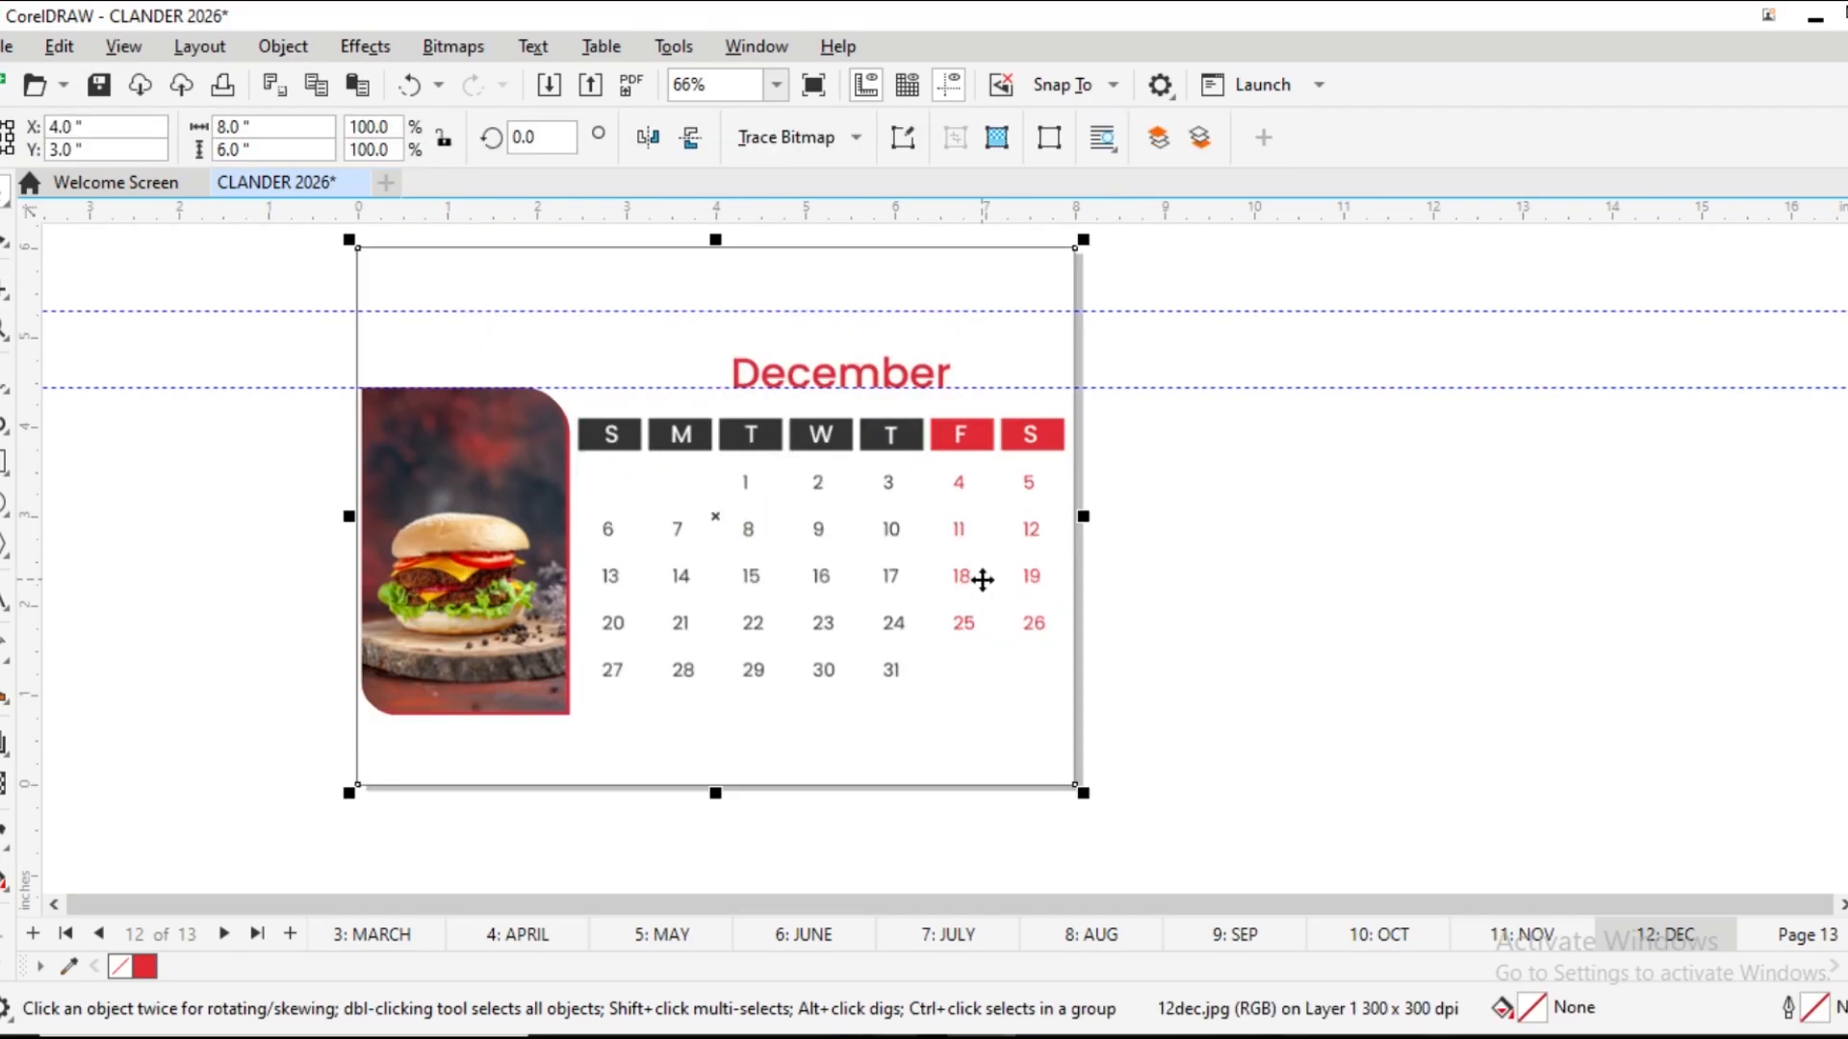
left_click(1238, 680)
Try to export the calendar from the DEC page
scroll(1237, 681, "down", 1)
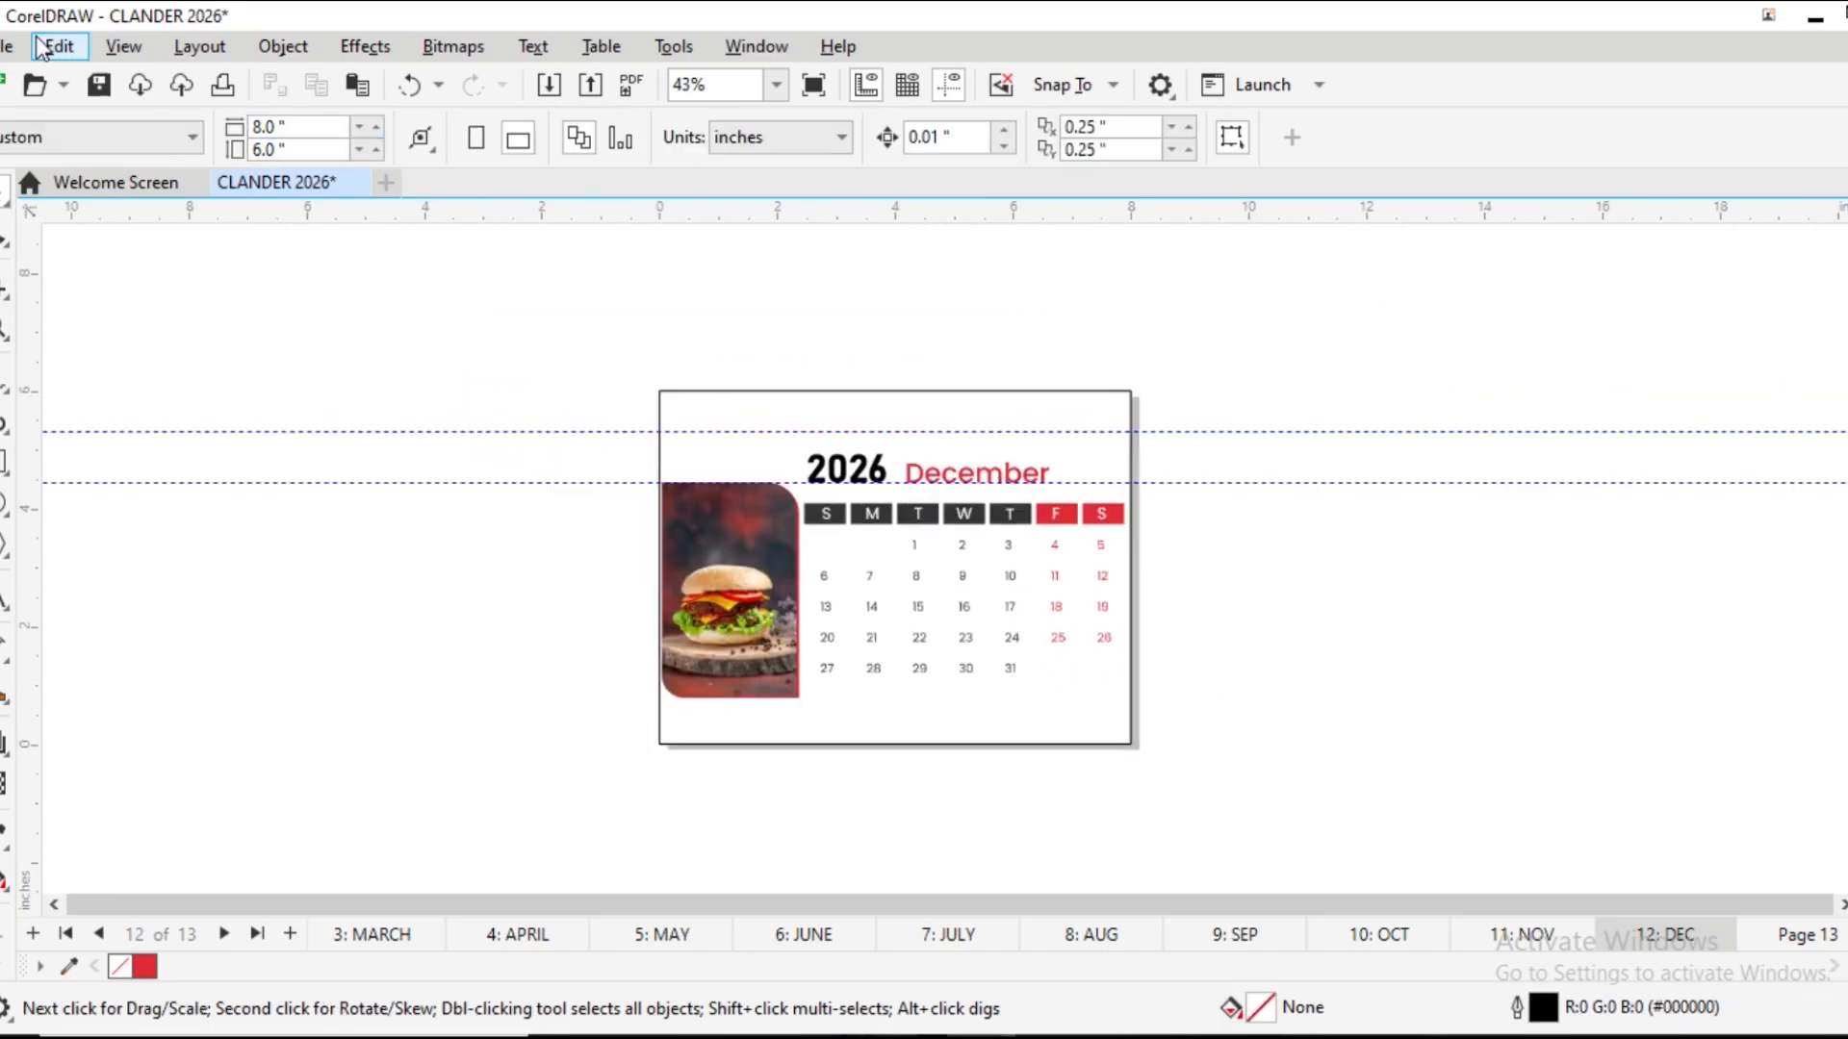
left_click(7, 46)
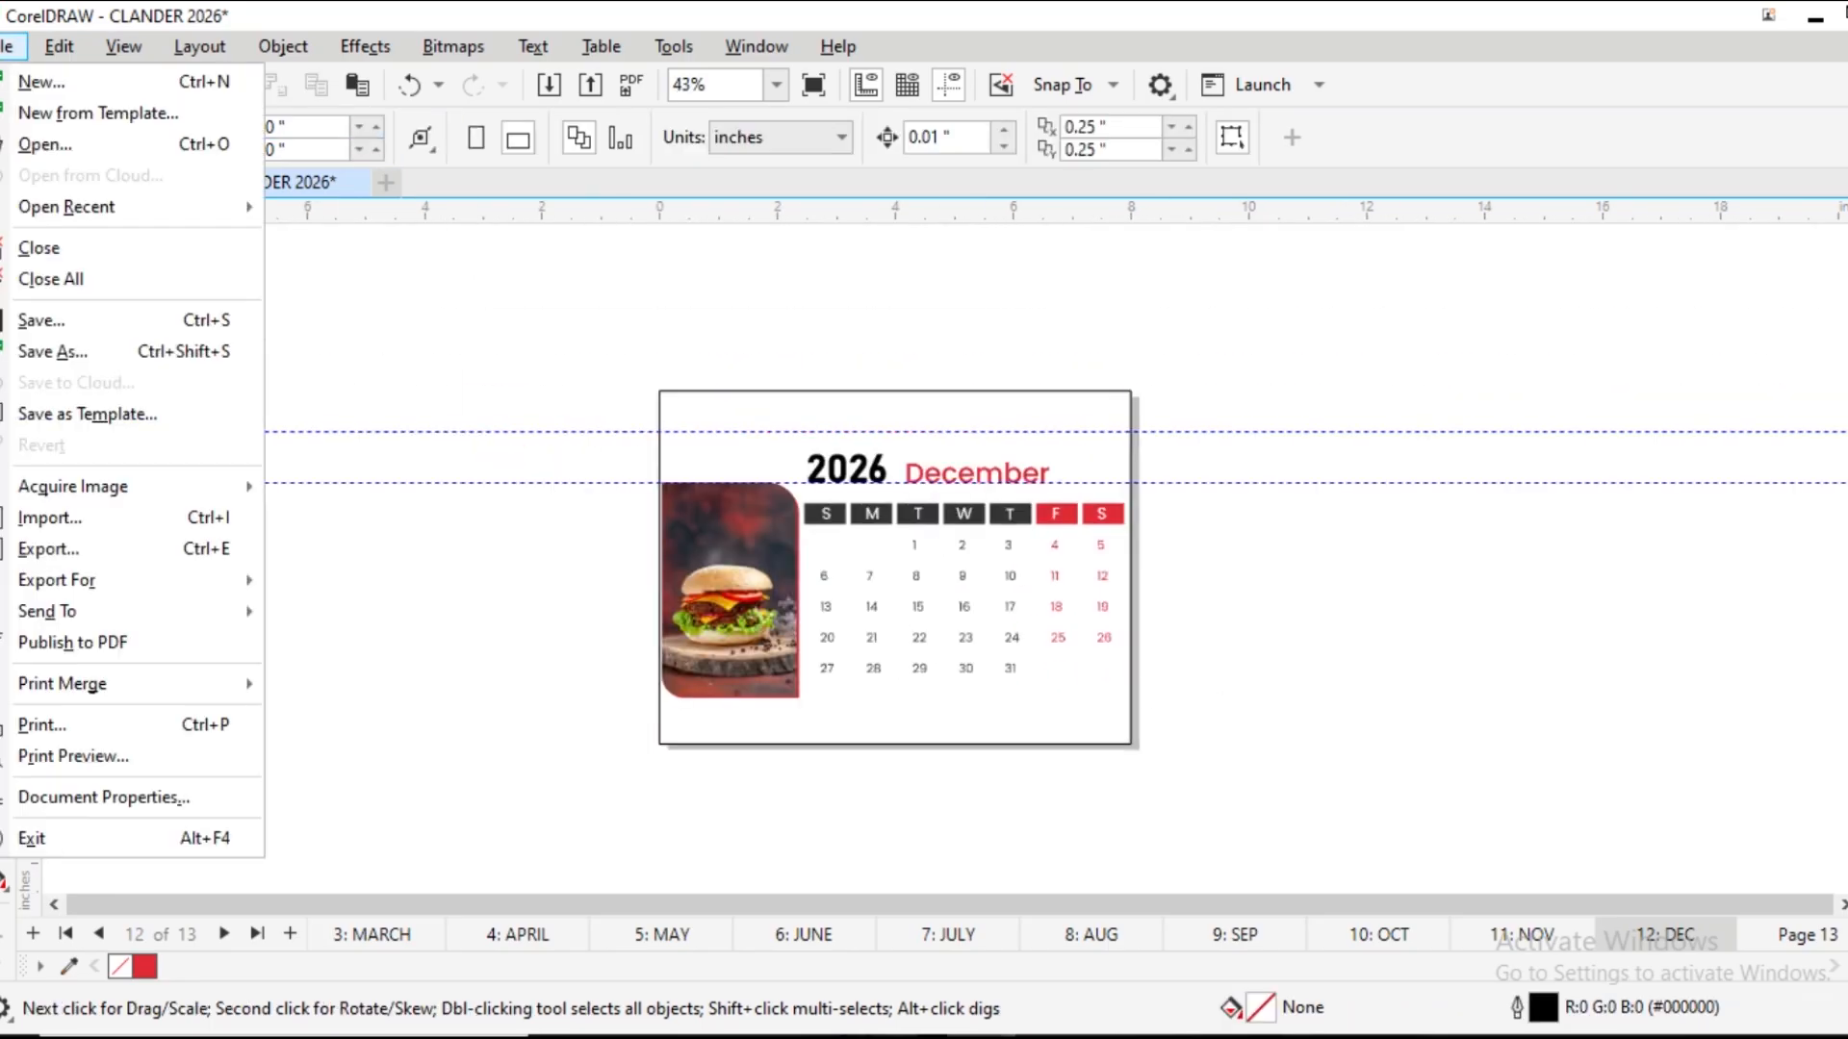
left_click(106, 545)
key("Return")
left_click(1008, 534)
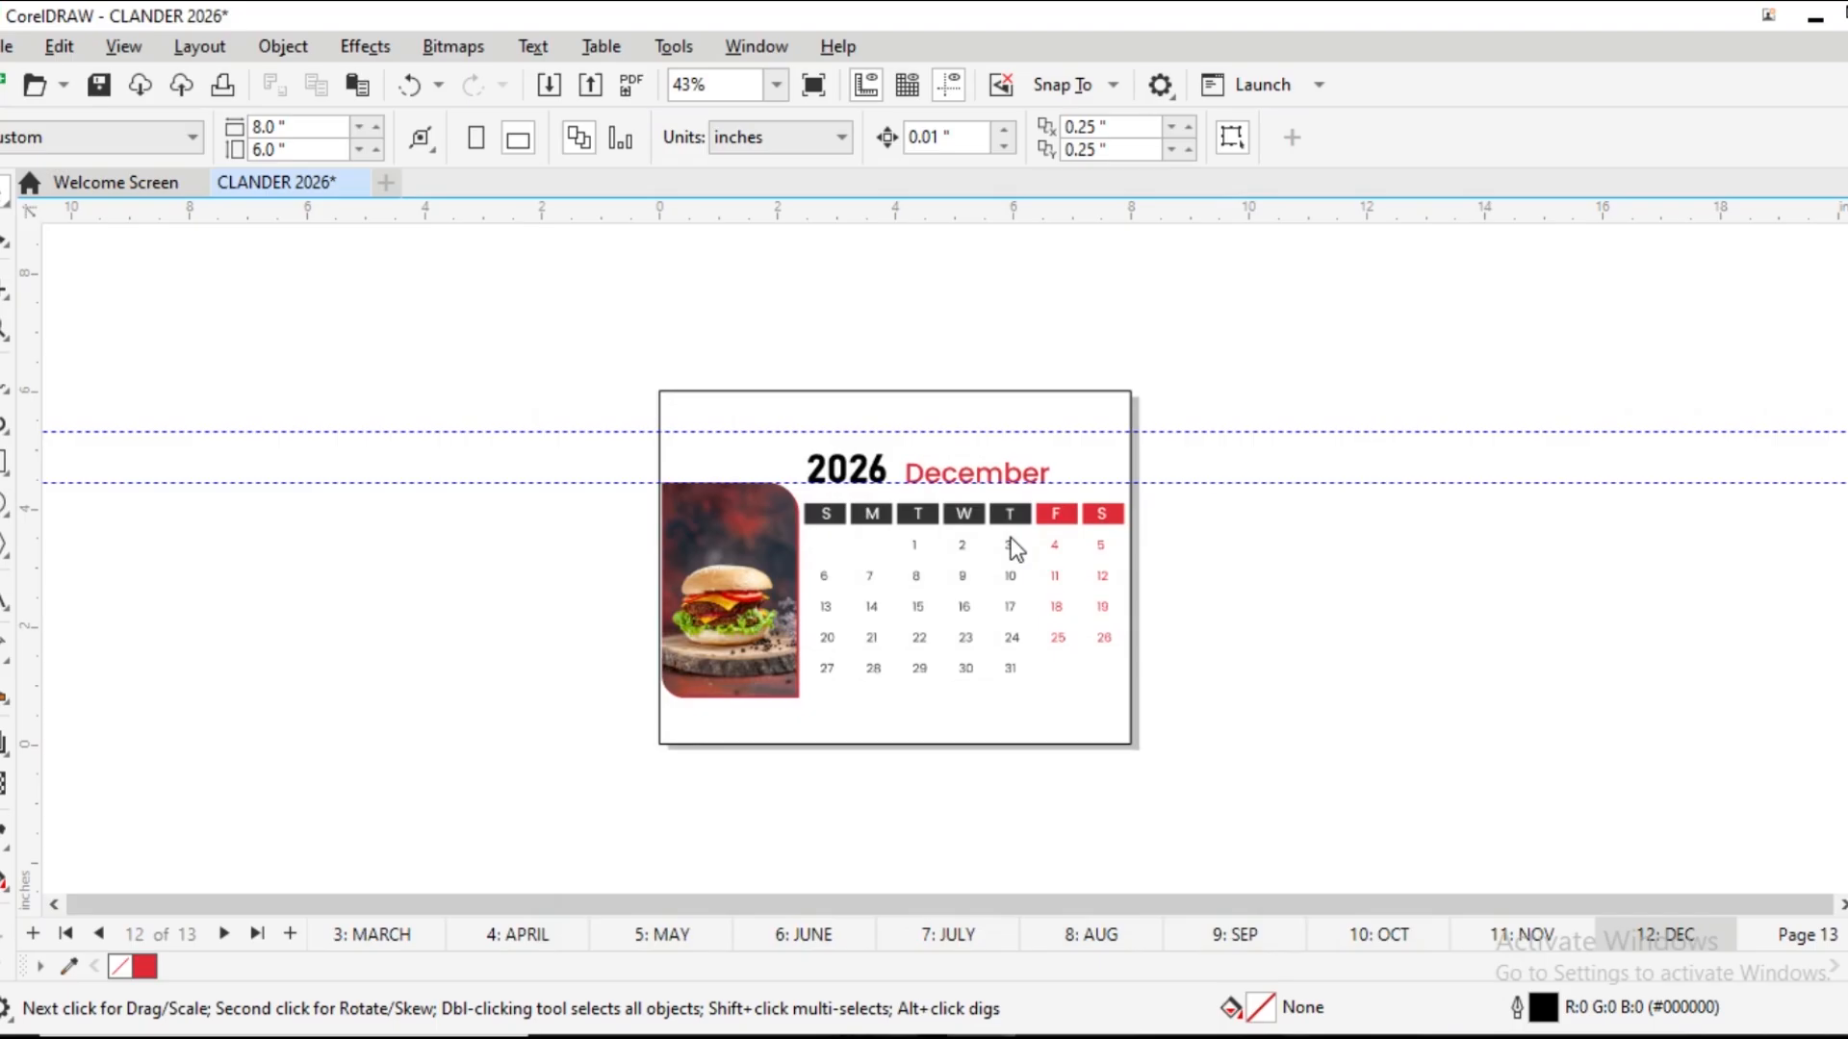
left_click(1225, 817)
key("alt+f")
key("Escape")
left_click(1540, 1032)
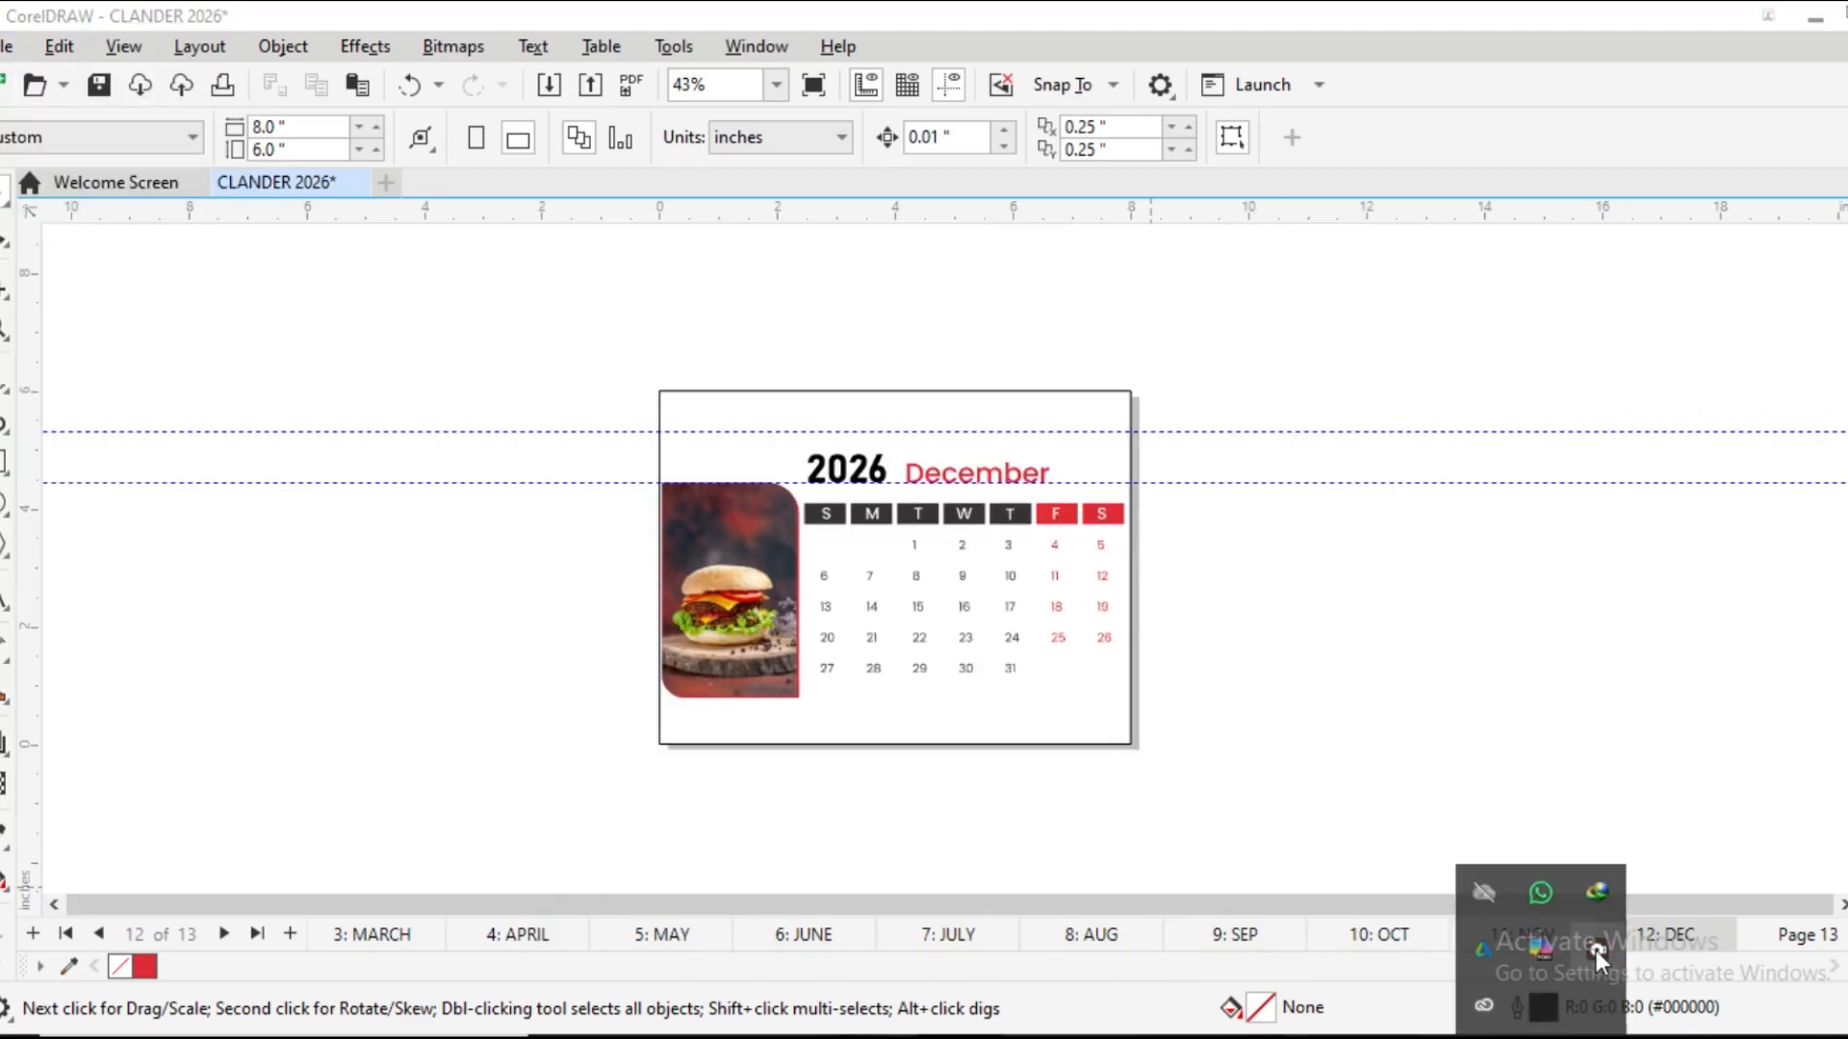